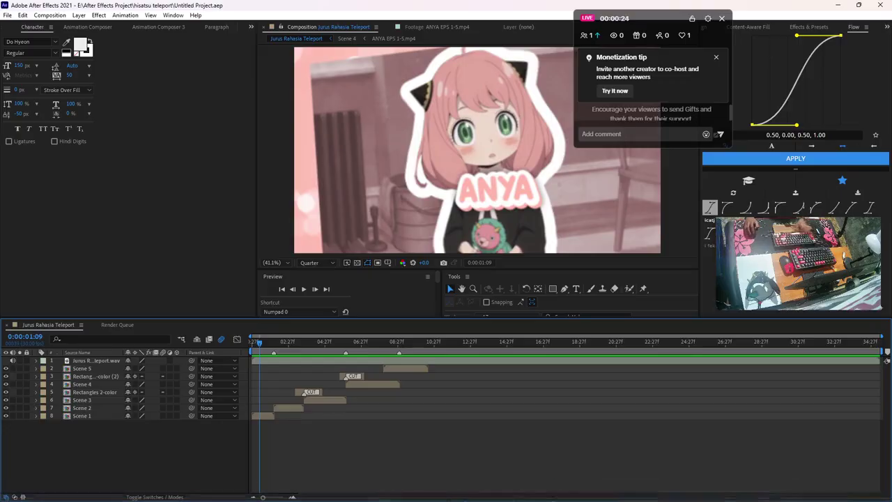
Set the system volume to 72 and lower the After Effects volume in the audio mixer
{"action": "key", "text": "XF86AudioLowerVolume"}
{"action": "key", "text": "XF86AudioLowerVolume"}
{"action": "key", "text": "XF86AudioLowerVolume"}
{"action": "key", "text": "XF86AudioLowerVolume"}
{"action": "key", "text": "XF86AudioLowerVolume"}
{"action": "key", "text": "XF86AudioLowerVolume"}
{"action": "key", "text": "XF86AudioLowerVolume"}
{"action": "key", "text": "XF86AudioLowerVolume"}
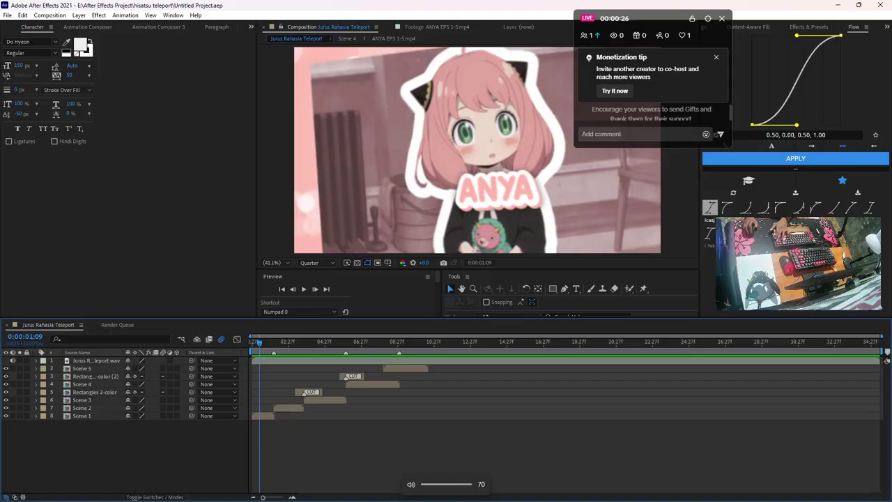
{"action": "key", "text": "XF86AudioRaiseVolume"}
{"action": "left_click", "coordinate": [794, 492]}
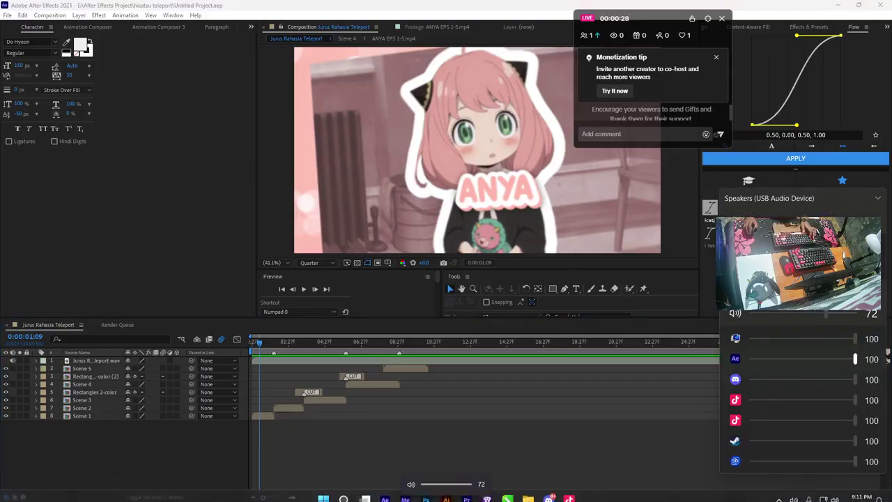
{"action": "left_click_drag", "start_coordinate": [854, 359], "coordinate": [779, 359]}
Play the Jurus Rahasia Teleport composition from 0:00:00:27 through Scene 5 to review the current animation
{"action": "left_click", "coordinate": [252, 342]}
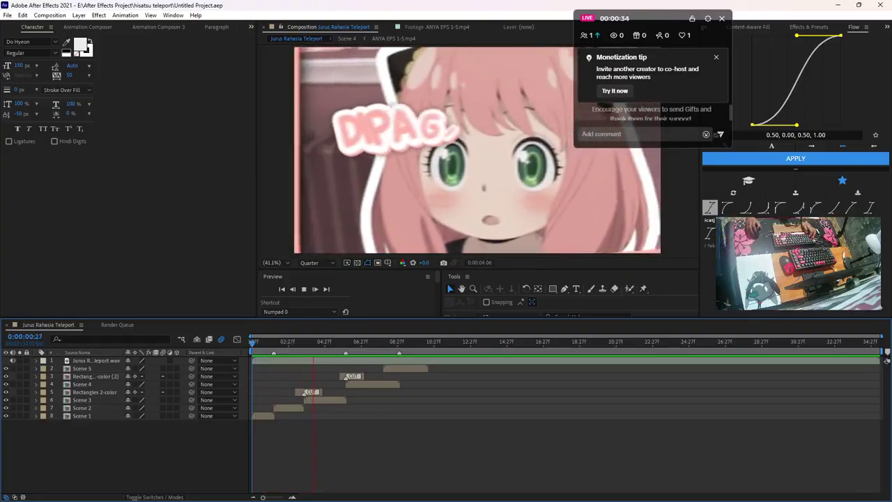
{"action": "scroll", "coordinate": [369, 383], "scroll_direction": "up", "scroll_amount": 1}
{"action": "scroll", "coordinate": [565, 390], "scroll_direction": "left", "scroll_amount": 3}
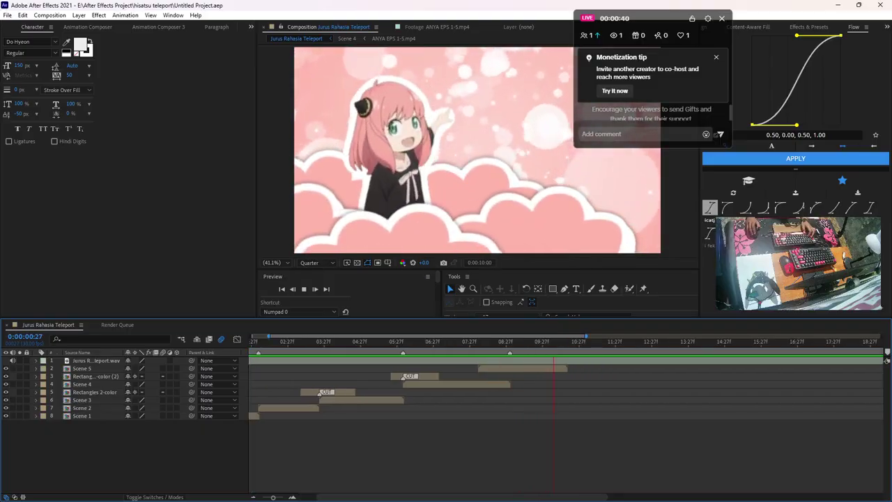
{"action": "left_click", "coordinate": [404, 342]}
{"action": "key", "text": "minus"}
{"action": "key", "text": "Home"}
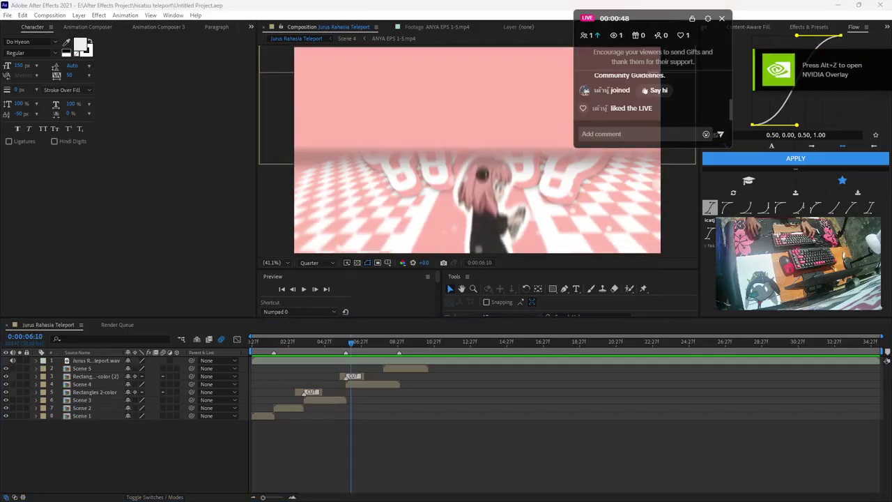
Move the live chat overlay off the composition preview and play the main timeline from 0:00:07:06
{"action": "left_click_drag", "start_coordinate": [639, 18], "coordinate": [70, 186]}
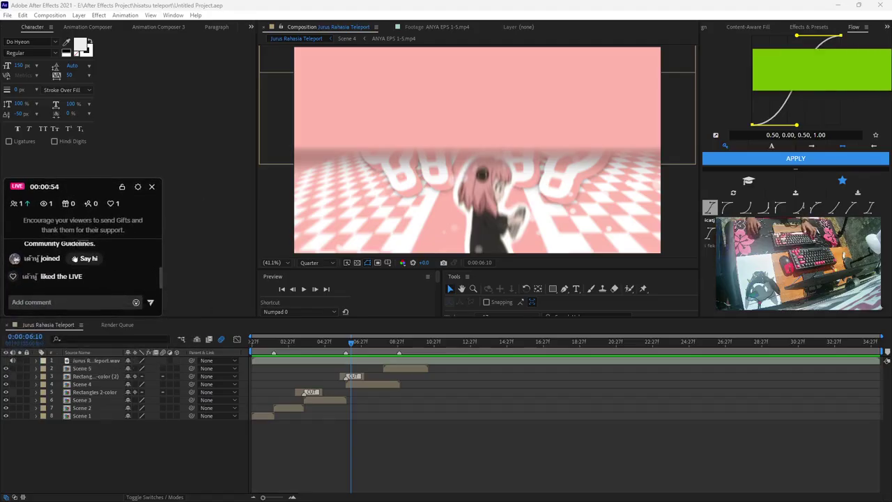
{"action": "key", "text": "space"}
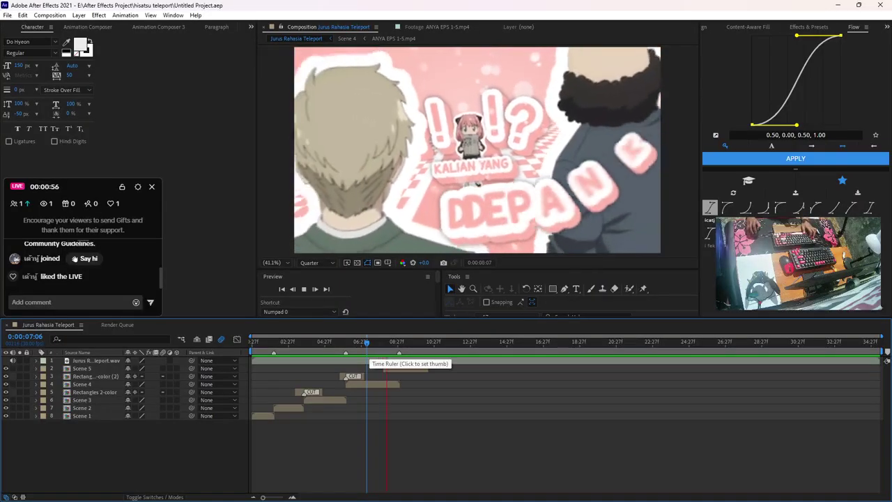
{"action": "scroll", "coordinate": [401, 349], "scroll_direction": "up", "scroll_amount": 1}
{"action": "key", "text": "space"}
Open the Scene 5 composition and play it from its start with all layer properties collapsed
{"action": "double_click", "coordinate": [410, 368]}
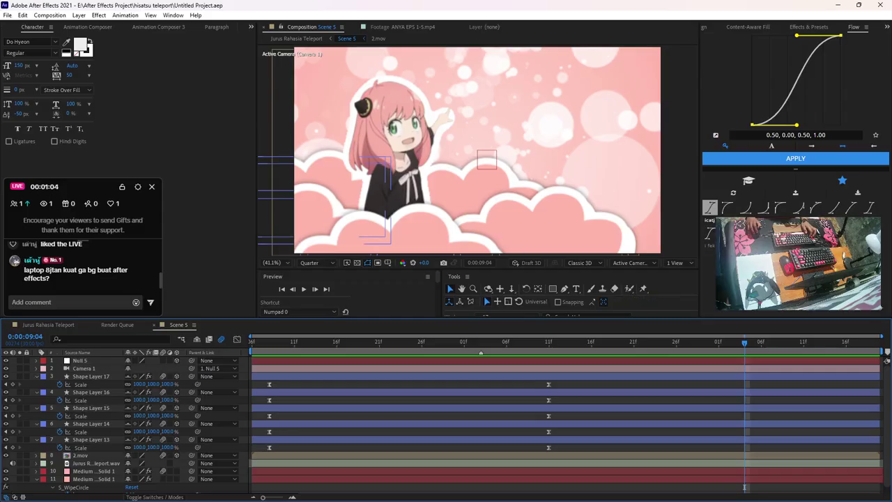
{"action": "key", "text": "ctrl+a"}
{"action": "key", "text": "u"}
{"action": "key", "text": "ctrl+shift+a"}
{"action": "key", "text": "space"}
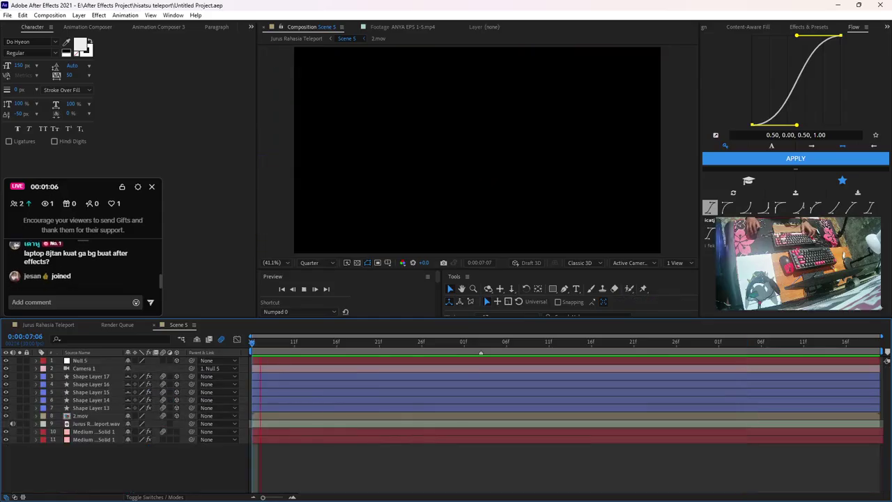
{"action": "key", "text": "space"}
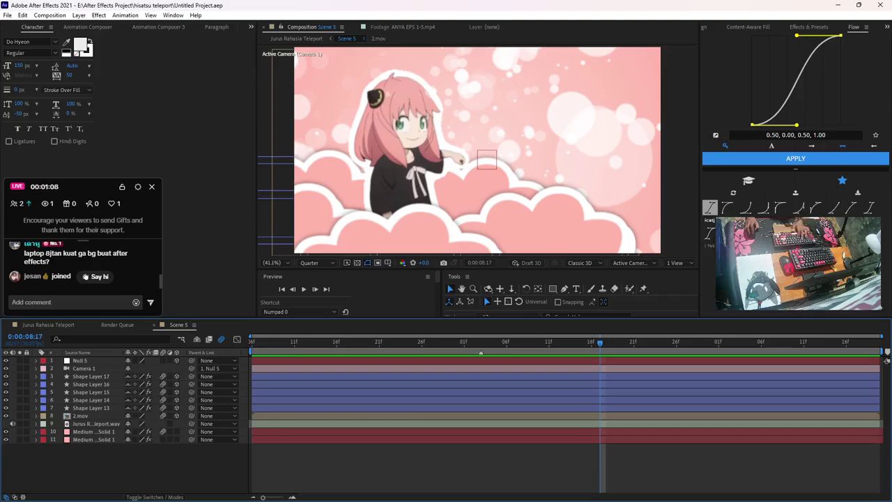
Duplicate the Null 5 layer at 0:00:09:05 and replace the copy's Position keyframes with a single new one
{"action": "key", "text": "u"}
{"action": "left_click_drag", "start_coordinate": [600, 342], "coordinate": [753, 342]}
{"action": "left_click", "coordinate": [95, 360]}
{"action": "key", "text": "ctrl+d"}
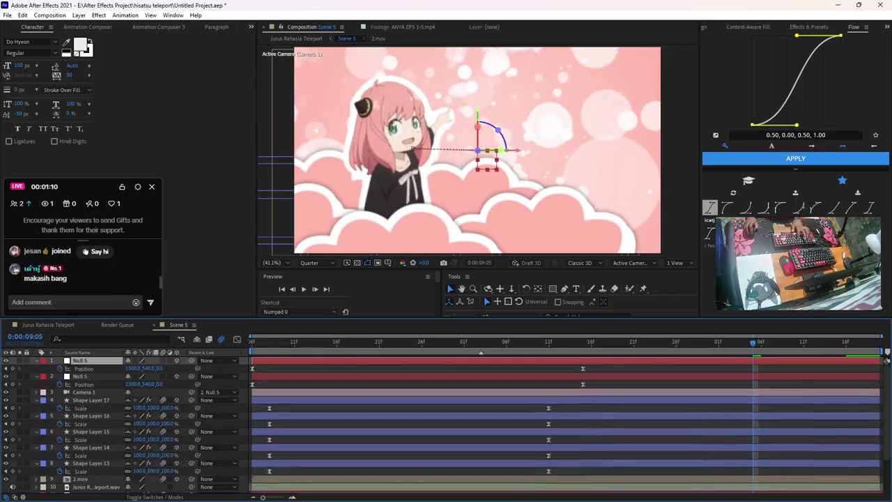
{"action": "left_click", "coordinate": [60, 367]}
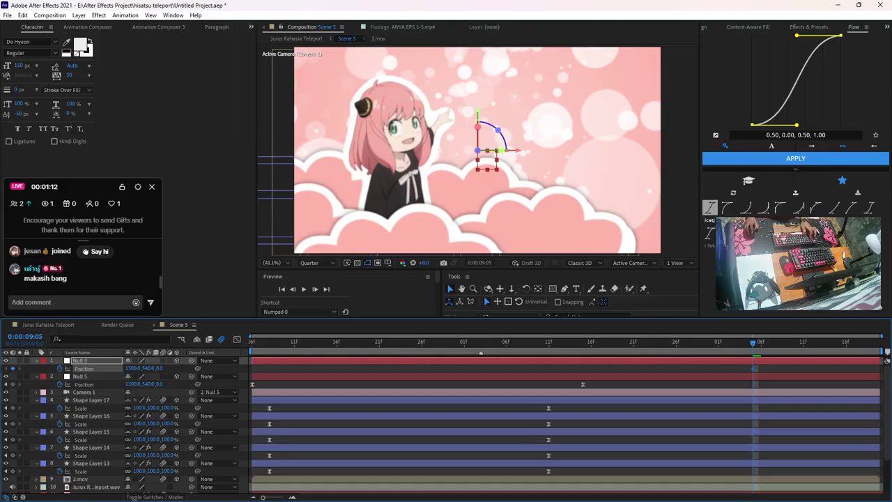
Parent the original null to the copy and keyframe the copy's Position at about 1215.7, 347.8, 431.9 at 0:00:09:05
{"action": "key", "text": "ctrl+s"}
{"action": "left_click_drag", "start_coordinate": [191, 376], "coordinate": [87, 360]}
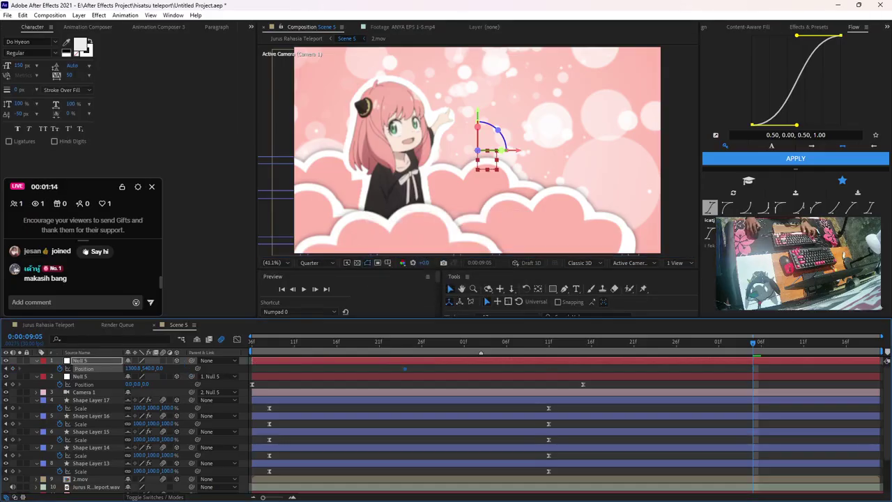
{"action": "type", "text": "50"}
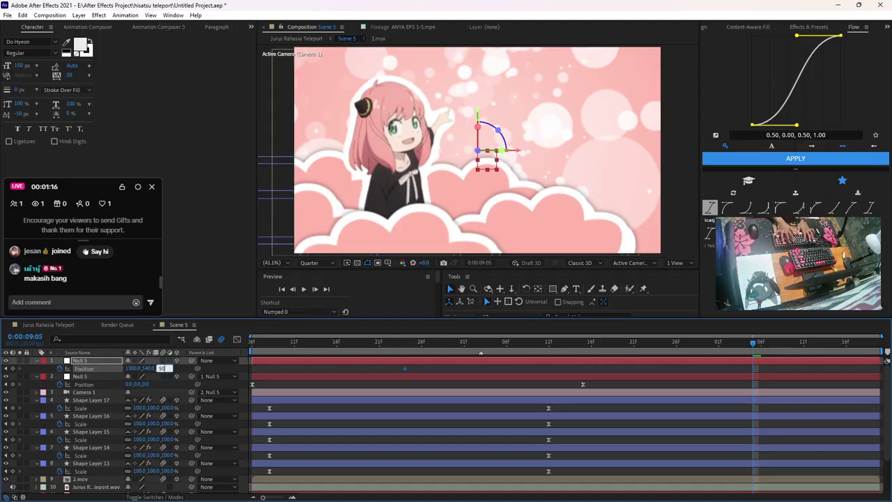
{"action": "type", "text": "0"}
{"action": "key", "text": "Return"}
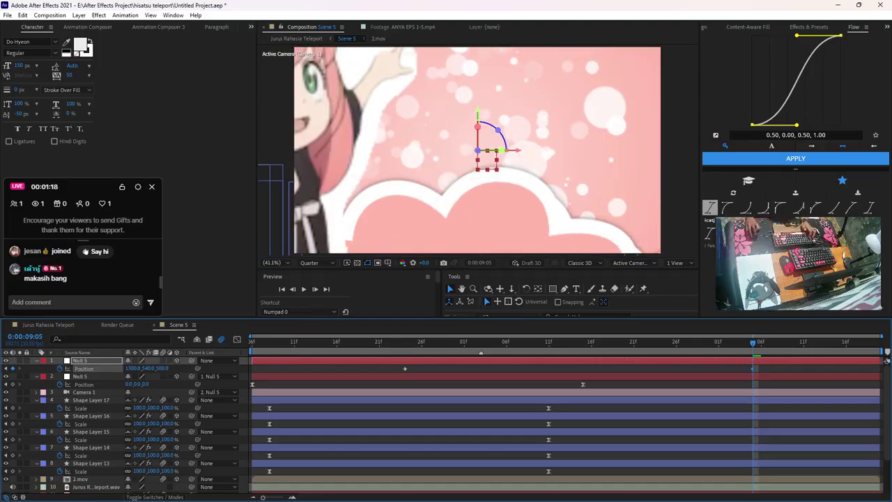
{"action": "mouse_move", "coordinate": [493, 164]}
{"action": "left_mouse_down"}
{"action": "mouse_move", "coordinate": [470, 123]}
{"action": "mouse_move", "coordinate": [476, 162]}
{"action": "mouse_move", "coordinate": [494, 165]}
{"action": "left_mouse_up"}
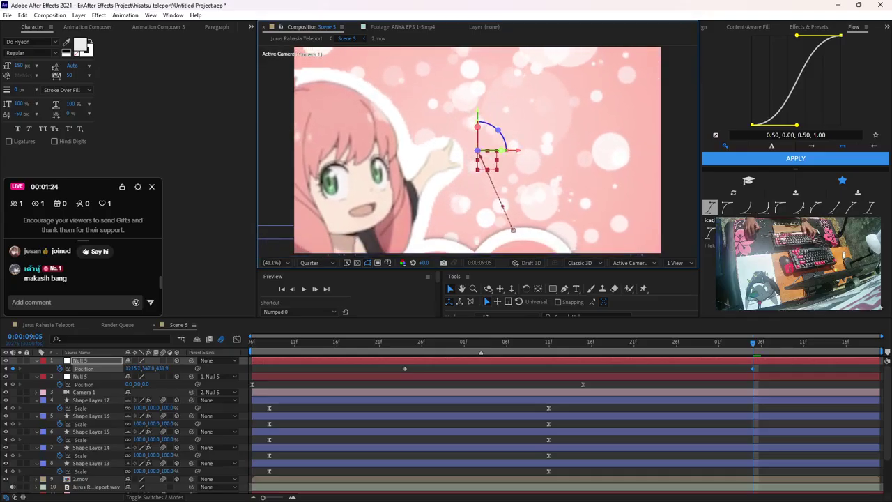
Move the top null's last Position keyframe to 0:00:09:19 and apply the 0.50, 0.00, 0.50, 1.00 easing curve
{"action": "left_click_drag", "start_coordinate": [859, 365], "coordinate": [380, 371]}
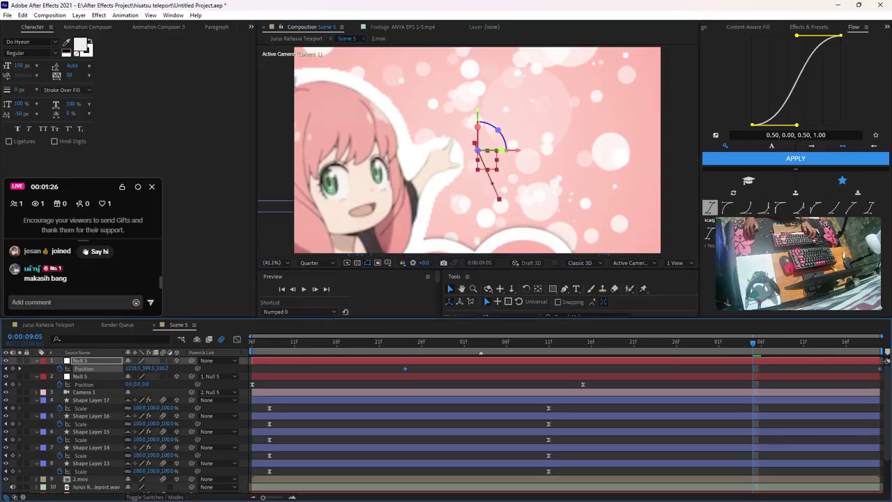
{"action": "left_click_drag", "start_coordinate": [879, 369], "coordinate": [871, 369]}
{"action": "left_click", "coordinate": [823, 156]}
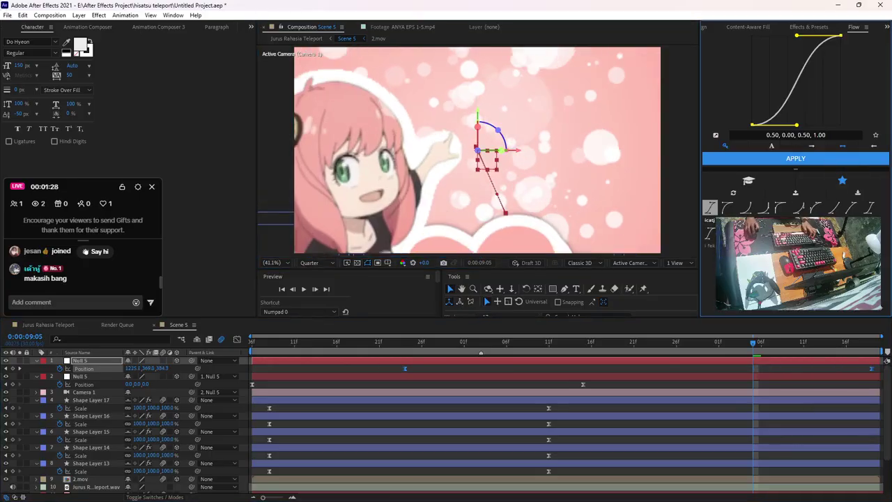
Play back Scene 5 to check the new camera push-in
{"action": "key", "text": "space"}
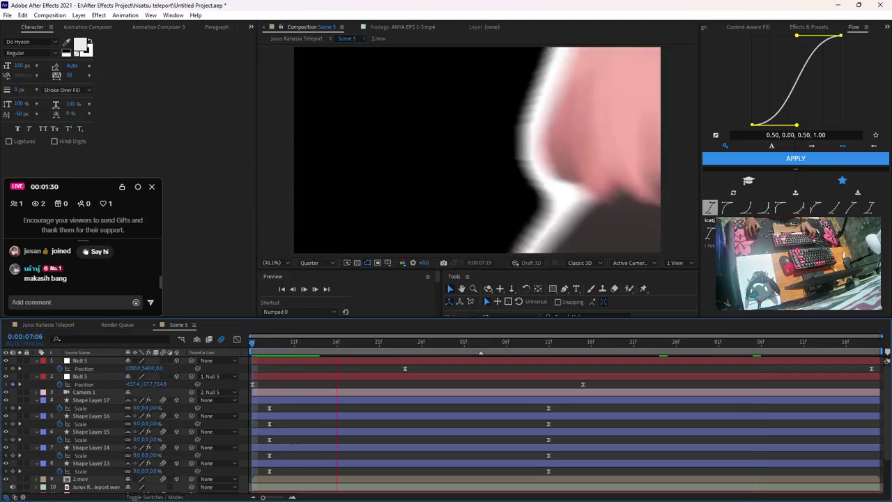
{"action": "key", "text": "space"}
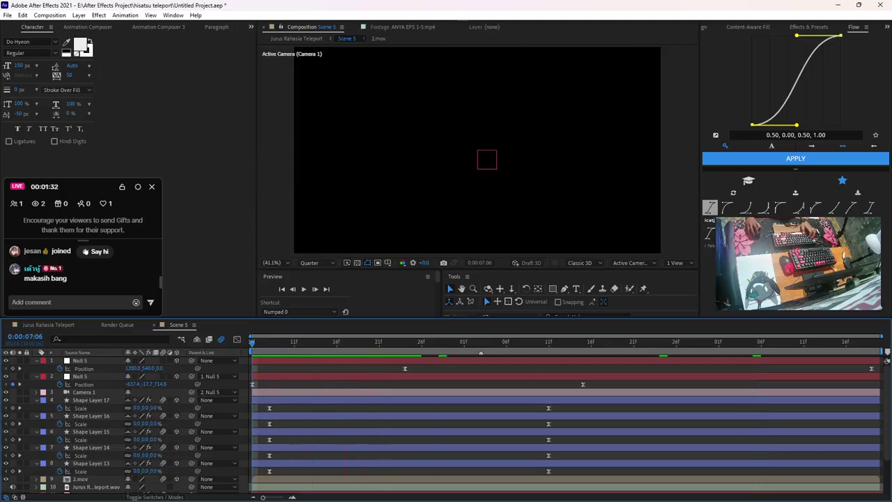
{"action": "key", "text": "space"}
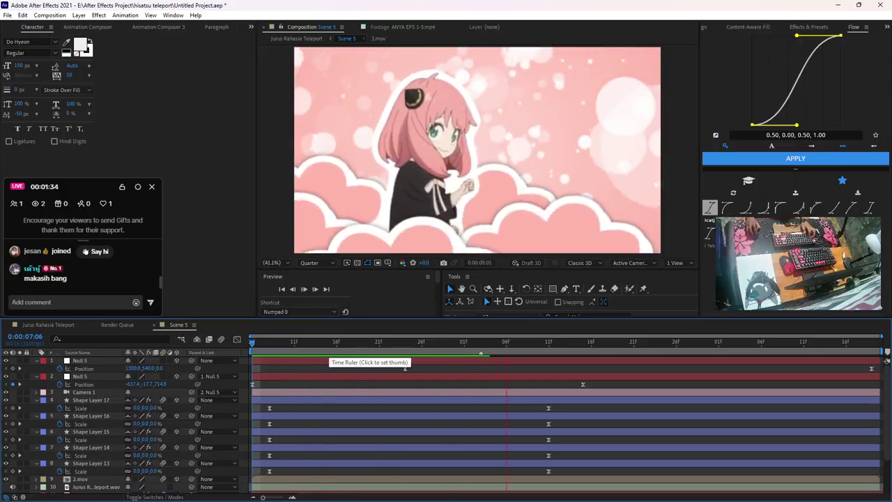
{"action": "left_click", "coordinate": [404, 367]}
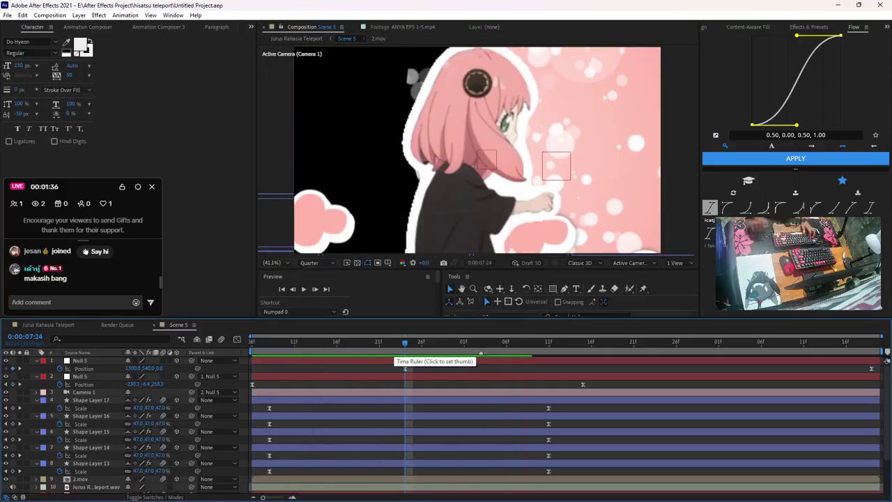
{"action": "key", "text": "space"}
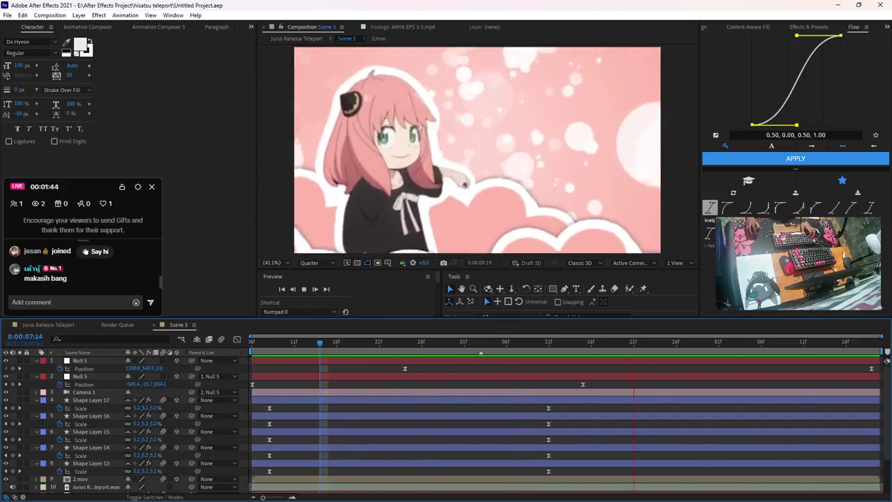
{"action": "key", "text": "space"}
Duplicate the top Null 5 with a single fresh Position keyframe and parent the null below to the copy
{"action": "key", "text": "k"}
{"action": "left_click", "coordinate": [81, 360]}
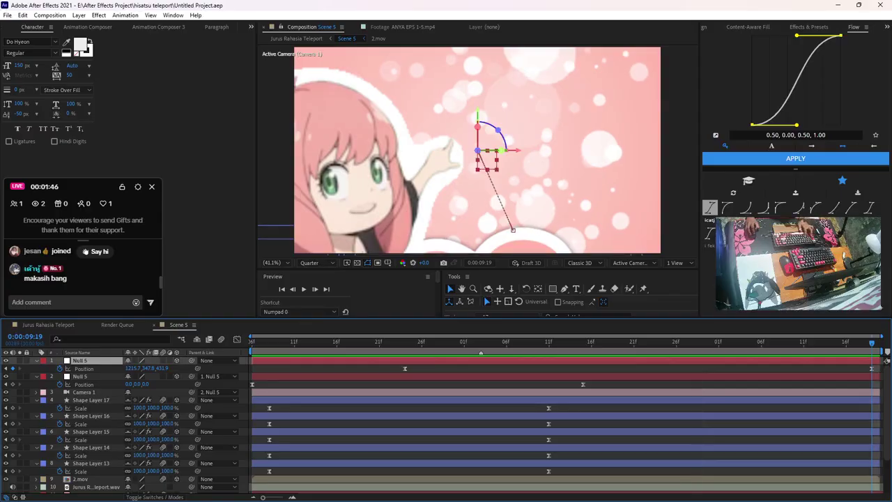
{"action": "key", "text": "ctrl+d"}
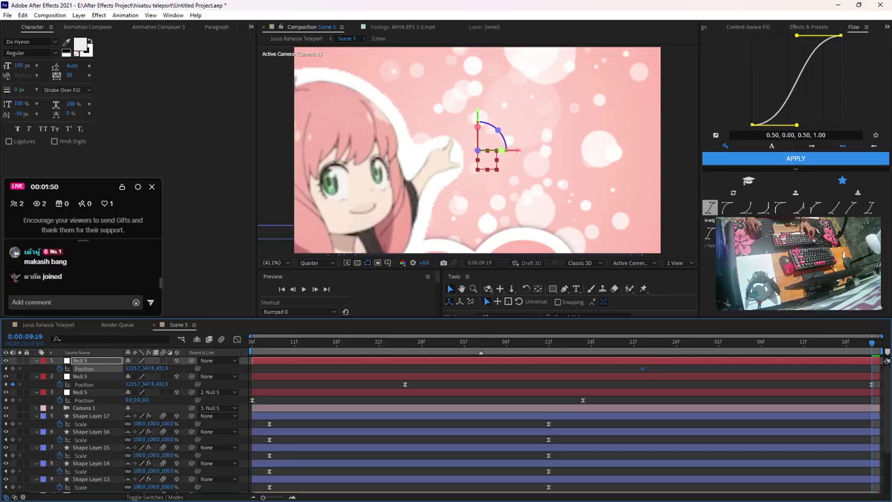
{"action": "left_click_drag", "start_coordinate": [191, 376], "coordinate": [91, 360]}
Set the newest null's Z position to -2500 at 0:00:09:19
{"action": "left_click", "coordinate": [162, 369]}
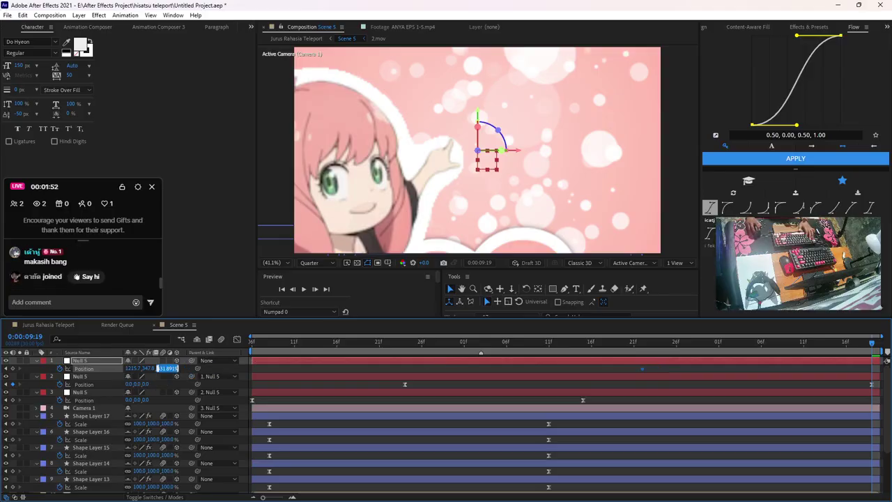
{"action": "type", "text": "-2500"}
{"action": "key", "text": "Return"}
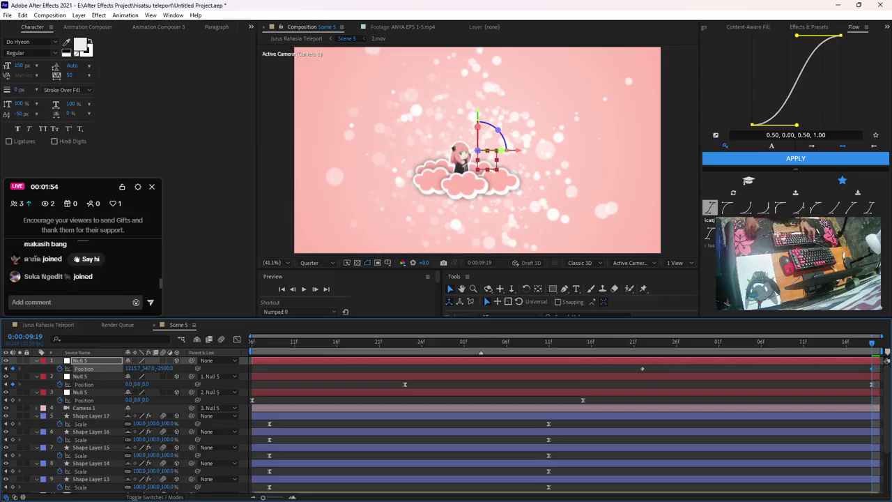
Shift the newest null's two Position keyframes one frame later and apply the 1.00, 0.00, 1.00, 0.00 easing curve
{"action": "left_click_drag", "start_coordinate": [621, 366], "coordinate": [881, 374]}
{"action": "key", "text": "alt+Right"}
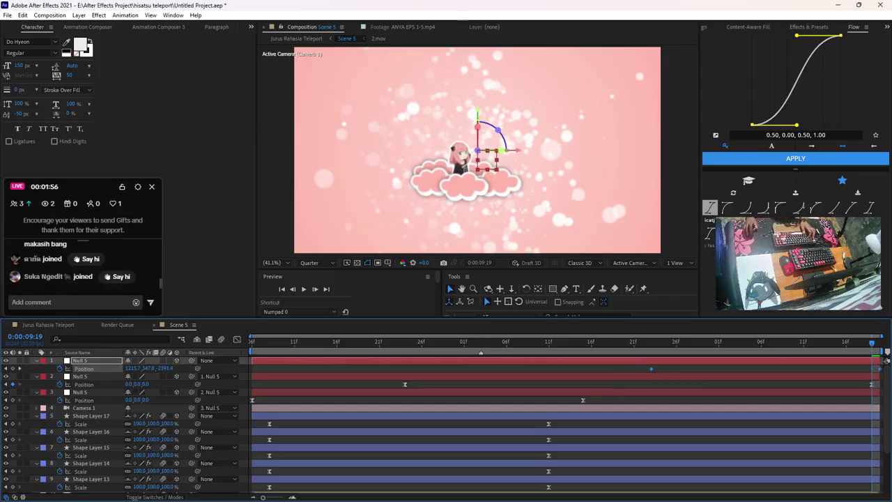
{"action": "left_click", "coordinate": [710, 208]}
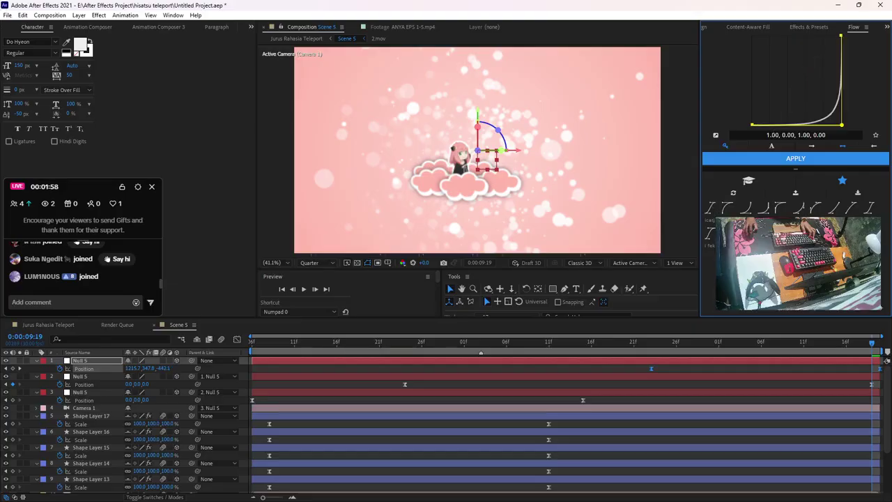
{"action": "left_click", "coordinate": [530, 369]}
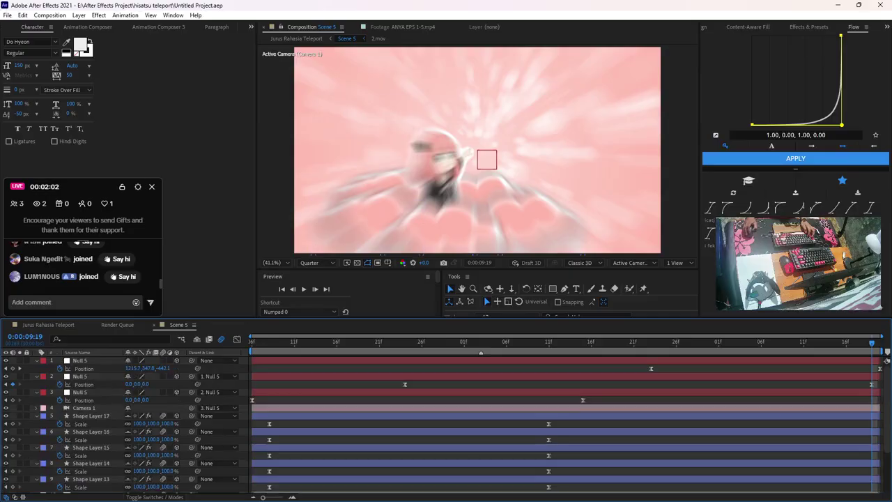
Change the easing of the top null's Position keyframes to 1.00, 0.00, 1.00, 0.30
{"action": "left_click_drag", "start_coordinate": [626, 373], "coordinate": [882, 367]}
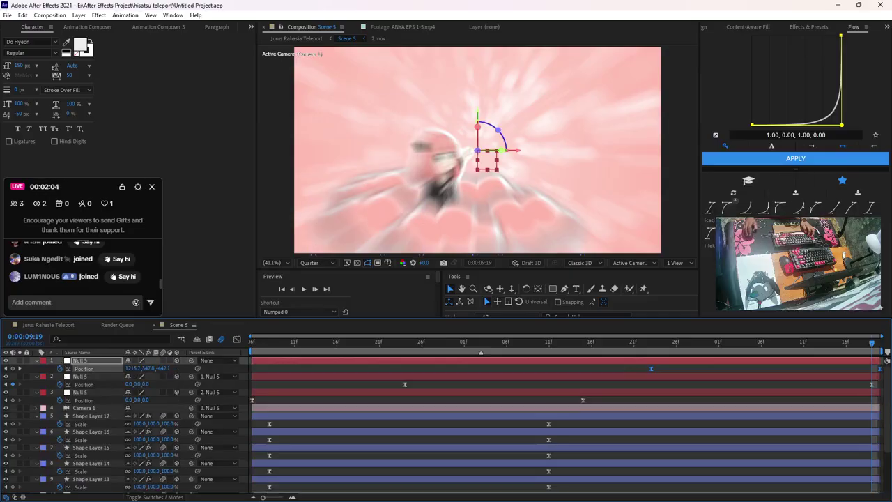
{"action": "left_click_drag", "start_coordinate": [842, 124], "coordinate": [842, 97]}
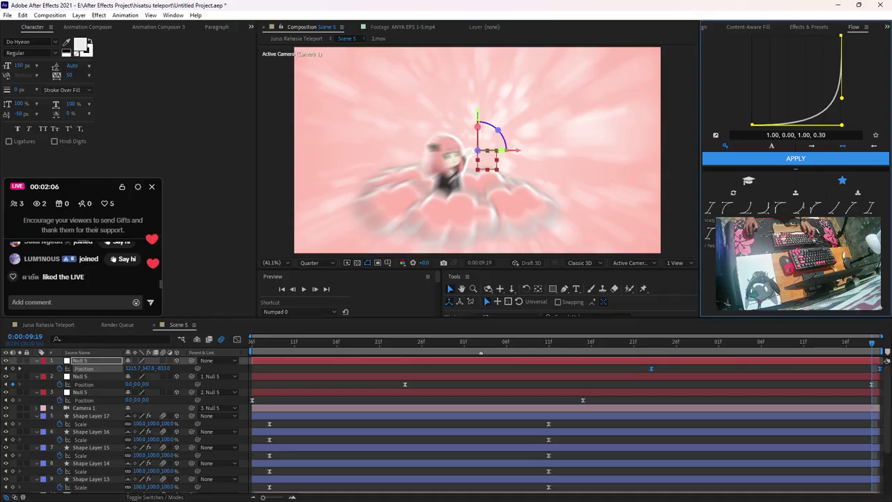
{"action": "left_click", "coordinate": [766, 369]}
Play Scene 5 again from its start to check the camera pull-back with the new easing
{"action": "left_click_drag", "start_coordinate": [871, 342], "coordinate": [252, 342]}
{"action": "key", "text": "space"}
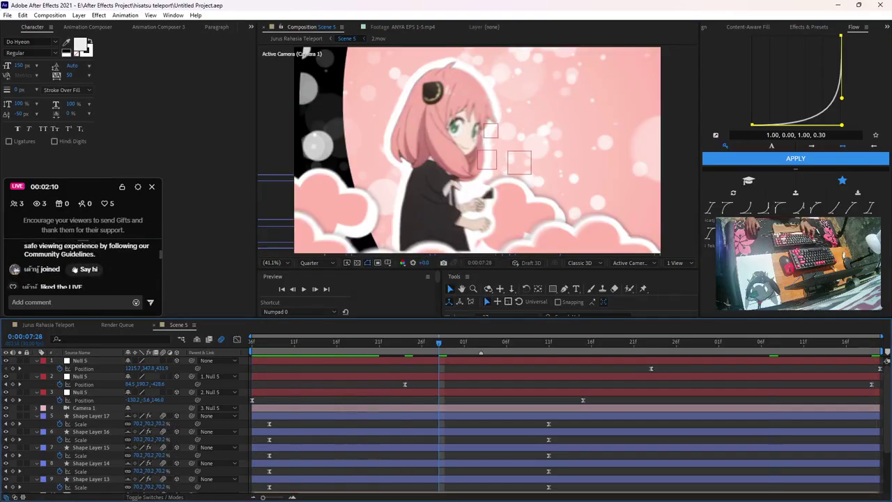
{"action": "left_click", "coordinate": [123, 258]}
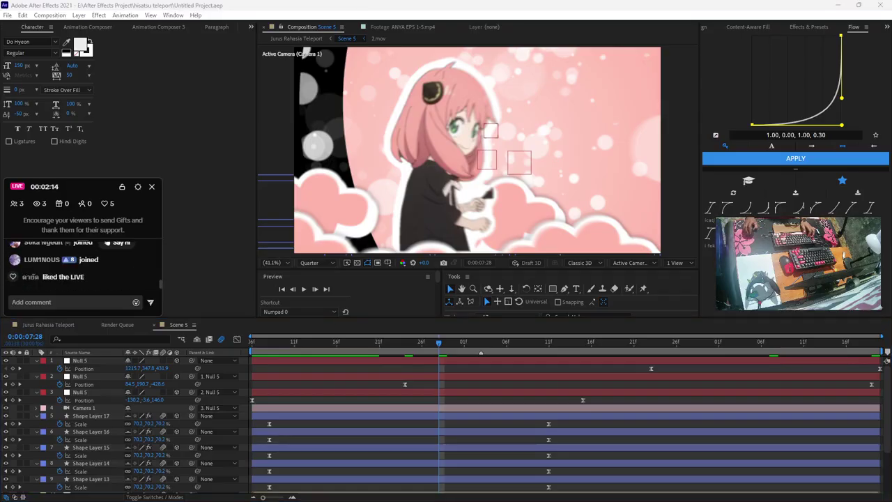
{"action": "key", "text": "space"}
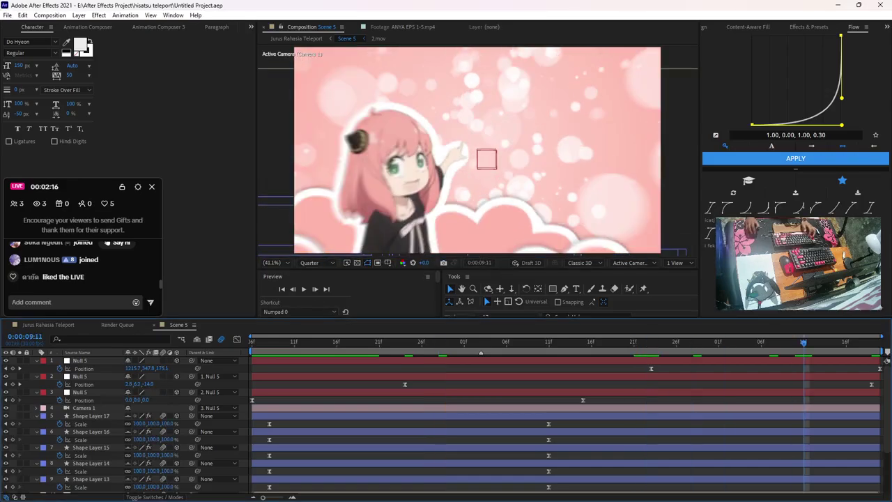
Move the Scene 5 playhead to 0:00:09:02 and collapse the revealed keyframe properties of all layers
{"action": "key", "text": "ctrl+z"}
{"action": "left_click", "coordinate": [728, 342]}
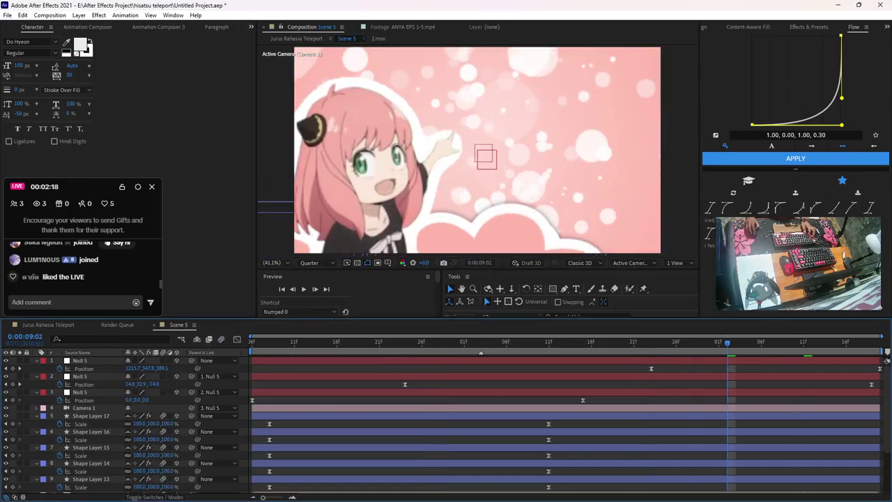
{"action": "scroll", "coordinate": [445, 425], "scroll_direction": "down", "scroll_amount": 3}
{"action": "key", "text": "ctrl+a"}
{"action": "key", "text": "u"}
{"action": "left_click", "coordinate": [96, 455]}
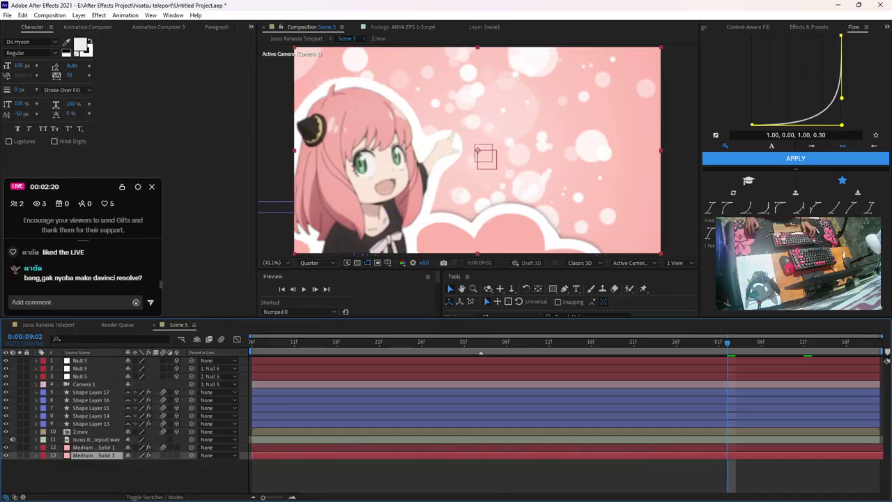
Create a text layer reading "hey boys!!!" directly above Shape Layer 17 in Scene 5
{"action": "left_click", "coordinate": [105, 474]}
{"action": "left_click", "coordinate": [92, 392]}
{"action": "right_click", "coordinate": [160, 471]}
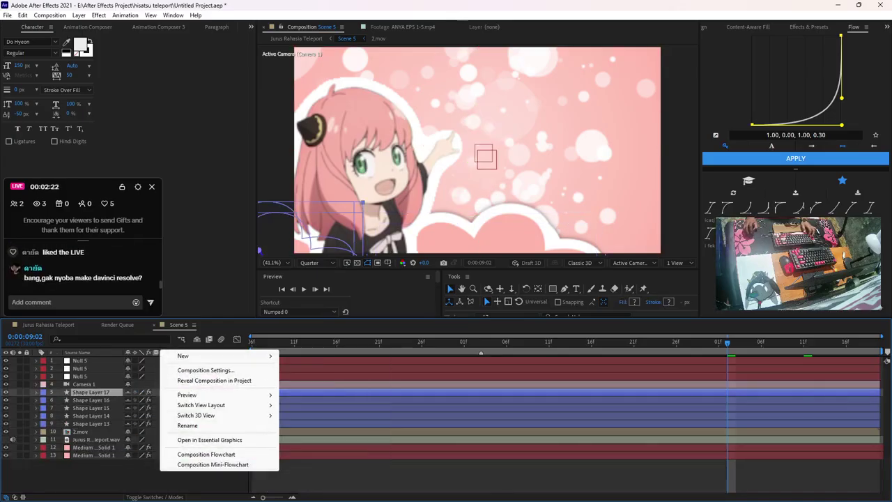
{"action": "mouse_move", "coordinate": [244, 355]}
{"action": "left_click", "coordinate": [327, 370]}
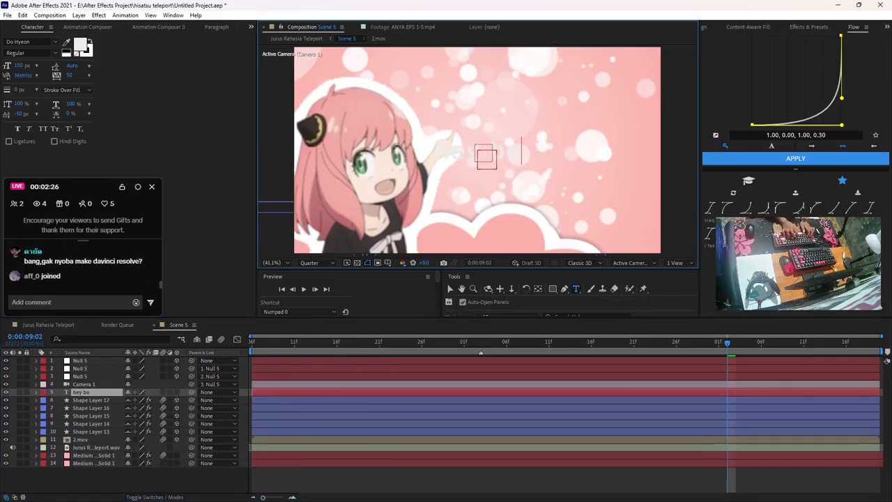
{"action": "type", "text": "hey boys!!!"}
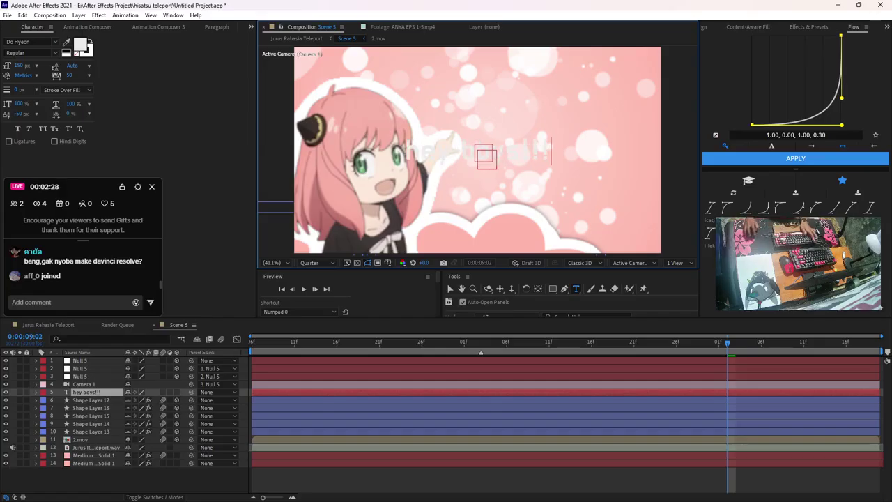
{"action": "left_click", "coordinate": [450, 288]}
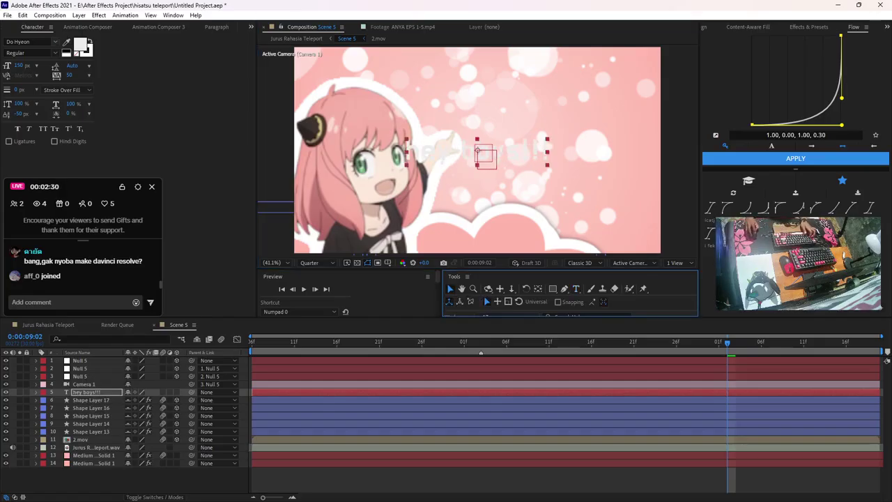
Open the Scene 4 composition from Jurus Rahasia Teleport and select its "didepanku..." text layer
{"action": "left_click", "coordinate": [55, 41]}
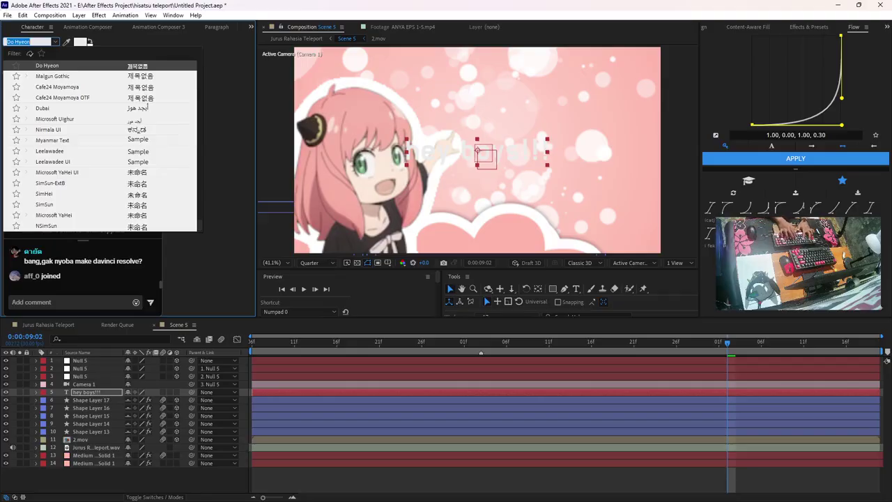
{"action": "left_click", "coordinate": [48, 325]}
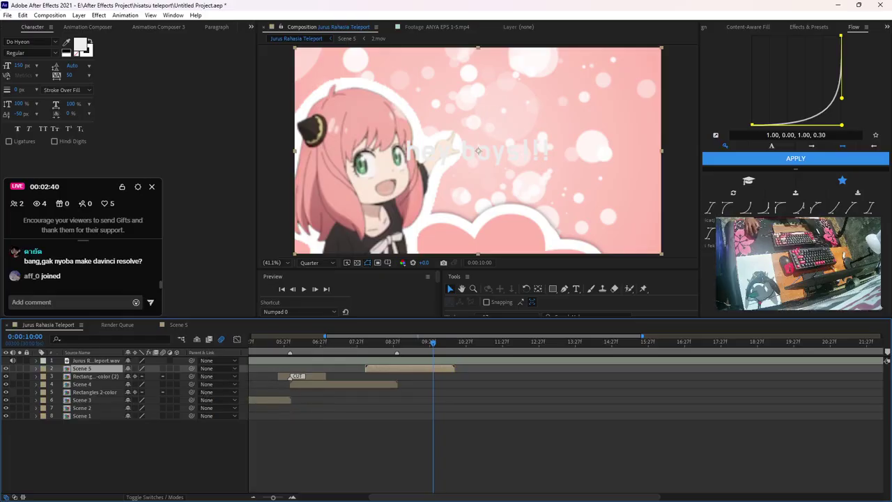
{"action": "left_click", "coordinate": [313, 375]}
{"action": "double_click", "coordinate": [313, 384]}
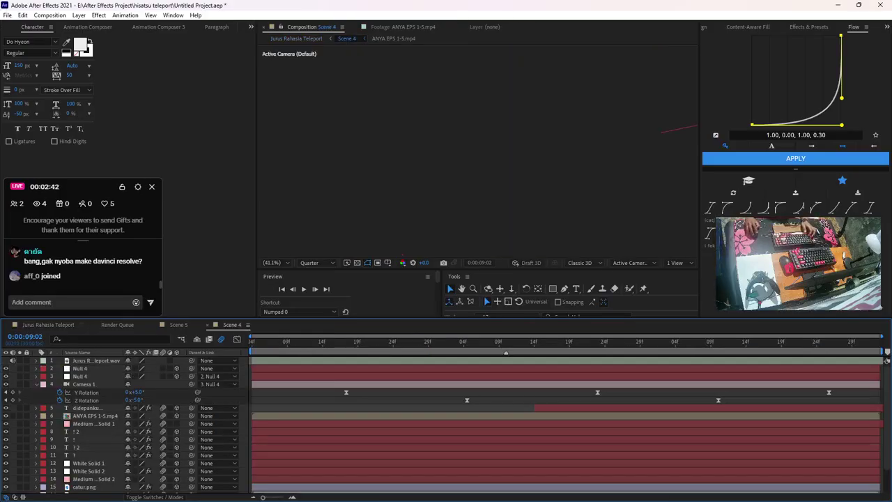
{"action": "key", "text": "ctrl+Down"}
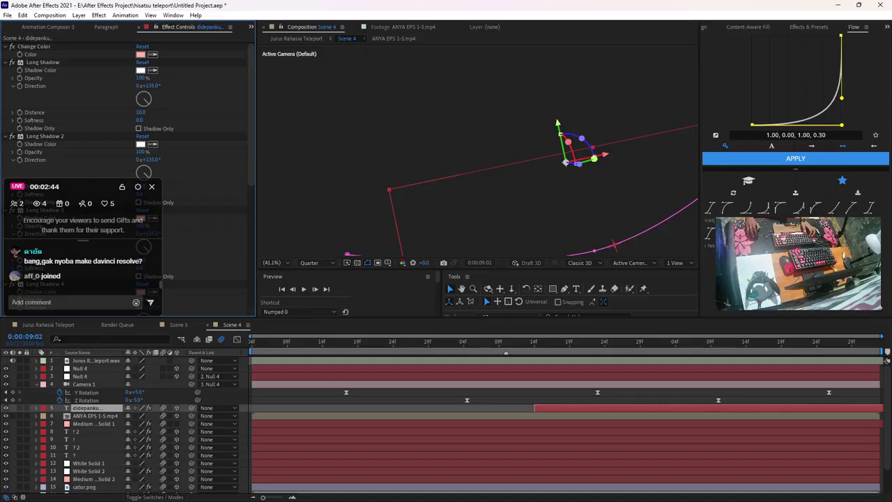
Examine the effects and text settings of Scene 4's "didepanku..." layer
{"action": "key", "text": "ctrl+a"}
{"action": "key", "text": "grave"}
{"action": "key", "text": "ctrl+shift+a"}
{"action": "key", "text": "ctrl+a"}
{"action": "left_click", "coordinate": [42, 93], "text": "ctrl"}
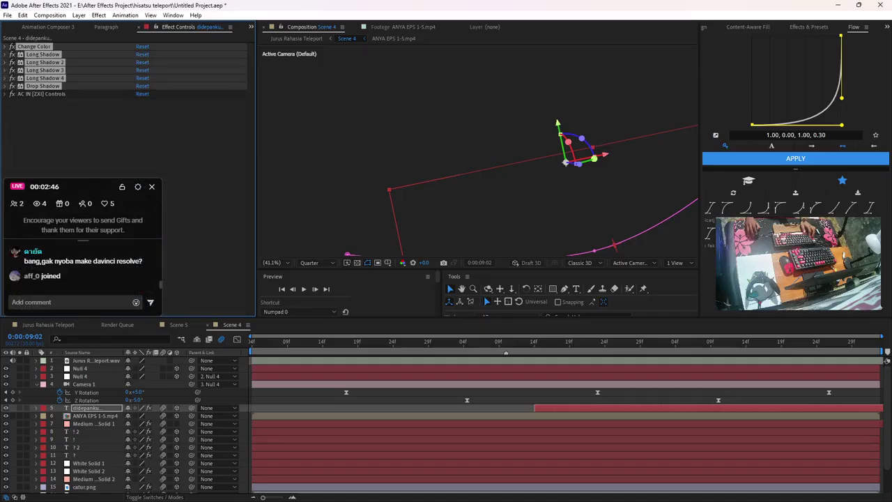
{"action": "left_click", "coordinate": [95, 416]}
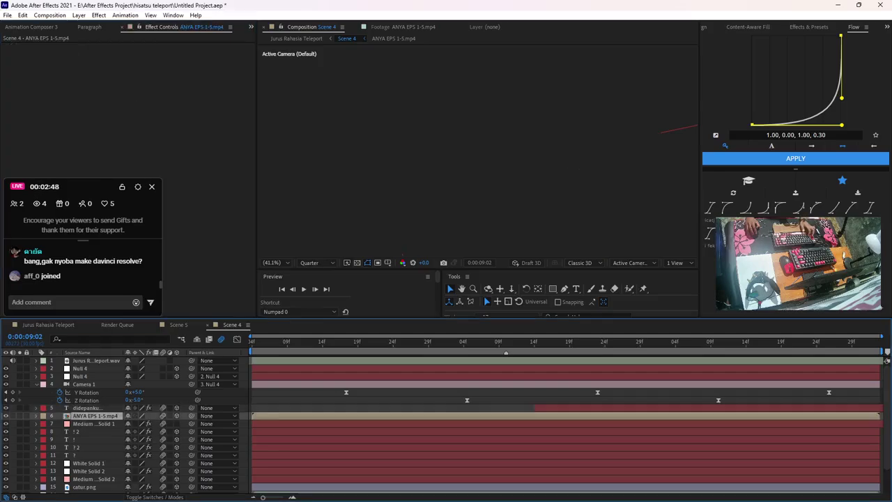
{"action": "left_click", "coordinate": [94, 407]}
{"action": "scroll", "coordinate": [105, 26], "scroll_direction": "up", "scroll_amount": 3}
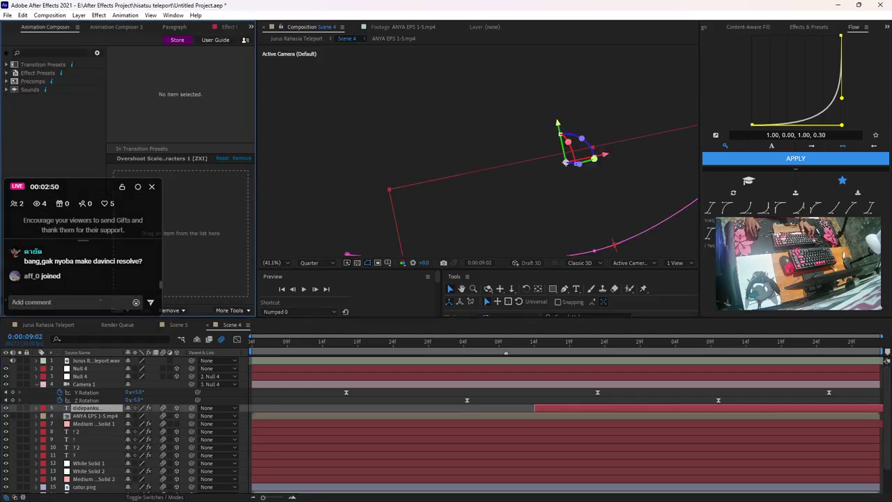
{"action": "scroll", "coordinate": [105, 27], "scroll_direction": "up", "scroll_amount": 1}
Set the font of the "hey boys!!!" text in Scene 5 to Candy Beans
{"action": "left_click", "coordinate": [179, 325]}
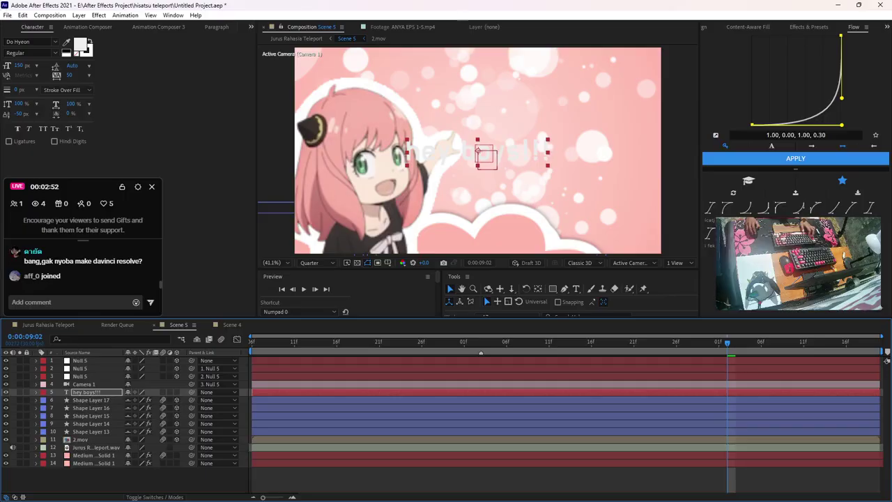
{"action": "left_click", "coordinate": [28, 41]}
{"action": "type", "text": "candy"}
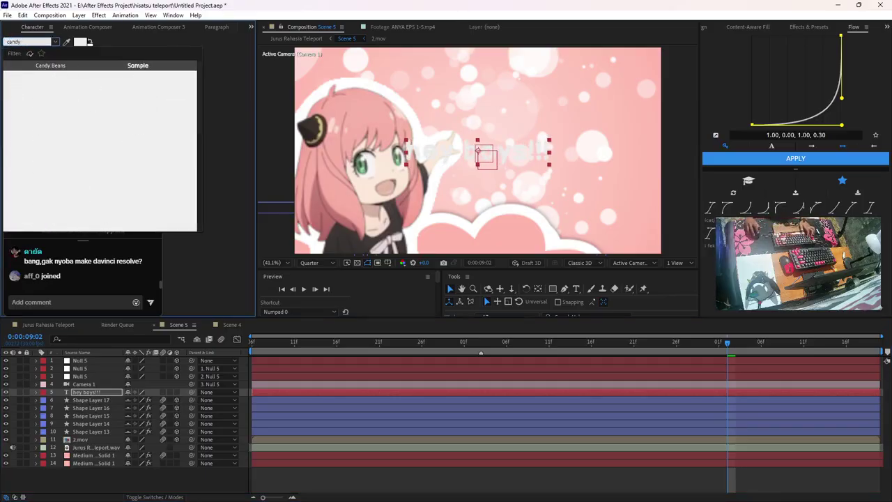
{"action": "key", "text": "Return"}
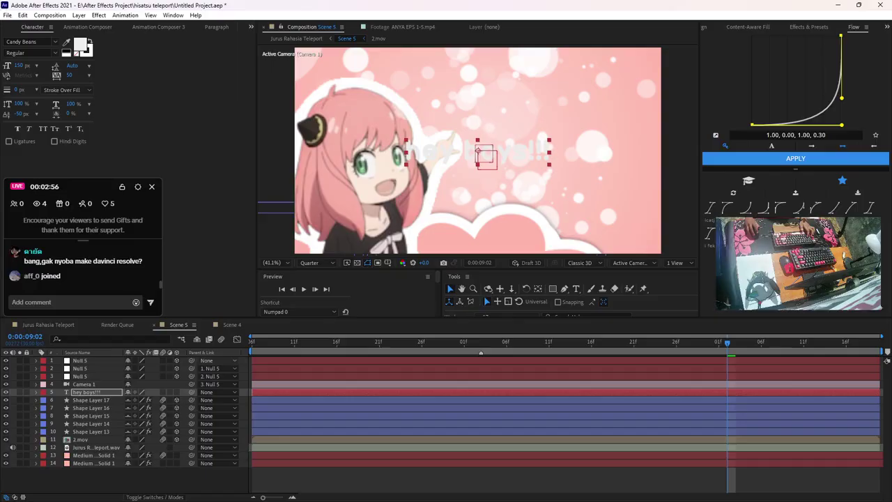
Return to Scene 4 and expand the properties of its "didepanku..." text layer, including the text animators
{"action": "left_click", "coordinate": [232, 324]}
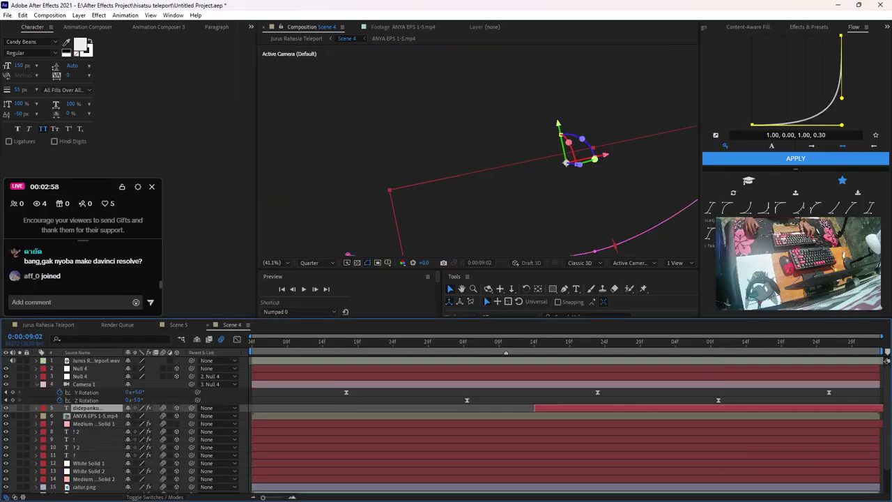
{"action": "key", "text": "F3"}
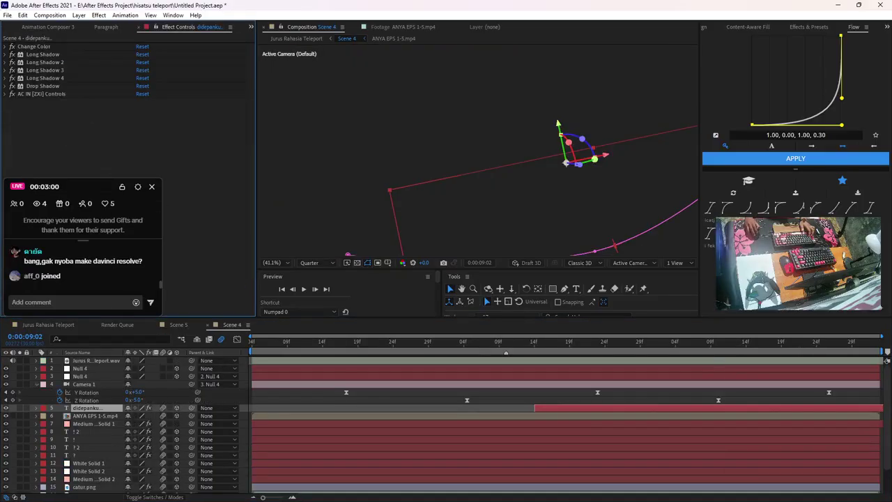
{"action": "left_click", "coordinate": [36, 408]}
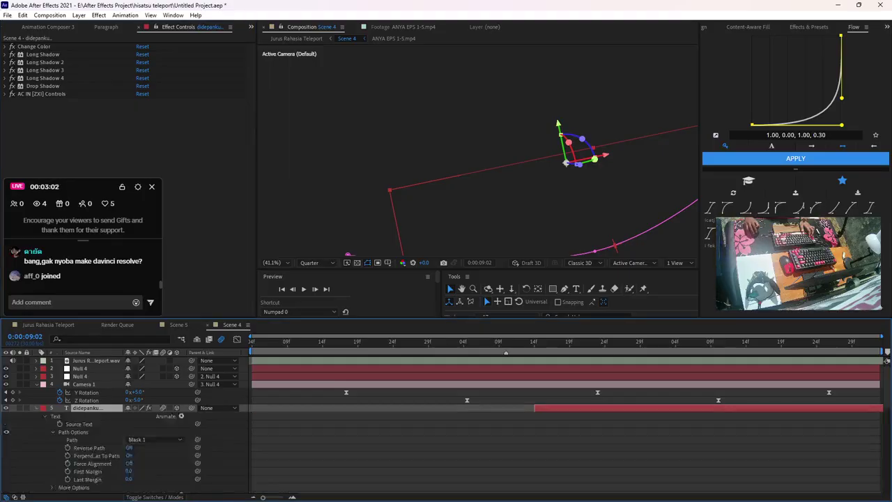
{"action": "scroll", "coordinate": [70, 425], "scroll_direction": "down", "scroll_amount": 6}
{"action": "scroll", "coordinate": [70, 425], "scroll_direction": "up", "scroll_amount": 2}
{"action": "scroll", "coordinate": [69, 425], "scroll_direction": "up", "scroll_amount": 2}
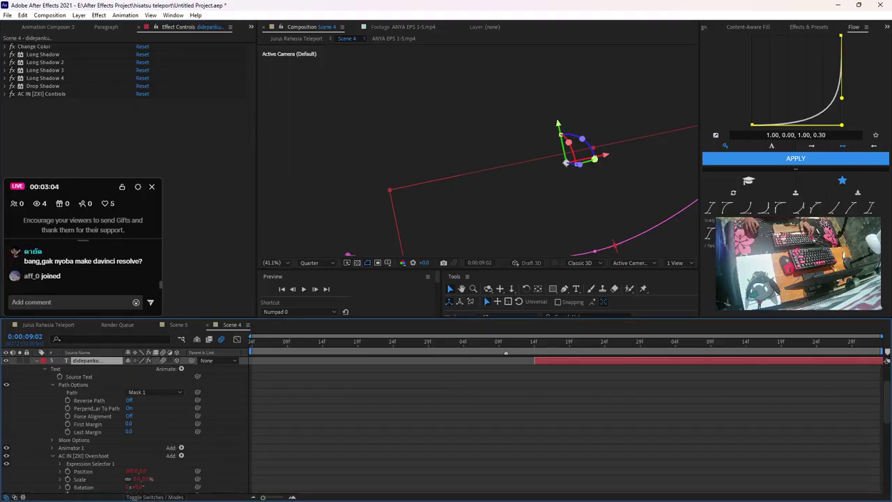
Copy Animator 1 with its Fill Color plus the Change Color, Long Shadow and Drop Shadow effects onto Scene 5's "hey boys!!!" text
{"action": "left_click", "coordinate": [83, 455]}
{"action": "left_click", "coordinate": [71, 448]}
{"action": "left_click", "coordinate": [52, 448]}
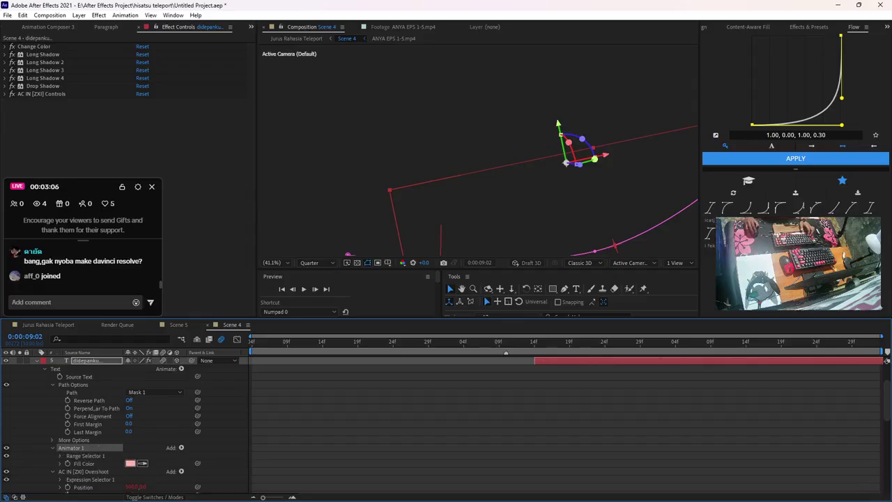
{"action": "left_click_drag", "start_coordinate": [41, 448], "coordinate": [66, 463]}
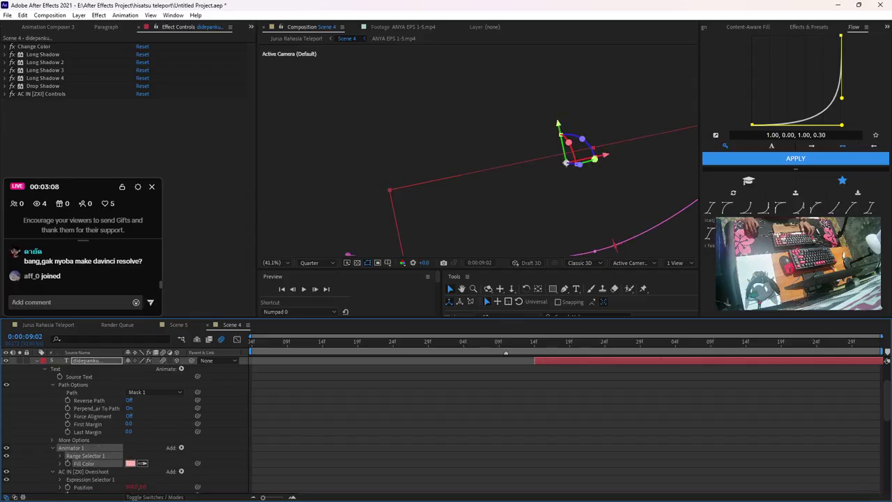
{"action": "scroll", "coordinate": [125, 425], "scroll_direction": "down", "scroll_amount": 5}
{"action": "left_click", "coordinate": [44, 369]}
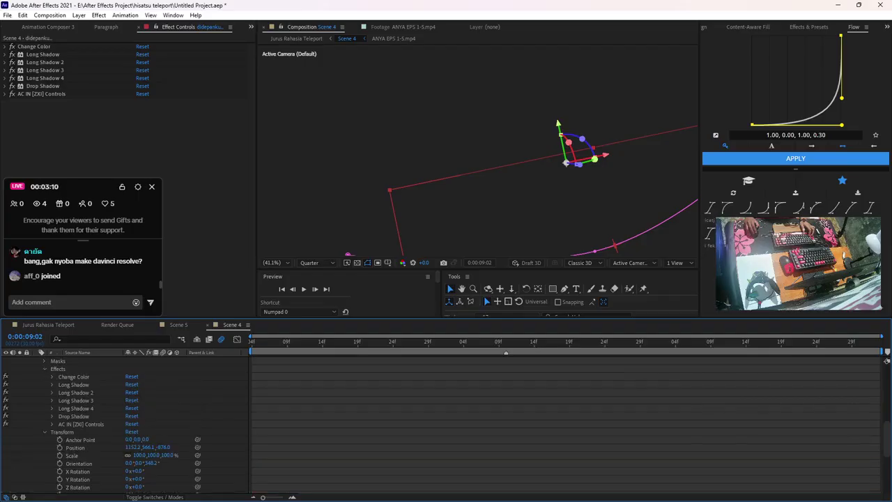
{"action": "left_click_drag", "start_coordinate": [41, 375], "coordinate": [66, 418]}
{"action": "left_click", "coordinate": [179, 325]}
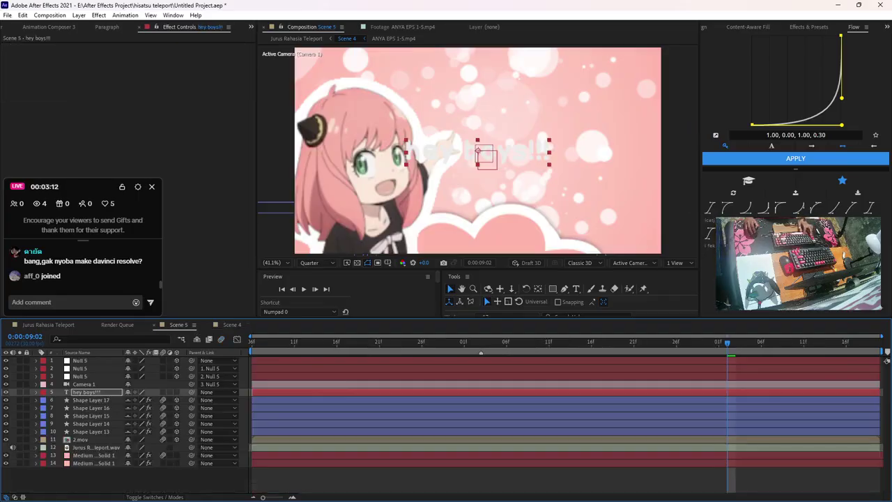
{"action": "key", "text": "ctrl+v"}
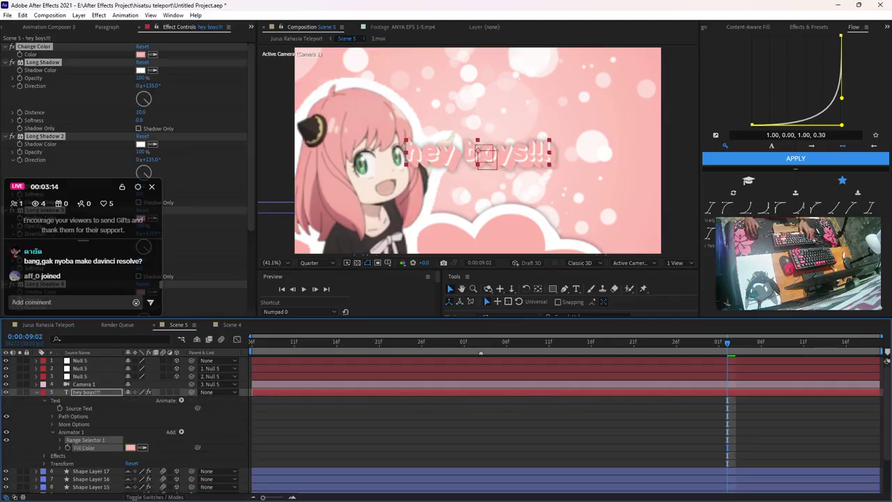
Match the "hey boys!!!" stroke width to Scene 4's text at 55 px and save the project
{"action": "scroll", "coordinate": [125, 27], "scroll_direction": "up", "scroll_amount": 5}
{"action": "scroll", "coordinate": [126, 28], "scroll_direction": "down", "scroll_amount": 1}
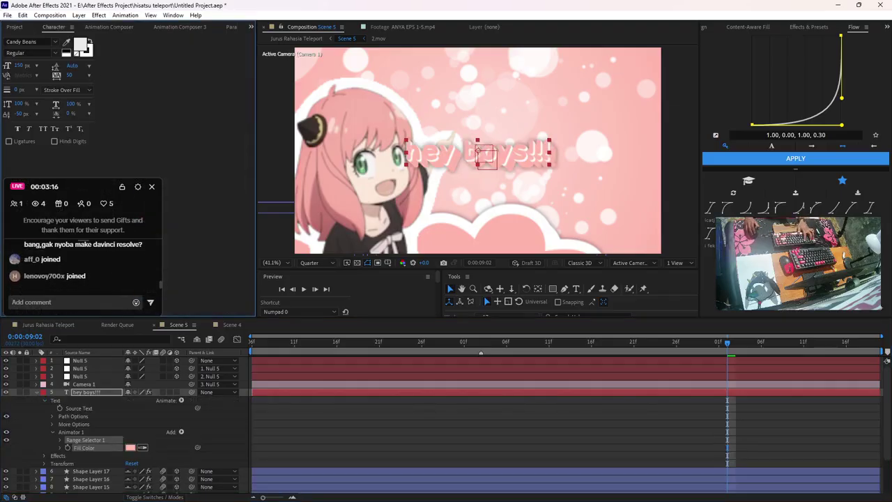
{"action": "left_click", "coordinate": [232, 324]}
{"action": "scroll", "coordinate": [98, 418], "scroll_direction": "up", "scroll_amount": 5}
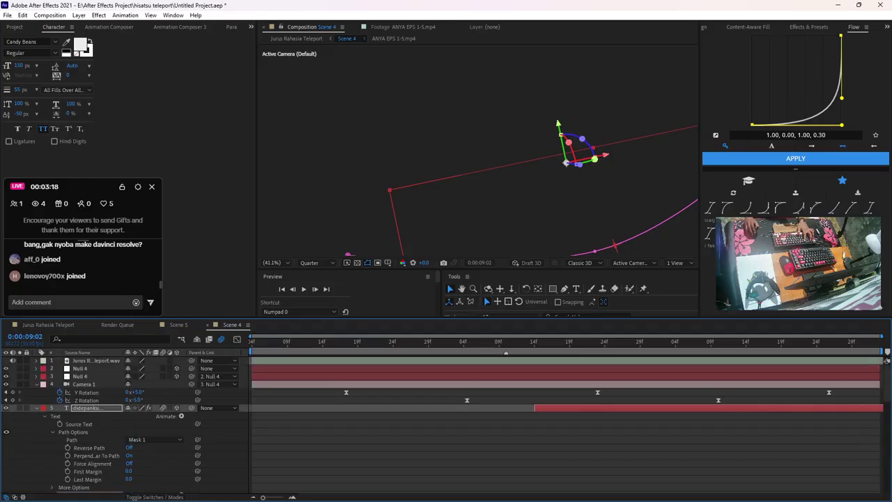
{"action": "left_click", "coordinate": [179, 324]}
{"action": "left_click_drag", "start_coordinate": [17, 89], "coordinate": [55, 89]}
{"action": "key", "text": "ctrl+s"}
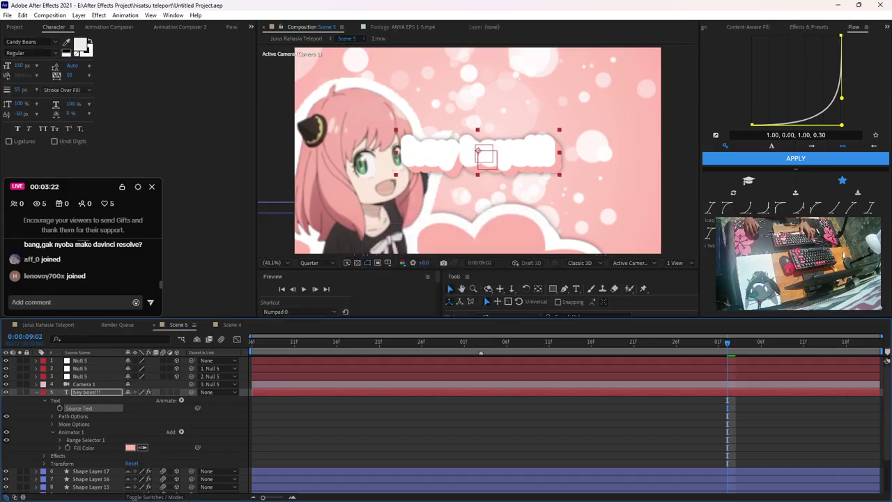
Set the "hey boys!!!" text to All Fills Over All Strokes and turn on All Caps
{"action": "left_click", "coordinate": [89, 52]}
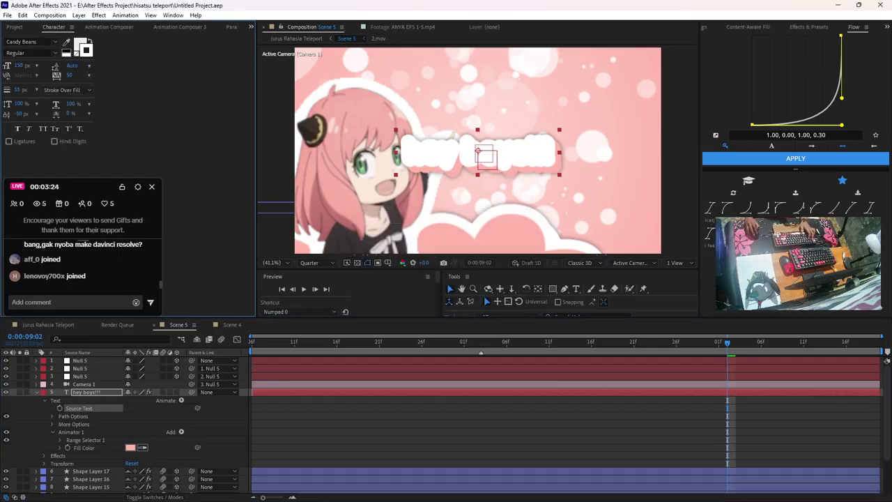
{"action": "left_click", "coordinate": [67, 90]}
{"action": "left_click", "coordinate": [78, 122]}
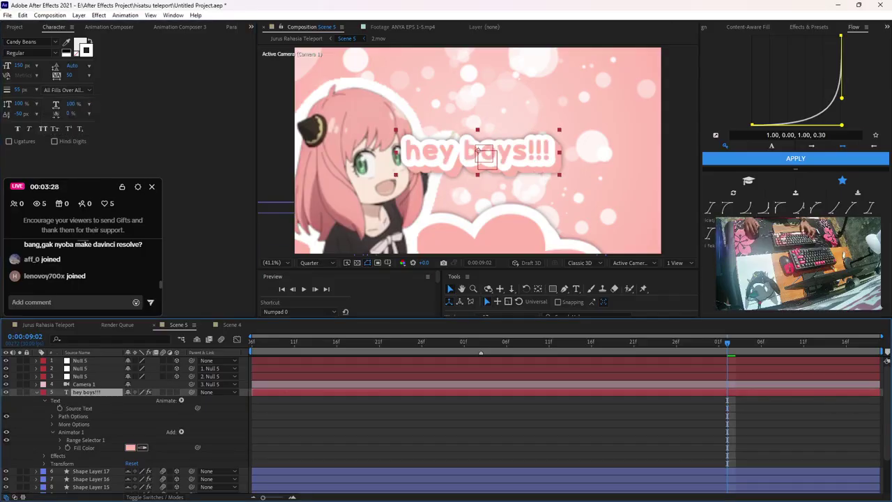
{"action": "left_click", "coordinate": [42, 128]}
Make the "hey boys!!!" text a motion-blurred 3D layer and push its Z position back behind the character
{"action": "left_click", "coordinate": [177, 391]}
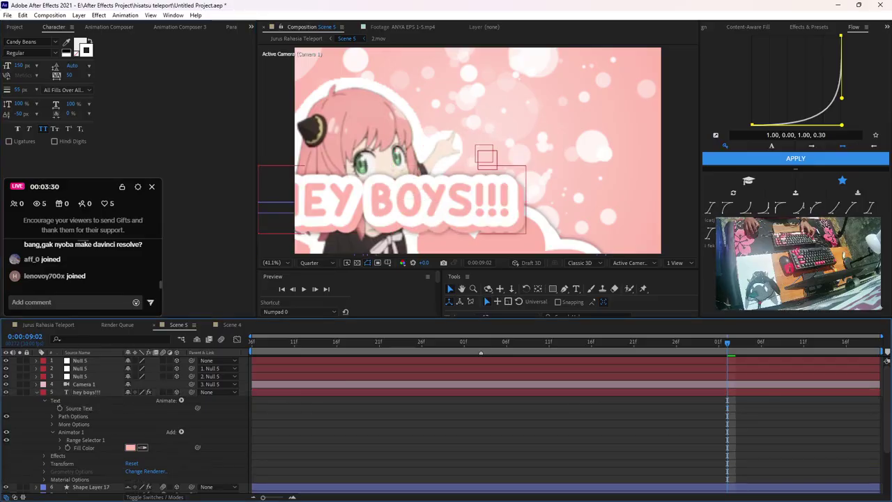
{"action": "key", "text": "p"}
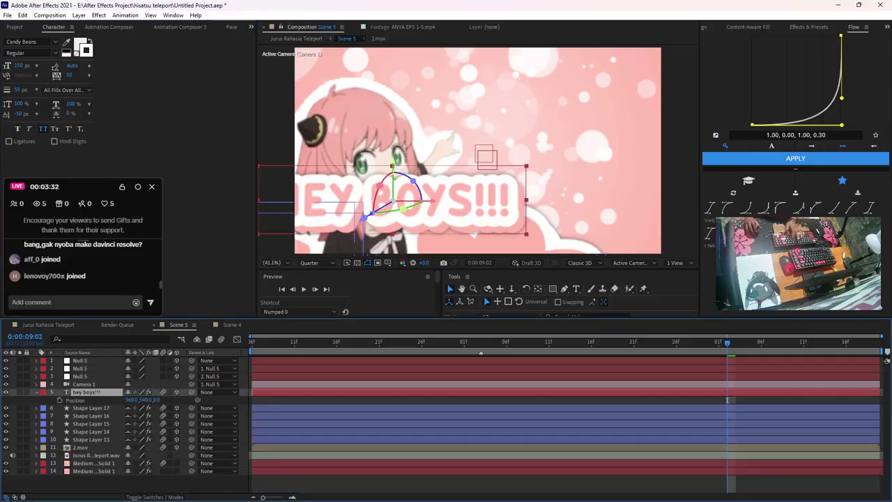
{"action": "left_click", "coordinate": [159, 399]}
{"action": "key", "text": "Return"}
Scale the "hey boys!!!" text to 150%, move it up beside the character's head, and save the project
{"action": "key", "text": "s"}
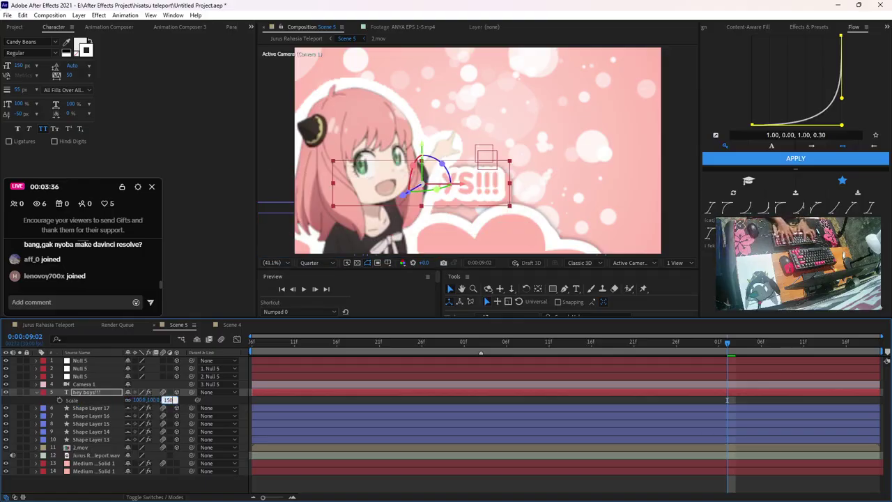
{"action": "type", "text": "150"}
{"action": "key", "text": "Return"}
{"action": "left_click_drag", "start_coordinate": [488, 183], "coordinate": [600, 113]}
{"action": "key", "text": "ctrl+s"}
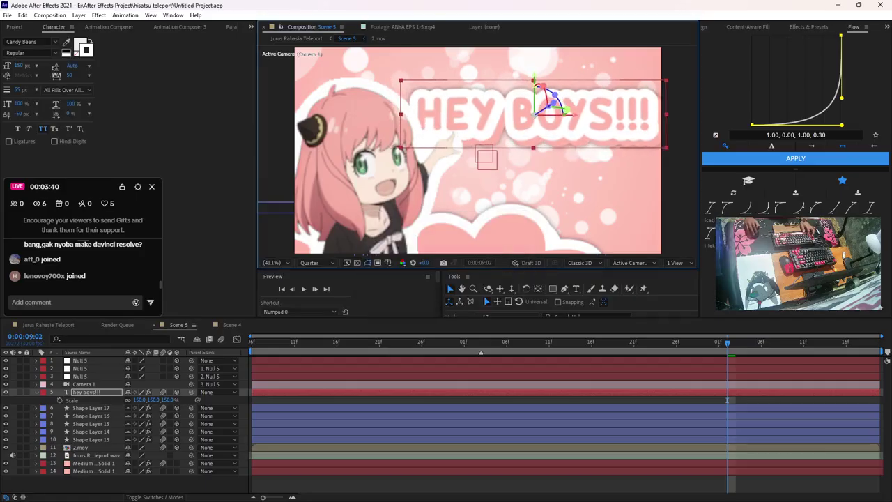
Apply the Drop Shadow effect to the character layer 2.mov in Scene 5
{"action": "left_click", "coordinate": [341, 158]}
{"action": "key", "text": "ctrl+space"}
{"action": "type", "text": "dri"}
{"action": "key", "text": "BackSpace"}
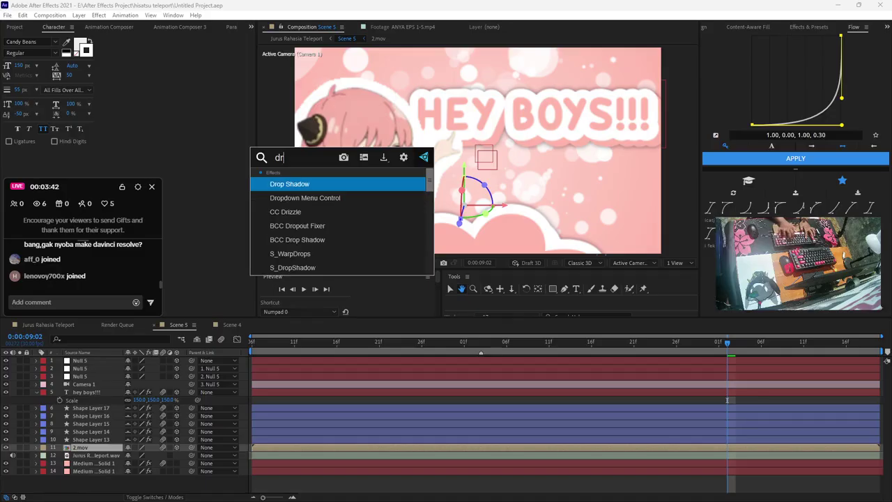
{"action": "type", "text": "op"}
{"action": "key", "text": "Return"}
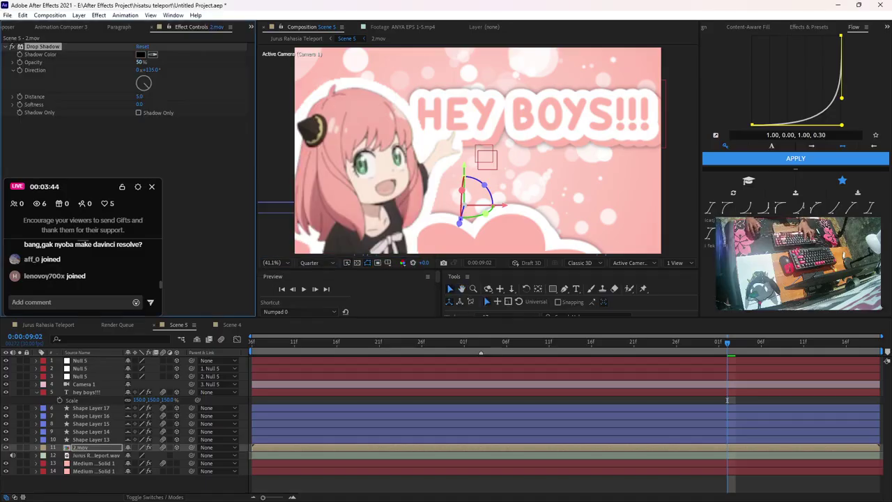
Set the character's Drop Shadow softness to 55 and its opacity to 55%, and save the project
{"action": "type", "text": "100"}
{"action": "key", "text": "Tab"}
{"action": "key", "text": "Tab"}
{"action": "key", "text": "Tab"}
{"action": "key", "text": "Tab"}
{"action": "type", "text": "55"}
{"action": "key", "text": "Return"}
{"action": "key", "text": "ctrl+s"}
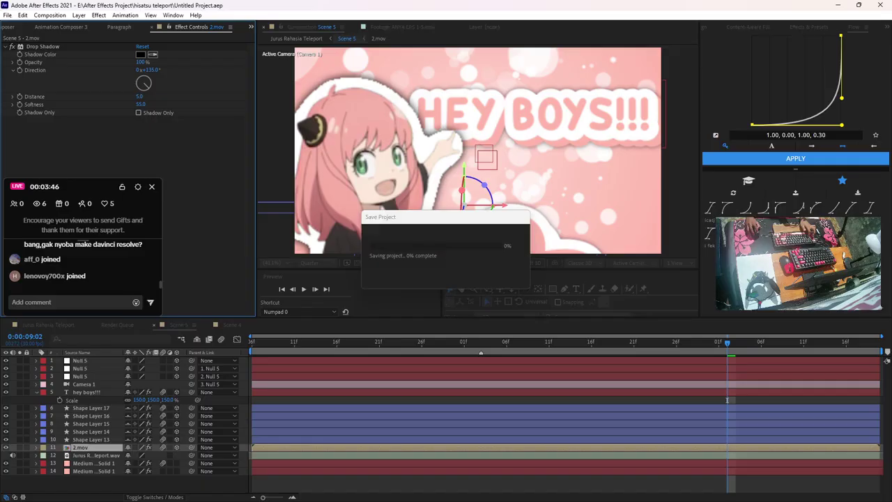
{"action": "type", "text": "55"}
{"action": "key", "text": "Return"}
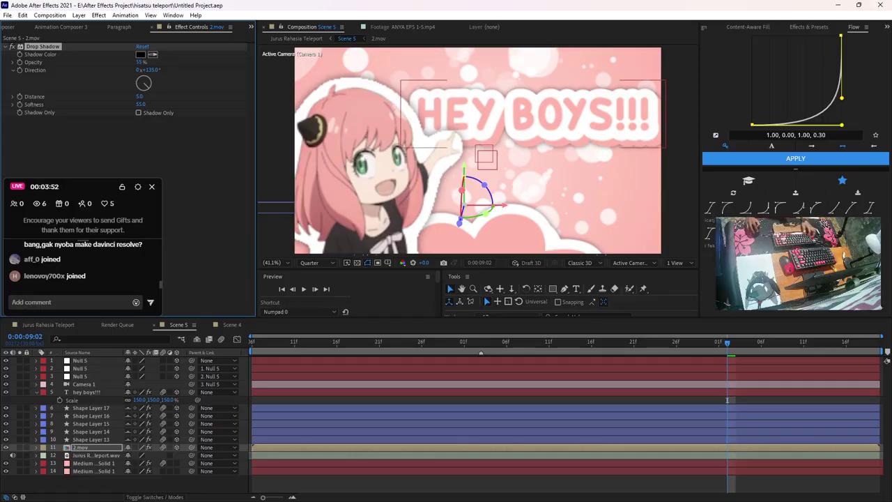
Apply the Overshoot scale preset from Animation Composer's Animate Characters text transitions to the "hey boys!!!" layer as its intro
{"action": "left_click", "coordinate": [87, 392]}
{"action": "left_click", "coordinate": [50, 28]}
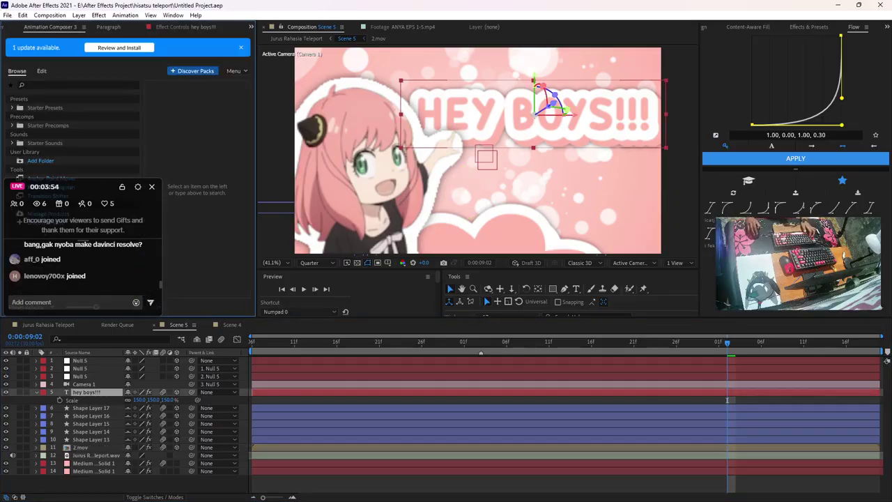
{"action": "left_click", "coordinate": [45, 28]}
{"action": "double_click", "coordinate": [45, 65]}
{"action": "left_click", "coordinate": [63, 81]}
{"action": "double_click", "coordinate": [35, 90]}
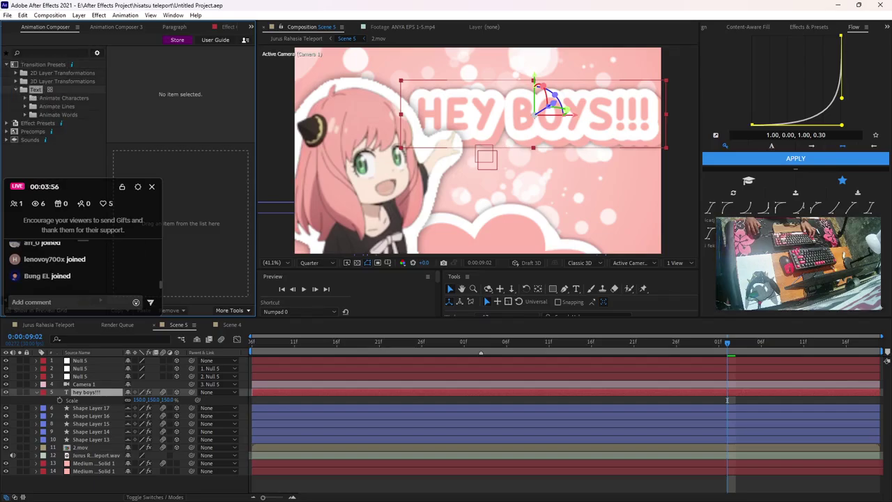
{"action": "double_click", "coordinate": [64, 99]}
{"action": "double_click", "coordinate": [55, 131]}
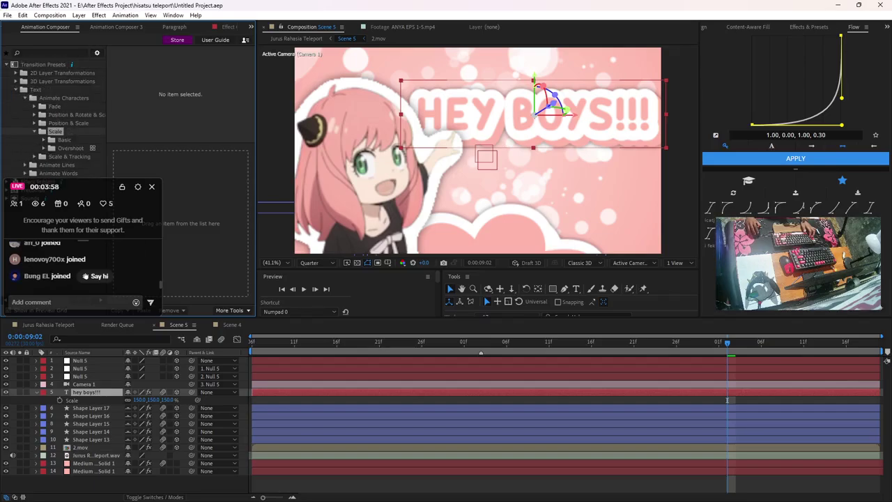
{"action": "double_click", "coordinate": [71, 148]}
{"action": "mouse_move", "coordinate": [84, 156]}
{"action": "left_mouse_down"}
{"action": "mouse_move", "coordinate": [98, 184]}
{"action": "mouse_move", "coordinate": [144, 219]}
{"action": "left_mouse_up"}
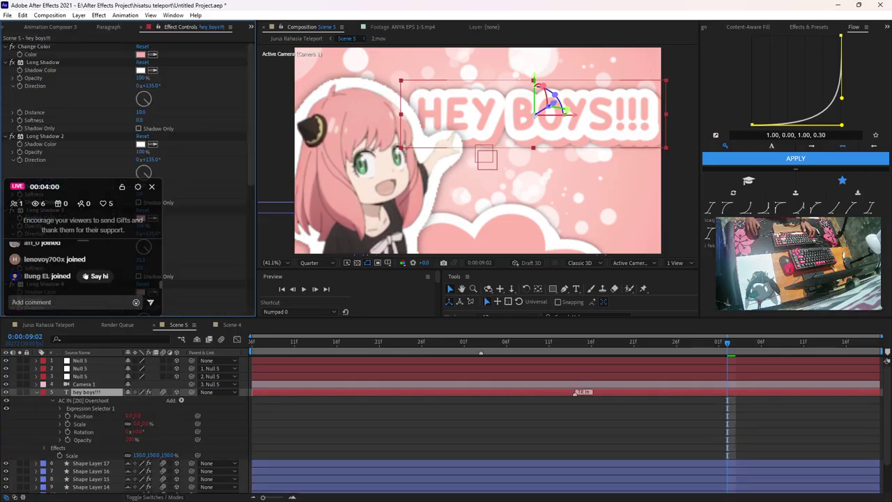
Set the title's AC IN controls to horizontal position 150, rotation 90° and delay 45%
{"action": "scroll", "coordinate": [128, 119], "scroll_direction": "down", "scroll_amount": 5}
{"action": "left_click_drag", "start_coordinate": [76, 186], "coordinate": [428, 197]}
{"action": "left_click", "coordinate": [152, 206]}
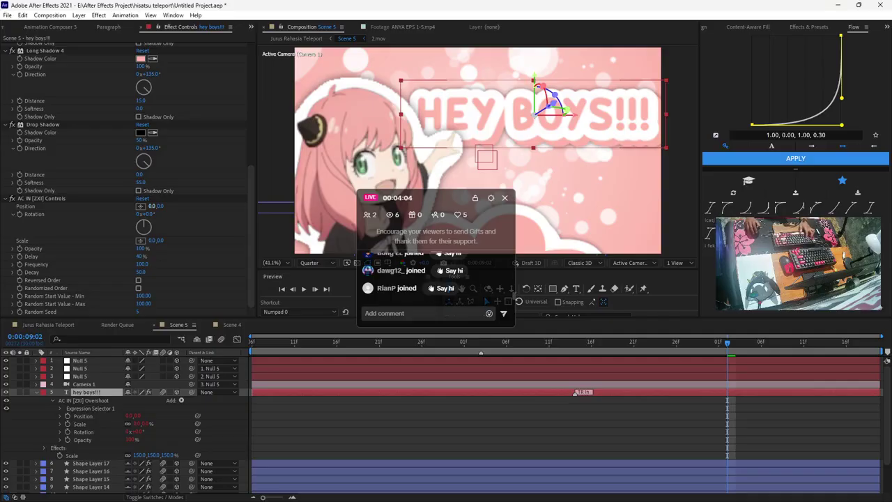
{"action": "type", "text": "150"}
{"action": "key", "text": "Return"}
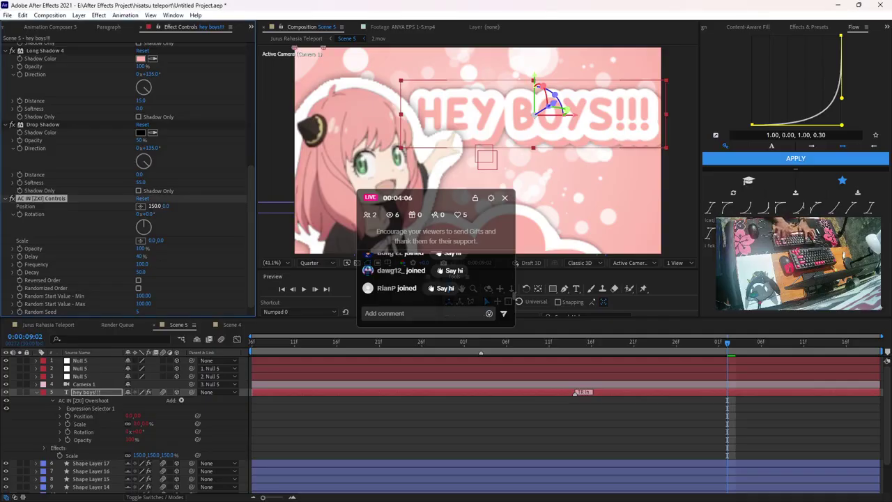
{"action": "left_click", "coordinate": [148, 213]}
{"action": "type", "text": "90"}
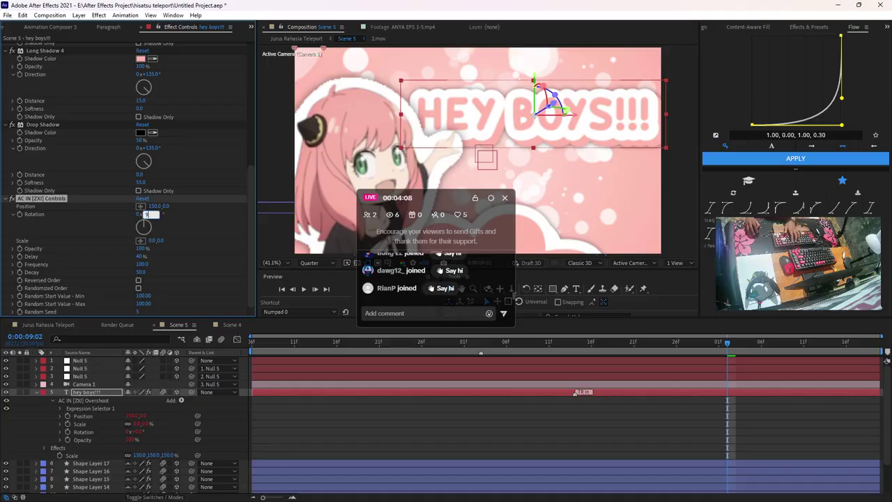
{"action": "key", "text": "Return"}
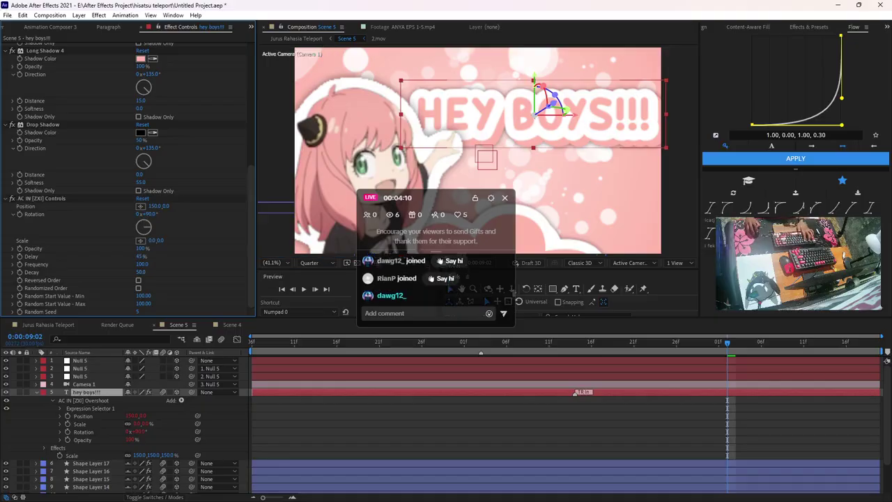
{"action": "left_click_drag", "start_coordinate": [430, 194], "coordinate": [88, 187]}
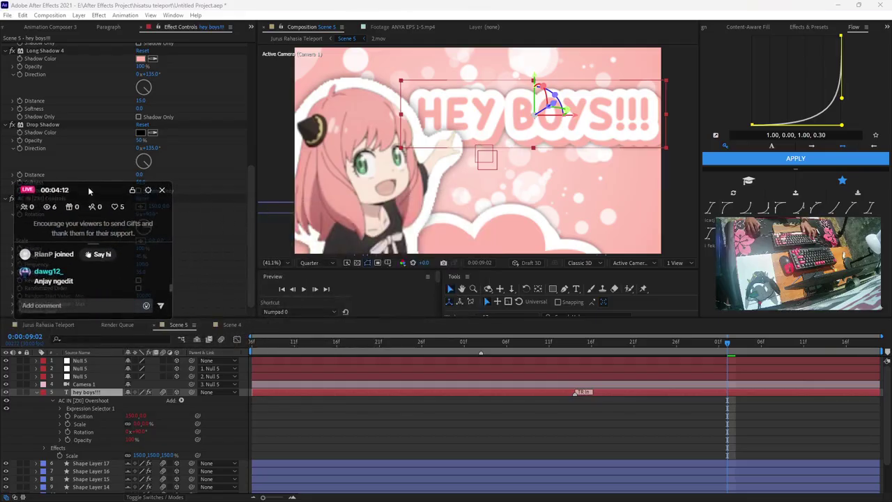
Shift the "hey boys!!!" layer to start at 0:00:08:05 and preview its entrance
{"action": "left_click_drag", "start_coordinate": [510, 342], "coordinate": [252, 343]}
{"action": "left_click", "coordinate": [421, 342]}
{"action": "key", "text": "bracketleft"}
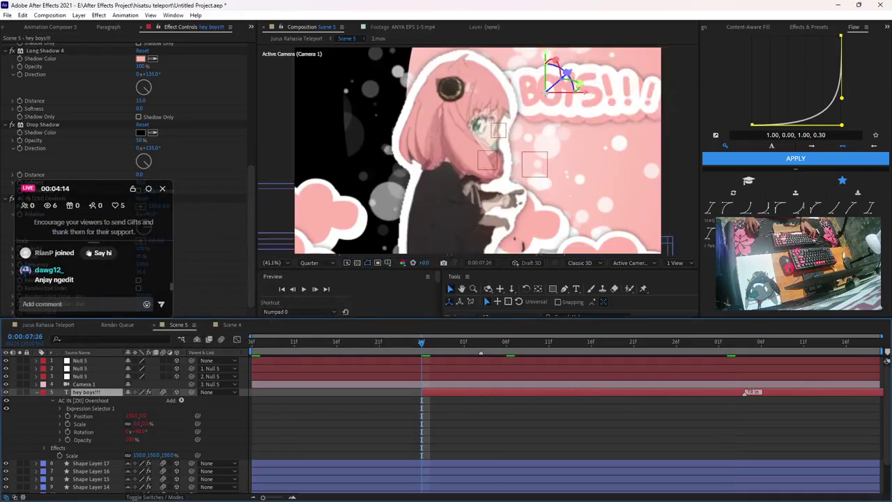
{"action": "key", "text": "space"}
{"action": "left_click", "coordinate": [506, 343]}
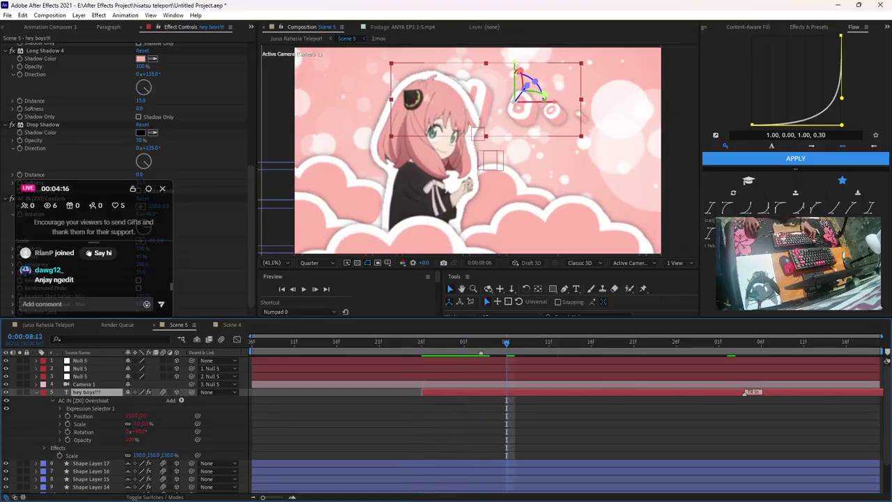
{"action": "left_click_drag", "start_coordinate": [506, 343], "coordinate": [465, 342]}
{"action": "key", "text": "bracketleft"}
{"action": "left_click", "coordinate": [498, 342]}
{"action": "key", "text": "bracketleft"}
{"action": "key", "text": "space"}
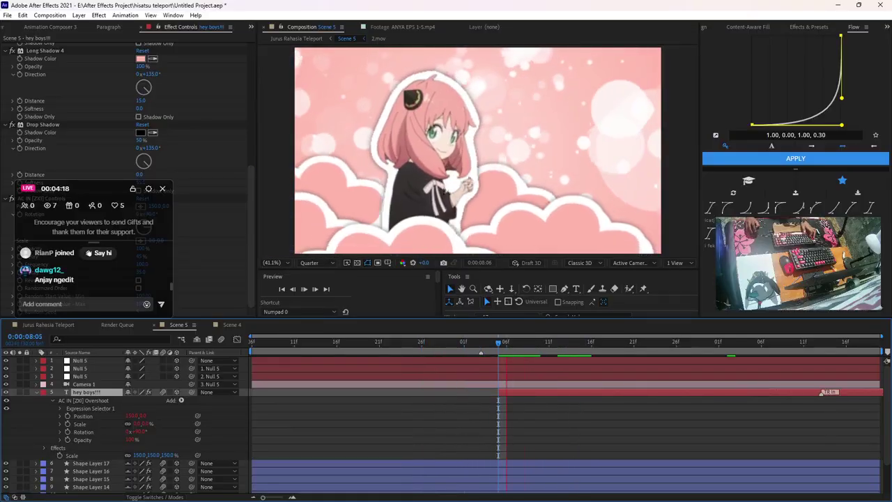
{"action": "key", "text": "space"}
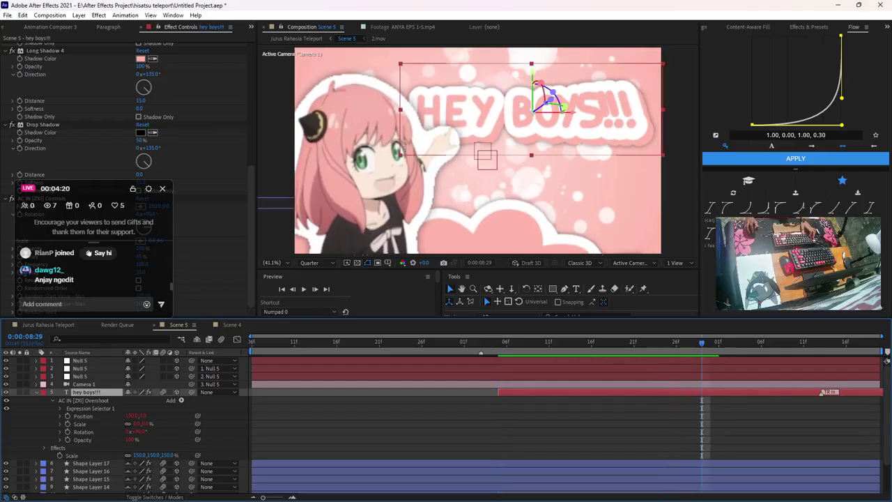
Play back Scene 5 to review the title animation together with the camera move
{"action": "left_click_drag", "start_coordinate": [548, 343], "coordinate": [371, 343]}
{"action": "key", "text": "space"}
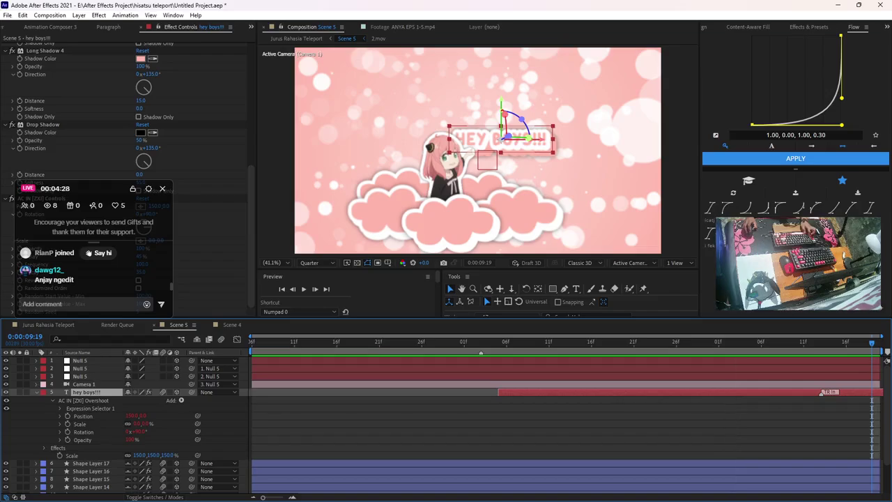
{"action": "left_click_drag", "start_coordinate": [872, 342], "coordinate": [253, 343]}
Return to the Jurus Rahasia Teleport composition, save the project, and preview all scenes
{"action": "left_click", "coordinate": [48, 324]}
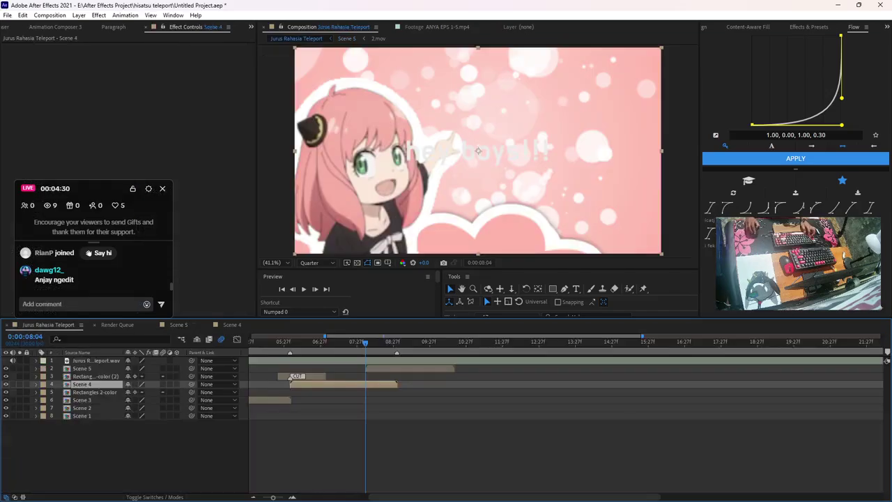
{"action": "left_click", "coordinate": [446, 452]}
{"action": "scroll", "coordinate": [446, 432], "scroll_direction": "down", "scroll_amount": 3}
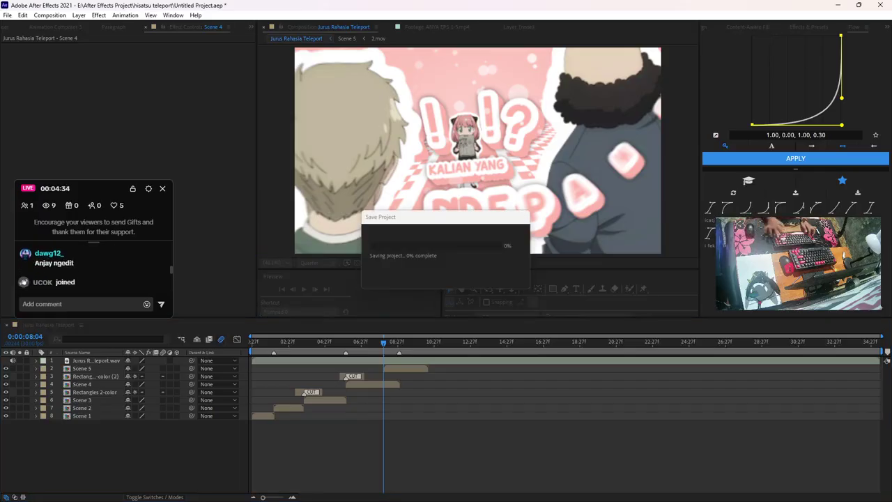
{"action": "key", "text": "space"}
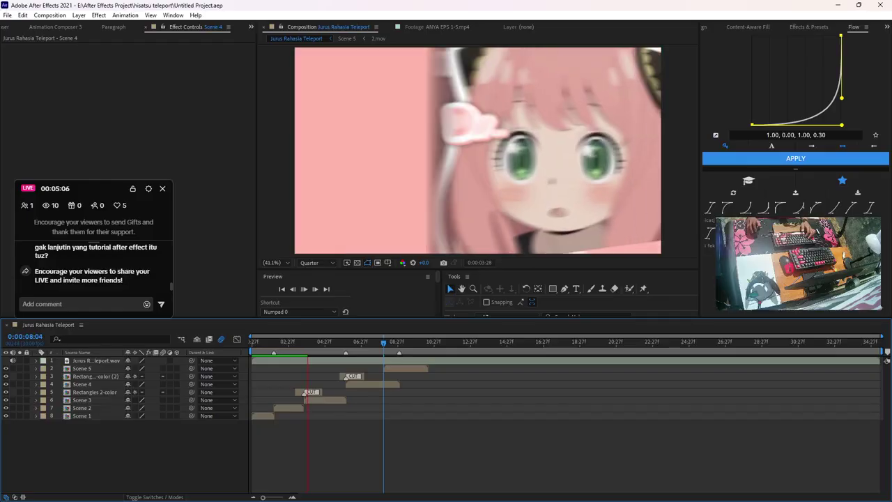
Switch to Discord, kick the selected voice channel participant from the server, and minimize the window
{"action": "left_click", "coordinate": [548, 490]}
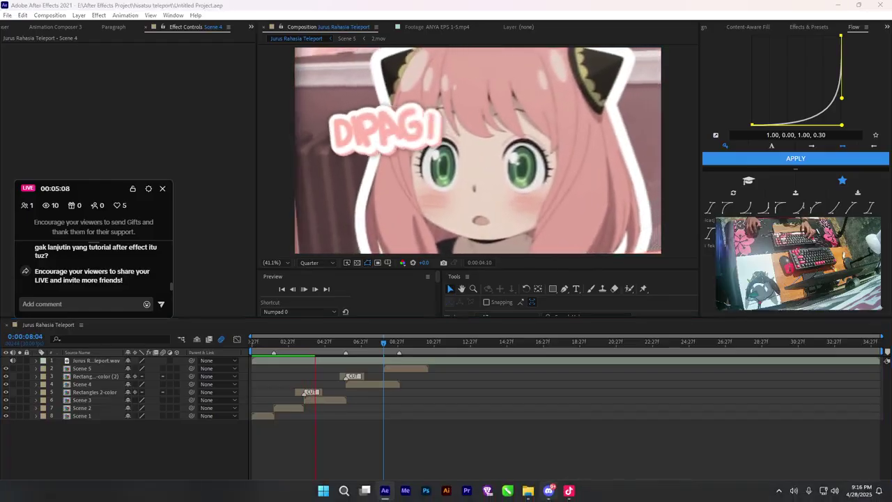
{"action": "right_click", "coordinate": [381, 369]}
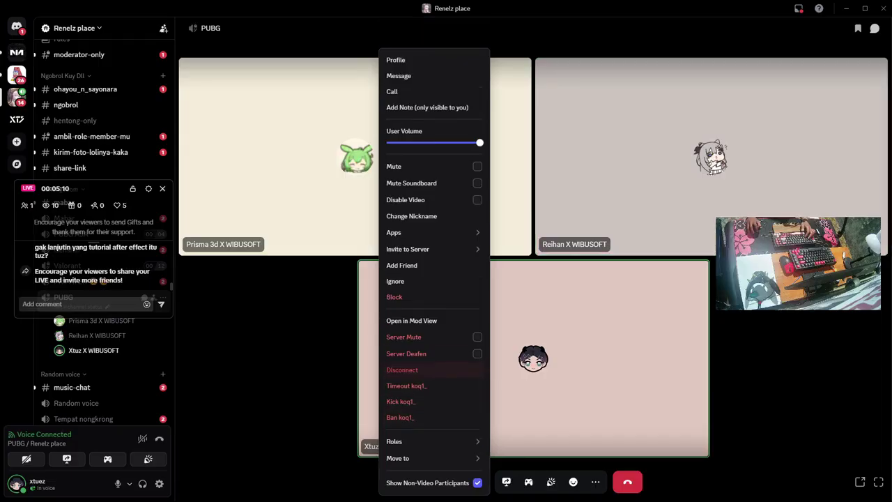
{"action": "left_click", "coordinate": [401, 402]}
{"action": "left_click", "coordinate": [514, 307]}
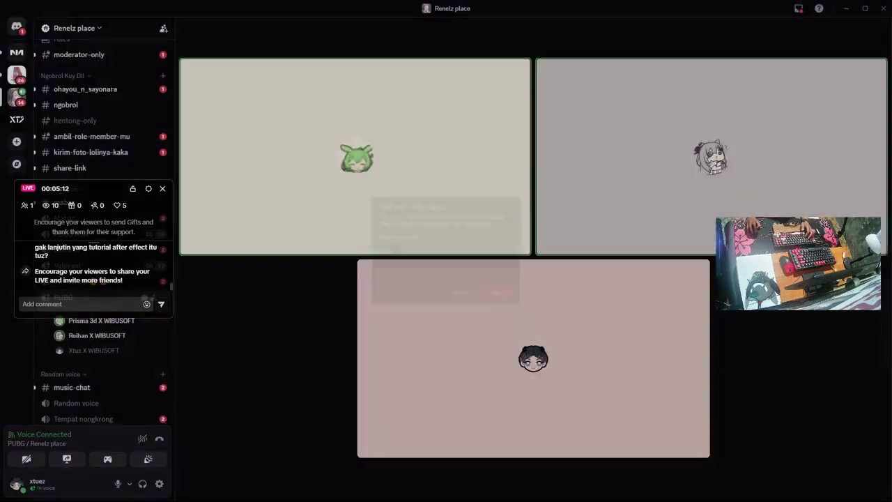
{"action": "left_click", "coordinate": [845, 7]}
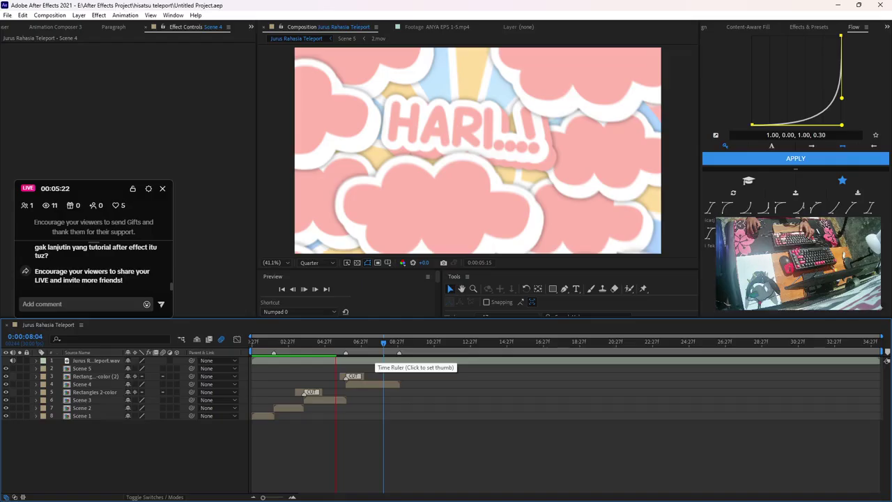
Replay the Jurus Rahasia Teleport composition from 0:00:00:27, and continue the preview from 0:00:06:00
{"action": "key", "text": "space"}
{"action": "key", "text": "Home"}
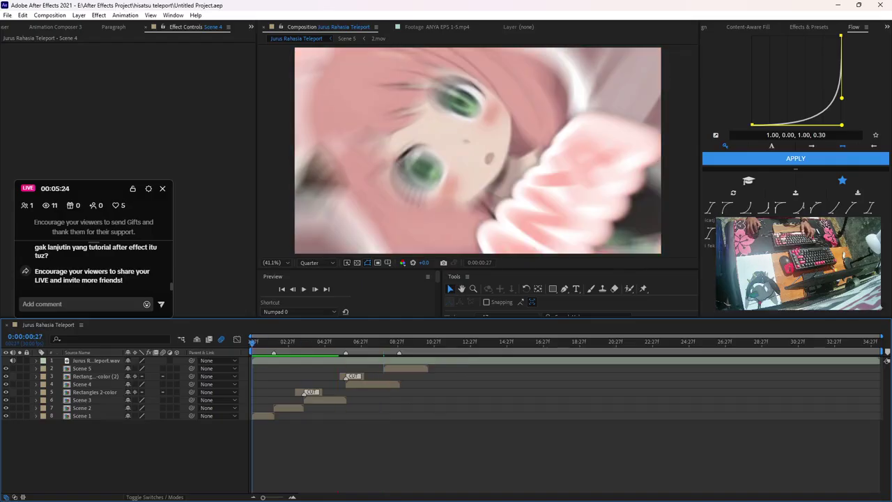
{"action": "key", "text": "space"}
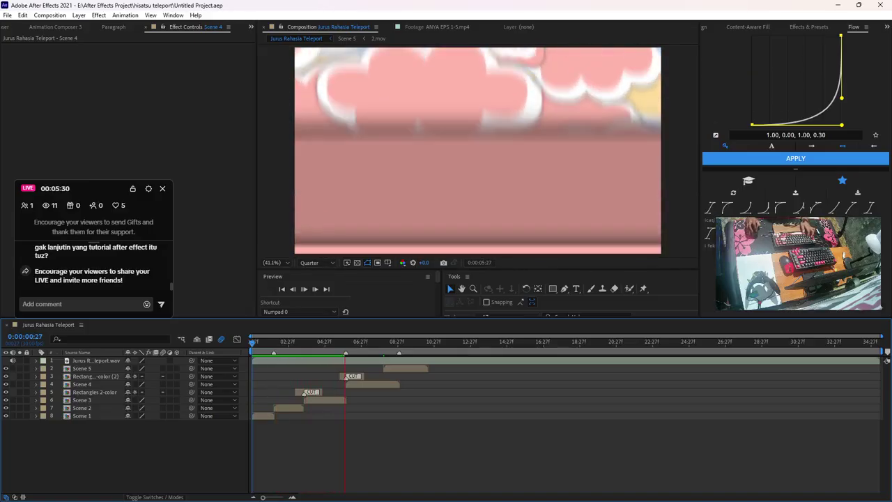
{"action": "key", "text": "space"}
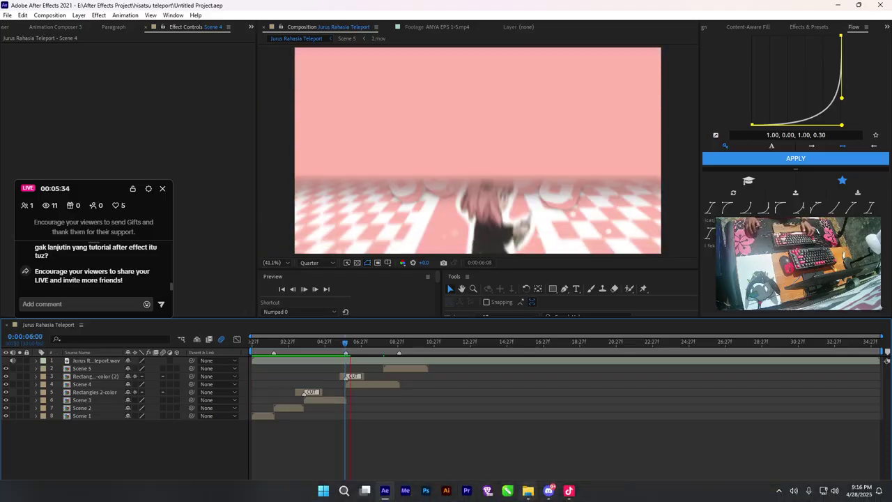
{"action": "left_click", "coordinate": [487, 490]}
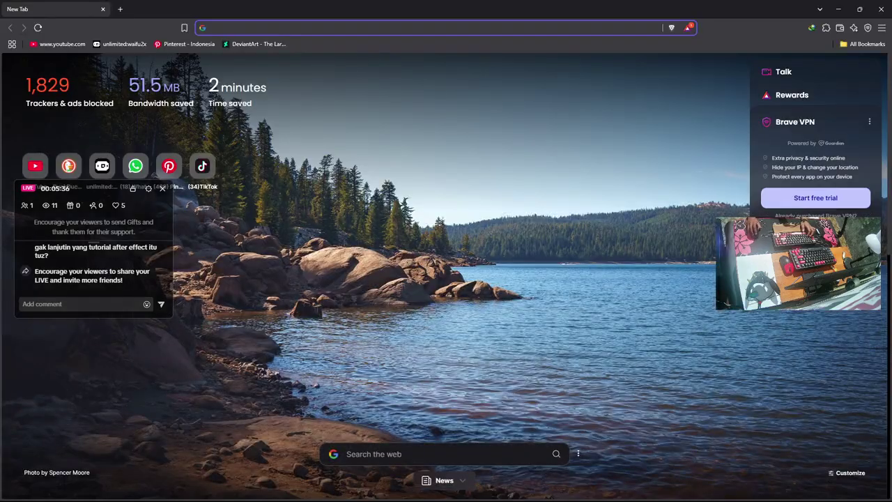
{"action": "left_click", "coordinate": [446, 28]}
{"action": "left_click", "coordinate": [838, 9]}
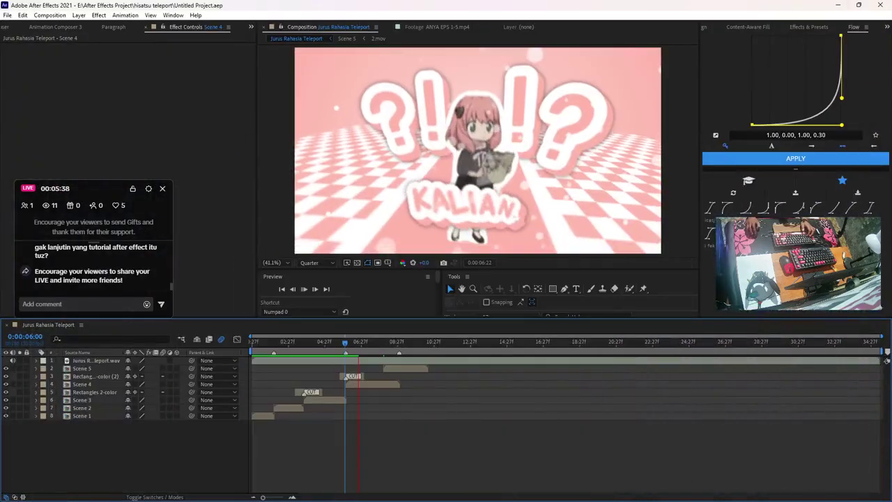
{"action": "left_click", "coordinate": [406, 368]}
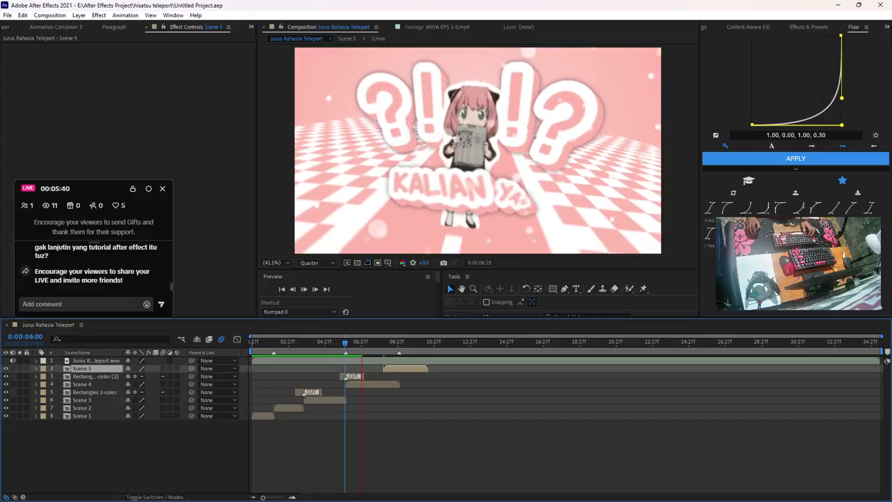
{"action": "key", "text": "F2"}
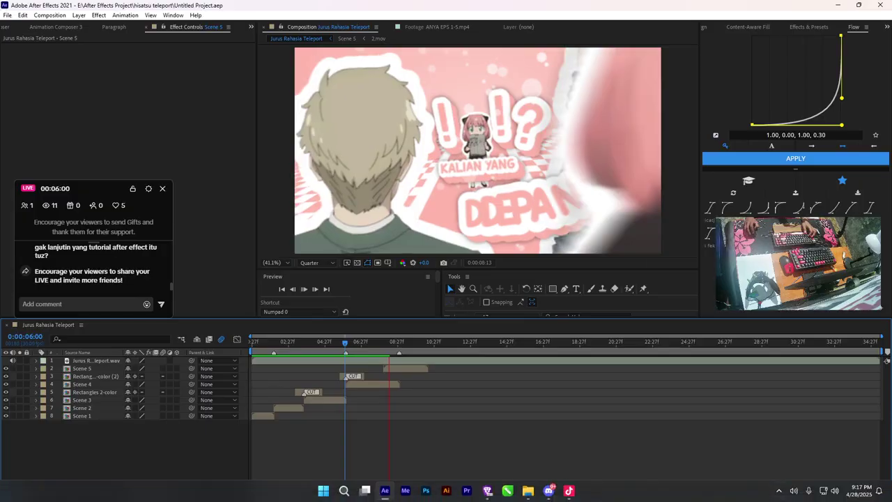
Exit the Steam client running in the background while the preview renders
{"action": "left_click", "coordinate": [778, 490]}
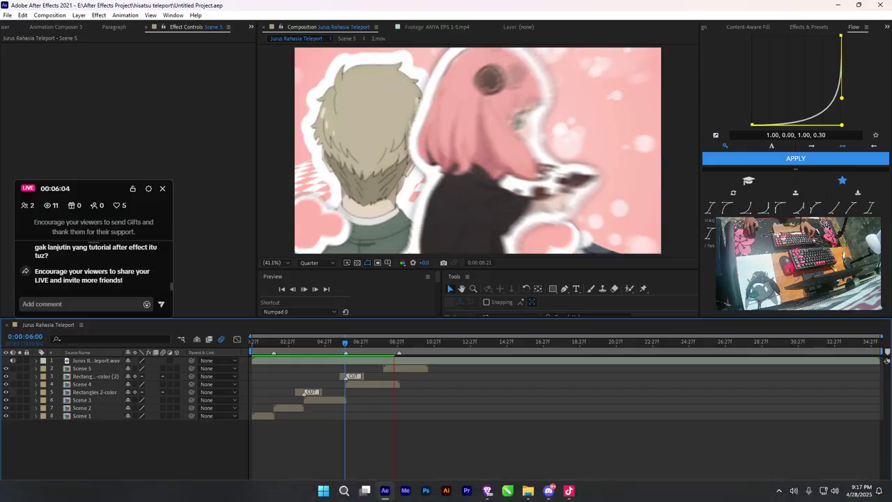
{"action": "left_click", "coordinate": [778, 490]}
{"action": "right_click", "coordinate": [797, 452]}
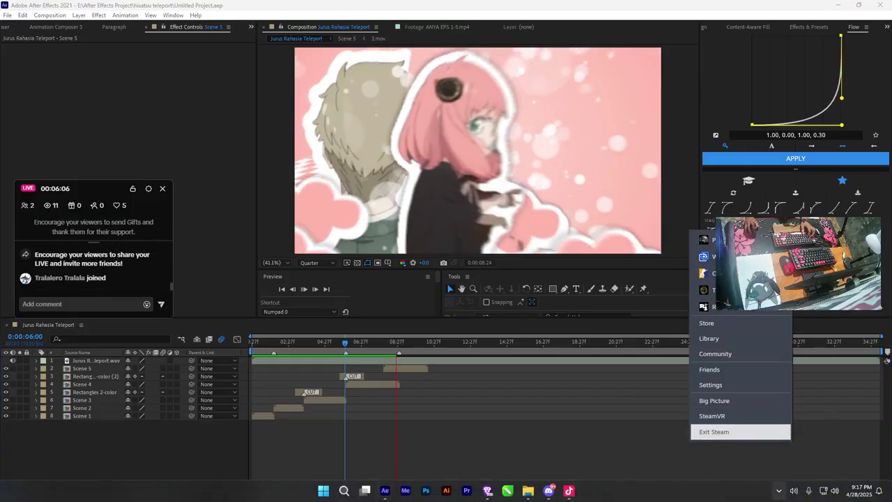
{"action": "left_click", "coordinate": [739, 431]}
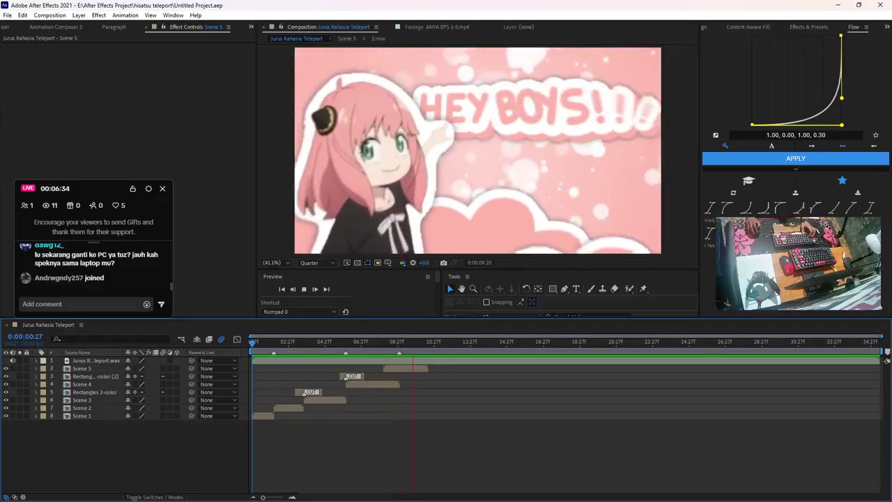
Preview the Jurus Rahasia Teleport composition from 0:00:01:07 through the opening scenes
{"action": "left_click", "coordinate": [258, 342]}
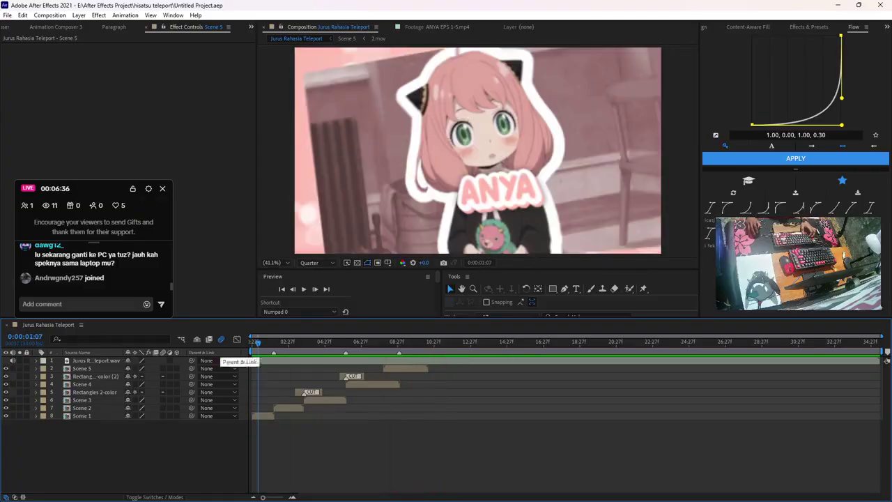
{"action": "key", "text": "space"}
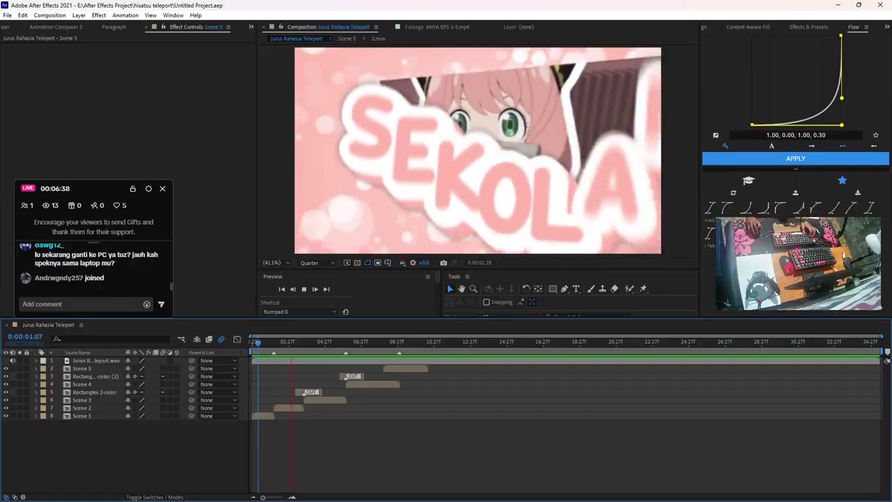
{"action": "key", "text": "space"}
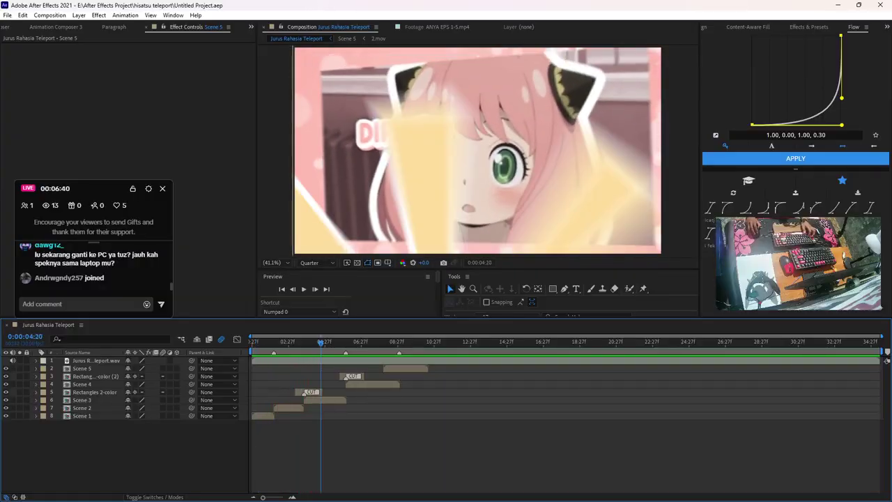
Preview the composition from 0:00:08:17, and play the audio following the end of Scene 5 from 0:00:10:16
{"action": "left_click_drag", "start_coordinate": [388, 342], "coordinate": [391, 342]}
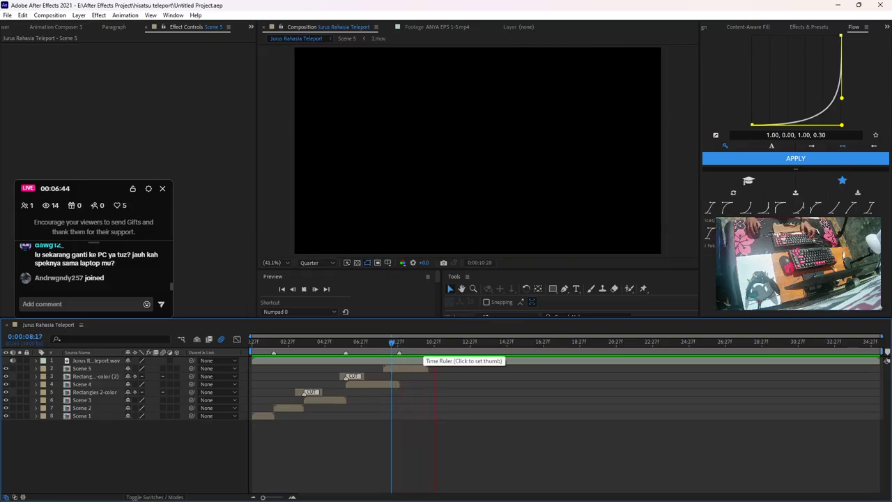
{"action": "key", "text": "space"}
{"action": "left_click", "coordinate": [423, 342]}
{"action": "key", "text": "space"}
{"action": "left_click", "coordinate": [427, 342]}
{"action": "scroll", "coordinate": [432, 342], "scroll_direction": "up", "scroll_amount": 2}
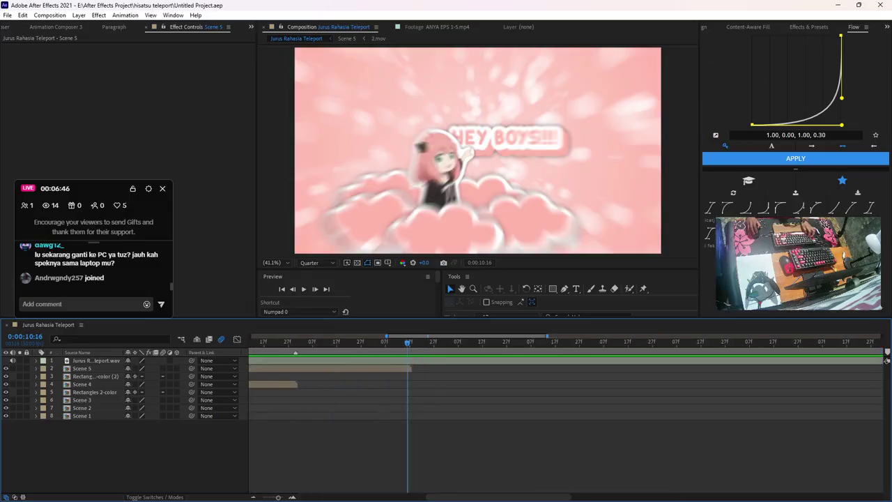
{"action": "key", "text": "space"}
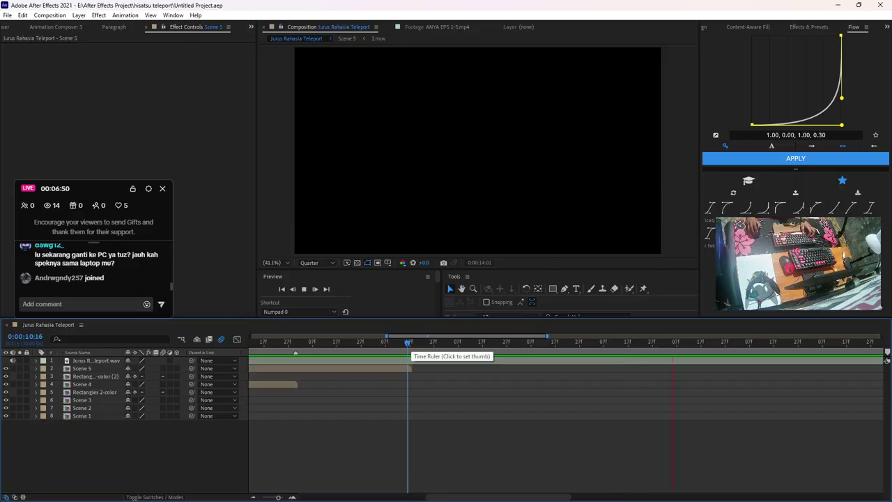
{"action": "left_click", "coordinate": [411, 342]}
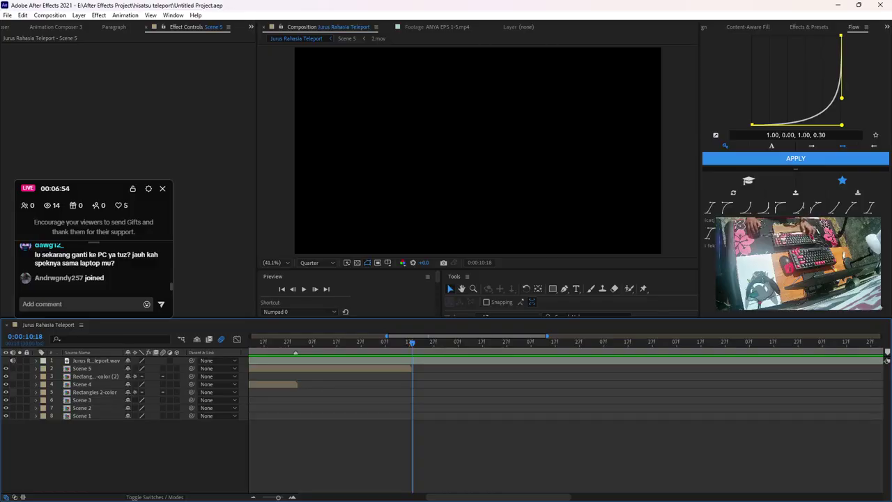
Replay the composition from 0:00:04:27 to review Scenes 3 through 5
{"action": "key", "text": "minus"}
{"action": "key", "text": "minus"}
{"action": "left_click_drag", "start_coordinate": [391, 342], "coordinate": [324, 342]}
{"action": "key", "text": "space"}
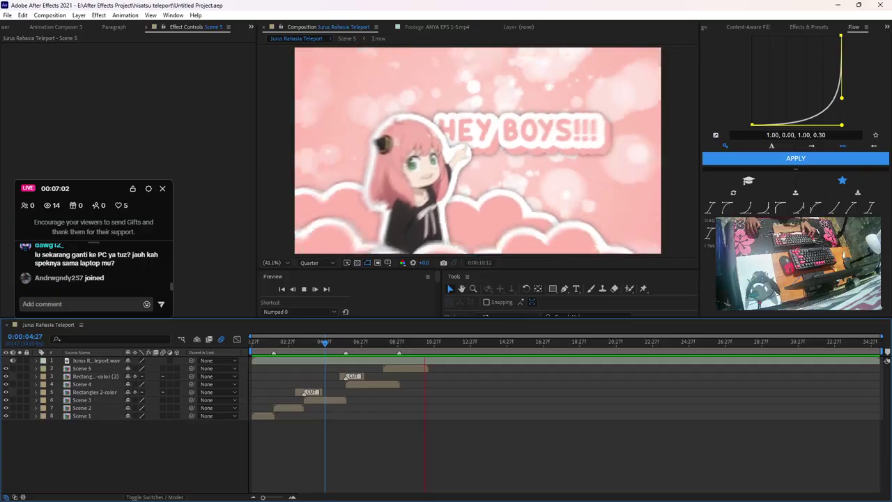
{"action": "key", "text": "space"}
Copy Camera 1's Y Rotation and Z Rotation keyframes from Scene 4, and open Scene 5 from the main composition
{"action": "double_click", "coordinate": [373, 384]}
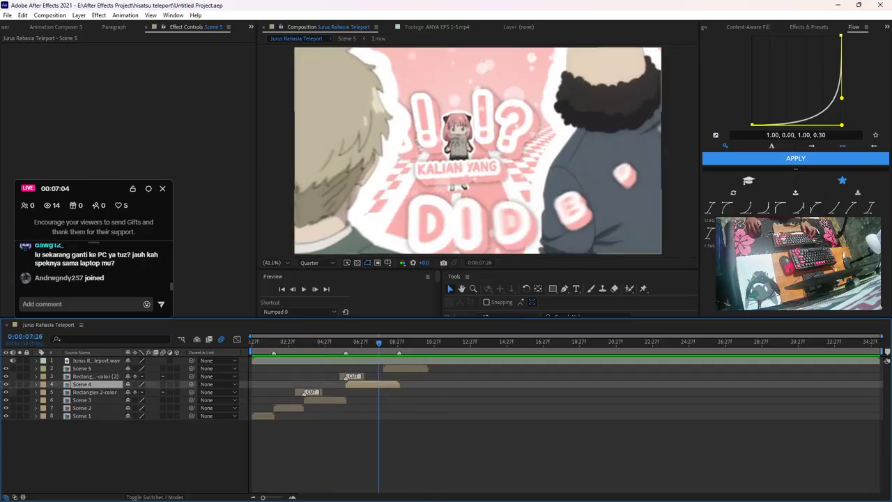
{"action": "left_click_drag", "start_coordinate": [46, 390], "coordinate": [62, 399]}
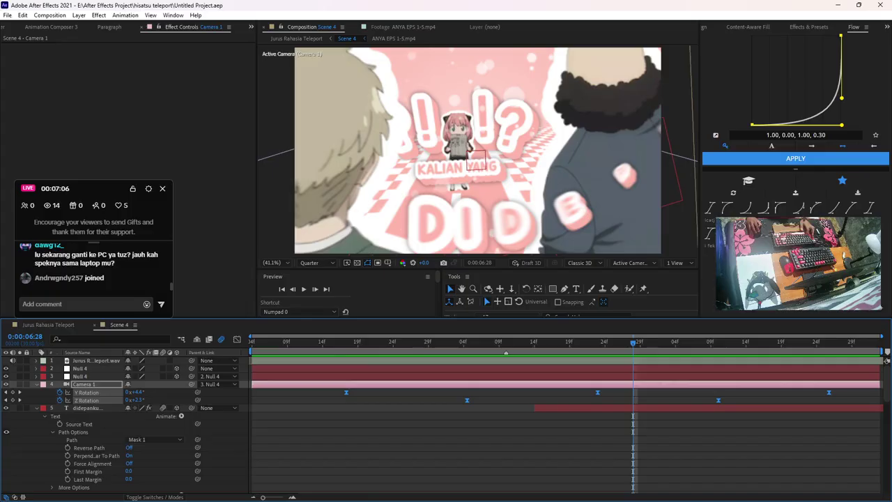
{"action": "left_click", "coordinate": [48, 325]}
{"action": "left_click", "coordinate": [353, 376]}
{"action": "double_click", "coordinate": [404, 368]}
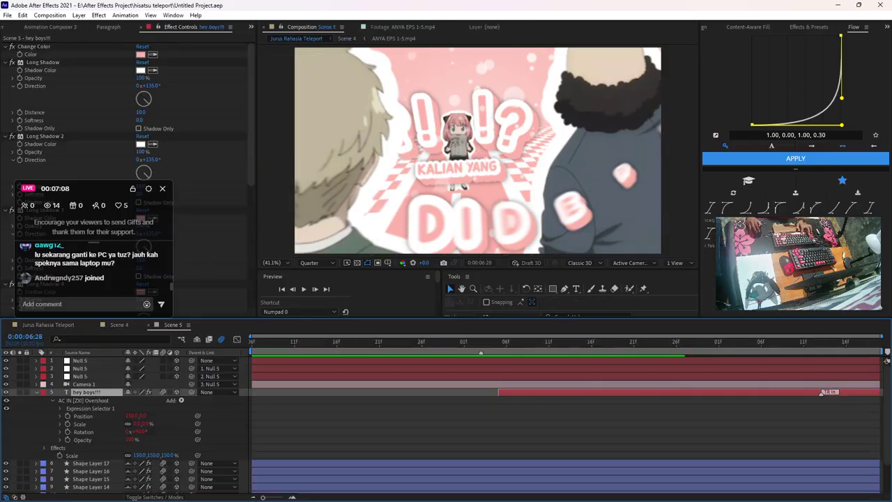
Paste the copied Y and Z Rotation keyframes onto Scene 5's Camera 1 at 0:00:07:06, save, and return to the main composition
{"action": "left_click", "coordinate": [83, 384]}
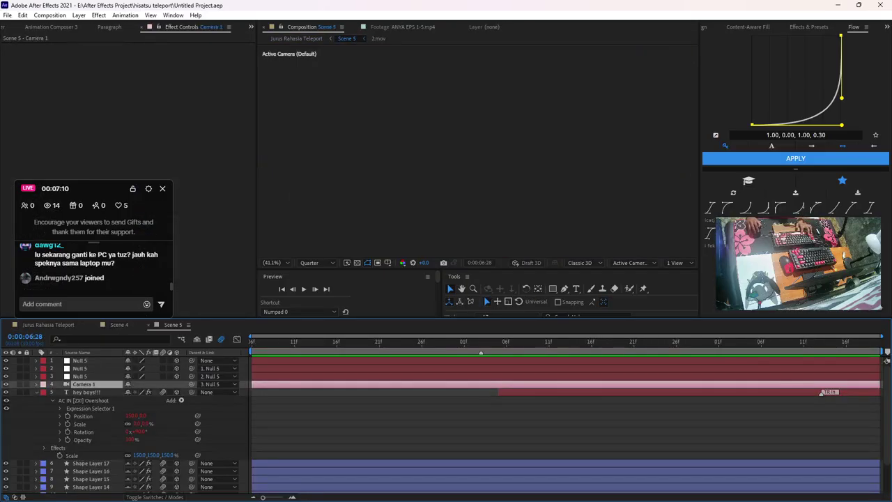
{"action": "key", "text": "space"}
{"action": "key", "text": "u"}
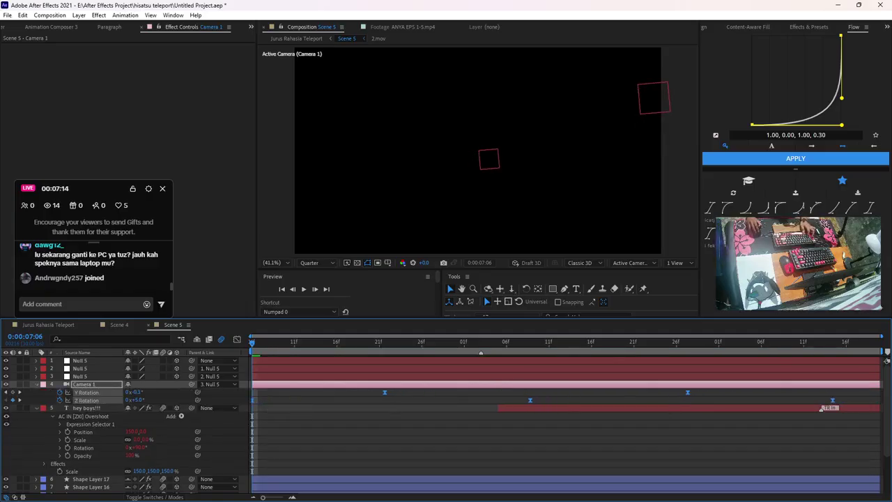
{"action": "key", "text": "ctrl+s"}
{"action": "left_click", "coordinate": [119, 325]}
{"action": "left_click", "coordinate": [48, 325]}
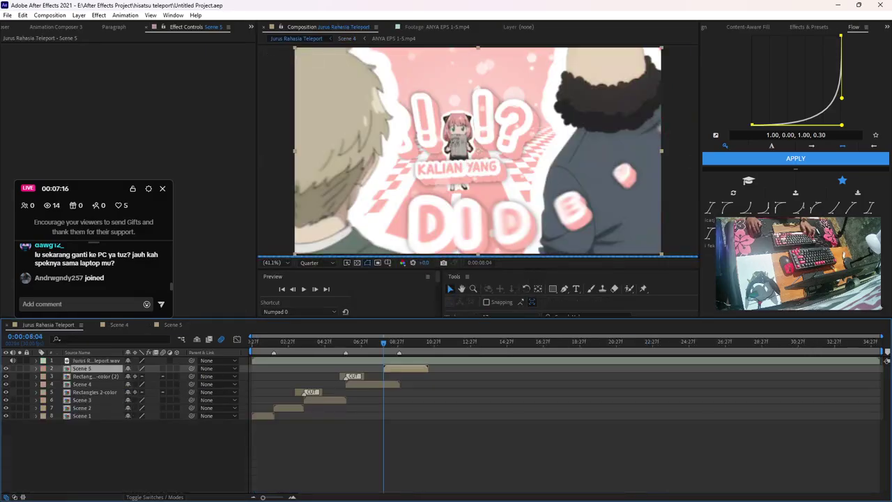
Turn off motion blur and scene layer visibility, and add composition markers at 0:00:10:17 and about 0:00:14:27 to bound the next scene
{"action": "left_click_drag", "start_coordinate": [383, 342], "coordinate": [428, 342]}
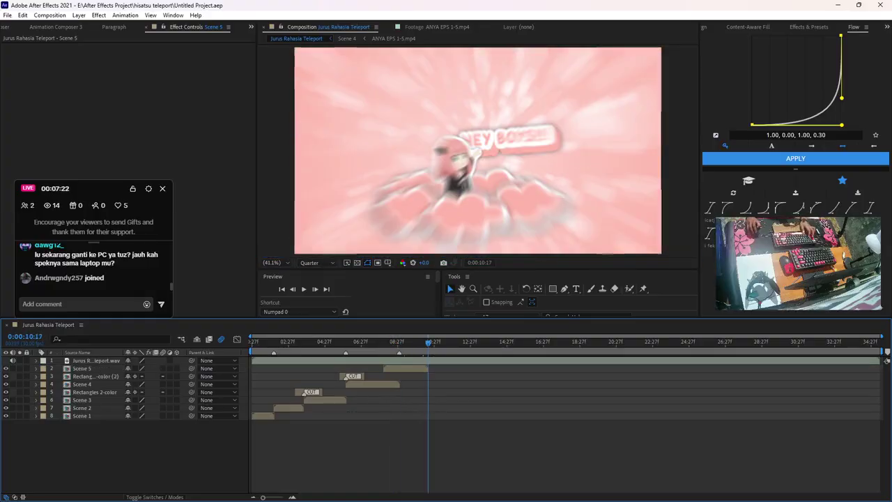
{"action": "left_click", "coordinate": [221, 338]}
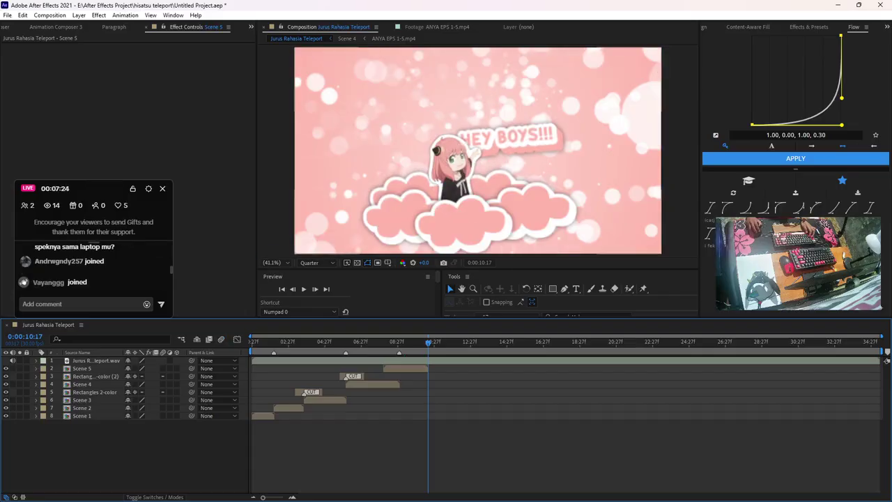
{"action": "key", "text": "space"}
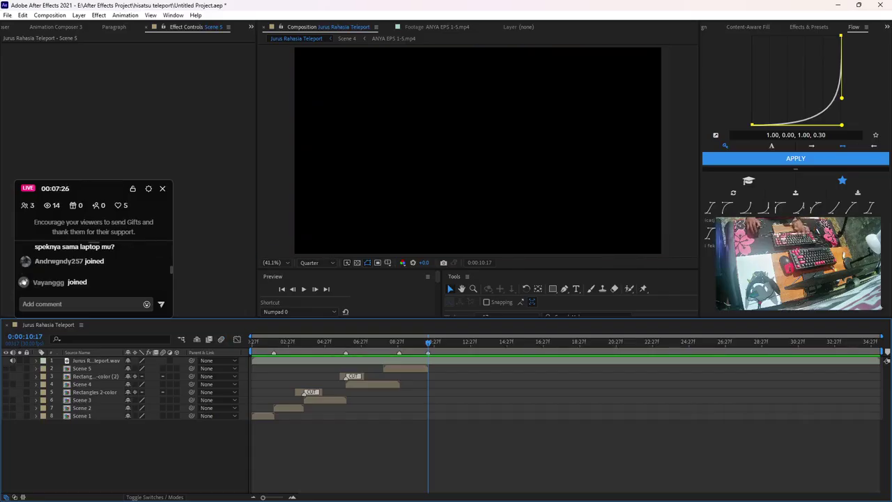
{"action": "key", "text": "="}
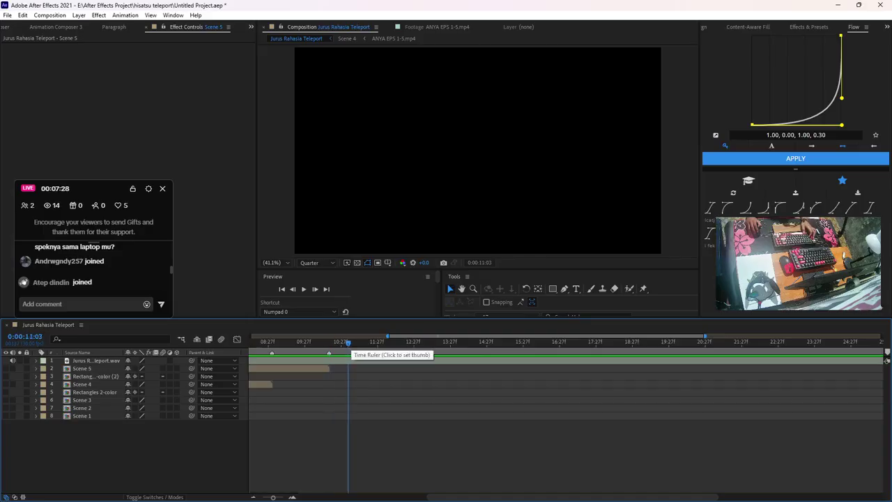
{"action": "key", "text": "space"}
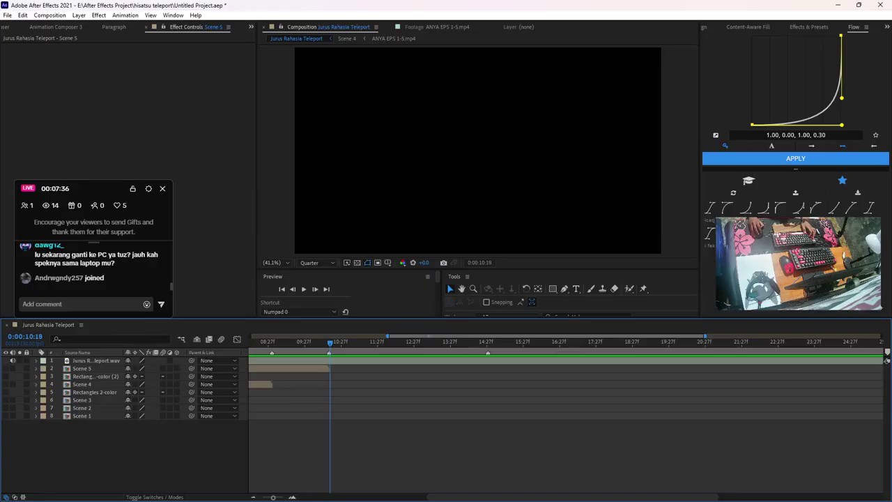
Move the live chat overlay off the project's file list, and open and play the ANYA EPS 1-5.mp4 footage
{"action": "key", "text": "ctrl+0"}
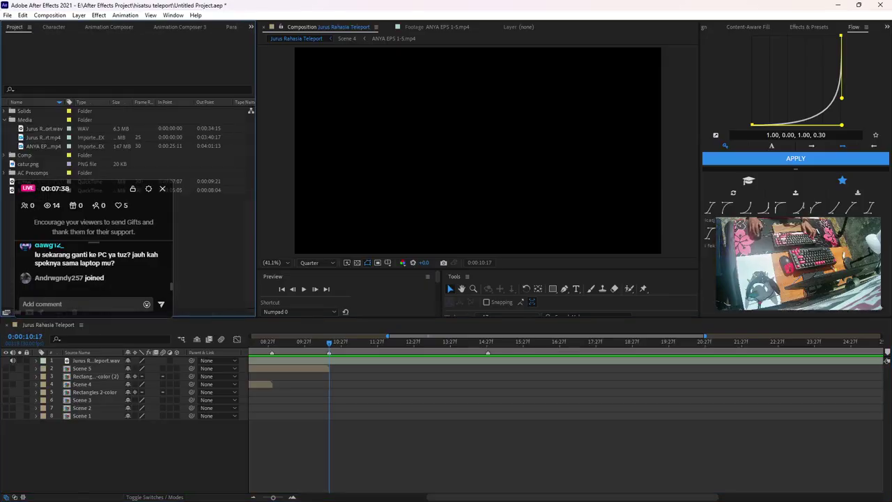
{"action": "left_click_drag", "start_coordinate": [97, 189], "coordinate": [71, 247]}
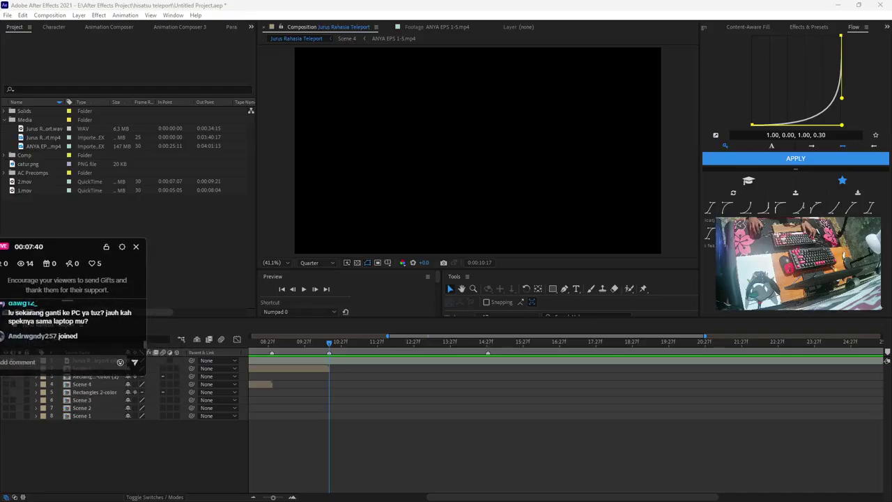
{"action": "left_click", "coordinate": [33, 172]}
{"action": "left_click", "coordinate": [29, 163]}
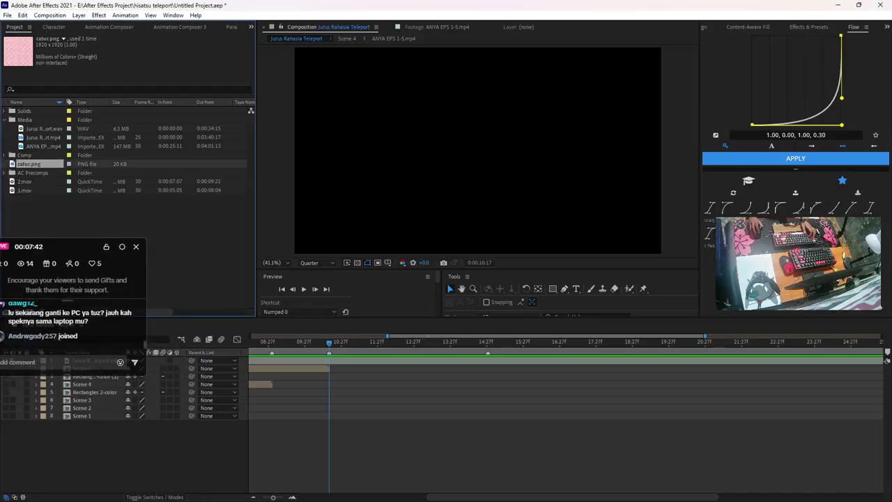
{"action": "left_click", "coordinate": [43, 145]}
{"action": "left_click", "coordinate": [43, 137]}
{"action": "double_click", "coordinate": [43, 146]}
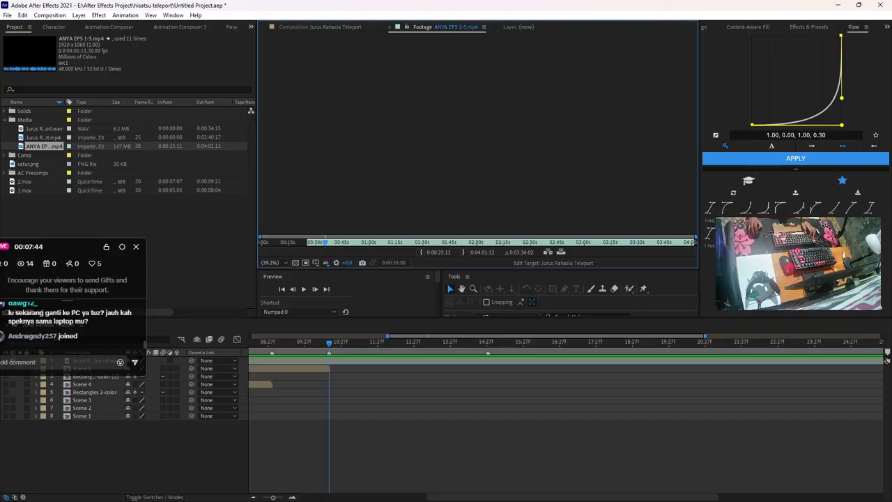
{"action": "key", "text": "space"}
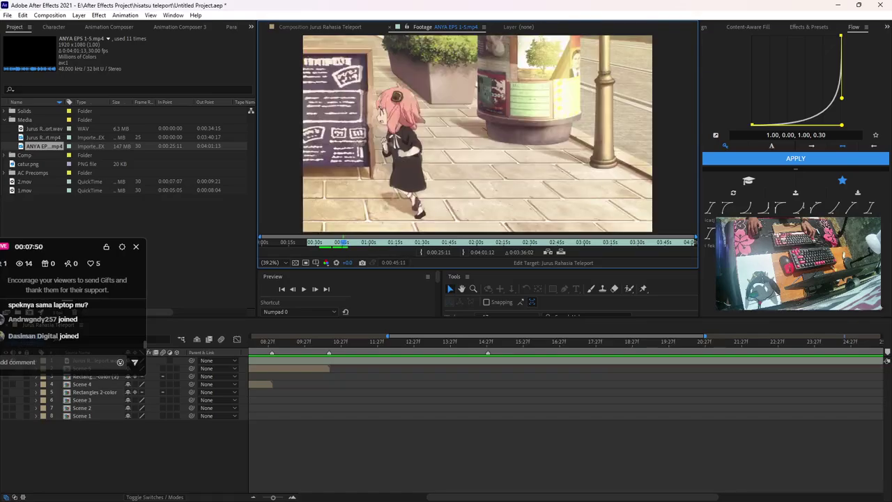
Play the composition's audio after Scene 5, and set the ANYA EPS 1-5.mp4 footage's In point to 0:00:32:28
{"action": "key", "text": "ctrl+/"}
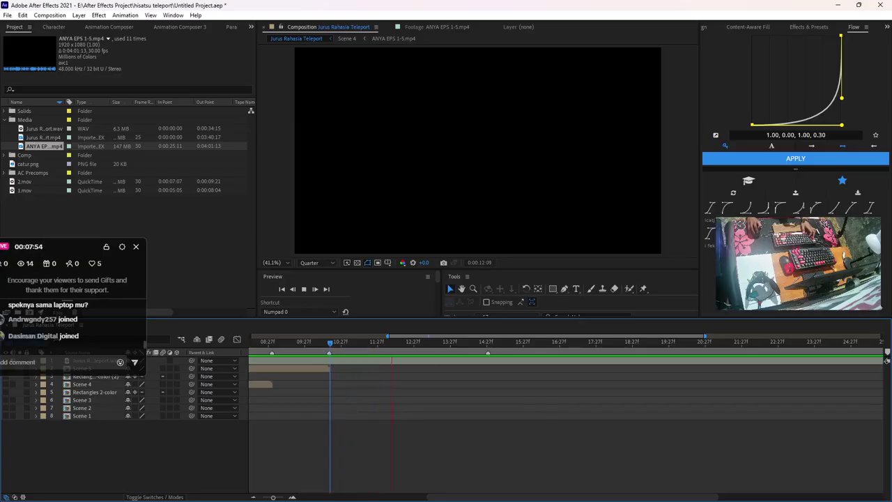
{"action": "left_click", "coordinate": [437, 27]}
{"action": "left_click_drag", "start_coordinate": [345, 242], "coordinate": [320, 242]}
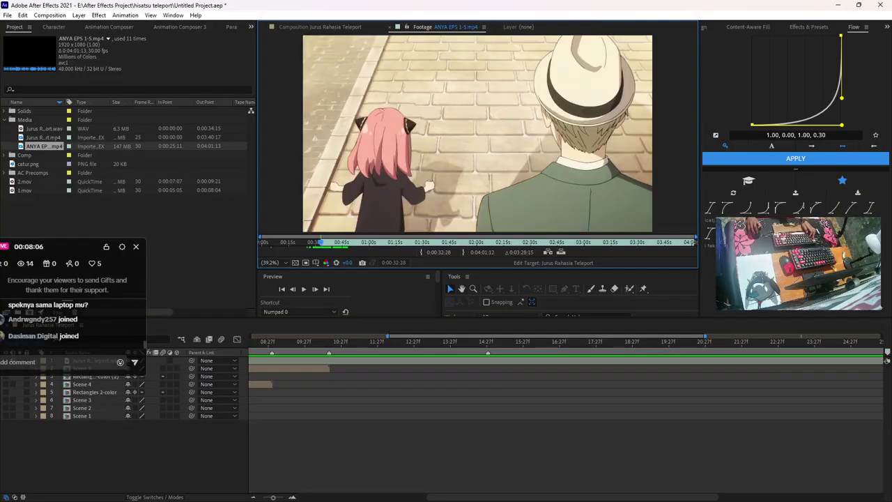
Place the ANYA EPS 1-5.mp4 footage below the audio layer, starting at 0:00:10:17, and trim its end at 0:00:14:26
{"action": "left_click_drag", "start_coordinate": [28, 154], "coordinate": [104, 363]}
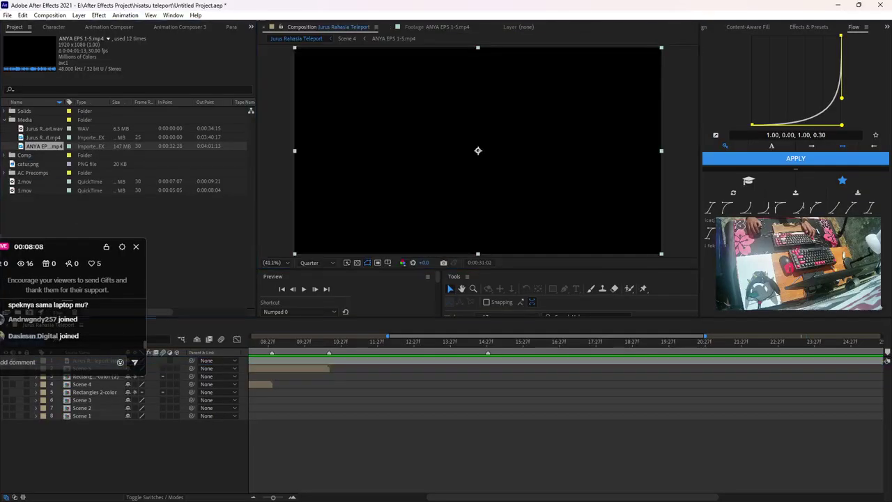
{"action": "key", "text": "space"}
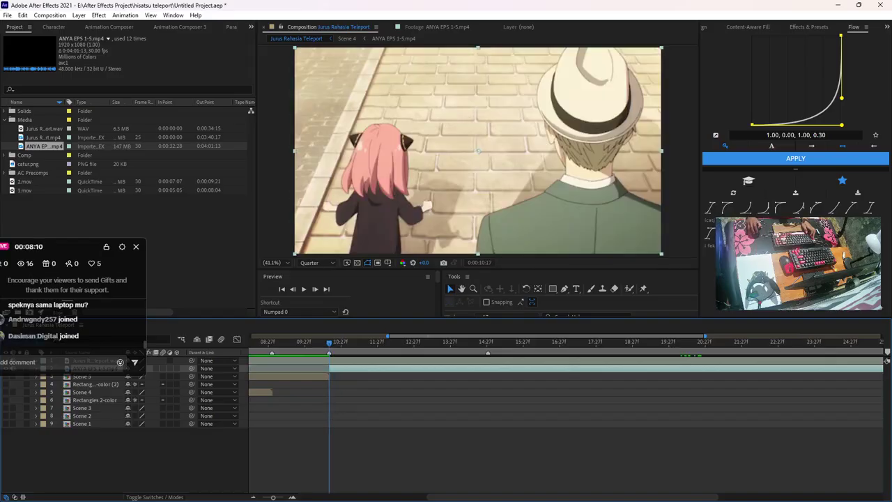
{"action": "key", "text": "space"}
{"action": "key", "text": "Page_Up"}
{"action": "key", "text": "Page_Up"}
{"action": "key", "text": "alt+]"}
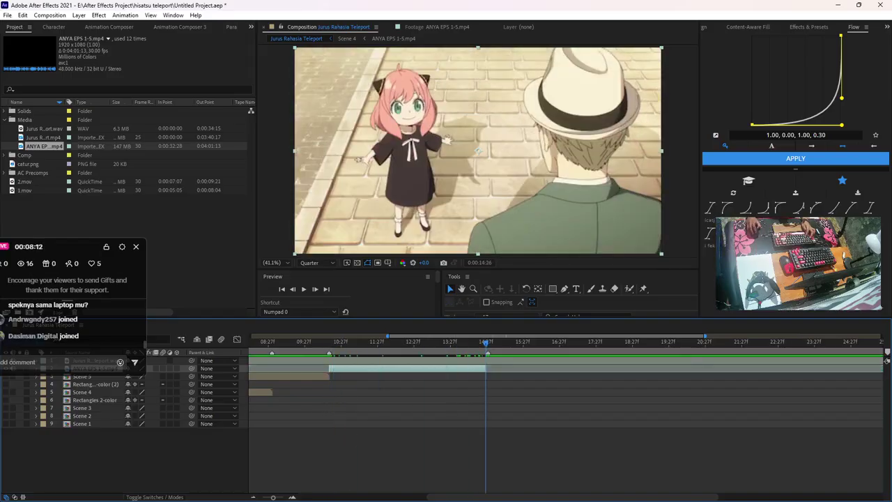
Move the live chat overlay off the timeline's layer names, and save the project
{"action": "key", "text": "="}
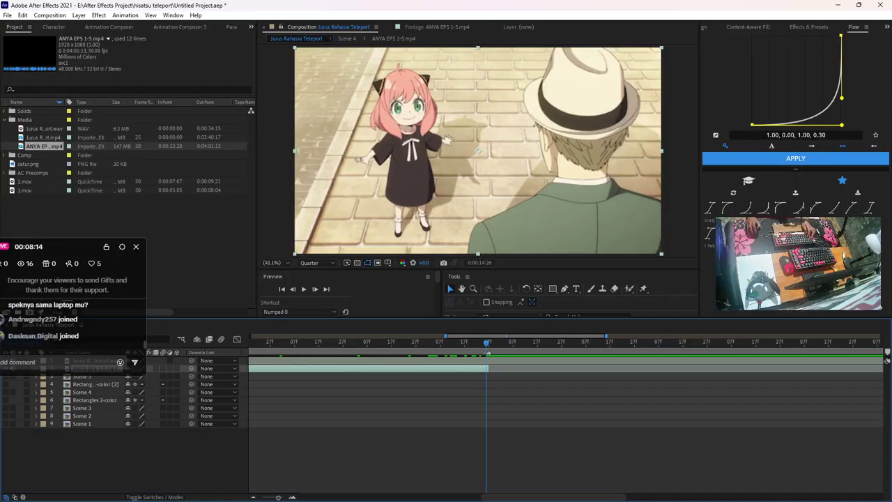
{"action": "left_click_drag", "start_coordinate": [50, 251], "coordinate": [103, 181]}
{"action": "left_click", "coordinate": [279, 449]}
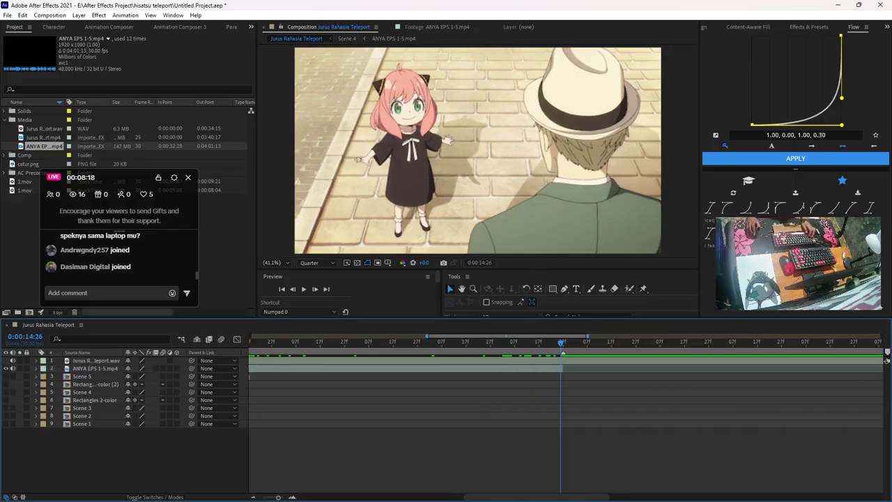
{"action": "key", "text": "ctrl+s"}
{"action": "key", "text": "space"}
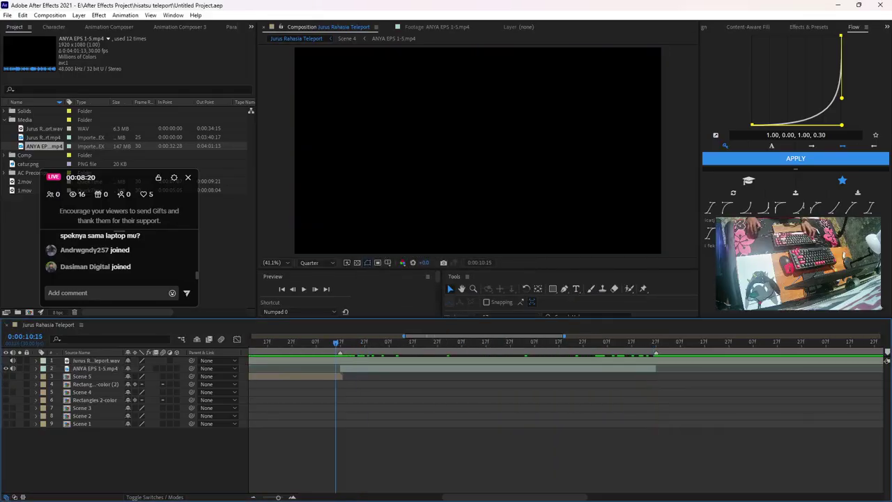
Precompose the ANYA EPS 1-5.mp4 clip, open its composition, and add it to the render queue
{"action": "left_click", "coordinate": [478, 150]}
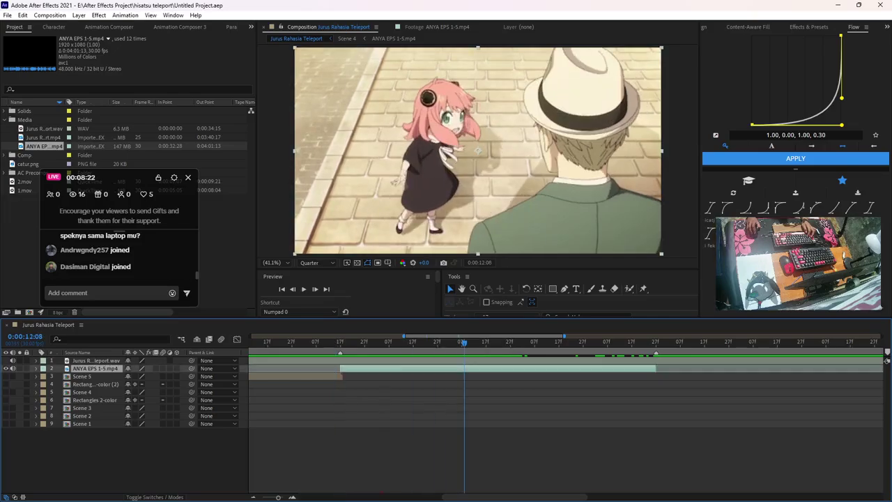
{"action": "double_click", "coordinate": [478, 150]}
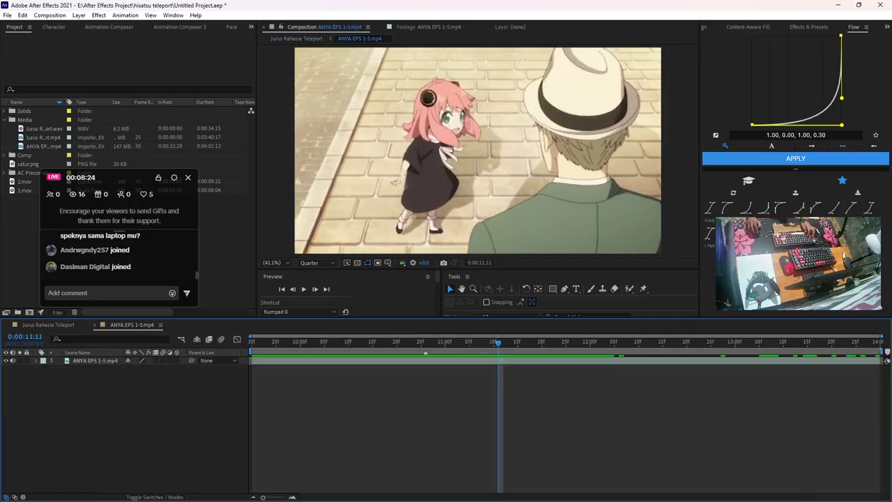
{"action": "key", "text": "ctrl+m"}
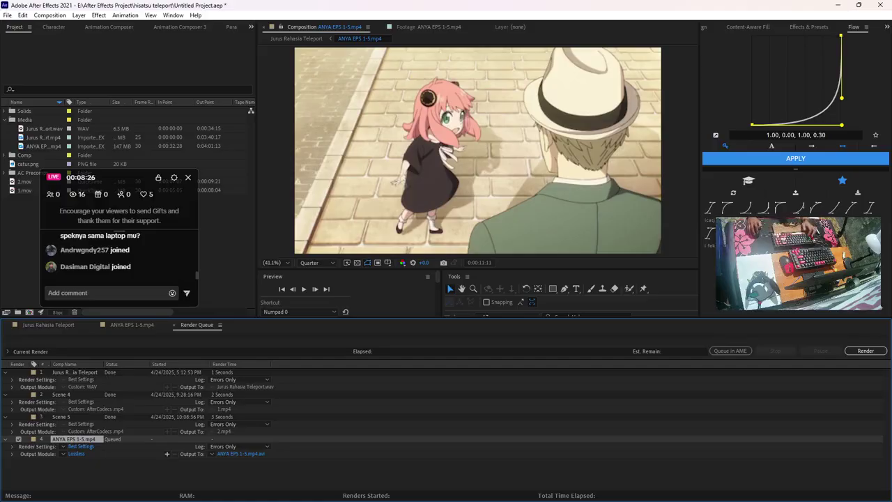
{"action": "left_click", "coordinate": [76, 453]}
{"action": "left_click", "coordinate": [421, 140]}
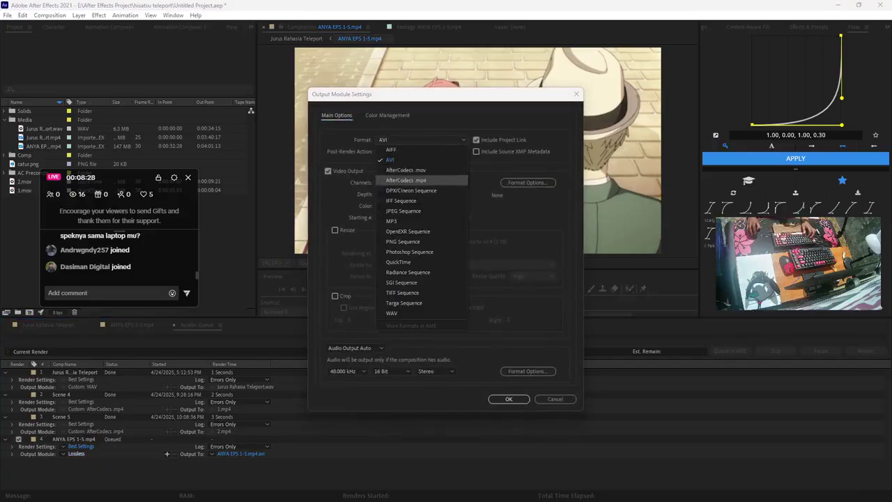
{"action": "left_click", "coordinate": [405, 180]}
{"action": "left_click", "coordinate": [354, 348]}
{"action": "left_click", "coordinate": [347, 377]}
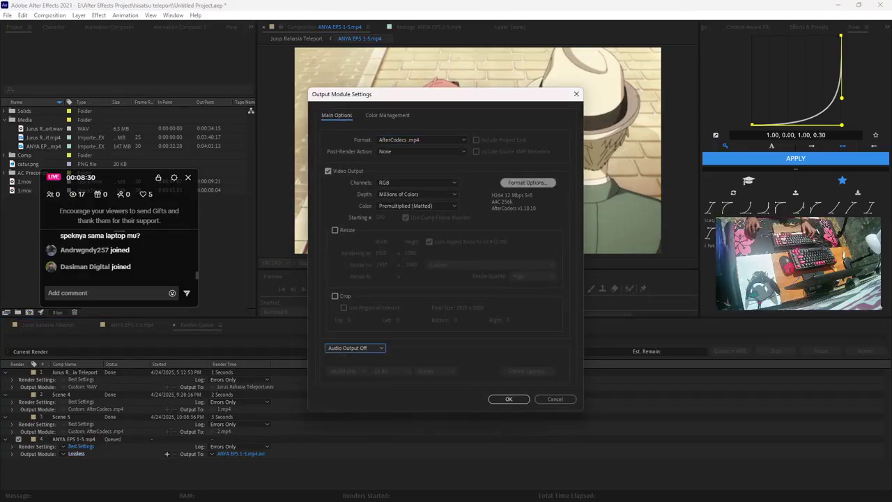
{"action": "key", "text": "ctrl+w"}
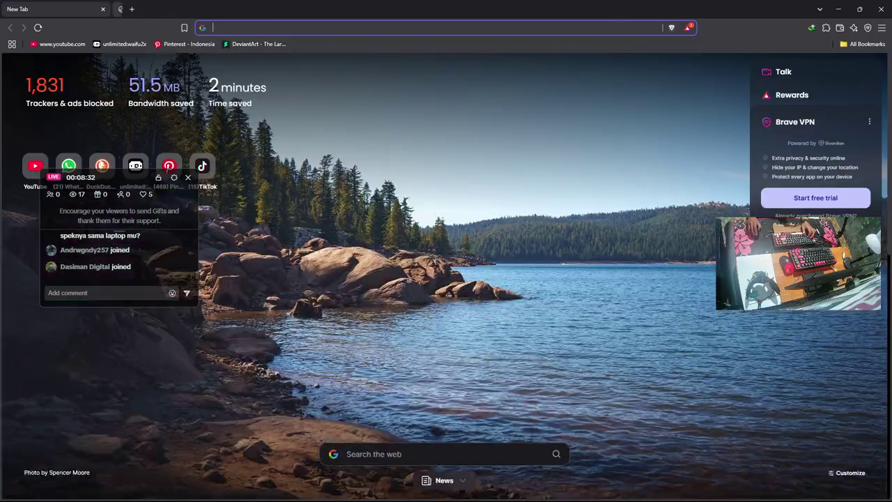
{"action": "left_click", "coordinate": [838, 9]}
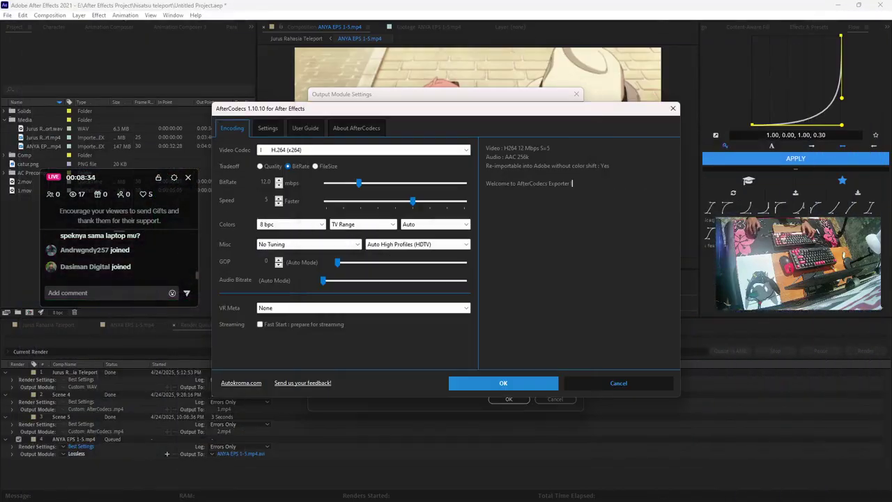
{"action": "left_click", "coordinate": [503, 382]}
{"action": "left_click", "coordinate": [508, 399]}
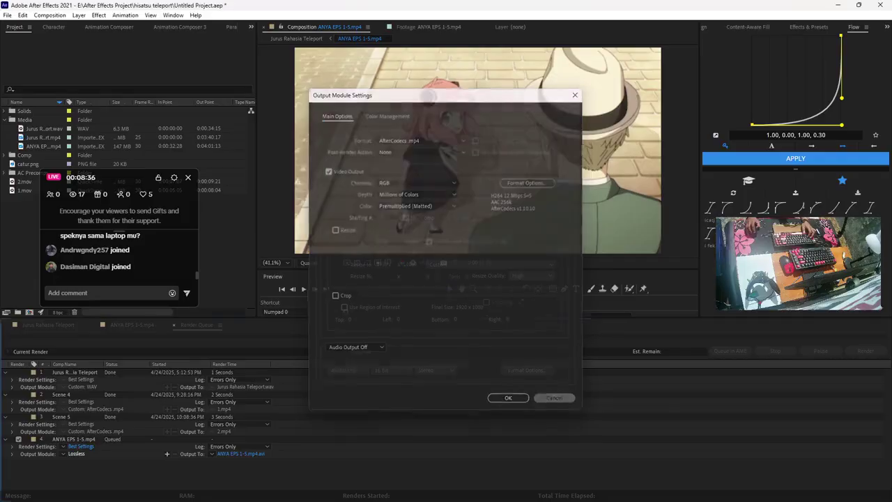
Set the queued ANYA EPS 1-5.mp4 item's output module to the AfterCodecs .mp4 format with audio output off
{"action": "left_click", "coordinate": [76, 453]}
{"action": "left_click", "coordinate": [421, 139]}
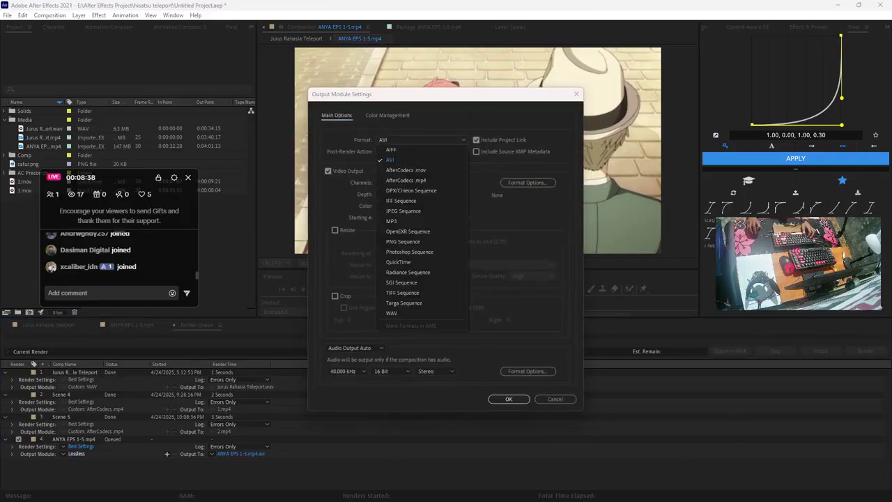
{"action": "left_click", "coordinate": [405, 179]}
{"action": "left_click", "coordinate": [354, 348]}
{"action": "left_click", "coordinate": [354, 378]}
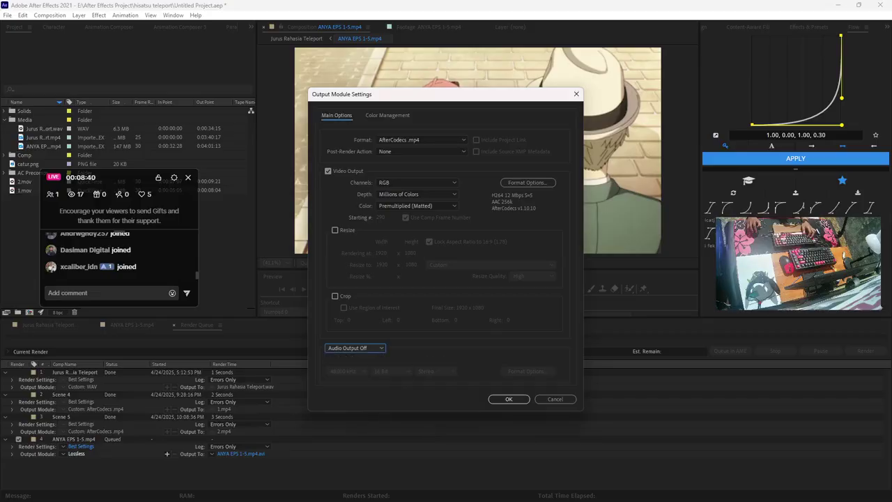
{"action": "left_click", "coordinate": [417, 182]}
{"action": "left_click", "coordinate": [509, 399]}
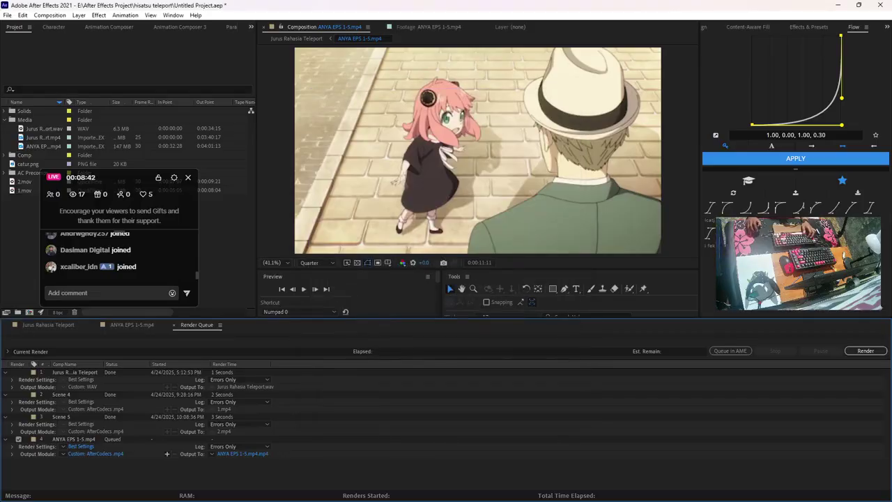
Set the output file to 3 in E:\After Effects Project\hisatsu teleport, and render the queued item
{"action": "left_click", "coordinate": [243, 454]}
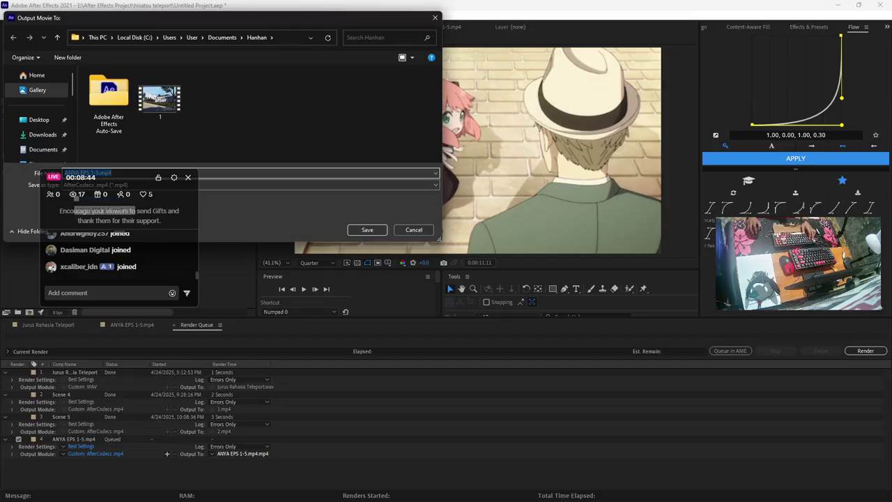
{"action": "scroll", "coordinate": [35, 135], "scroll_direction": "down", "scroll_amount": 5}
{"action": "left_click", "coordinate": [45, 116]}
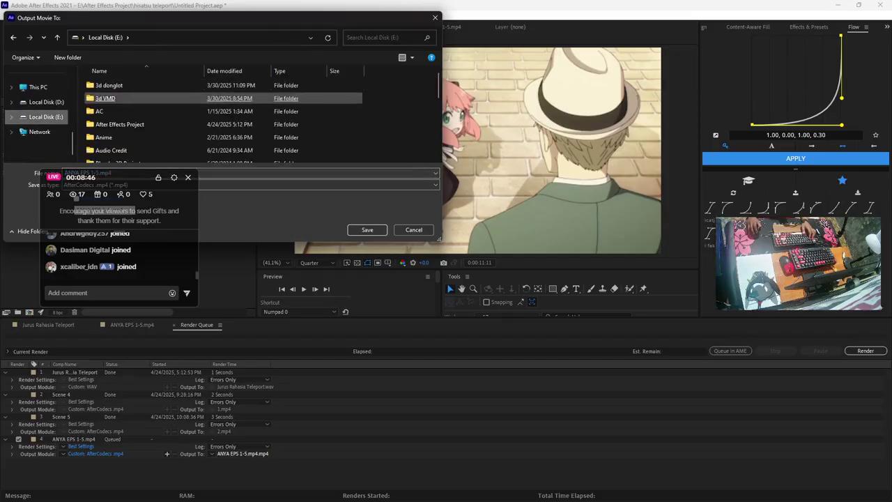
{"action": "double_click", "coordinate": [120, 124]}
{"action": "double_click", "coordinate": [115, 85]}
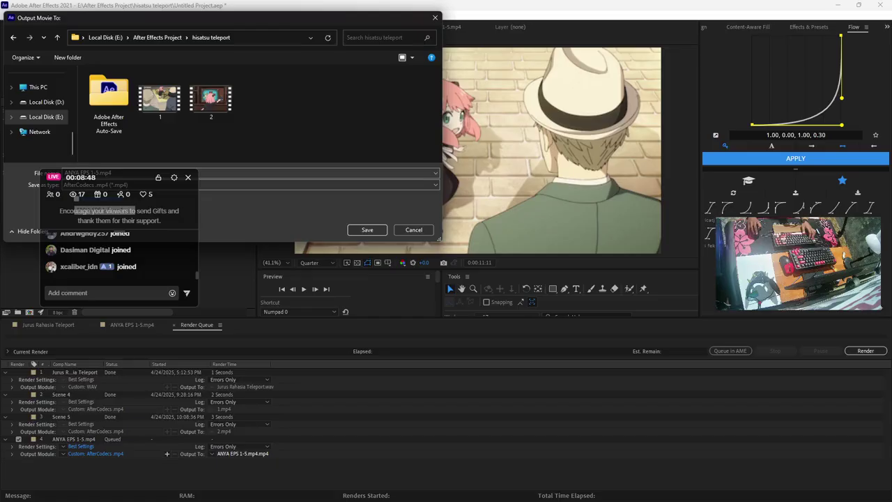
{"action": "type", "text": "3"}
{"action": "left_click", "coordinate": [367, 229]}
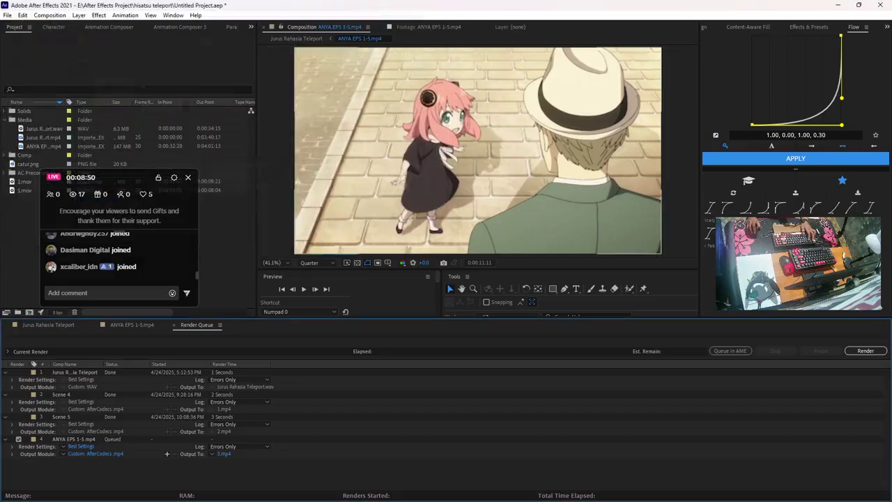
{"action": "left_click", "coordinate": [865, 350]}
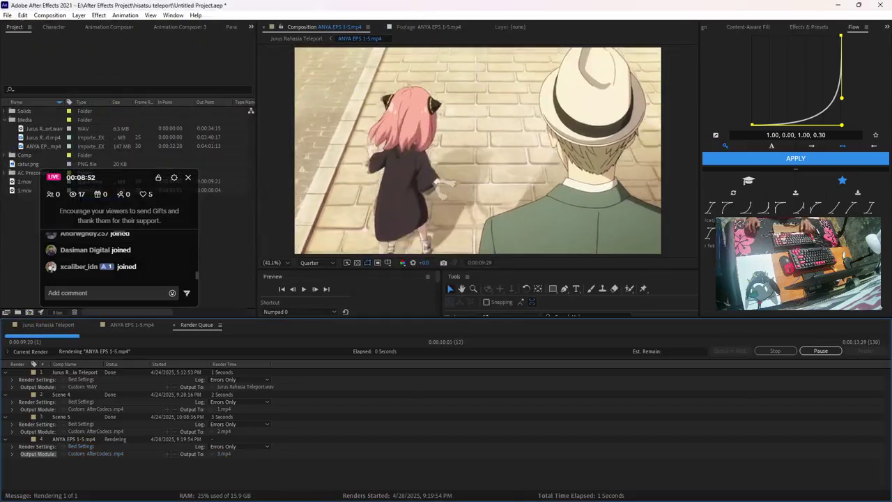
Search for After Effects in the system launcher and start Adobe After Effects 2024
{"action": "key", "text": "super"}
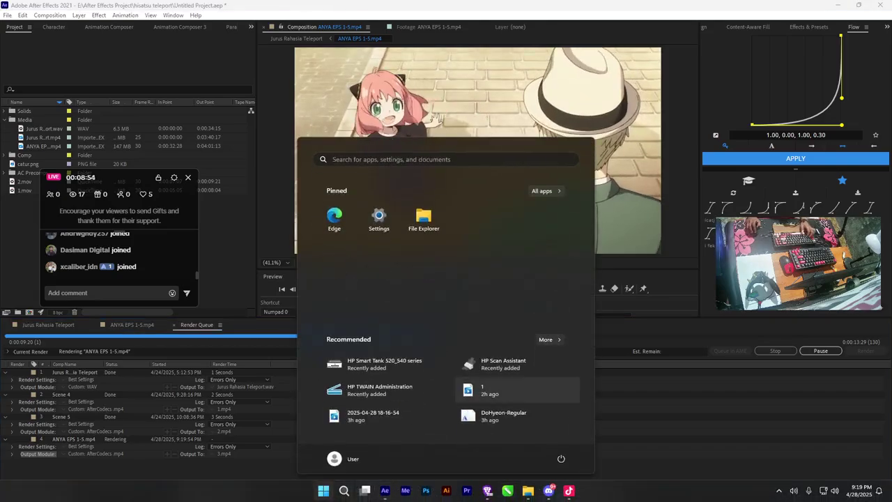
{"action": "key", "text": "Escape"}
{"action": "key", "text": "alt+space"}
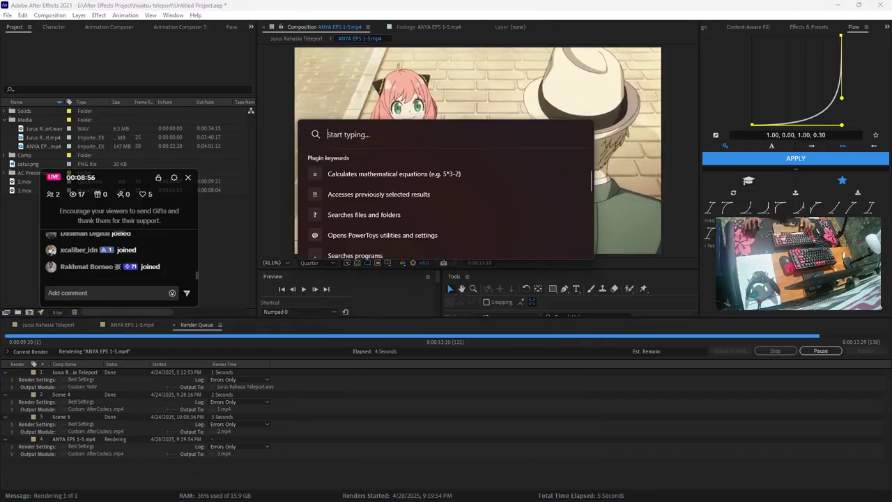
{"action": "type", "text": "after effects"}
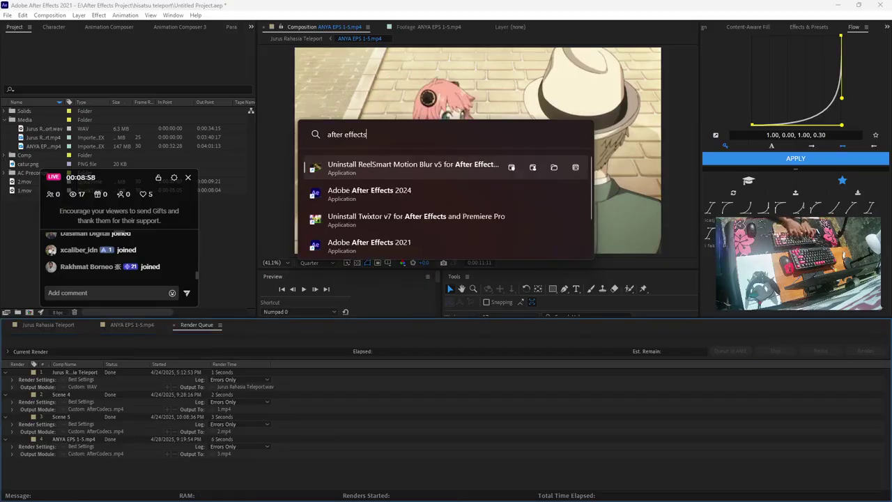
{"action": "key", "text": "BackSpace"}
{"action": "key", "text": "BackSpace"}
{"action": "key", "text": "BackSpace"}
{"action": "key", "text": "BackSpace"}
{"action": "key", "text": "BackSpace"}
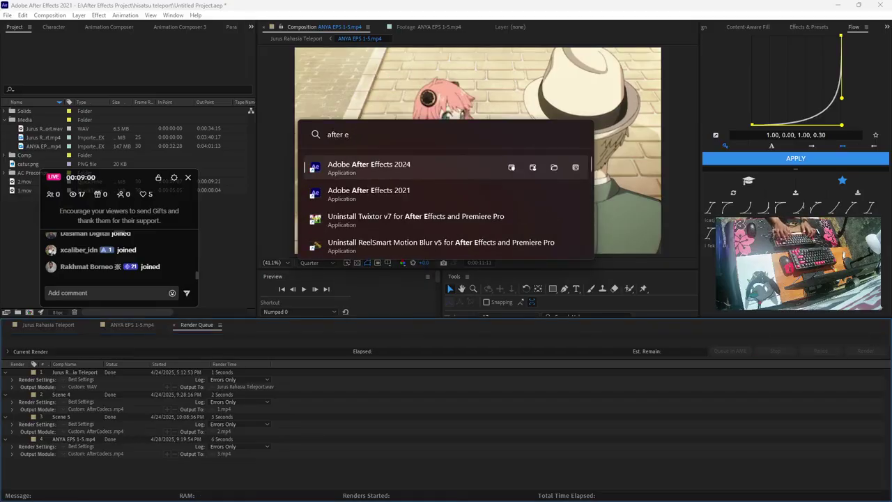
{"action": "key", "text": "Return"}
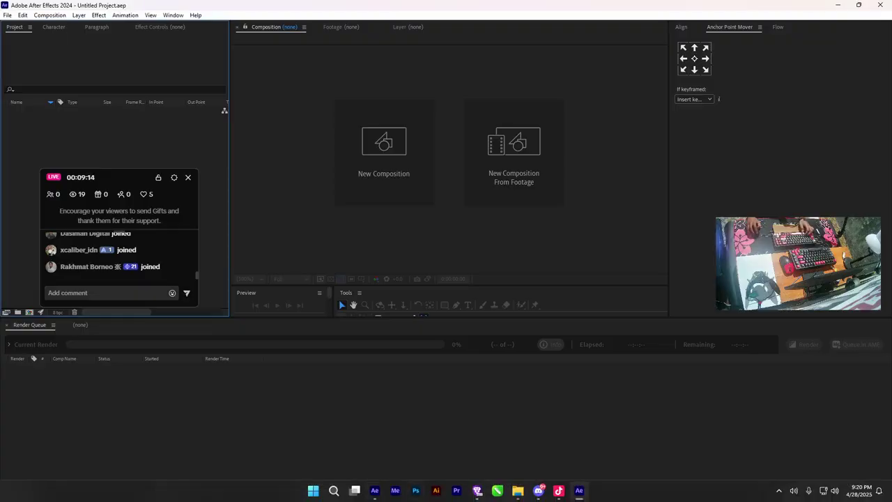
Switch to File Explorer and open the After Effects Project folder on Local Disk (E:)
{"action": "left_click", "coordinate": [516, 489]}
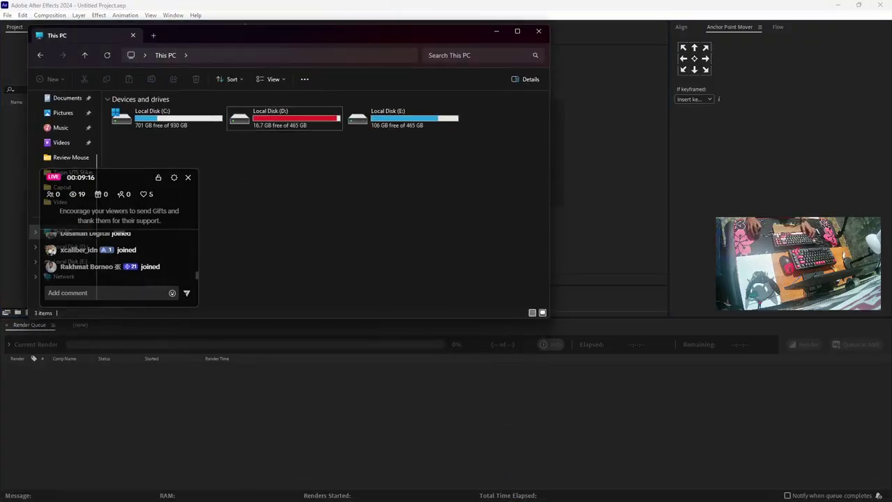
{"action": "double_click", "coordinate": [397, 118]}
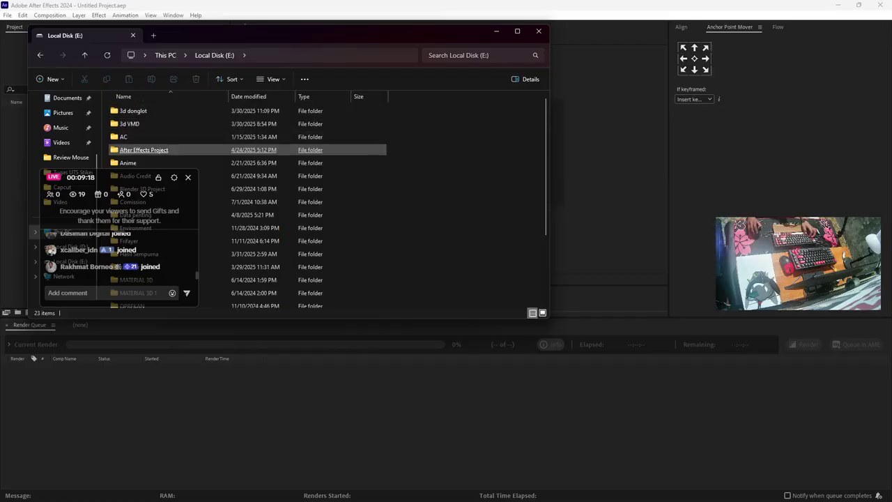
{"action": "double_click", "coordinate": [143, 150]}
{"action": "double_click", "coordinate": [153, 111]}
{"action": "left_click", "coordinate": [197, 55]}
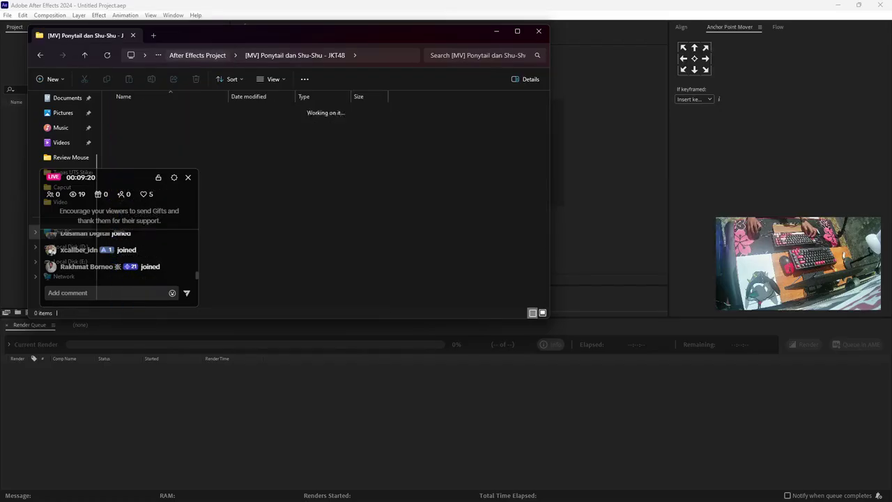
Sort the After Effects Project folder by date modified, and display its contents as large thumbnails
{"action": "right_click", "coordinate": [485, 138]}
{"action": "mouse_move", "coordinate": [529, 153]}
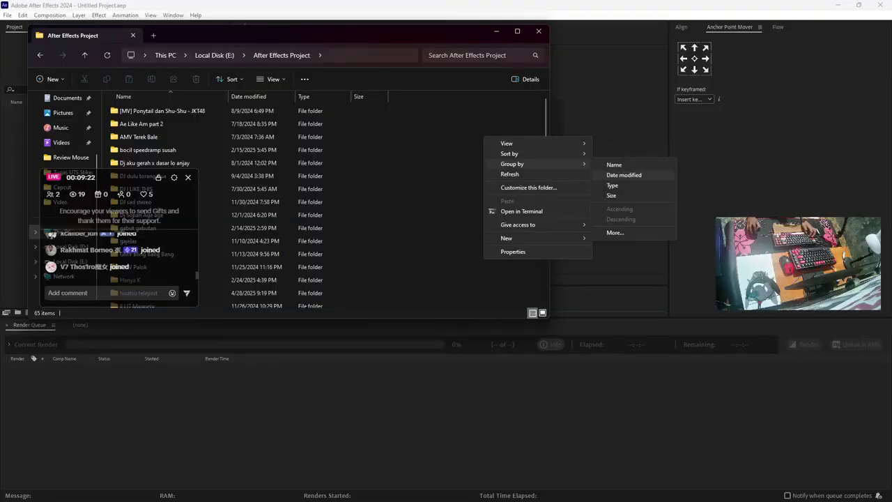
{"action": "left_click", "coordinate": [624, 164]}
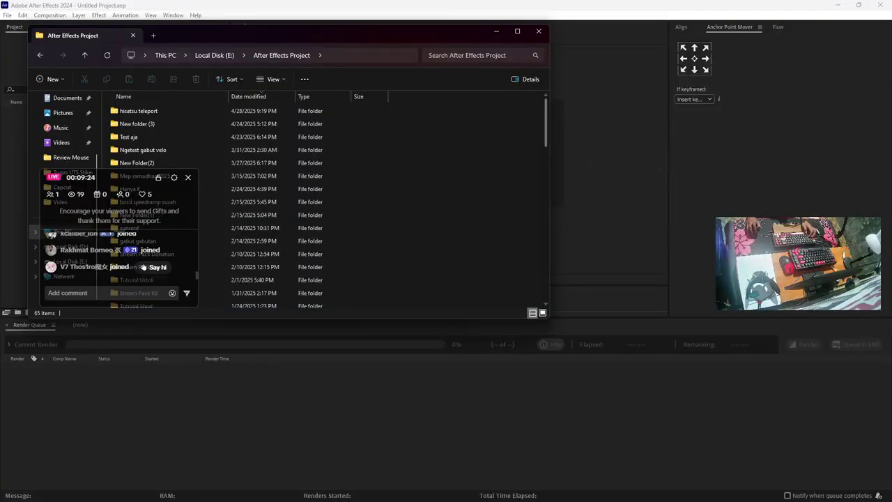
{"action": "left_click", "coordinate": [543, 313]}
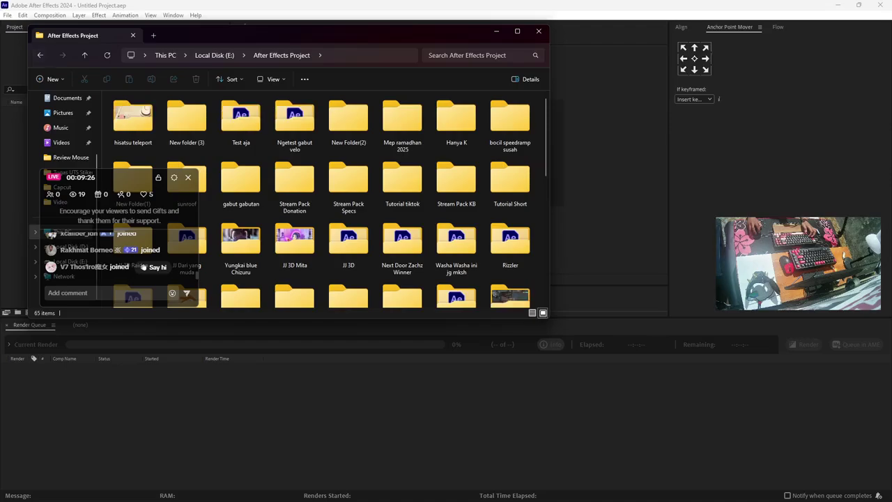
Apply this folder's view to all folders of the same type, moving the live chat overlay off the Folder Options dialog
{"action": "left_click", "coordinate": [305, 78]}
{"action": "left_click", "coordinate": [263, 183]}
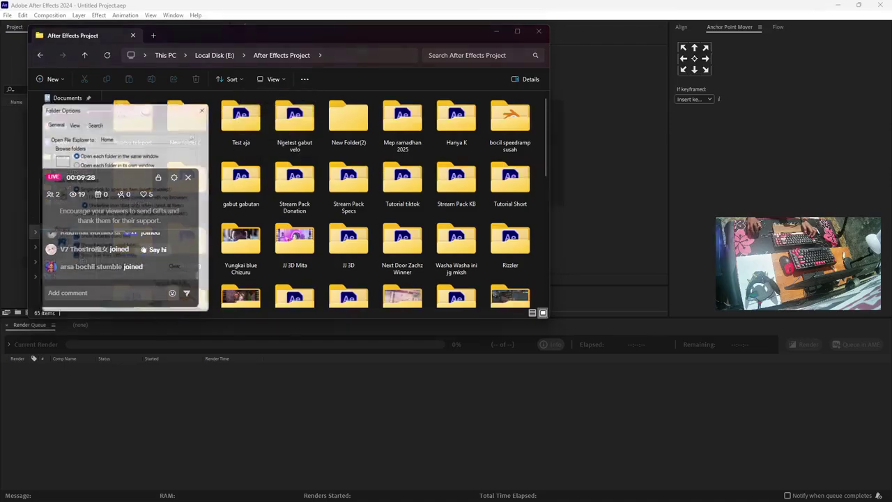
{"action": "left_click_drag", "start_coordinate": [126, 178], "coordinate": [118, 306]}
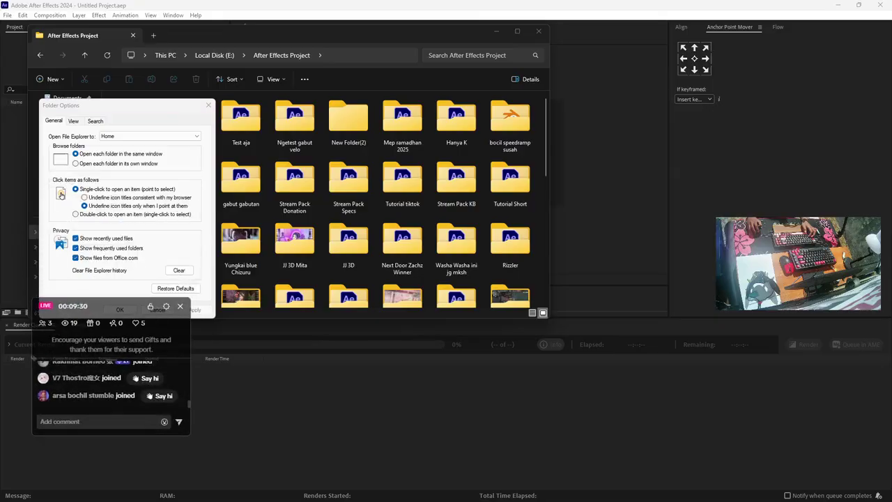
{"action": "left_click", "coordinate": [73, 120]}
{"action": "left_click", "coordinate": [109, 157]}
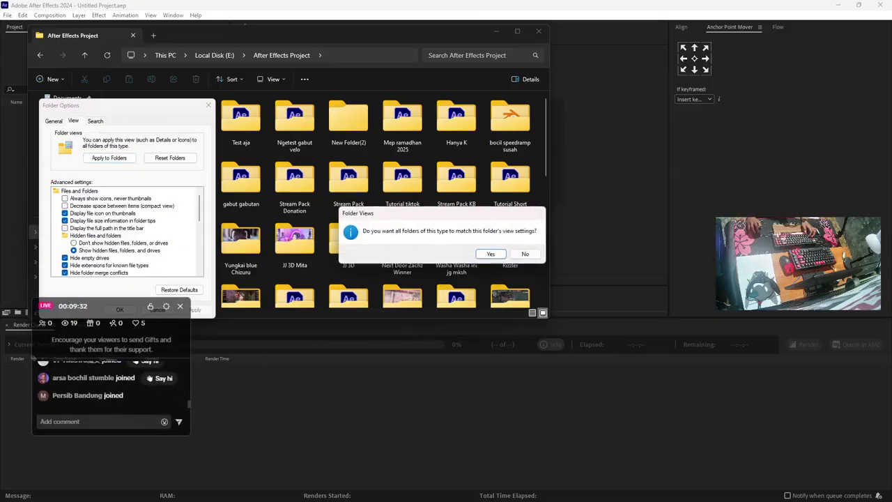
{"action": "left_click", "coordinate": [491, 253]}
{"action": "left_click", "coordinate": [208, 104]}
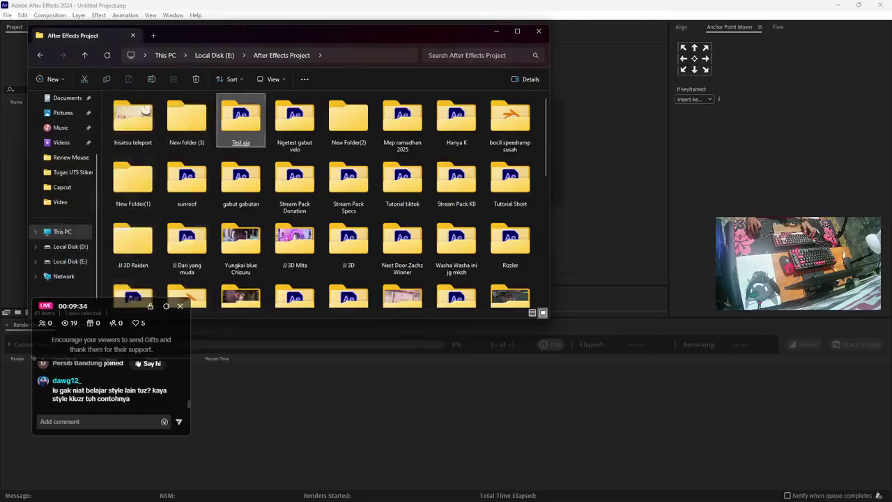
Open the hisatsu teleport folder, and import the rendered video 3 into the After Effects 2024 project
{"action": "left_click", "coordinate": [240, 120]}
{"action": "left_click", "coordinate": [40, 56]}
{"action": "double_click", "coordinate": [133, 117]}
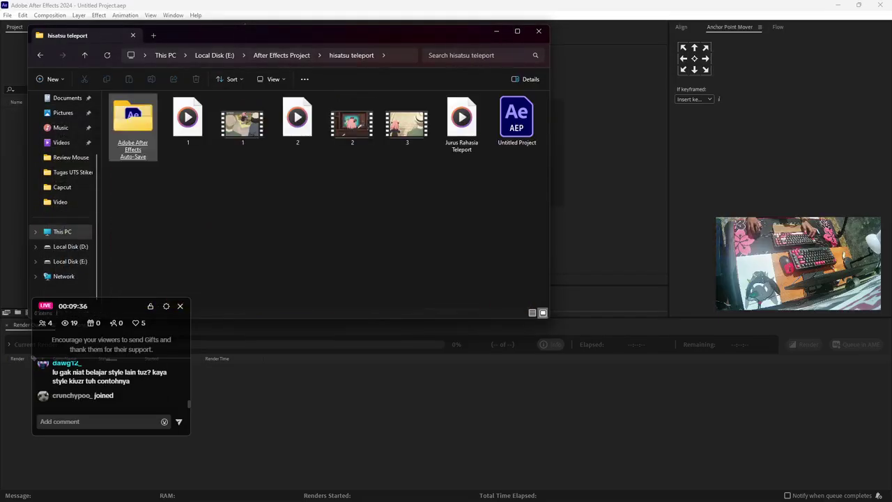
{"action": "left_click_drag", "start_coordinate": [407, 124], "coordinate": [17, 143]}
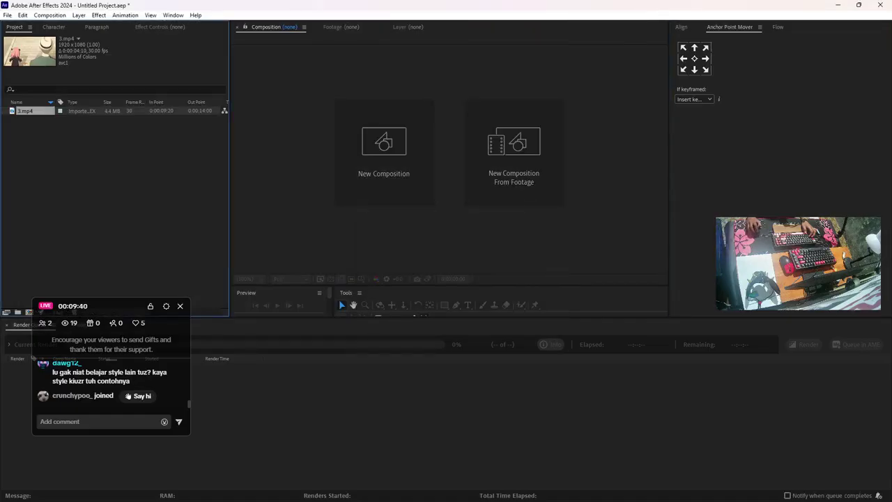
Create a composition from 3.mp4, and open its layer for painting with the Roto Brush tool
{"action": "left_click_drag", "start_coordinate": [117, 313], "coordinate": [294, 180]}
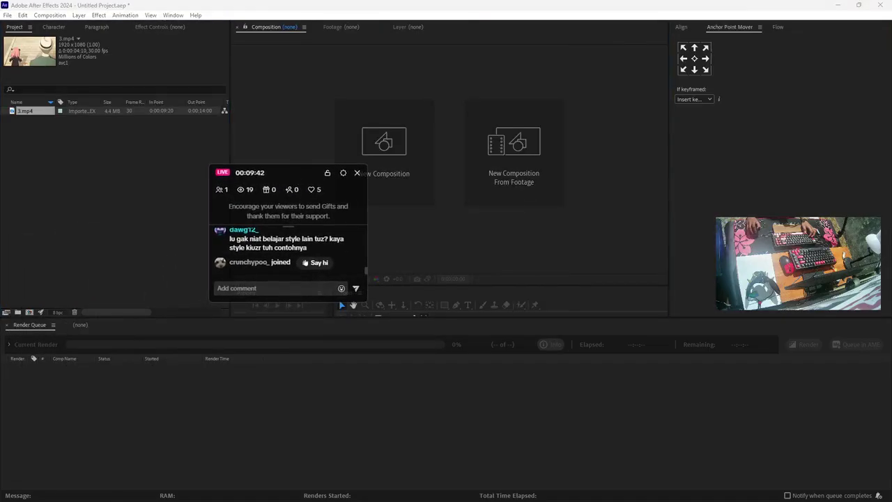
{"action": "left_click_drag", "start_coordinate": [28, 111], "coordinate": [29, 312]}
{"action": "left_click_drag", "start_coordinate": [273, 174], "coordinate": [136, 172]}
{"action": "mouse_move", "coordinate": [396, 342]}
{"action": "left_mouse_down"}
{"action": "mouse_move", "coordinate": [252, 342]}
{"action": "mouse_move", "coordinate": [734, 342]}
{"action": "mouse_move", "coordinate": [252, 342]}
{"action": "left_mouse_up"}
{"action": "left_click", "coordinate": [520, 304]}
{"action": "double_click", "coordinate": [293, 208]}
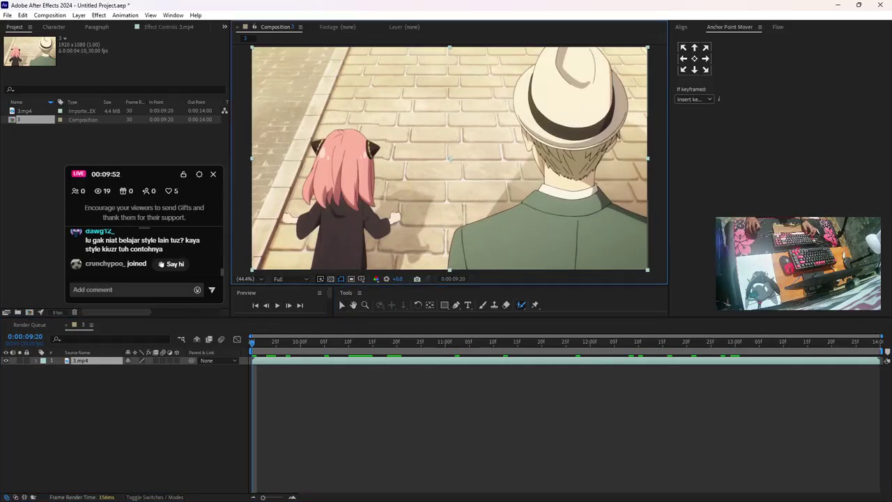
Paint the girl's pink hair and both black hair ornaments as foreground with the Roto Brush
{"action": "scroll", "coordinate": [293, 208], "scroll_direction": "up", "scroll_amount": 1}
{"action": "mouse_move", "coordinate": [394, 63]}
{"action": "left_mouse_down"}
{"action": "mouse_move", "coordinate": [394, 150]}
{"action": "mouse_move", "coordinate": [435, 169]}
{"action": "left_mouse_up"}
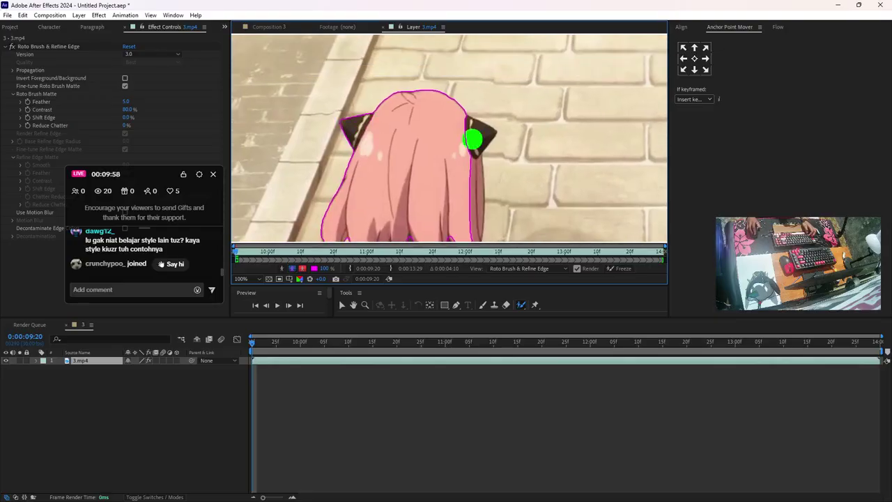
{"action": "left_click_drag", "start_coordinate": [473, 138], "coordinate": [467, 141]}
{"action": "left_click_drag", "start_coordinate": [466, 142], "coordinate": [397, 64]}
{"action": "left_click_drag", "start_coordinate": [446, 195], "coordinate": [421, 116]}
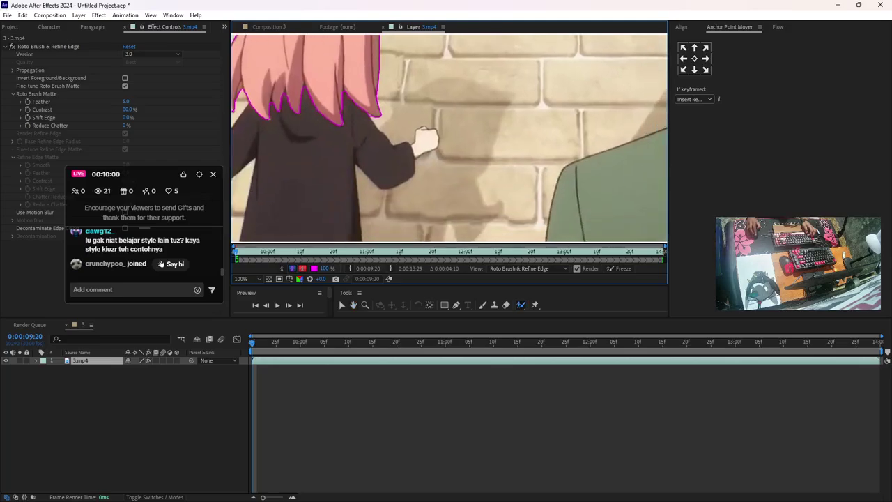
Extend the Roto Brush foreground selection over the girl's black dress, her sleeves and both of her hands
{"action": "left_click_drag", "start_coordinate": [327, 113], "coordinate": [381, 154]}
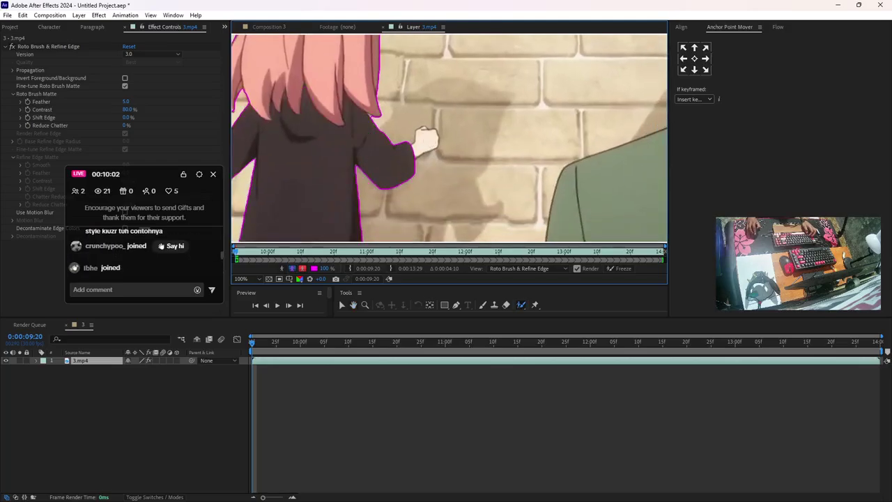
{"action": "scroll", "coordinate": [426, 140], "scroll_direction": "up", "scroll_amount": 6}
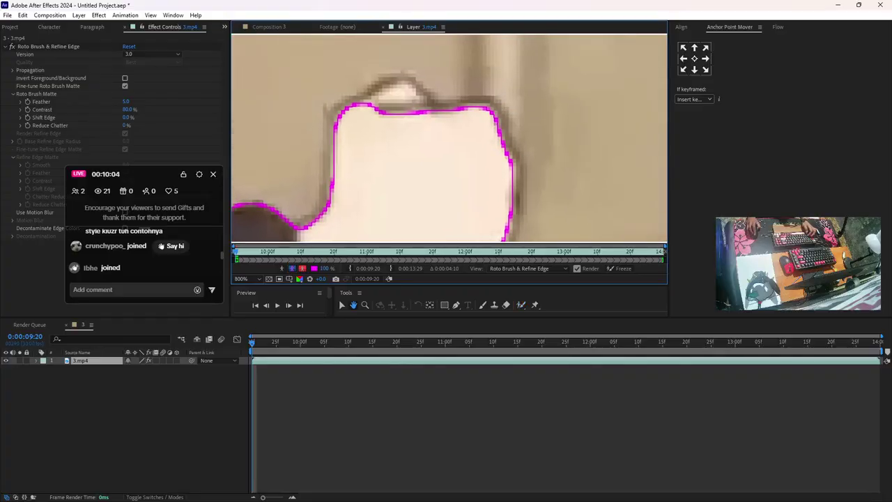
{"action": "left_click", "coordinate": [396, 131]}
{"action": "scroll", "coordinate": [477, 76], "scroll_direction": "down", "scroll_amount": 1}
{"action": "left_click_drag", "start_coordinate": [279, 209], "coordinate": [558, 105]}
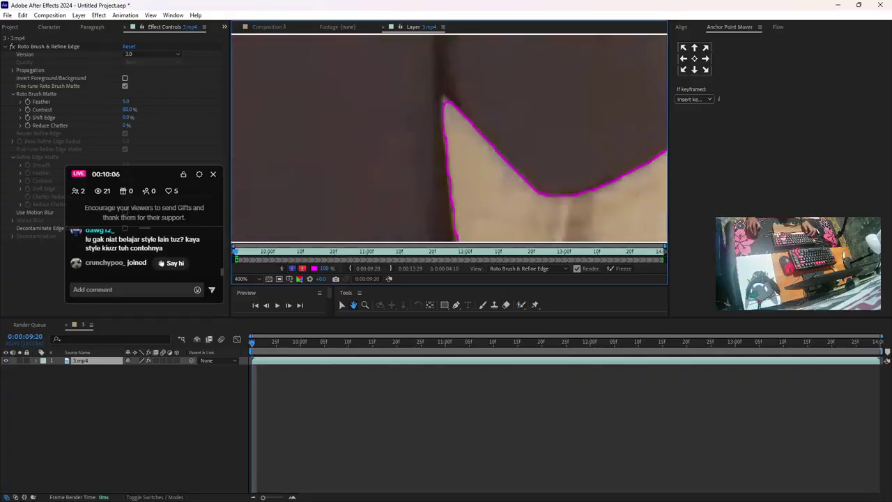
{"action": "scroll", "coordinate": [473, 112], "scroll_direction": "down", "scroll_amount": 1}
{"action": "left_click_drag", "start_coordinate": [418, 174], "coordinate": [499, 71]}
{"action": "mouse_move", "coordinate": [390, 69]}
{"action": "left_mouse_down"}
{"action": "mouse_move", "coordinate": [472, 239]}
{"action": "mouse_move", "coordinate": [490, 254]}
{"action": "left_mouse_up"}
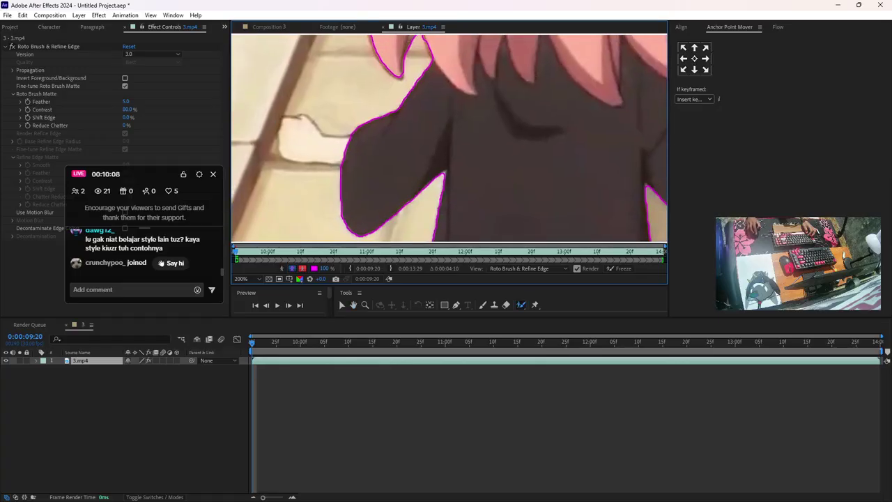
{"action": "left_click", "coordinate": [307, 140]}
{"action": "mouse_move", "coordinate": [307, 140]}
{"action": "left_mouse_down"}
{"action": "mouse_move", "coordinate": [456, 133]}
{"action": "mouse_move", "coordinate": [14, 122]}
{"action": "left_mouse_up"}
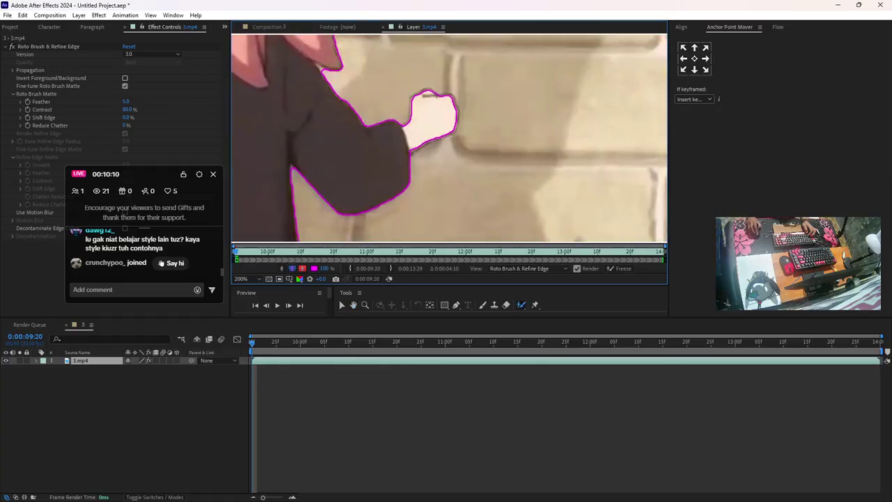
Add the man's green jacket to the foreground selection, undoing the stroke that spills onto the pavement
{"action": "left_click_drag", "start_coordinate": [592, 140], "coordinate": [292, 161]}
{"action": "scroll", "coordinate": [449, 138], "scroll_direction": "down", "scroll_amount": 1}
{"action": "left_click_drag", "start_coordinate": [503, 145], "coordinate": [413, 200]}
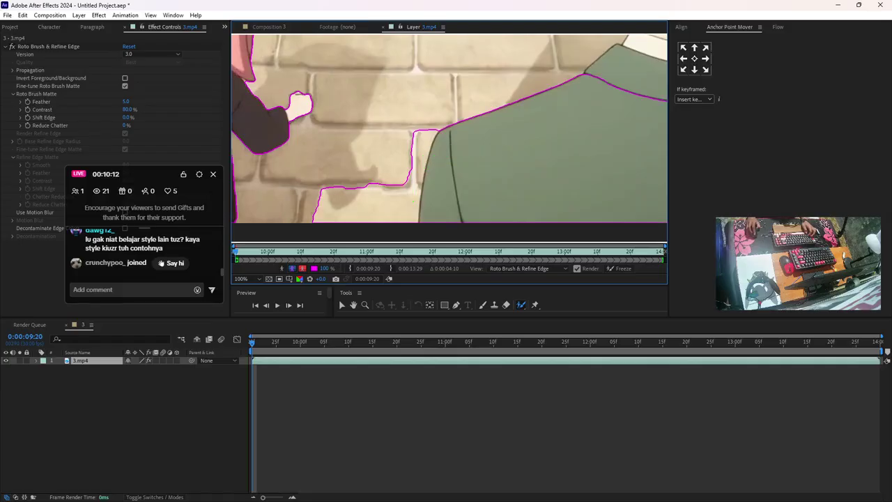
{"action": "key", "text": "ctrl+z"}
{"action": "left_click_drag", "start_coordinate": [472, 221], "coordinate": [512, 153]}
{"action": "mouse_move", "coordinate": [461, 142]}
{"action": "left_mouse_down"}
{"action": "mouse_move", "coordinate": [499, 142]}
{"action": "mouse_move", "coordinate": [252, 105]}
{"action": "left_mouse_up"}
{"action": "left_click_drag", "start_coordinate": [271, 119], "coordinate": [409, 194]}
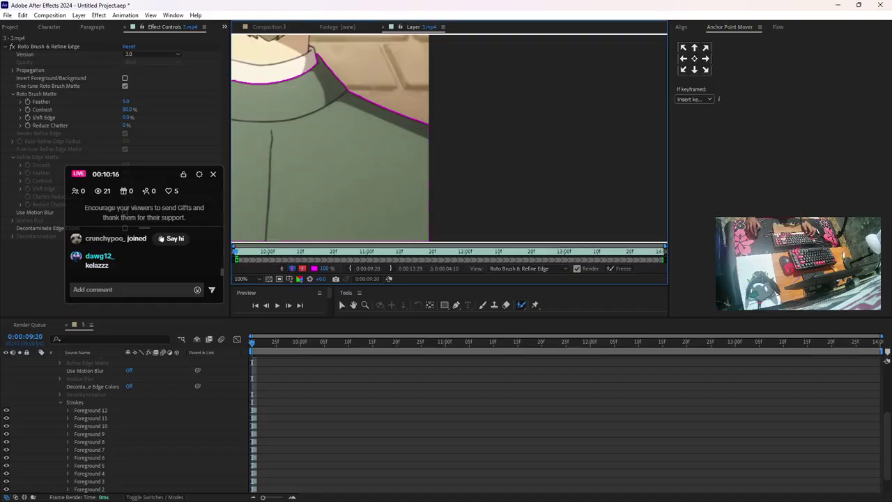
{"action": "left_click_drag", "start_coordinate": [349, 167], "coordinate": [470, 113]}
Add the man's hair, ear, hat, neck and white collar to the Roto Brush foreground selection
{"action": "mouse_move", "coordinate": [377, 63]}
{"action": "left_mouse_down"}
{"action": "mouse_move", "coordinate": [455, 188]}
{"action": "mouse_move", "coordinate": [441, 71]}
{"action": "mouse_move", "coordinate": [454, 162]}
{"action": "mouse_move", "coordinate": [382, 118]}
{"action": "left_mouse_up"}
{"action": "left_click_drag", "start_coordinate": [446, 104], "coordinate": [452, 195]}
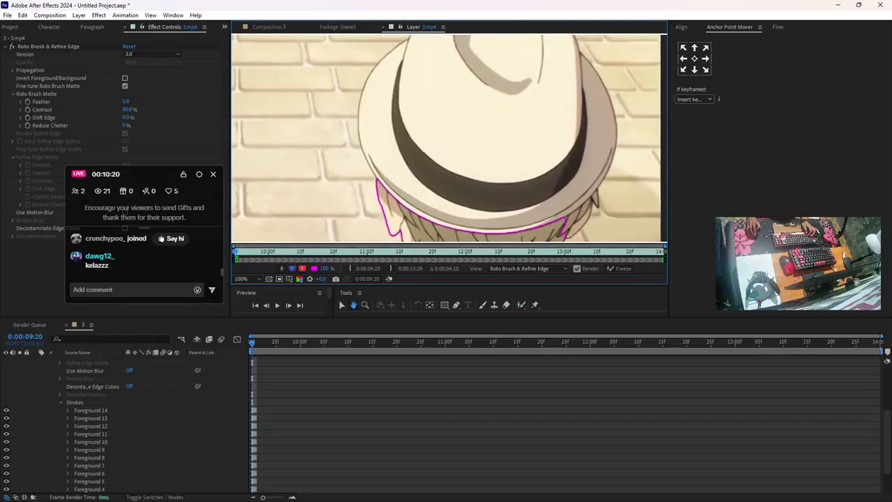
{"action": "mouse_move", "coordinate": [378, 91]}
{"action": "left_mouse_down"}
{"action": "mouse_move", "coordinate": [438, 198]}
{"action": "mouse_move", "coordinate": [418, 203]}
{"action": "mouse_move", "coordinate": [380, 175]}
{"action": "mouse_move", "coordinate": [404, 198]}
{"action": "left_mouse_up"}
{"action": "mouse_move", "coordinate": [387, 164]}
{"action": "left_mouse_down"}
{"action": "mouse_move", "coordinate": [387, 154]}
{"action": "mouse_move", "coordinate": [378, 165]}
{"action": "left_mouse_up"}
{"action": "mouse_move", "coordinate": [491, 222]}
{"action": "left_mouse_down"}
{"action": "mouse_move", "coordinate": [562, 154]}
{"action": "mouse_move", "coordinate": [322, 143]}
{"action": "left_mouse_up"}
{"action": "mouse_move", "coordinate": [416, 134]}
{"action": "left_mouse_down"}
{"action": "mouse_move", "coordinate": [387, 160]}
{"action": "mouse_move", "coordinate": [379, 117]}
{"action": "mouse_move", "coordinate": [415, 89]}
{"action": "left_mouse_up"}
{"action": "left_click_drag", "start_coordinate": [377, 142], "coordinate": [384, 206]}
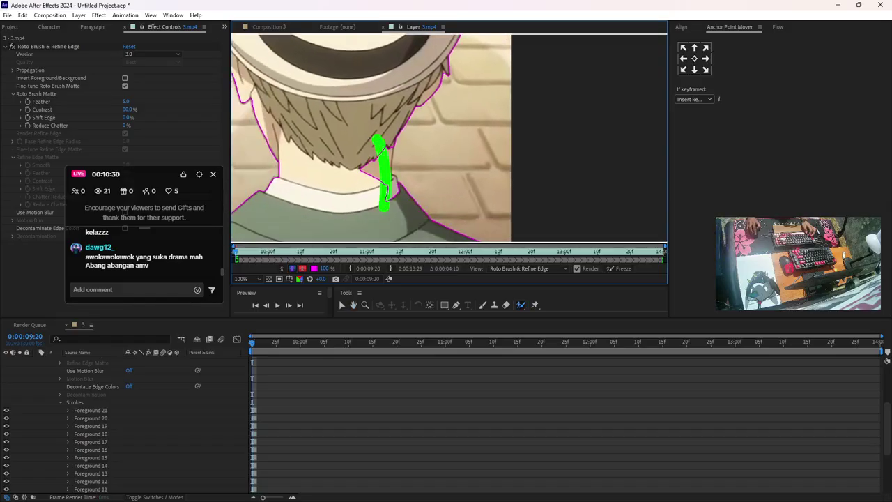
{"action": "mouse_move", "coordinate": [384, 125]}
{"action": "left_mouse_down"}
{"action": "mouse_move", "coordinate": [355, 232]}
{"action": "mouse_move", "coordinate": [372, 157]}
{"action": "mouse_move", "coordinate": [440, 225]}
{"action": "mouse_move", "coordinate": [492, 123]}
{"action": "mouse_move", "coordinate": [493, 132]}
{"action": "left_mouse_up"}
Propagate the Roto Brush selection to the end of the clip, freeze it, and preview the cutout in composition 3
{"action": "left_click", "coordinate": [246, 278]}
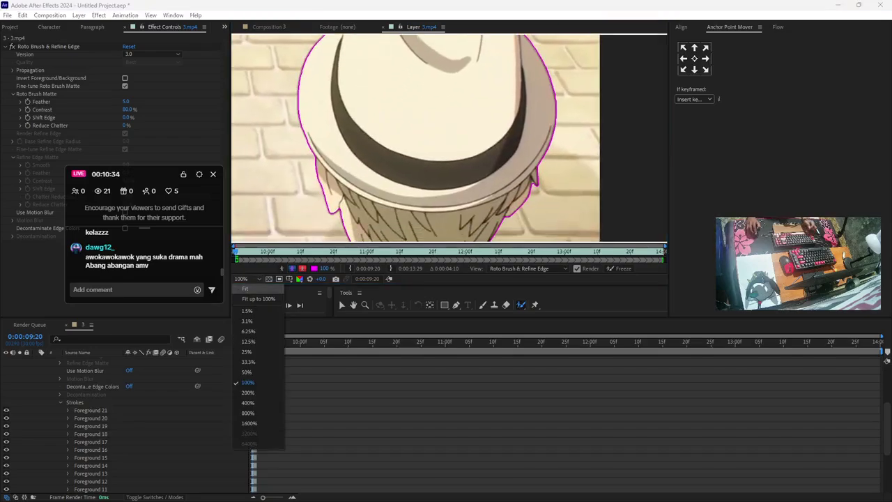
{"action": "left_click", "coordinate": [248, 288]}
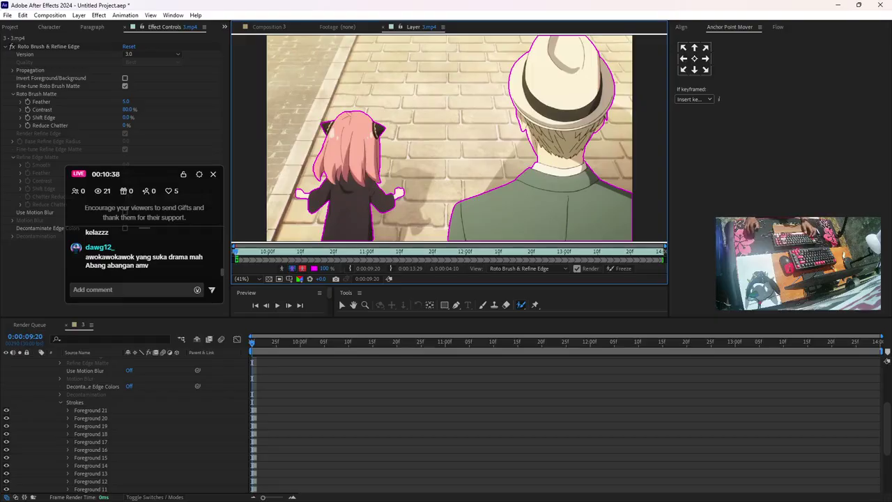
{"action": "key", "text": "End"}
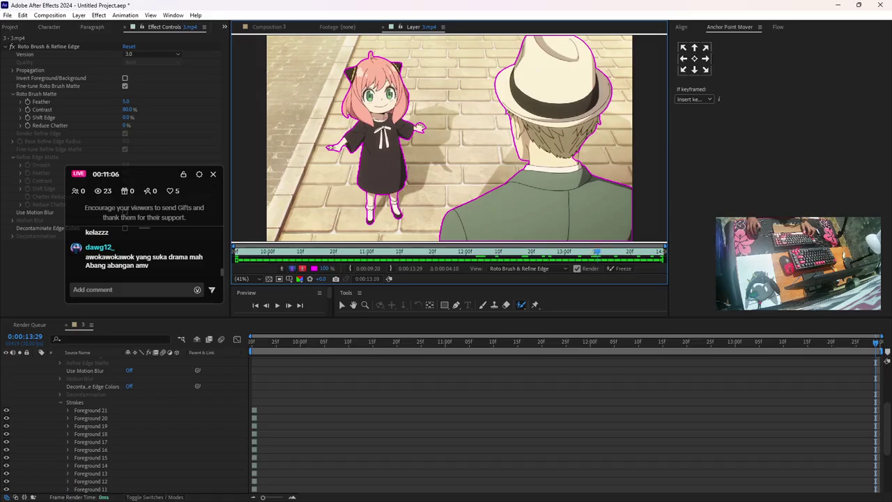
{"action": "key", "text": "v"}
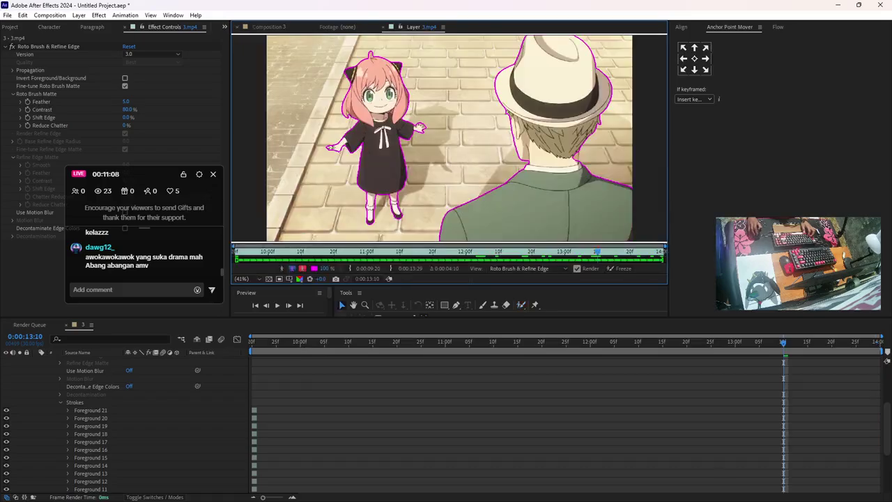
{"action": "left_click", "coordinate": [615, 268]}
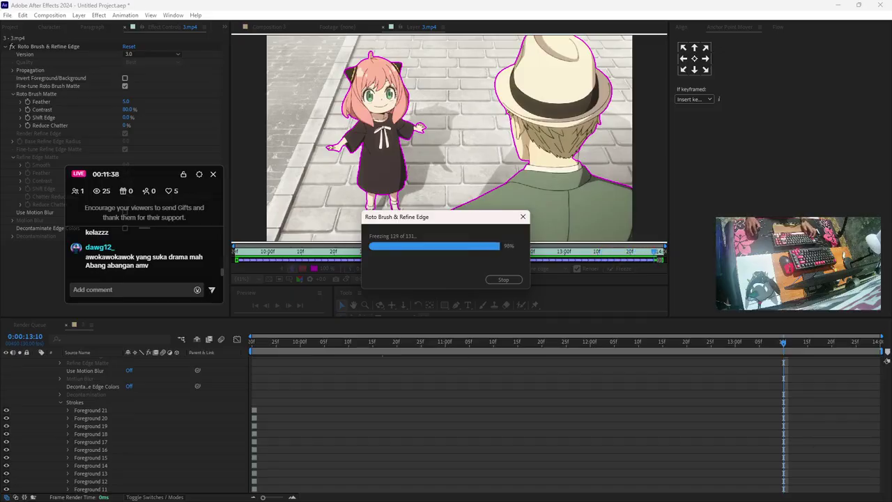
{"action": "key", "text": "space"}
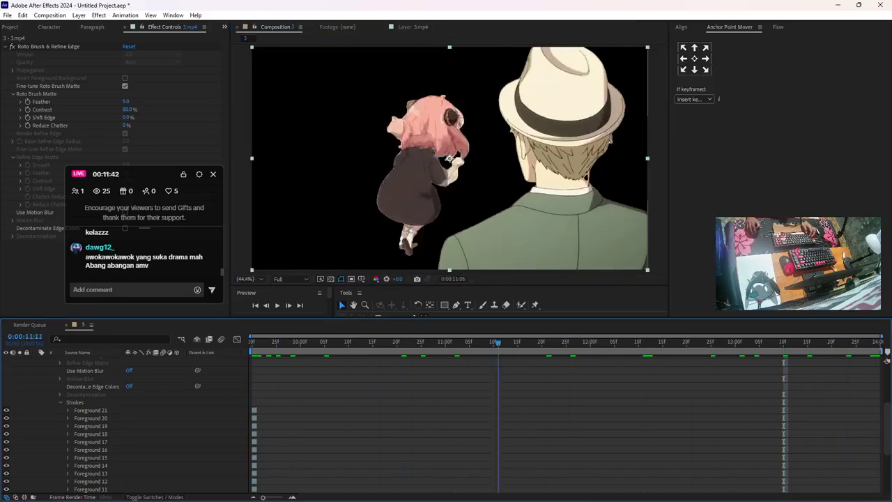
Queue composition 3 for rendering with QuickTime output, RGB + Alpha channels and Audio Output Off
{"action": "key", "text": "ctrl+m"}
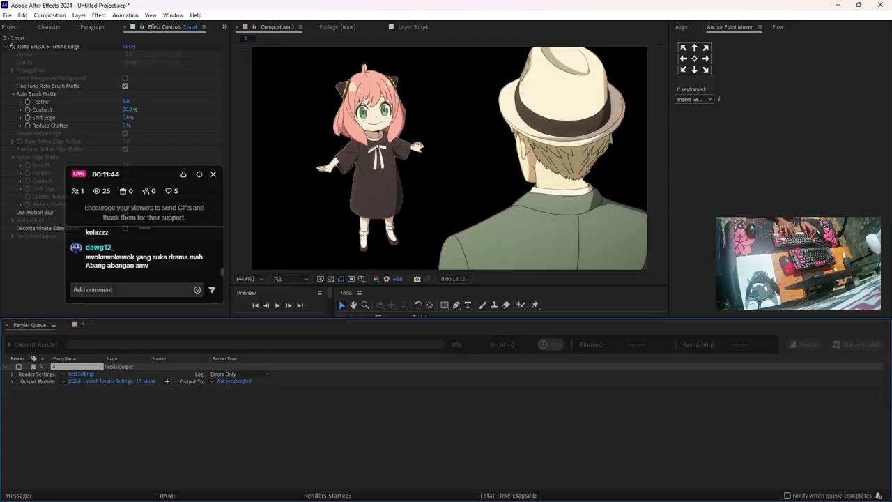
{"action": "left_click", "coordinate": [111, 381]}
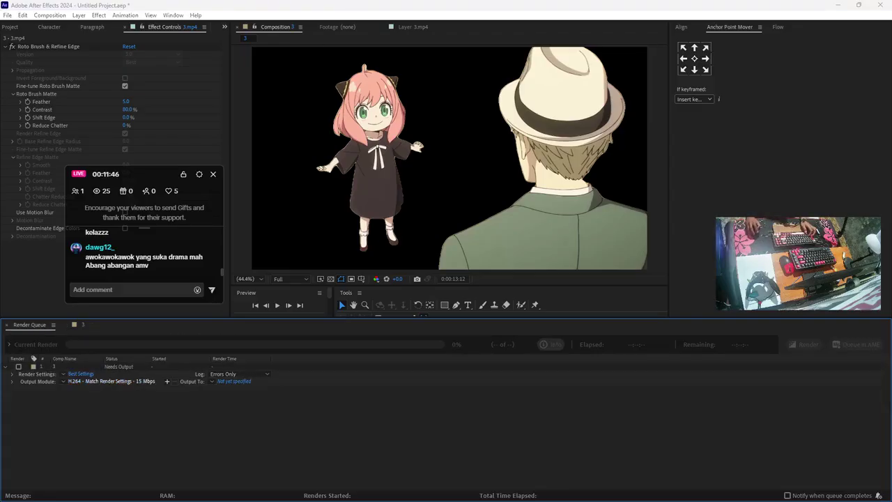
{"action": "left_click", "coordinate": [418, 140]}
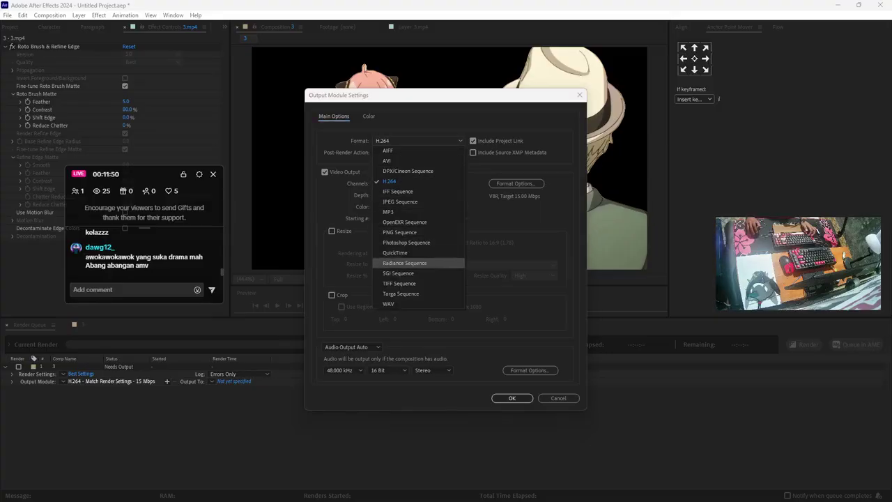
{"action": "left_click", "coordinate": [395, 252]}
{"action": "left_click", "coordinate": [413, 184]}
{"action": "left_click", "coordinate": [399, 213]}
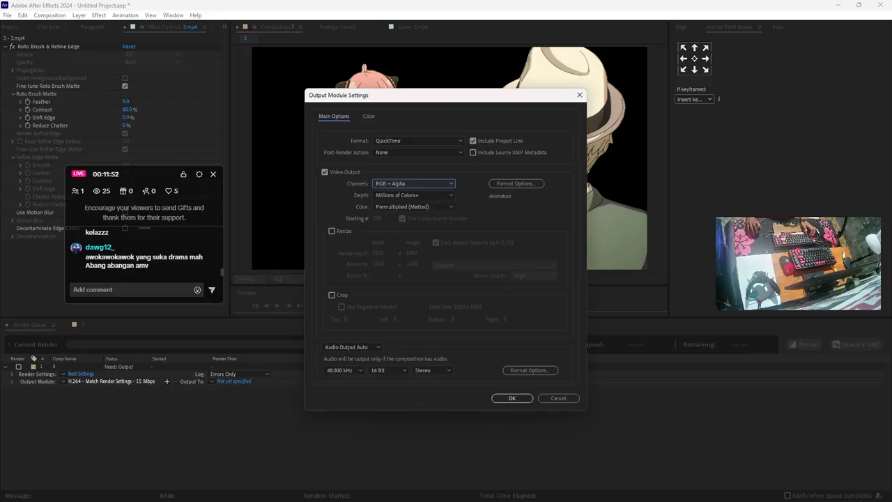
{"action": "left_click", "coordinate": [350, 346]}
{"action": "left_click", "coordinate": [351, 377]}
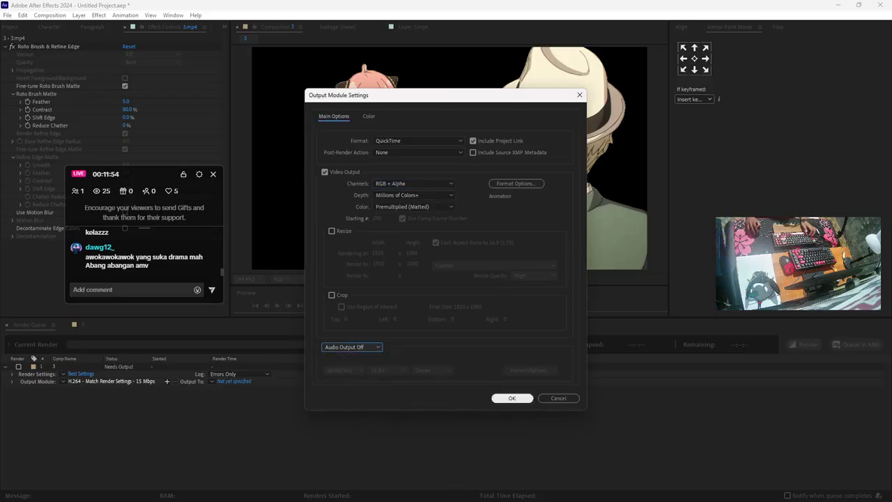
{"action": "left_click", "coordinate": [511, 398]}
Save the output as 3.mov in the hisatsu teleport folder and render it
{"action": "left_click", "coordinate": [233, 381]}
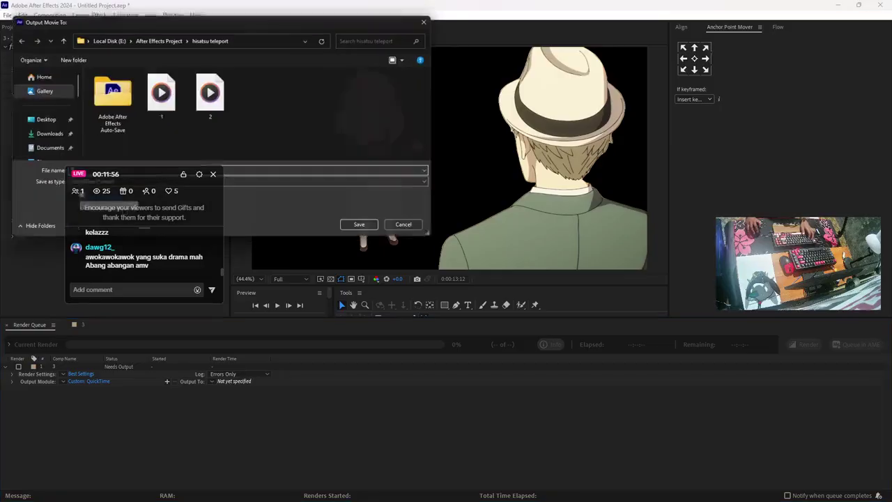
{"action": "left_click", "coordinate": [366, 229]}
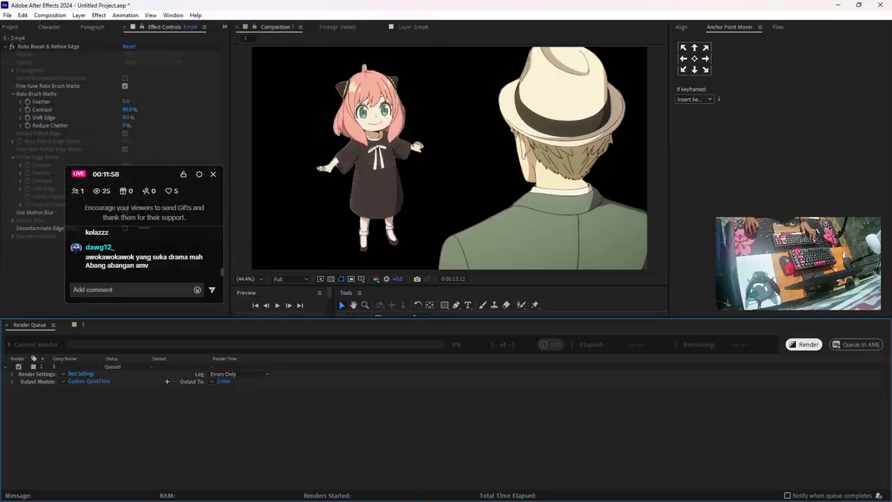
{"action": "left_click", "coordinate": [803, 344]}
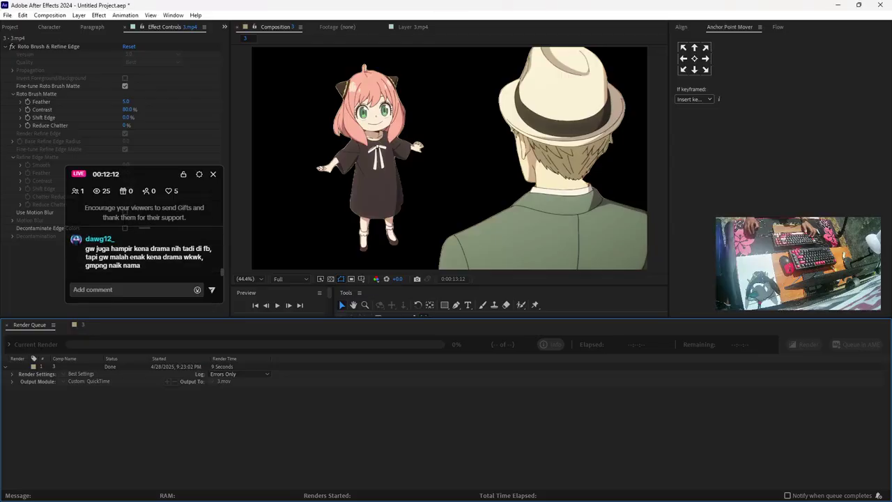
Switch to the After Effects 2021 project and open the ANYA EPS 1-5.mp4 composition
{"action": "key", "text": "alt+Tab"}
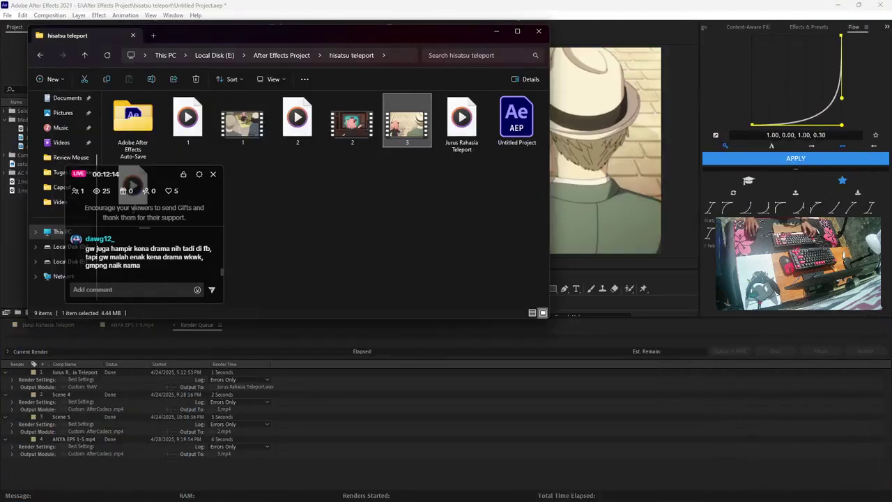
{"action": "key", "text": "alt+Tab"}
{"action": "left_click", "coordinate": [48, 324]}
{"action": "left_click", "coordinate": [132, 324]}
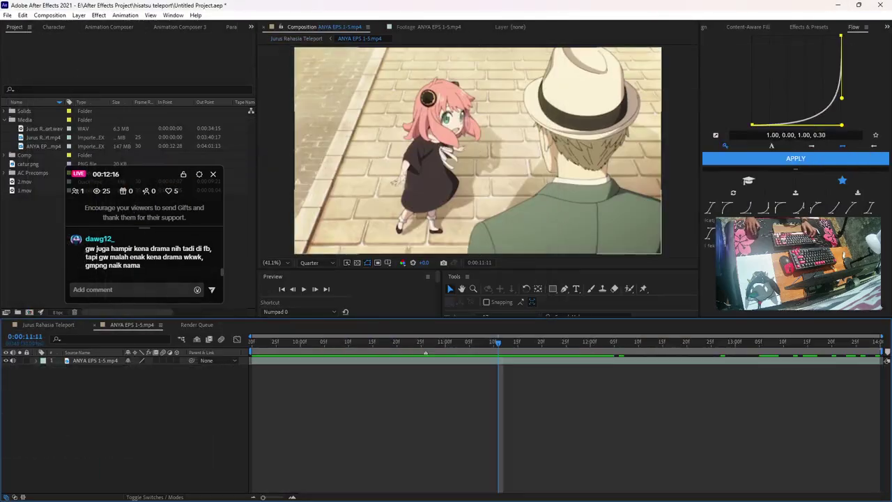
{"action": "left_click", "coordinate": [96, 360]}
{"action": "left_click", "coordinate": [418, 418]}
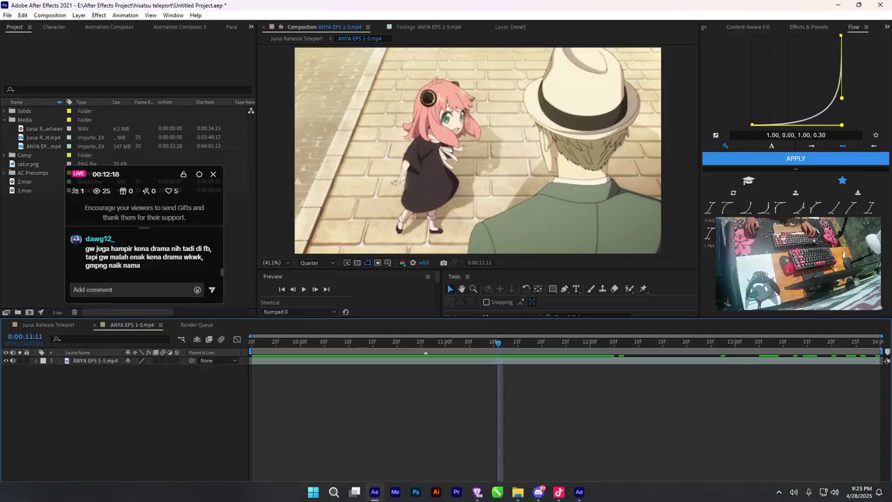
Add the rendered 3.mov from the hisatsu teleport folder above the ANYA EPS 1-5.mp4 layer, and duplicate it
{"action": "left_click", "coordinate": [518, 491]}
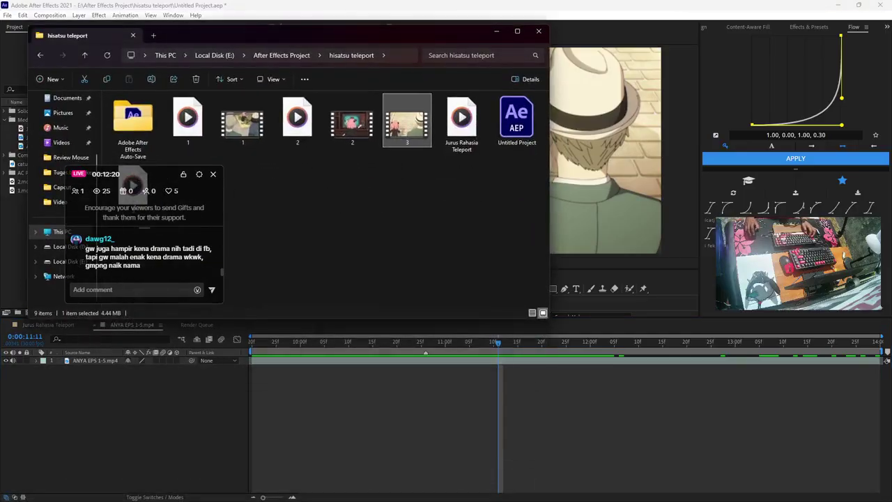
{"action": "right_click", "coordinate": [360, 180]}
{"action": "left_click", "coordinate": [390, 216]}
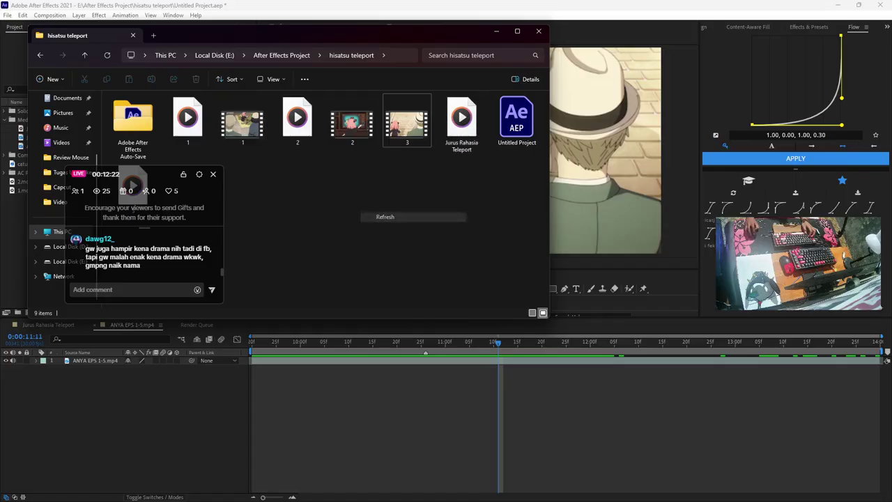
{"action": "left_click_drag", "start_coordinate": [406, 120], "coordinate": [580, 342]}
{"action": "key", "text": "ctrl+d"}
Apply Simple Choker to the lower 3.mov layer and set Choke Matte to -100
{"action": "left_click", "coordinate": [583, 368]}
{"action": "key", "text": "ctrl+space"}
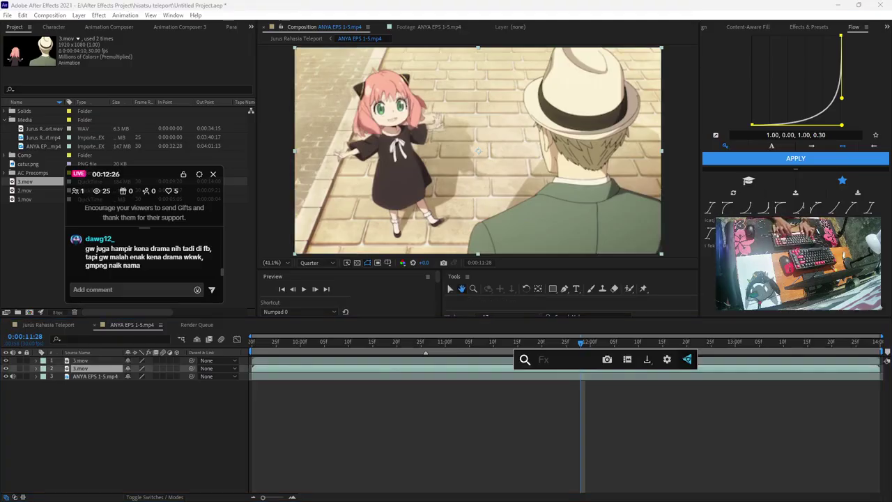
{"action": "type", "text": "choker"}
{"action": "key", "text": "Down"}
{"action": "key", "text": "Down"}
{"action": "key", "text": "Down"}
{"action": "key", "text": "Down"}
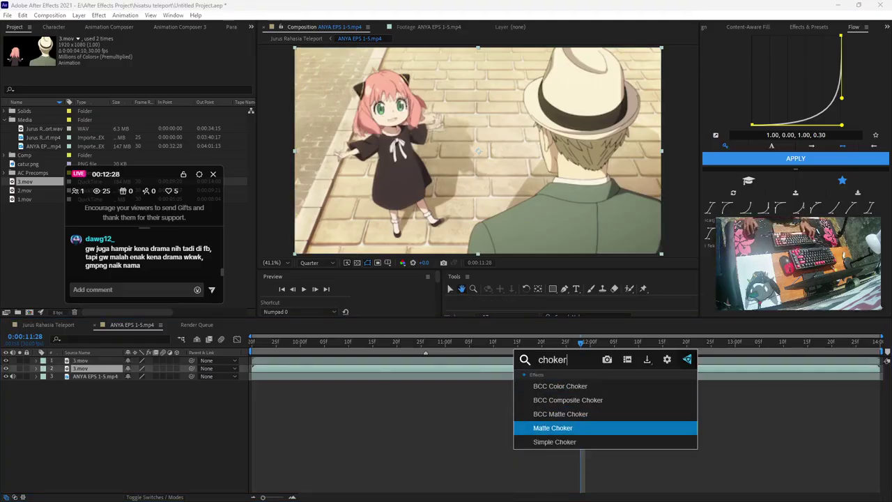
{"action": "key", "text": "Return"}
{"action": "left_click_drag", "start_coordinate": [140, 62], "coordinate": [84, 62]}
Add a Fill effect to the lower 3.mov layer and set its color to white (FFFFFF)
{"action": "key", "text": "ctrl+space"}
{"action": "type", "text": "fill"}
{"action": "key", "text": "Return"}
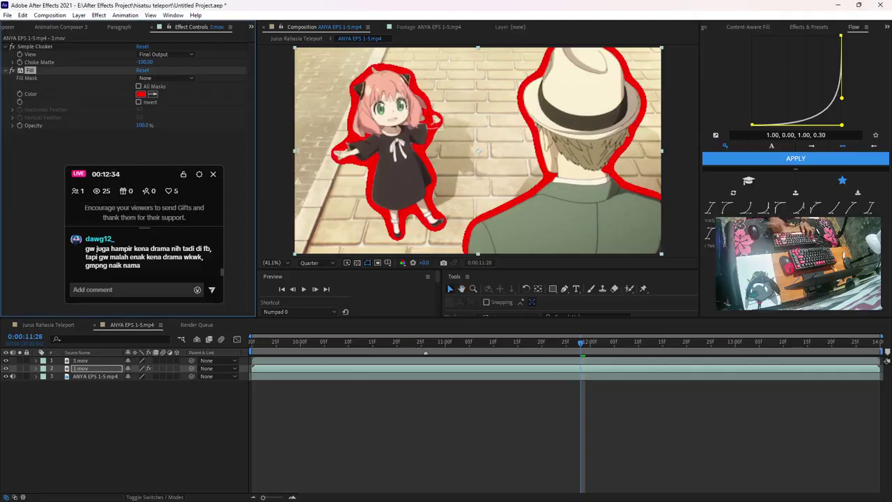
{"action": "left_click", "coordinate": [141, 93]}
{"action": "left_click", "coordinate": [335, 199]}
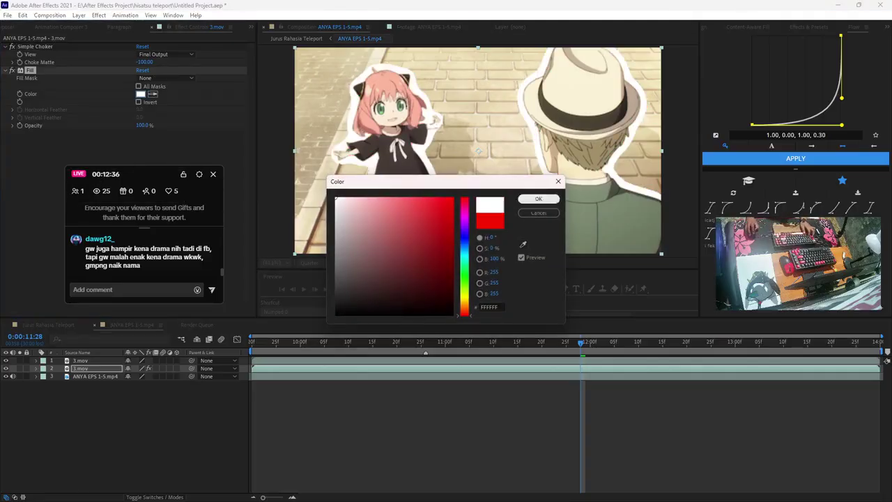
{"action": "key", "text": "Return"}
Add a Drop Shadow effect to the lower 3.mov layer, below the Fill effect
{"action": "key", "text": "ctrl+space"}
{"action": "type", "text": "dro"}
{"action": "key", "text": "Return"}
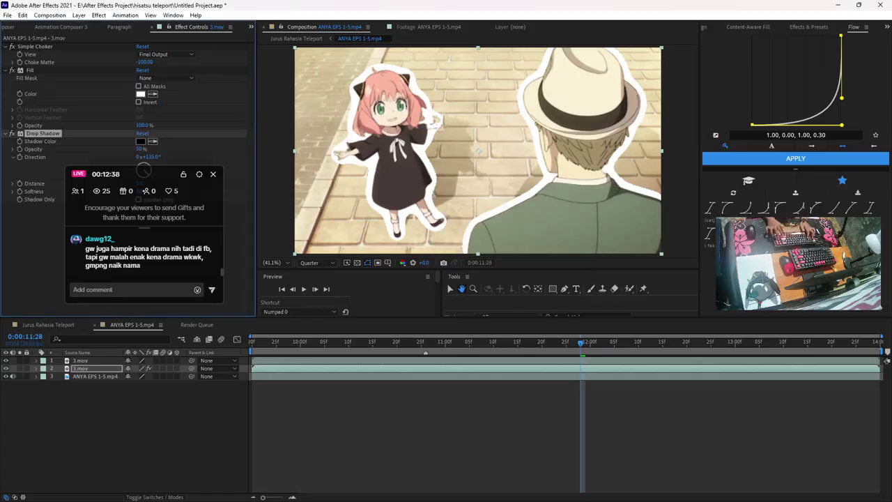
Set the Drop Shadow softness to 55 on the lower 3.mov layer
{"action": "key", "text": "v"}
{"action": "key", "text": "Return"}
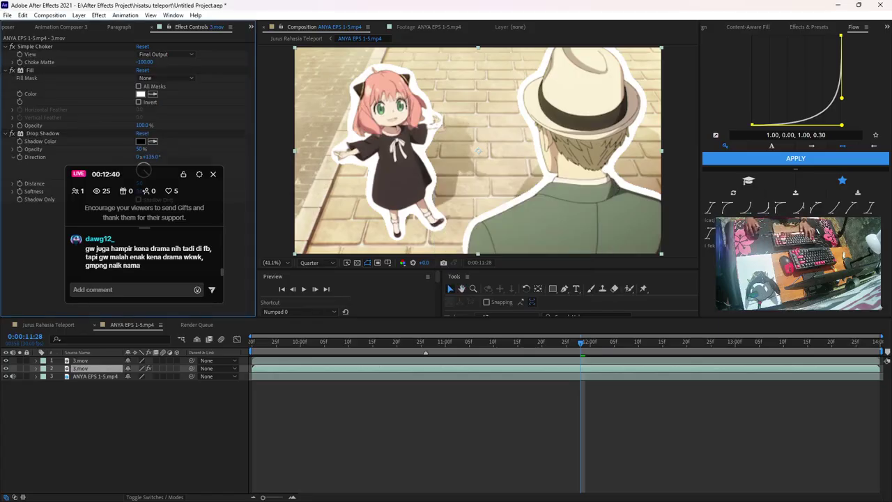
{"action": "left_click_drag", "start_coordinate": [144, 174], "coordinate": [137, 249]}
{"action": "left_click", "coordinate": [139, 191]}
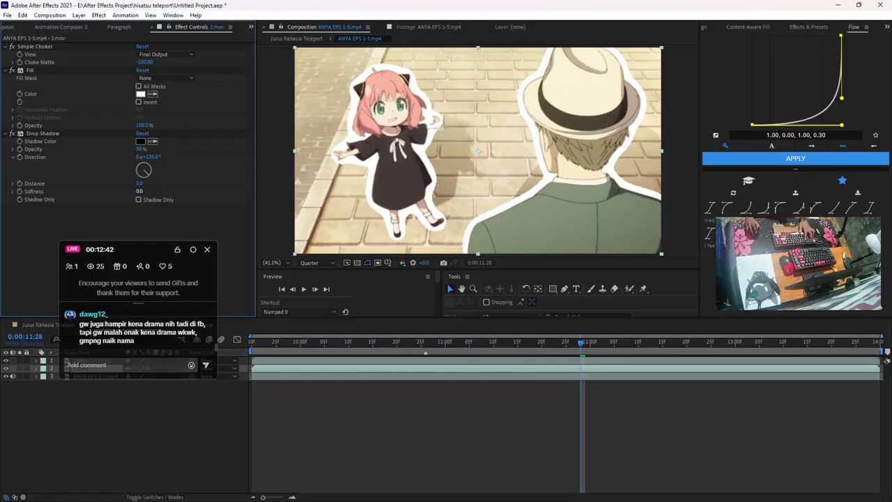
{"action": "key", "text": "Return"}
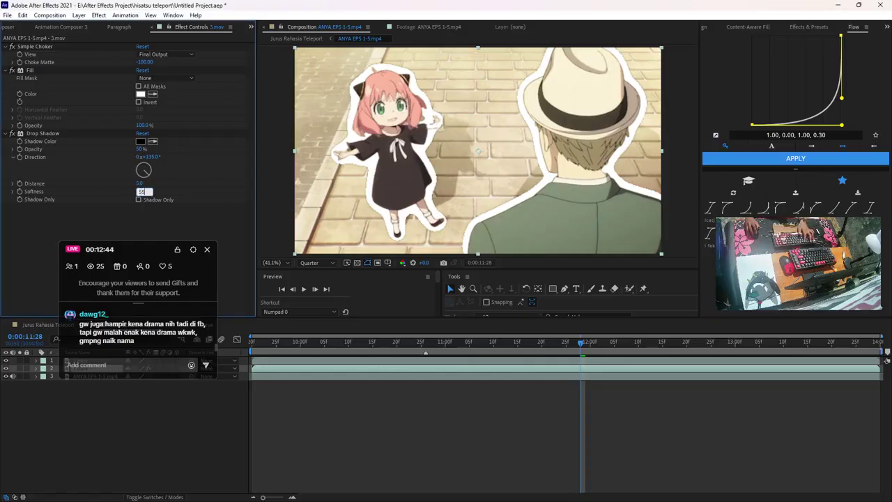
{"action": "key", "text": "Return"}
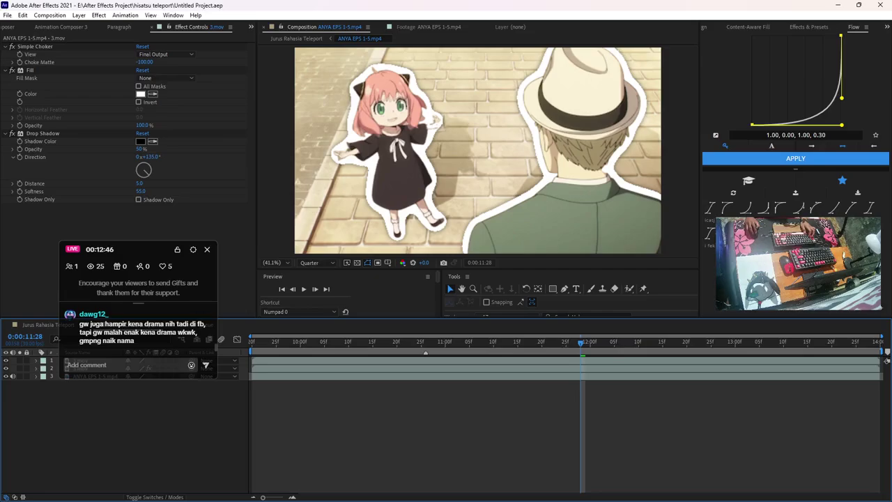
Open the 2.mov composition inside Scene 5 and examine the outline effects on its lower 2.mov layer
{"action": "left_click_drag", "start_coordinate": [138, 249], "coordinate": [145, 197]}
{"action": "left_click", "coordinate": [45, 324]}
{"action": "double_click", "coordinate": [85, 376]}
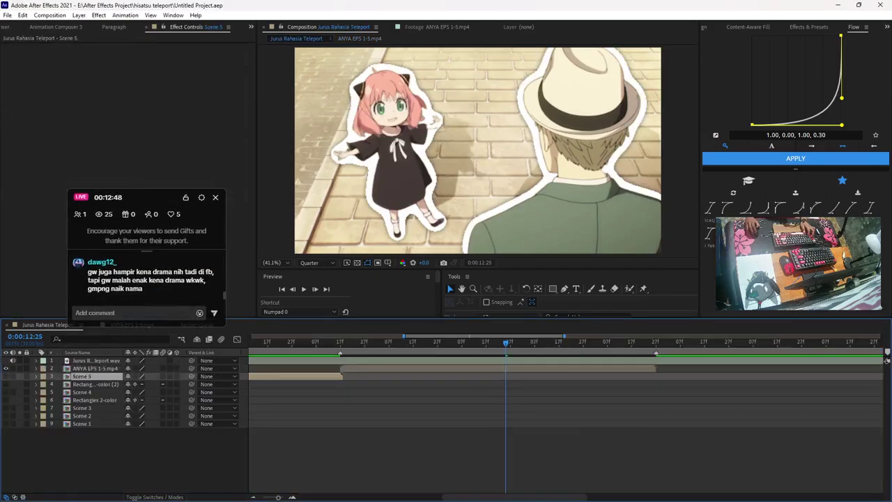
{"action": "double_click", "coordinate": [80, 464]}
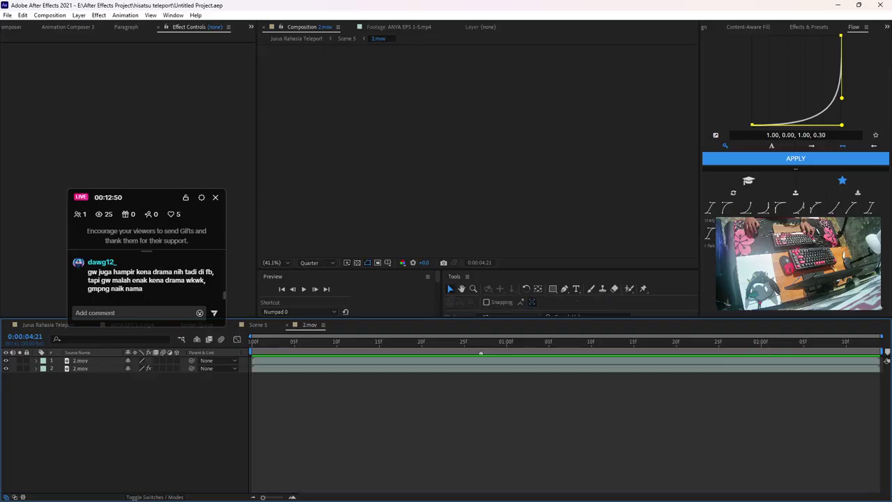
{"action": "left_click", "coordinate": [80, 368]}
{"action": "left_click", "coordinate": [140, 94]}
{"action": "key", "text": "ctrl+a"}
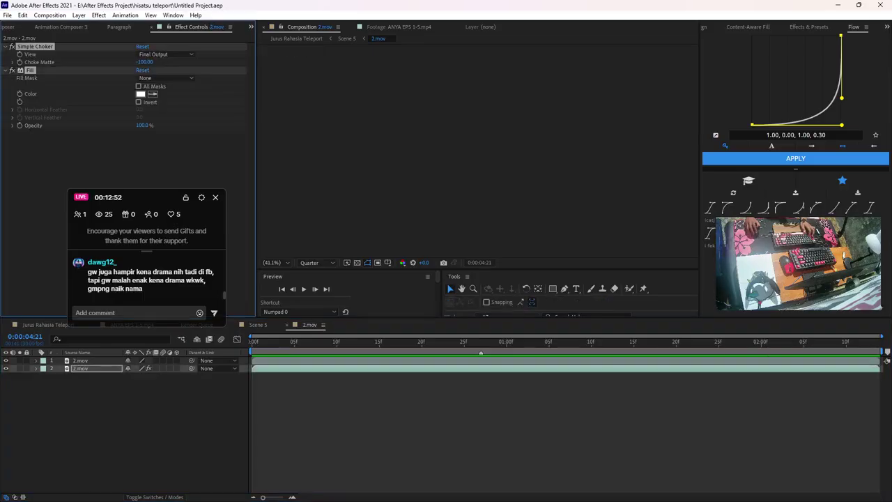
{"action": "left_click", "coordinate": [310, 342]}
{"action": "left_click", "coordinate": [45, 325]}
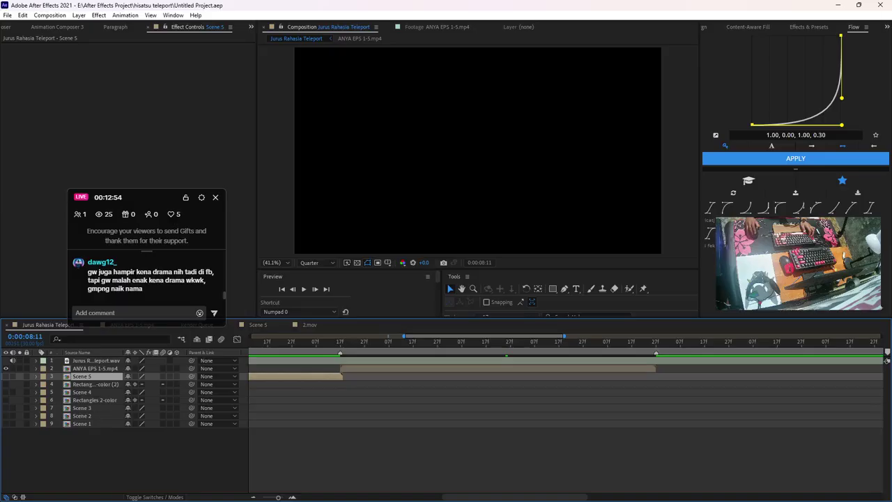
Make the Scene 1 layer visible in the Jurus Rahasia Teleport composition and open Scene 1
{"action": "key", "text": "alt+Tab"}
{"action": "left_click_drag", "start_coordinate": [143, 197], "coordinate": [102, 85]}
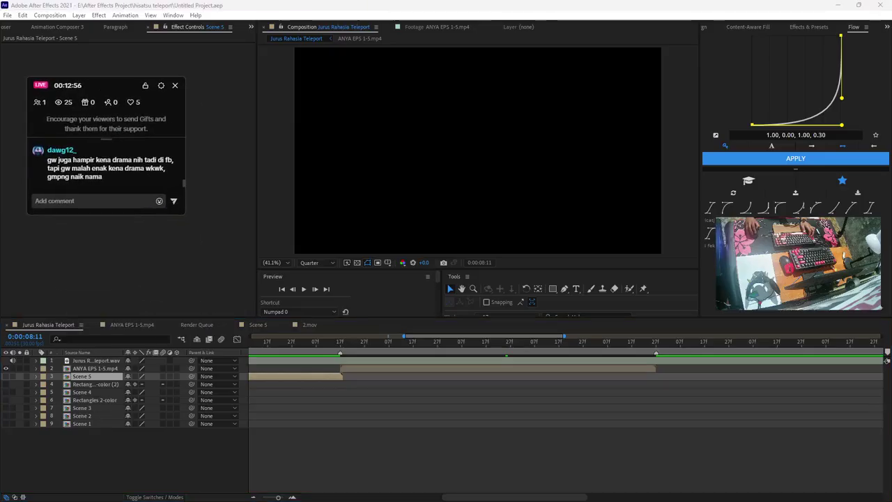
{"action": "scroll", "coordinate": [325, 418], "scroll_direction": "up", "scroll_amount": 1}
{"action": "scroll", "coordinate": [438, 418], "scroll_direction": "down", "scroll_amount": 3}
{"action": "left_click_drag", "start_coordinate": [271, 342], "coordinate": [266, 342]}
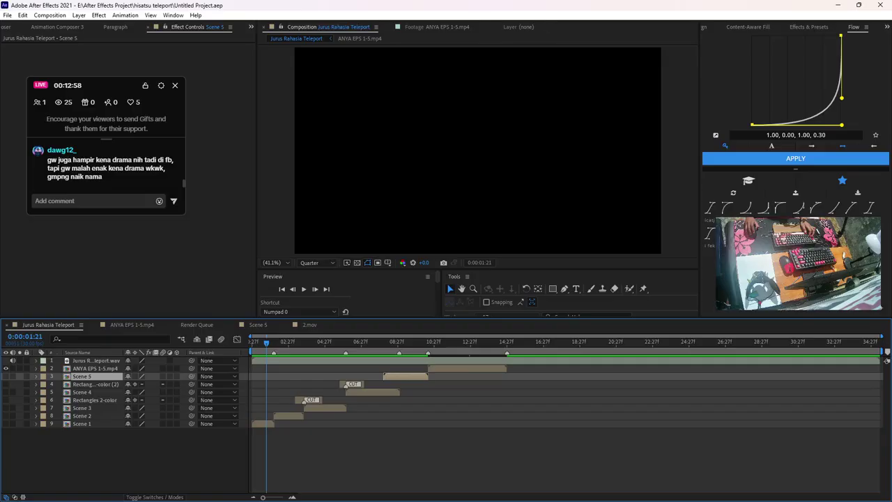
{"action": "left_click", "coordinate": [7, 423]}
{"action": "double_click", "coordinate": [82, 424]}
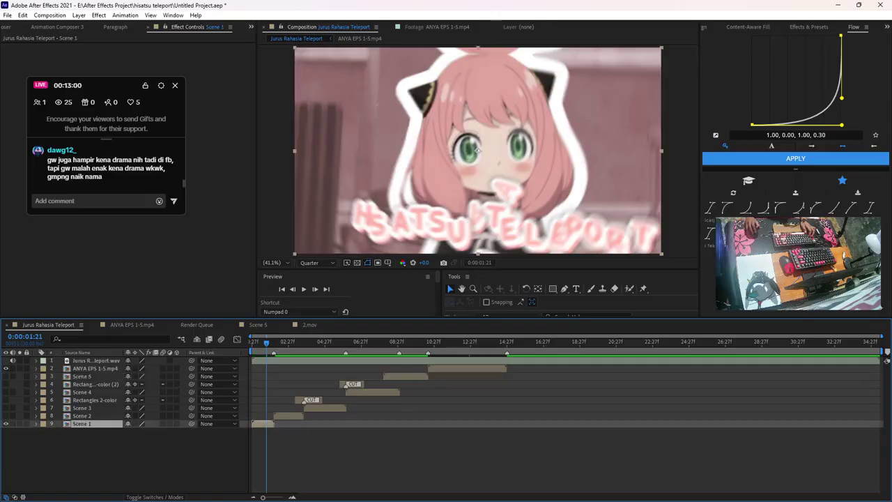
Open Pre-comp 2 and its nested ANYA EPS 1-5.mp4 composition, and copy the Hue/Saturation effect from the bottom layer
{"action": "double_click", "coordinate": [84, 408]}
{"action": "double_click", "coordinate": [93, 422]}
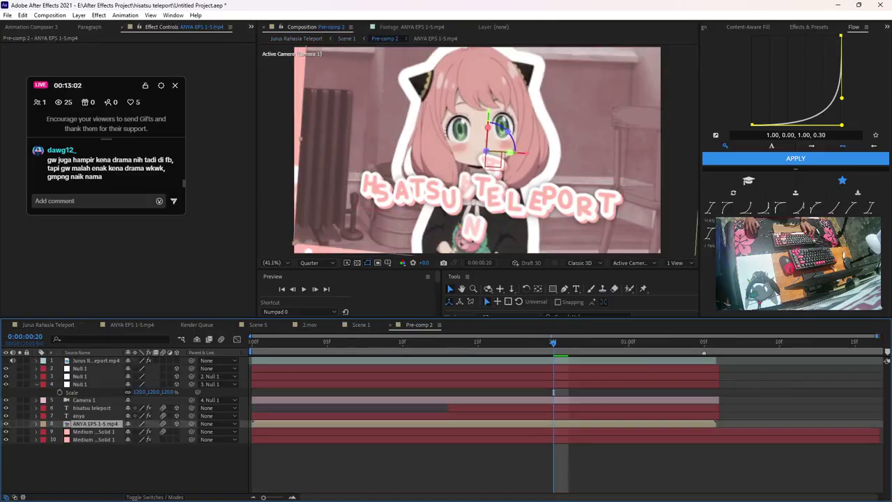
{"action": "left_click", "coordinate": [95, 376]}
{"action": "left_click_drag", "start_coordinate": [91, 84], "coordinate": [108, 95]}
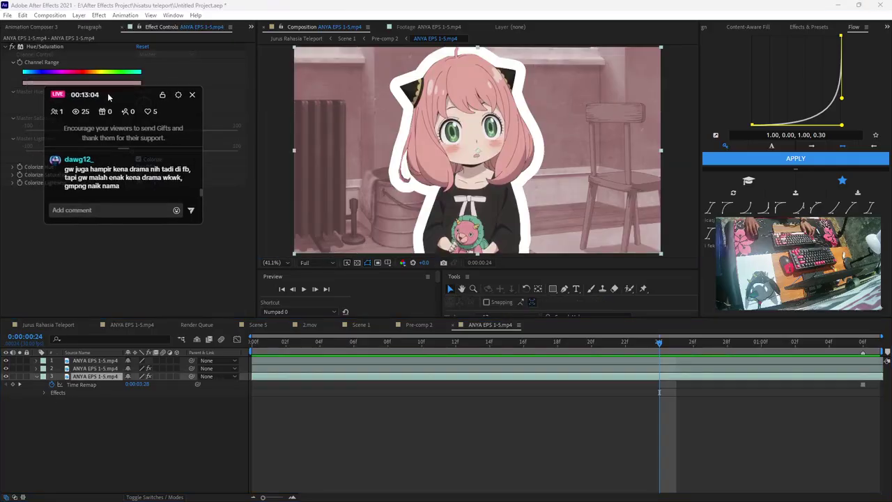
{"action": "left_click", "coordinate": [44, 47]}
Close the Render Queue, Scene 5, 2.mov, Scene 1 and Pre-comp 2 timelines
{"action": "left_click", "coordinate": [233, 325]}
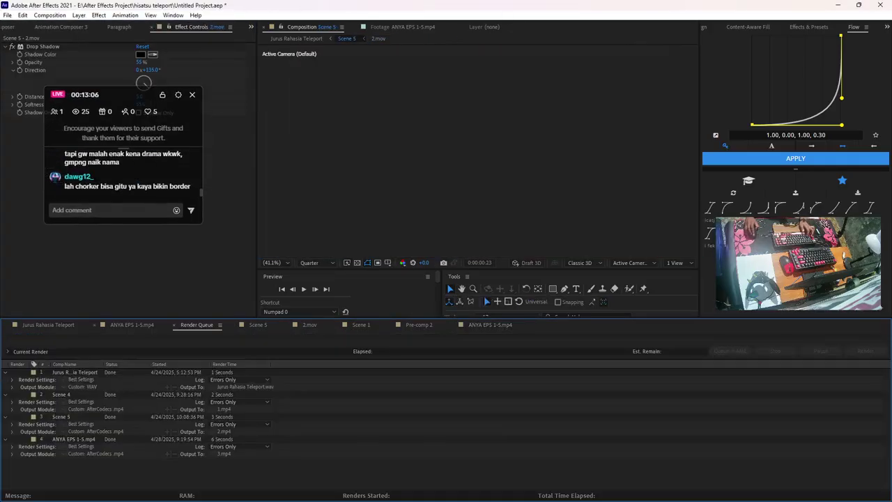
{"action": "left_click", "coordinate": [173, 325]}
{"action": "left_click", "coordinate": [173, 325]}
{"action": "left_click", "coordinate": [173, 325]}
{"action": "left_click", "coordinate": [173, 325]}
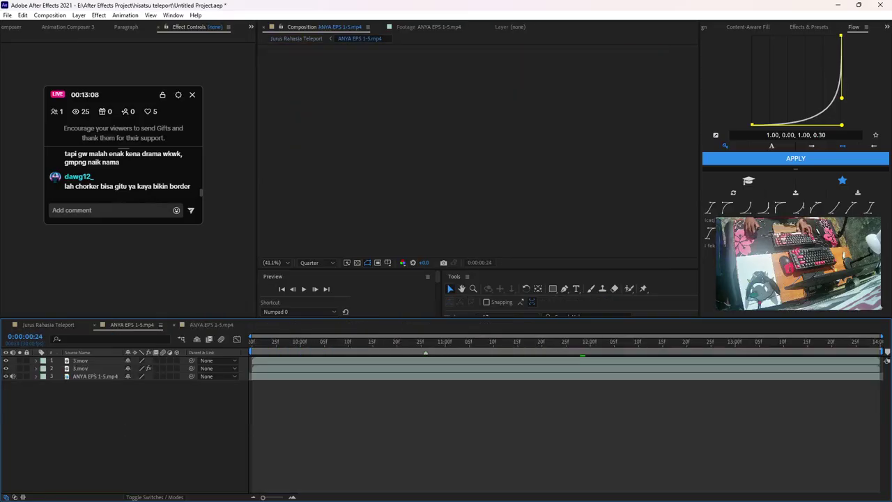
Go to the start of the ANYA EPS 1-5.mp4 composition and paste the Hue/Saturation effect onto its ANYA EPS 1-5.mp4 background layer
{"action": "left_click", "coordinate": [252, 342]}
{"action": "left_click", "coordinate": [82, 368]}
{"action": "left_click", "coordinate": [94, 376]}
{"action": "left_click", "coordinate": [125, 425]}
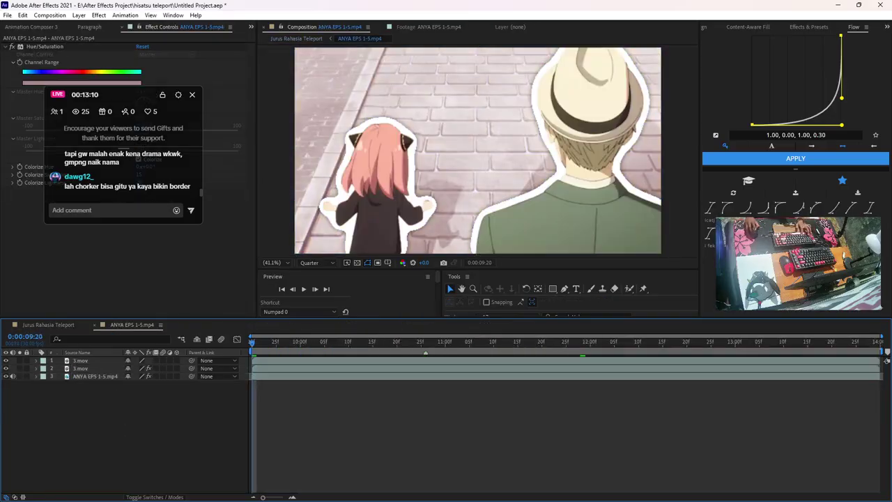
Play back the recolored ANYA EPS 1-5.mp4 composition and save the project
{"action": "key", "text": "s"}
{"action": "key", "text": "space"}
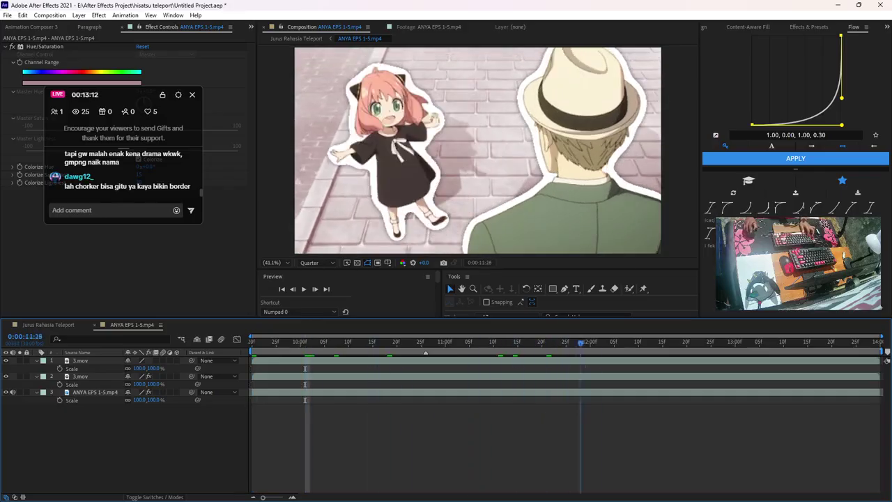
{"action": "key", "text": "ctrl+s"}
{"action": "key", "text": "space"}
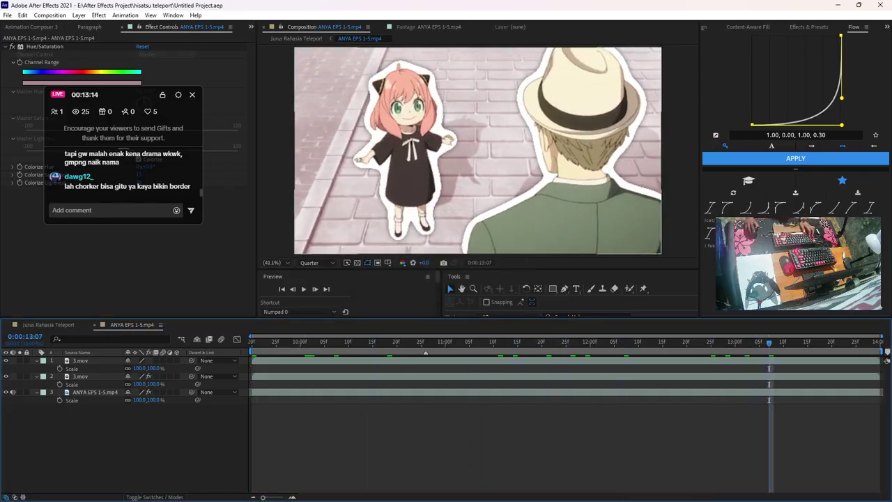
{"action": "key", "text": "ctrl+a"}
{"action": "key", "text": "s"}
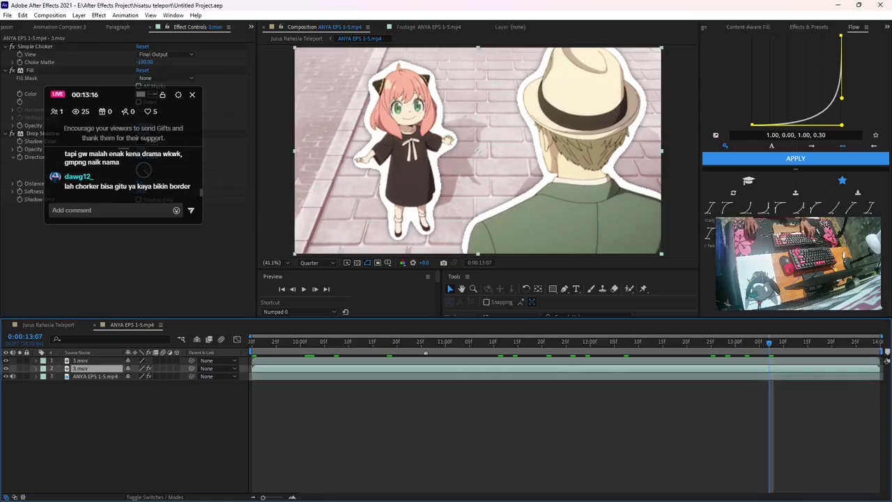
Set the Simple Choker's Choke Matte to -60 on the lower 3.mov layer
{"action": "left_click_drag", "start_coordinate": [109, 94], "coordinate": [109, 212]}
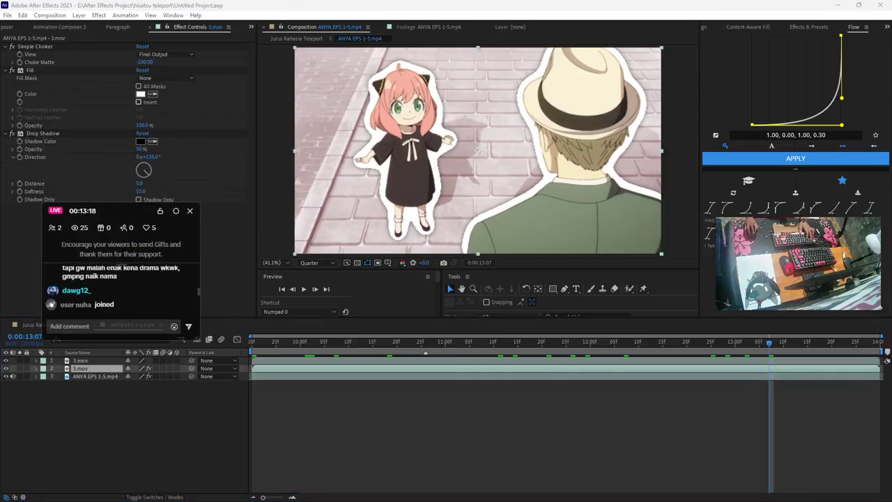
{"action": "left_click", "coordinate": [143, 62]}
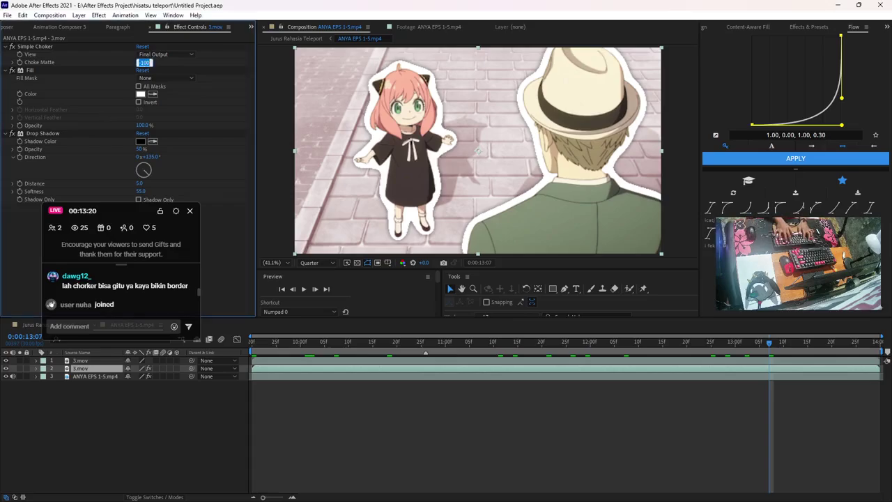
{"action": "type", "text": "-60"}
{"action": "key", "text": "Return"}
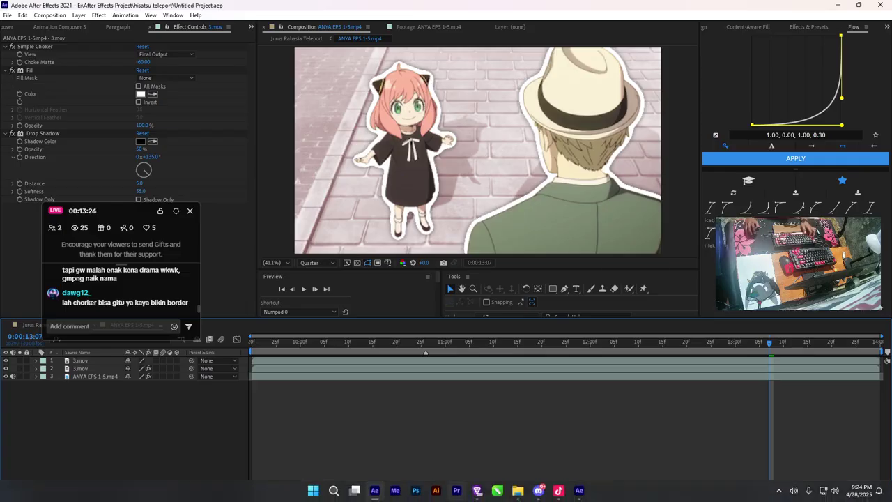
Switch to Discord, set the other voice participant's user volume to 73%, and return to After Effects
{"action": "left_click", "coordinate": [538, 490]}
{"action": "right_click", "coordinate": [521, 199]}
{"action": "left_click", "coordinate": [561, 142]}
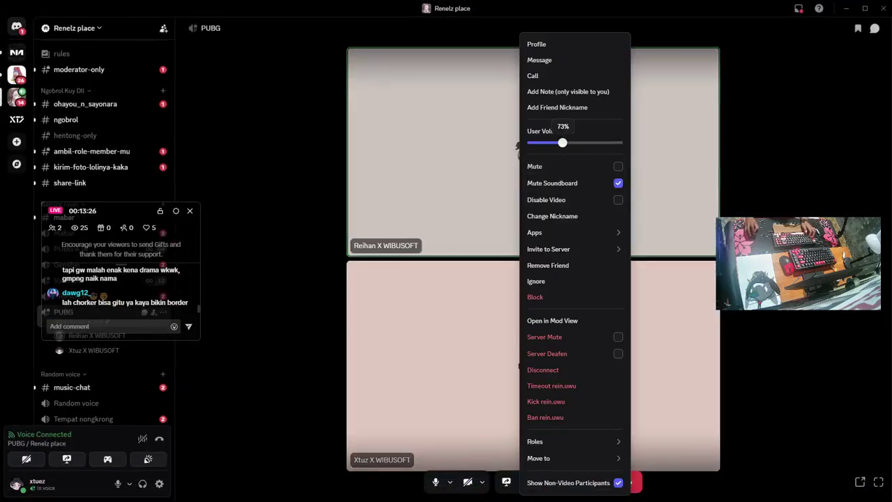
{"action": "left_click", "coordinate": [481, 150]}
{"action": "key", "text": "alt+Tab"}
Play the ANYA EPS 1-5.mp4 composition from its start to check the thinner outline
{"action": "left_click_drag", "start_coordinate": [770, 343], "coordinate": [253, 342]}
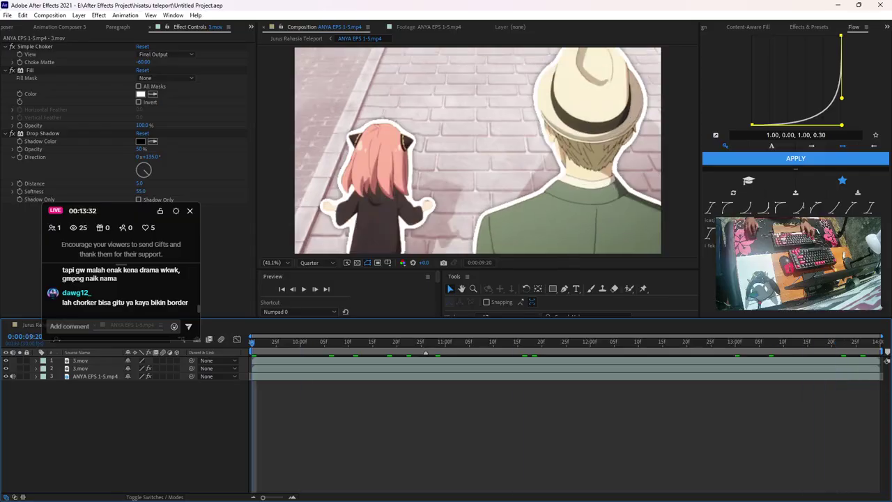
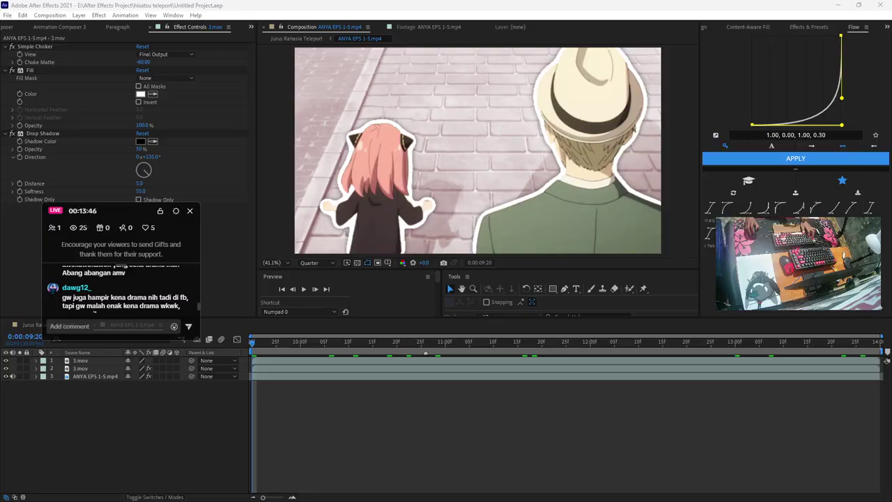
{"action": "key", "text": "space"}
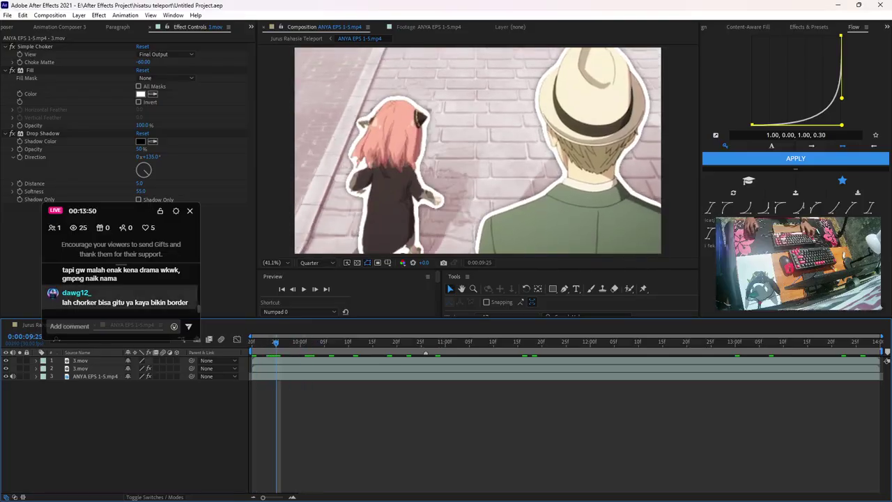
{"action": "left_click_drag", "start_coordinate": [107, 211], "coordinate": [159, 182]}
Return to the Jurus Rahasia Teleport composition and close the ANYA EPS 1-5.mp4 composition
{"action": "left_click", "coordinate": [48, 324]}
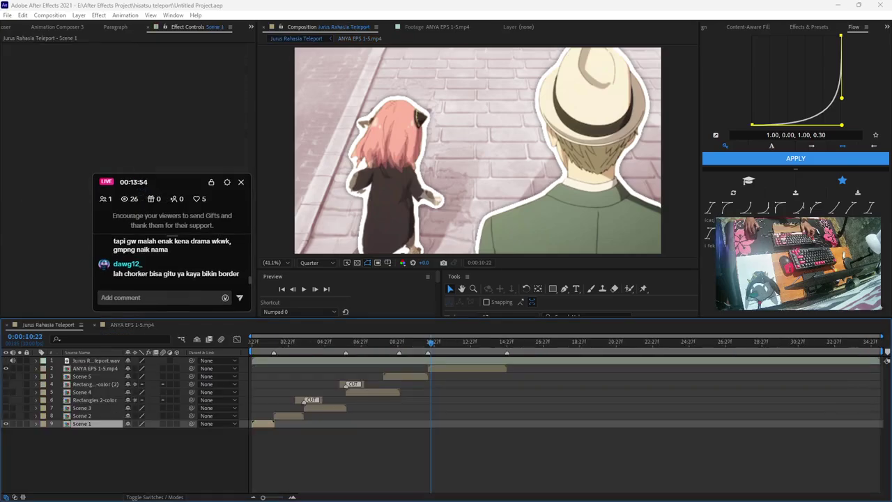
{"action": "left_click", "coordinate": [94, 325]}
{"action": "left_click", "coordinate": [452, 452]}
{"action": "scroll", "coordinate": [453, 418], "scroll_direction": "up", "scroll_amount": 2}
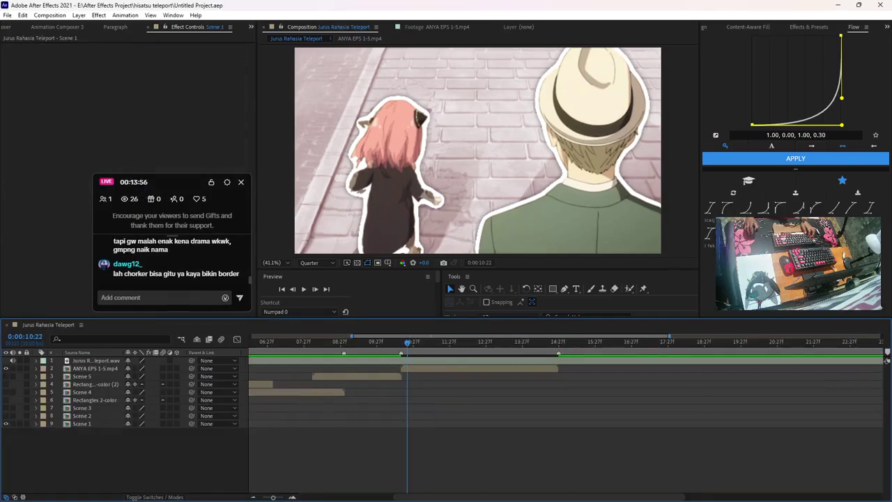
Play the cut from Scene 5 into the ANYA EPS 1-5.mp4 layer, and select that layer
{"action": "left_click_drag", "start_coordinate": [407, 342], "coordinate": [398, 343]}
{"action": "key", "text": "space"}
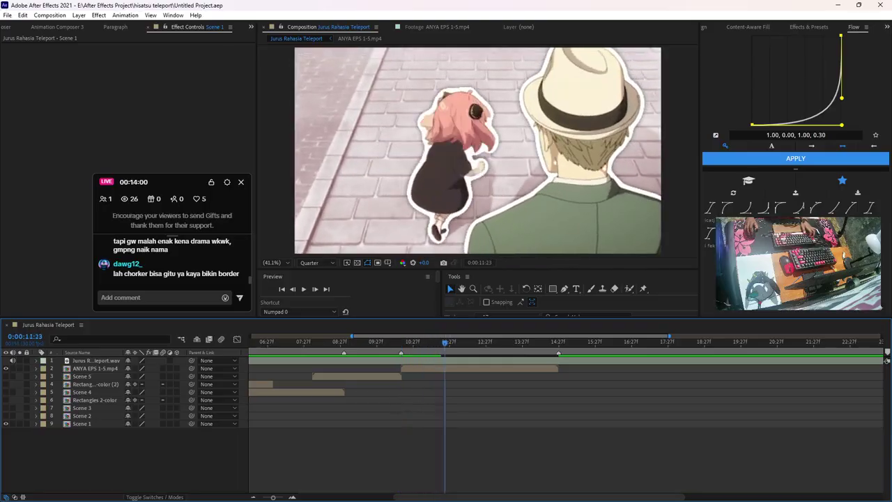
{"action": "left_click_drag", "start_coordinate": [450, 342], "coordinate": [414, 342]}
{"action": "left_click", "coordinate": [418, 369]}
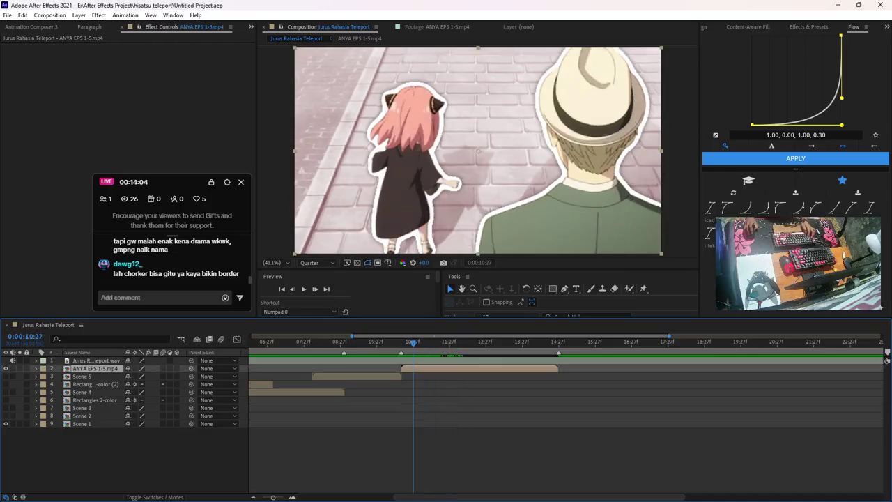
{"action": "key", "text": "ctrl+alt+shift+c"}
{"action": "key", "text": "Return"}
{"action": "key", "text": "ctrl+alt+shift+y"}
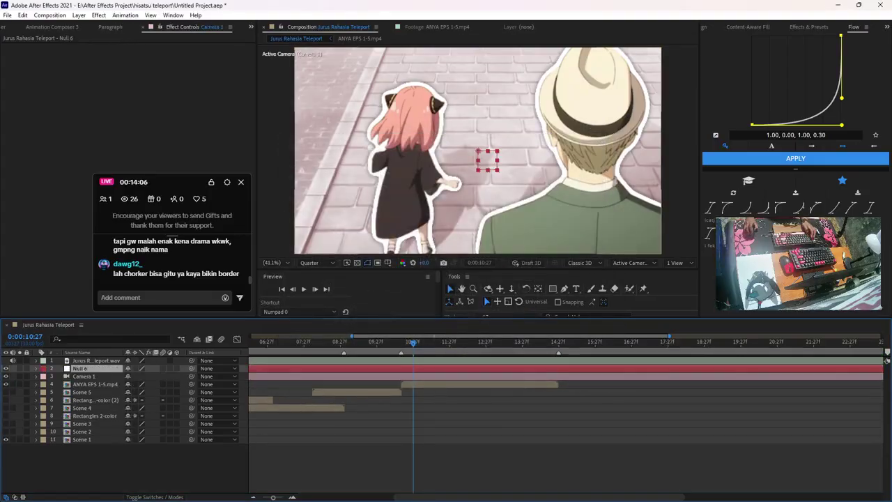
{"action": "key", "text": "ctrl+z"}
{"action": "key", "text": "ctrl+z"}
Add a two-node camera with the 15mm preset above the ANYA EPS 1-5.mp4 layer, and a null object above the camera
{"action": "key", "text": "ctrl+alt+shift+c"}
{"action": "left_click", "coordinate": [504, 184]}
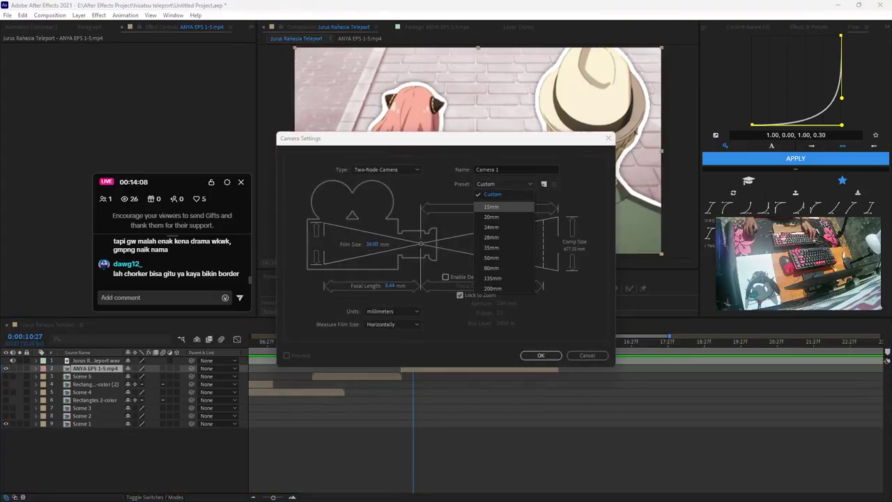
{"action": "left_click", "coordinate": [503, 207]}
{"action": "key", "text": "Return"}
{"action": "key", "text": "ctrl+alt+shift+y"}
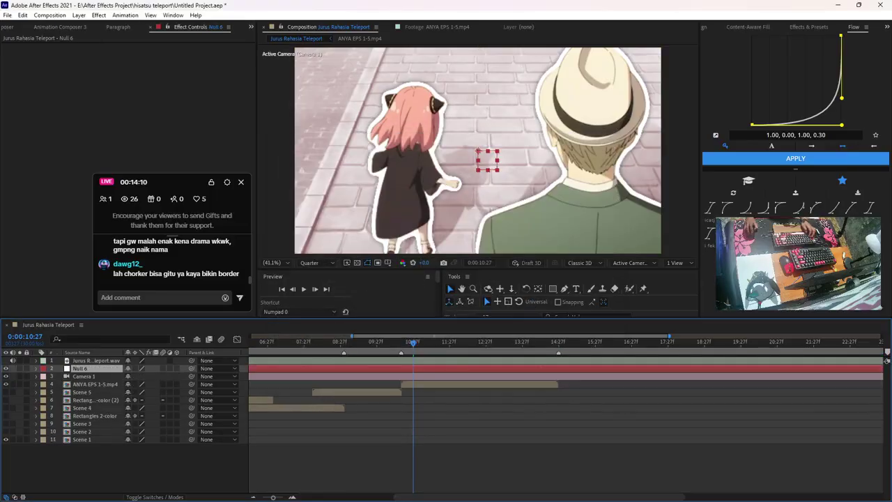
Trim the start of the new null and camera layers to the ANYA EPS 1-5.mp4 layer's in point
{"action": "left_click", "coordinate": [481, 383]}
{"action": "key", "text": "i"}
{"action": "left_click", "coordinate": [481, 376]}
{"action": "left_click", "coordinate": [481, 368], "text": "shift"}
{"action": "key", "text": "alt+["}
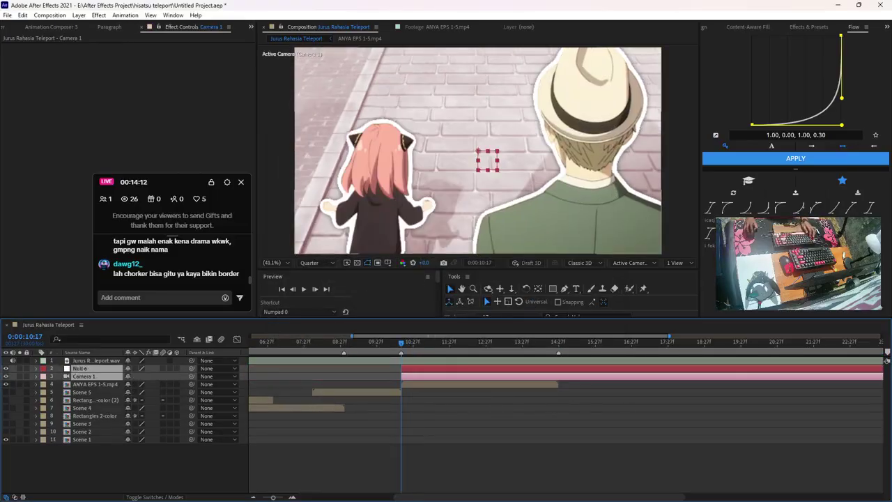
Trim the end of the null and camera layers to the ANYA EPS 1-5.mp4 layer's out point, and clear the selection
{"action": "left_click", "coordinate": [481, 383]}
{"action": "key", "text": "o"}
{"action": "left_click", "coordinate": [480, 376]}
{"action": "left_click", "coordinate": [481, 369], "text": "shift"}
{"action": "key", "text": "alt+]"}
{"action": "key", "text": "ctrl+shift+a"}
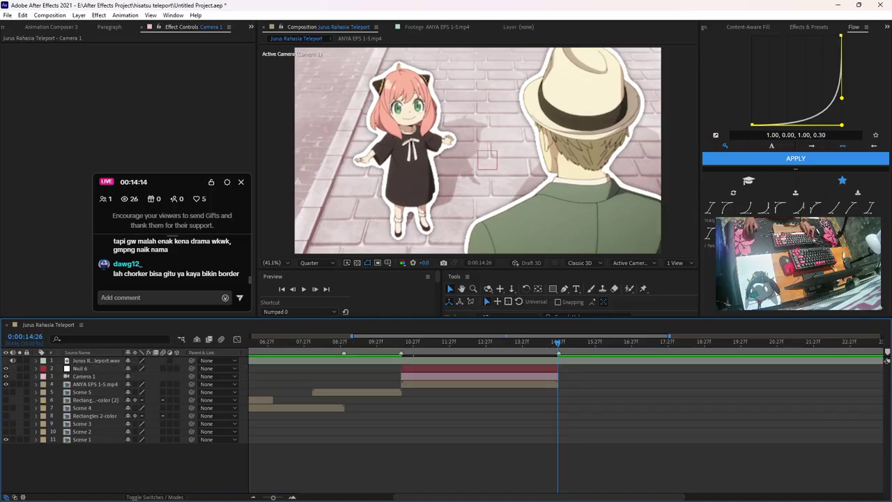
Parent Camera 1 to Null 6, make the null a 3D layer, and save the project
{"action": "left_click", "coordinate": [481, 383]}
{"action": "key", "text": "i"}
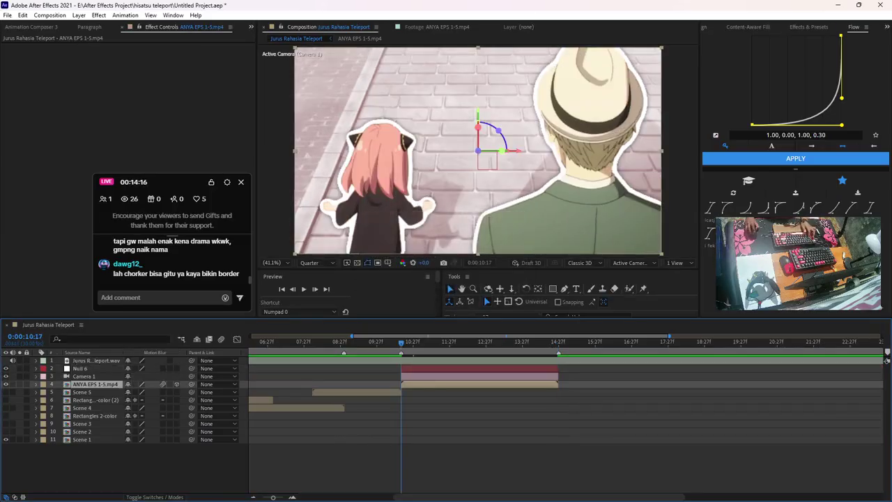
{"action": "left_click_drag", "start_coordinate": [191, 376], "coordinate": [83, 369]}
{"action": "left_click", "coordinate": [177, 368]}
{"action": "key", "text": "ctrl+shift+a"}
{"action": "key", "text": "ctrl+s"}
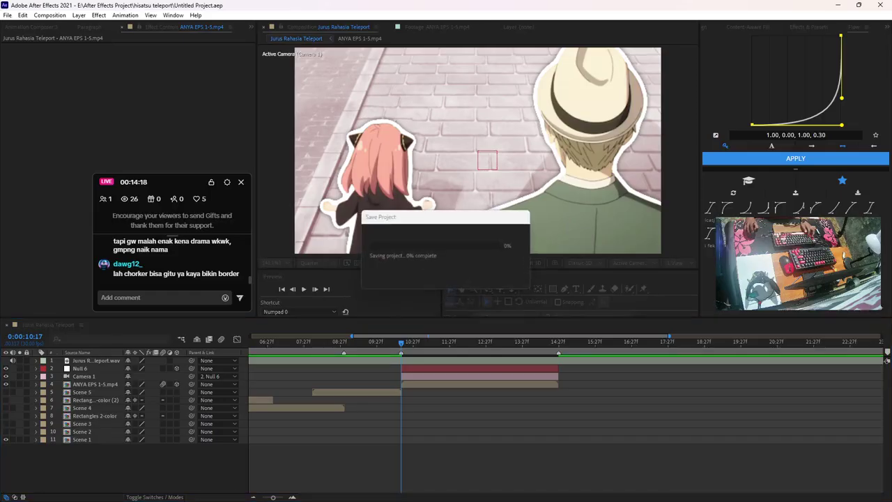
Keyframe Null 6's position at 960, 540, 0 at 0:00:12:04 and with Z at 1200 at 0:00:10:18
{"action": "scroll", "coordinate": [460, 418], "scroll_direction": "up", "scroll_amount": 2}
{"action": "scroll", "coordinate": [427, 418], "scroll_direction": "left", "scroll_amount": 2}
{"action": "scroll", "coordinate": [426, 418], "scroll_direction": "down", "scroll_amount": 1}
{"action": "left_click_drag", "start_coordinate": [424, 342], "coordinate": [358, 342]}
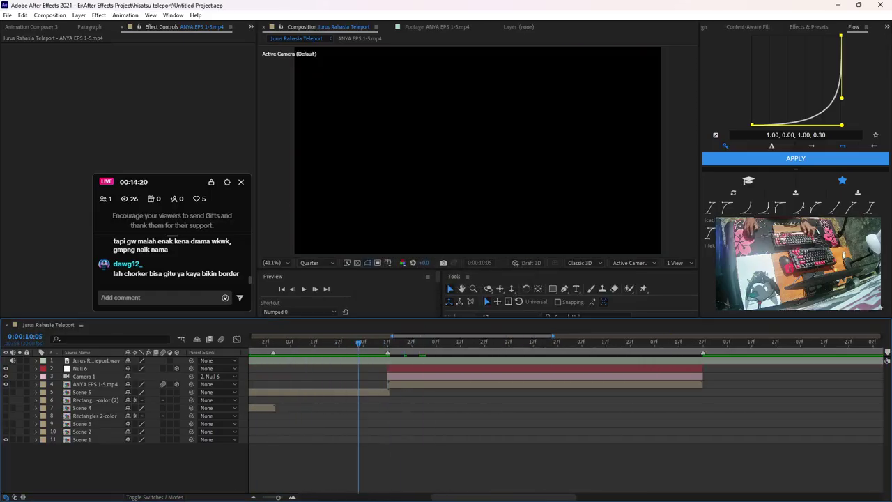
{"action": "left_click", "coordinate": [458, 342]}
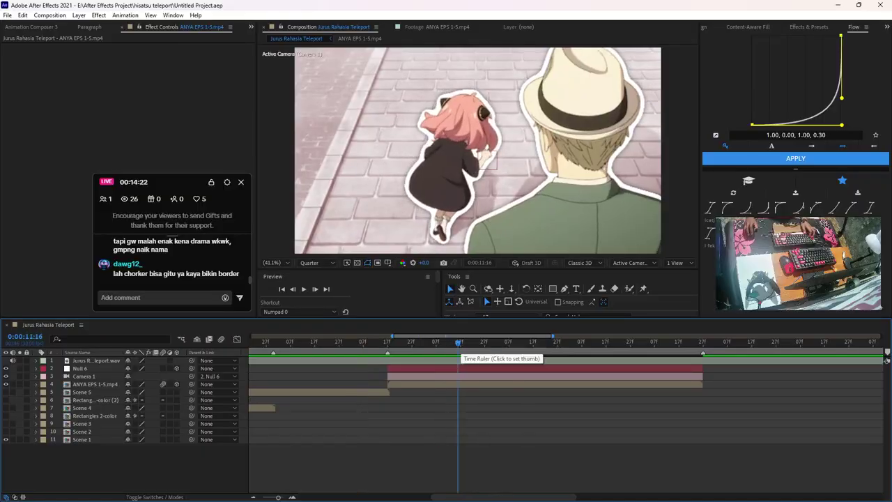
{"action": "left_click", "coordinate": [373, 342]}
{"action": "key", "text": "space"}
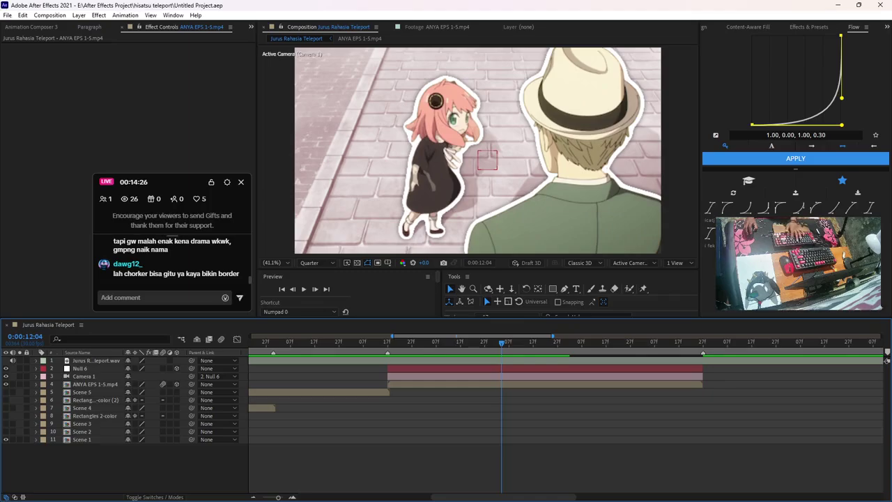
{"action": "left_click", "coordinate": [501, 369]}
{"action": "key", "text": "p"}
{"action": "key", "text": "alt+shift+p"}
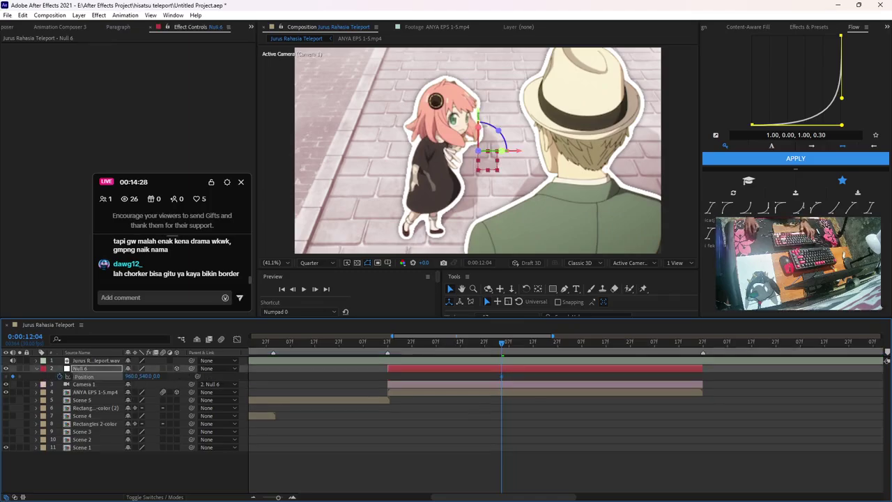
{"action": "left_click", "coordinate": [390, 342]}
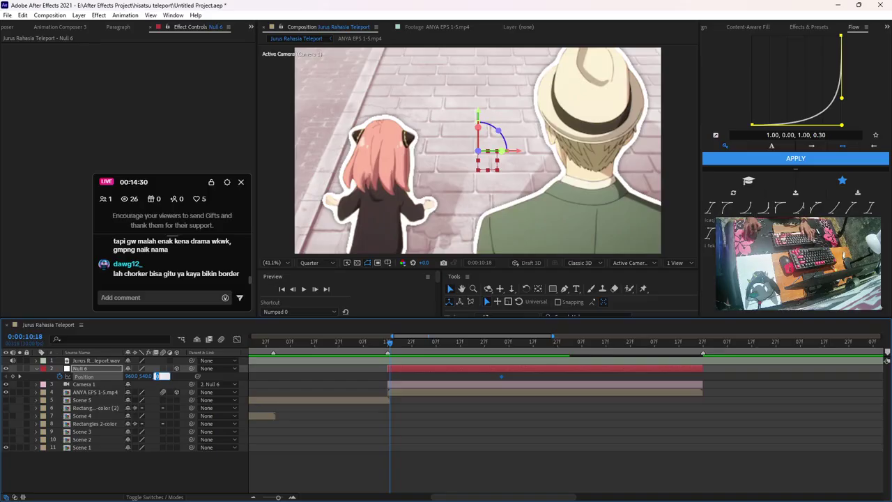
{"action": "key", "text": "Return"}
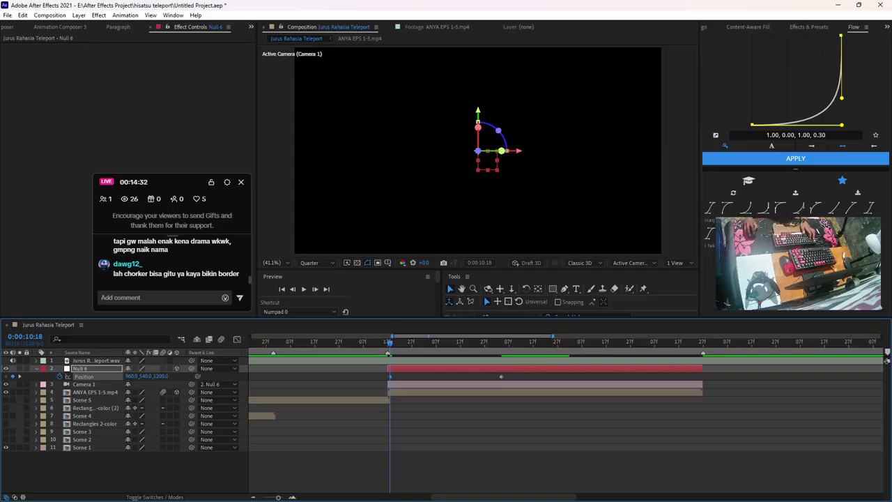
Ease Null 6's position keyframes with the 0.00, 0.50, 0.00, 1.00 curve, nudge them slightly earlier, and play the move
{"action": "left_click", "coordinate": [726, 207]}
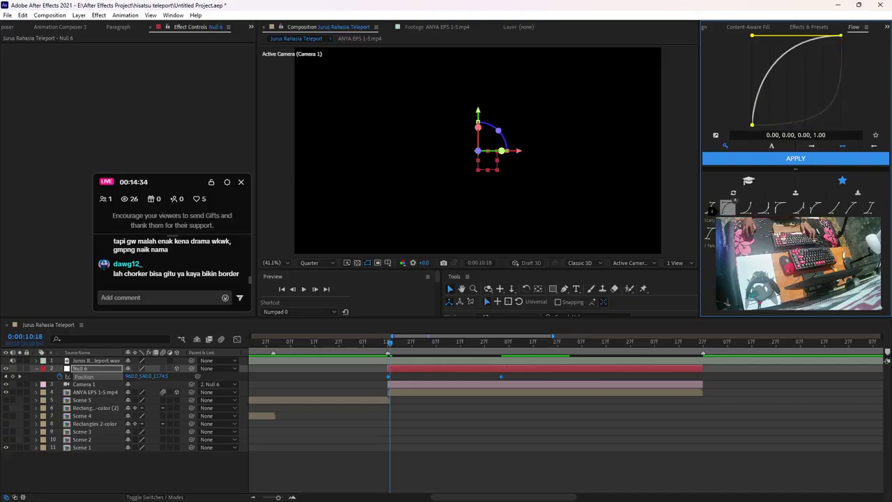
{"action": "left_click", "coordinate": [780, 208]}
{"action": "key", "text": "="}
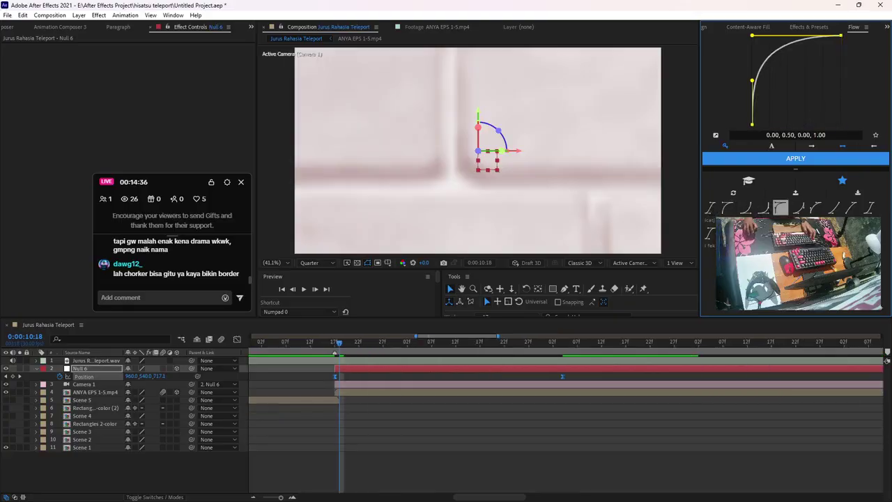
{"action": "key", "text": "alt+Left"}
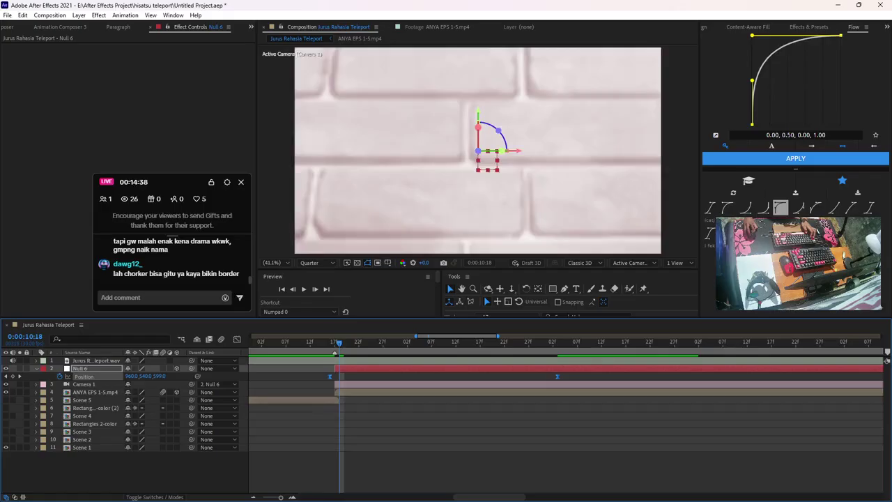
{"action": "key", "text": "space"}
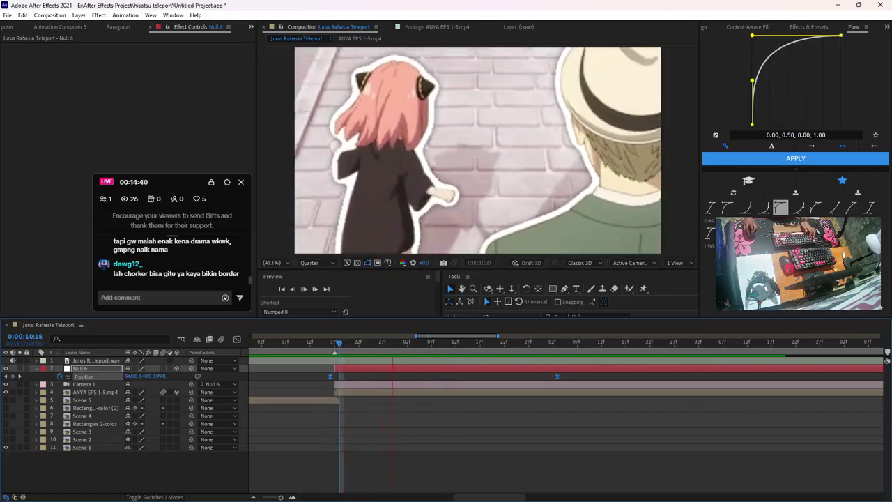
{"action": "key", "text": "space"}
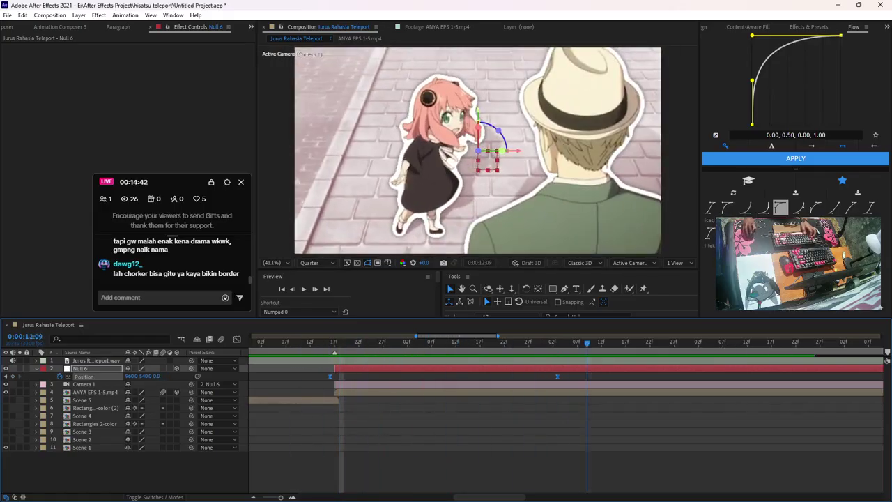
Duplicate Null 6, keyframe the copy's position and orientation at about 0:00:11:08, and parent the original null to it
{"action": "key", "text": "ctrl+d"}
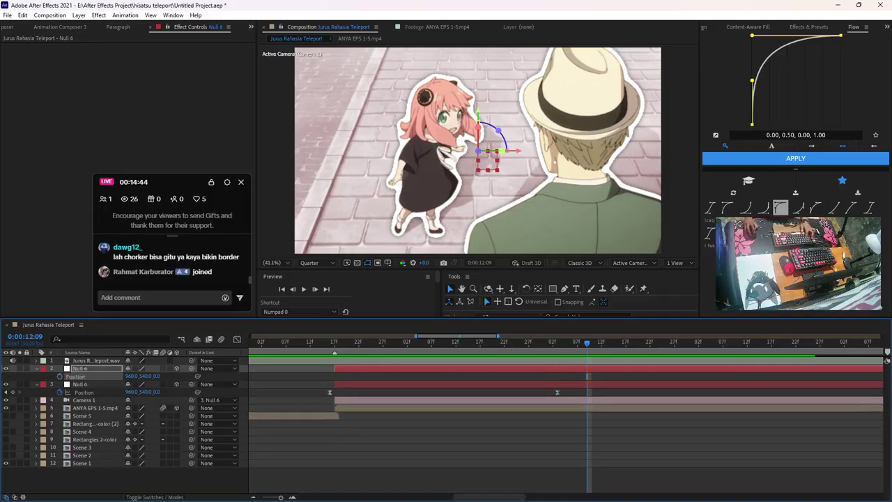
{"action": "key", "text": "alt+shift+r"}
{"action": "key", "text": "u"}
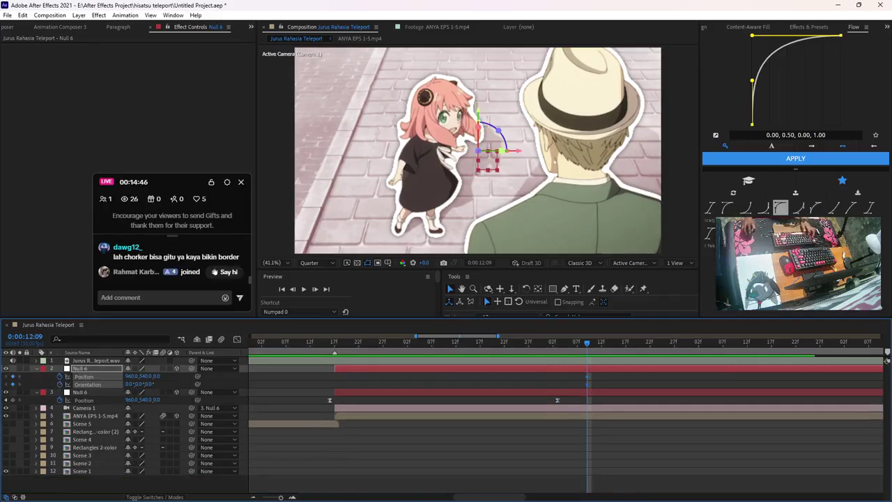
{"action": "key", "text": "ctrl+s"}
{"action": "left_click_drag", "start_coordinate": [583, 381], "coordinate": [437, 384]}
{"action": "key", "text": "ctrl+s"}
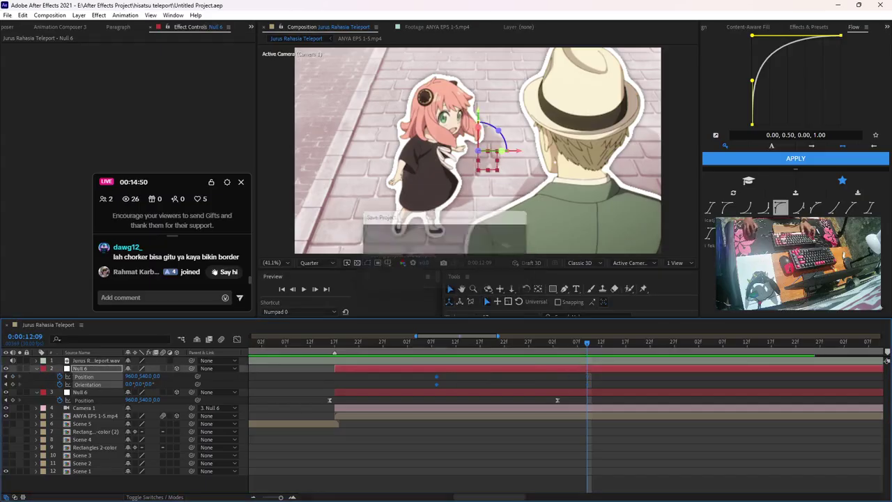
{"action": "left_click_drag", "start_coordinate": [192, 393], "coordinate": [182, 368]}
Push the upper Null 6 in toward the girl and tilt it, placing its end keyframes at about 0:00:14:04
{"action": "scroll", "coordinate": [566, 418], "scroll_direction": "right", "scroll_amount": 5}
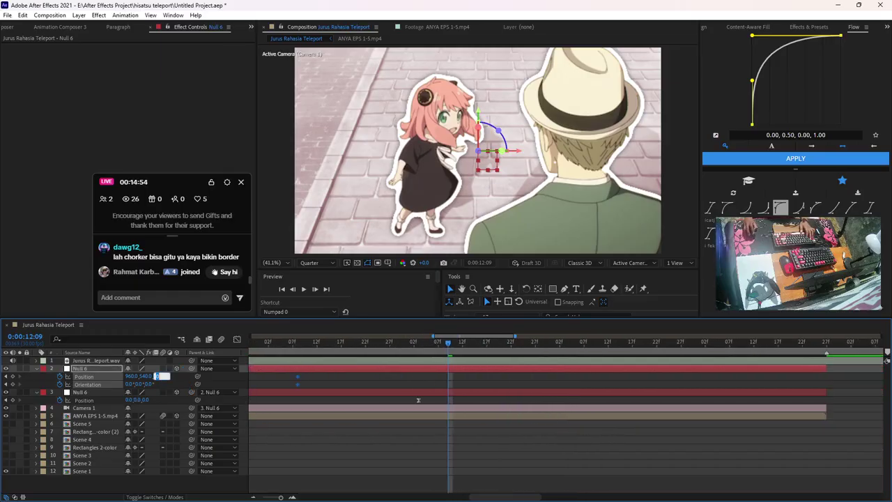
{"action": "left_click", "coordinate": [160, 485]}
{"action": "left_click", "coordinate": [81, 368]}
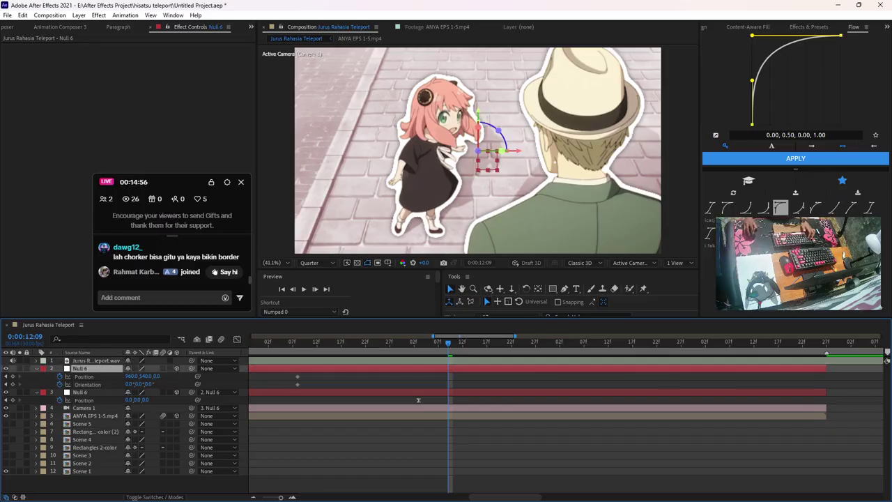
{"action": "left_click_drag", "start_coordinate": [477, 150], "coordinate": [478, 120]}
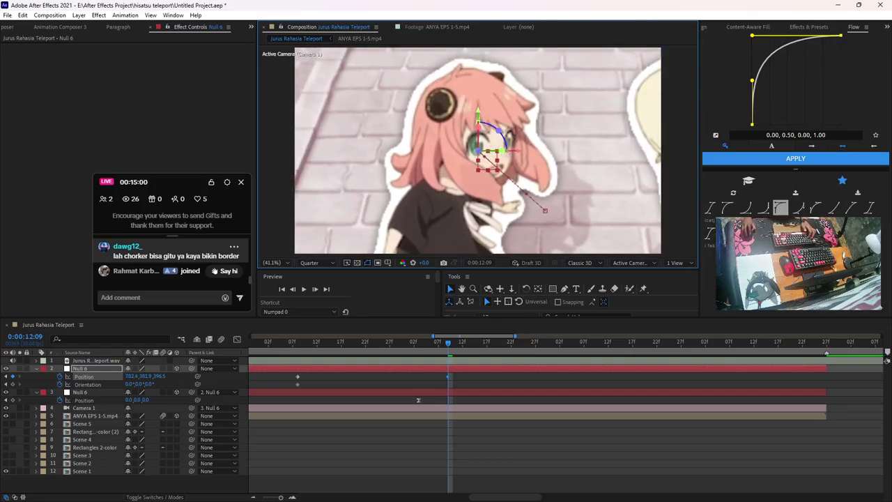
{"action": "key", "text": "space"}
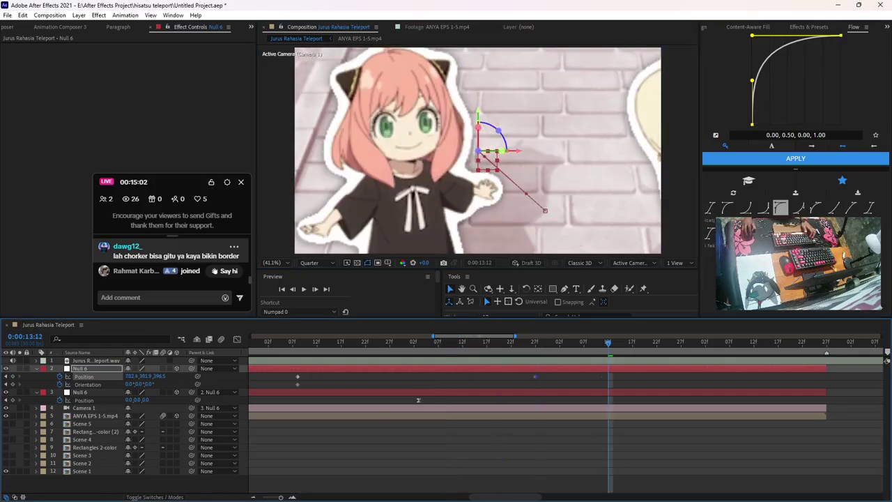
{"action": "left_click_drag", "start_coordinate": [498, 130], "coordinate": [459, 143]}
{"action": "left_click_drag", "start_coordinate": [287, 374], "coordinate": [714, 384]}
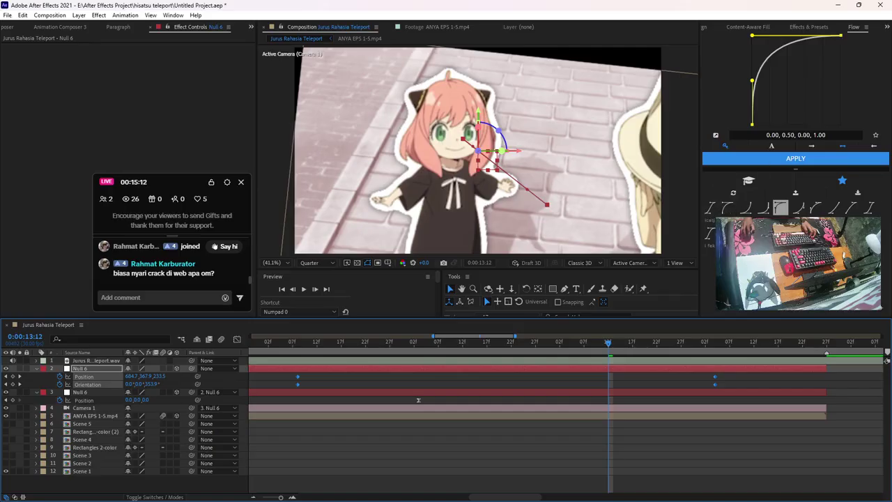
Ease the upper null's position and orientation keyframes with the 0.42, 0.00, 0.30, 1.00 curve and play the move
{"action": "left_click", "coordinate": [868, 207]}
{"action": "left_click", "coordinate": [710, 234]}
{"action": "left_click", "coordinate": [796, 158]}
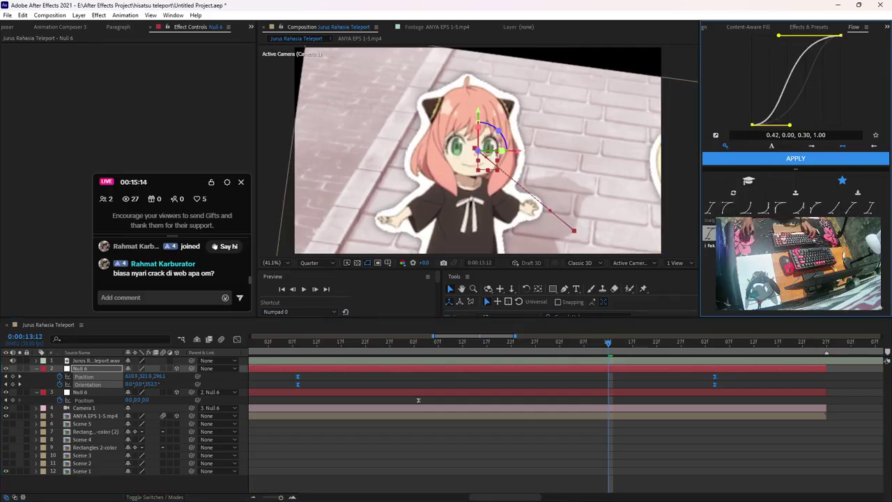
{"action": "scroll", "coordinate": [647, 380], "scroll_direction": "down", "scroll_amount": 2}
{"action": "left_click", "coordinate": [420, 342]}
{"action": "key", "text": "space"}
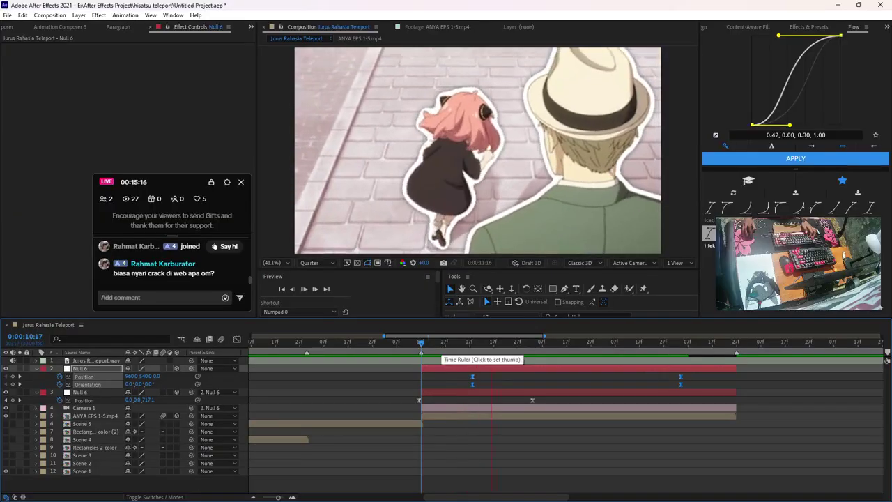
{"action": "key", "text": "space"}
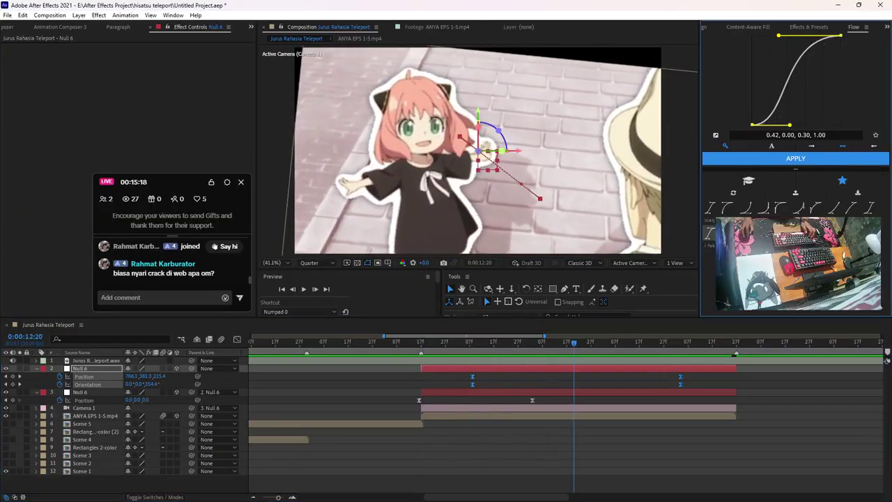
Change the upper null's keyframe easing to 0.42, 0.00, 0.00, 1.00 and play the camera move from before the cut
{"action": "left_click", "coordinate": [794, 158]}
{"action": "left_click", "coordinate": [372, 342]}
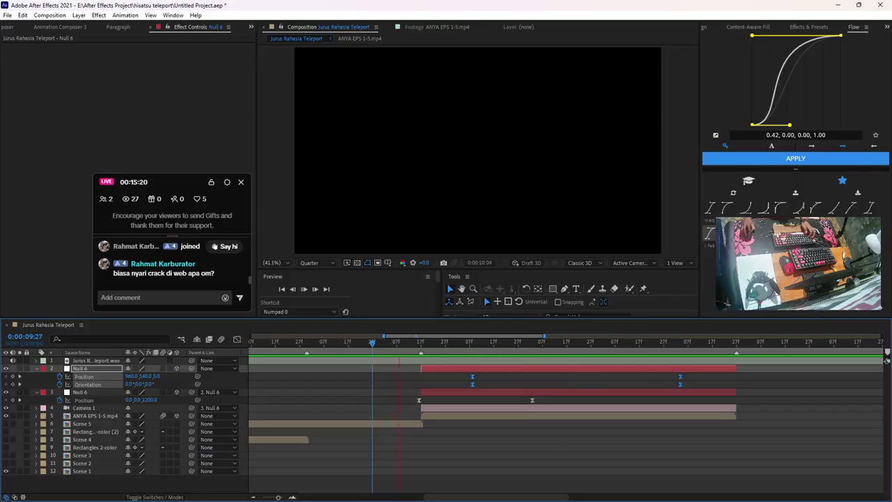
{"action": "key", "text": "space"}
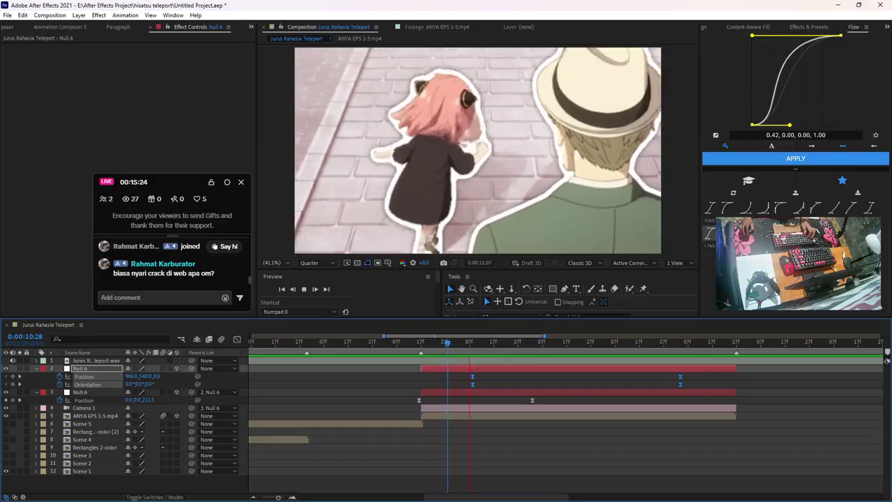
{"action": "key", "text": "space"}
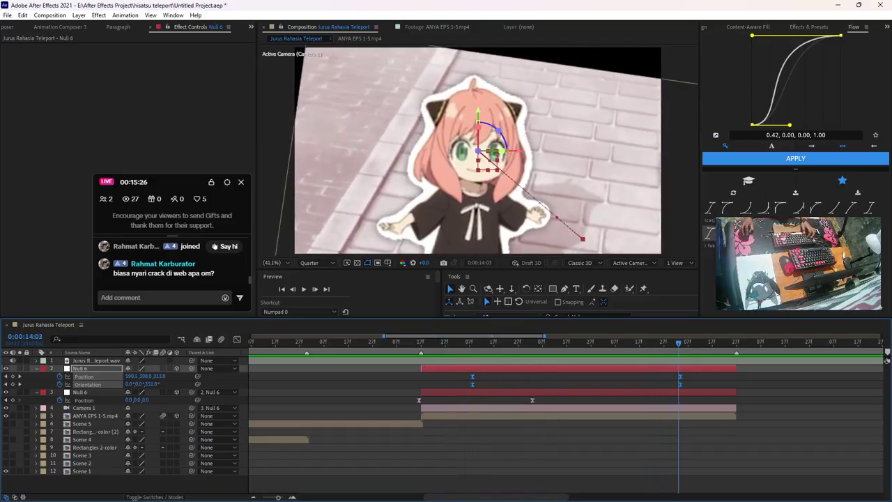
Save the project and open the ANYA EPS 1-5.mp4 composition with the playhead at 0:00:10:24
{"action": "left_click_drag", "start_coordinate": [678, 342], "coordinate": [503, 342]}
{"action": "key", "text": "F2"}
{"action": "key", "text": "ctrl+s"}
{"action": "double_click", "coordinate": [503, 416]}
{"action": "left_click", "coordinate": [491, 368]}
{"action": "left_click", "coordinate": [488, 418]}
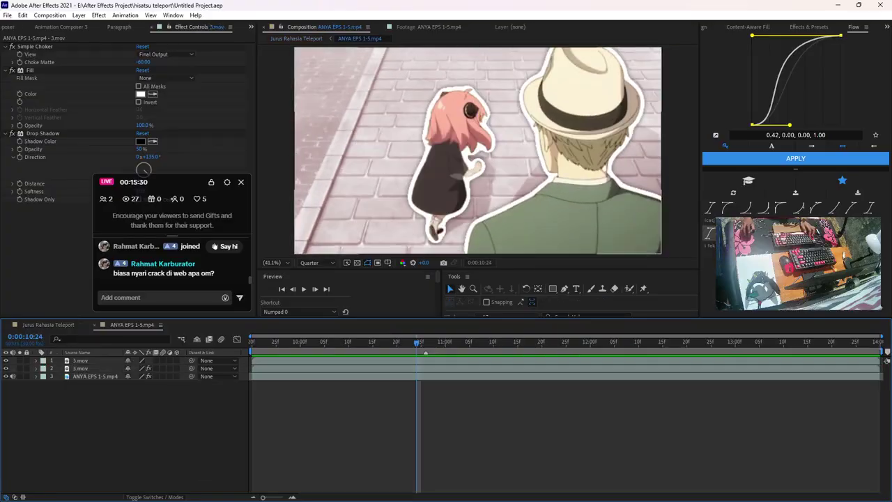
Apply the S_WipeCircle effect to the ANYA EPS 1-5.mp4 background layer
{"action": "key", "text": "ctrl+a"}
{"action": "key", "text": "ctrl+grave"}
{"action": "key", "text": "ctrl+grave"}
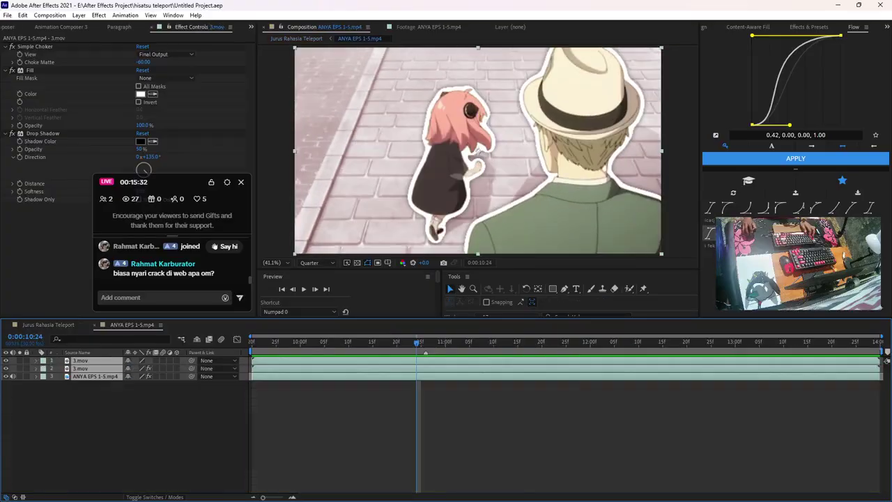
{"action": "left_click", "coordinate": [112, 427]}
{"action": "left_click", "coordinate": [96, 376]}
{"action": "key", "text": "ctrl+space"}
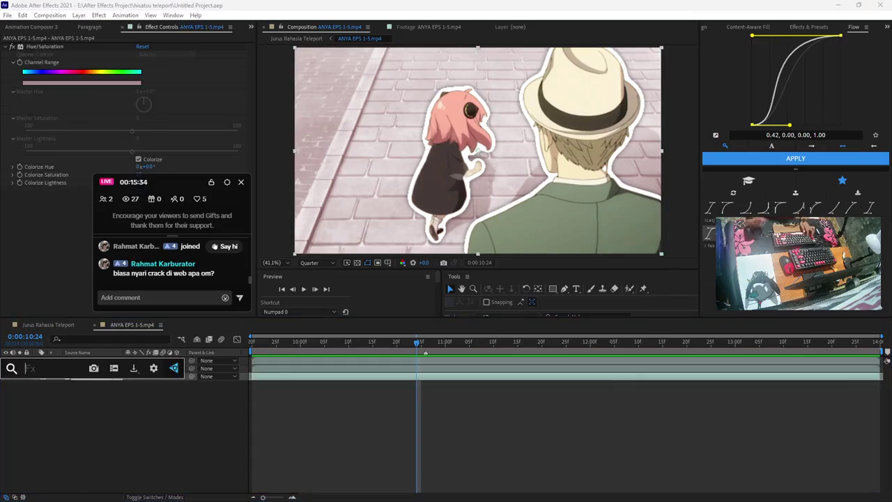
{"action": "type", "text": "wipecir"}
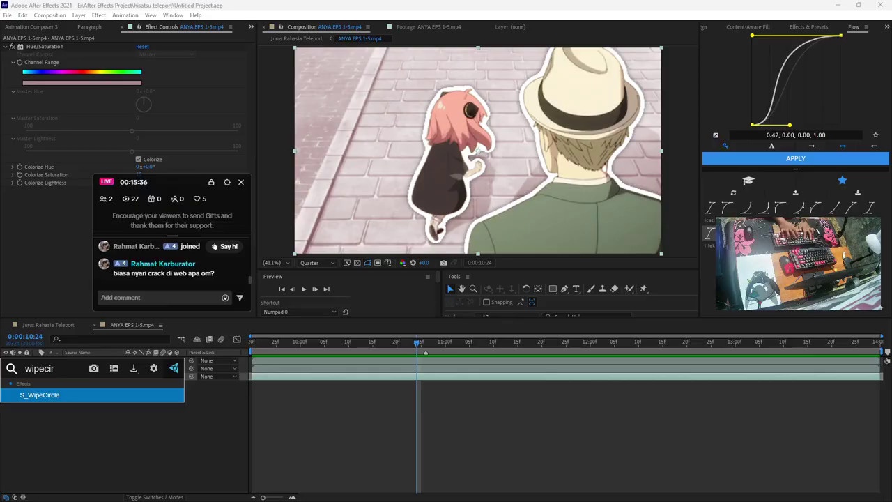
{"action": "key", "text": "Return"}
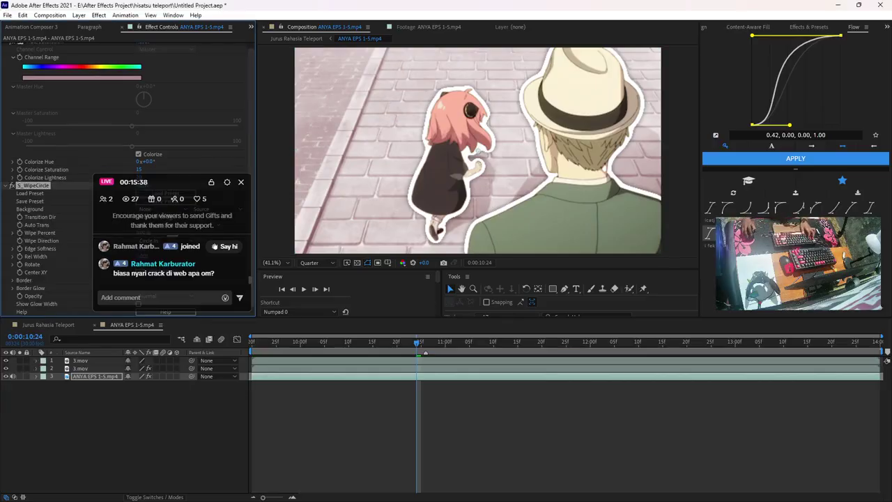
Keyframe Wipe Percent from 0% at 0:00:10:24 to 100% at 0:00:11:19, with the wipe's Center XY at 960, 1077
{"action": "left_click_drag", "start_coordinate": [173, 182], "coordinate": [127, 355]}
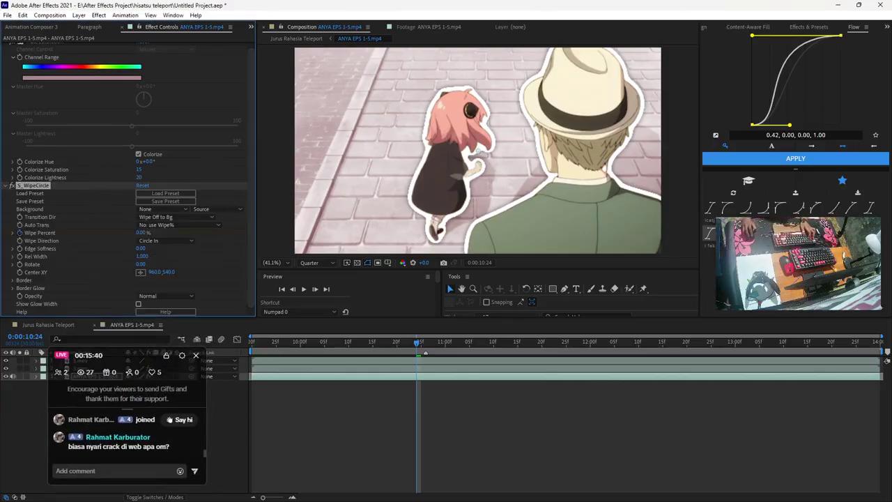
{"action": "left_click_drag", "start_coordinate": [523, 342], "coordinate": [537, 342]}
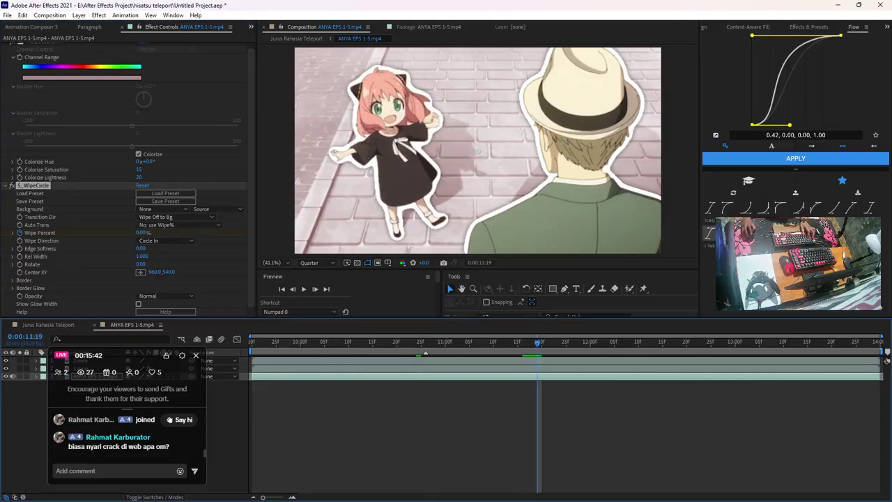
{"action": "left_click_drag", "start_coordinate": [142, 233], "coordinate": [212, 227]}
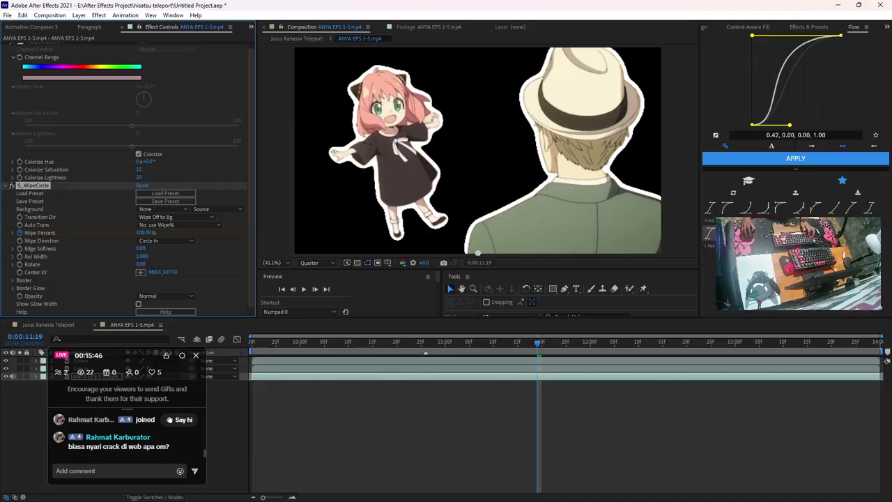
Play the circle wipe in the ANYA EPS 1-5.mp4 composition, and play the whole shot in Jurus Rahasia Teleport
{"action": "key", "text": "space"}
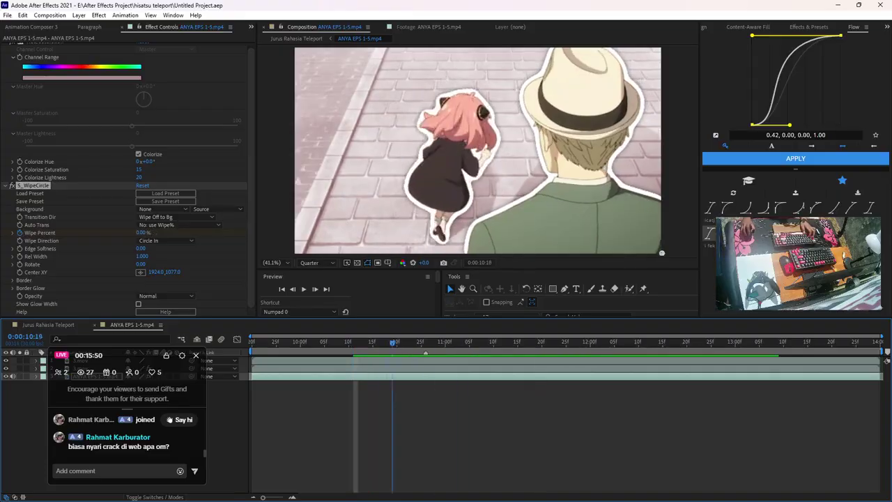
{"action": "left_click_drag", "start_coordinate": [116, 354], "coordinate": [203, 206]}
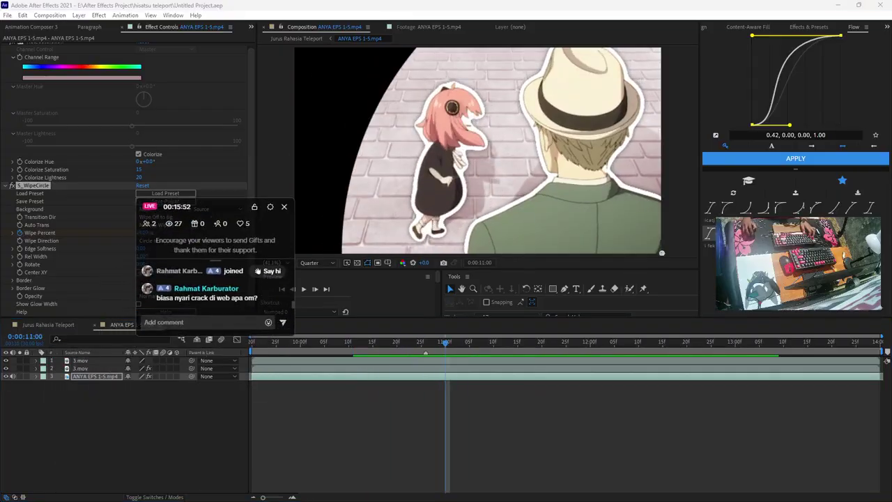
{"action": "left_click", "coordinate": [48, 325]}
{"action": "scroll", "coordinate": [592, 390], "scroll_direction": "left", "scroll_amount": 8}
{"action": "left_click_drag", "start_coordinate": [598, 342], "coordinate": [555, 342]}
{"action": "key", "text": "space"}
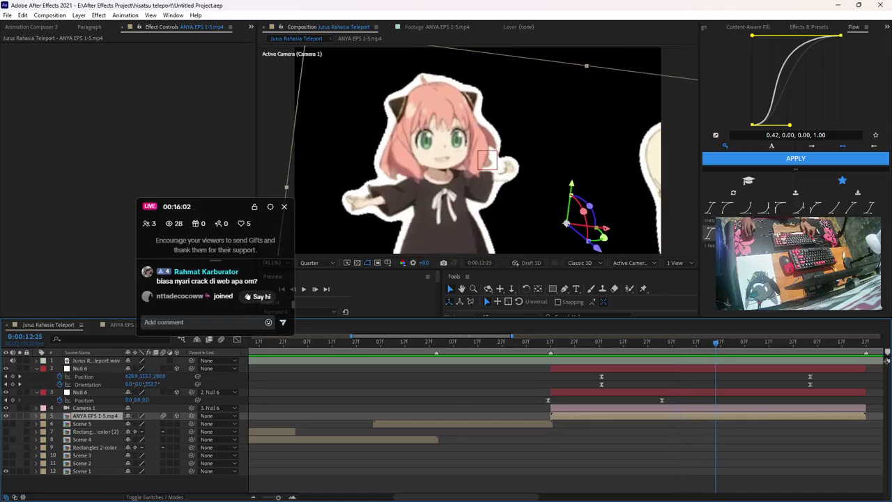
Copy the hey boys!!! text layer from Scene 5 and paste it into Jurus Rahasia Teleport at the start of the ANYA EPS 1-5.mp4 layer
{"action": "double_click", "coordinate": [82, 424]}
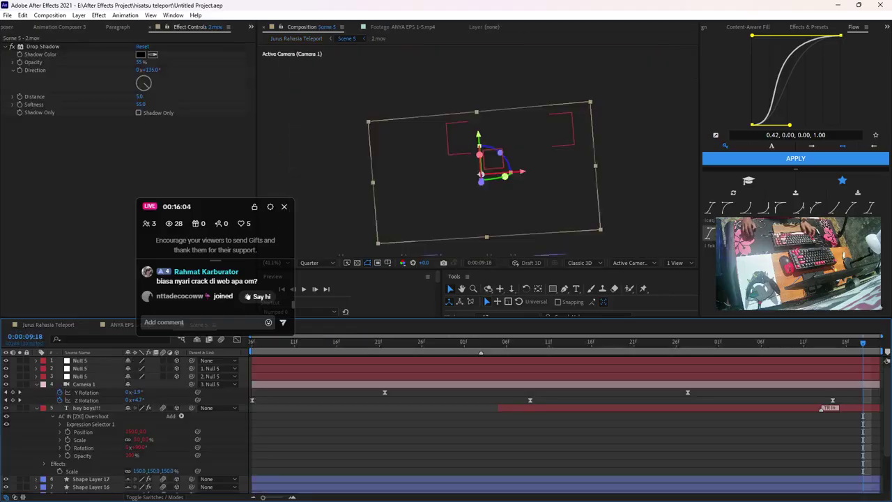
{"action": "left_click", "coordinate": [87, 399]}
{"action": "left_click", "coordinate": [87, 408]}
{"action": "key", "text": "Delete"}
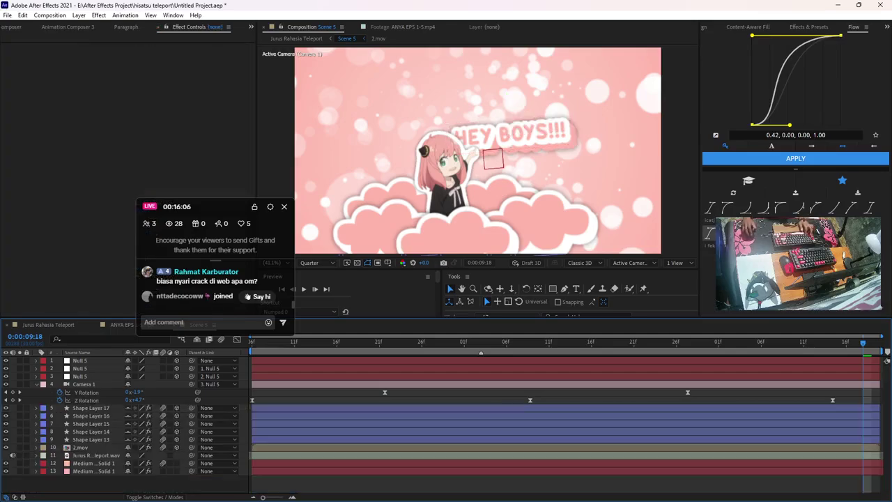
{"action": "key", "text": "ctrl+z"}
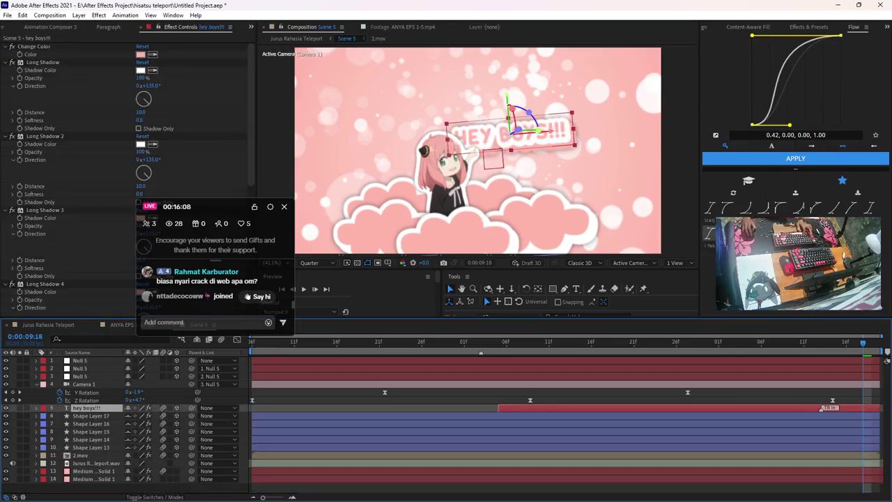
{"action": "left_click", "coordinate": [121, 324]}
{"action": "left_click", "coordinate": [48, 325]}
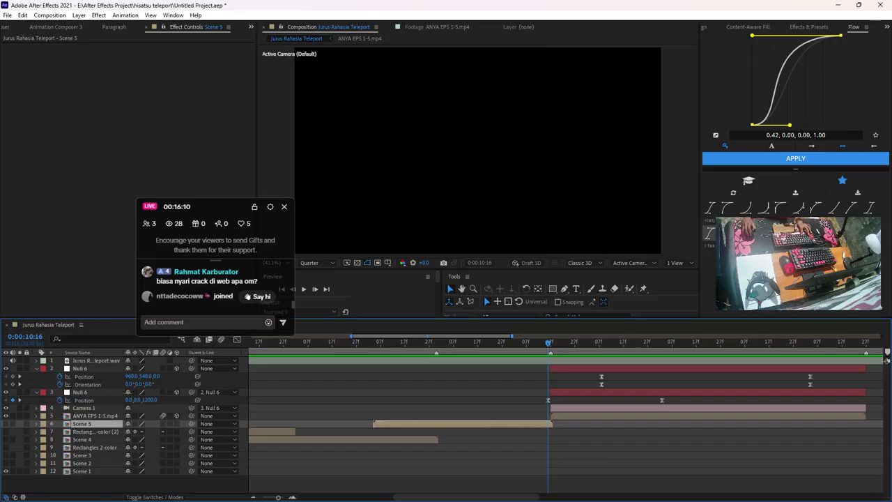
{"action": "key", "text": "ctrl+v"}
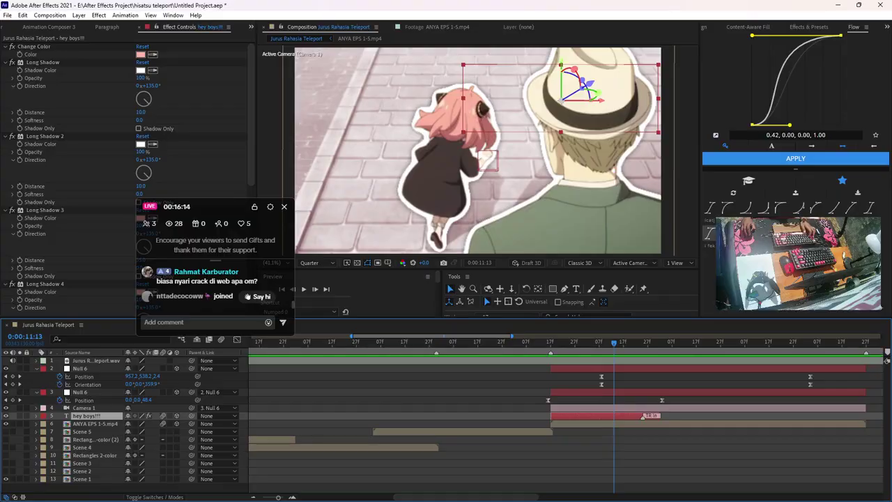
Reset the hey boys!!! layer's transform and set its Z position to -150
{"action": "left_click", "coordinate": [37, 416]}
{"action": "left_click", "coordinate": [132, 439]}
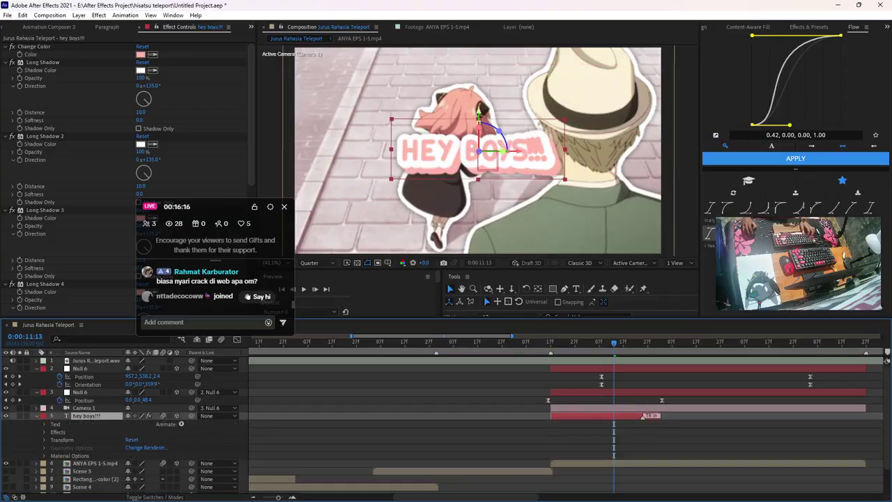
{"action": "key", "text": "p"}
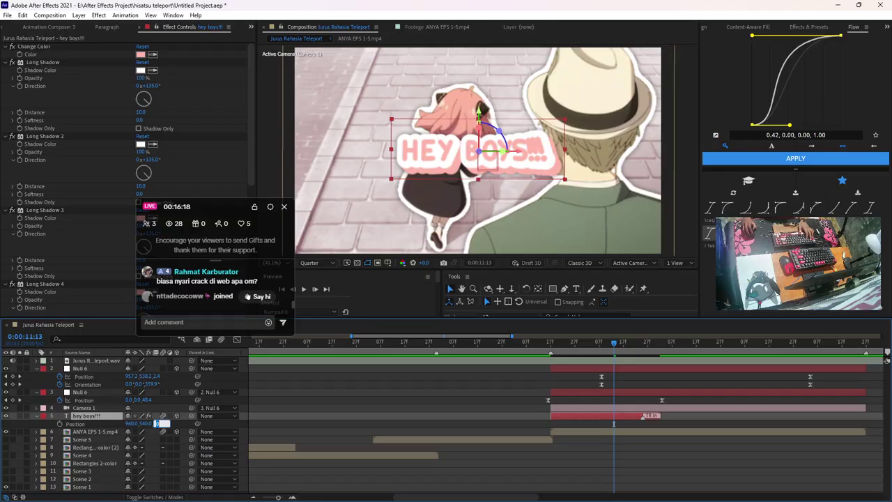
{"action": "type", "text": "-150"}
{"action": "key", "text": "Return"}
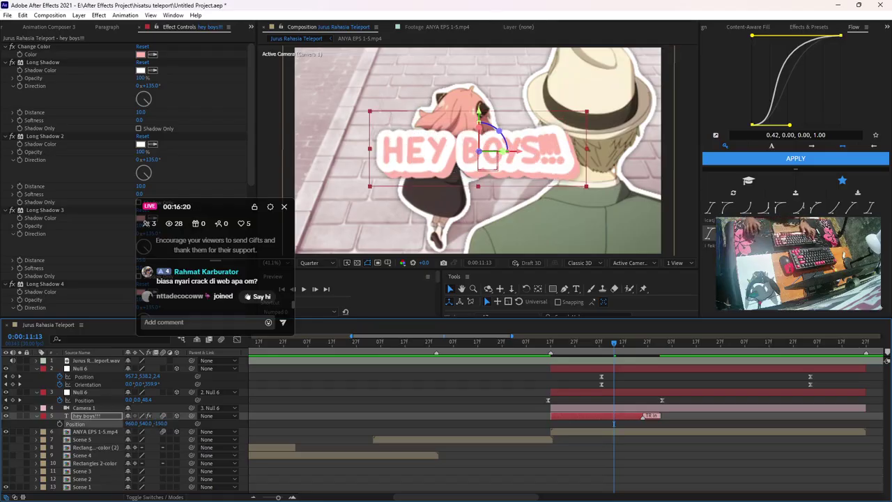
Replace the hey boys!!! text with "good..."
{"action": "double_click", "coordinate": [86, 415]}
{"action": "type", "text": "goof"}
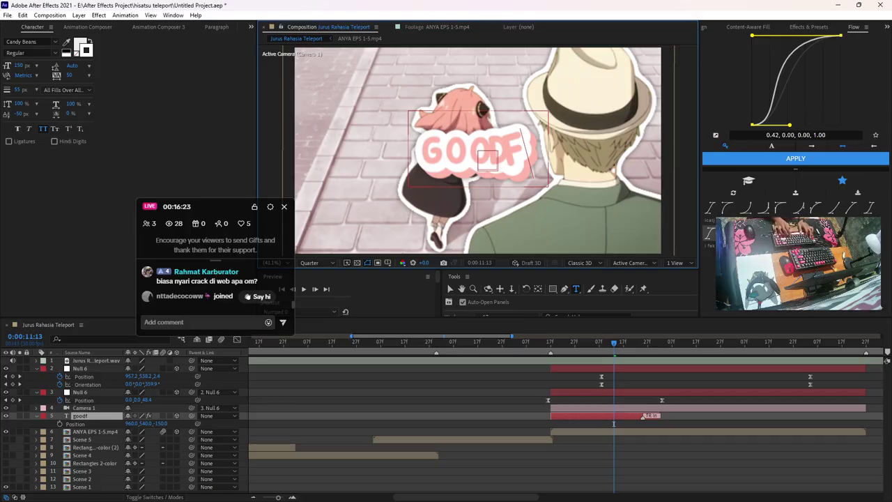
{"action": "key", "text": "BackSpace"}
{"action": "type", "text": "d..."}
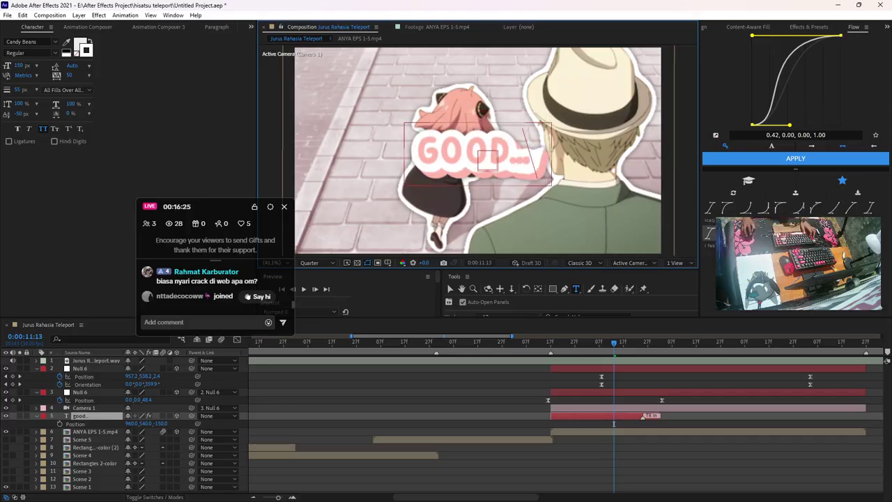
{"action": "left_click", "coordinate": [450, 287]}
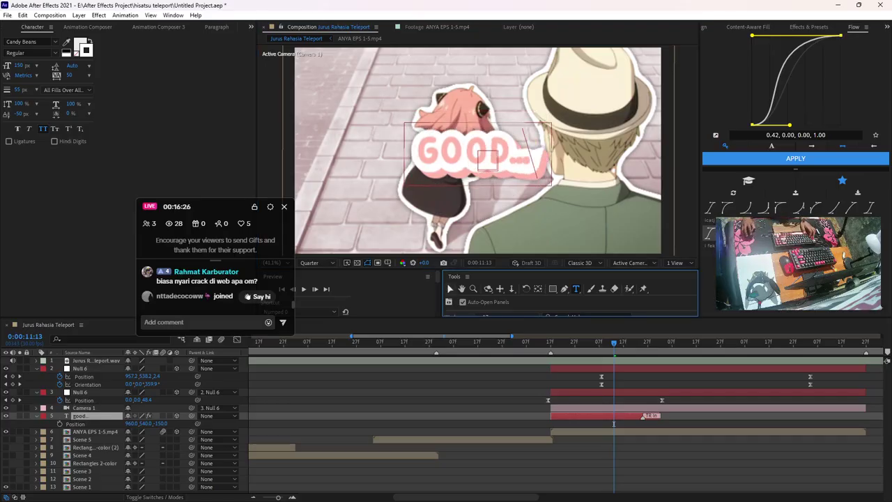
Extend the good... layer to the end of the ANYA EPS 1-5.mp4 clip and set its Z position to -350
{"action": "left_click_drag", "start_coordinate": [613, 342], "coordinate": [521, 342]}
{"action": "key", "text": "space"}
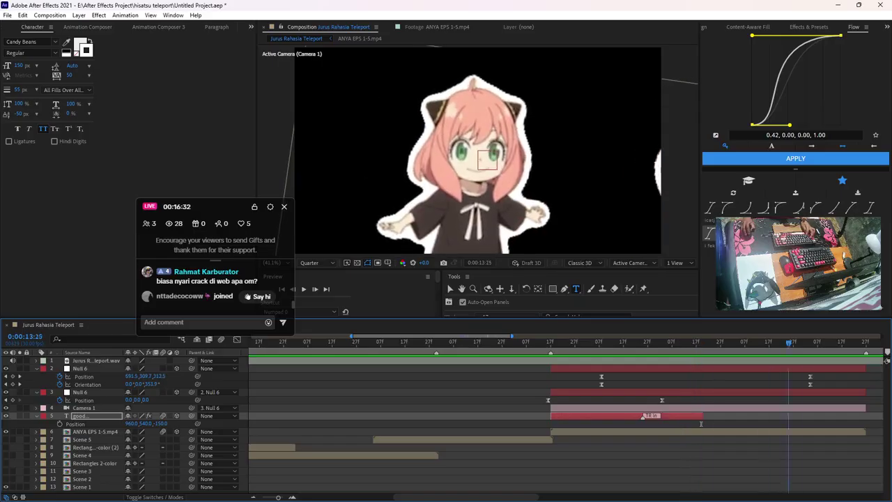
{"action": "key", "text": "space"}
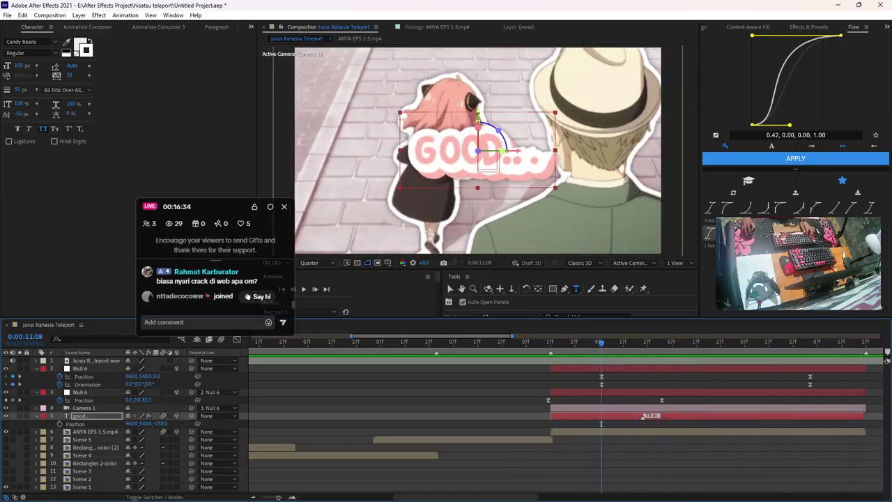
{"action": "key", "text": "p"}
{"action": "key", "text": "p"}
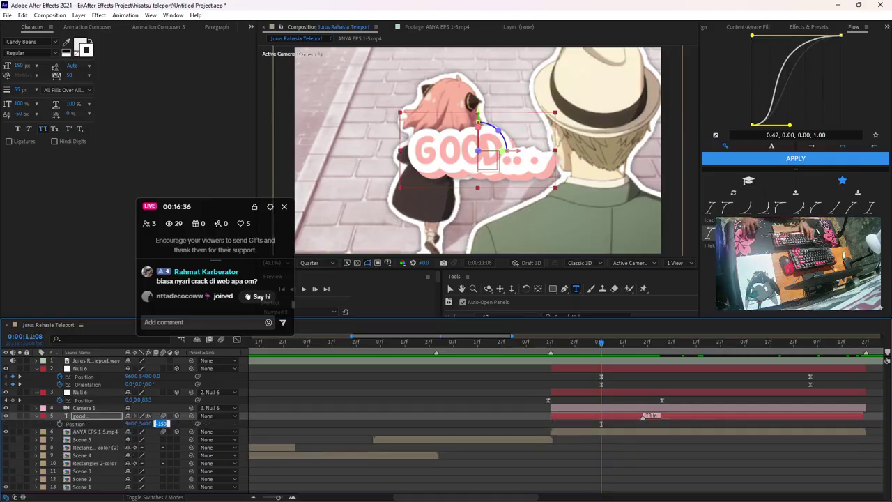
{"action": "key", "text": "Return"}
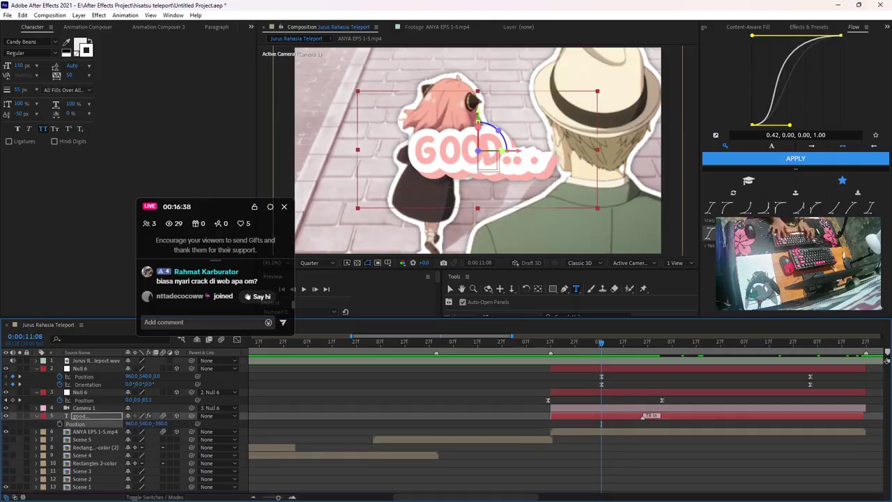
{"action": "left_click_drag", "start_coordinate": [600, 341], "coordinate": [549, 342]}
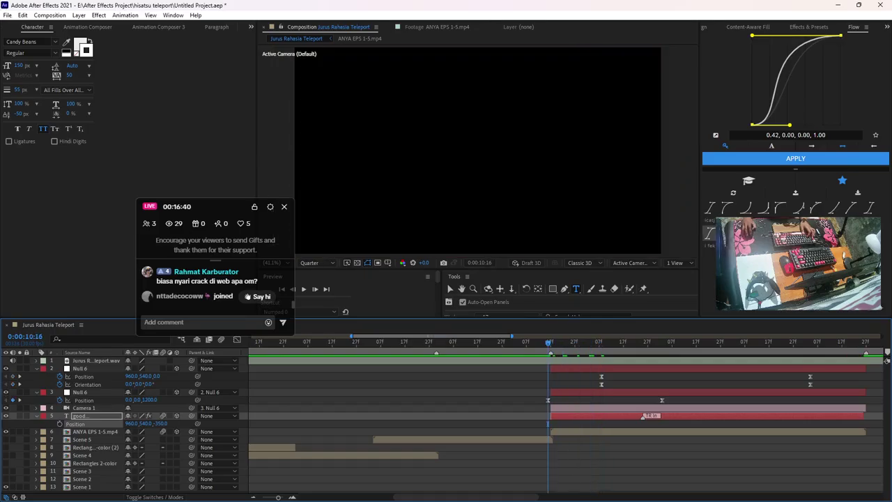
{"action": "key", "text": "space"}
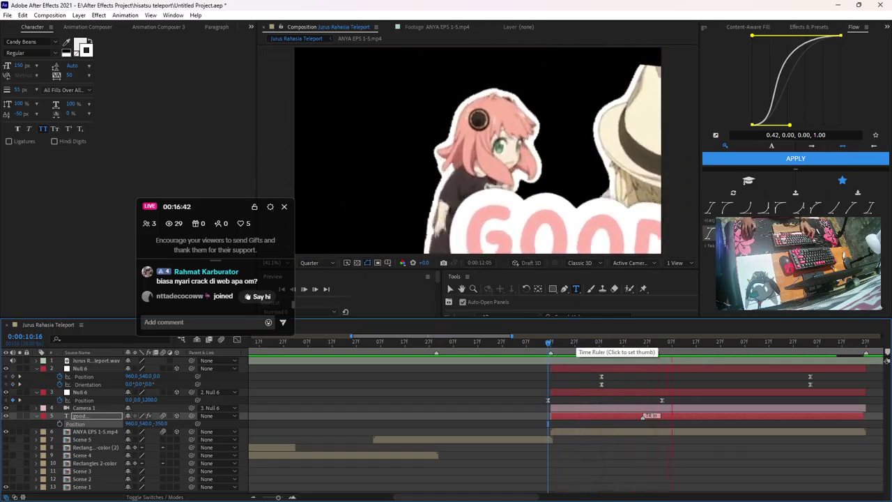
{"action": "key", "text": "space"}
Lower the good... text to about Y 698 at 0:00:11:13, scale it to 77%, and play the shot
{"action": "left_click_drag", "start_coordinate": [623, 342], "coordinate": [614, 343]}
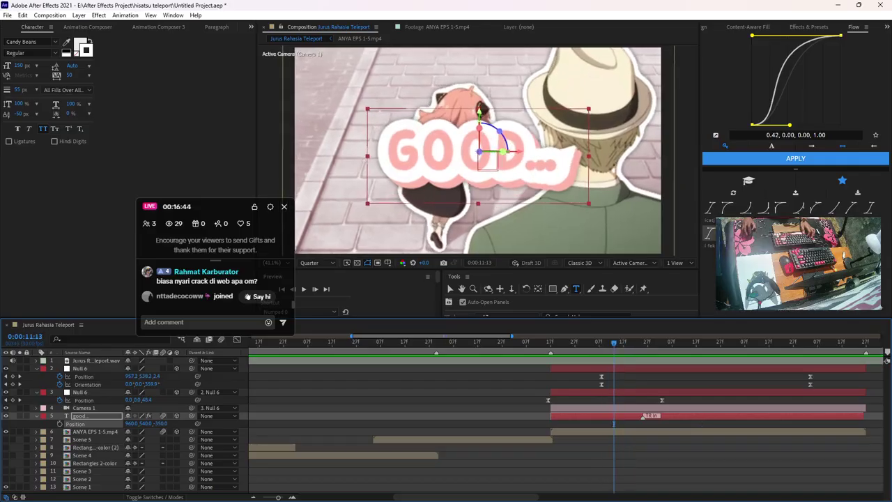
{"action": "key", "text": "v"}
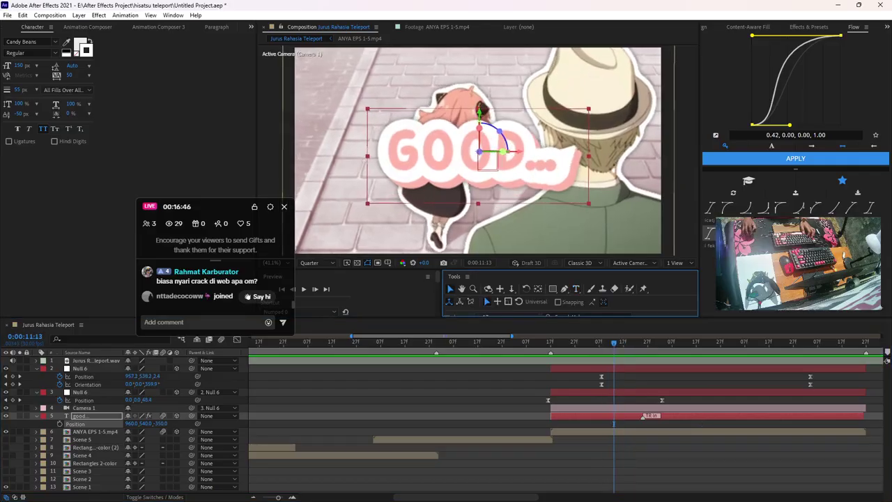
{"action": "key", "text": "s"}
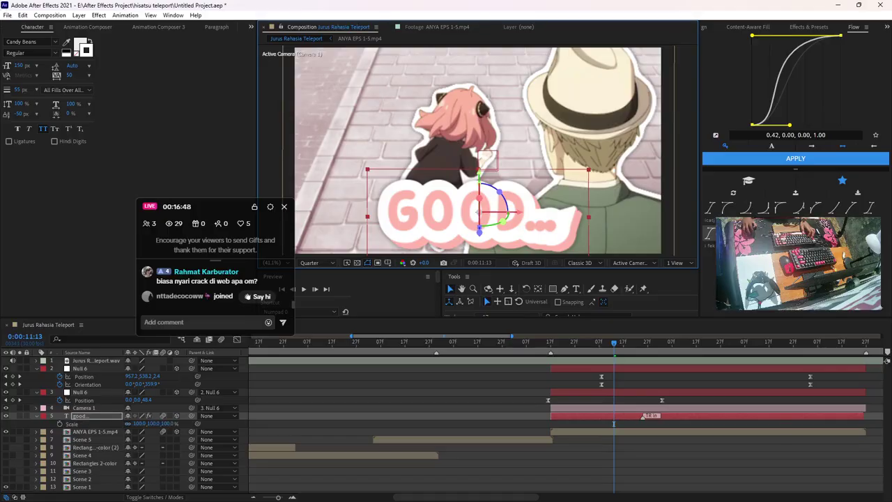
{"action": "left_click", "coordinate": [168, 423]}
{"action": "key", "text": "Return"}
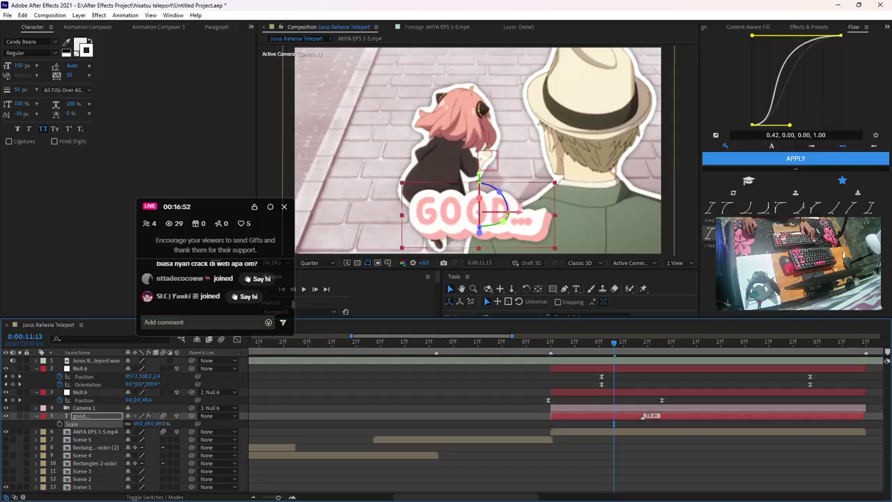
{"action": "key", "text": "space"}
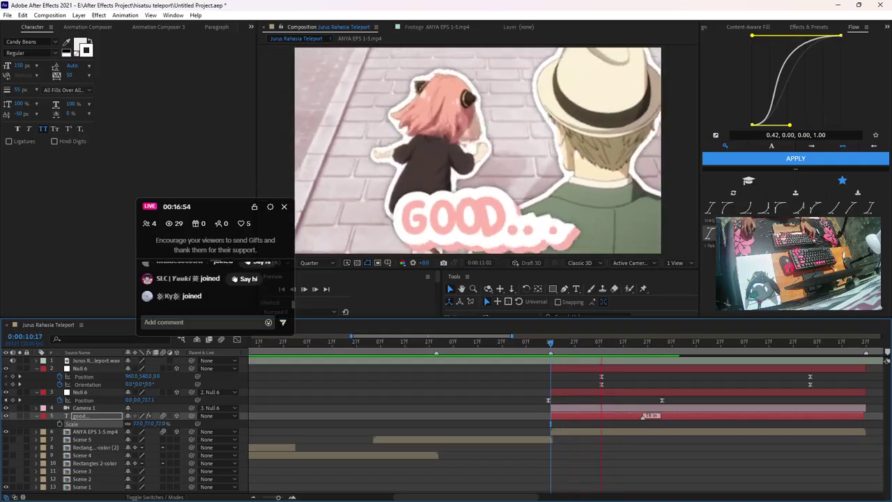
{"action": "key", "text": "space"}
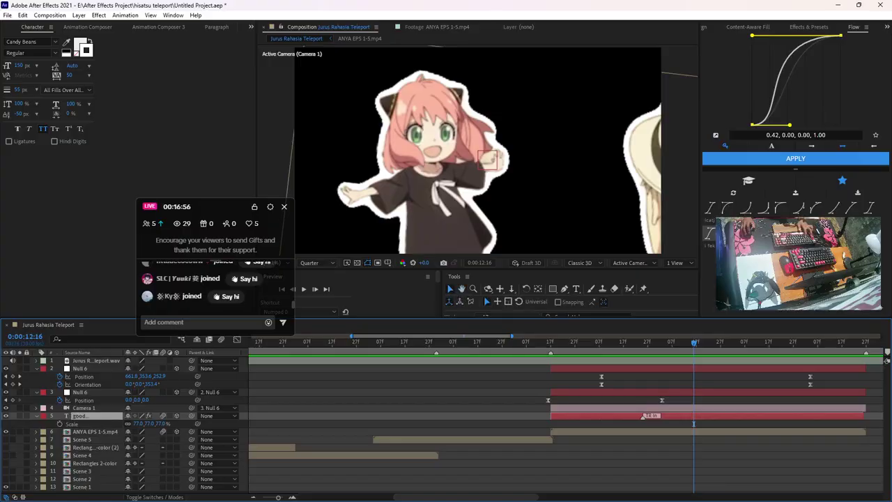
Duplicate the good... text layer and change the copy's text to "morning"
{"action": "key", "text": "ctrl+d"}
{"action": "key", "text": "ctrl+t"}
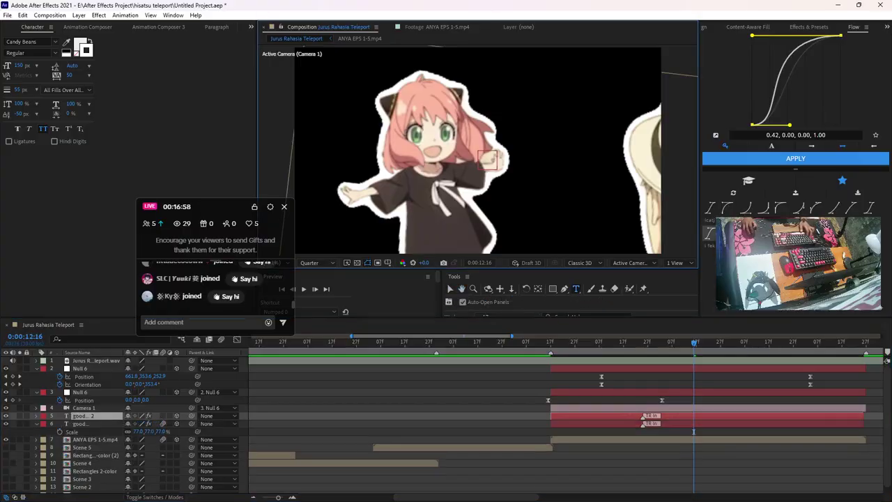
{"action": "type", "text": "morning"}
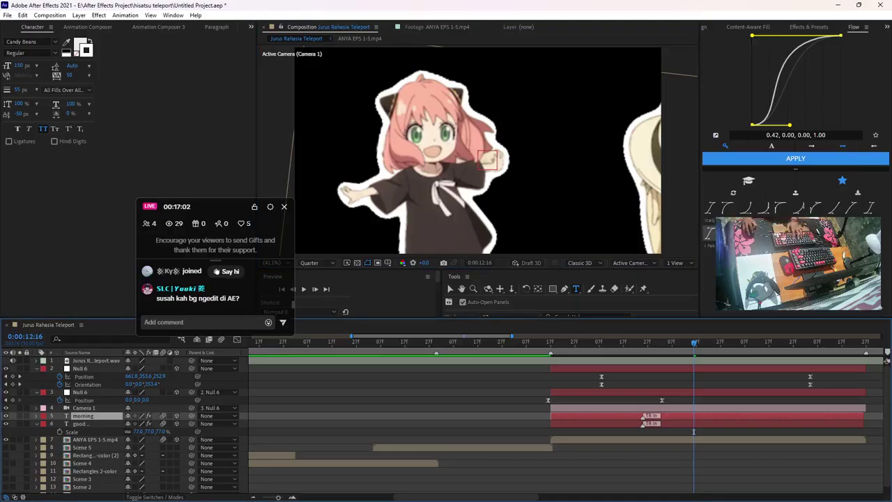
Set the morning layer's Z position to 100, move it to about X 436, Y 121, and go to the 0:00:14:04 keyframe
{"action": "type", "text": "p"}
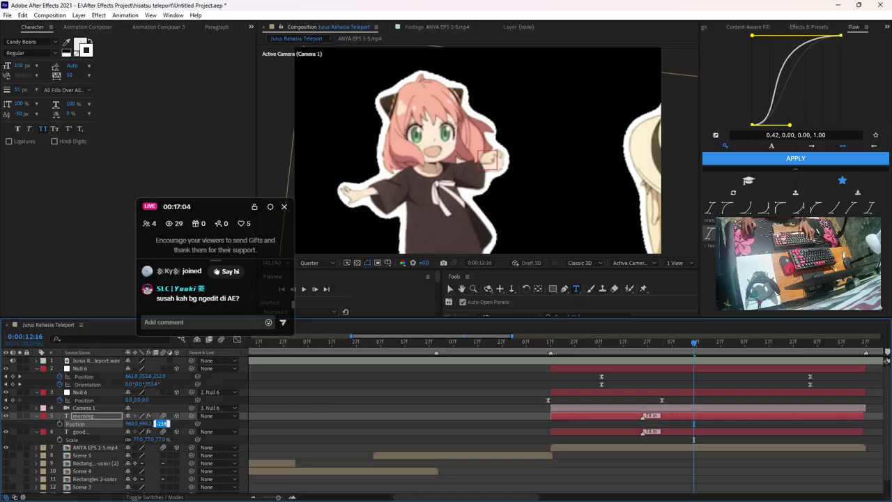
{"action": "type", "text": "100"}
{"action": "key", "text": "Return"}
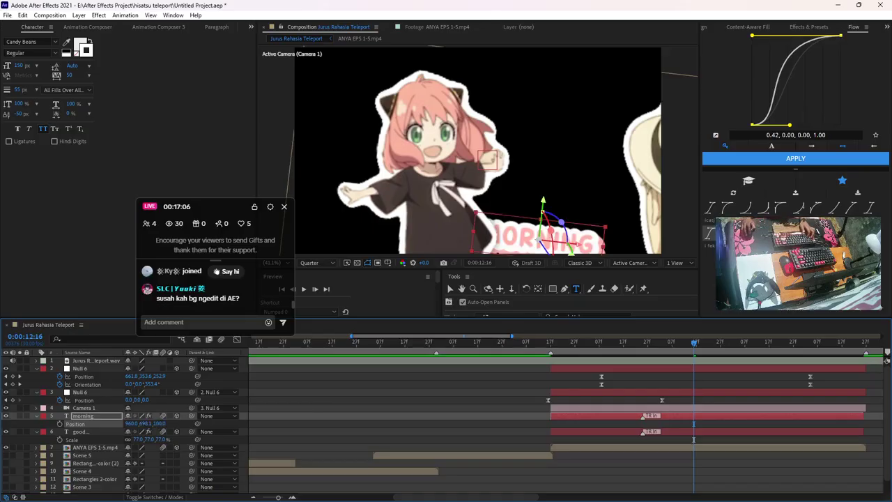
{"action": "key", "text": "v"}
{"action": "left_click_drag", "start_coordinate": [539, 240], "coordinate": [431, 90]}
{"action": "key", "text": "k"}
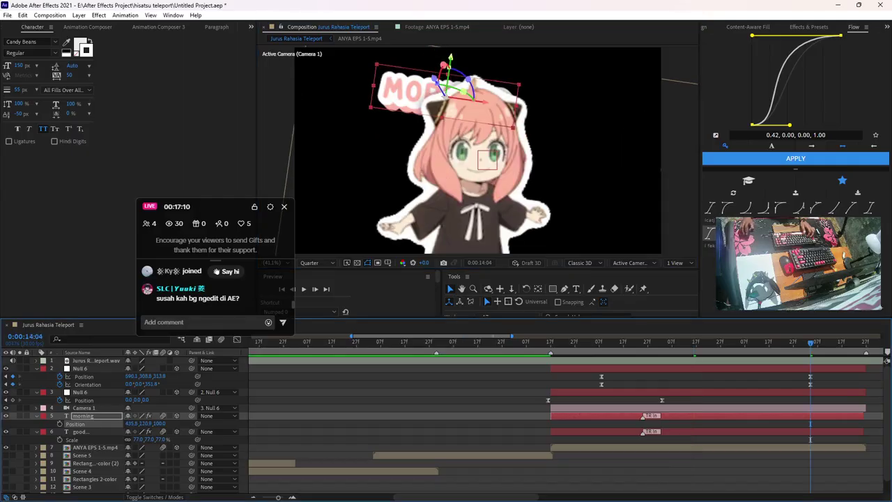
Raise the upper null's 0:00:14:04 position to leave space above Anya, and centre the morning text over her head at about X 512, Y -13
{"action": "left_click", "coordinate": [96, 361]}
{"action": "left_click", "coordinate": [81, 369]}
{"action": "left_click_drag", "start_coordinate": [488, 160], "coordinate": [490, 105]}
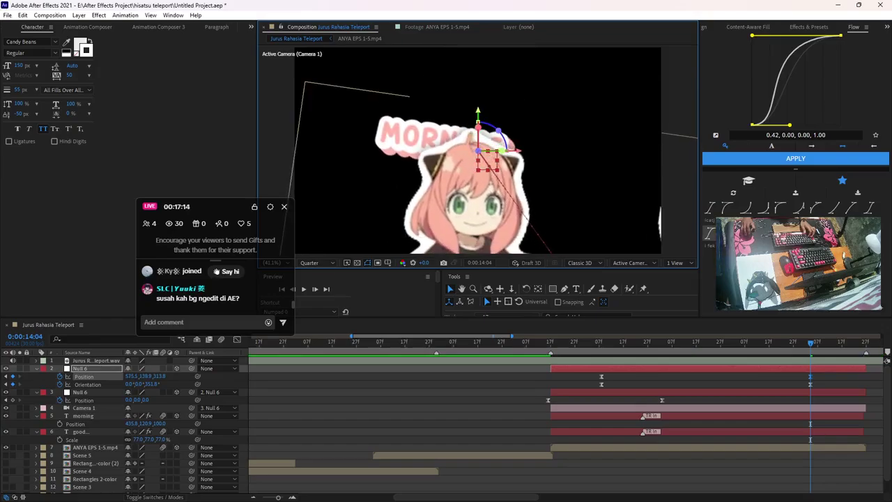
{"action": "left_click", "coordinate": [83, 416]}
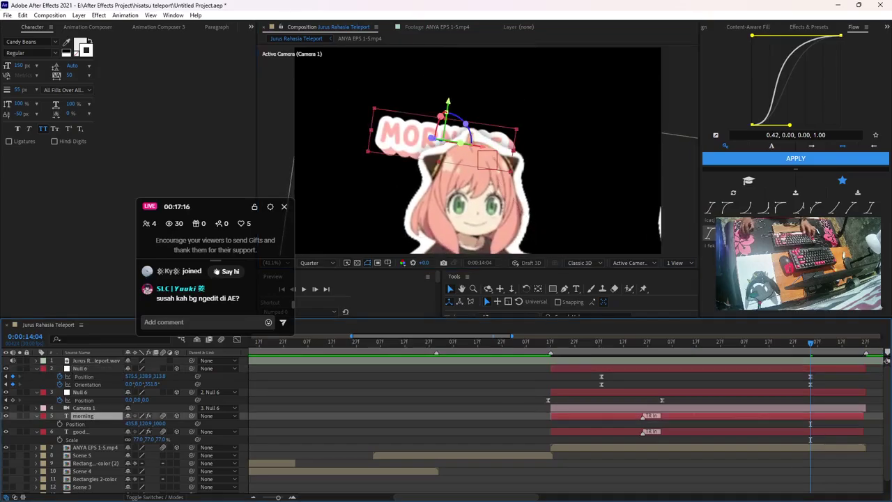
{"action": "left_click_drag", "start_coordinate": [418, 136], "coordinate": [443, 104]}
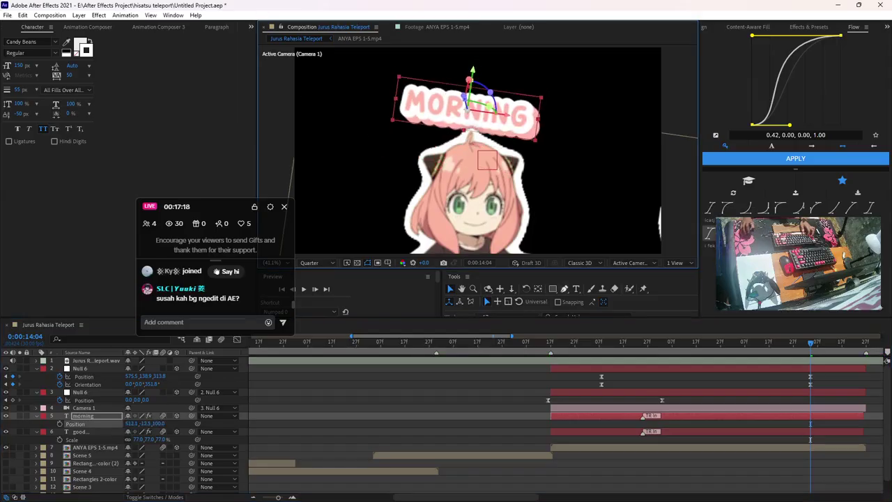
Draw an arched open mask path across the morning text layer with the Pen tool
{"action": "key", "text": "g"}
{"action": "left_click", "coordinate": [392, 119]}
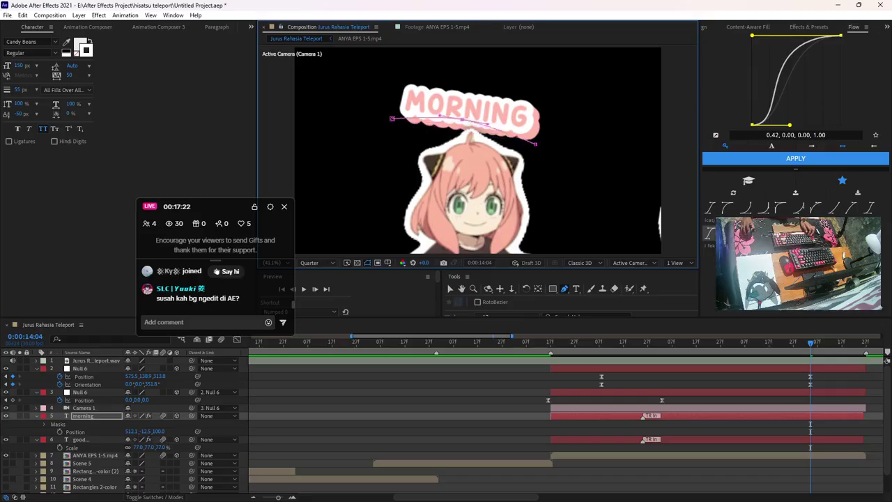
{"action": "left_click_drag", "start_coordinate": [462, 120], "coordinate": [465, 109]}
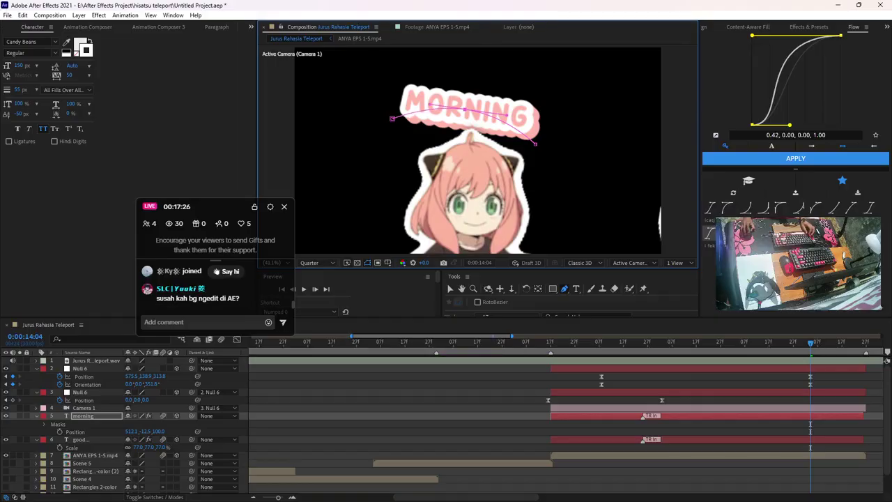
{"action": "key", "text": "v"}
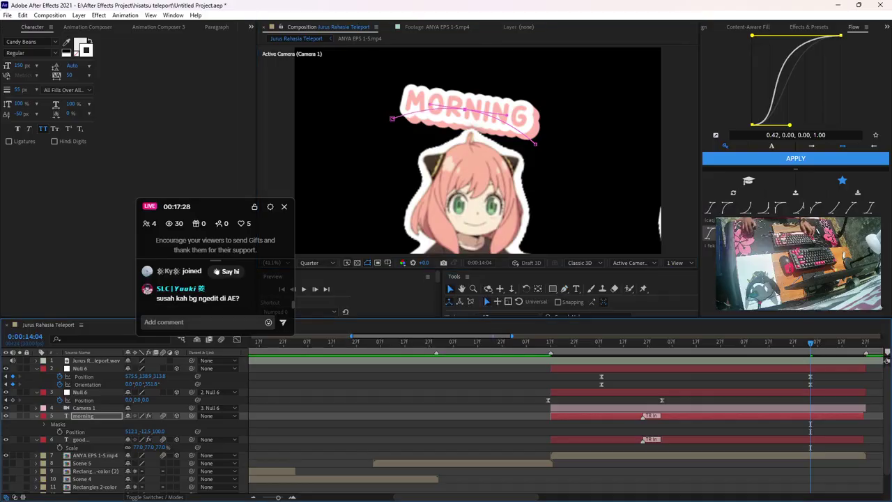
Set the morning text's path option to Mask 1 so the lettering follows the arch, and collapse the layer
{"action": "left_click", "coordinate": [37, 416]}
{"action": "left_click", "coordinate": [37, 416]}
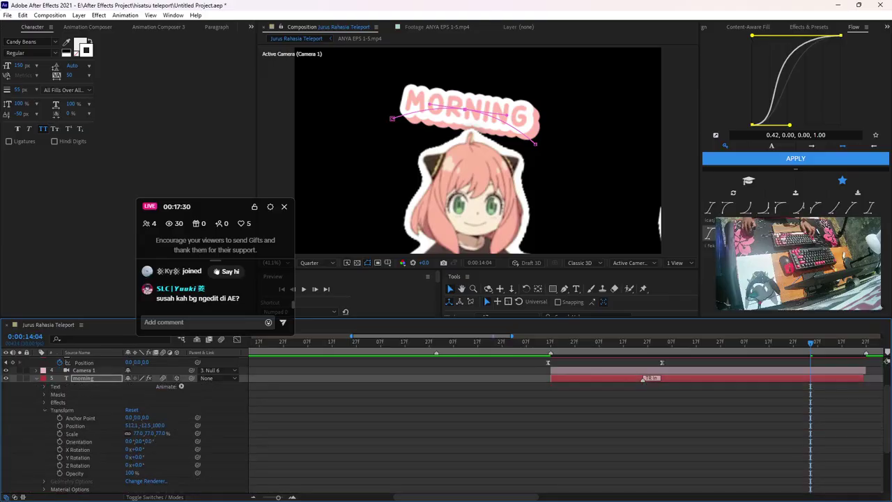
{"action": "left_click", "coordinate": [45, 386]}
{"action": "left_click", "coordinate": [52, 402]}
{"action": "left_click", "coordinate": [155, 409]}
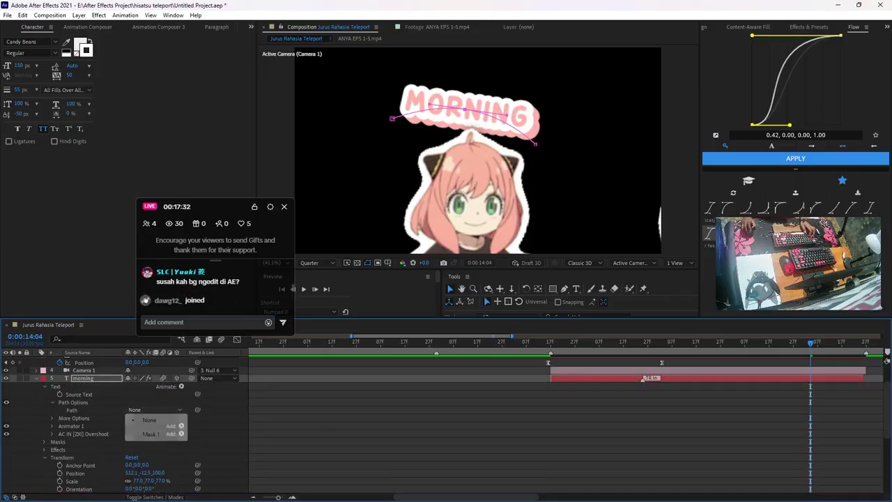
{"action": "left_click", "coordinate": [150, 434]}
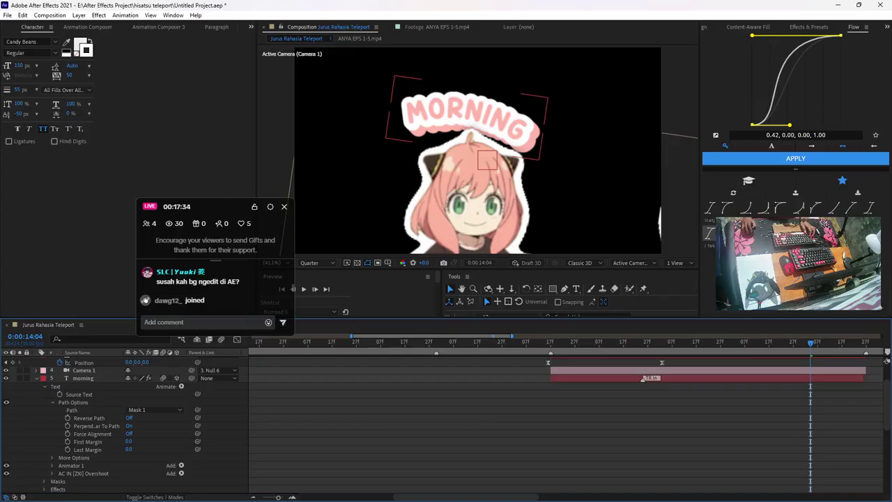
{"action": "left_click", "coordinate": [41, 378]}
{"action": "left_click", "coordinate": [28, 392]}
{"action": "left_click", "coordinate": [37, 378]}
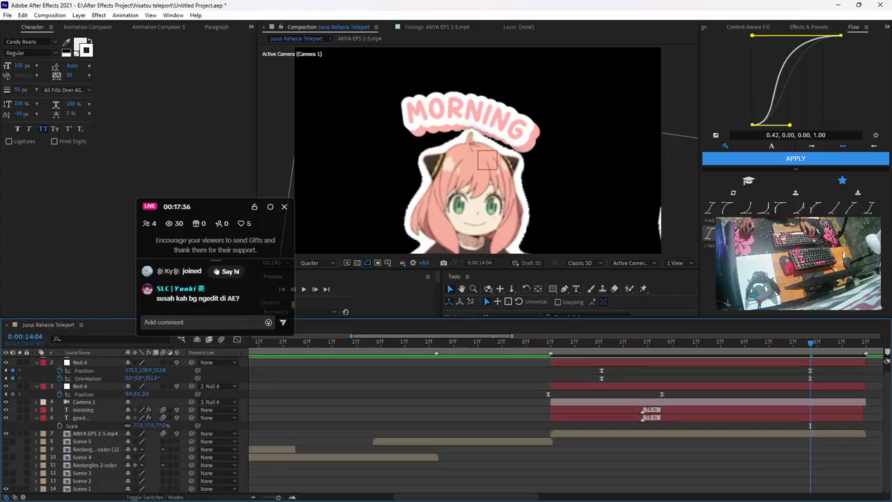
Rotate the arched morning text counterclockwise so it sits level over Anya's head, and save the project
{"action": "left_click", "coordinate": [83, 410]}
{"action": "left_click_drag", "start_coordinate": [490, 92], "coordinate": [482, 113]}
{"action": "key", "text": "ctrl+s"}
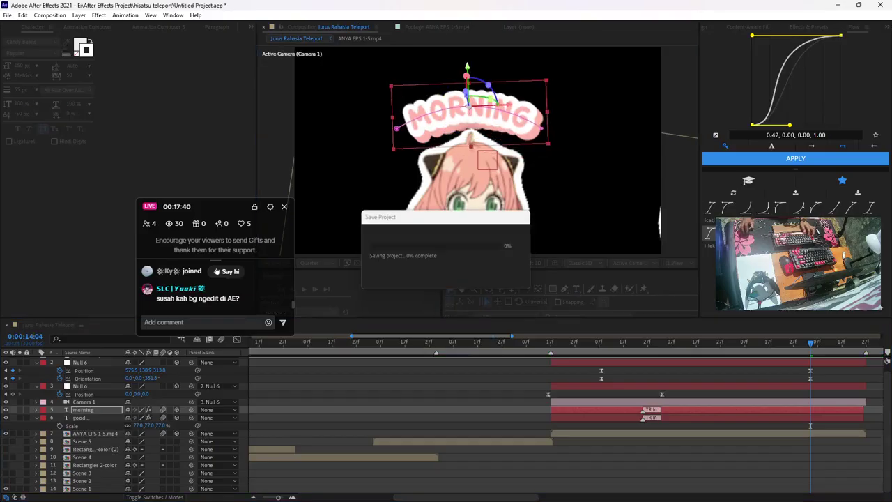
Start the morning layer just before 0:00:11:23 and play the shot to check its entrance timing
{"action": "mouse_move", "coordinate": [629, 342]}
{"action": "left_mouse_down"}
{"action": "mouse_move", "coordinate": [602, 343]}
{"action": "mouse_move", "coordinate": [637, 343]}
{"action": "left_mouse_up"}
{"action": "key", "text": "bracketleft"}
{"action": "key", "text": "space"}
{"action": "key", "text": "bracketleft"}
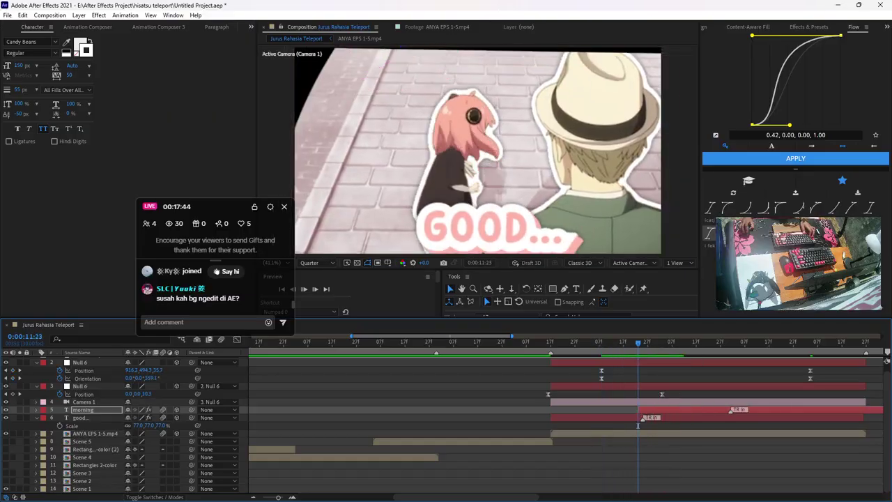
{"action": "key", "text": "space"}
{"action": "key", "text": "space"}
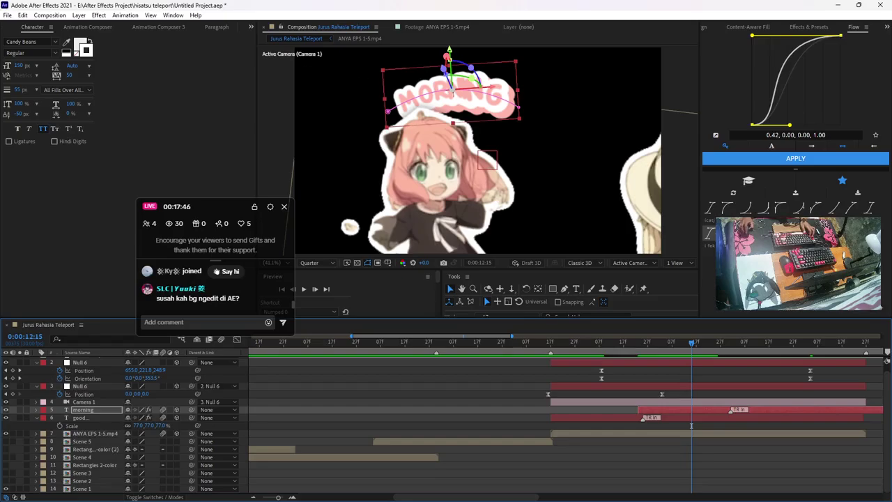
{"action": "left_click", "coordinate": [568, 341]}
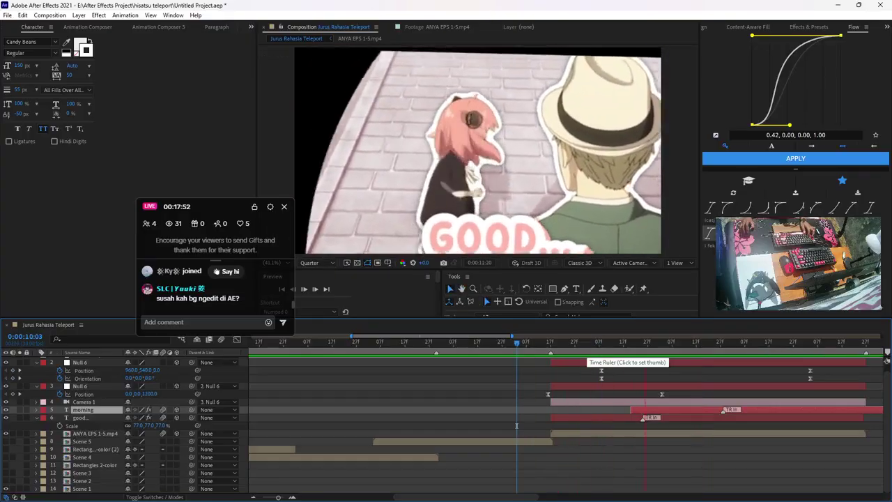
{"action": "key", "text": "space"}
{"action": "left_click_drag", "start_coordinate": [704, 342], "coordinate": [744, 342]}
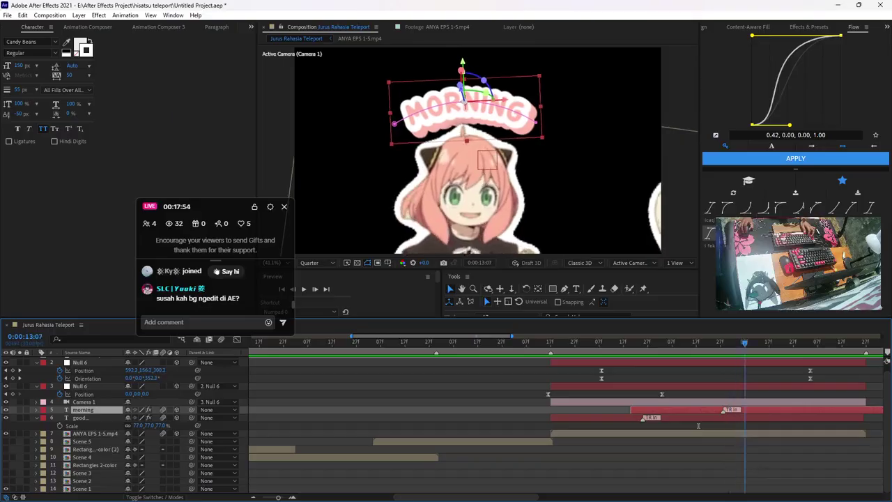
{"action": "key", "text": "space"}
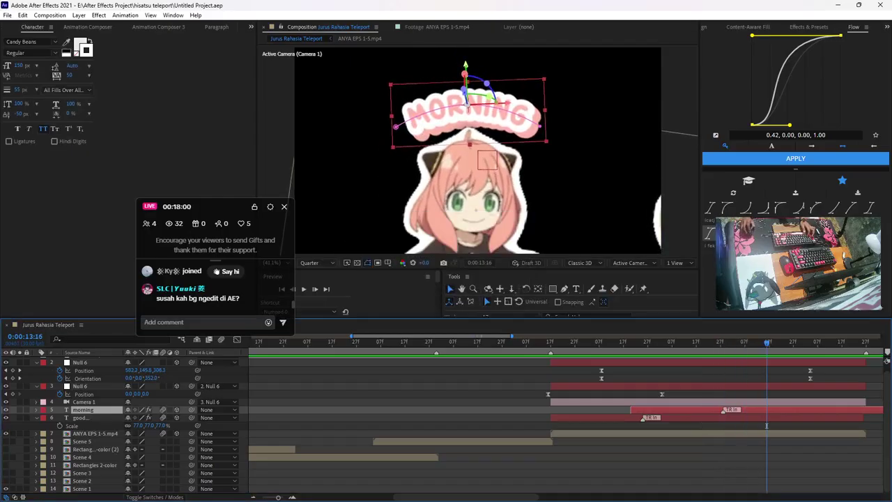
Open the ANYA EPS 1-5.mp4 precomp and go to 0:00:11:04
{"action": "double_click", "coordinate": [95, 434]}
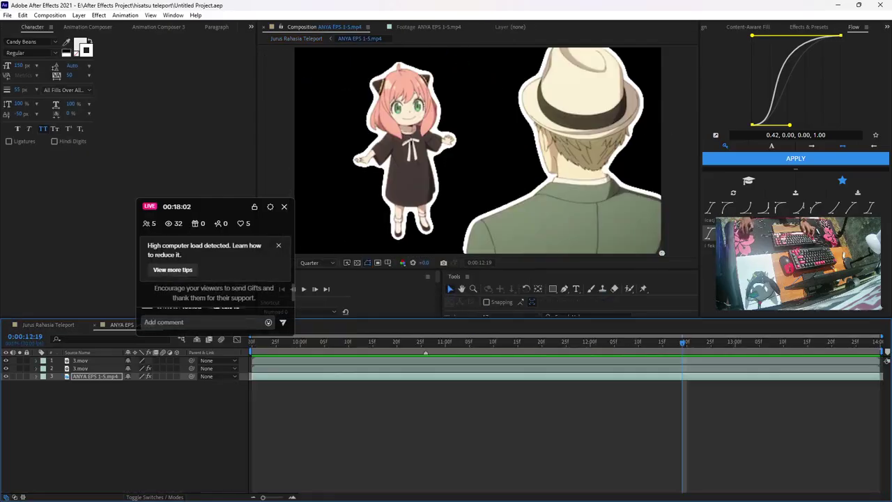
{"action": "left_click", "coordinate": [648, 411]}
{"action": "left_click_drag", "start_coordinate": [682, 342], "coordinate": [466, 342]}
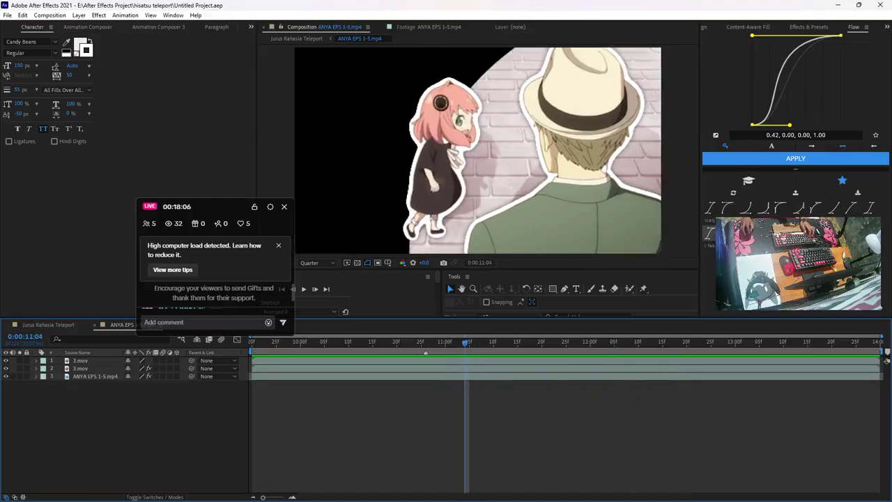
Precompose the two 3.mov layers together as Pre-comp 3 and keep two copies of it in the composition
{"action": "key", "text": "ctrl+Down"}
{"action": "key", "text": "ctrl+Down"}
{"action": "key", "text": "ctrl+Up"}
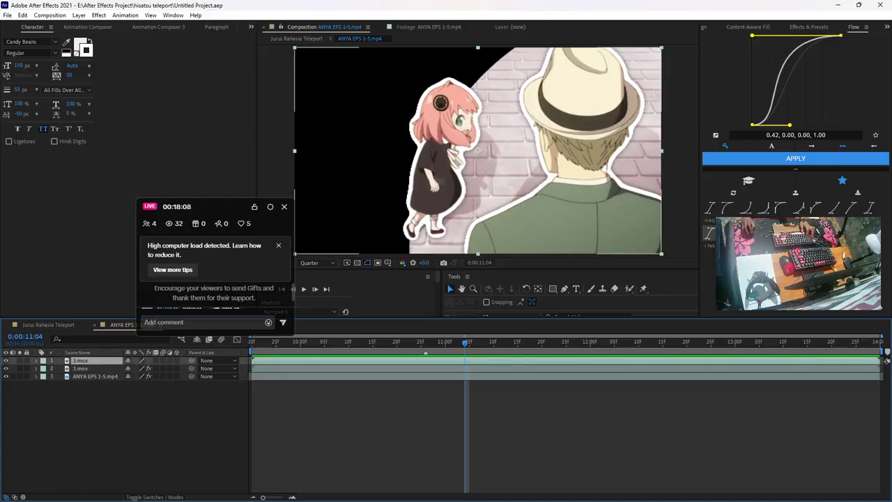
{"action": "left_click", "coordinate": [90, 414]}
{"action": "left_click", "coordinate": [80, 369]}
{"action": "left_click", "coordinate": [91, 415]}
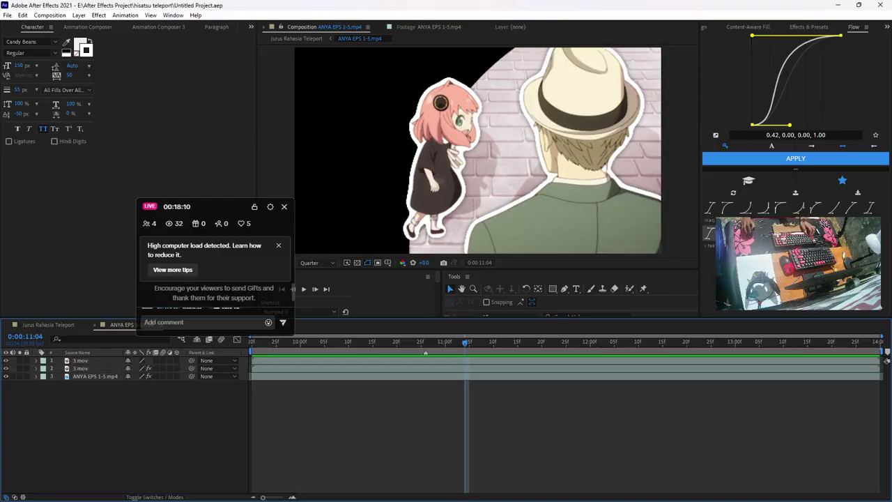
{"action": "left_click", "coordinate": [80, 368]}
{"action": "left_click", "coordinate": [80, 360], "text": "shift"}
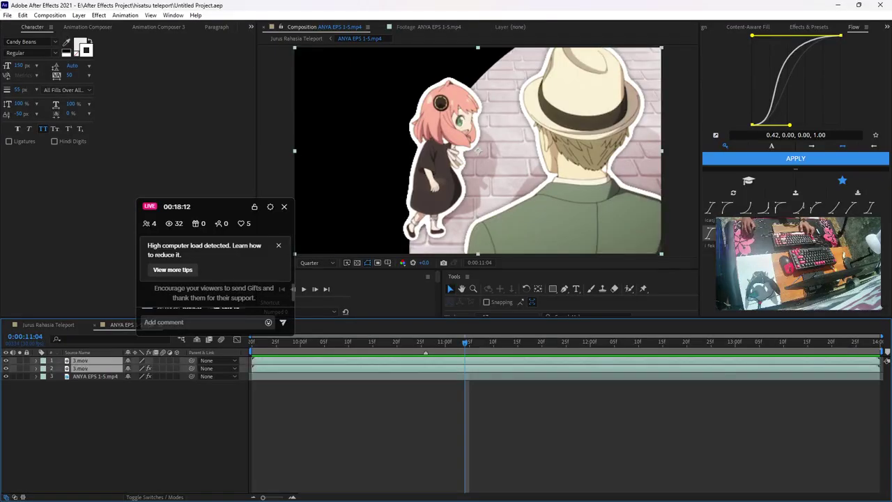
{"action": "key", "text": "ctrl+shift+c"}
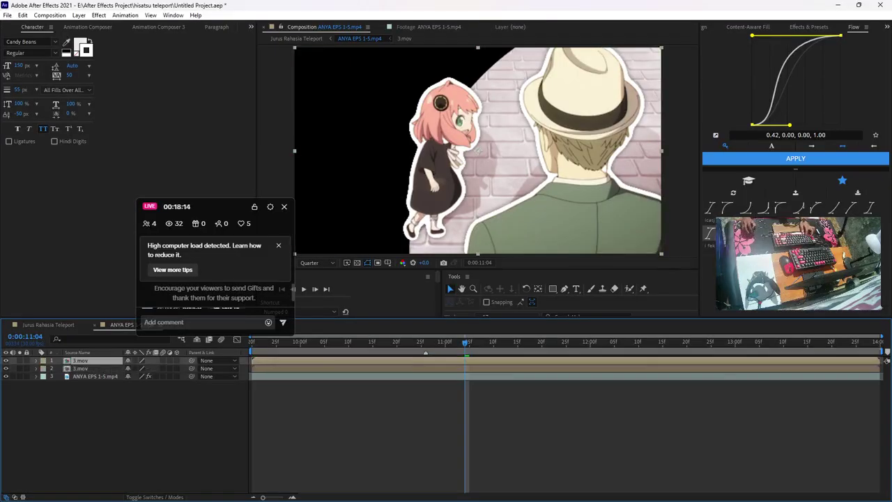
{"action": "key", "text": "ctrl+z"}
{"action": "key", "text": "ctrl+shift+c"}
{"action": "key", "text": "Return"}
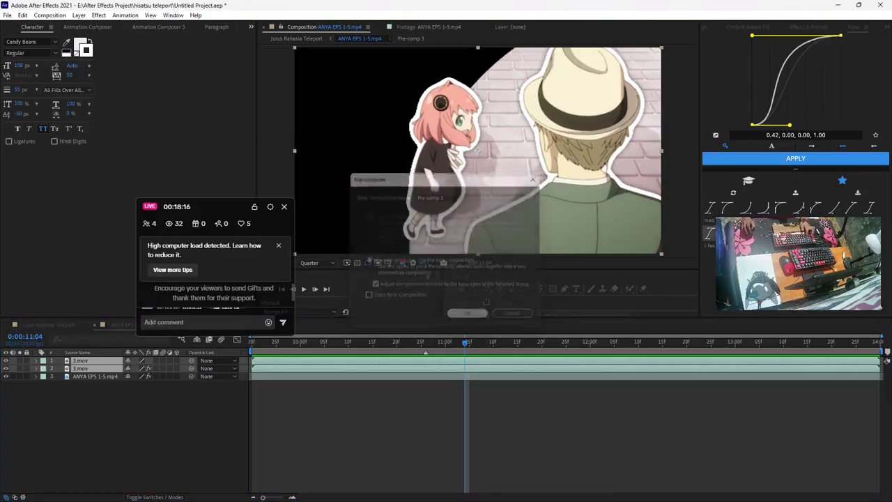
Draw a closed Pen tool mask around the man in the hat on the upper Pre-comp 3 layer, extending beyond the frame
{"action": "key", "text": "g"}
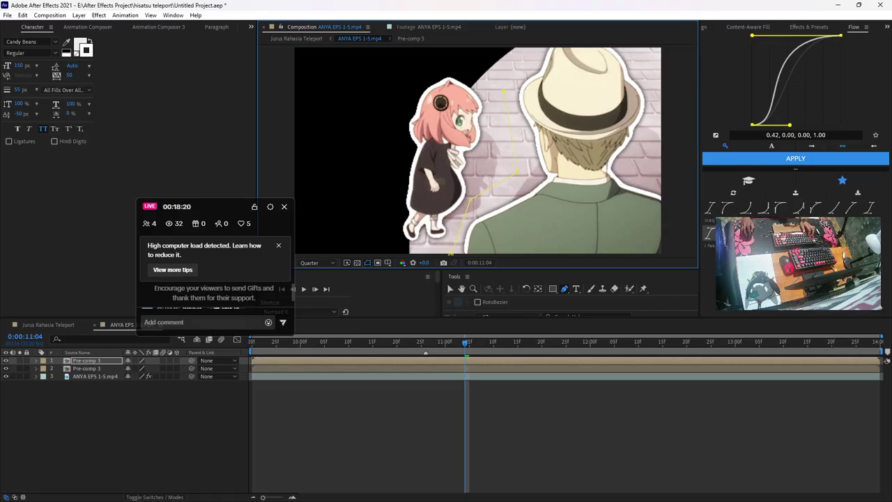
{"action": "left_click_drag", "start_coordinate": [504, 91], "coordinate": [451, 141]}
{"action": "left_click_drag", "start_coordinate": [620, 245], "coordinate": [601, 49]}
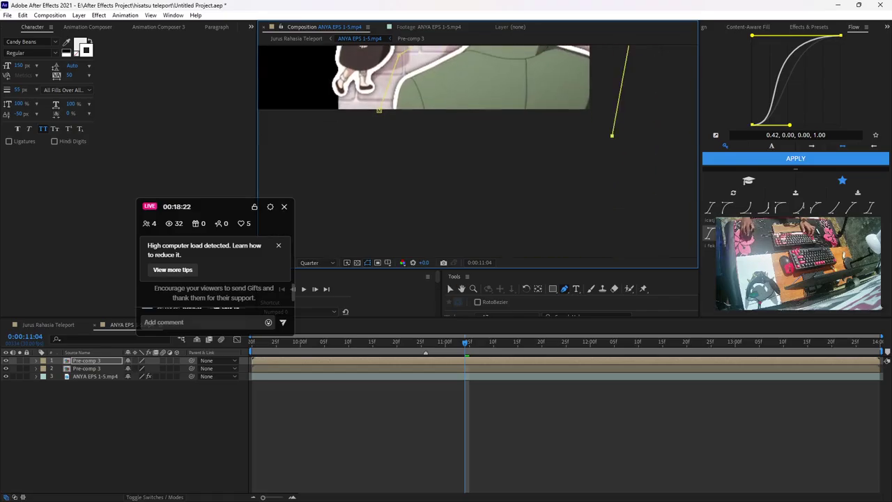
Duplicate the masked Pre-comp 3 layer and delete the unmasked copy
{"action": "left_click", "coordinate": [86, 360]}
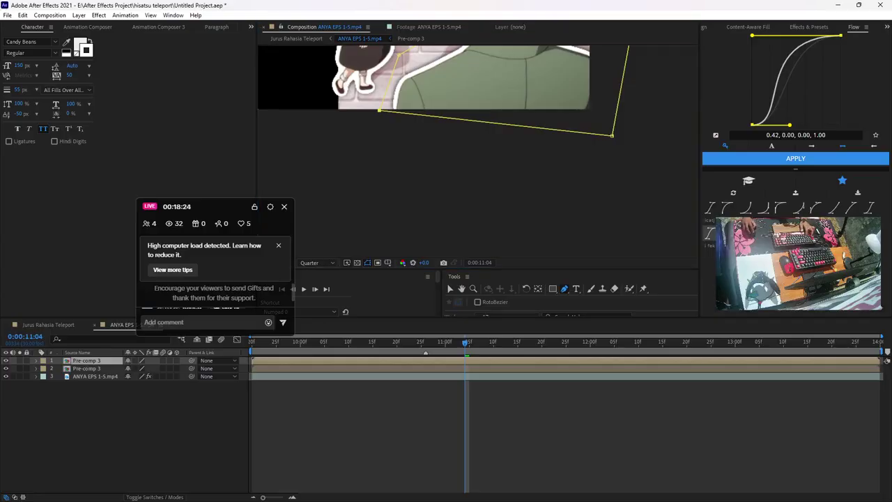
{"action": "key", "text": "ctrl+d"}
{"action": "left_click", "coordinate": [86, 376]}
{"action": "key", "text": "Delete"}
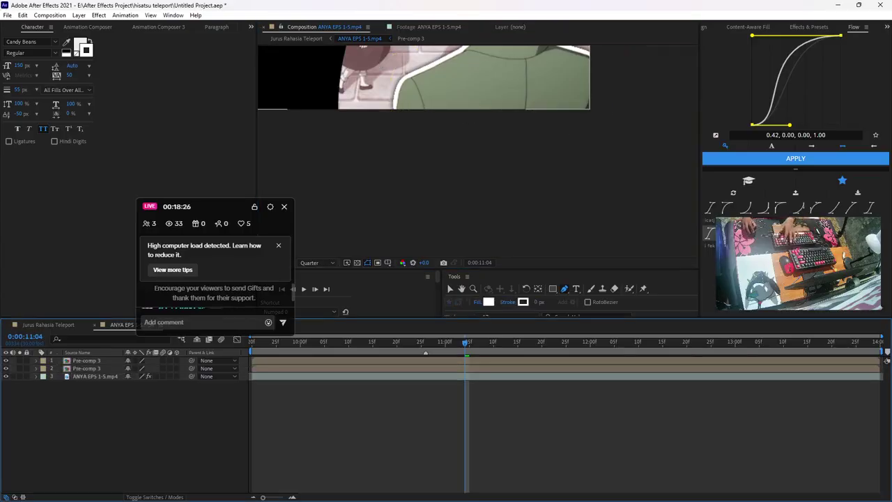
Set Mask 1 on the lower Pre-comp 3 layer to Subtract
{"action": "left_click", "coordinate": [87, 369]}
{"action": "left_click", "coordinate": [36, 368]}
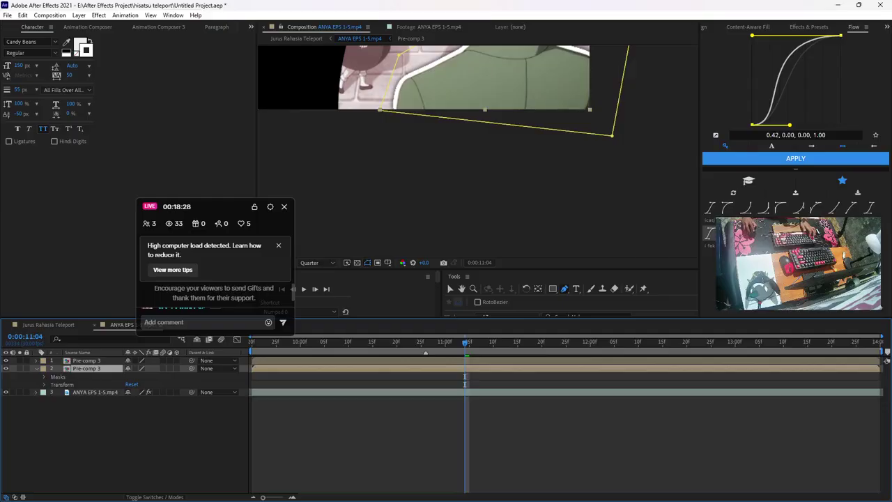
{"action": "left_click", "coordinate": [44, 376]}
{"action": "left_click", "coordinate": [140, 384]}
{"action": "left_click", "coordinate": [153, 414]}
{"action": "key", "text": "F2"}
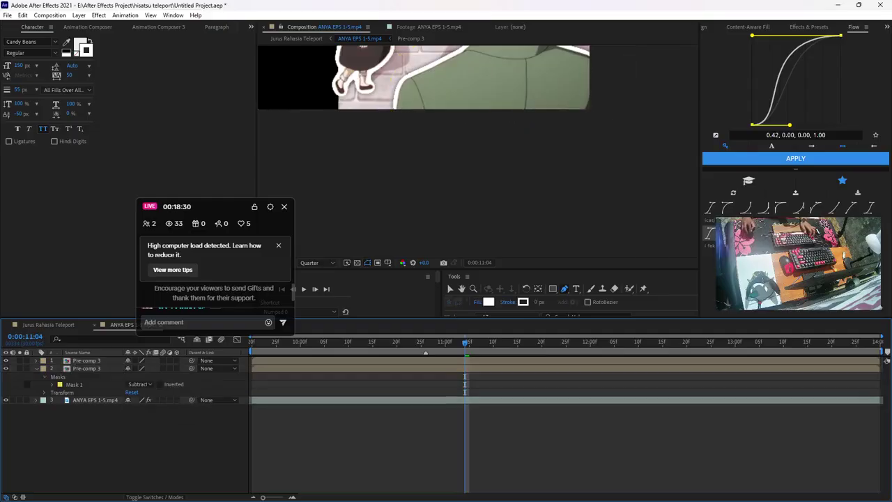
Fit the composition in the viewer and play the shot to check the masked Anya and man layers
{"action": "key", "text": "space"}
{"action": "left_click_drag", "start_coordinate": [216, 207], "coordinate": [106, 191]}
{"action": "left_click", "coordinate": [276, 262]}
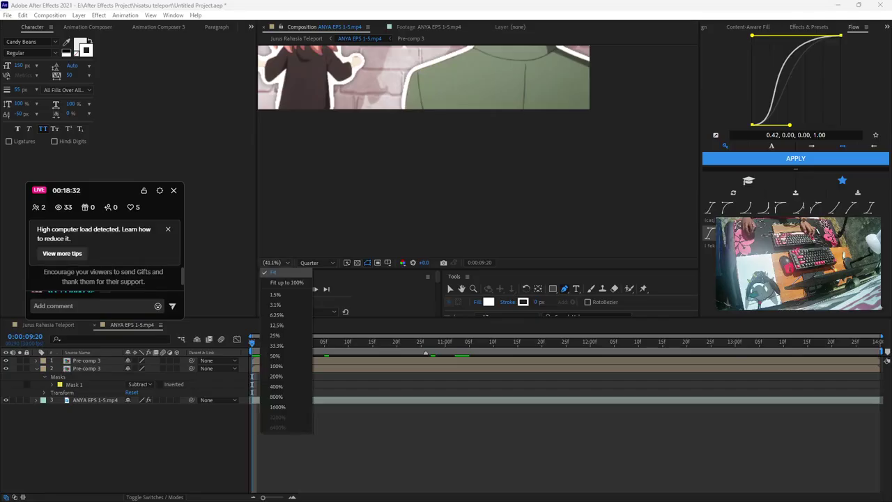
{"action": "left_click", "coordinate": [276, 273]}
{"action": "left_click", "coordinate": [276, 262]}
{"action": "left_click", "coordinate": [281, 282]}
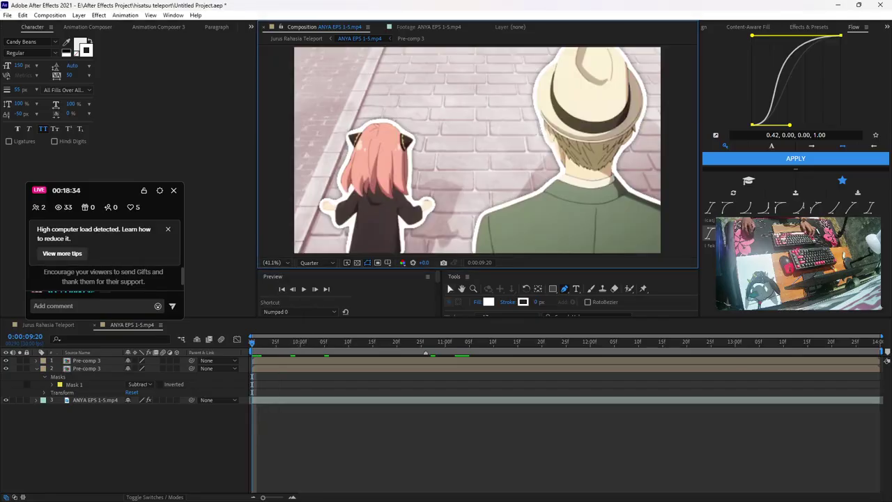
{"action": "left_click", "coordinate": [449, 288]}
{"action": "key", "text": "space"}
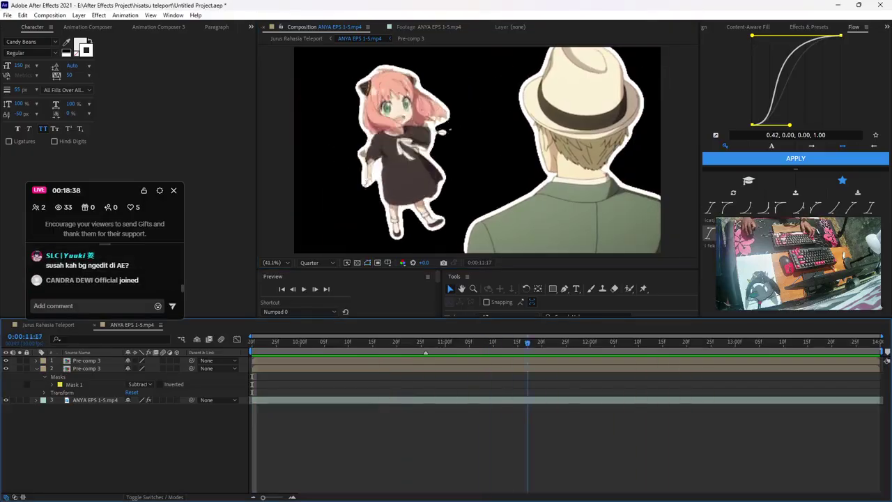
{"action": "key", "text": "space"}
{"action": "key", "text": "space"}
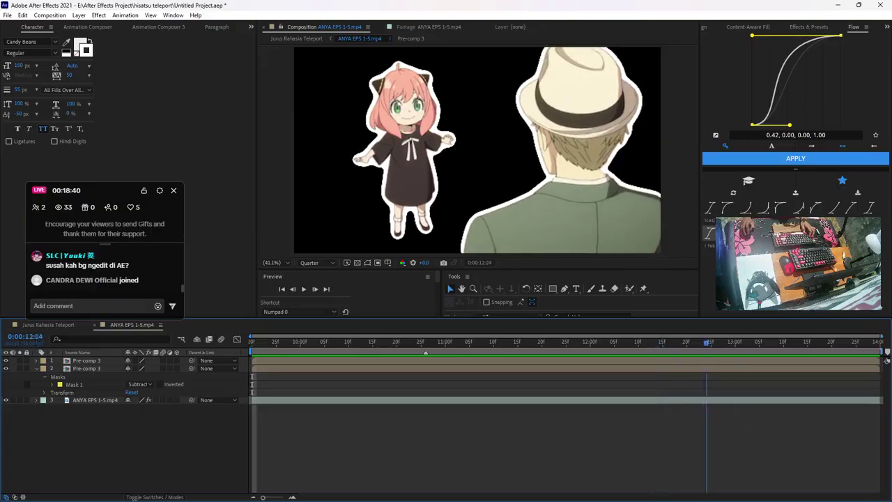
{"action": "left_click", "coordinate": [421, 343]}
{"action": "left_click", "coordinate": [422, 360]}
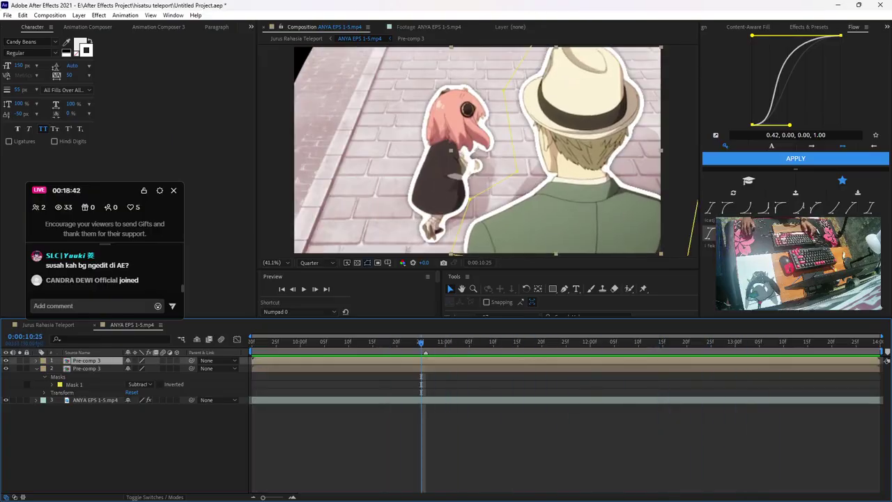
{"action": "key", "text": "space"}
{"action": "key", "text": "space"}
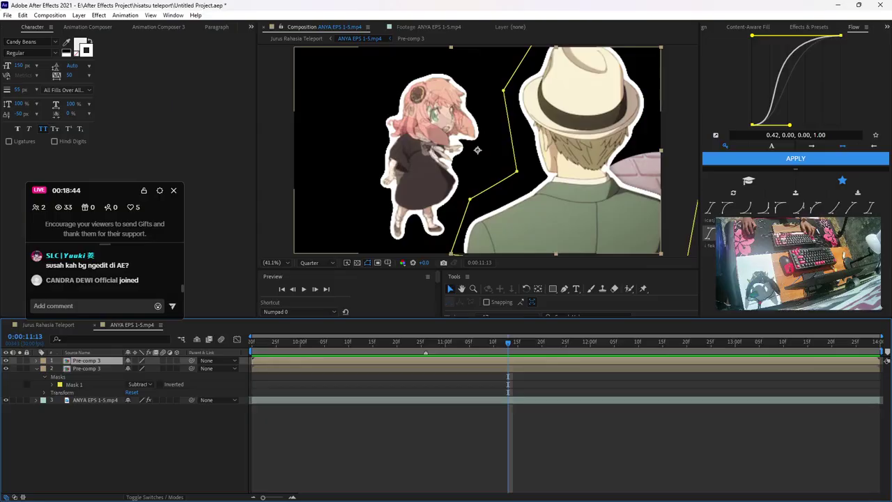
Keyframe the lower Pre-comp 3 layer's Mask Expansion from 0:00:11:10 and set it to -383 pixels at 0:00:12:14
{"action": "left_click", "coordinate": [57, 376]}
{"action": "mouse_move", "coordinate": [508, 343]}
{"action": "left_mouse_down"}
{"action": "mouse_move", "coordinate": [464, 342]}
{"action": "mouse_move", "coordinate": [503, 342]}
{"action": "mouse_move", "coordinate": [493, 342]}
{"action": "left_mouse_up"}
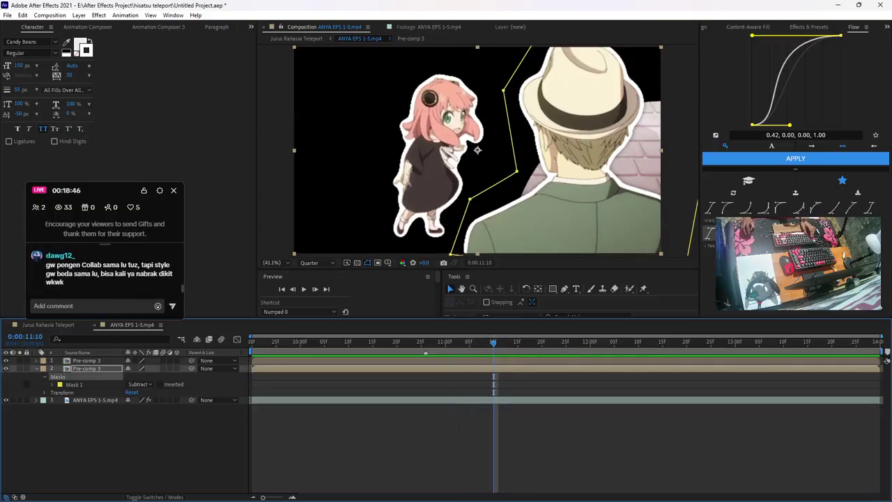
{"action": "left_click", "coordinate": [53, 385]}
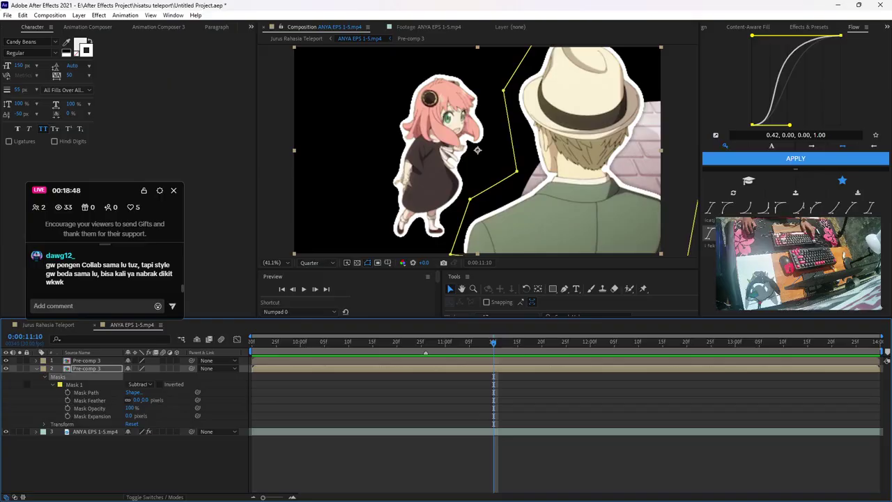
{"action": "left_click", "coordinate": [67, 416]}
{"action": "key", "text": "u"}
{"action": "left_click_drag", "start_coordinate": [493, 342], "coordinate": [657, 343]}
{"action": "left_click_drag", "start_coordinate": [129, 384], "coordinate": [2, 384]}
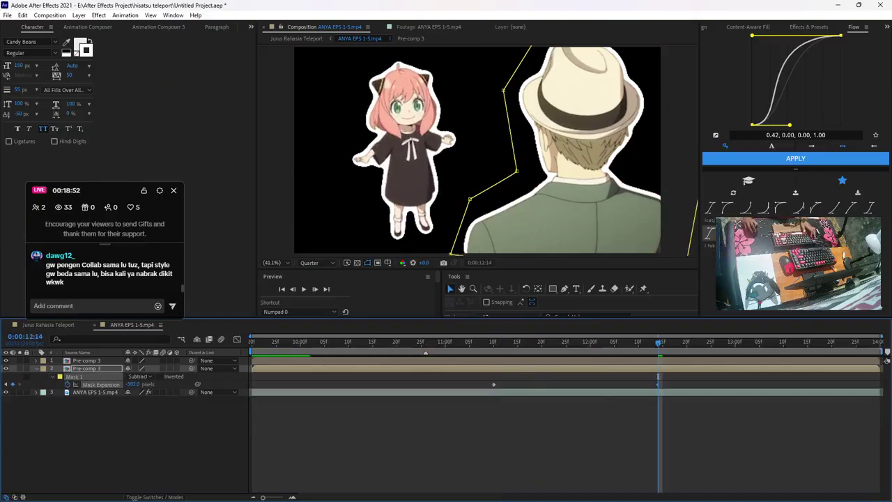
Clear the lower Pre-comp 3 layer's Mask Expansion keyframes, reset it to 0 pixels and toggle both layers' visibility to identify each cutout
{"action": "left_click_drag", "start_coordinate": [132, 384], "coordinate": [250, 384]}
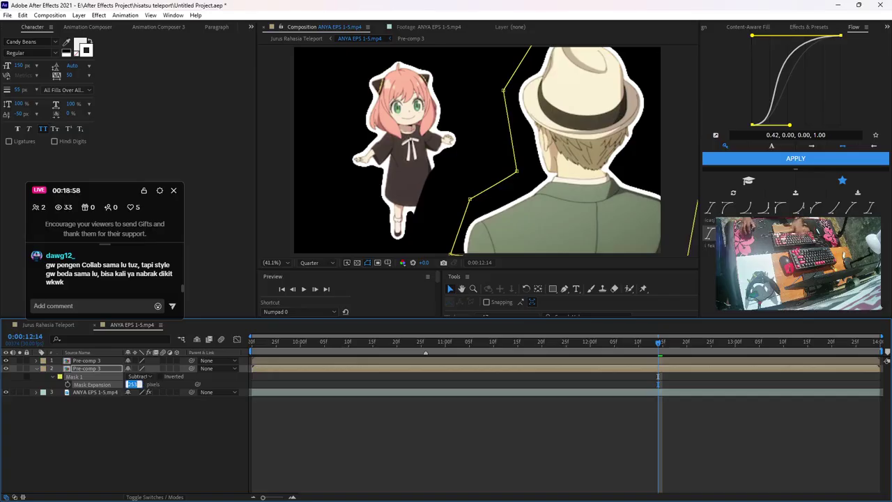
{"action": "key", "text": "Return"}
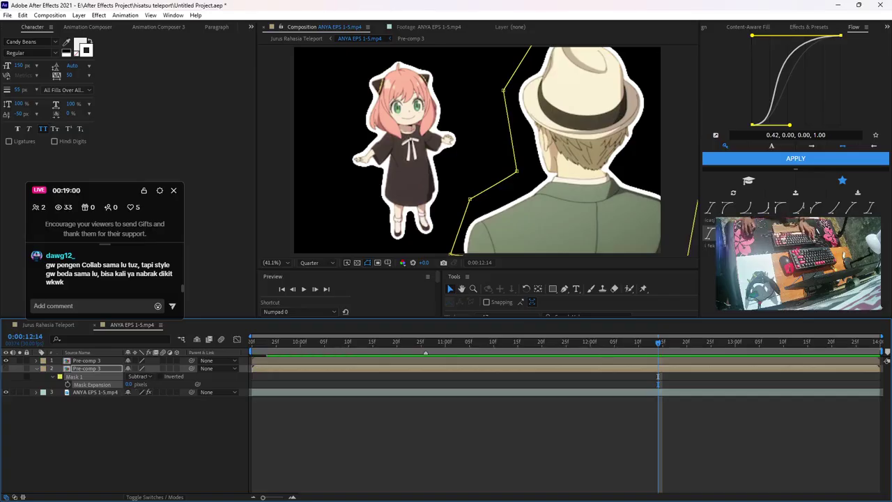
{"action": "left_click", "coordinate": [5, 369]}
{"action": "left_click", "coordinate": [5, 361]}
{"action": "left_click", "coordinate": [5, 361]}
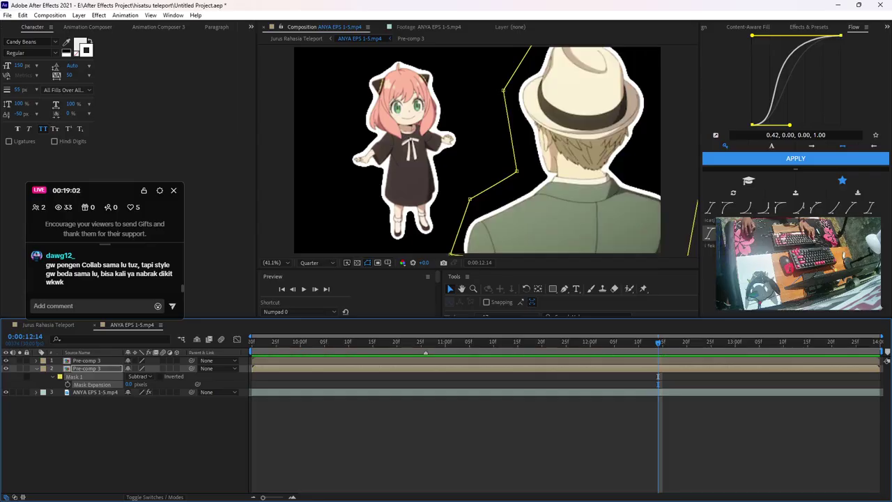
Reveal the Mask 1 properties of the upper Pre-comp 3 layer
{"action": "left_click", "coordinate": [36, 360]}
{"action": "left_click", "coordinate": [45, 369]}
{"action": "left_click", "coordinate": [52, 376]}
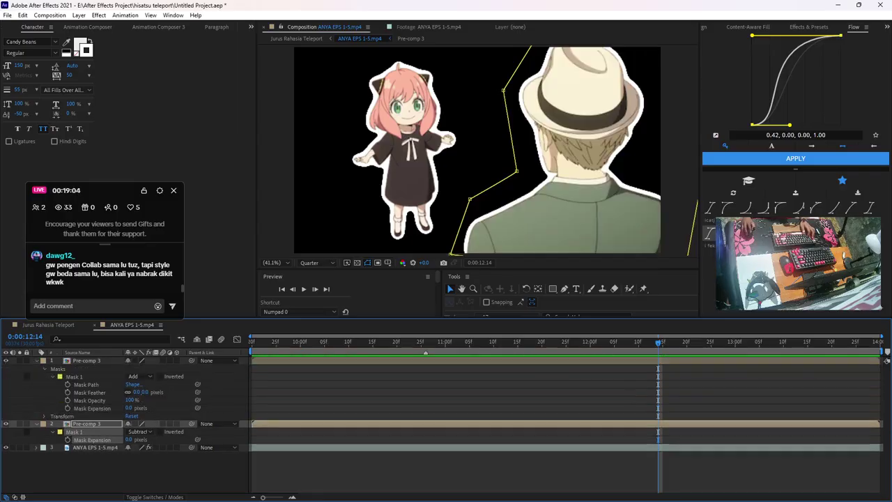
{"action": "left_click_drag", "start_coordinate": [129, 407], "coordinate": [14, 408]}
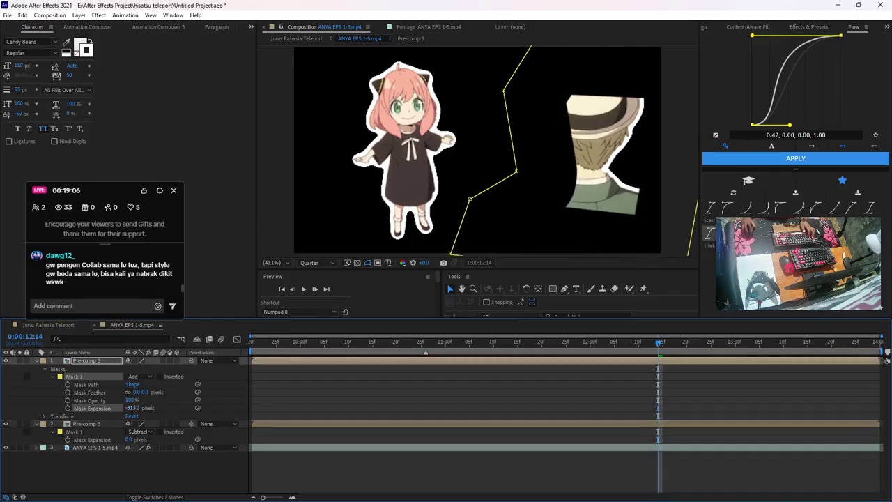
{"action": "key", "text": "ctrl+z"}
{"action": "key", "text": "ctrl+z"}
{"action": "key", "text": "ctrl+z"}
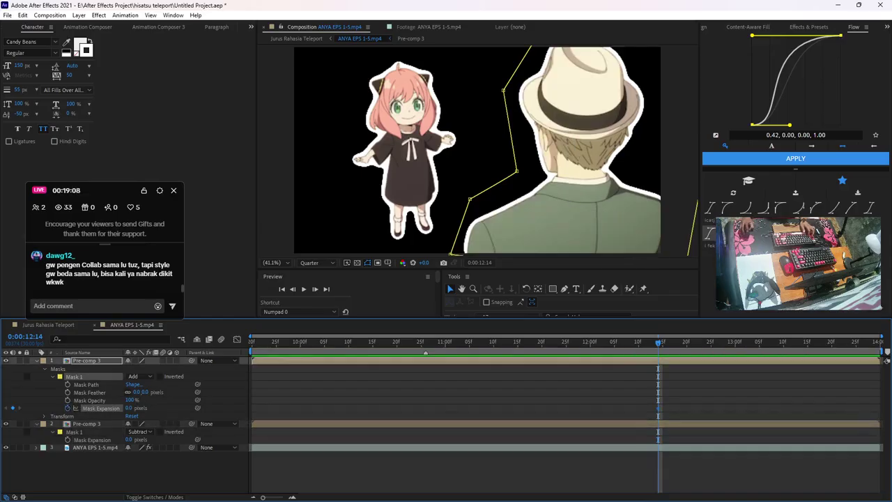
Keyframe the upper Pre-comp 3 layer's Mask Expansion from 0 at 0:00:11:00 to -638 pixels at 0:00:12:14 and apply the 0.42, 0.00, 0.00, 1.00 easing
{"action": "left_click_drag", "start_coordinate": [658, 408], "coordinate": [445, 407]}
{"action": "left_click_drag", "start_coordinate": [129, 408], "coordinate": [14, 407]}
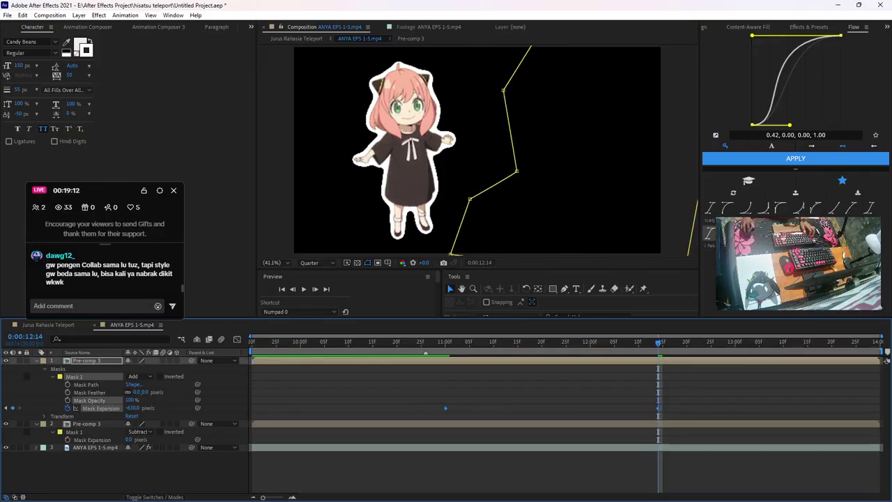
{"action": "left_click", "coordinate": [796, 159]}
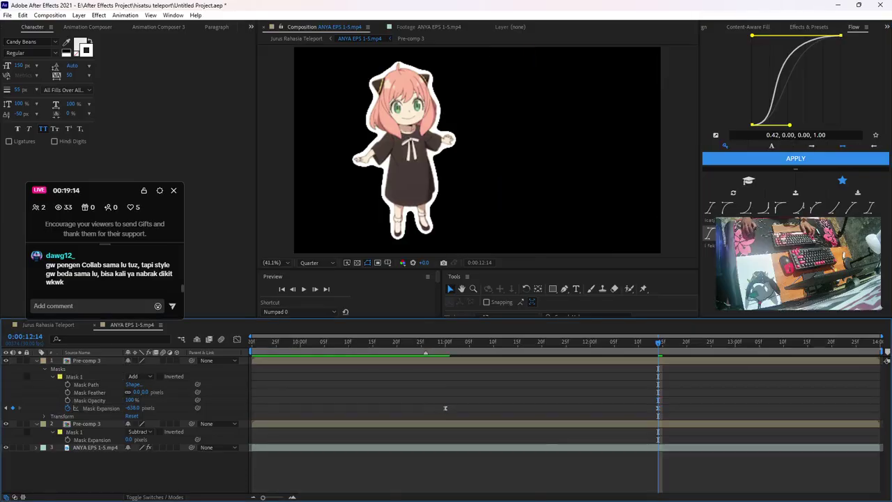
Return to the Jurus Rahasia Teleport composition and play the ANYA shot from its start to check the mask animation
{"action": "left_click", "coordinate": [49, 324]}
{"action": "left_click", "coordinate": [592, 342]}
{"action": "key", "text": "space"}
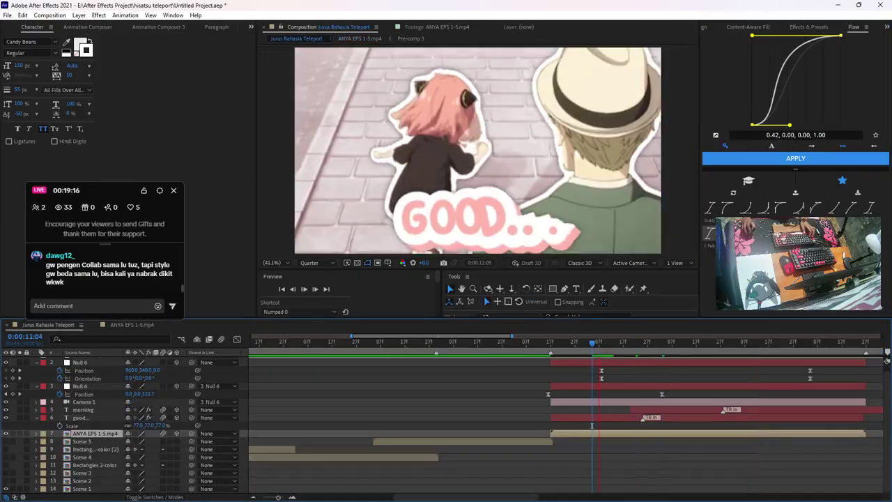
{"action": "left_click", "coordinate": [550, 343]}
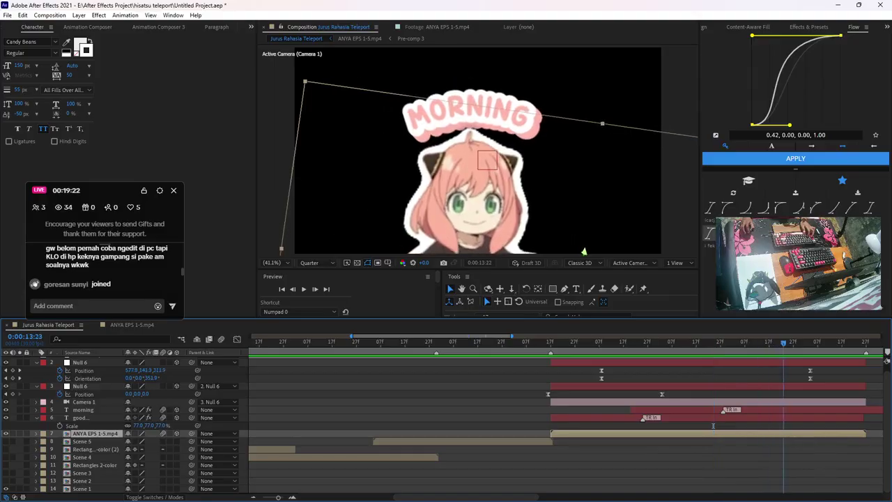
At the 0:00:14:04 keyframe, shift the upper Null 6 vertically to a position of about 578.0, 258.9, 313.8
{"action": "left_click", "coordinate": [533, 342]}
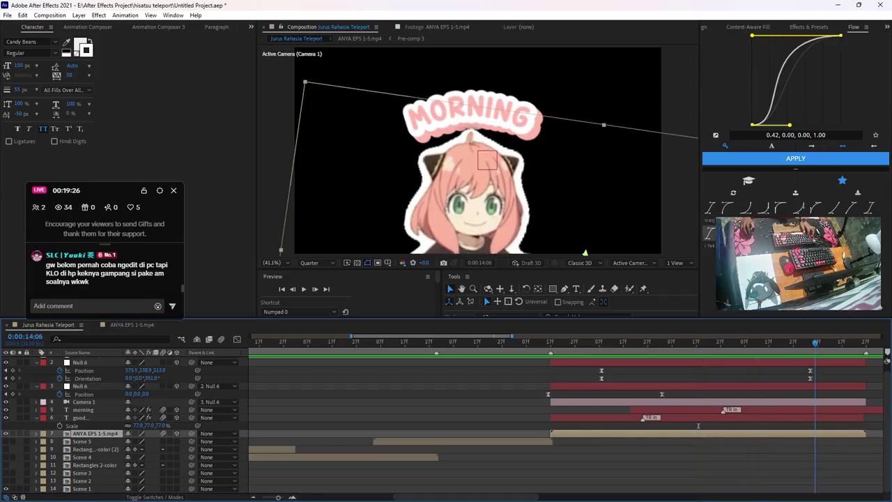
{"action": "left_click", "coordinate": [80, 362]}
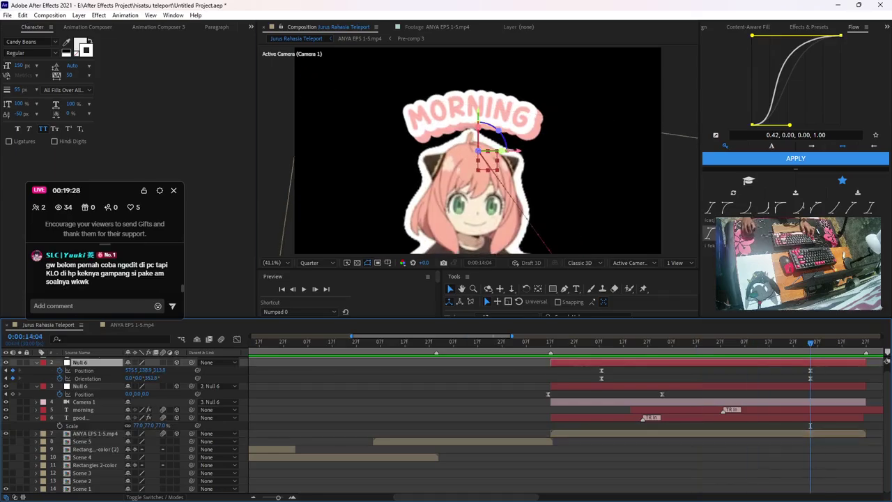
{"action": "left_click_drag", "start_coordinate": [477, 115], "coordinate": [478, 142]}
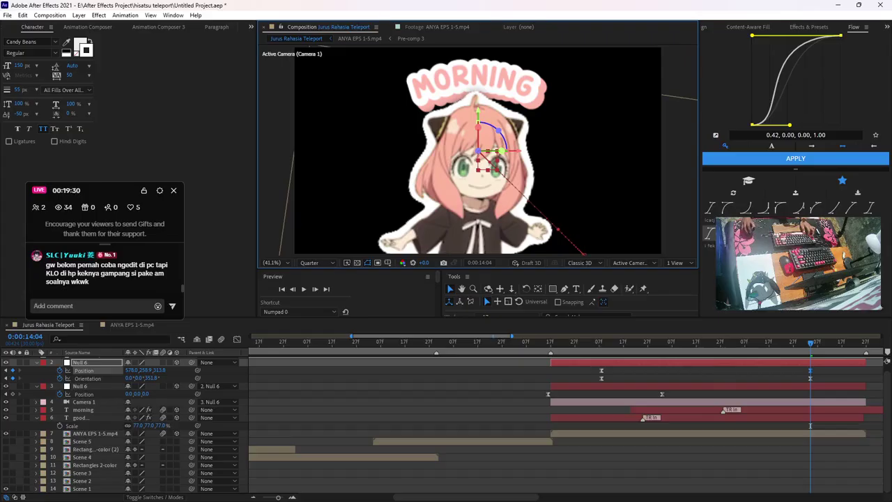
Move the upper Null 6's last Position and Orientation keyframes to about 0:00:12:27, ease them with the 0.42, 0.00, 0.30, 1.00 curve and preview the motion
{"action": "left_click_drag", "start_coordinate": [590, 368], "coordinate": [871, 380]}
{"action": "left_click", "coordinate": [795, 159]}
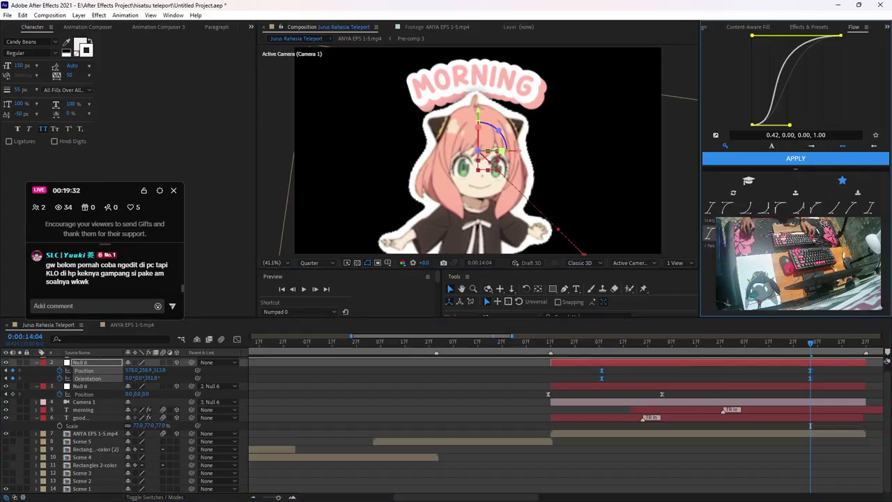
{"action": "left_click_drag", "start_coordinate": [810, 370], "coordinate": [718, 370]}
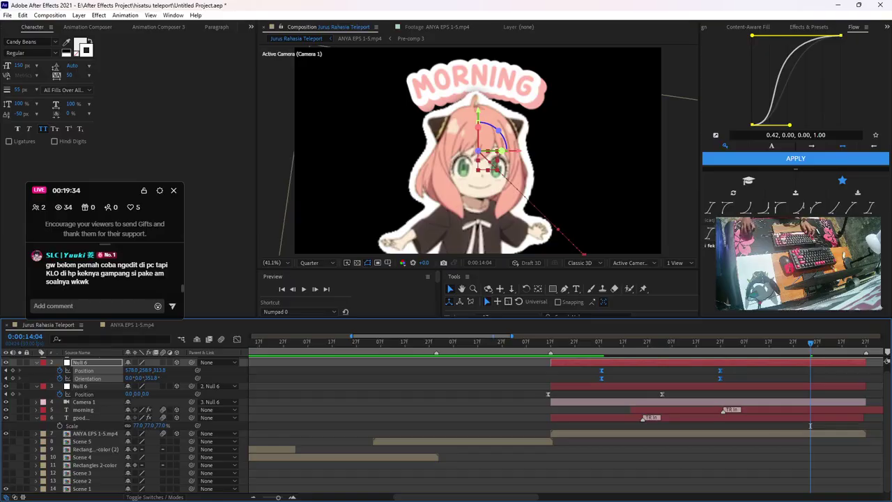
{"action": "double_click", "coordinate": [709, 234]}
{"action": "left_click", "coordinate": [521, 342]}
{"action": "key", "text": "space"}
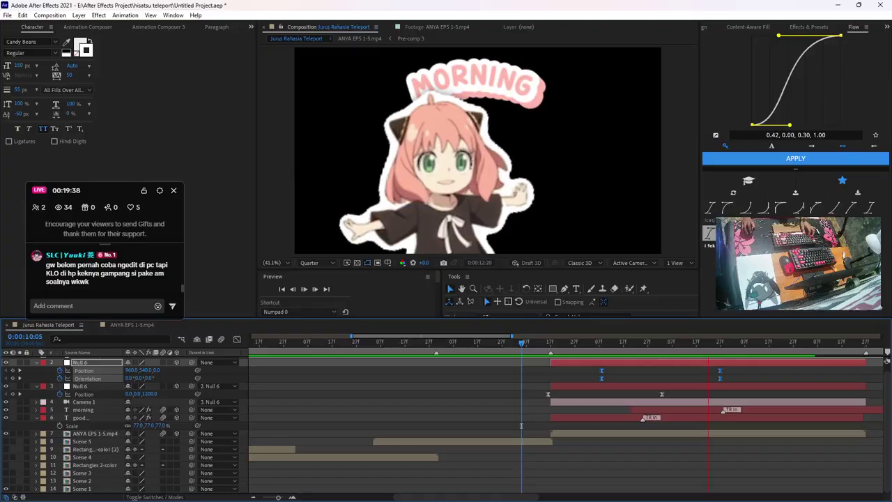
{"action": "key", "text": "space"}
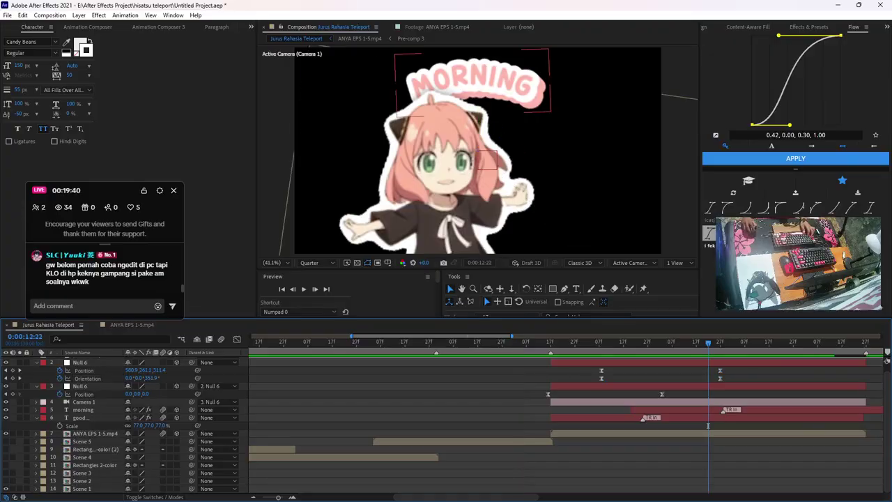
Scale the "morning" text layer to 120% and check it against the character
{"action": "left_click", "coordinate": [480, 81]}
{"action": "key", "text": "s"}
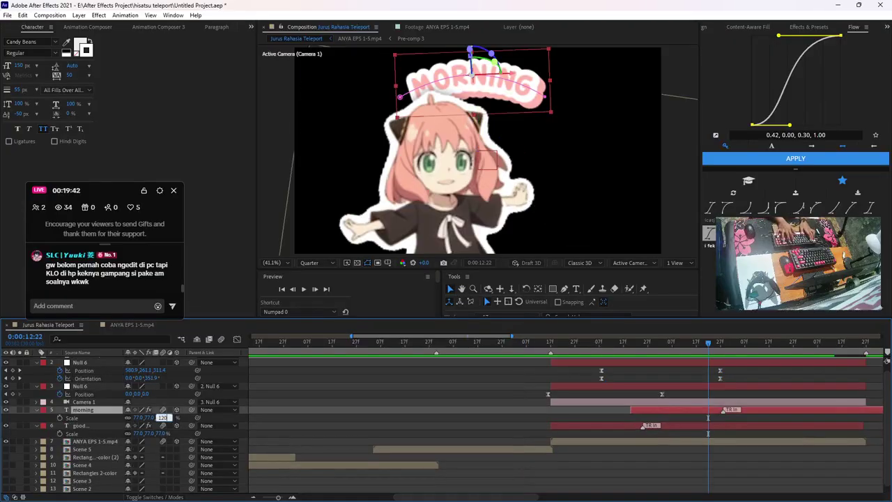
{"action": "key", "text": "Return"}
{"action": "left_click", "coordinate": [696, 473]}
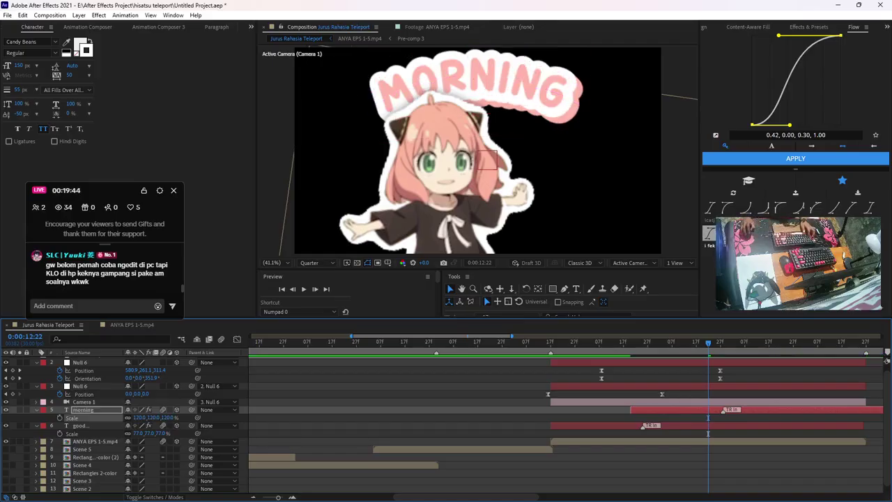
{"action": "left_click_drag", "start_coordinate": [707, 343], "coordinate": [737, 342]}
{"action": "key", "text": "ctrl+s"}
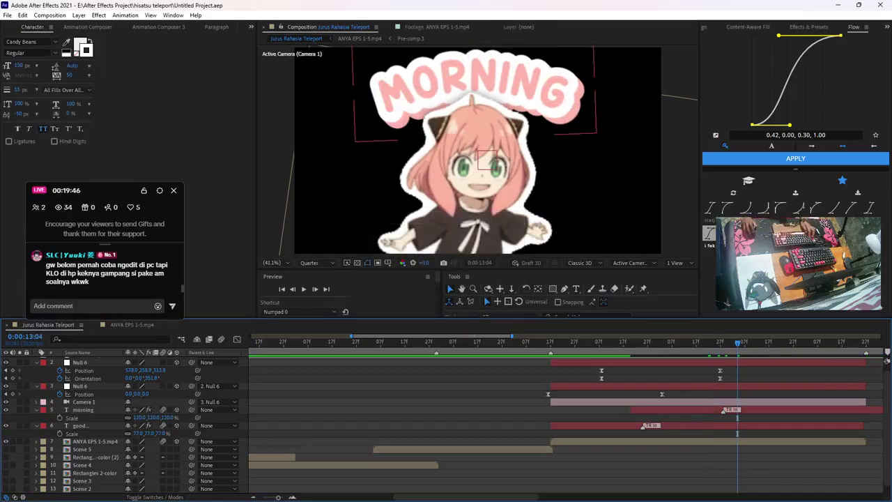
Collapse the expanded properties of all layers in the main composition
{"action": "left_click", "coordinate": [766, 410]}
{"action": "key", "text": "ctrl+a"}
{"action": "key", "text": "u"}
{"action": "left_click", "coordinate": [697, 481]}
{"action": "key", "text": "minus"}
{"action": "key", "text": "minus"}
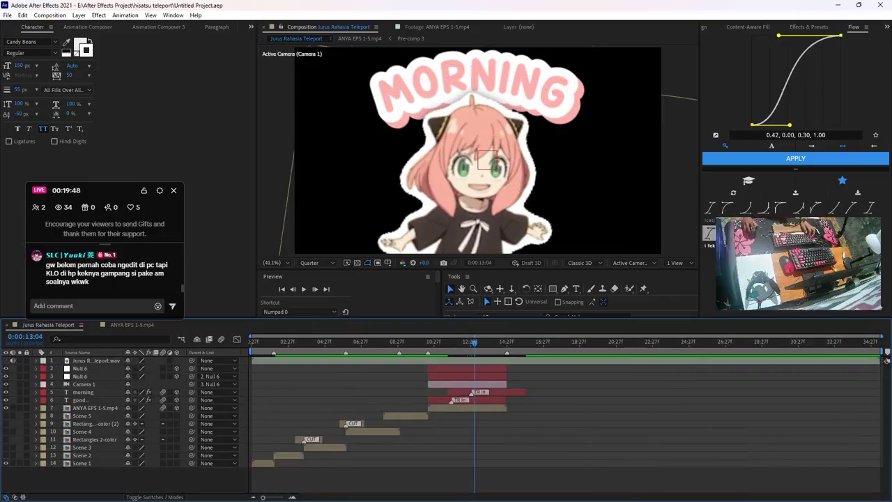
Copy Shape Layer 14 from the Scene 5 composition and paste it into the Jurus Rahasia Teleport composition
{"action": "left_click_drag", "start_coordinate": [392, 342], "coordinate": [411, 342]}
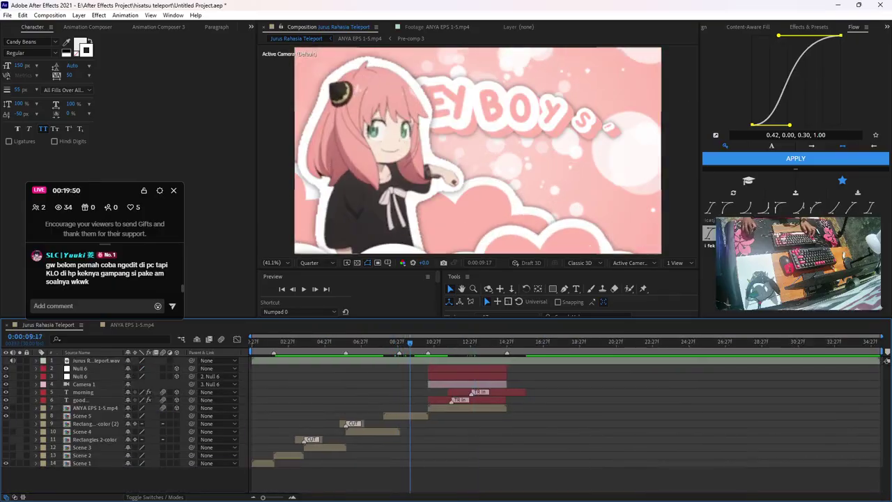
{"action": "double_click", "coordinate": [411, 416]}
{"action": "left_click", "coordinate": [91, 439]}
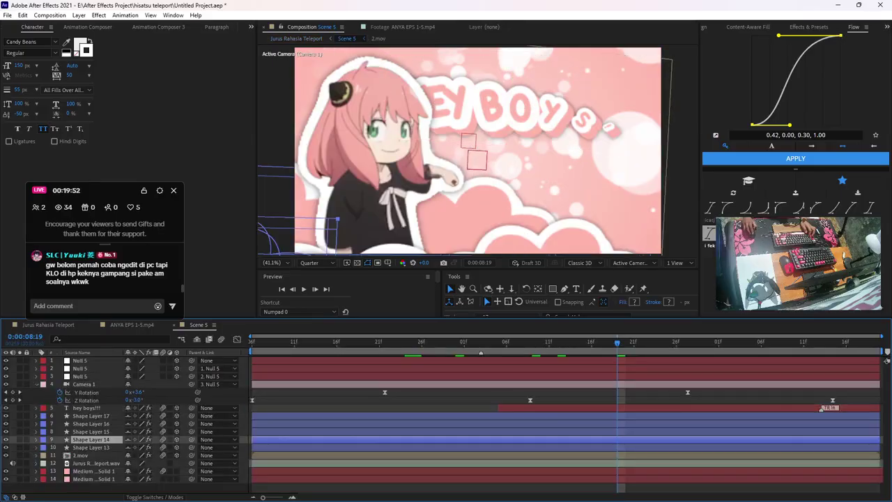
{"action": "left_click", "coordinate": [49, 325]}
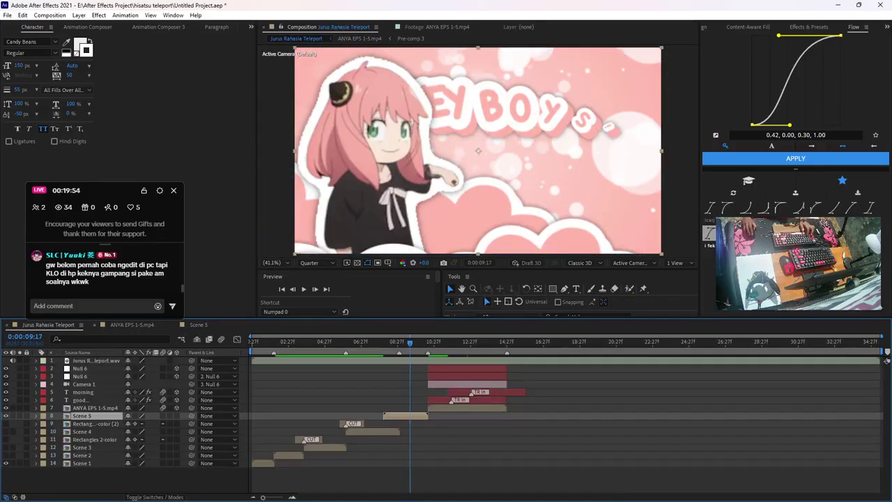
{"action": "left_click", "coordinate": [95, 325]}
{"action": "left_click_drag", "start_coordinate": [410, 342], "coordinate": [485, 342]}
{"action": "key", "text": "ctrl+v"}
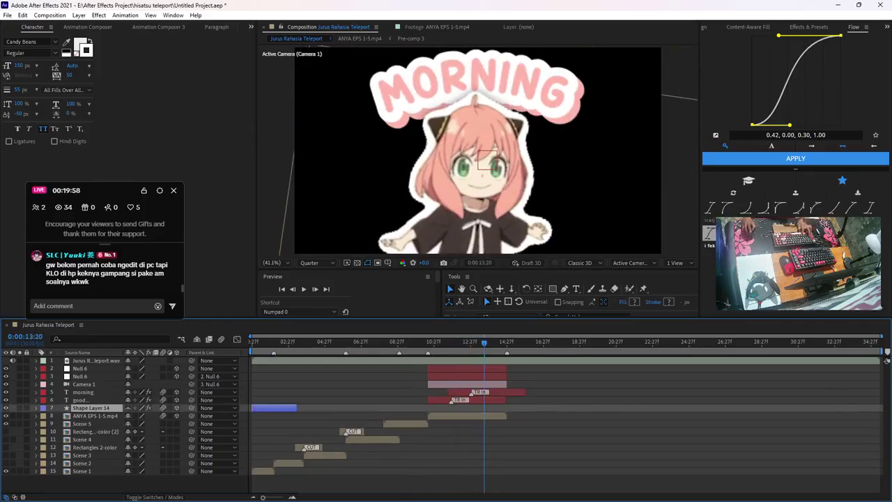
Move Shape Layer 14 in time to start with the ANYA EPS 1-5.mp4 layer at 0:00:10:17
{"action": "left_click", "coordinate": [429, 342]}
{"action": "key", "text": "bracketleft"}
{"action": "key", "text": "equal"}
{"action": "key", "text": "equal"}
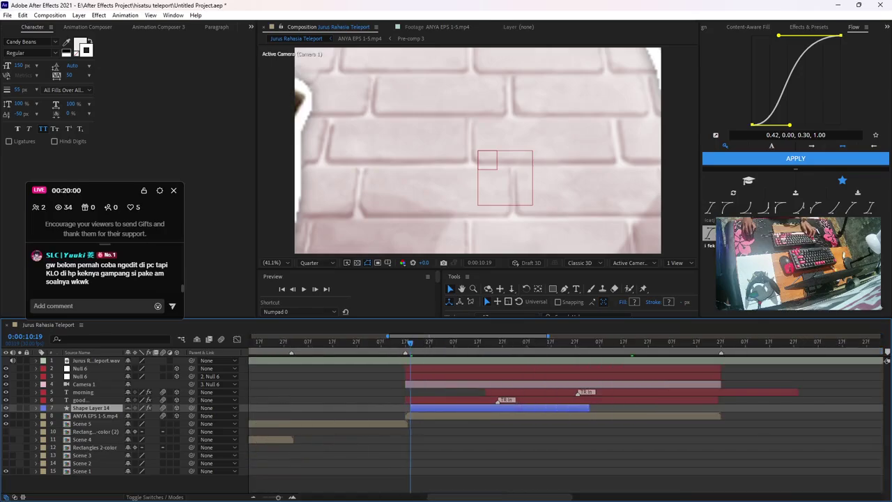
{"action": "key", "text": "Page_Up"}
{"action": "key", "text": "Page_Up"}
{"action": "key", "text": "Page_Up"}
{"action": "key", "text": "bracketleft"}
{"action": "key", "text": "Page_Down"}
{"action": "key", "text": "bracketleft"}
Align the end of Shape Layer 14 with the end of the ANYA EPS 1-5.mp4 layer at 0:00:14:26
{"action": "left_click_drag", "start_coordinate": [406, 342], "coordinate": [692, 342]}
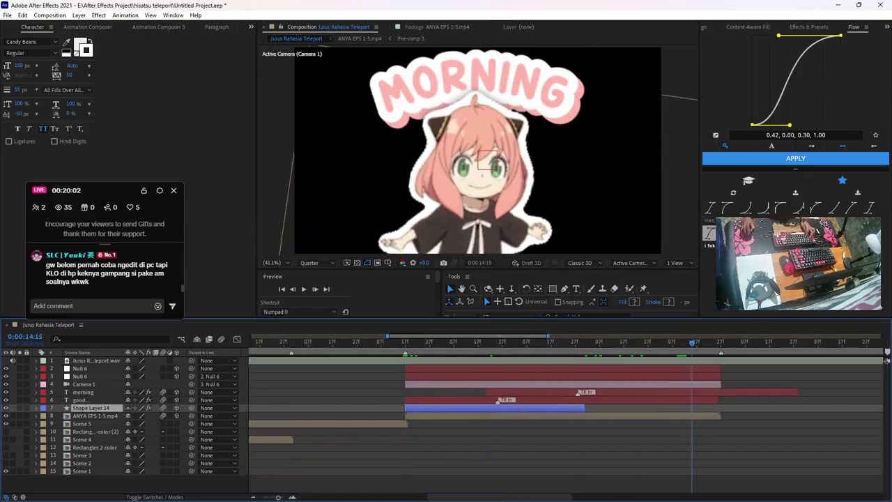
{"action": "key", "text": "equal"}
{"action": "key", "text": "equal"}
{"action": "key", "text": "alt+bracketright"}
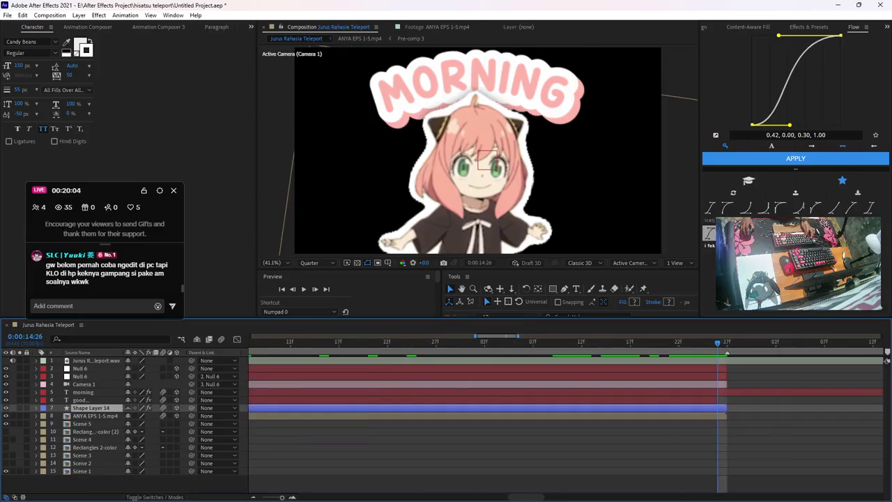
{"action": "left_click", "coordinate": [701, 400]}
{"action": "left_click_drag", "start_coordinate": [698, 342], "coordinate": [465, 342]}
{"action": "key", "text": "minus"}
{"action": "key", "text": "minus"}
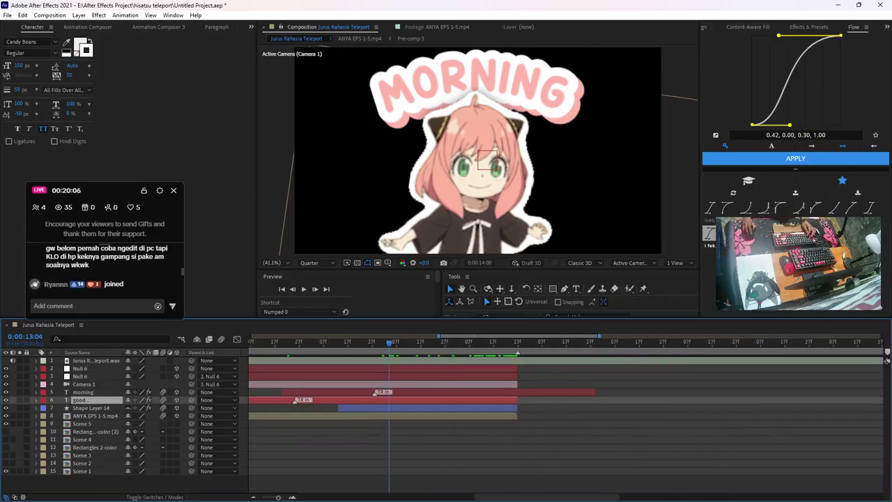
{"action": "left_click_drag", "start_coordinate": [388, 342], "coordinate": [295, 342]}
{"action": "key", "text": "minus"}
{"action": "key", "text": "minus"}
Extend Shape Layer 14 to span the full ANYA EPS 1-5.mp4 layer from 0:00:10:17, and save the project
{"action": "left_click", "coordinate": [466, 415]}
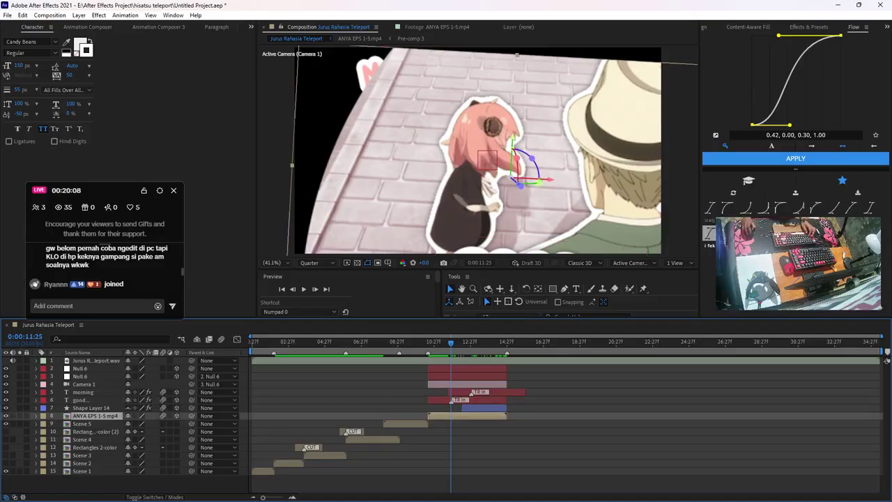
{"action": "key", "text": "i"}
{"action": "left_click", "coordinate": [484, 408]}
{"action": "key", "text": "equal"}
{"action": "key", "text": "equal"}
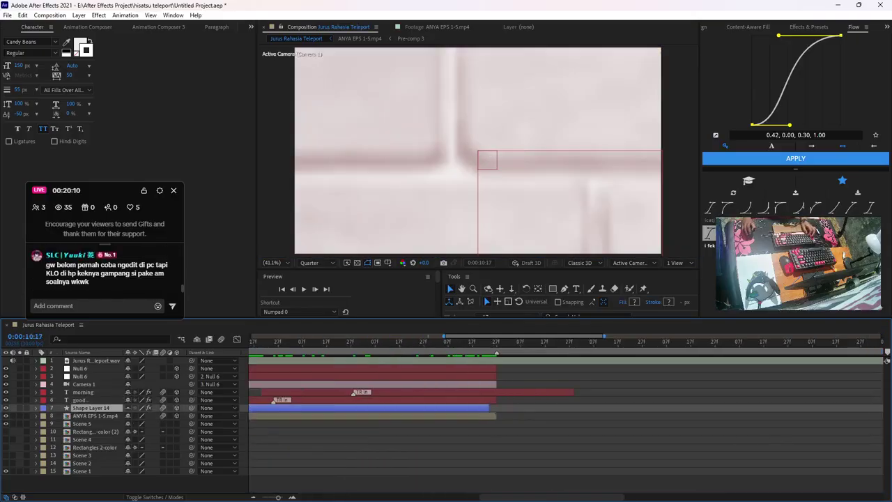
{"action": "key", "text": "ctrl+s"}
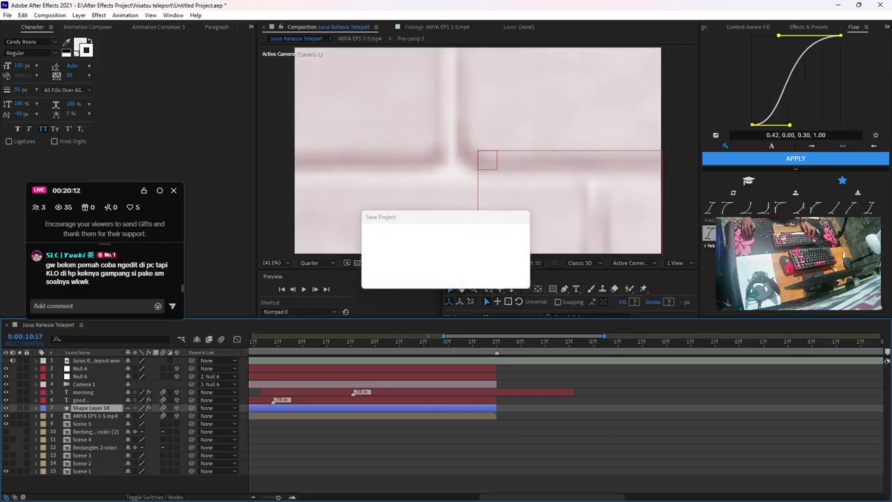
Copy the Position value 960.0, 540.0, 0.0 from the ANYA EPS 1-5.mp4 layer and paste it onto Shape Layer 14
{"action": "scroll", "coordinate": [566, 418], "scroll_direction": "left", "scroll_amount": 4}
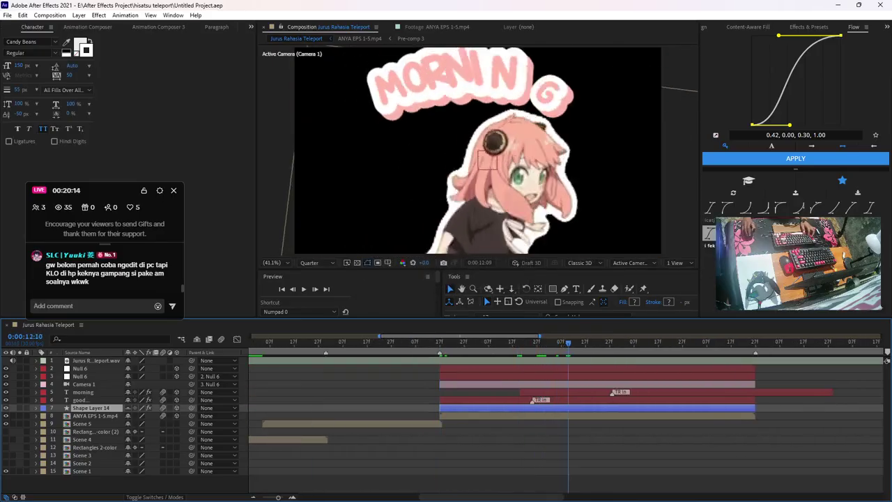
{"action": "left_click", "coordinate": [83, 423]}
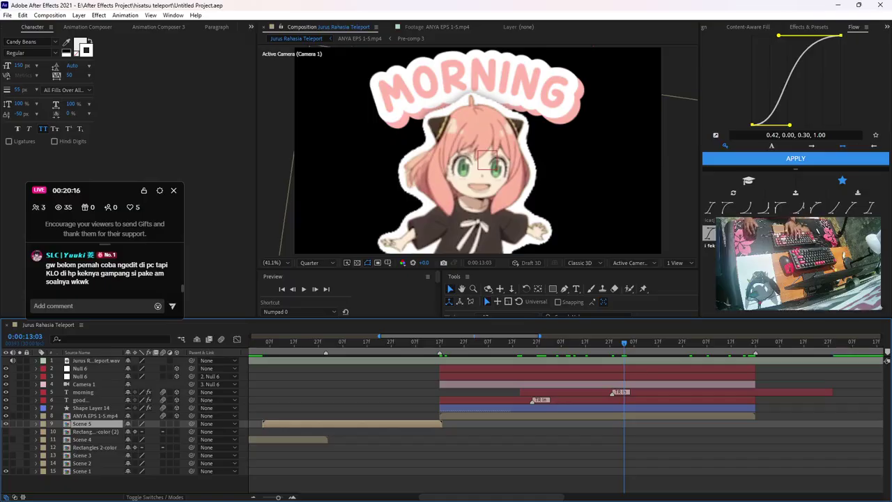
{"action": "left_click", "coordinate": [95, 416]}
{"action": "key", "text": "p"}
{"action": "left_click", "coordinate": [75, 424]}
{"action": "key", "text": "ctrl+c"}
{"action": "left_click", "coordinate": [92, 407]}
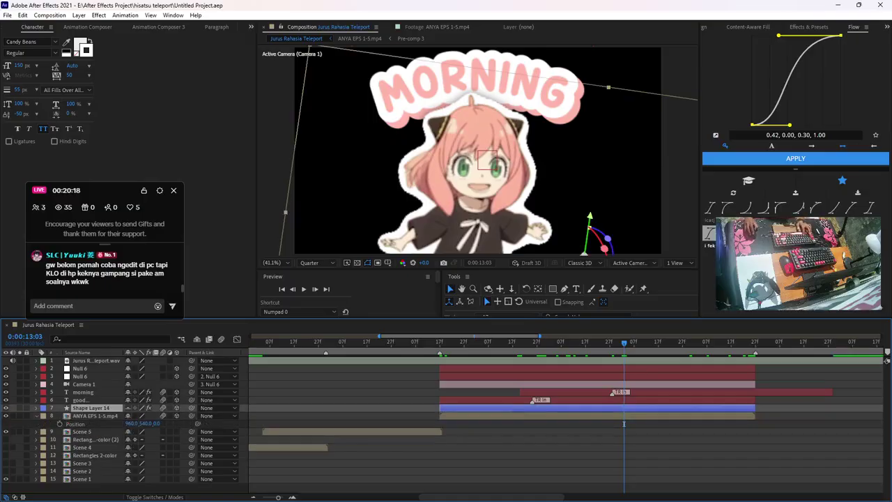
{"action": "key", "text": "ctrl+v"}
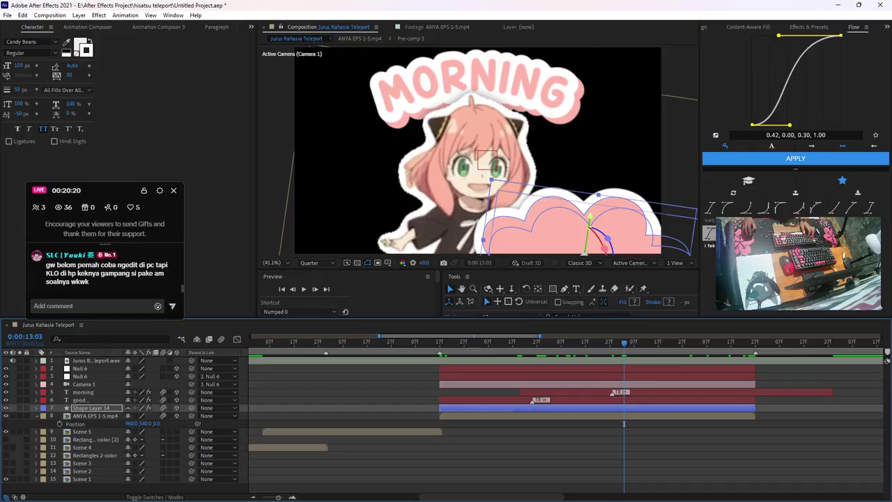
Review Shape Layer 14's Scale animation and reposition the cloud in the lower part of the frame, in front of the character
{"action": "left_click_drag", "start_coordinate": [624, 343], "coordinate": [602, 342]}
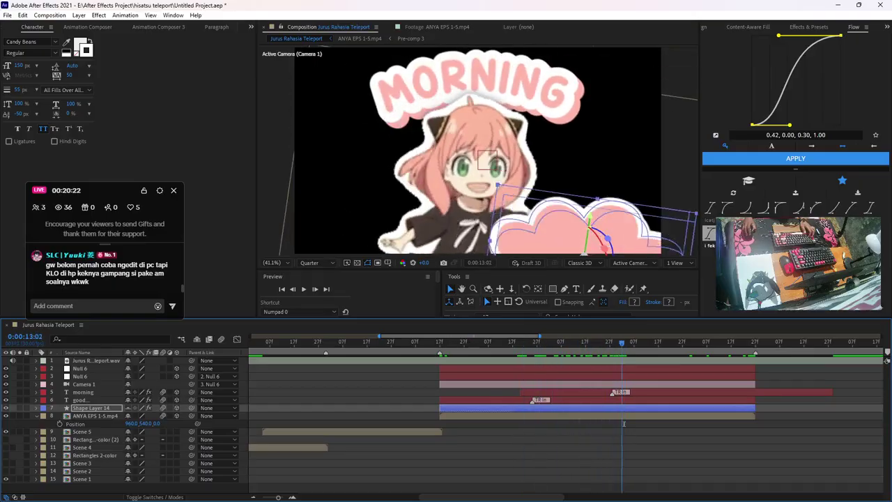
{"action": "key", "text": "s"}
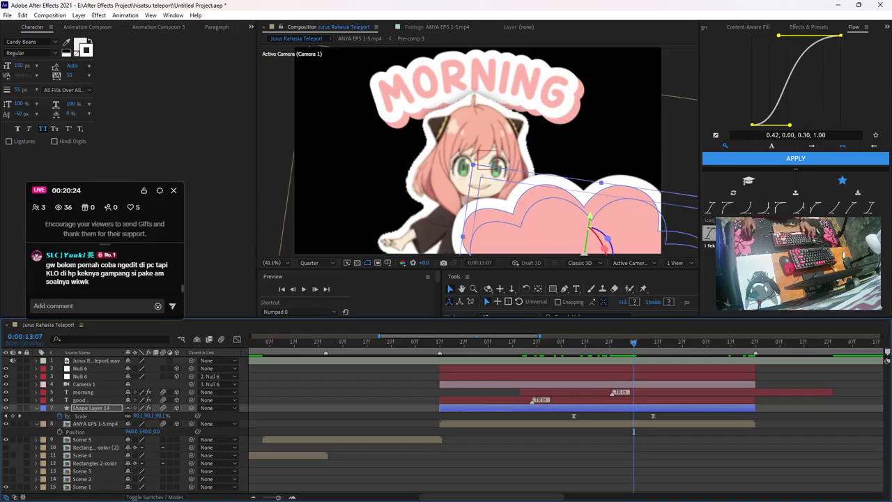
{"action": "key", "text": "space"}
{"action": "left_click_drag", "start_coordinate": [588, 227], "coordinate": [497, 236]}
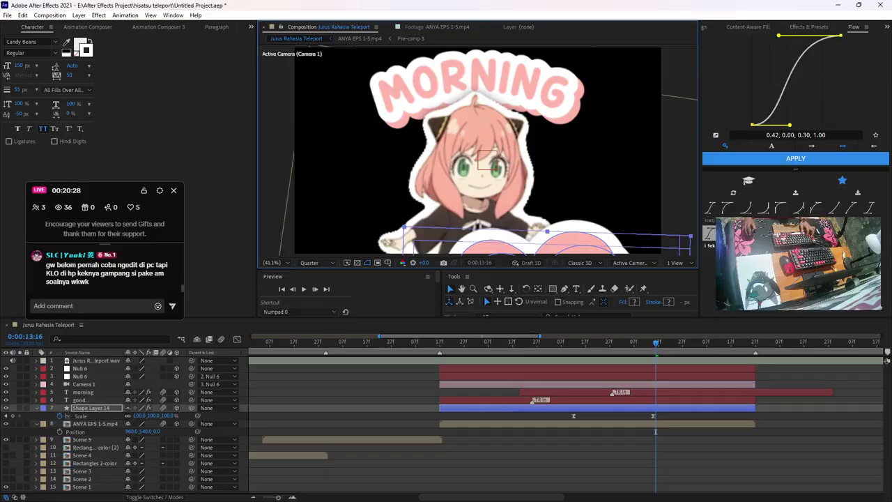
{"action": "left_click", "coordinate": [654, 432]}
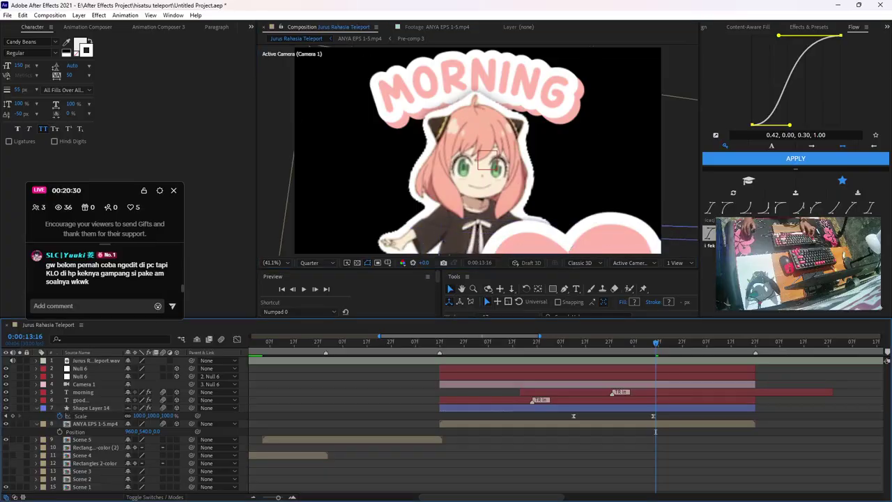
Switch the composition to Custom View 1 and move the Shape Layer 14 cloud slightly downward in 3D space
{"action": "left_click", "coordinate": [630, 262]}
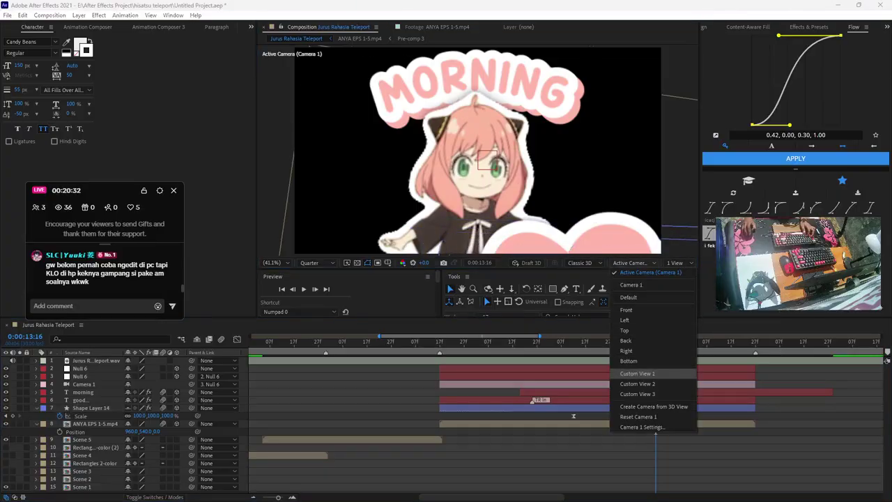
{"action": "left_click", "coordinate": [634, 374]}
{"action": "key", "text": "c"}
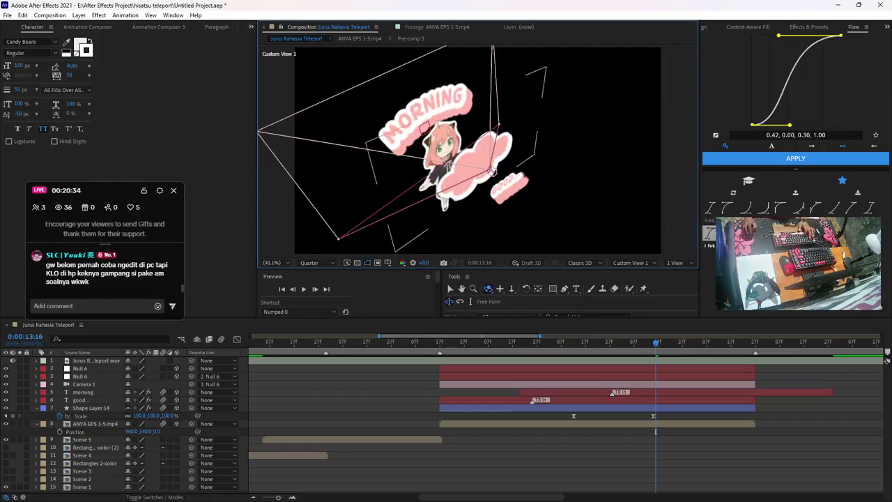
{"action": "left_click_drag", "start_coordinate": [487, 167], "coordinate": [427, 110]}
{"action": "key", "text": "c"}
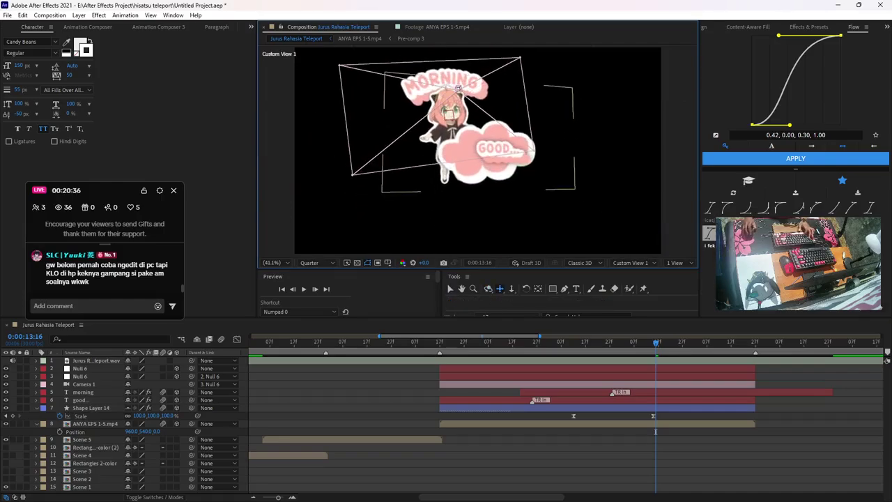
{"action": "key", "text": "c"}
{"action": "left_click_drag", "start_coordinate": [529, 170], "coordinate": [484, 146]}
{"action": "key", "text": "c"}
{"action": "key", "text": "v"}
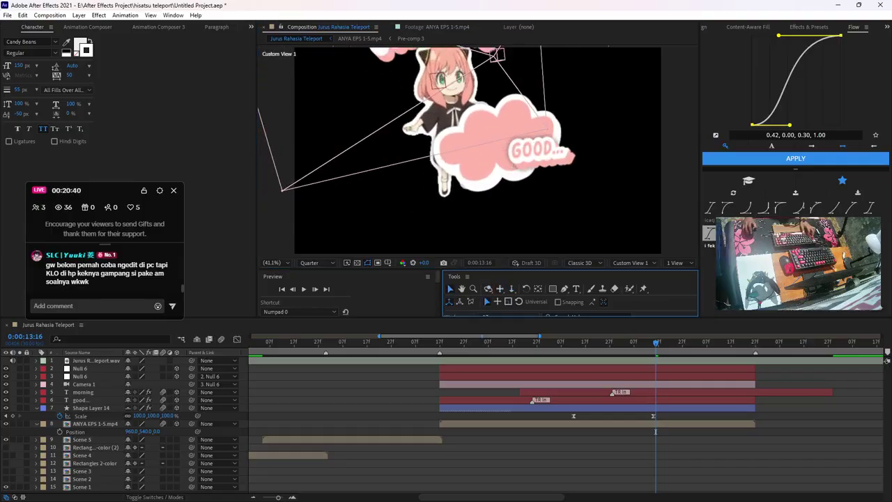
{"action": "left_click", "coordinate": [480, 148]}
{"action": "left_click_drag", "start_coordinate": [501, 104], "coordinate": [502, 115]}
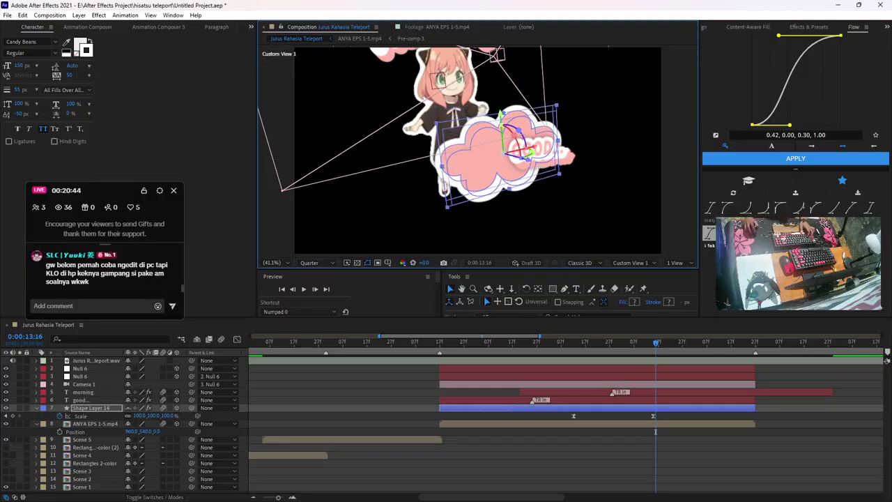
Set Shape Layer 14's Scale keyframe at 0:00:13:15 to 90%
{"action": "left_click", "coordinate": [6, 415]}
{"action": "type", "text": "90"}
{"action": "key", "text": "Return"}
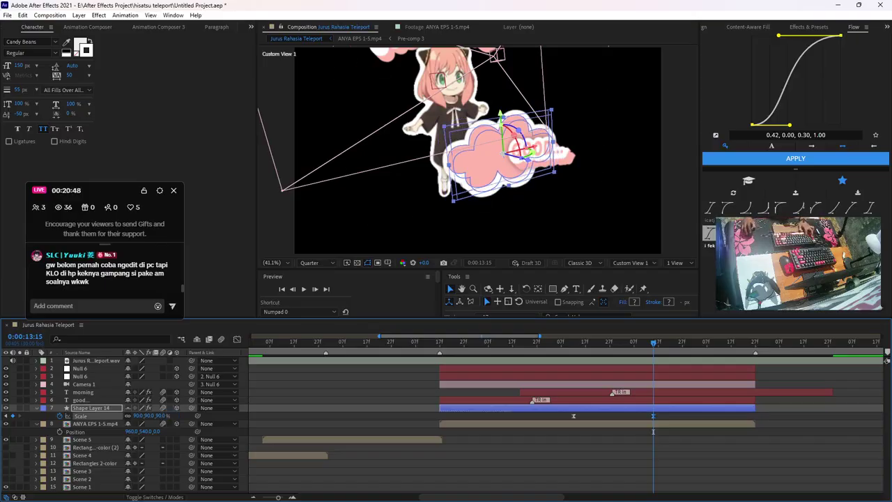
Duplicate the Shape Layer 14 cloud twice, placing one copy to its lower left in front of the legs and the other near the character's torso
{"action": "key", "text": "F2"}
{"action": "left_click", "coordinate": [90, 407]}
{"action": "key", "text": "ctrl+d"}
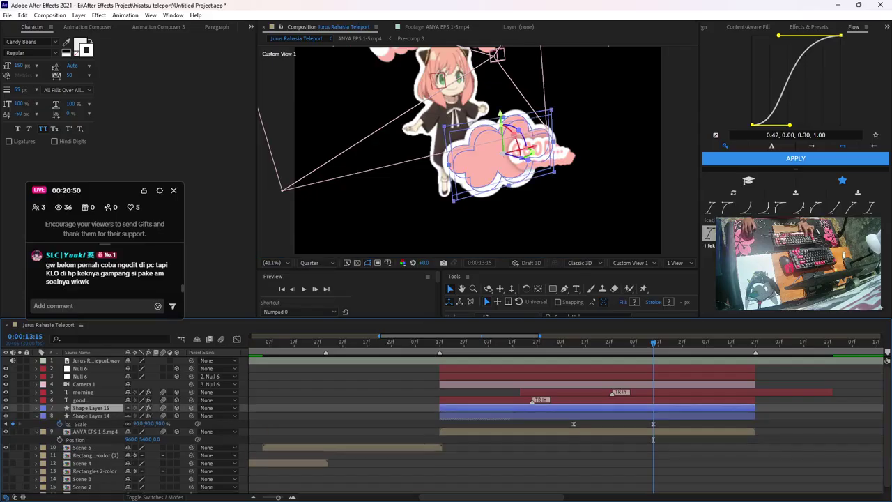
{"action": "left_click_drag", "start_coordinate": [528, 160], "coordinate": [411, 183]}
{"action": "key", "text": "ctrl+d"}
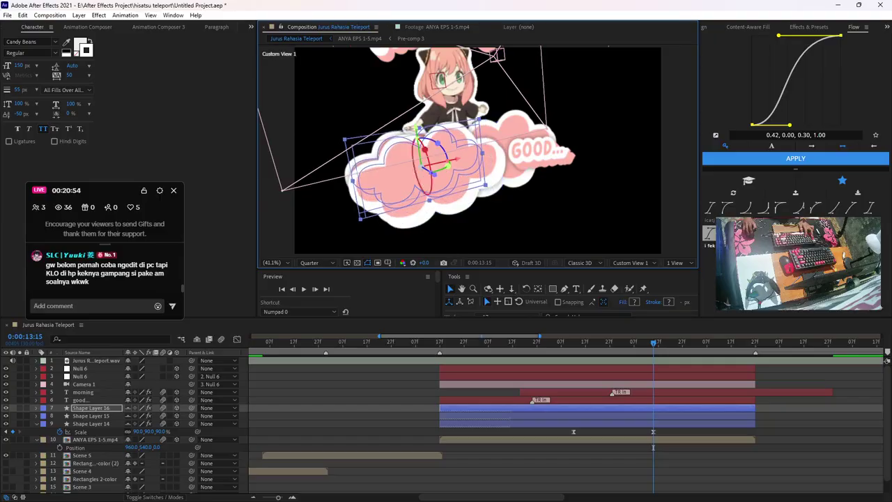
{"action": "left_click_drag", "start_coordinate": [456, 156], "coordinate": [462, 131]}
Shift the Scale keyframes of Shape Layers 16 and 15 earlier, staggering the three clouds about 10 frames apart with Shape Layer 16 first
{"action": "key", "text": "s"}
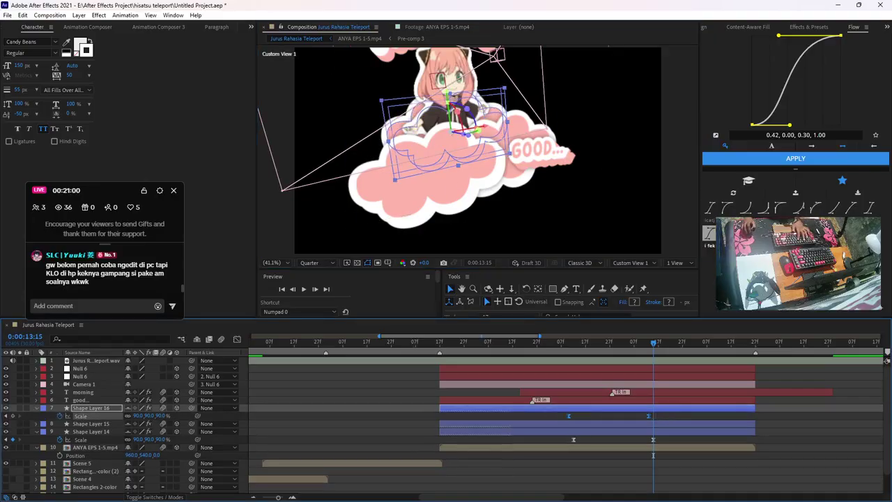
{"action": "left_click", "coordinate": [605, 423]}
{"action": "left_click_drag", "start_coordinate": [648, 416], "coordinate": [660, 437]}
{"action": "key", "text": "s"}
{"action": "left_click_drag", "start_coordinate": [652, 433], "coordinate": [537, 437]}
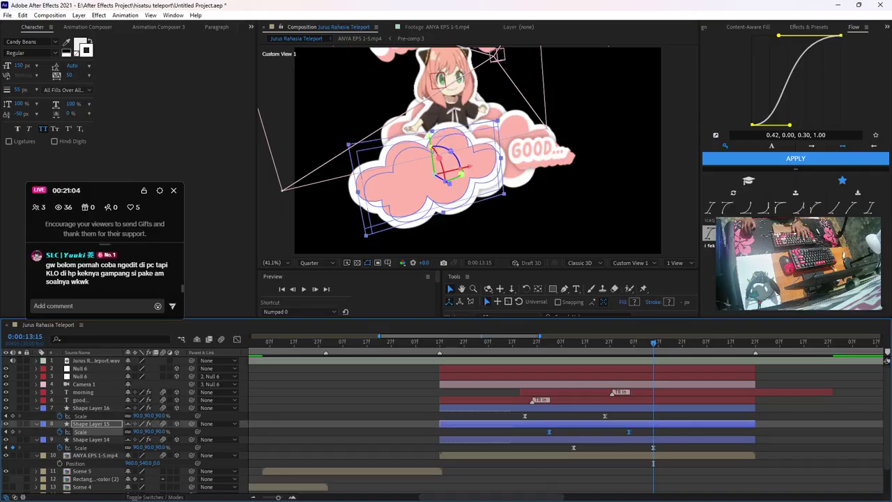
Switch the composition back to Active Camera (Camera 1) and preview the cloud animation from just before 0:00:10:17
{"action": "key", "text": "space"}
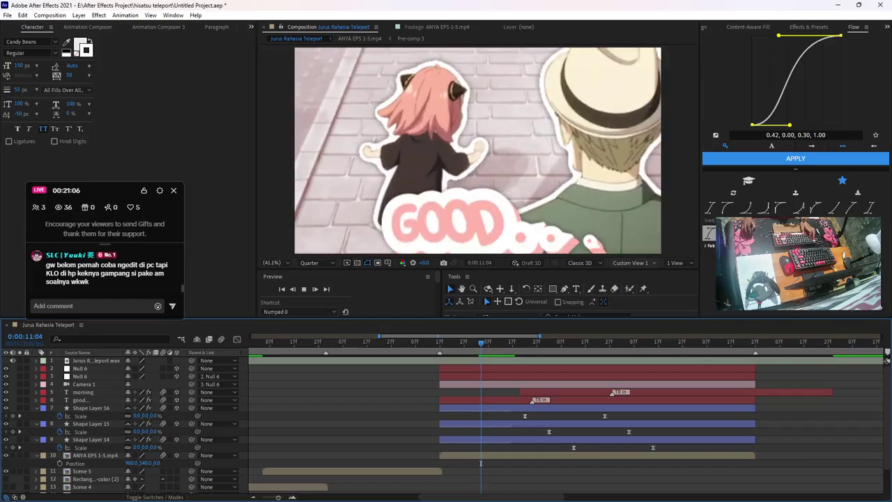
{"action": "left_click", "coordinate": [632, 263]}
{"action": "left_click", "coordinate": [655, 271]}
{"action": "left_click_drag", "start_coordinate": [481, 342], "coordinate": [425, 342]}
{"action": "key", "text": "space"}
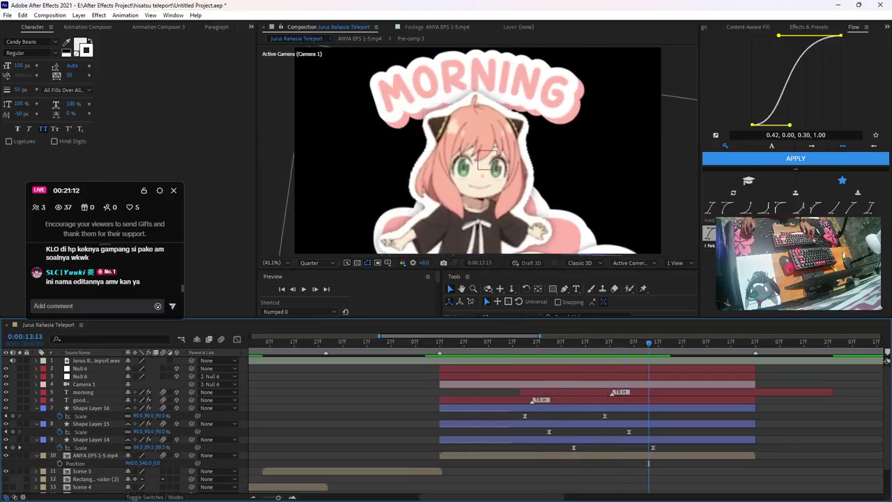
Move the Shape Layer 16 cloud to about X 650, Y 712, Z 122 at the character's waist, and save the project
{"action": "left_click", "coordinate": [92, 423]}
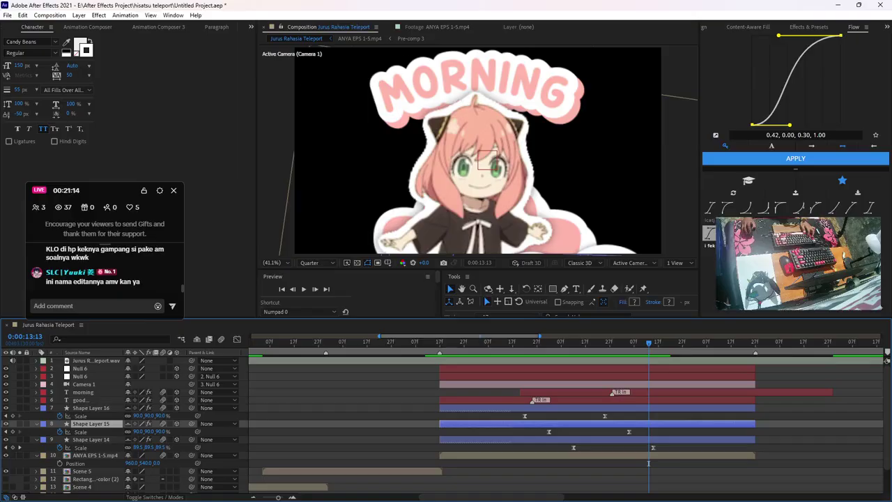
{"action": "left_click", "coordinate": [91, 408]}
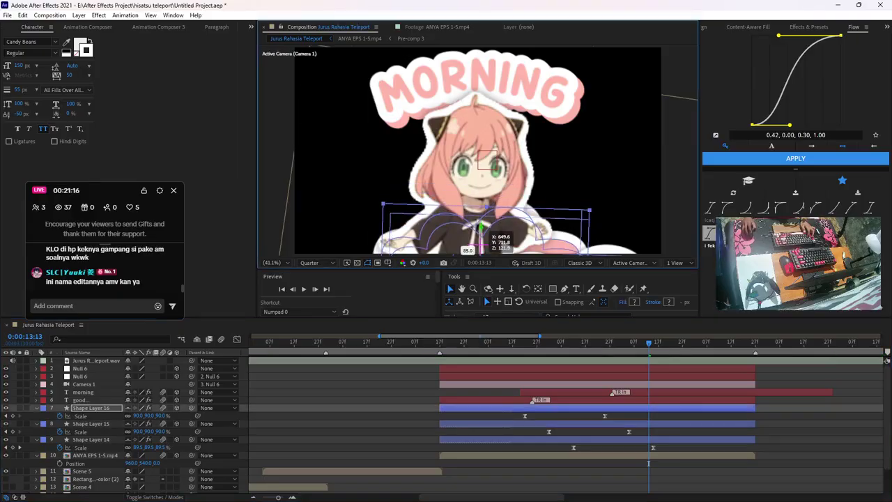
{"action": "key", "text": "ctrl+s"}
Preview the "Good... Morning" scene from its start to examine the timing of the text and clouds
{"action": "left_click_drag", "start_coordinate": [649, 343], "coordinate": [444, 342]}
{"action": "key", "text": "space"}
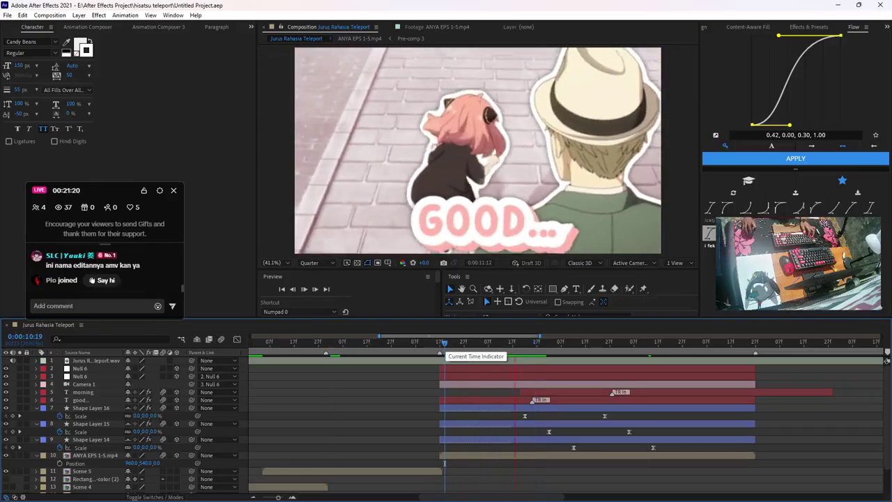
{"action": "key", "text": "space"}
{"action": "key", "text": "space"}
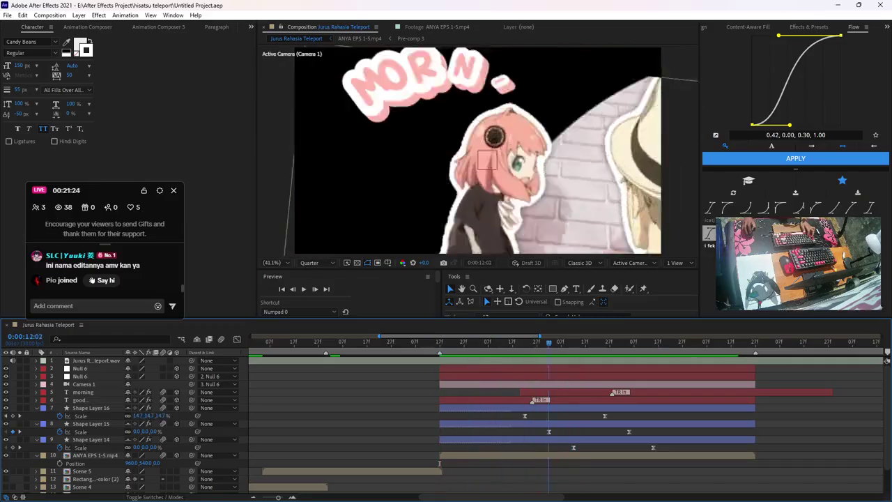
{"action": "key", "text": "space"}
Trim the end of the morning text layer to 0:00:14:26, matching the other scene layers
{"action": "left_click", "coordinate": [515, 368]}
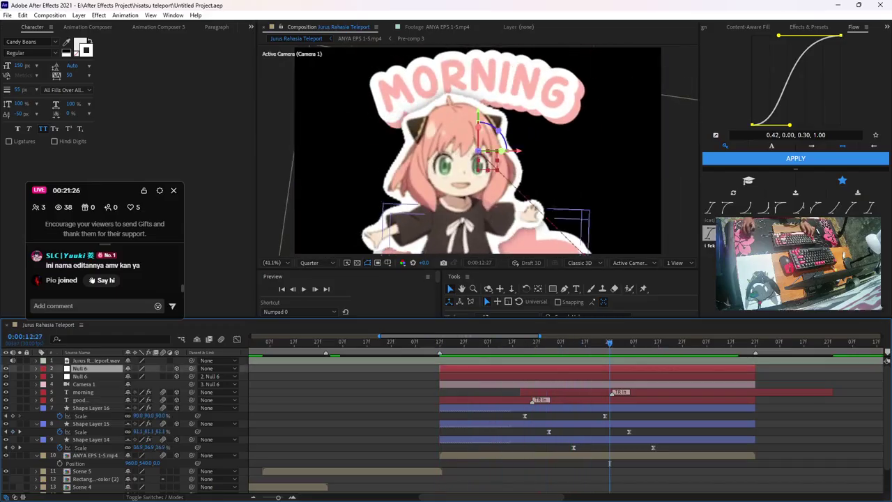
{"action": "left_click", "coordinate": [516, 383]}
{"action": "key", "text": "o"}
{"action": "left_click", "coordinate": [788, 392]}
{"action": "key", "text": "alt+bracketright"}
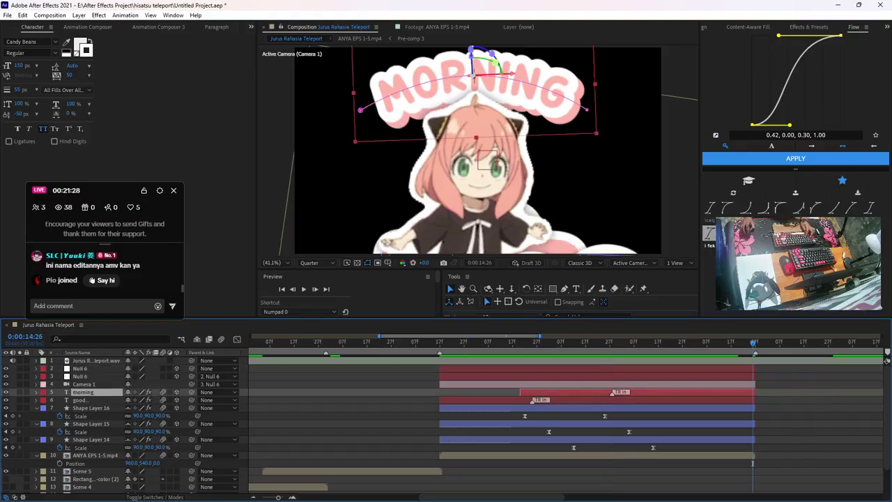
Pre-compose all layers from the upper Null 6 down to ANYA EPS 1-5.mp4 into a new composition named Scene 6
{"action": "left_click", "coordinate": [794, 408]}
{"action": "left_click", "coordinate": [465, 369]}
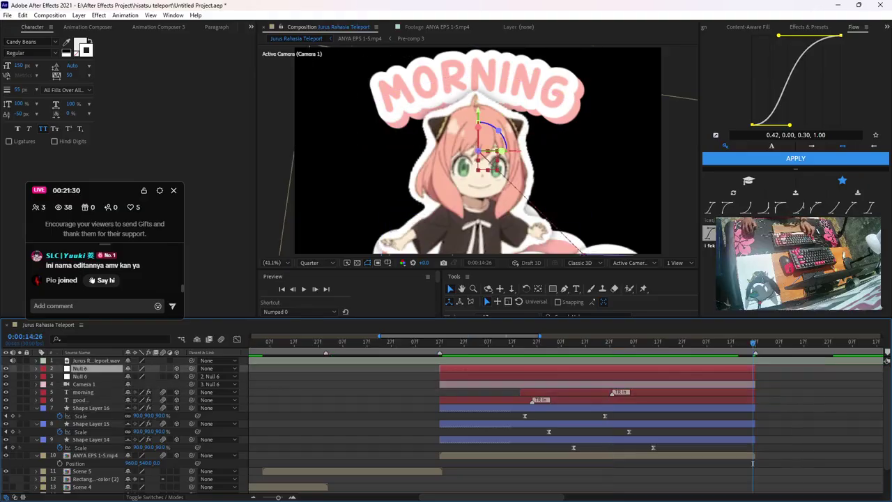
{"action": "left_click", "coordinate": [465, 454], "text": "shift"}
{"action": "key", "text": "ctrl+shift+c"}
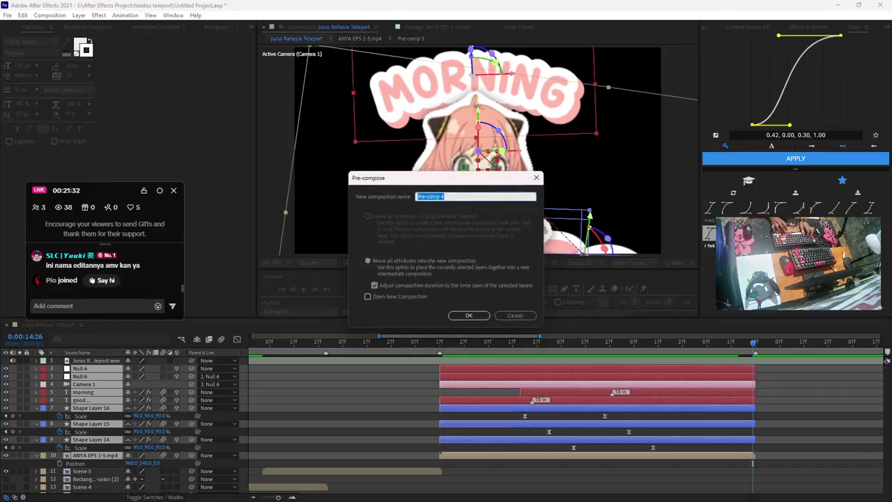
{"action": "type", "text": "Scene 6"}
{"action": "key", "text": "Return"}
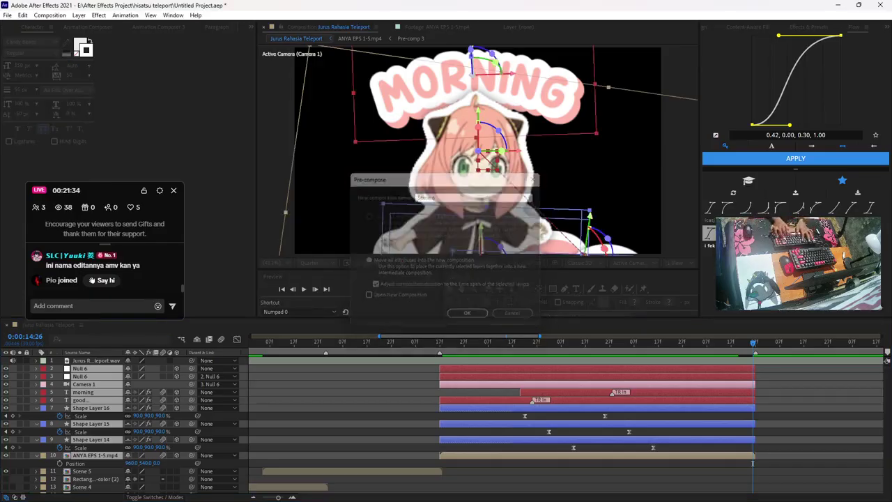
Duplicate the Jurus Rahasia Teleport audio layer, trim its start to 0:00:10:17, and move the copy into the Scene 6 composition
{"action": "key", "text": "i"}
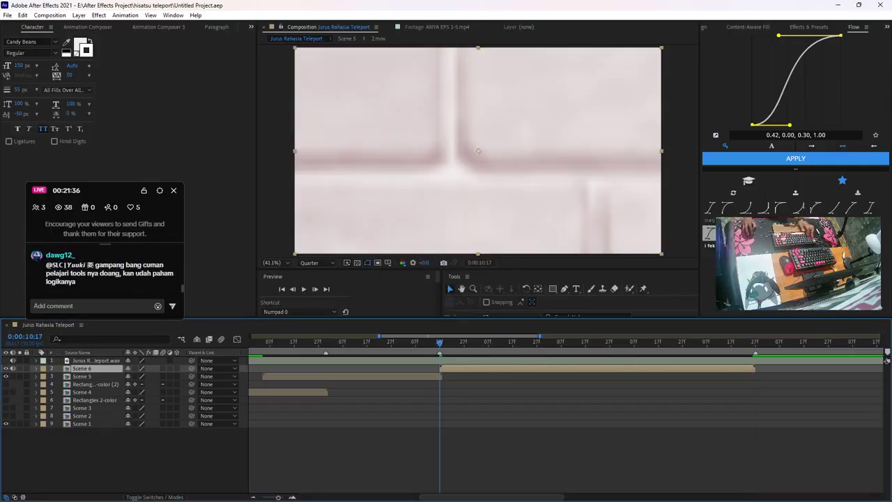
{"action": "key", "text": "ctrl+Up"}
{"action": "key", "text": "ctrl+d"}
{"action": "key", "text": "alt+["}
{"action": "key", "text": "Delete"}
{"action": "left_click", "coordinate": [82, 377]}
{"action": "double_click", "coordinate": [82, 368]}
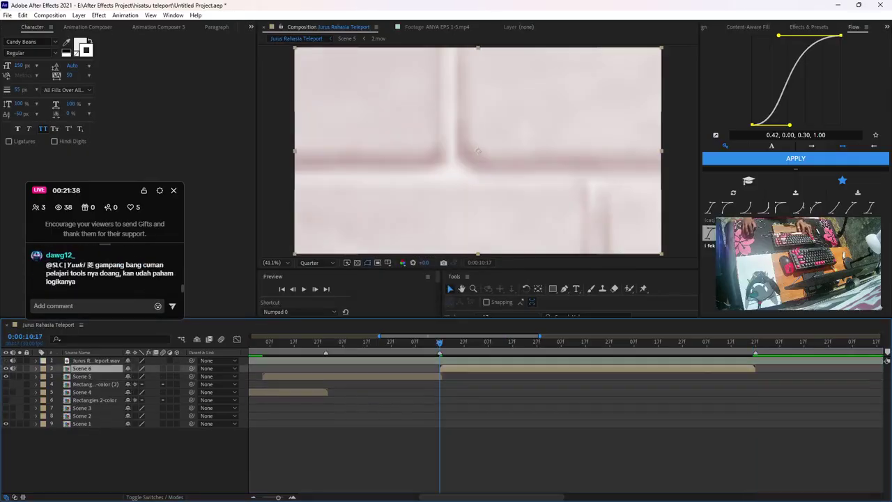
{"action": "key", "text": "ctrl+v"}
Preview Scene 6 with its audio and review the keyframes on its nulls and clouds
{"action": "key", "text": "space"}
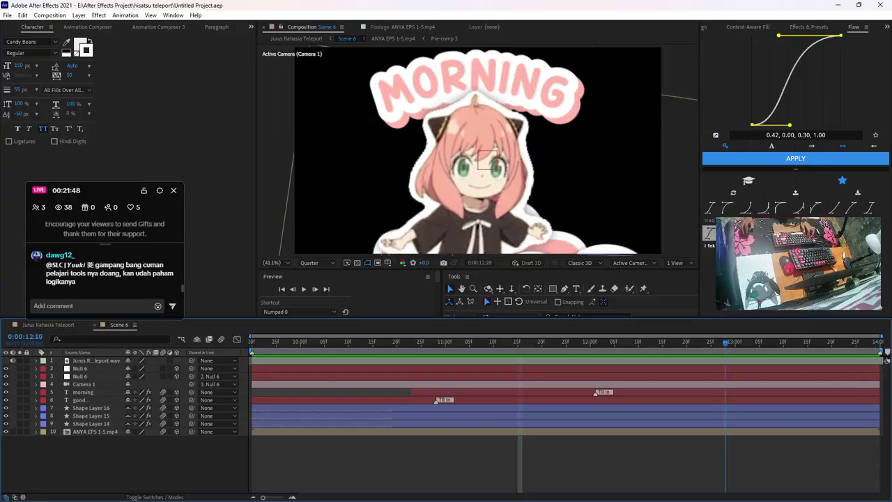
{"action": "key", "text": "u"}
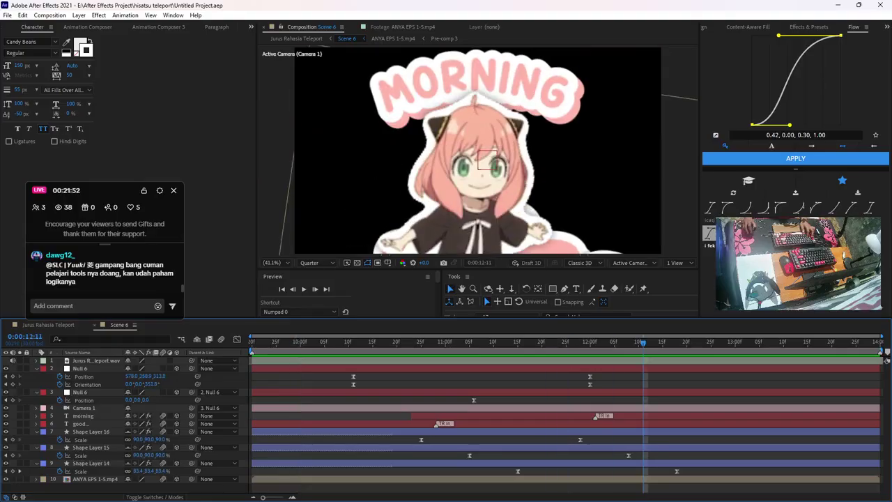
{"action": "key", "text": "u"}
Add a new empty shape layer directly above the morning text layer in Scene 6
{"action": "left_click", "coordinate": [83, 392]}
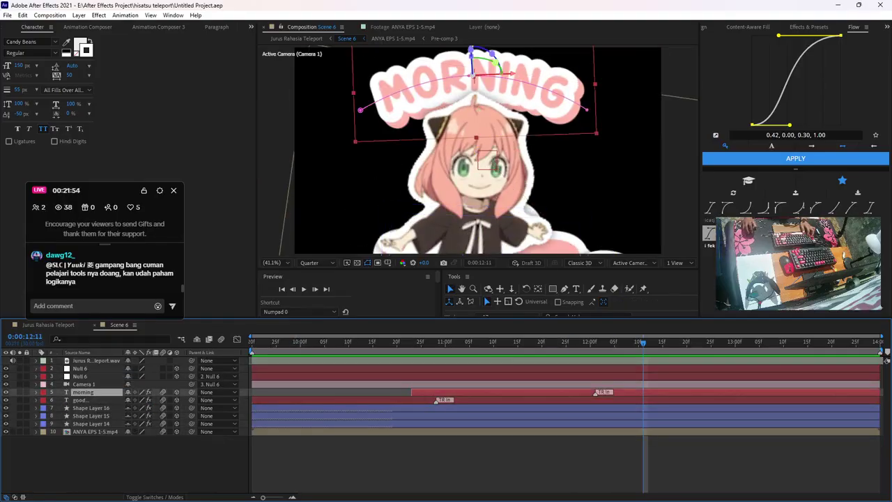
{"action": "right_click", "coordinate": [123, 325]}
{"action": "mouse_move", "coordinate": [150, 332]}
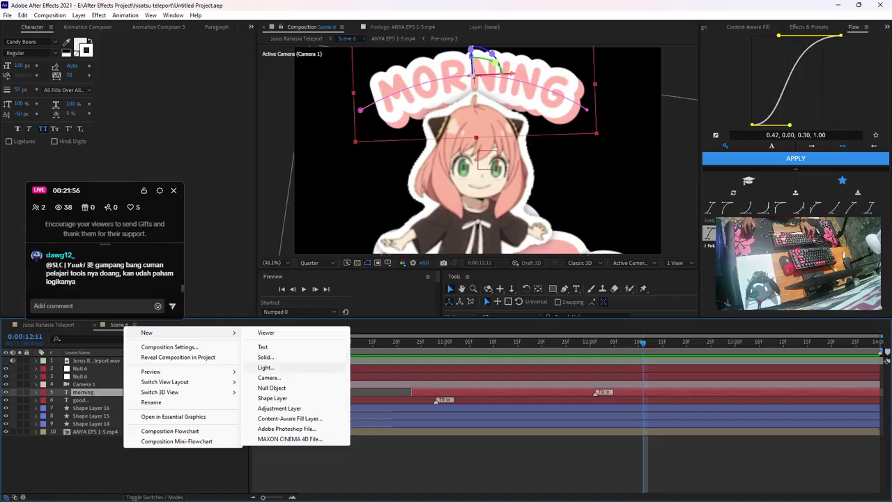
{"action": "left_click", "coordinate": [272, 398]}
{"action": "key", "text": "ctrl+space"}
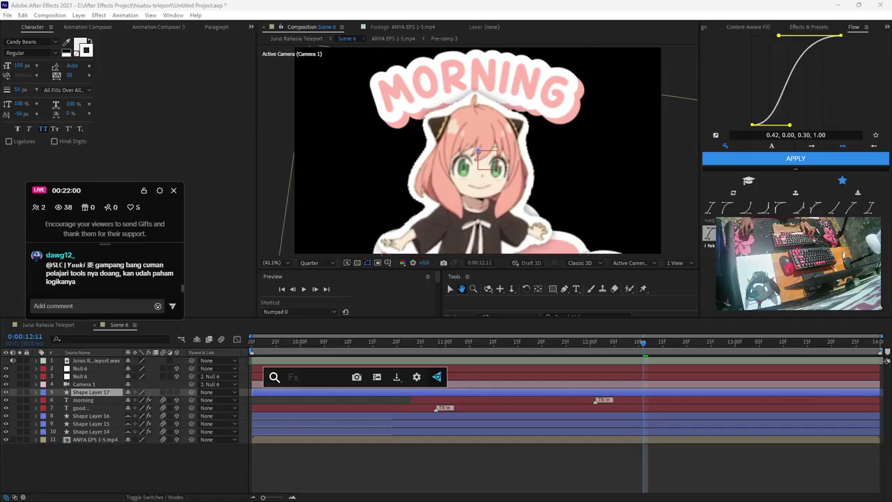
{"action": "key", "text": "Escape"}
{"action": "key", "text": "ctrl+5"}
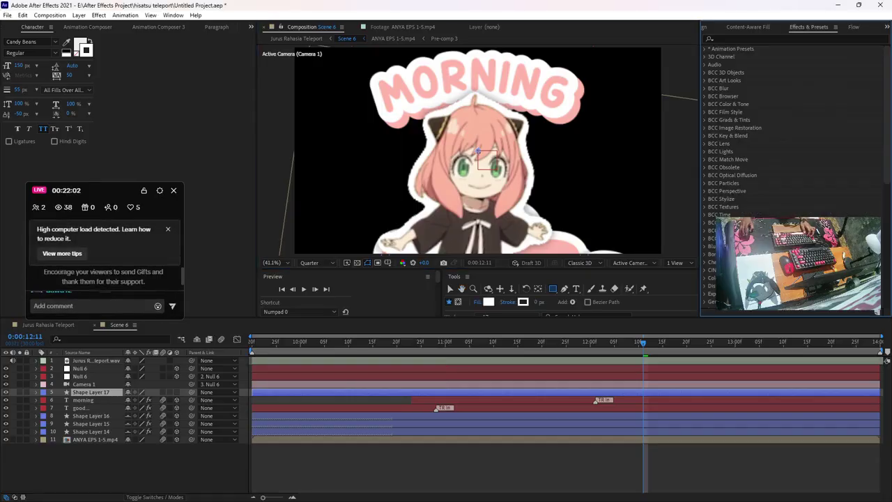
{"action": "left_click", "coordinate": [794, 39]}
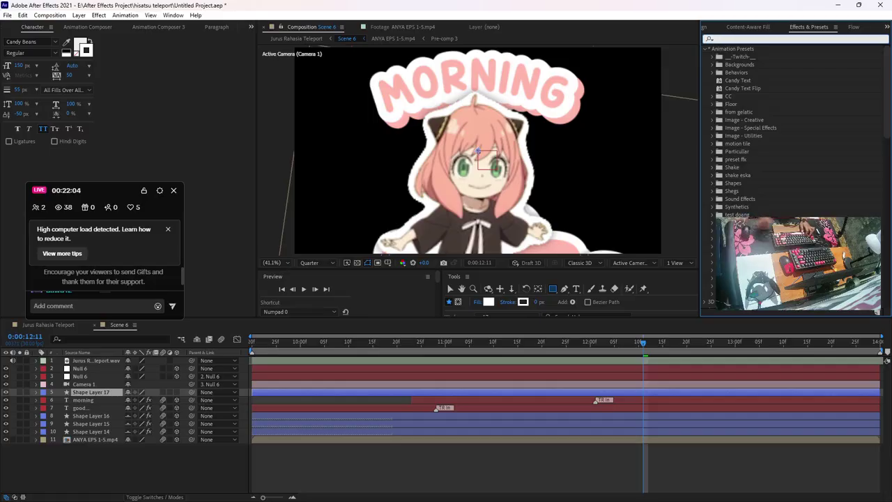
{"action": "type", "text": "cand"}
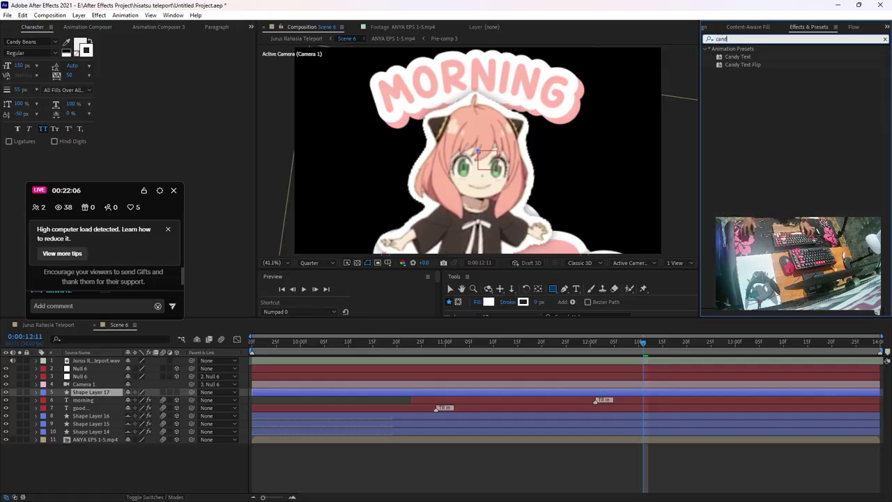
{"action": "key", "text": "BackSpace"}
{"action": "key", "text": "BackSpace"}
{"action": "key", "text": "BackSpace"}
{"action": "key", "text": "BackSpace"}
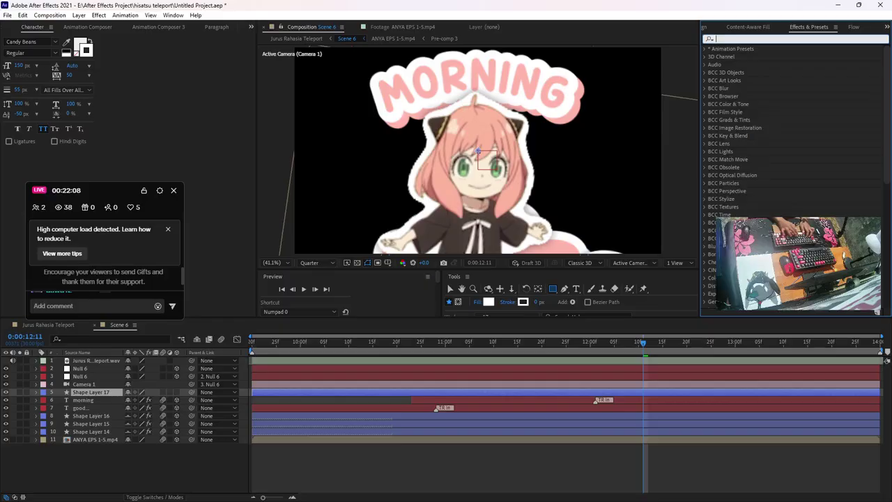
{"action": "type", "text": "ch"}
{"action": "key", "text": "BackSpace"}
{"action": "key", "text": "BackSpace"}
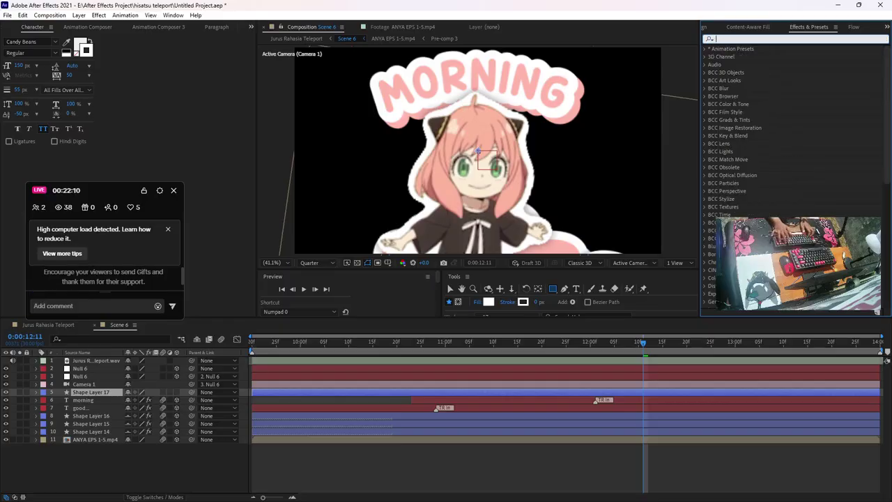
Show the proportional grid and draw a centred white rounded rectangle of about 1455 × 360 px on Shape Layer 17
{"action": "left_click", "coordinate": [91, 392]}
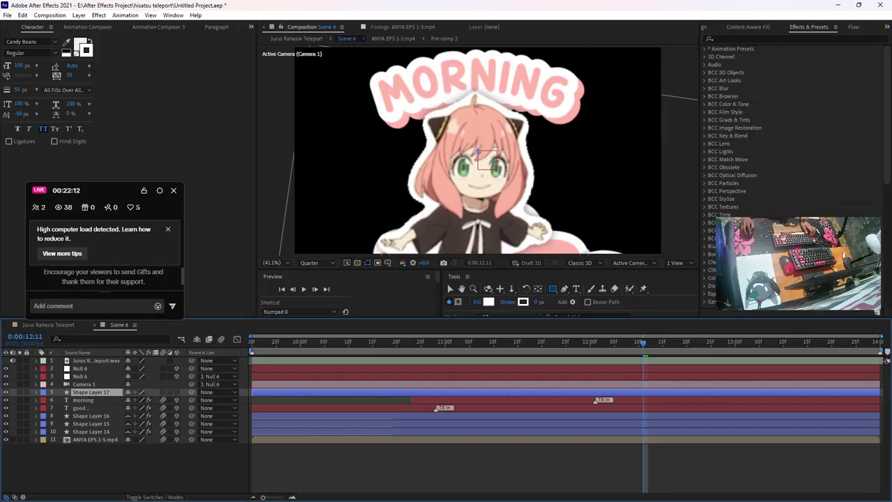
{"action": "left_click", "coordinate": [552, 288]}
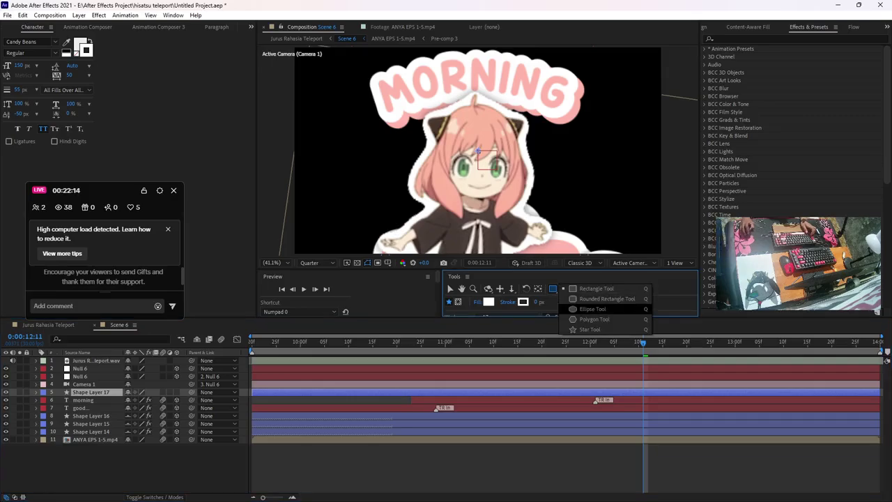
{"action": "left_click", "coordinate": [592, 298]}
{"action": "left_click", "coordinate": [387, 263]}
{"action": "left_click", "coordinate": [411, 284]}
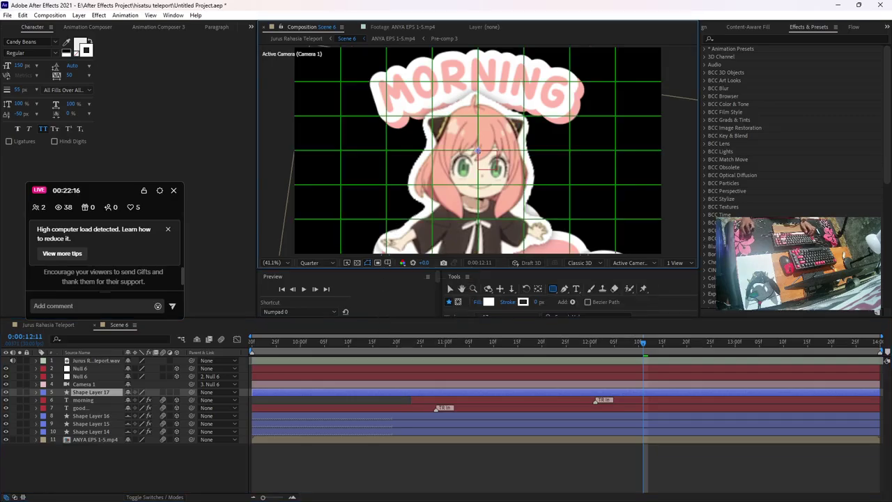
{"action": "mouse_move", "coordinate": [478, 150]}
{"action": "left_mouse_down"}
{"action": "mouse_move", "coordinate": [581, 253]}
{"action": "mouse_move", "coordinate": [561, 179]}
{"action": "mouse_move", "coordinate": [617, 185]}
{"action": "left_mouse_up"}
Set the Roundness of Rectangle 1's path on Shape Layer 17 to 202, giving it a pill shape
{"action": "left_click", "coordinate": [52, 408]}
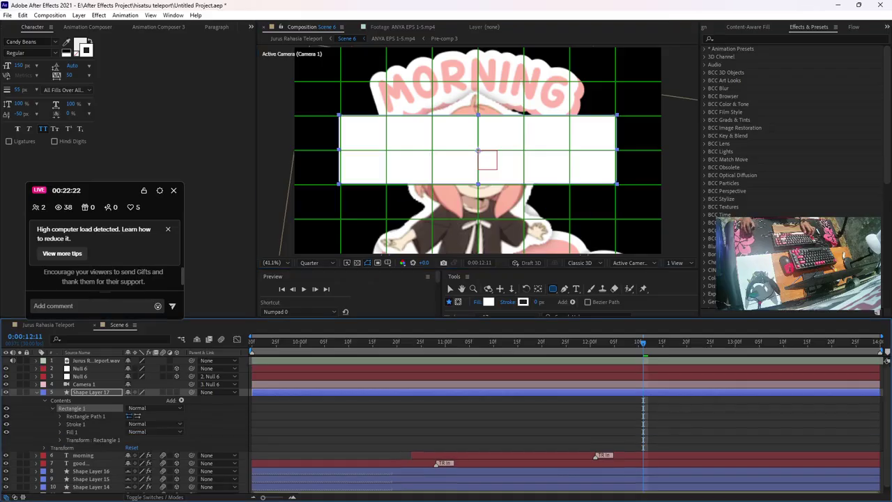
{"action": "left_click", "coordinate": [59, 423]}
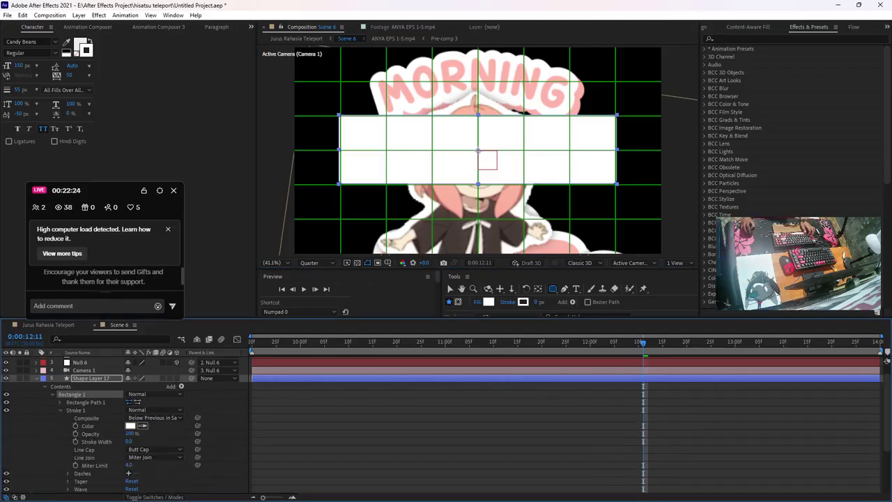
{"action": "left_click", "coordinate": [60, 402]}
{"action": "left_click_drag", "start_coordinate": [130, 426], "coordinate": [214, 425]}
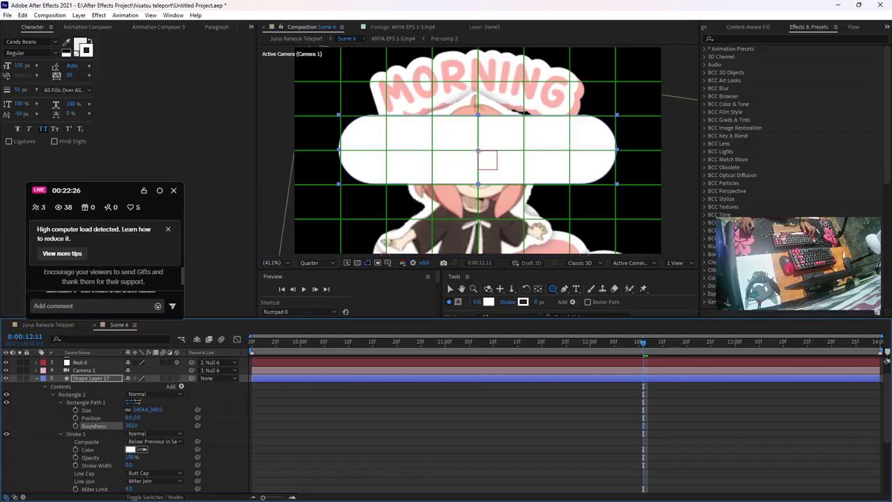
Draw a white, curved speech-bubble tail below the lower right part of the pill with the Pen tool on a new shape layer
{"action": "left_click", "coordinate": [279, 431]}
{"action": "left_click", "coordinate": [564, 289]}
{"action": "scroll", "coordinate": [586, 189], "scroll_direction": "up", "scroll_amount": 3}
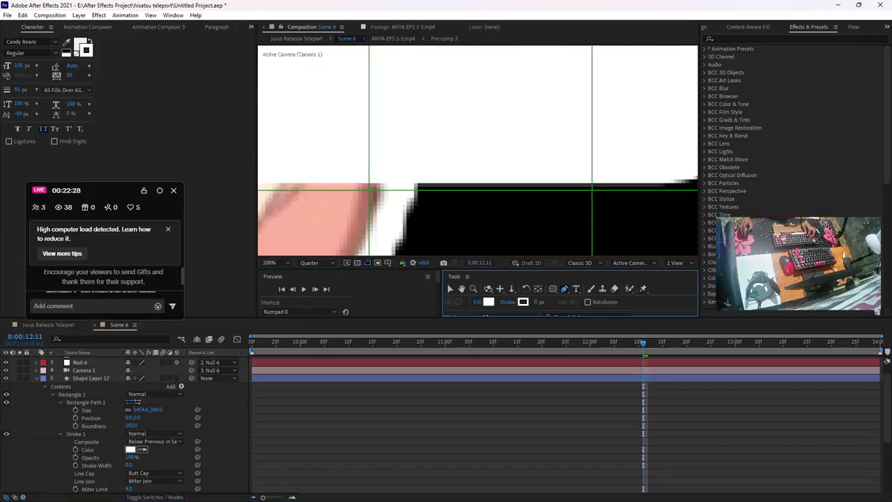
{"action": "left_click_drag", "start_coordinate": [552, 184], "coordinate": [500, 176]}
{"action": "scroll", "coordinate": [464, 185], "scroll_direction": "down", "scroll_amount": 2}
{"action": "left_click", "coordinate": [442, 179]}
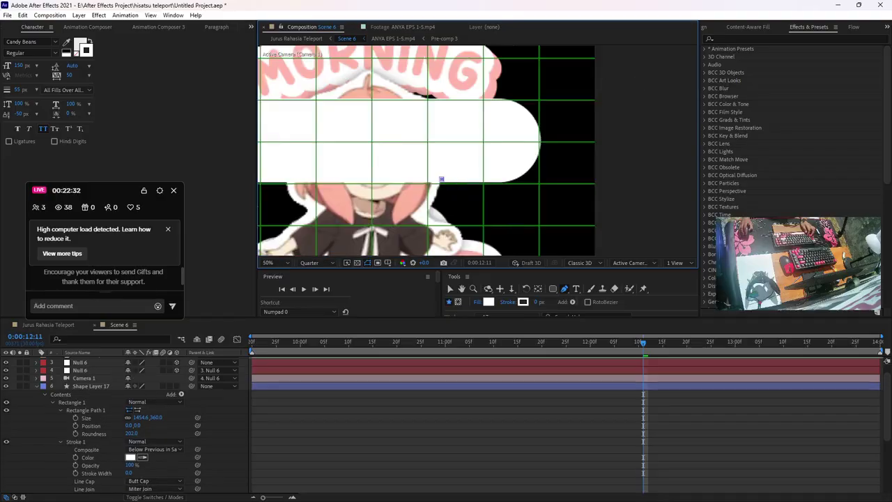
{"action": "left_click_drag", "start_coordinate": [513, 225], "coordinate": [574, 223]}
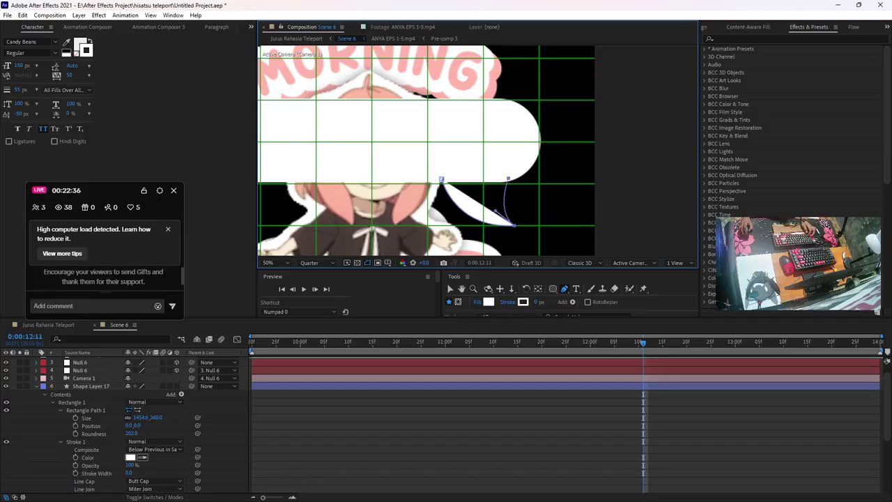
{"action": "left_click_drag", "start_coordinate": [495, 211], "coordinate": [487, 205]}
Add a stroke to Shape Layer 17's contents, coloured with the pink sampled from the MORNING lettering and 106 wide
{"action": "left_click", "coordinate": [84, 377]}
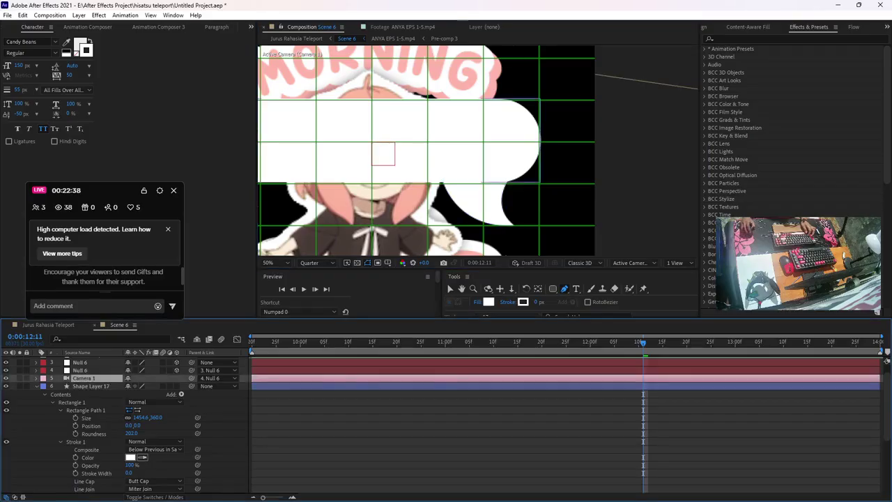
{"action": "left_click", "coordinate": [61, 394]}
{"action": "left_click", "coordinate": [180, 395]}
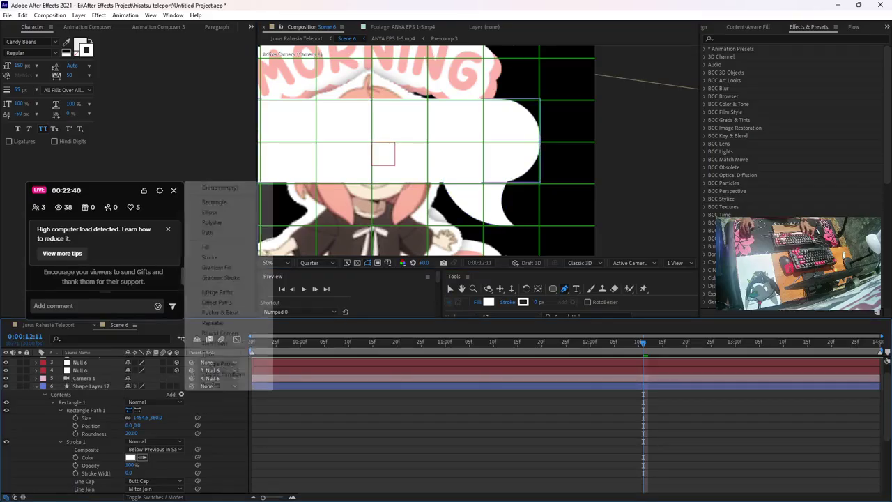
{"action": "left_click", "coordinate": [226, 256]}
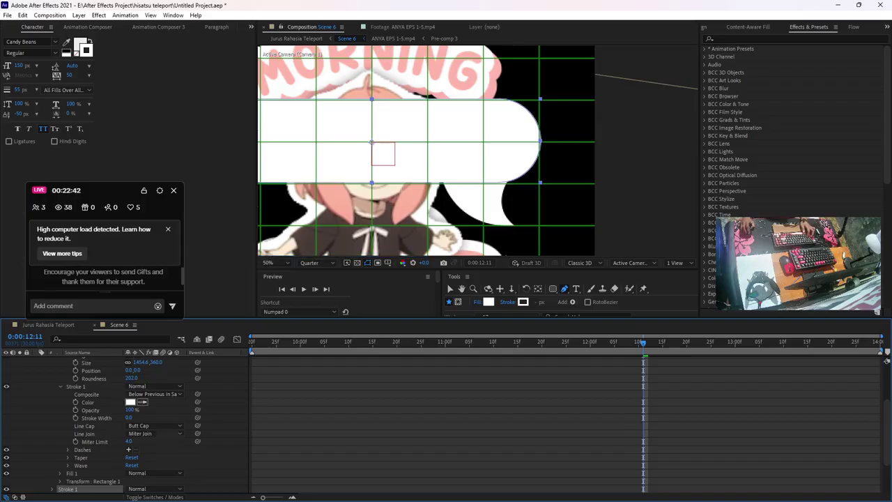
{"action": "scroll", "coordinate": [125, 433], "scroll_direction": "down", "scroll_amount": 2}
{"action": "left_click", "coordinate": [53, 433]}
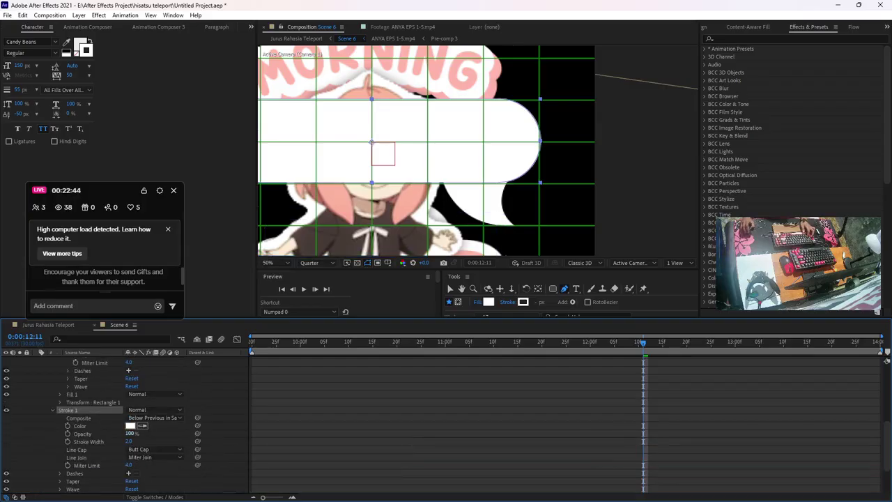
{"action": "left_click", "coordinate": [130, 425]}
{"action": "left_click", "coordinate": [537, 213]}
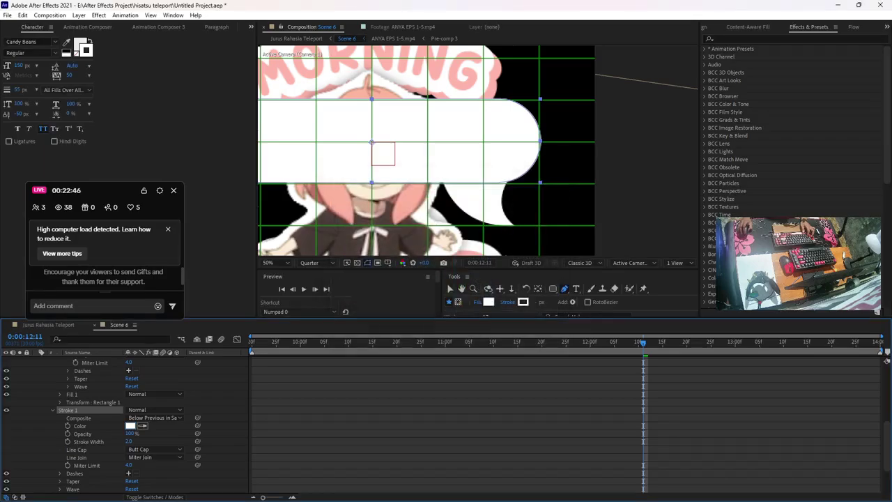
{"action": "left_click", "coordinate": [454, 68]}
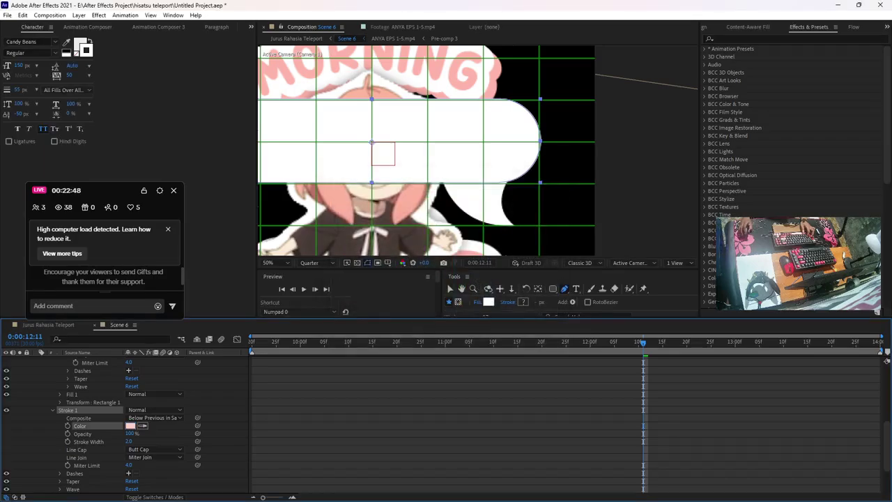
{"action": "mouse_move", "coordinate": [129, 441]}
{"action": "left_mouse_down"}
{"action": "mouse_move", "coordinate": [189, 441]}
{"action": "mouse_move", "coordinate": [177, 440]}
{"action": "left_mouse_up"}
{"action": "left_click", "coordinate": [53, 410]}
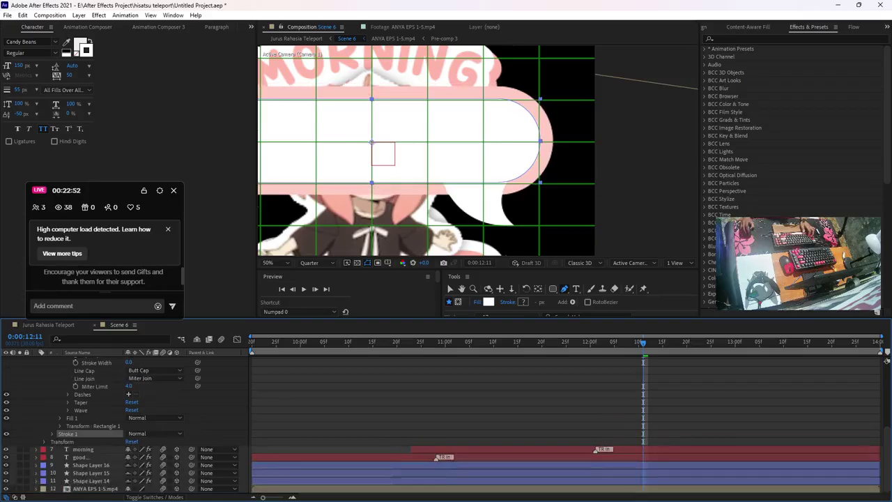
{"action": "scroll", "coordinate": [124, 423], "scroll_direction": "up", "scroll_amount": 5}
{"action": "left_click", "coordinate": [52, 416]}
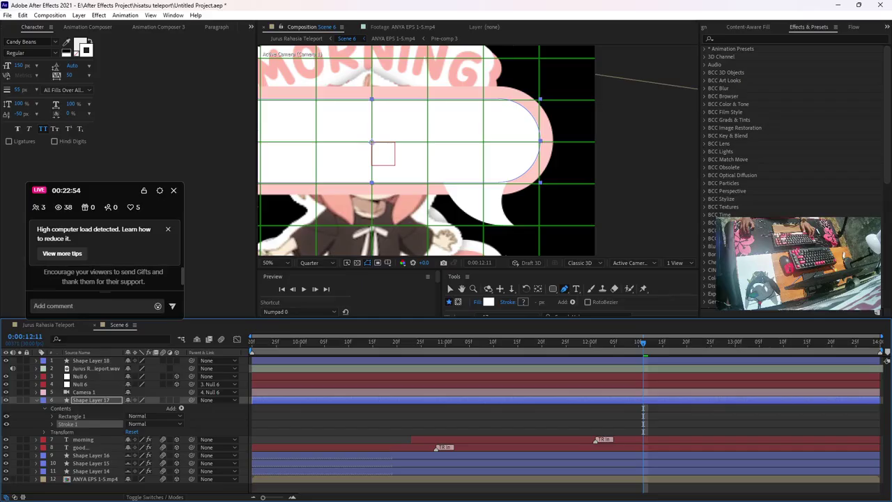
Try to move the tail's contents from Shape Layer 18 into Shape Layer 17's contents by cutting and pasting
{"action": "left_click", "coordinate": [63, 409]}
{"action": "left_click", "coordinate": [90, 400]}
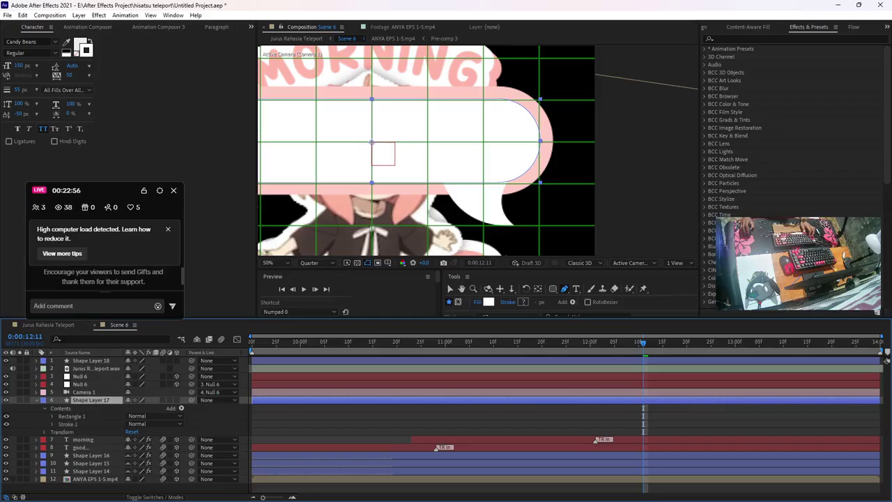
{"action": "left_click", "coordinate": [91, 360]}
{"action": "left_click", "coordinate": [36, 360]}
{"action": "left_click", "coordinate": [61, 368]}
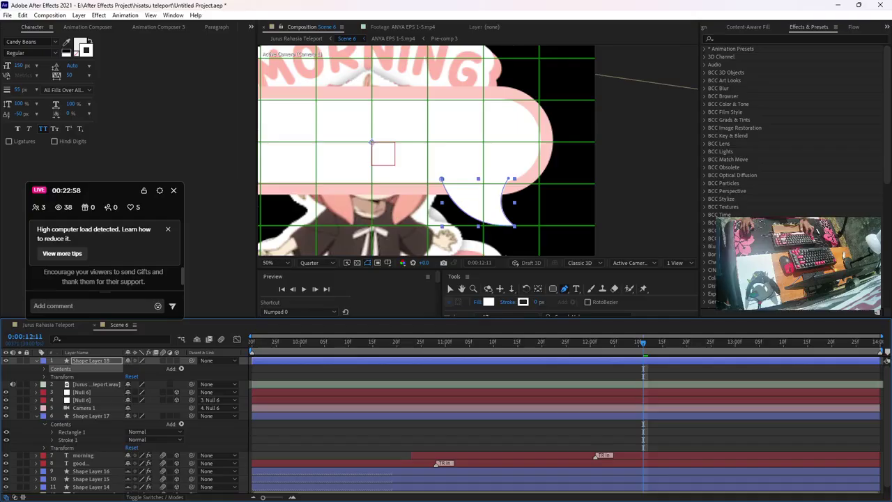
{"action": "key", "text": "ctrl+x"}
{"action": "left_click", "coordinate": [60, 424]}
{"action": "key", "text": "ctrl+v"}
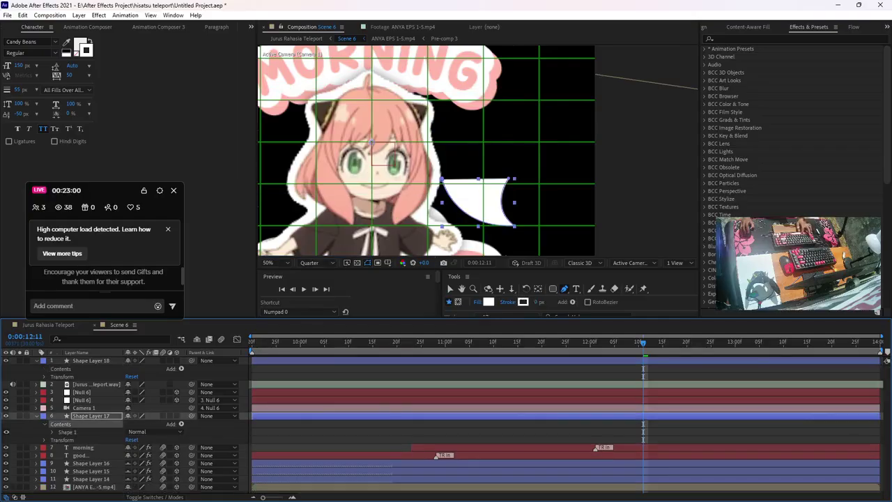
{"action": "key", "text": "ctrl+z"}
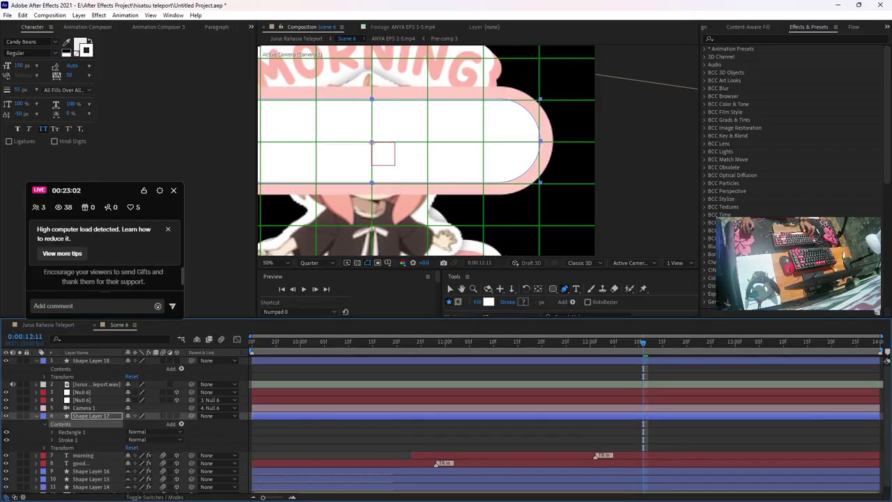
{"action": "key", "text": "ctrl+z"}
Copy Shape 1 from Shape Layer 18 into Shape Layer 17 and place it above Stroke 1, so the outline surrounds the tail
{"action": "left_click", "coordinate": [44, 368]}
{"action": "key", "text": "F2"}
{"action": "left_click", "coordinate": [45, 369]}
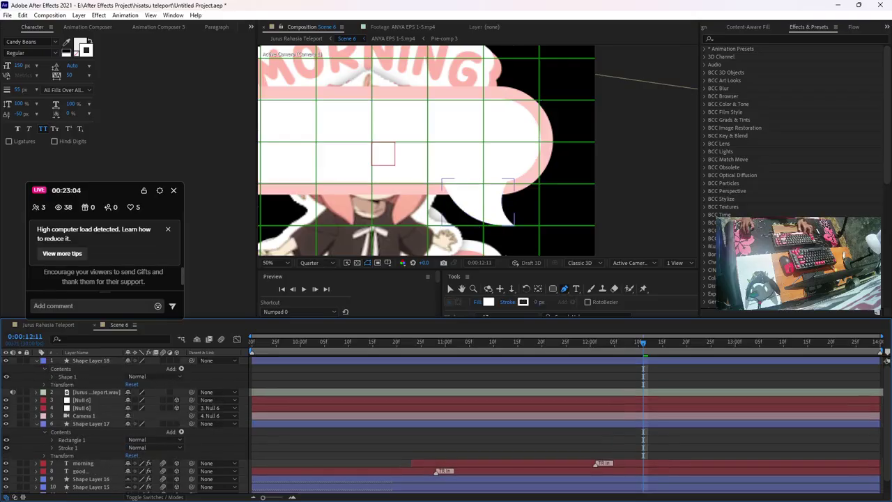
{"action": "left_click", "coordinate": [68, 376]}
{"action": "left_click", "coordinate": [90, 423]}
{"action": "key", "text": "ctrl+v"}
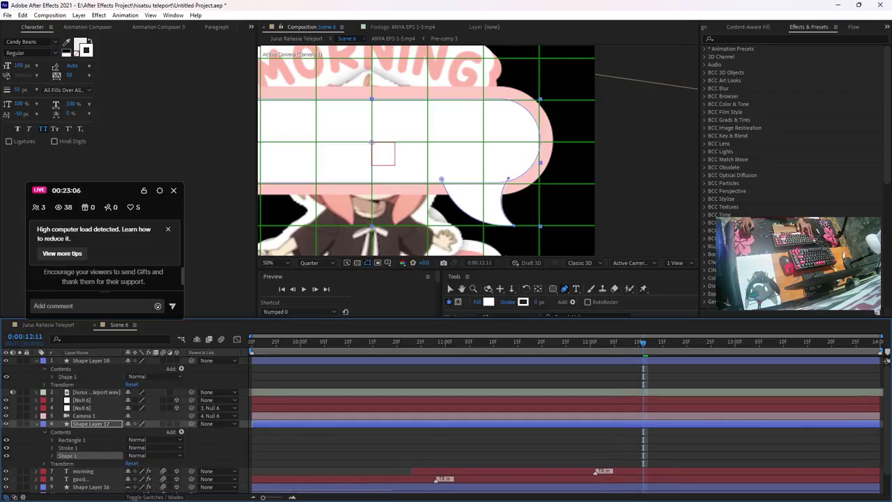
{"action": "left_click_drag", "start_coordinate": [68, 455], "coordinate": [68, 443]}
{"action": "left_click", "coordinate": [68, 455]}
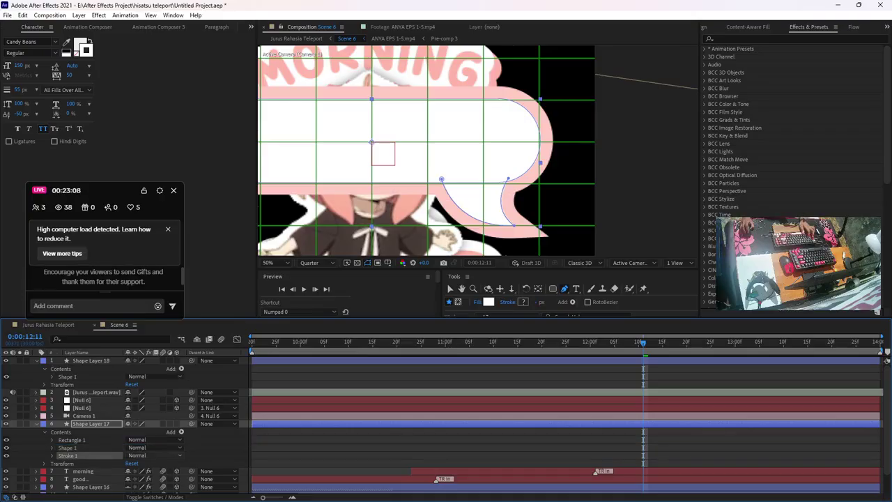
Set Stroke 1 on Shape Layer 17 to Round Cap and Round Join, and fit the composition in the viewer
{"action": "left_click", "coordinate": [51, 447]}
{"action": "left_click", "coordinate": [52, 448]}
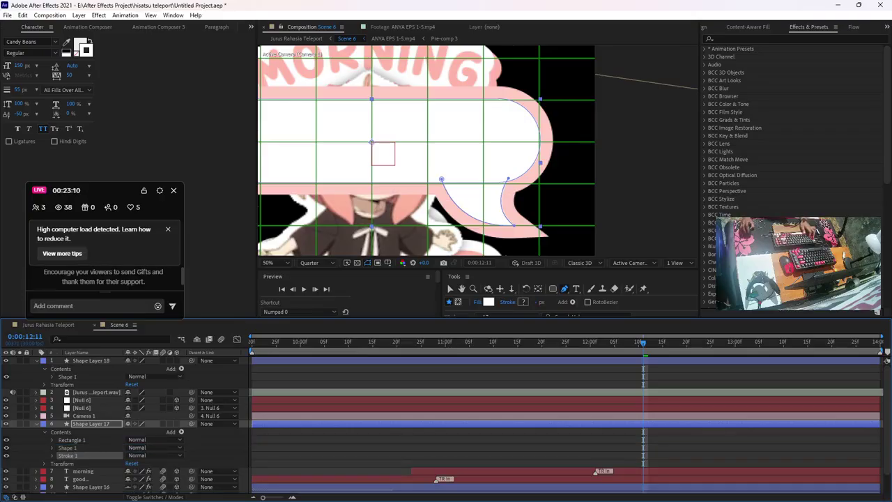
{"action": "left_click", "coordinate": [52, 455]}
{"action": "scroll", "coordinate": [56, 455], "scroll_direction": "down", "scroll_amount": 3}
{"action": "left_click", "coordinate": [153, 393]}
{"action": "left_click", "coordinate": [150, 414]}
{"action": "left_click", "coordinate": [154, 402]}
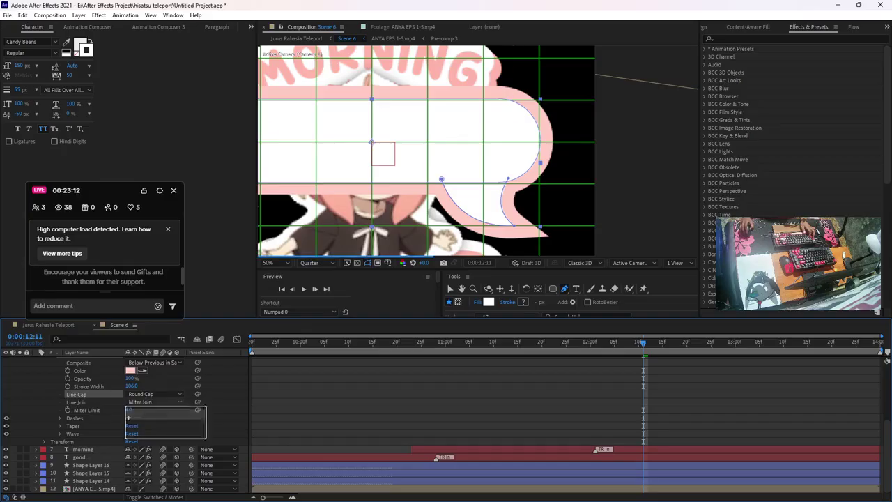
{"action": "left_click", "coordinate": [150, 425]}
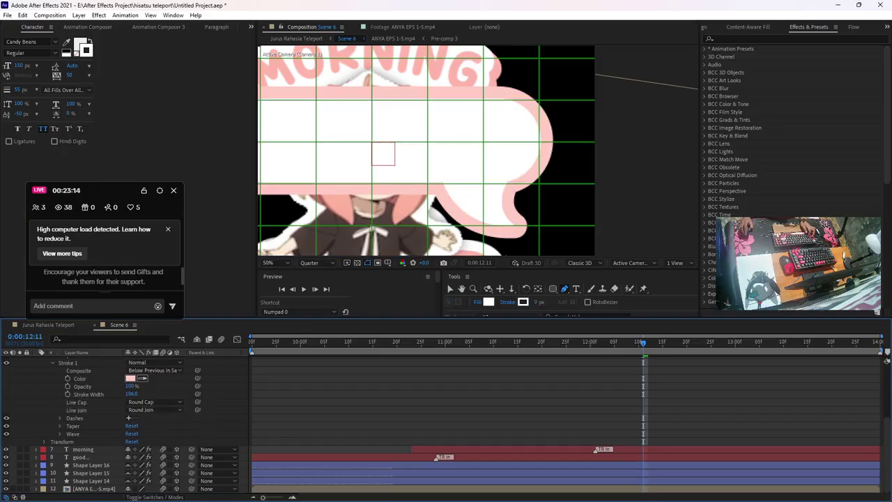
{"action": "left_click", "coordinate": [267, 262]}
{"action": "left_click", "coordinate": [279, 272]}
{"action": "left_click", "coordinate": [450, 288]}
Collapse all layer properties in Scene 6 and apply the Candy Text preset to Shape Layer 17
{"action": "scroll", "coordinate": [445, 425], "scroll_direction": "up", "scroll_amount": 3}
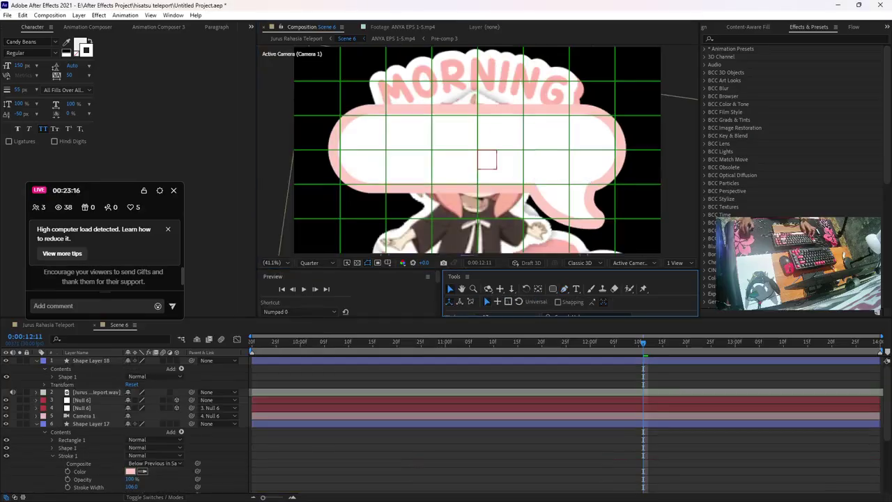
{"action": "key", "text": "ctrl+a"}
{"action": "key", "text": "u"}
{"action": "left_click", "coordinate": [105, 474]}
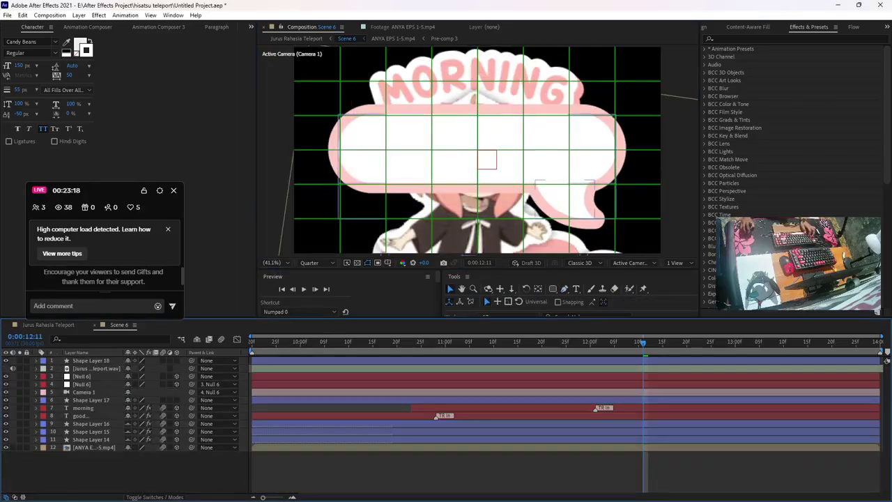
{"action": "left_click", "coordinate": [94, 400]}
{"action": "key", "text": "ctrl+space"}
{"action": "type", "text": "ca"}
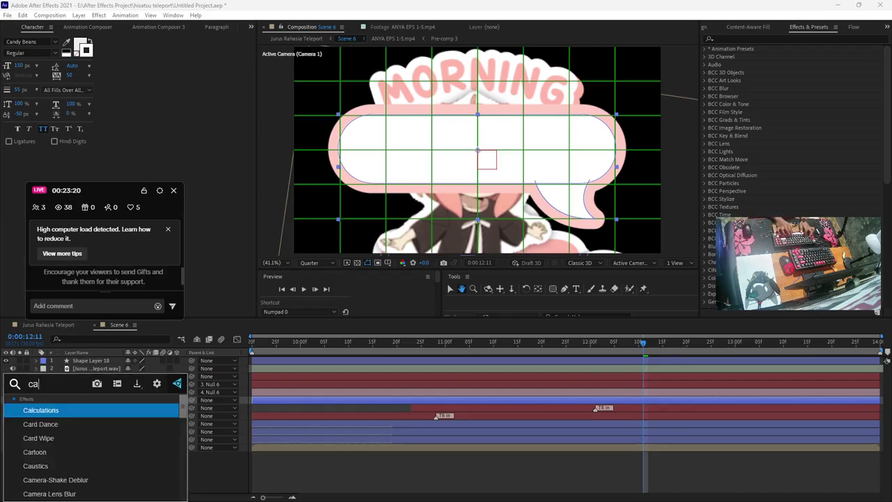
{"action": "type", "text": "ndy te"}
{"action": "key", "text": "Down"}
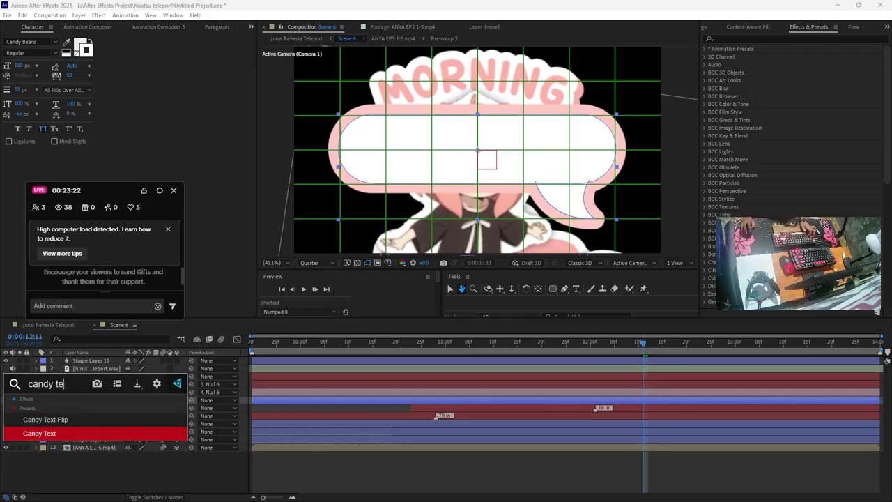
{"action": "key", "text": "Return"}
Set the Distance of Long Shadow and Long Shadow 3 on Shape Layer 17 to 35, and save the project
{"action": "key", "text": "ctrl+shift+a"}
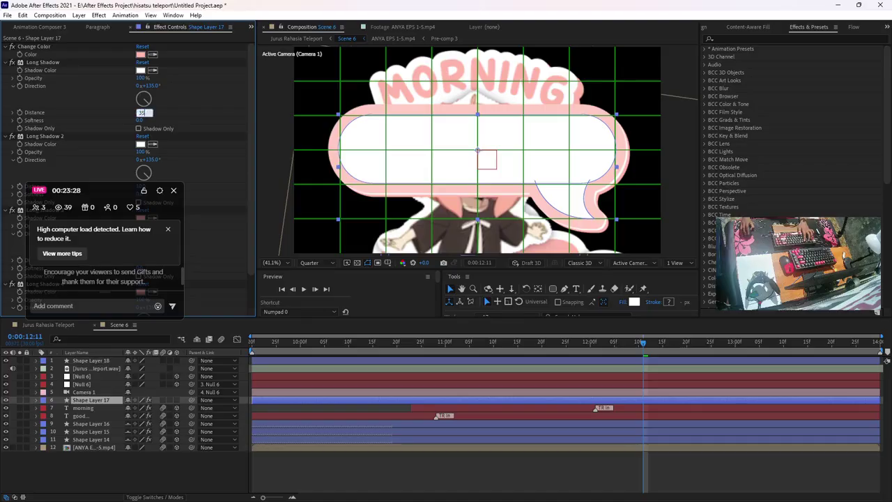
{"action": "key", "text": "Return"}
{"action": "scroll", "coordinate": [127, 111], "scroll_direction": "down", "scroll_amount": 1}
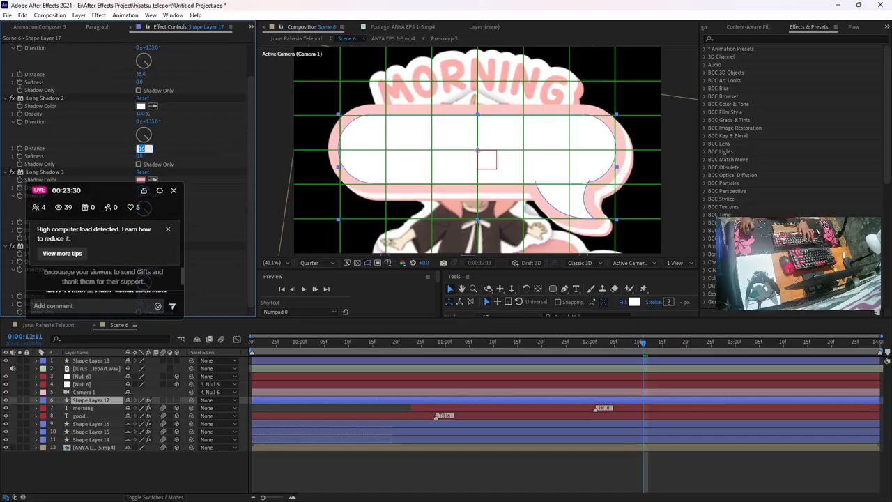
{"action": "left_click_drag", "start_coordinate": [104, 190], "coordinate": [158, 301]}
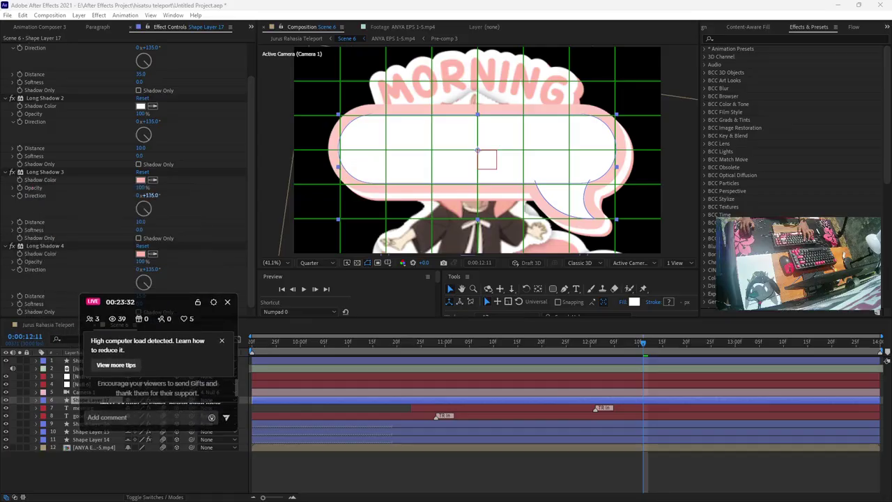
{"action": "left_click", "coordinate": [140, 222]}
{"action": "type", "text": "35"}
{"action": "key", "text": "Return"}
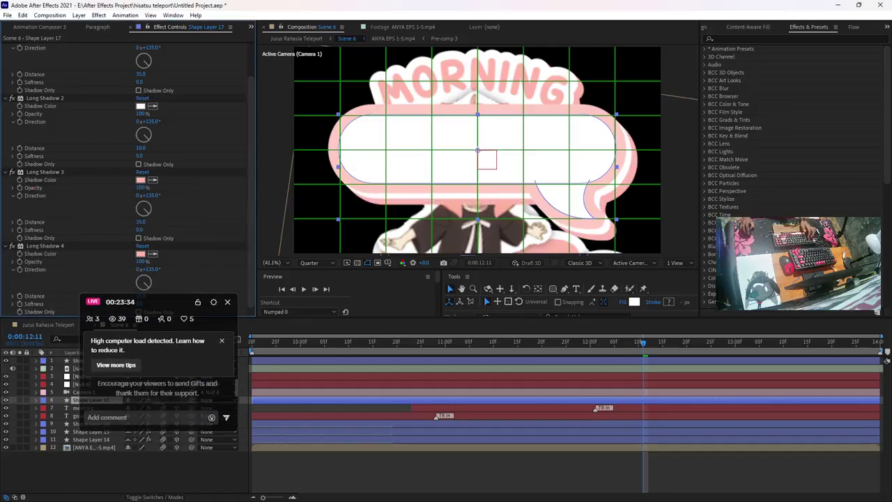
{"action": "key", "text": "ctrl+s"}
Hide the proportional grid and save the project with Shape Layer 17 switched to a 3D layer with motion blur
{"action": "left_click_drag", "start_coordinate": [162, 302], "coordinate": [106, 213]}
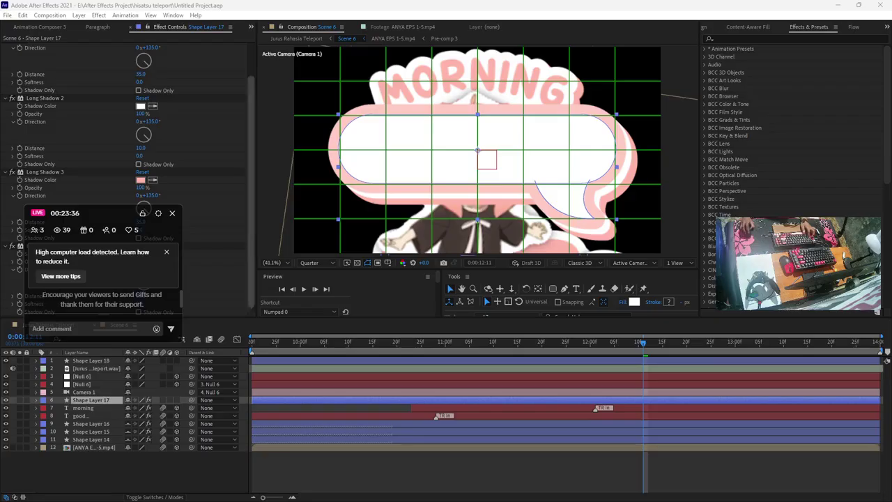
{"action": "left_click", "coordinate": [273, 262]}
{"action": "left_click", "coordinate": [279, 272]}
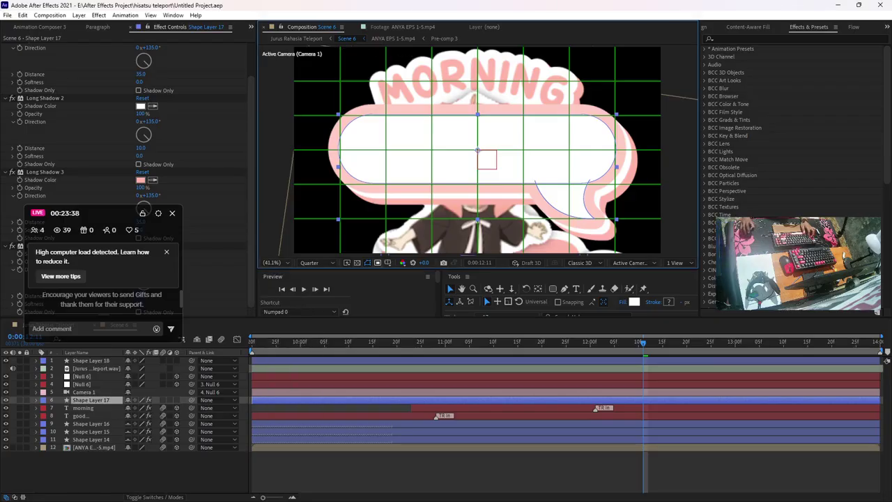
{"action": "left_click", "coordinate": [388, 262]}
{"action": "left_click", "coordinate": [453, 293]}
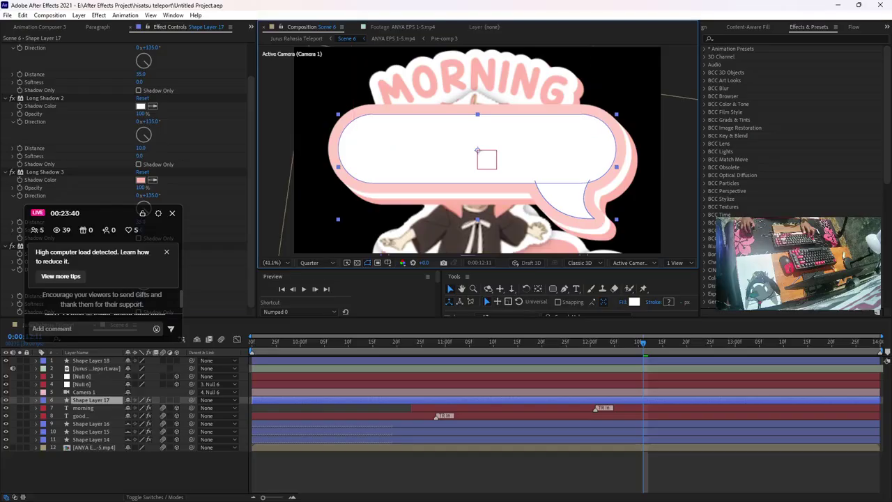
{"action": "key", "text": "ctrl+s"}
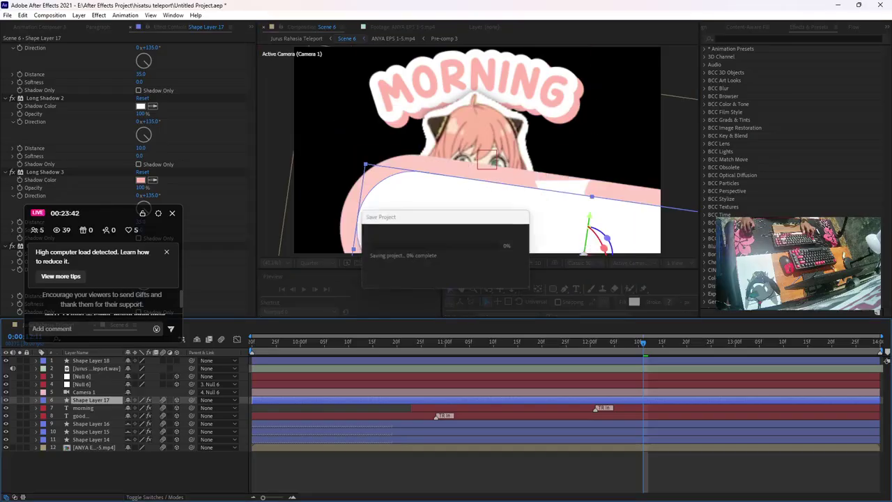
Try to move Shape Layer 17 over the character and rotate it about -15.6°
{"action": "left_click", "coordinate": [94, 447]}
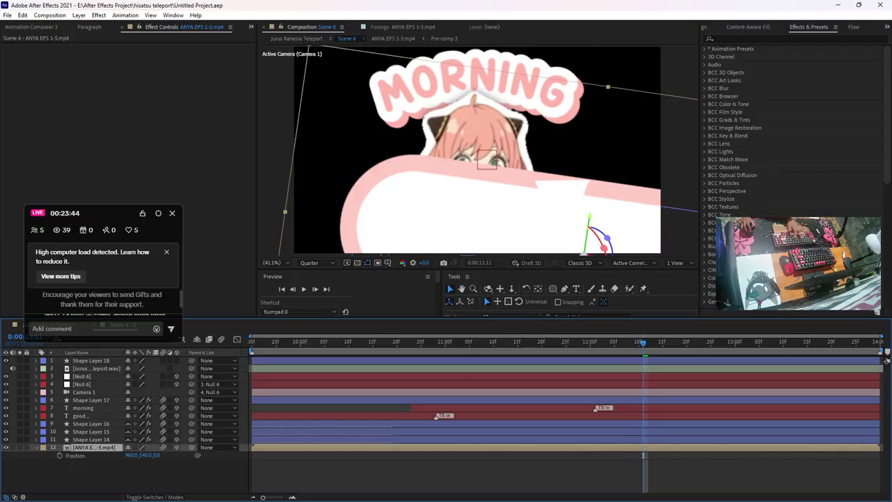
{"action": "left_click", "coordinate": [90, 400]}
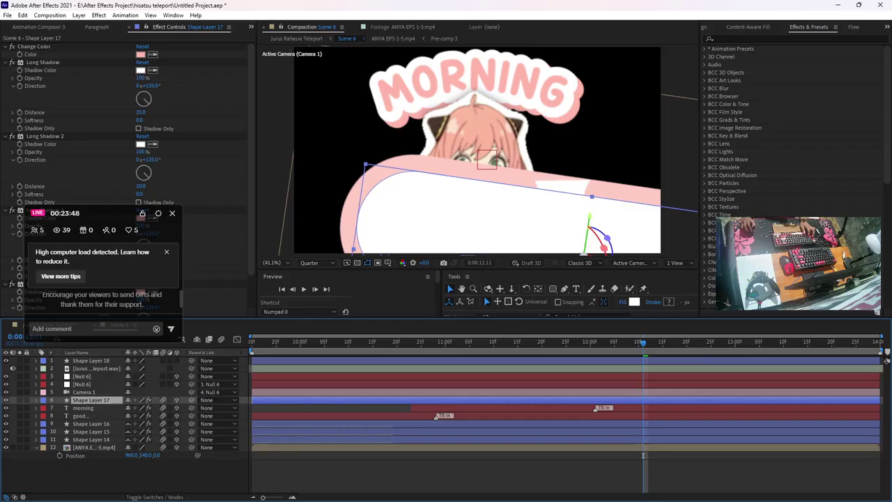
{"action": "left_click", "coordinate": [94, 447]}
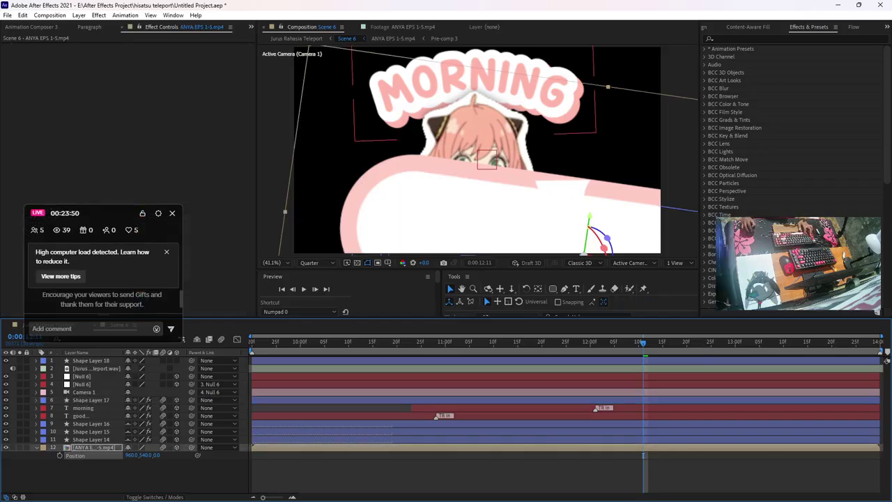
{"action": "left_click", "coordinate": [84, 392]}
{"action": "left_click", "coordinate": [84, 407]}
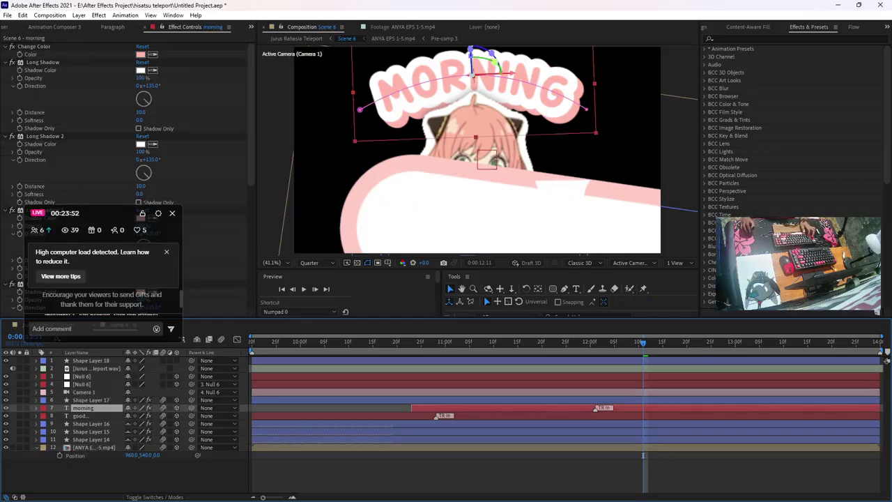
{"action": "left_click", "coordinate": [90, 400]}
{"action": "left_click_drag", "start_coordinate": [557, 225], "coordinate": [439, 158]}
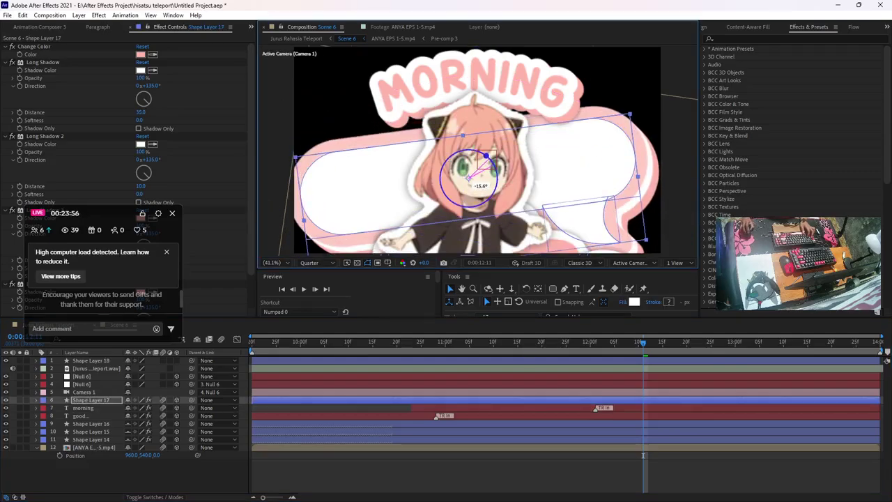
Try to scale Shape Layer 17 to 49% and move it beside the character
{"action": "key", "text": "s"}
{"action": "left_click_drag", "start_coordinate": [167, 407], "coordinate": [143, 408]}
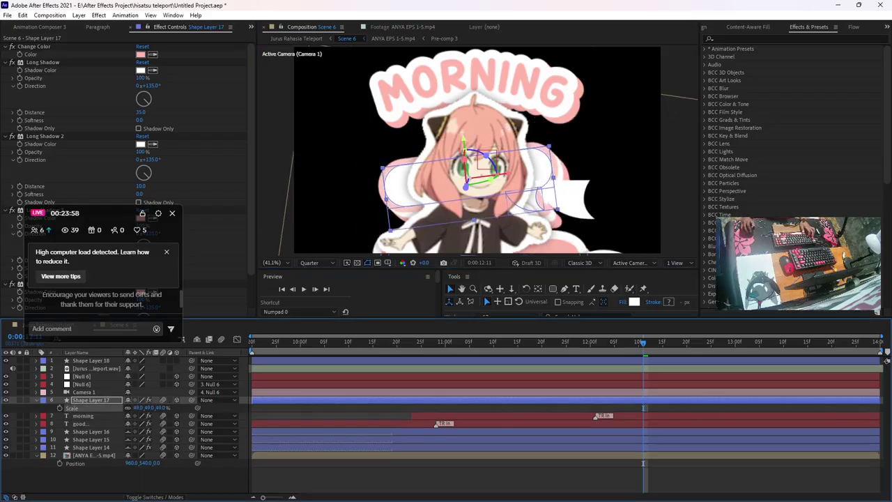
{"action": "left_click_drag", "start_coordinate": [535, 179], "coordinate": [671, 142]}
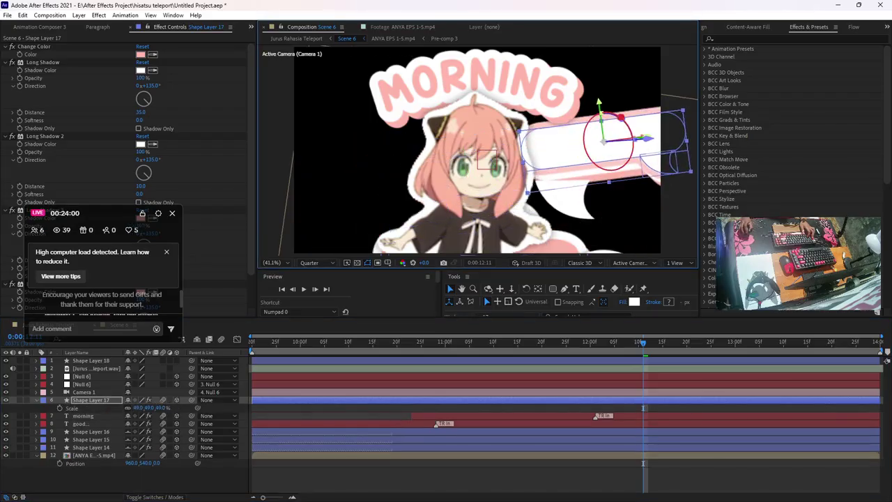
{"action": "left_click_drag", "start_coordinate": [622, 119], "coordinate": [624, 123]}
Undo the bubble's recent transformations in Scene 6 and the addition of the separate tail layer, Shape Layer 18
{"action": "key", "text": "ctrl+z"}
{"action": "key", "text": "ctrl+z"}
{"action": "key", "text": "ctrl+z"}
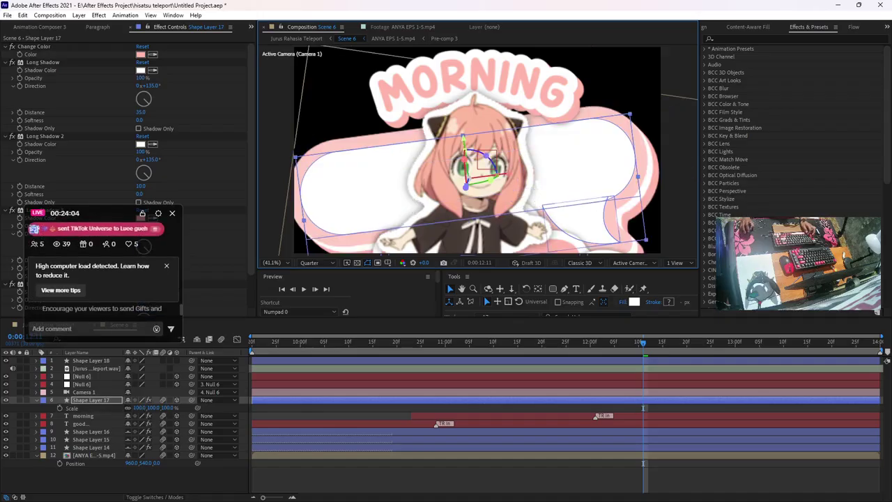
{"action": "key", "text": "ctrl+z"}
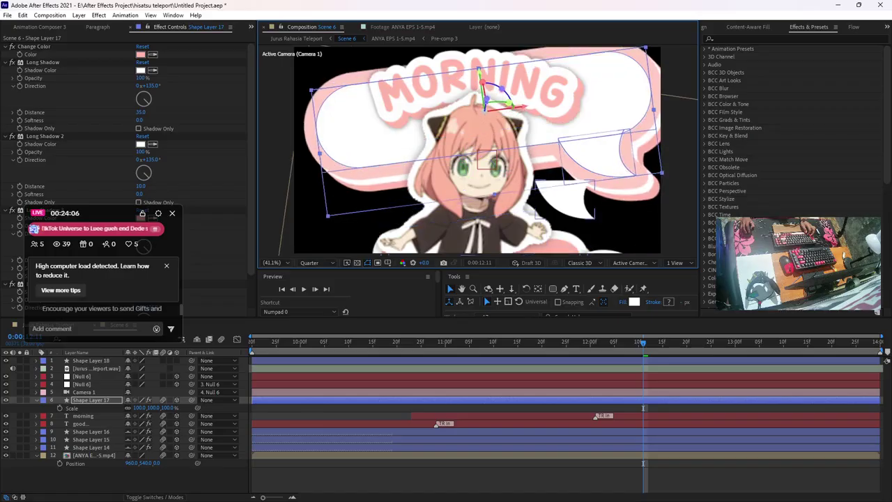
{"action": "key", "text": "ctrl+z"}
{"action": "key", "text": "ctrl+z"}
{"action": "key", "text": "ctrl+z"}
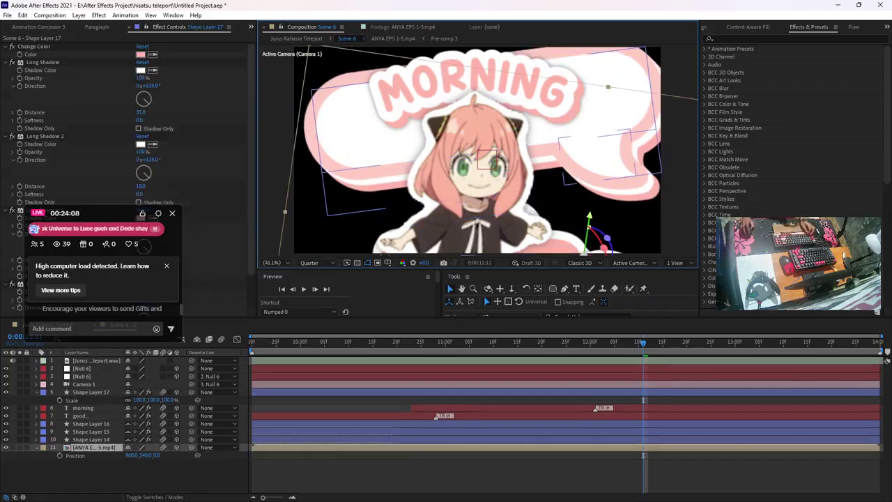
{"action": "key", "text": "ctrl+z"}
{"action": "key", "text": "alt+z"}
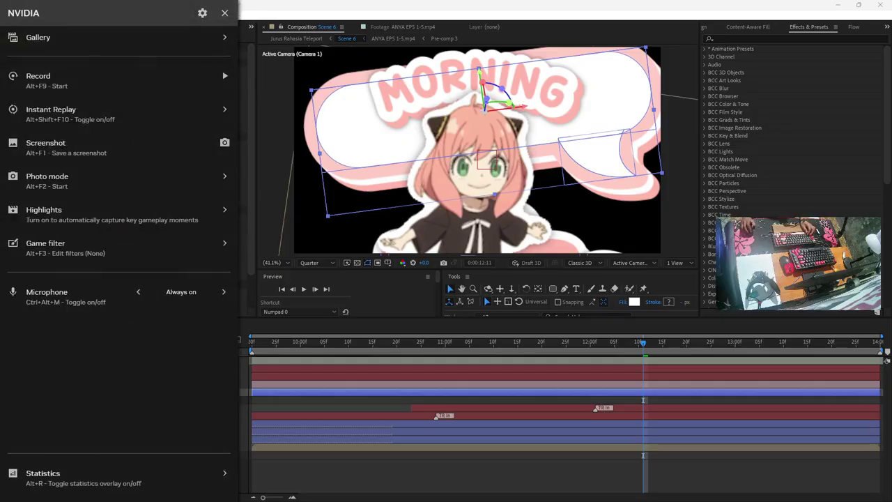
{"action": "key", "text": "alt+z"}
Undo the 3D, rotation and scale changes made to the bubble inside the Shape Layer 17 composition, back to the flat 2D bubble
{"action": "key", "text": "ctrl+z"}
{"action": "key", "text": "ctrl+z"}
{"action": "key", "text": "ctrl+z"}
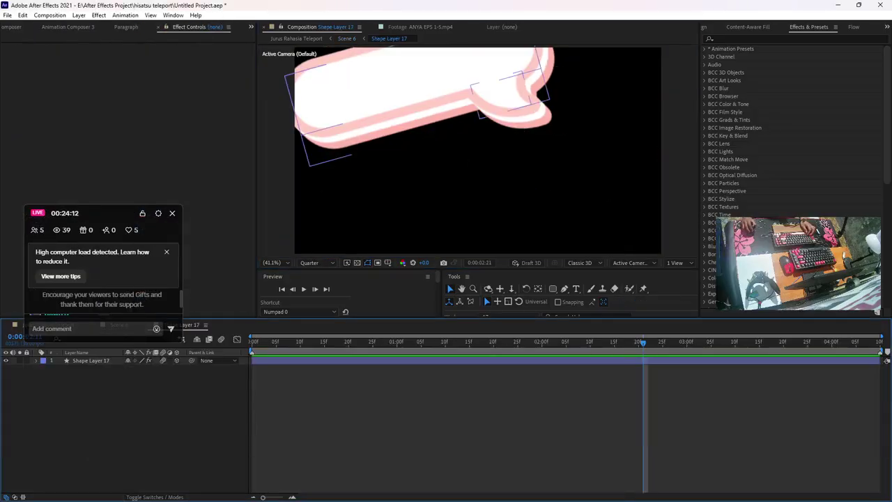
{"action": "key", "text": "ctrl+z"}
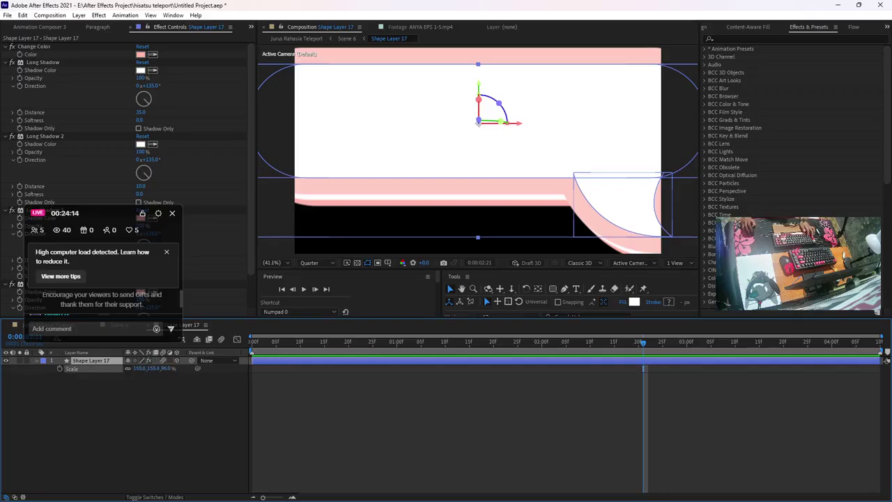
{"action": "key", "text": "ctrl+z"}
{"action": "key", "text": "ctrl+z"}
{"action": "key", "text": "ctrl+z"}
{"action": "key", "text": "ctrl+z"}
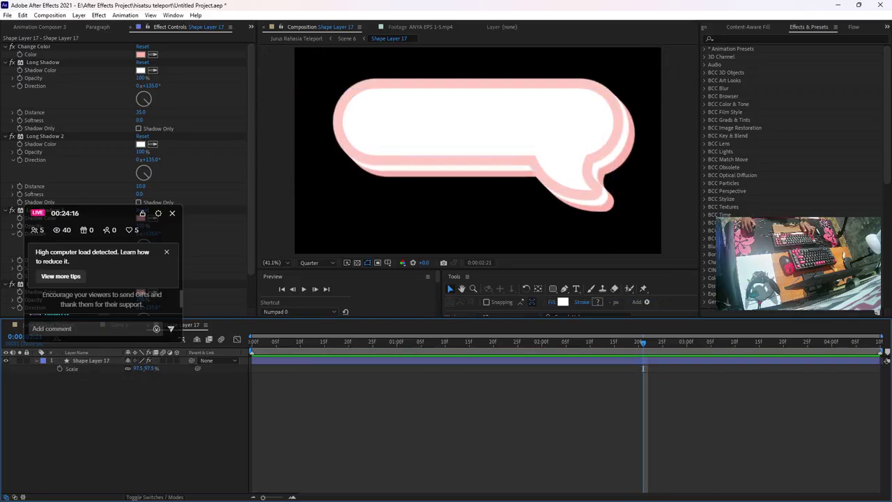
Add a text layer reading "kawaii" to the Shape Layer 17 composition
{"action": "key", "text": "Tab"}
{"action": "right_click", "coordinate": [233, 387]}
{"action": "left_click", "coordinate": [276, 263]}
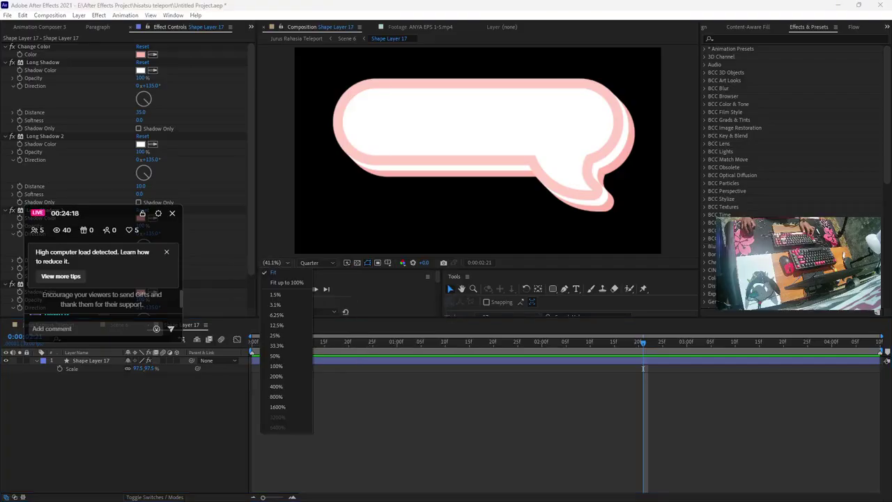
{"action": "key", "text": "Tab"}
{"action": "key", "text": "Tab"}
{"action": "key", "text": "Tab"}
{"action": "right_click", "coordinate": [226, 419]}
{"action": "mouse_move", "coordinate": [289, 304]}
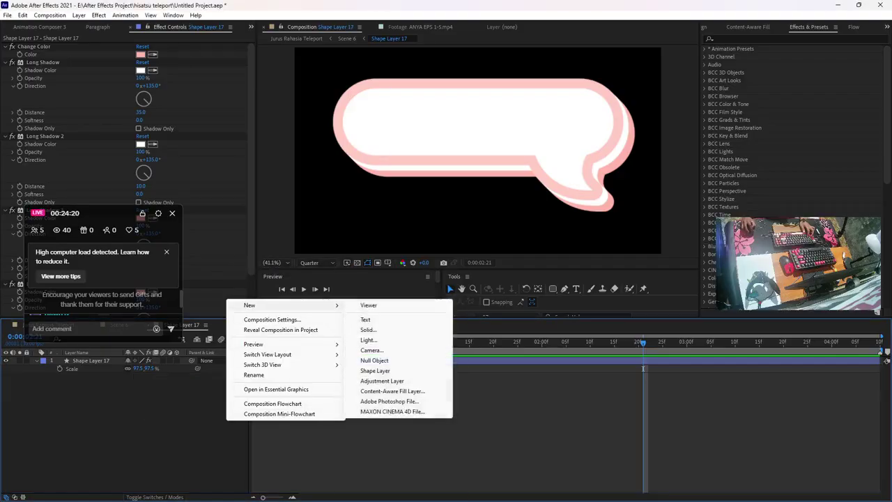
{"action": "left_click", "coordinate": [365, 319]}
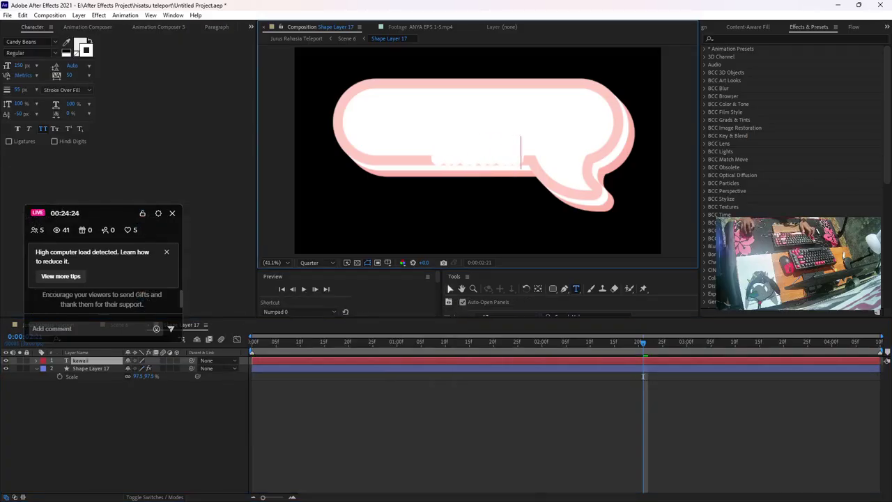
Set the KAWAII text's stroke width to 0 px and fill it with the bubble's pink
{"action": "left_click", "coordinate": [449, 287]}
{"action": "left_click", "coordinate": [18, 128]}
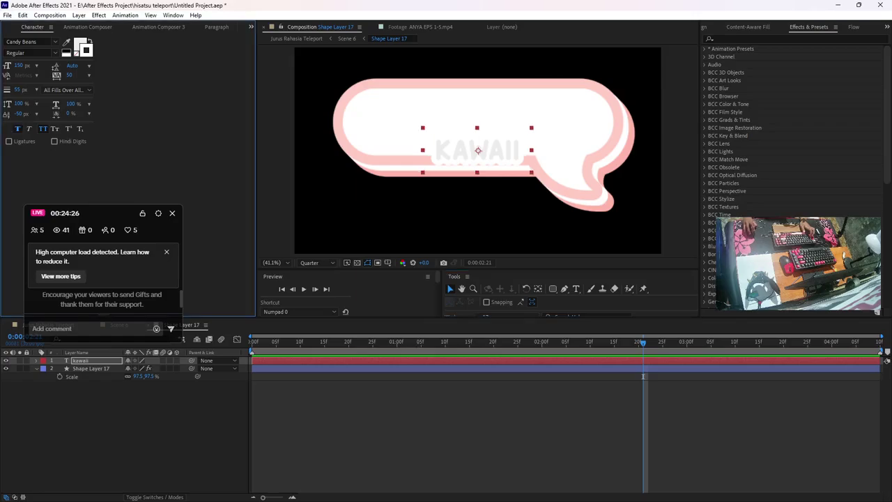
{"action": "left_click_drag", "start_coordinate": [19, 90], "coordinate": [3, 90]}
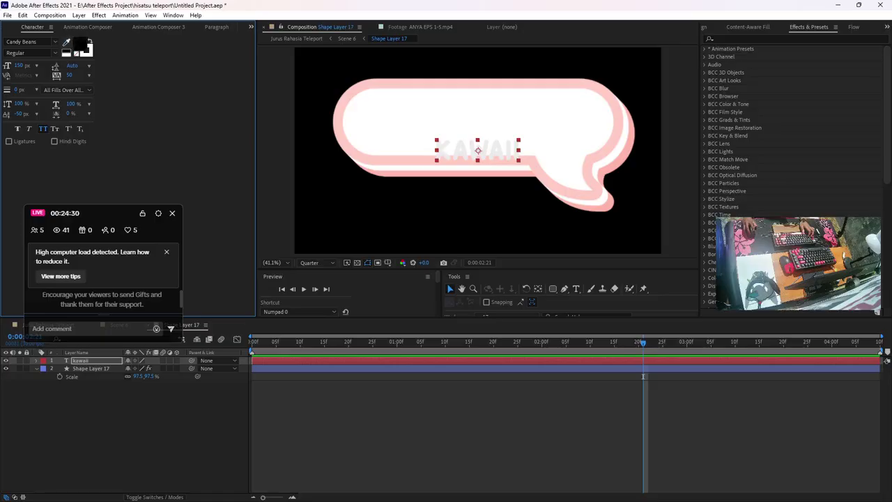
Center the KAWAII text inside the speech bubble and scale it to 182%
{"action": "left_click_drag", "start_coordinate": [478, 151], "coordinate": [478, 124]}
{"action": "key", "text": "s"}
{"action": "left_click_drag", "start_coordinate": [153, 368], "coordinate": [191, 368]}
{"action": "key", "text": "F2"}
In Scene 6, scale the Shape Layer 17 bubble to 45%, then move and rotate it in 3D beside the character
{"action": "left_click", "coordinate": [119, 324]}
{"action": "left_click_drag", "start_coordinate": [97, 209], "coordinate": [107, 169]}
{"action": "key", "text": "s"}
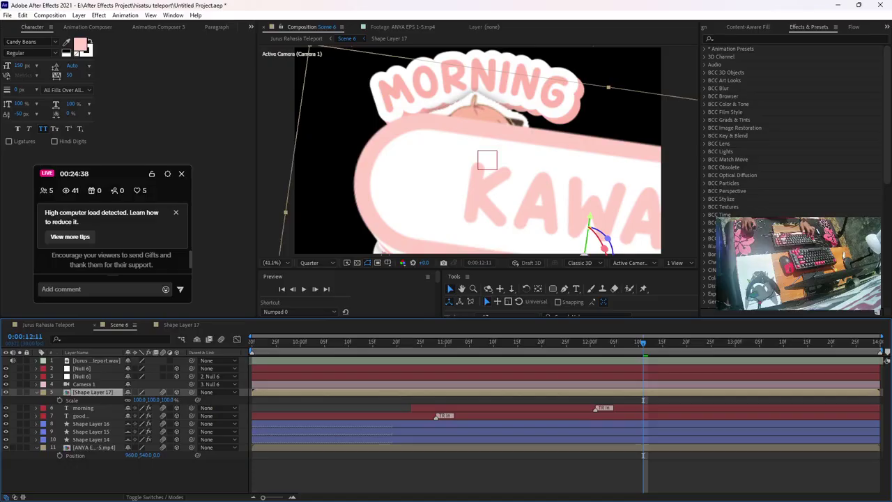
{"action": "left_click_drag", "start_coordinate": [168, 399], "coordinate": [141, 399]}
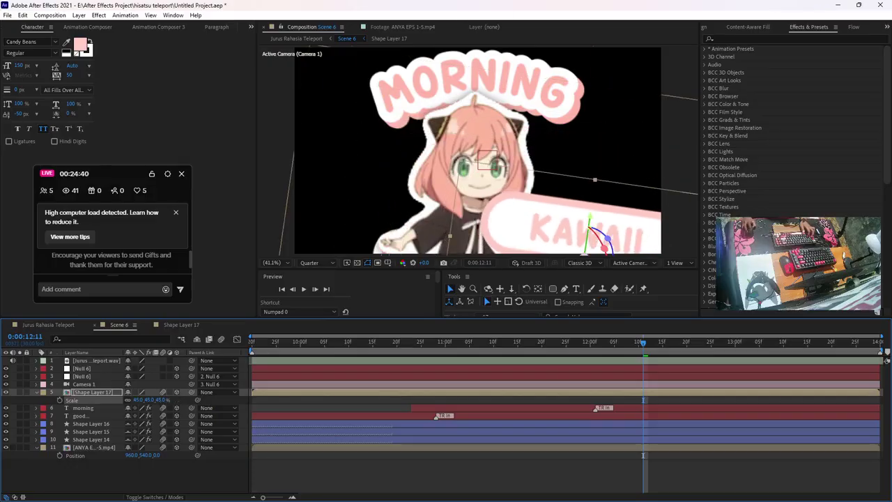
{"action": "left_click_drag", "start_coordinate": [559, 227], "coordinate": [521, 197]}
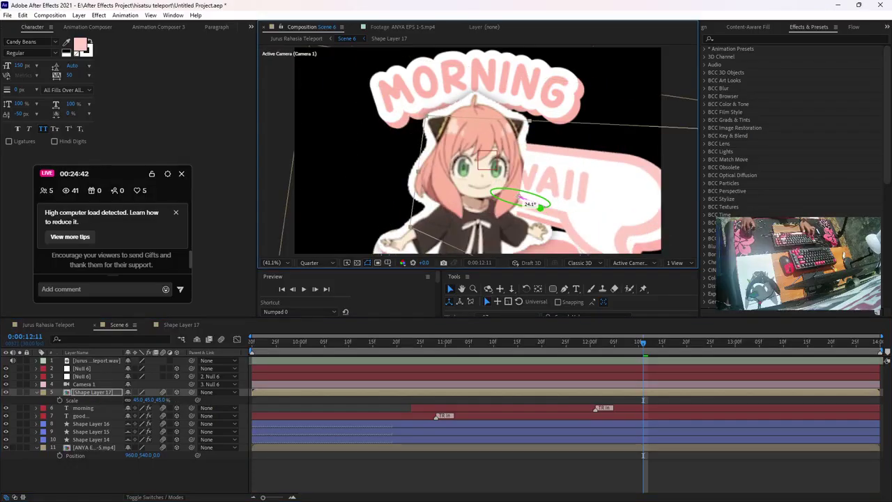
{"action": "left_click_drag", "start_coordinate": [592, 188], "coordinate": [610, 195]}
Set the scale of the Shape Layer 17 bubble to 25%
{"action": "key", "text": "s"}
{"action": "key", "text": "s"}
{"action": "left_click_drag", "start_coordinate": [161, 400], "coordinate": [151, 399]}
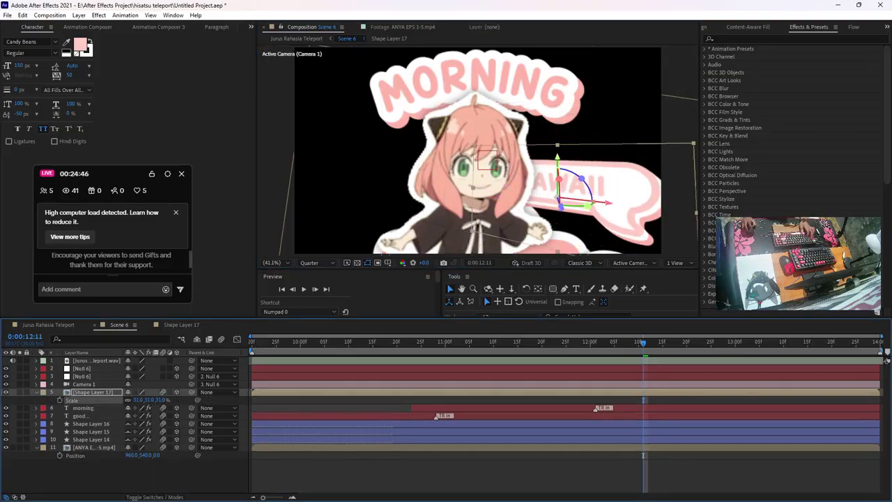
{"action": "type", "text": "25"}
{"action": "key", "text": "Return"}
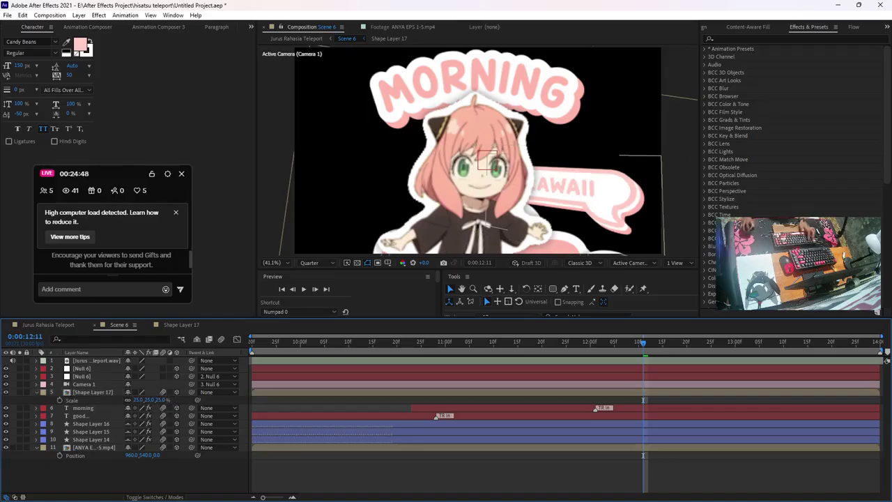
Duplicate the KAWAII bubble twice and arrange the three bubbles on both sides of the character
{"action": "left_click_drag", "start_coordinate": [571, 188], "coordinate": [384, 151]}
{"action": "key", "text": "ctrl+d"}
{"action": "key", "text": "ctrl+d"}
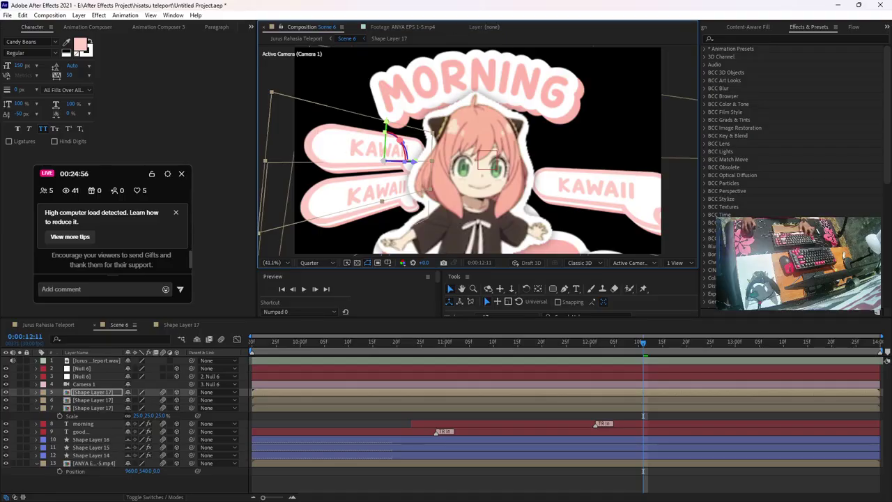
Set the upper-left bubble's Y Rotation to 180°, then reposition and reorient it to face the camera
{"action": "key", "text": "r"}
{"action": "left_click", "coordinate": [138, 415]}
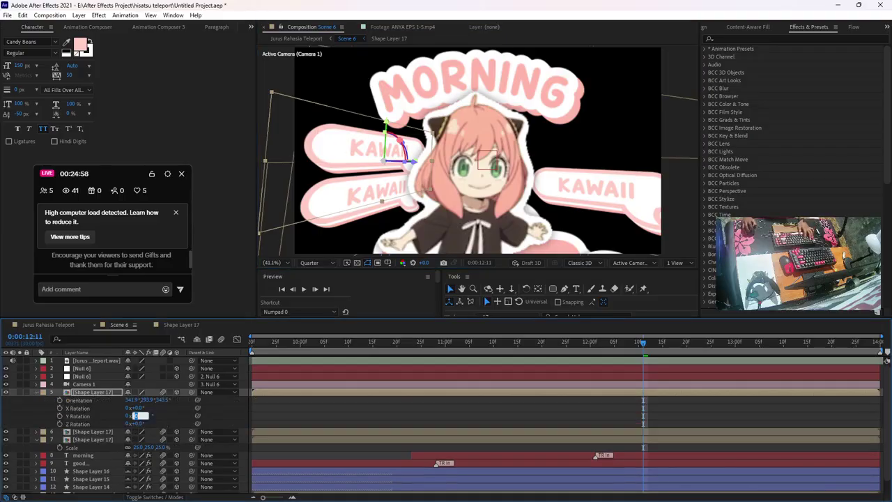
{"action": "type", "text": "180"}
{"action": "key", "text": "Return"}
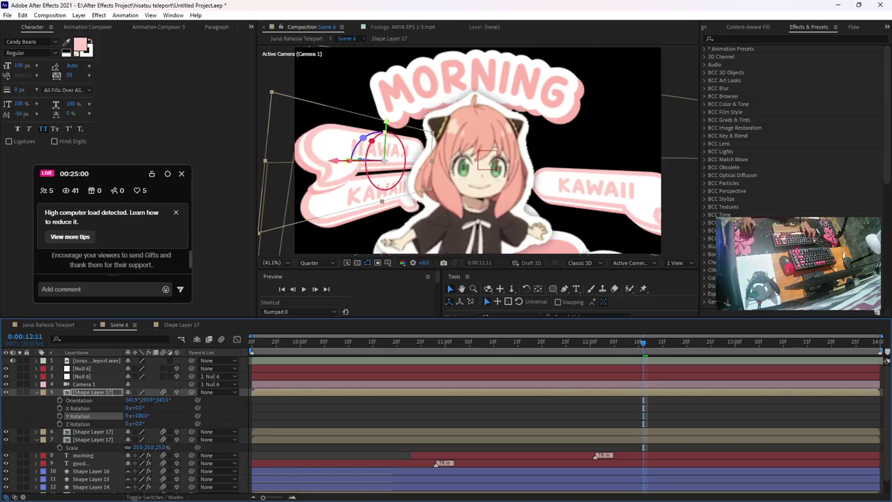
{"action": "mouse_move", "coordinate": [348, 160]}
{"action": "left_mouse_down"}
{"action": "mouse_move", "coordinate": [384, 160]}
{"action": "mouse_move", "coordinate": [345, 158]}
{"action": "left_mouse_up"}
Duplicate the Shape Layer 17 composition and replace the mirrored upper-left bubble's source with the copy
{"action": "left_click", "coordinate": [594, 189]}
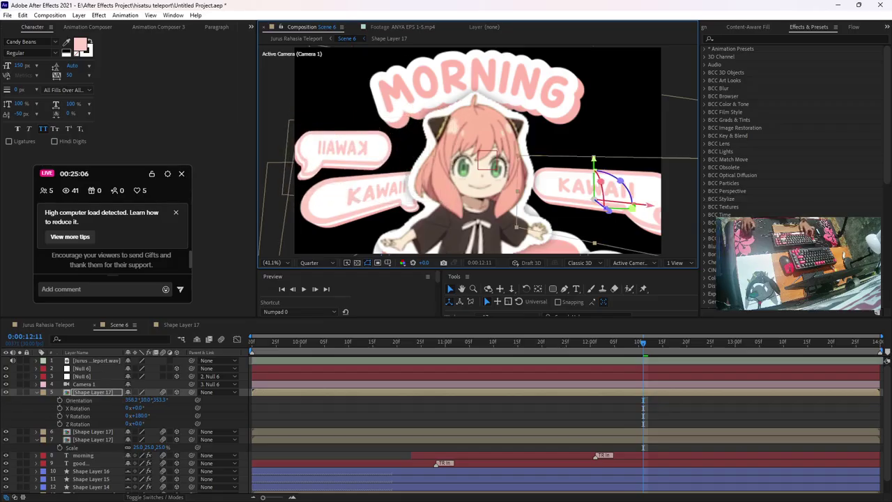
{"action": "left_click", "coordinate": [445, 196]}
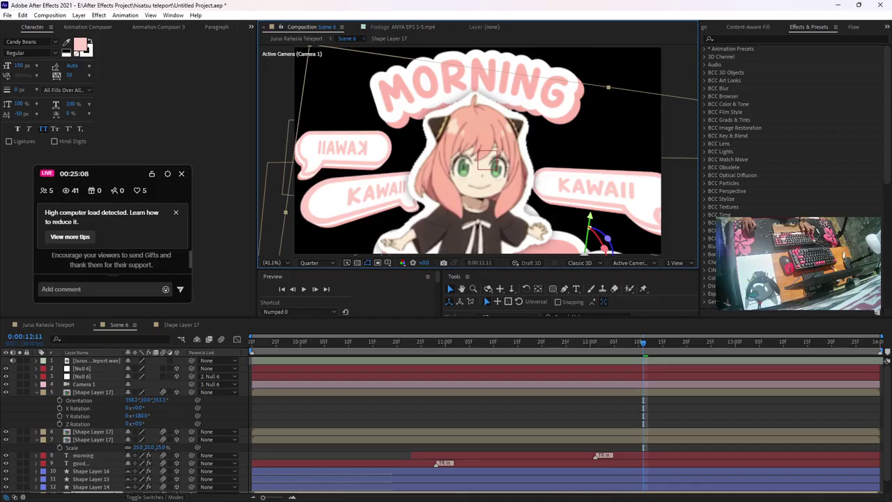
{"action": "left_click", "coordinate": [343, 148]}
{"action": "key", "text": "ctrl+0"}
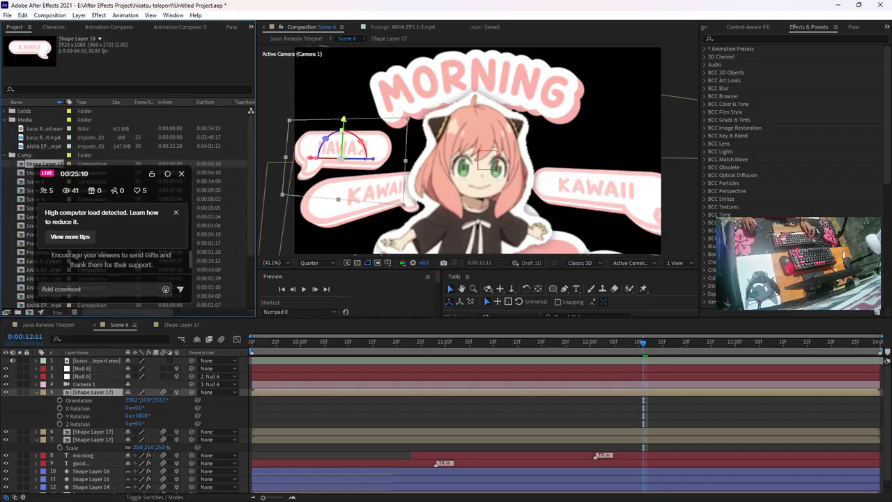
{"action": "left_click", "coordinate": [74, 173]}
{"action": "left_click_drag", "start_coordinate": [111, 173], "coordinate": [212, 109]}
{"action": "left_click_drag", "start_coordinate": [29, 163], "coordinate": [99, 392]}
Open the Shape Layer 18 composition and flip its bubble shape horizontally
{"action": "double_click", "coordinate": [99, 392]}
{"action": "left_click", "coordinate": [94, 376]}
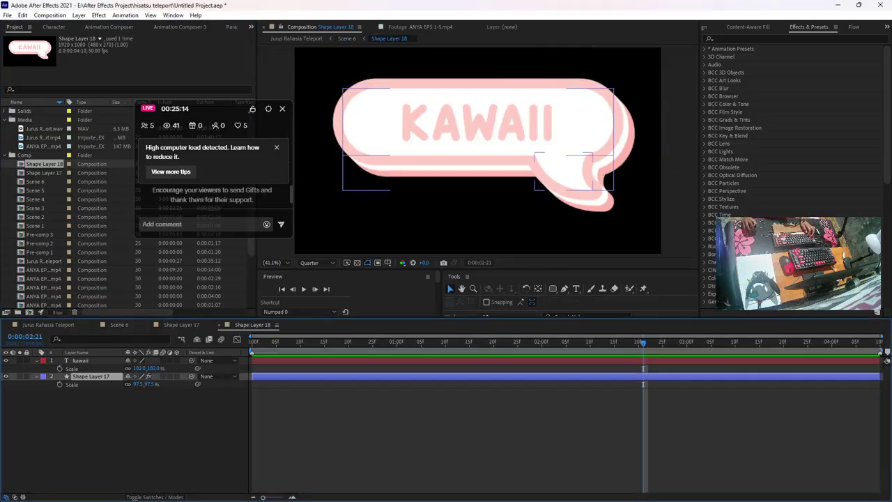
{"action": "right_click", "coordinate": [98, 376]}
{"action": "mouse_move", "coordinate": [139, 147]}
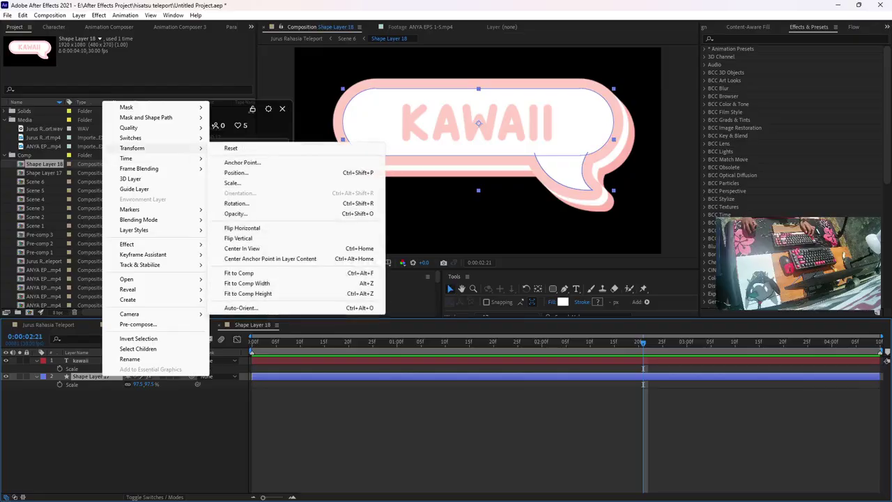
{"action": "left_click", "coordinate": [242, 227]}
{"action": "left_click", "coordinate": [168, 424]}
Return to Scene 6 and reset the Y Rotation of the Shape Layer 18 bubble
{"action": "left_click", "coordinate": [181, 324]}
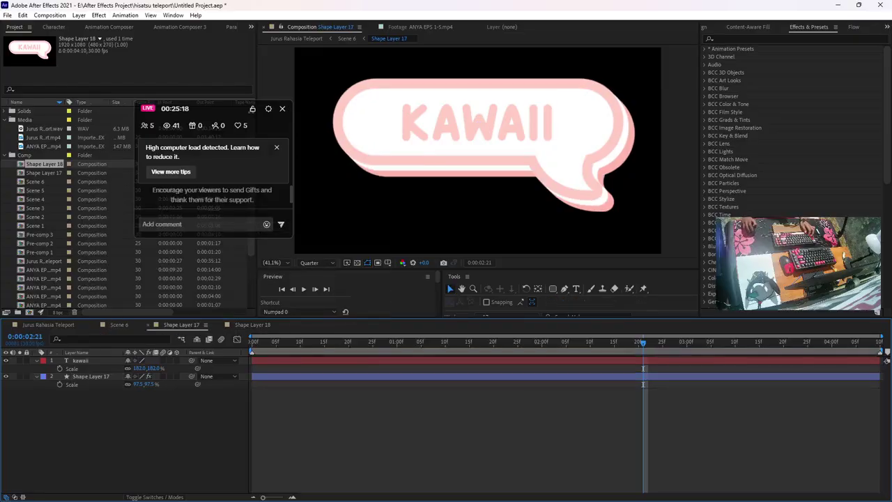
{"action": "left_click", "coordinate": [118, 325]}
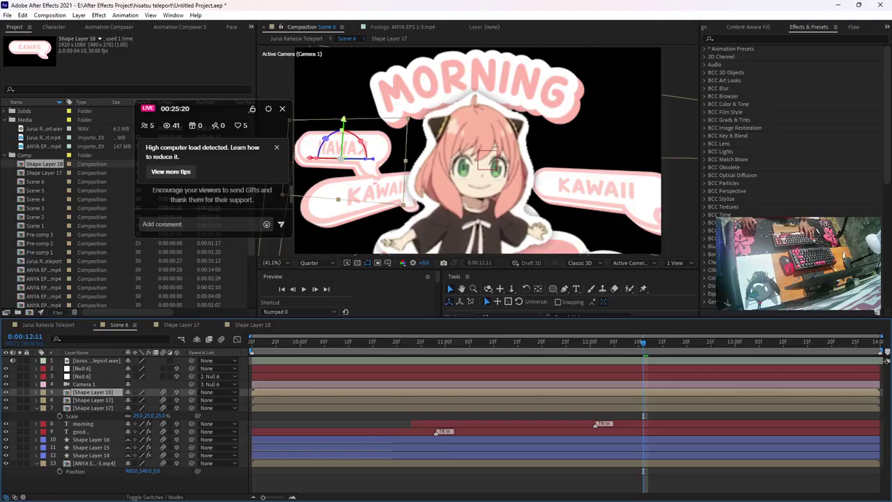
{"action": "key", "text": "r"}
{"action": "right_click", "coordinate": [87, 416]}
{"action": "left_click", "coordinate": [112, 362]}
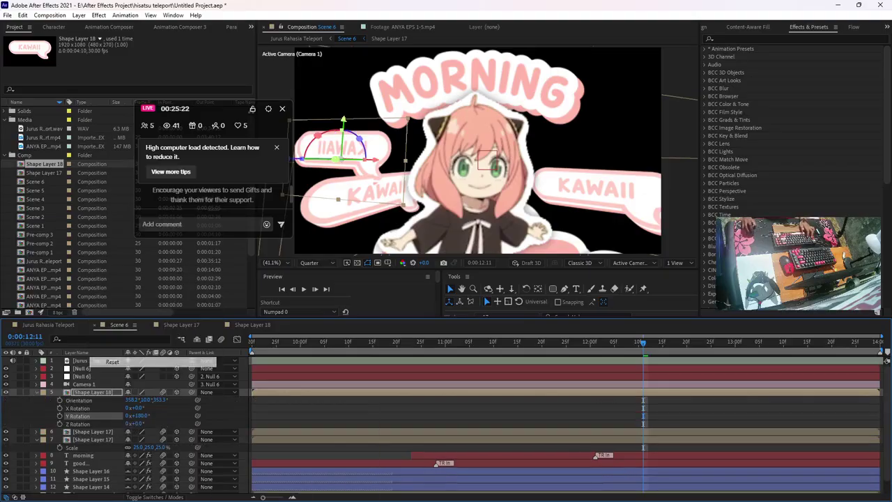
Save the project and play back Scene 6 to check the flipped upper-left KAWAII bubble
{"action": "left_click", "coordinate": [446, 412]}
{"action": "key", "text": "ctrl+s"}
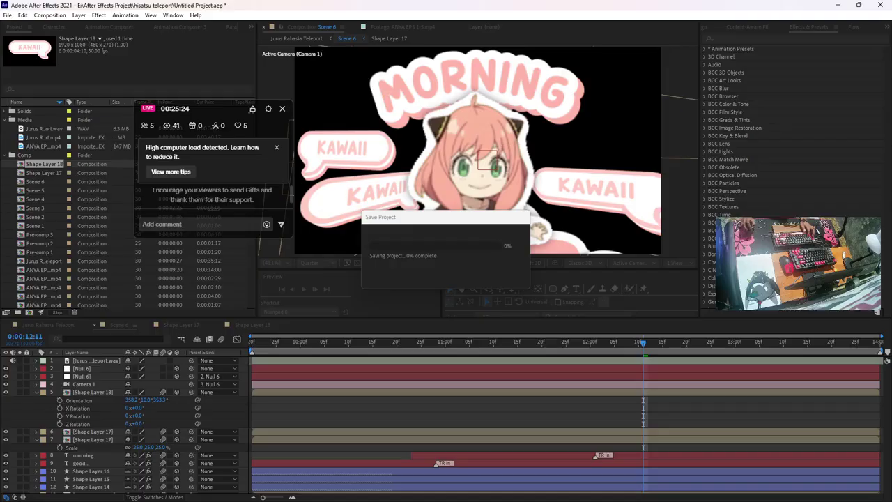
{"action": "left_click", "coordinate": [522, 343]}
{"action": "key", "text": "space"}
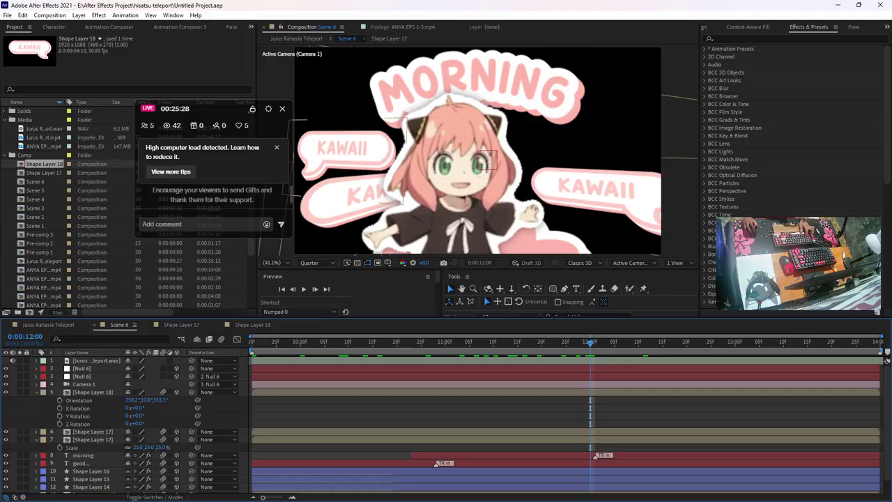
Duplicate the Shape Layer 18 bubble twice and place the copies on the right of the character, one mid-height and one beside MORNING
{"action": "left_click", "coordinate": [94, 392]}
{"action": "key", "text": "ctrl+d"}
{"action": "left_click_drag", "start_coordinate": [349, 147], "coordinate": [628, 86]}
{"action": "key", "text": "ctrl+d"}
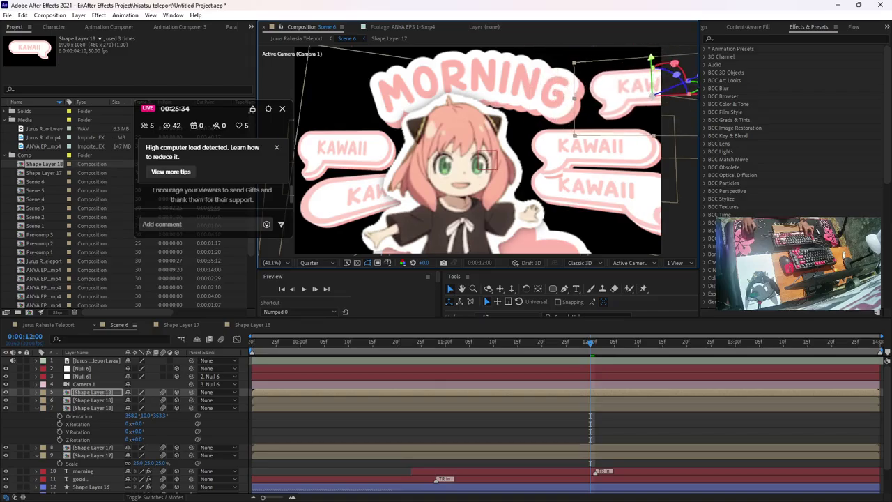
Duplicate the lower-right Shape Layer 17 bubble, place the copy at the upper left of the MORNING text, and save the project
{"action": "left_click", "coordinate": [608, 124]}
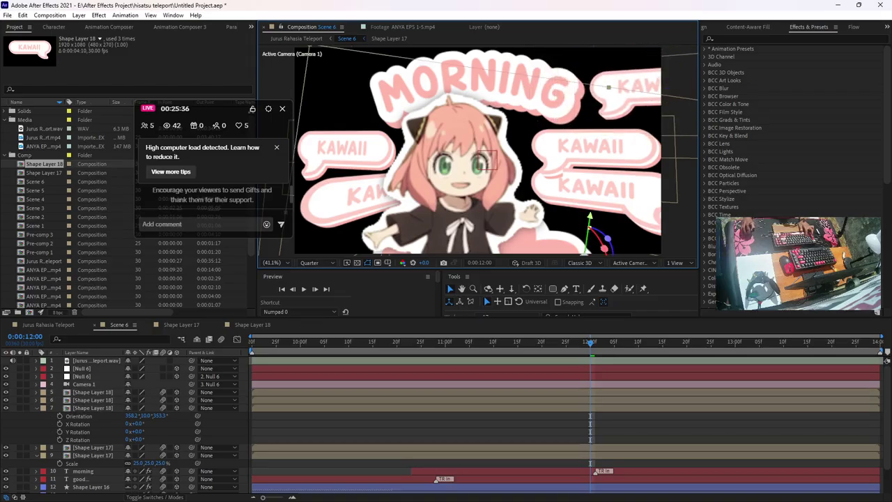
{"action": "left_click", "coordinate": [597, 188]}
{"action": "key", "text": "ctrl+d"}
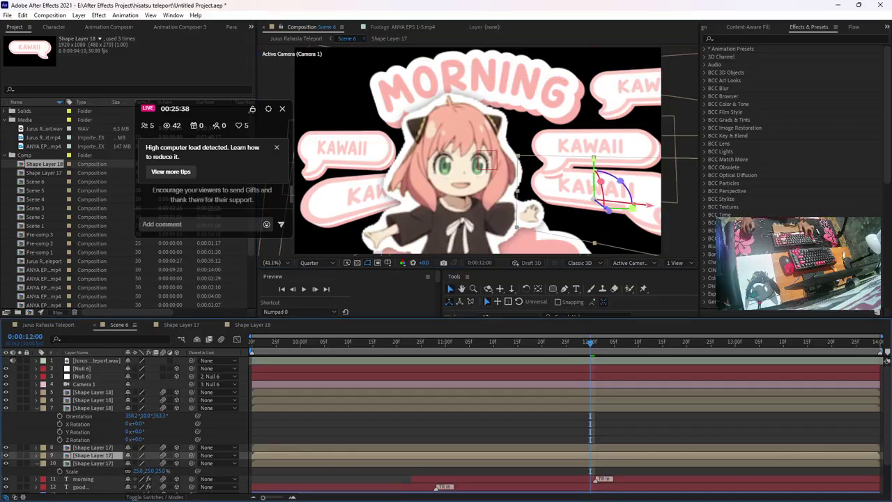
{"action": "left_click_drag", "start_coordinate": [597, 188], "coordinate": [364, 114]}
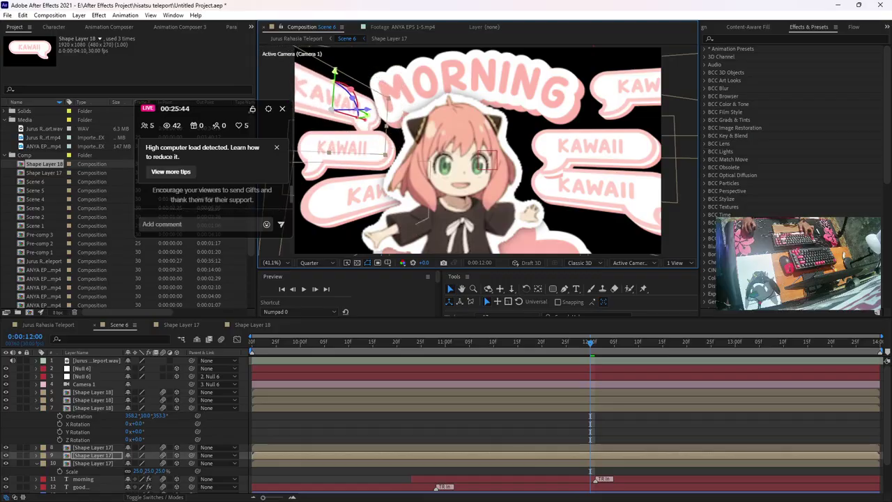
{"action": "left_click", "coordinate": [418, 428]}
{"action": "left_click", "coordinate": [96, 360]}
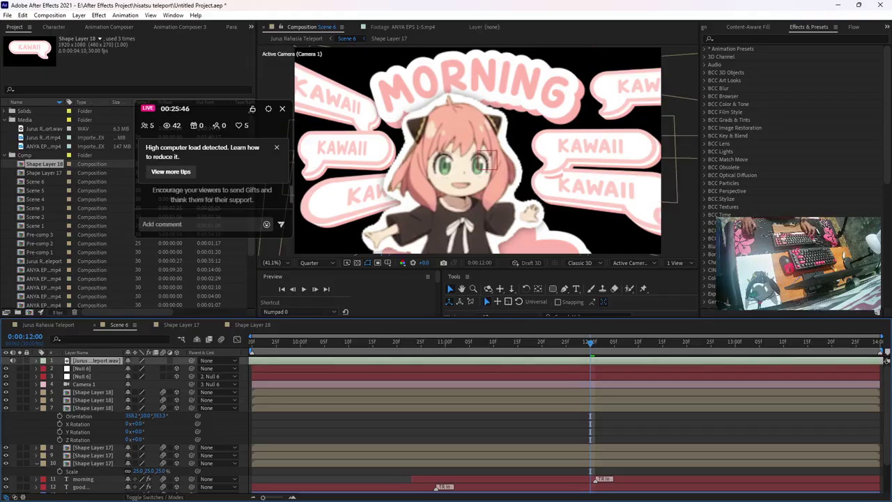
{"action": "key", "text": "space"}
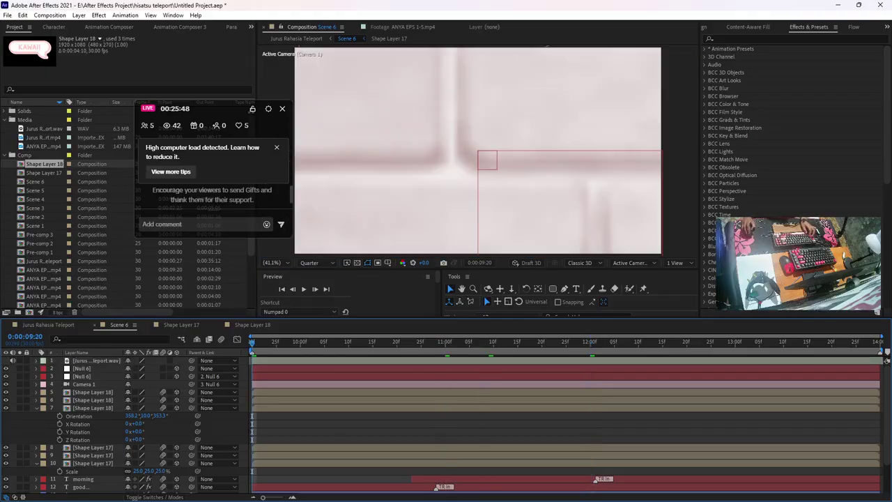
{"action": "key", "text": "ctrl+s"}
{"action": "left_click", "coordinate": [487, 159]}
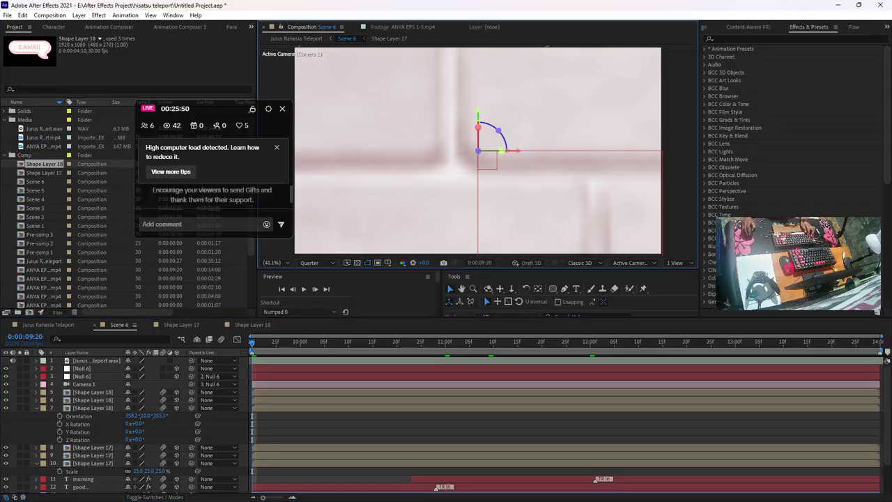
{"action": "left_click_drag", "start_coordinate": [487, 160], "coordinate": [486, 160]}
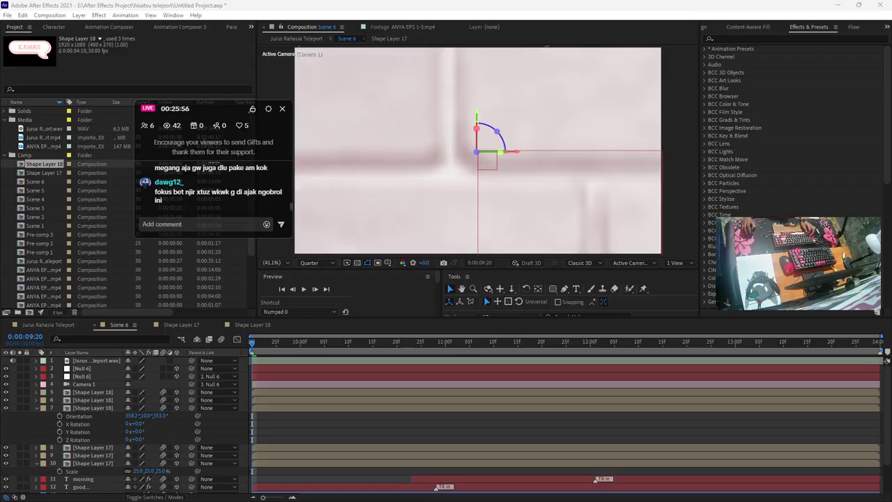
{"action": "key", "text": "alt+Tab"}
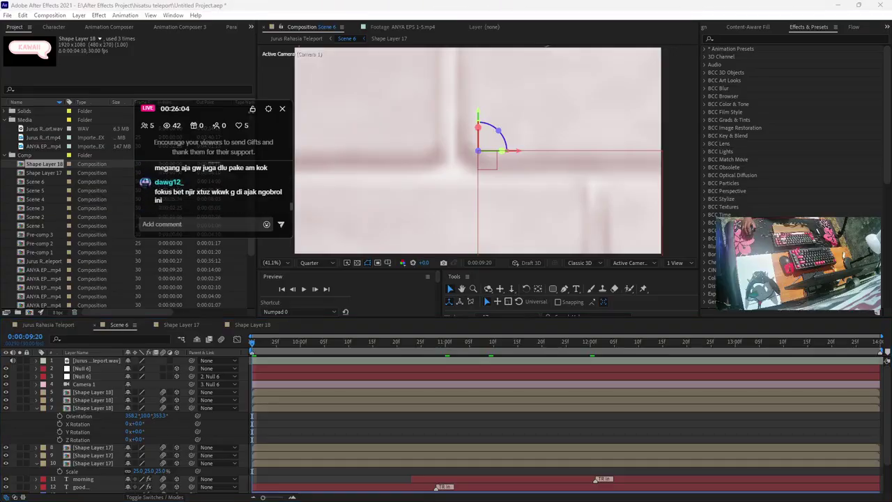
Move the lower-right KAWAII bubble slightly down, away from the bubble above it, and save the project
{"action": "left_click", "coordinate": [276, 262]}
{"action": "left_click", "coordinate": [278, 273]}
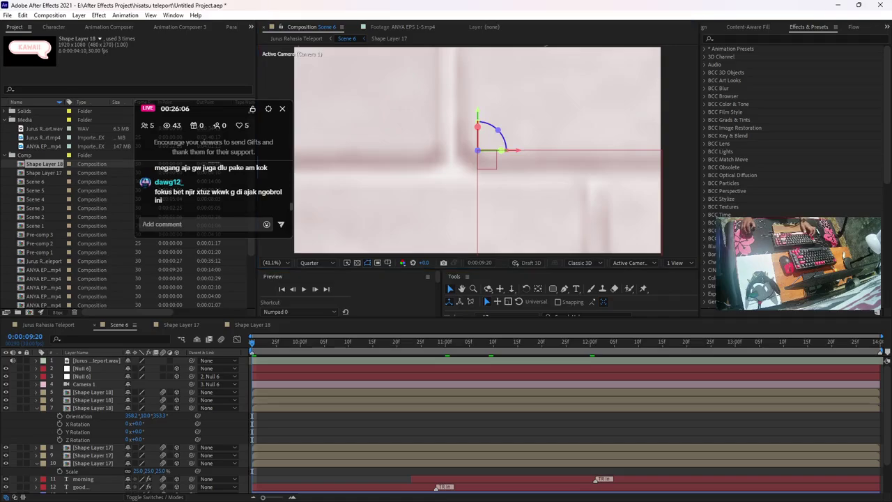
{"action": "left_click", "coordinate": [321, 428]}
{"action": "key", "text": "space"}
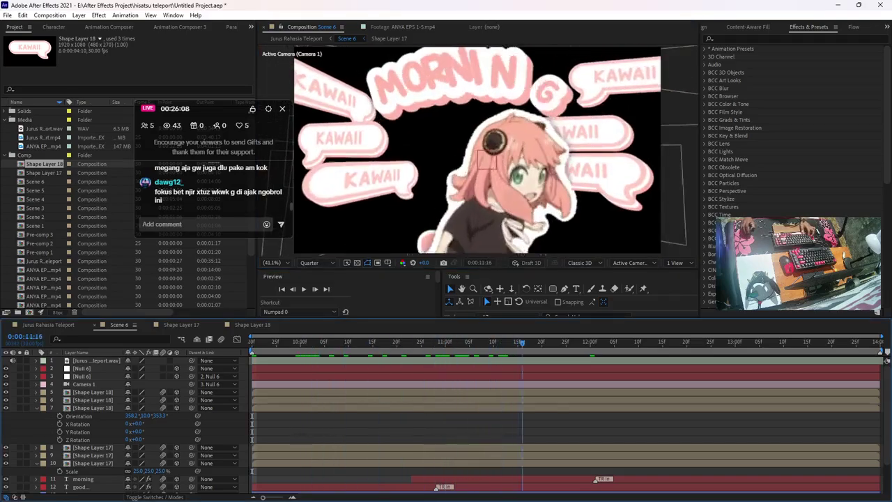
{"action": "key", "text": "space"}
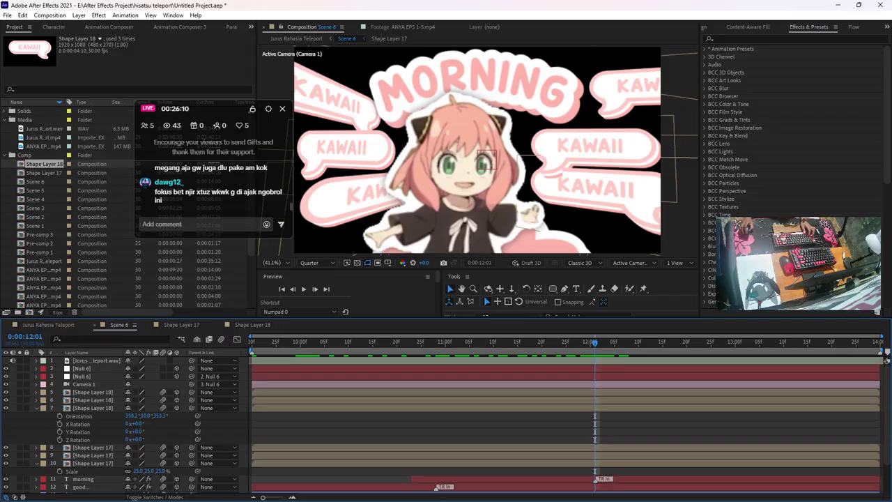
{"action": "left_click", "coordinate": [346, 147]}
{"action": "left_click", "coordinate": [335, 98]}
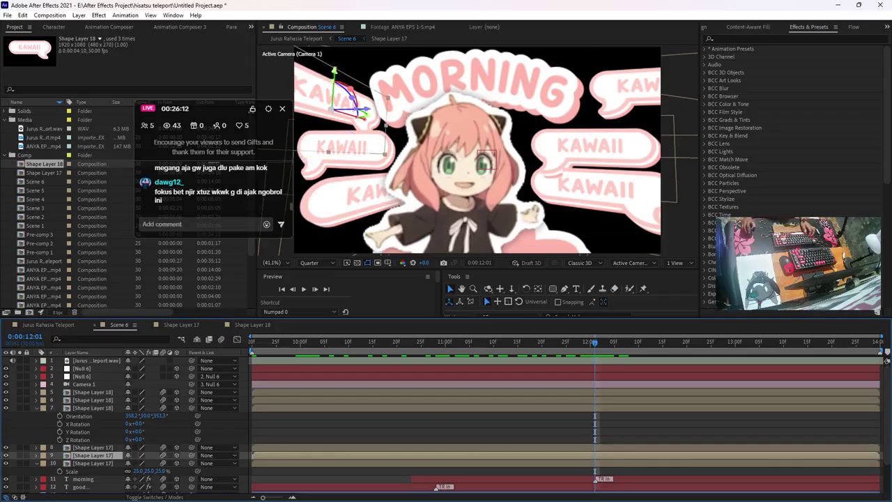
{"action": "left_click", "coordinate": [355, 199]}
{"action": "left_click", "coordinate": [593, 195]}
{"action": "left_click_drag", "start_coordinate": [594, 199], "coordinate": [595, 216]}
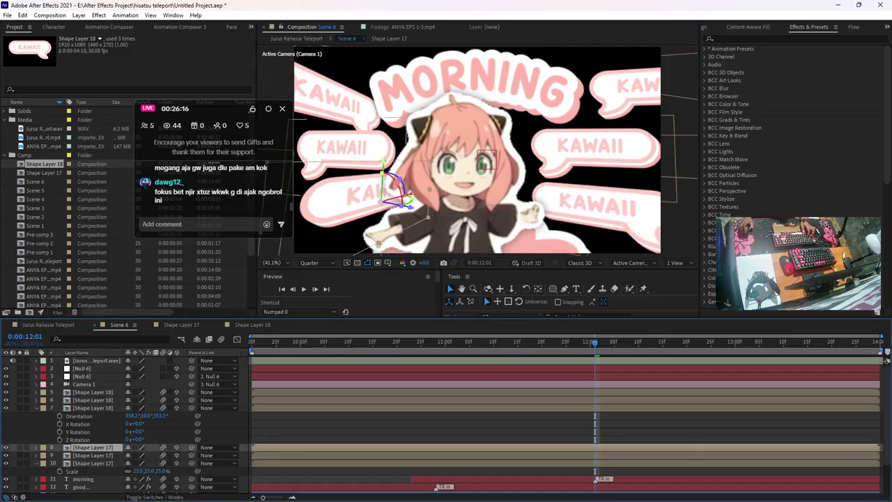
{"action": "key", "text": "ctrl+s"}
Play back Scene 6 and inspect the 3D layout from Custom View 1, returning to the active camera view
{"action": "key", "text": "space"}
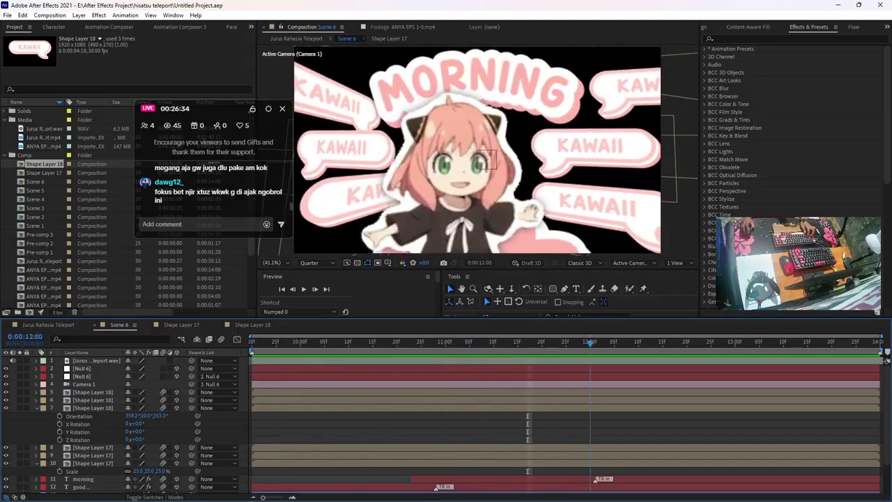
{"action": "left_click", "coordinate": [631, 262]}
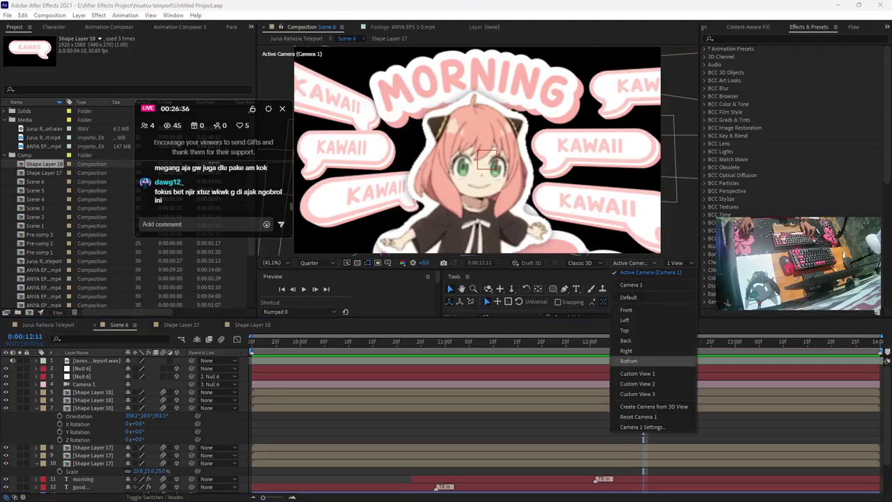
{"action": "left_click", "coordinate": [652, 373]}
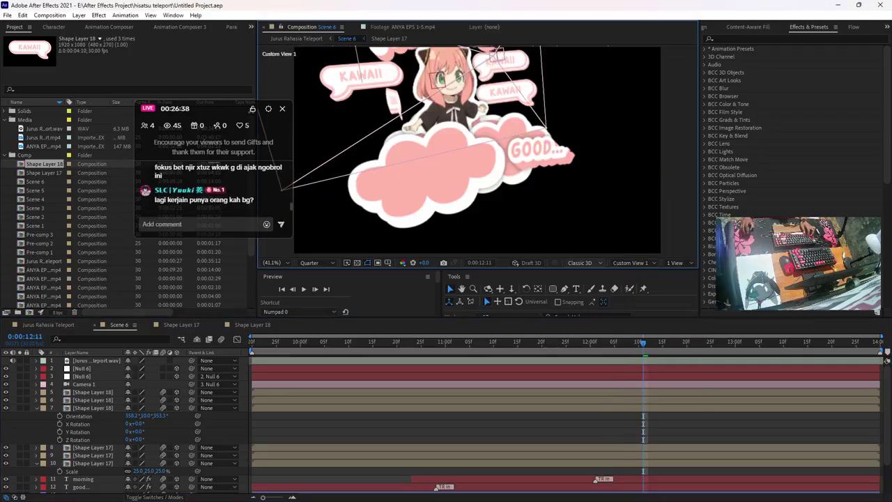
{"action": "left_click", "coordinate": [631, 263]}
{"action": "left_click", "coordinate": [637, 283]}
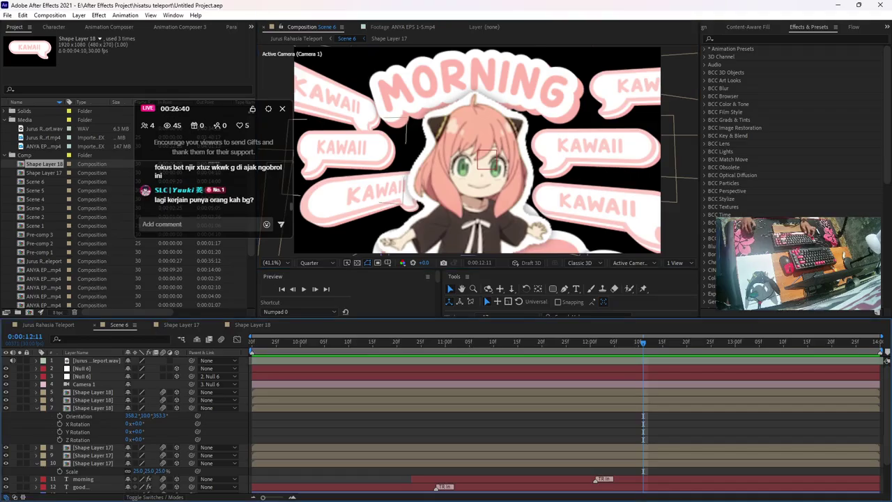
Collapse the open properties of all layers in the Scene 6 timeline
{"action": "key", "text": "ctrl+a"}
{"action": "key", "text": "u"}
{"action": "key", "text": "ctrl+shift+a"}
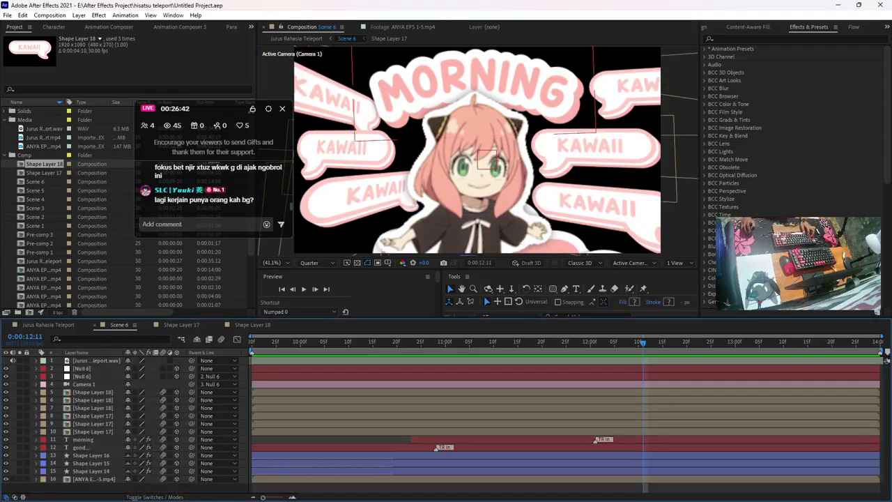
Copy the two Medium solid background layers from Scene 5 into Scene 6, beneath all layers and aligned to the composition start
{"action": "left_click", "coordinate": [147, 325]}
{"action": "left_click", "coordinate": [147, 325]}
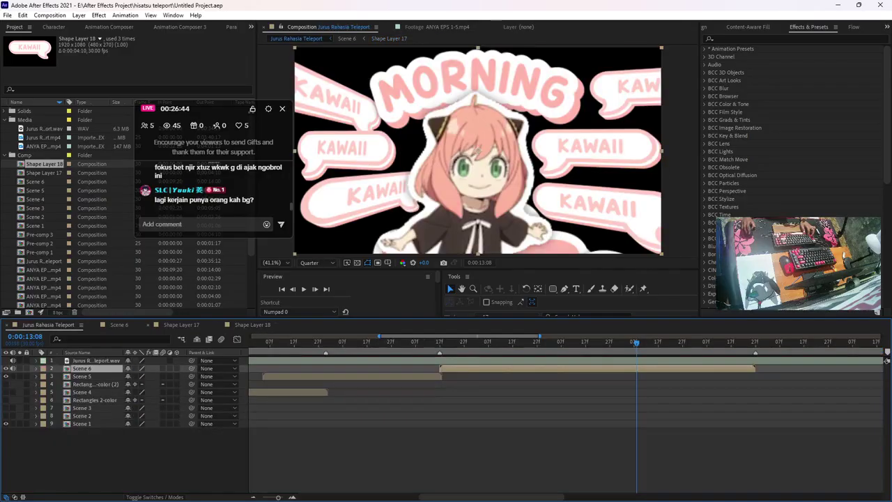
{"action": "double_click", "coordinate": [34, 191]}
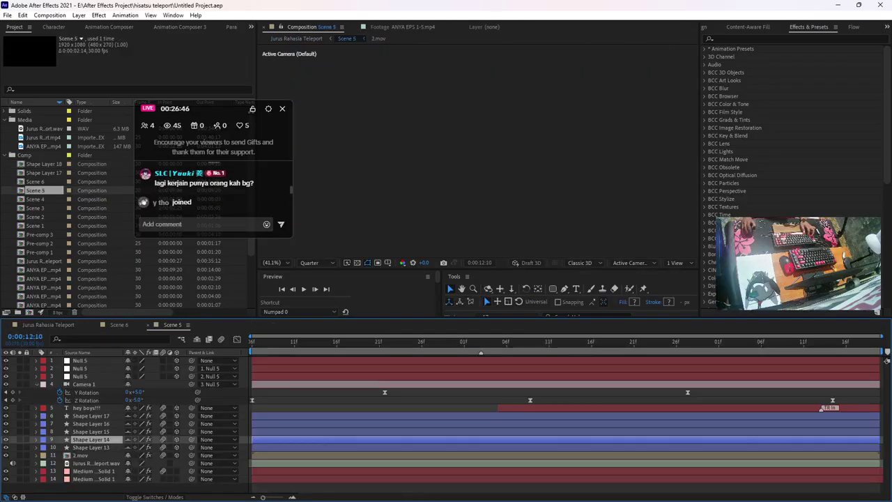
{"action": "left_click", "coordinate": [119, 325]}
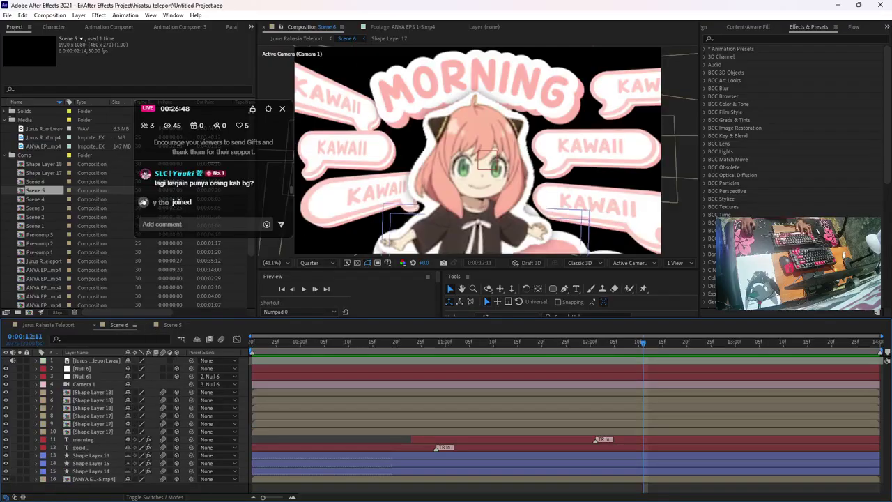
{"action": "key", "text": "ctrl+v"}
{"action": "key", "text": "ctrl+["}
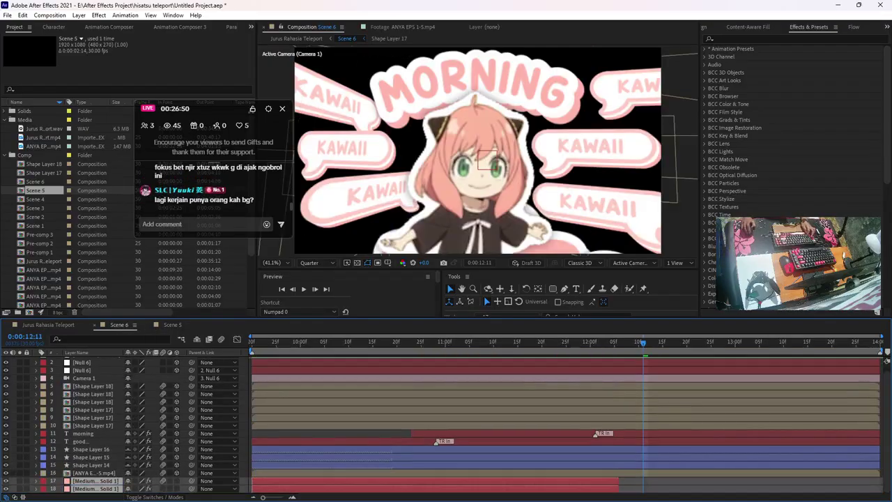
Extend the two background solids to the end of Scene 6 and preview the scene from its start
{"action": "key", "text": "End"}
{"action": "left_click", "coordinate": [787, 344]}
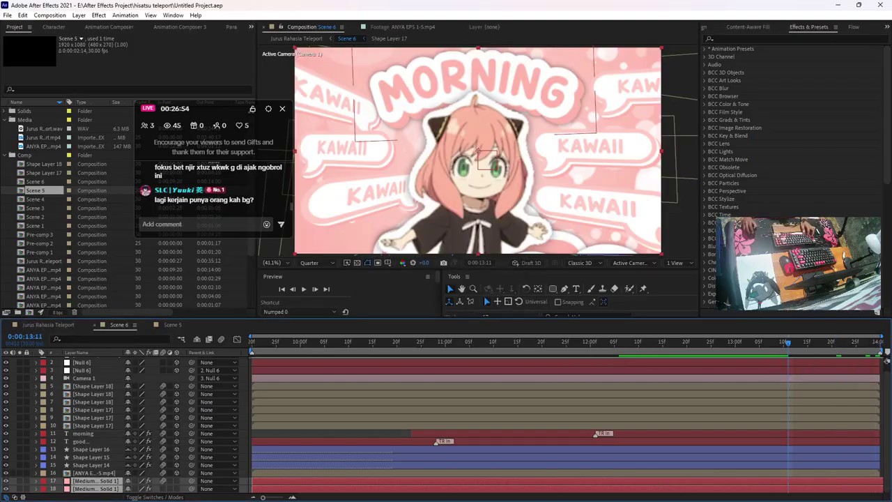
{"action": "key", "text": "ctrl+shift+a"}
{"action": "key", "text": "Home"}
{"action": "key", "text": "space"}
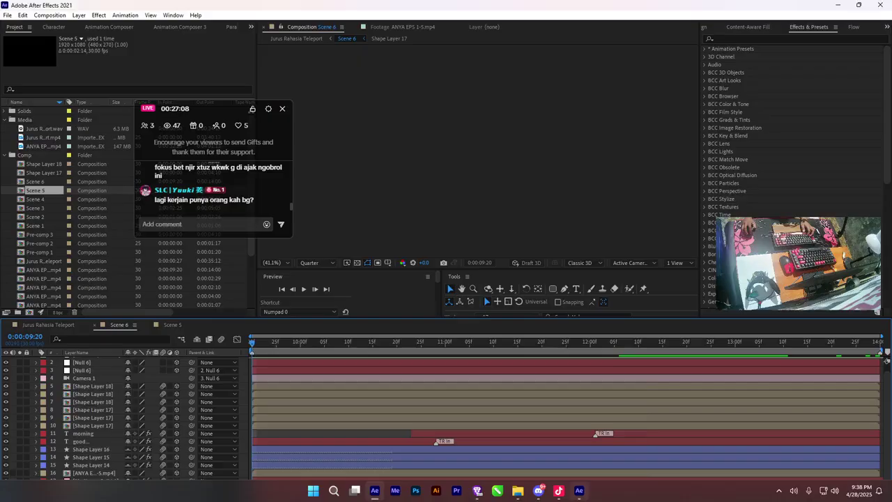
Close the other After Effects 2024 window without saving its Untitled Project.aep
{"action": "right_click", "coordinate": [579, 489]}
{"action": "left_click", "coordinate": [538, 462]}
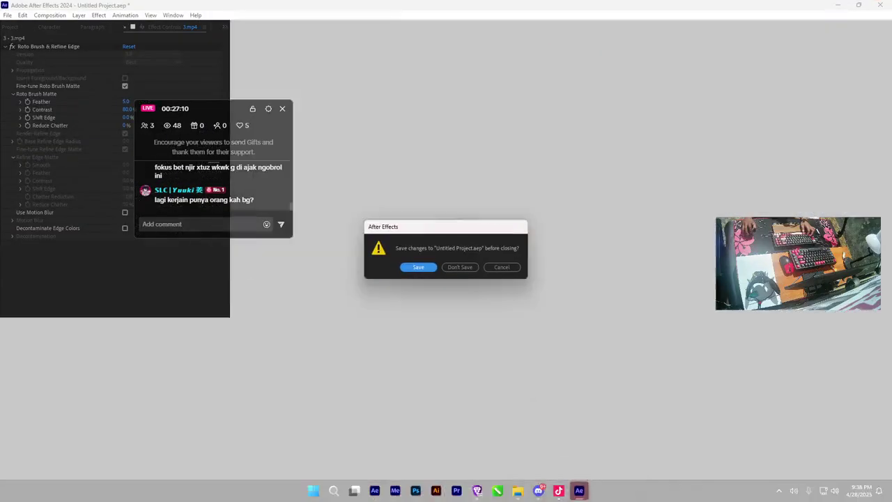
{"action": "key", "text": "n"}
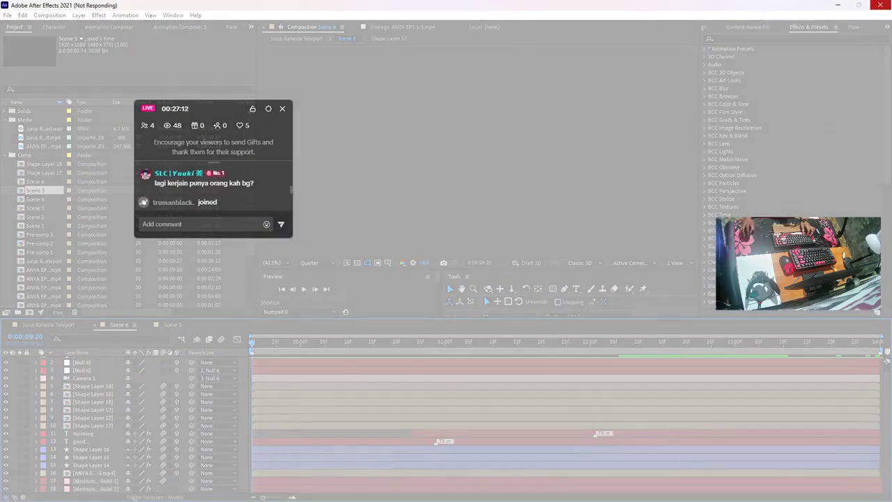
Force the unresponsive After Effects 2021 to close and relaunch it
{"action": "mouse_move", "coordinate": [568, 490]}
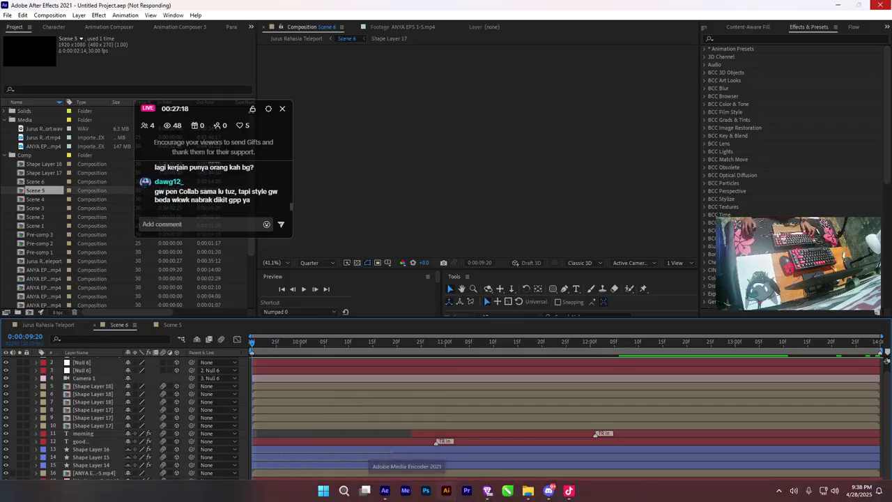
{"action": "right_click", "coordinate": [384, 491]}
{"action": "left_click", "coordinate": [385, 450]}
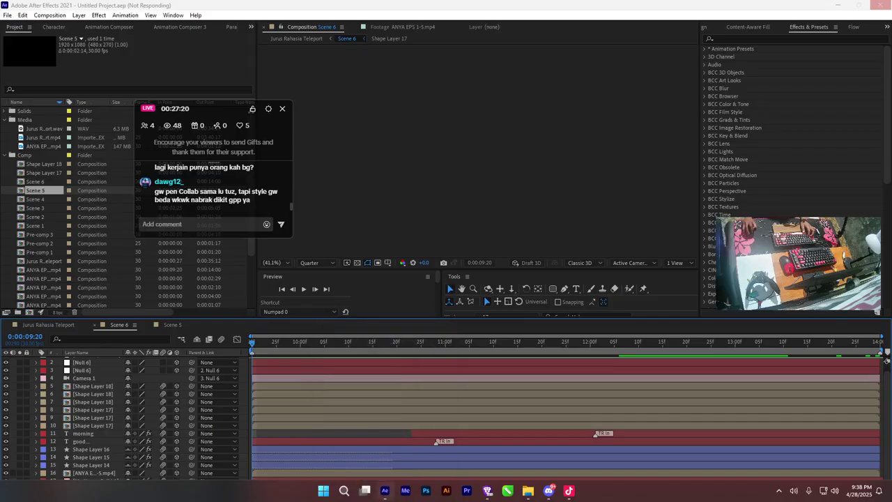
{"action": "right_click", "coordinate": [385, 491]}
{"action": "left_click", "coordinate": [348, 450]}
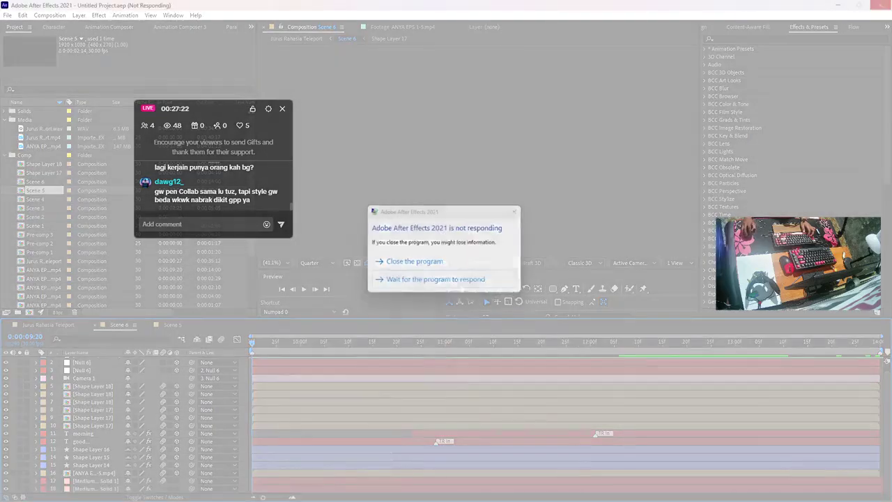
{"action": "left_click", "coordinate": [414, 263]}
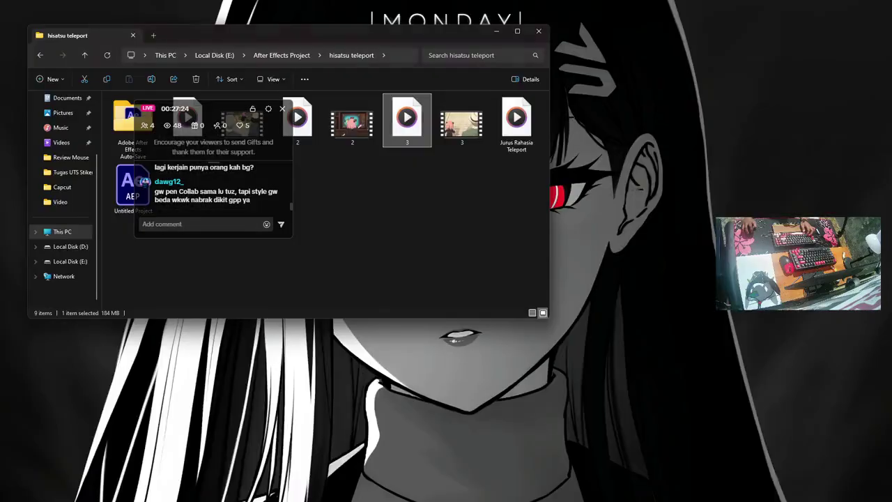
{"action": "key", "text": "alt+space"}
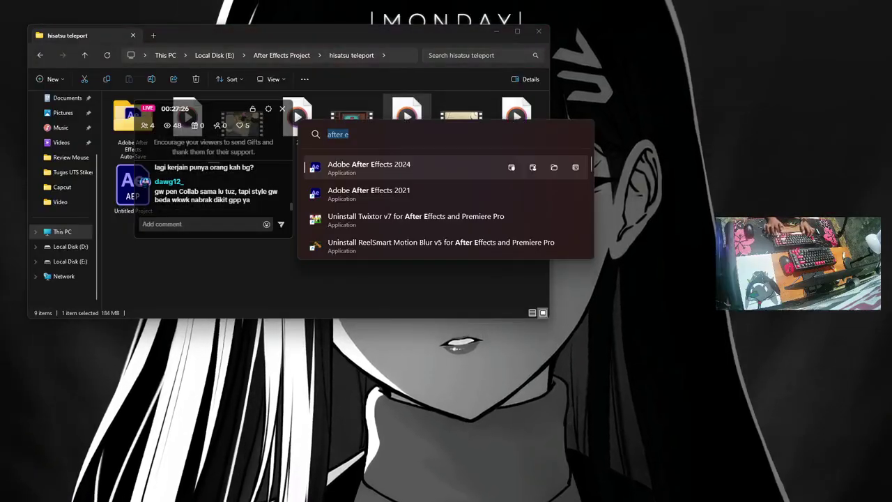
{"action": "key", "text": "Return"}
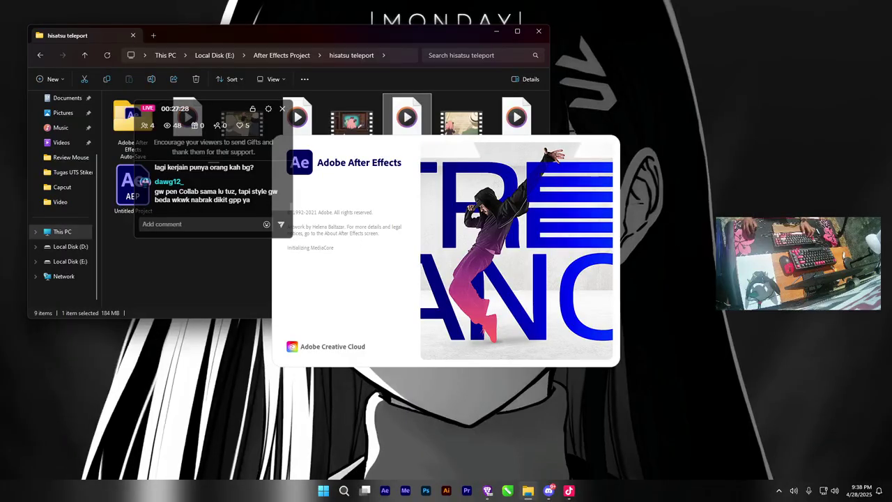
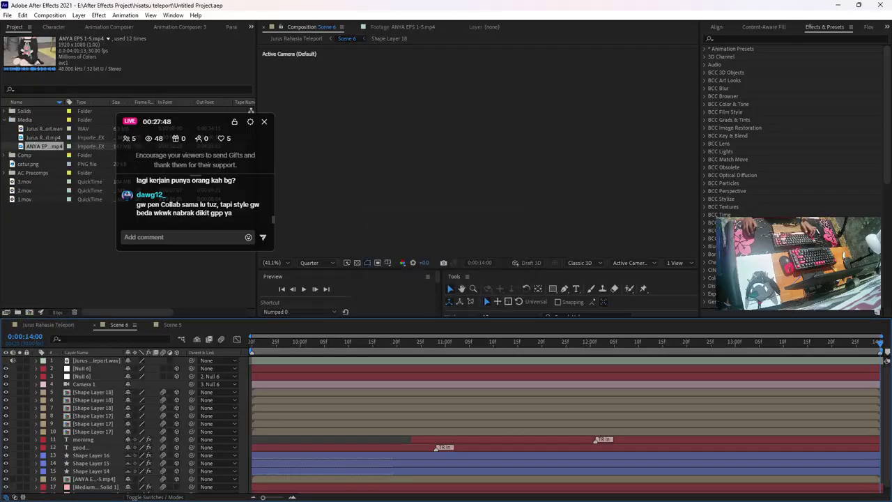
Preview Scene 6 from its start
{"action": "key", "text": "Home"}
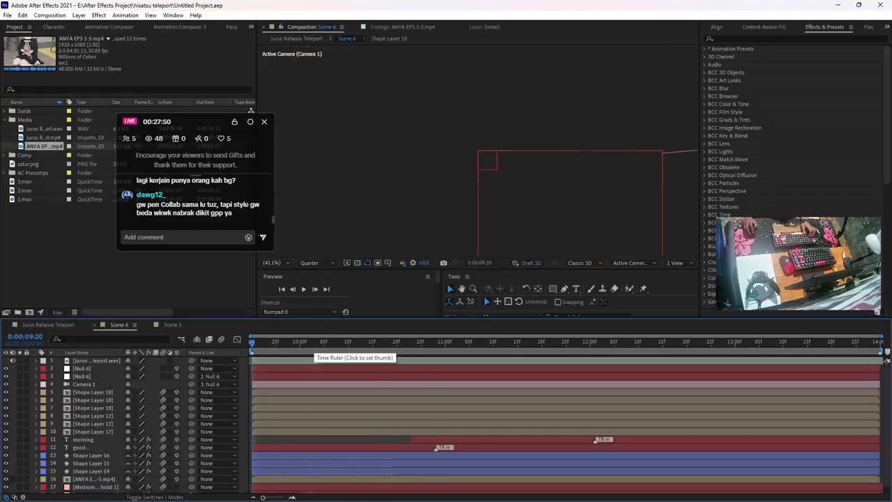
{"action": "key", "text": "space"}
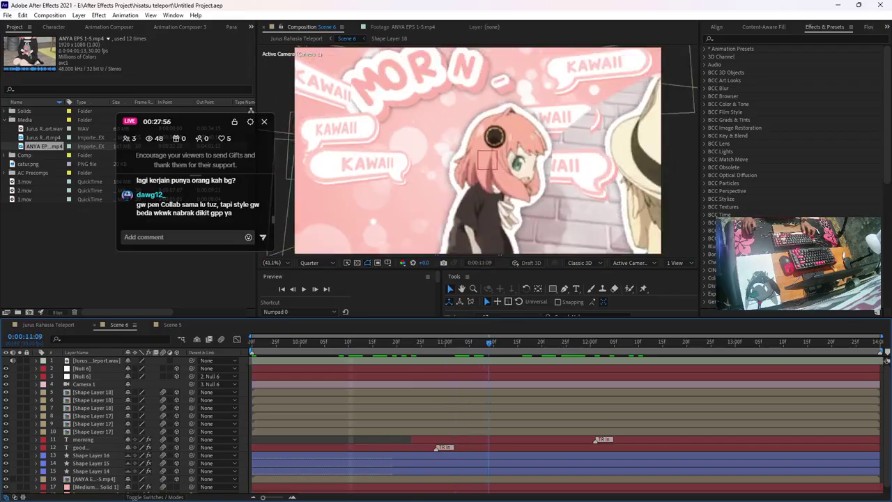
{"action": "key", "text": "space"}
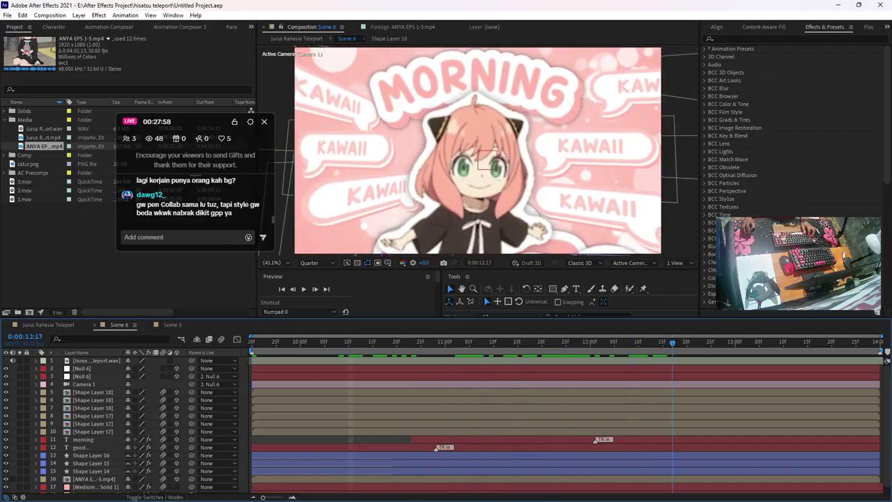
Copy the Drop Shadow effect of the morning text layer
{"action": "left_click", "coordinate": [92, 400]}
{"action": "left_click", "coordinate": [93, 392]}
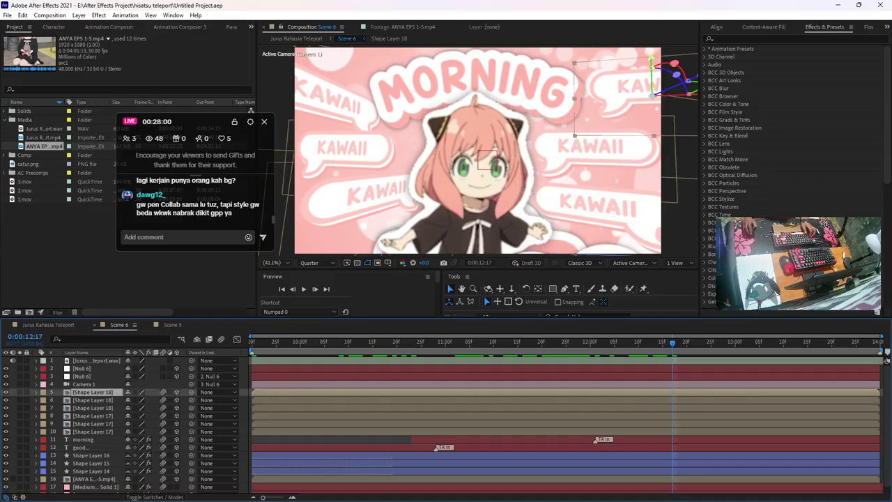
{"action": "key", "text": "F3"}
{"action": "left_click", "coordinate": [83, 439]}
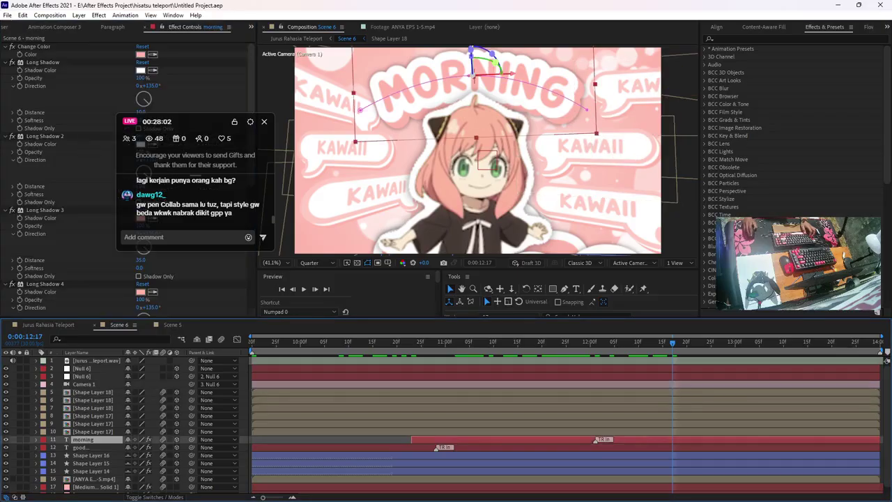
{"action": "scroll", "coordinate": [58, 174], "scroll_direction": "down", "scroll_amount": 5}
{"action": "left_click", "coordinate": [43, 125]}
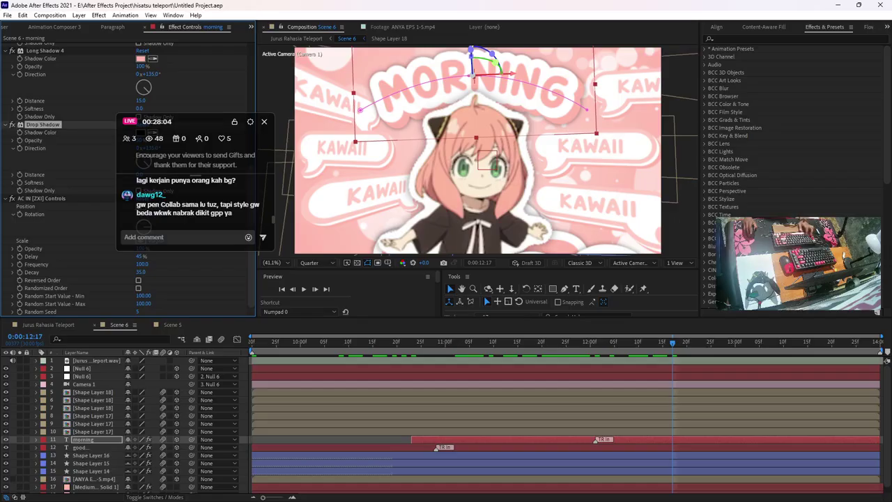
Paste the Drop Shadow onto all six KAWAII bubble layers, save the project, and preview the scene
{"action": "left_click", "coordinate": [93, 423]}
{"action": "left_click", "coordinate": [93, 431]}
{"action": "left_click", "coordinate": [92, 393], "text": "shift"}
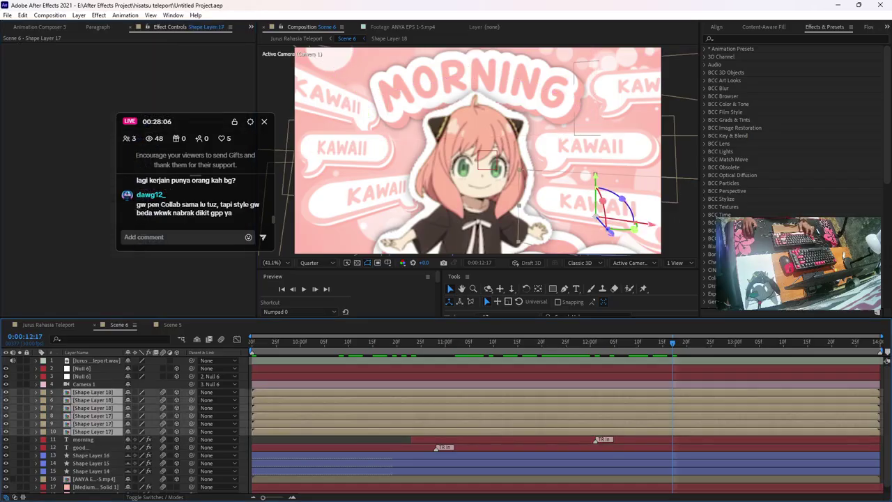
{"action": "key", "text": "ctrl+v"}
{"action": "key", "text": "F2"}
{"action": "key", "text": "ctrl+s"}
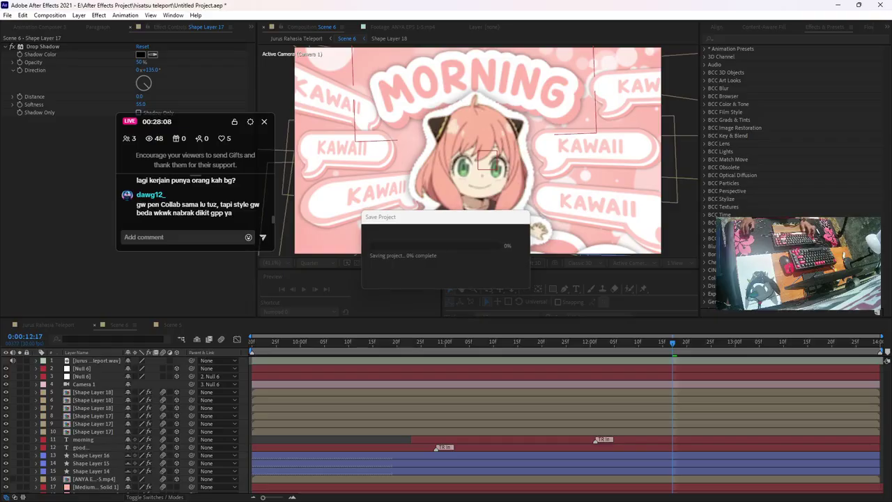
{"action": "key", "text": "KP_0"}
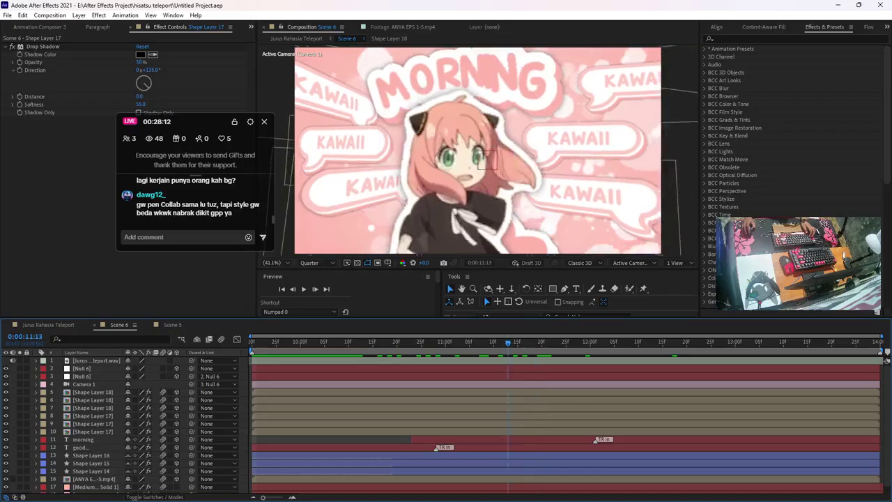
Select the six KAWAII bubble layers and look through Animation Composer's 2D layer Position & Scale transition presets
{"action": "left_click", "coordinate": [92, 431]}
{"action": "left_click", "coordinate": [84, 384], "text": "shift"}
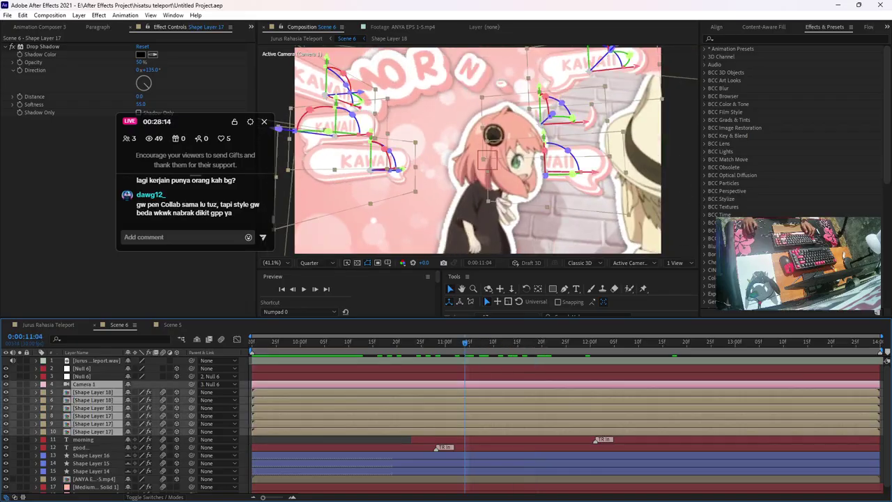
{"action": "left_click", "coordinate": [85, 384], "text": "ctrl"}
{"action": "scroll", "coordinate": [119, 27], "scroll_direction": "up", "scroll_amount": 3}
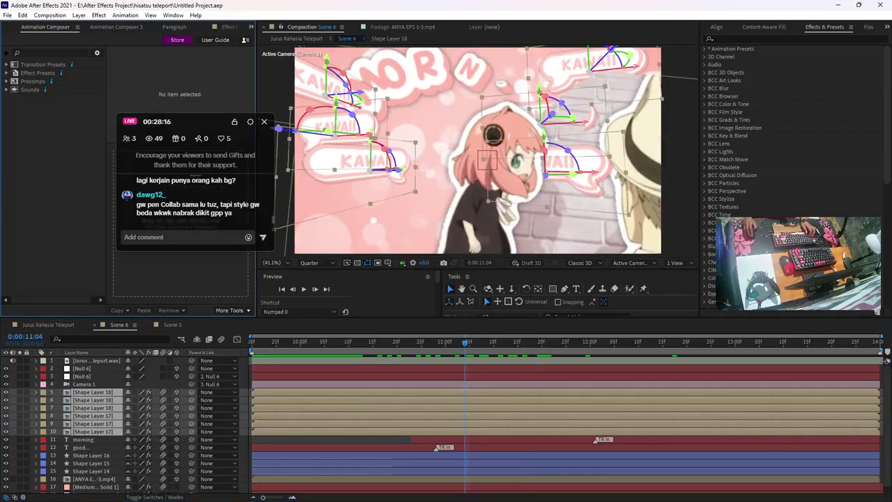
{"action": "scroll", "coordinate": [119, 27], "scroll_direction": "up", "scroll_amount": 1}
{"action": "scroll", "coordinate": [118, 27], "scroll_direction": "down", "scroll_amount": 2}
{"action": "scroll", "coordinate": [118, 27], "scroll_direction": "up", "scroll_amount": 1}
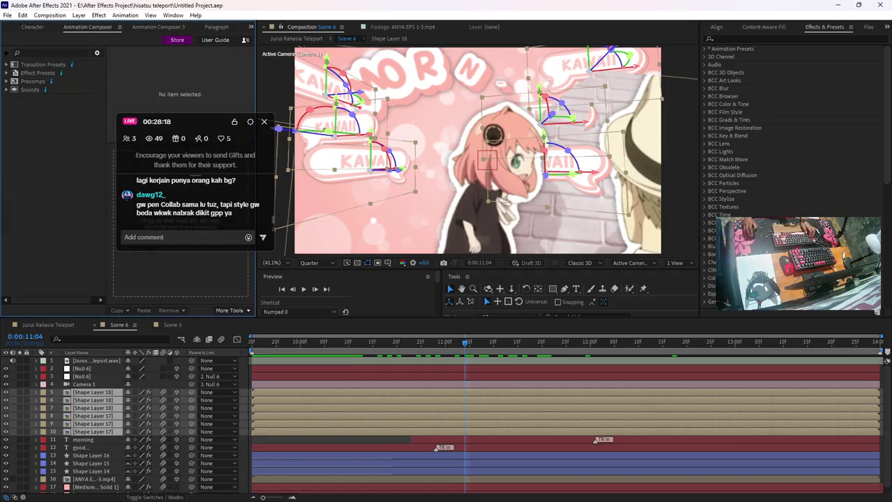
{"action": "double_click", "coordinate": [43, 64]}
{"action": "double_click", "coordinate": [62, 72]}
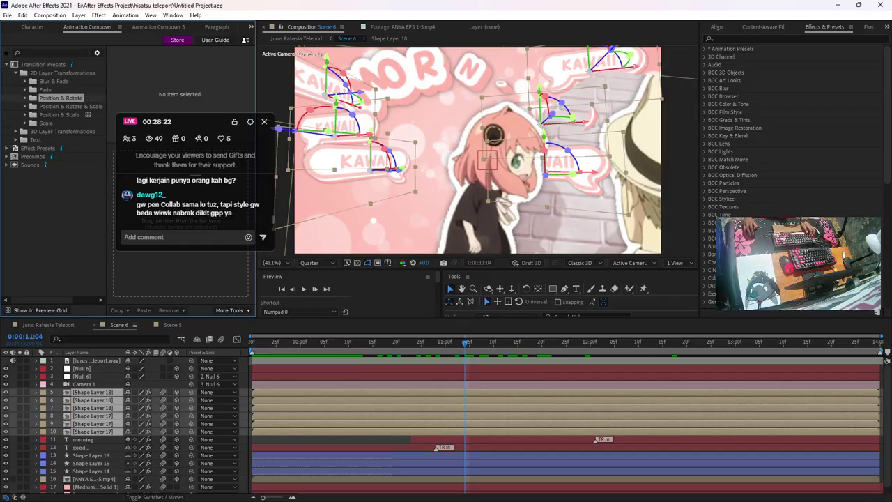
{"action": "left_click", "coordinate": [59, 114]}
{"action": "left_click", "coordinate": [76, 123]}
{"action": "left_click_drag", "start_coordinate": [185, 117], "coordinate": [80, 121]}
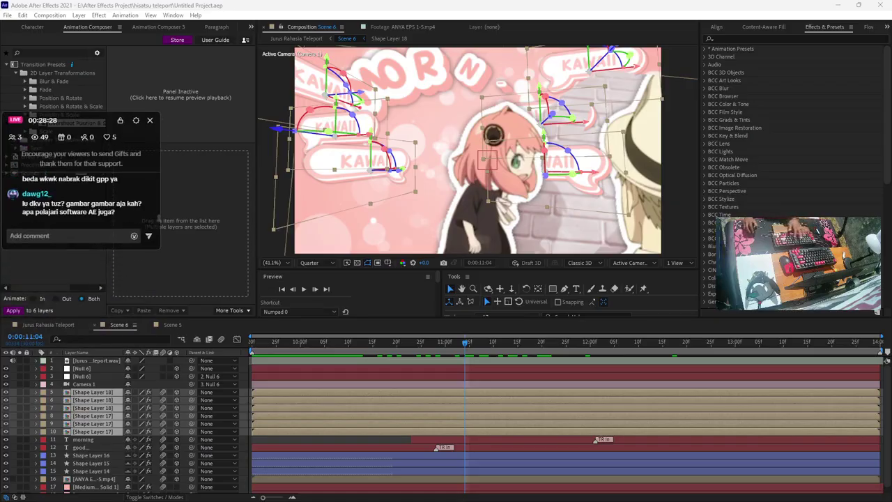
Keyframe Position on the six bubbles so they rise from below the frame at 0:00:11:04 into place about one second later
{"action": "key", "text": "p"}
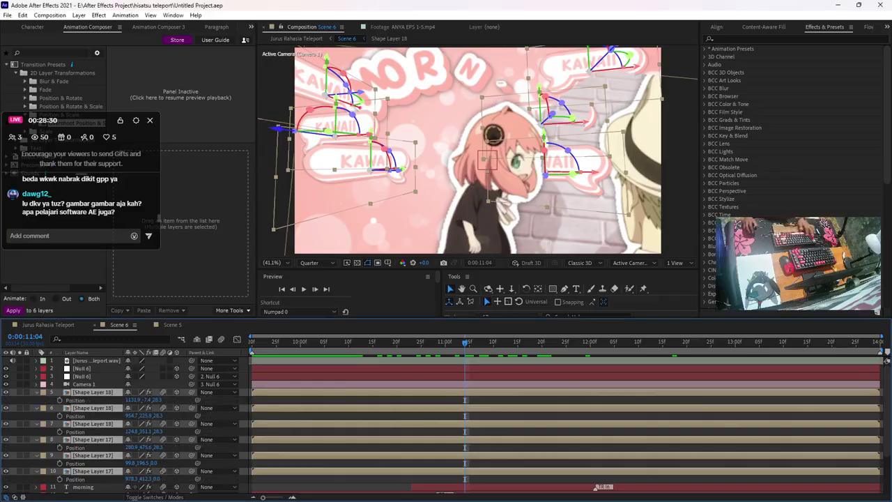
{"action": "key", "text": "alt+shift+p"}
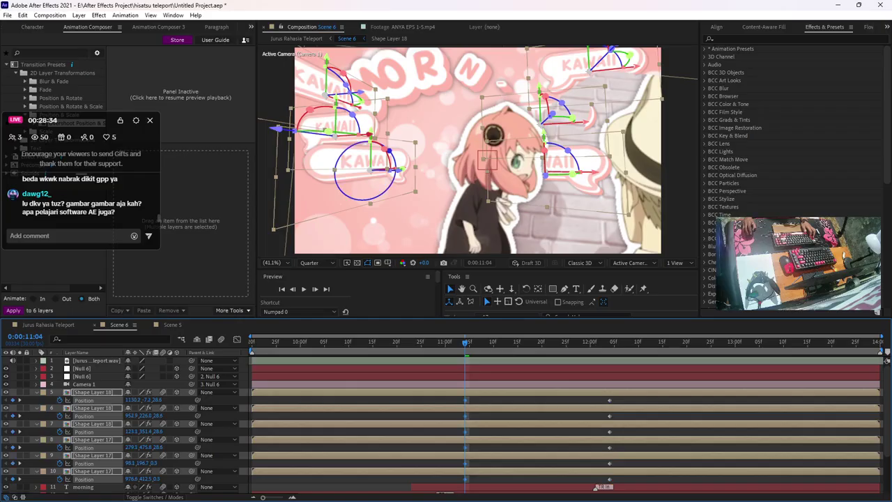
{"action": "left_click_drag", "start_coordinate": [389, 151], "coordinate": [384, 462]}
{"action": "key", "text": "ctrl+z"}
{"action": "key", "text": "ctrl+z"}
{"action": "key", "text": "ctrl+z"}
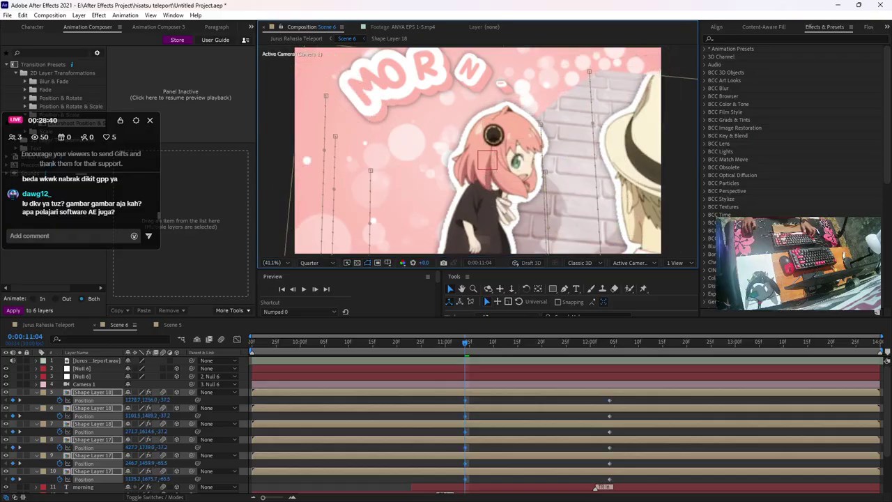
Move the bubbles' starting Position keyframes to about 0:00:10:25 and ease all their keyframes with the Flow curve 0.42, 0.00, 0.30, 1.00
{"action": "left_click_drag", "start_coordinate": [464, 447], "coordinate": [460, 447]}
{"action": "left_click_drag", "start_coordinate": [406, 397], "coordinate": [678, 480]}
{"action": "left_click", "coordinate": [868, 27]}
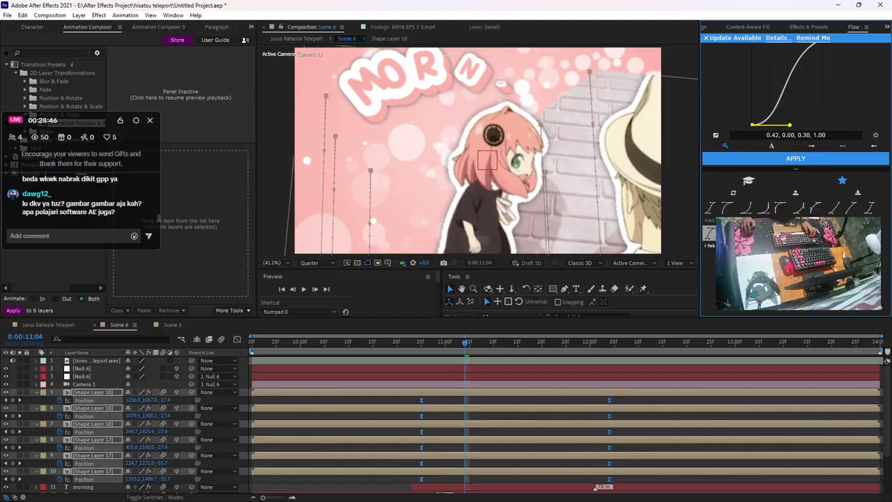
{"action": "left_click_drag", "start_coordinate": [465, 342], "coordinate": [575, 342]}
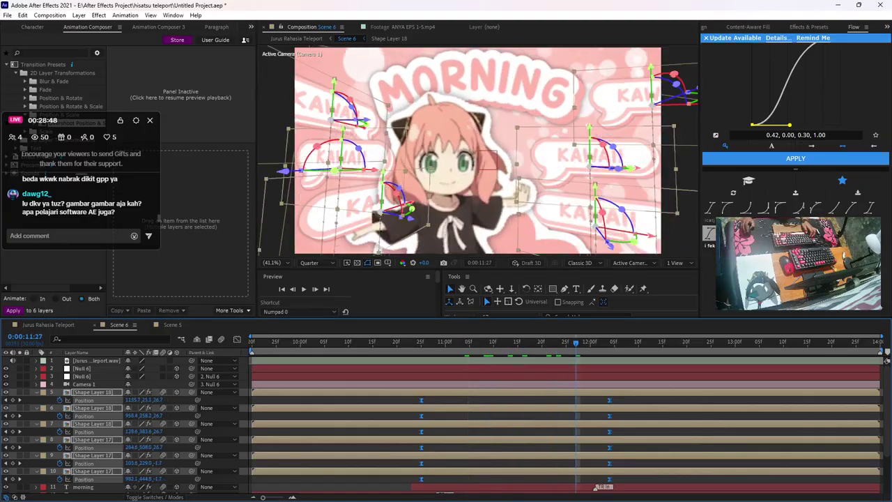
Delay both Position keyframes of the uppermost Shape Layer 18 bubble (layer 5) by about 8 frames
{"action": "key", "text": "F2"}
{"action": "left_click", "coordinate": [93, 392]}
{"action": "left_click", "coordinate": [84, 400]}
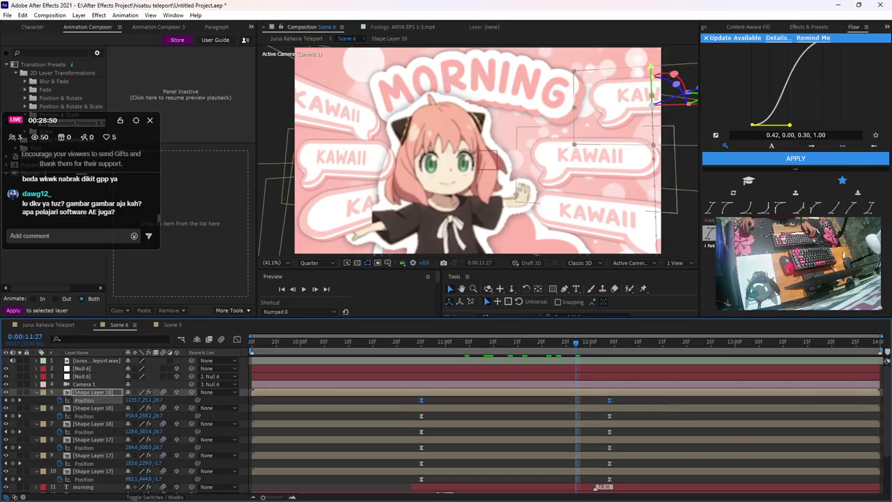
{"action": "left_click_drag", "start_coordinate": [420, 400], "coordinate": [460, 400]}
Stretch the ending Position keyframes of bubble layers 7, 8 and 9 to about 0:00:12:21, 0:00:12:29 and 0:00:12:16
{"action": "left_click", "coordinate": [84, 431]}
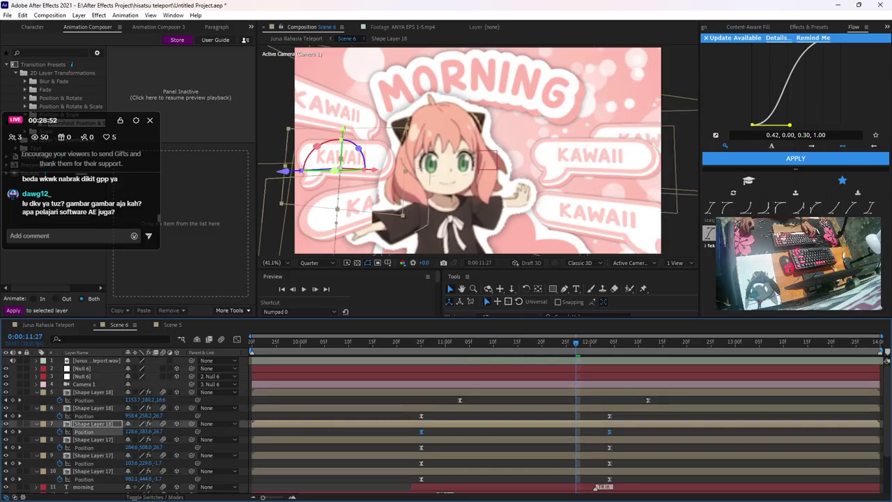
{"action": "left_click_drag", "start_coordinate": [623, 432], "coordinate": [690, 432]}
{"action": "left_click_drag", "start_coordinate": [638, 444], "coordinate": [397, 454]}
{"action": "left_click_drag", "start_coordinate": [610, 447], "coordinate": [730, 447]}
{"action": "left_click", "coordinate": [84, 464]}
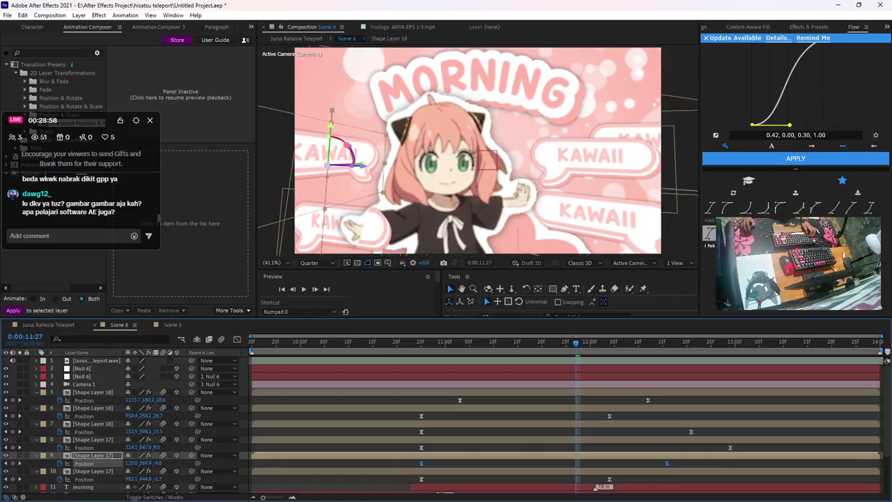
Shift both Position keyframes of the lowest Shape Layer 17 bubble (layer 10) about 9 frames earlier
{"action": "left_click_drag", "start_coordinate": [613, 476], "coordinate": [397, 484]}
{"action": "left_click_drag", "start_coordinate": [421, 479], "coordinate": [378, 480]}
{"action": "left_click", "coordinate": [418, 480]}
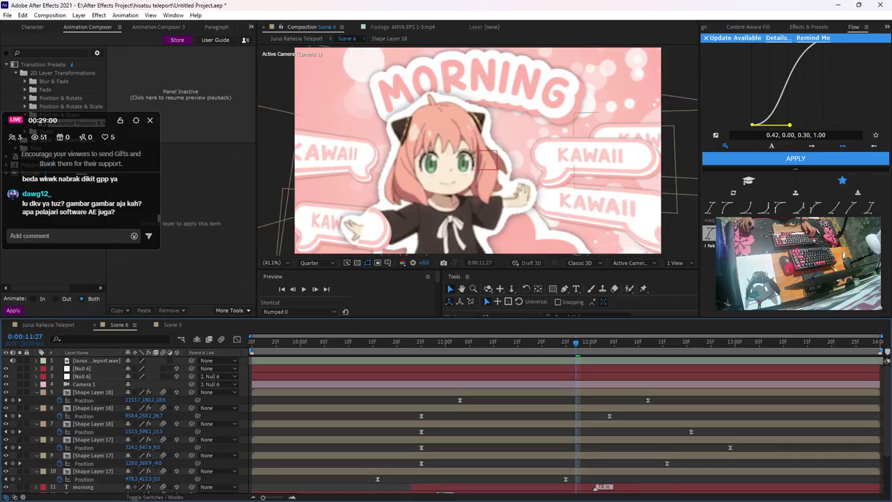
Preview the staggered rise of the KAWAII bubbles from several points in Scene 6
{"action": "left_click_drag", "start_coordinate": [545, 342], "coordinate": [392, 342]}
{"action": "key", "text": "space"}
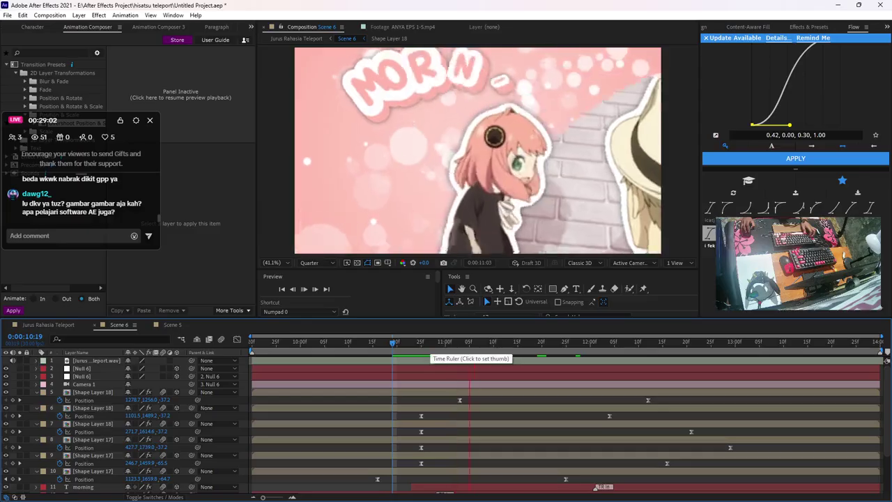
{"action": "left_click_drag", "start_coordinate": [365, 343], "coordinate": [252, 342]}
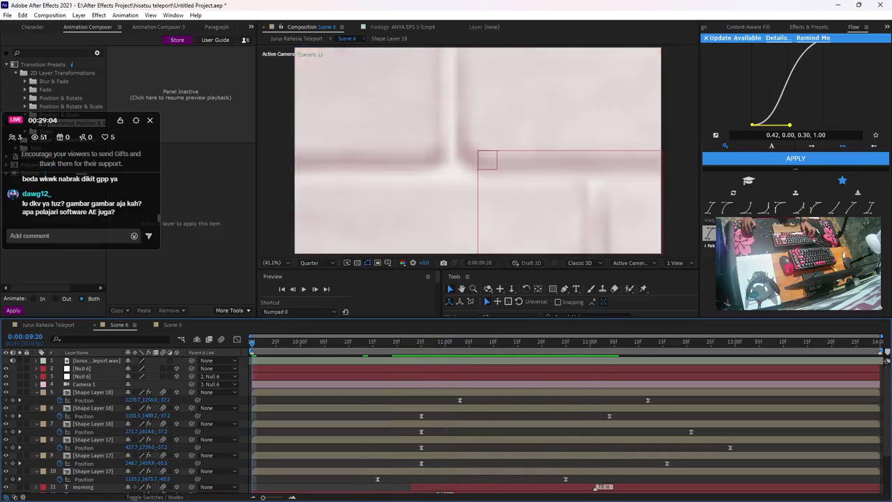
{"action": "key", "text": "space"}
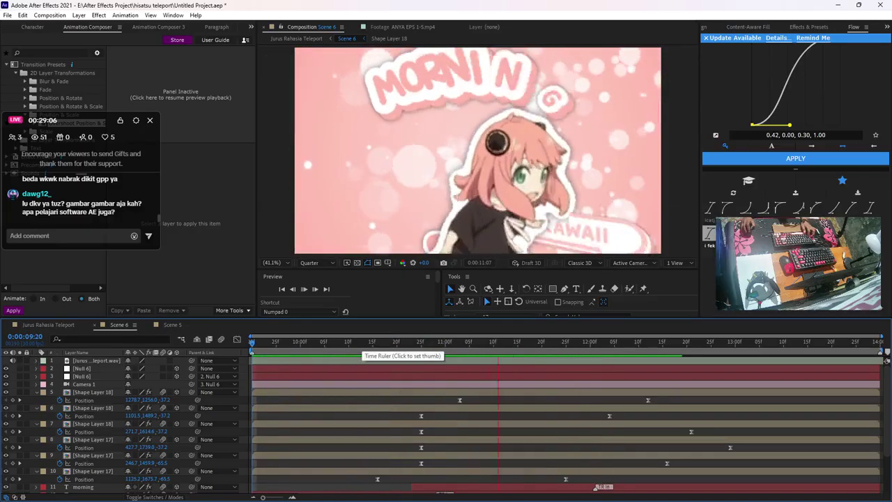
{"action": "left_click_drag", "start_coordinate": [488, 342], "coordinate": [286, 342]}
{"action": "key", "text": "space"}
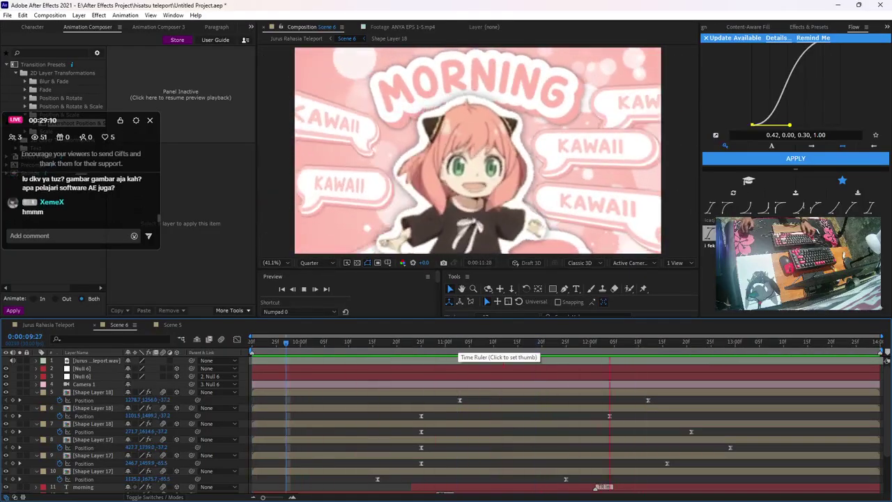
{"action": "key", "text": "space"}
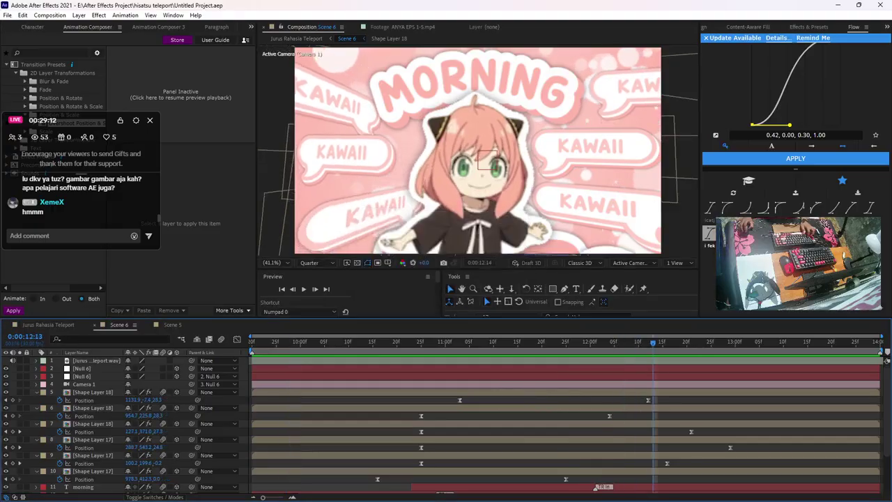
{"action": "key", "text": "space"}
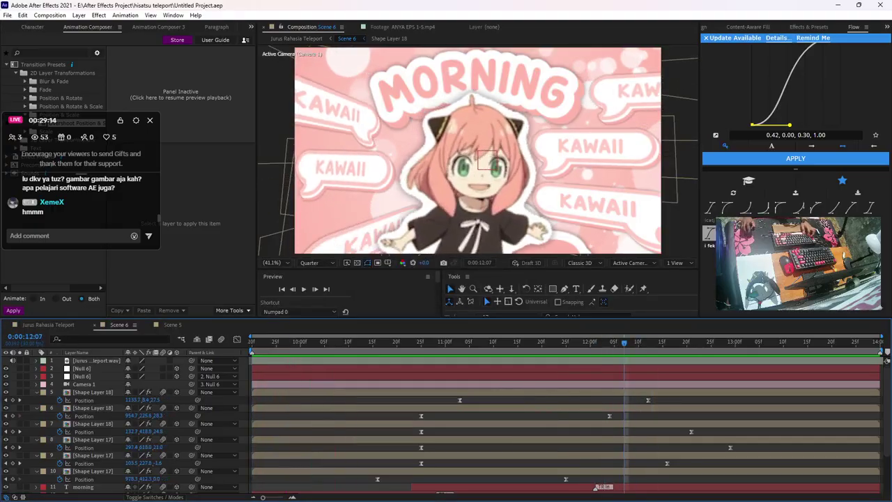
Inspect the frame at 0:00:12:07 at Full resolution and closer zoom, and fit the composition back into the viewer
{"action": "left_click", "coordinate": [309, 263]}
{"action": "left_click", "coordinate": [312, 284]}
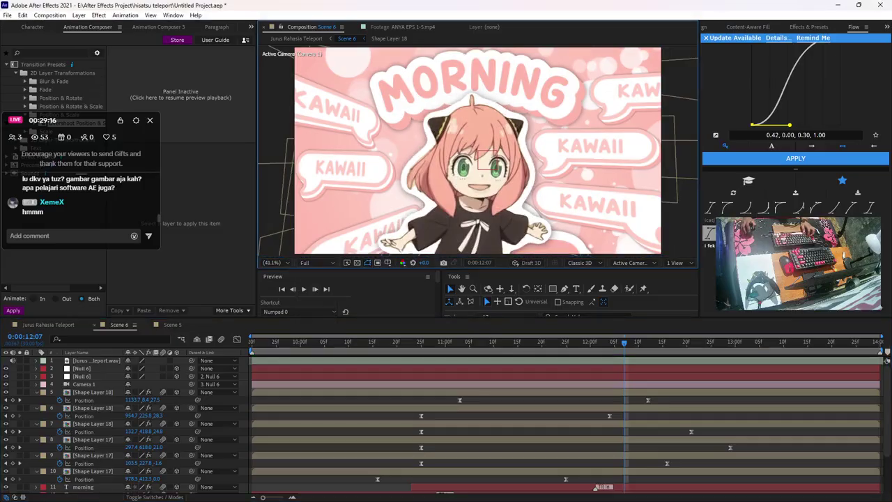
{"action": "scroll", "coordinate": [477, 150], "scroll_direction": "up", "scroll_amount": 2}
{"action": "scroll", "coordinate": [477, 150], "scroll_direction": "down", "scroll_amount": 1}
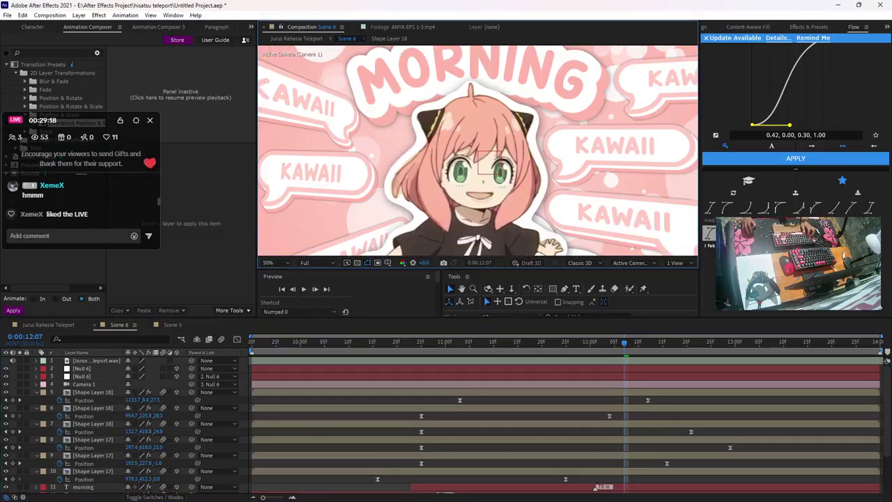
{"action": "left_click", "coordinate": [268, 263]}
{"action": "left_click", "coordinate": [285, 426]}
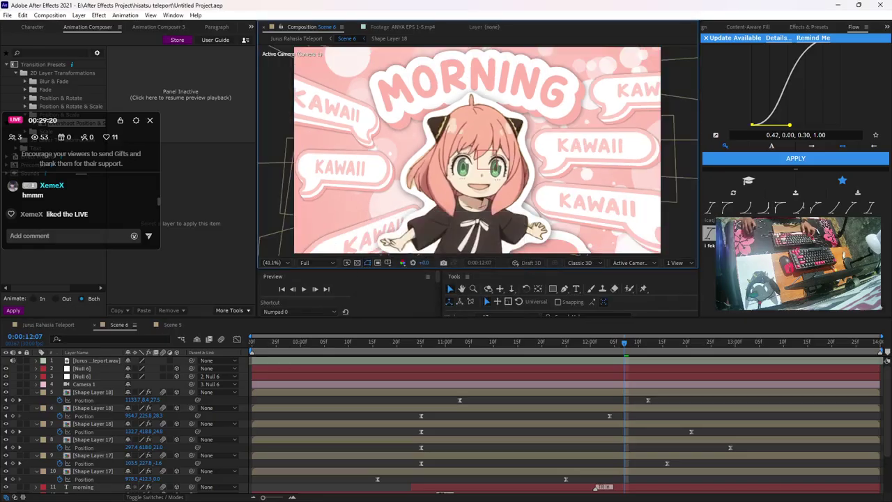
Set the preview resolution to Quarter and play the scene
{"action": "left_click", "coordinate": [309, 262]}
{"action": "left_click", "coordinate": [316, 314]}
{"action": "key", "text": "space"}
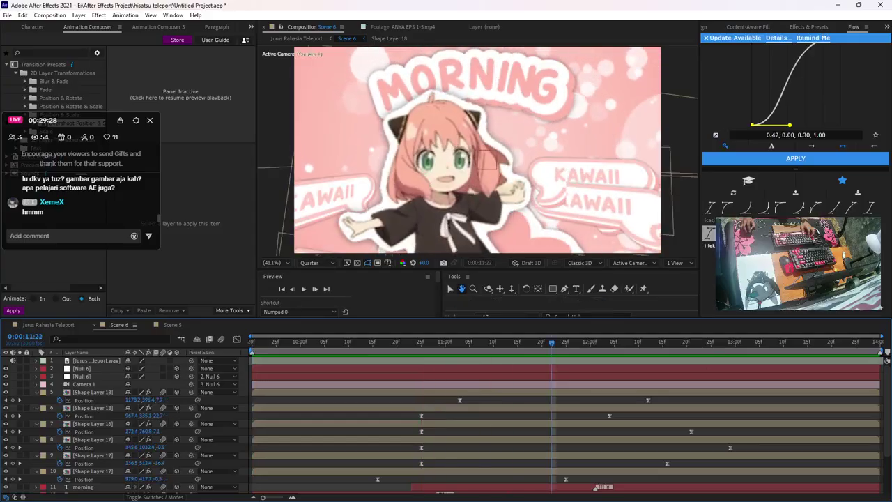
{"action": "key", "text": "space"}
Duplicate the top Null 6 camera controller and remove the Position and Orientation keyframes from the copy
{"action": "key", "text": "u"}
{"action": "left_click", "coordinate": [691, 342]}
{"action": "left_click", "coordinate": [690, 369]}
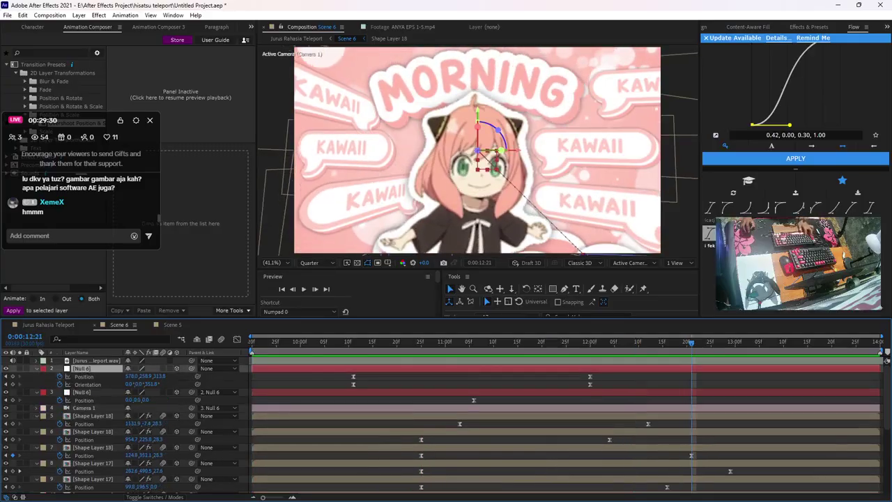
{"action": "key", "text": "ctrl+d"}
{"action": "left_click_drag", "start_coordinate": [59, 376], "coordinate": [59, 384]}
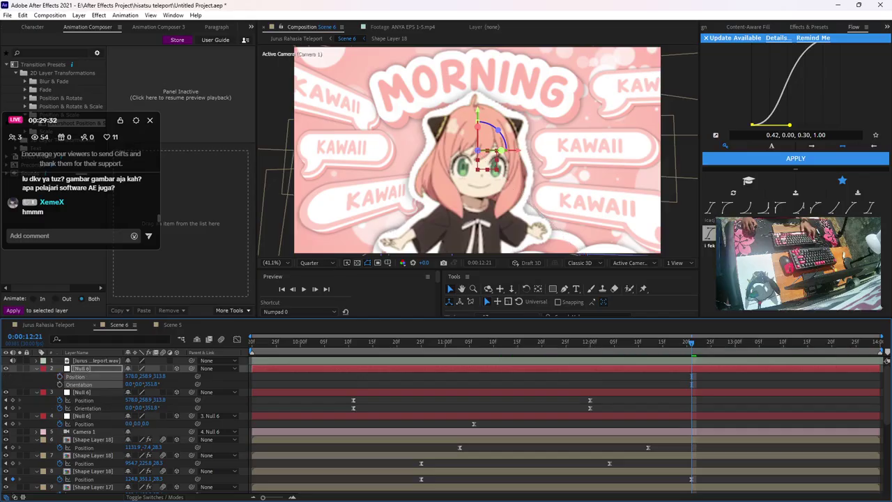
Give the new top Null 6 a Position keyframe at about 0:00:11:18 and parent the original Null 6 (layer 3) to it
{"action": "left_click", "coordinate": [222, 380]}
{"action": "left_click", "coordinate": [59, 376]}
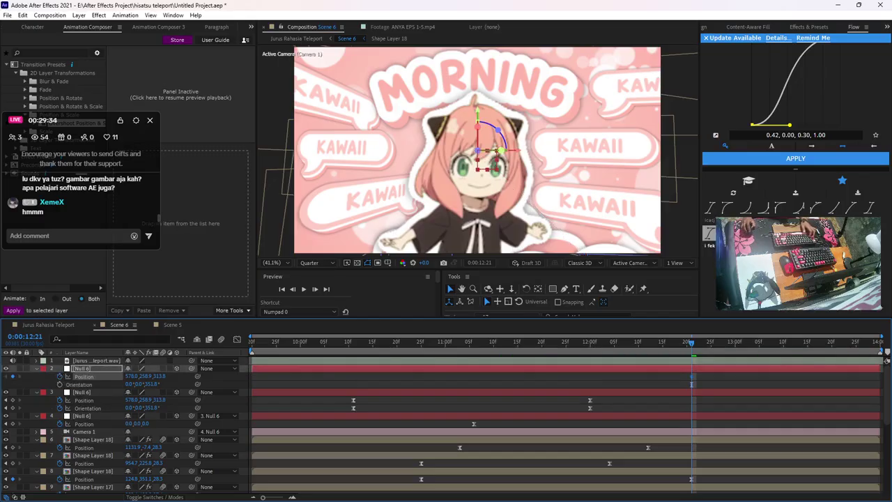
{"action": "left_click_drag", "start_coordinate": [688, 373], "coordinate": [588, 381]}
{"action": "left_click_drag", "start_coordinate": [691, 376], "coordinate": [628, 376]}
{"action": "left_click_drag", "start_coordinate": [191, 391], "coordinate": [184, 368]}
{"action": "left_click_drag", "start_coordinate": [517, 375], "coordinate": [705, 388]}
{"action": "left_click", "coordinate": [707, 384]}
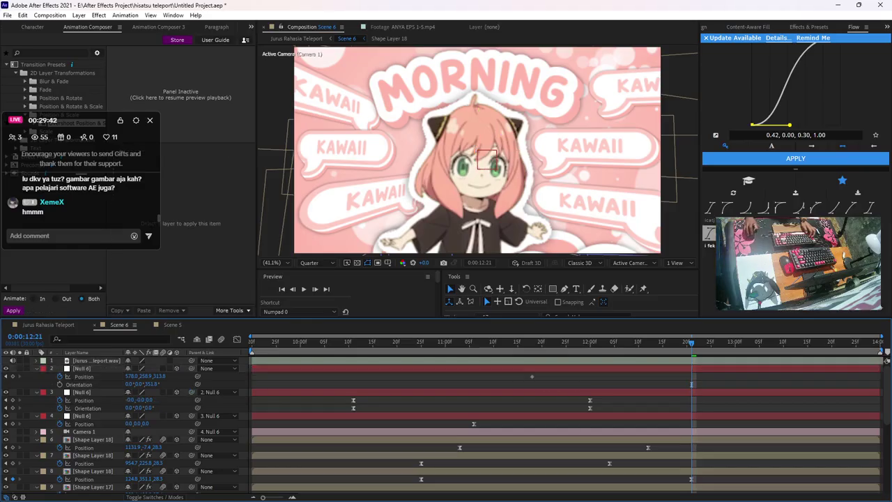
Try moving the new top Null 6 to about 607.6, 328.4, -128.9 at 0:00:12:21 and tilting its Orientation
{"action": "left_click", "coordinate": [82, 368]}
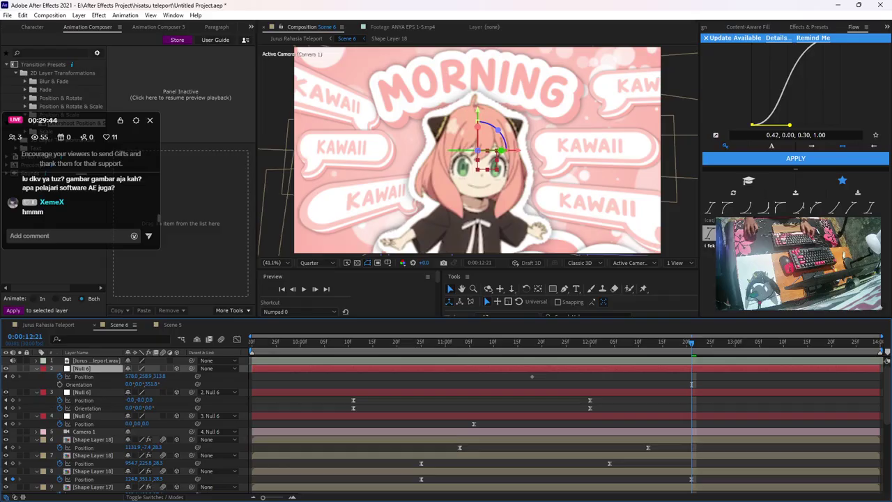
{"action": "left_click_drag", "start_coordinate": [477, 150], "coordinate": [488, 169]}
{"action": "left_click_drag", "start_coordinate": [498, 130], "coordinate": [501, 139]}
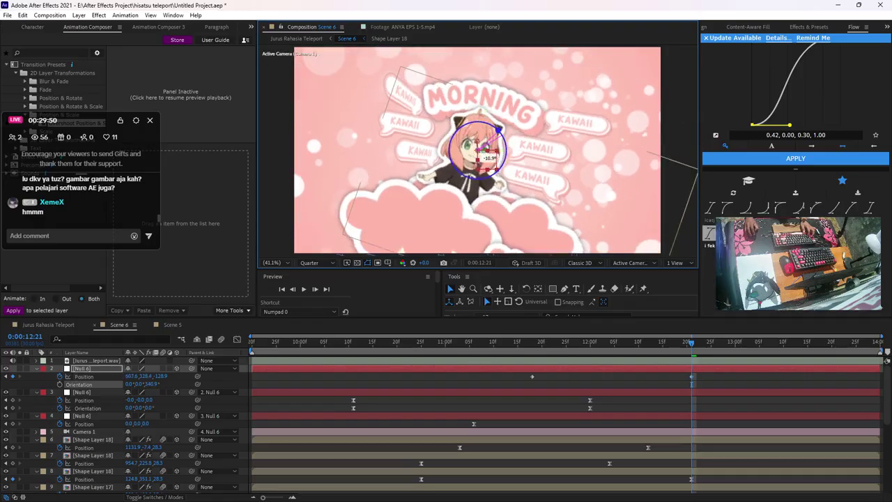
{"action": "key", "text": "ctrl+z"}
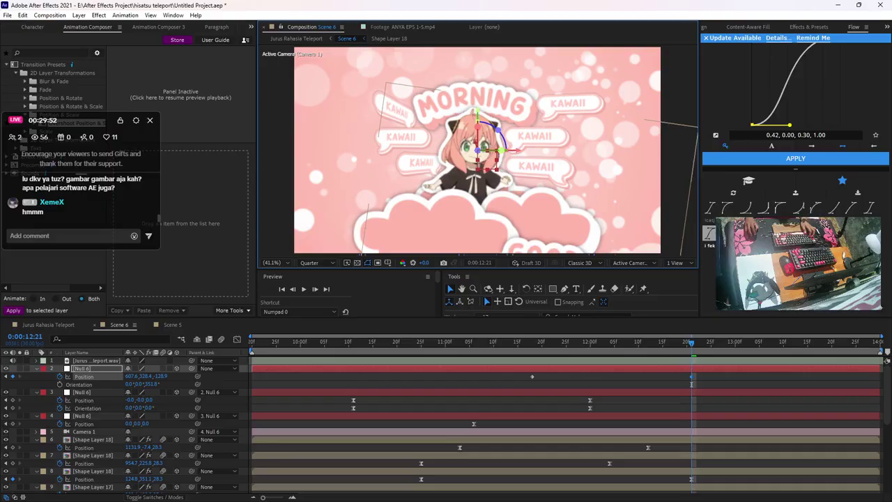
{"action": "left_click_drag", "start_coordinate": [477, 128], "coordinate": [501, 149]}
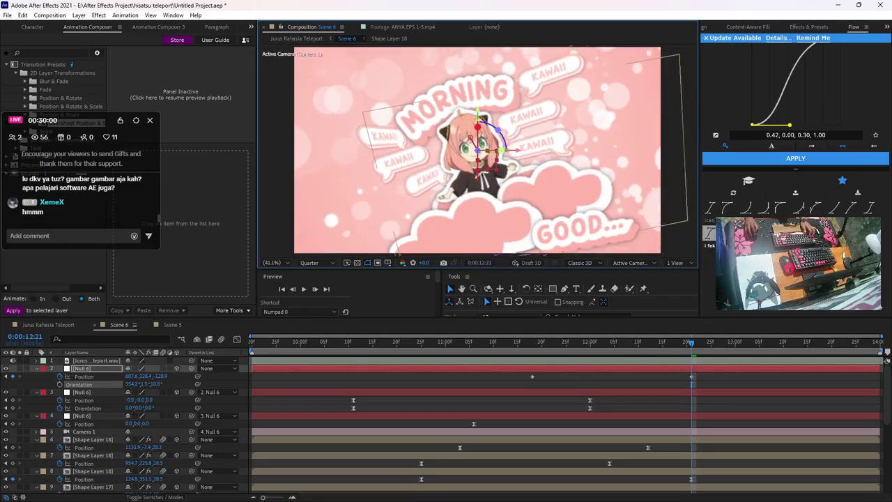
Try easing the new null's Position keyframes over about 0:00:11:16 to 0:00:12:29 with a 0.50, 0.00, 0.50, 1.00 curve, and preview the move
{"action": "left_click_drag", "start_coordinate": [518, 375], "coordinate": [702, 383]}
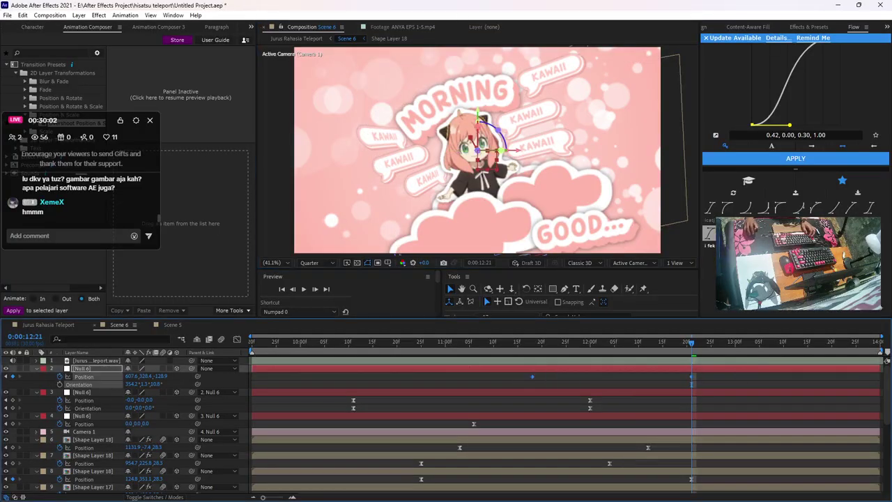
{"action": "key", "text": "F9"}
{"action": "key", "text": "alt+Left"}
{"action": "key", "text": "alt+Left"}
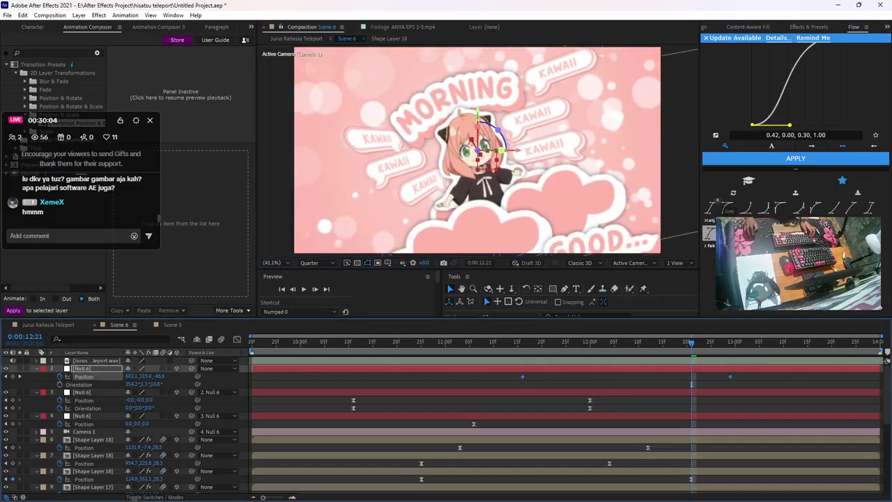
{"action": "left_click", "coordinate": [710, 208]}
{"action": "left_click", "coordinate": [648, 384]}
{"action": "left_click_drag", "start_coordinate": [641, 342], "coordinate": [512, 342]}
{"action": "key", "text": "space"}
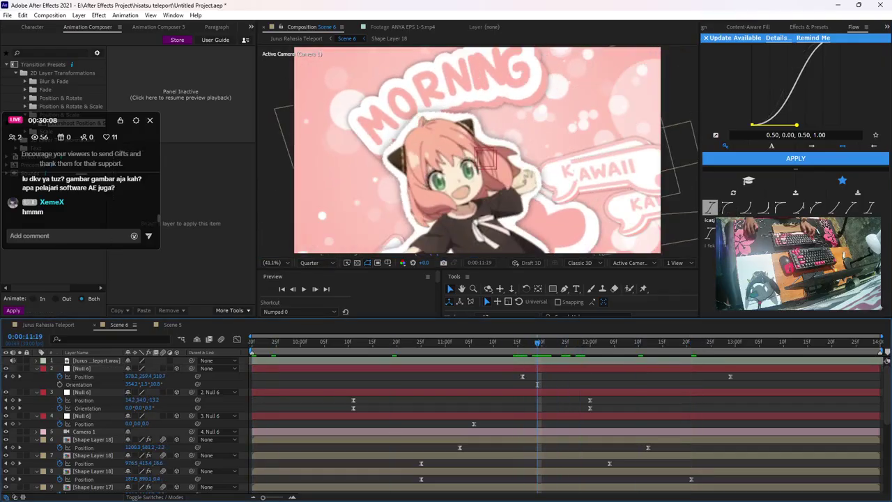
{"action": "key", "text": "Page_Up"}
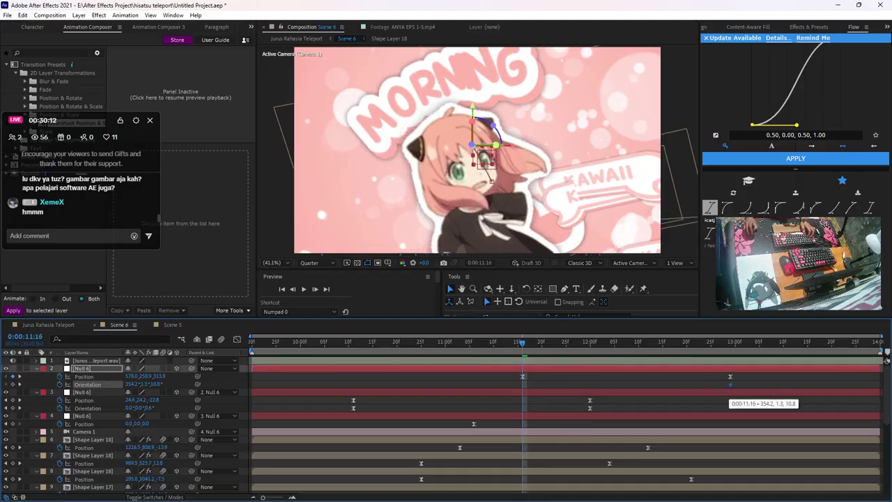
Undo the top Null 6's keyframe easing, retiming, tilt and second Position keyframe
{"action": "key", "text": "ctrl+z"}
{"action": "key", "text": "ctrl+z"}
{"action": "key", "text": "ctrl+z"}
{"action": "key", "text": "ctrl+z"}
{"action": "key", "text": "ctrl+z"}
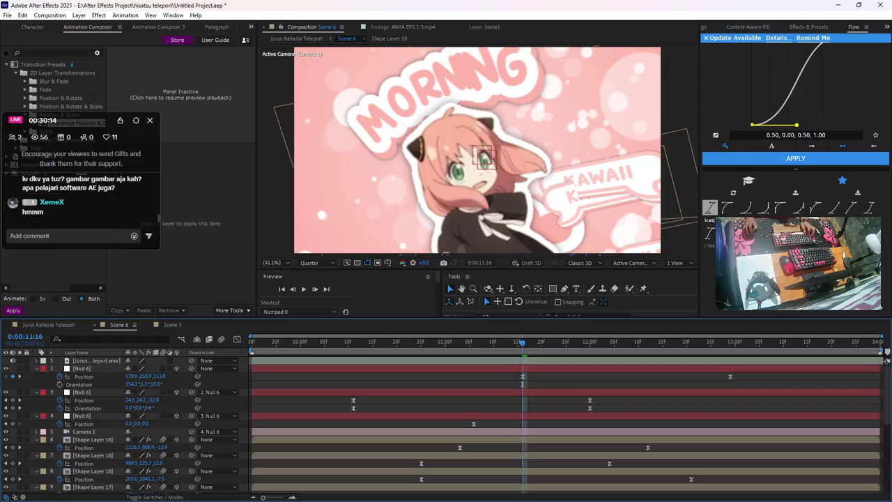
{"action": "key", "text": "ctrl+z"}
{"action": "key", "text": "ctrl+z"}
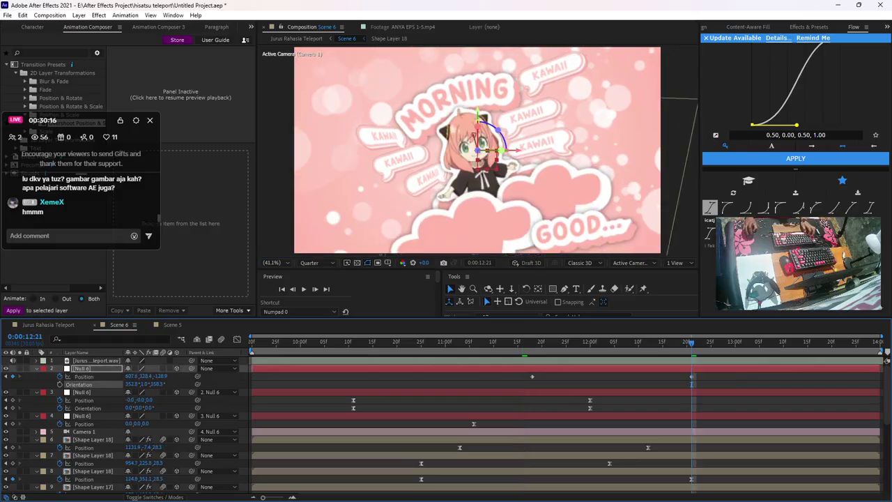
{"action": "key", "text": "ctrl+z"}
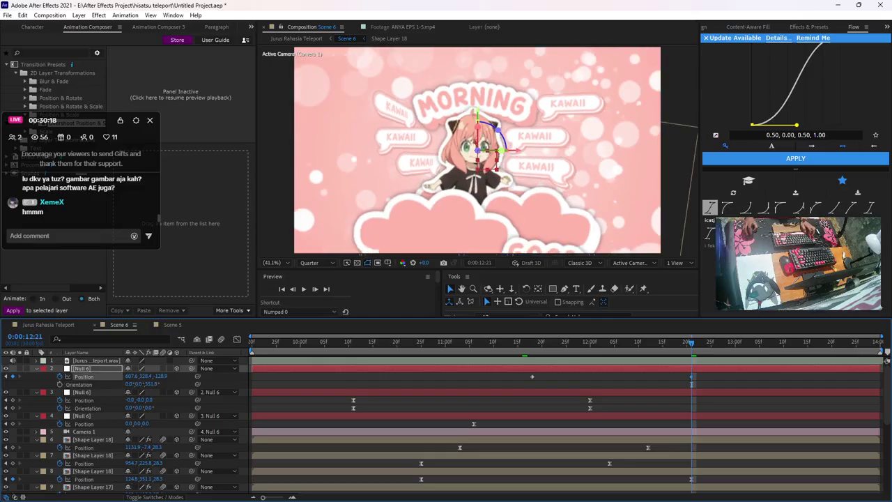
{"action": "key", "text": "ctrl+z"}
{"action": "key", "text": "ctrl+z"}
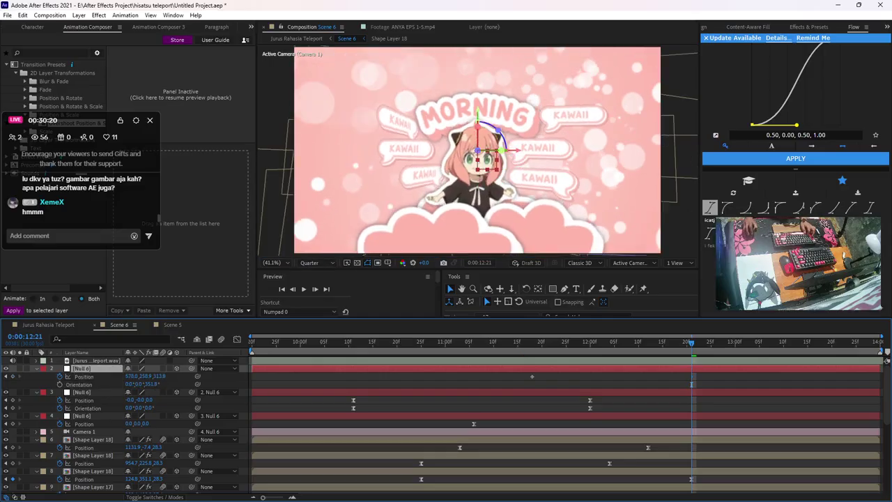
Keyframe the top Null 6's Orientation at 0:00:11:18, then set Position Z about -55.9 and Orientation about 10.5°, 6.9°, 338.6° at 0:00:12:22
{"action": "left_click", "coordinate": [532, 342]}
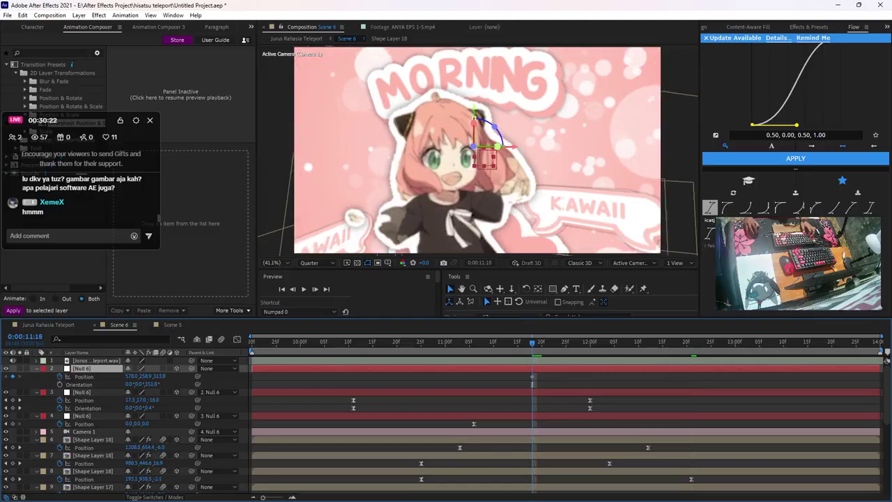
{"action": "key", "text": "space"}
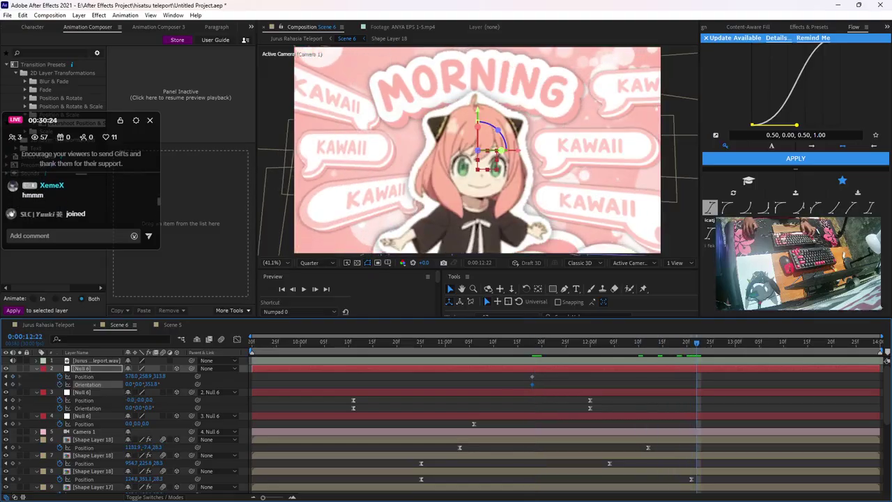
{"action": "left_click_drag", "start_coordinate": [477, 150], "coordinate": [438, 163]}
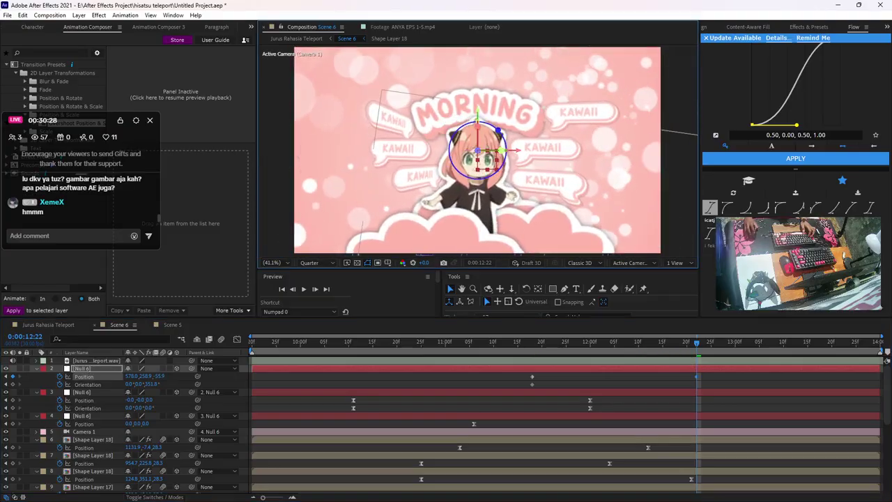
{"action": "left_click_drag", "start_coordinate": [498, 131], "coordinate": [489, 164]}
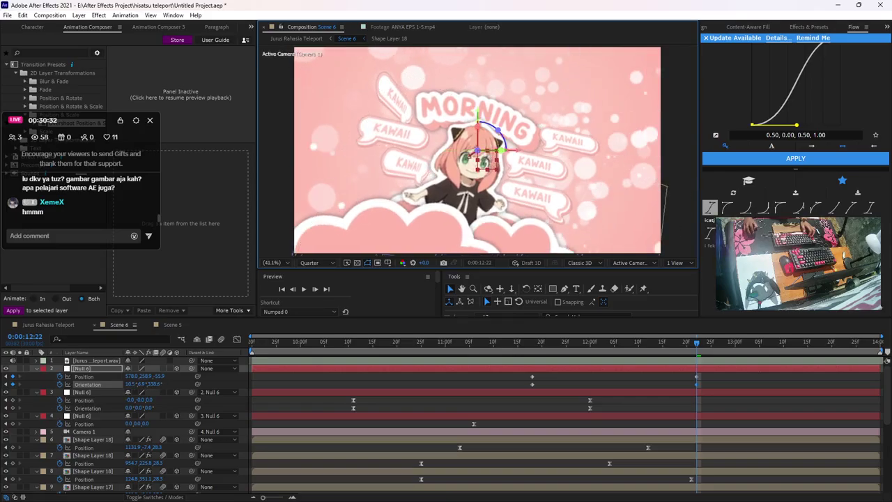
Stretch the top Null 6's end keyframes to 0:00:13:00, ease all four with the 0.50, 0.00, 0.50, 1.00 curve, and preview
{"action": "left_click_drag", "start_coordinate": [521, 373], "coordinate": [705, 385]}
{"action": "key", "text": "F9"}
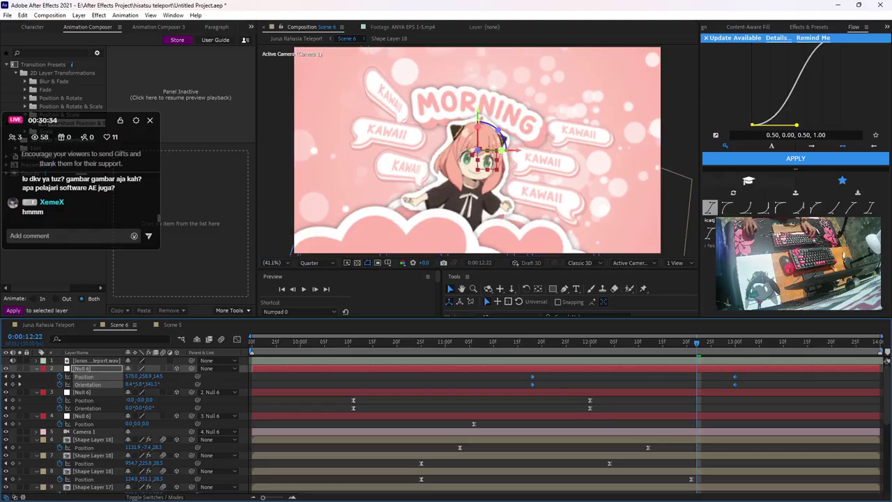
{"action": "left_click", "coordinate": [795, 158]}
{"action": "left_click", "coordinate": [655, 400]}
{"action": "left_click_drag", "start_coordinate": [696, 342], "coordinate": [459, 342]}
{"action": "key", "text": "space"}
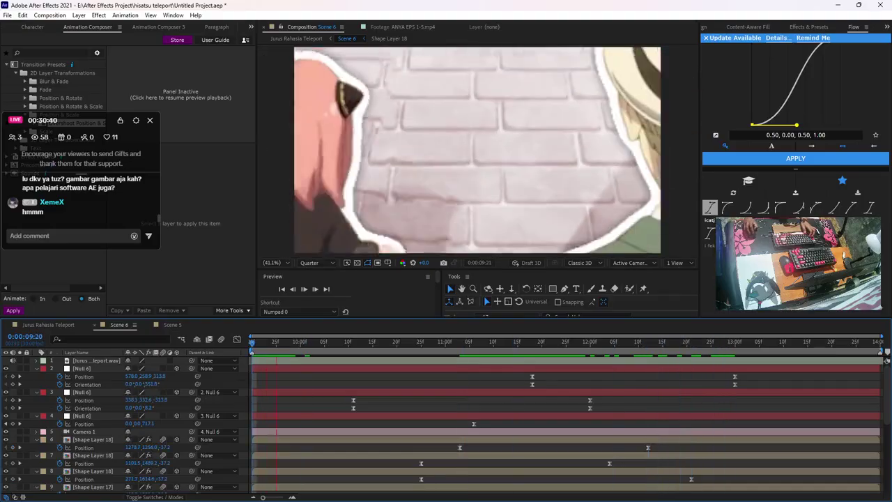
Rotate the top Null 6's Orientation at 0:00:13:00 to about 10.5°, 6.9°, 10.0° and preview the camera move
{"action": "left_click_drag", "start_coordinate": [428, 342], "coordinate": [735, 343]}
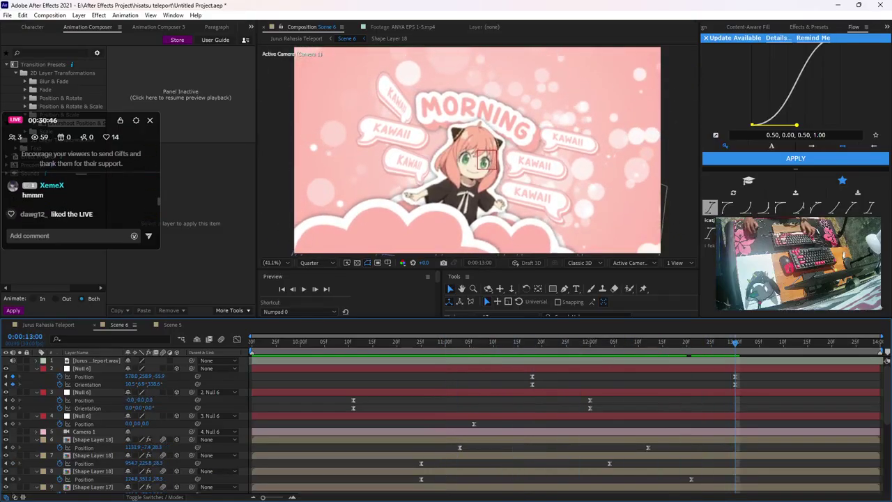
{"action": "left_click", "coordinate": [81, 368]}
{"action": "left_click_drag", "start_coordinate": [497, 130], "coordinate": [476, 124]}
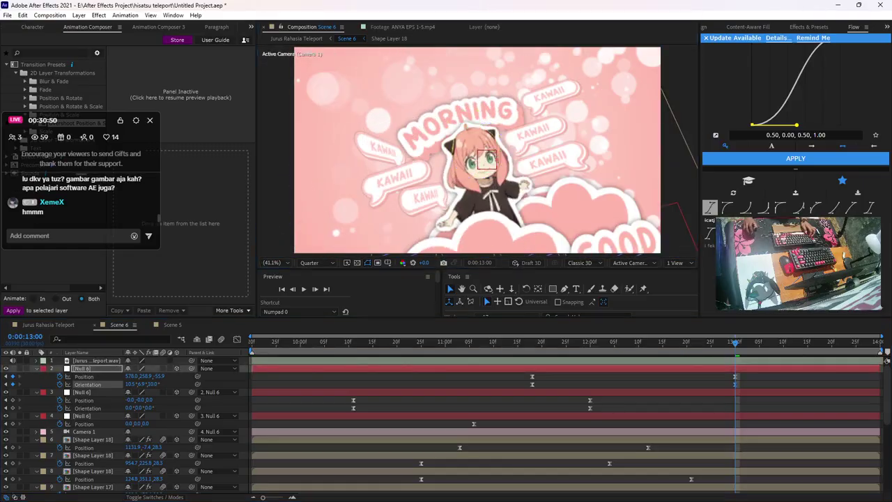
{"action": "left_click_drag", "start_coordinate": [512, 373], "coordinate": [772, 393]}
{"action": "key", "text": "F2"}
{"action": "left_click_drag", "start_coordinate": [735, 342], "coordinate": [354, 342]}
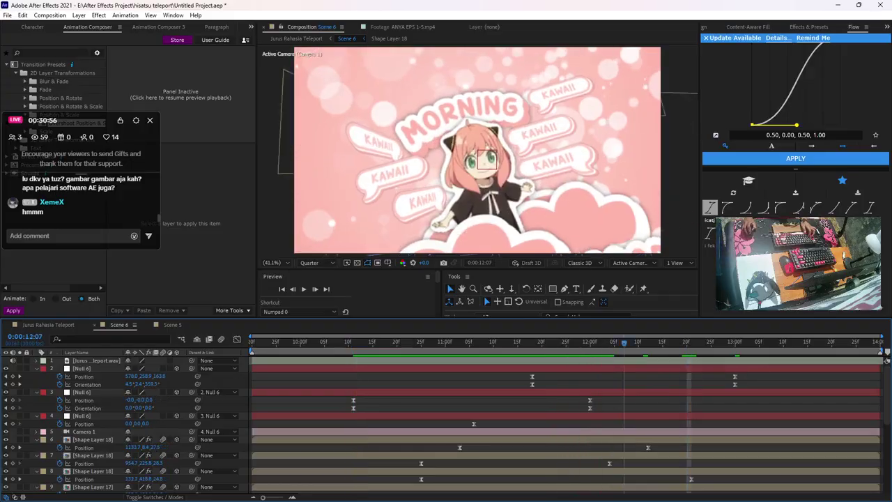
{"action": "left_click_drag", "start_coordinate": [470, 342], "coordinate": [523, 343]}
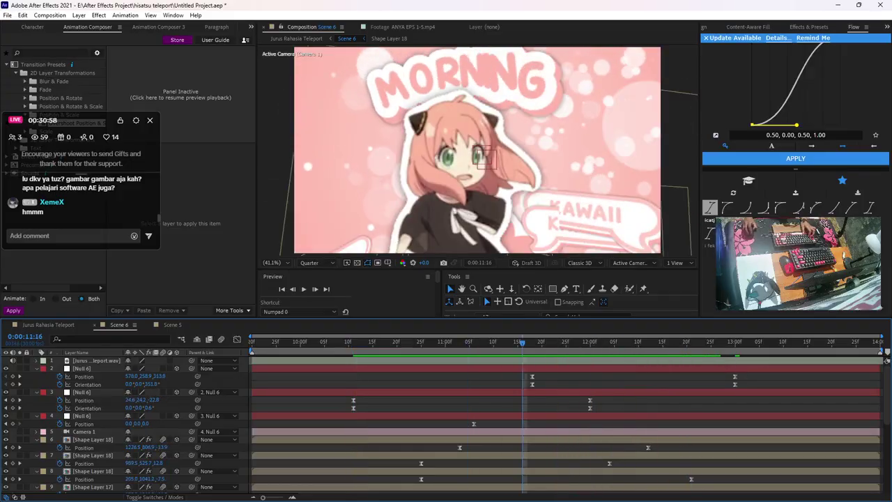
Shift the top Null 6's Position and Orientation keyframes about 15 frames earlier, preview the scene, and save the project
{"action": "left_click_drag", "start_coordinate": [518, 374], "coordinate": [799, 387]}
{"action": "left_click_drag", "start_coordinate": [701, 377], "coordinate": [662, 377]}
{"action": "left_click", "coordinate": [417, 342]}
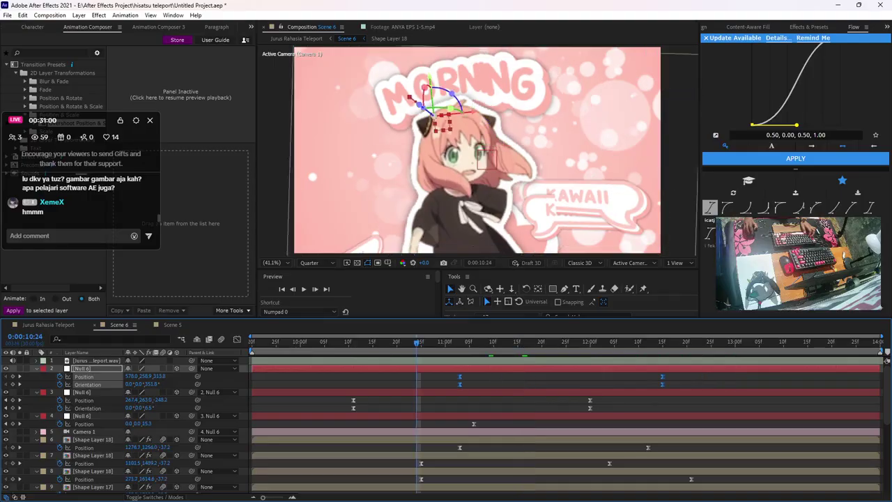
{"action": "key", "text": "space"}
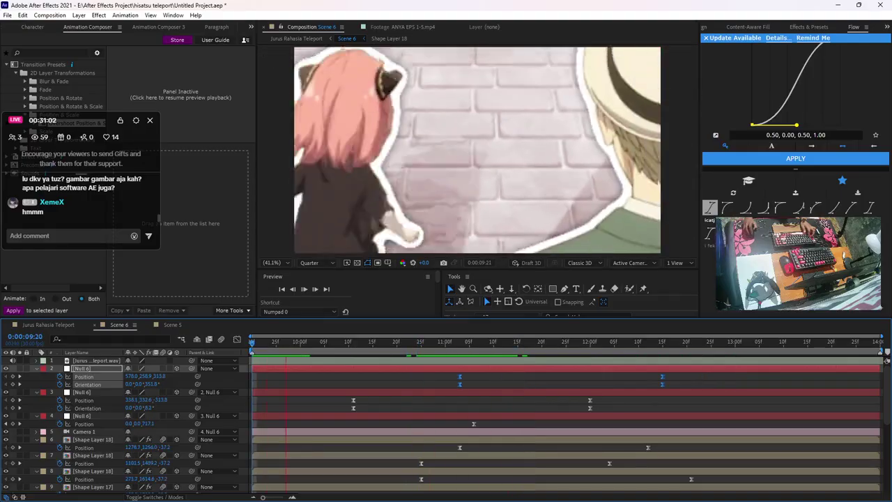
{"action": "key", "text": "ctrl+s"}
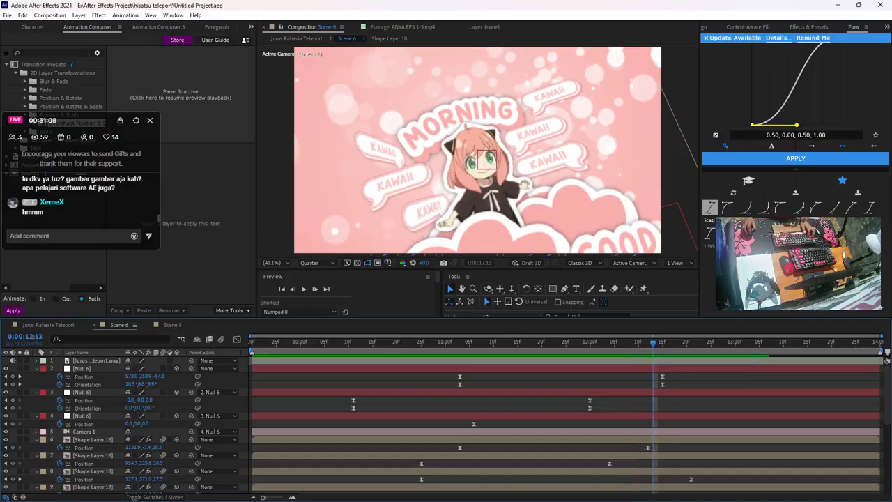
Collapse the revealed keyframe properties of all Scene 6 layers
{"action": "left_click_drag", "start_coordinate": [653, 342], "coordinate": [634, 342]}
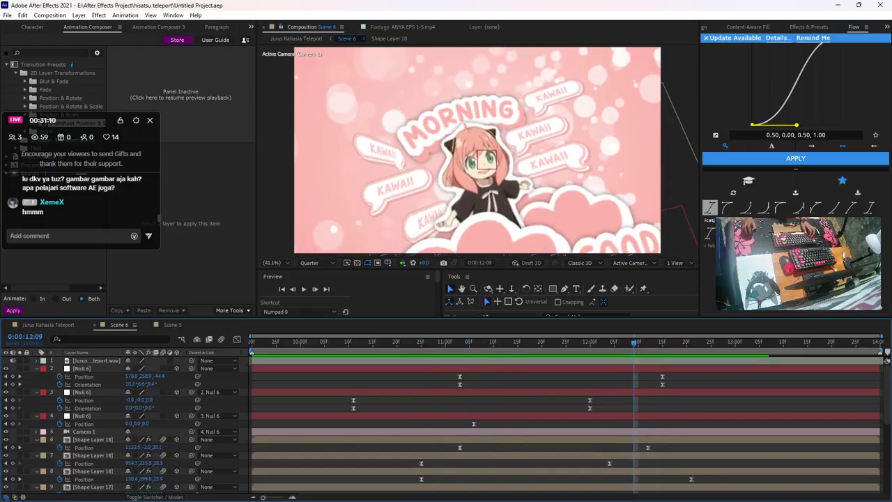
{"action": "key", "text": "ctrl+a"}
{"action": "key", "text": "u"}
{"action": "key", "text": "ctrl+shift+a"}
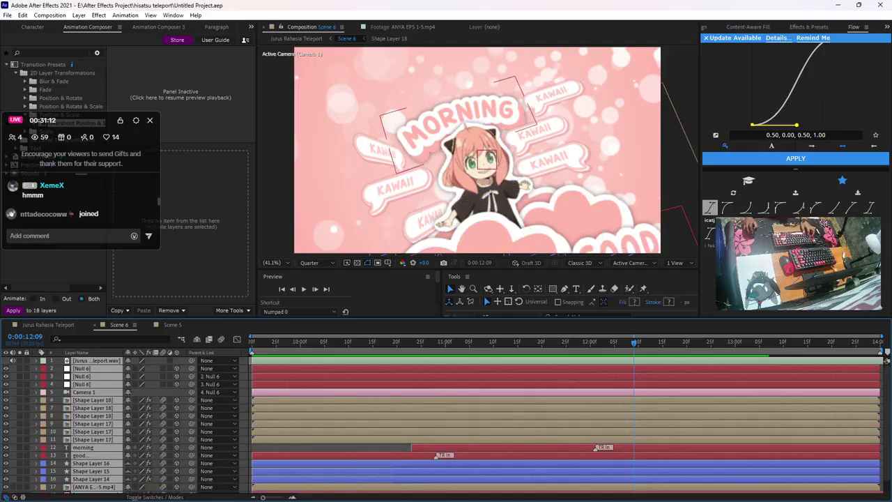
Duplicate the Shape Layer 18 composition in the project and add the copy to Scene 6 just below Camera 1
{"action": "left_click", "coordinate": [93, 400]}
{"action": "key", "text": "ctrl+0"}
{"action": "key", "text": "ctrl+d"}
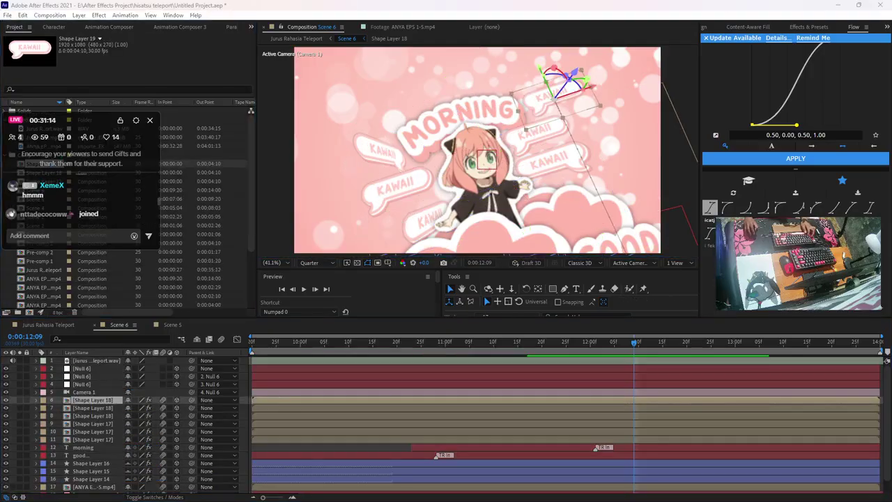
{"action": "left_click_drag", "start_coordinate": [81, 120], "coordinate": [419, 40]}
{"action": "left_click_drag", "start_coordinate": [44, 164], "coordinate": [89, 396]}
Reveal the Position and Orientation keyframes of the top Null 6 layer
{"action": "left_click", "coordinate": [82, 368]}
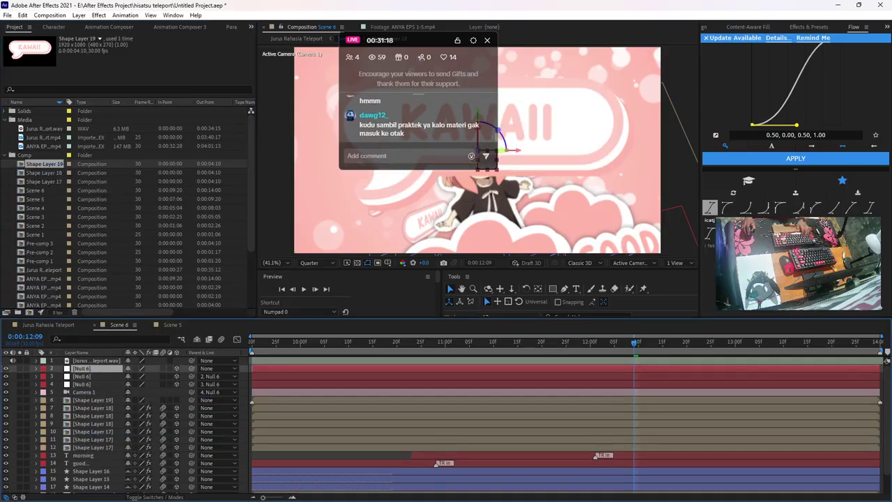
{"action": "key", "text": "u"}
{"action": "left_click_drag", "start_coordinate": [677, 372], "coordinate": [650, 388]}
{"action": "left_click", "coordinate": [485, 156]}
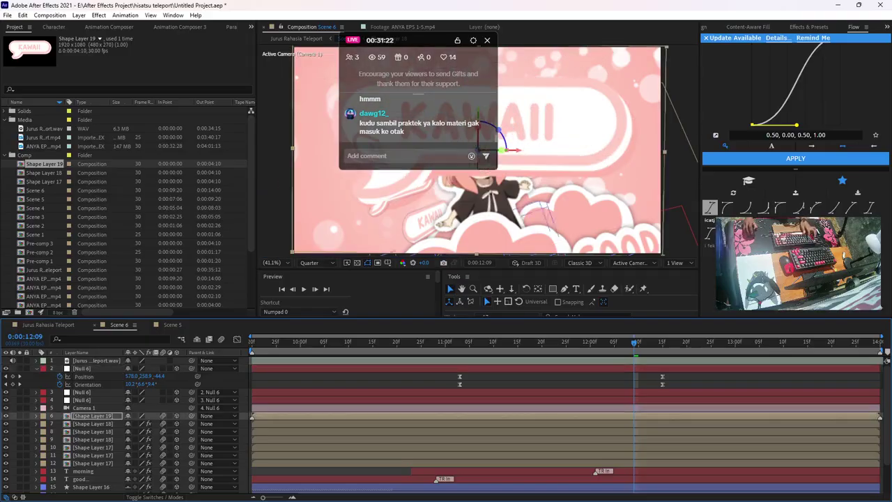
Open the Shape Layer 19 composition, duplicate its bubble shape layer, and enable motion blur and 3D on both bubble layers
{"action": "double_click", "coordinate": [93, 416]}
{"action": "left_click", "coordinate": [91, 377]}
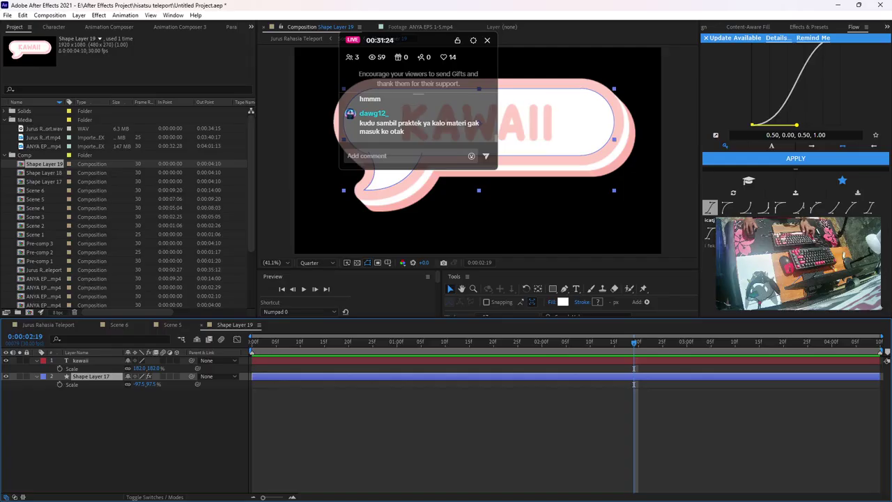
{"action": "key", "text": "ctrl+d"}
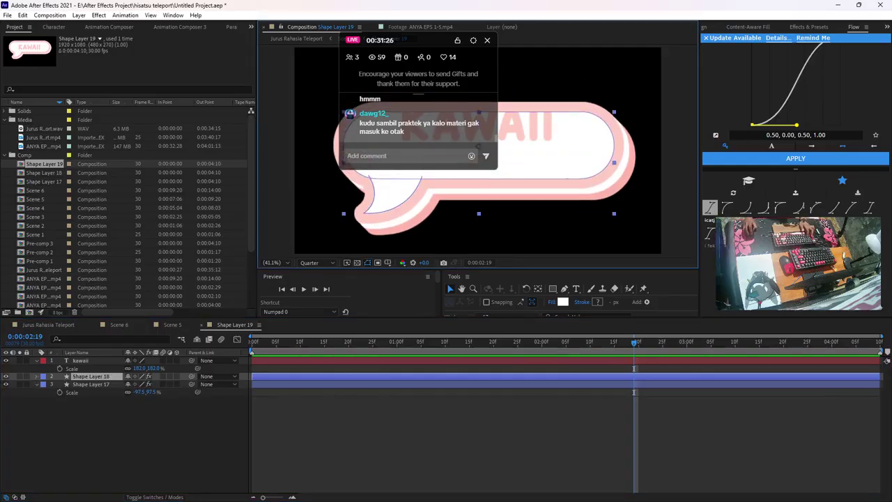
{"action": "left_click_drag", "start_coordinate": [163, 376], "coordinate": [177, 384]}
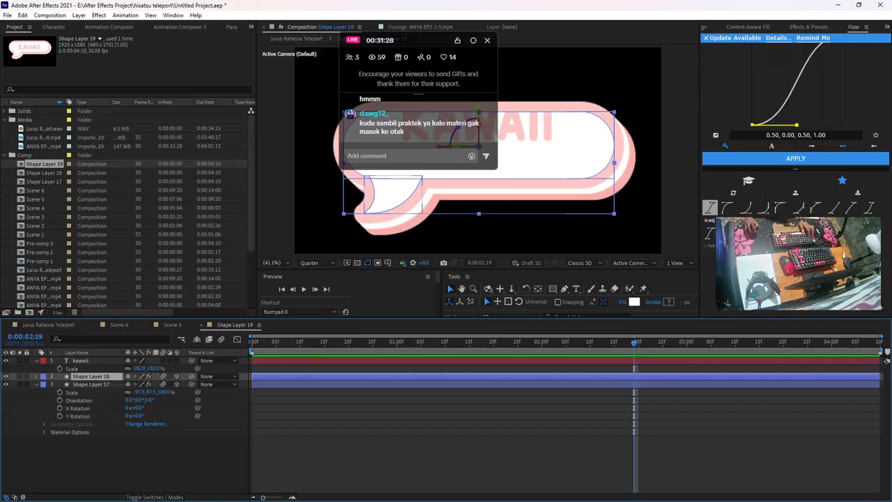
Set the Z position of the upper bubble layer to -50 and of the lower bubble layer to 50
{"action": "key", "text": "ctrl+a"}
{"action": "key", "text": "u"}
{"action": "left_click", "coordinate": [49, 429]}
{"action": "left_click", "coordinate": [90, 368]}
{"action": "key", "text": "p"}
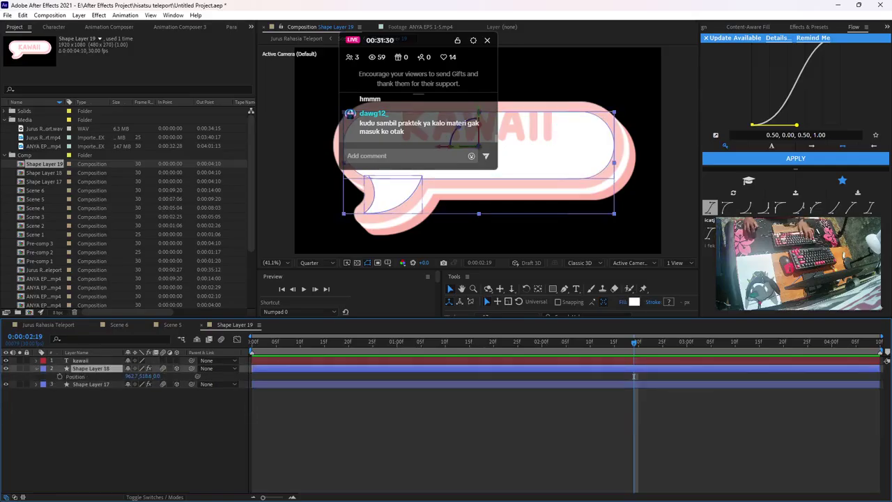
{"action": "key", "text": "Return"}
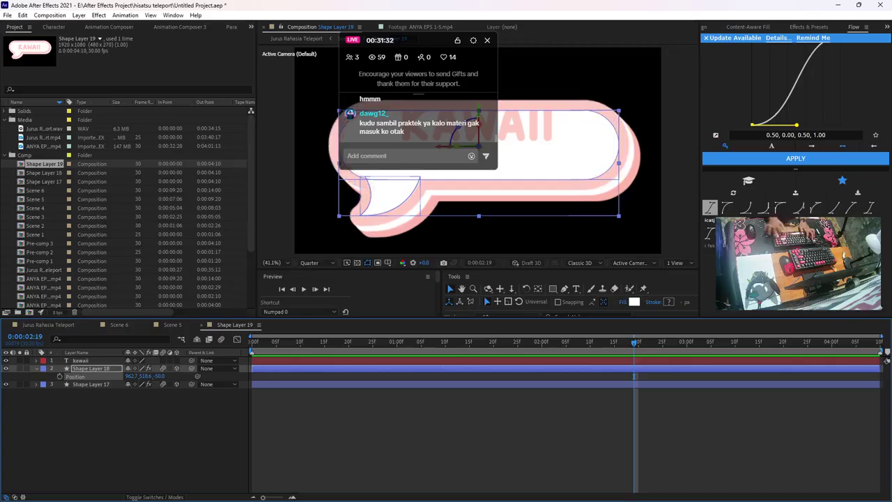
{"action": "key", "text": "ctrl+Down"}
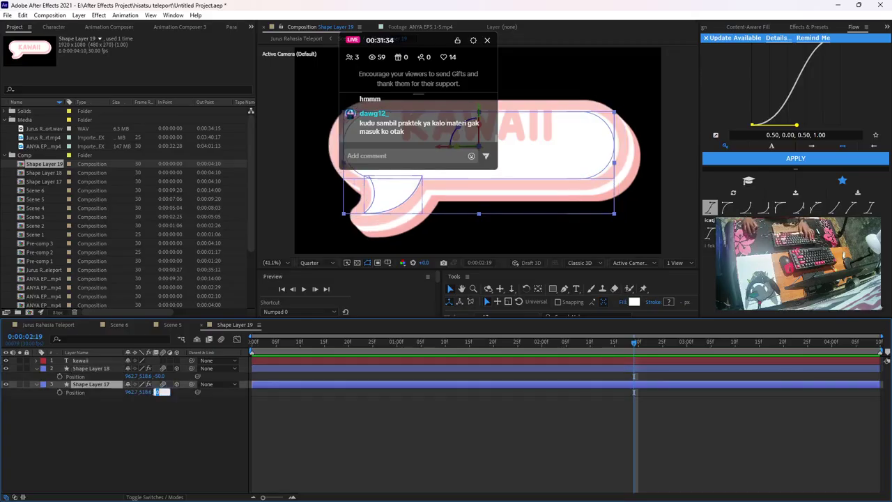
{"action": "key", "text": "Return"}
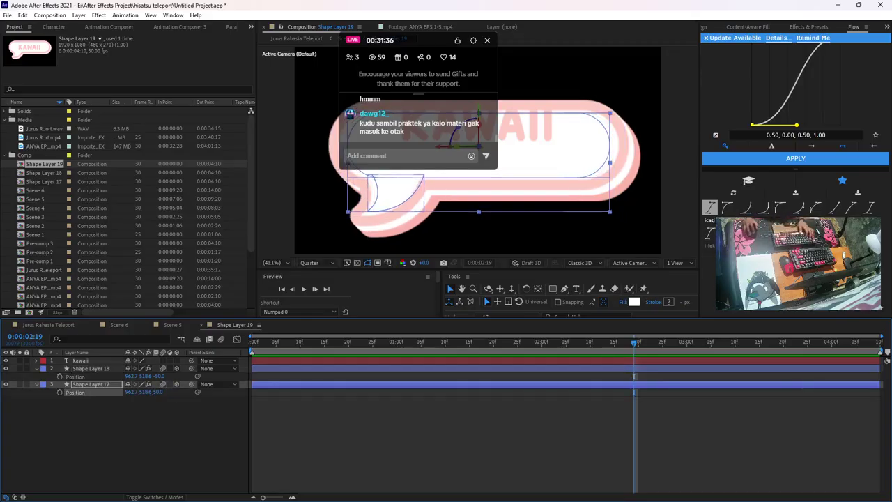
Set the rear bubble's Y Rotation to 180°, then offset it down-right and the front bubble up-left
{"action": "key", "text": "r"}
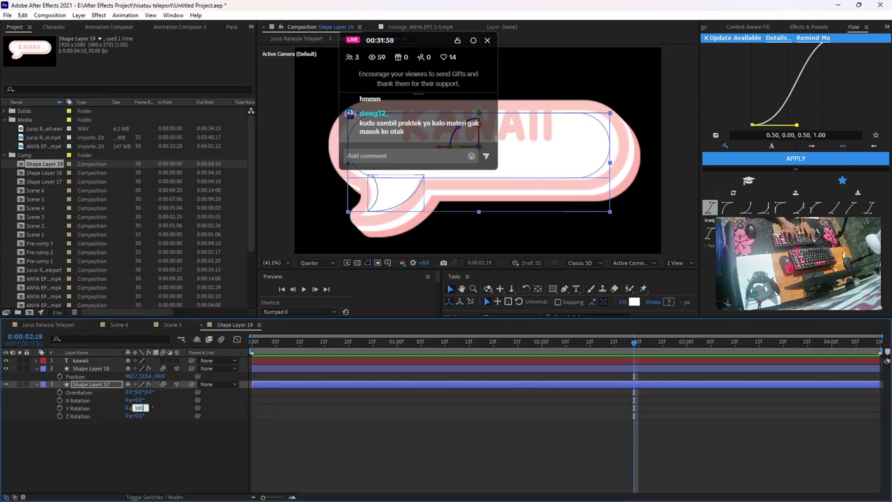
{"action": "key", "text": "Return"}
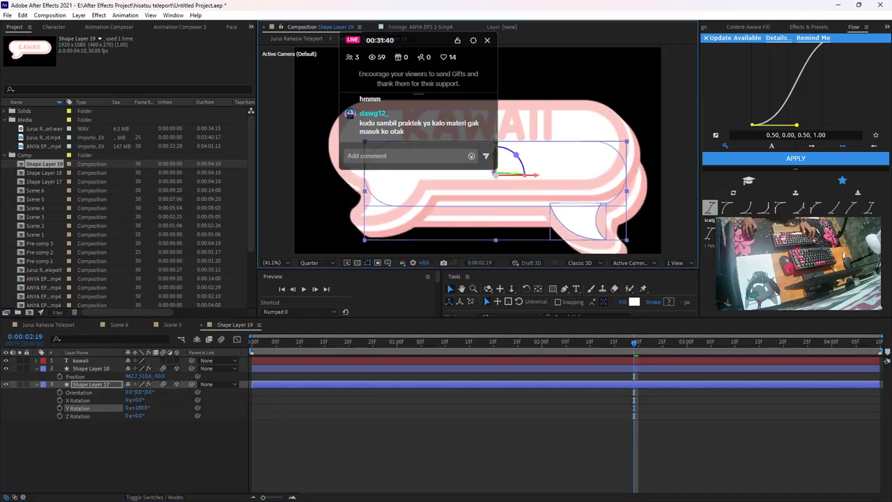
{"action": "left_click", "coordinate": [91, 367]}
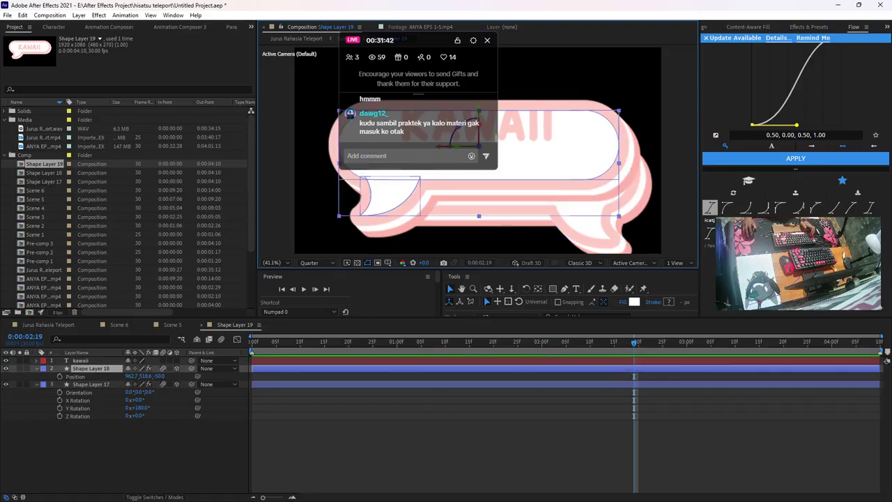
{"action": "left_click_drag", "start_coordinate": [529, 159], "coordinate": [522, 151]}
{"action": "left_click", "coordinate": [126, 450]}
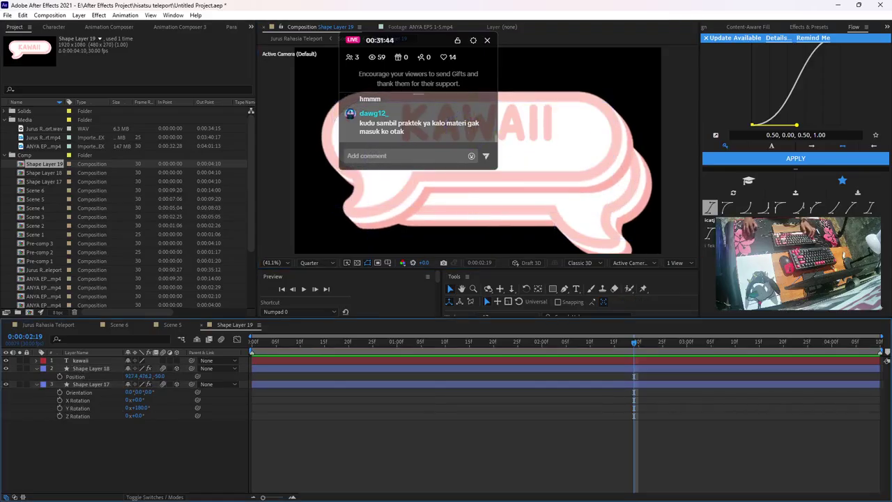
Make the kawaii text layer 3D and change its text to "aku..."
{"action": "left_click", "coordinate": [81, 361]}
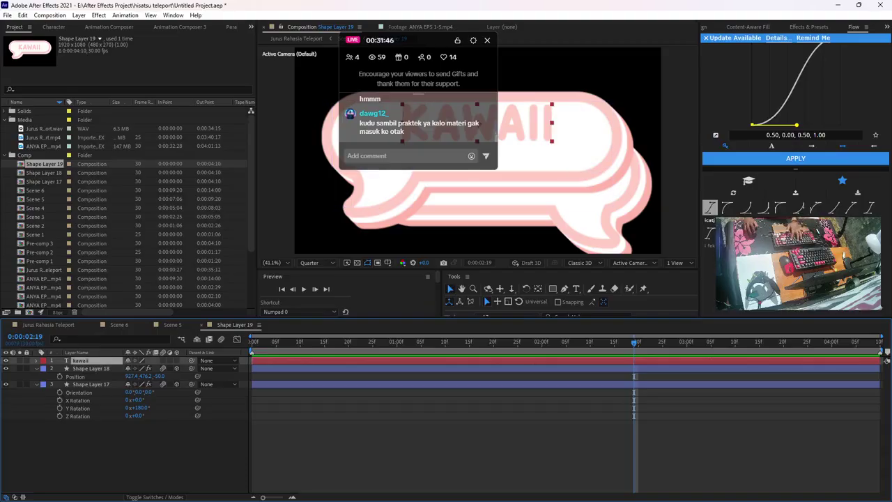
{"action": "left_click", "coordinate": [176, 360]}
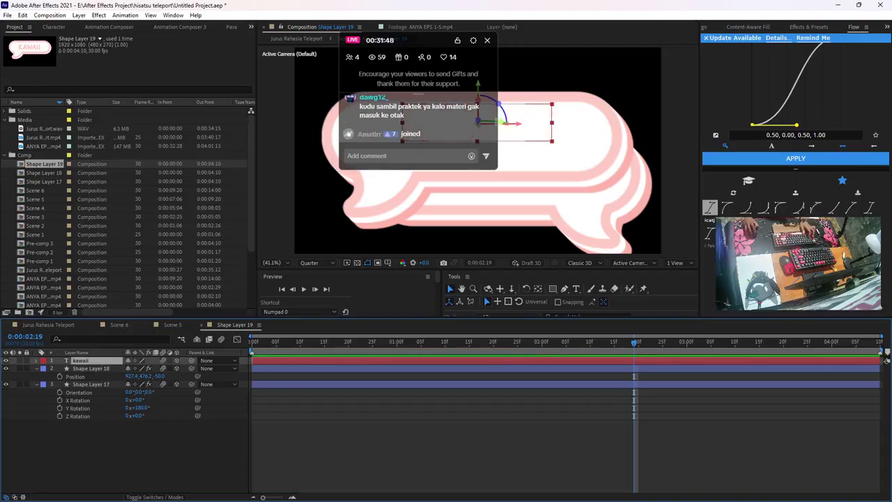
{"action": "key", "text": "ctrl+t"}
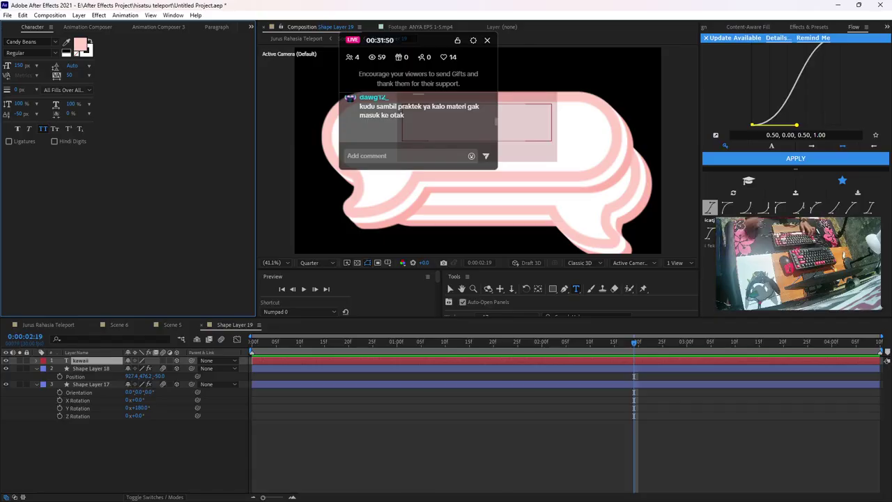
{"action": "type", "text": "aku"}
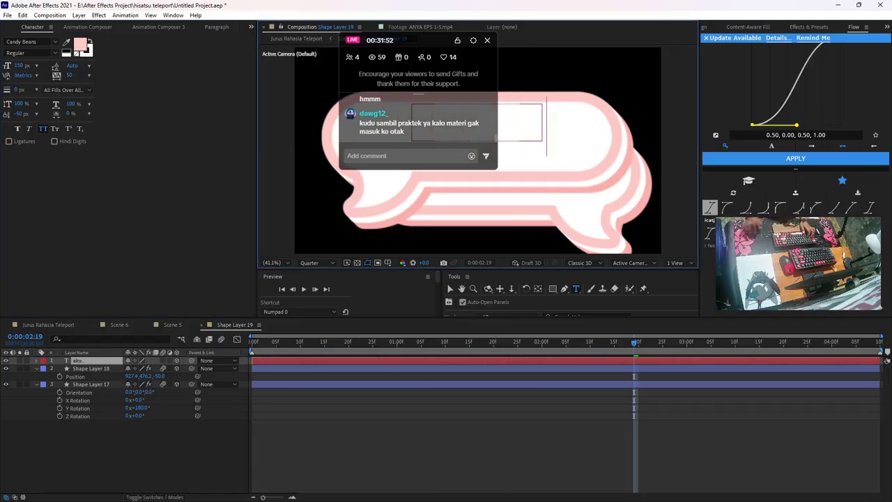
{"action": "left_click", "coordinate": [450, 289]}
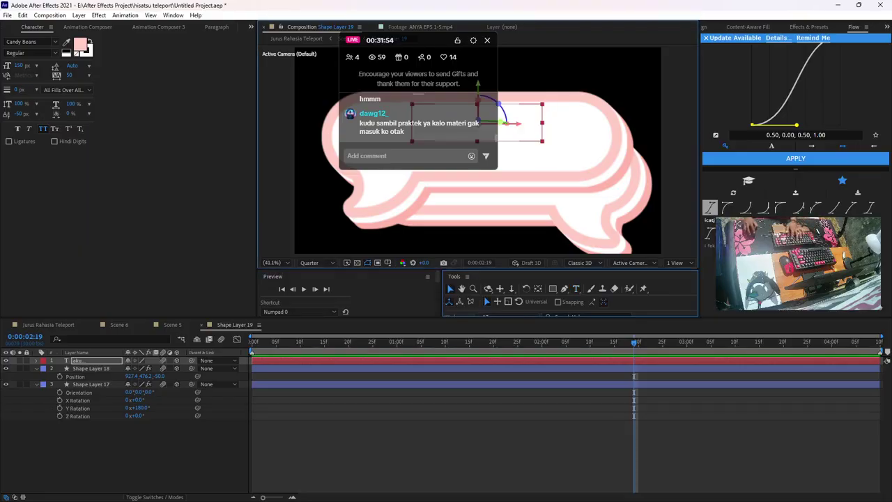
Set the "aku..." text layer's Z position to -70
{"action": "key", "text": "p"}
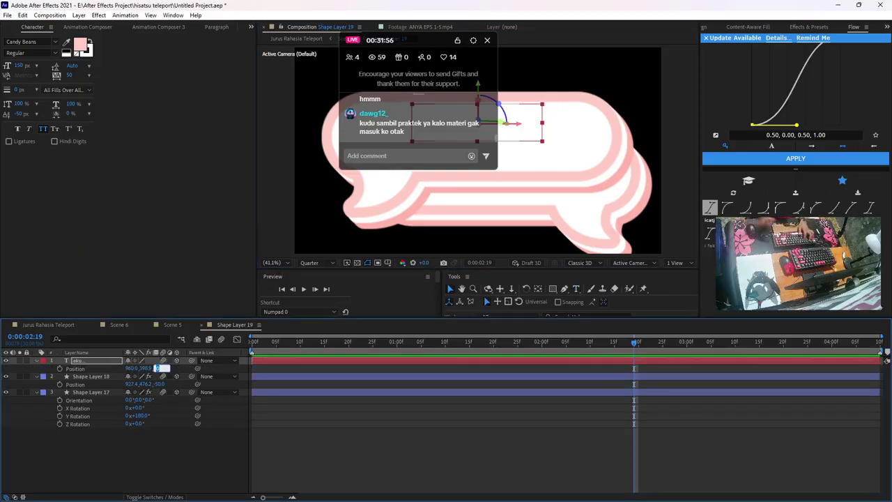
{"action": "type", "text": "-70"}
{"action": "key", "text": "Return"}
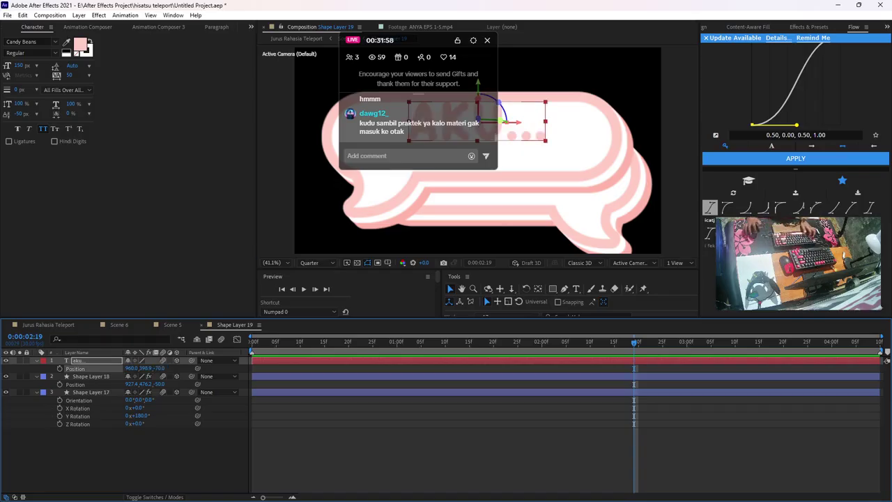
Lower the "aku..." text within the front bubble, scale it to 238%, and save the project
{"action": "key", "text": "s"}
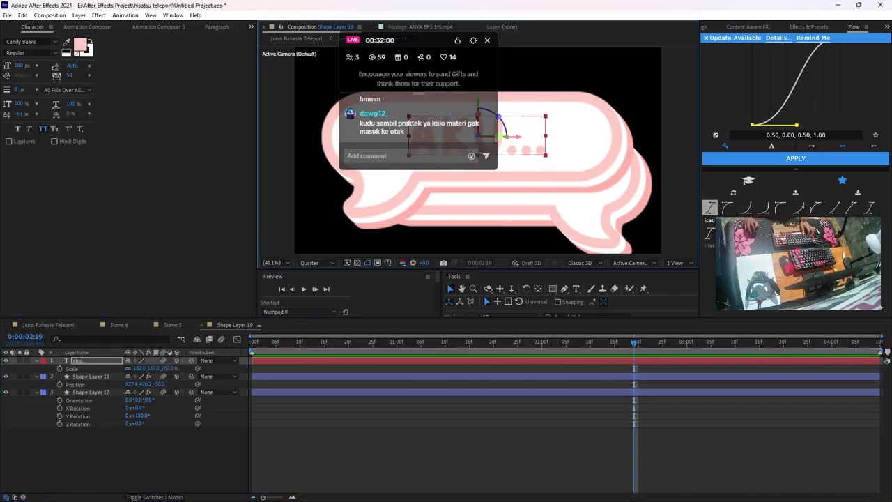
{"action": "left_click_drag", "start_coordinate": [139, 367], "coordinate": [178, 368]}
{"action": "left_click", "coordinate": [167, 454]}
{"action": "key", "text": "ctrl+s"}
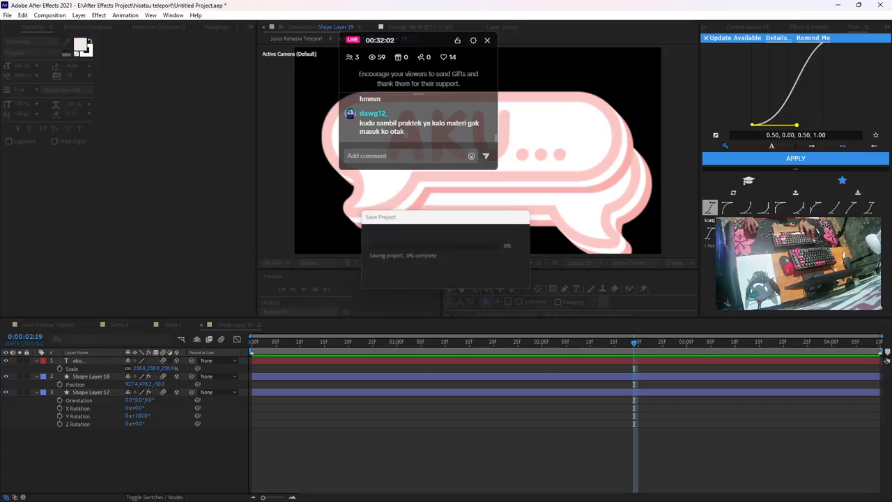
Close the Scene 5 and Shape Layer 19 timelines, and enable Collapse Transformations on Scene 6's Shape Layer 19 layer
{"action": "left_click", "coordinate": [172, 324]}
{"action": "left_click", "coordinate": [87, 407]}
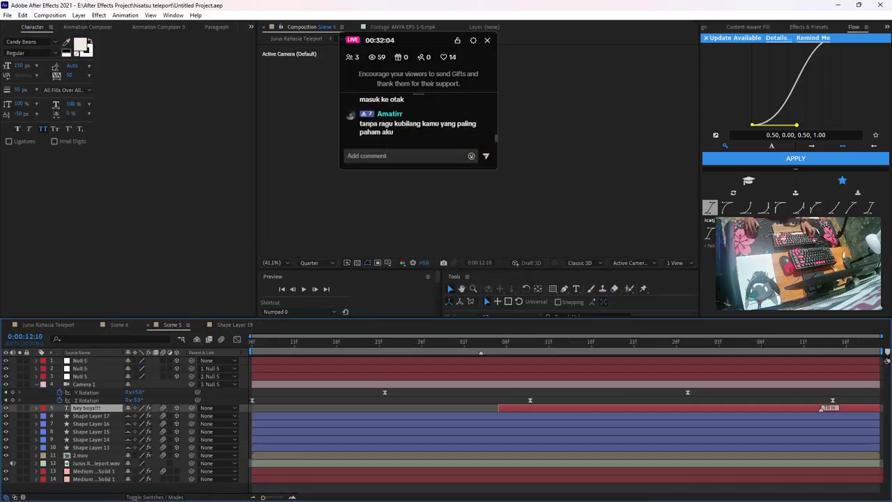
{"action": "left_click", "coordinate": [148, 325]}
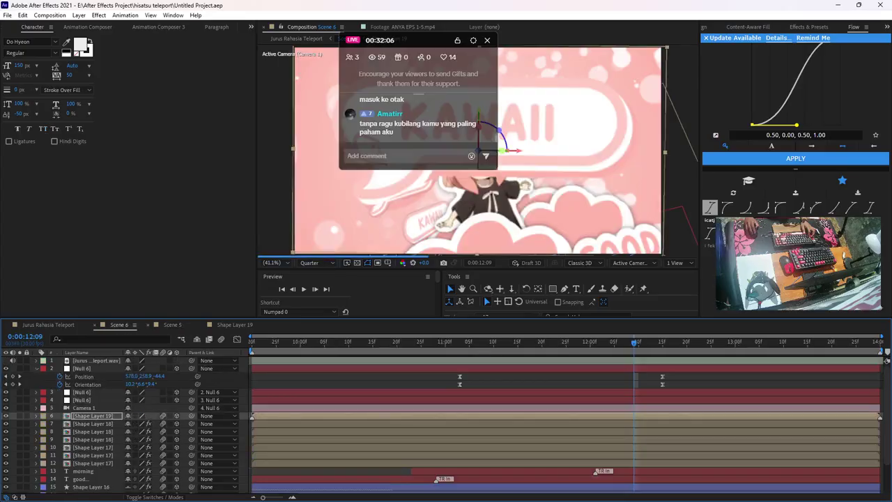
{"action": "left_click", "coordinate": [147, 324]}
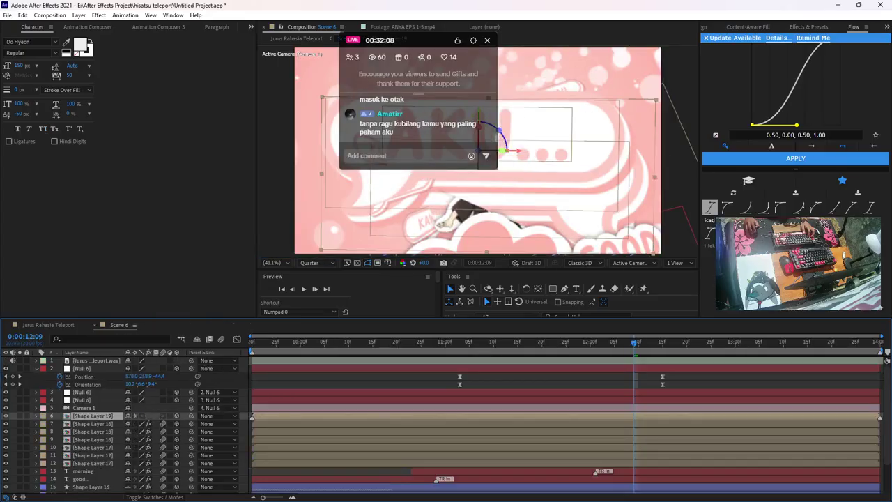
At 0:00:12:15, scale the Shape Layer 19 layer to 35% and move the bubble closer to the camera
{"action": "left_click_drag", "start_coordinate": [584, 342], "coordinate": [662, 342]}
{"action": "left_click_drag", "start_coordinate": [425, 40], "coordinate": [64, 140]}
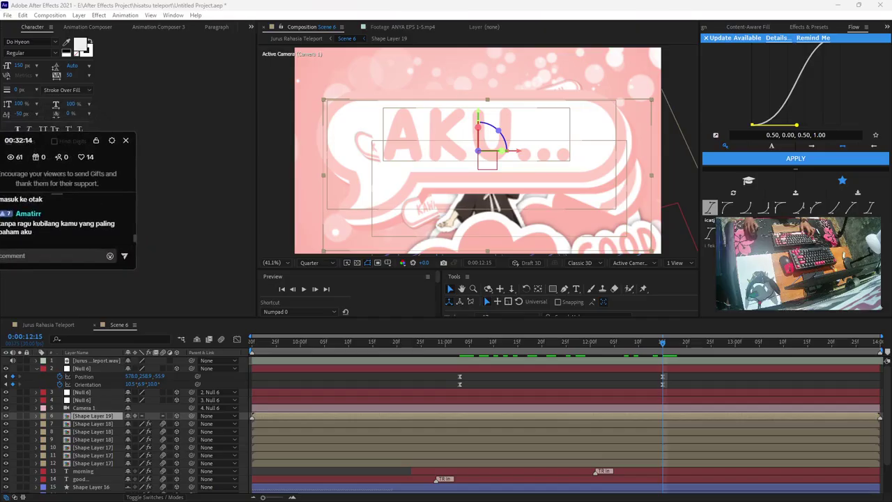
{"action": "left_click_drag", "start_coordinate": [478, 150], "coordinate": [480, 153]}
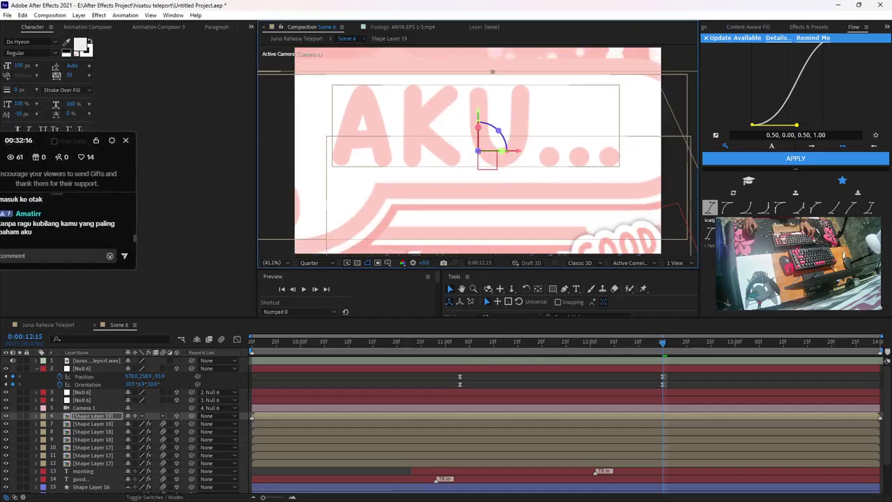
{"action": "key", "text": "s"}
{"action": "left_click", "coordinate": [168, 424]}
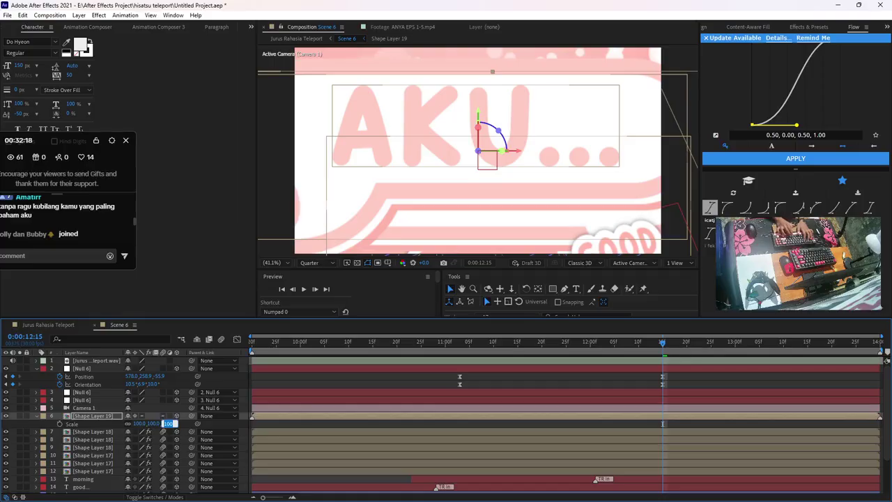
{"action": "type", "text": "35"}
{"action": "key", "text": "Return"}
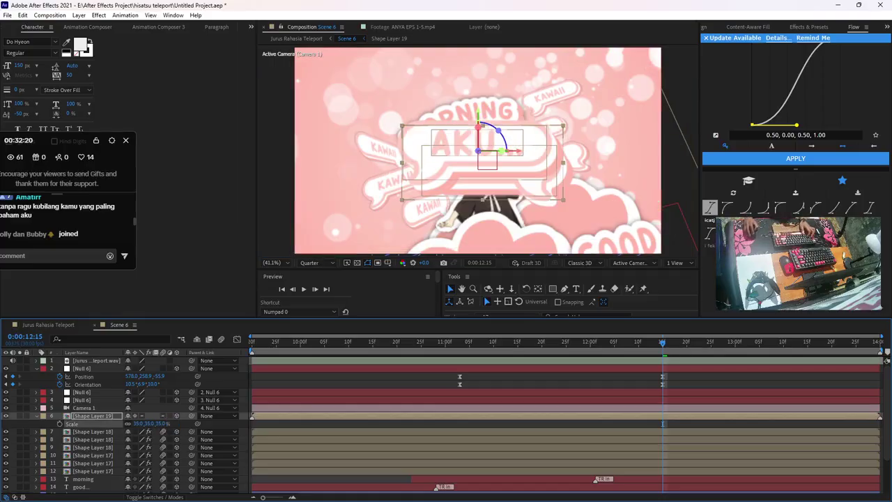
{"action": "left_click_drag", "start_coordinate": [478, 150], "coordinate": [488, 144]}
Remove the Position and Orientation keyframes from the Shape Layer 19 layer and reposition the bubble at 0:00:12:15
{"action": "mouse_move", "coordinate": [662, 343]}
{"action": "left_mouse_down"}
{"action": "mouse_move", "coordinate": [537, 343]}
{"action": "mouse_move", "coordinate": [676, 343]}
{"action": "left_mouse_up"}
{"action": "key", "text": "u"}
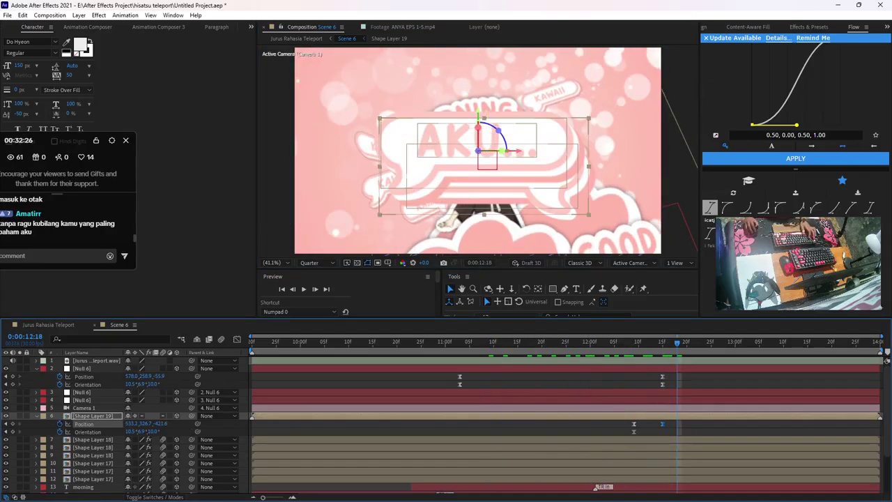
{"action": "left_click_drag", "start_coordinate": [60, 424], "coordinate": [60, 432]}
{"action": "key", "text": "ctrl+shift+a"}
{"action": "mouse_move", "coordinate": [676, 343]}
{"action": "left_mouse_down"}
{"action": "mouse_move", "coordinate": [604, 343]}
{"action": "mouse_move", "coordinate": [662, 343]}
{"action": "left_mouse_up"}
{"action": "left_click", "coordinate": [465, 166]}
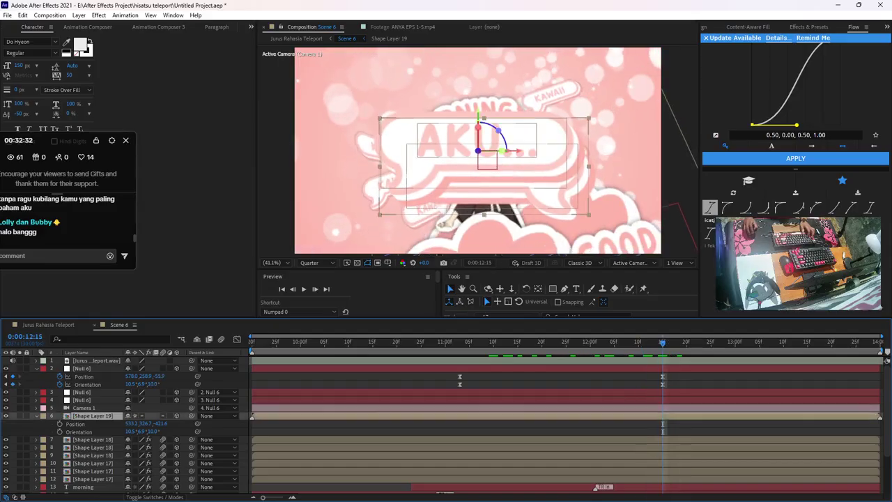
{"action": "left_click_drag", "start_coordinate": [478, 150], "coordinate": [462, 164]}
In the Shape Layer 19 composition, set the front bubble's first Long Shadow to a distance of 15 and a direction of 125°
{"action": "double_click", "coordinate": [92, 416]}
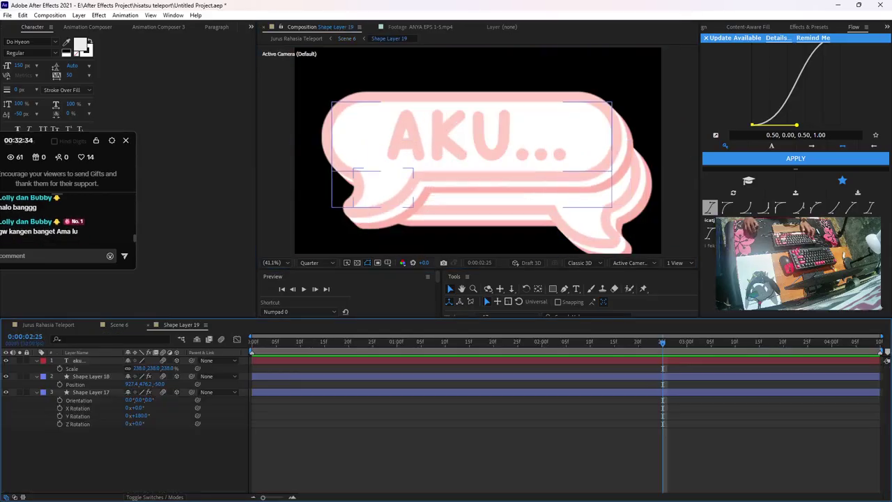
{"action": "left_click", "coordinate": [76, 384]}
{"action": "left_click", "coordinate": [91, 377]}
{"action": "left_click", "coordinate": [87, 27]}
{"action": "key", "text": "F3"}
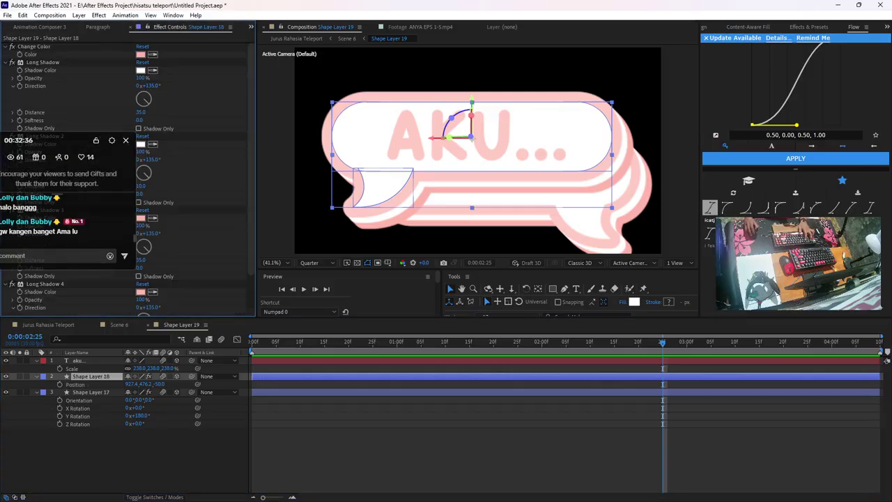
{"action": "left_click_drag", "start_coordinate": [54, 143], "coordinate": [186, 332]}
{"action": "left_click", "coordinate": [144, 105]}
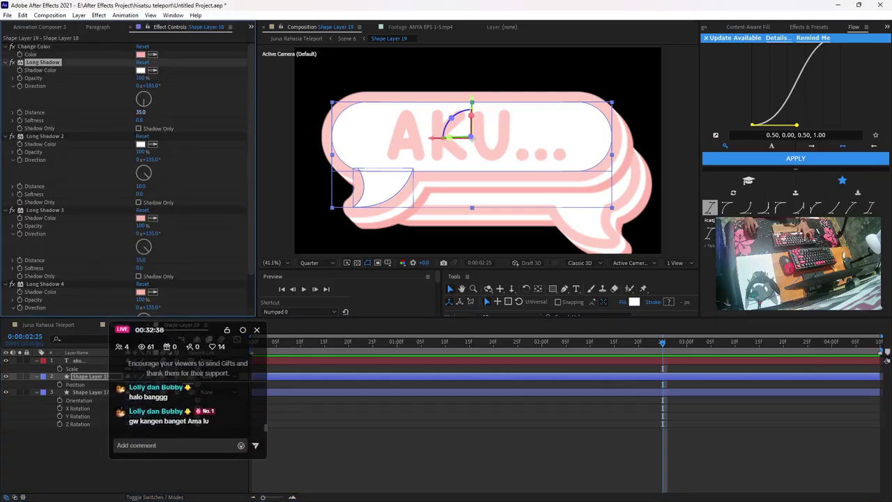
{"action": "left_click", "coordinate": [142, 113]}
{"action": "type", "text": "15"}
{"action": "key", "text": "Return"}
{"action": "left_click", "coordinate": [149, 102]}
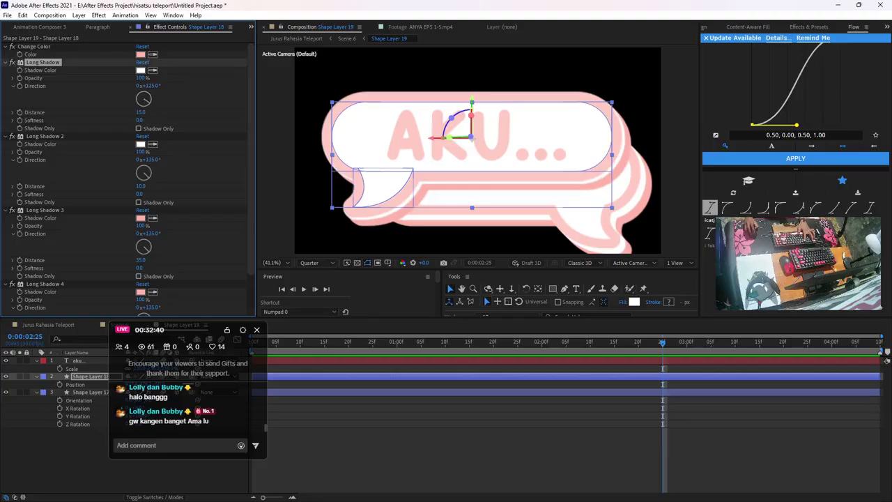
Set the distance of the front bubble's Long Shadow 3 effect to 15
{"action": "scroll", "coordinate": [126, 174], "scroll_direction": "down", "scroll_amount": 2}
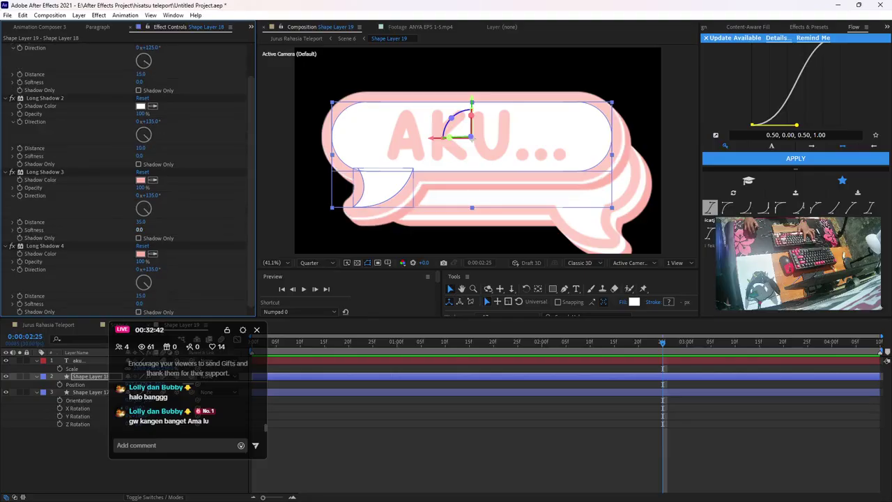
{"action": "left_click", "coordinate": [141, 222]}
{"action": "type", "text": "15"}
{"action": "key", "text": "Return"}
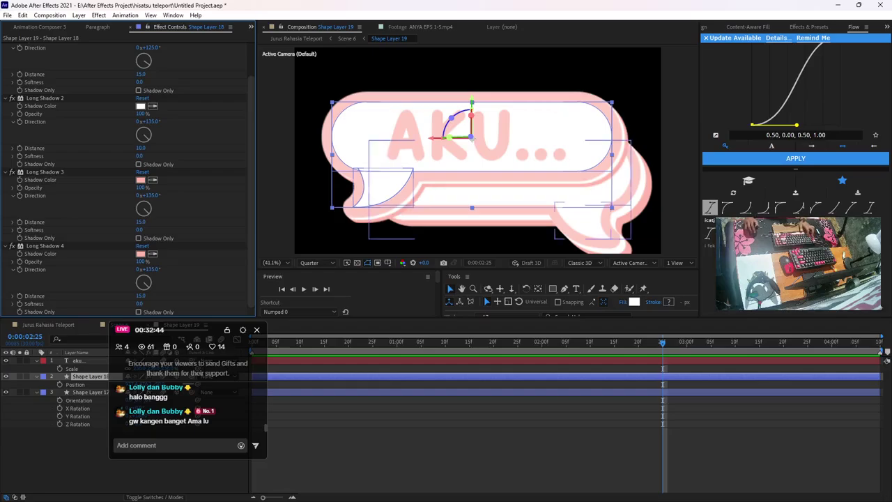
Set the distance of the back bubble's first Long Shadow to 15 and return to the Scene 6 composition
{"action": "left_click", "coordinate": [90, 392]}
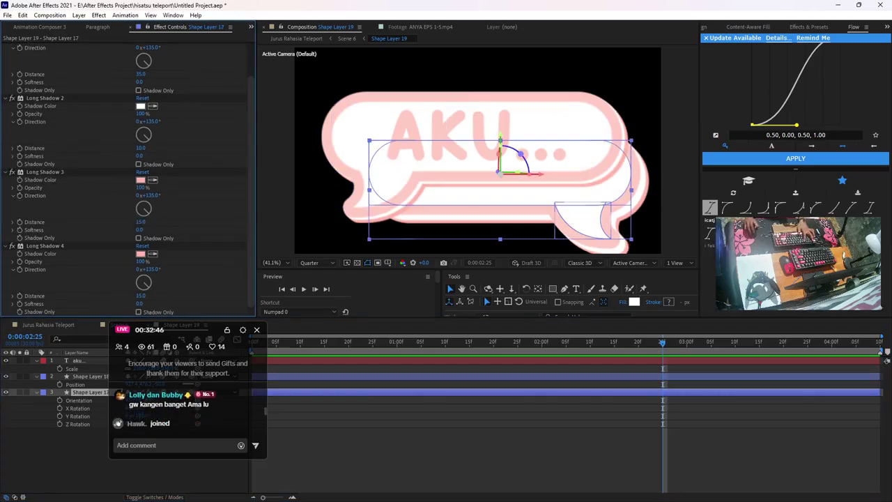
{"action": "scroll", "coordinate": [127, 180], "scroll_direction": "up", "scroll_amount": 2}
{"action": "type", "text": "5"}
{"action": "key", "text": "Return"}
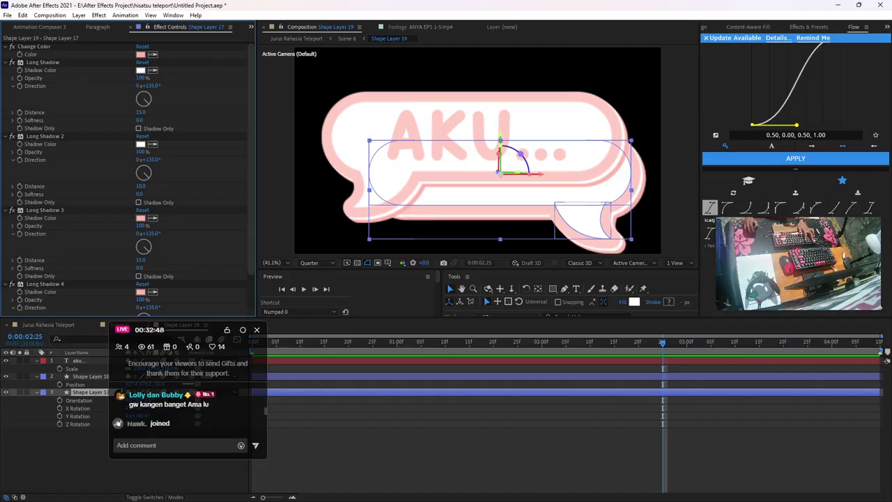
{"action": "left_click", "coordinate": [120, 325]}
{"action": "key", "text": "F2"}
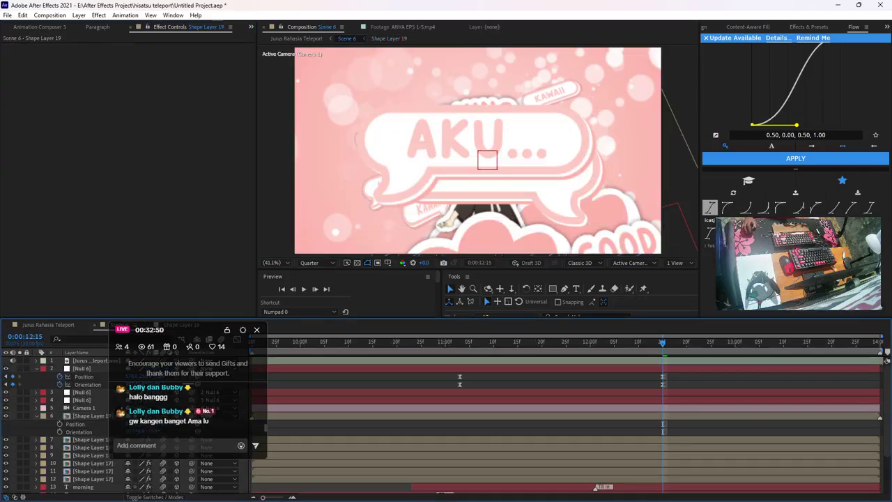
Set Scale and Orientation keyframes for the Shape Layer 19 bubble's end pose at 0:00:12:20
{"action": "left_click_drag", "start_coordinate": [662, 343], "coordinate": [531, 343]}
{"action": "key", "text": "Page_Up"}
{"action": "key", "text": "Page_Up"}
{"action": "key", "text": "Page_Up"}
{"action": "key", "text": "Page_Up"}
{"action": "key", "text": "Page_Up"}
{"action": "key", "text": "Page_Up"}
{"action": "key", "text": "Page_Up"}
{"action": "key", "text": "Page_Up"}
{"action": "key", "text": "Page_Up"}
{"action": "key", "text": "Page_Up"}
{"action": "key", "text": "Page_Up"}
{"action": "key", "text": "Page_Up"}
{"action": "key", "text": "Page_Up"}
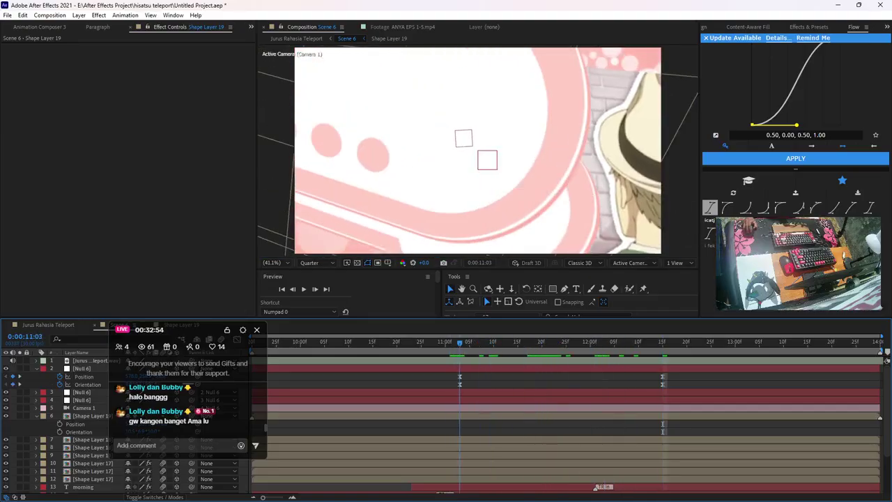
{"action": "left_click", "coordinate": [92, 415]}
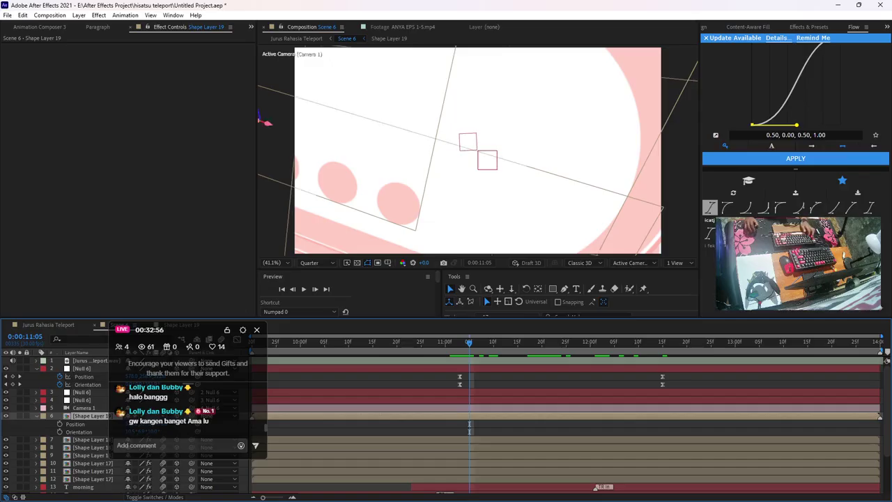
{"action": "key", "text": "shift+s"}
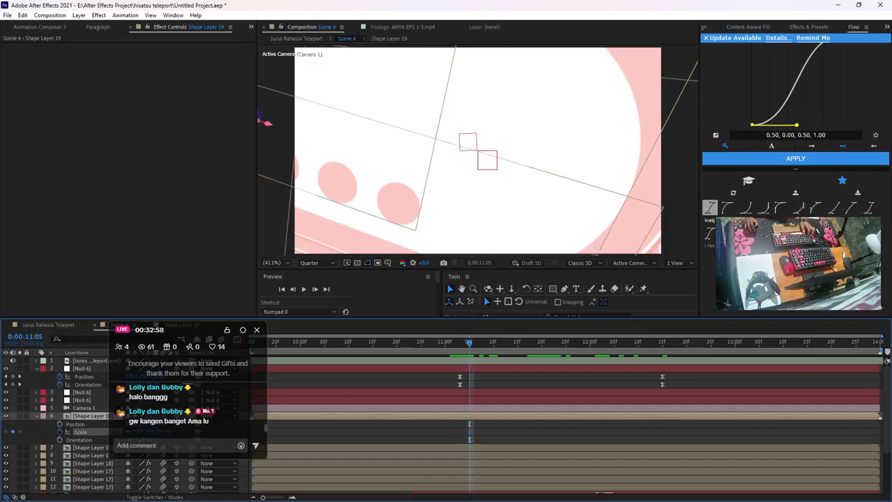
{"action": "key", "text": "u"}
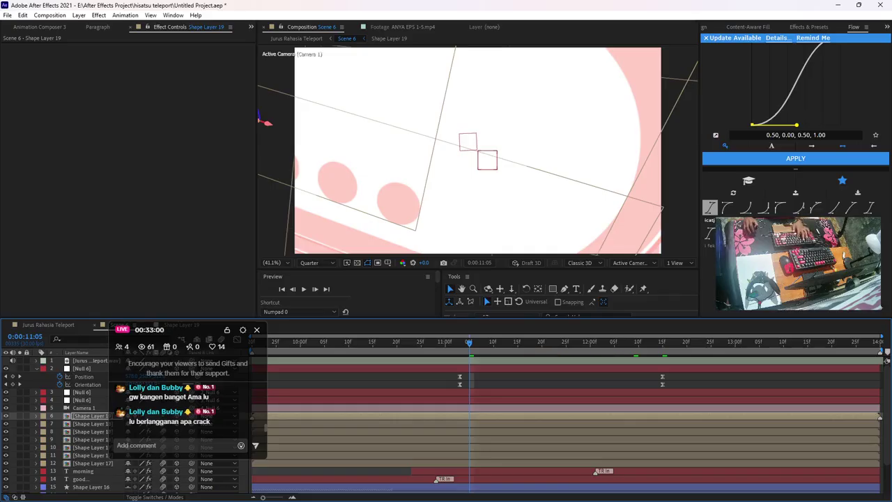
{"action": "key", "text": "u"}
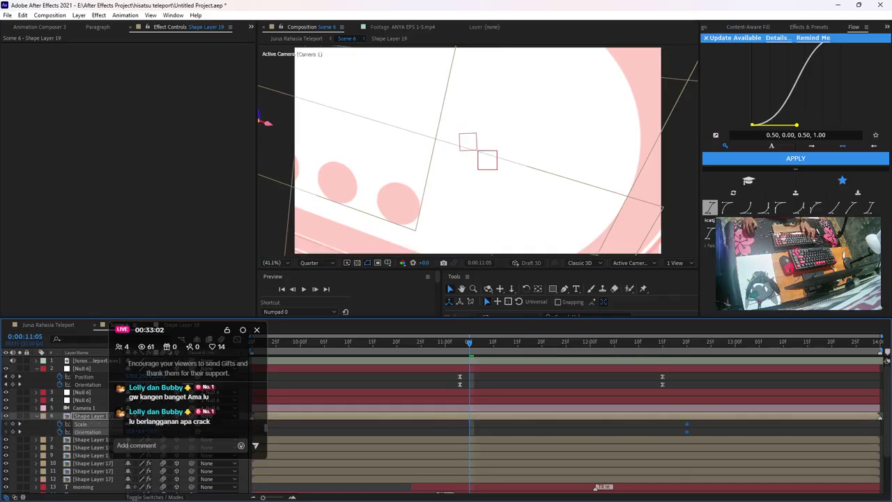
At 0:00:11:24, set the Shape Layer 19 bubble's X orientation to about 234.5° and its scale to 0%
{"action": "left_click_drag", "start_coordinate": [581, 342], "coordinate": [561, 343]}
{"action": "key", "text": "ctrl+shift+a"}
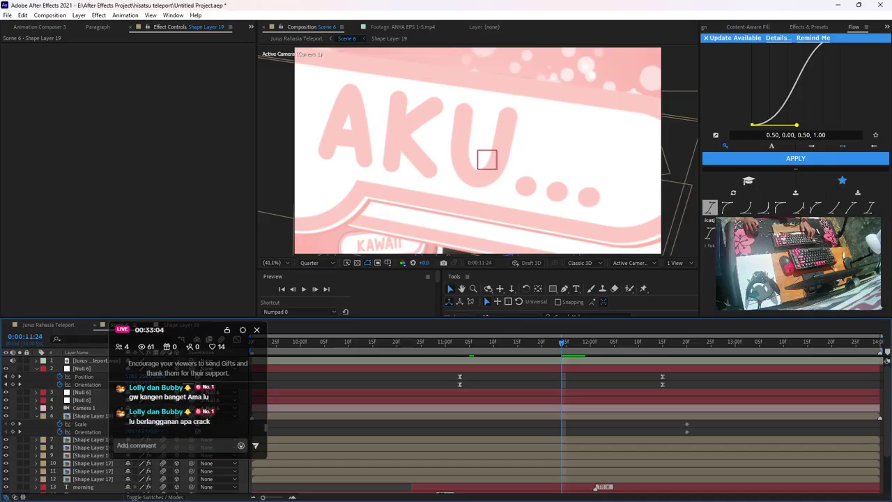
{"action": "left_click_drag", "start_coordinate": [177, 331], "coordinate": [61, 171]}
{"action": "left_click_drag", "start_coordinate": [143, 432], "coordinate": [206, 432]}
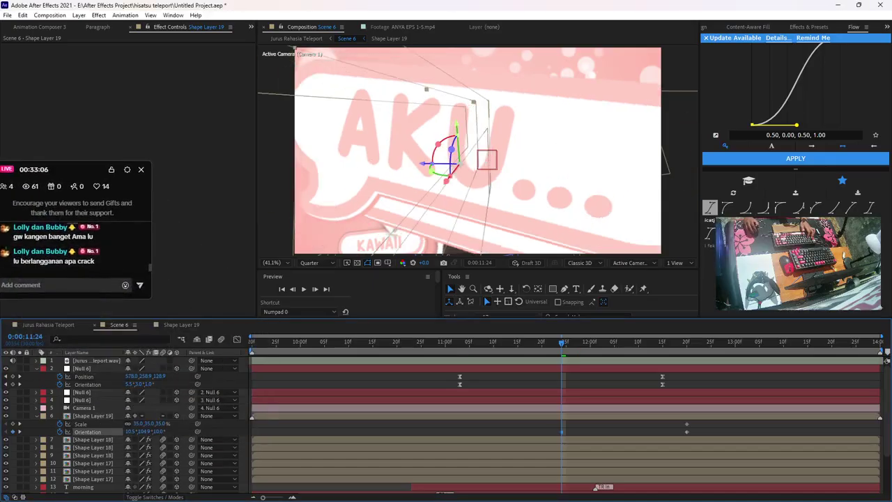
{"action": "key", "text": "ctrl+z"}
{"action": "left_click_drag", "start_coordinate": [130, 431], "coordinate": [280, 431]}
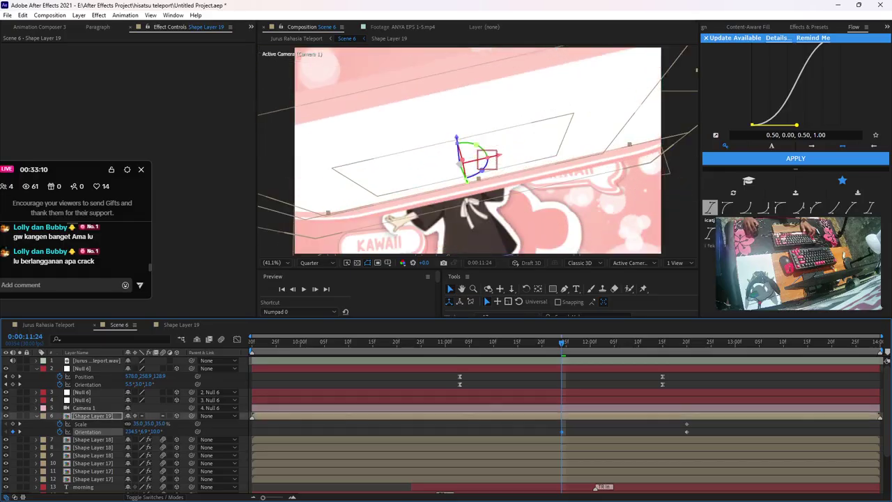
{"action": "type", "text": "0"}
{"action": "key", "text": "Return"}
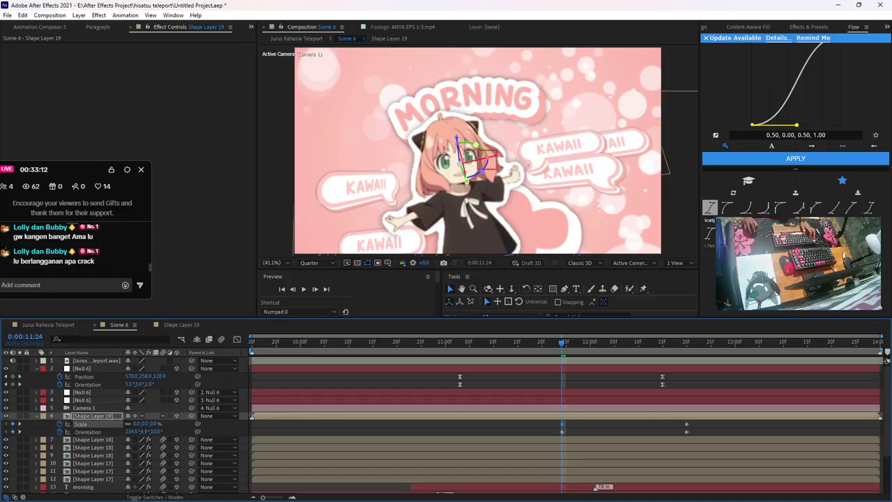
Ease the bubble's Scale and Orientation keyframes with the 0.42, 0.00, 0.30, 1.00 curve and move the starting pair to about 0:00:11:14
{"action": "left_click_drag", "start_coordinate": [540, 427], "coordinate": [714, 436]}
{"action": "left_click", "coordinate": [709, 233]}
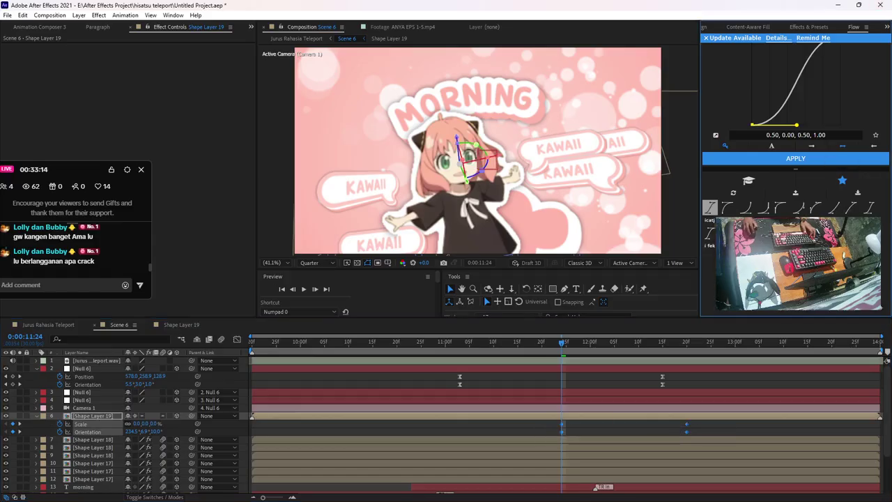
{"action": "left_click_drag", "start_coordinate": [561, 423], "coordinate": [513, 423]}
{"action": "left_click", "coordinate": [503, 426]}
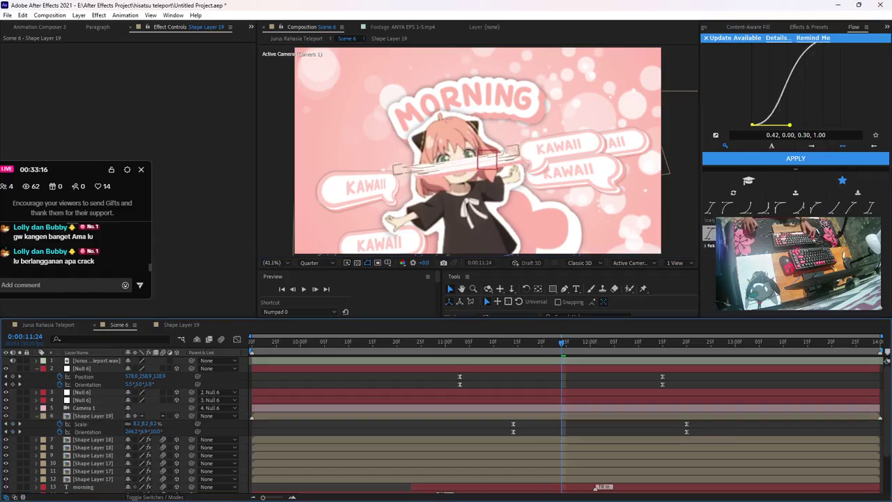
Preview Scene 6 from the start to check the "aku..." bubble's entrance
{"action": "left_click", "coordinate": [513, 360]}
{"action": "key", "text": "space"}
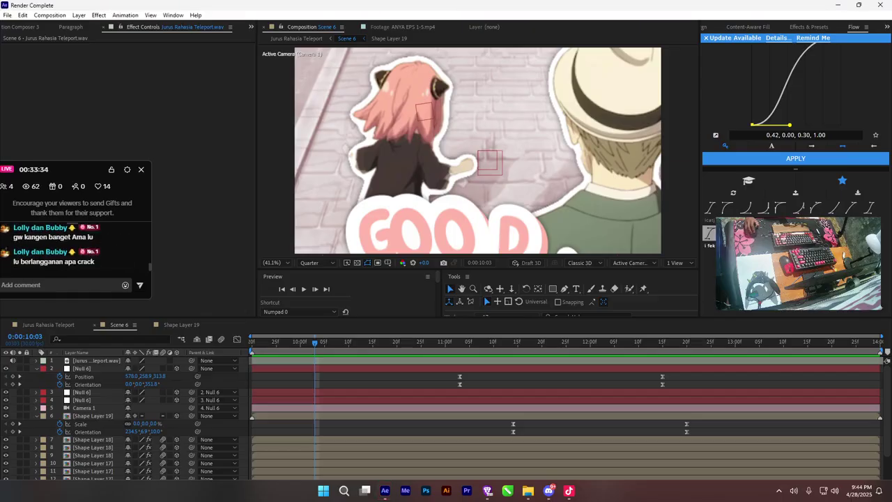
{"action": "key", "text": "space"}
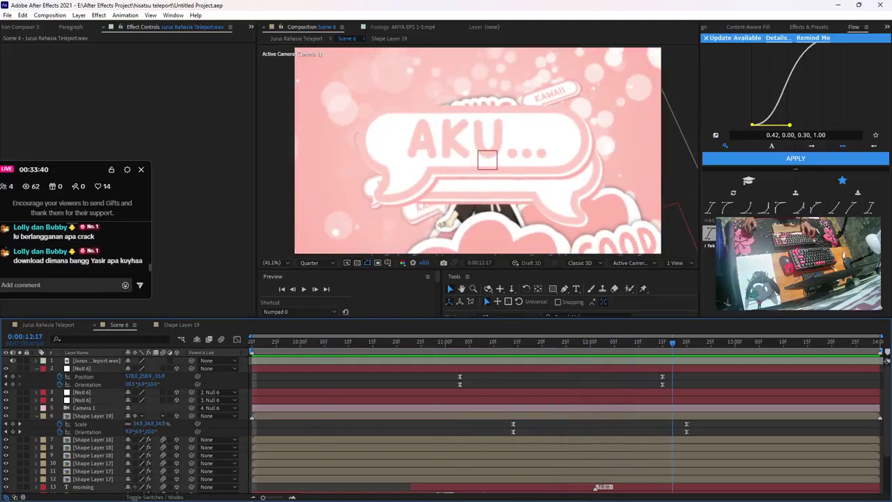
{"action": "left_click_drag", "start_coordinate": [300, 342], "coordinate": [252, 342]}
{"action": "key", "text": "space"}
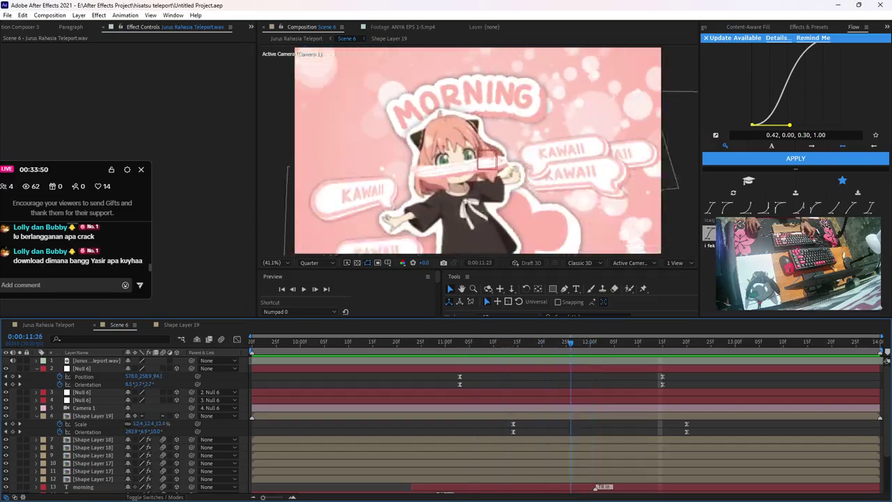
At 0:00:12:20, bring the Shape Layer 19 bubble closer to the camera and lower it in the frame
{"action": "left_click", "coordinate": [93, 415]}
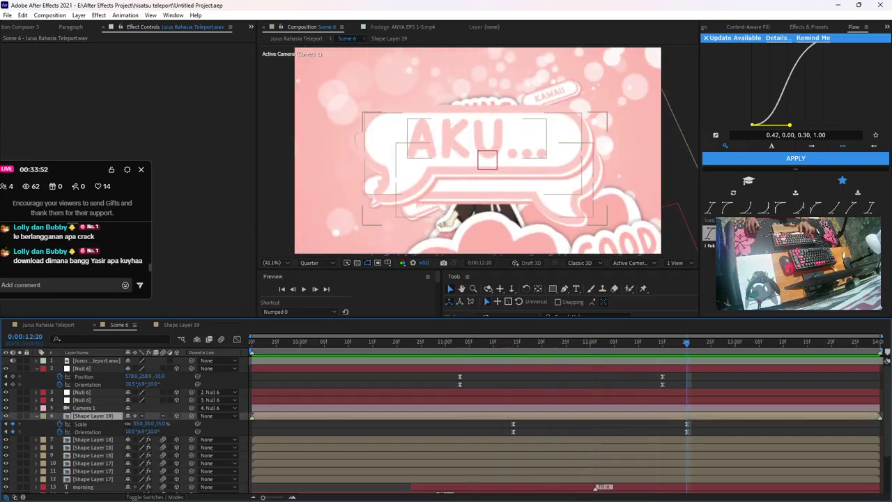
{"action": "key", "text": "p"}
{"action": "left_click_drag", "start_coordinate": [161, 423], "coordinate": [149, 423]}
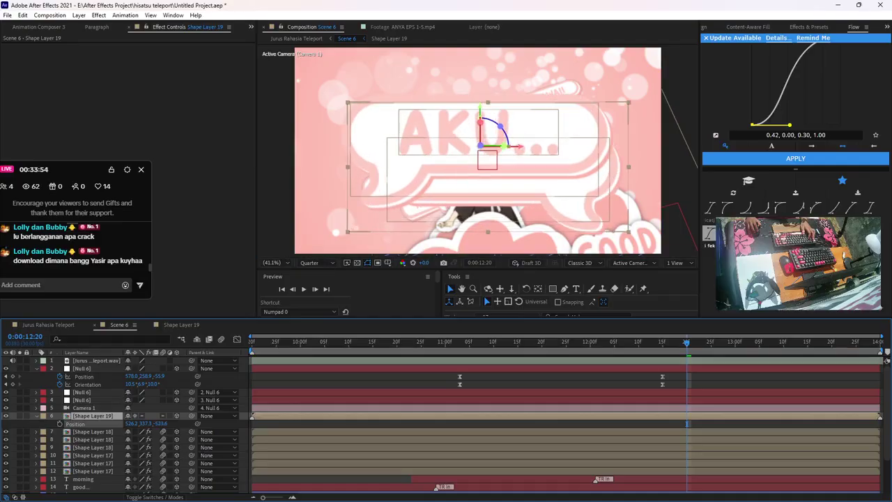
{"action": "left_click_drag", "start_coordinate": [488, 167], "coordinate": [484, 194]}
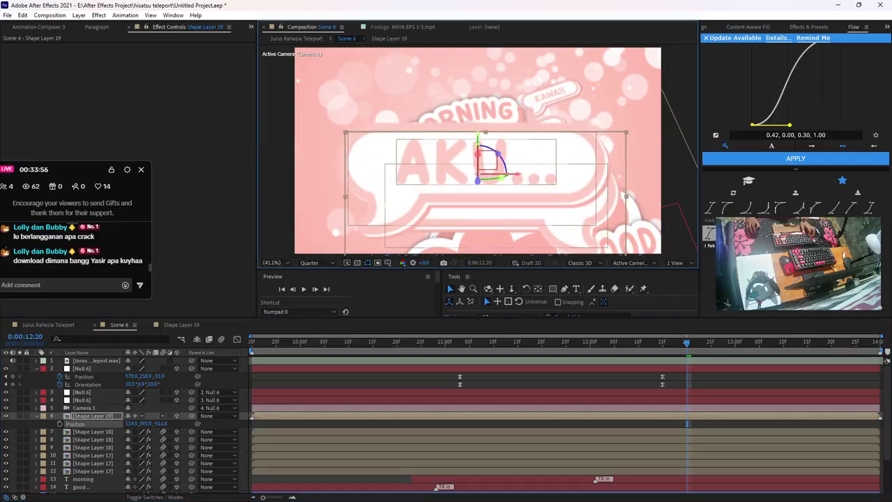
Preview the bubble's entrance and examine it frame by frame up to about 0:00:12:13
{"action": "key", "text": "space"}
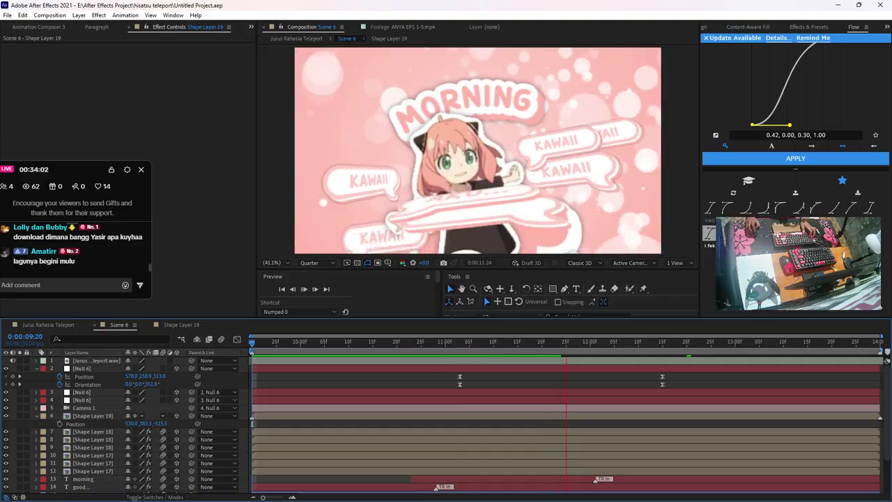
{"action": "key", "text": "space"}
{"action": "key", "text": "Page_Down"}
{"action": "key", "text": "Page_Down"}
{"action": "key", "text": "Page_Down"}
{"action": "key", "text": "Page_Down"}
{"action": "key", "text": "Page_Down"}
{"action": "key", "text": "Page_Down"}
{"action": "key", "text": "Page_Down"}
{"action": "key", "text": "Page_Down"}
{"action": "key", "text": "Page_Down"}
{"action": "key", "text": "Page_Down"}
{"action": "key", "text": "Page_Down"}
{"action": "key", "text": "Page_Down"}
{"action": "key", "text": "Page_Down"}
{"action": "key", "text": "Page_Down"}
{"action": "key", "text": "Page_Down"}
{"action": "key", "text": "Page_Down"}
{"action": "key", "text": "Page_Down"}
{"action": "key", "text": "Page_Down"}
{"action": "key", "text": "Page_Down"}
{"action": "key", "text": "Page_Down"}
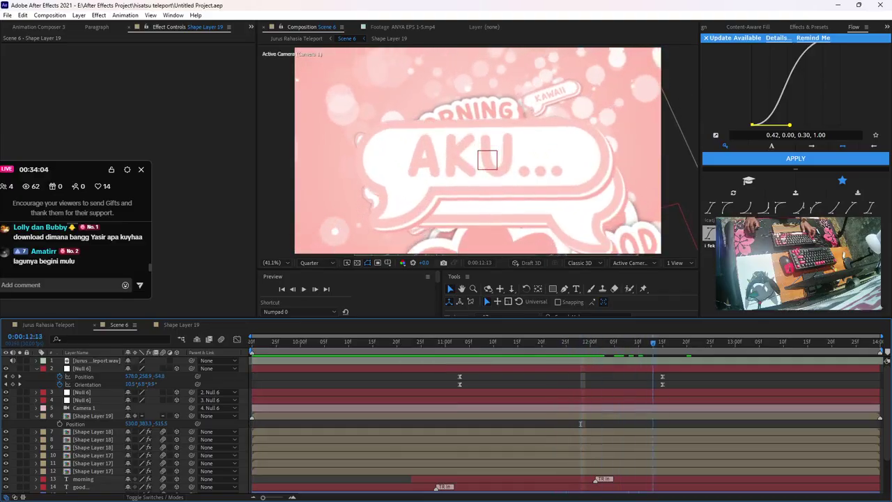
At 0:00:12:20, tilt the Shape Layer 19 bubble to about 11.0°, 359.1°, 9.1°, shift it slightly downward, and save the project
{"action": "left_click", "coordinate": [93, 416]}
{"action": "key", "text": "u"}
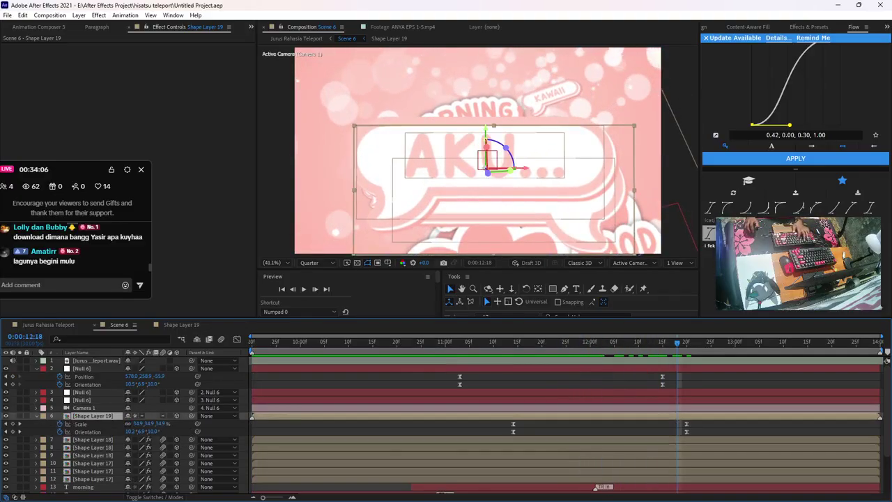
{"action": "key", "text": "k"}
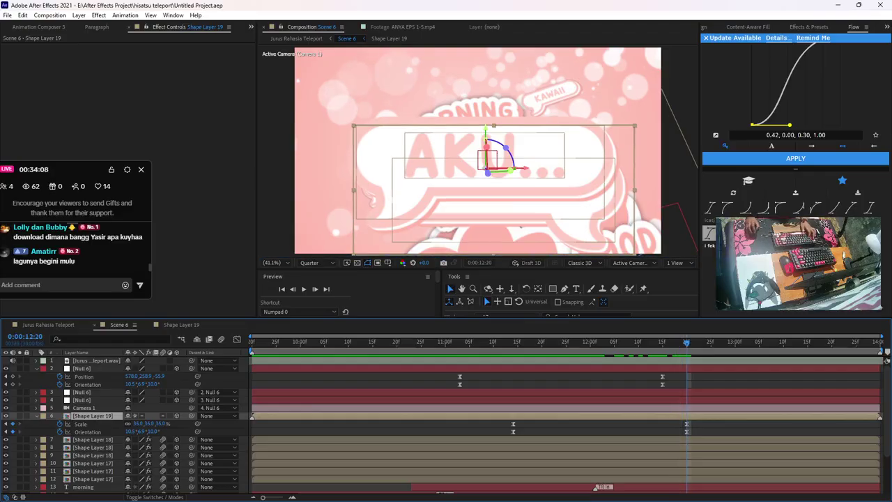
{"action": "mouse_move", "coordinate": [486, 164]}
{"action": "left_mouse_down"}
{"action": "mouse_move", "coordinate": [513, 172]}
{"action": "mouse_move", "coordinate": [487, 164]}
{"action": "mouse_move", "coordinate": [494, 172]}
{"action": "left_mouse_up"}
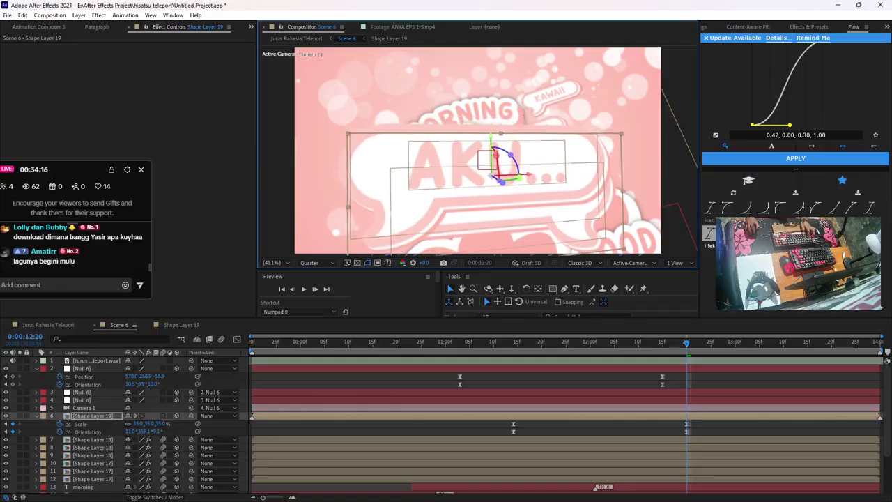
{"action": "key", "text": "ctrl+s"}
Preview the bubble's flip-in from about 0:00:11:13 to check its adjusted end pose
{"action": "left_click", "coordinate": [507, 341]}
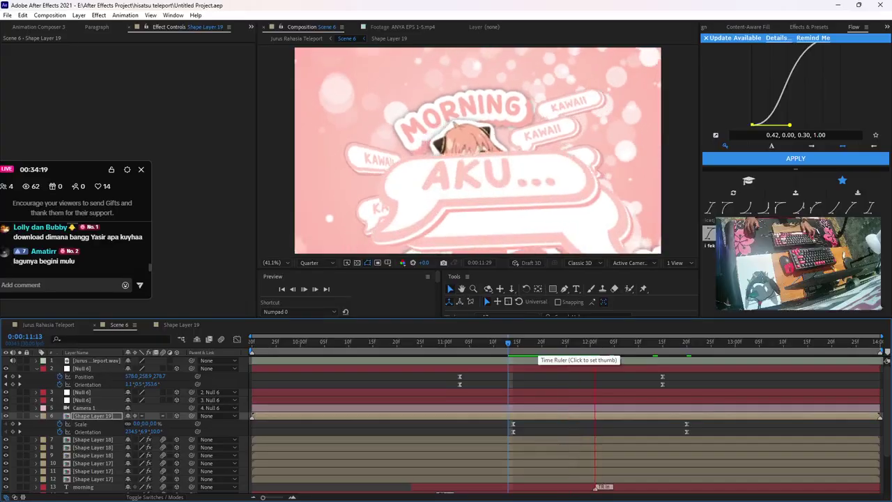
{"action": "key", "text": "space"}
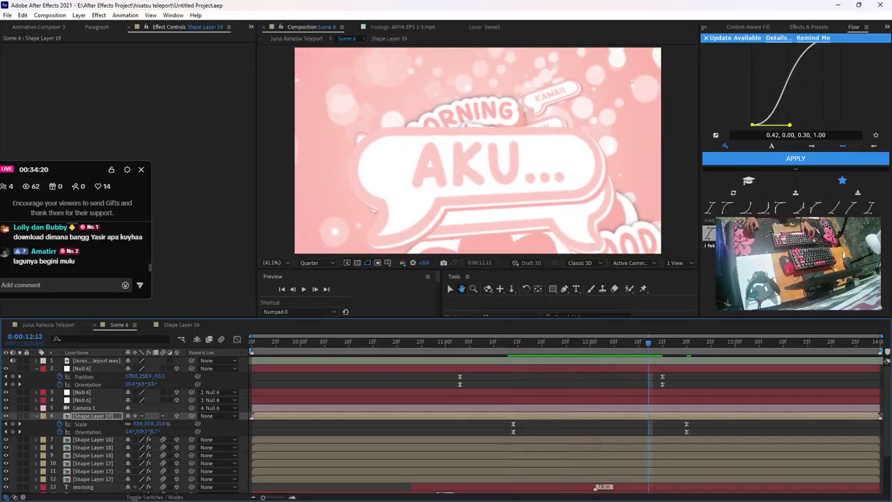
{"action": "mouse_move", "coordinate": [648, 343]}
{"action": "left_mouse_down"}
{"action": "mouse_move", "coordinate": [685, 343]}
{"action": "mouse_move", "coordinate": [643, 343]}
{"action": "left_mouse_up"}
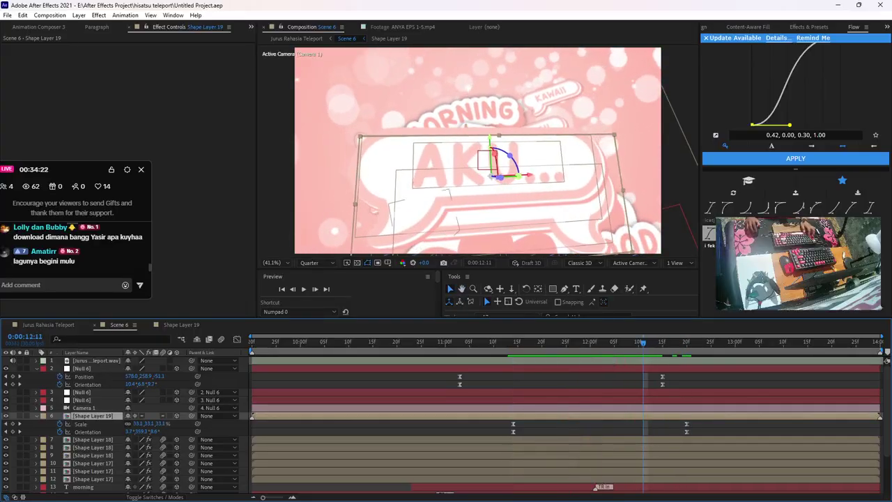
Duplicate the "morning" text layer and place the copy directly above the Shape Layer 19 layer
{"action": "left_click", "coordinate": [94, 463]}
{"action": "left_click", "coordinate": [85, 486]}
{"action": "key", "text": "ctrl+d"}
{"action": "left_click_drag", "start_coordinate": [85, 486], "coordinate": [86, 413]}
Copy Shape Layer 19's position and its end scale and orientation onto the morning 2 layer, and remove the pasted keyframes there
{"action": "left_click", "coordinate": [93, 424]}
{"action": "key", "text": "p"}
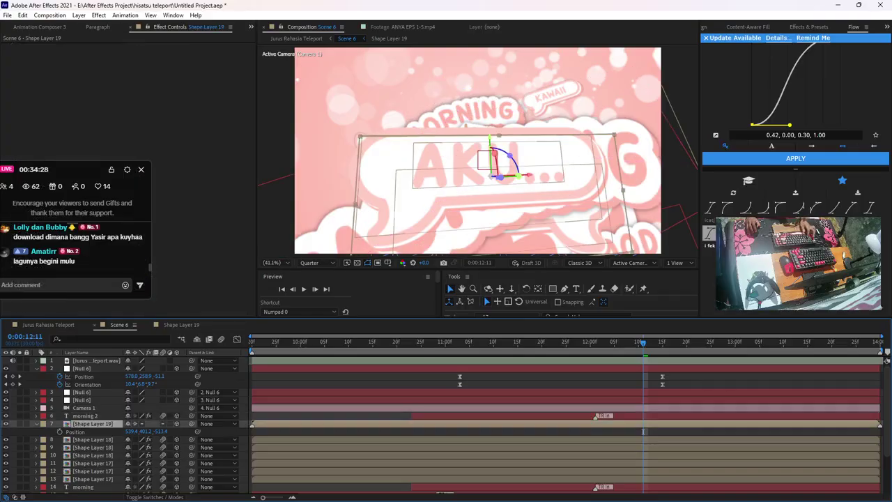
{"action": "key", "text": "p"}
{"action": "left_click", "coordinate": [36, 423]}
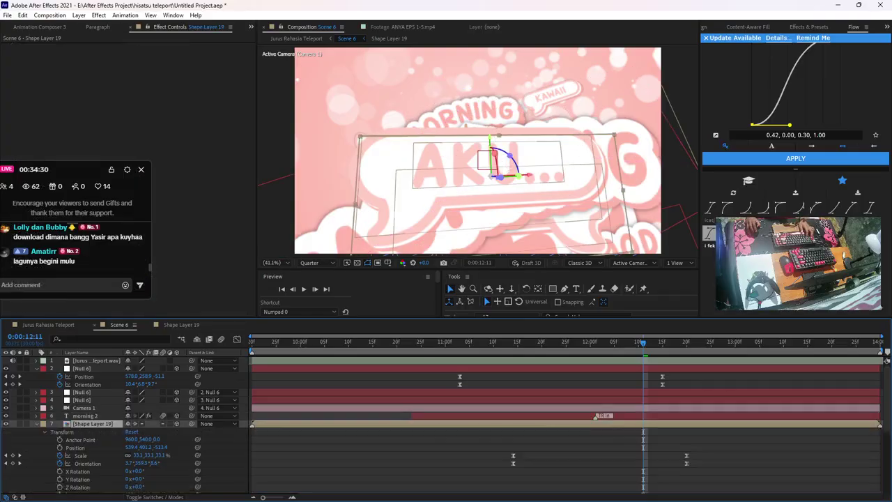
{"action": "scroll", "coordinate": [36, 423], "scroll_direction": "down", "scroll_amount": 1}
{"action": "left_click_drag", "start_coordinate": [675, 436], "coordinate": [698, 454]}
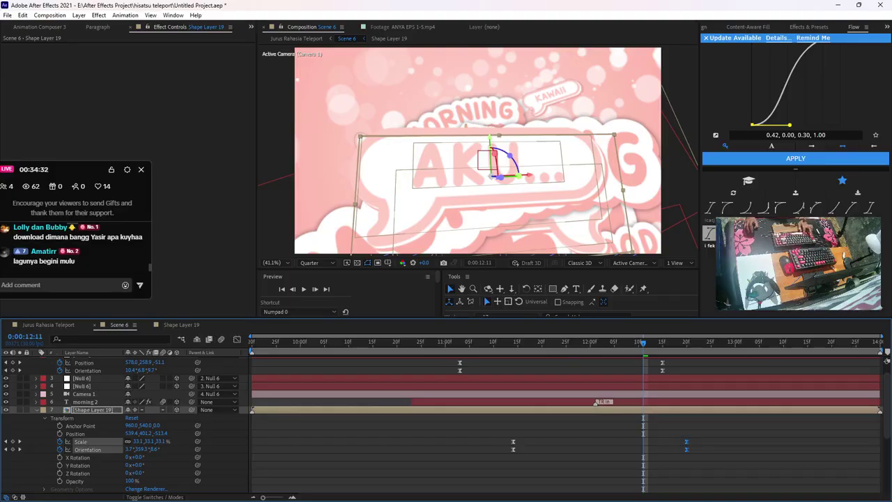
{"action": "left_click", "coordinate": [85, 401]}
{"action": "key", "text": "ctrl+v"}
{"action": "key", "text": "u"}
{"action": "left_click", "coordinate": [59, 410]}
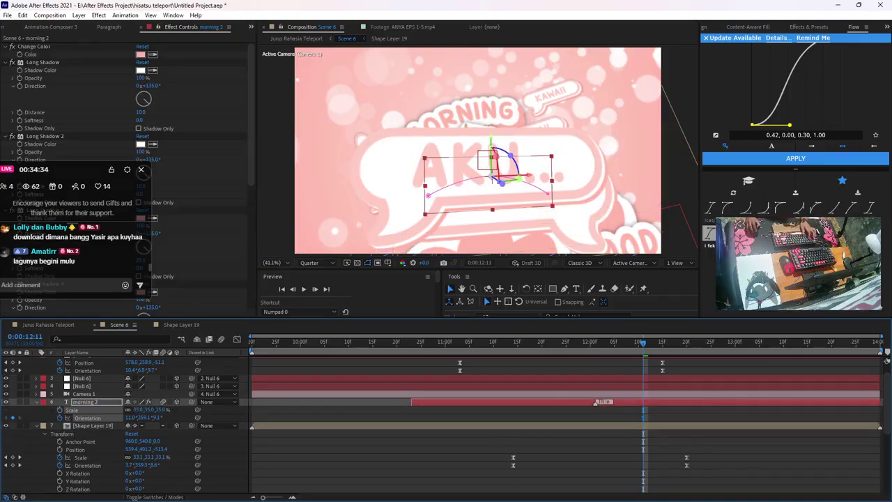
{"action": "left_click", "coordinate": [59, 418]}
Delete the curved text path from the morning 2 layer and check the text around 0:00:12:24
{"action": "left_click", "coordinate": [428, 195]}
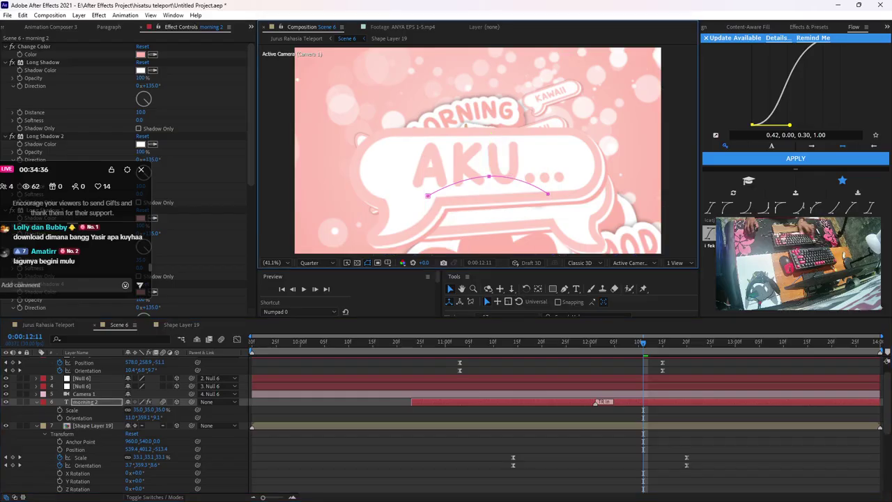
{"action": "key", "text": "Delete"}
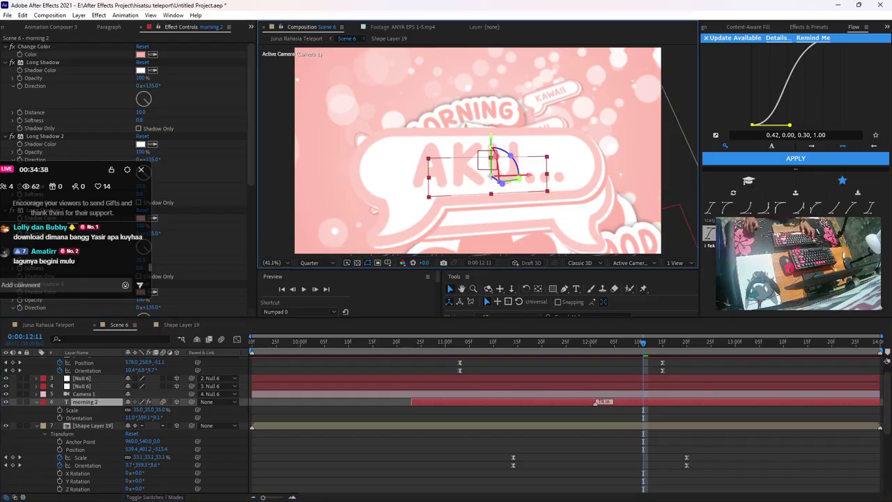
{"action": "key", "text": "space"}
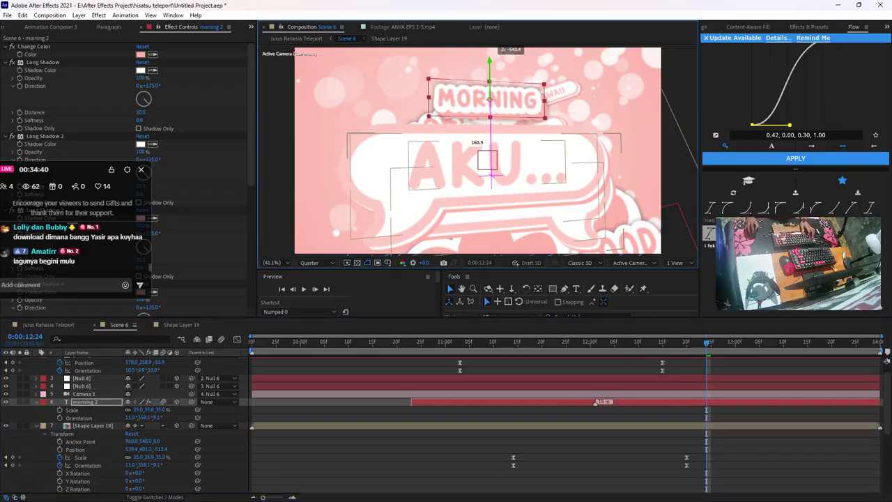
Scale the morning 2 text to 64% and preview it with the layer starting at about 0:00:12:06
{"action": "key", "text": "s"}
{"action": "left_click_drag", "start_coordinate": [161, 409], "coordinate": [181, 410]}
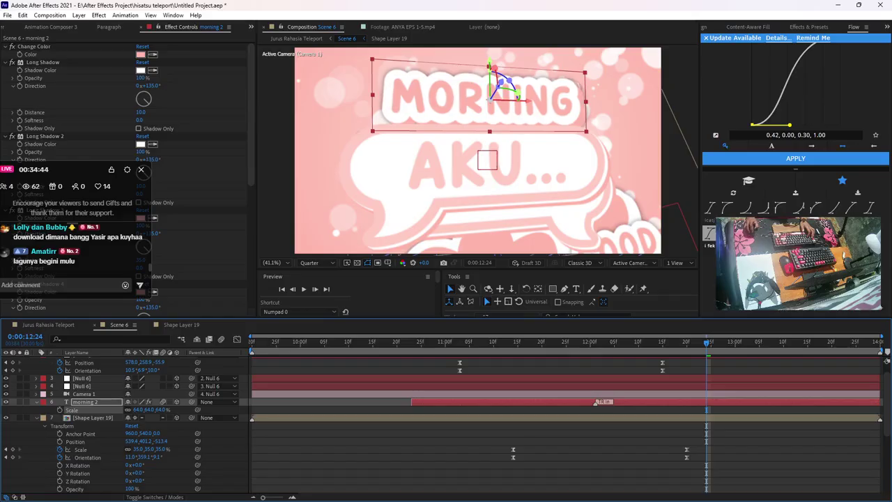
{"action": "left_click_drag", "start_coordinate": [706, 342], "coordinate": [619, 342]}
{"action": "key", "text": "bracketleft"}
{"action": "key", "text": "space"}
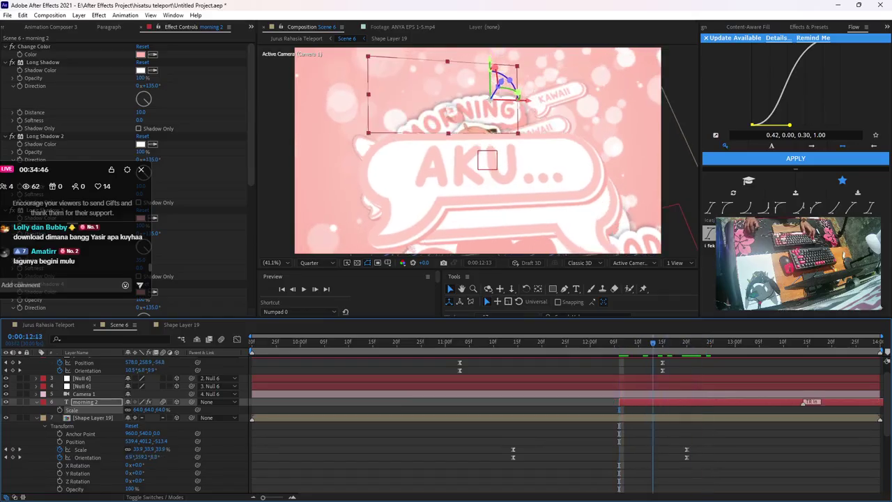
Hide the morning 2 layer, and duplicate the topmost Null 6 with the copy's keyframed properties shown
{"action": "left_click", "coordinate": [5, 401]}
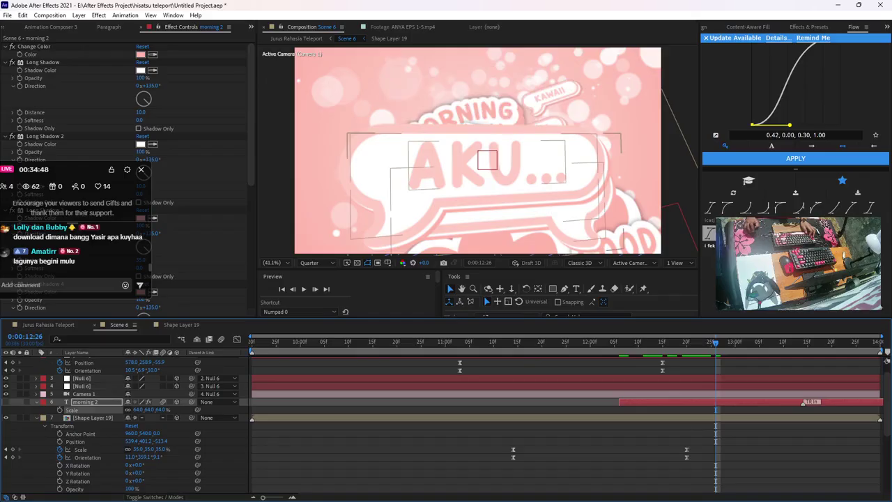
{"action": "key", "text": "F2"}
{"action": "key", "text": "equal"}
{"action": "scroll", "coordinate": [446, 425], "scroll_direction": "up", "scroll_amount": 1}
{"action": "left_click", "coordinate": [91, 368]}
{"action": "key", "text": "ctrl+d"}
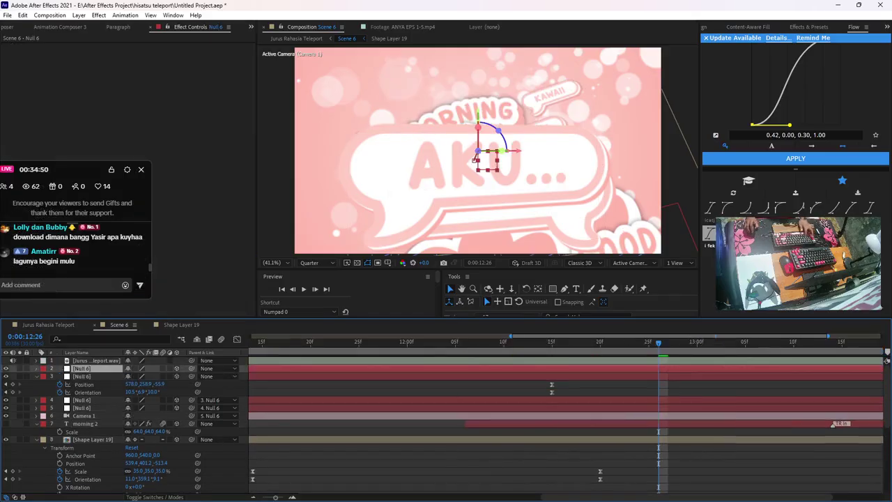
{"action": "key", "text": "i"}
{"action": "key", "text": "u"}
Try re-keying the duplicated null's position and orientation from their 0:00:11:11 values and parenting the null below to the copy
{"action": "left_click_drag", "start_coordinate": [735, 342], "coordinate": [744, 342]}
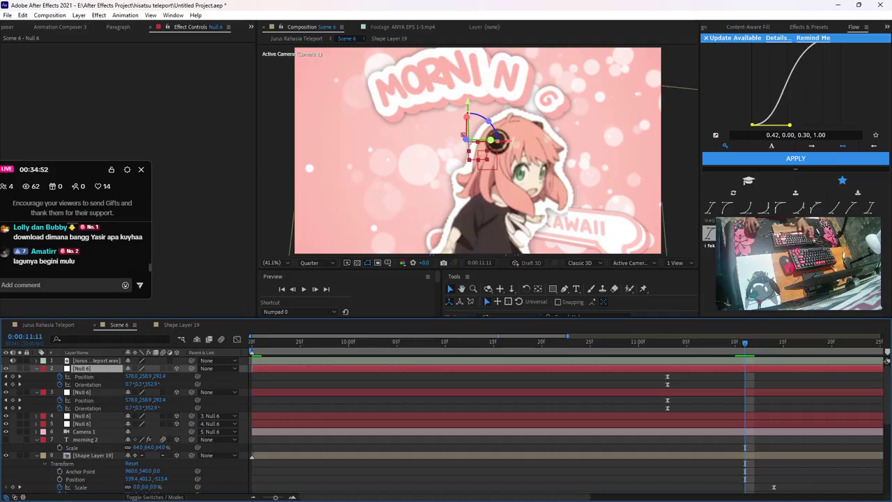
{"action": "left_click", "coordinate": [59, 384]}
{"action": "left_click", "coordinate": [59, 384]}
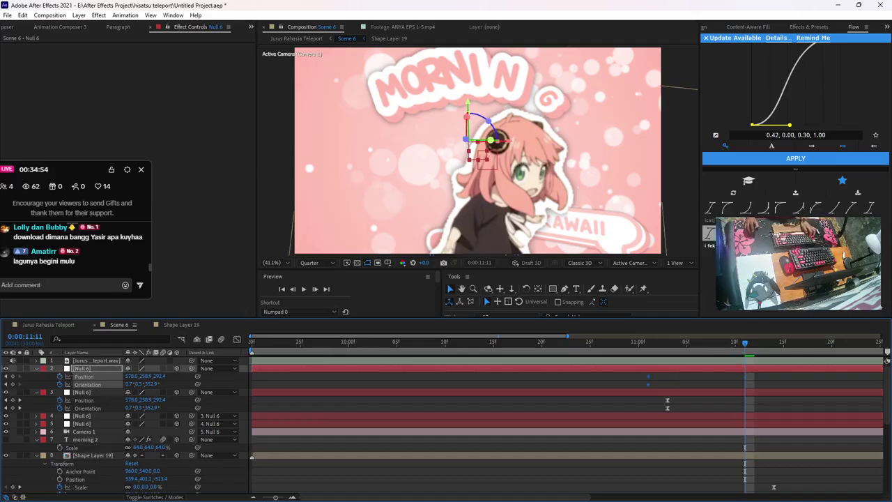
{"action": "key", "text": "ctrl+s"}
{"action": "left_click_drag", "start_coordinate": [197, 391], "coordinate": [176, 369]}
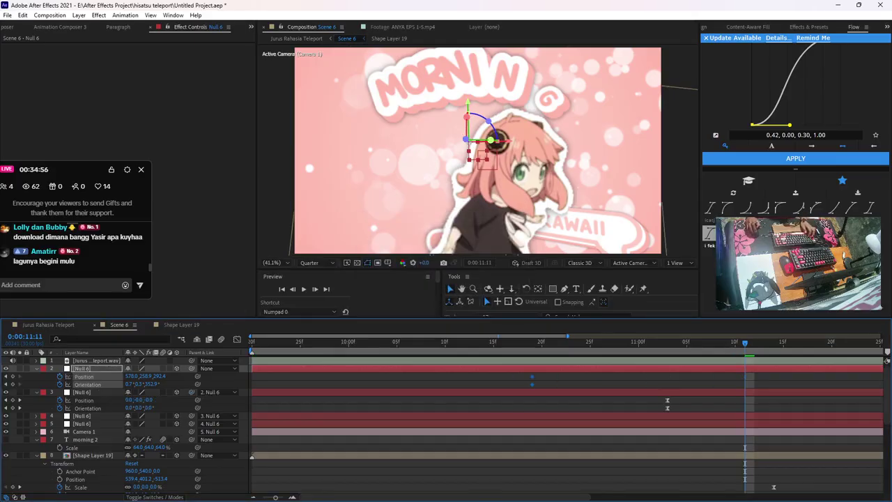
Preview the camera move with the new parent null, and undo the null's parenting and re-keying
{"action": "scroll", "coordinate": [566, 418], "scroll_direction": "right", "scroll_amount": 2}
{"action": "key", "text": "space"}
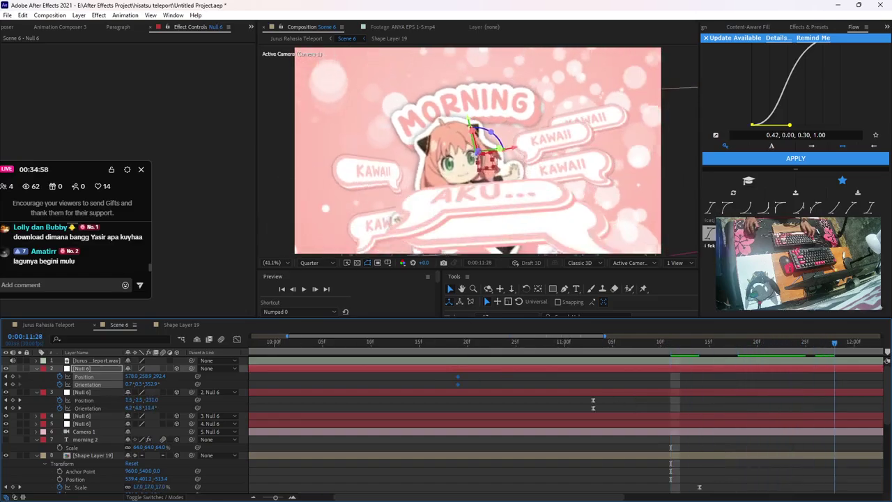
{"action": "key", "text": "minus"}
{"action": "key", "text": "minus"}
{"action": "key", "text": "minus"}
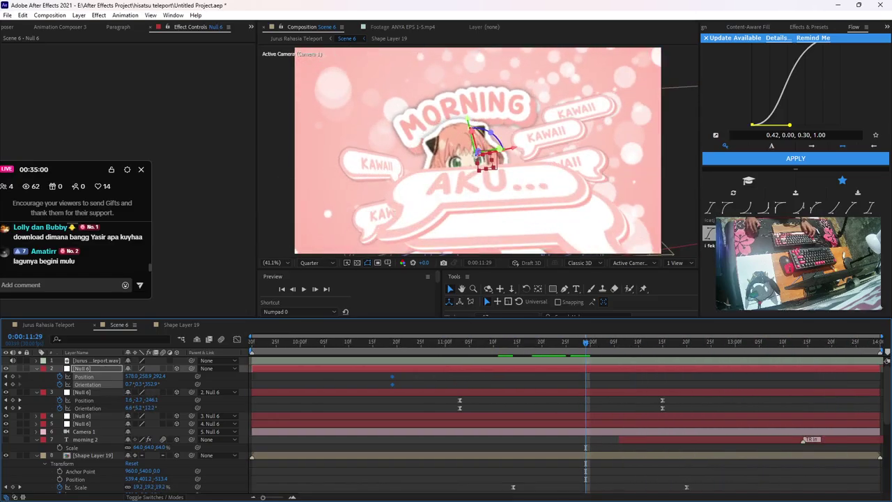
{"action": "key", "text": "space"}
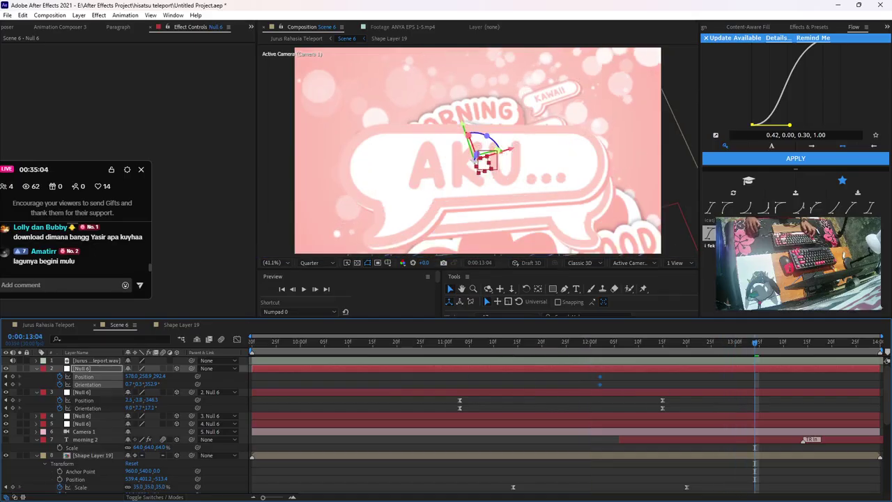
{"action": "key", "text": "space"}
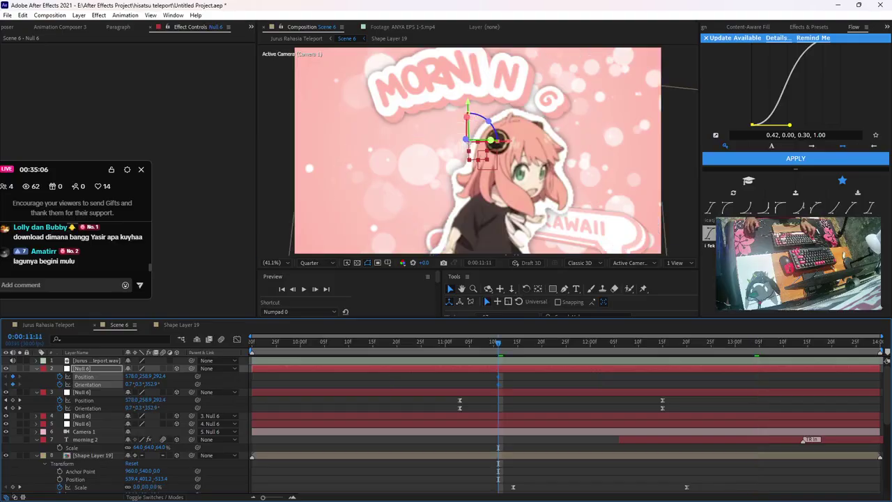
{"action": "key", "text": "ctrl+z"}
Give the duplicated null its 0:00:12:23 position and orientation as keyframes at about 0:00:12:07, and parent the null below to it
{"action": "left_click", "coordinate": [701, 342]}
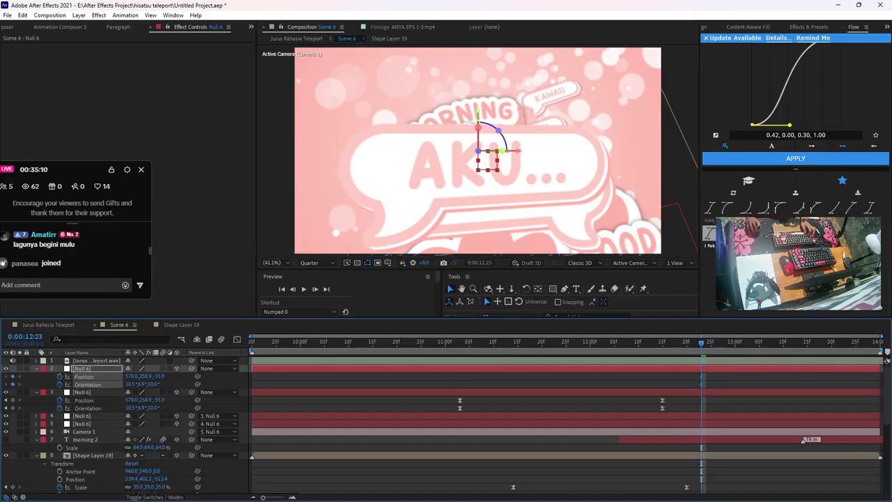
{"action": "left_click_drag", "start_coordinate": [192, 391], "coordinate": [190, 368]}
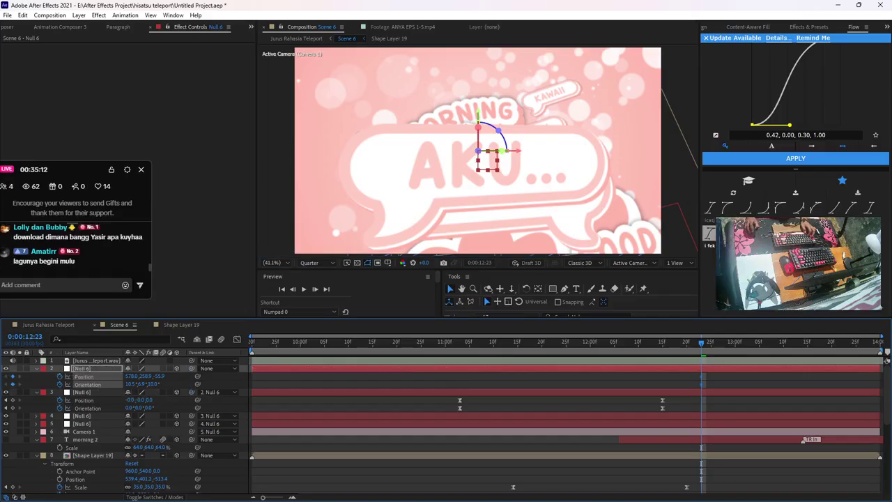
{"action": "key", "text": "ctrl+s"}
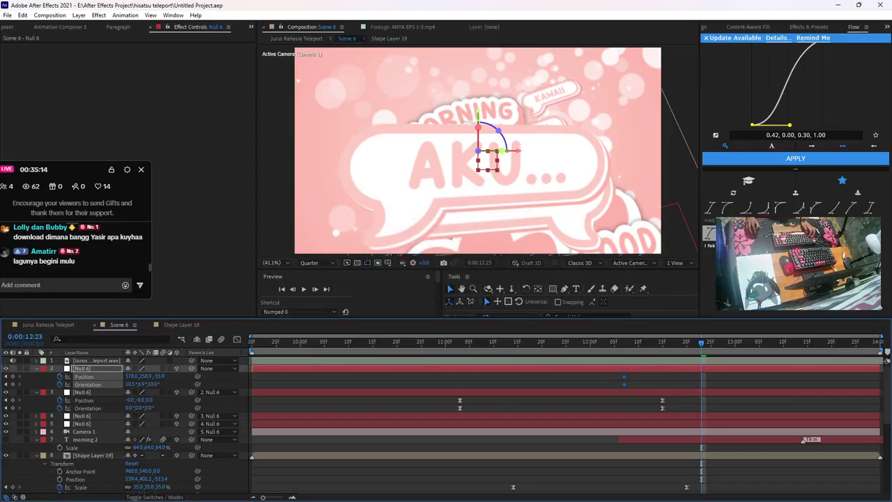
At 0:00:12:23, move the top null to about 468, 124.5, 67.1 and rotate its orientation to about 14.1°, 346.7°, 17.8°
{"action": "left_click_drag", "start_coordinate": [477, 116], "coordinate": [478, 97]}
{"action": "left_click_drag", "start_coordinate": [478, 150], "coordinate": [458, 136]}
{"action": "left_click_drag", "start_coordinate": [473, 169], "coordinate": [481, 162]}
{"action": "key", "text": "ctrl+s"}
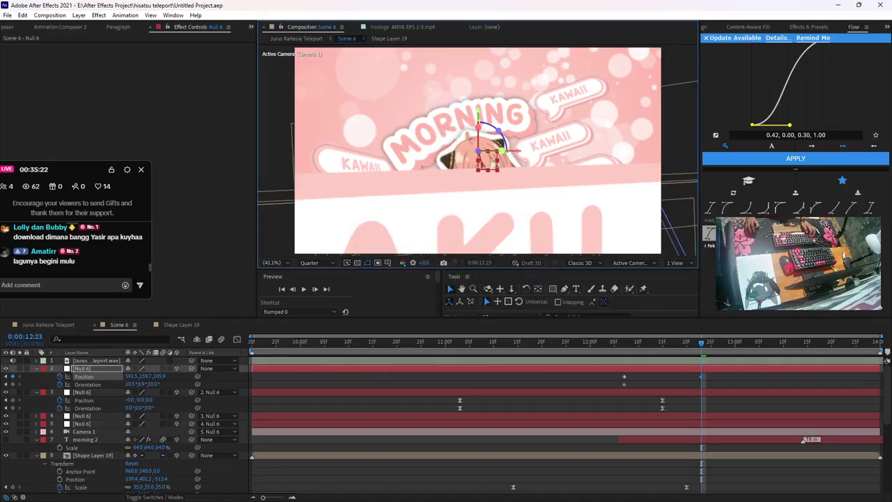
{"action": "left_click", "coordinate": [491, 159]}
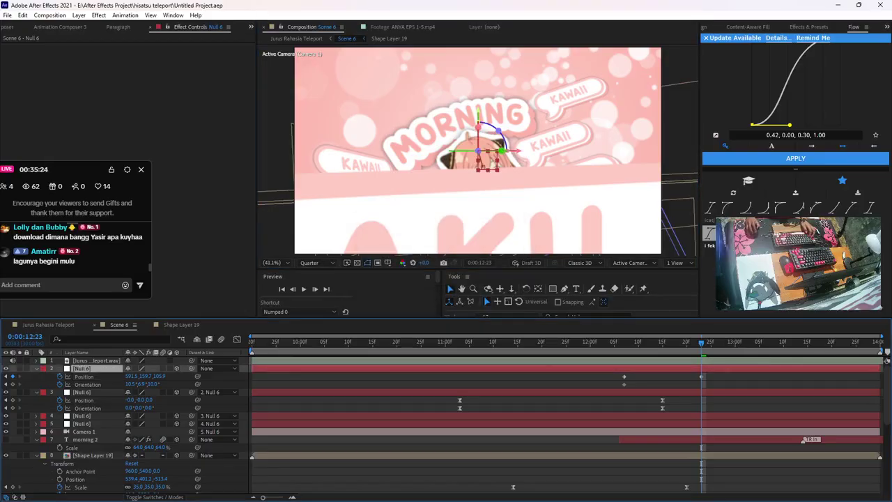
{"action": "mouse_move", "coordinate": [501, 150]}
{"action": "left_mouse_down"}
{"action": "mouse_move", "coordinate": [476, 166]}
{"action": "mouse_move", "coordinate": [508, 150]}
{"action": "mouse_move", "coordinate": [486, 151]}
{"action": "mouse_move", "coordinate": [496, 129]}
{"action": "mouse_move", "coordinate": [506, 144]}
{"action": "mouse_move", "coordinate": [498, 130]}
{"action": "mouse_move", "coordinate": [482, 164]}
{"action": "mouse_move", "coordinate": [500, 152]}
{"action": "left_mouse_up"}
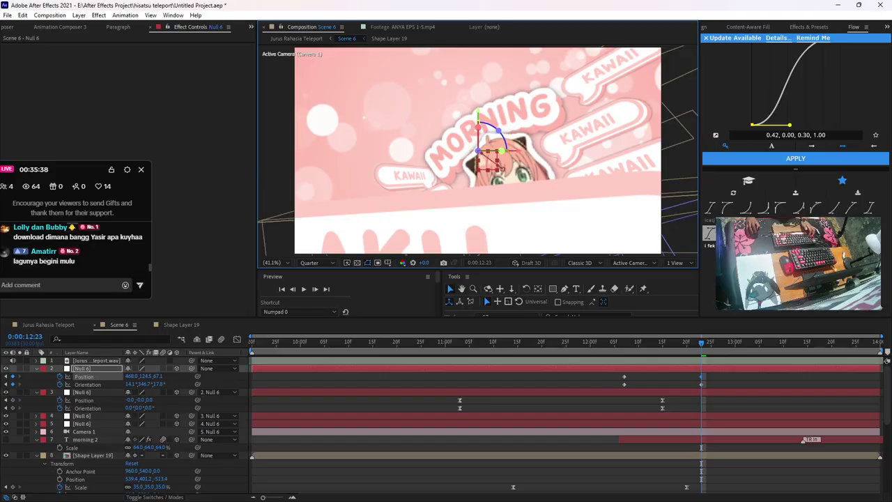
Move the top null's end keyframes to about 0:00:13:17, ease its keyframes with 0.42, 0.00, 0.30, 1.00, and preview the move
{"action": "mouse_move", "coordinate": [607, 380]}
{"action": "left_mouse_down"}
{"action": "mouse_move", "coordinate": [753, 392]}
{"action": "mouse_move", "coordinate": [612, 375]}
{"action": "left_mouse_up"}
{"action": "left_click_drag", "start_coordinate": [701, 377], "coordinate": [816, 377]}
{"action": "left_click", "coordinate": [791, 159]}
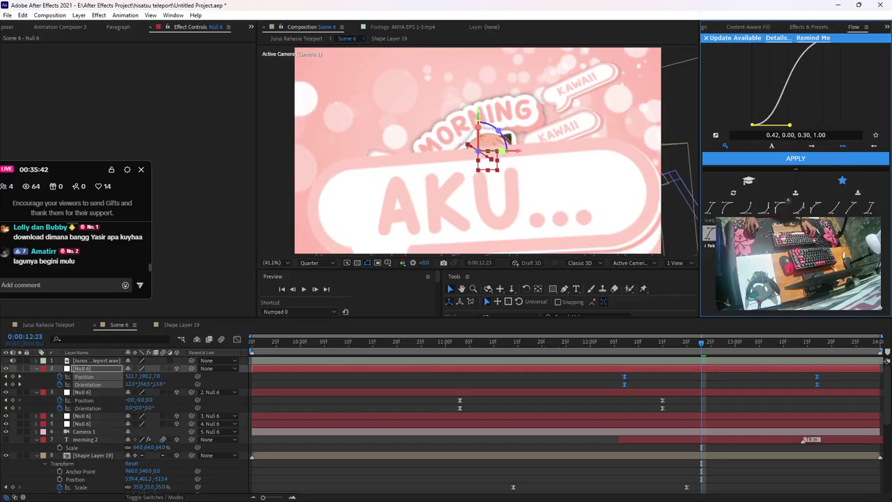
{"action": "key", "text": "space"}
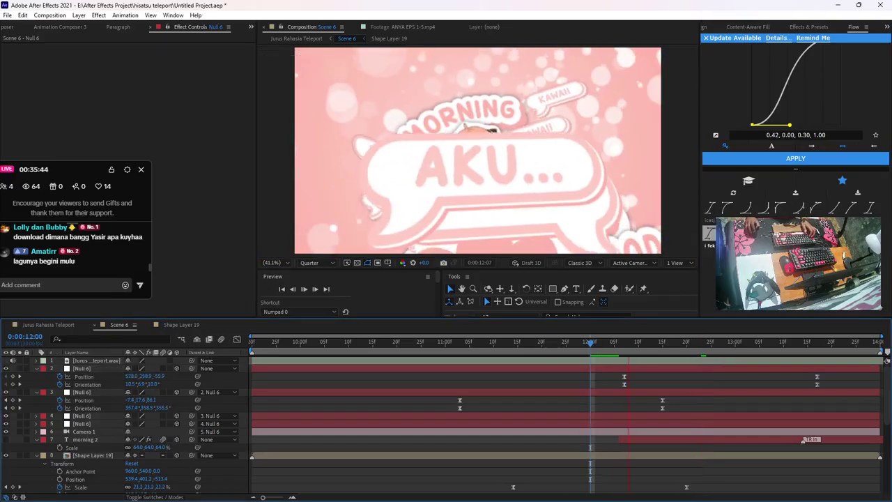
{"action": "key", "text": "space"}
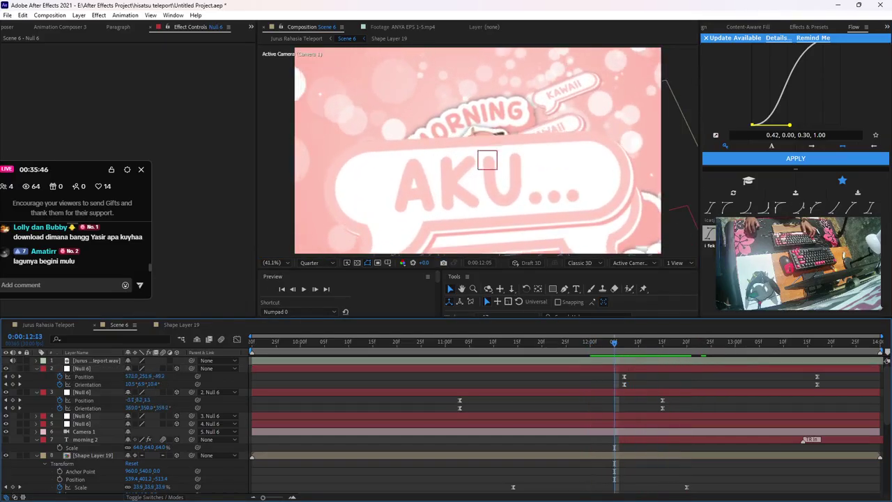
Apply the cubic ease (0.66, 0.00, 0.34, 1.00) to the top null's keyframes and move the starting ones to about 0:00:11:21
{"action": "left_click_drag", "start_coordinate": [612, 374], "coordinate": [825, 387]}
{"action": "left_click", "coordinate": [748, 181]}
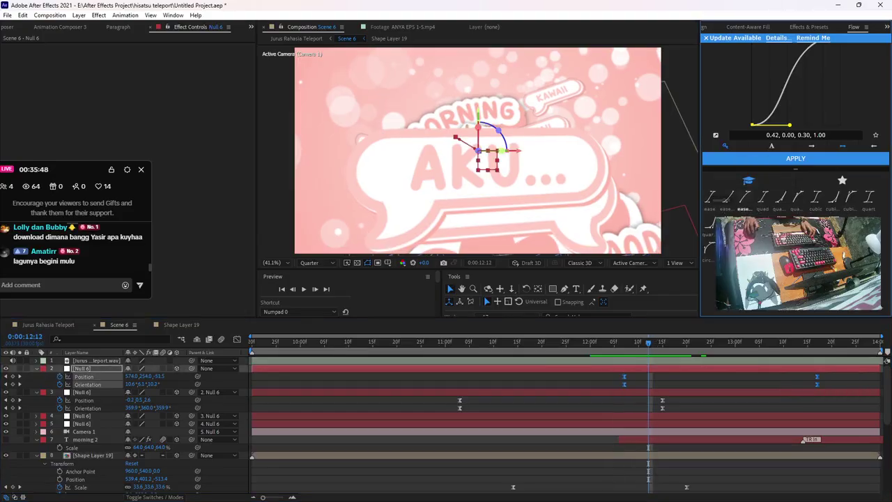
{"action": "left_click", "coordinate": [868, 197]}
{"action": "left_click", "coordinate": [815, 196]}
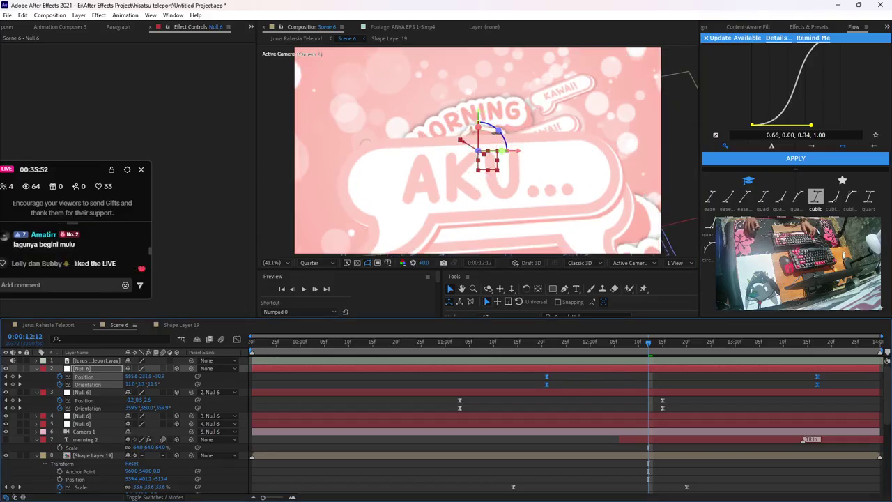
{"action": "key", "text": "ctrl+z"}
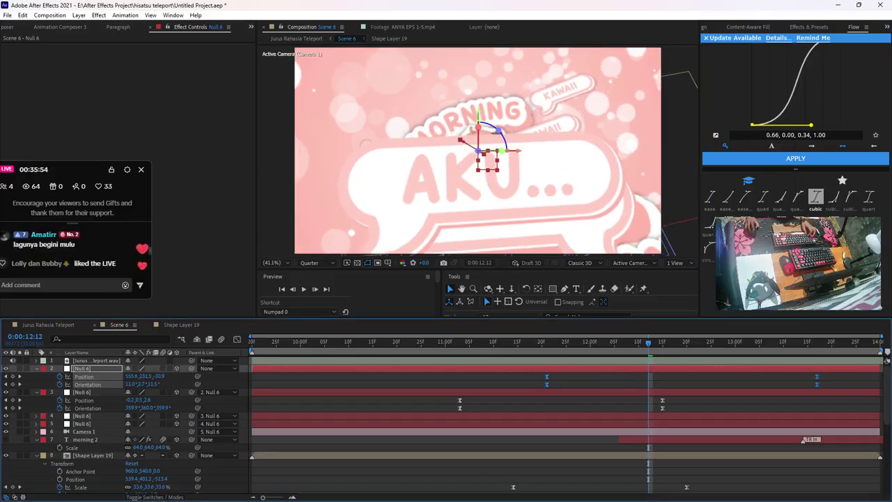
Move the top null's end keyframes to about 0:00:14:00 and preview the saved scene from 0:00:09:20
{"action": "left_click_drag", "start_coordinate": [875, 384], "coordinate": [813, 373]}
{"action": "left_click_drag", "start_coordinate": [870, 386], "coordinate": [517, 373]}
{"action": "key", "text": "F2"}
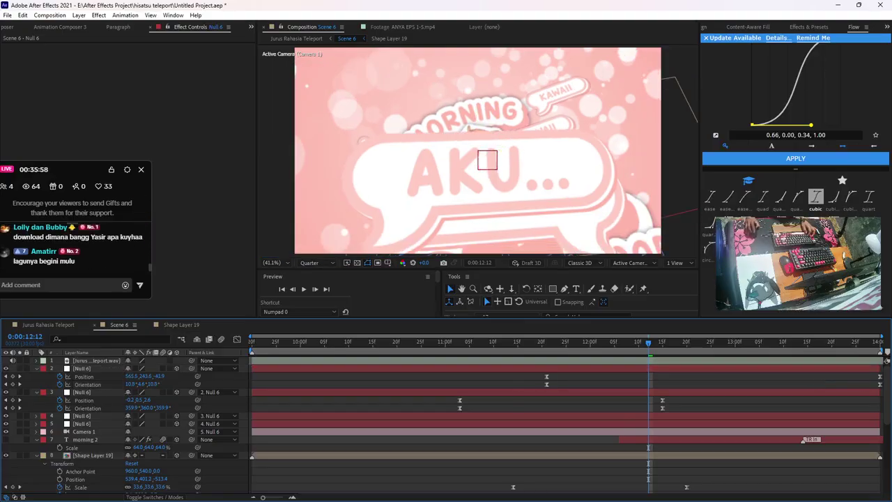
{"action": "key", "text": "ctrl+s"}
{"action": "left_click_drag", "start_coordinate": [648, 342], "coordinate": [252, 342]}
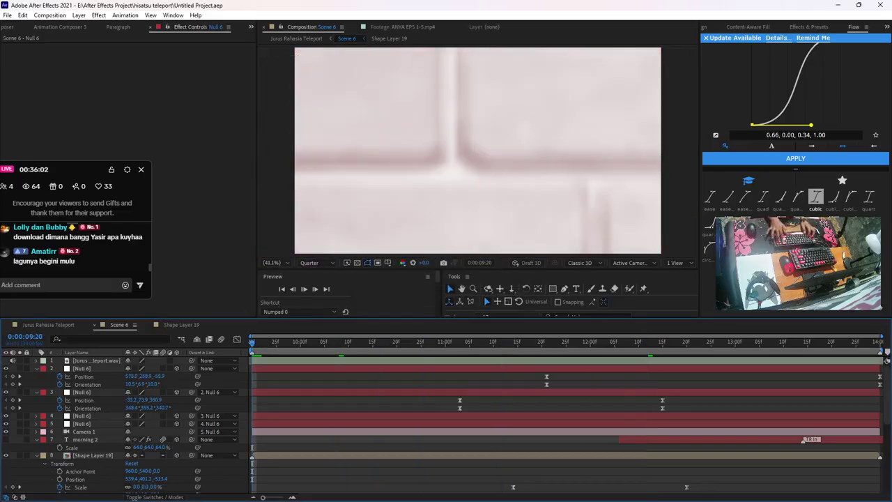
{"action": "key", "text": "space"}
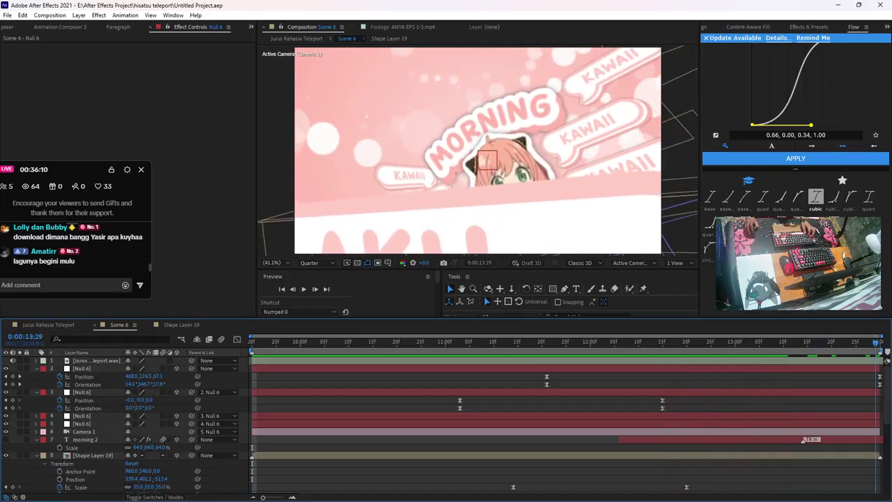
Show the morning 2 layer again, scale its text to 50%, and nudge it slightly downward at 0:00:13:29
{"action": "left_click", "coordinate": [803, 439]}
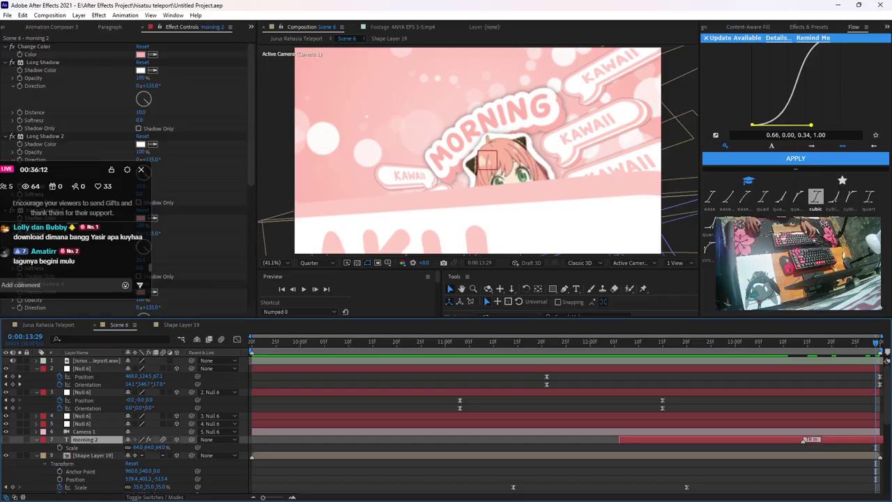
{"action": "left_click", "coordinate": [5, 439]}
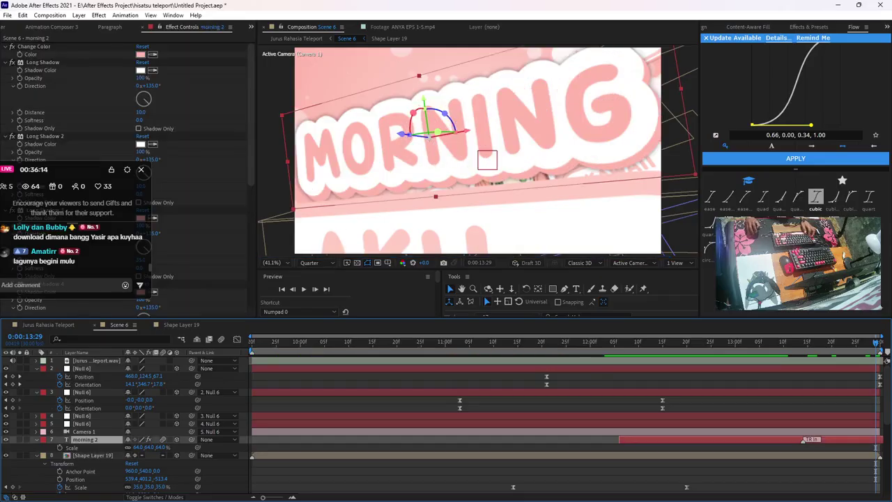
{"action": "key", "text": "s"}
{"action": "key", "text": "s"}
{"action": "left_click", "coordinate": [163, 447]}
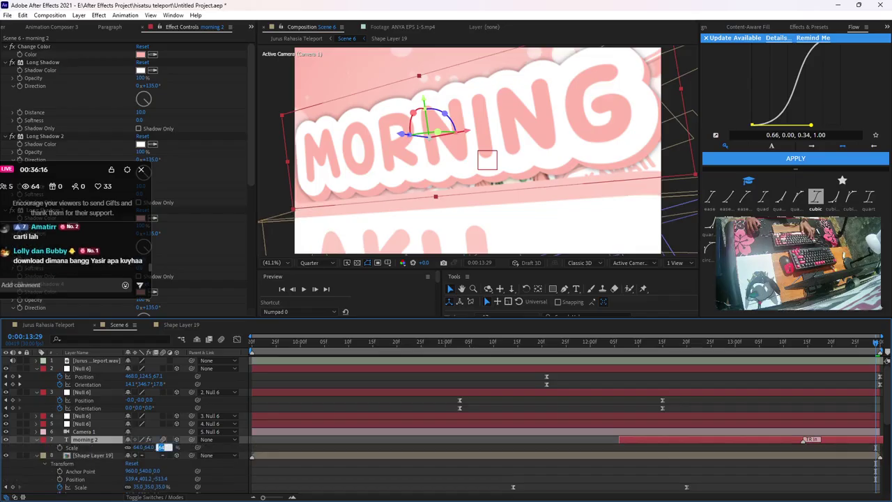
{"action": "type", "text": "50"}
{"action": "key", "text": "Return"}
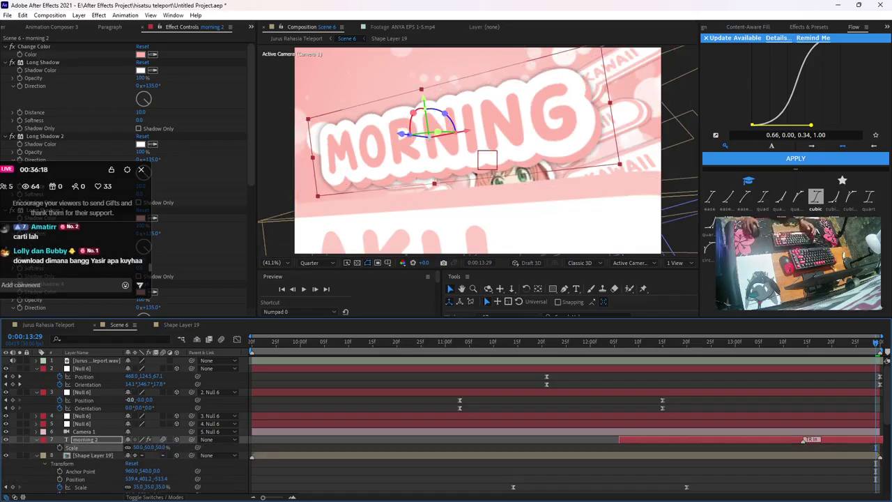
{"action": "mouse_move", "coordinate": [423, 100]}
{"action": "left_mouse_down"}
{"action": "mouse_move", "coordinate": [427, 120]}
{"action": "mouse_move", "coordinate": [423, 104]}
{"action": "left_mouse_up"}
Set the position in morning 2's AC IN [ZXI] Controls effect to 0, 150
{"action": "scroll", "coordinate": [195, 174], "scroll_direction": "down", "scroll_amount": 5}
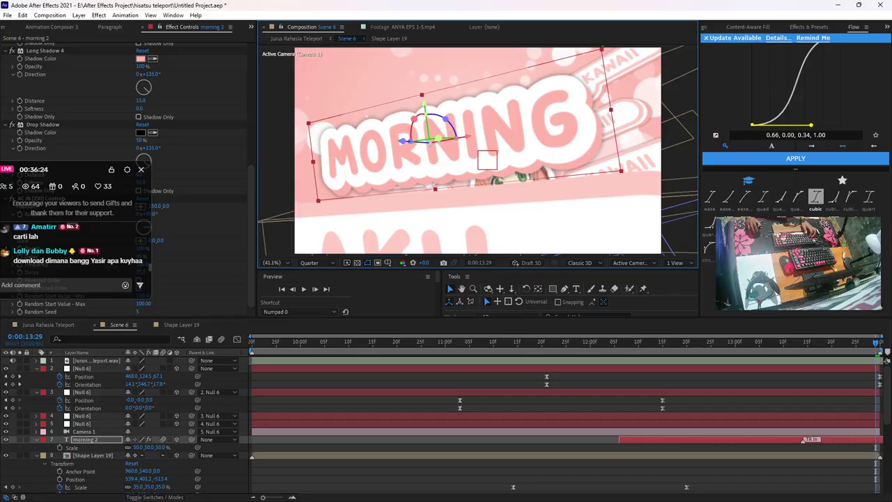
{"action": "left_click_drag", "start_coordinate": [92, 173], "coordinate": [403, 85]}
{"action": "left_click", "coordinate": [156, 207]}
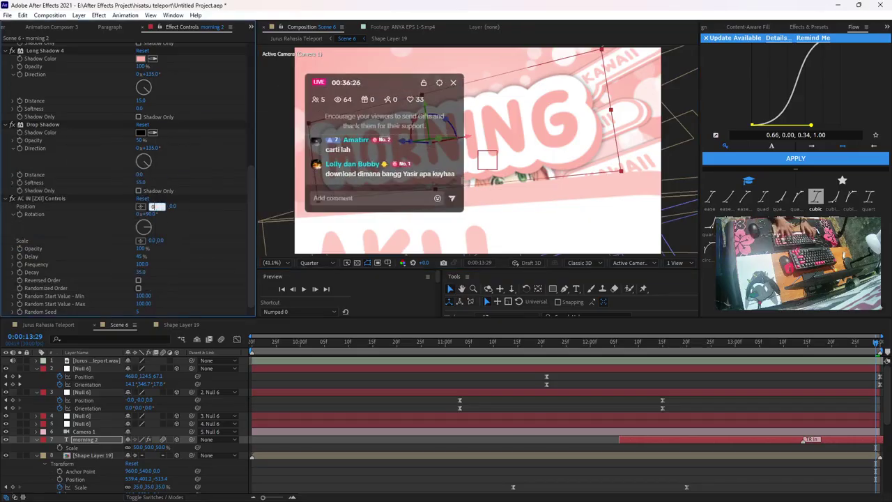
{"action": "type", "text": "0"}
{"action": "key", "text": "Tab"}
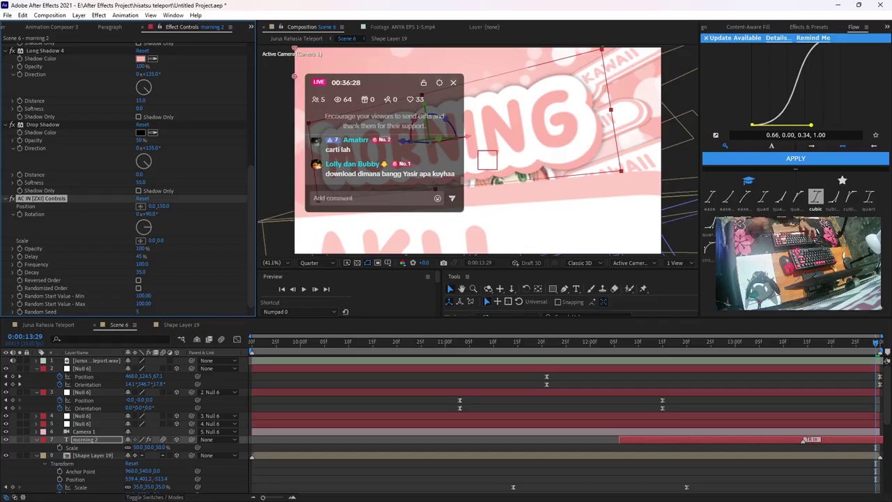
Start the morning 2 layer at 0:00:12:16 and preview its text animation from there
{"action": "left_click_drag", "start_coordinate": [875, 342], "coordinate": [667, 342]}
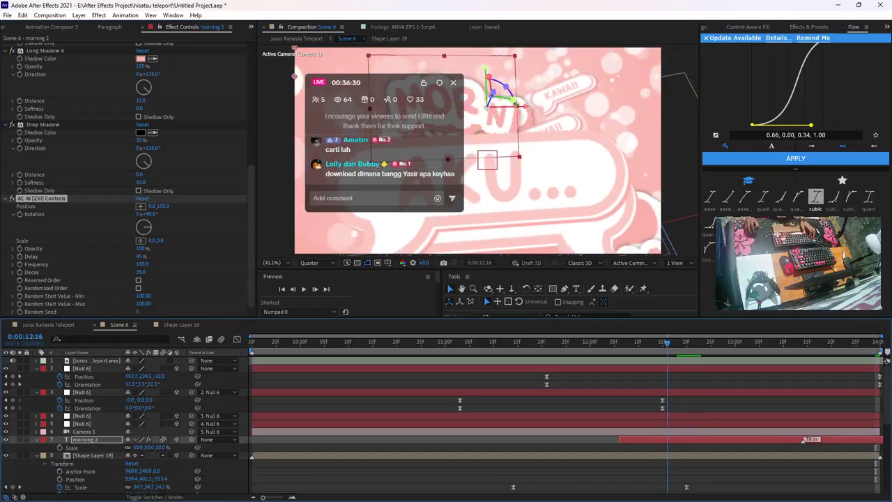
{"action": "key", "text": "["}
{"action": "key", "text": "space"}
{"action": "key", "text": "space"}
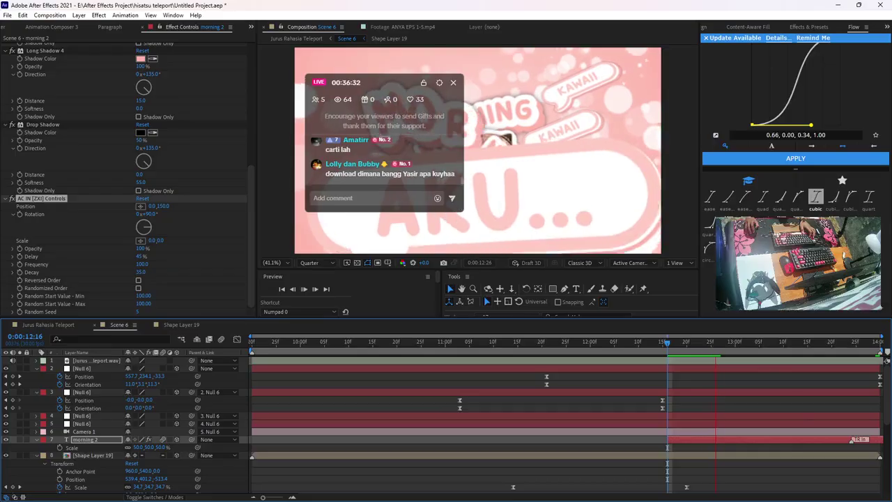
Replace the text of the morning 2 layer with "ucapkann!!" and deselect the layer
{"action": "key", "text": "space"}
{"action": "double_click", "coordinate": [85, 440]}
{"action": "type", "text": "ucapkan"}
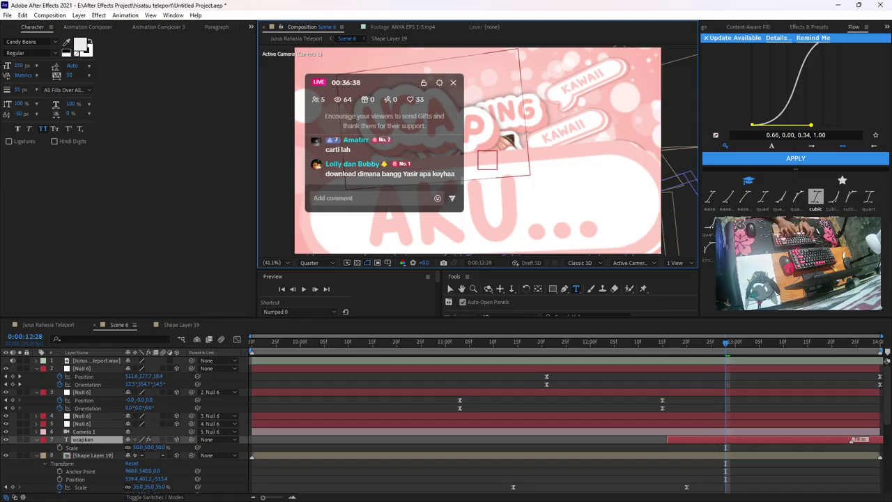
{"action": "type", "text": "n"}
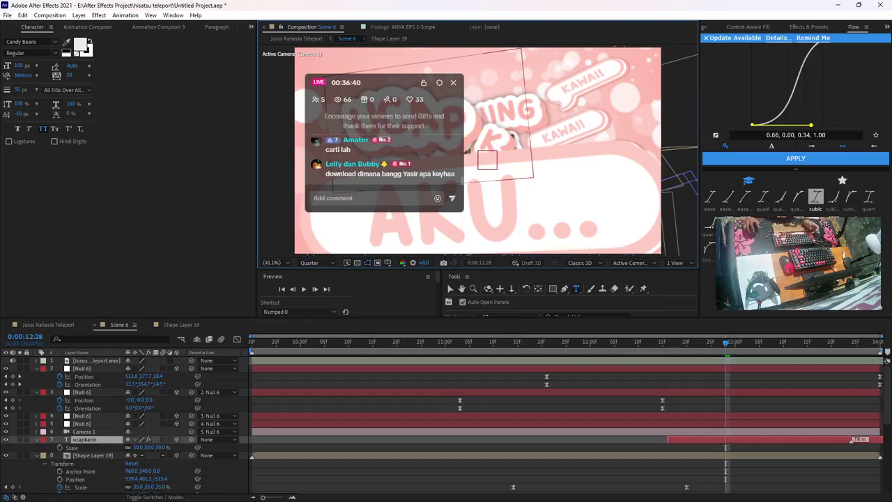
{"action": "type", "text": "!!"}
{"action": "left_click", "coordinate": [450, 289]}
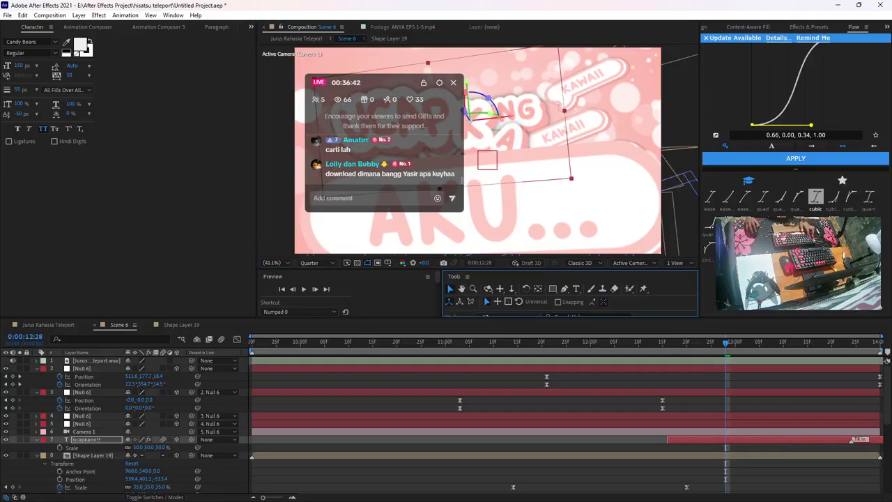
{"action": "left_click", "coordinate": [613, 447]}
Save the project and preview the new text's animation from 0:00:12:16
{"action": "key", "text": "ctrl+s"}
{"action": "left_click_drag", "start_coordinate": [725, 342], "coordinate": [667, 342]}
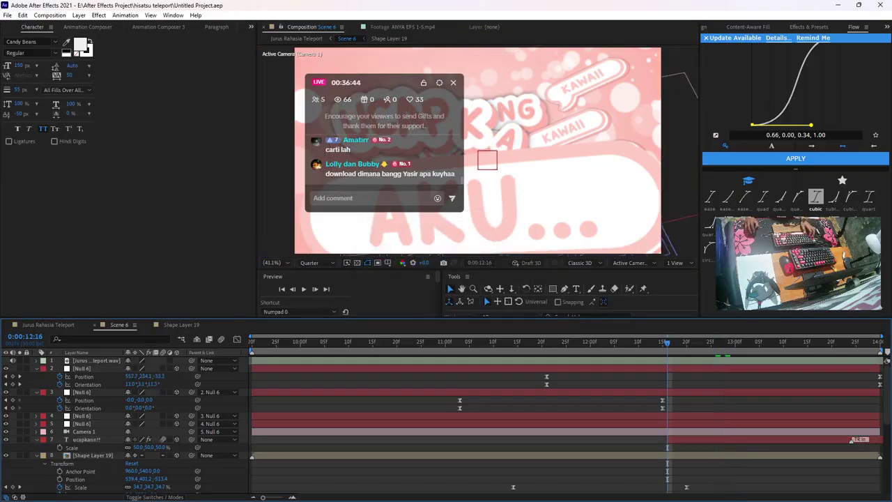
{"action": "key", "text": "space"}
{"action": "key", "text": "space"}
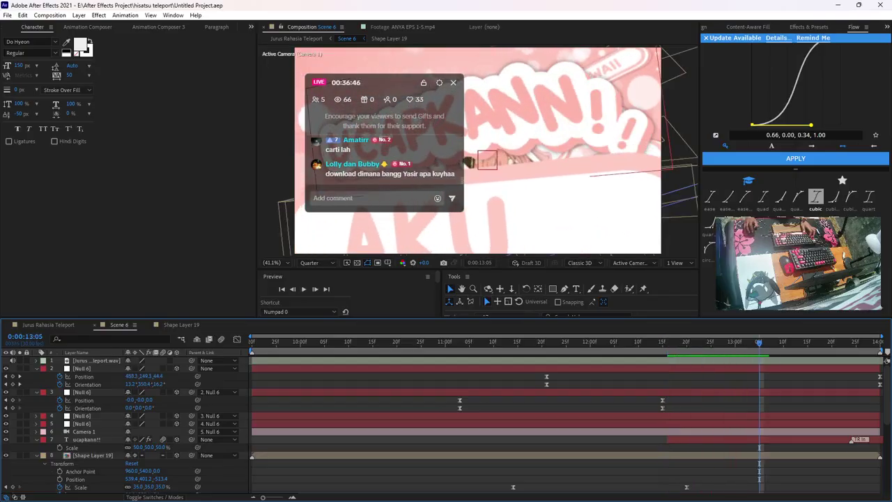
Preview Scene 6 from its start at 0:00:09:20 through the entrance of the "ucapkann!!" text
{"action": "key", "text": "space"}
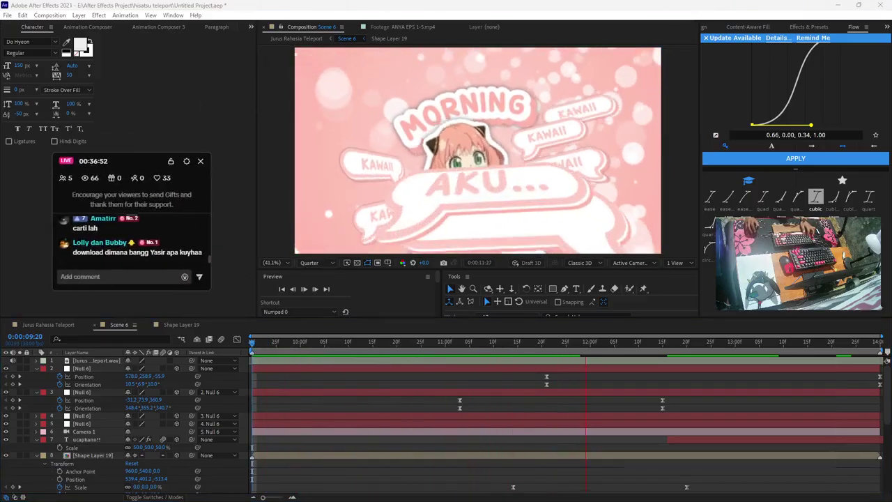
{"action": "key", "text": "space"}
{"action": "key", "text": "space"}
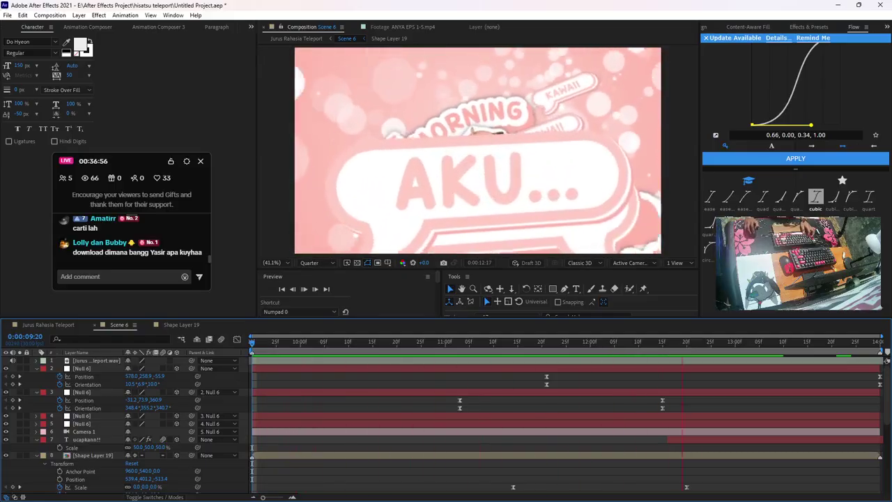
{"action": "key", "text": "space"}
Select the "ucapkann!!" text layer at 0:00:12:26 and locate it among the Scene 6 layers
{"action": "left_click_drag", "start_coordinate": [798, 342], "coordinate": [715, 342]}
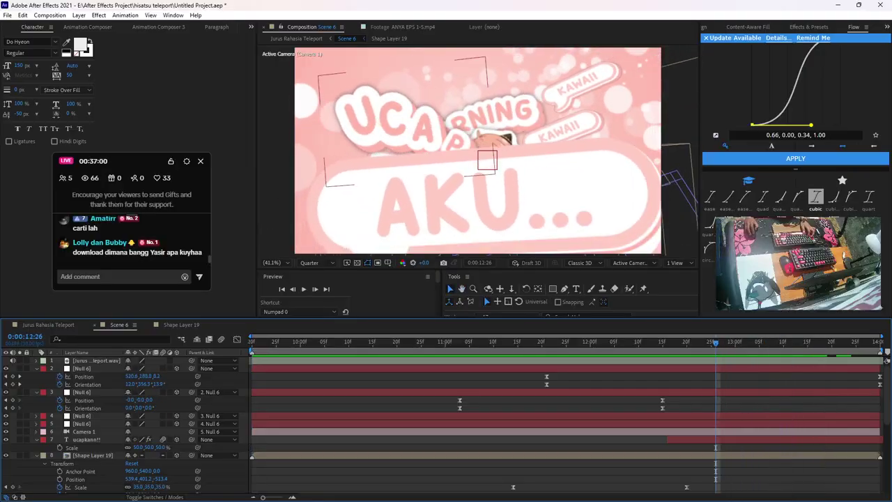
{"action": "left_click", "coordinate": [404, 122]}
{"action": "scroll", "coordinate": [446, 425], "scroll_direction": "down", "scroll_amount": 4}
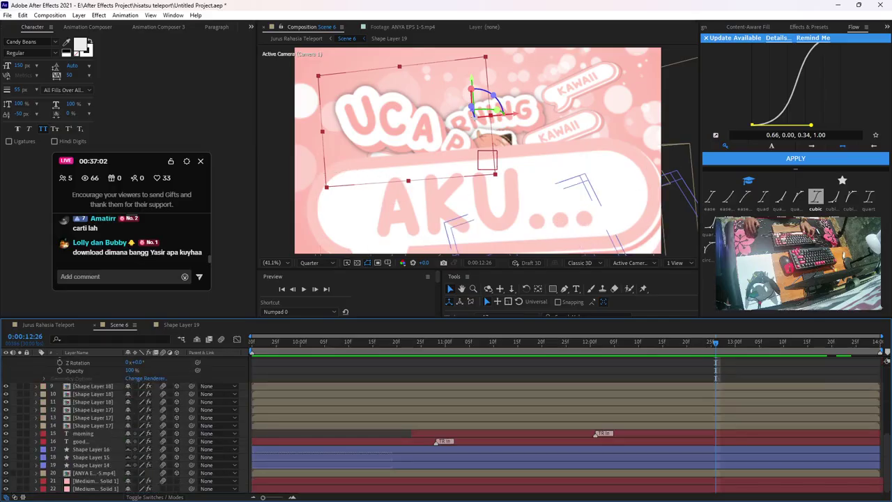
{"action": "scroll", "coordinate": [445, 425], "scroll_direction": "up", "scroll_amount": 2}
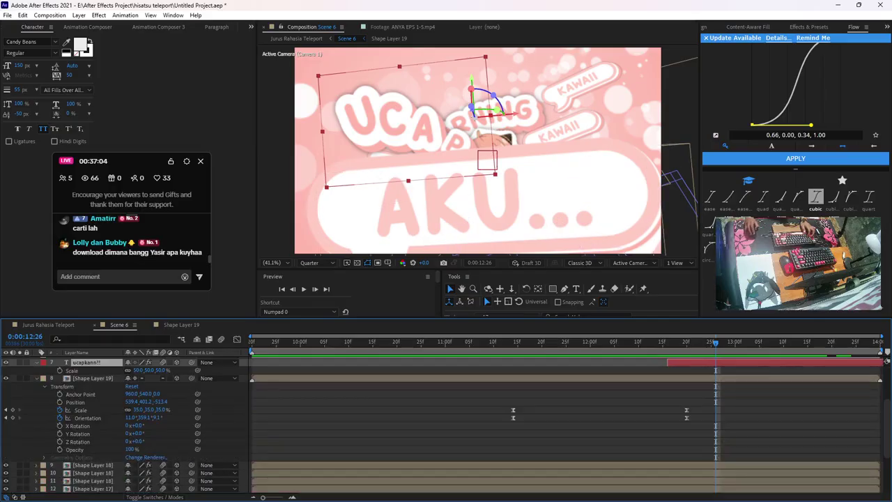
Copy the hex colour from the Change Color effect on the ucapkann!! text layer
{"action": "key", "text": "F3"}
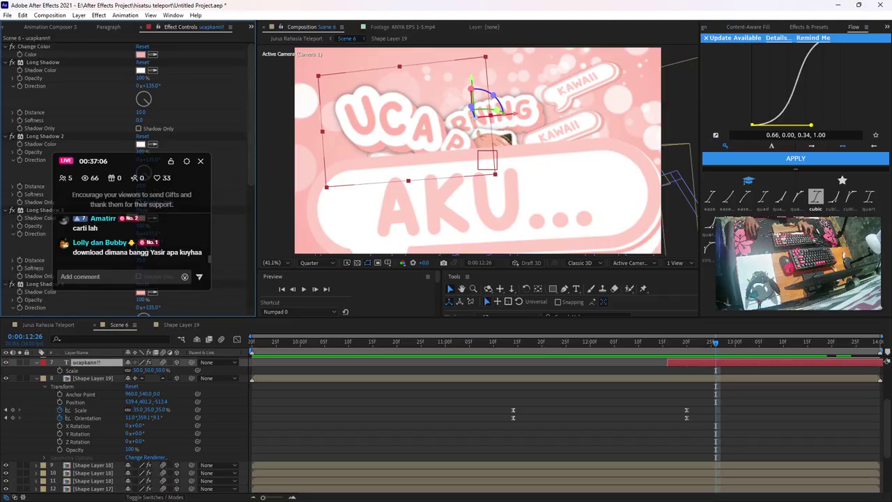
{"action": "left_click", "coordinate": [141, 54]}
{"action": "key", "text": "Escape"}
In the Shape Layer 17 precomp, set the Stroke 1 colour of the speech bubble to FFB6AB
{"action": "scroll", "coordinate": [95, 418], "scroll_direction": "down", "scroll_amount": 5}
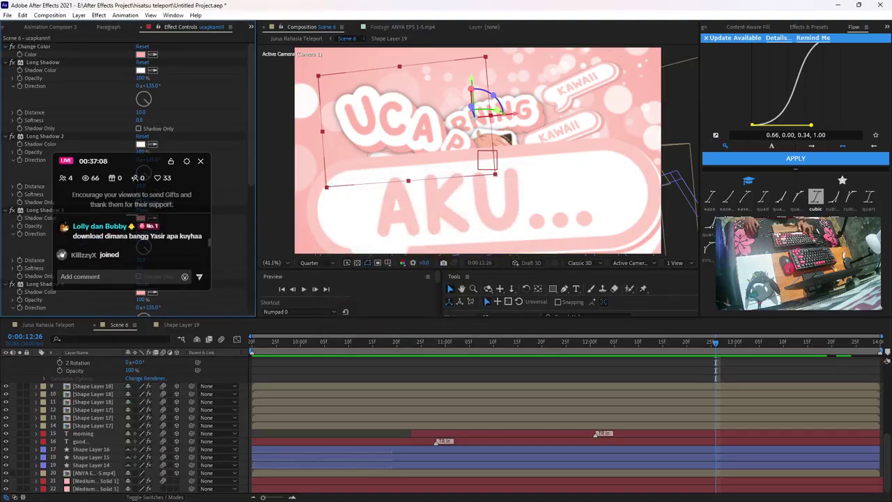
{"action": "double_click", "coordinate": [95, 410]}
{"action": "left_click", "coordinate": [480, 149]}
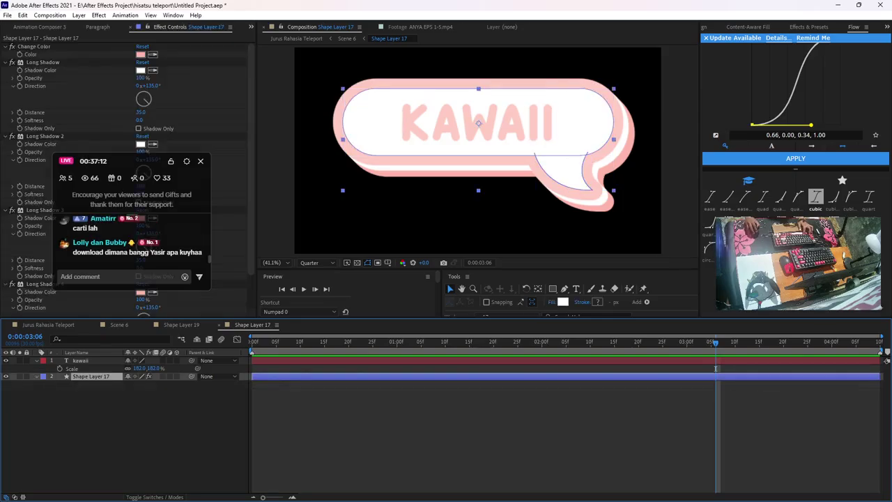
{"action": "left_click", "coordinate": [36, 376]}
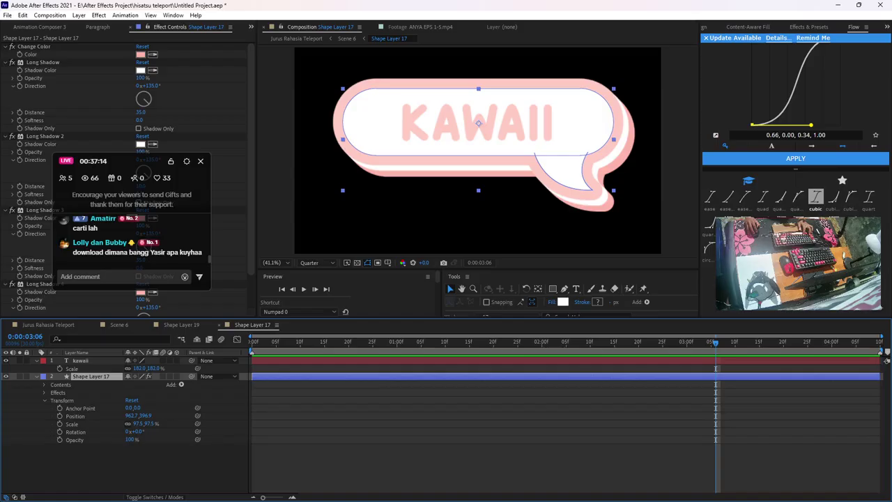
{"action": "left_click", "coordinate": [44, 385]}
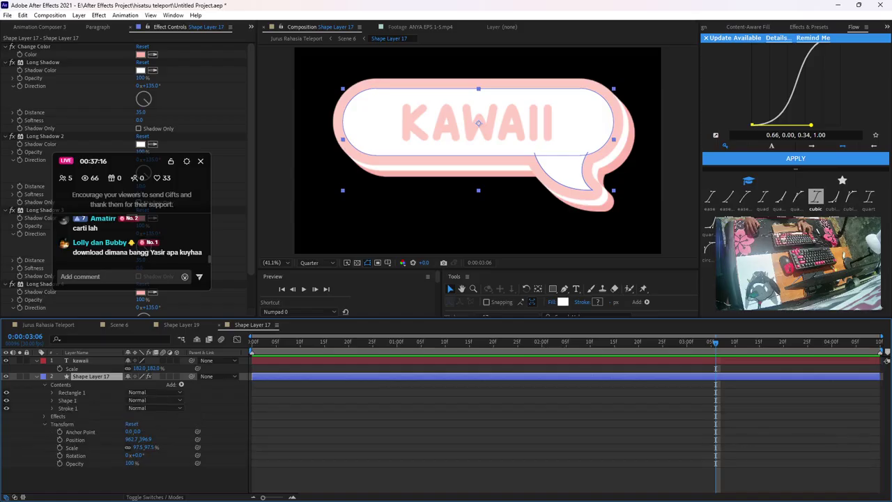
{"action": "left_click", "coordinate": [51, 407]}
{"action": "left_click", "coordinate": [131, 424]}
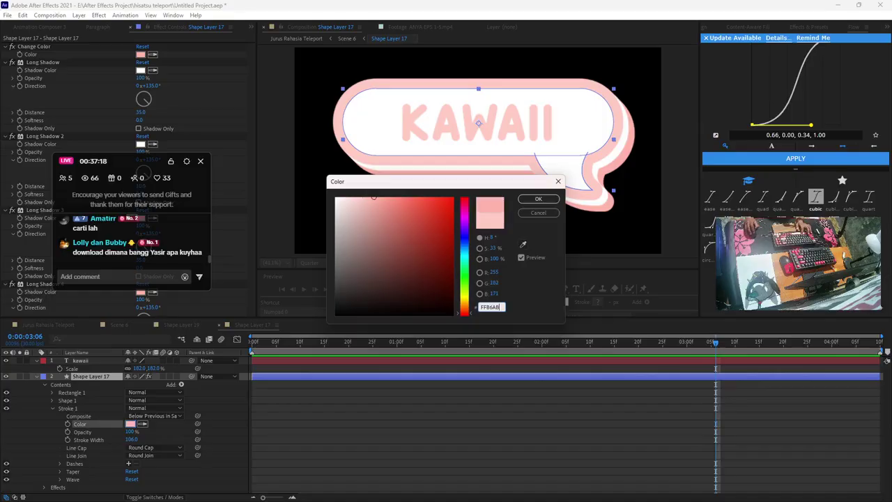
{"action": "key", "text": "Return"}
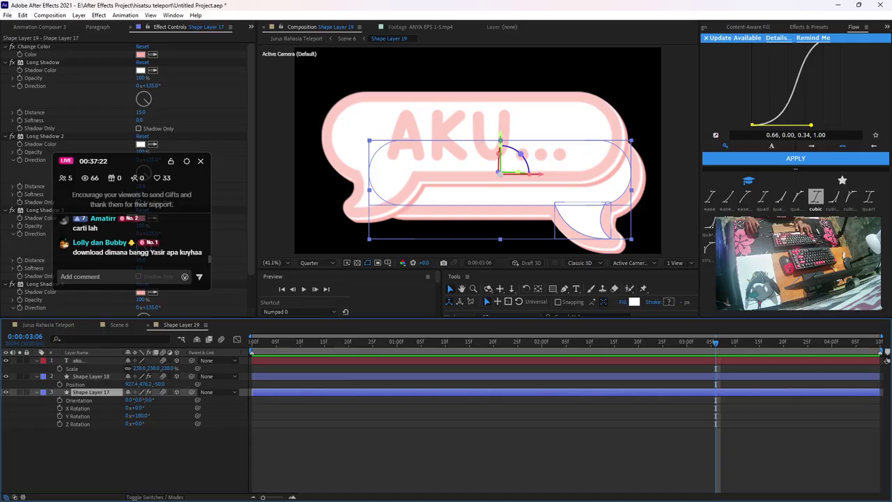
In the Shape Layer 19 precomp, set the Stroke 1 colour of the Shape Layer 17 bubble to FFB6AB
{"action": "left_click", "coordinate": [37, 392]}
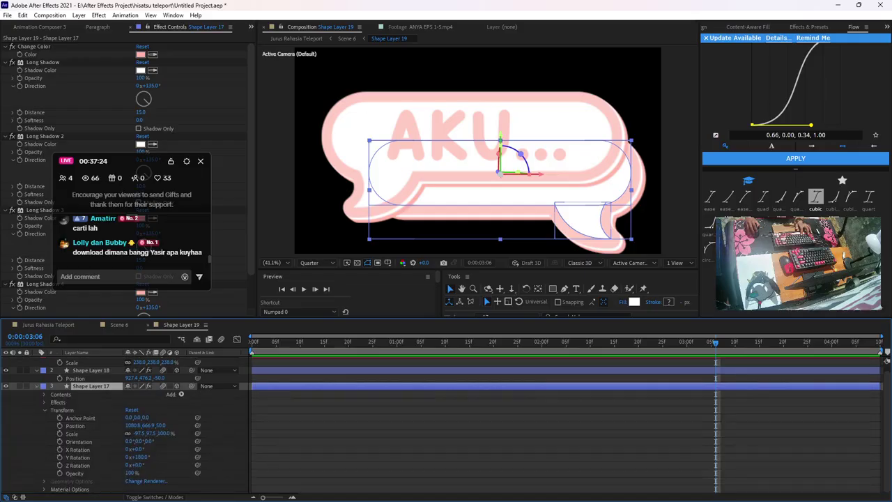
{"action": "left_click", "coordinate": [44, 395]}
{"action": "left_click", "coordinate": [52, 417]}
{"action": "left_click", "coordinate": [130, 433]}
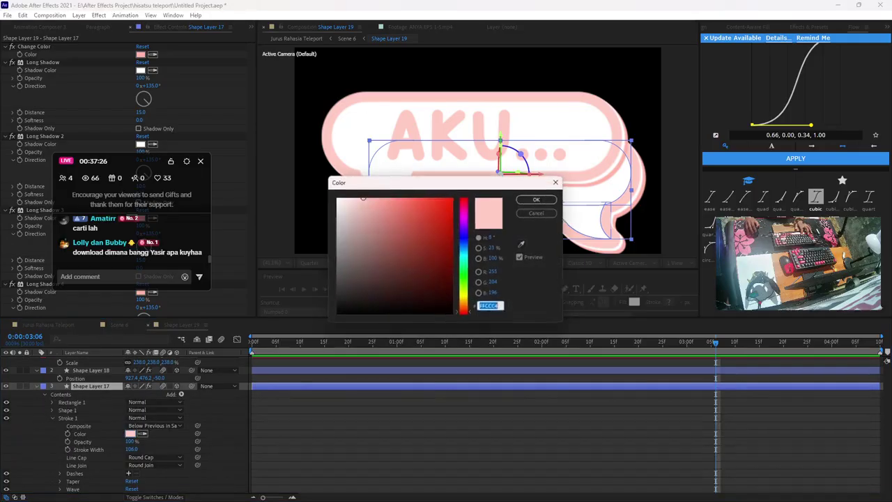
{"action": "key", "text": "Return"}
{"action": "key", "text": "F2"}
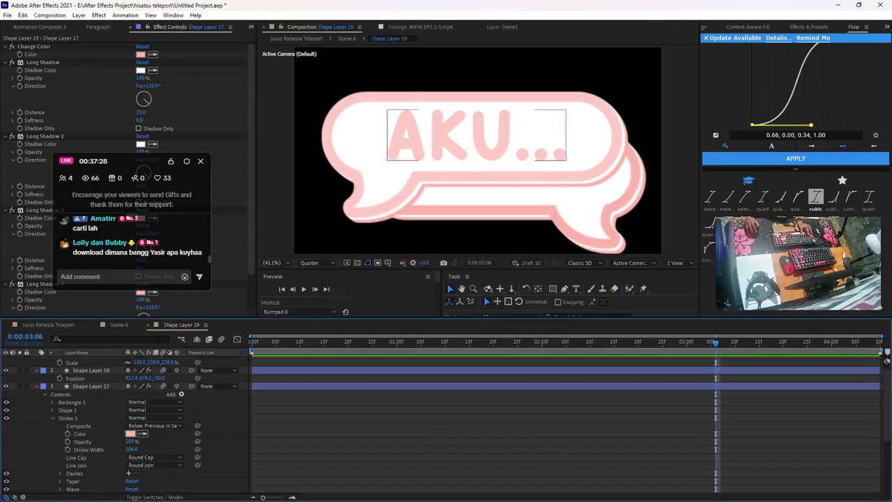
Set the Stroke 1 colour of the Shape Layer 18 bubble behind the AKU... text to FFB6AB
{"action": "left_click", "coordinate": [36, 369]}
{"action": "left_click", "coordinate": [36, 370]}
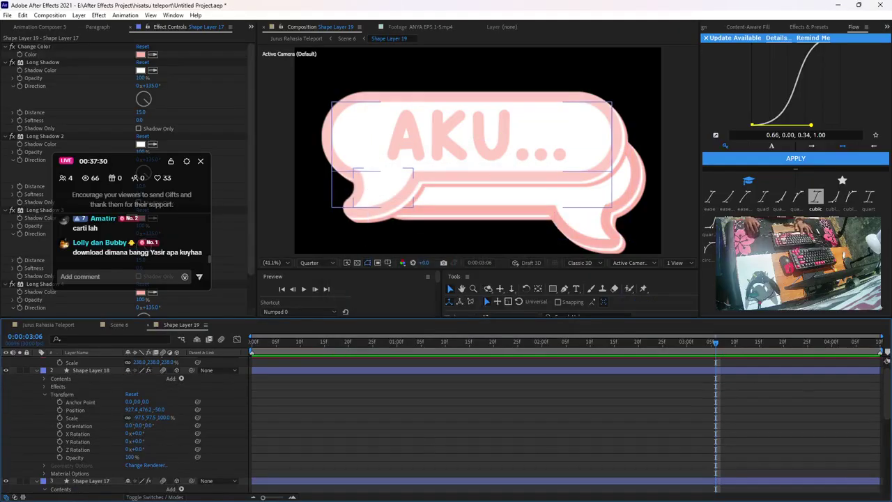
{"action": "left_click", "coordinate": [44, 378]}
{"action": "left_click", "coordinate": [51, 402]}
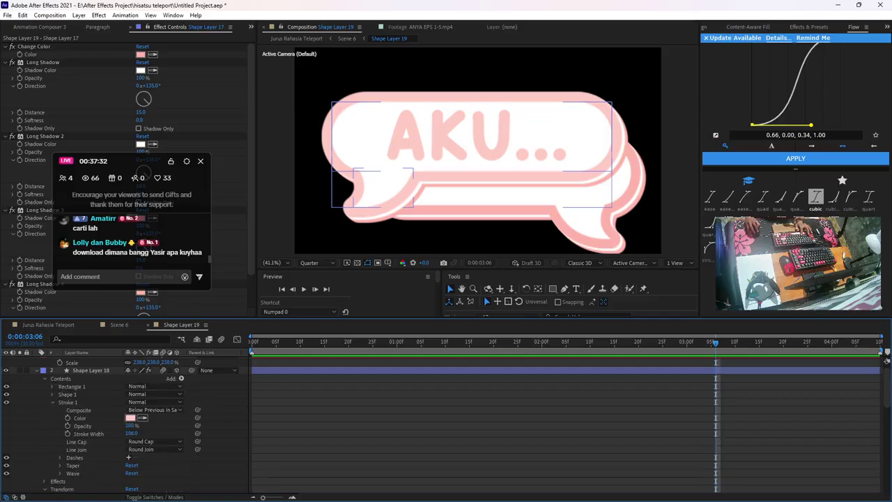
{"action": "left_click", "coordinate": [131, 417]}
{"action": "key", "text": "Return"}
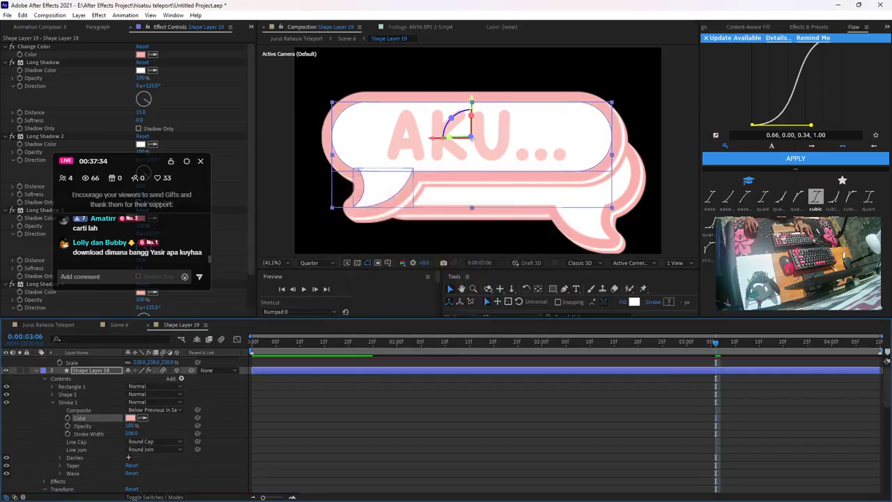
{"action": "left_click", "coordinate": [418, 432]}
Set the fill colour of the aku... text layer to FFB6AB
{"action": "scroll", "coordinate": [91, 390], "scroll_direction": "up", "scroll_amount": 1}
{"action": "left_click", "coordinate": [80, 360]}
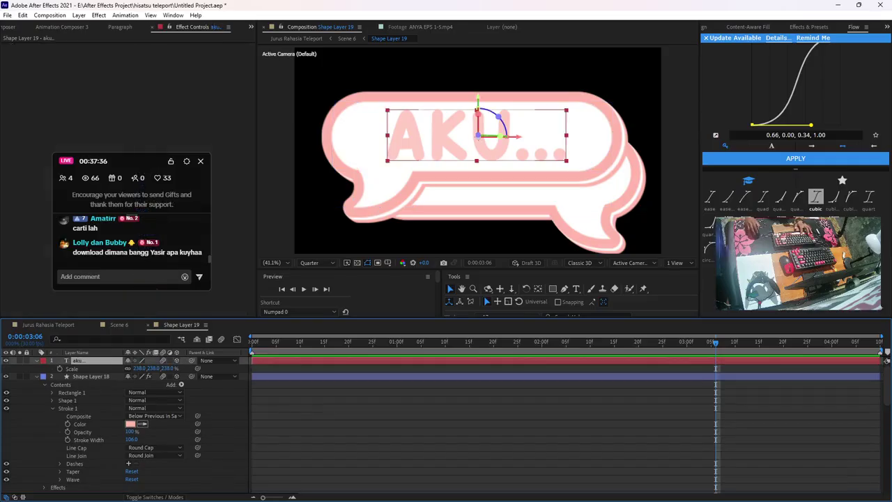
{"action": "key", "text": "ctrl+6"}
{"action": "left_click", "coordinate": [80, 44]}
{"action": "key", "text": "ctrl+v"}
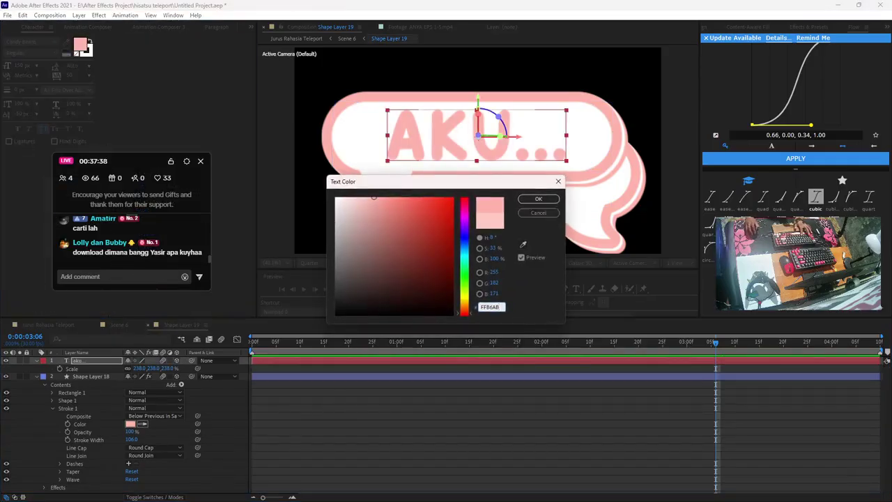
{"action": "left_click", "coordinate": [537, 199]}
From Scene 6, open the Shape Layer 18 precomp and set its kawaii text fill to FFB6AB
{"action": "left_click", "coordinate": [119, 325]}
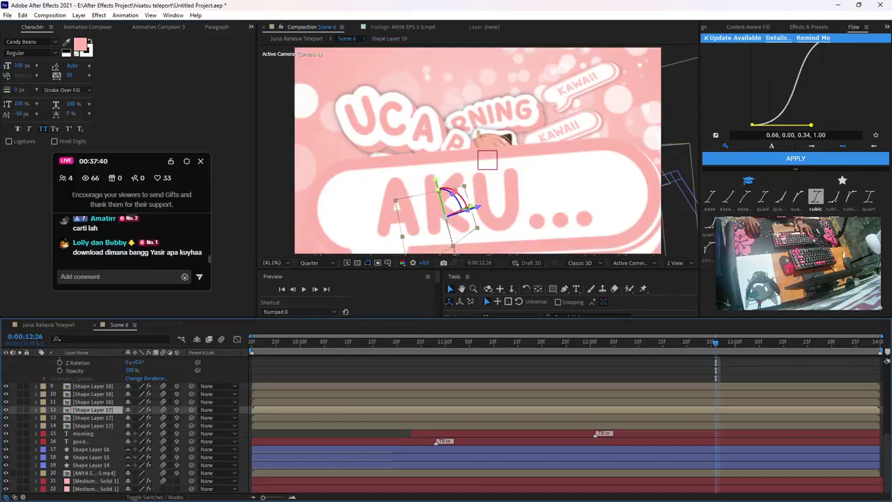
{"action": "double_click", "coordinate": [92, 401]}
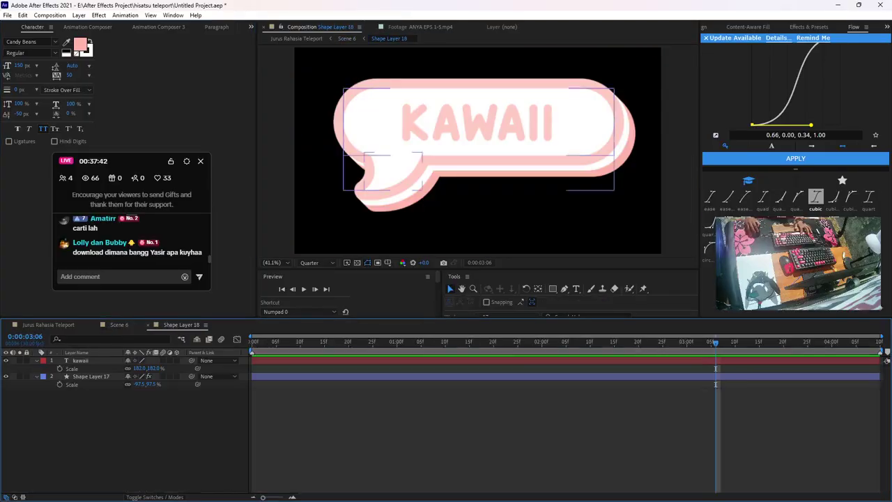
{"action": "left_click", "coordinate": [476, 123]}
{"action": "left_click", "coordinate": [80, 44]}
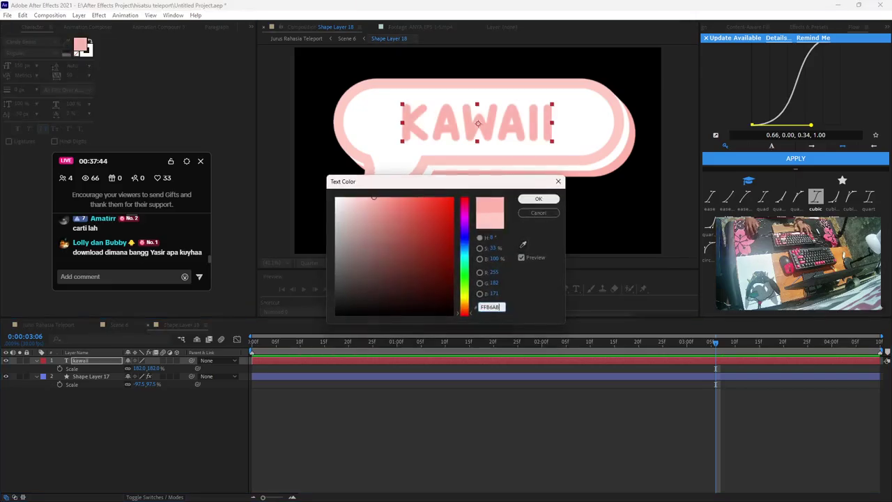
{"action": "key", "text": "ctrl+v"}
{"action": "key", "text": "Return"}
In the Shape Layer 18 precomp, set the bubble's Stroke 1 colour to FFB6AB
{"action": "left_click", "coordinate": [92, 376]}
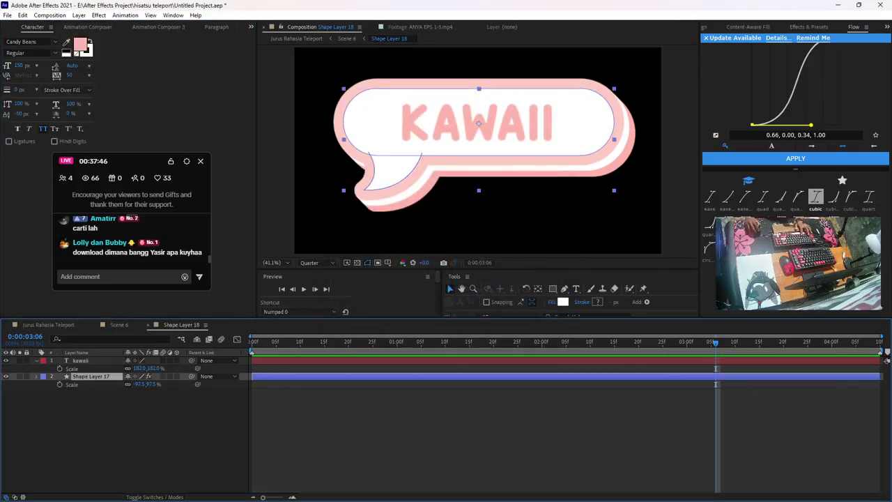
{"action": "left_click", "coordinate": [37, 376]}
{"action": "left_click", "coordinate": [44, 384]}
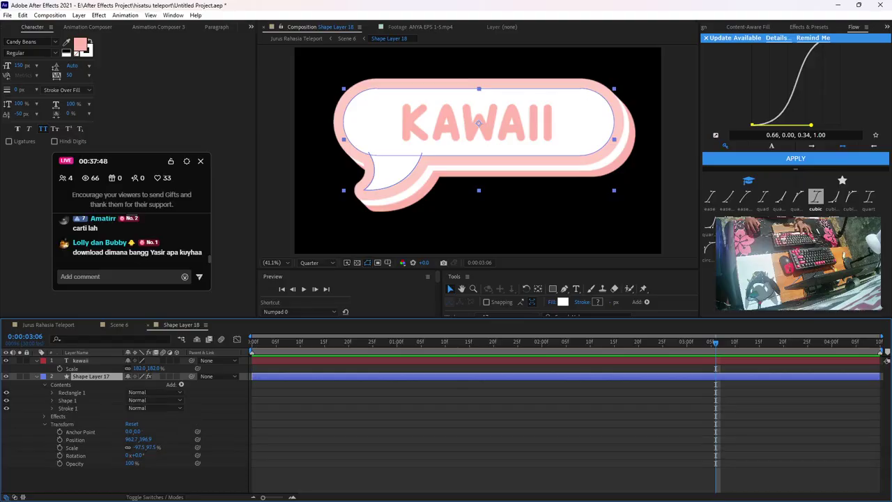
{"action": "left_click", "coordinate": [52, 400]}
{"action": "left_click", "coordinate": [52, 400]}
{"action": "left_click", "coordinate": [53, 408]}
{"action": "left_click", "coordinate": [130, 423]}
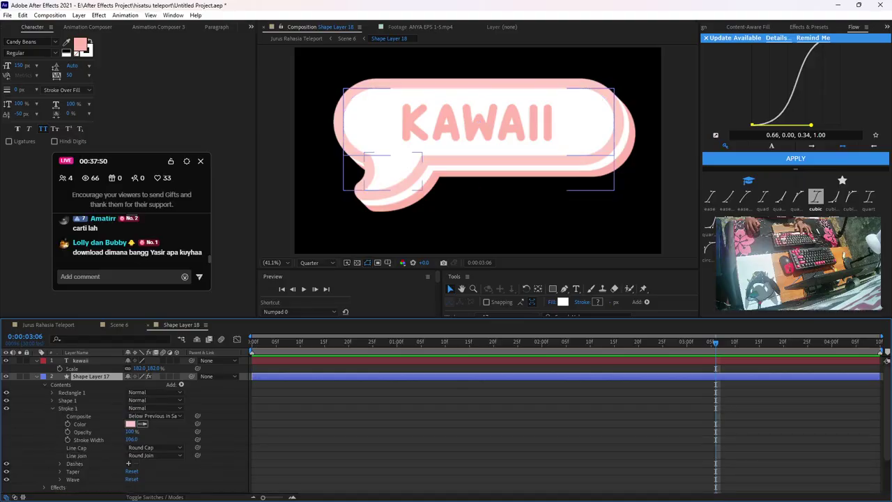
{"action": "left_click", "coordinate": [130, 423]}
{"action": "key", "text": "ctrl+v"}
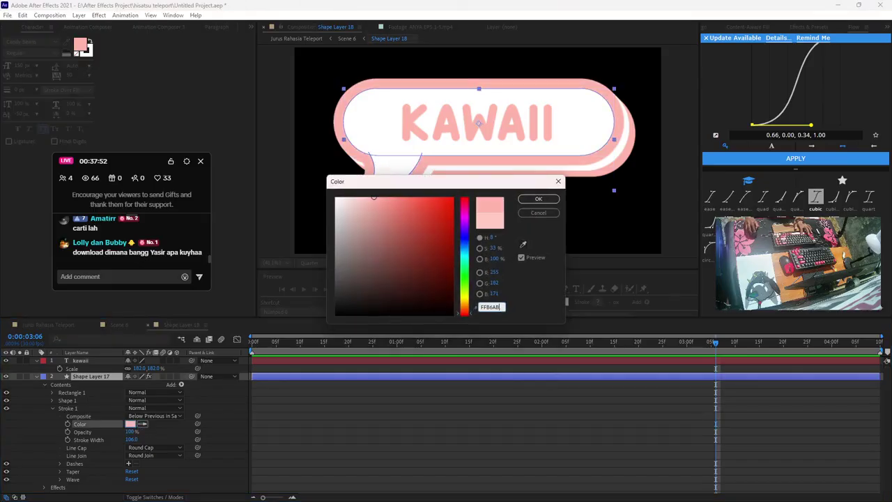
{"action": "key", "text": "Return"}
{"action": "key", "text": "F2"}
Return to Scene 6 and open the Shape Layer 19 precomp to check its colours, closing it again
{"action": "left_click", "coordinate": [119, 324]}
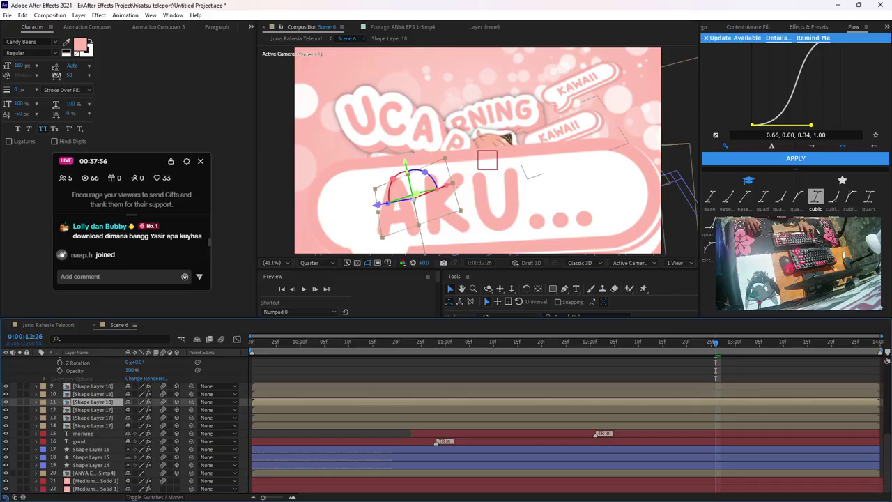
{"action": "scroll", "coordinate": [93, 402], "scroll_direction": "up", "scroll_amount": 3}
{"action": "double_click", "coordinate": [94, 379]}
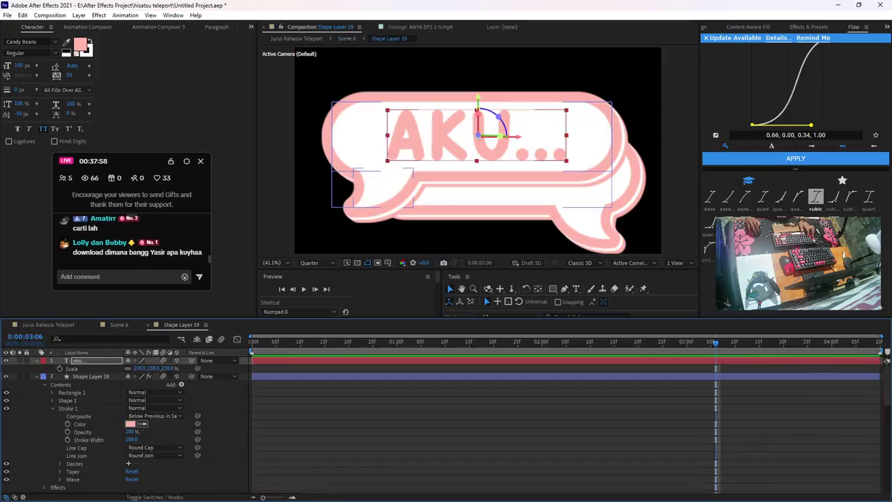
{"action": "key", "text": "ctrl+w"}
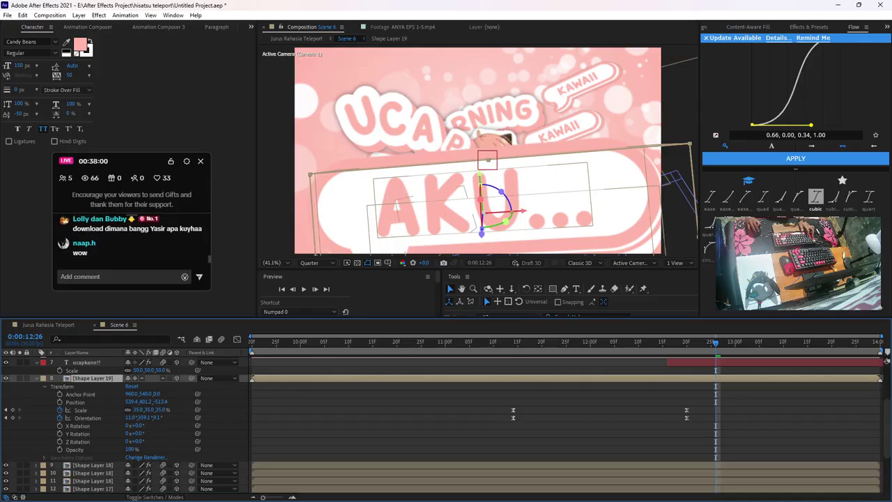
Open the Shape Layer 17 precomp, set its kawaii text fill to FFB6AB, and close the precomp
{"action": "double_click", "coordinate": [93, 489]}
{"action": "left_click", "coordinate": [477, 123]}
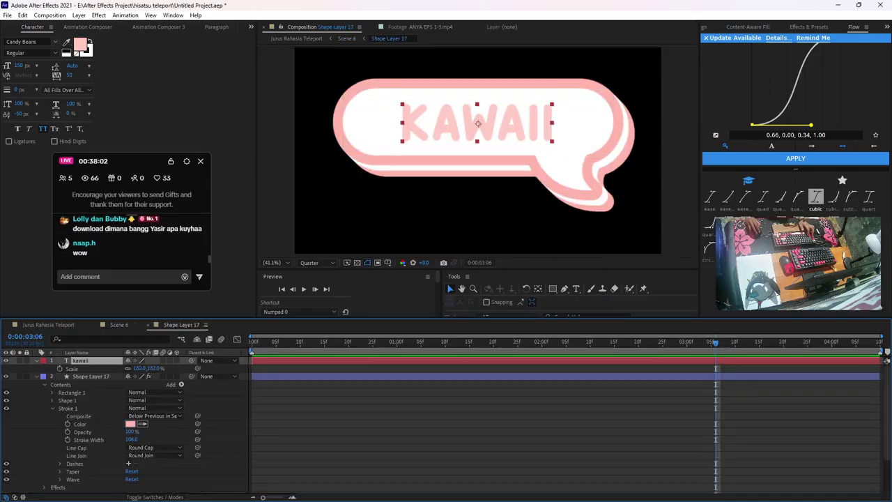
{"action": "left_click", "coordinate": [80, 44]}
{"action": "type", "text": "FFB6AB"}
{"action": "key", "text": "Return"}
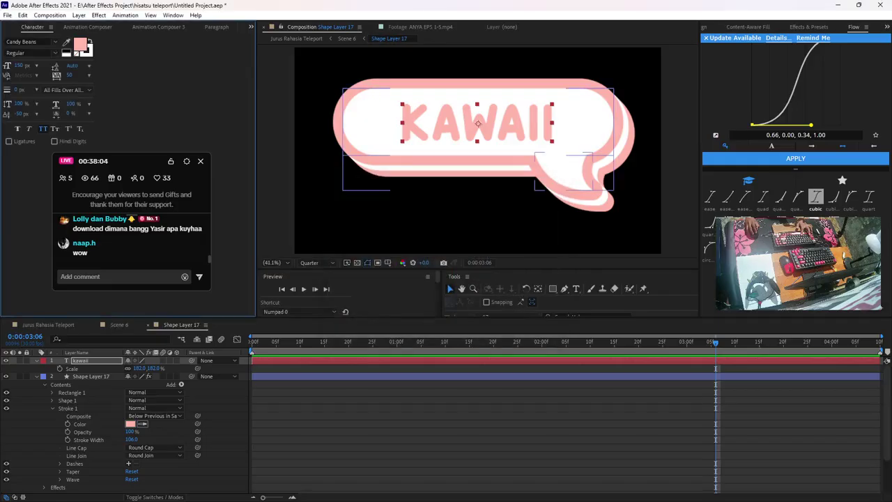
{"action": "key", "text": "F2"}
{"action": "key", "text": "ctrl+w"}
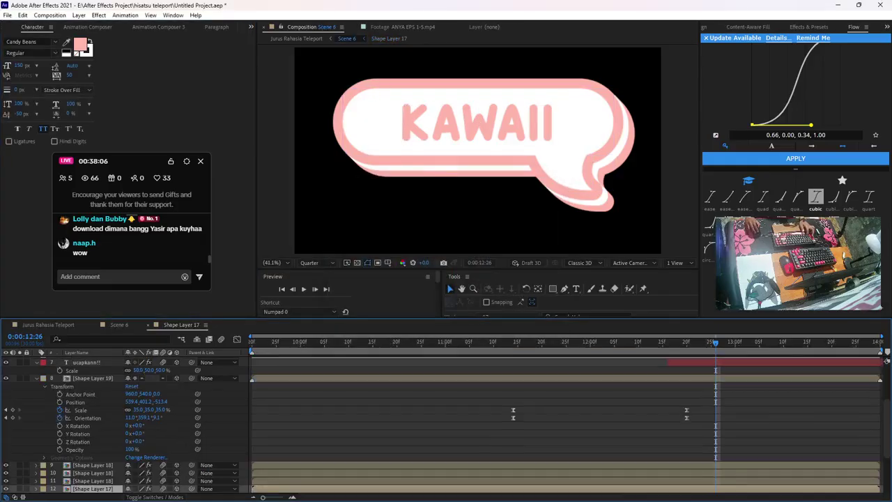
Save the project and preview Scene 6 from the start of the work area
{"action": "key", "text": "F2"}
{"action": "key", "text": "Home"}
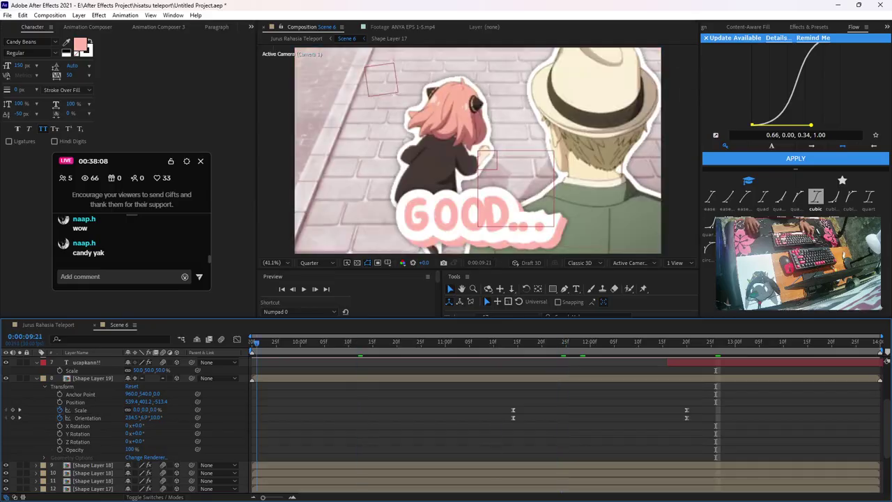
{"action": "key", "text": "ctrl+s"}
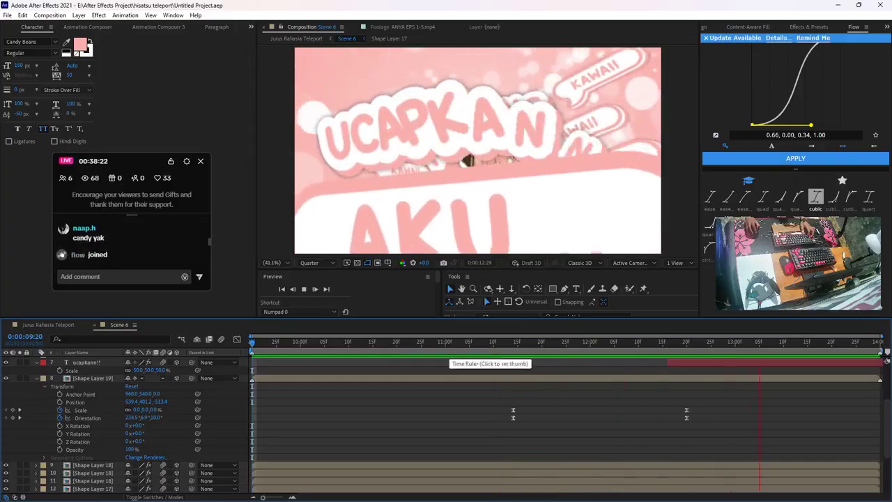
{"action": "scroll", "coordinate": [766, 404], "scroll_direction": "up", "scroll_amount": 3}
{"action": "key", "text": "space"}
Duplicate the top Null 6 layer and replace the copy's Position and Orientation animation with a single new Position keyframe
{"action": "left_click", "coordinate": [90, 368]}
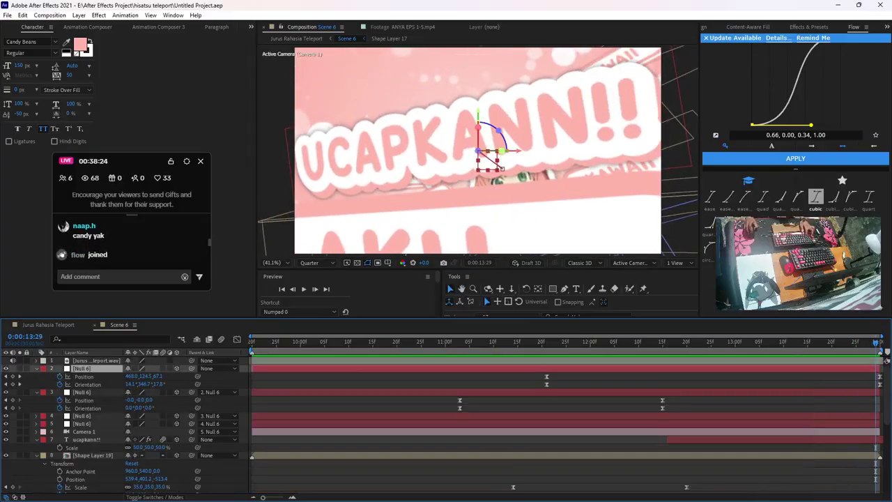
{"action": "key", "text": "ctrl+d"}
{"action": "key", "text": "u"}
{"action": "key", "text": "space"}
{"action": "key", "text": "space"}
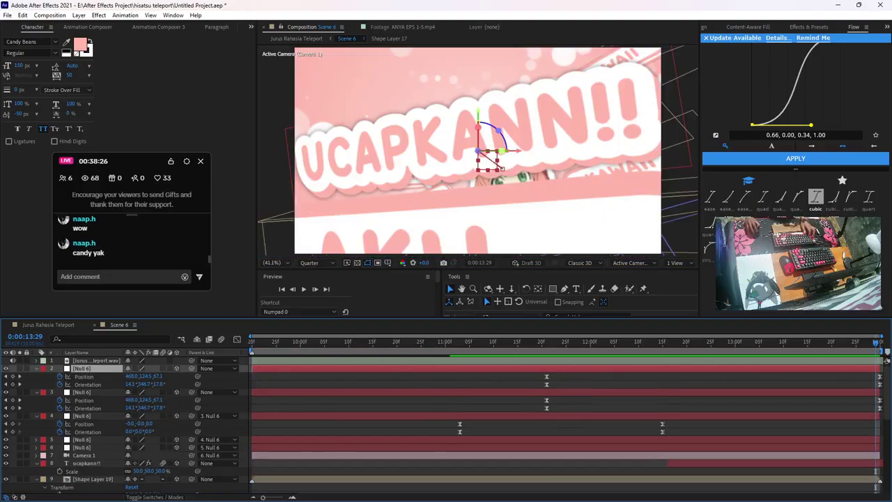
{"action": "left_click", "coordinate": [59, 385]}
{"action": "left_click", "coordinate": [59, 376]}
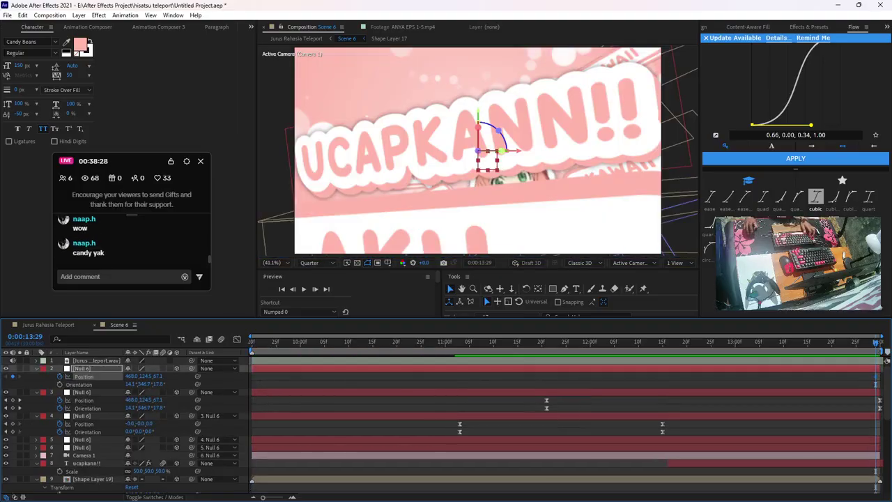
Parent the original Null 6 to its copy and move the copy to about 283, 773, 180 at 0:00:13:29
{"action": "left_click_drag", "start_coordinate": [191, 391], "coordinate": [98, 367]}
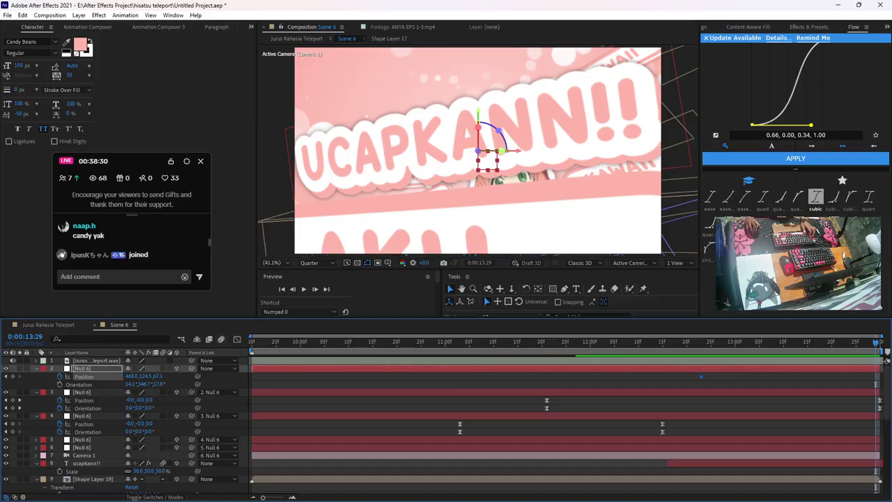
{"action": "left_click_drag", "start_coordinate": [478, 112], "coordinate": [478, 243]}
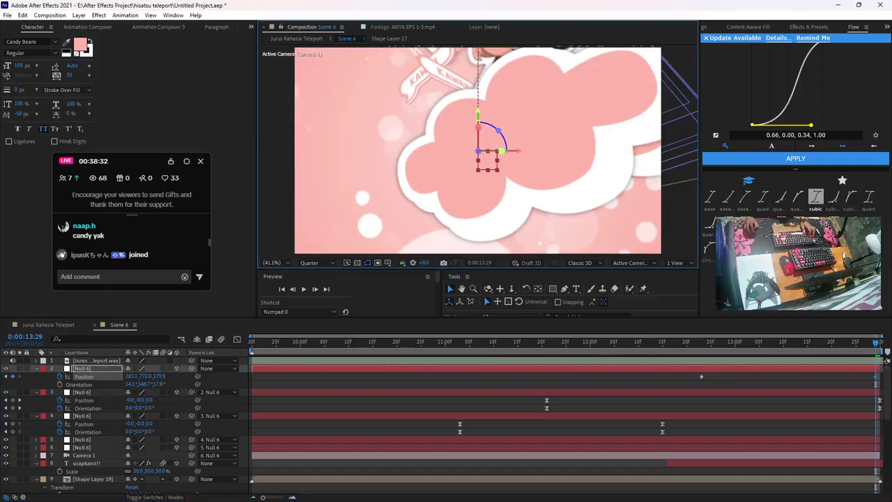
Move the top Null 6's last Position keyframe to the end of the work area and apply the 1.00, 0.00, 1.00, 0.30 easing to both keyframes
{"action": "left_click_drag", "start_coordinate": [875, 376], "coordinate": [880, 376]}
{"action": "left_click_drag", "start_coordinate": [876, 383], "coordinate": [677, 372]}
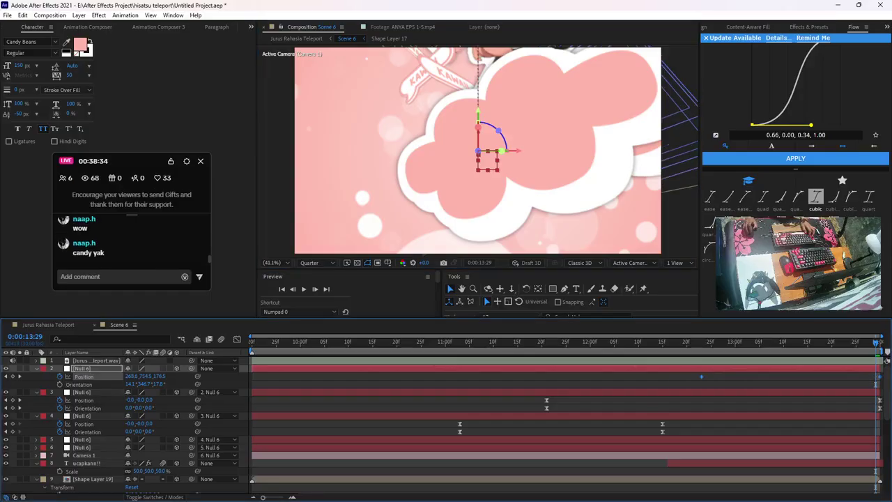
{"action": "left_click", "coordinate": [841, 180]}
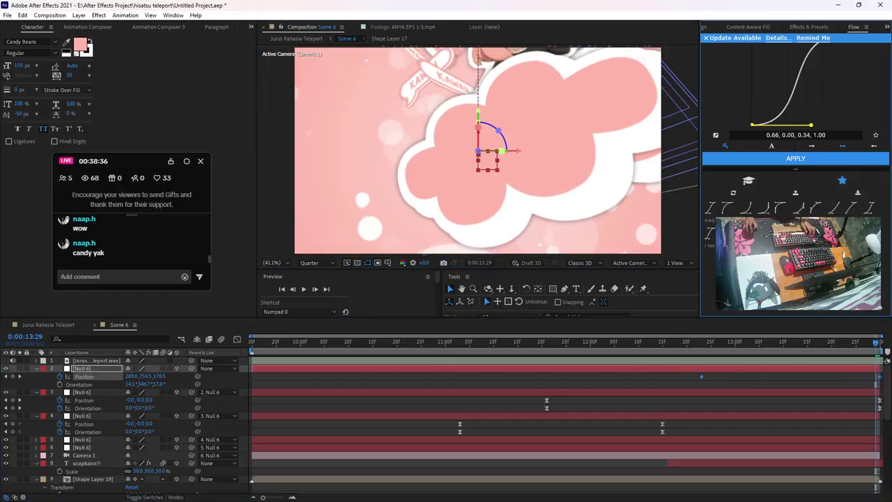
{"action": "left_click", "coordinate": [795, 158]}
{"action": "left_click", "coordinate": [787, 384]}
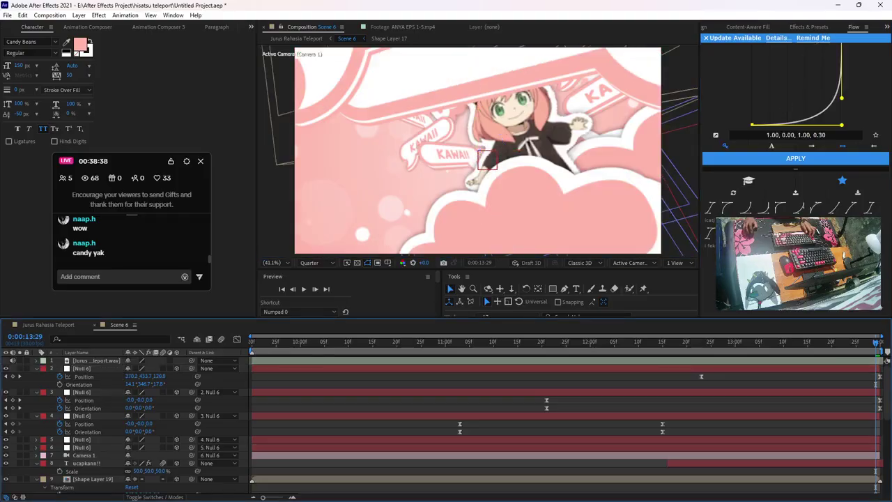
Preview Scene 6 from 0:00:09:20 and collapse the properties of all layers
{"action": "key", "text": "space"}
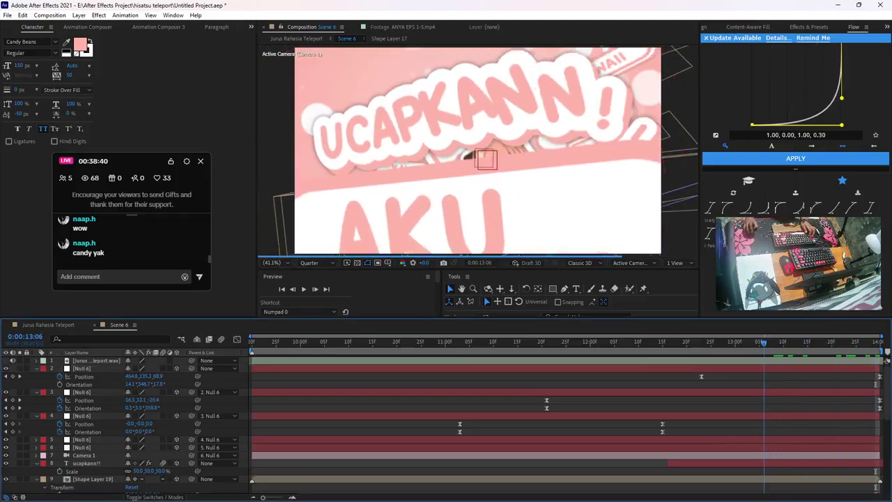
{"action": "key", "text": "space"}
{"action": "left_click", "coordinate": [252, 343]}
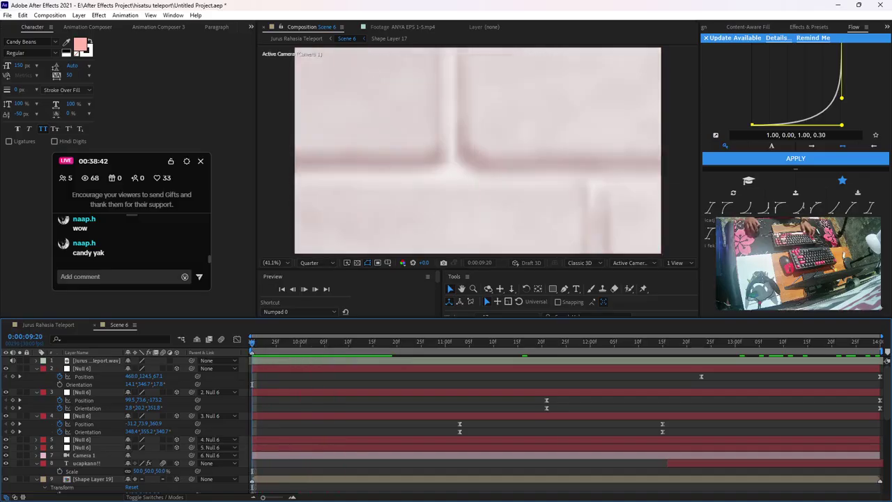
{"action": "key", "text": "space"}
{"action": "key", "text": "ctrl+a"}
{"action": "key", "text": "u"}
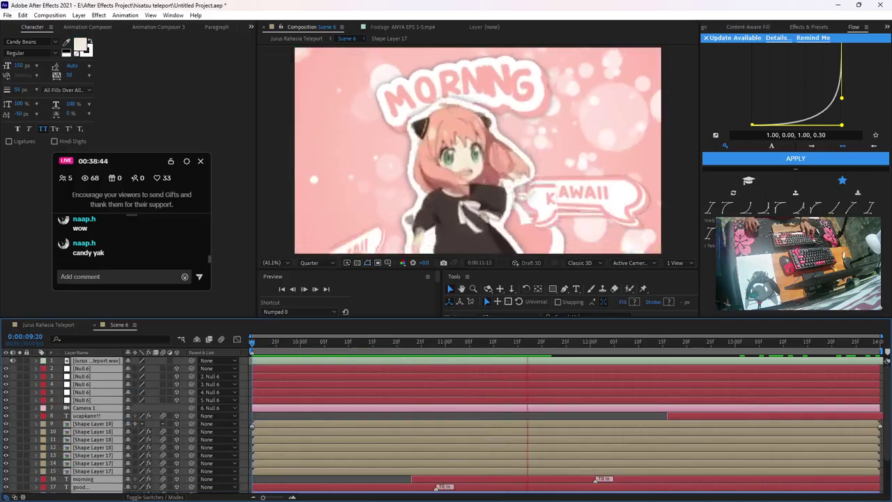
{"action": "key", "text": "ctrl+shift+a"}
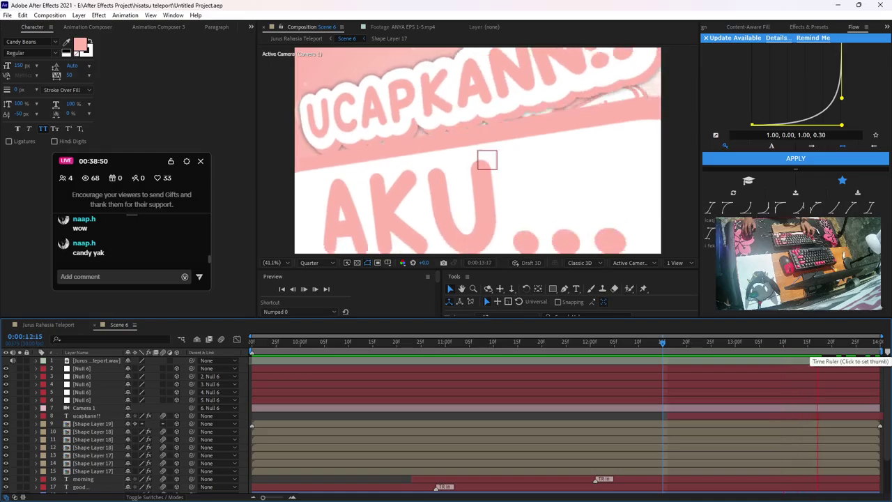
Change the easing of the top Null 6's two Position keyframes to 1.00, 0.00, 1.00, 0.00 and preview the move
{"action": "left_click", "coordinate": [82, 367]}
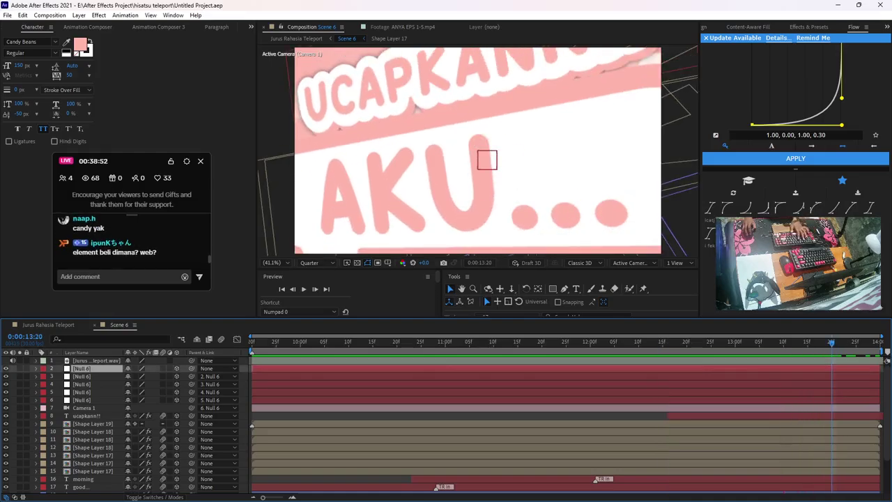
{"action": "key", "text": "u"}
{"action": "left_click_drag", "start_coordinate": [682, 375], "coordinate": [881, 382]}
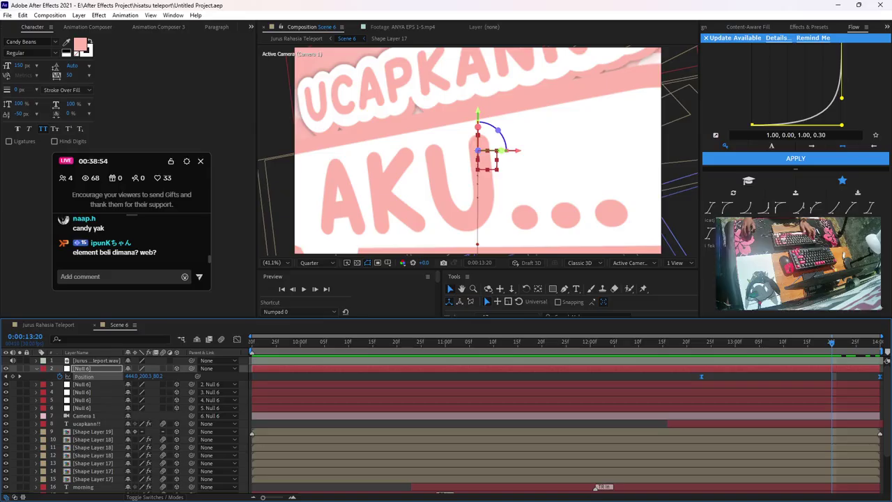
{"action": "left_click_drag", "start_coordinate": [841, 98], "coordinate": [841, 126]}
{"action": "key", "text": "space"}
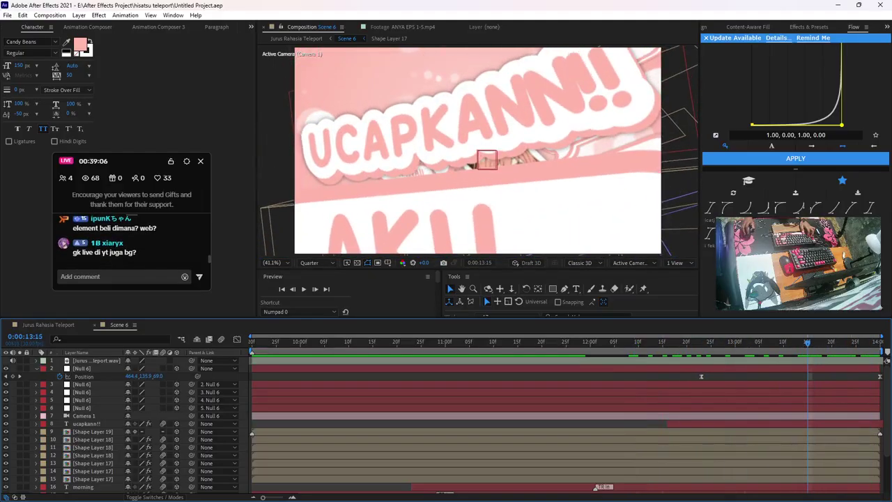
Scale the ucapkann!! text layer to 40% and move it slightly down towards the AKU bubble
{"action": "left_click", "coordinate": [86, 423]}
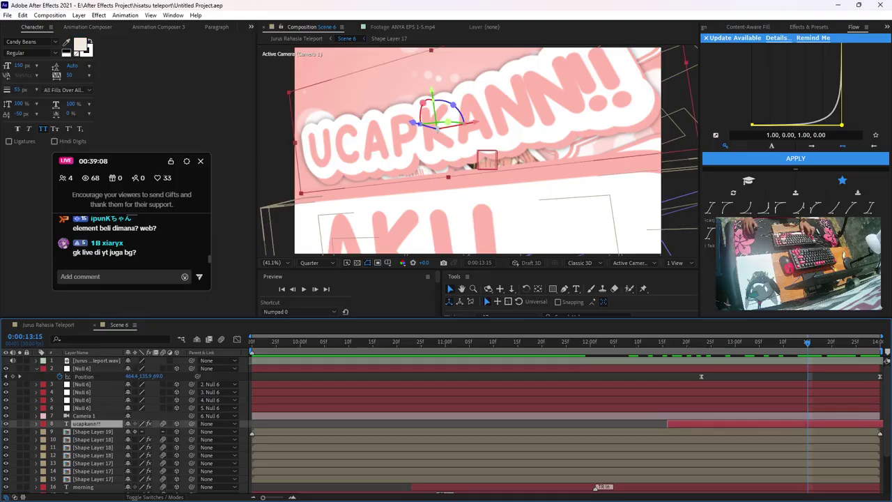
{"action": "type", "text": "s45"}
{"action": "key", "text": "Return"}
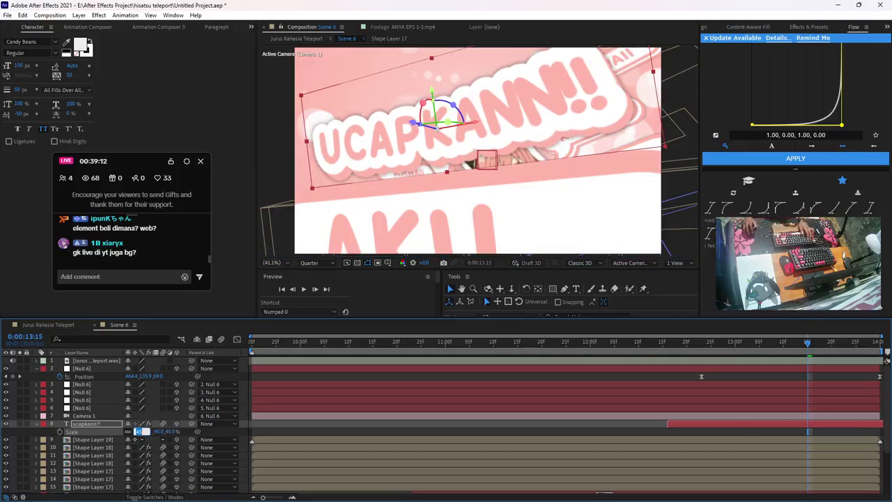
{"action": "type", "text": "40"}
{"action": "key", "text": "Return"}
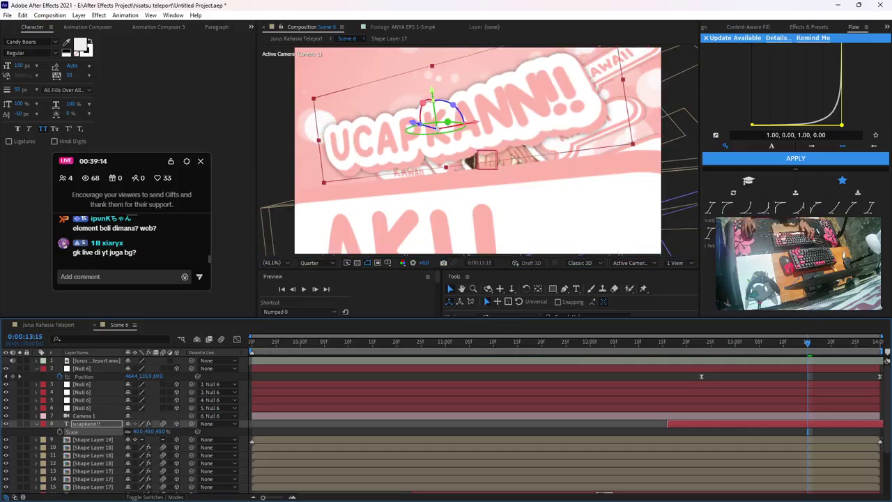
{"action": "left_click_drag", "start_coordinate": [432, 95], "coordinate": [435, 116]}
{"action": "left_click_drag", "start_coordinate": [440, 150], "coordinate": [439, 141]}
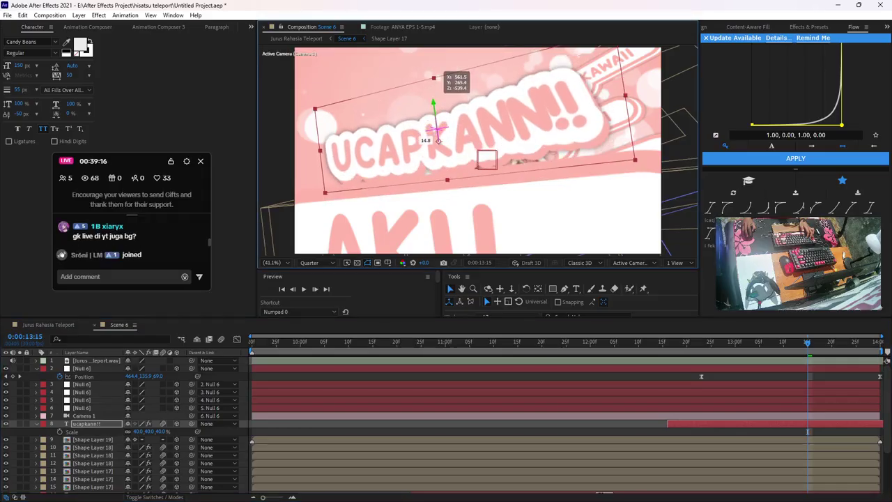
Set Shape Layer 19's Scale keyframe at 0:00:12:20 to 27%
{"action": "left_click", "coordinate": [93, 439]}
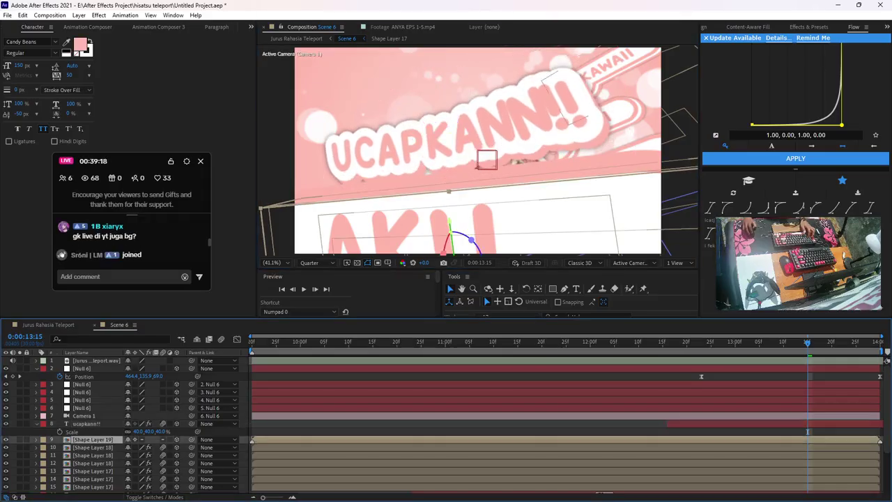
{"action": "scroll", "coordinate": [446, 425], "scroll_direction": "down", "scroll_amount": 3}
{"action": "key", "text": "s"}
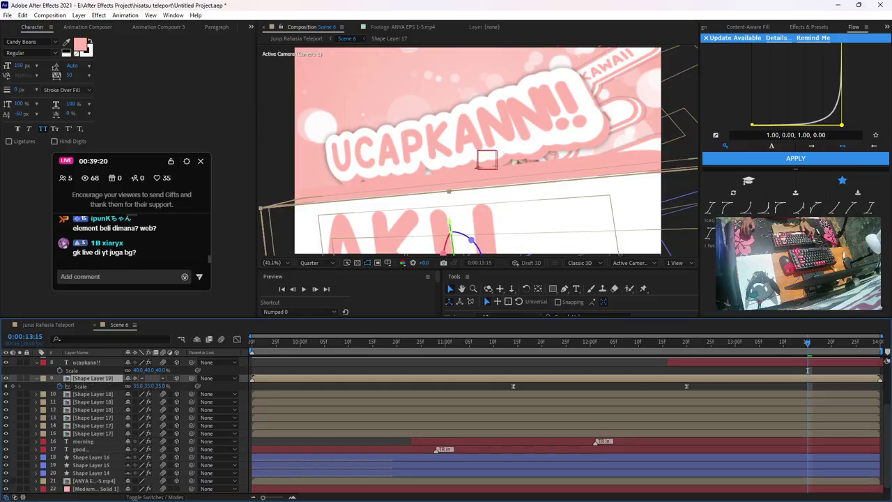
{"action": "key", "text": "j"}
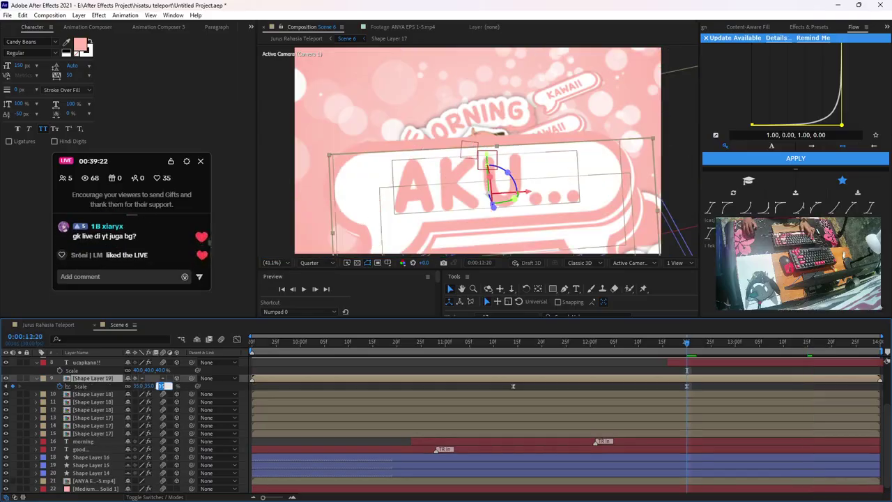
{"action": "type", "text": "25"}
{"action": "key", "text": "Return"}
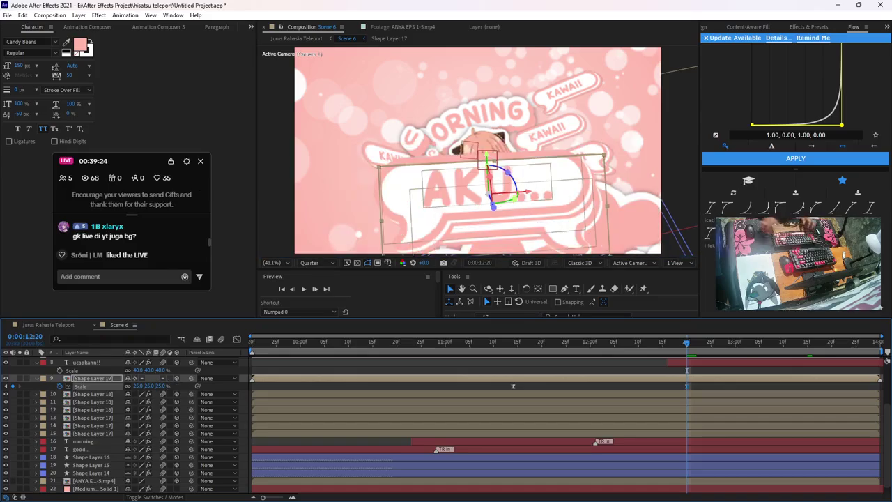
{"action": "left_click", "coordinate": [160, 385]}
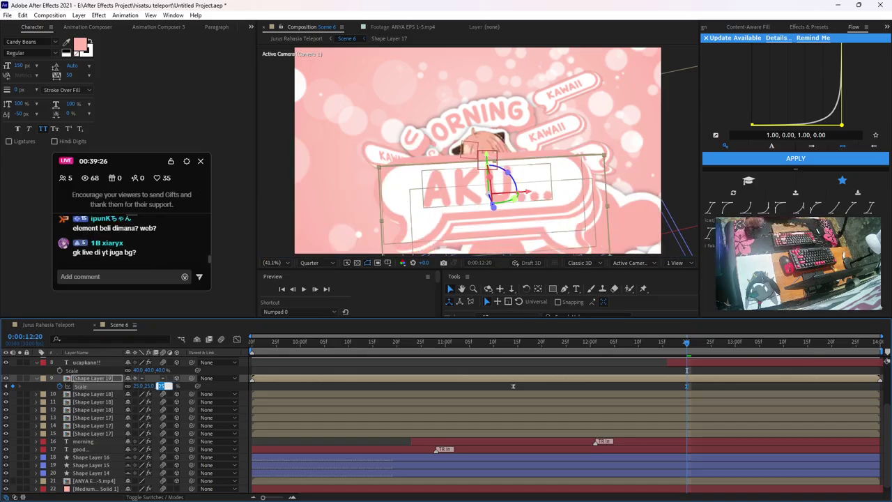
{"action": "type", "text": "30"}
{"action": "key", "text": "Return"}
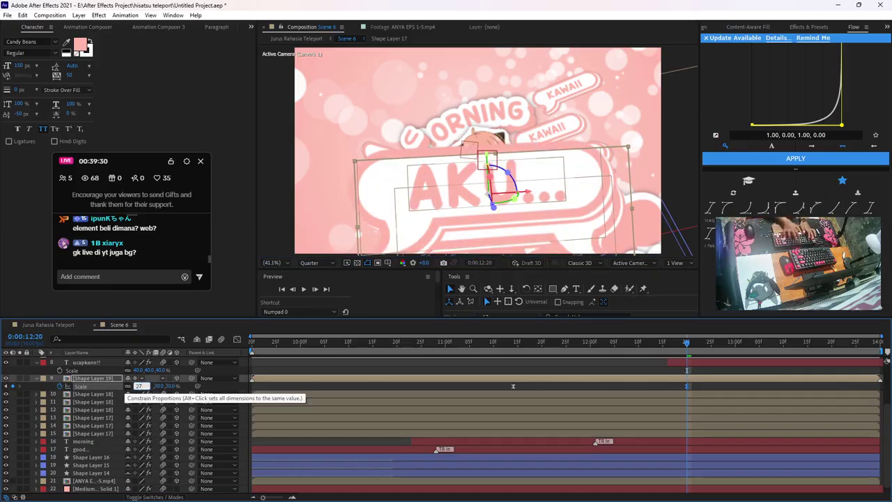
{"action": "key", "text": "Return"}
{"action": "left_click_drag", "start_coordinate": [495, 383], "coordinate": [810, 393]}
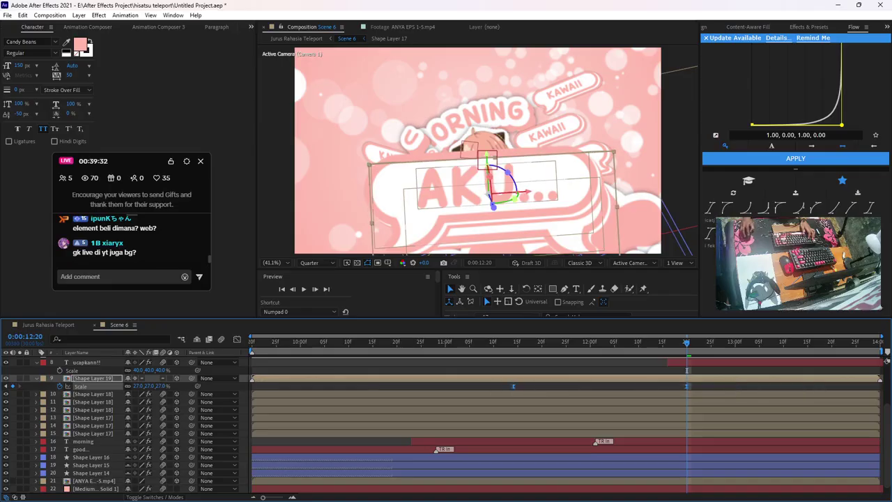
{"action": "key", "text": "F2"}
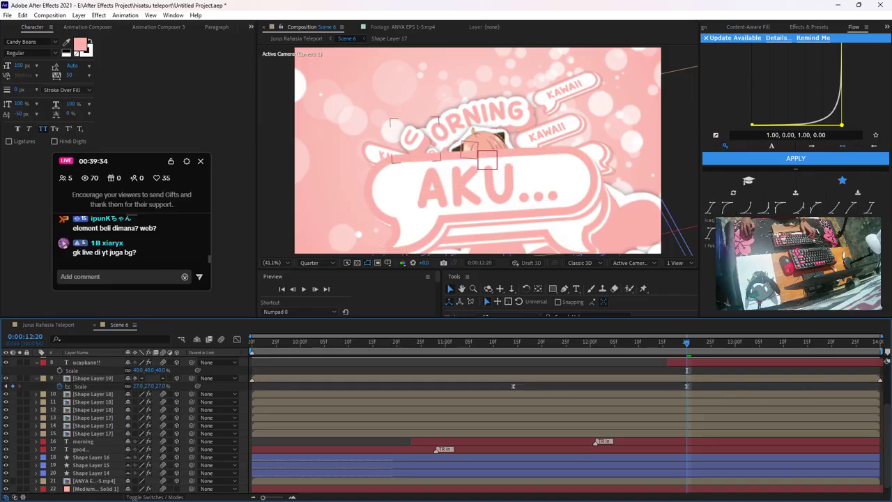
Preview Scene 6 from 0:00:10:11 and copy the Drop Shadow effect from the morning text layer
{"action": "left_click_drag", "start_coordinate": [578, 342], "coordinate": [354, 342]}
{"action": "key", "text": "space"}
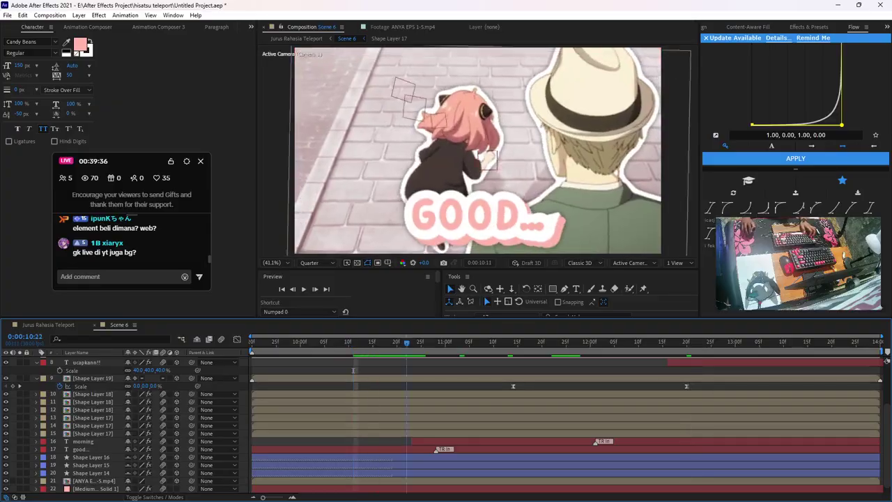
{"action": "left_click", "coordinate": [502, 441]}
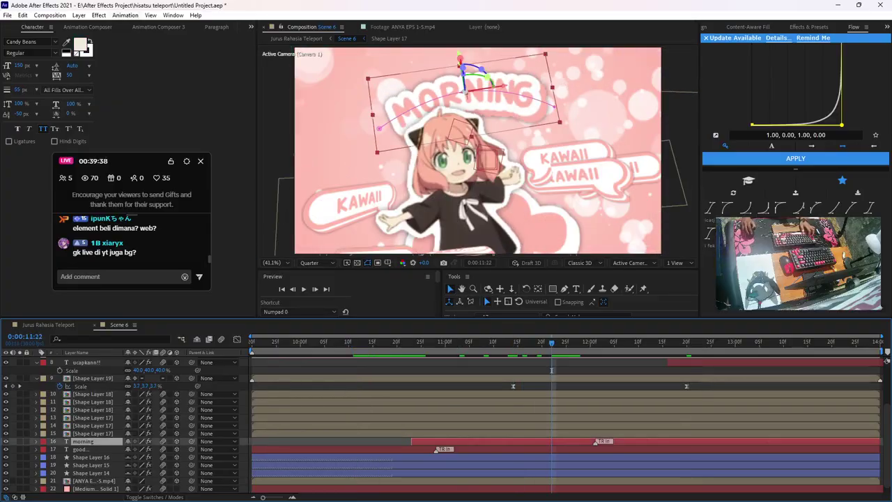
{"action": "key", "text": "F3"}
{"action": "key", "text": "ctrl+a"}
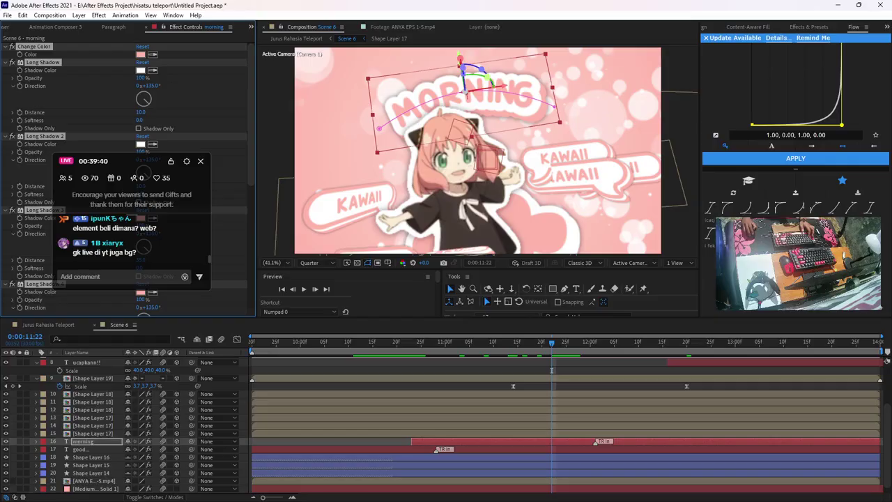
{"action": "left_click", "coordinate": [5, 46]}
{"action": "left_click", "coordinate": [77, 125]}
{"action": "left_click", "coordinate": [41, 94]}
{"action": "left_click", "coordinate": [77, 125]}
{"action": "left_click", "coordinate": [42, 86]}
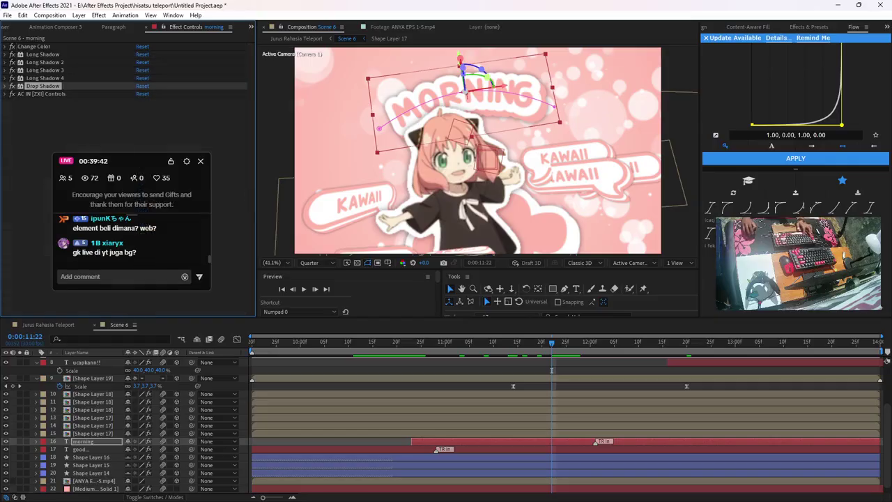
Open the Shape Layer 19 precomp, paste the Drop Shadow onto Shape Layer 18 and Shape Layer 17, and close the precomp
{"action": "scroll", "coordinate": [446, 418], "scroll_direction": "up", "scroll_amount": 3}
{"action": "double_click", "coordinate": [93, 440]}
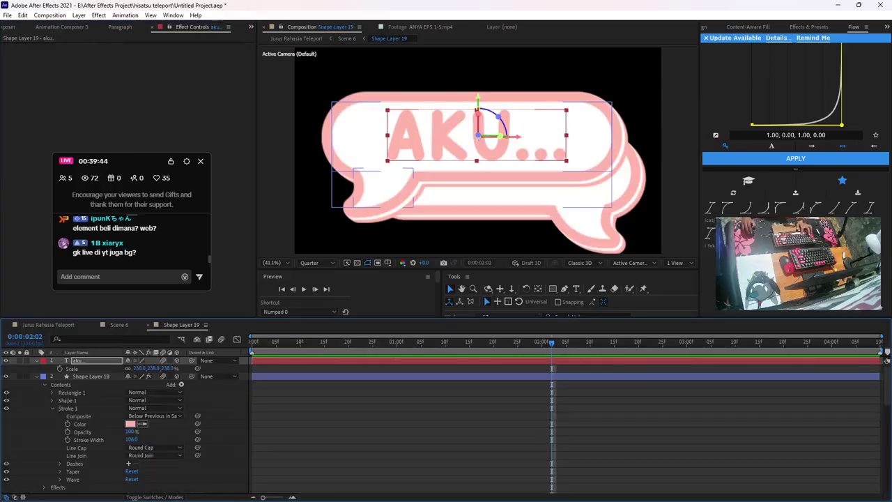
{"action": "left_click", "coordinate": [91, 377]}
{"action": "key", "text": "u"}
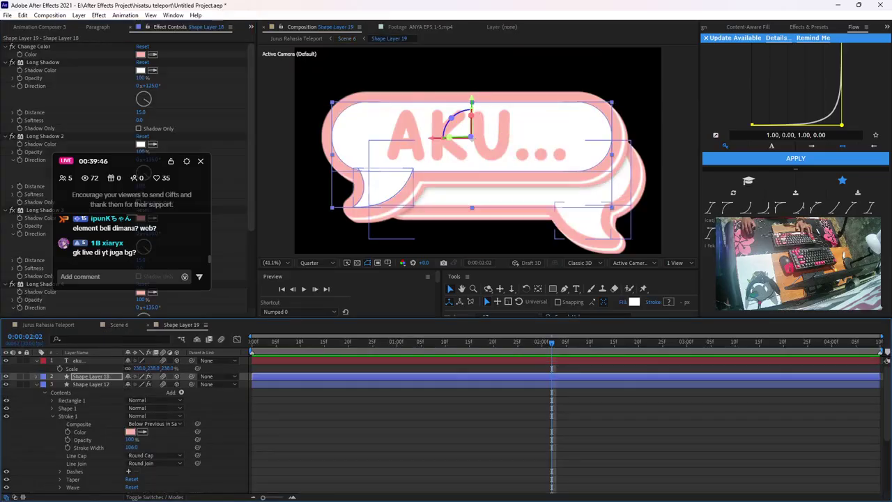
{"action": "scroll", "coordinate": [446, 425], "scroll_direction": "down", "scroll_amount": 3}
{"action": "scroll", "coordinate": [446, 425], "scroll_direction": "up", "scroll_amount": 3}
{"action": "left_click", "coordinate": [90, 384]}
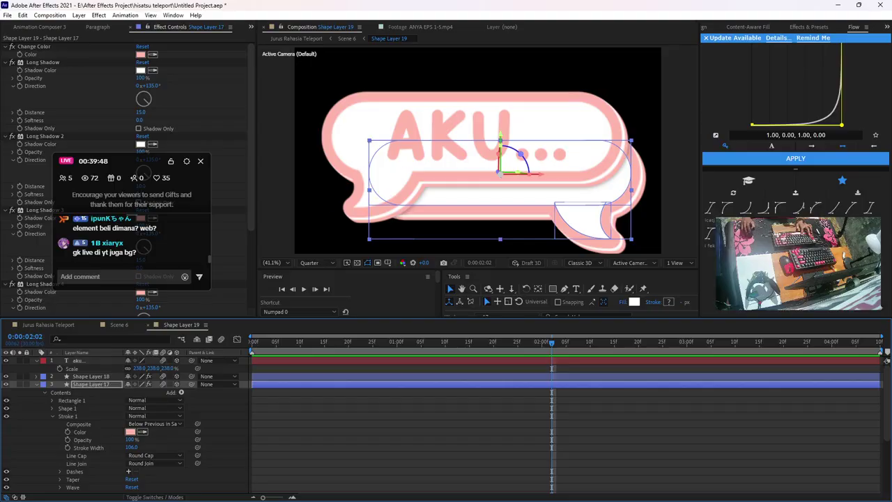
{"action": "key", "text": "ctrl+w"}
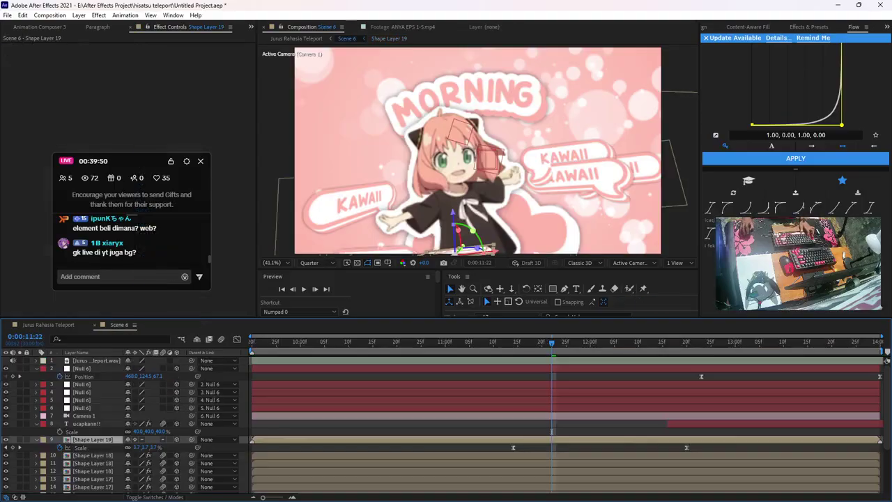
Move the ucapkann!! text further down onto the top edge of the AKU bubble at 0:00:13:21 and preview the result
{"action": "key", "text": "space"}
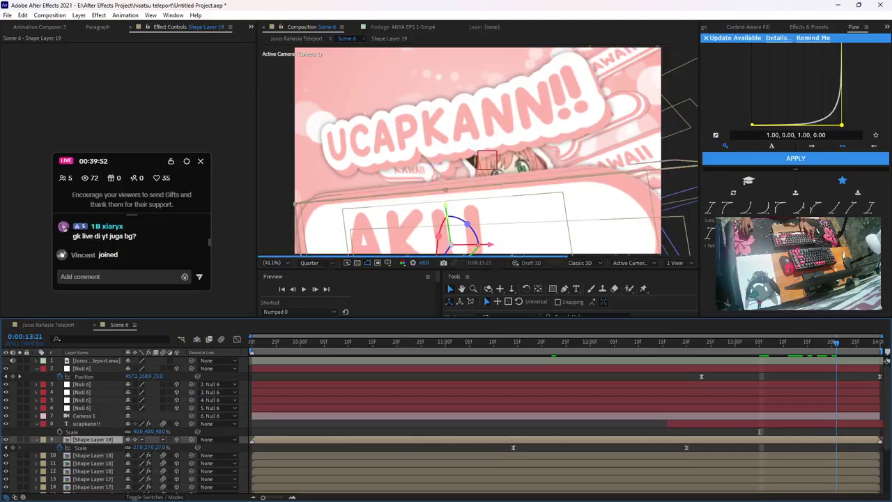
{"action": "left_click", "coordinate": [460, 115]}
{"action": "left_click_drag", "start_coordinate": [429, 84], "coordinate": [432, 112]}
{"action": "key", "text": "ctrl+Down"}
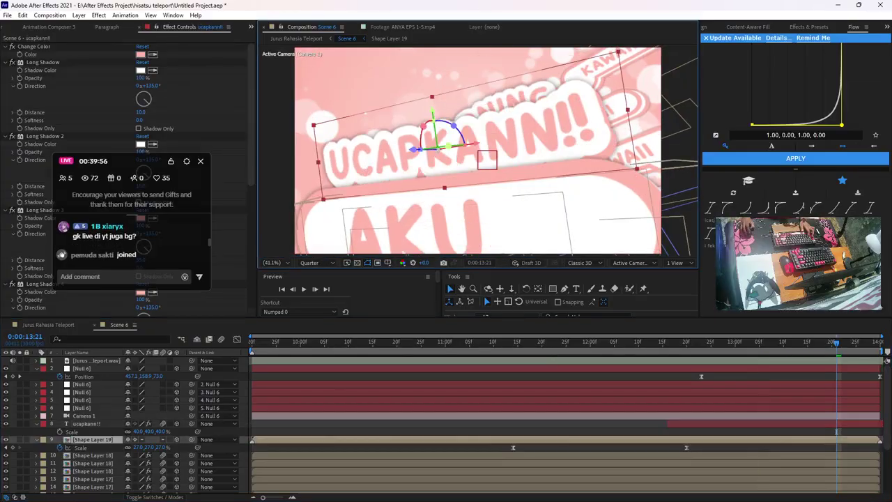
{"action": "key", "text": "space"}
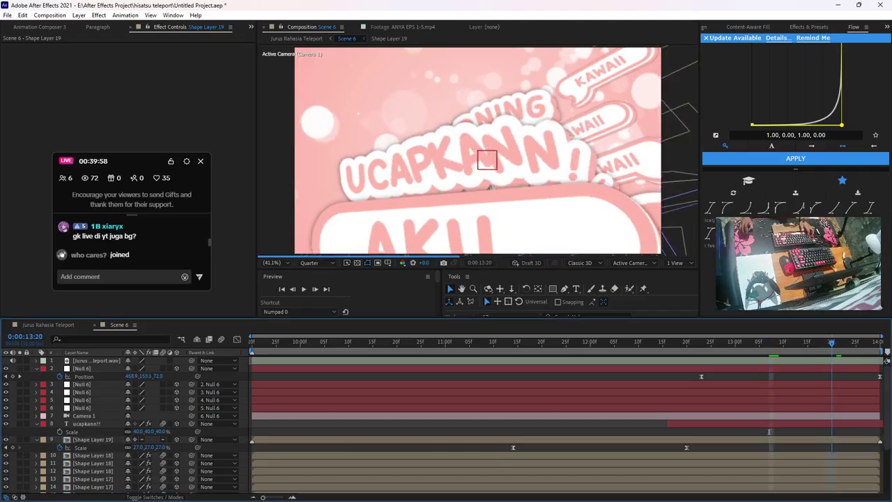
Return to the Jurus Rahasia Teleport composition, close Scene 6, and turn on all scene layers' visibility and motion blur
{"action": "key", "text": "shift+Escape"}
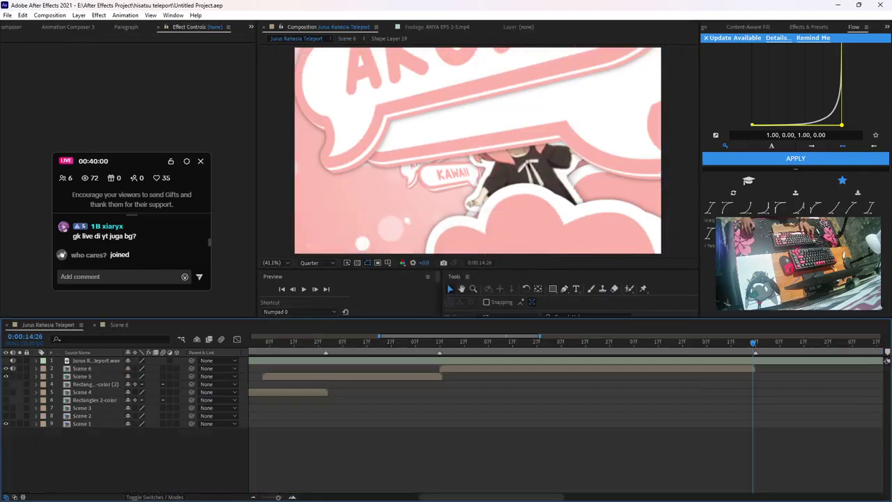
{"action": "key", "text": "shift+Escape"}
{"action": "key", "text": "ctrl+w"}
{"action": "key", "text": "minus"}
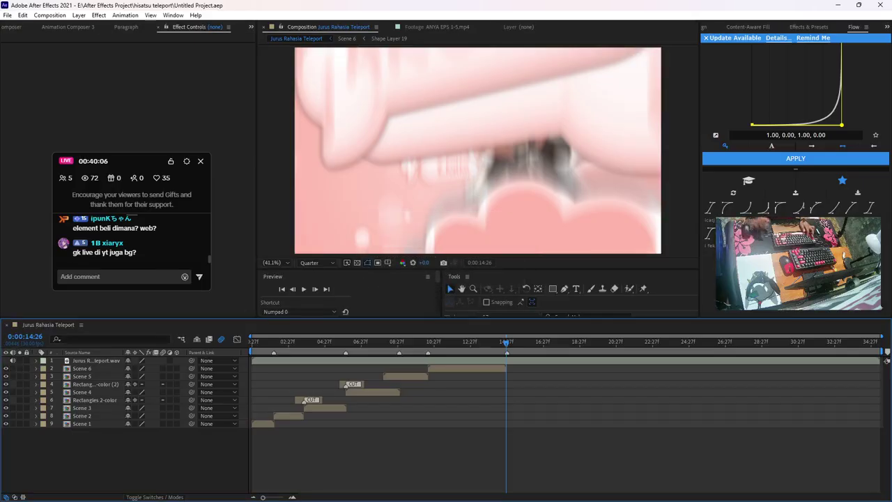
Preview the full composition from the beginning, move the live chat overlay up, and check the LIVE metrics window during playback
{"action": "key", "text": "KP_0"}
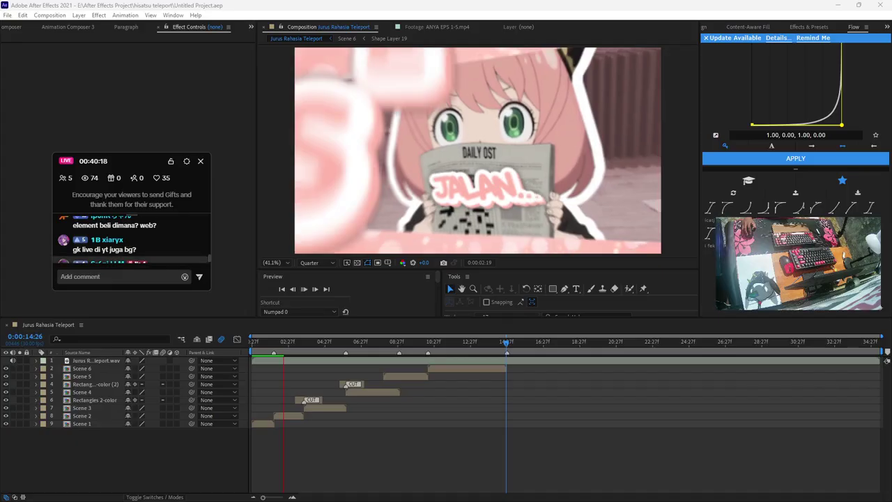
{"action": "left_click_drag", "start_coordinate": [124, 153], "coordinate": [124, 63]}
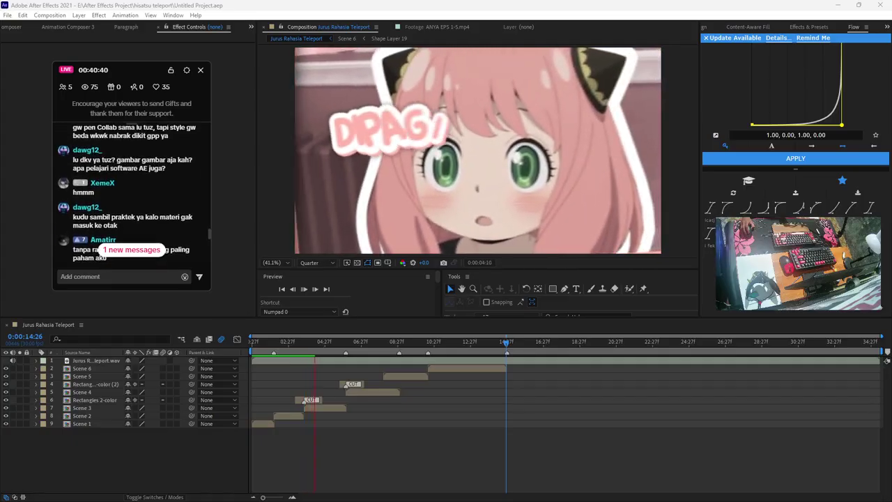
{"action": "scroll", "coordinate": [131, 191], "scroll_direction": "down", "scroll_amount": 3}
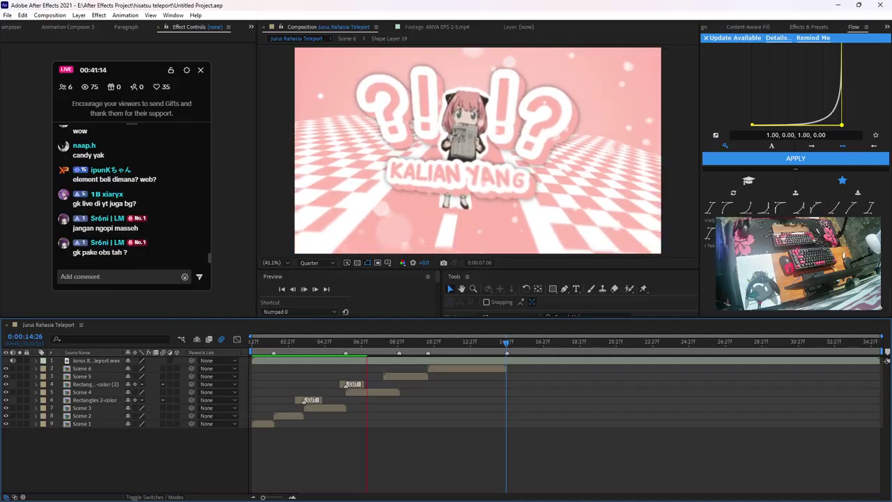
{"action": "left_click", "coordinate": [569, 490]}
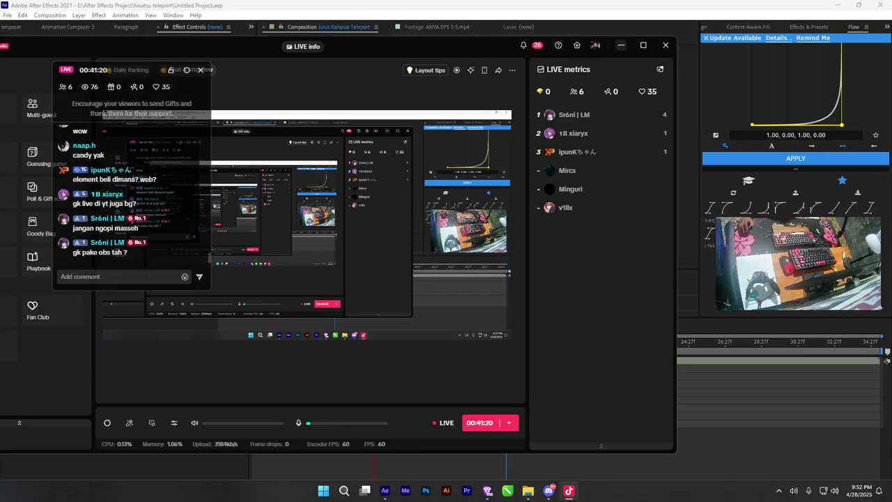
{"action": "left_click", "coordinate": [620, 45]}
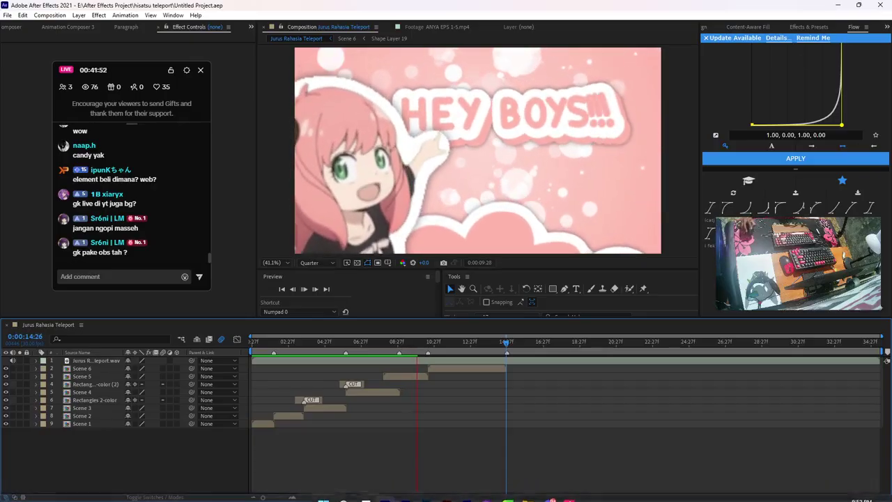
{"action": "left_click", "coordinate": [569, 491]}
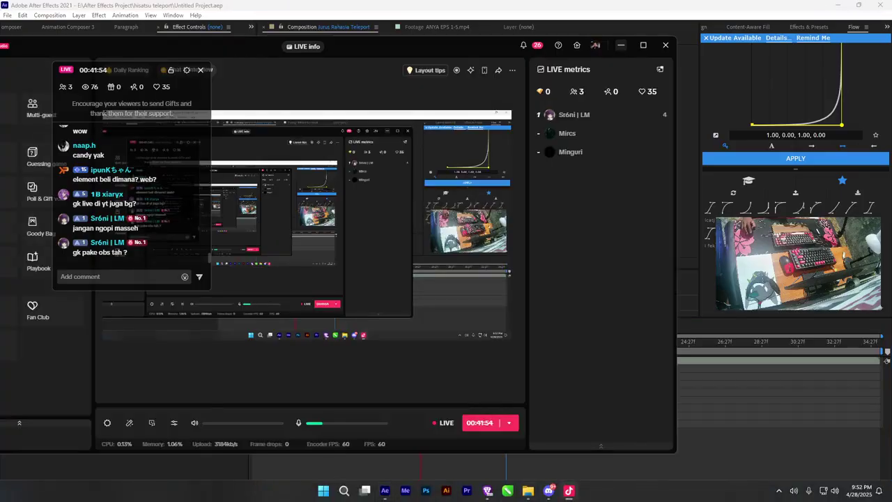
{"action": "left_click", "coordinate": [569, 490]}
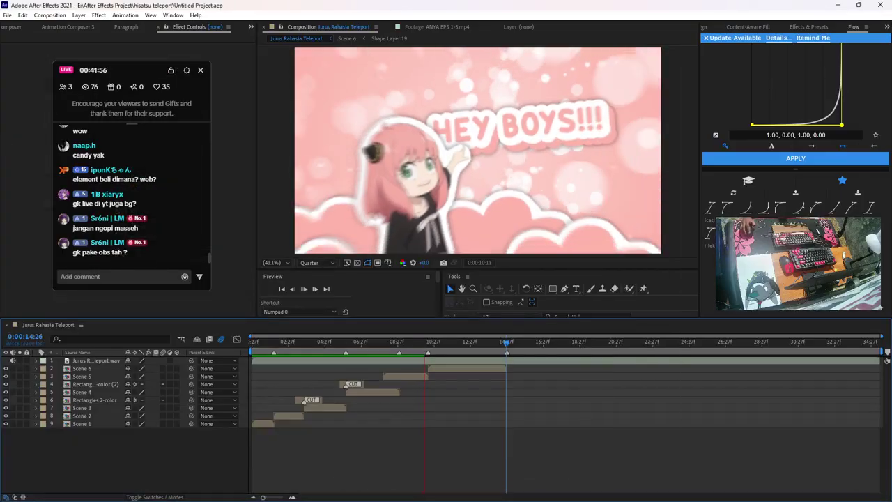
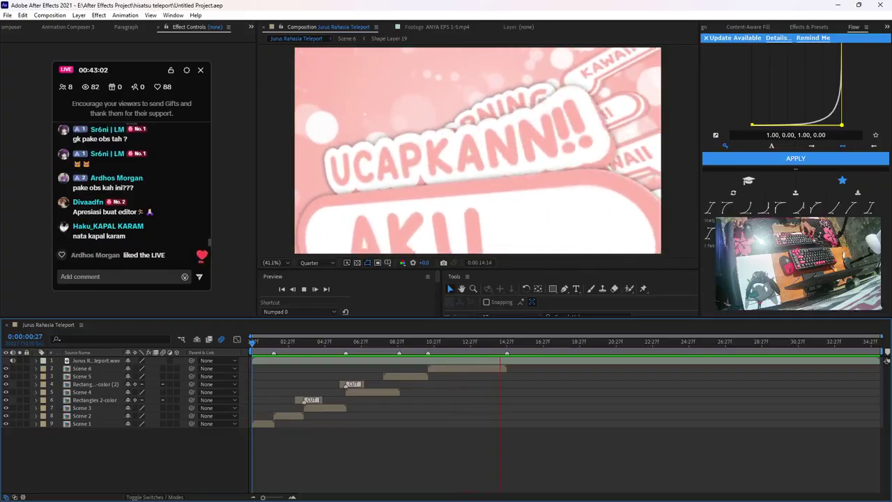
Replay the closing scenes from 0:00:10:03 and 0:00:07:26, and inspect the AKU... bubble frame at 0:00:13:18
{"action": "left_click_drag", "start_coordinate": [518, 342], "coordinate": [420, 342]}
{"action": "key", "text": "space"}
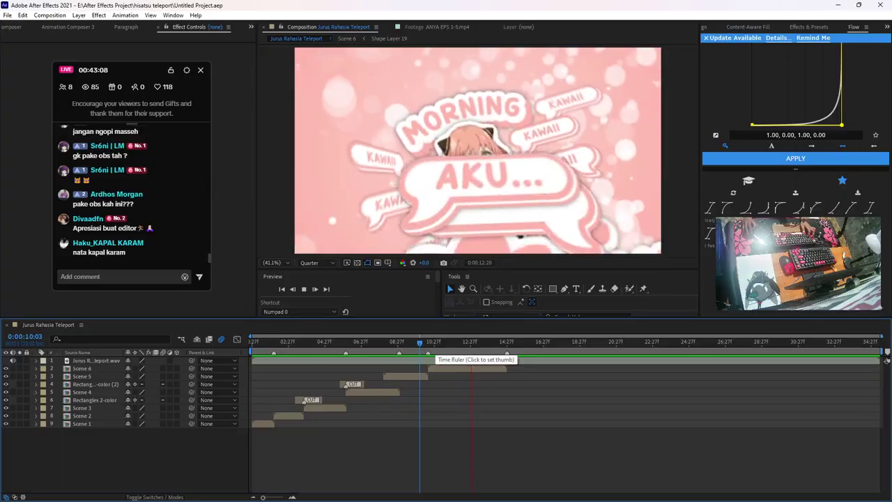
{"action": "left_click_drag", "start_coordinate": [420, 342], "coordinate": [378, 342]}
{"action": "key", "text": "space"}
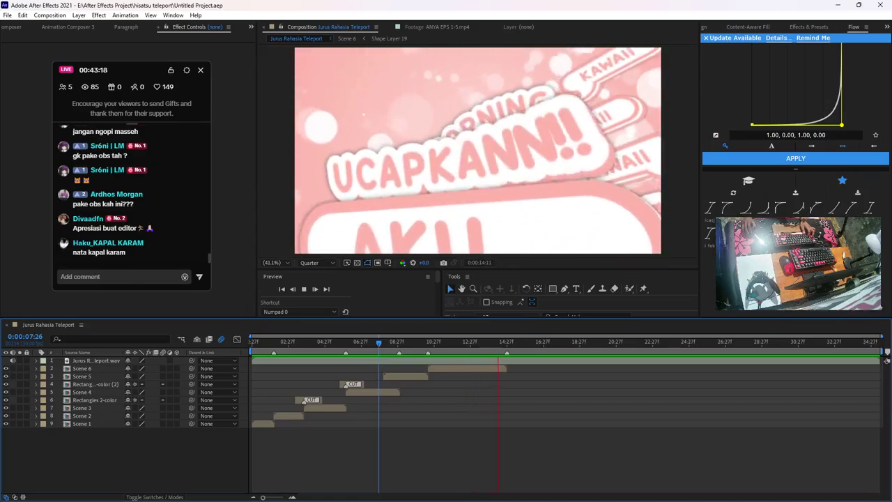
{"action": "key", "text": "space"}
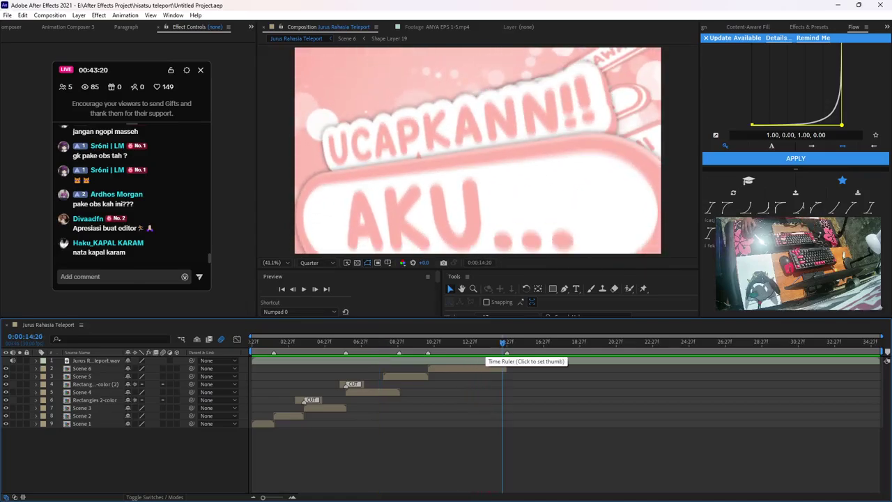
{"action": "left_click_drag", "start_coordinate": [502, 346], "coordinate": [483, 344]}
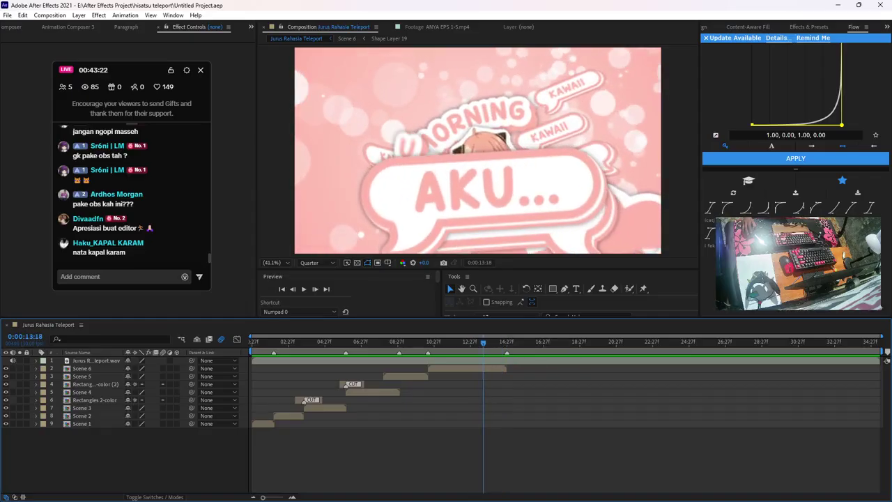
Preview the main composition again from 0:00:00:27 and park the playhead at 0:00:11:06 in Scene 6
{"action": "double_click", "coordinate": [479, 369]}
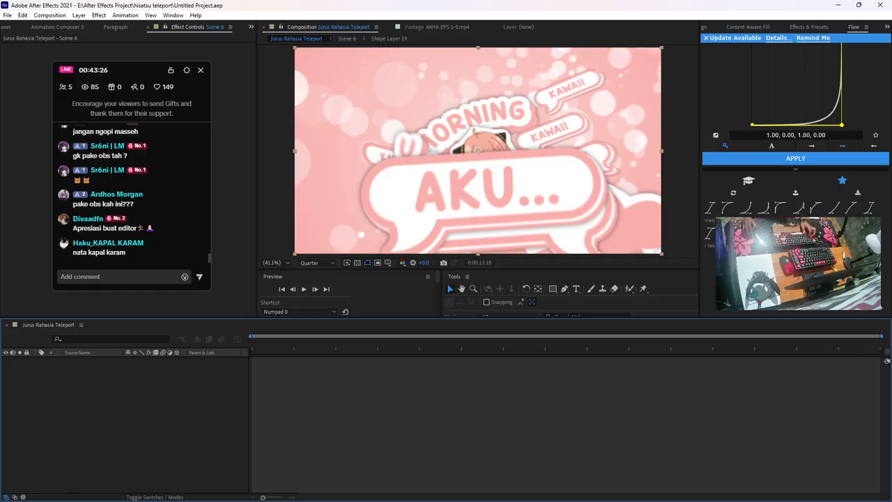
{"action": "key", "text": "space"}
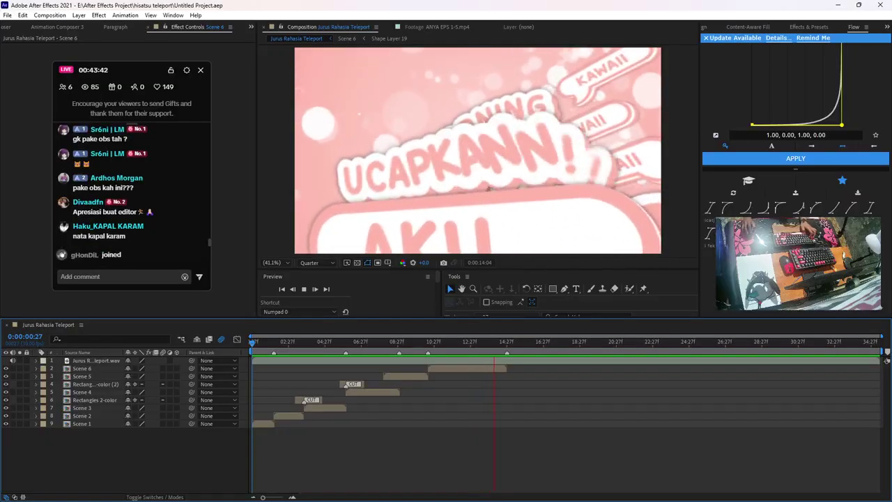
{"action": "key", "text": "space"}
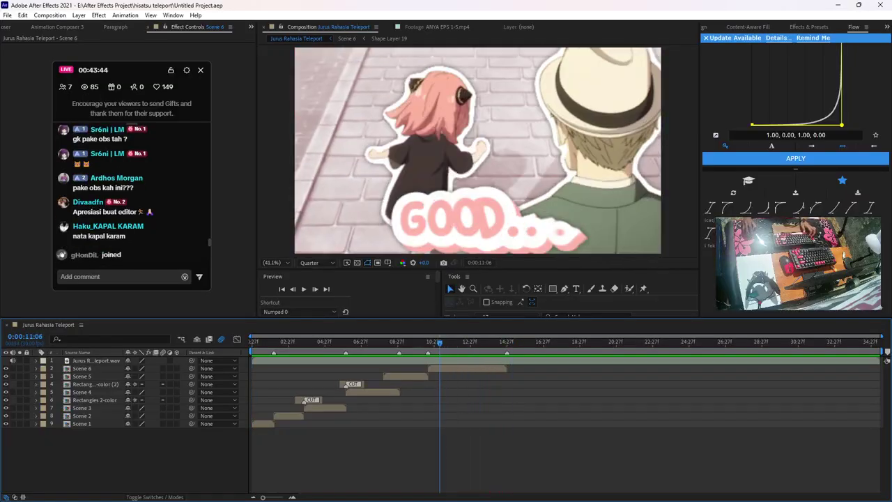
Copy the Y Rotation and Z Rotation keyframes of Camera 1 in Scene 5 and return to the Jurus Rahasia Teleport composition
{"action": "double_click", "coordinate": [82, 376]}
{"action": "left_click", "coordinate": [84, 384]}
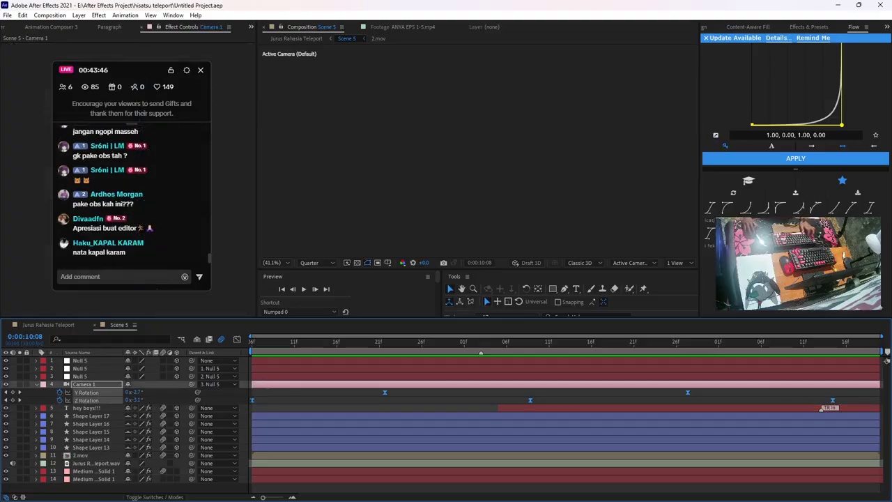
{"action": "left_click", "coordinate": [48, 324]}
Open Scene 6, paste the rotation keyframes onto Camera 1 at 0:00:09:20, and reveal them
{"action": "double_click", "coordinate": [83, 368]}
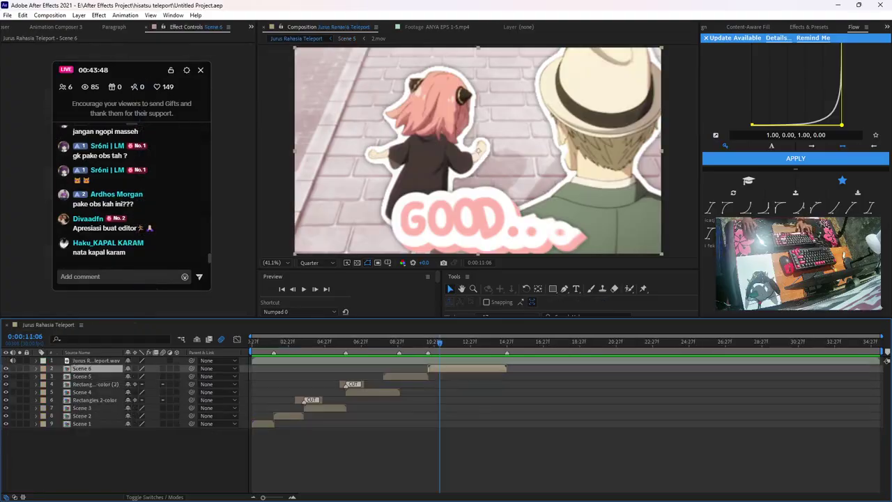
{"action": "left_click", "coordinate": [86, 424]}
{"action": "left_click", "coordinate": [85, 416]}
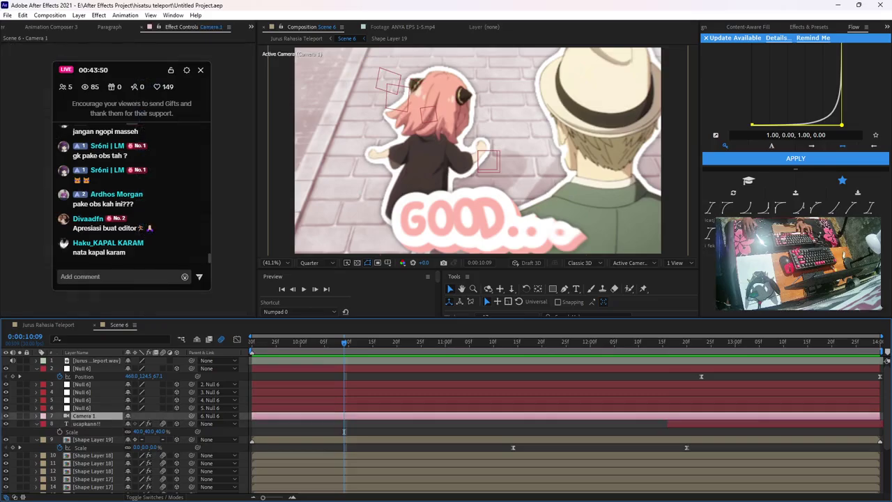
{"action": "key", "text": "Home"}
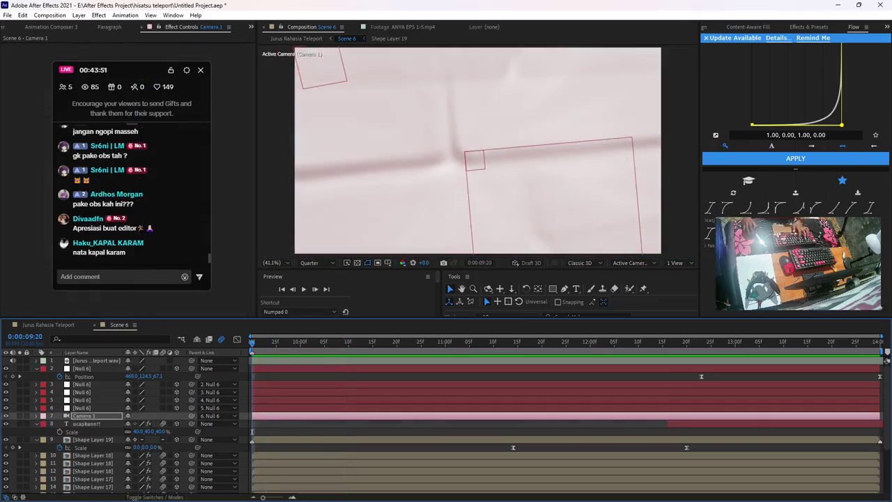
{"action": "key", "text": "u"}
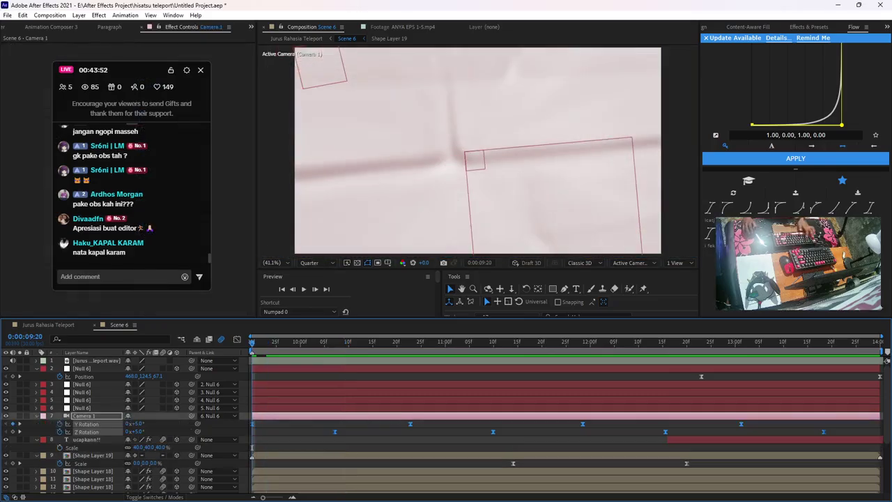
Shift Camera 1's rotation keyframes earlier until the first Z Rotation keyframe sits just after the scene start, and save the project
{"action": "left_click_drag", "start_coordinate": [335, 431], "coordinate": [257, 431]}
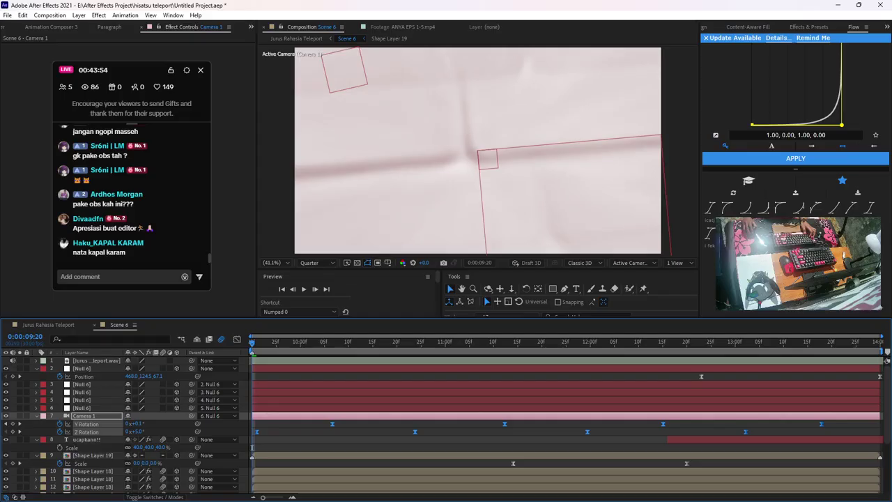
{"action": "key", "text": "F2"}
{"action": "left_click_drag", "start_coordinate": [847, 435], "coordinate": [254, 421]}
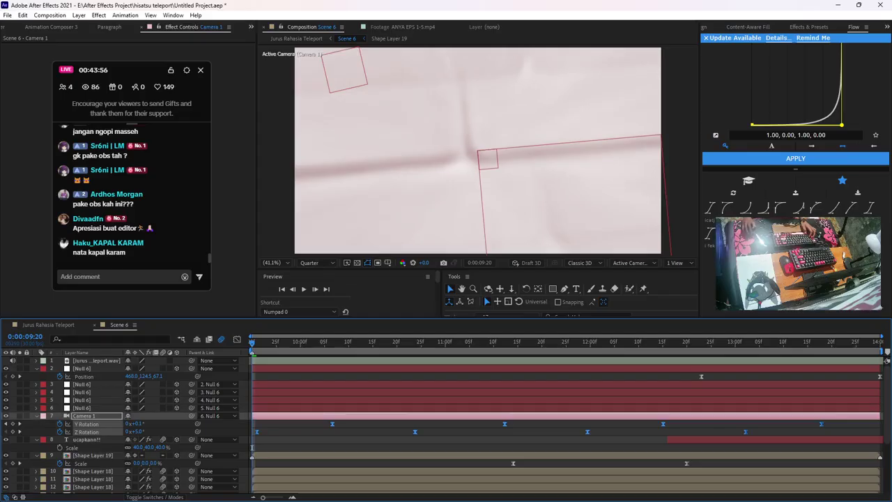
{"action": "key", "text": "F2"}
{"action": "key", "text": "ctrl+s"}
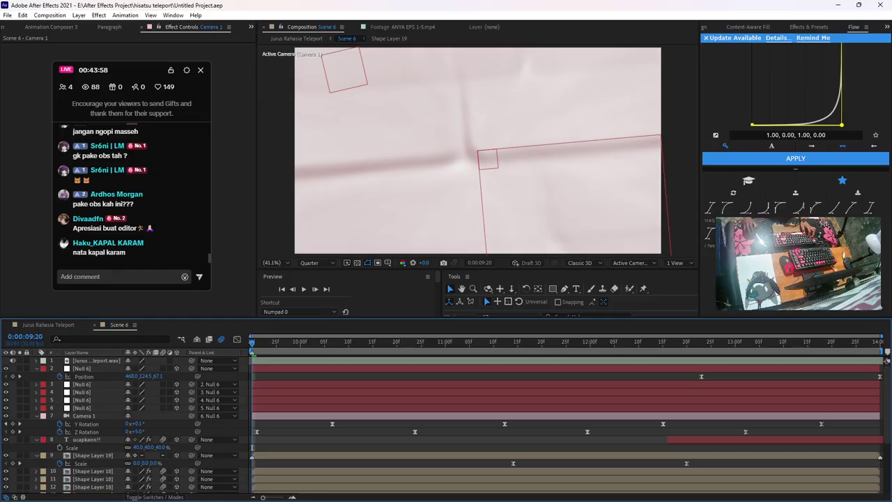
Preview Scene 6 from 0:00:09:20 and replay its opening to check the camera sway
{"action": "key", "text": "space"}
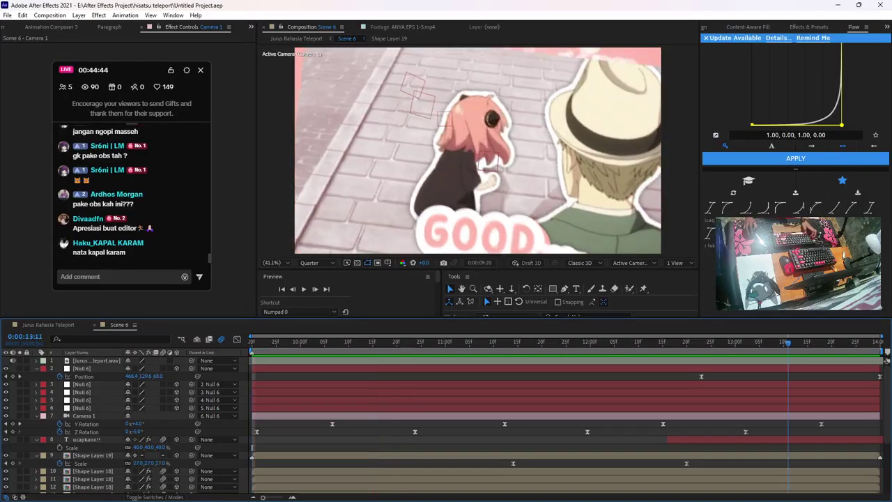
{"action": "key", "text": "space"}
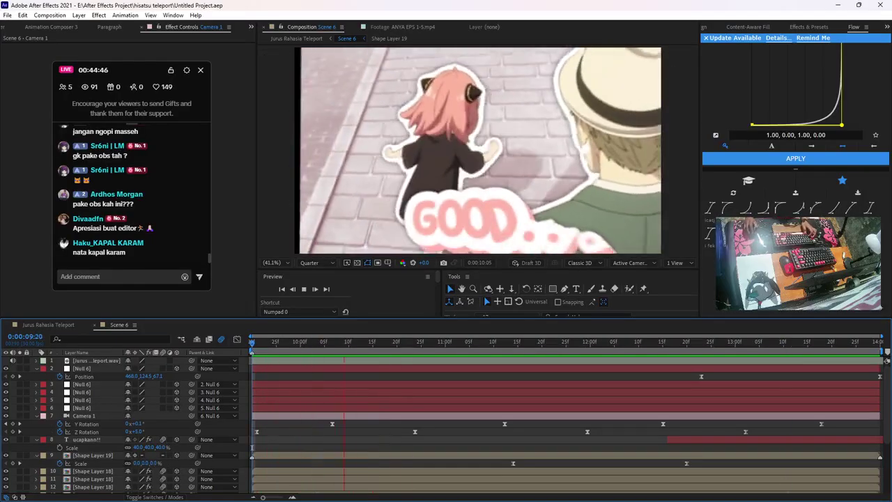
{"action": "left_click", "coordinate": [296, 343]}
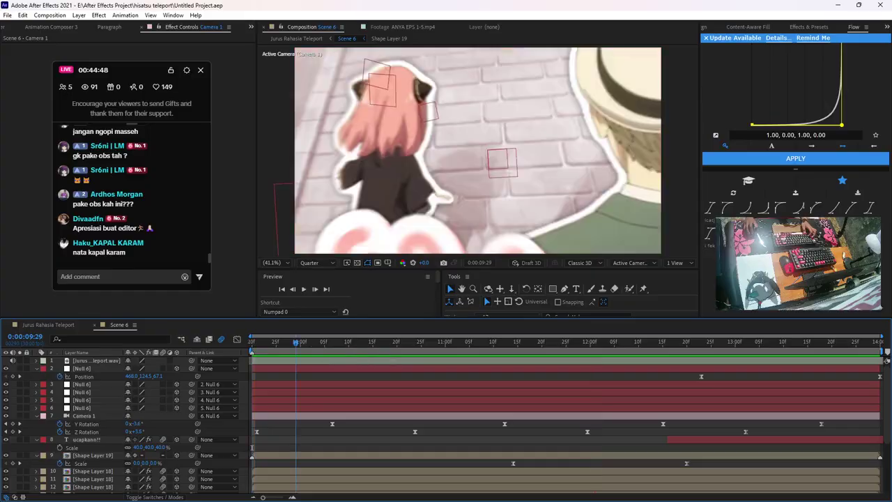
{"action": "key", "text": "space"}
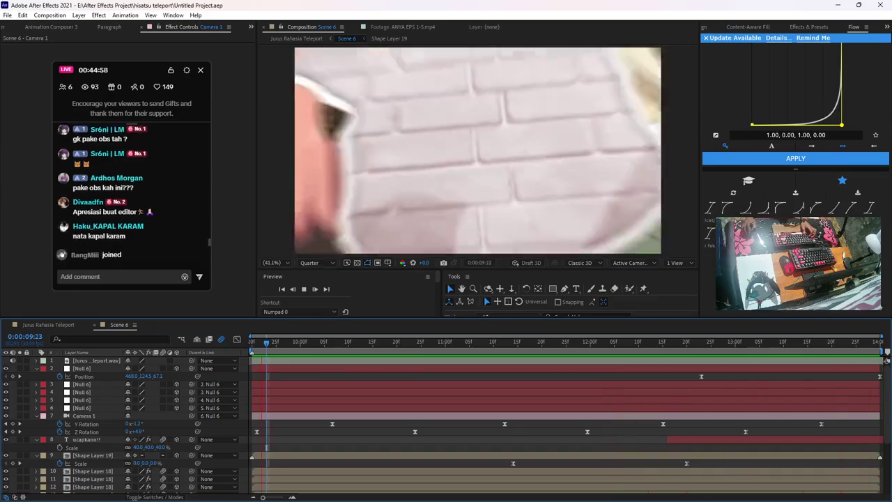
{"action": "key", "text": "space"}
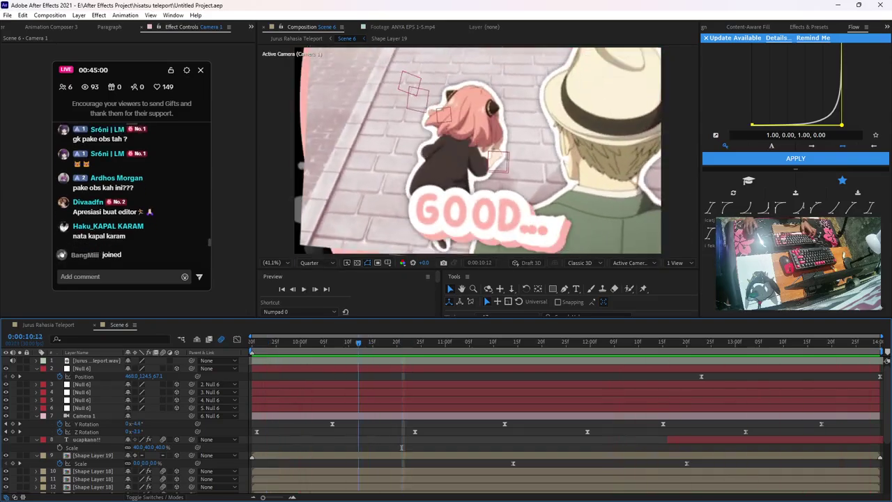
Delete the S_WipeCircle effect from both Medium Red Solid 1 background layers in Scene 6
{"action": "left_click", "coordinate": [477, 148]}
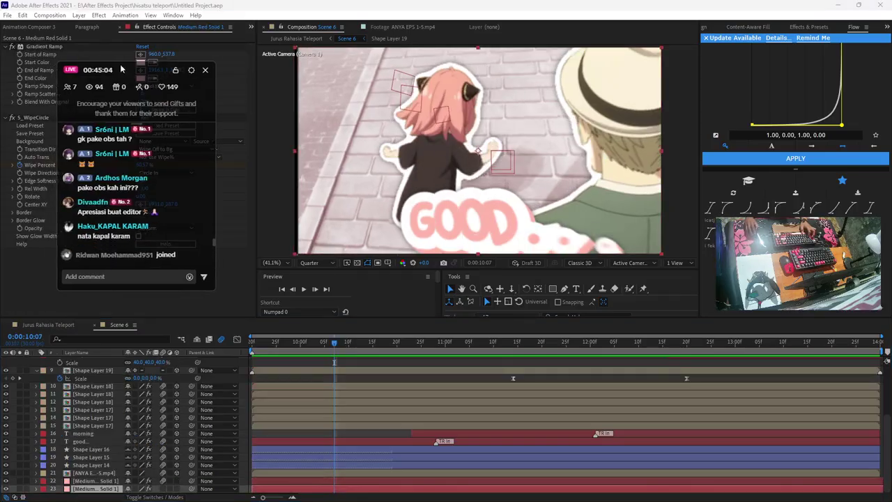
{"action": "left_click", "coordinate": [35, 117]}
{"action": "key", "text": "Delete"}
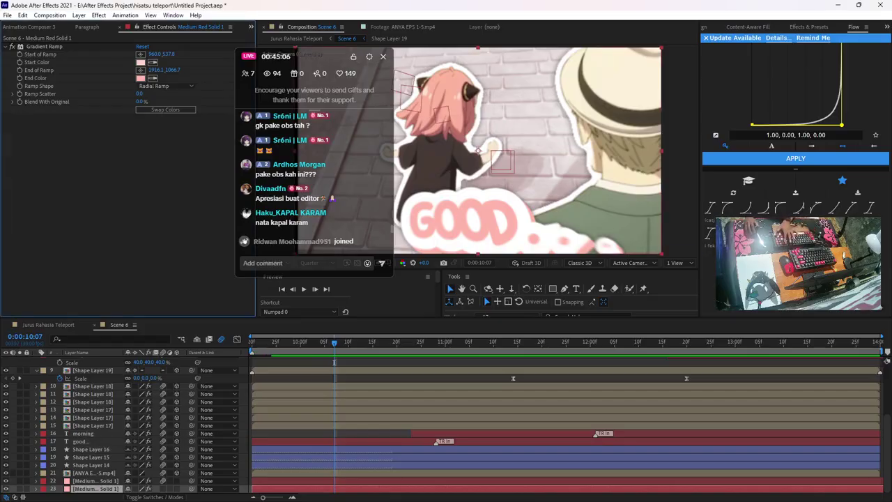
{"action": "left_click", "coordinate": [95, 481]}
{"action": "scroll", "coordinate": [139, 174], "scroll_direction": "down", "scroll_amount": 5}
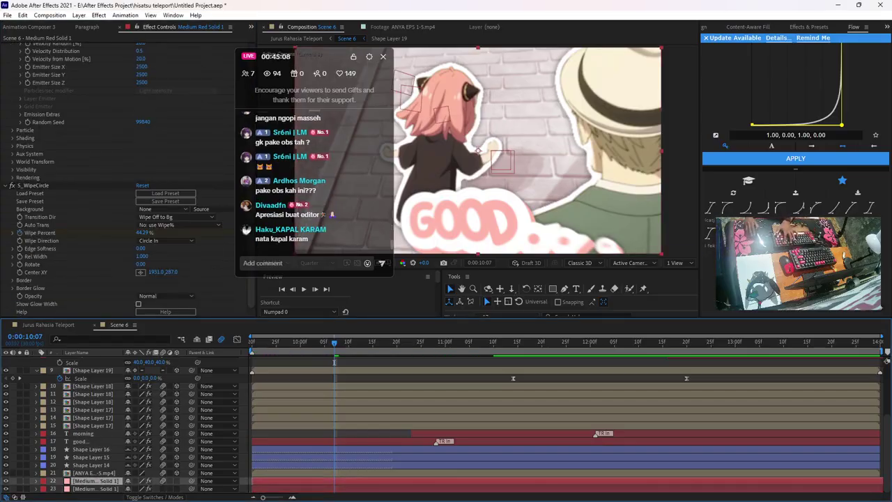
{"action": "key", "text": "Delete"}
Close Scene 6, go to the marker at 0:00:14:27 in the main composition, and preview from there
{"action": "left_click", "coordinate": [94, 325]}
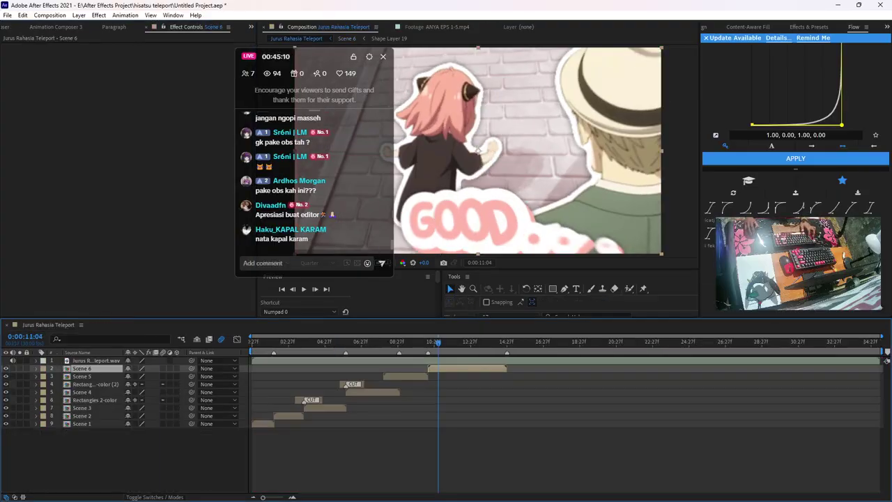
{"action": "key", "text": "j"}
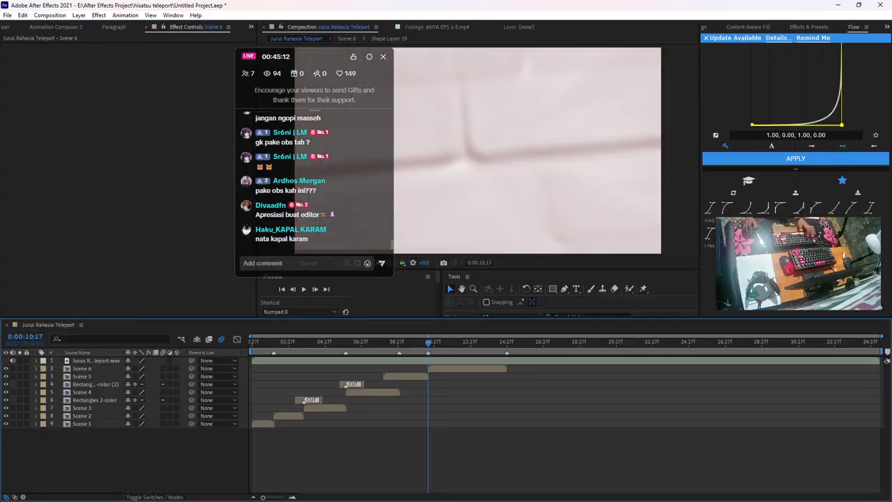
{"action": "right_click", "coordinate": [505, 351]}
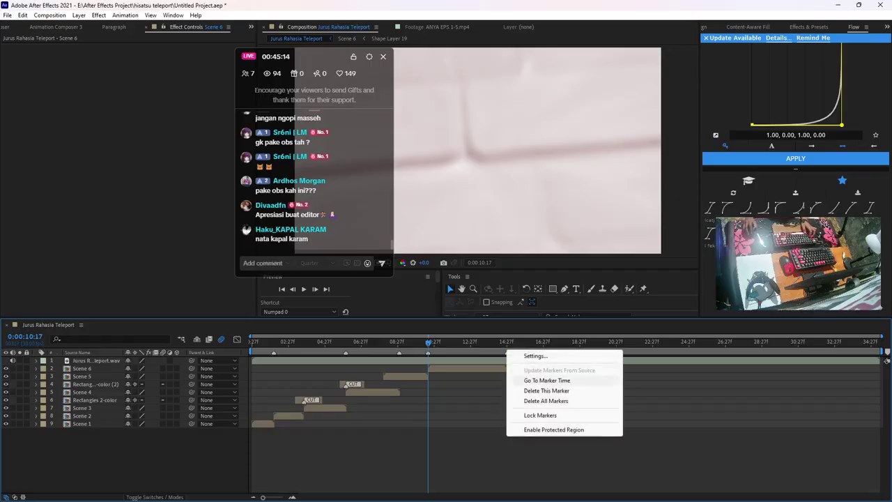
{"action": "left_click", "coordinate": [537, 380]}
{"action": "key", "text": "space"}
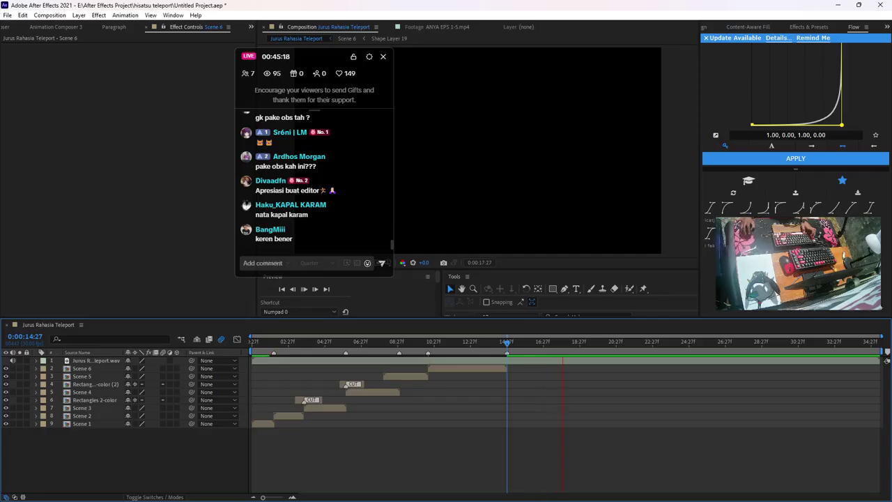
Stop the preview and mark the composition at 0:00:18:04 as the end of the next section
{"action": "key", "text": "space"}
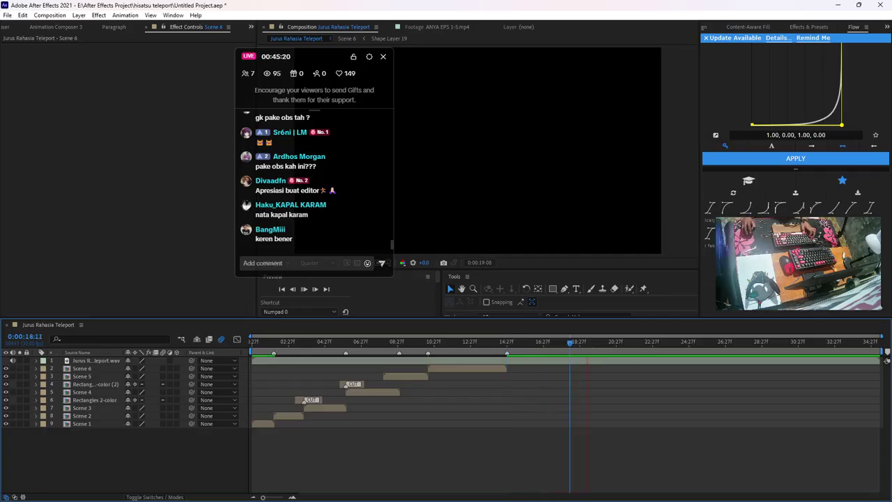
{"action": "key", "text": "shift+Page_Up"}
{"action": "key", "text": "Page_Up"}
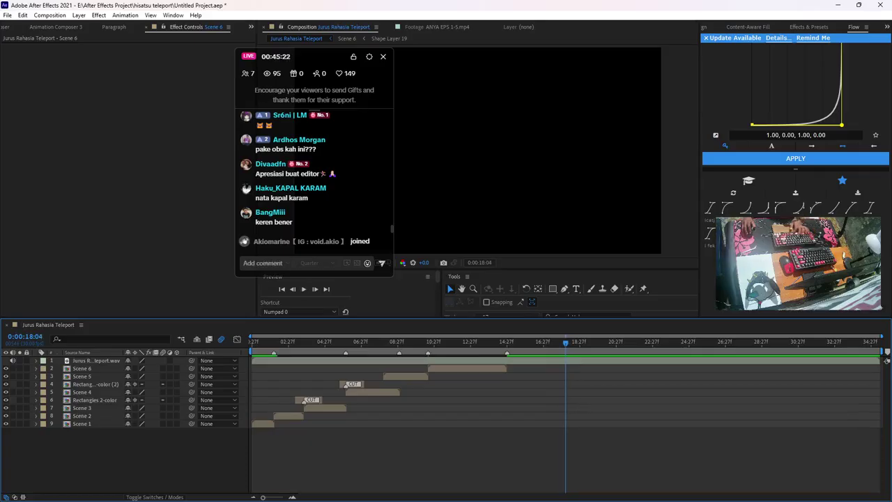
Preview the main composition from 0:00:08:28, and again from the marker at 0:00:14:27
{"action": "left_click_drag", "start_coordinate": [565, 342], "coordinate": [518, 342]}
{"action": "key", "text": "="}
{"action": "key", "text": "="}
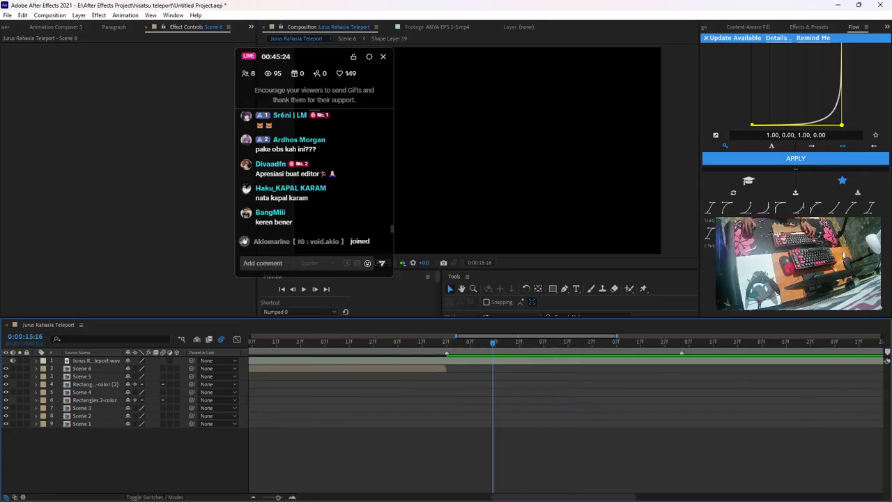
{"action": "key", "text": "minus"}
{"action": "left_click", "coordinate": [399, 341]}
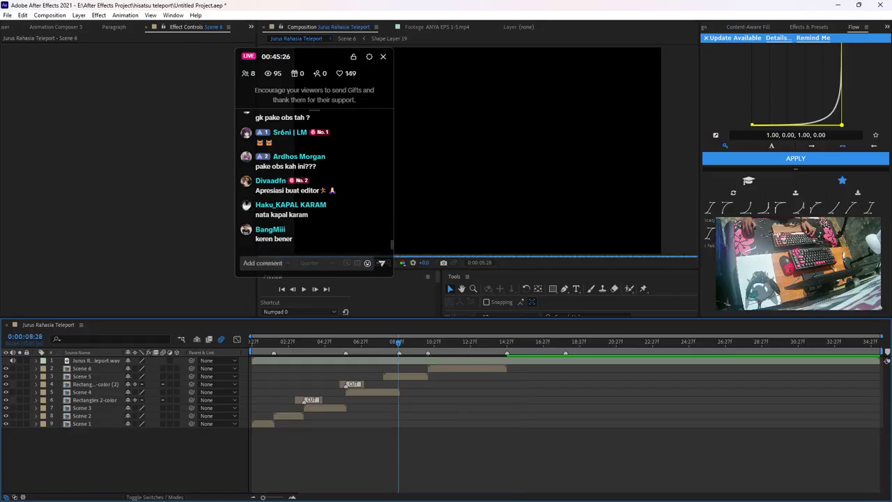
{"action": "key", "text": "space"}
{"action": "right_click", "coordinate": [508, 352]}
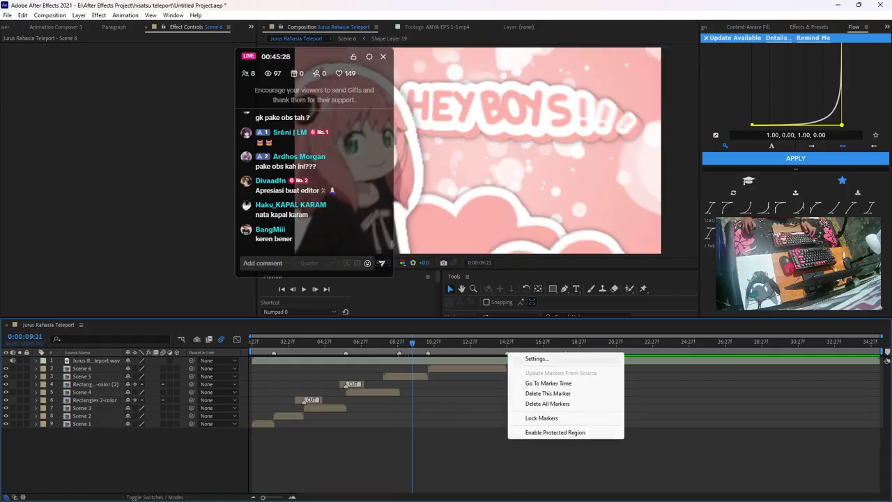
{"action": "left_click", "coordinate": [551, 384]}
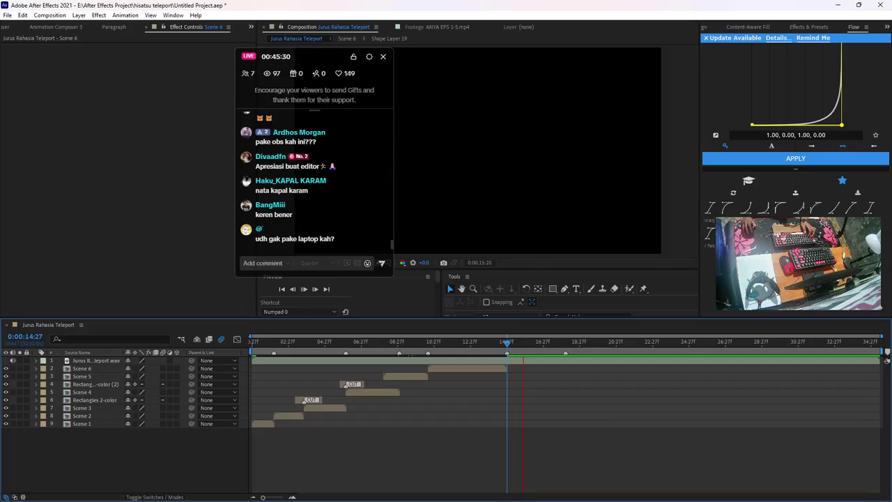
{"action": "key", "text": "equal"}
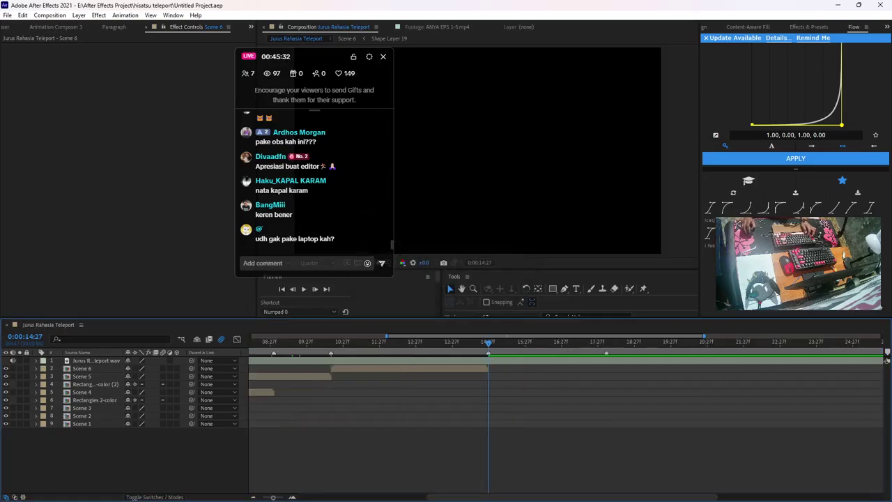
Open ANYA EPS 1-5.mp4 from the Media folder and set its In point to 0:00:45:27
{"action": "key", "text": "ctrl+0"}
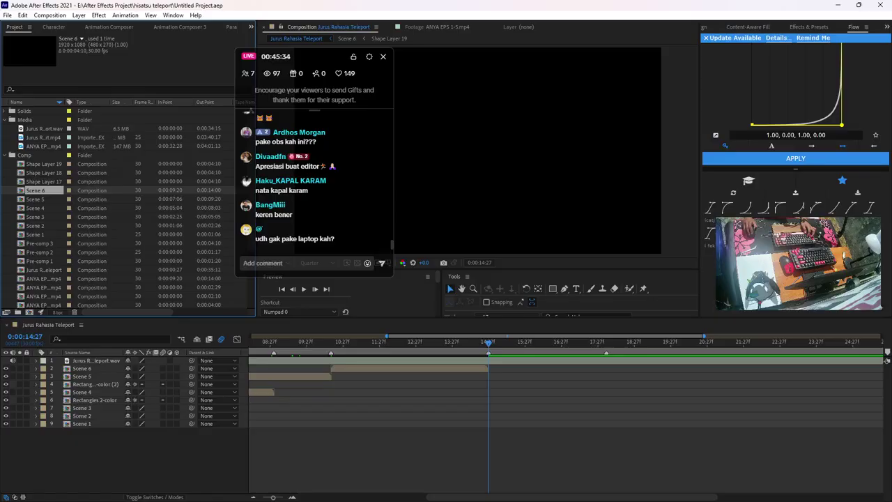
{"action": "double_click", "coordinate": [44, 146]}
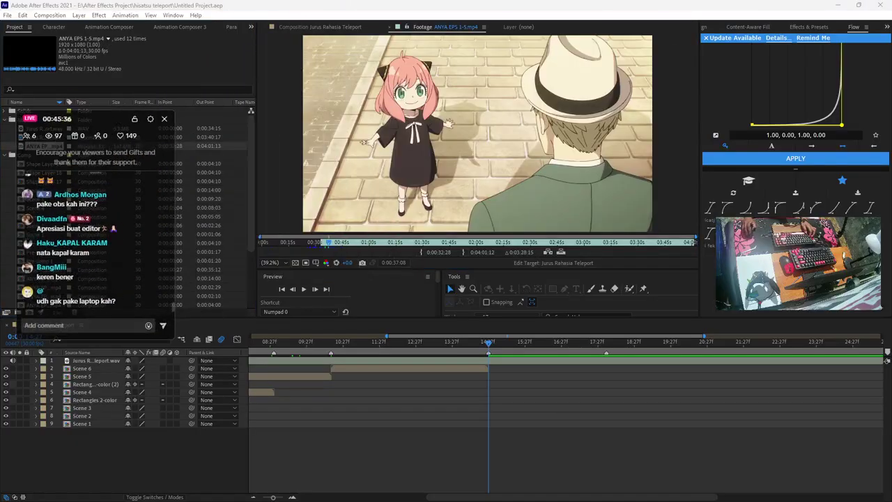
{"action": "mouse_move", "coordinate": [328, 242]}
{"action": "left_mouse_down"}
{"action": "mouse_move", "coordinate": [310, 242]}
{"action": "mouse_move", "coordinate": [342, 242]}
{"action": "left_mouse_up"}
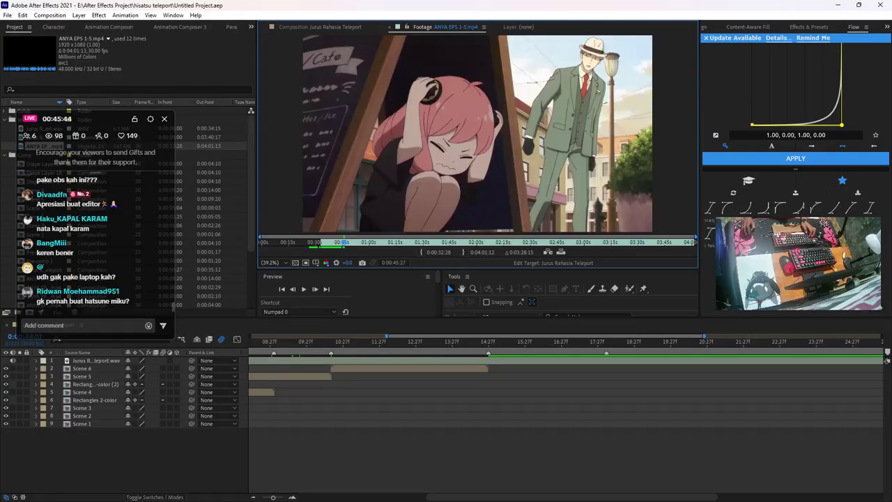
{"action": "left_click_drag", "start_coordinate": [95, 118], "coordinate": [108, 155]}
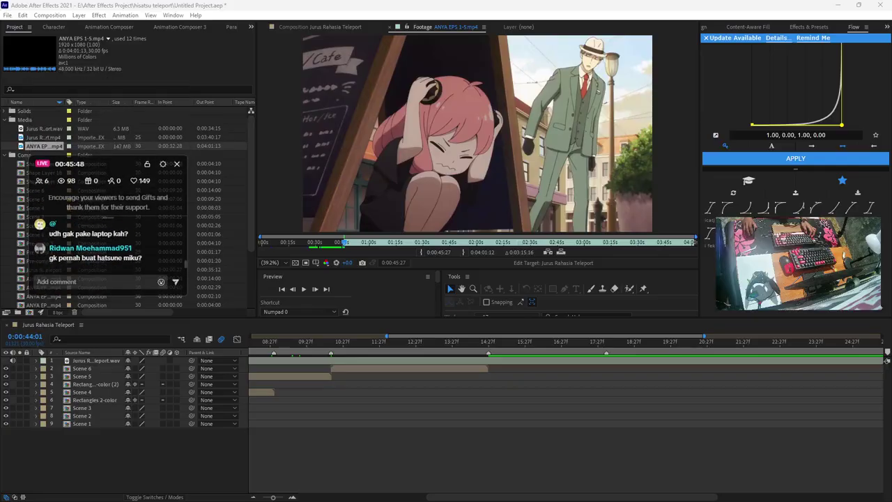
Add ANYA EPS 1-5.mp4 to the main composition below the audio layer, starting at the 0:00:14:27 marker
{"action": "left_click_drag", "start_coordinate": [44, 147], "coordinate": [93, 370]}
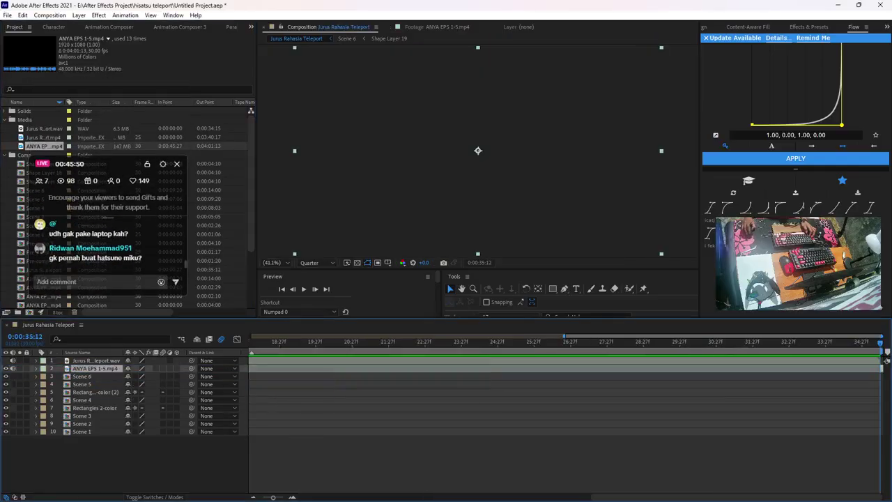
{"action": "right_click", "coordinate": [507, 354]}
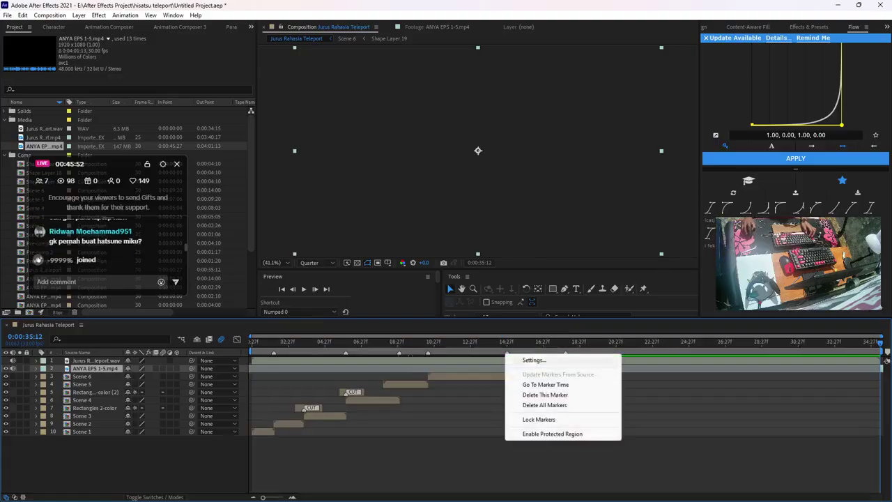
{"action": "left_click", "coordinate": [558, 383]}
{"action": "key", "text": "["}
{"action": "key", "text": "="}
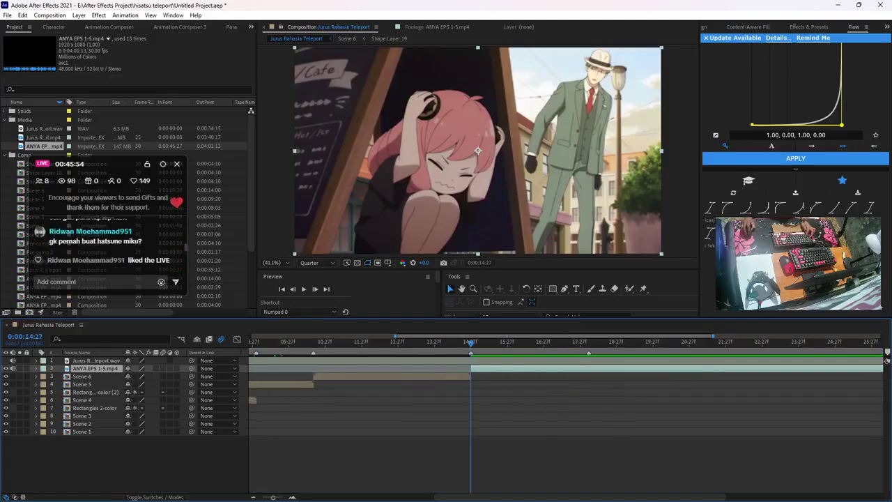
Trim the end of the ANYA EPS 1-5.mp4 layer to just before 0:00:16:23
{"action": "right_click", "coordinate": [588, 354]}
{"action": "left_click", "coordinate": [617, 386]}
{"action": "key", "text": "alt+]"}
{"action": "mouse_move", "coordinate": [588, 342]}
{"action": "left_mouse_down"}
{"action": "mouse_move", "coordinate": [479, 342]}
{"action": "mouse_move", "coordinate": [537, 342]}
{"action": "left_mouse_up"}
{"action": "key", "text": "alt+]"}
{"action": "key", "text": "equal"}
{"action": "key", "text": "equal"}
Duplicate the ANYA EPS 1-5.mp4 layer, start the copy at 0:00:16:23, and time-reverse it
{"action": "key", "text": "Page_Down"}
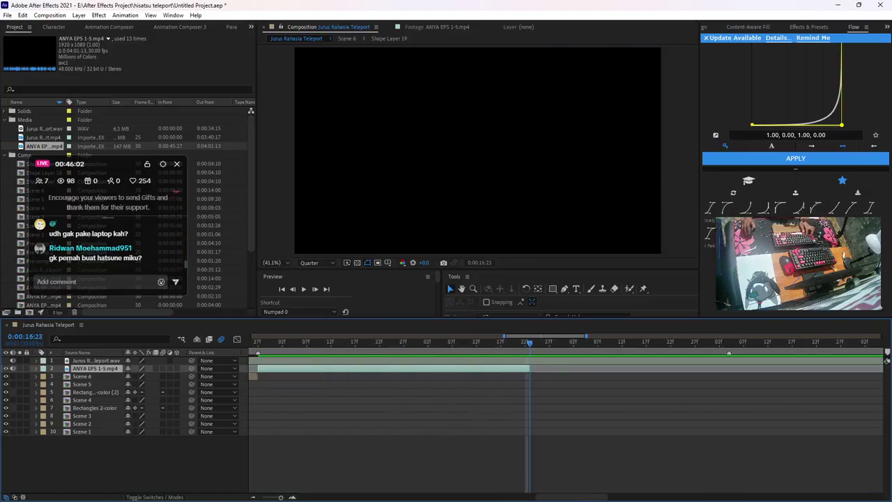
{"action": "key", "text": "ctrl+d"}
{"action": "key", "text": "["}
{"action": "right_click", "coordinate": [556, 367]}
{"action": "mouse_move", "coordinate": [606, 140]}
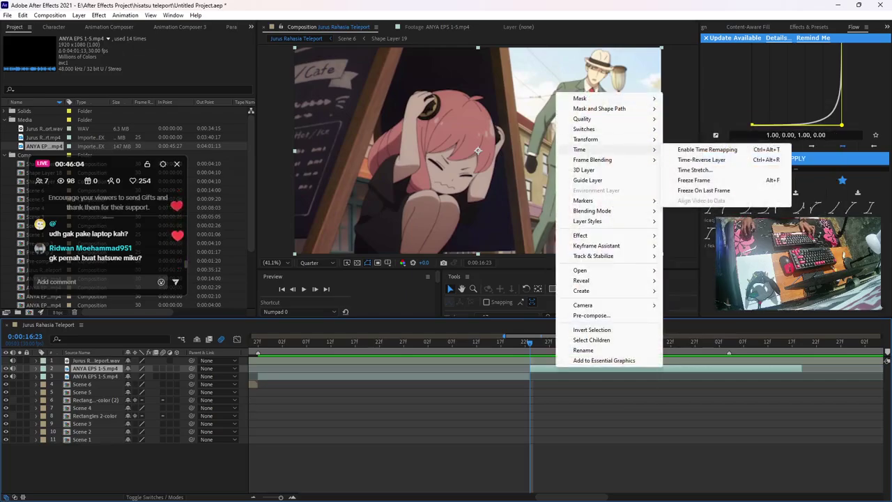
{"action": "left_click", "coordinate": [703, 159]}
Preview from 0:00:15:10 to check the transition from the forward clip to the reversed clip
{"action": "left_click_drag", "start_coordinate": [529, 342], "coordinate": [418, 342]}
{"action": "key", "text": "minus"}
{"action": "key", "text": "minus"}
{"action": "key", "text": "minus"}
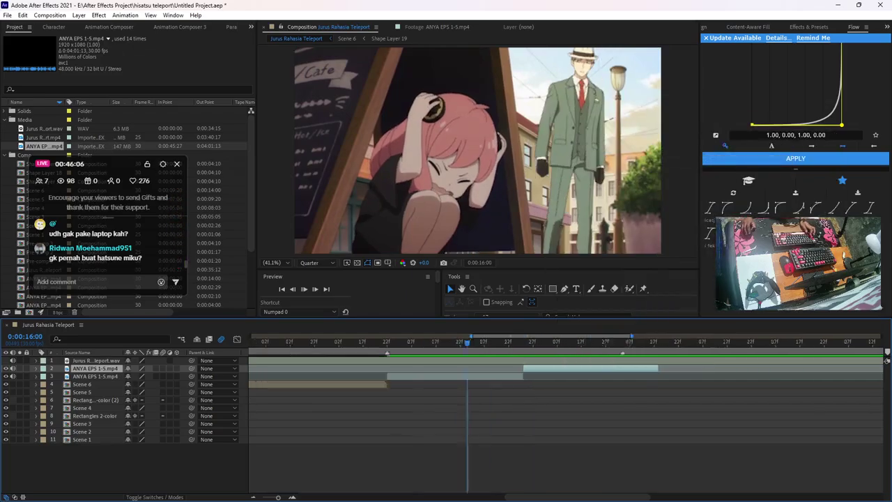
{"action": "left_click_drag", "start_coordinate": [528, 342], "coordinate": [515, 342]}
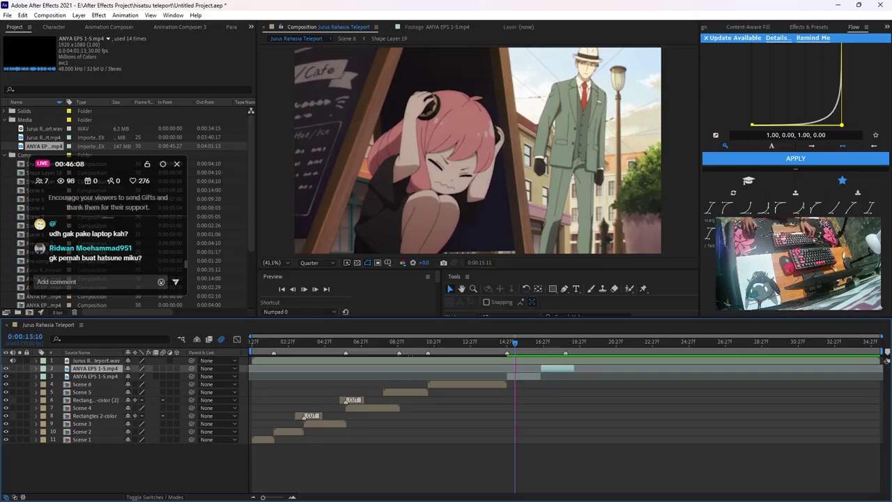
{"action": "key", "text": "space"}
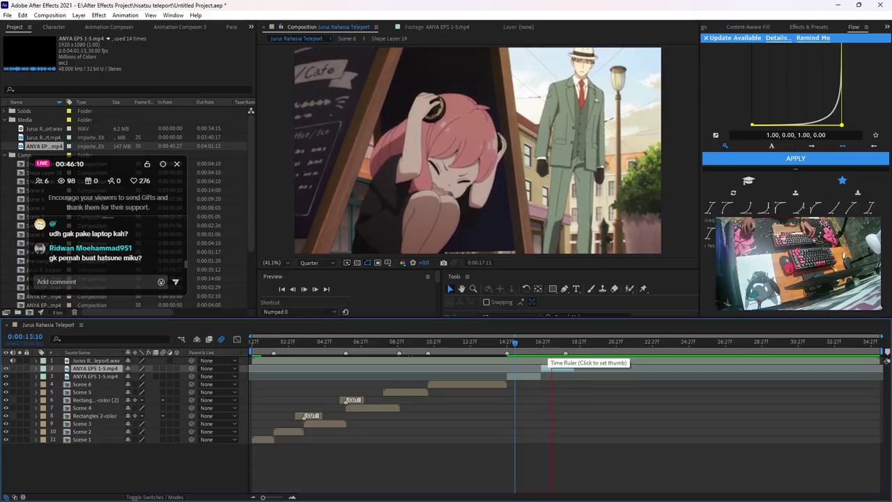
{"action": "key", "text": "space"}
Trim the end of the reversed ANYA EPS 1-5.mp4 clip to the marker at 0:00:18:04
{"action": "key", "text": "equal"}
{"action": "key", "text": "equal"}
{"action": "right_click", "coordinate": [558, 353]}
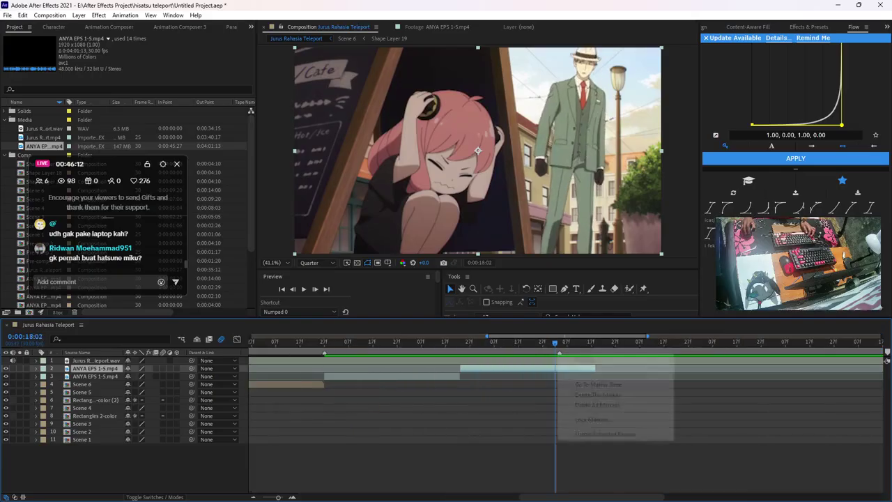
{"action": "left_click", "coordinate": [592, 385]}
{"action": "key", "text": "alt+bracketright"}
Pre-compose the forward and reversed ANYA EPS 1-5.mp4 layers together and open the new composition
{"action": "left_click", "coordinate": [391, 375], "text": "shift"}
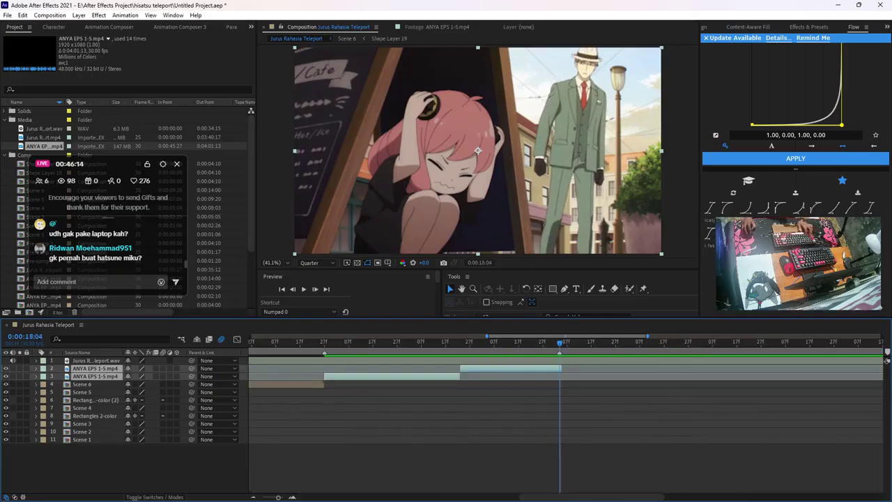
{"action": "key", "text": "ctrl+shift+c"}
{"action": "key", "text": "Return"}
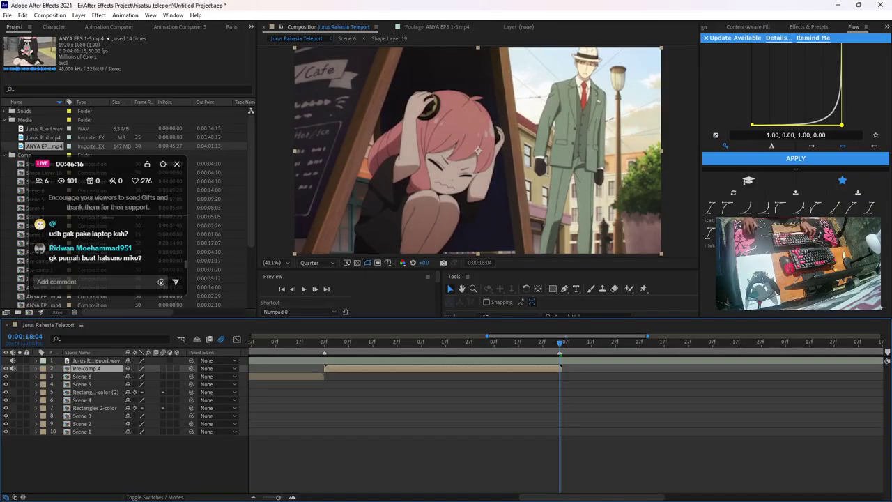
{"action": "double_click", "coordinate": [537, 368]}
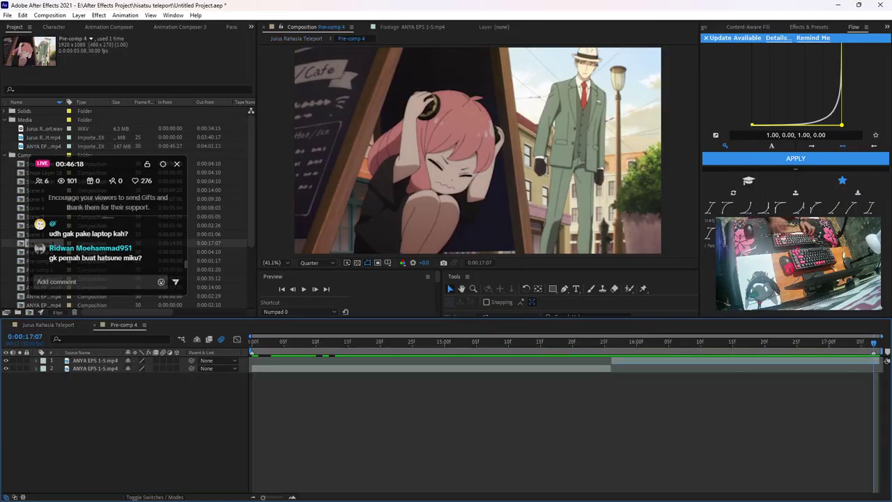
Add the pre-composition to the Render Queue with AfterCodecs .mp4 as the format and Audio Output Off
{"action": "key", "text": "ctrl+m"}
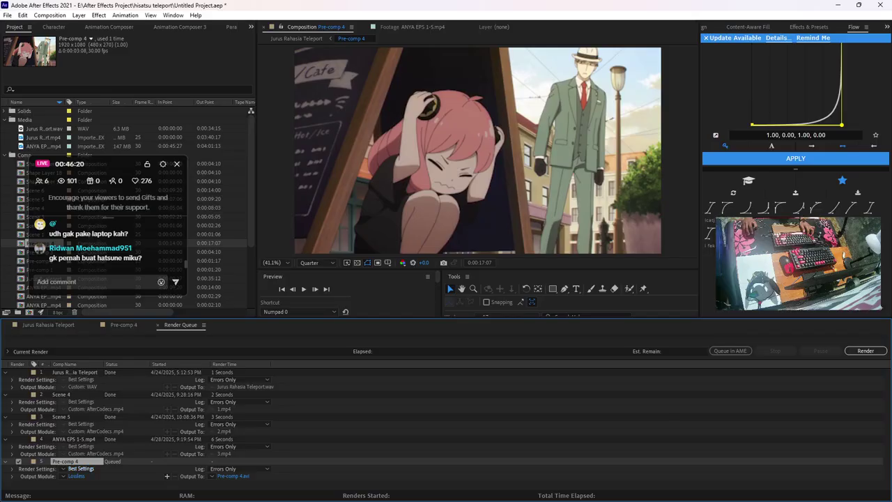
{"action": "left_click", "coordinate": [76, 476]}
{"action": "left_click", "coordinate": [421, 139]}
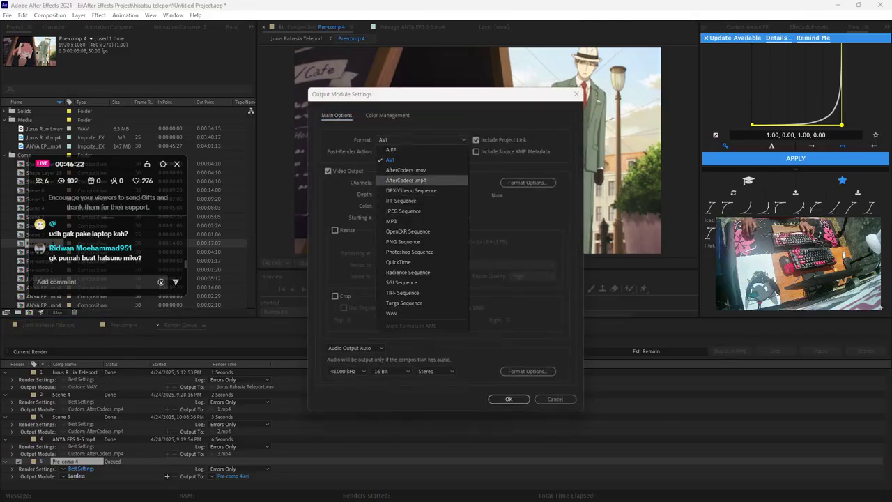
{"action": "left_click", "coordinate": [421, 180]}
{"action": "left_click", "coordinate": [354, 348]}
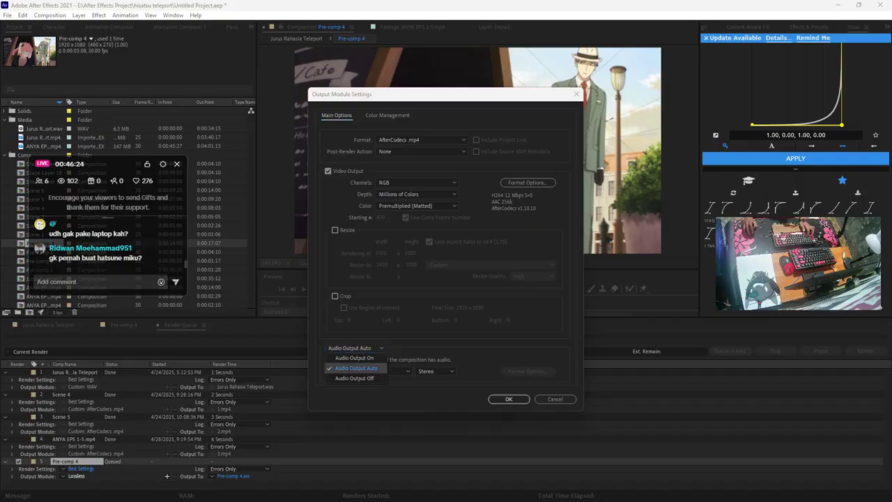
{"action": "left_click", "coordinate": [348, 379]}
{"action": "left_click", "coordinate": [508, 398]}
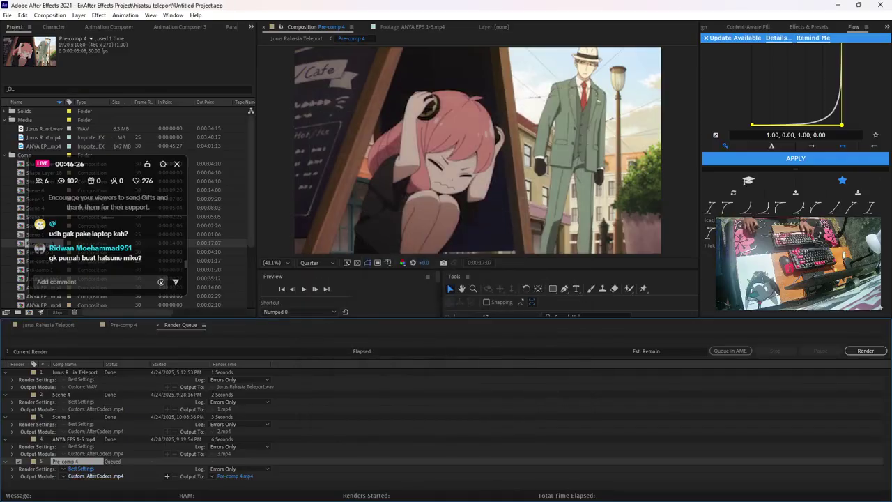
{"action": "left_click", "coordinate": [96, 476]}
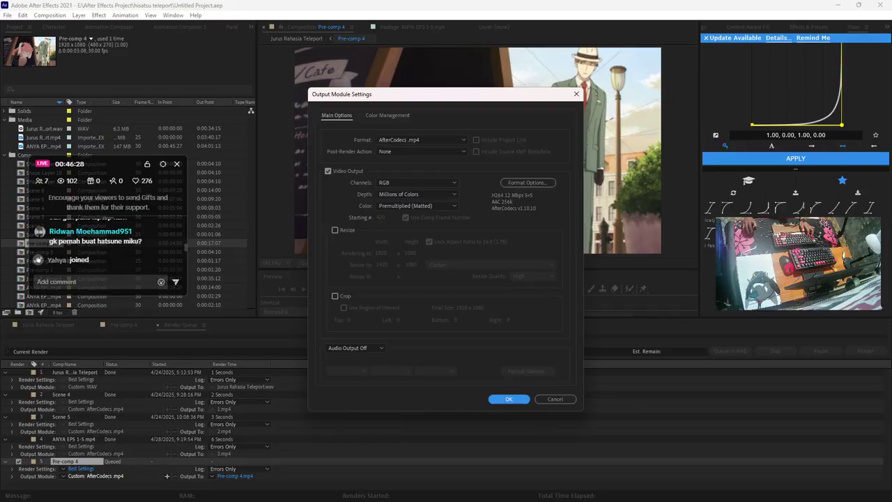
{"action": "left_click", "coordinate": [509, 398]}
Set the render output to file 4 in E:\After Effects Project\hisatsu teleport and start the render
{"action": "left_click", "coordinate": [235, 476]}
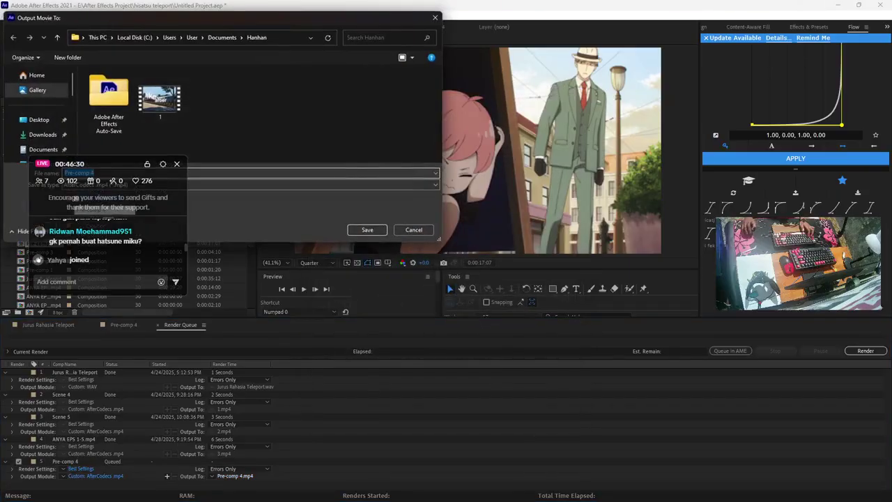
{"action": "type", "text": "4"}
{"action": "key", "text": "Return"}
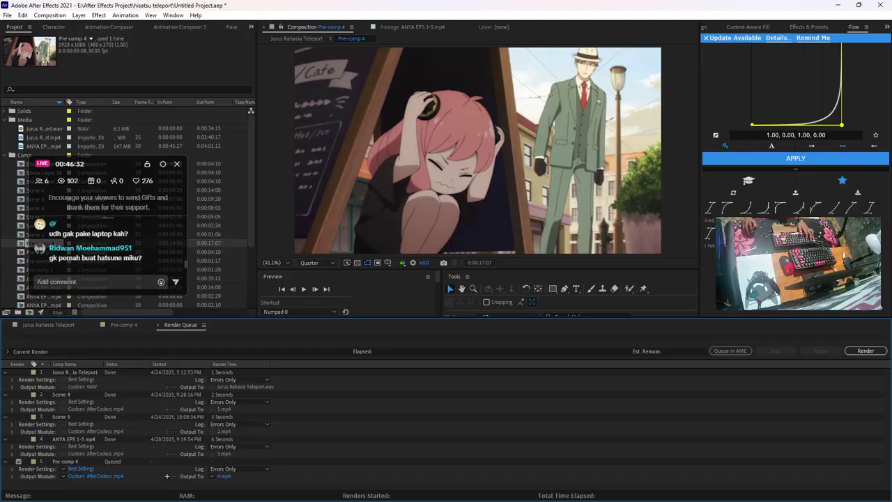
{"action": "left_click", "coordinate": [224, 476]}
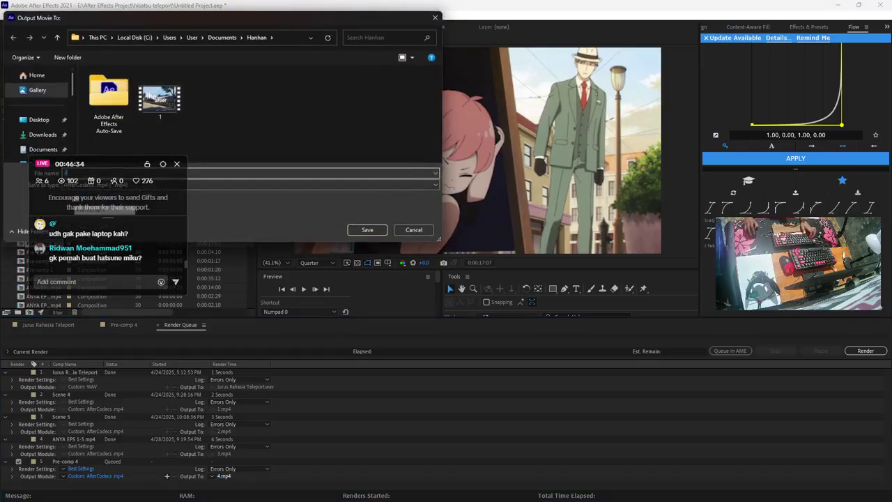
{"action": "left_click_drag", "start_coordinate": [111, 164], "coordinate": [114, 282]}
{"action": "scroll", "coordinate": [42, 91], "scroll_direction": "down", "scroll_amount": 5}
{"action": "left_click", "coordinate": [42, 117]}
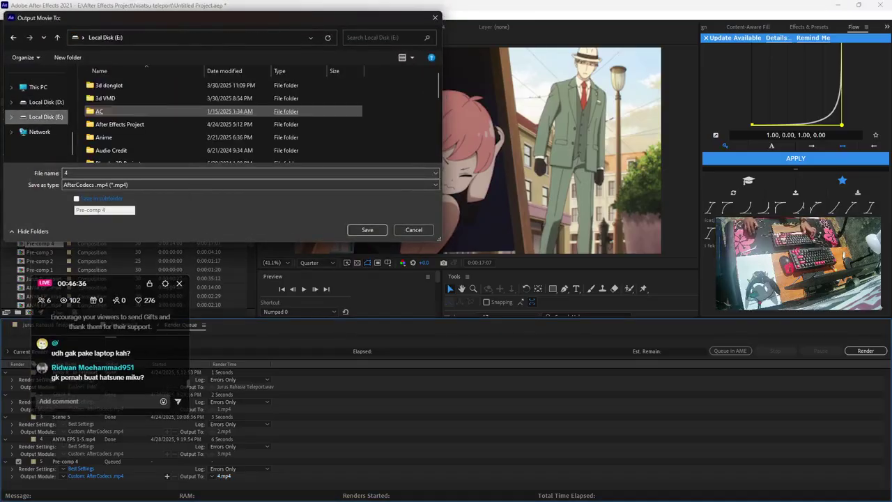
{"action": "double_click", "coordinate": [119, 124]}
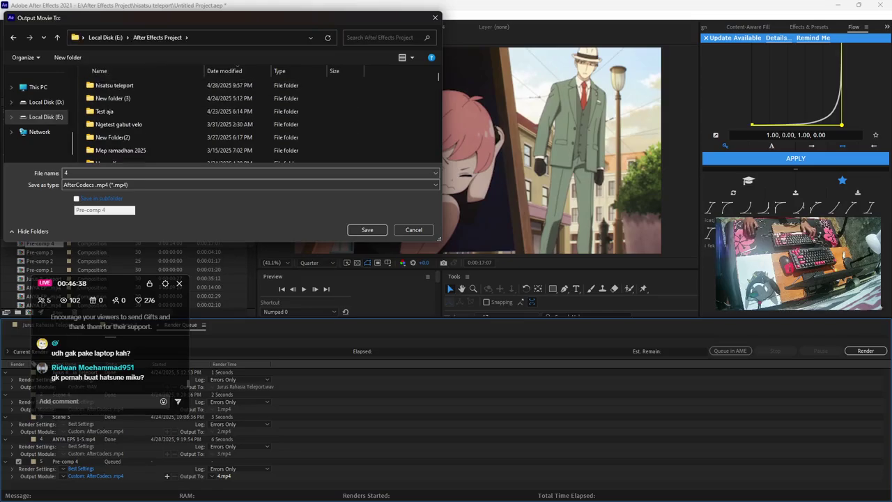
{"action": "double_click", "coordinate": [112, 85]}
{"action": "left_click", "coordinate": [367, 230]}
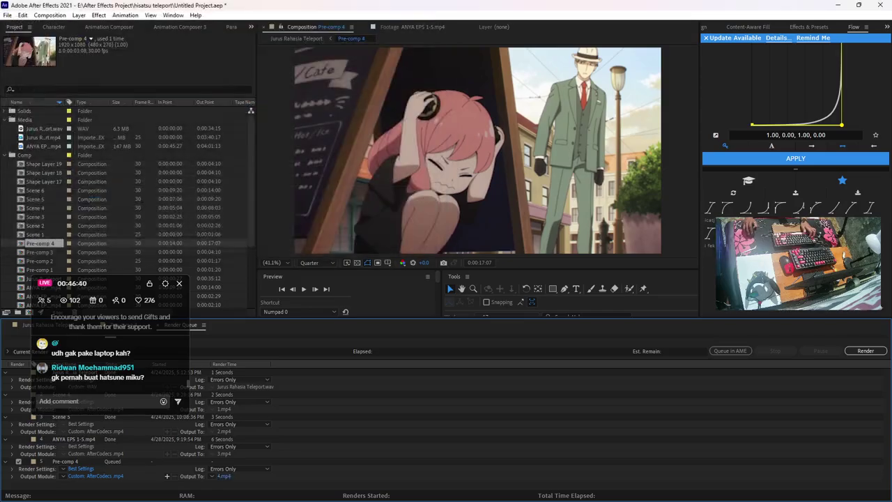
{"action": "left_click", "coordinate": [865, 350]}
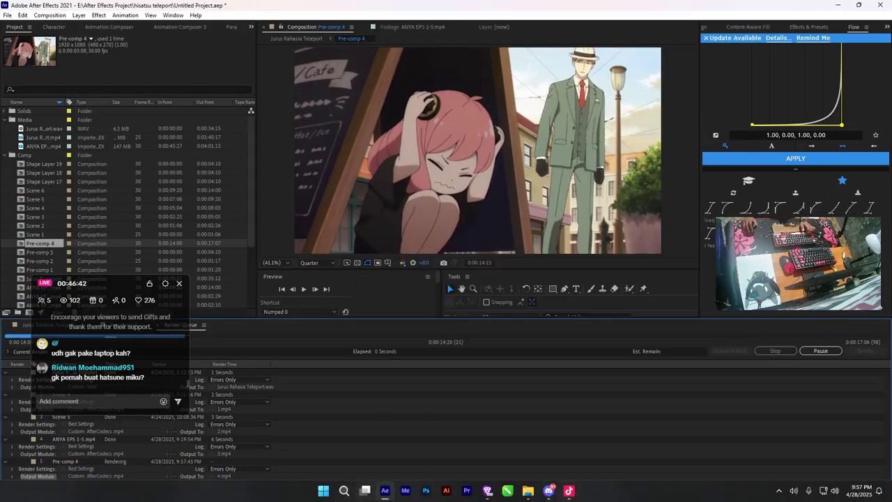
Launch After Effects 2024, continuing with a normal start from the crash repair options
{"action": "key", "text": "alt+space"}
{"action": "key", "text": "Up"}
{"action": "key", "text": "Return"}
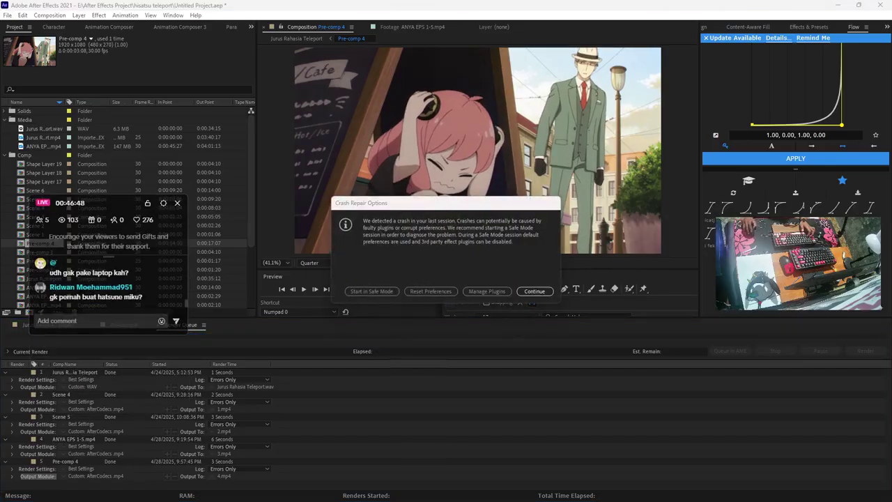
{"action": "left_click", "coordinate": [530, 291]}
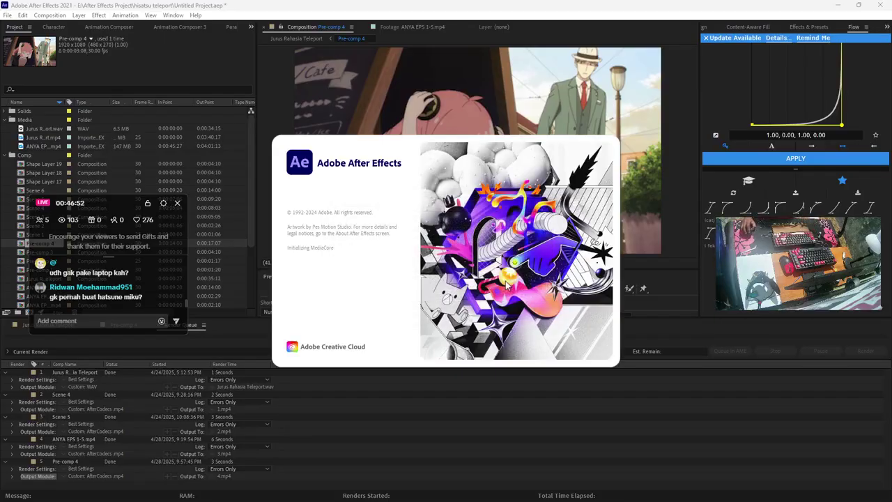
{"action": "left_click_drag", "start_coordinate": [108, 199], "coordinate": [146, 174]}
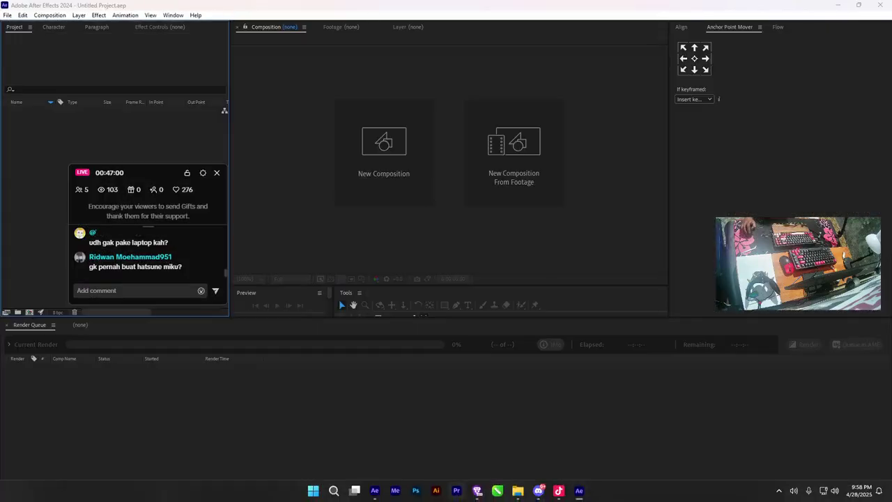
{"action": "left_click_drag", "start_coordinate": [146, 174], "coordinate": [749, 206]}
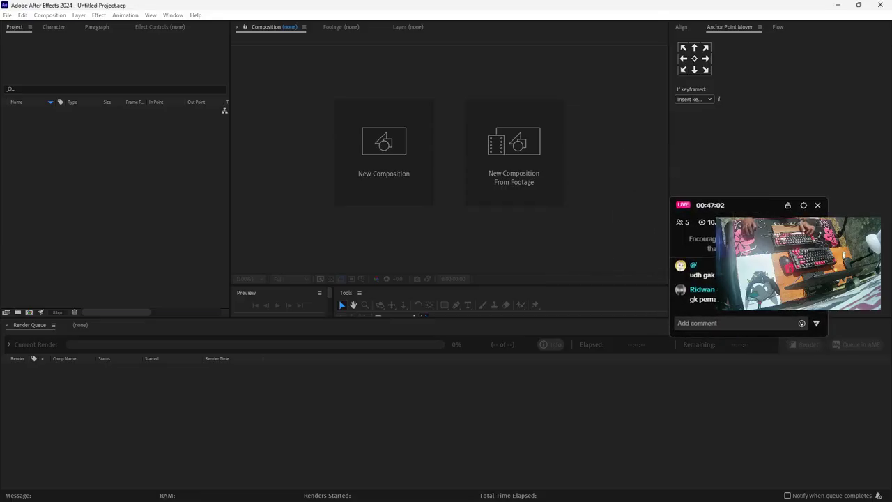
Import the rendered clip 4.mp4 from the hisatsu teleport folder into the empty project
{"action": "left_click", "coordinate": [517, 490]}
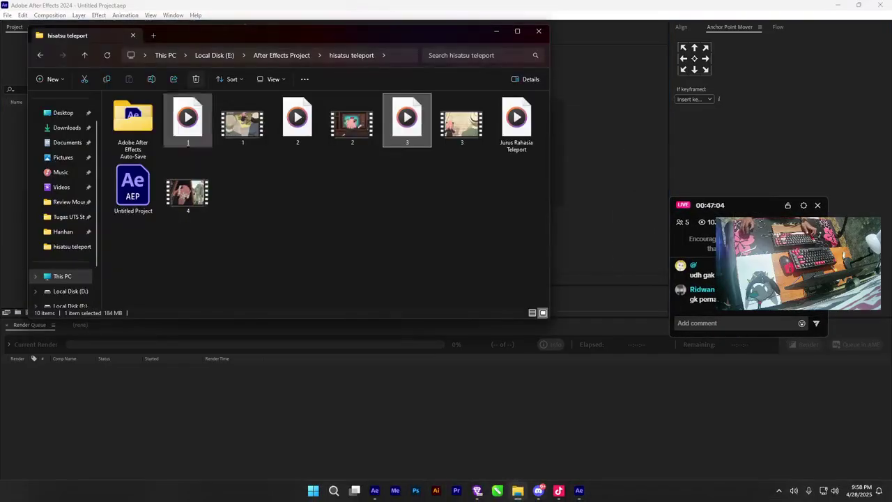
{"action": "left_click", "coordinate": [348, 202]}
{"action": "left_click_drag", "start_coordinate": [187, 194], "coordinate": [138, 371]}
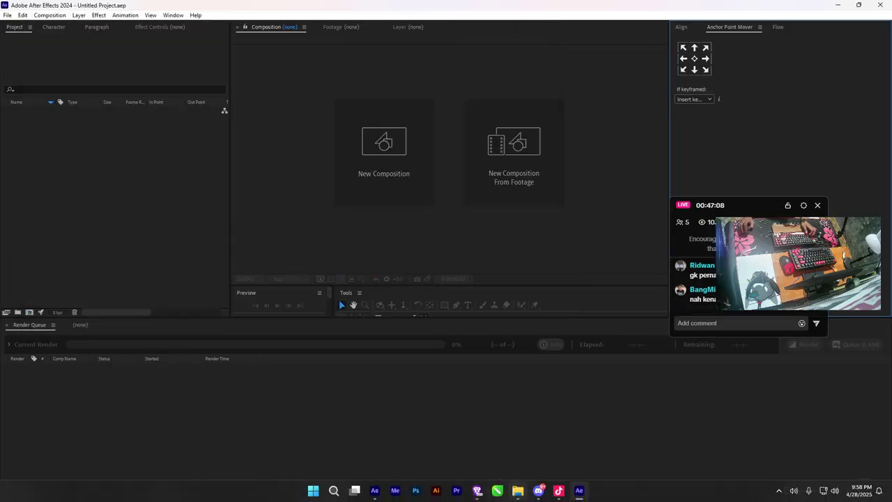
{"action": "left_click", "coordinate": [517, 491]}
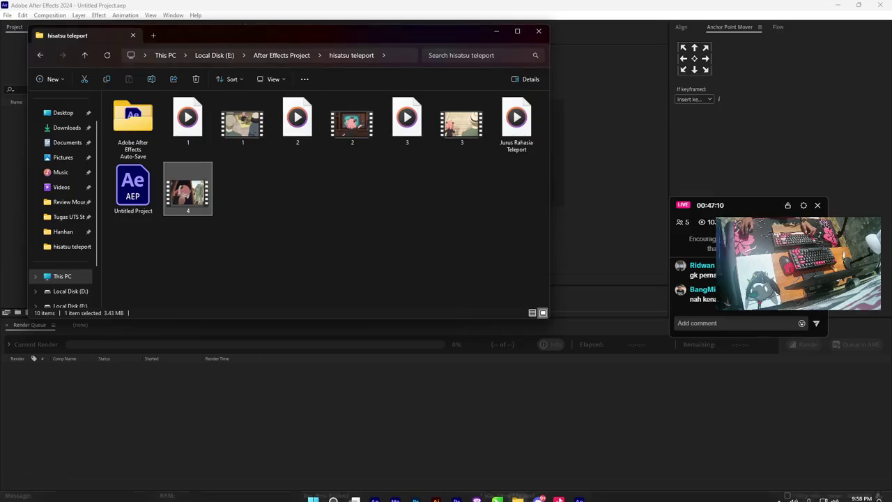
{"action": "left_click_drag", "start_coordinate": [300, 36], "coordinate": [501, 45]}
{"action": "left_click_drag", "start_coordinate": [388, 199], "coordinate": [114, 174]}
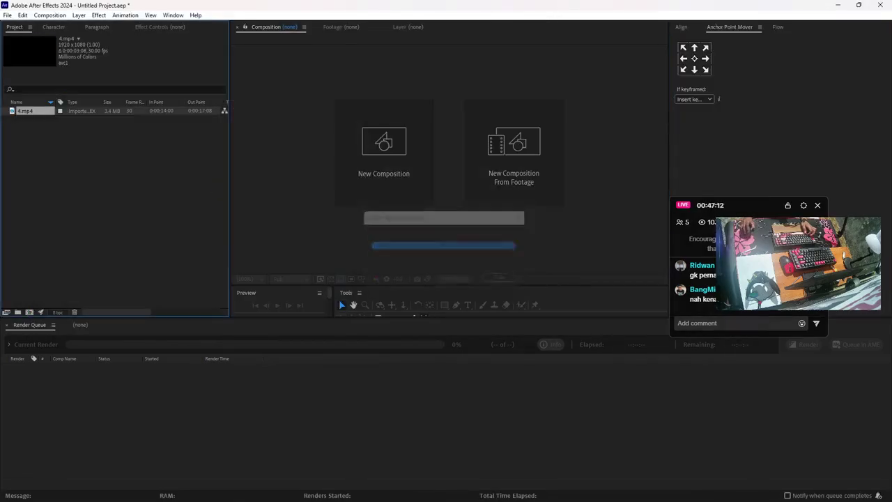
Create a new composition from the 4.mp4 footage
{"action": "left_click_drag", "start_coordinate": [26, 111], "coordinate": [25, 350]}
{"action": "left_click_drag", "start_coordinate": [25, 110], "coordinate": [29, 312]}
{"action": "left_click", "coordinate": [132, 418]}
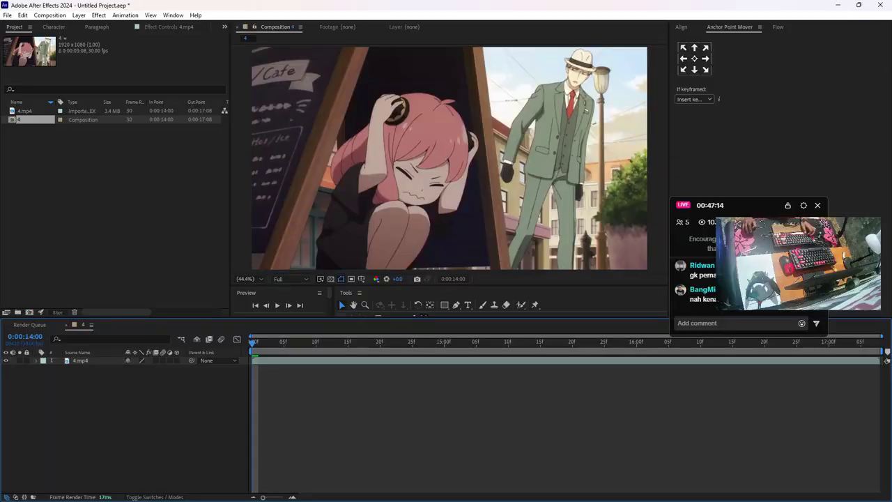
Paint Roto Brush foreground strokes over the crouching pink-haired girl in the 4.mp4 layer and reveal the stroke properties
{"action": "left_click", "coordinate": [521, 305]}
{"action": "double_click", "coordinate": [446, 167]}
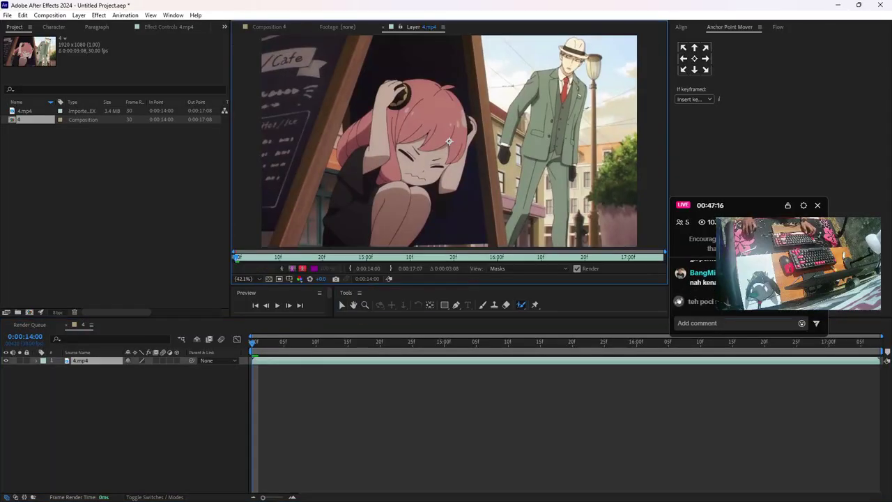
{"action": "left_click_drag", "start_coordinate": [424, 115], "coordinate": [362, 202]}
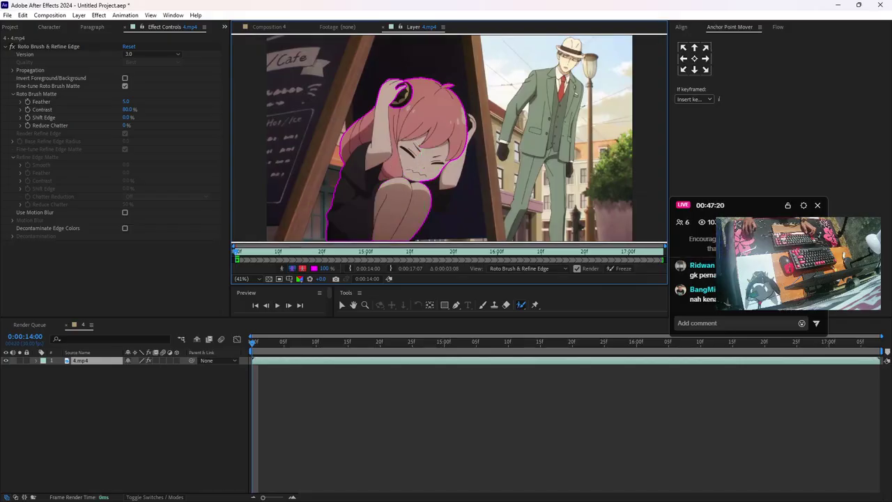
{"action": "key", "text": "u"}
{"action": "key", "text": "u"}
{"action": "scroll", "coordinate": [474, 177], "scroll_direction": "up", "scroll_amount": 2}
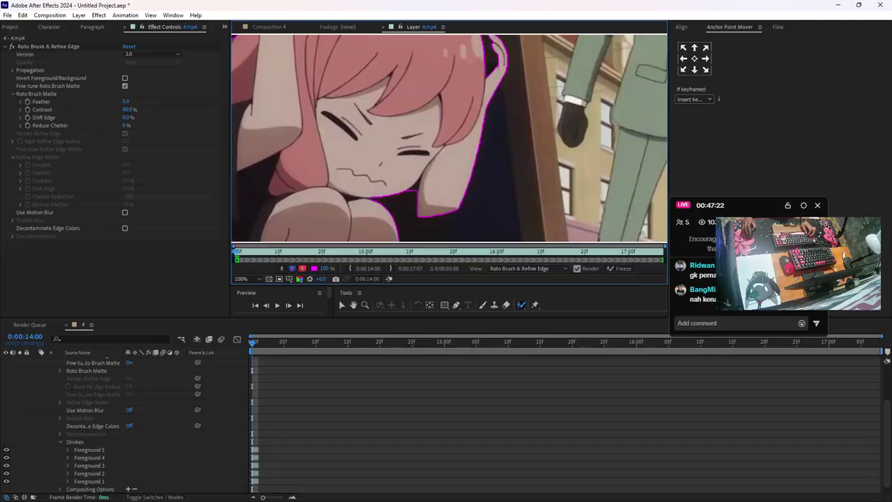
Refine the girl's Roto Brush selection with an added foreground stroke, checking the outline around her arms, hair and raised hands
{"action": "left_click_drag", "start_coordinate": [455, 112], "coordinate": [363, 208]}
{"action": "key", "text": "ctrl+z"}
{"action": "mouse_move", "coordinate": [306, 46]}
{"action": "left_mouse_down"}
{"action": "mouse_move", "coordinate": [209, 136]}
{"action": "mouse_move", "coordinate": [380, 141]}
{"action": "mouse_move", "coordinate": [416, 98]}
{"action": "mouse_move", "coordinate": [490, 50]}
{"action": "mouse_move", "coordinate": [421, 158]}
{"action": "left_mouse_up"}
{"action": "left_click", "coordinate": [490, 50]}
{"action": "left_click_drag", "start_coordinate": [421, 209], "coordinate": [571, 43]}
{"action": "left_click_drag", "start_coordinate": [452, 188], "coordinate": [533, 80]}
{"action": "left_click_drag", "start_coordinate": [526, 184], "coordinate": [320, 216]}
{"action": "left_click_drag", "start_coordinate": [460, 87], "coordinate": [407, 198]}
{"action": "scroll", "coordinate": [453, 133], "scroll_direction": "down", "scroll_amount": 3}
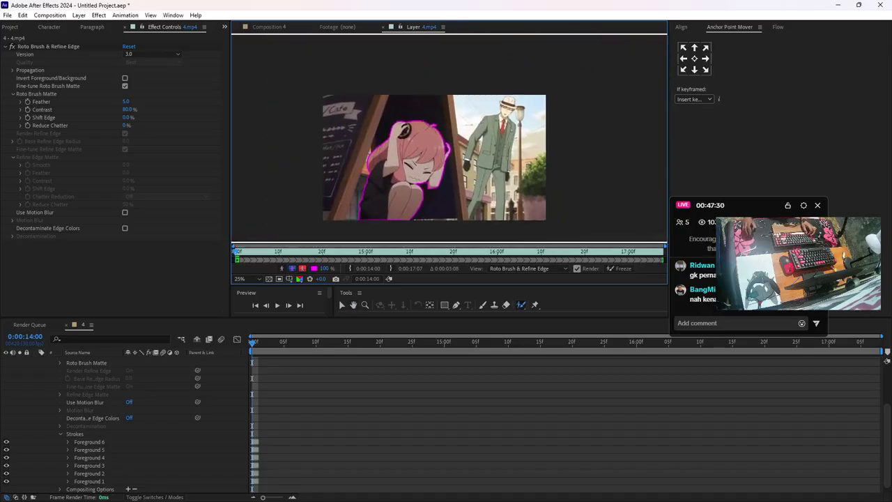
Add the man's suit, sleeve, gloved hand and upper legs to the Roto Brush selection, excluding the background gap beside his arm
{"action": "scroll", "coordinate": [574, 103], "scroll_direction": "up", "scroll_amount": 4}
{"action": "scroll", "coordinate": [449, 138], "scroll_direction": "down", "scroll_amount": 4}
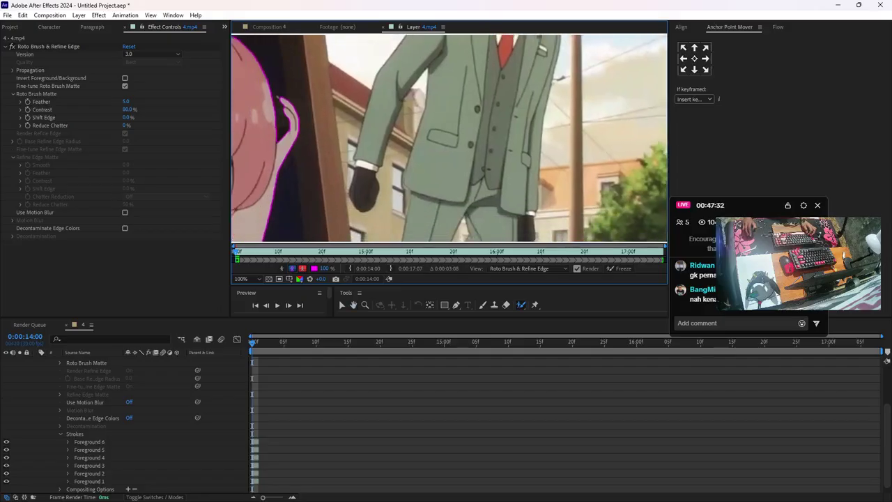
{"action": "left_click", "coordinate": [482, 109]}
{"action": "scroll", "coordinate": [484, 108], "scroll_direction": "up", "scroll_amount": 4}
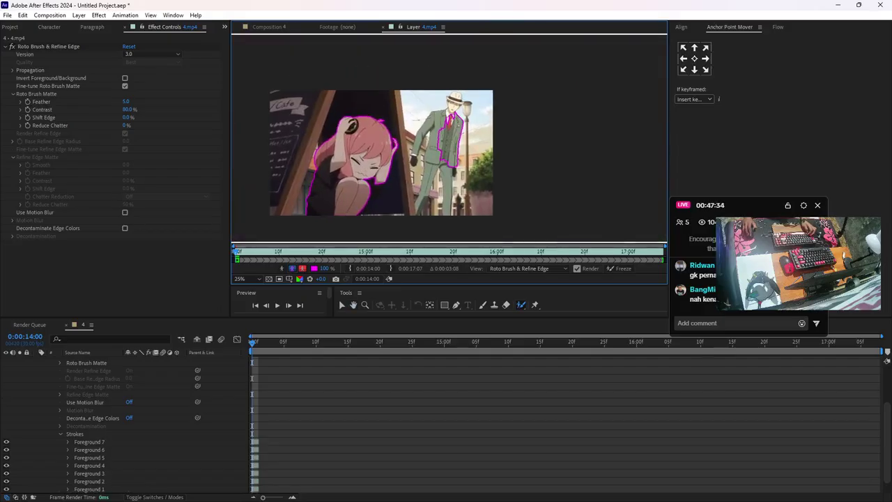
{"action": "left_click", "coordinate": [383, 81]}
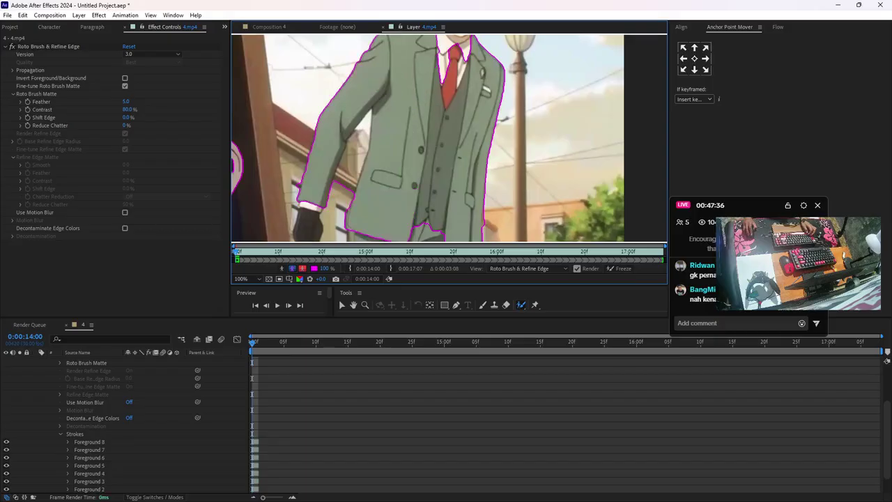
{"action": "mouse_move", "coordinate": [397, 149]}
{"action": "left_mouse_down"}
{"action": "mouse_move", "coordinate": [418, 102]}
{"action": "mouse_move", "coordinate": [371, 121]}
{"action": "mouse_move", "coordinate": [359, 158]}
{"action": "left_mouse_up"}
{"action": "left_click", "coordinate": [337, 161]}
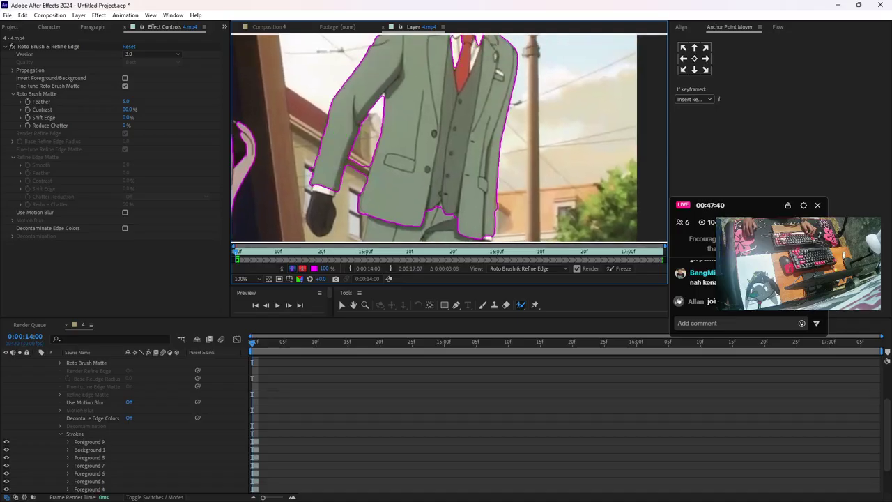
{"action": "mouse_move", "coordinate": [320, 191]}
{"action": "left_mouse_down"}
{"action": "mouse_move", "coordinate": [320, 207]}
{"action": "mouse_move", "coordinate": [343, 188]}
{"action": "left_mouse_up"}
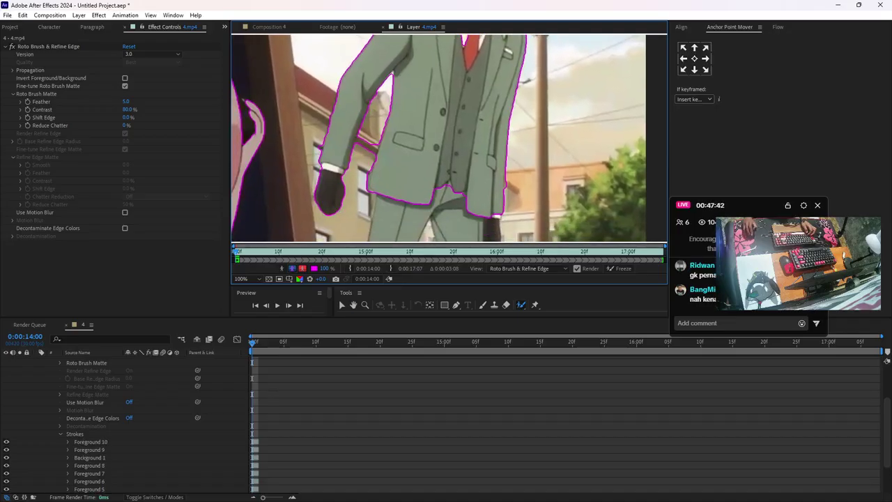
{"action": "mouse_move", "coordinate": [377, 127]}
{"action": "left_mouse_down"}
{"action": "mouse_move", "coordinate": [359, 164]}
{"action": "mouse_move", "coordinate": [388, 162]}
{"action": "mouse_move", "coordinate": [389, 210]}
{"action": "mouse_move", "coordinate": [412, 74]}
{"action": "left_mouse_up"}
{"action": "mouse_move", "coordinate": [381, 187]}
{"action": "left_mouse_down"}
{"action": "mouse_move", "coordinate": [381, 220]}
{"action": "mouse_move", "coordinate": [404, 119]}
{"action": "left_mouse_up"}
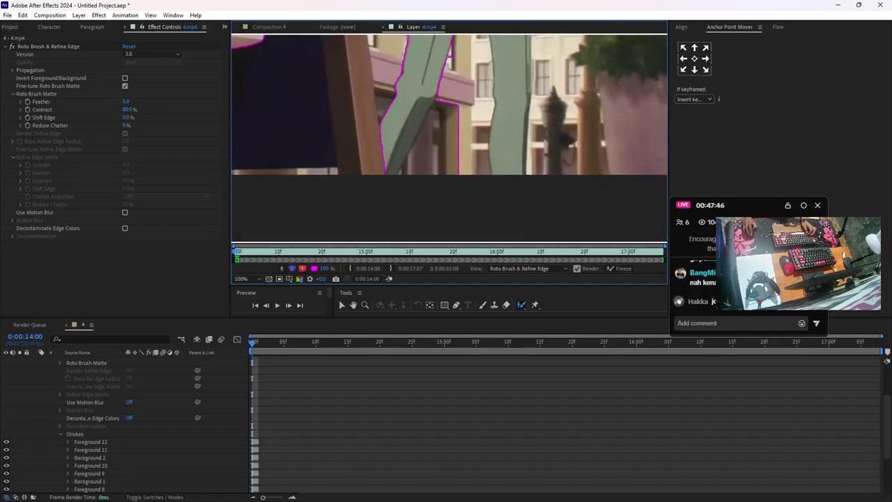
Add both of the man's lower legs to the Roto Brush selection and subtract the background between them
{"action": "left_click_drag", "start_coordinate": [514, 98], "coordinate": [515, 156]}
{"action": "mouse_move", "coordinate": [461, 96]}
{"action": "left_mouse_down"}
{"action": "mouse_move", "coordinate": [438, 168]}
{"action": "mouse_move", "coordinate": [439, 216]}
{"action": "mouse_move", "coordinate": [440, 145]}
{"action": "mouse_move", "coordinate": [408, 158]}
{"action": "mouse_move", "coordinate": [411, 123]}
{"action": "left_mouse_up"}
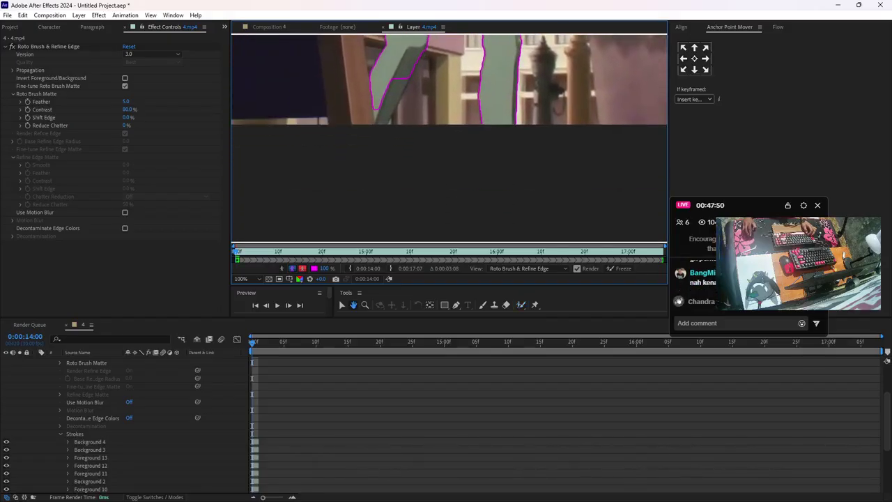
{"action": "mouse_move", "coordinate": [391, 77]}
{"action": "left_mouse_down"}
{"action": "mouse_move", "coordinate": [384, 117]}
{"action": "mouse_move", "coordinate": [397, 124]}
{"action": "mouse_move", "coordinate": [396, 192]}
{"action": "mouse_move", "coordinate": [380, 232]}
{"action": "left_mouse_up"}
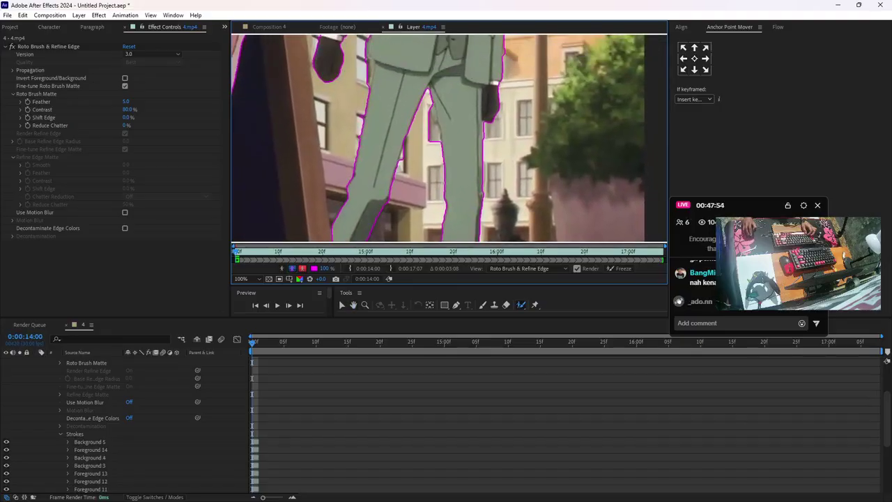
{"action": "left_click_drag", "start_coordinate": [430, 114], "coordinate": [426, 149]}
{"action": "mouse_move", "coordinate": [426, 113]}
{"action": "left_mouse_down"}
{"action": "mouse_move", "coordinate": [442, 85]}
{"action": "mouse_move", "coordinate": [426, 168]}
{"action": "left_mouse_up"}
Add the man's head and hat to the Roto Brush selection and refine the edge around his face and ears
{"action": "scroll", "coordinate": [442, 105], "scroll_direction": "up", "scroll_amount": 5}
{"action": "scroll", "coordinate": [441, 104], "scroll_direction": "up", "scroll_amount": 6}
{"action": "left_click_drag", "start_coordinate": [452, 64], "coordinate": [454, 67]}
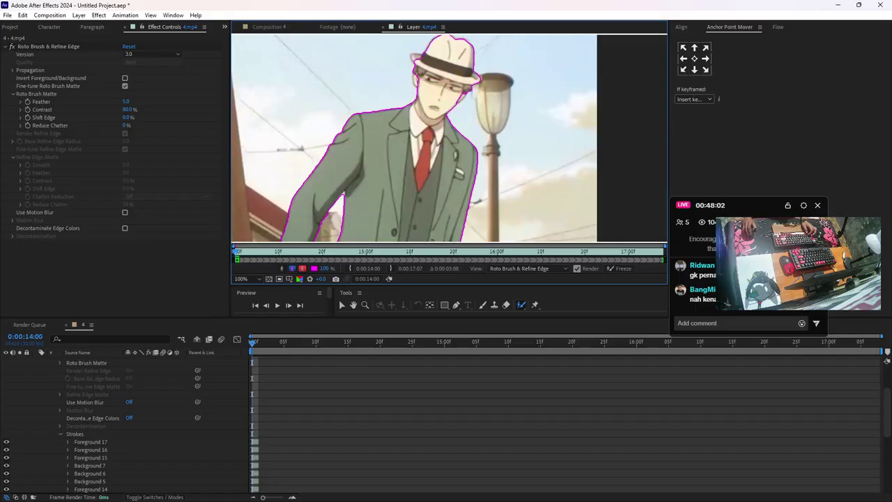
{"action": "scroll", "coordinate": [461, 124], "scroll_direction": "up", "scroll_amount": 2}
{"action": "left_click_drag", "start_coordinate": [458, 120], "coordinate": [420, 236]}
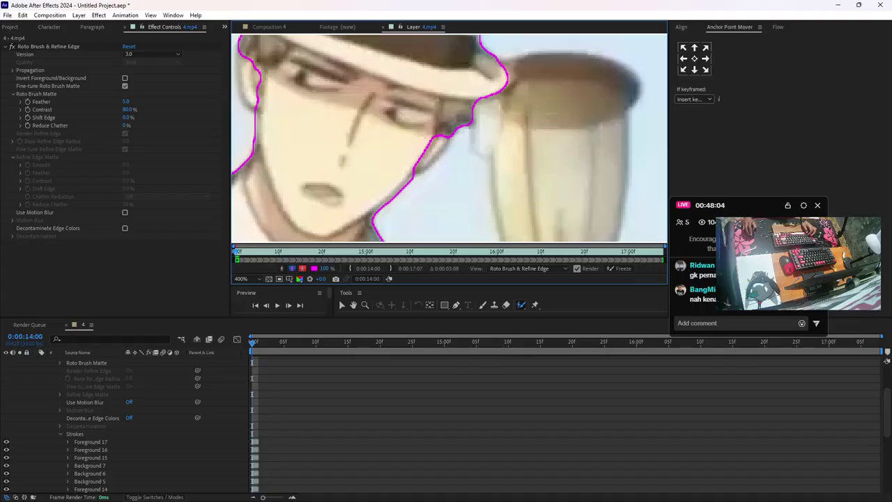
{"action": "left_click", "coordinate": [415, 138]}
{"action": "left_click_drag", "start_coordinate": [416, 138], "coordinate": [513, 166]}
{"action": "left_click", "coordinate": [363, 100]}
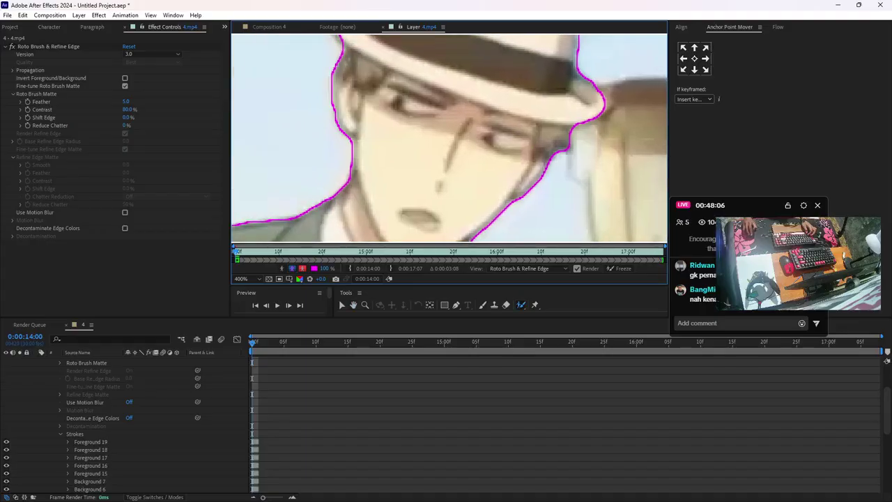
Extend the Roto Brush selection to include the protruding brim of the man's hat
{"action": "scroll", "coordinate": [426, 127], "scroll_direction": "down", "scroll_amount": 2}
{"action": "left_click_drag", "start_coordinate": [394, 93], "coordinate": [385, 139]}
{"action": "scroll", "coordinate": [385, 138], "scroll_direction": "up", "scroll_amount": 2}
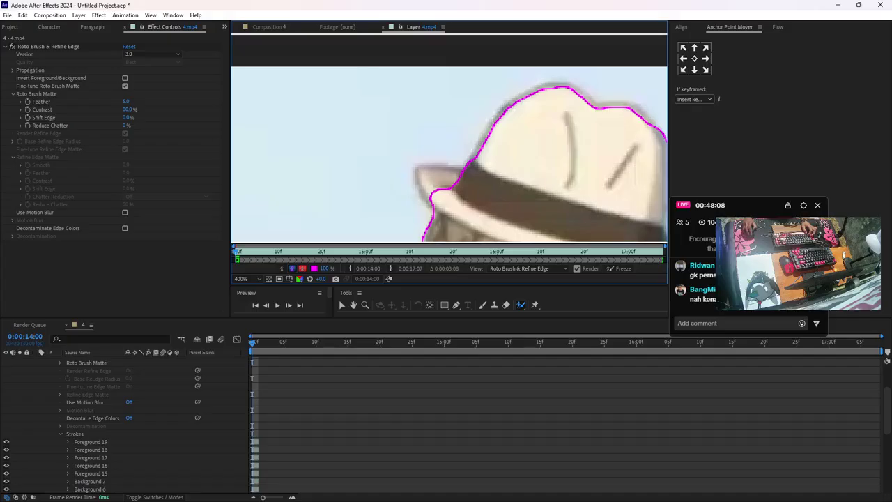
{"action": "left_click", "coordinate": [438, 185]}
{"action": "scroll", "coordinate": [438, 185], "scroll_direction": "down", "scroll_amount": 1}
{"action": "mouse_move", "coordinate": [439, 185]}
{"action": "left_mouse_down"}
{"action": "mouse_move", "coordinate": [465, 146]}
{"action": "mouse_move", "coordinate": [446, 70]}
{"action": "left_mouse_up"}
Fit the whole frame in the layer view and propagate the Roto Brush matte to the last frame at 0:00:17:07
{"action": "scroll", "coordinate": [460, 146], "scroll_direction": "down", "scroll_amount": 2}
{"action": "scroll", "coordinate": [460, 146], "scroll_direction": "up", "scroll_amount": 1}
{"action": "left_click_drag", "start_coordinate": [404, 202], "coordinate": [492, 67]}
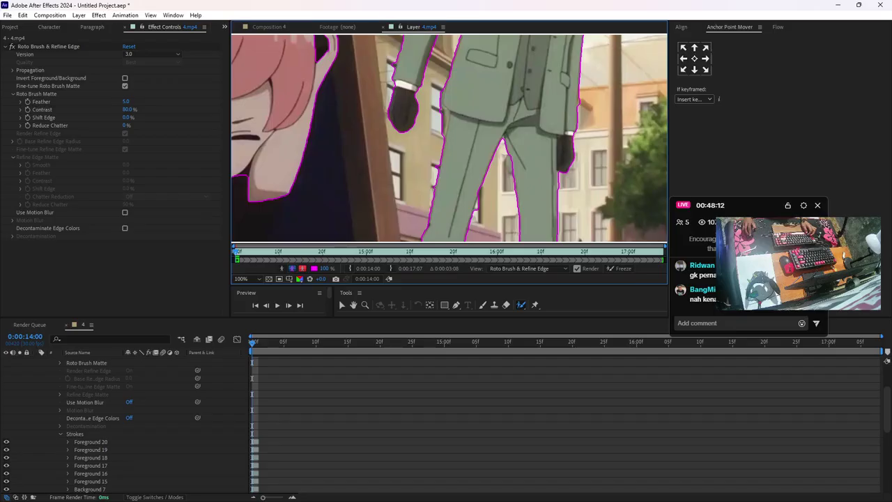
{"action": "left_click", "coordinate": [248, 279]}
{"action": "left_click", "coordinate": [243, 288]}
{"action": "key", "text": "End"}
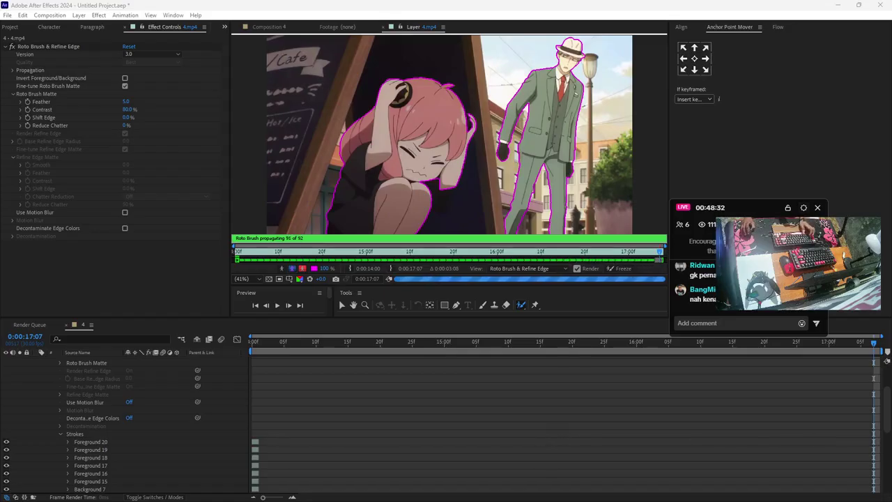
Preview the propagated matte, return to 0:00:14:00 and add a foreground stroke between the girl's chin and elbow
{"action": "key", "text": "space"}
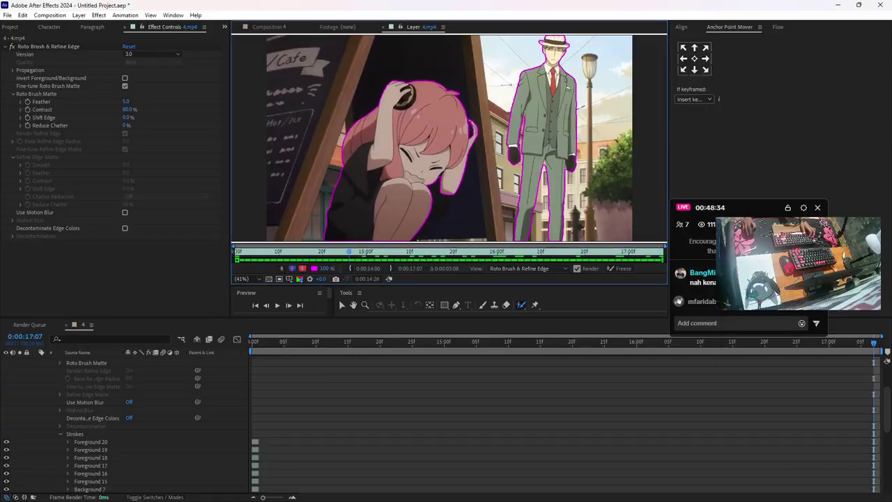
{"action": "key", "text": "space"}
{"action": "left_click_drag", "start_coordinate": [430, 184], "coordinate": [444, 183]}
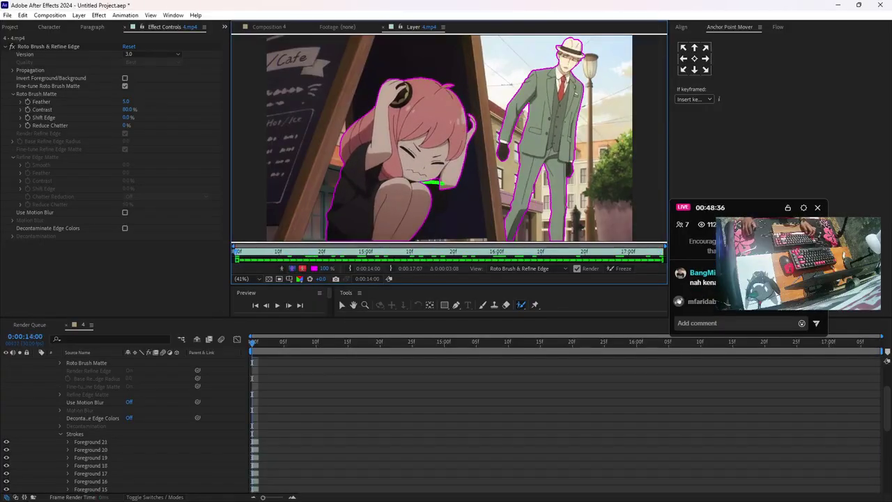
{"action": "scroll", "coordinate": [447, 189], "scroll_direction": "up", "scroll_amount": 3}
{"action": "scroll", "coordinate": [474, 202], "scroll_direction": "down", "scroll_amount": 2}
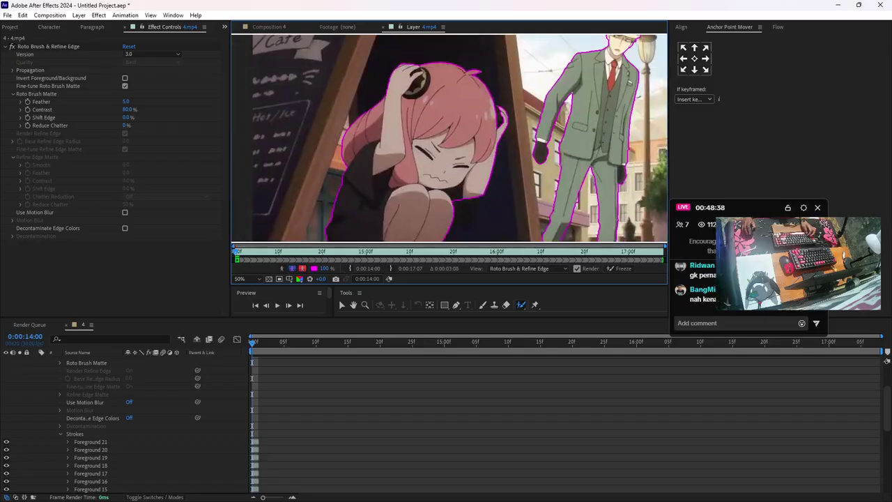
Propagate the corrected matte to the last frame and preview the cutout characters in composition 4
{"action": "key", "text": "End"}
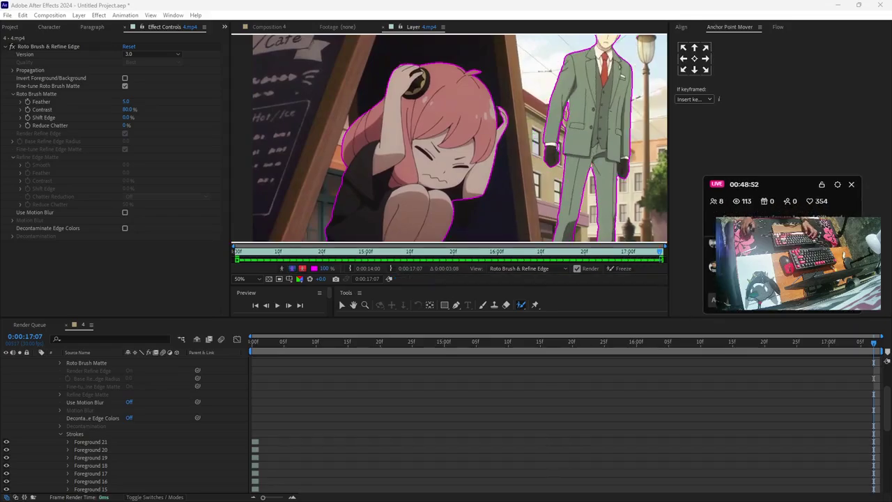
{"action": "left_click", "coordinate": [268, 27]}
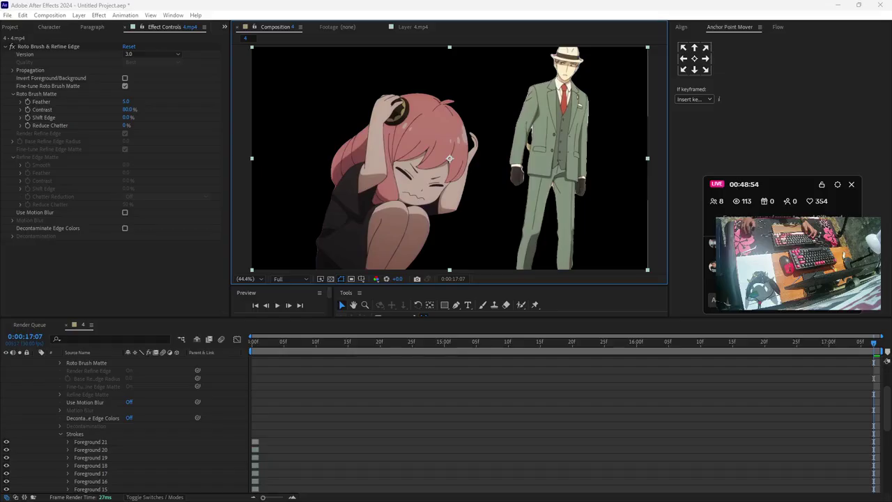
{"action": "key", "text": "space"}
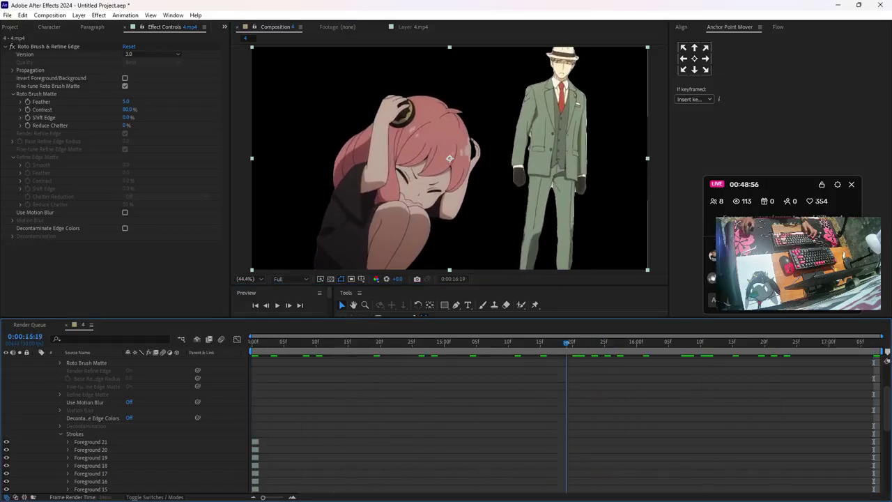
Add composition 4 to the render queue and set its output module format to QuickTime
{"action": "key", "text": "ctrl+m"}
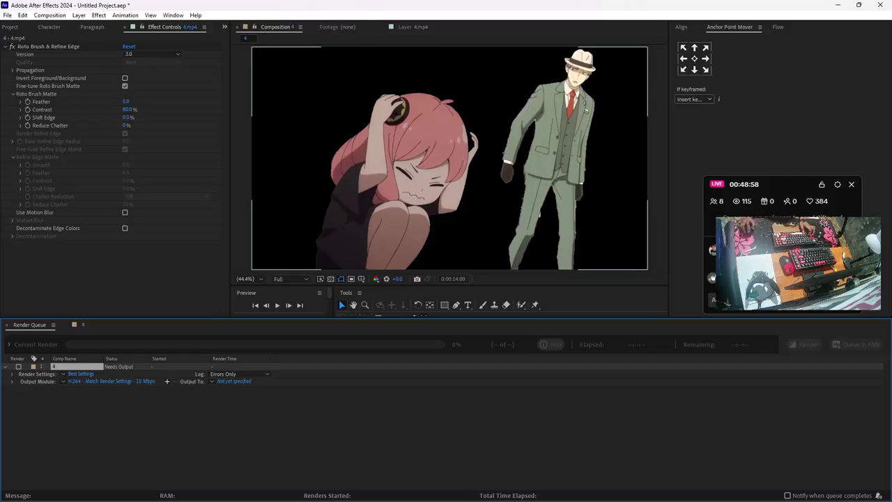
{"action": "left_click", "coordinate": [111, 381]}
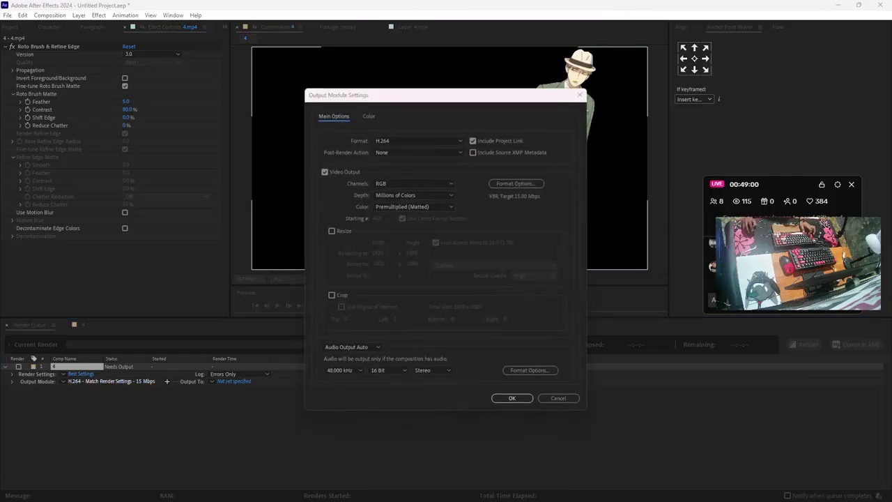
{"action": "left_click", "coordinate": [418, 140]}
{"action": "left_click", "coordinate": [394, 253]}
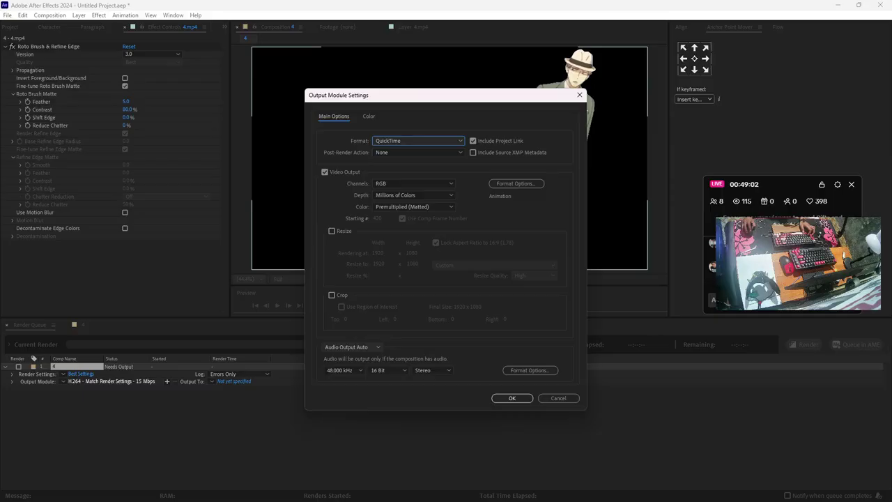
{"action": "left_click", "coordinate": [348, 346]}
{"action": "left_click", "coordinate": [345, 377]}
{"action": "left_click", "coordinate": [512, 398]}
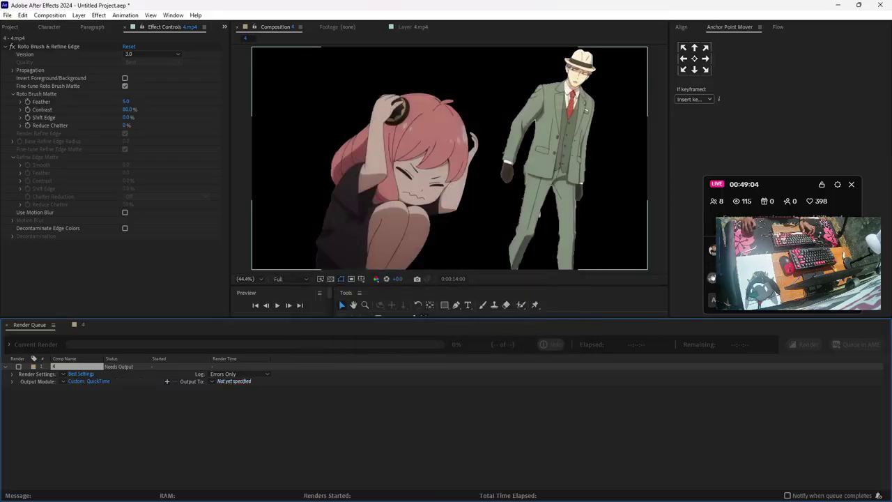
Set the output file of composition 4 to 4.mov and render it
{"action": "left_click", "coordinate": [234, 381]}
{"action": "key", "text": "Return"}
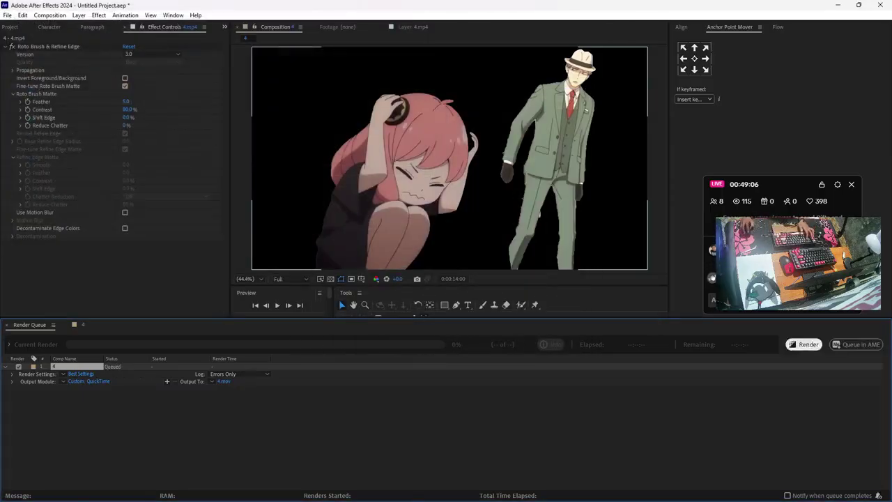
{"action": "key", "text": "Return"}
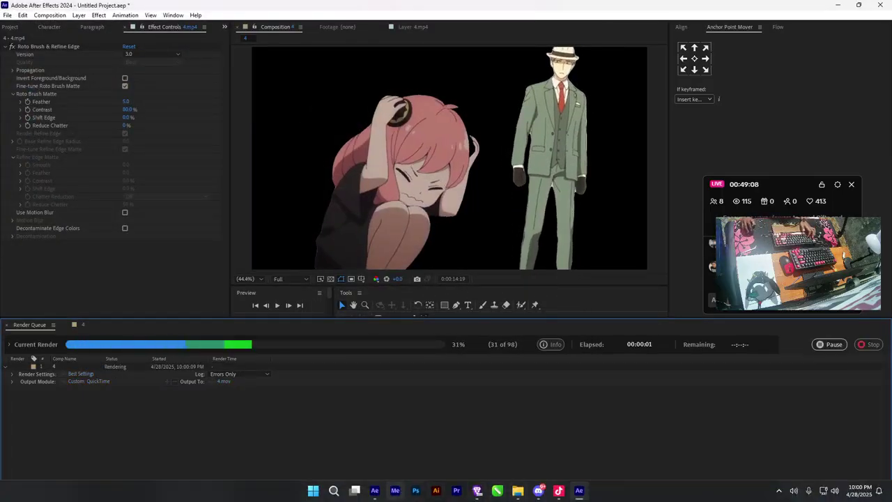
In After Effects 2021, add 4.mov from the hisatsu teleport folder as the top layer of Pre-comp 4 and preview the frame at 0:00:14:25
{"action": "key", "text": "alt+Tab"}
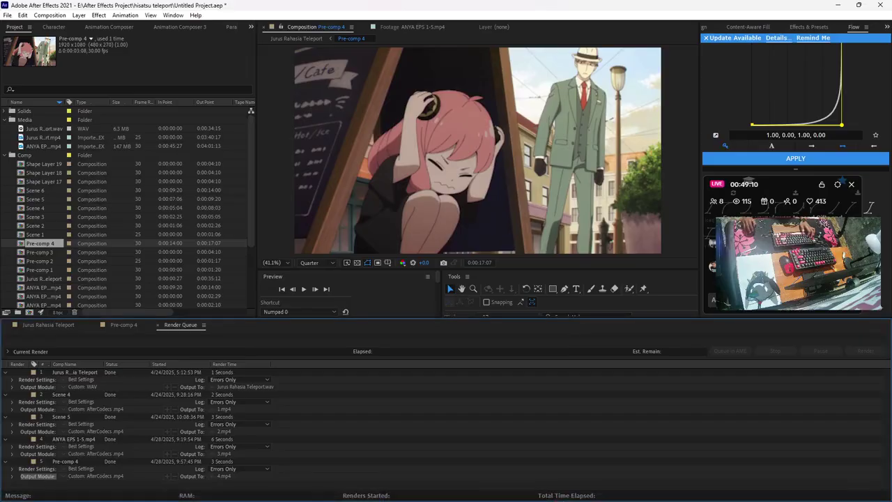
{"action": "left_click", "coordinate": [123, 325]}
{"action": "key", "text": "alt+Tab"}
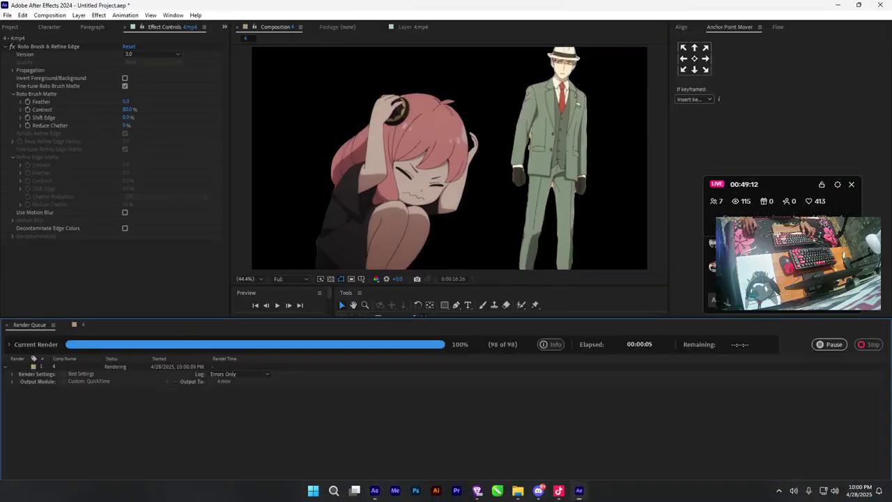
{"action": "key", "text": "alt+Tab"}
{"action": "key", "text": "alt+Tab"}
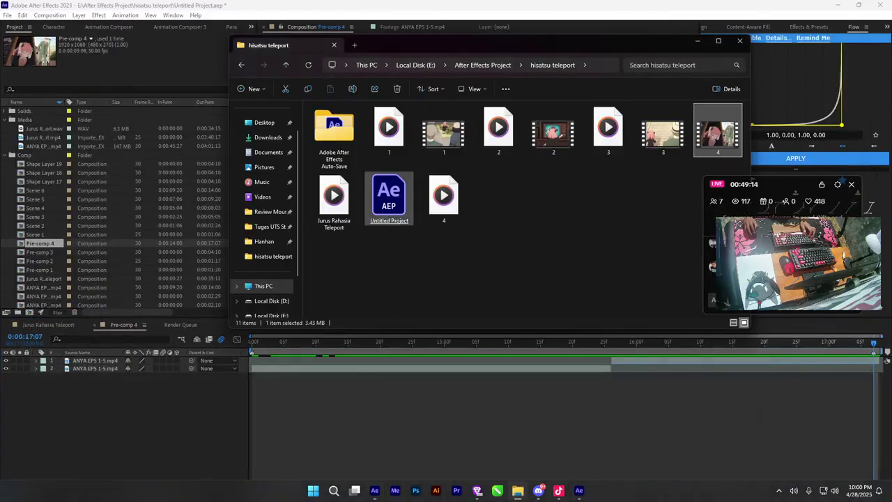
{"action": "left_click", "coordinate": [443, 198]}
{"action": "left_click_drag", "start_coordinate": [443, 198], "coordinate": [241, 372]}
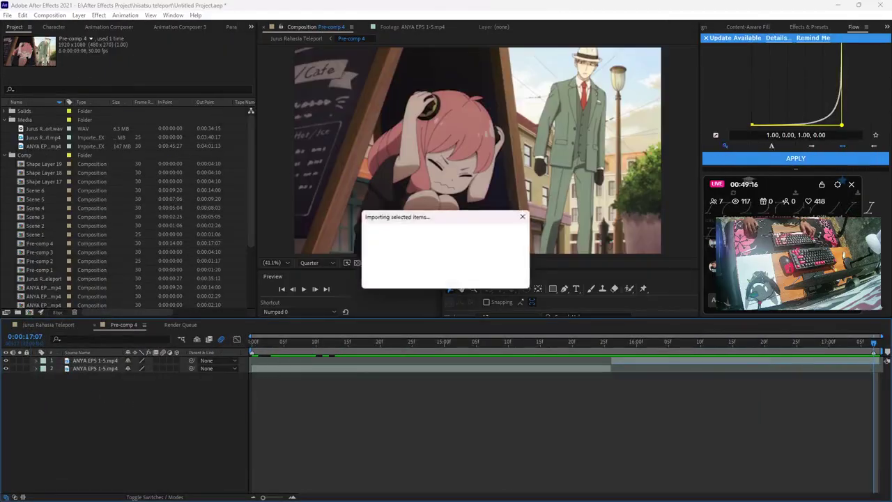
{"action": "left_click_drag", "start_coordinate": [649, 342], "coordinate": [412, 342]}
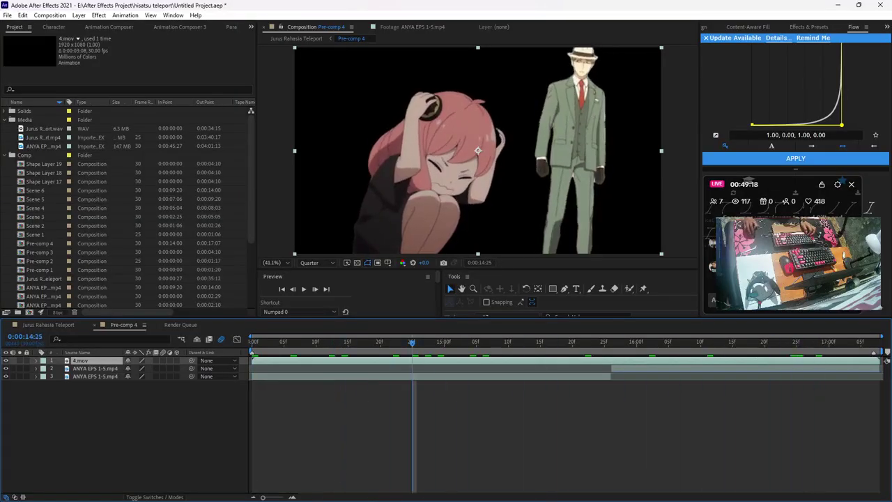
Return to After Effects 2024, queue composition 4 again and set its output module to QuickTime with RGB + Alpha channels
{"action": "left_click", "coordinate": [579, 490]}
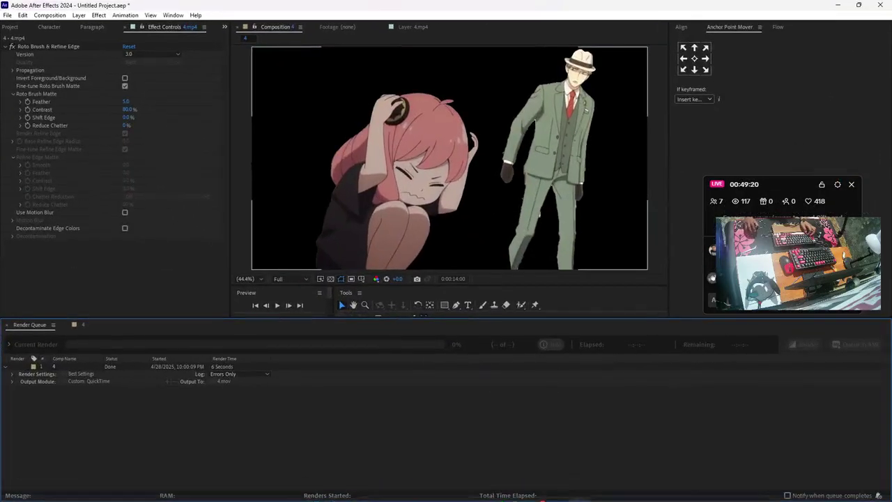
{"action": "left_click", "coordinate": [79, 325]}
{"action": "key", "text": "ctrl+m"}
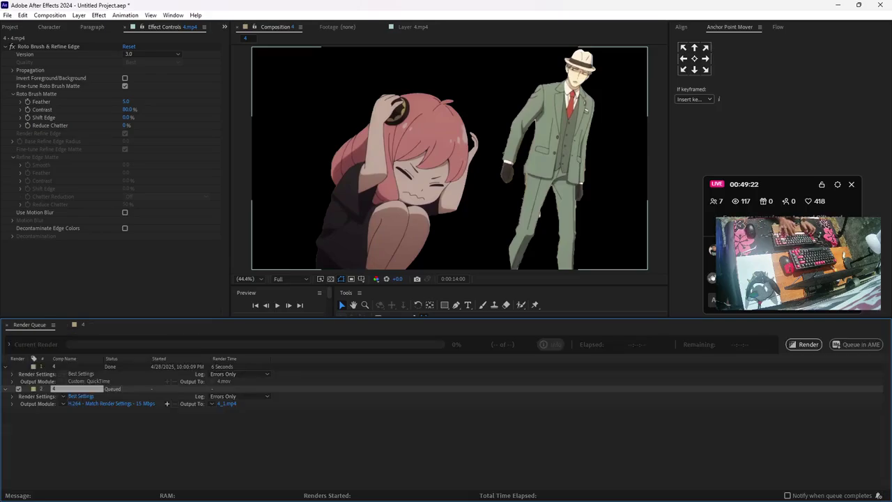
{"action": "left_click", "coordinate": [112, 403]}
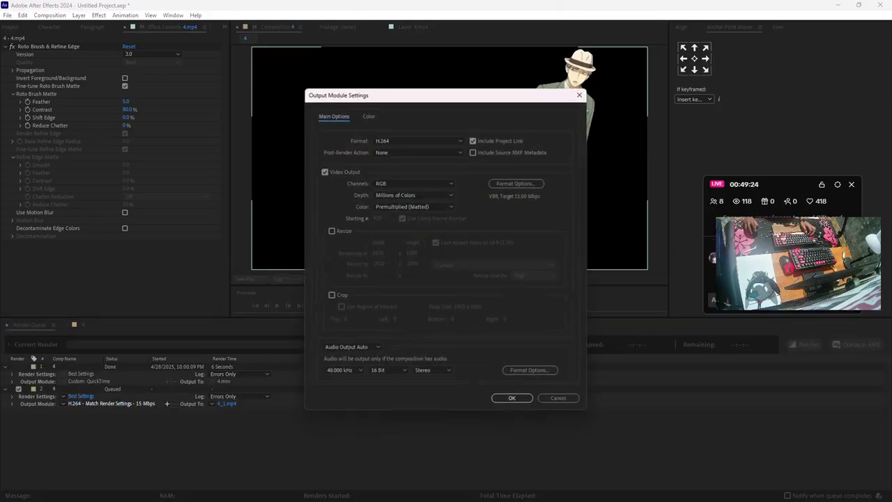
{"action": "left_click", "coordinate": [415, 183]}
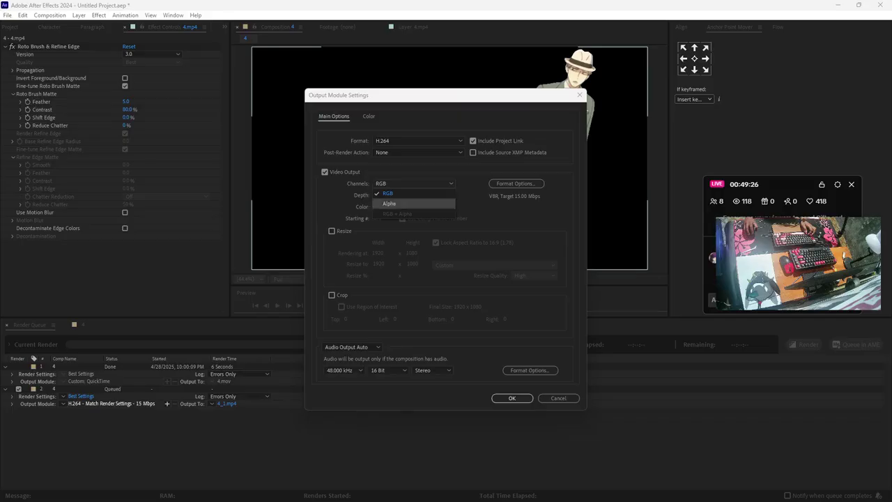
{"action": "left_click", "coordinate": [418, 141]}
{"action": "left_click", "coordinate": [418, 141]}
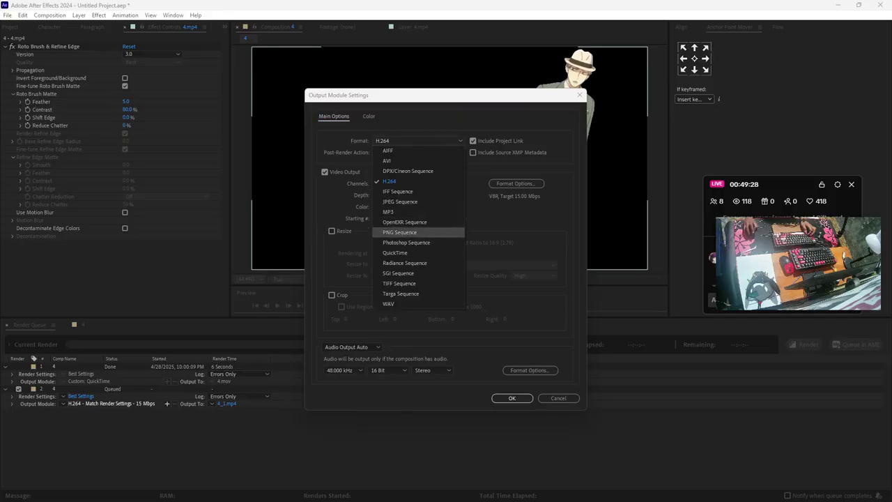
{"action": "left_click", "coordinate": [416, 253]}
{"action": "left_click", "coordinate": [413, 183]}
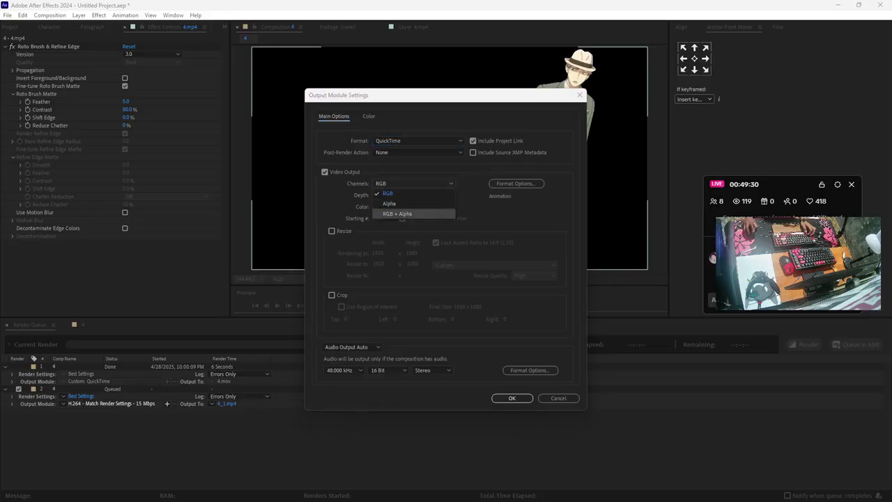
{"action": "left_click", "coordinate": [412, 213]}
{"action": "left_click", "coordinate": [512, 398]}
Set the new output file to 4.mov, allow the existing file to be overwritten and render composition 4
{"action": "left_click", "coordinate": [226, 404]}
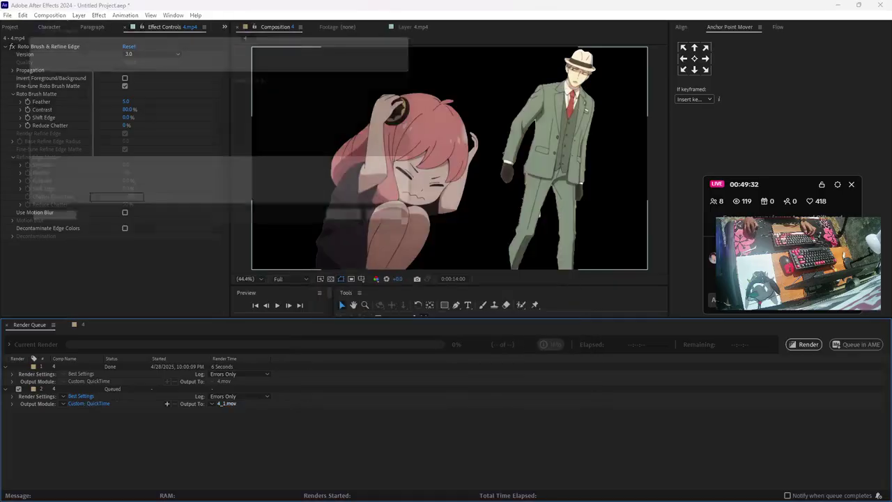
{"action": "key", "text": "Return"}
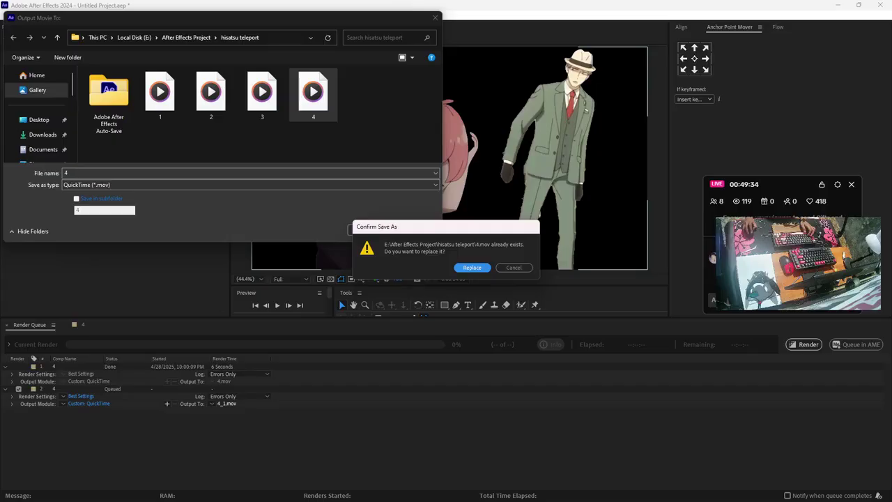
{"action": "key", "text": "Return"}
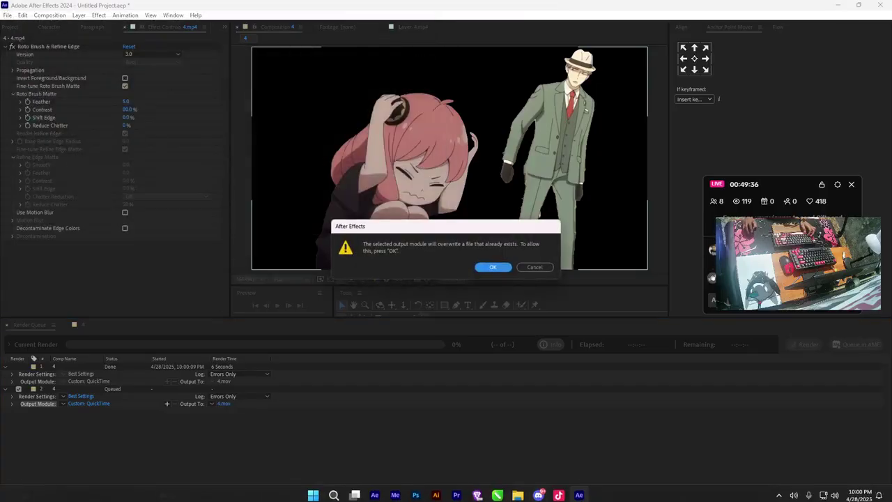
{"action": "key", "text": "Return"}
Dismiss the file alerts in After Effects 2021, check the render in After Effects 2024 and return to Pre-comp 4 in the 2021 version
{"action": "mouse_move", "coordinate": [517, 490]}
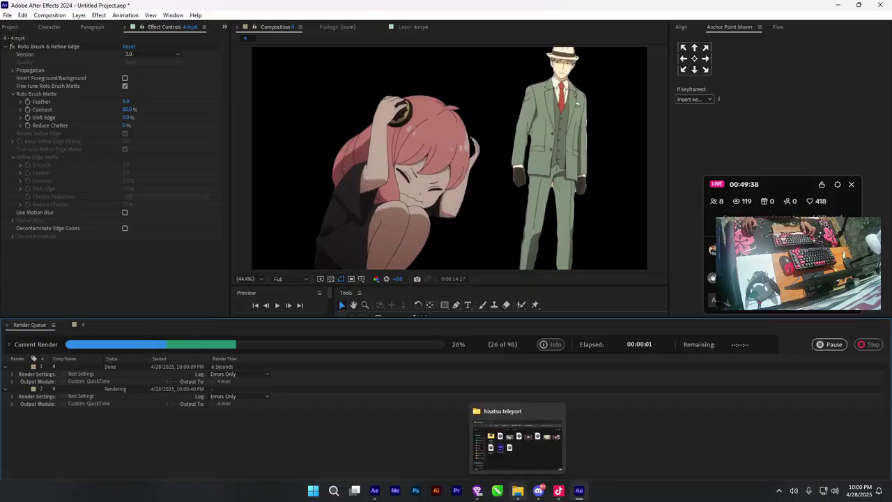
{"action": "left_click", "coordinate": [374, 490]}
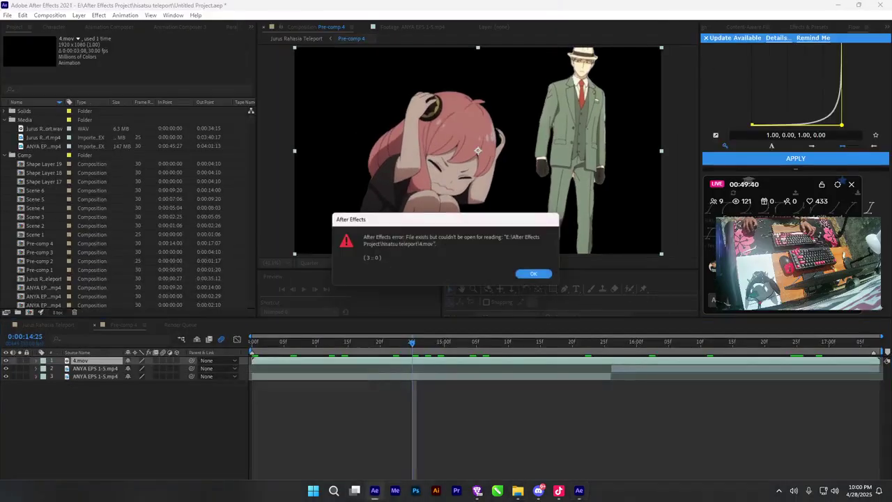
{"action": "key", "text": "Return"}
{"action": "key", "text": "Return"}
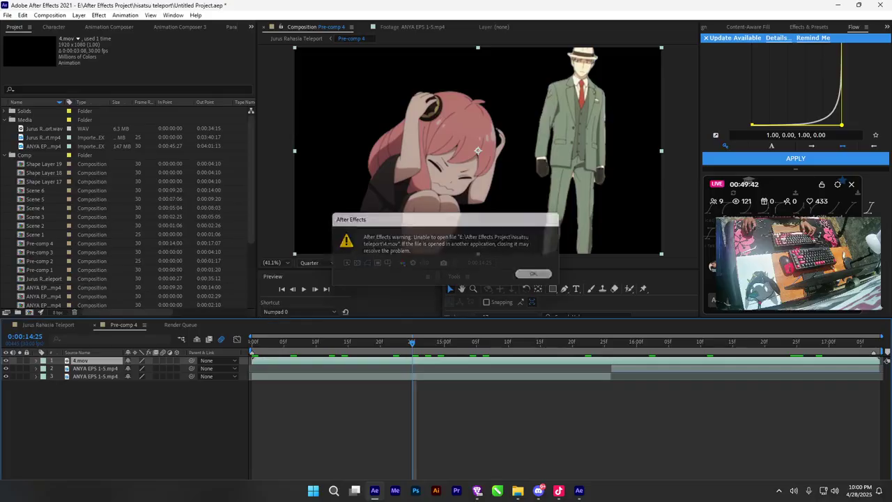
{"action": "left_click", "coordinate": [579, 490]}
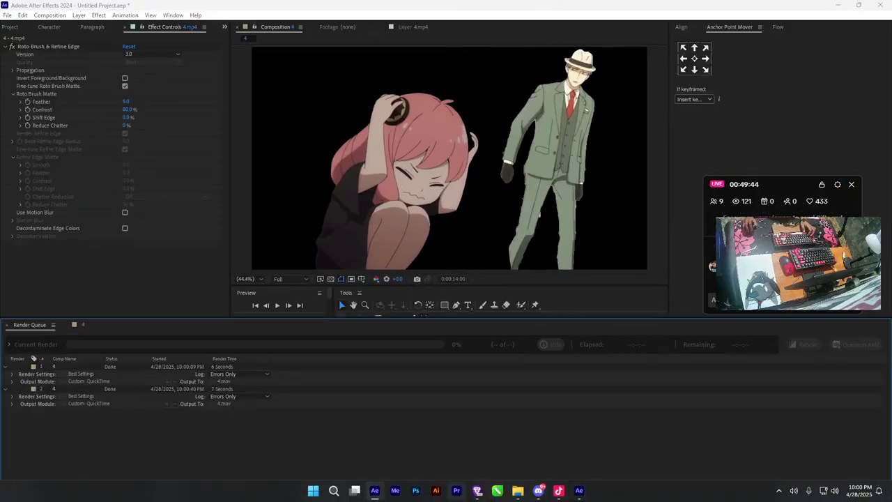
{"action": "key", "text": "alt+Tab"}
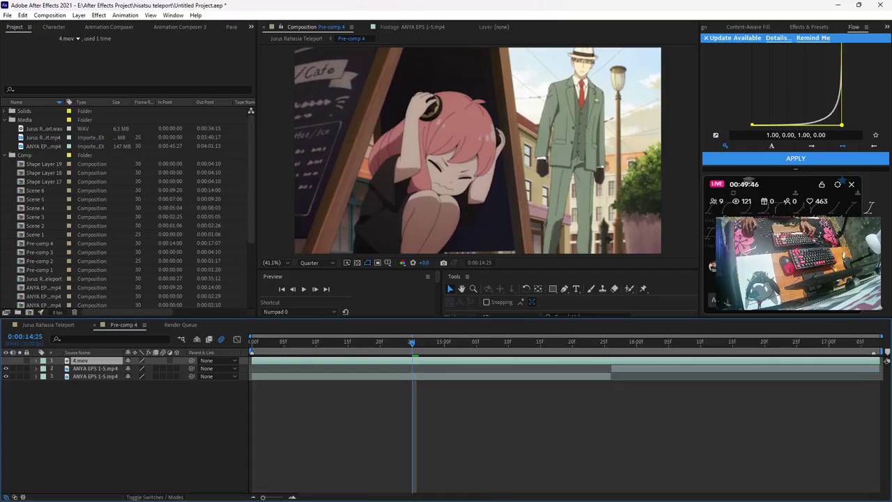
Move to 0:00:14:00 in Pre-comp 4, then hide and delete the two ANYA EPS 1-5.mp4 layers
{"action": "left_click_drag", "start_coordinate": [342, 343], "coordinate": [252, 342]}
{"action": "left_click", "coordinate": [6, 376]}
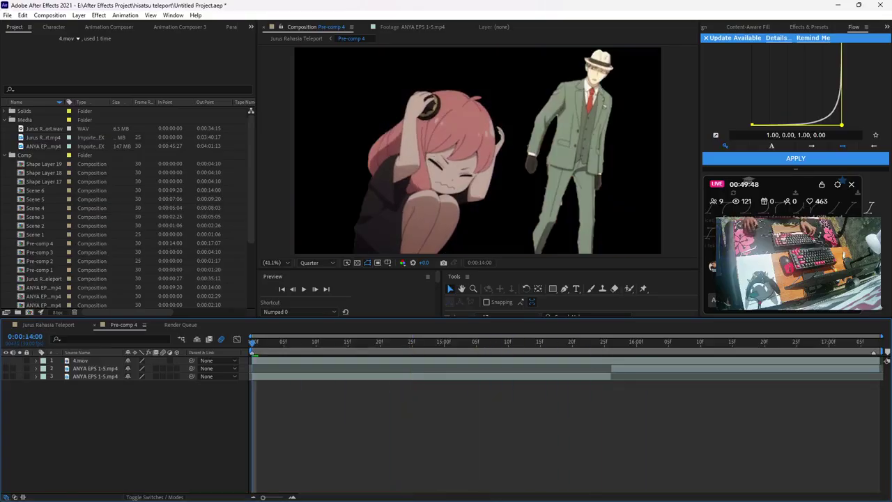
{"action": "left_click", "coordinate": [77, 352]}
{"action": "left_click", "coordinate": [81, 360]}
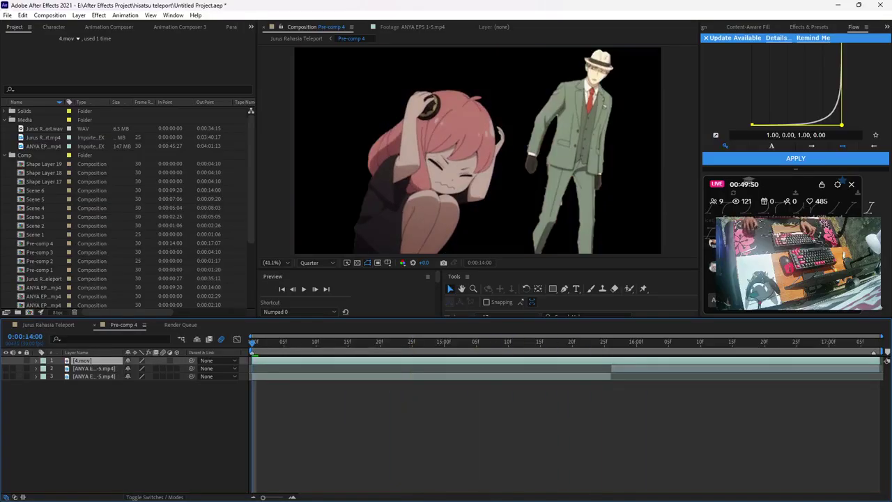
{"action": "left_click", "coordinate": [94, 368]}
{"action": "left_click", "coordinate": [93, 376], "text": "shift"}
{"action": "key", "text": "Delete"}
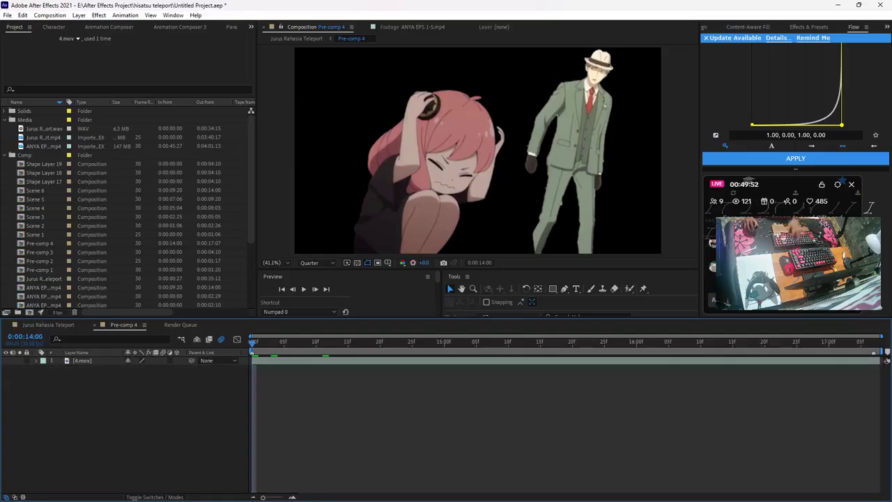
Precompose the 4.mov layer into its own composition, open it and duplicate the 4.mov footage layer inside
{"action": "left_click", "coordinate": [82, 360]}
{"action": "double_click", "coordinate": [81, 360]}
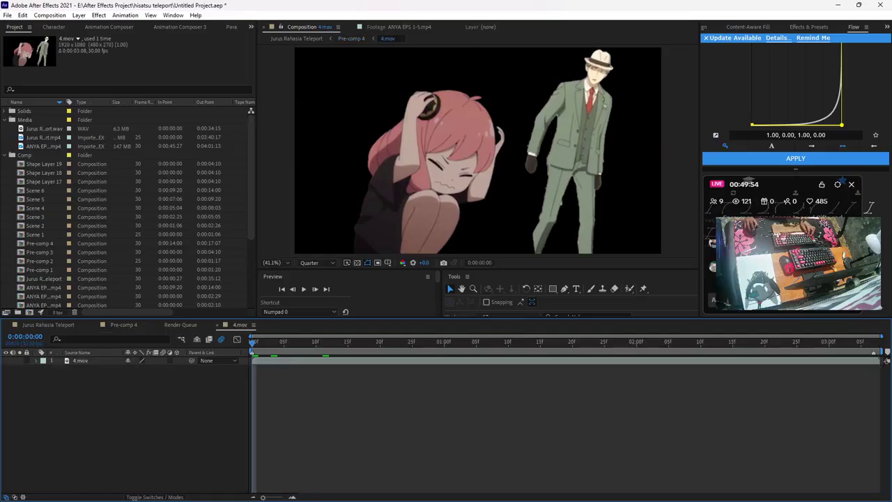
{"action": "key", "text": "ctrl+d"}
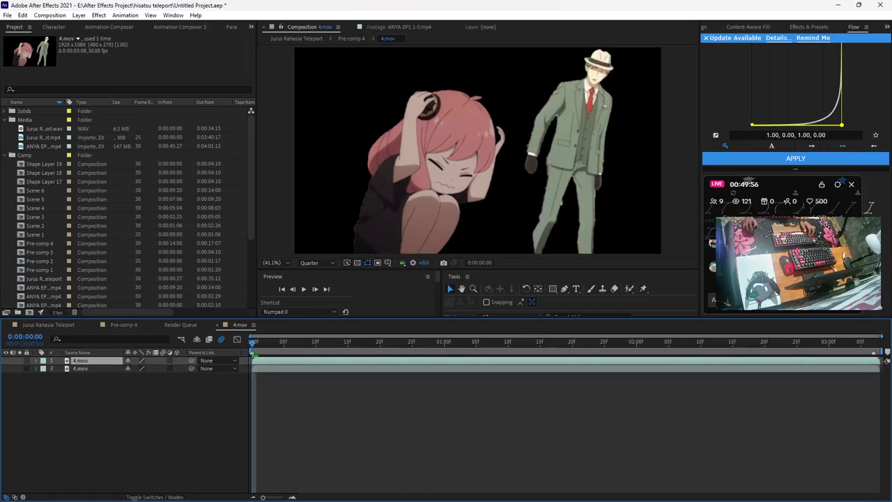
{"action": "key", "text": "ctrl+space"}
{"action": "key", "text": "Escape"}
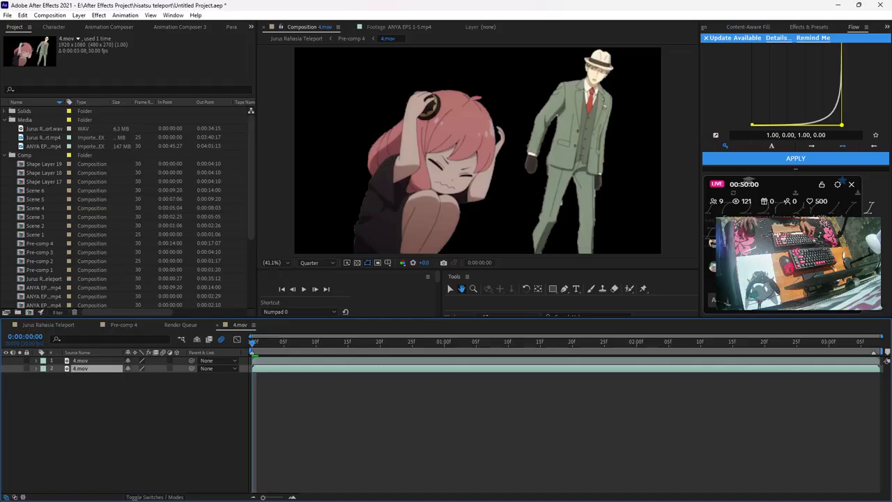
Rename Pre-comp 4 to Scene 7 in its composition settings and return to the Jurus Rahasia Teleport composition
{"action": "left_click", "coordinate": [48, 325]}
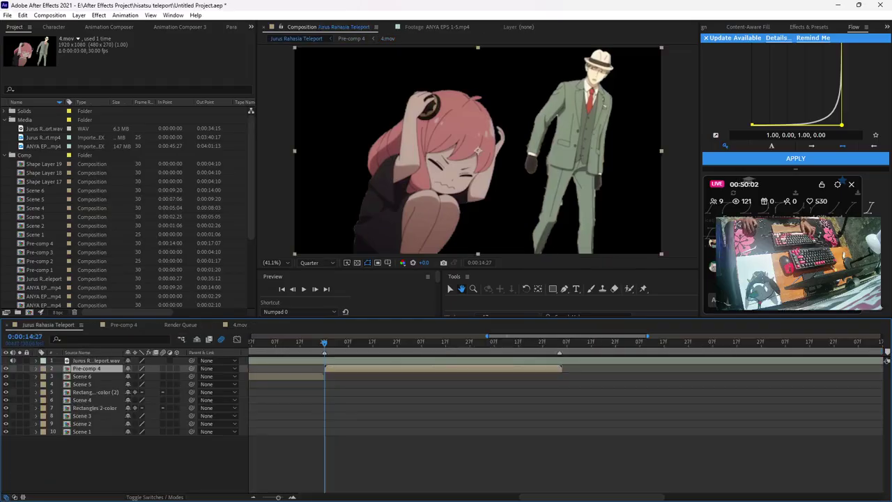
{"action": "double_click", "coordinate": [87, 368]}
{"action": "key", "text": "ctrl+k"}
{"action": "type", "text": "a"}
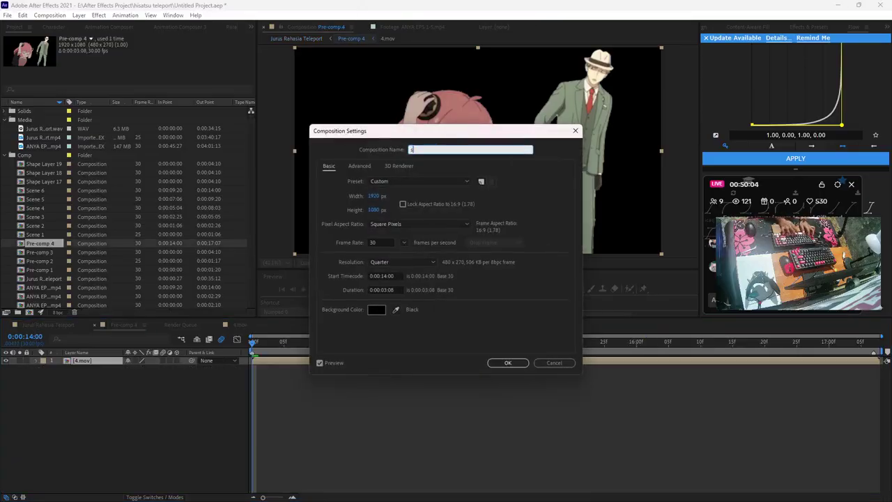
{"action": "key", "text": "BackSpace"}
{"action": "type", "text": "Scene 7"}
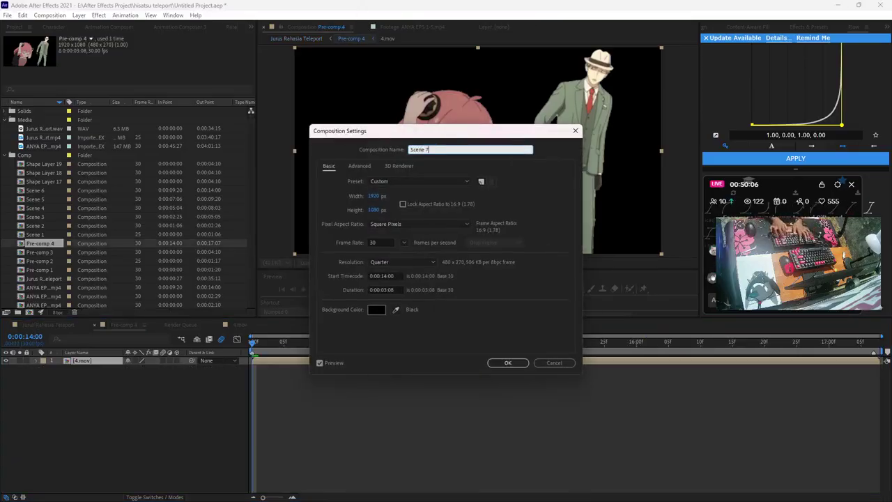
{"action": "key", "text": "Return"}
{"action": "left_click", "coordinate": [48, 325]}
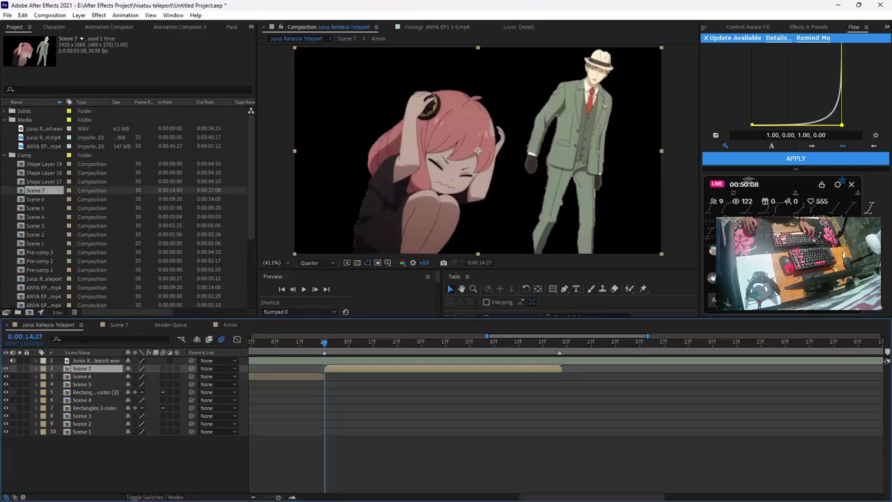
Paste the audio portion split off at 0:00:14:27 into Scene 7, undoing the split in the main composition
{"action": "left_click", "coordinate": [95, 360]}
{"action": "key", "text": "ctrl+shift+d"}
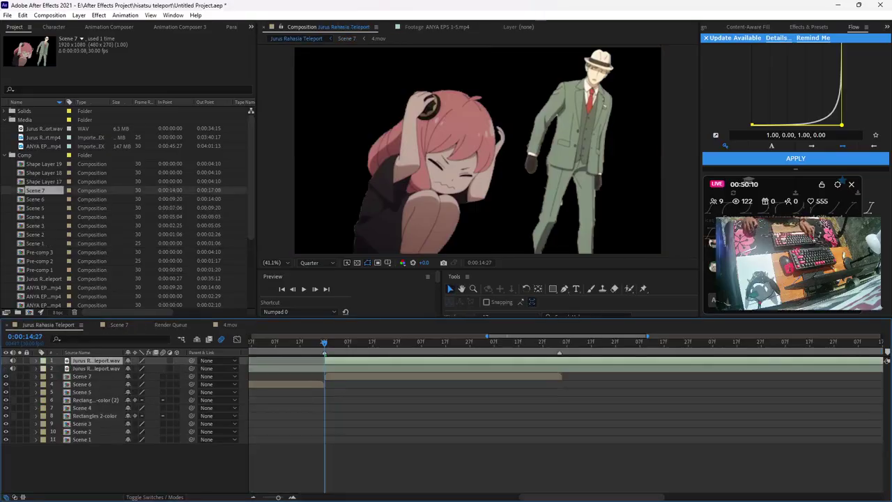
{"action": "key", "text": "ctrl+z"}
{"action": "double_click", "coordinate": [82, 368]}
{"action": "key", "text": "ctrl+v"}
Preview Scene 7 with the pasted audio and save the project
{"action": "left_click_drag", "start_coordinate": [252, 342], "coordinate": [616, 342]}
{"action": "key", "text": "space"}
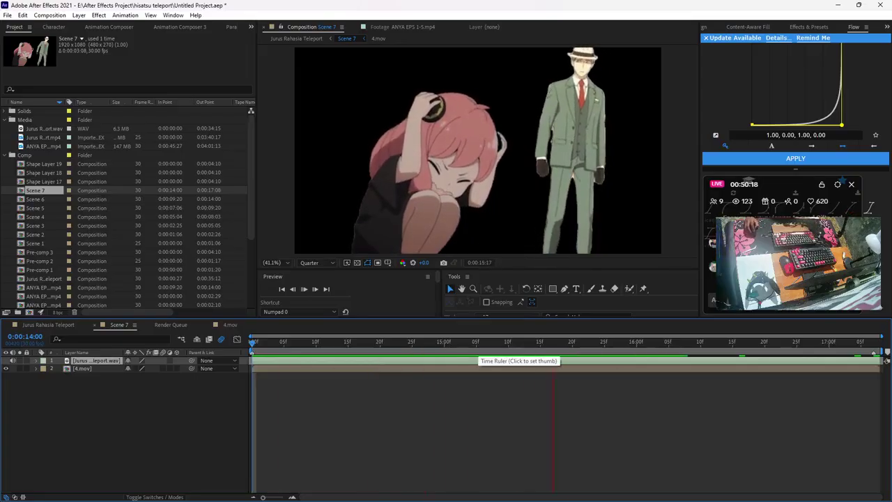
{"action": "key", "text": "space"}
{"action": "key", "text": "space"}
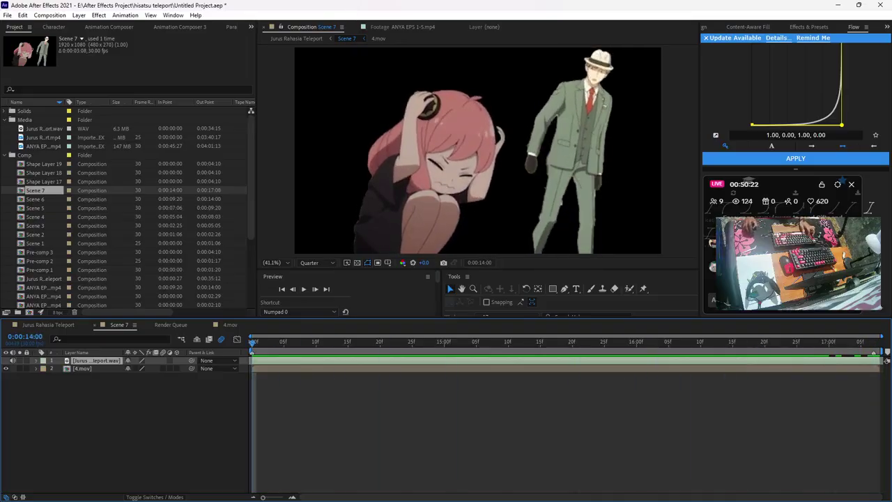
{"action": "key", "text": "ctrl+s"}
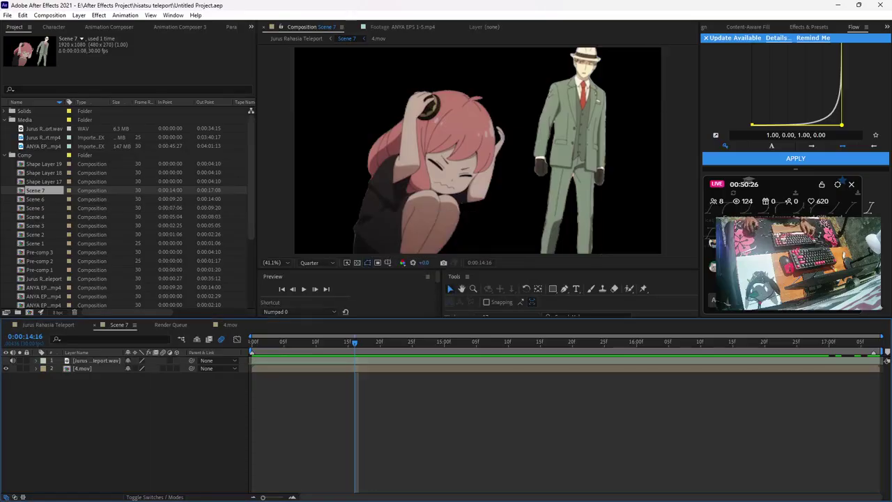
Duplicate the 4.mov layer in Scene 7, then add Simple Choker with Choke Matte -74.70 to the lower footage layer inside 4.mov
{"action": "left_click", "coordinate": [82, 367]}
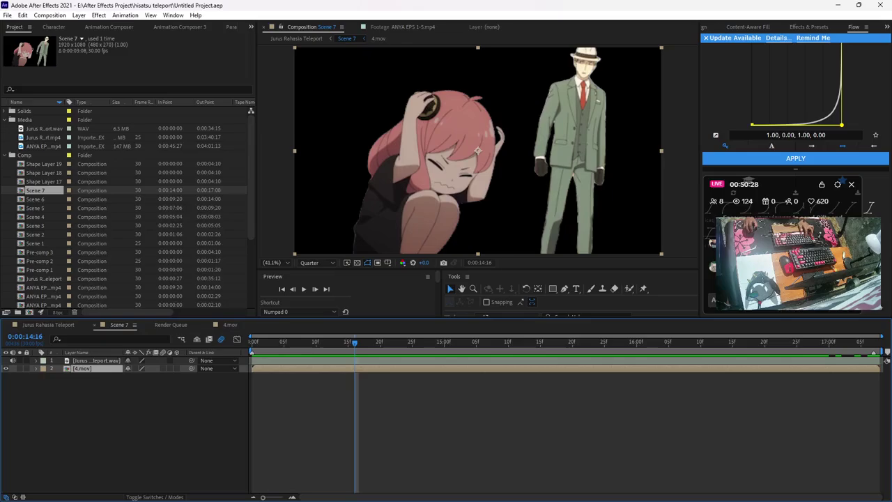
{"action": "key", "text": "ctrl+d"}
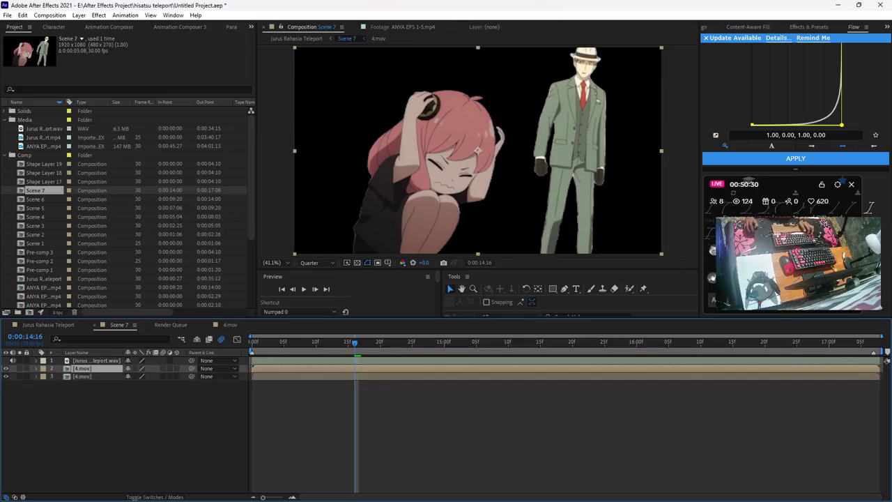
{"action": "double_click", "coordinate": [83, 376]}
{"action": "key", "text": "ctrl+space"}
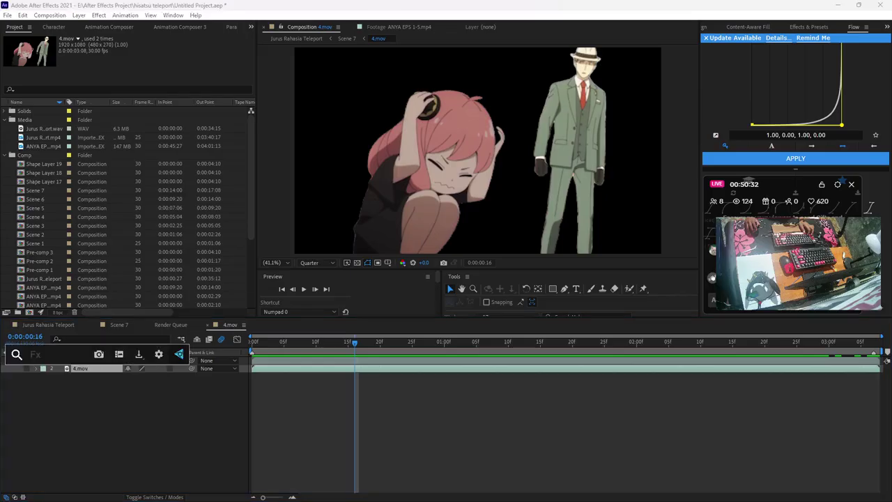
{"action": "type", "text": "choker"}
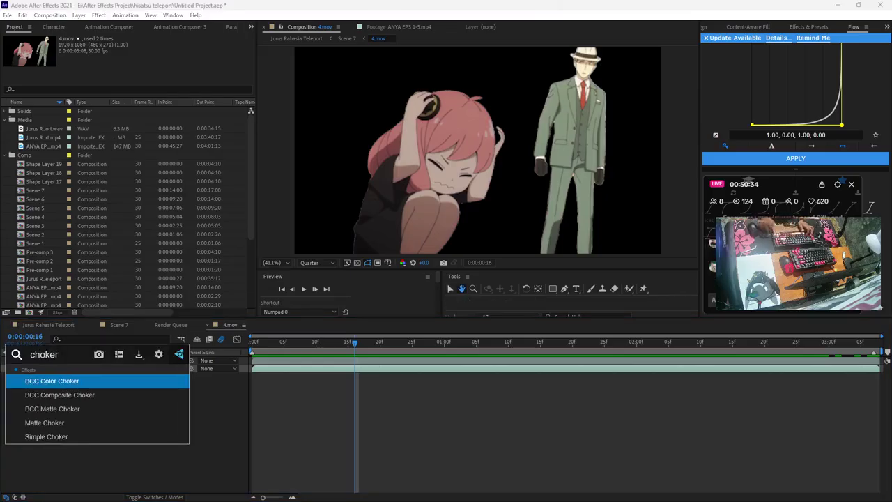
{"action": "key", "text": "Down"}
{"action": "key", "text": "Down"}
{"action": "key", "text": "Down"}
{"action": "key", "text": "Down"}
{"action": "key", "text": "Return"}
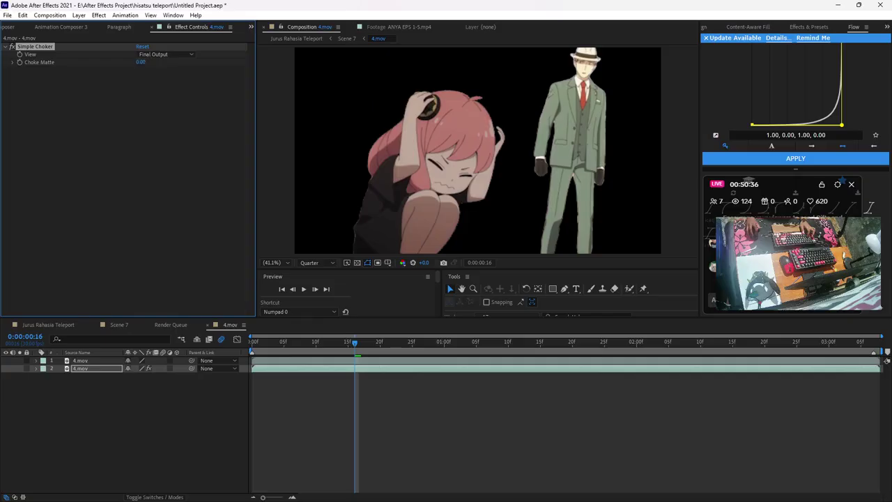
{"action": "left_click_drag", "start_coordinate": [141, 62], "coordinate": [89, 62]}
Add a white Fill effect to the lower 4.mov footage layer as a character outline and return to Scene 7
{"action": "key", "text": "ctrl+space"}
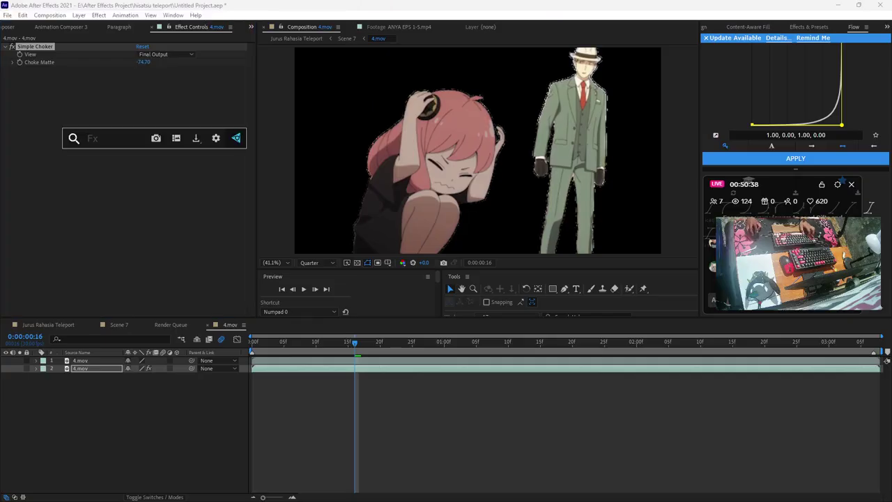
{"action": "type", "text": "fill"}
{"action": "key", "text": "Return"}
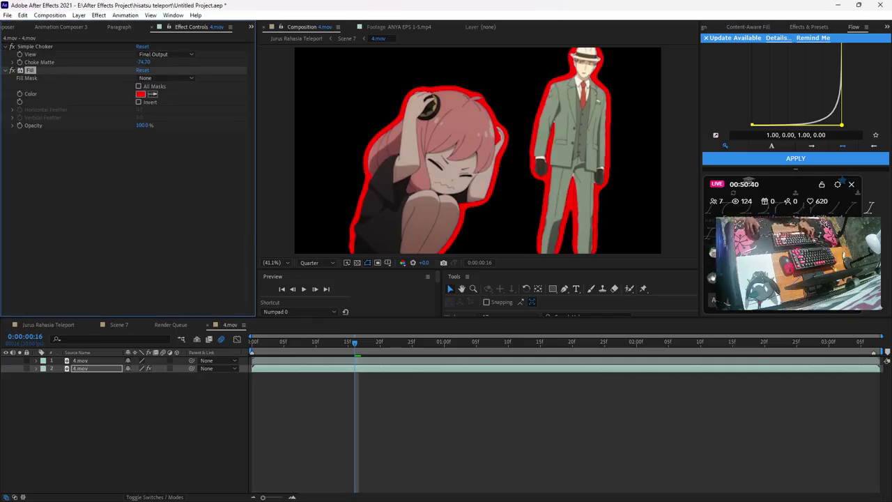
{"action": "left_click", "coordinate": [141, 93]}
{"action": "left_click_drag", "start_coordinate": [363, 216], "coordinate": [336, 197]}
{"action": "key", "text": "Return"}
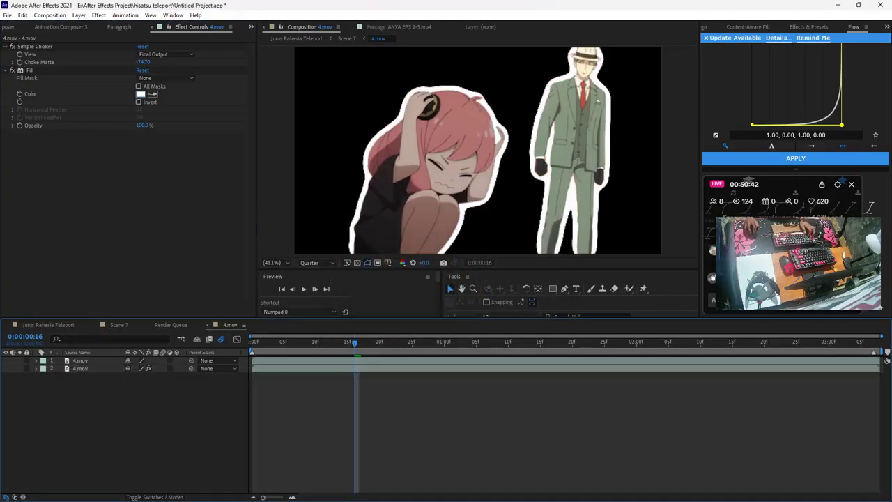
{"action": "key", "text": "ctrl+m"}
{"action": "key", "text": "alt+shift+comma"}
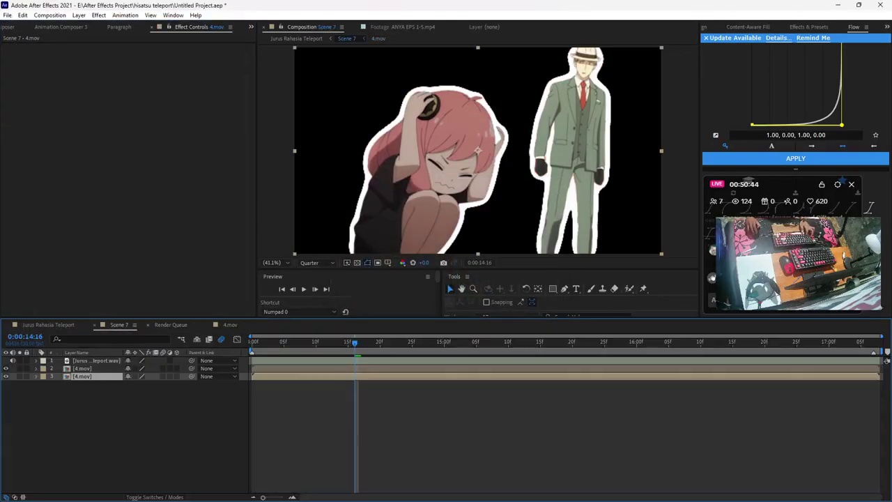
Draw a closed four-point mask around the man in the green suit on the upper 4.mov layer
{"action": "left_click", "coordinate": [83, 368]}
{"action": "left_click", "coordinate": [564, 289]}
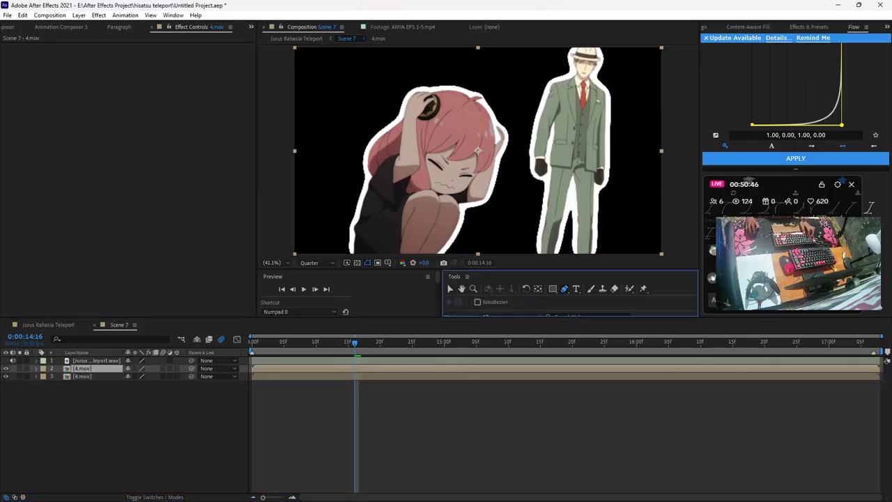
{"action": "left_click_drag", "start_coordinate": [478, 150], "coordinate": [460, 253]}
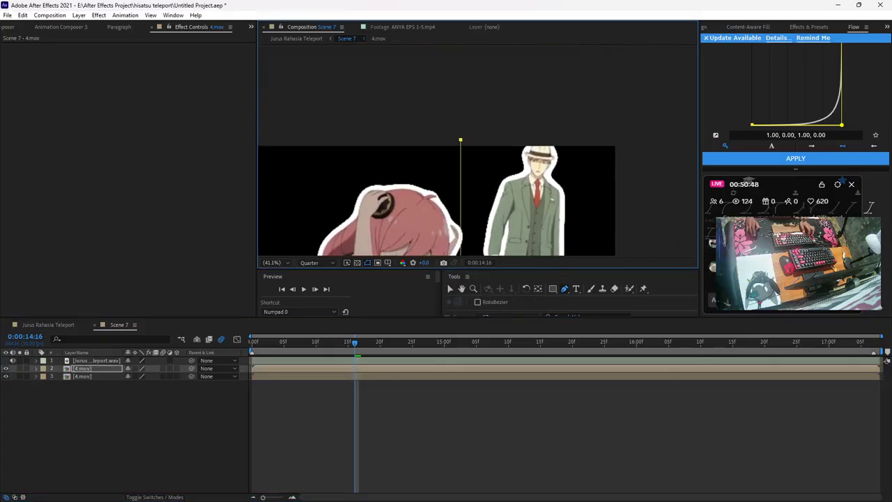
{"action": "left_click_drag", "start_coordinate": [478, 200], "coordinate": [386, 157]}
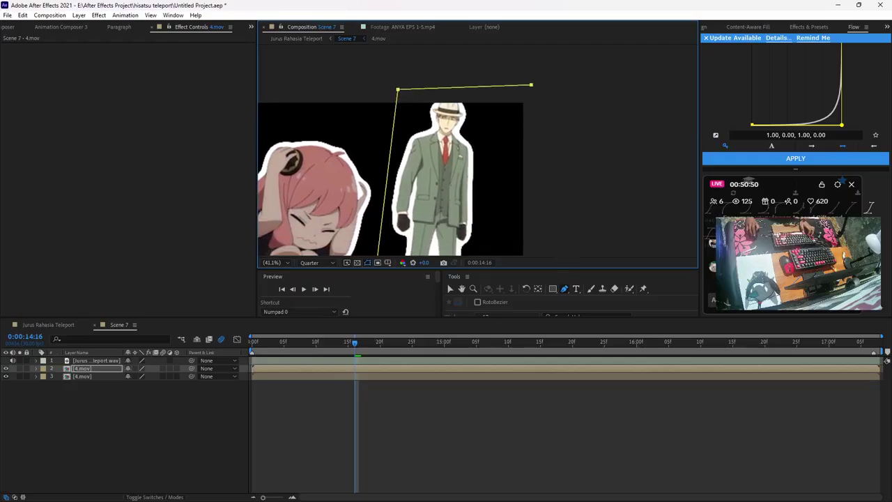
{"action": "left_click_drag", "start_coordinate": [468, 240], "coordinate": [490, 62]}
{"action": "left_click", "coordinate": [494, 155]}
{"action": "left_click", "coordinate": [390, 151]}
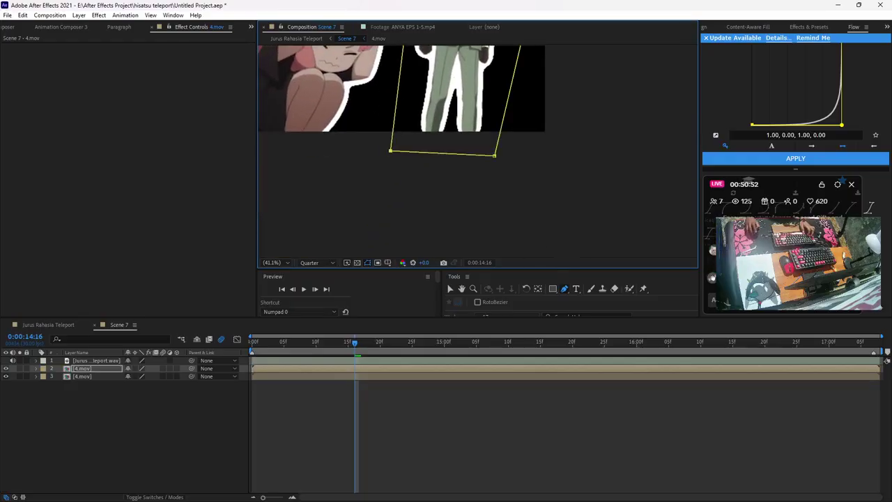
Replace the unmasked lower 4.mov layer with a duplicate of the masked one and set the upper layer's Mask 1 to Subtract
{"action": "left_click", "coordinate": [411, 376]}
{"action": "key", "text": "Delete"}
{"action": "left_click", "coordinate": [418, 368]}
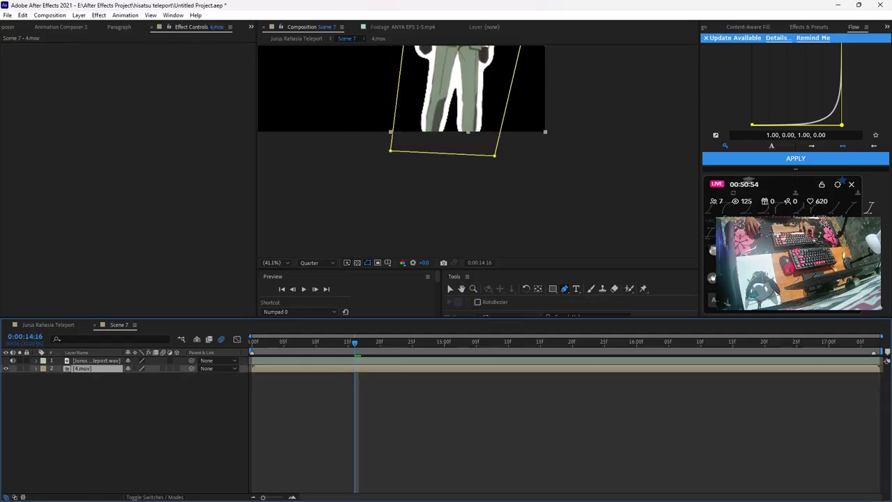
{"action": "key", "text": "ctrl+z"}
{"action": "left_click", "coordinate": [44, 376]}
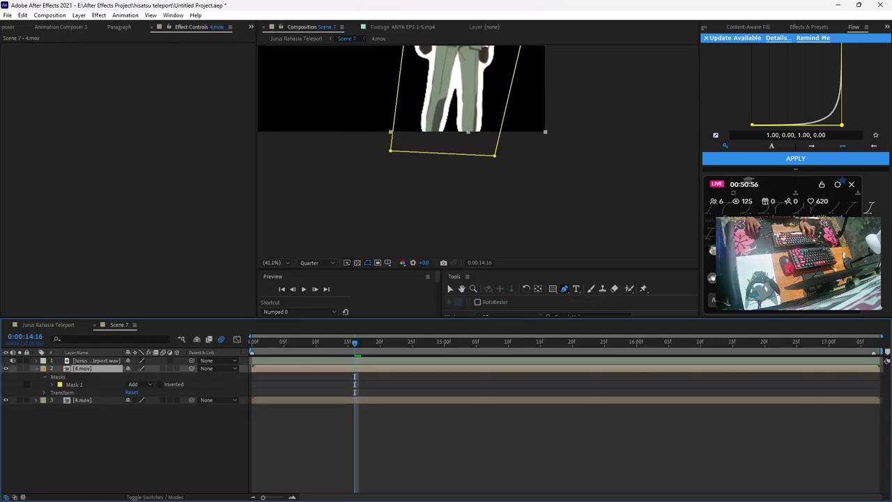
{"action": "left_click", "coordinate": [140, 384]}
{"action": "left_click", "coordinate": [150, 412]}
{"action": "left_click", "coordinate": [277, 262]}
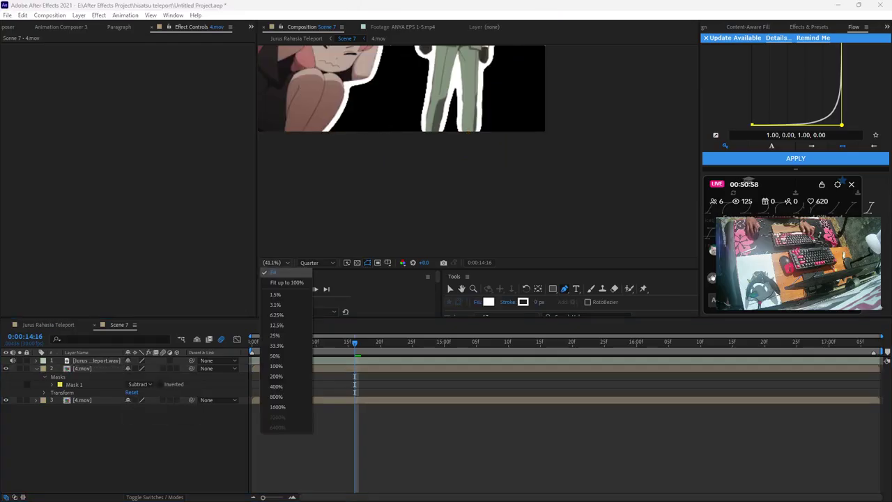
{"action": "left_click", "coordinate": [277, 271]}
{"action": "left_click", "coordinate": [277, 263]}
{"action": "left_click", "coordinate": [279, 279]}
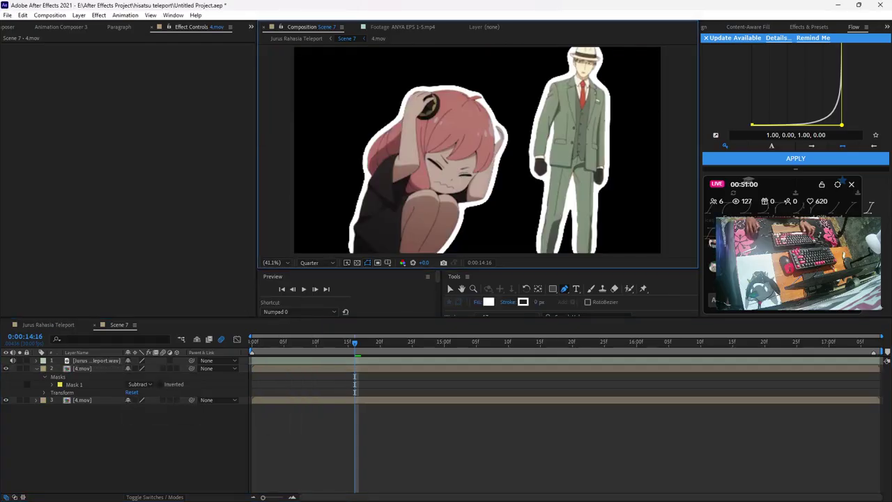
Move back to 0:00:14:00 in Scene 7 and collapse the expanded layer properties
{"action": "left_click", "coordinate": [450, 288]}
{"action": "left_click_drag", "start_coordinate": [355, 342], "coordinate": [251, 342]}
{"action": "key", "text": "ctrl+a"}
{"action": "key", "text": "u"}
{"action": "key", "text": "F2"}
{"action": "left_click", "coordinate": [91, 368]}
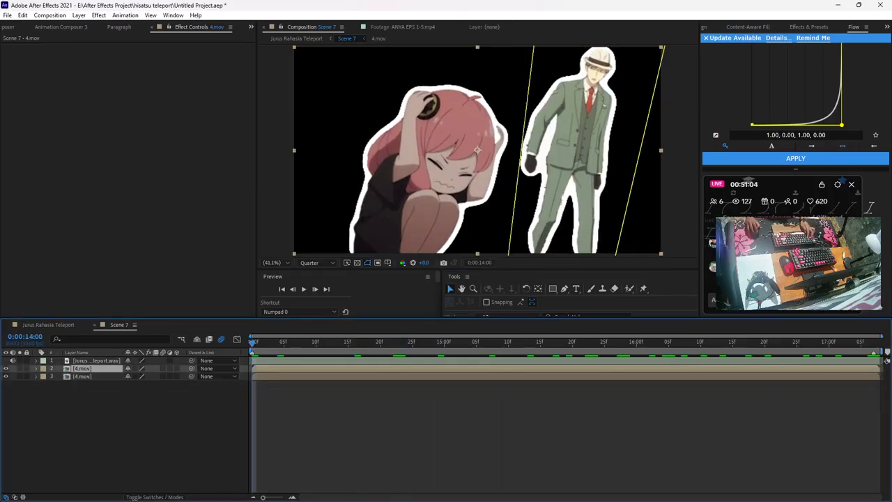
Add a camera parented to a new 3D null in Scene 7, and make both 4.mov layers 3D with motion blur
{"action": "key", "text": "ctrl+alt+shift+c"}
{"action": "left_click", "coordinate": [540, 355]}
{"action": "key", "text": "ctrl+alt+shift+y"}
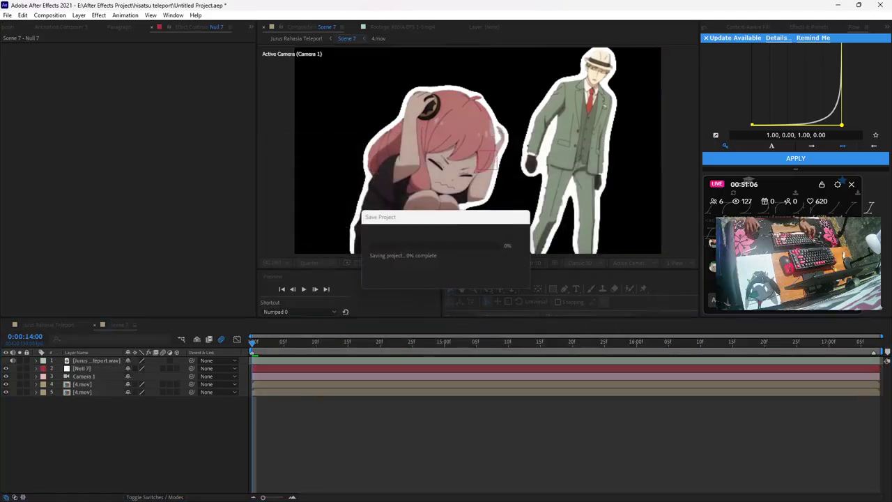
{"action": "left_click", "coordinate": [177, 367]}
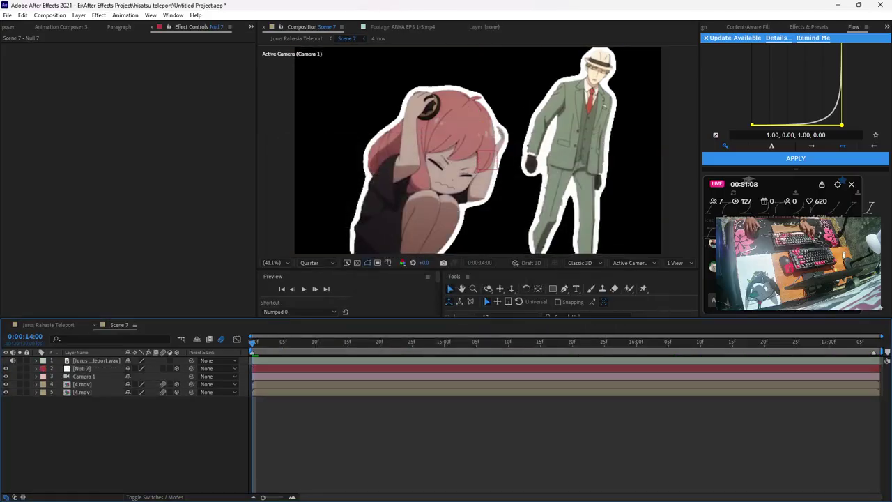
{"action": "key", "text": "ctrl+s"}
{"action": "left_click_drag", "start_coordinate": [192, 376], "coordinate": [82, 368]}
Try a Z position of 500 on the upper 4.mov layer and undo it
{"action": "left_click", "coordinate": [82, 383]}
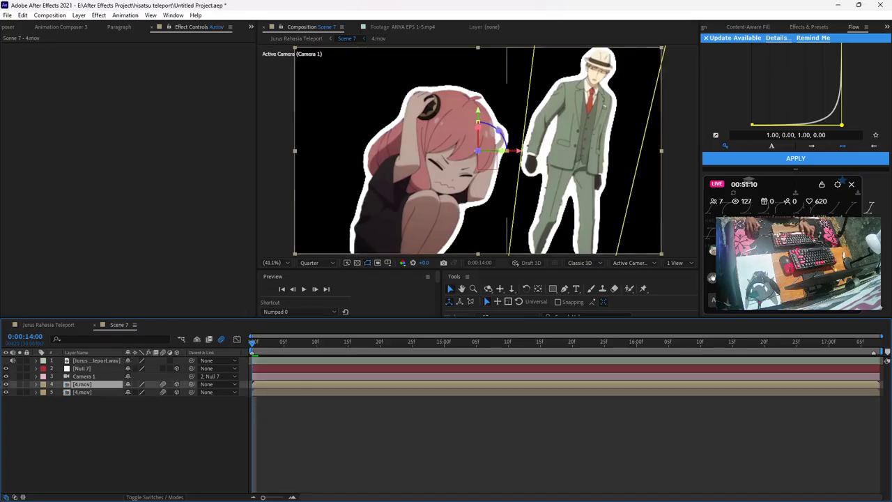
{"action": "left_click", "coordinate": [83, 384]}
{"action": "key", "text": "p"}
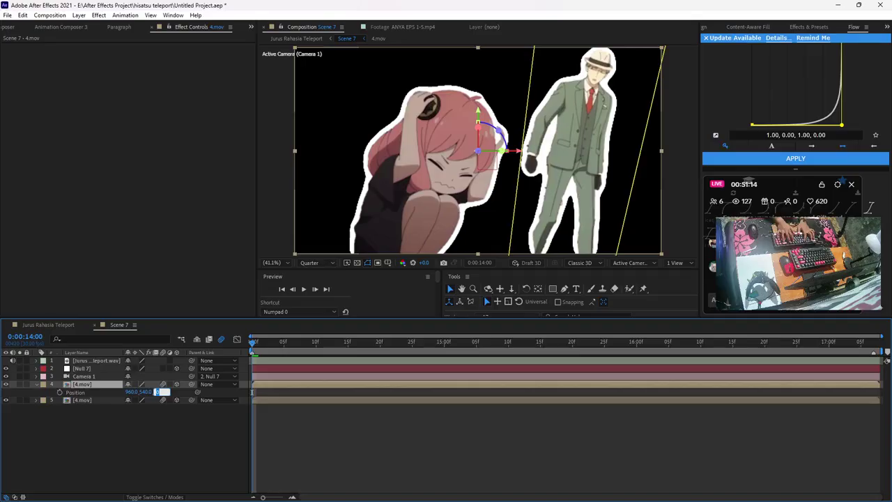
{"action": "type", "text": "500"}
{"action": "key", "text": "Return"}
{"action": "key", "text": "ctrl+z"}
Set the lower 4.mov layer's Z position to 500 and save the project
{"action": "key", "text": "ctrl+Down"}
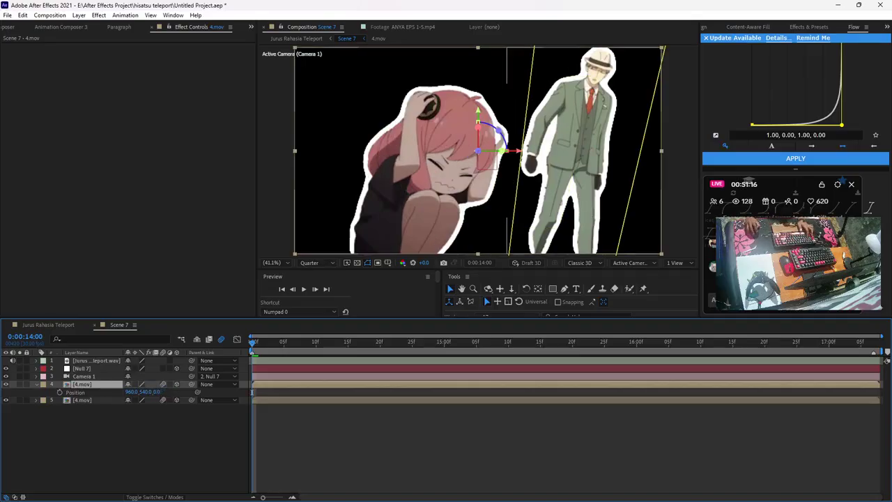
{"action": "key", "text": "p"}
{"action": "left_click", "coordinate": [157, 409]}
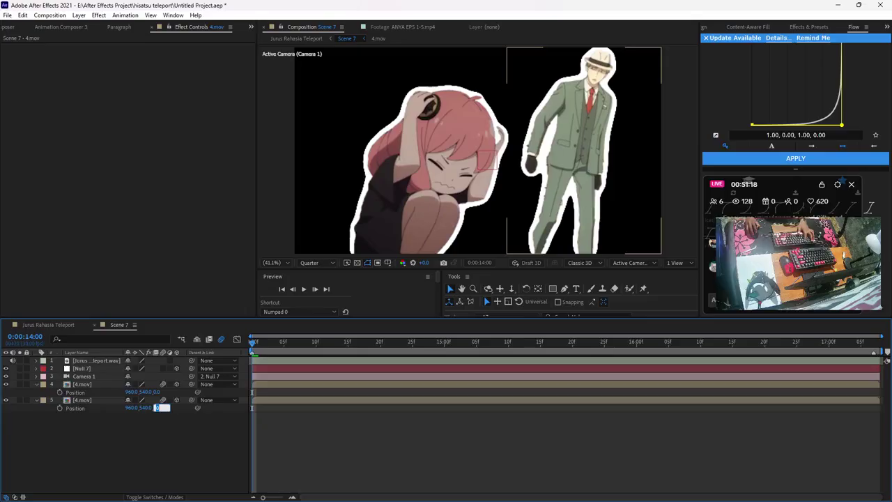
{"action": "type", "text": "500"}
{"action": "key", "text": "Return"}
{"action": "key", "text": "ctrl+s"}
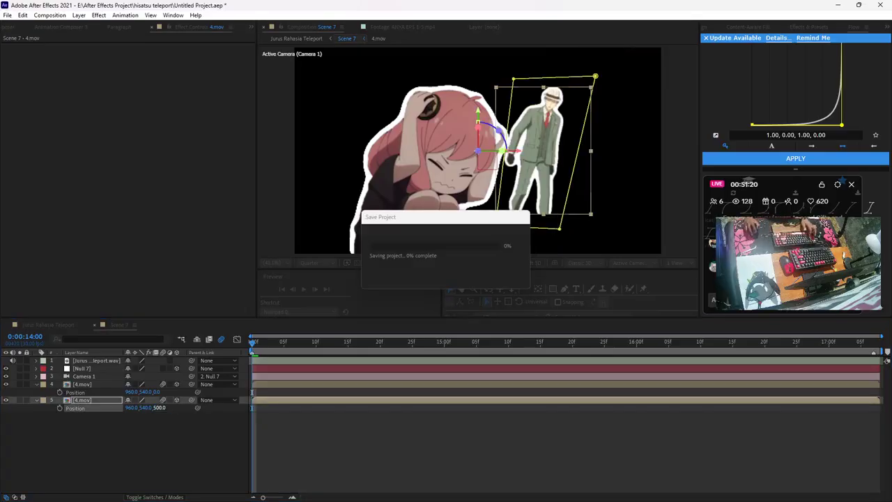
Return to the Jurus Rahasia Teleport composition, move to 0:00:08:02 and open Scene 4
{"action": "key", "text": "ctrl+0"}
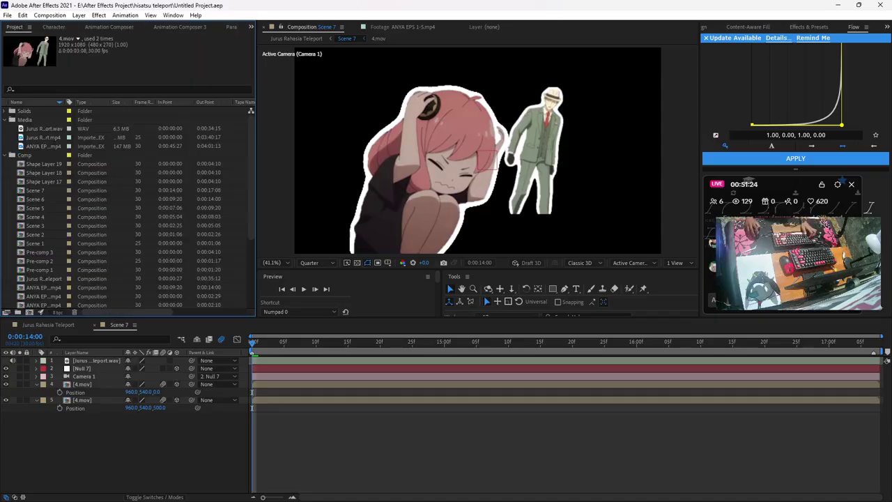
{"action": "scroll", "coordinate": [128, 207], "scroll_direction": "down", "scroll_amount": 4}
{"action": "left_click", "coordinate": [48, 325]}
{"action": "key", "text": "minus"}
{"action": "key", "text": "minus"}
{"action": "key", "text": "F2"}
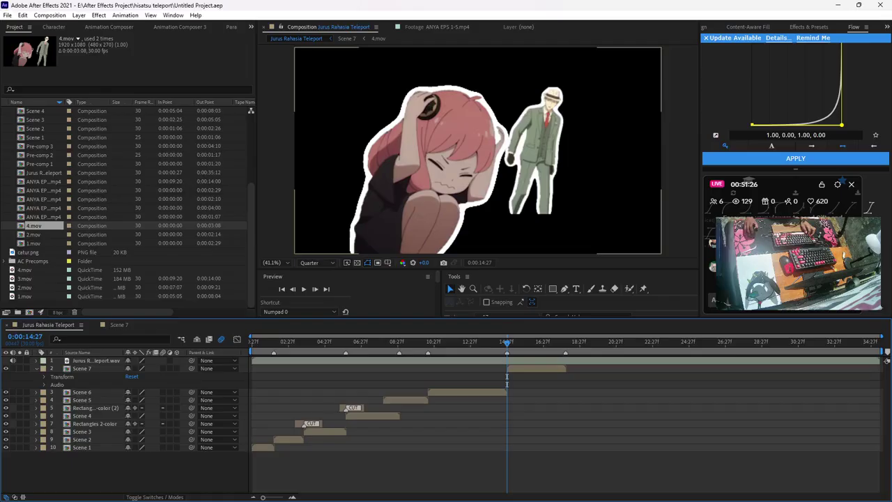
{"action": "left_click", "coordinate": [382, 342]}
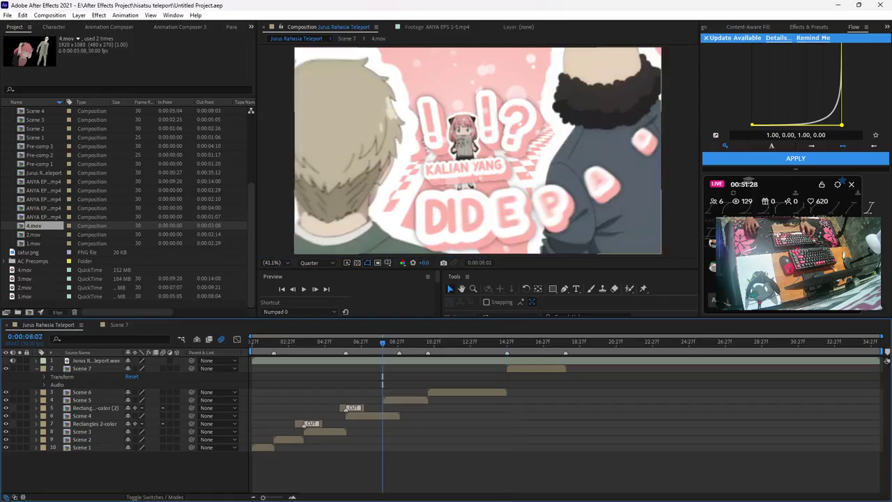
{"action": "double_click", "coordinate": [375, 416]}
Collapse the expanded properties of all layers in the Scene 4 timeline
{"action": "scroll", "coordinate": [375, 416], "scroll_direction": "down", "scroll_amount": 5}
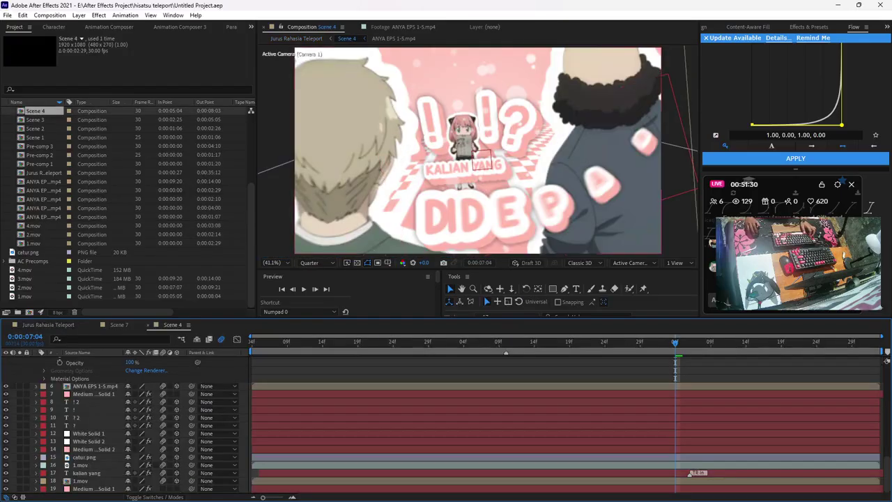
{"action": "scroll", "coordinate": [690, 473], "scroll_direction": "up", "scroll_amount": 5}
{"action": "key", "text": "ctrl+a"}
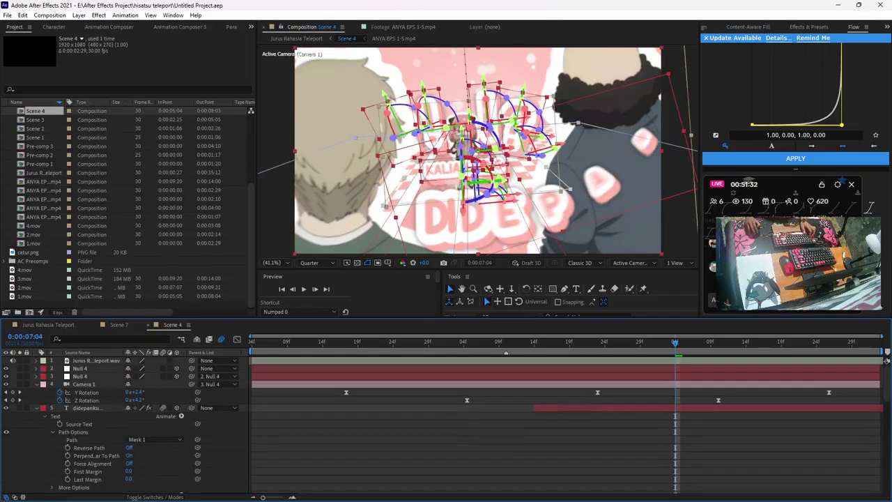
{"action": "key", "text": "ctrl+shift+a"}
{"action": "key", "text": "ctrl+a"}
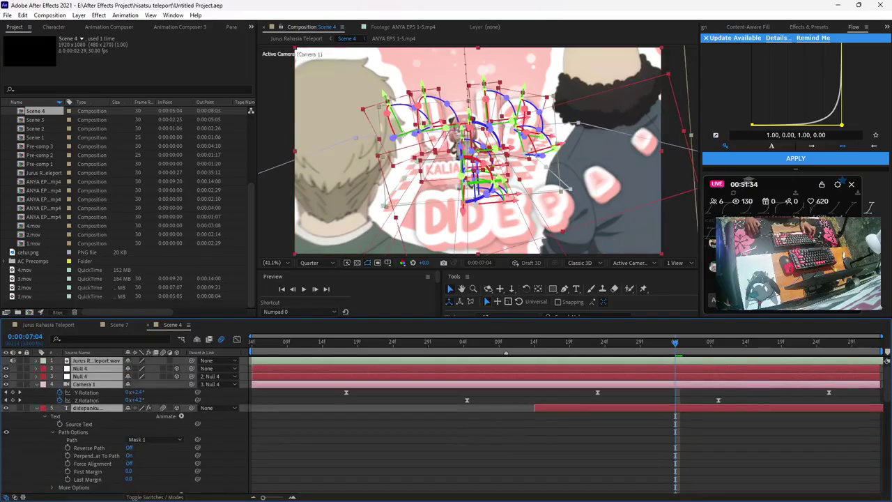
{"action": "key", "text": "u"}
{"action": "key", "text": "ctrl+shift+a"}
{"action": "scroll", "coordinate": [568, 425], "scroll_direction": "down", "scroll_amount": 1}
Copy the catur.png layer from Scene 4 into Scene 7 and place it at the bottom of the layer stack
{"action": "left_click", "coordinate": [89, 441]}
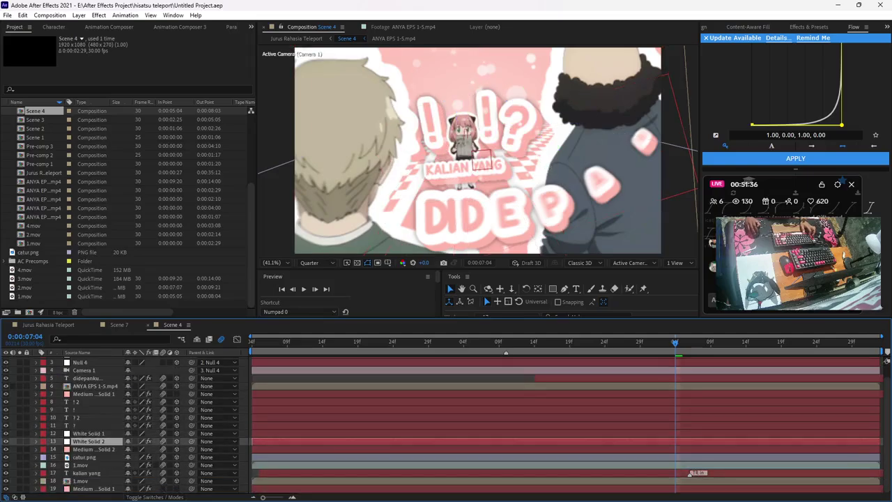
{"action": "left_click", "coordinate": [92, 449]}
{"action": "left_click", "coordinate": [84, 457]}
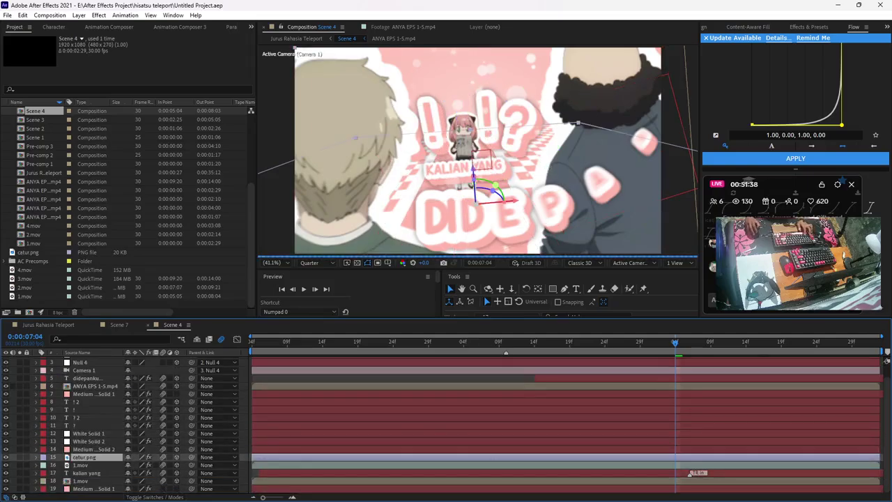
{"action": "left_click", "coordinate": [118, 324]}
{"action": "key", "text": "ctrl+a"}
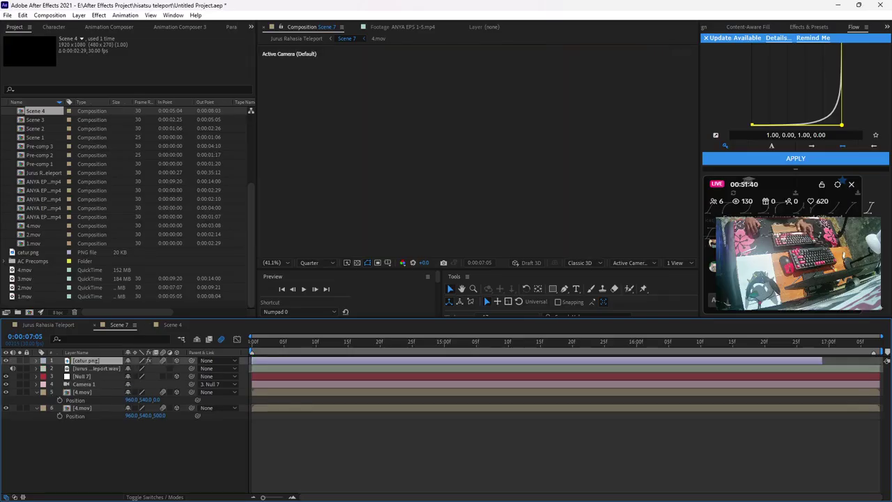
{"action": "key", "text": "ctrl+v"}
Set the catur.png layer's X Rotation to -90° and extend the layer to the end of Scene 7
{"action": "left_click", "coordinate": [37, 415]}
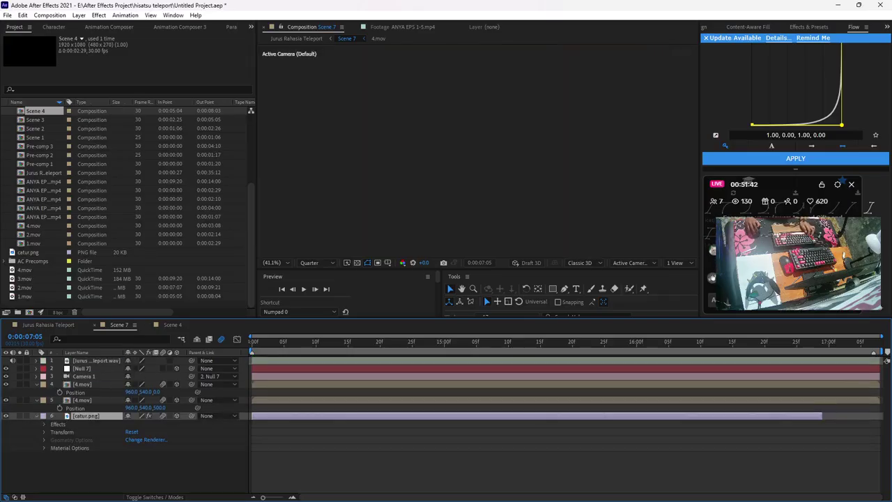
{"action": "left_click", "coordinate": [44, 431]}
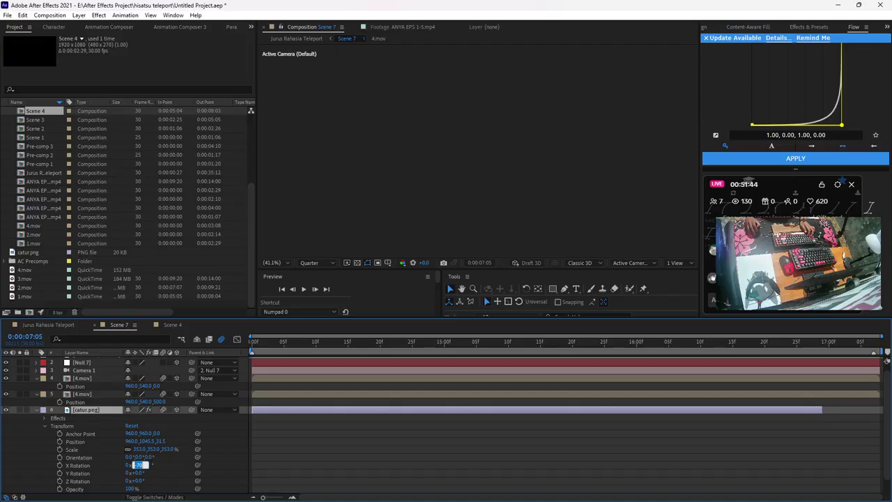
{"action": "key", "text": "Return"}
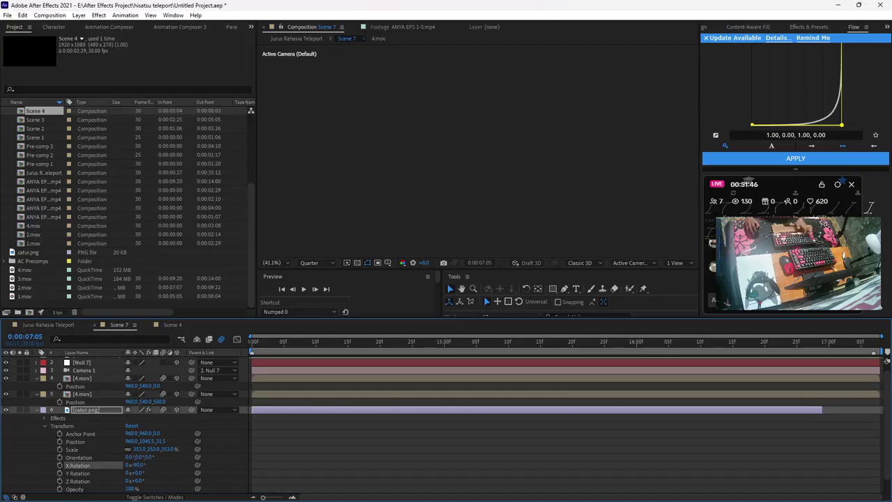
{"action": "left_click_drag", "start_coordinate": [299, 342], "coordinate": [873, 342]}
{"action": "left_click_drag", "start_coordinate": [821, 410], "coordinate": [879, 410]}
Lower the catur.png checkerboard floor slightly, then return to 0:00:14:00 and collapse all layer properties
{"action": "left_click", "coordinate": [457, 342]}
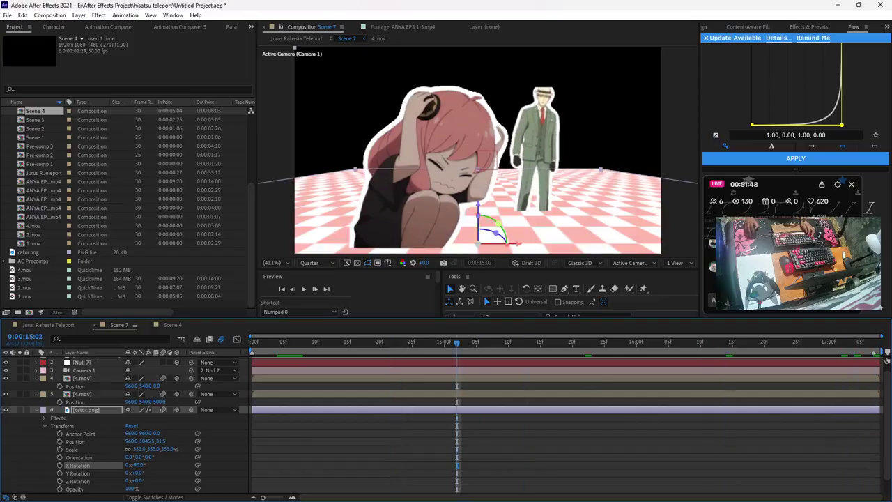
{"action": "left_click_drag", "start_coordinate": [149, 441], "coordinate": [153, 441]}
{"action": "left_click_drag", "start_coordinate": [478, 205], "coordinate": [478, 212]}
{"action": "left_click_drag", "start_coordinate": [457, 343], "coordinate": [252, 343]}
{"action": "key", "text": "ctrl+a"}
{"action": "key", "text": "u"}
{"action": "key", "text": "ctrl+shift+a"}
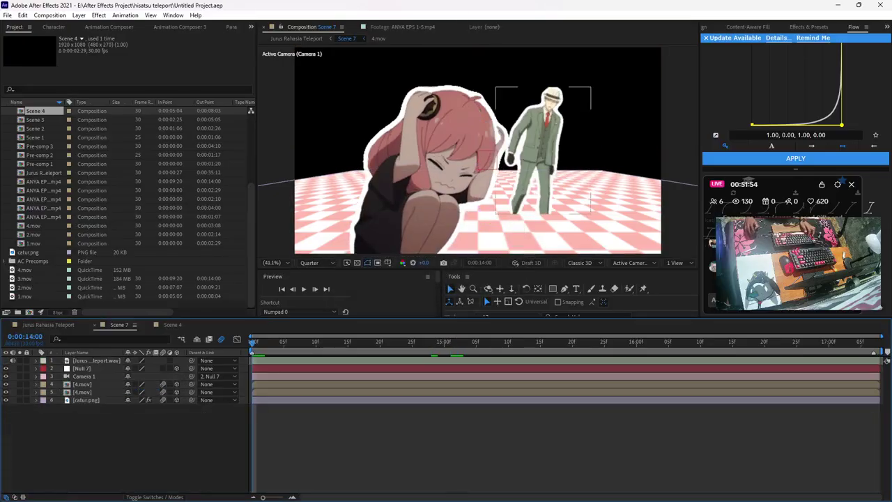
Set the catur.png layer's scale to 500%
{"action": "left_click", "coordinate": [86, 400]}
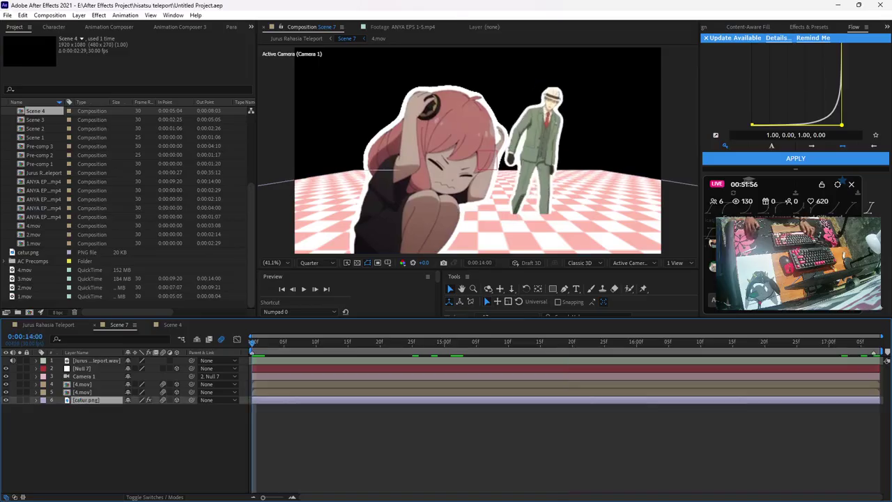
{"action": "key", "text": "s"}
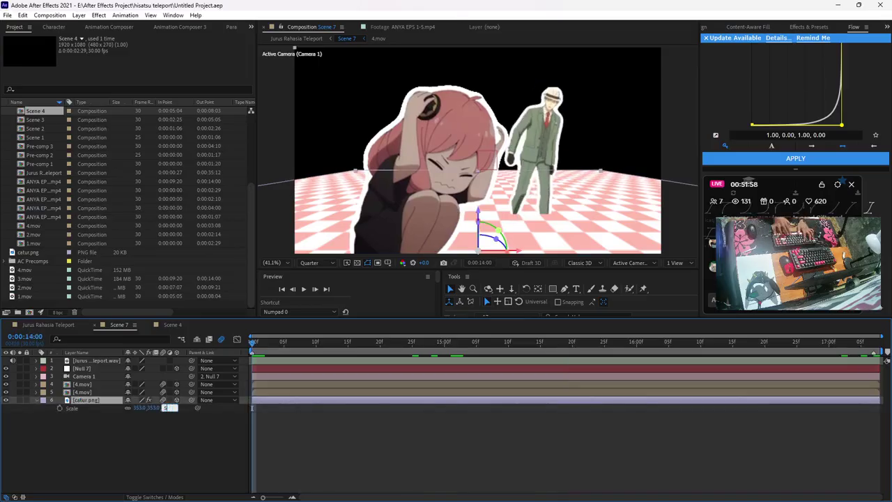
{"action": "type", "text": "500"}
{"action": "key", "text": "Return"}
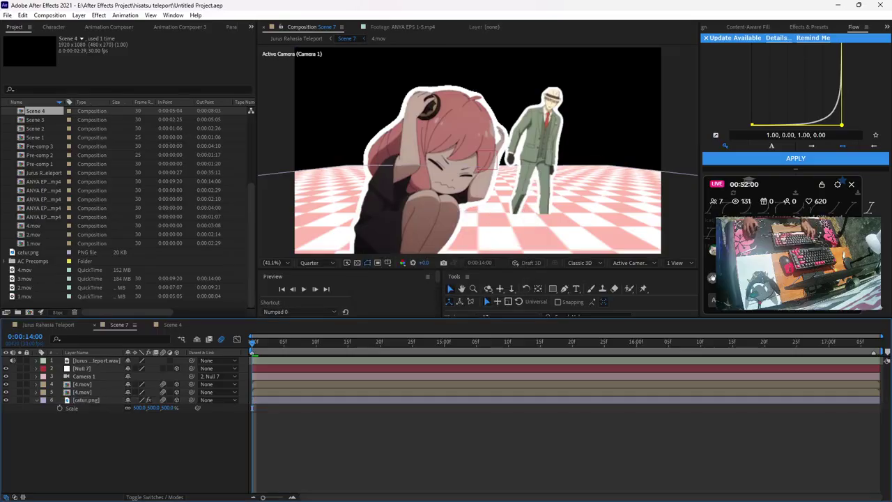
Try a scale of 200% on the lower 4.mov layer and undo it
{"action": "left_click", "coordinate": [82, 384]}
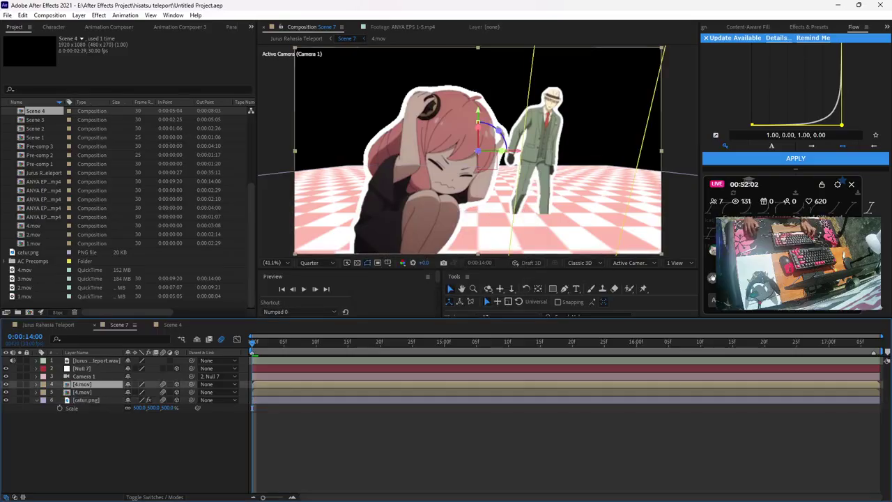
{"action": "scroll", "coordinate": [787, 27], "scroll_direction": "up", "scroll_amount": 4}
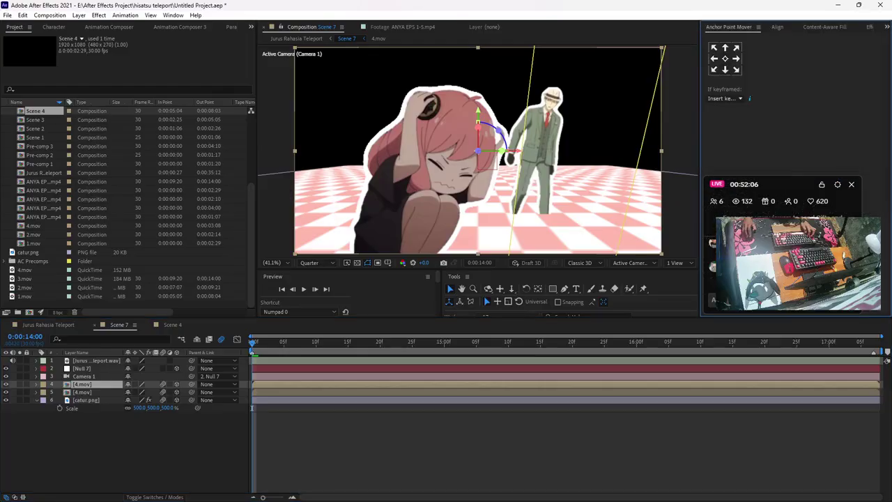
{"action": "left_click", "coordinate": [82, 392]}
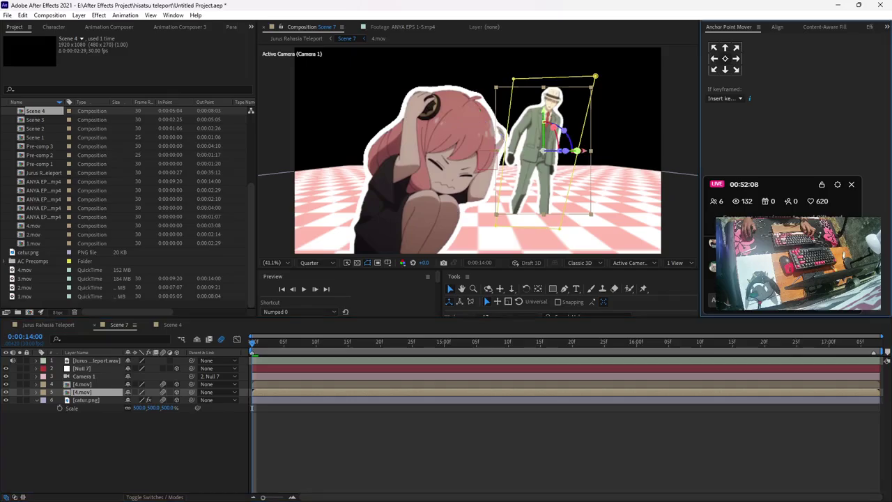
{"action": "type", "text": "s200"}
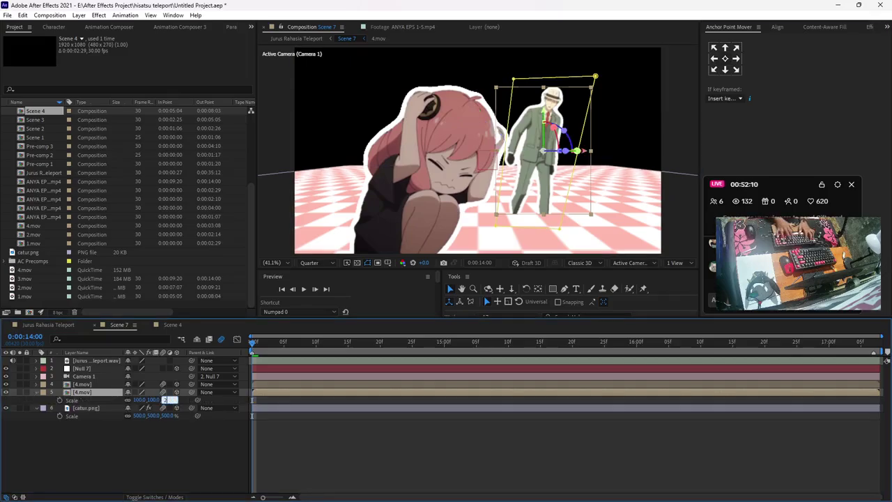
{"action": "key", "text": "Return"}
{"action": "key", "text": "ctrl+z"}
Set the lower 4.mov layer's scale to 150% and shift the man cutout up and left, further back behind the girl
{"action": "left_click", "coordinate": [167, 400]}
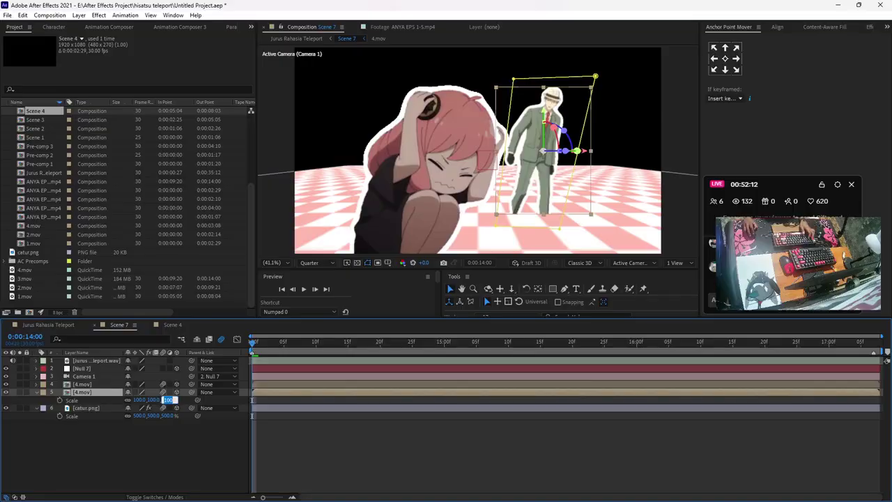
{"action": "type", "text": "150"}
{"action": "key", "text": "Return"}
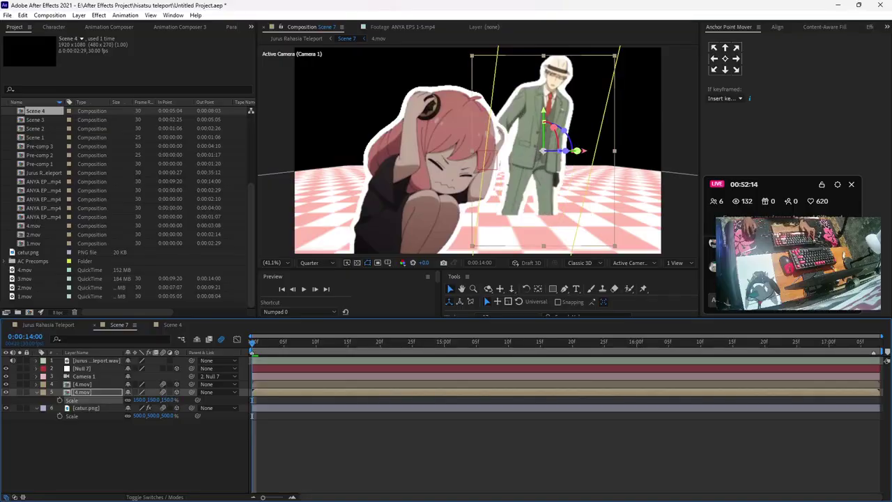
{"action": "mouse_move", "coordinate": [542, 120]}
{"action": "left_mouse_down"}
{"action": "mouse_move", "coordinate": [544, 85]}
{"action": "mouse_move", "coordinate": [542, 122]}
{"action": "left_mouse_up"}
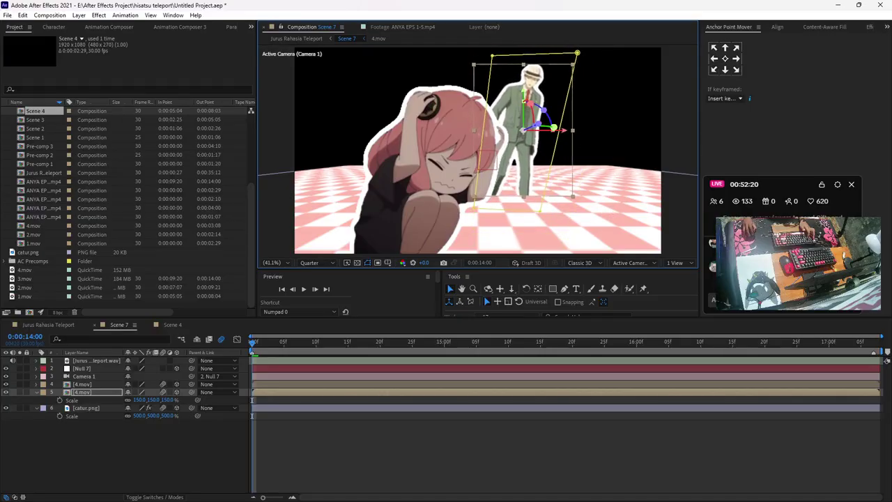
Save the project, move to 0:00:17:07 and collapse all layer properties in Scene 7
{"action": "left_click", "coordinate": [432, 452]}
{"action": "left_click_drag", "start_coordinate": [253, 360], "coordinate": [635, 360]}
{"action": "key", "text": "ctrl+s"}
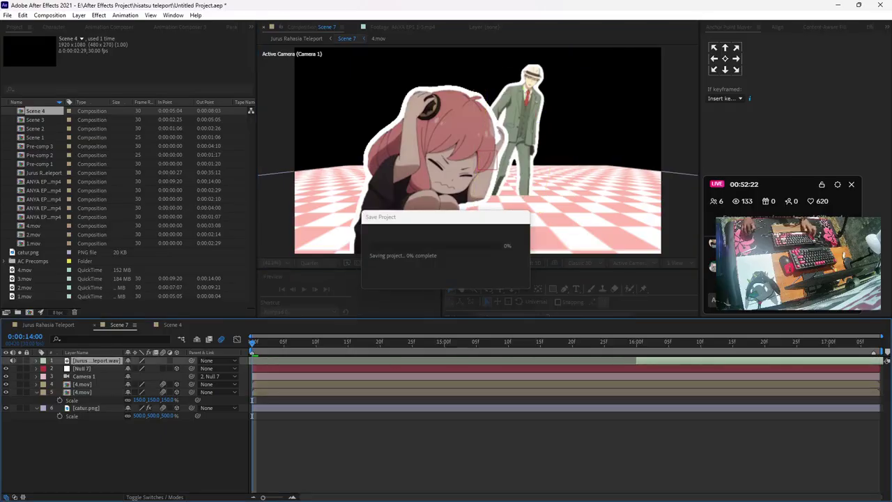
{"action": "left_click", "coordinate": [674, 342]}
{"action": "key", "text": "space"}
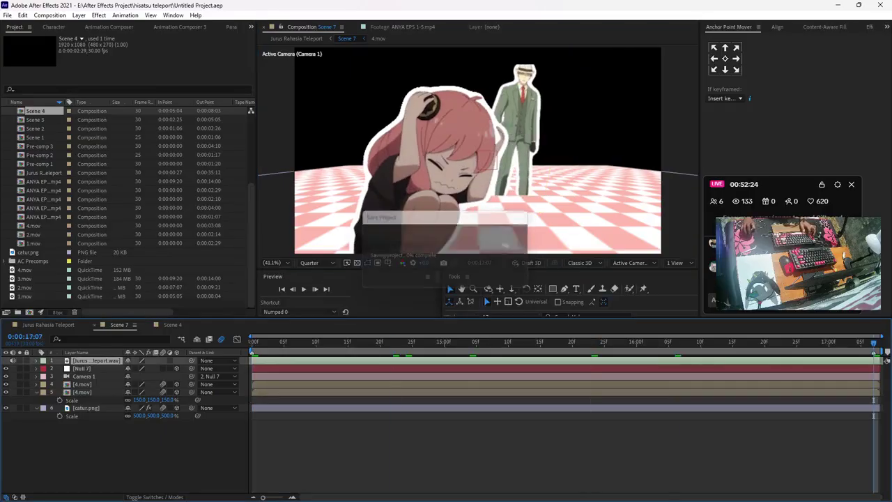
{"action": "key", "text": "ctrl+a"}
{"action": "key", "text": "u"}
{"action": "left_click", "coordinate": [432, 453]}
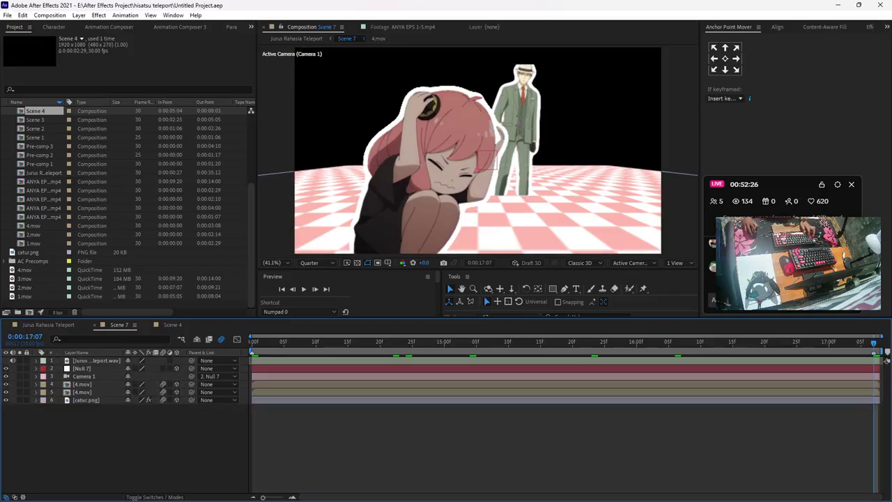
Copy the two Medium Solid 1 layers, pink background and floating particles, from Scene 4 into Scene 7
{"action": "left_click", "coordinate": [172, 325]}
{"action": "left_click", "coordinate": [93, 488]}
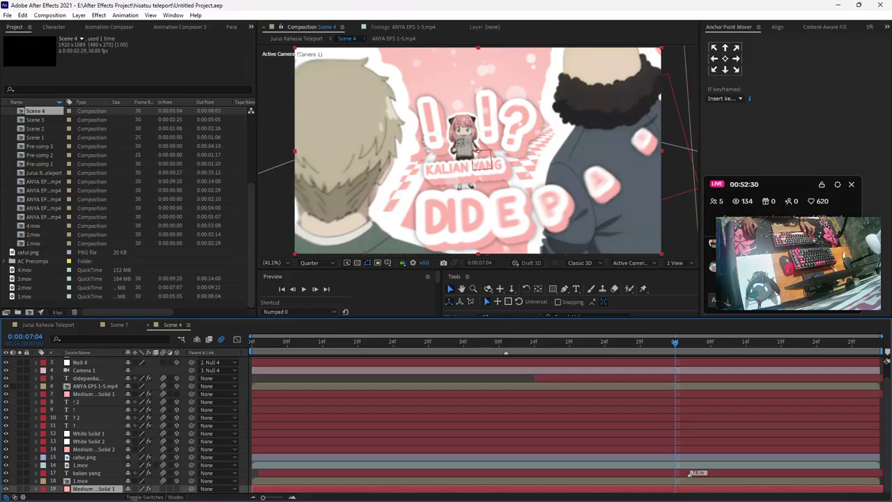
{"action": "left_click", "coordinate": [93, 394], "text": "ctrl"}
{"action": "key", "text": "ctrl+c"}
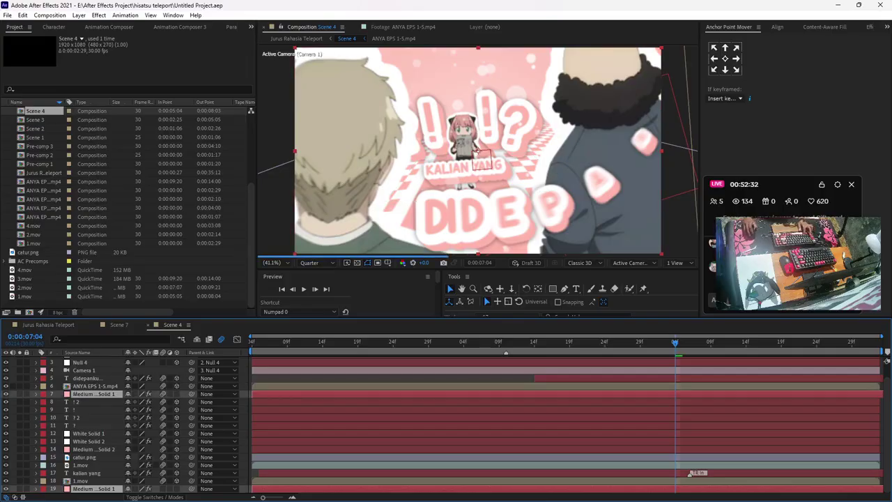
{"action": "left_click", "coordinate": [119, 324]}
{"action": "key", "text": "ctrl+v"}
Move both Medium Solid 1 layers beneath catur.png and check the frame at 0:00:14:27
{"action": "left_click", "coordinate": [432, 453]}
{"action": "key", "text": "KP_2"}
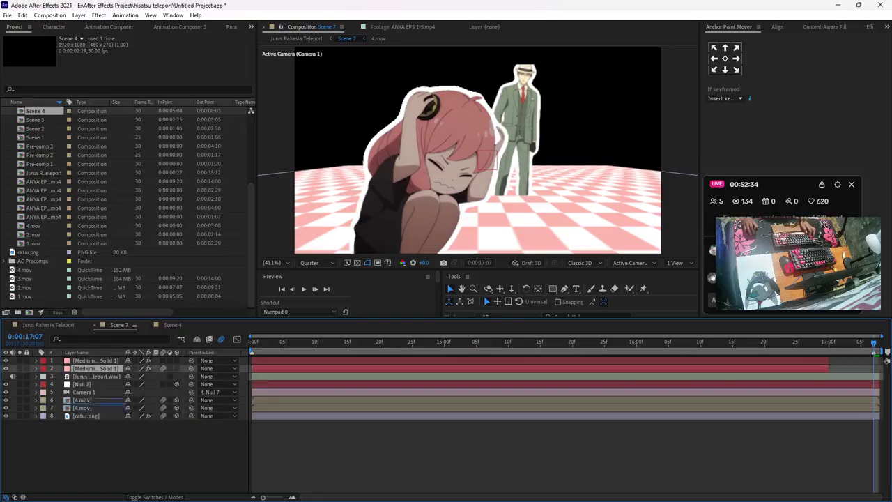
{"action": "key", "text": "ctrl+shift+bracketleft"}
{"action": "left_click", "coordinate": [425, 342]}
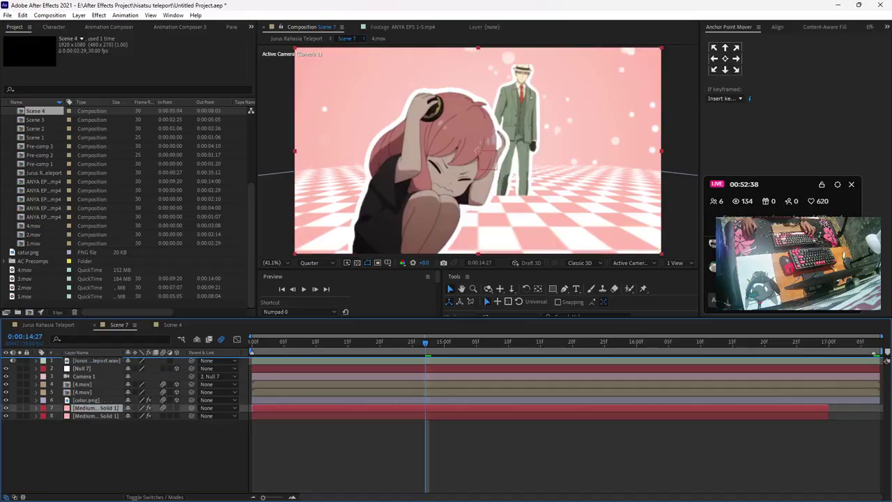
Bring the particle solid to the top of the stack, extend both solids to the end of Scene 7 and save the project
{"action": "key", "text": "KP_1"}
{"action": "key", "text": "Page_Up"}
{"action": "key", "text": "KP_8"}
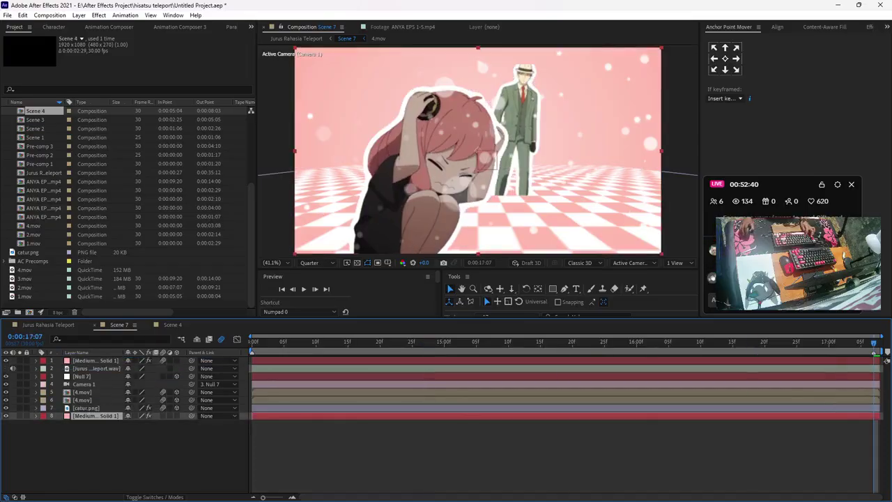
{"action": "key", "text": "ctrl+s"}
{"action": "key", "text": "Home"}
{"action": "key", "text": "F2"}
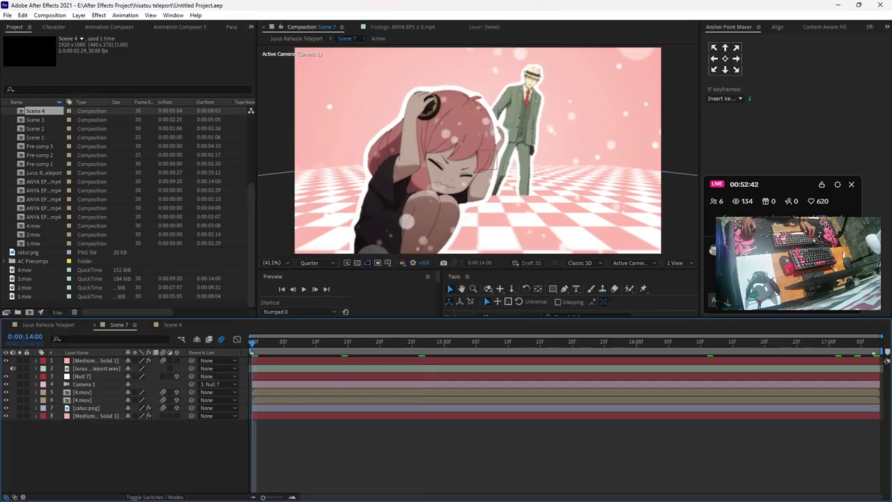
Place the particle solid between the two 4.mov layers, save the project and preview Scene 7
{"action": "left_click_drag", "start_coordinate": [95, 360], "coordinate": [96, 395]}
{"action": "key", "text": "F2"}
{"action": "key", "text": "ctrl+s"}
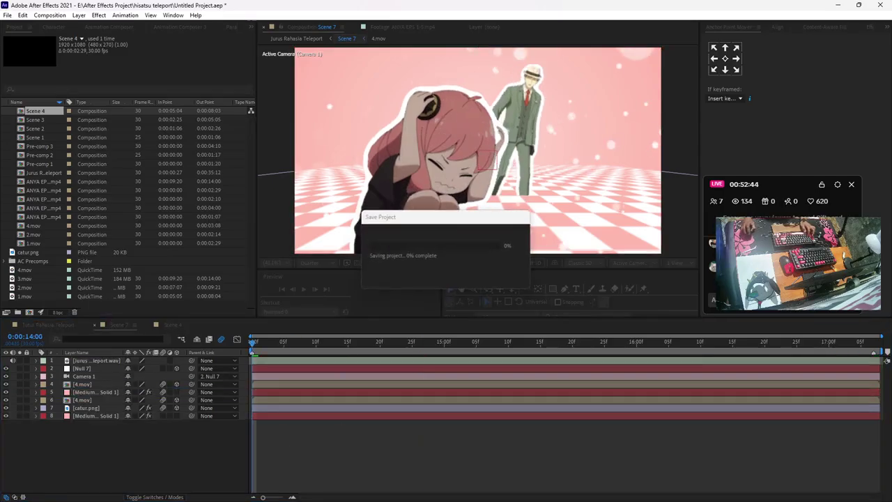
{"action": "key", "text": "KP_0"}
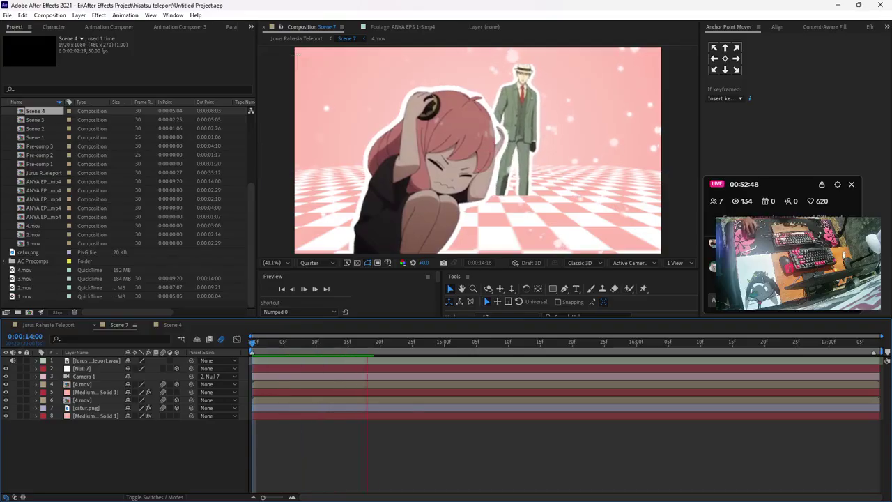
Move Null 7 in the composition view at 0:00:14:00 to bring the camera closer to the suited man
{"action": "left_click", "coordinate": [95, 367]}
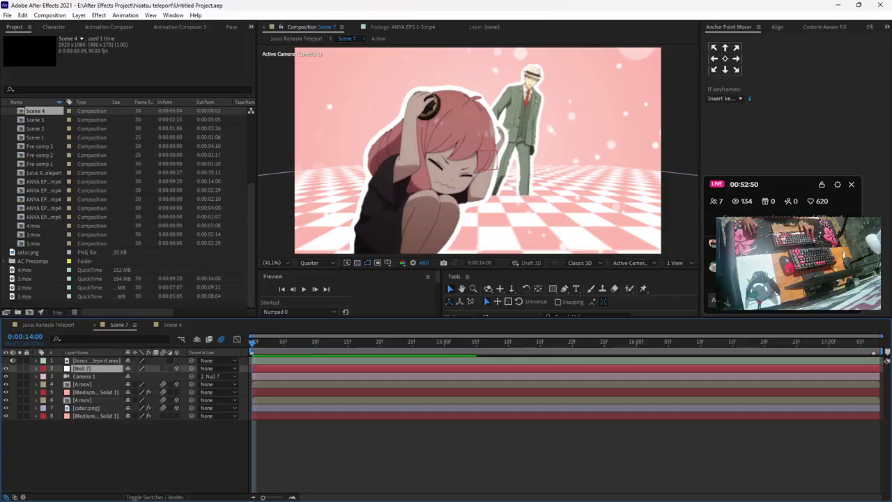
{"action": "left_click_drag", "start_coordinate": [517, 151], "coordinate": [585, 151]}
{"action": "left_click_drag", "start_coordinate": [478, 151], "coordinate": [607, 150]}
{"action": "left_click_drag", "start_coordinate": [478, 110], "coordinate": [478, 82]}
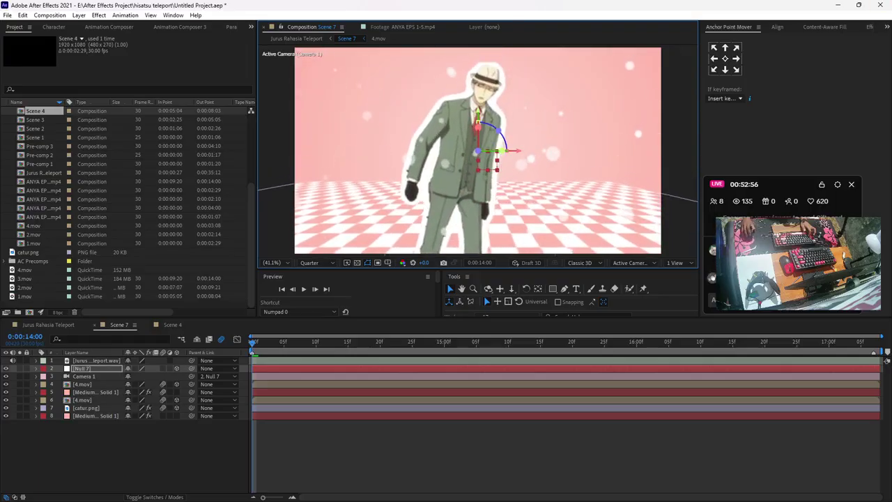
{"action": "mouse_move", "coordinate": [478, 151]}
{"action": "left_mouse_down"}
{"action": "mouse_move", "coordinate": [530, 150]}
{"action": "mouse_move", "coordinate": [476, 152]}
{"action": "left_mouse_up"}
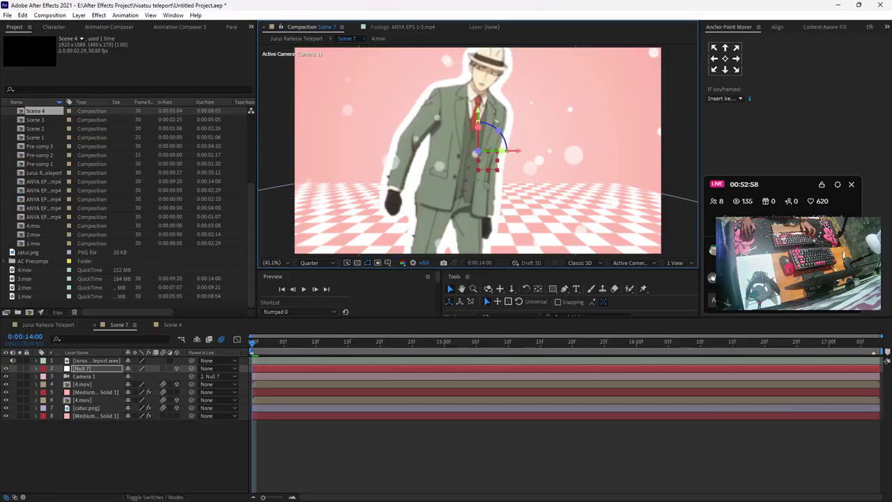
Readjust Null 7 to about 1748.1, 333.2, 1021.6 so the suited man stands left of centre, and save the project
{"action": "key", "text": "ctrl+z"}
{"action": "key", "text": "ctrl+z"}
{"action": "key", "text": "ctrl+z"}
{"action": "key", "text": "ctrl+s"}
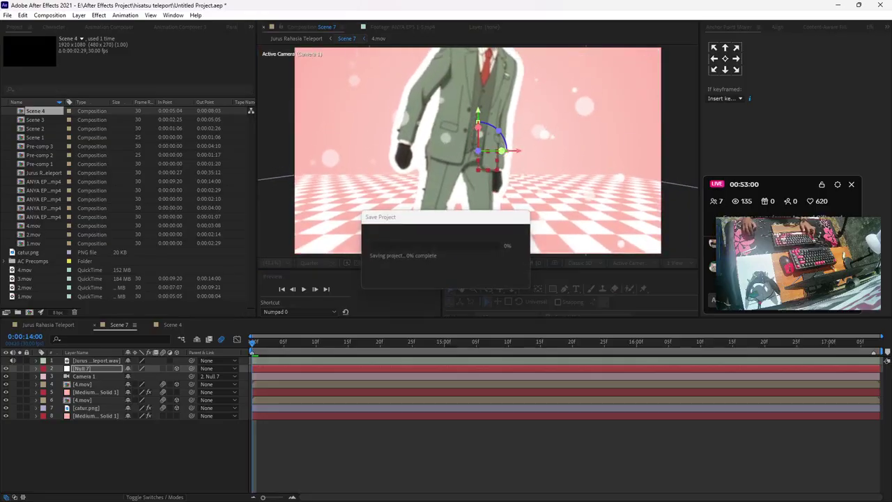
{"action": "key", "text": "ctrl+z"}
{"action": "key", "text": "ctrl+z"}
{"action": "key", "text": "ctrl+z"}
{"action": "key", "text": "ctrl+z"}
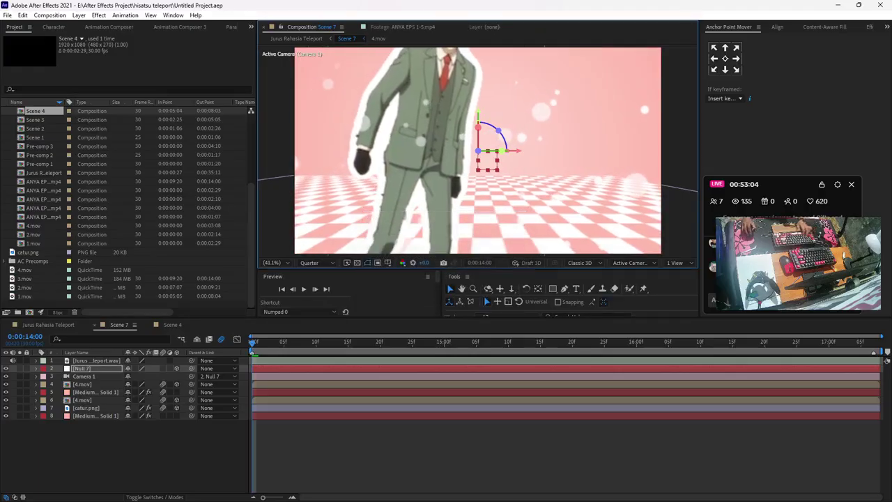
Keyframe Null 7's position, placing the current framing at 0:00:15:17 and a Z value of 2200 at 0:00:14:00
{"action": "key", "text": "p"}
{"action": "left_click", "coordinate": [60, 376]}
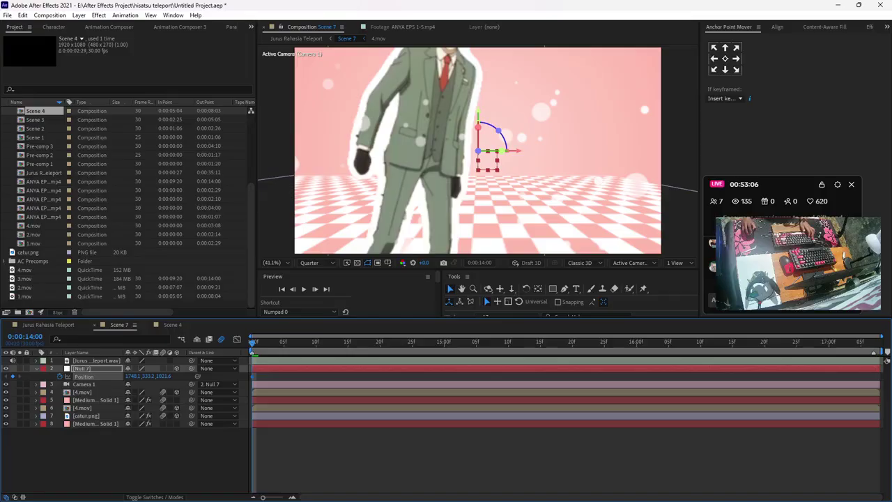
{"action": "type", "text": "2200"}
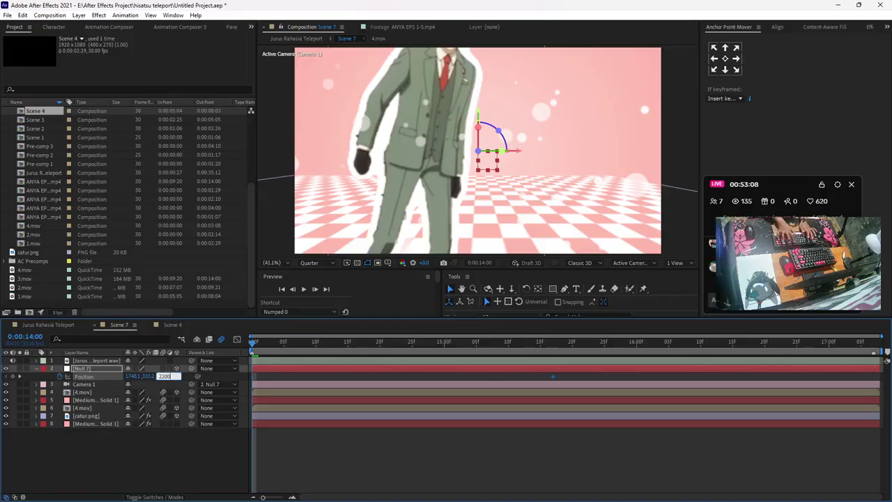
{"action": "key", "text": "Return"}
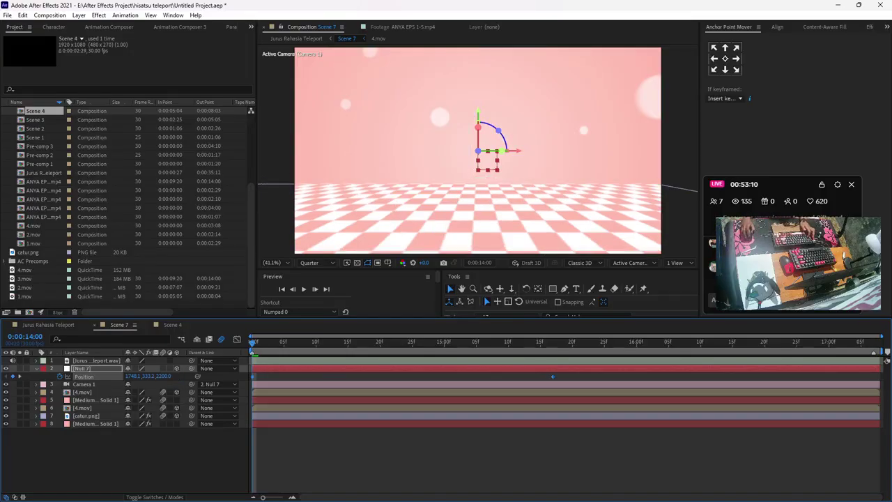
Apply the 0.00, 0.70, 0.00, 1.00 Flow easing curve to both Null 7 position keyframes
{"action": "scroll", "coordinate": [794, 27], "scroll_direction": "down", "scroll_amount": 2}
{"action": "scroll", "coordinate": [794, 27], "scroll_direction": "up", "scroll_amount": 2}
{"action": "scroll", "coordinate": [794, 27], "scroll_direction": "down", "scroll_amount": 4}
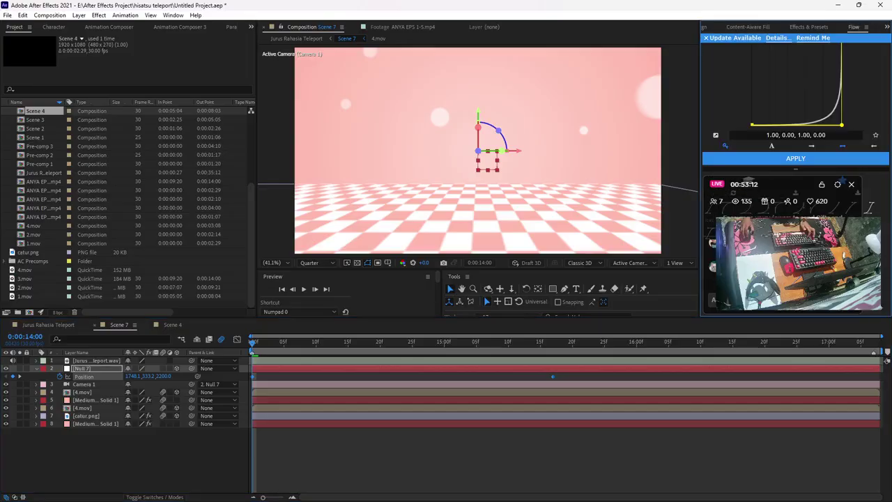
{"action": "left_click_drag", "start_coordinate": [792, 183], "coordinate": [129, 179]}
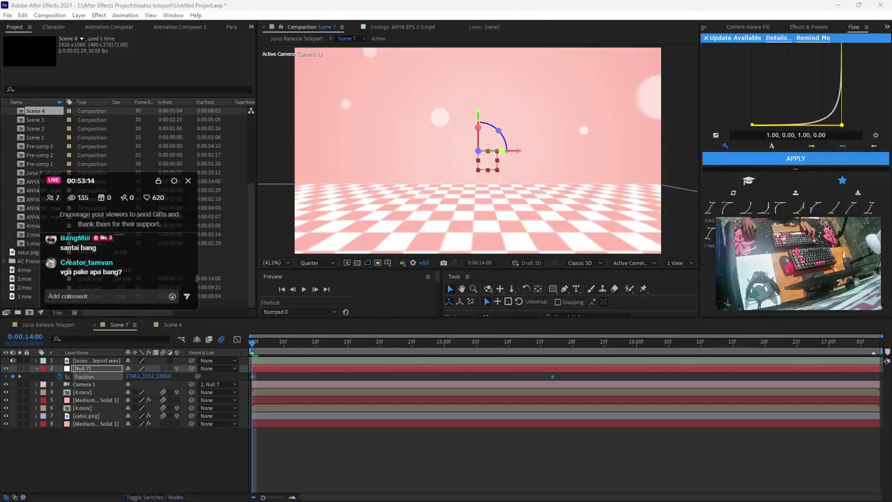
{"action": "left_click", "coordinate": [709, 207]}
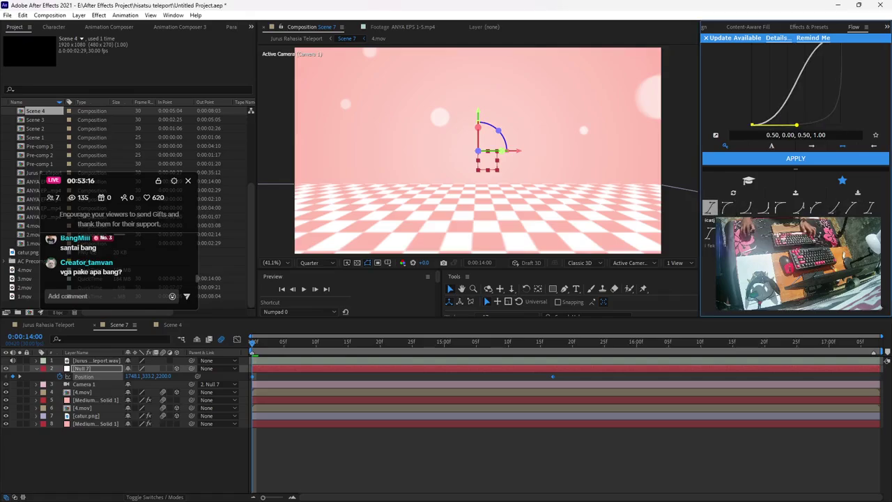
{"action": "left_click", "coordinate": [727, 207]}
{"action": "left_click", "coordinate": [795, 159]}
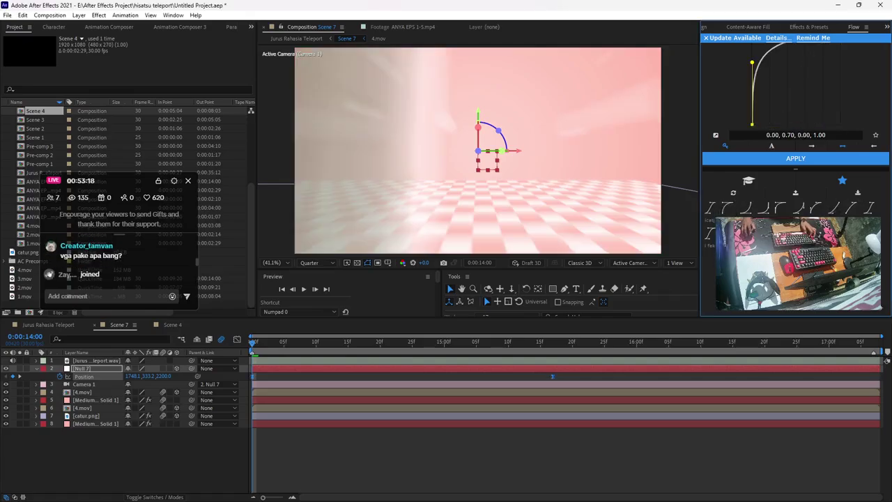
Switch to the 0.00, 0.50, 0.00, 1.00 curve and shift Null 7's position keyframes earlier so the last lands at 0:00:15:06
{"action": "left_click", "coordinate": [779, 207]}
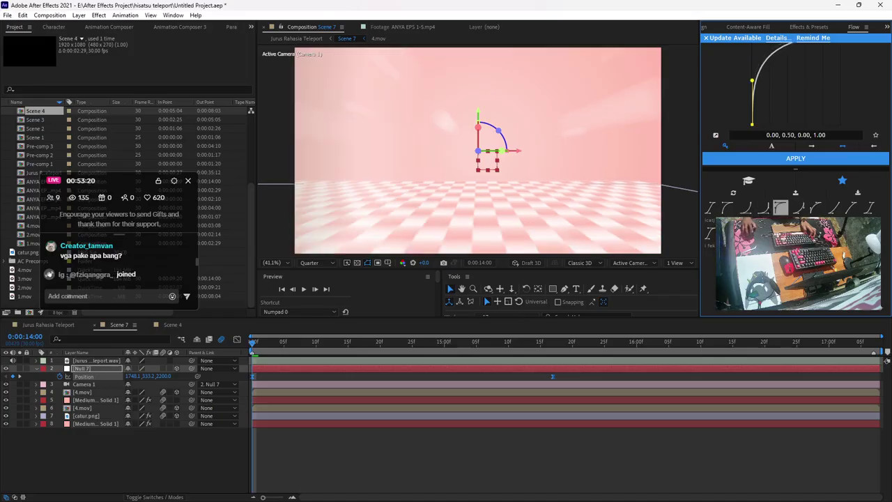
{"action": "left_click", "coordinate": [552, 376]}
{"action": "key", "text": "space"}
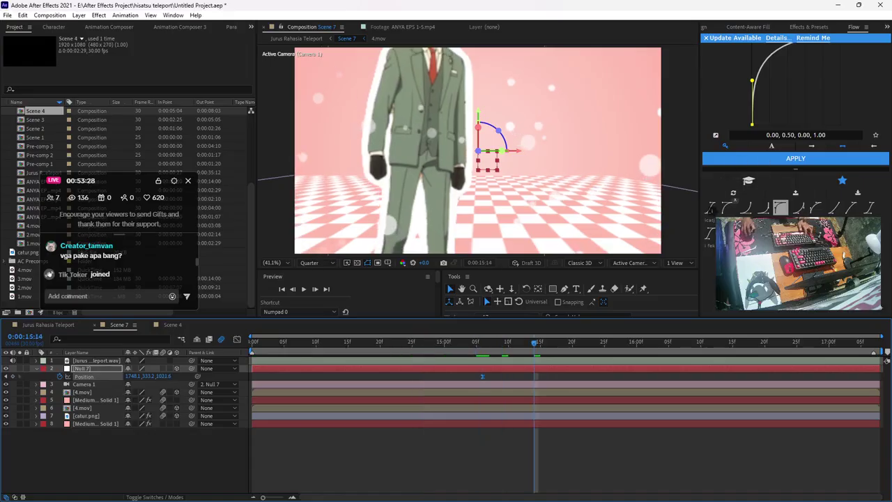
Try the 0.00, 0.00, 0.00, 1.00 easing curve on Null 7's position and preview Scene 7 from the start
{"action": "left_click", "coordinate": [725, 209]}
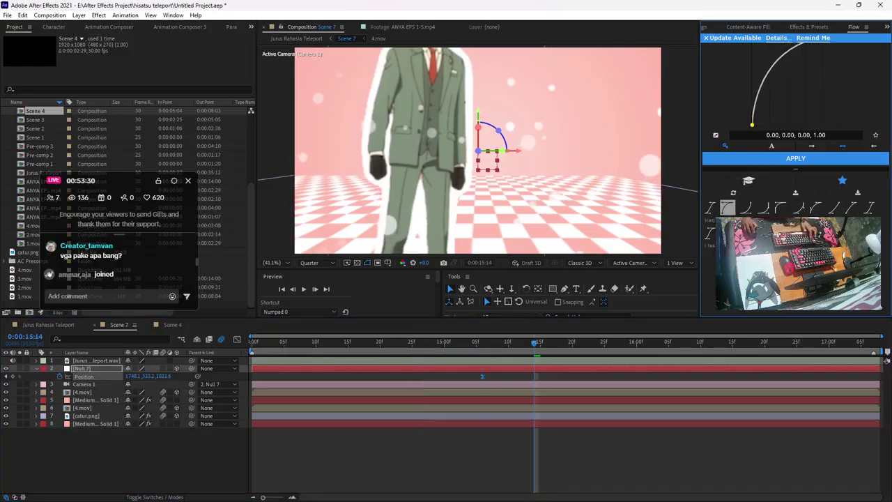
{"action": "left_click", "coordinate": [59, 376]}
{"action": "left_click", "coordinate": [60, 376]}
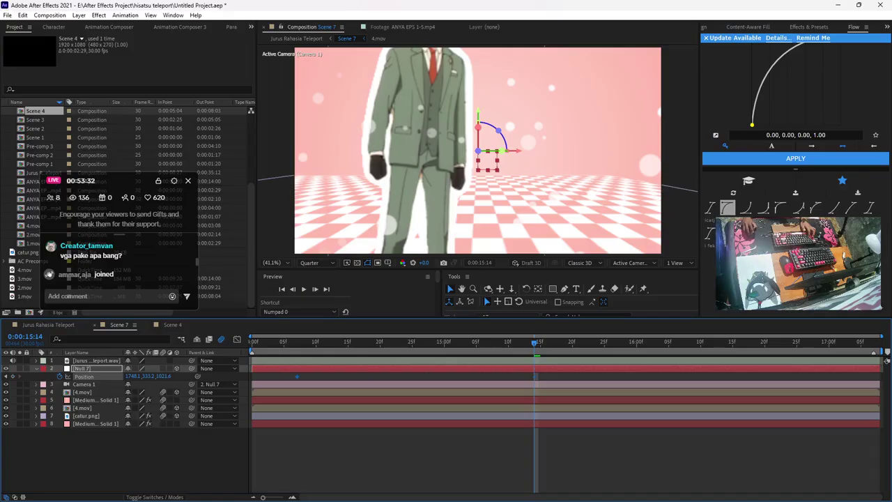
{"action": "key", "text": "u"}
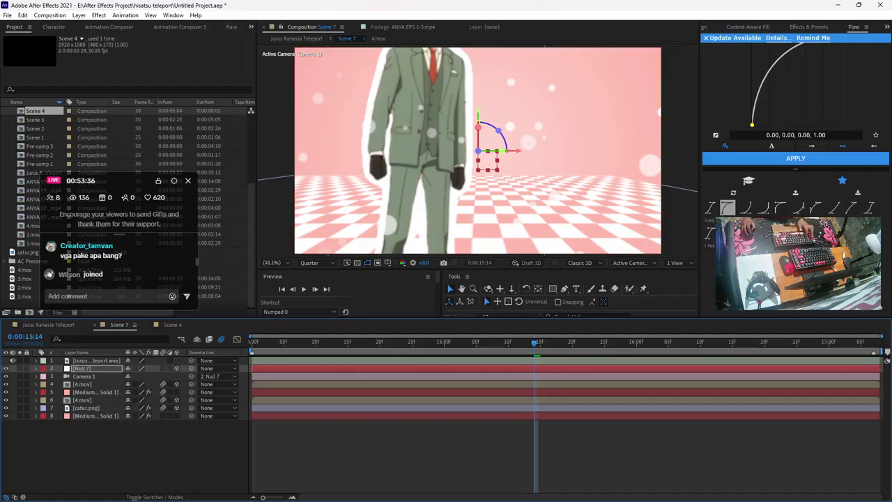
{"action": "key", "text": "p"}
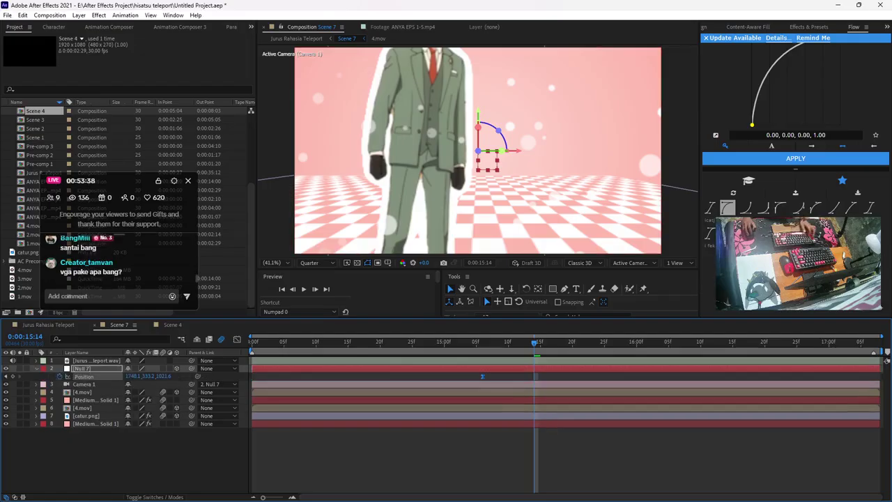
{"action": "key", "text": "Home"}
{"action": "key", "text": "space"}
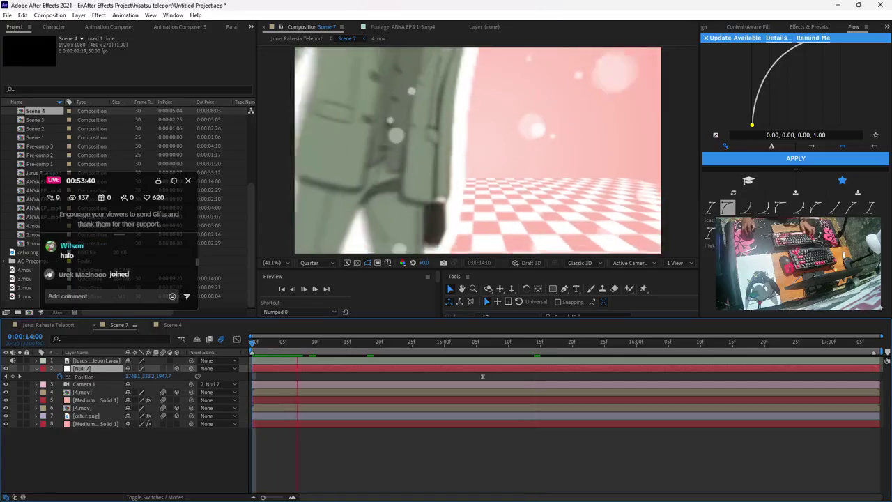
At the 0:00:15:06 keyframe, move Null 7 to about 1665.4, 65.7, 910.6 to fit the suited man's head in frame
{"action": "key", "text": "k"}
{"action": "key", "text": "F2"}
{"action": "left_click_drag", "start_coordinate": [163, 376], "coordinate": [85, 377]}
{"action": "left_click_drag", "start_coordinate": [487, 160], "coordinate": [471, 109]}
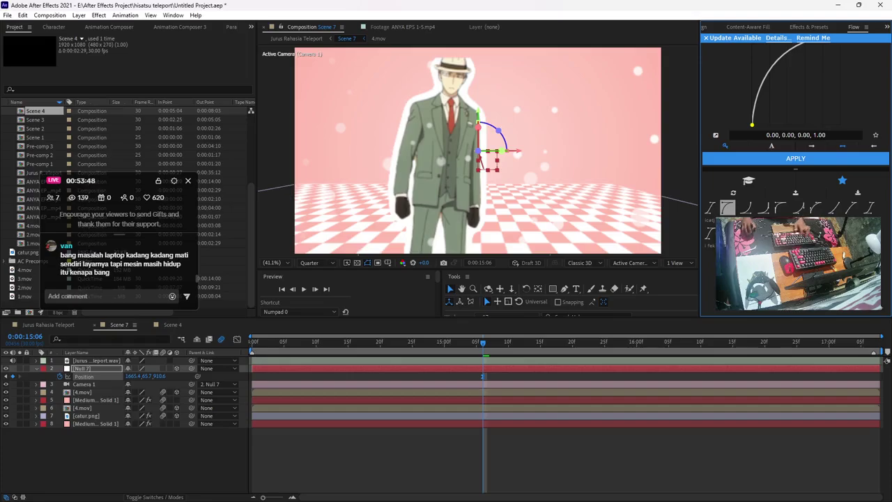
Duplicate Null 7 as the original's parent and keyframe the copy's position from 0:00:14:15 to about 1512.2, -109.7, 1267.6 at 0:00:15:14
{"action": "key", "text": "ctrl+d"}
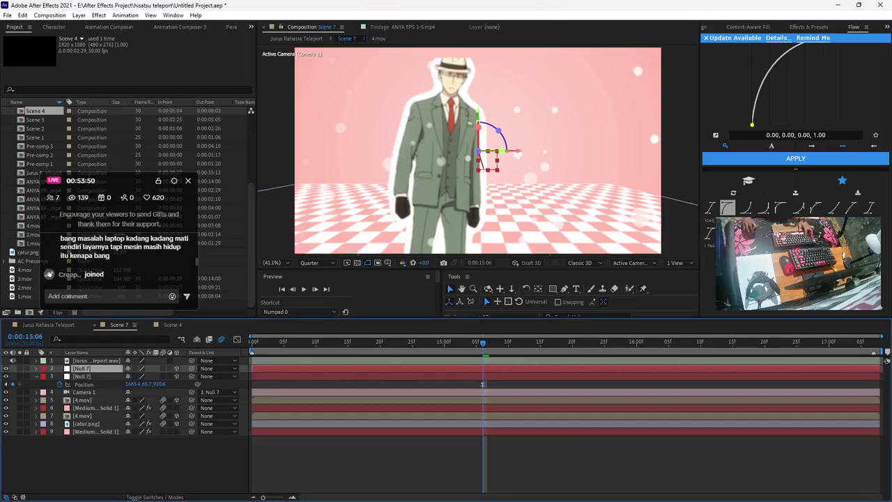
{"action": "key", "text": "p"}
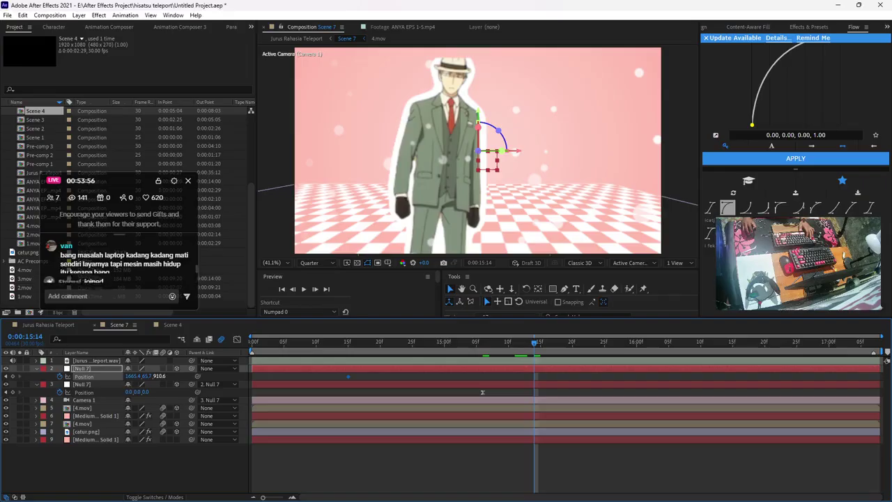
{"action": "left_click_drag", "start_coordinate": [159, 376], "coordinate": [379, 376]}
{"action": "left_click_drag", "start_coordinate": [488, 160], "coordinate": [462, 108]}
{"action": "left_click_drag", "start_coordinate": [478, 150], "coordinate": [460, 131]}
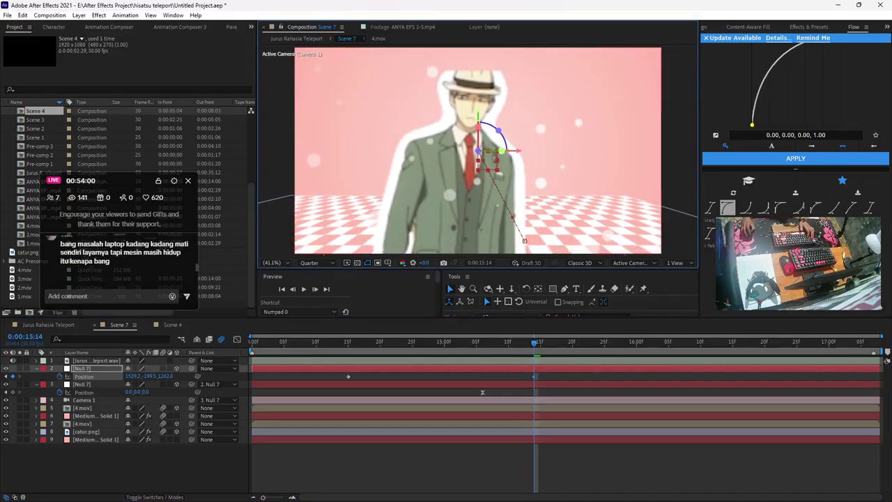
{"action": "left_click_drag", "start_coordinate": [488, 160], "coordinate": [492, 164]}
{"action": "left_click_drag", "start_coordinate": [478, 128], "coordinate": [478, 119]}
{"action": "left_click_drag", "start_coordinate": [487, 159], "coordinate": [476, 184]}
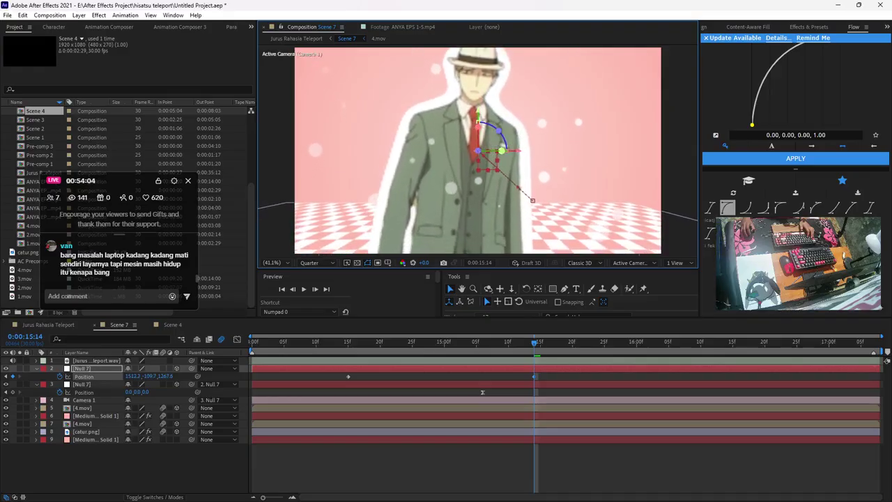
Check the frame at Full preview resolution and return the preview to Quarter
{"action": "left_click", "coordinate": [317, 262]}
{"action": "left_click", "coordinate": [312, 285]}
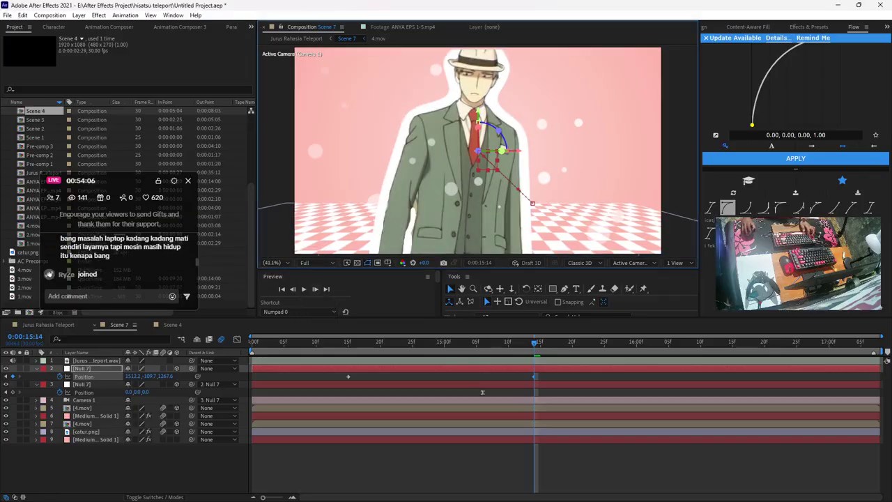
{"action": "left_click", "coordinate": [317, 262]}
{"action": "left_click", "coordinate": [316, 316]}
Move the copied null's last position keyframe to 0:00:15:27, save, and ease its keyframes with the 0.50, 0.00, 0.50, 1.00 curve
{"action": "left_click_drag", "start_coordinate": [334, 374], "coordinate": [601, 388]}
{"action": "left_click_drag", "start_coordinate": [534, 377], "coordinate": [616, 376]}
{"action": "key", "text": "ctrl+s"}
{"action": "left_click", "coordinate": [709, 208]}
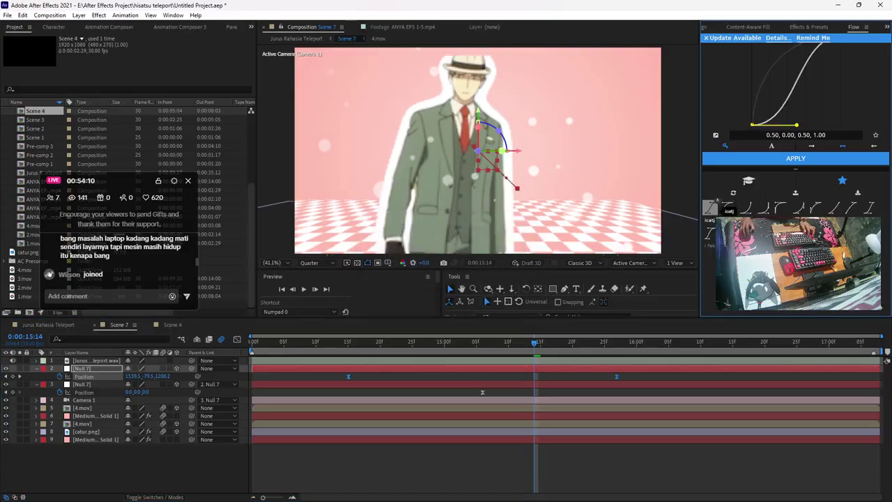
{"action": "left_click", "coordinate": [795, 158]}
Preview the camera move and shift the copied null's first position keyframe to 0:00:14:09
{"action": "key", "text": "space"}
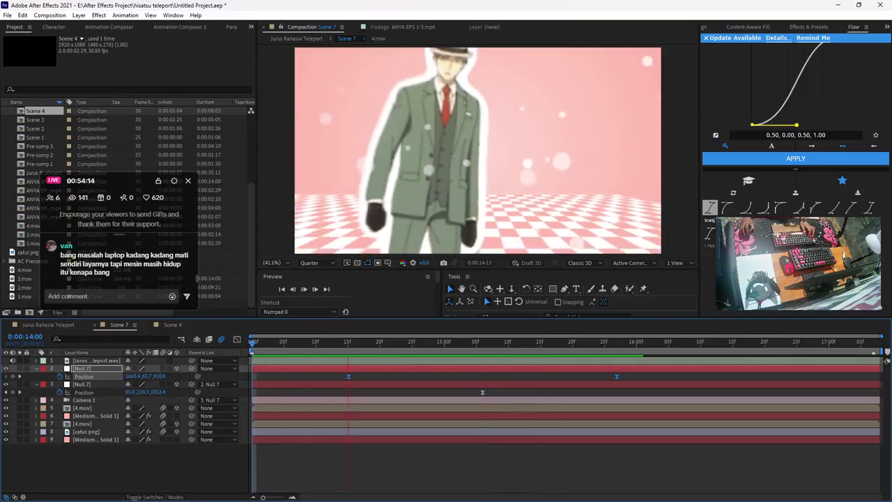
{"action": "key", "text": "space"}
{"action": "key", "text": "space"}
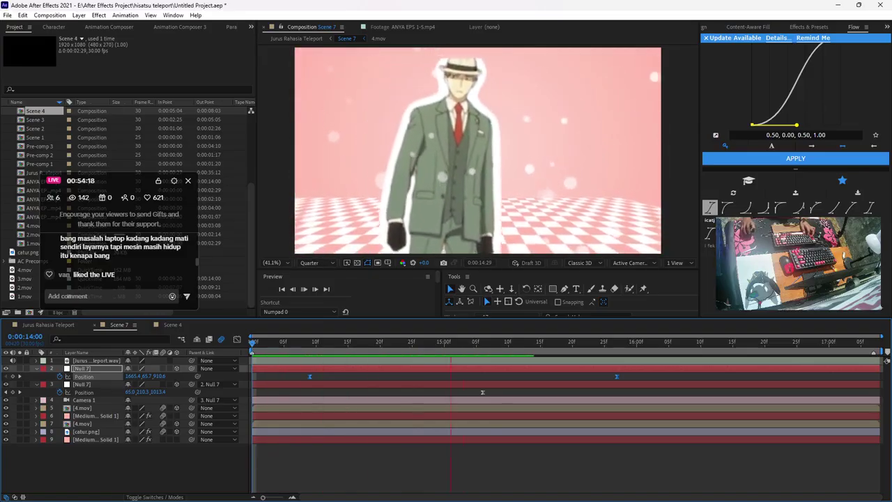
{"action": "key", "text": "space"}
Duplicate the top Null 7 as a new parent and keyframe its position from 0:00:15:07 to 0:00:17:00, reframing on the girl and man
{"action": "key", "text": "ctrl+d"}
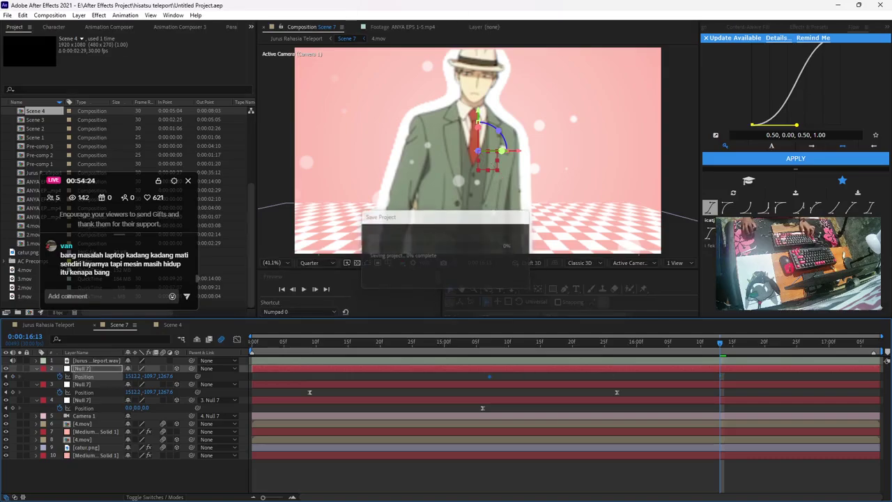
{"action": "left_click_drag", "start_coordinate": [192, 384], "coordinate": [90, 369]}
{"action": "right_click", "coordinate": [131, 376]}
{"action": "right_click", "coordinate": [110, 374]}
{"action": "left_click", "coordinate": [136, 316]}
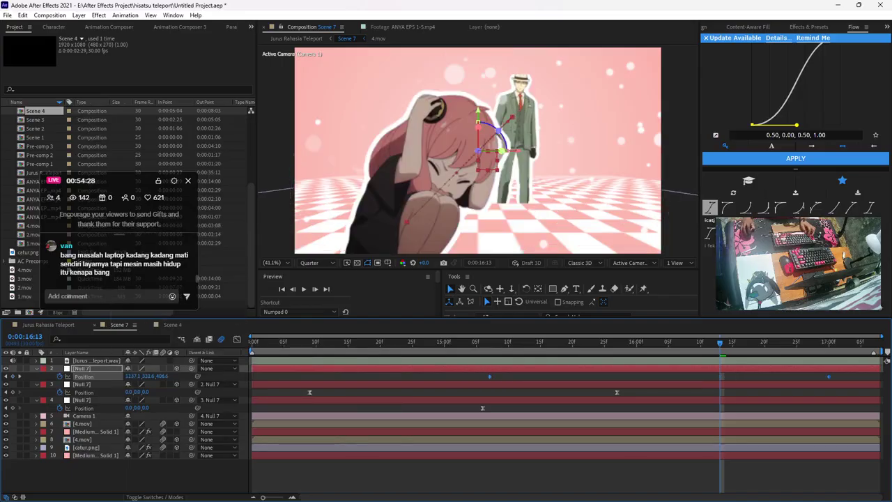
Ease the top null's keyframes with the 0.42, 0.00, 0.30, 1.00 curve, move the last one to 0:00:17:03 and save
{"action": "left_click", "coordinate": [710, 233]}
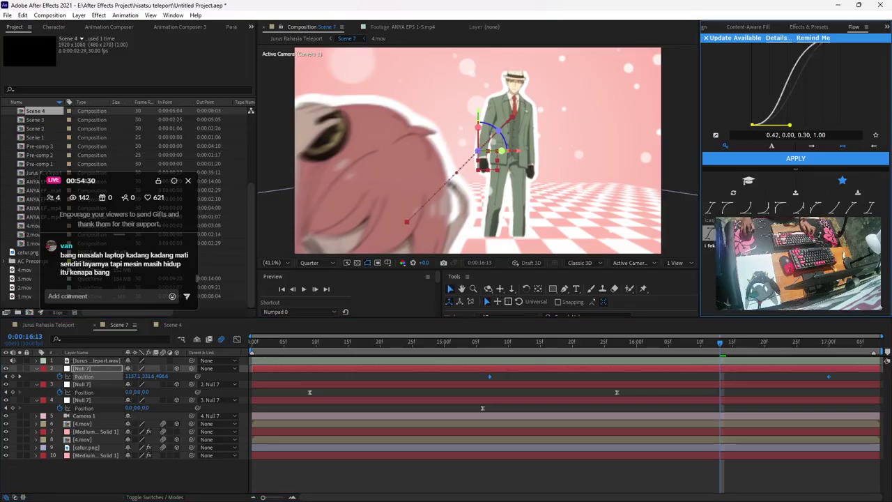
{"action": "left_click_drag", "start_coordinate": [828, 376], "coordinate": [848, 376]}
{"action": "left_click", "coordinate": [822, 474]}
{"action": "key", "text": "ctrl+s"}
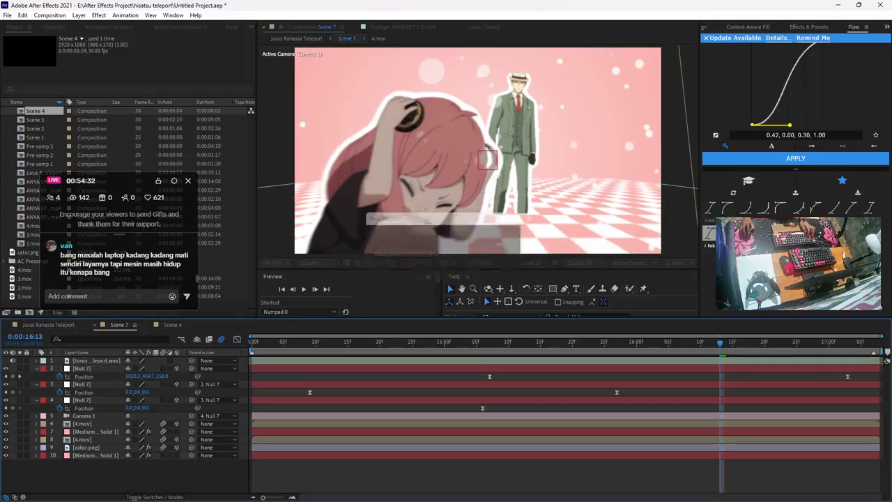
Preview Scene 7's full camera animation and check the frames around 0:00:15:03 and 0:00:14:29
{"action": "left_click_drag", "start_coordinate": [543, 343], "coordinate": [425, 343]}
{"action": "key", "text": "space"}
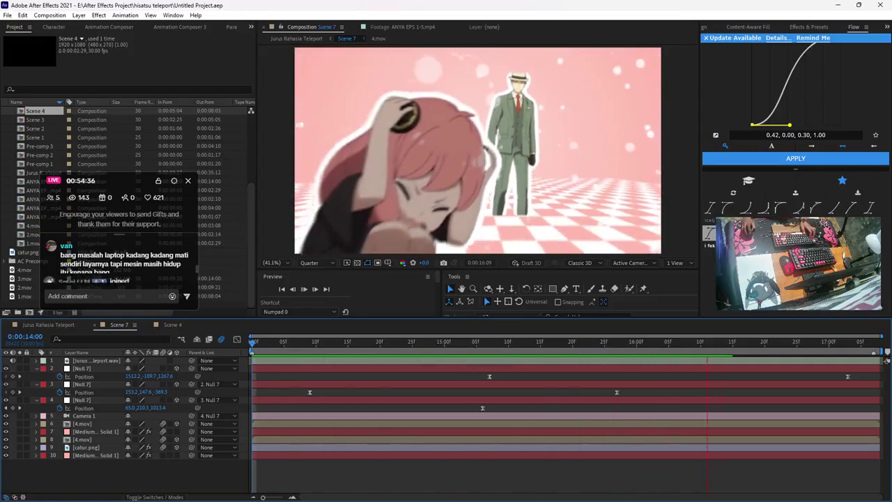
{"action": "left_click", "coordinate": [463, 341]}
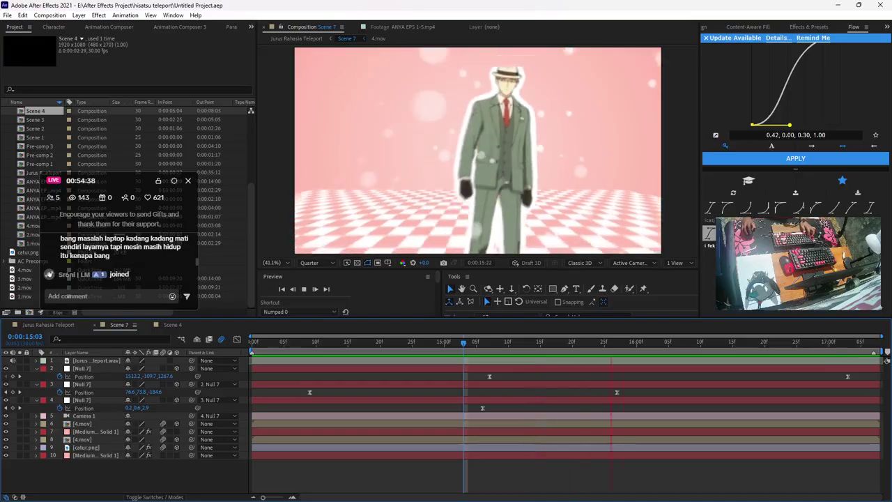
{"action": "left_click", "coordinate": [438, 341]}
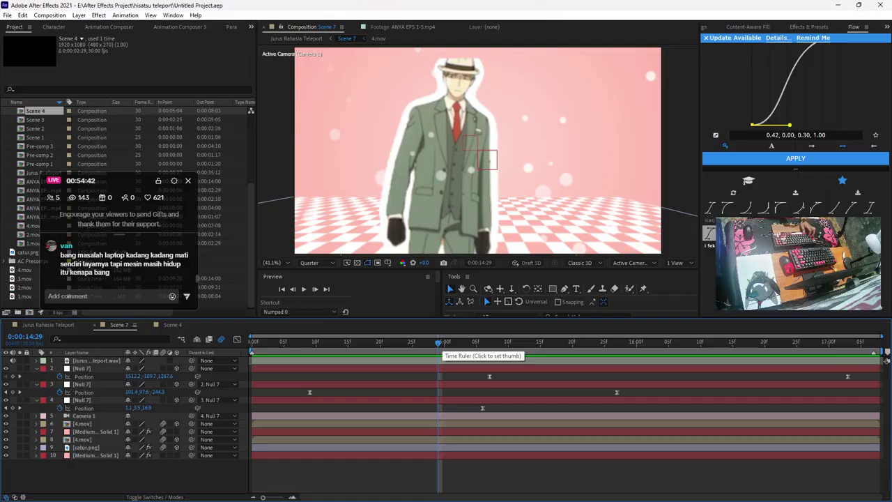
Preview Scene 7's camera animation from 0:00:14:00 and check the closing frame at 0:00:17:05
{"action": "left_click_drag", "start_coordinate": [438, 342], "coordinate": [252, 342]}
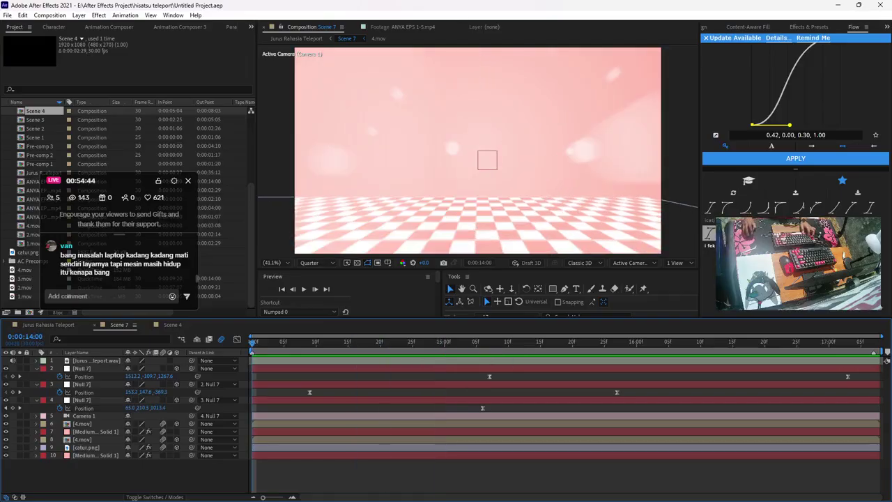
{"action": "key", "text": "space"}
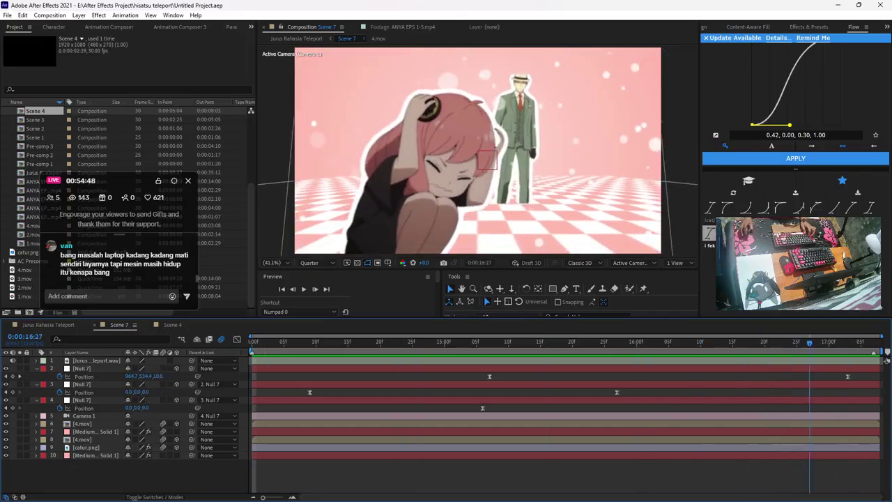
{"action": "key", "text": "space"}
{"action": "left_click", "coordinate": [81, 368]}
{"action": "key", "text": "Home"}
{"action": "key", "text": "space"}
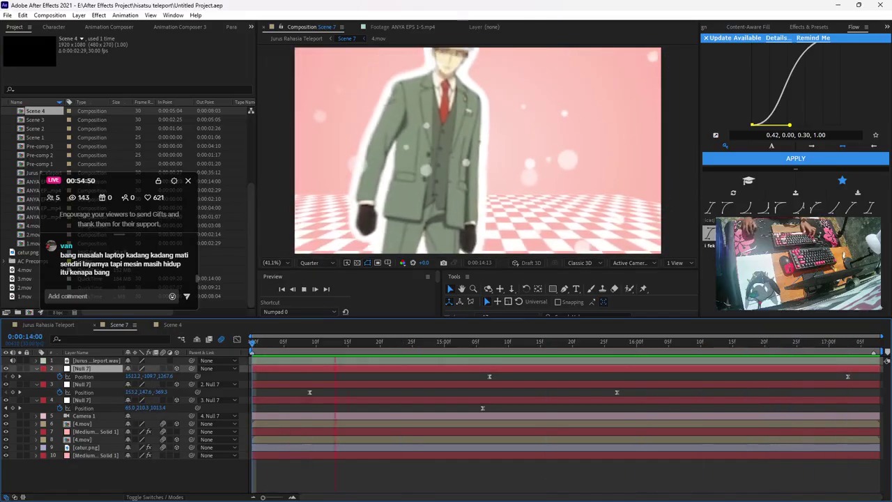
{"action": "left_click", "coordinate": [540, 463]}
{"action": "left_click", "coordinate": [861, 342]}
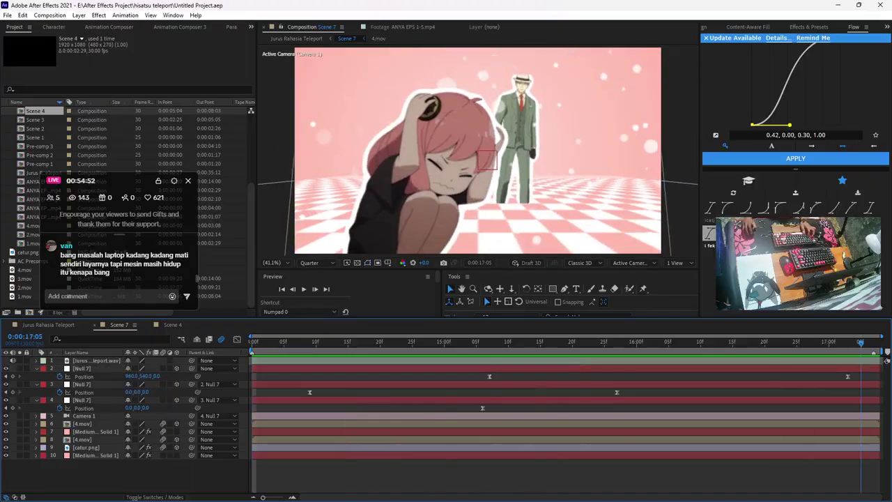
{"action": "key", "text": "Home"}
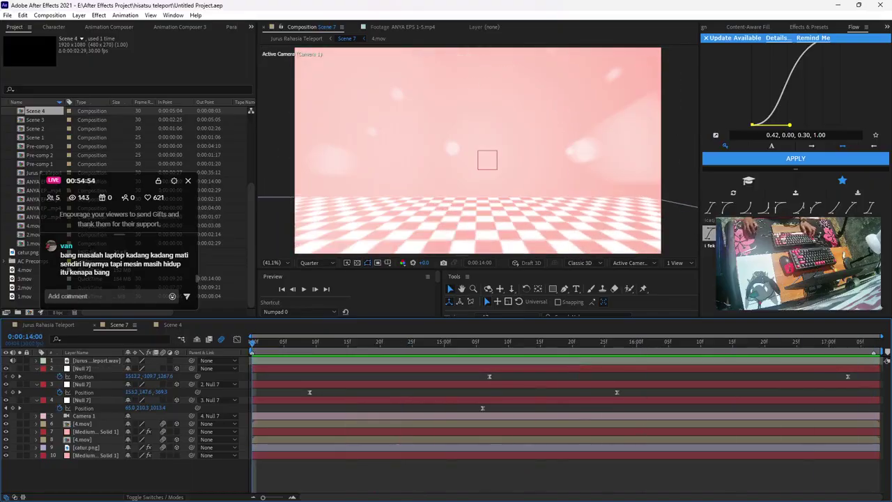
Collapse the keyframed properties of all Scene 7 layers and leave no layer selected
{"action": "key", "text": "ctrl+a"}
{"action": "key", "text": "u"}
{"action": "left_click", "coordinate": [690, 461]}
{"action": "left_click_drag", "start_coordinate": [808, 342], "coordinate": [848, 342]}
{"action": "key", "text": "u"}
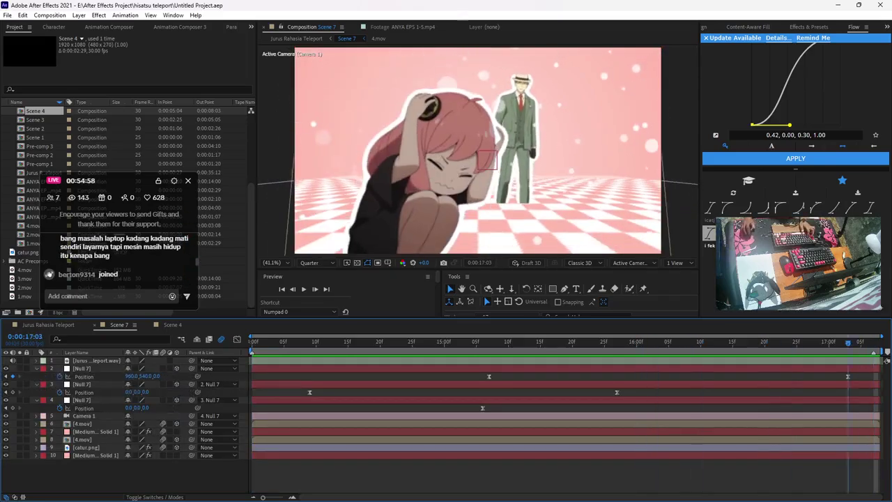
{"action": "key", "text": "ctrl+a"}
{"action": "key", "text": "u"}
{"action": "key", "text": "ctrl+shift+a"}
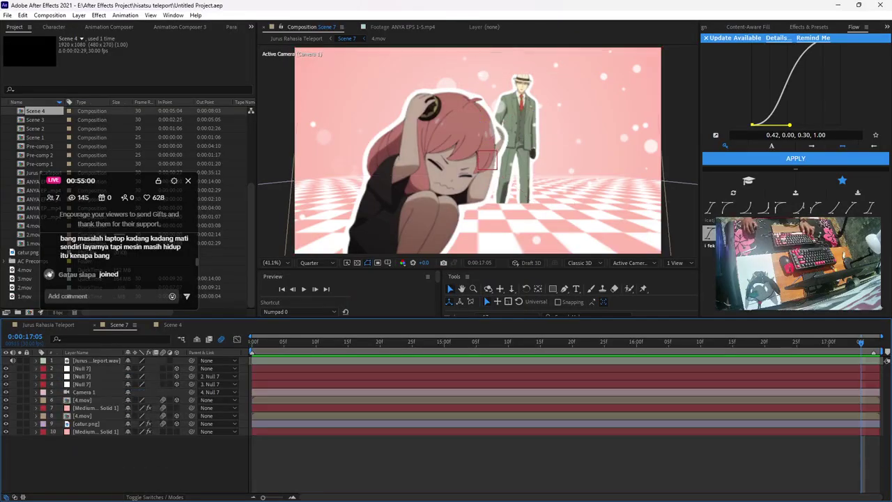
{"action": "left_click", "coordinate": [82, 384]}
{"action": "left_click", "coordinate": [82, 400]}
{"action": "key", "text": "ctrl+shift+a"}
{"action": "left_click", "coordinate": [82, 399]}
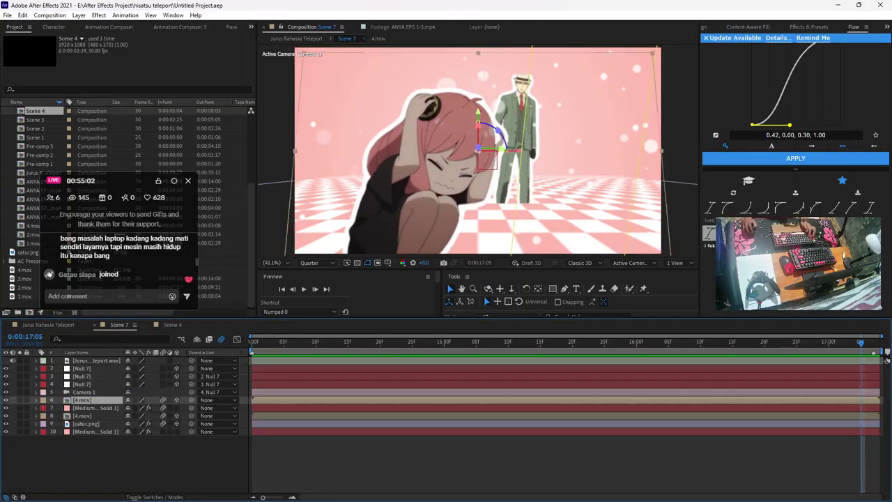
{"action": "key", "text": "ctrl+shift+a"}
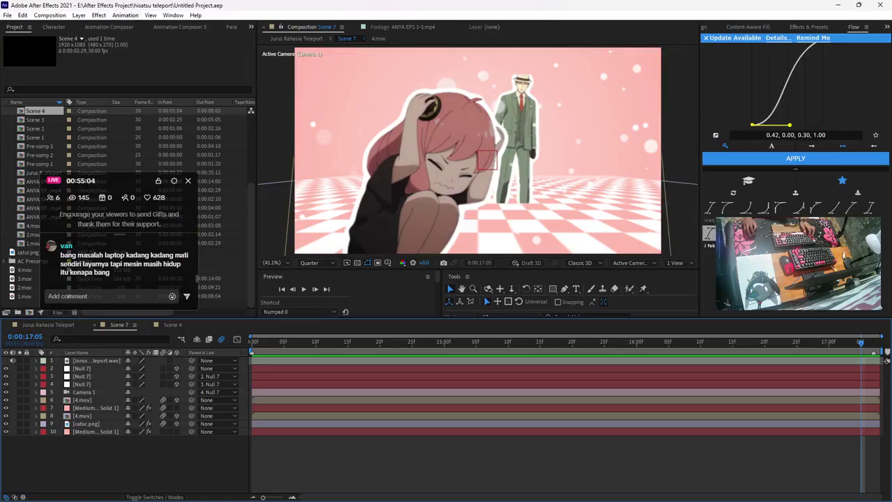
Copy the "didepanku..." text layer from Scene 4 into Scene 7 and place it directly below Camera 1
{"action": "key", "text": "ctrl+6"}
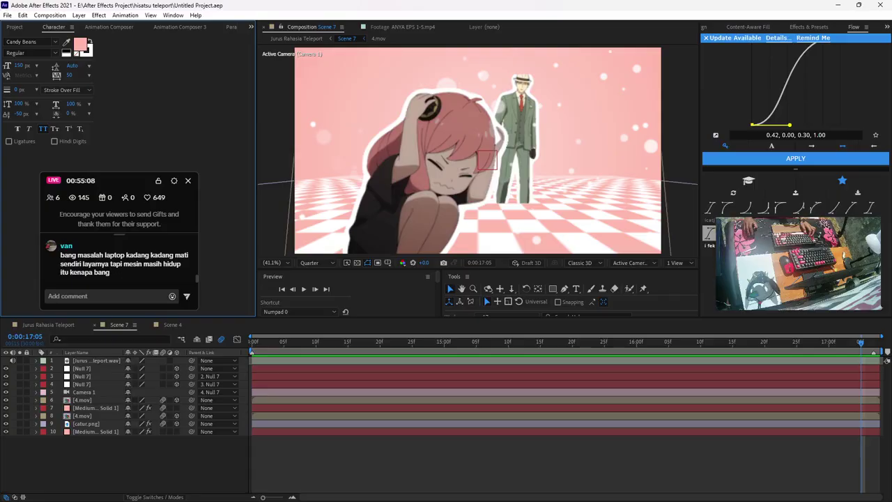
{"action": "left_click", "coordinate": [48, 324]}
{"action": "left_click", "coordinate": [119, 325]}
{"action": "left_click", "coordinate": [172, 325]}
{"action": "left_click", "coordinate": [82, 402]}
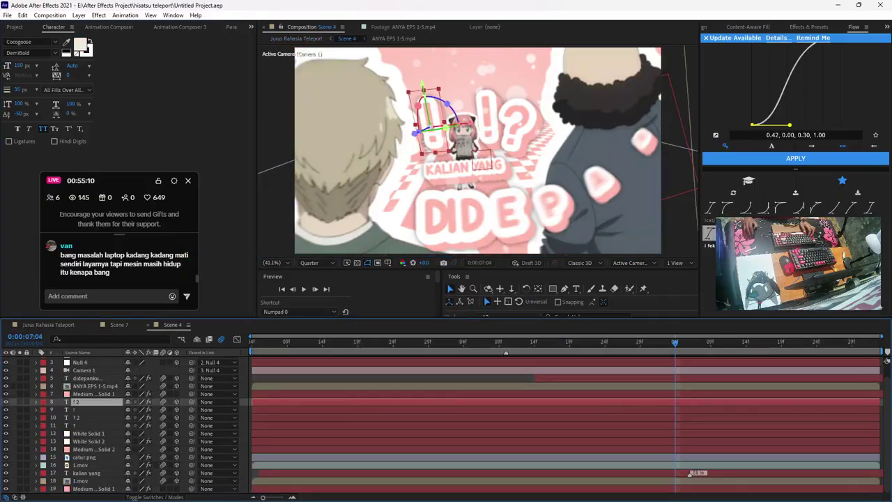
{"action": "left_click", "coordinate": [487, 212]}
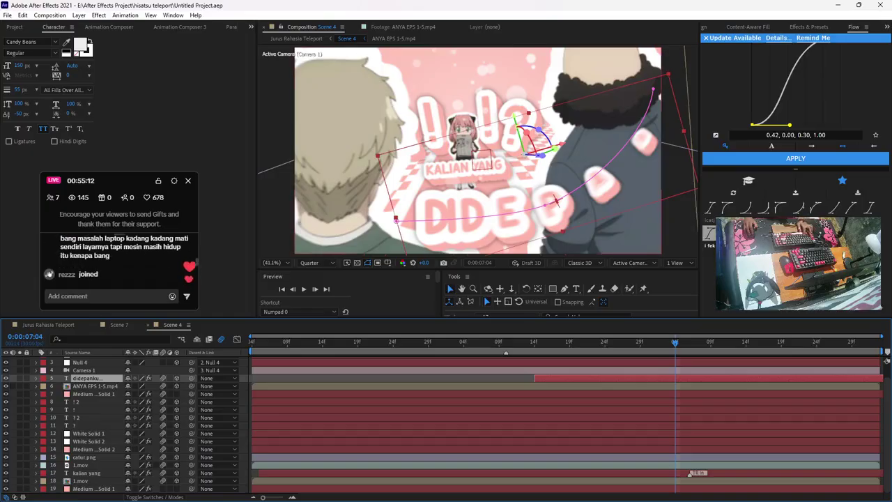
{"action": "left_click", "coordinate": [119, 324]}
{"action": "key", "text": "ctrl+v"}
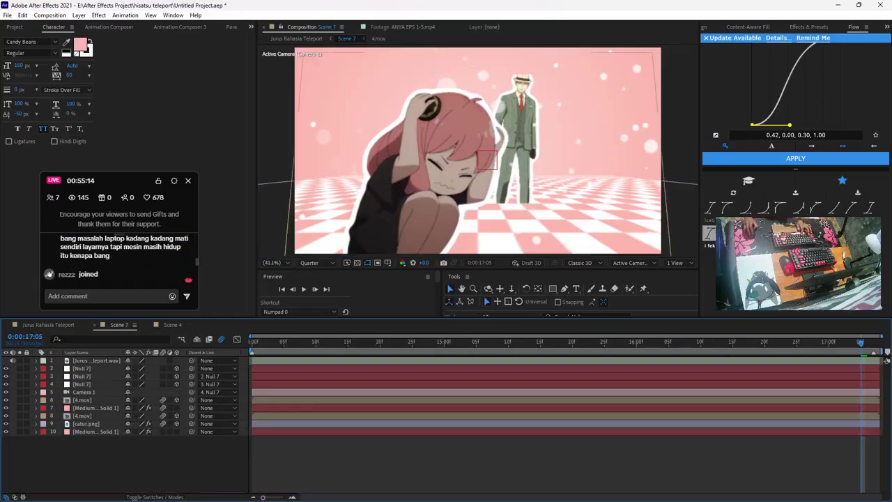
{"action": "left_click_drag", "start_coordinate": [90, 381], "coordinate": [90, 403]}
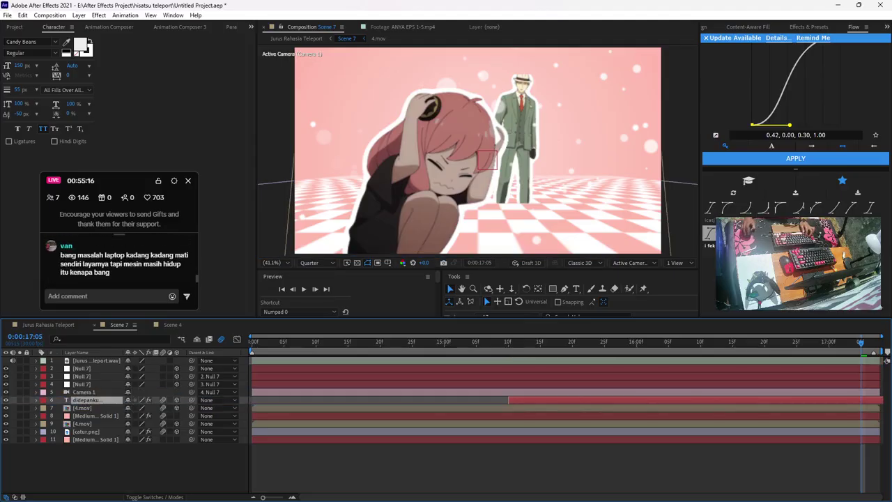
Replace the copied text with "dicuekin..." while viewing the frame at 0:00:16:29
{"action": "key", "text": "Page_Up"}
{"action": "key", "text": "Page_Up"}
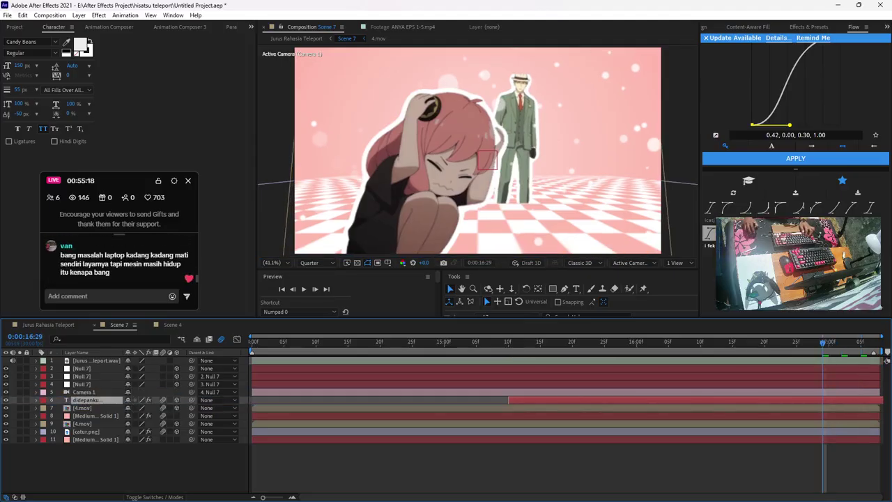
{"action": "key", "text": "ctrl+grave"}
{"action": "left_click", "coordinate": [480, 187]}
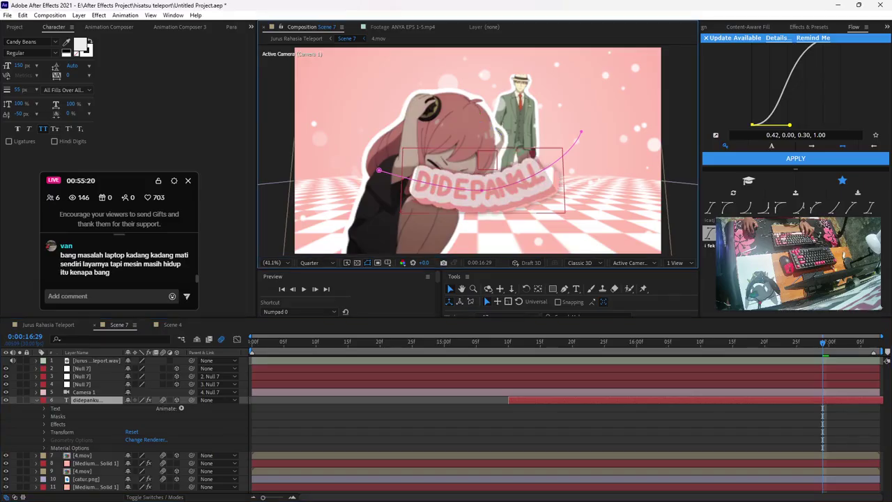
{"action": "key", "text": "ctrl+a"}
{"action": "type", "text": "dicuekin"}
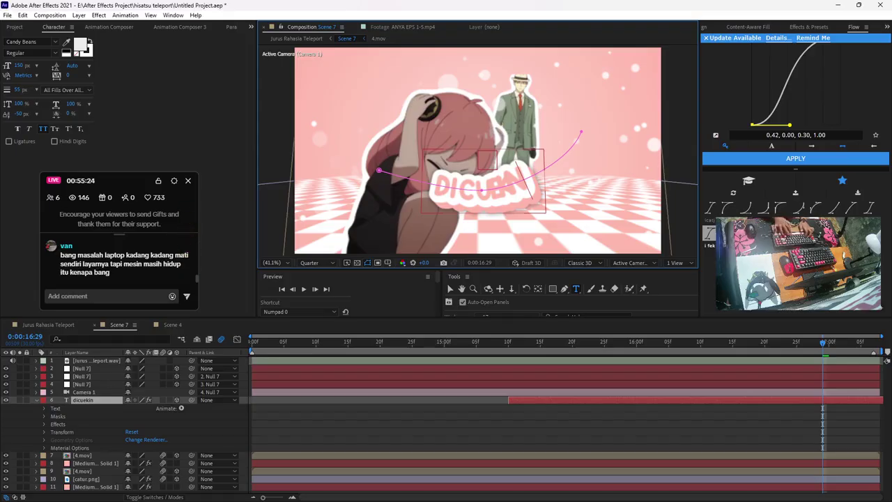
{"action": "left_click", "coordinate": [450, 289]}
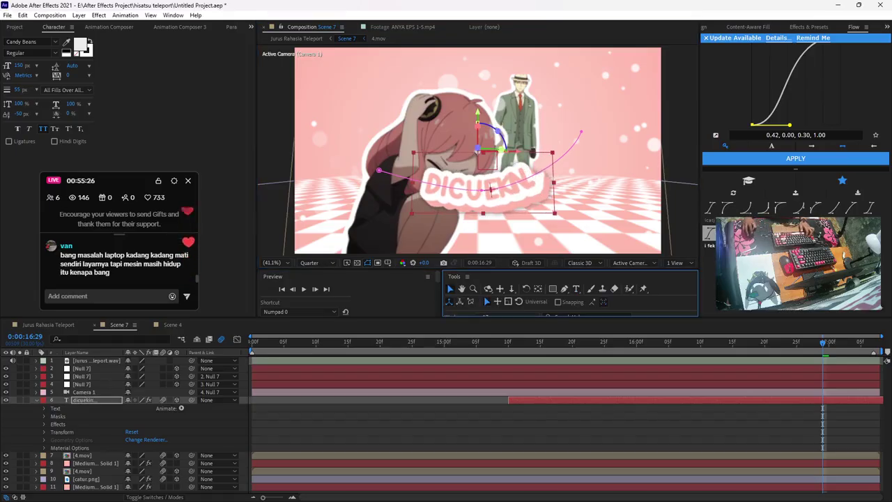
Move the "dicuekin..." text beside the crouching girl, below the man, and set its scale to 150%
{"action": "left_click_drag", "start_coordinate": [491, 188], "coordinate": [547, 191]}
{"action": "key", "text": "s"}
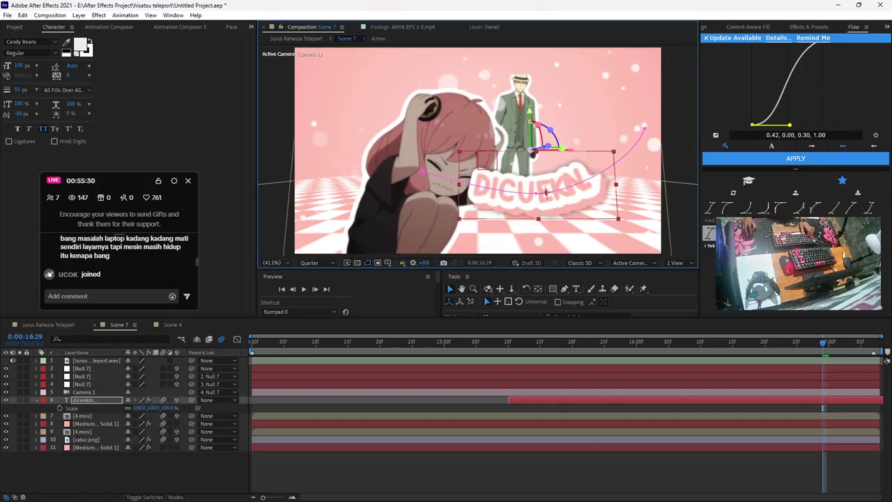
{"action": "left_click", "coordinate": [154, 408]}
{"action": "type", "text": "15"}
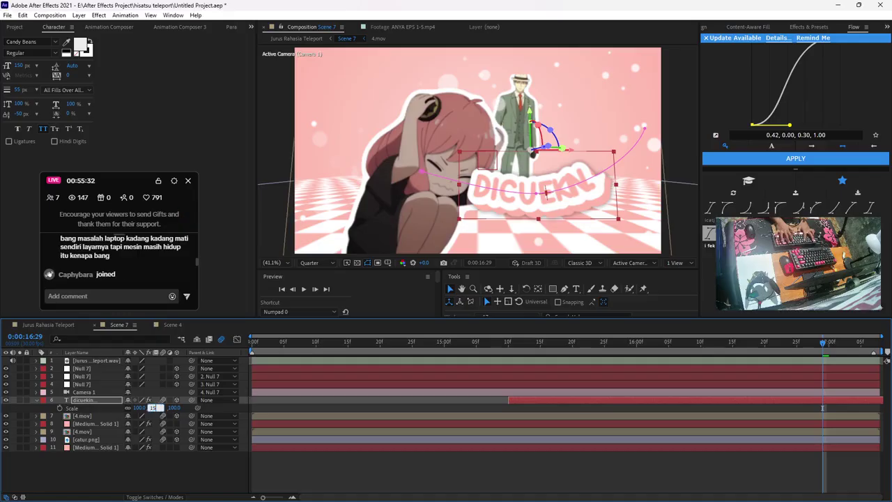
{"action": "type", "text": "0"}
{"action": "key", "text": "Return"}
{"action": "key", "text": "F2"}
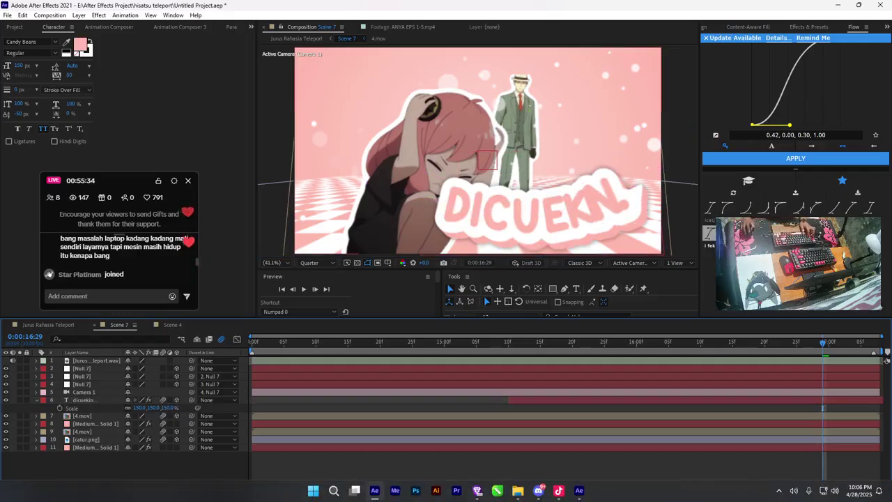
Save the project and preview Scene 7 with the "dicuekin..." text animation
{"action": "key", "text": "space"}
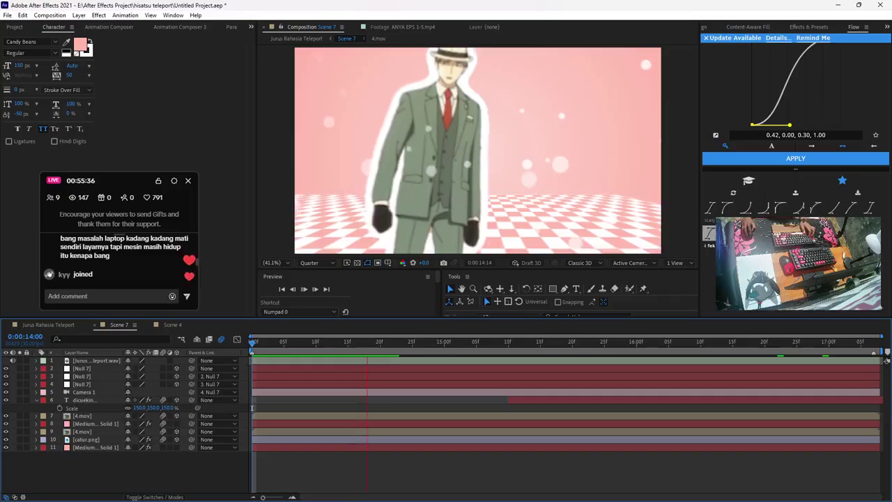
{"action": "left_click", "coordinate": [585, 342]}
{"action": "key", "text": "ctrl+s"}
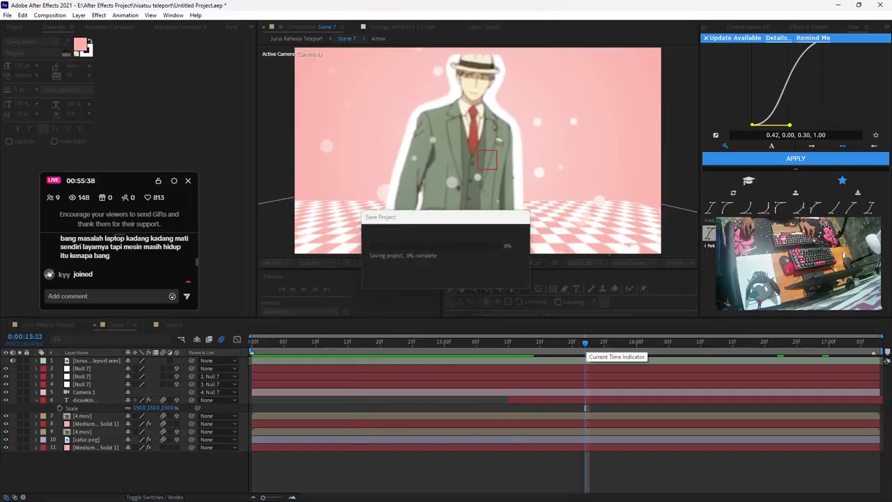
{"action": "key", "text": "space"}
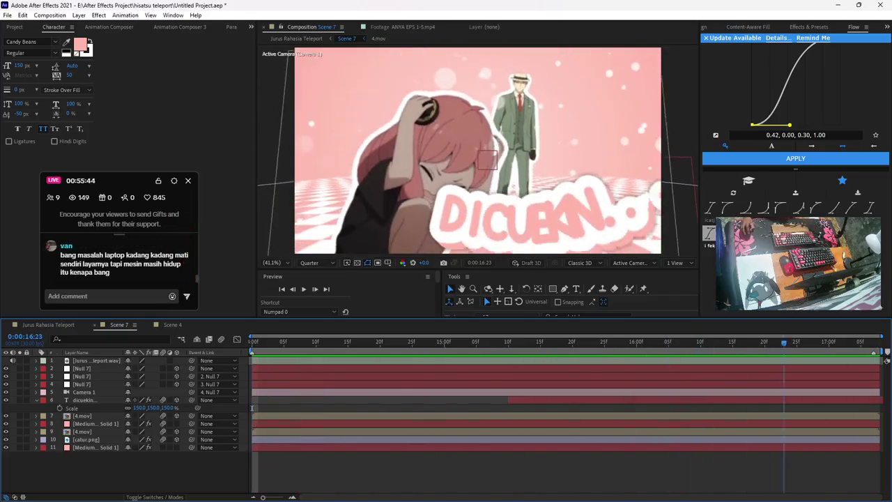
{"action": "key", "text": "space"}
{"action": "key", "text": "space"}
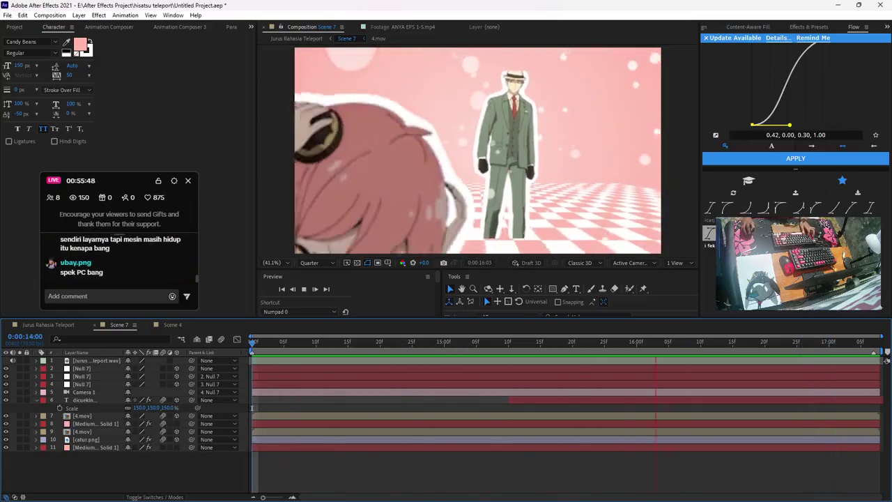
{"action": "key", "text": "space"}
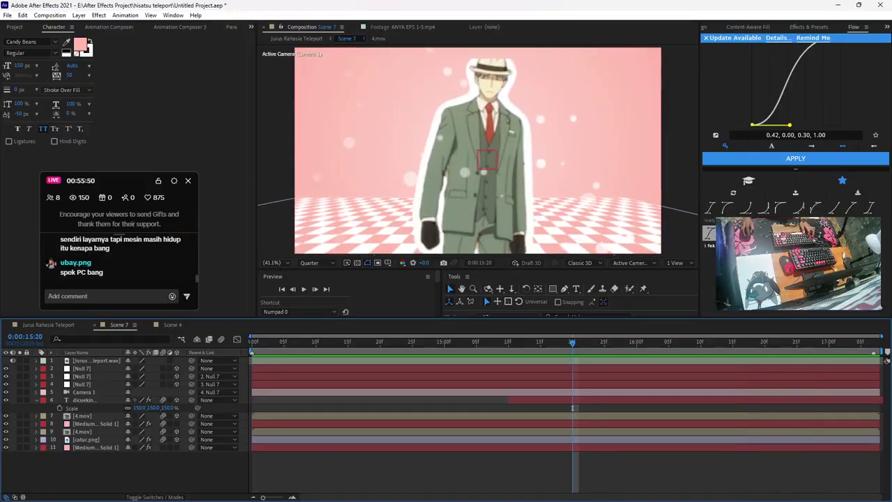
{"action": "key", "text": "space"}
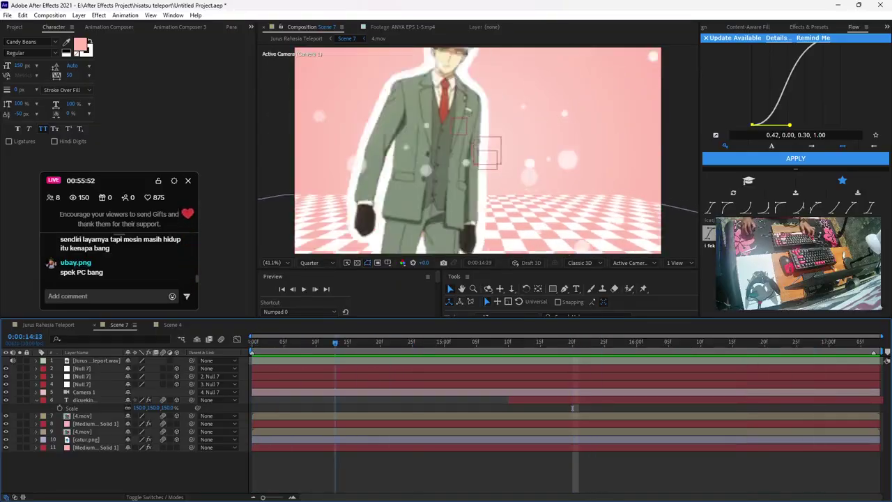
{"action": "key", "text": "space"}
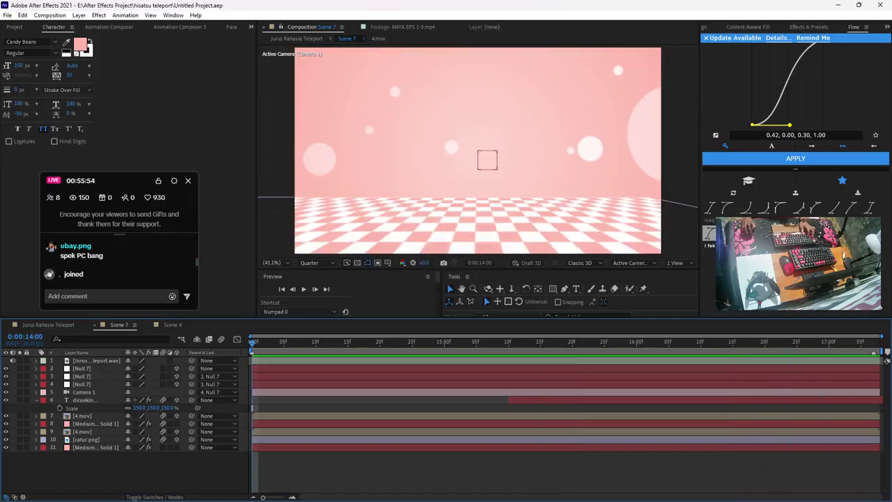
Open the 4.mov precomp and review its two footage layers from 0:00:00:00 to 0:00:00:09
{"action": "double_click", "coordinate": [572, 415]}
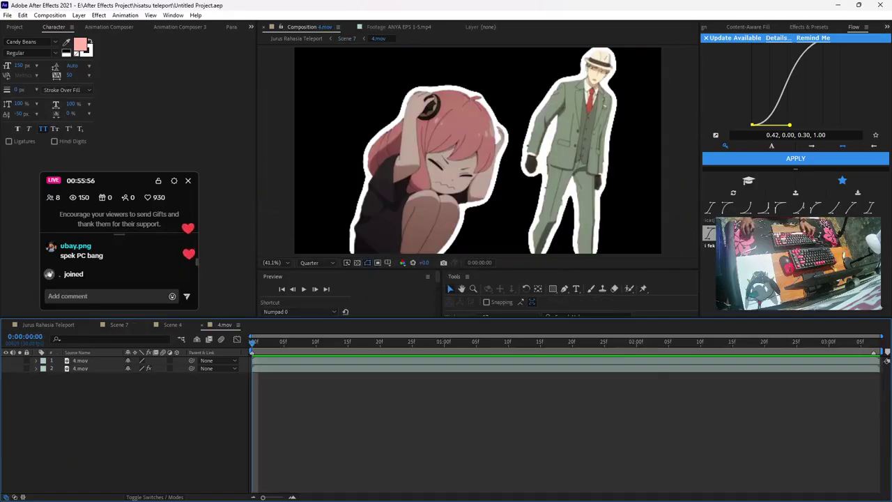
{"action": "mouse_move", "coordinate": [252, 342]}
{"action": "left_mouse_down"}
{"action": "mouse_move", "coordinate": [873, 342]}
{"action": "mouse_move", "coordinate": [252, 342]}
{"action": "left_mouse_up"}
{"action": "left_click", "coordinate": [91, 360]}
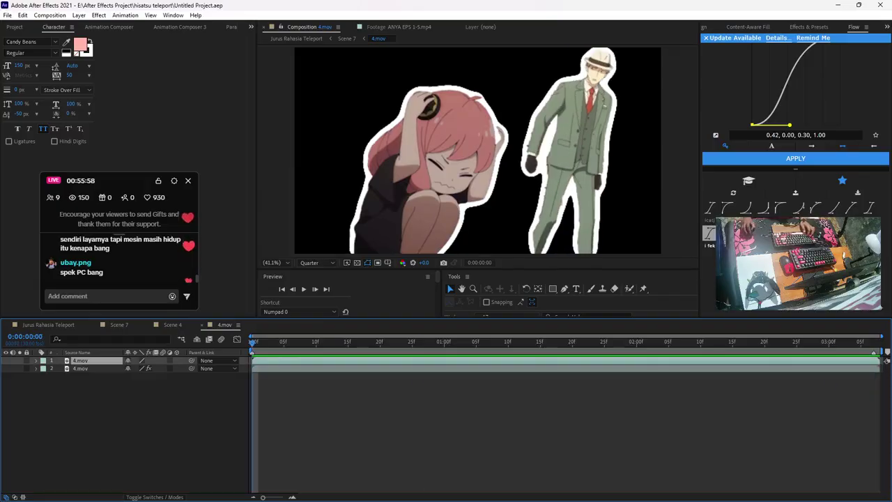
{"action": "key", "text": "ctrl+a"}
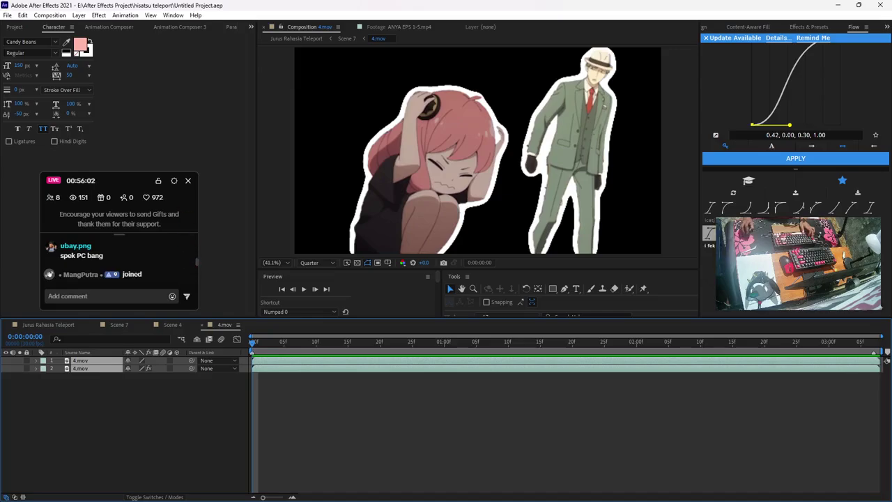
{"action": "left_click_drag", "start_coordinate": [386, 351], "coordinate": [310, 352]}
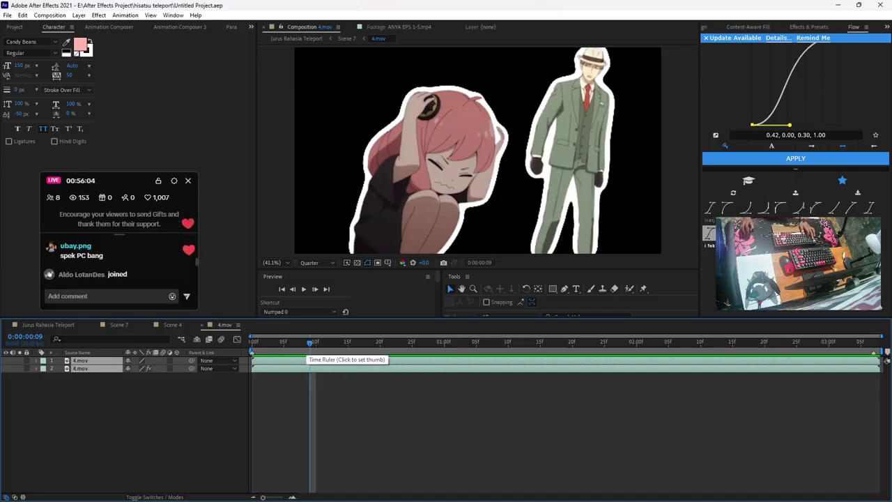
Try trimming the end of the top 4.mov layer at 0:00:00:09, and undo the trim
{"action": "key", "text": "ctrl+shift+a"}
{"action": "key", "text": "ctrl+Up"}
{"action": "key", "text": "ctrl+Up"}
{"action": "key", "text": "]"}
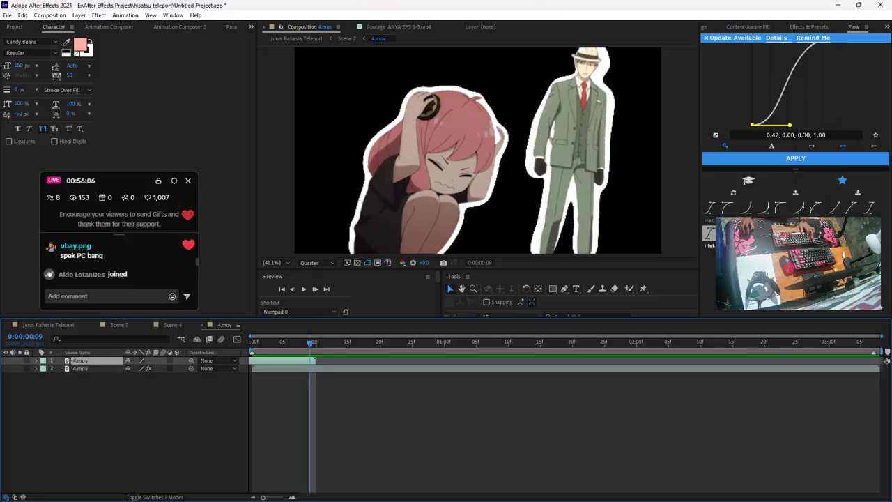
{"action": "key", "text": "ctrl+z"}
Return the 4.mov precomp to 0:00:00:00, save the project and close the program
{"action": "key", "text": "Home"}
{"action": "key", "text": "ctrl+s"}
{"action": "key", "text": "ctrl+shift+a"}
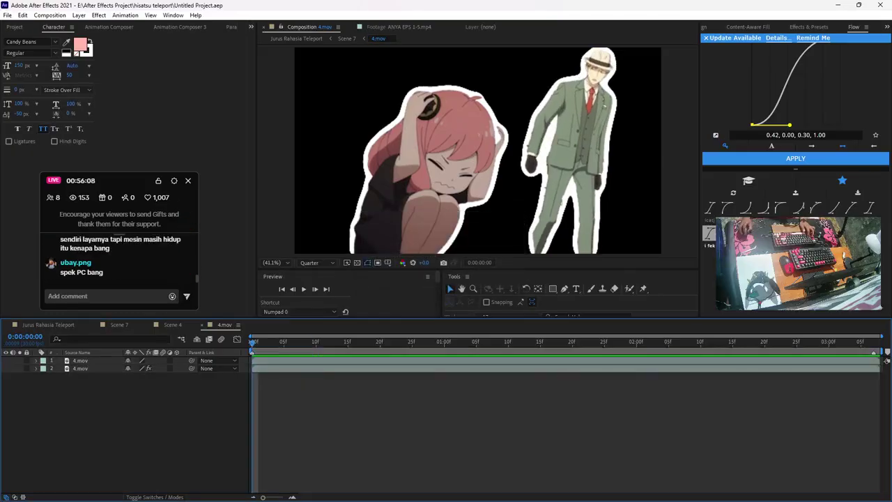
{"action": "left_click", "coordinate": [880, 5]}
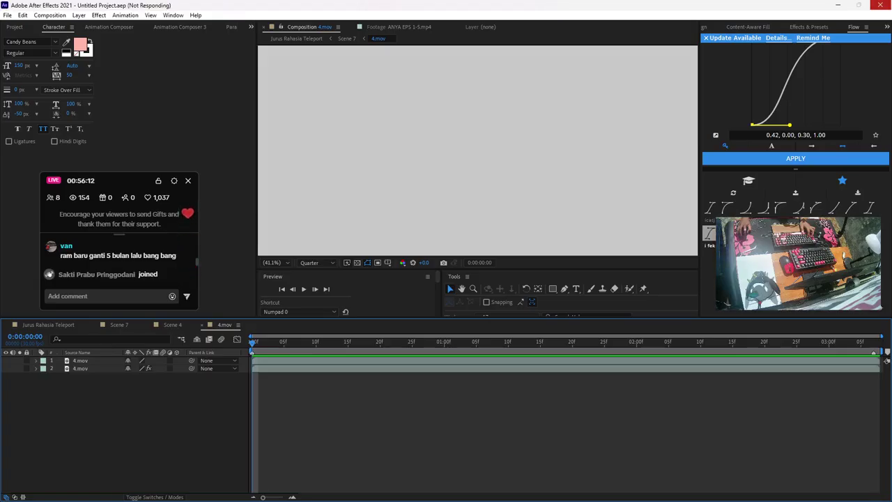
Close both open After Effects versions, saving the 2024 project, and launch After Effects 2021 again with the hisatsu teleport project
{"action": "left_click", "coordinate": [880, 5]}
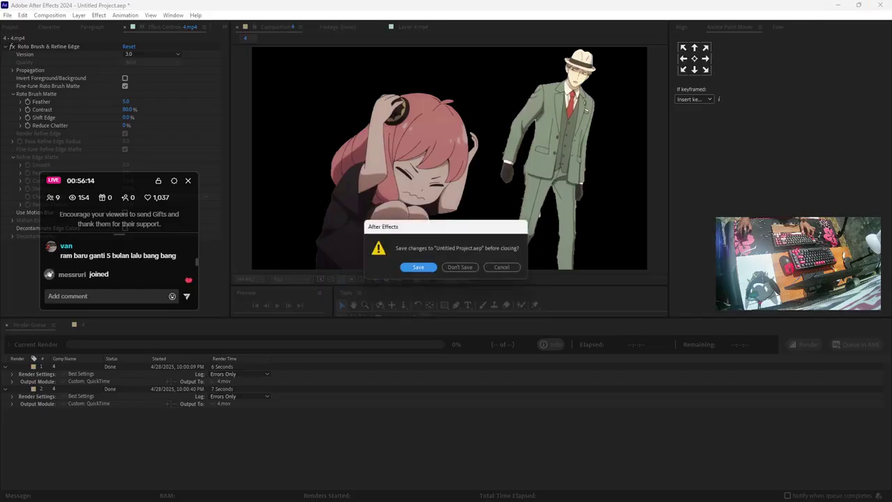
{"action": "key", "text": "Return"}
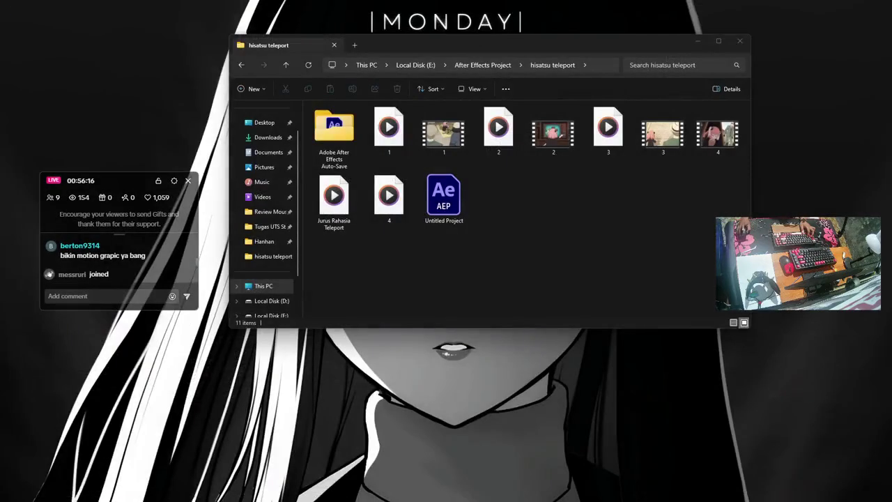
{"action": "key", "text": "super+d"}
{"action": "key", "text": "alt+space"}
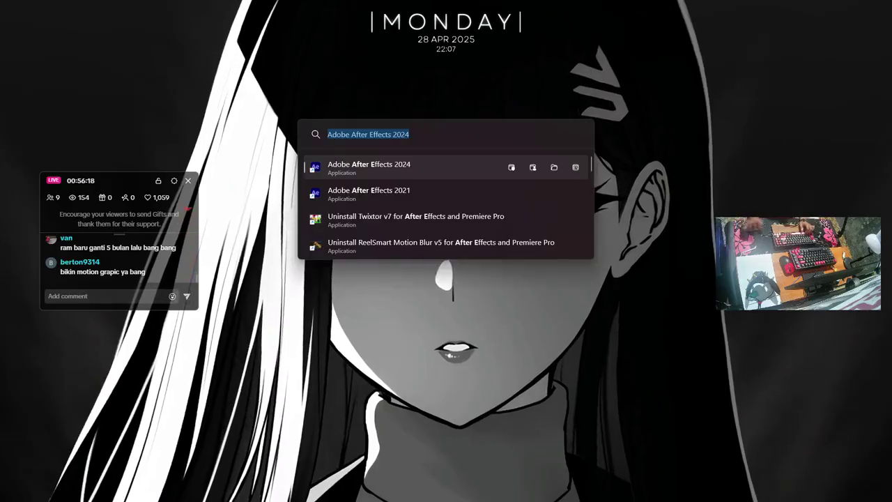
{"action": "key", "text": "Return"}
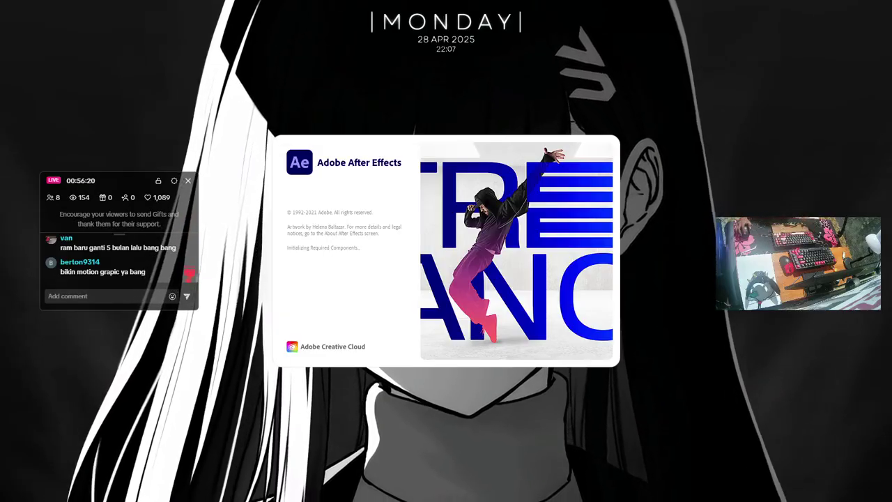
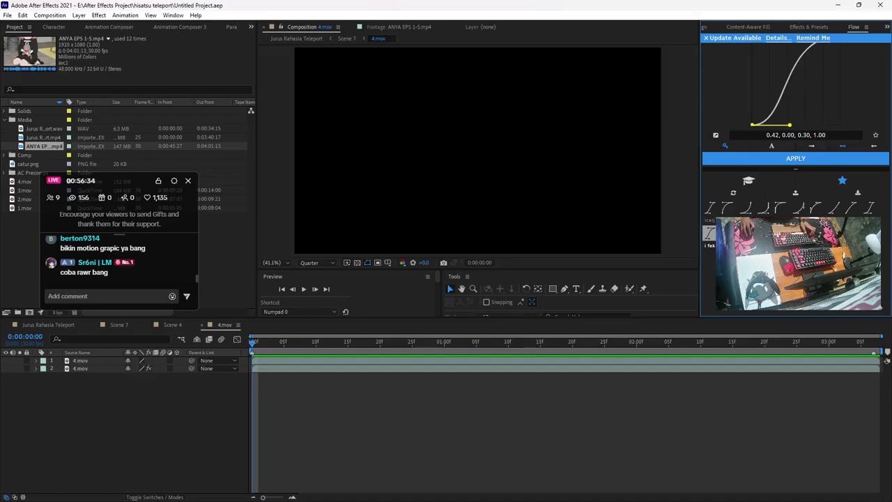
Check the lower 4.mov layer in the precomp at 0:00:00:12 and look through the project's footage items
{"action": "left_click_drag", "start_coordinate": [133, 174], "coordinate": [177, 170]}
{"action": "left_click_drag", "start_coordinate": [252, 342], "coordinate": [328, 342]}
{"action": "left_click", "coordinate": [333, 368]}
{"action": "key", "text": "ctrl+0"}
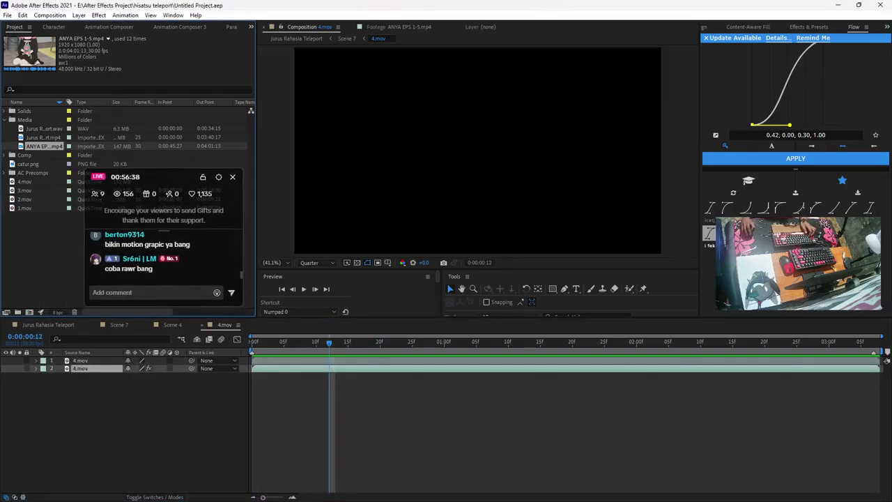
{"action": "left_click", "coordinate": [44, 128]}
{"action": "left_click", "coordinate": [44, 146]}
{"action": "left_click", "coordinate": [28, 164]}
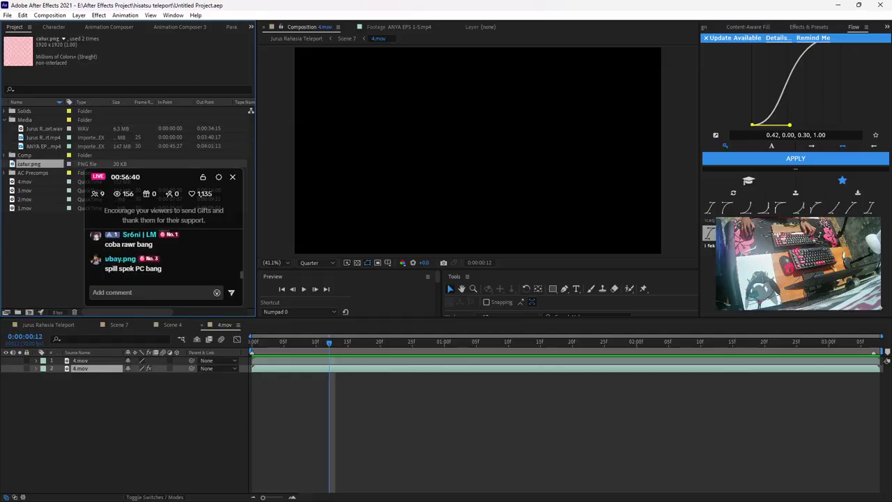
Replace the source file of the project's 4.mov footage with 4.mov from E:\After Effects Project\hisatsu teleport
{"action": "left_click", "coordinate": [25, 191]}
{"action": "right_click", "coordinate": [27, 181]}
{"action": "mouse_move", "coordinate": [140, 260]}
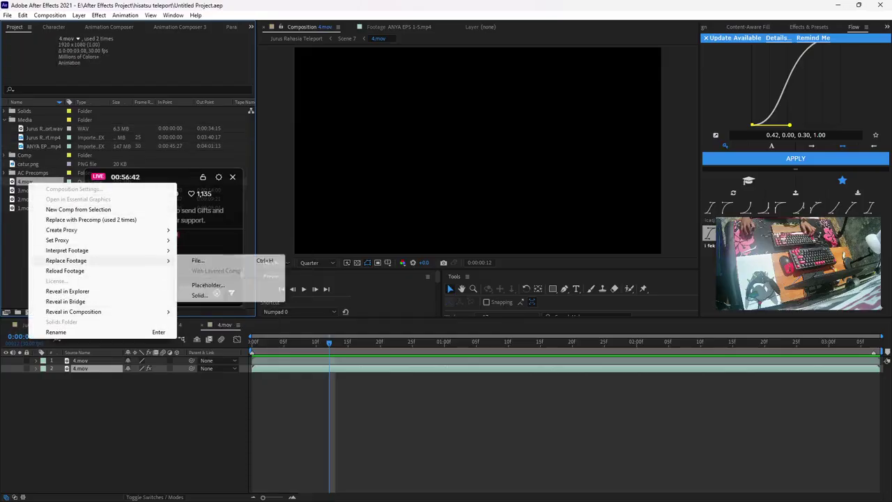
{"action": "left_click", "coordinate": [198, 260]}
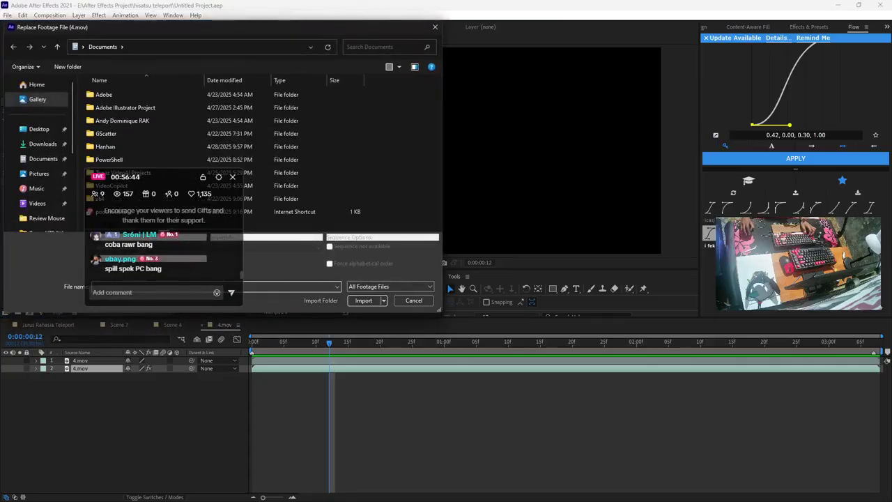
{"action": "scroll", "coordinate": [42, 175], "scroll_direction": "down", "scroll_amount": 5}
{"action": "left_click", "coordinate": [46, 185]}
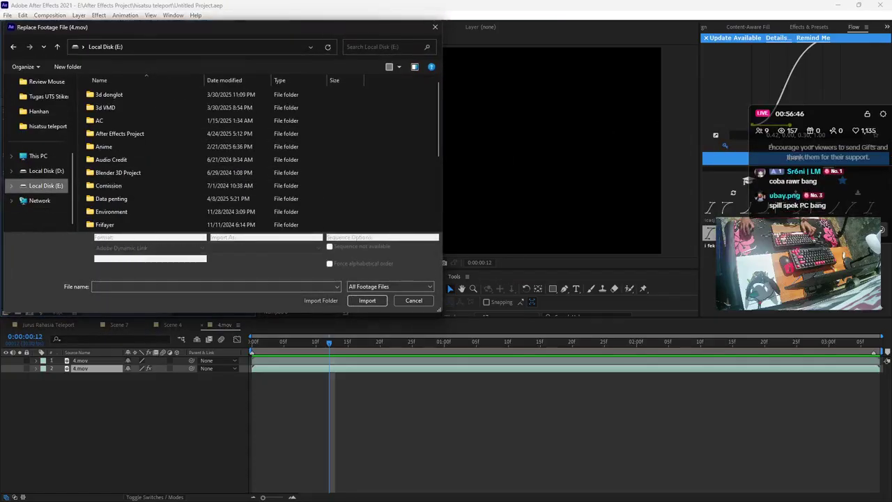
{"action": "scroll", "coordinate": [140, 174], "scroll_direction": "down", "scroll_amount": 5}
{"action": "scroll", "coordinate": [126, 110], "scroll_direction": "up", "scroll_amount": 4}
{"action": "left_click", "coordinate": [118, 133]}
{"action": "left_click", "coordinate": [118, 95]}
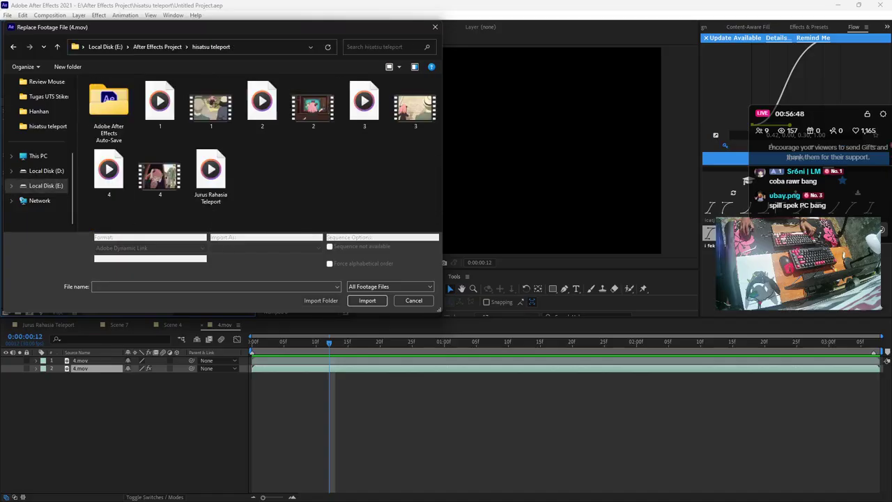
{"action": "double_click", "coordinate": [108, 171]}
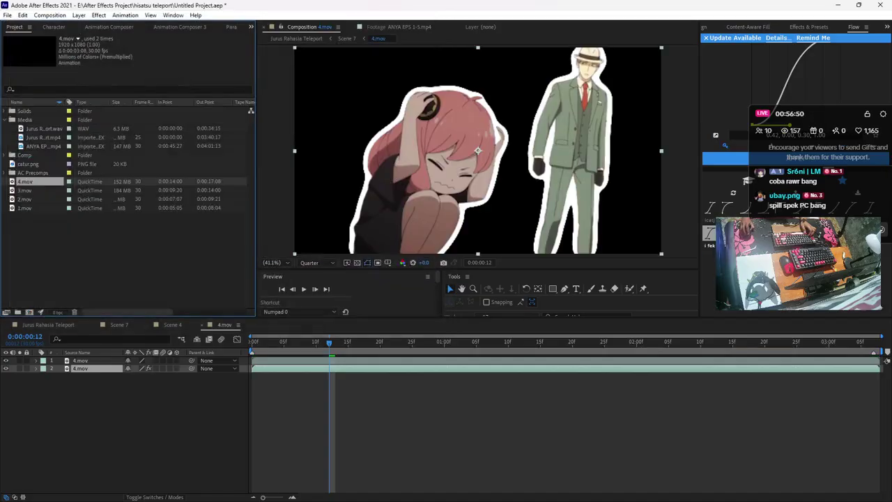
Scale both 4.mov layers in the 4.mov composition to 92%
{"action": "key", "text": "Home"}
{"action": "key", "text": "ctrl+a"}
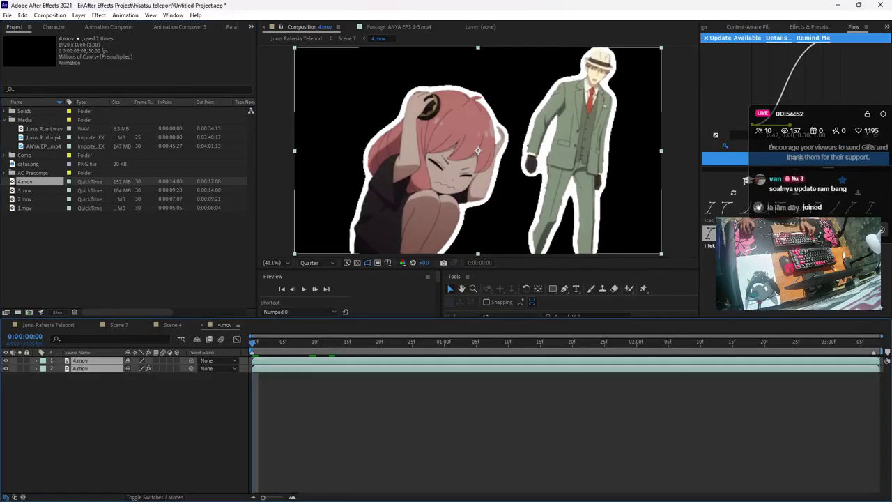
{"action": "key", "text": "s"}
{"action": "key", "text": "ctrl+shift+a"}
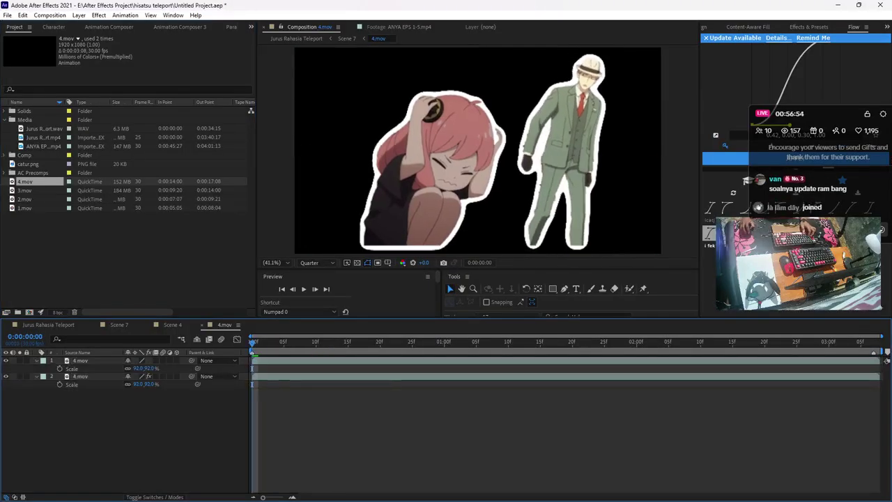
{"action": "key", "text": "space"}
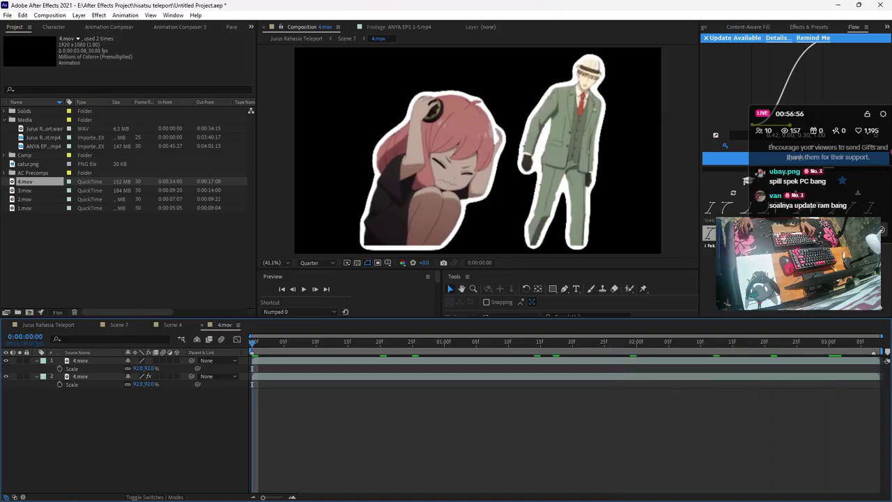
Close the Scene 4 and 4.mov compositions and play back Scene 7
{"action": "left_click", "coordinate": [172, 324]}
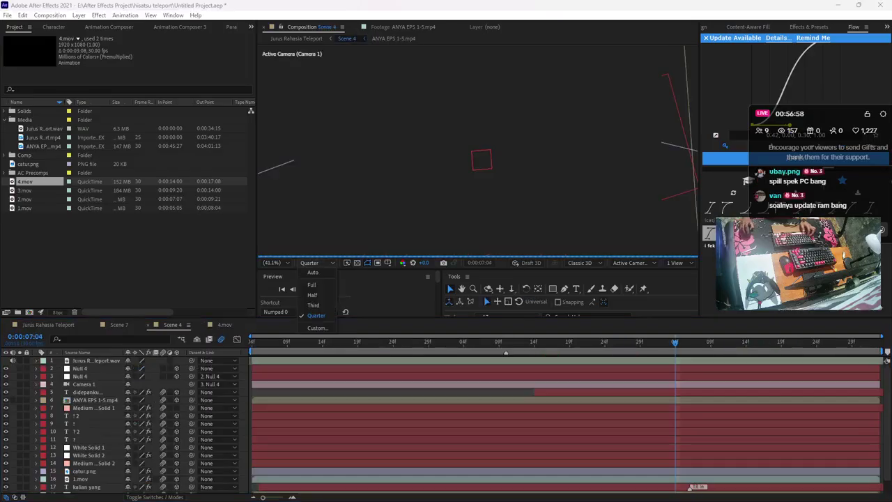
{"action": "left_click_drag", "start_coordinate": [833, 113], "coordinate": [165, 171]}
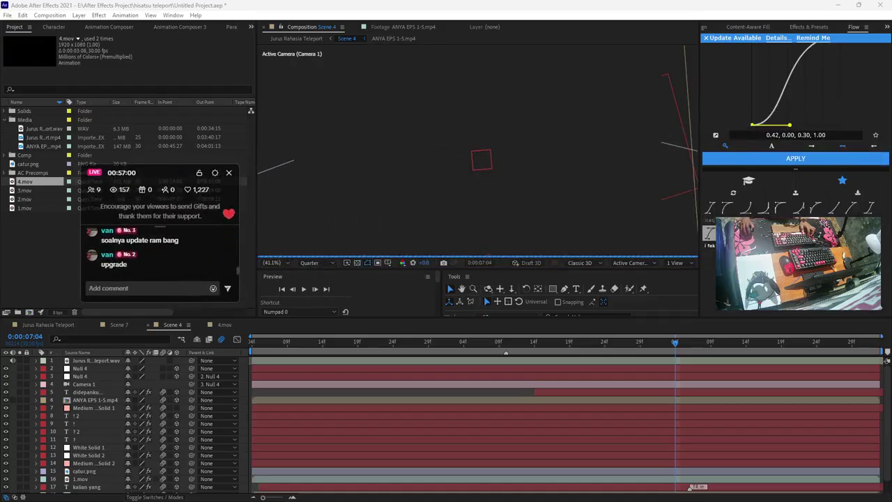
{"action": "left_click", "coordinate": [147, 325]}
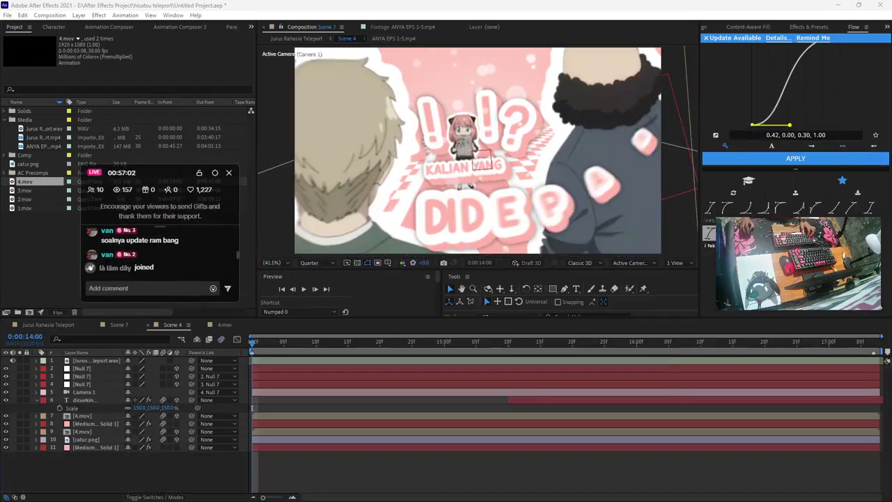
{"action": "key", "text": "space"}
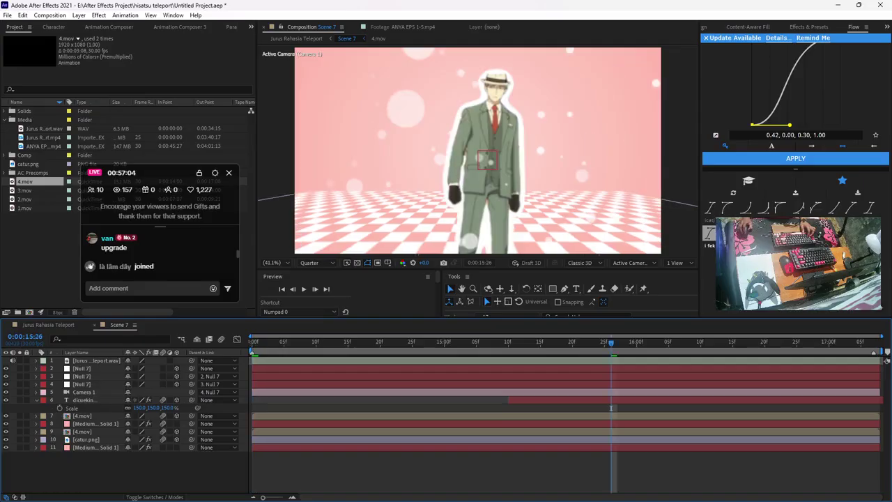
At 0:00:16:03, scale the lower 4.mov layer with the man in the suit to 161% and check the playback
{"action": "left_click_drag", "start_coordinate": [739, 342], "coordinate": [656, 342]}
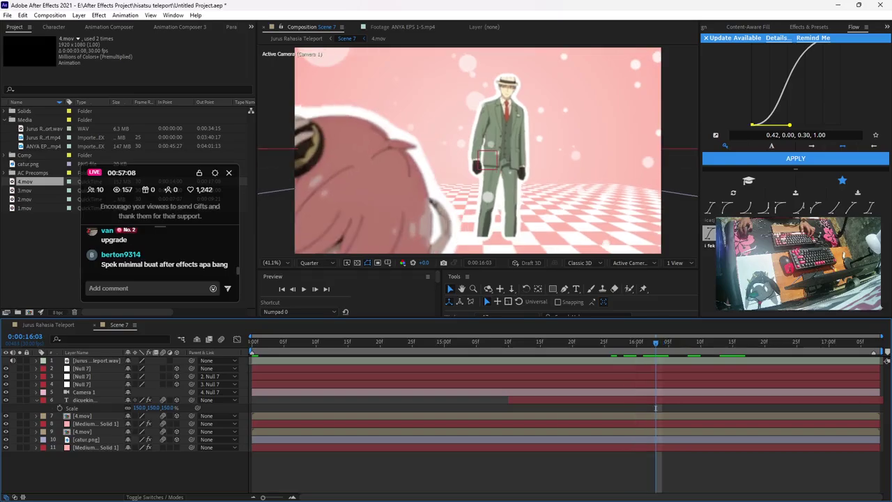
{"action": "left_click", "coordinate": [82, 415]}
{"action": "left_click", "coordinate": [96, 424]}
{"action": "key", "text": "ctrl+Up"}
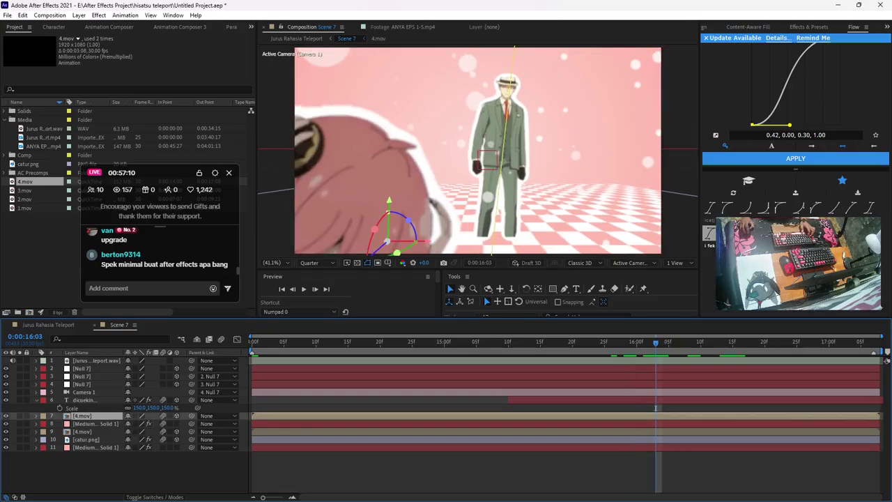
{"action": "key", "text": "ctrl+Down"}
{"action": "key", "text": "ctrl+Down"}
{"action": "key", "text": "s"}
{"action": "left_click_drag", "start_coordinate": [139, 440], "coordinate": [146, 440]}
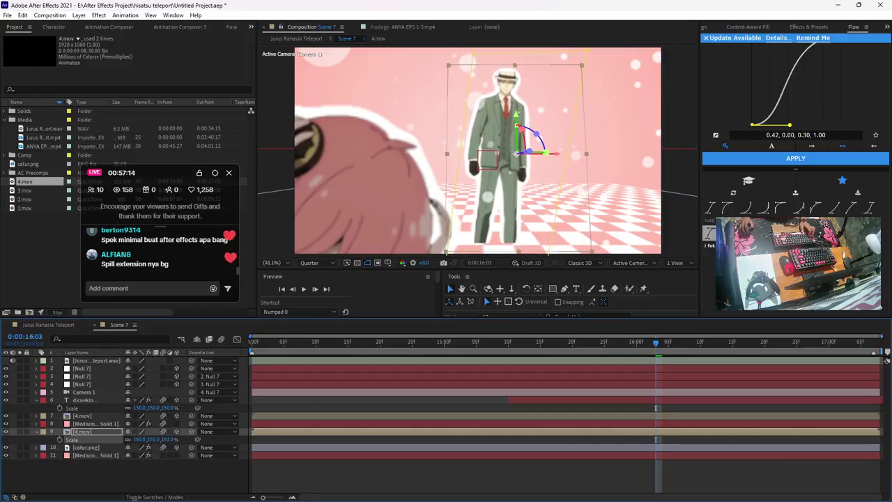
{"action": "key", "text": "F2"}
{"action": "key", "text": "space"}
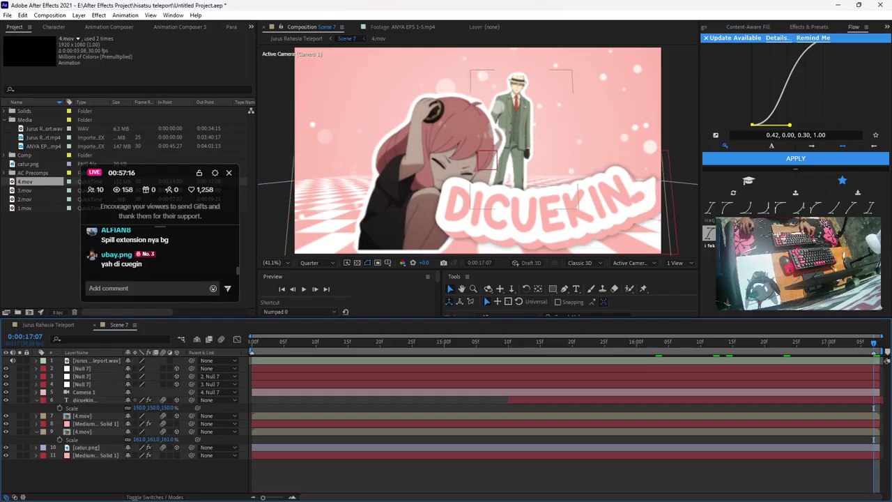
Scale the upper 4.mov layer with the pink-haired girl to 104% and preview Scene 7 from its start
{"action": "left_click", "coordinate": [83, 416]}
{"action": "key", "text": "s"}
{"action": "left_click_drag", "start_coordinate": [140, 424], "coordinate": [143, 423]}
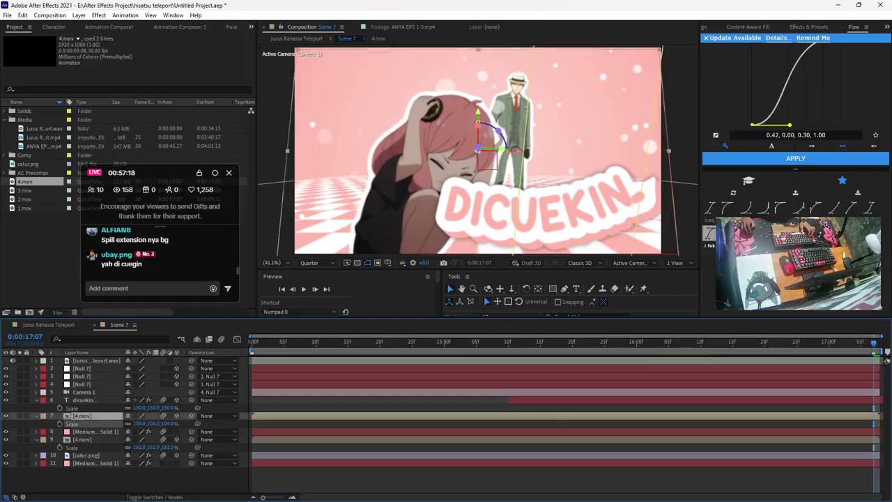
{"action": "key", "text": "F2"}
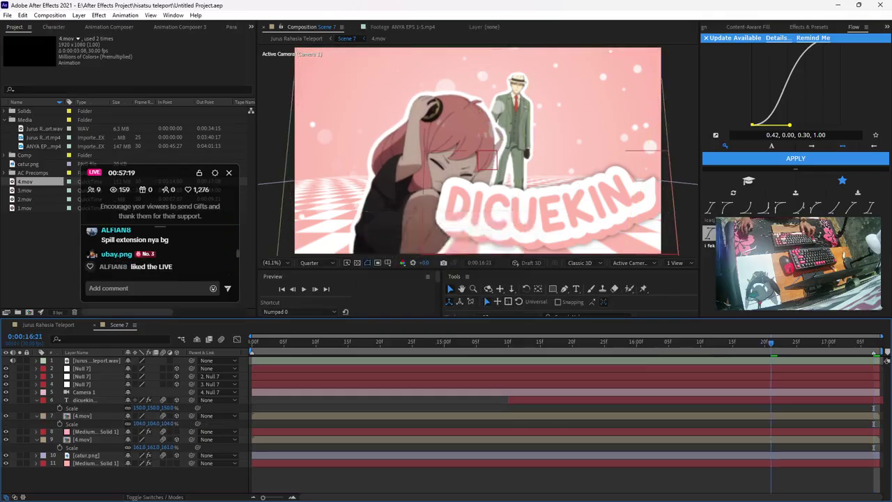
{"action": "key", "text": "Home"}
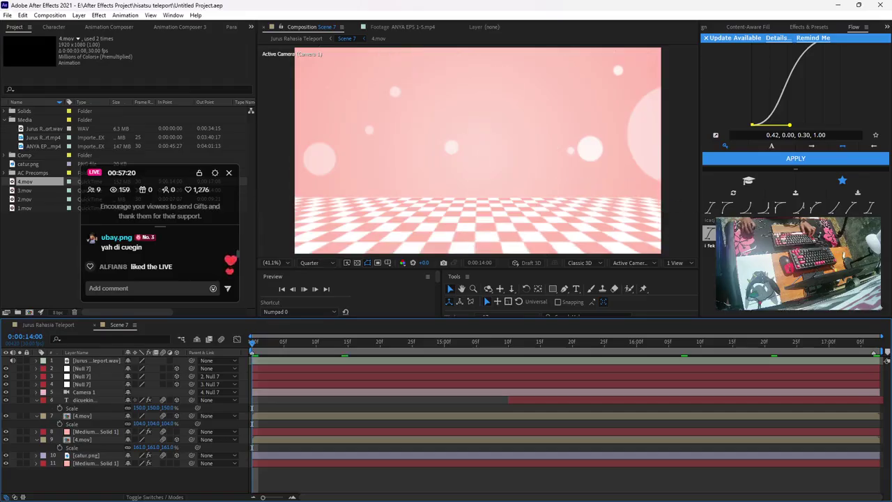
{"action": "key", "text": "space"}
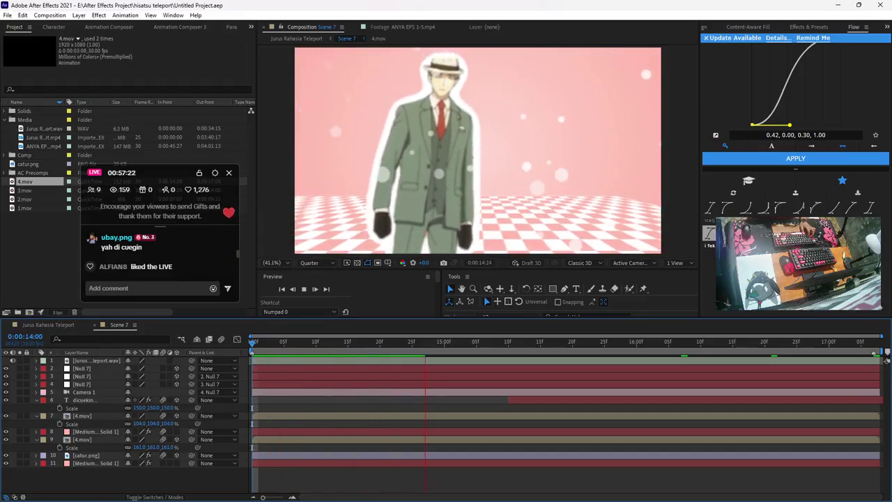
Duplicate the dicuekin text layer and shift the copy to begin at the composition's start, 0:00:14:00
{"action": "key", "text": "ctrl+a"}
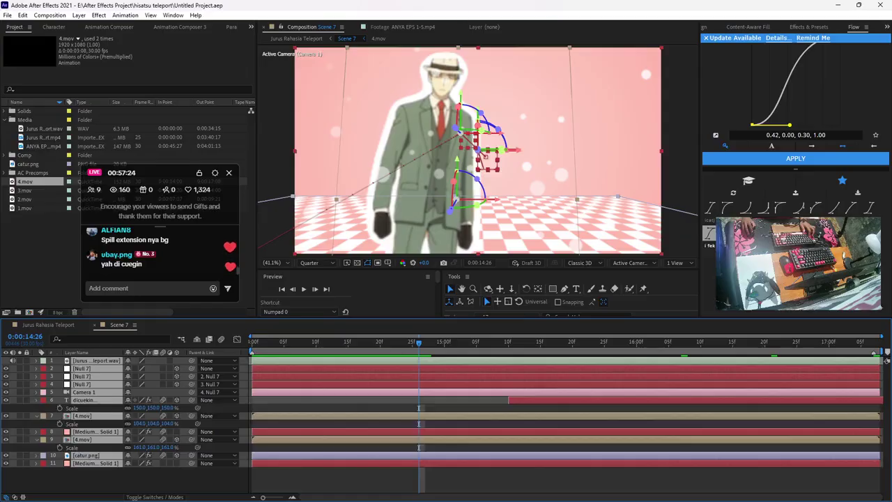
{"action": "key", "text": "u"}
{"action": "key", "text": "F2"}
{"action": "left_click", "coordinate": [86, 400]}
{"action": "key", "text": "ctrl+d"}
{"action": "left_click", "coordinate": [96, 360]}
{"action": "key", "text": "Home"}
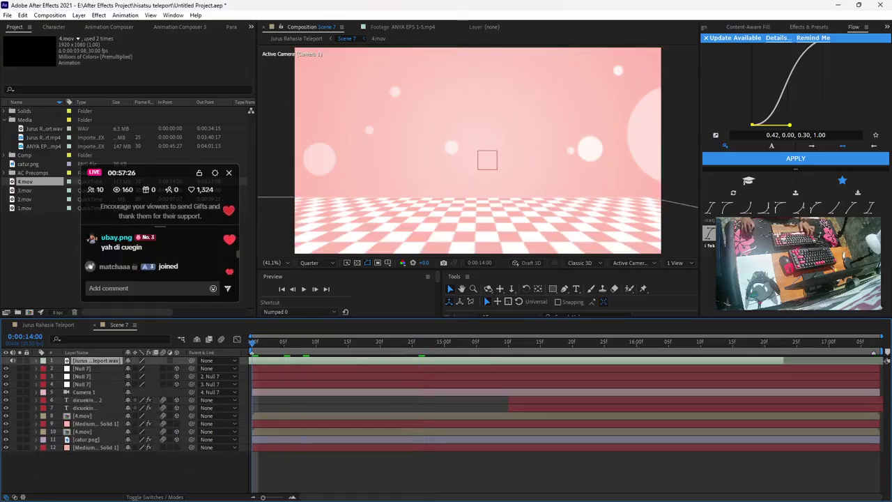
{"action": "key", "text": "space"}
{"action": "key", "text": "Home"}
{"action": "left_click", "coordinate": [86, 400]}
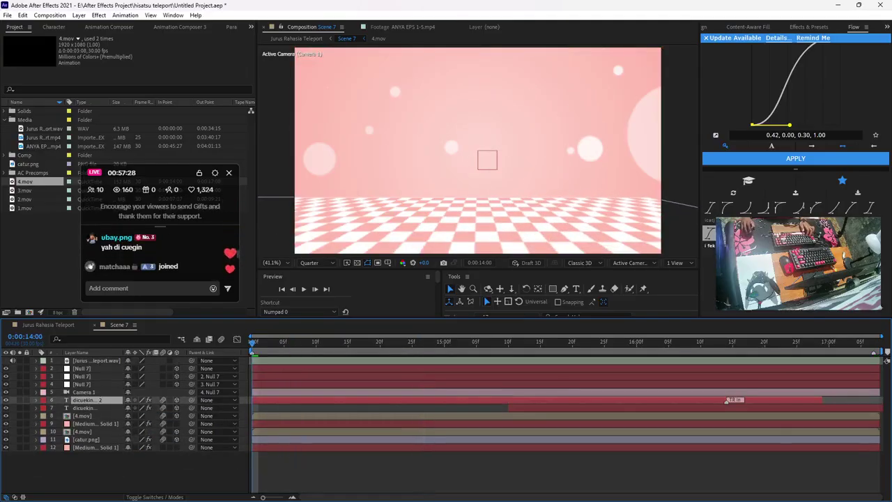
{"action": "key", "text": "space"}
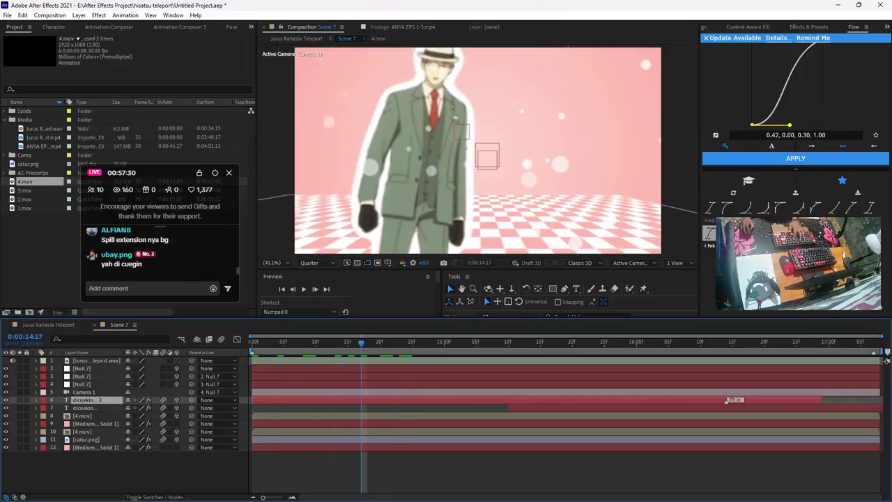
Copy the position of the lower 4.mov layer for use on the duplicated text layer
{"action": "left_click", "coordinate": [95, 424]}
{"action": "left_click", "coordinate": [84, 431]}
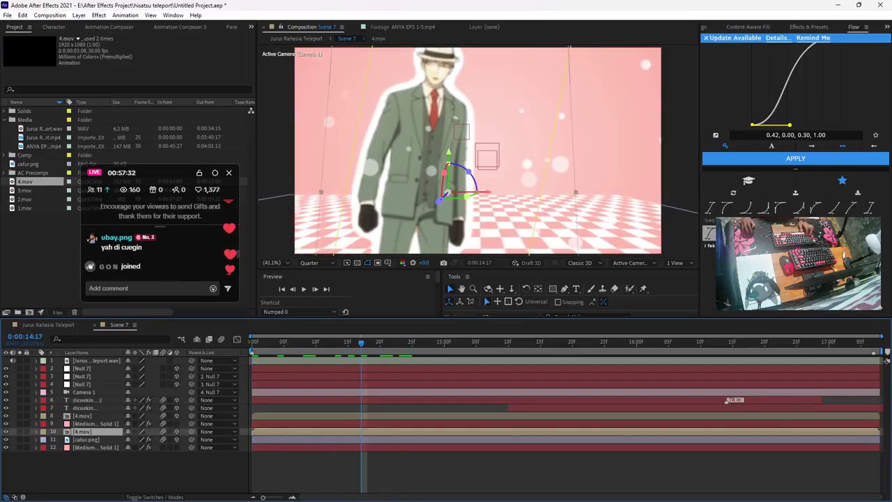
{"action": "key", "text": "p"}
Change the duplicated text layer's wording to "aku" and delete its curved mask path
{"action": "double_click", "coordinate": [87, 400]}
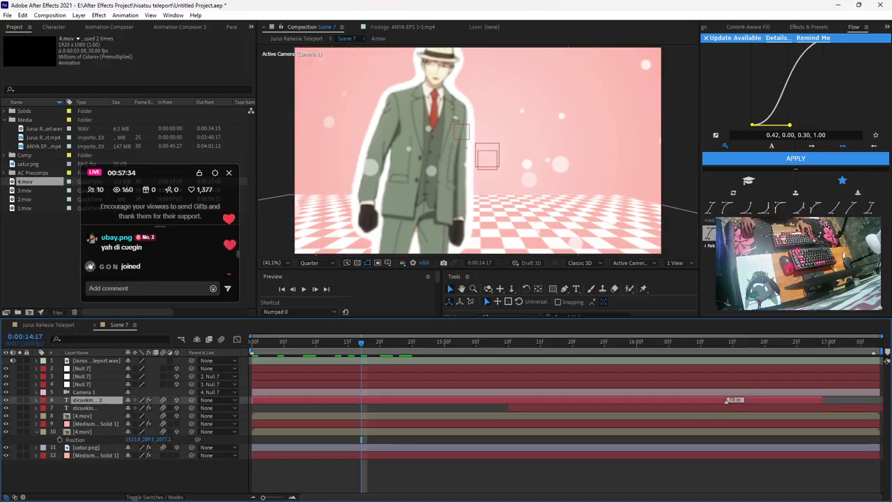
{"action": "type", "text": "aku"}
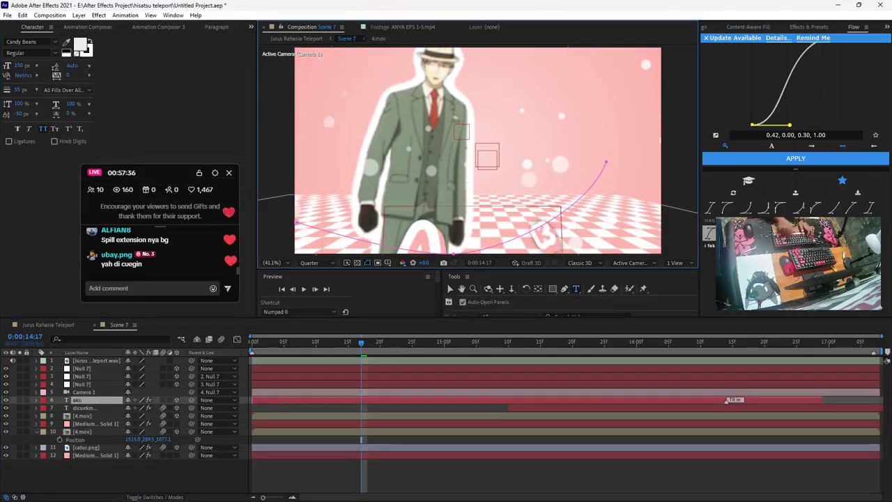
{"action": "left_click", "coordinate": [449, 288]}
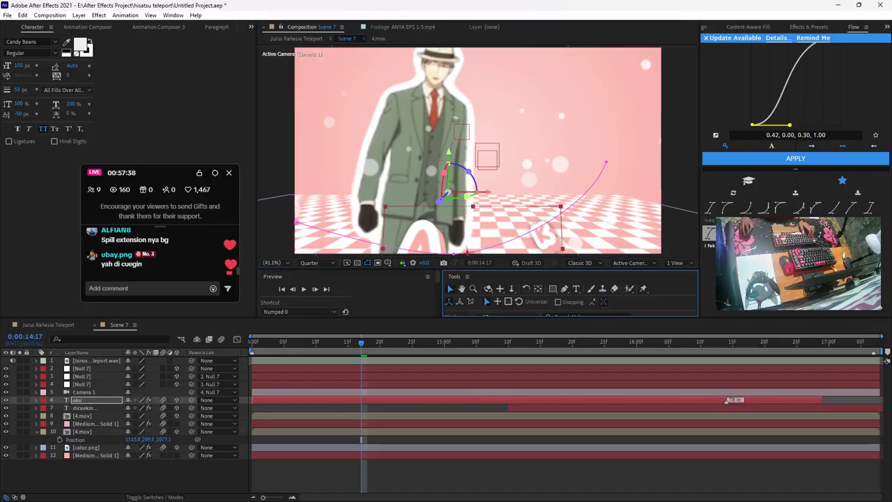
{"action": "left_click", "coordinate": [606, 161]}
{"action": "key", "text": "Delete"}
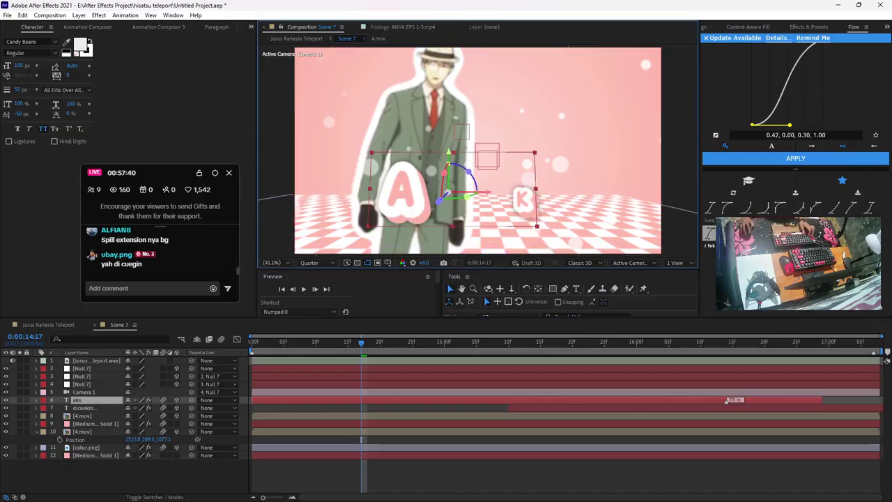
Set the aku layer's AC IN controls to position 0, 150 and rotation 90°
{"action": "key", "text": "F3"}
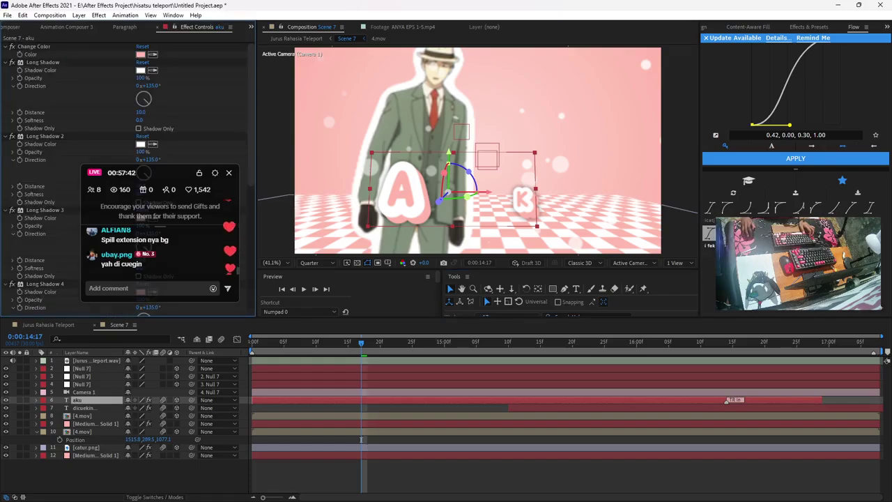
{"action": "scroll", "coordinate": [164, 139], "scroll_direction": "down", "scroll_amount": 5}
{"action": "left_click_drag", "start_coordinate": [164, 180], "coordinate": [688, 231]}
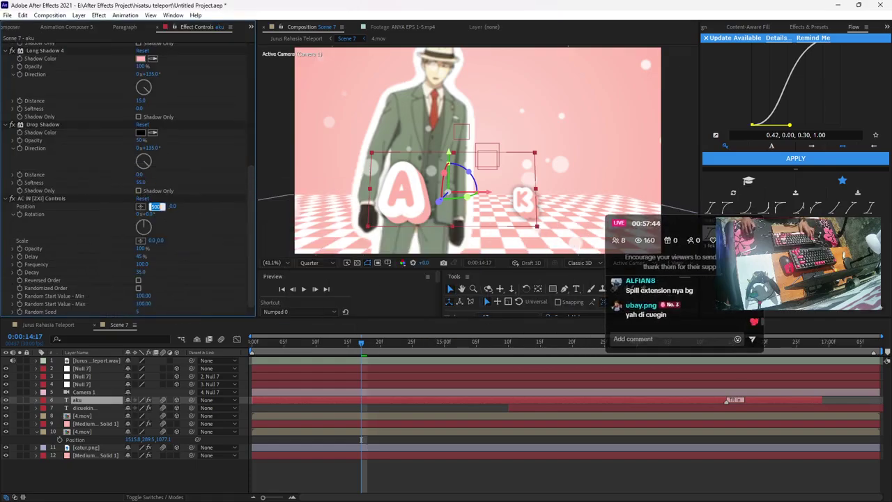
{"action": "type", "text": "0"}
{"action": "key", "text": "Tab"}
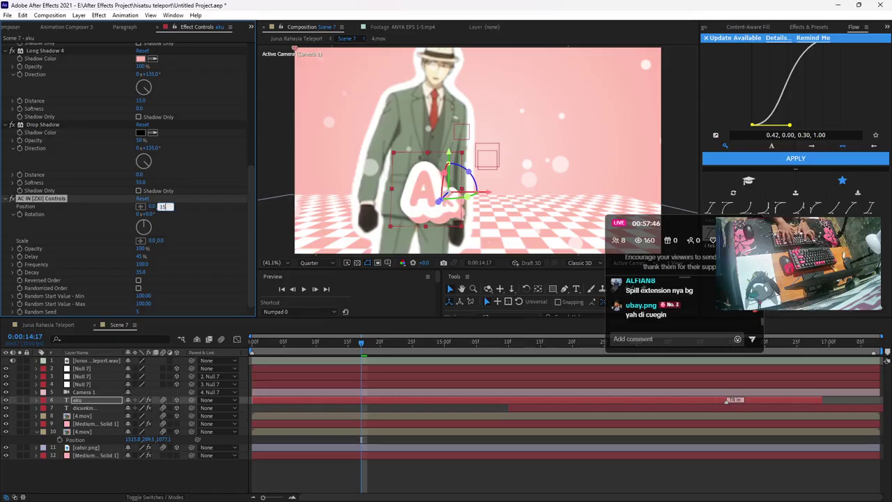
{"action": "key", "text": "Return"}
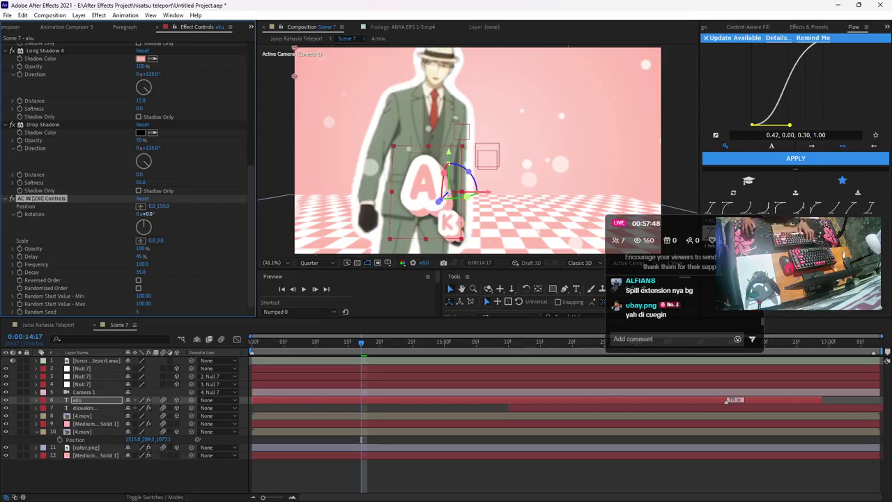
{"action": "type", "text": "90"}
{"action": "key", "text": "Return"}
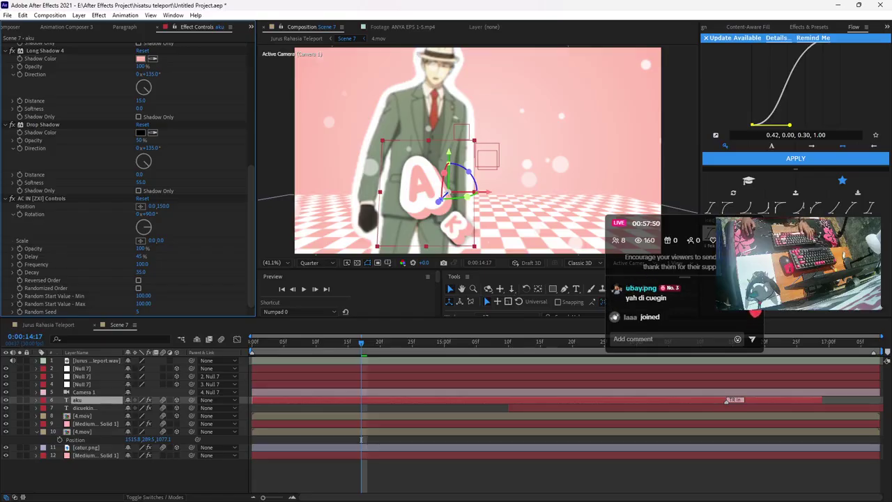
Preview the aku text with its intro marker moved to about 0:00:15:18, and shift the text slightly along Z
{"action": "key", "text": "space"}
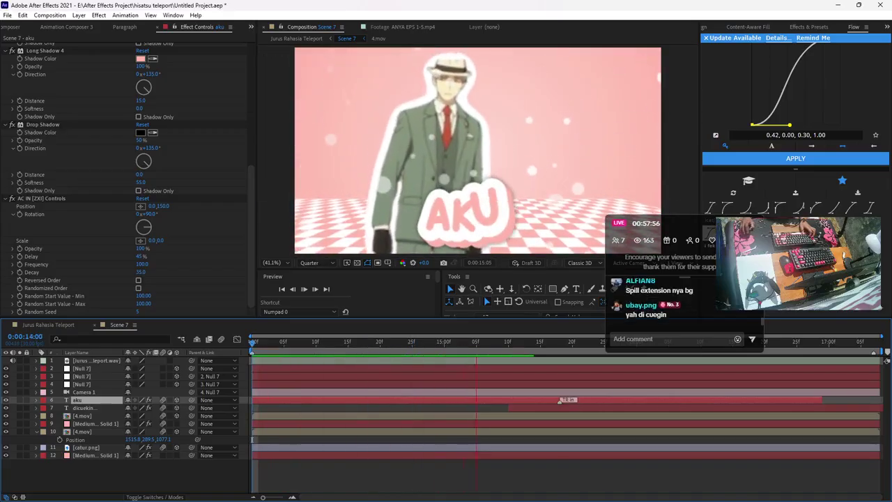
{"action": "key", "text": "space"}
{"action": "left_click_drag", "start_coordinate": [460, 232], "coordinate": [459, 234]}
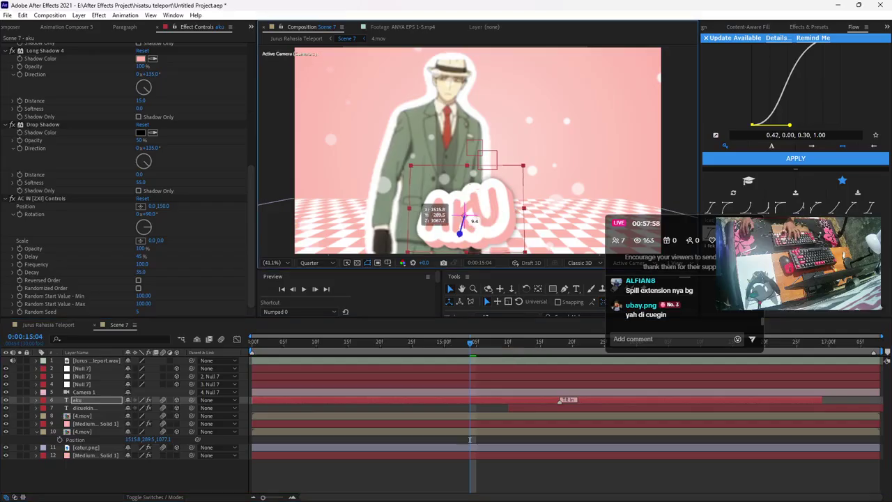
{"action": "key", "text": "space"}
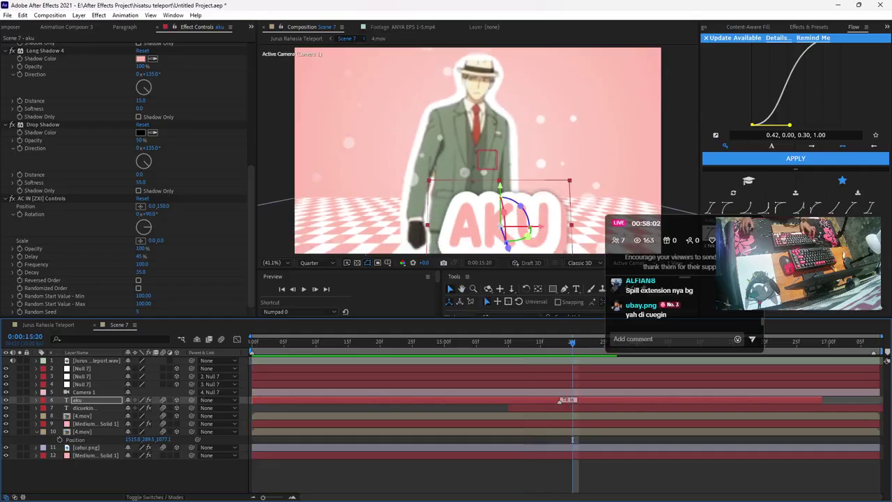
At 0:00:14:26, bring the aku text closer to the camera along Z and scale it to 113%
{"action": "left_click_drag", "start_coordinate": [515, 342], "coordinate": [419, 342]}
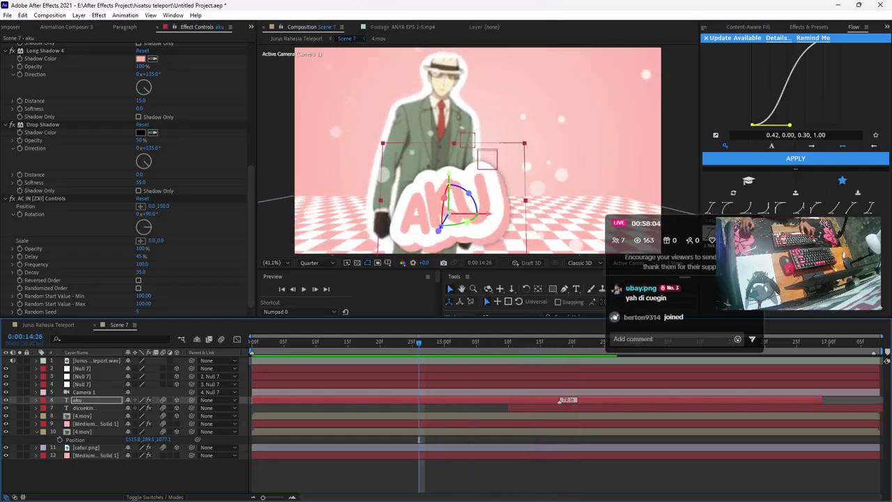
{"action": "left_click", "coordinate": [438, 231]}
{"action": "left_click_drag", "start_coordinate": [423, 256], "coordinate": [421, 257]}
{"action": "key", "text": "s"}
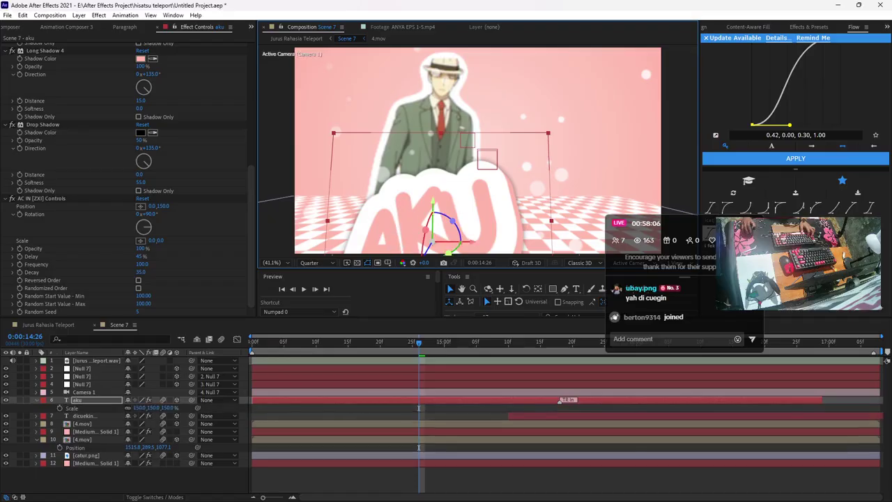
{"action": "left_click_drag", "start_coordinate": [140, 407], "coordinate": [126, 408]}
{"action": "left_click", "coordinate": [432, 234]}
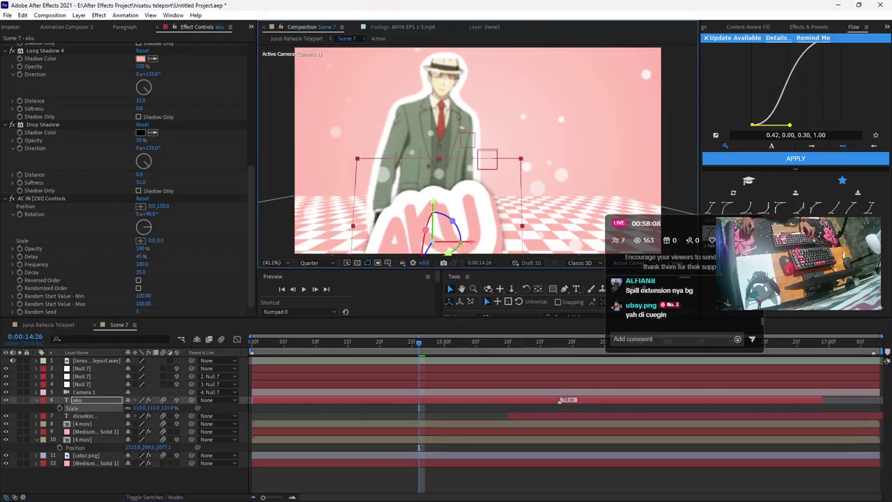
Duplicate the aku text layer at 0:00:15:13 and reposition the copy in front of the man's lower body
{"action": "key", "text": "space"}
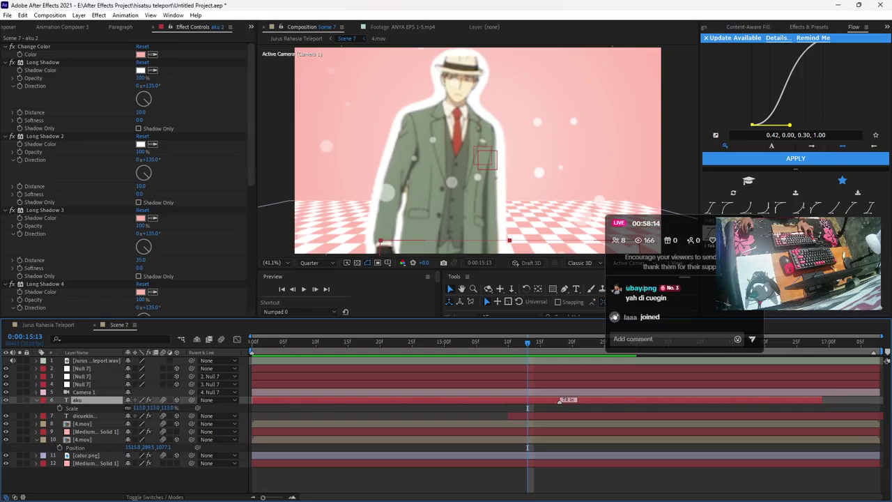
{"action": "key", "text": "ctrl+d"}
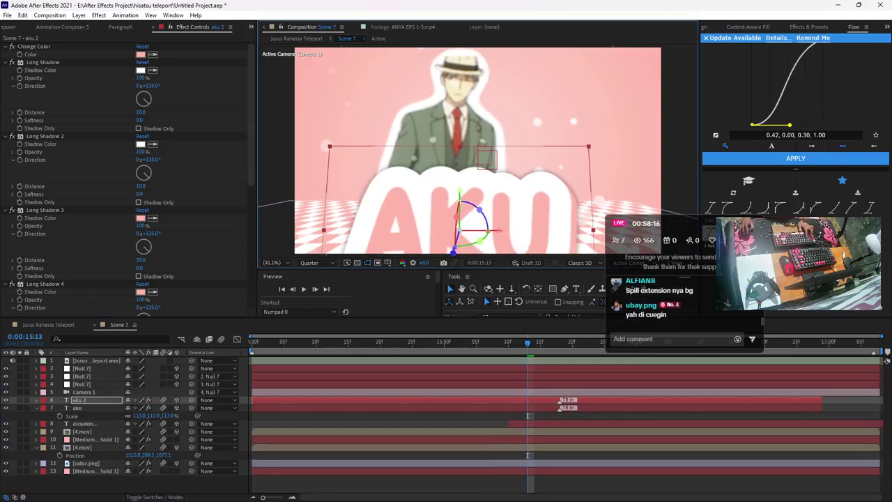
{"action": "left_click_drag", "start_coordinate": [453, 248], "coordinate": [475, 174]}
{"action": "key", "text": "ctrl+z"}
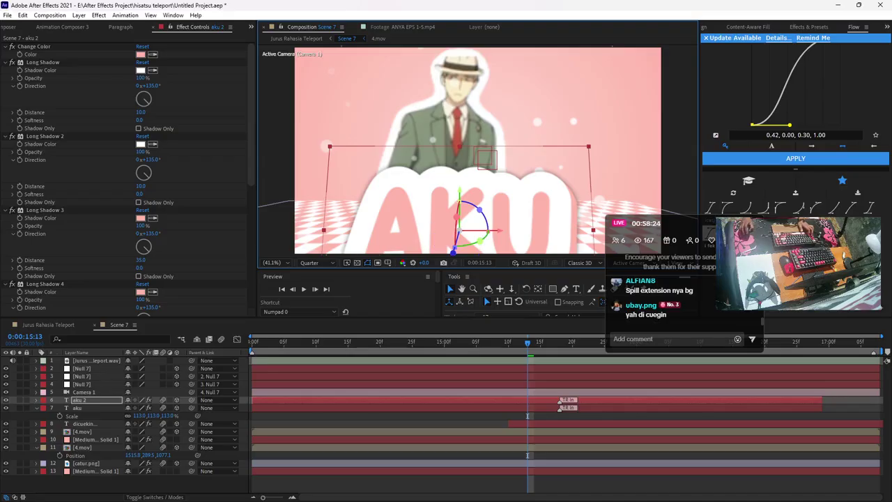
{"action": "left_click_drag", "start_coordinate": [459, 230], "coordinate": [469, 167]}
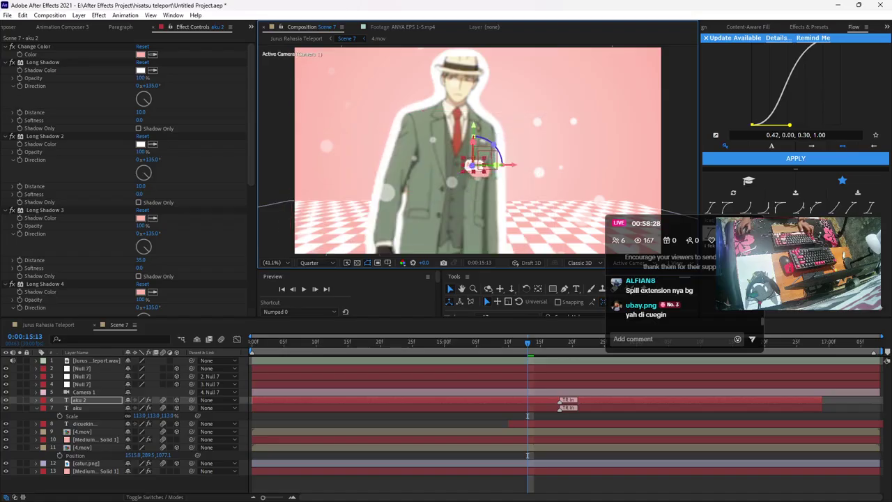
{"action": "key", "text": "ctrl+z"}
Move the two aku layers and the dicuekin text layer below the upper [4.mov] and Medium Red Solid layers
{"action": "left_click", "coordinate": [82, 431]}
{"action": "left_click", "coordinate": [95, 440]}
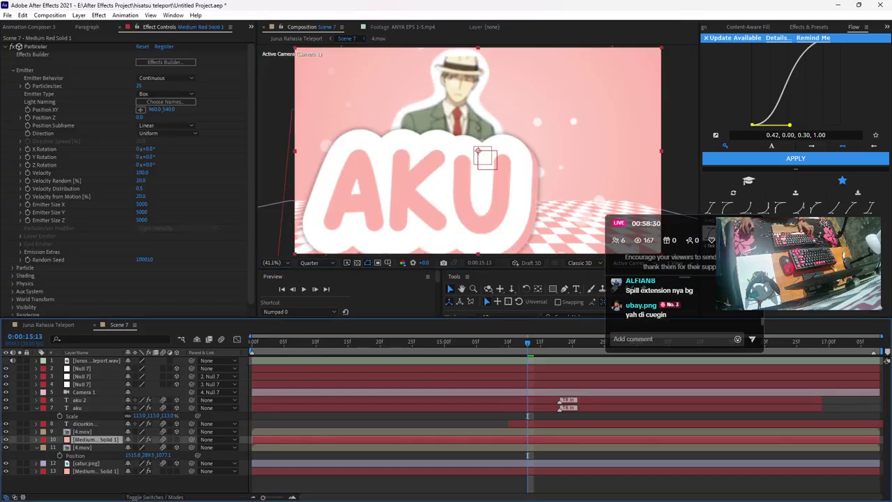
{"action": "left_click", "coordinate": [82, 432]}
{"action": "left_click", "coordinate": [95, 440]}
{"action": "left_click", "coordinate": [85, 423]}
{"action": "left_click", "coordinate": [80, 400], "text": "ctrl"}
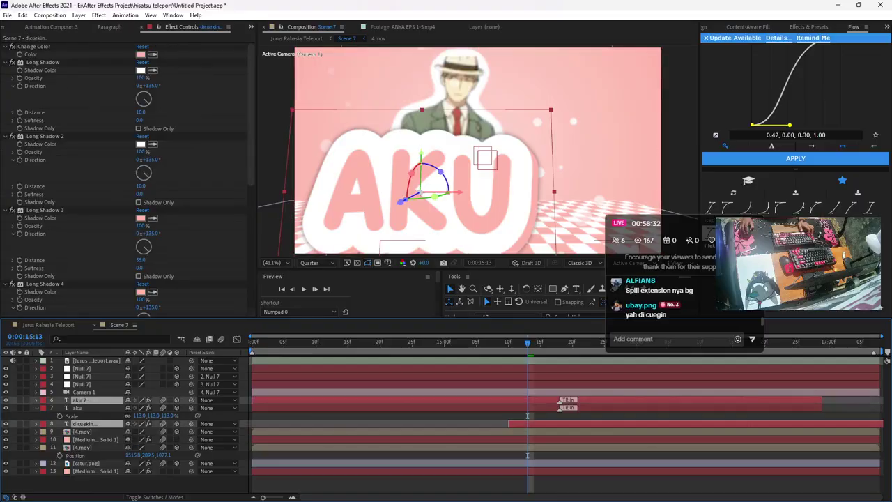
{"action": "left_click", "coordinate": [78, 408], "text": "ctrl"}
{"action": "left_click_drag", "start_coordinate": [78, 408], "coordinate": [85, 443]}
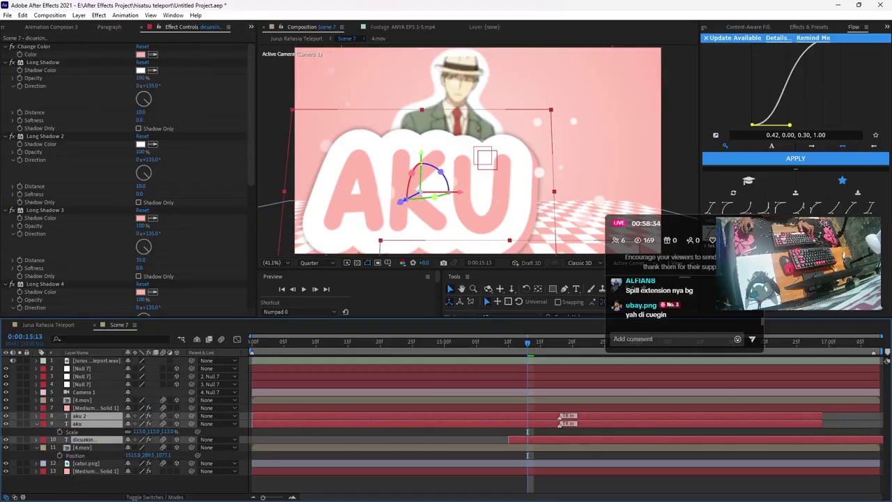
{"action": "key", "text": "F2"}
Push the duplicated aku text farther from the camera onto the man's torso and change its wording to "agak"
{"action": "left_click", "coordinate": [78, 423]}
{"action": "left_click", "coordinate": [79, 415]}
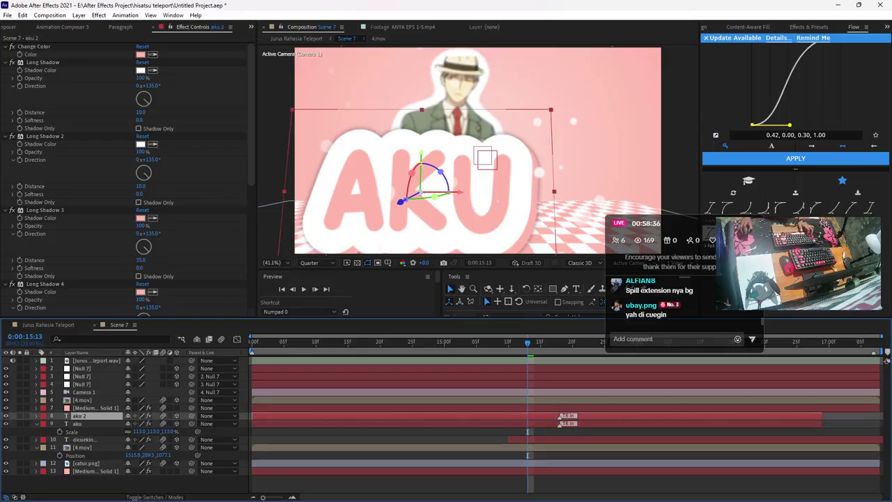
{"action": "left_click_drag", "start_coordinate": [400, 202], "coordinate": [448, 177]}
{"action": "double_click", "coordinate": [463, 174]}
{"action": "type", "text": "ag"}
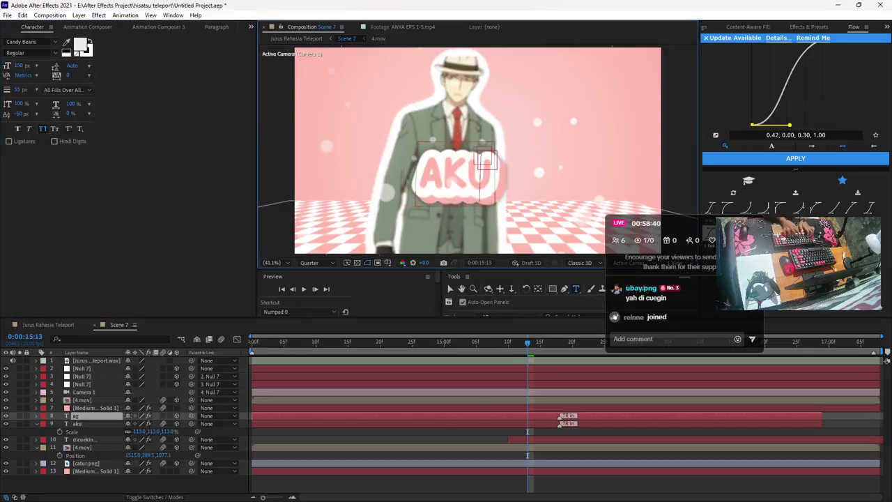
{"action": "type", "text": "ar"}
{"action": "left_click", "coordinate": [450, 289]}
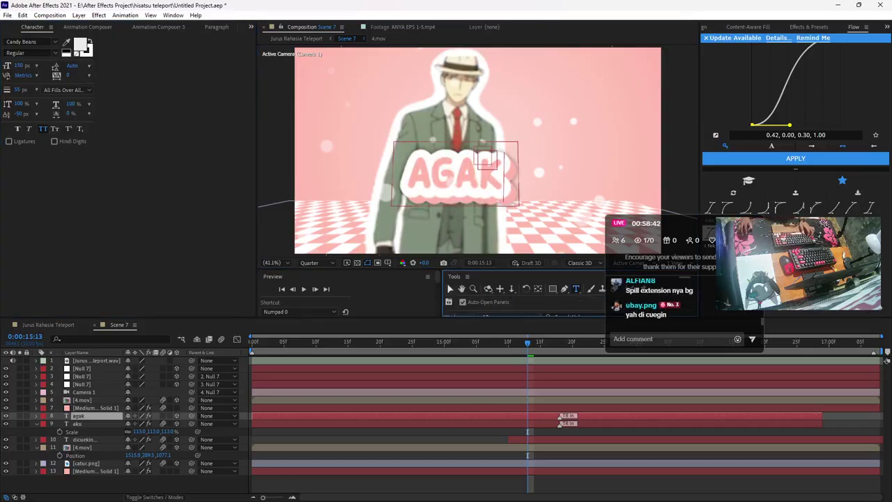
Lower the agak text slightly to the man's waist, nudge it along X, and save the project
{"action": "left_click_drag", "start_coordinate": [459, 145], "coordinate": [459, 160]}
{"action": "key", "text": "Right"}
{"action": "key", "text": "Right"}
{"action": "key", "text": "Right"}
{"action": "key", "text": "Right"}
{"action": "key", "text": "Right"}
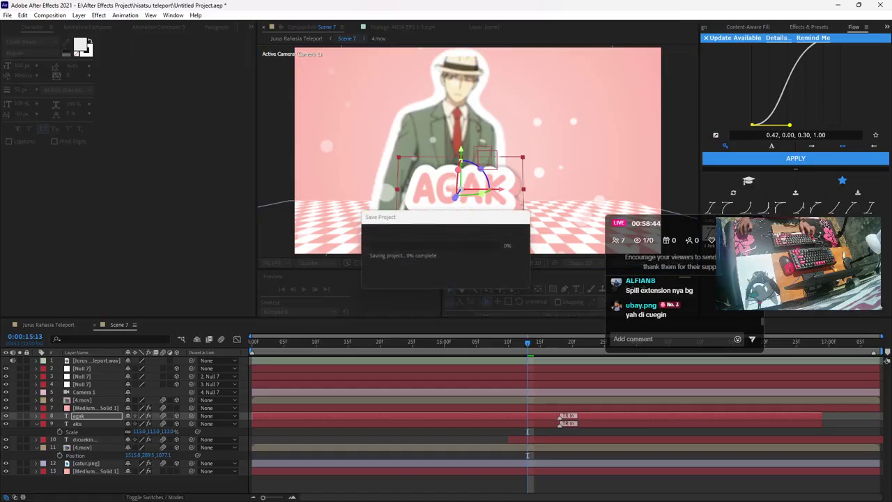
{"action": "key", "text": "F2"}
Shift the agak text layer in time so it starts at about 0:00:14:17
{"action": "left_click", "coordinate": [96, 360]}
{"action": "left_click_drag", "start_coordinate": [528, 343], "coordinate": [252, 343]}
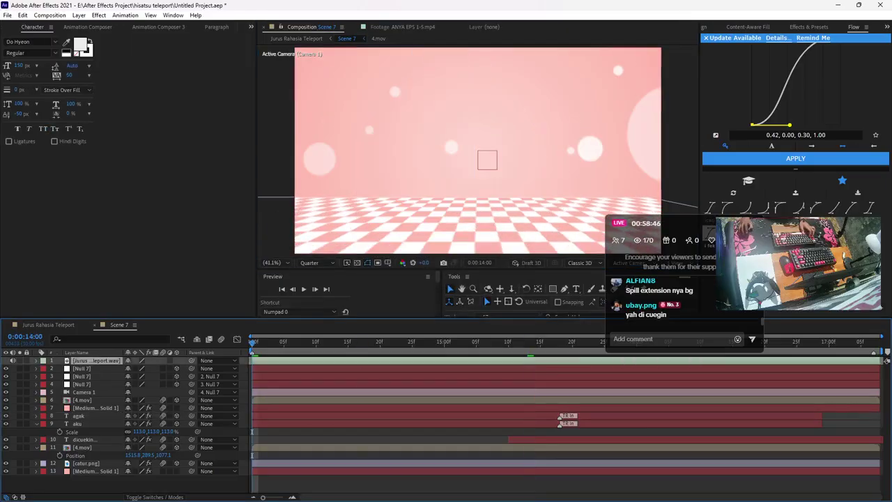
{"action": "left_click", "coordinate": [79, 415]}
{"action": "left_click_drag", "start_coordinate": [341, 343], "coordinate": [360, 343]}
{"action": "key", "text": "bracketleft"}
{"action": "key", "text": "Home"}
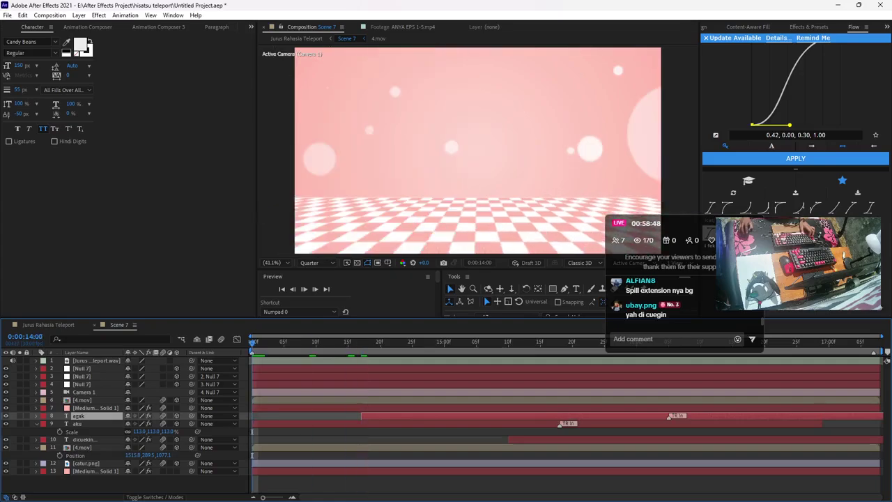
Preview Scene 7 from 0:00:14:00 to check the timing of the agak and aku texts
{"action": "key", "text": "space"}
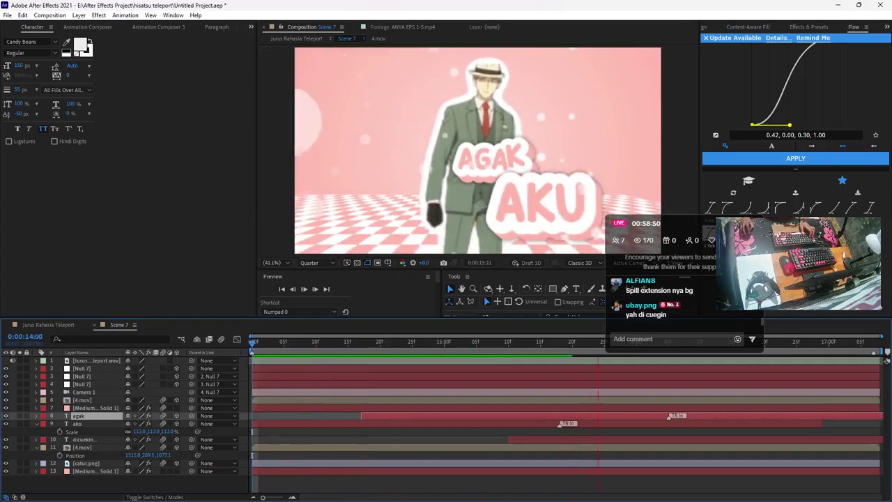
{"action": "key", "text": "space"}
{"action": "key", "text": "Home"}
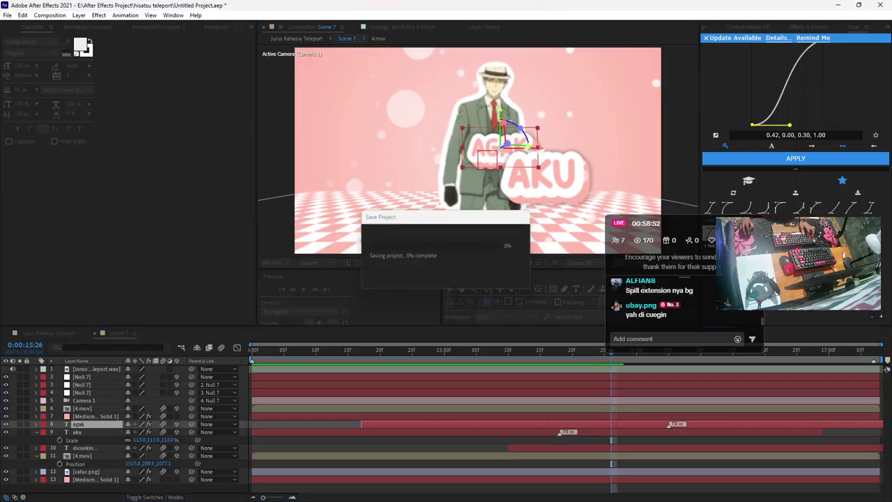
{"action": "key", "text": "space"}
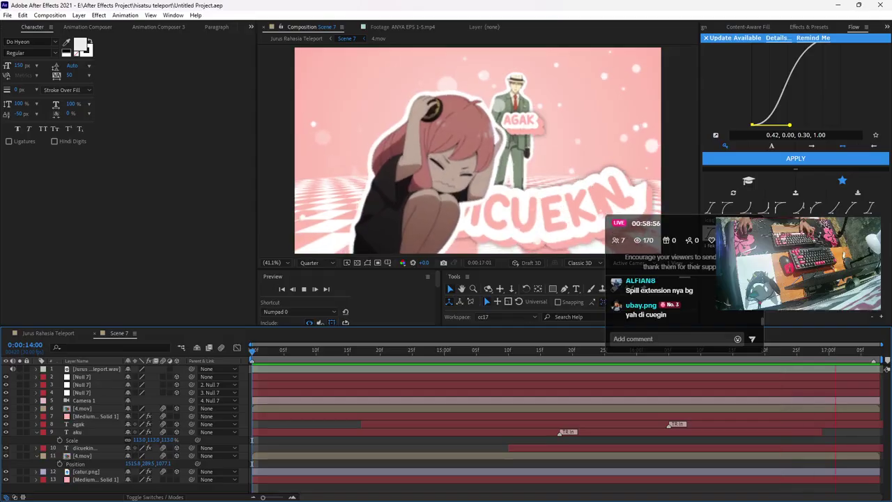
{"action": "key", "text": "space"}
Move the dicuekin text layer directly below Camera 1, above the upper [4.mov] layer, and preview Scene 7
{"action": "left_click", "coordinate": [519, 120]}
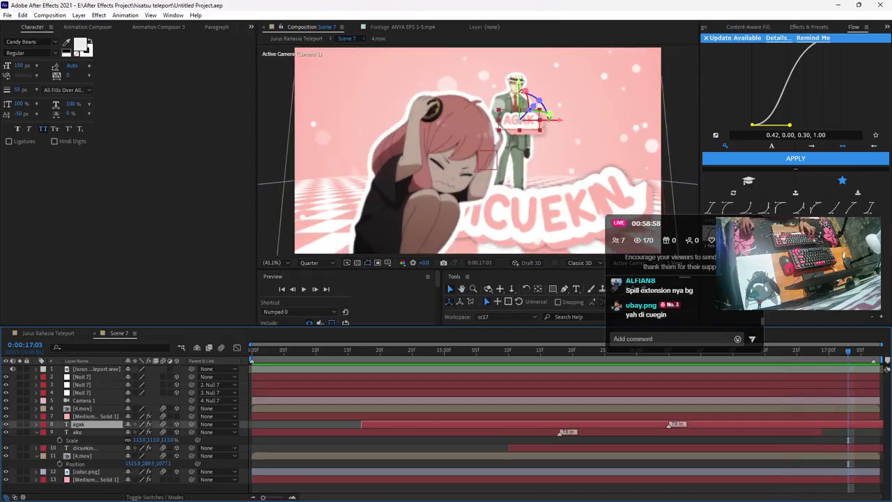
{"action": "left_click", "coordinate": [554, 213]}
{"action": "left_click_drag", "start_coordinate": [94, 408], "coordinate": [95, 406]}
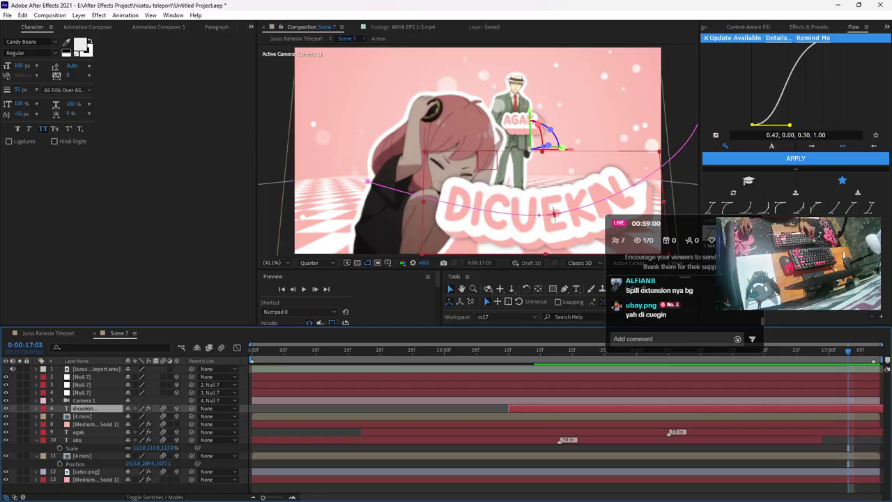
{"action": "key", "text": "ctrl+shift+a"}
{"action": "key", "text": "space"}
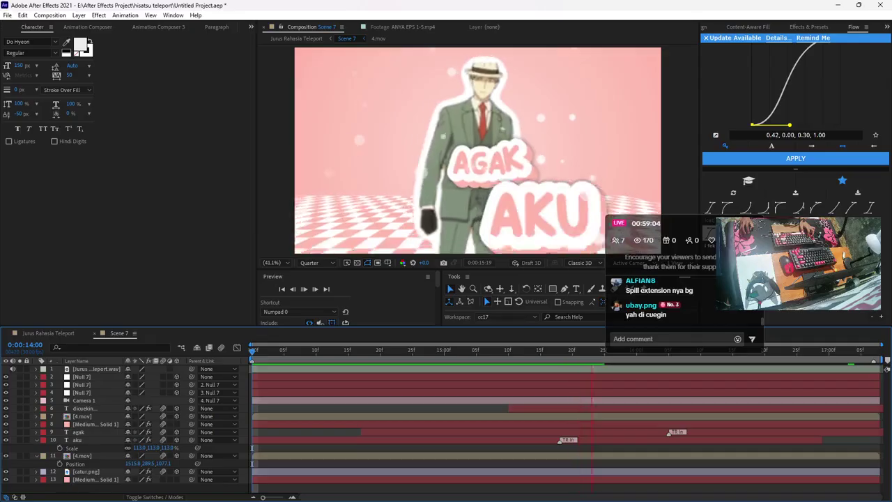
{"action": "key", "text": "space"}
At 0:00:14:22, move the aku text from the man's legs to the empty area beside him
{"action": "left_click_drag", "start_coordinate": [495, 351], "coordinate": [392, 351]}
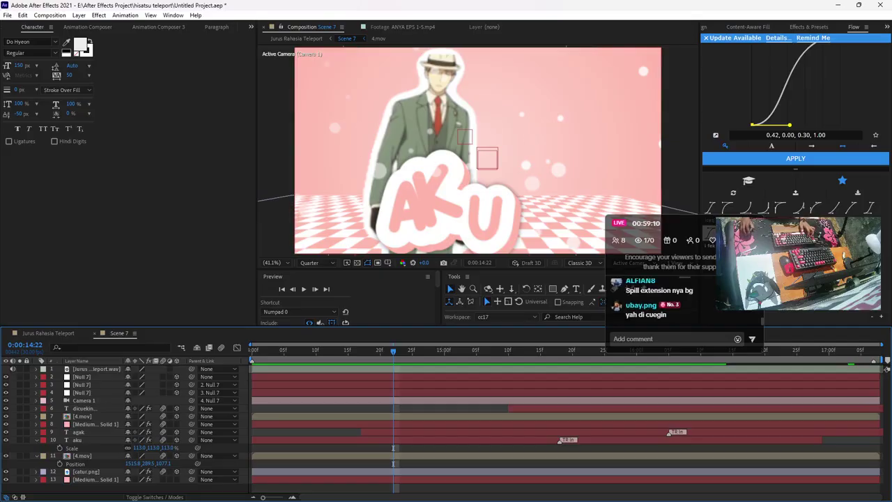
{"action": "left_click", "coordinate": [445, 205]}
{"action": "left_click_drag", "start_coordinate": [462, 210], "coordinate": [566, 185]}
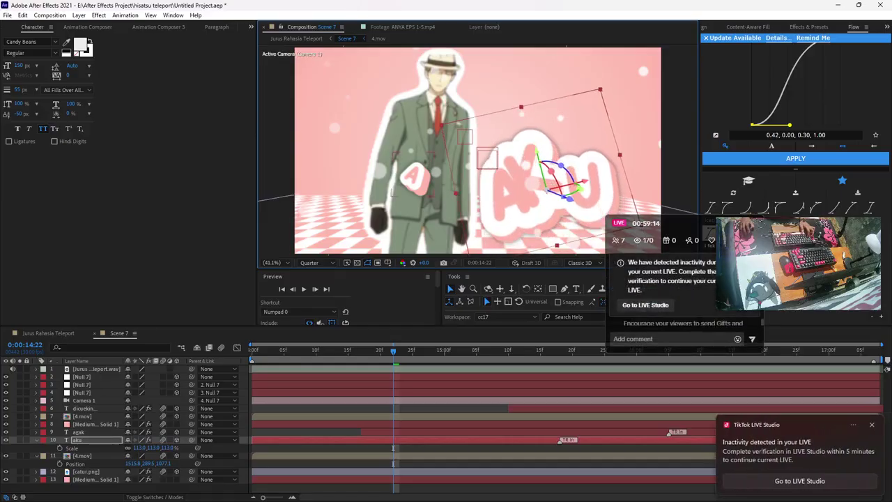
{"action": "left_click", "coordinate": [557, 488]}
Switch to TikTok LIVE Studio, complete the puzzle-piece inactivity verification, and return to After Effects
{"action": "left_click", "coordinate": [799, 480]}
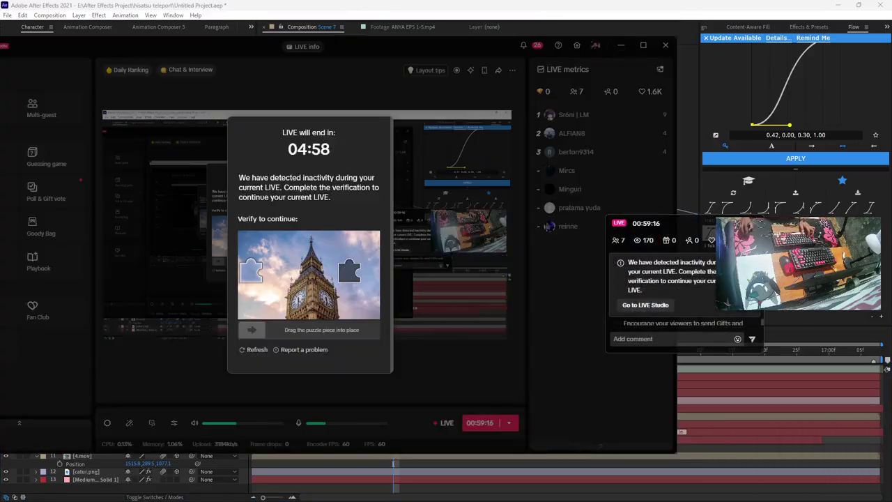
{"action": "left_click_drag", "start_coordinate": [251, 330], "coordinate": [346, 329]}
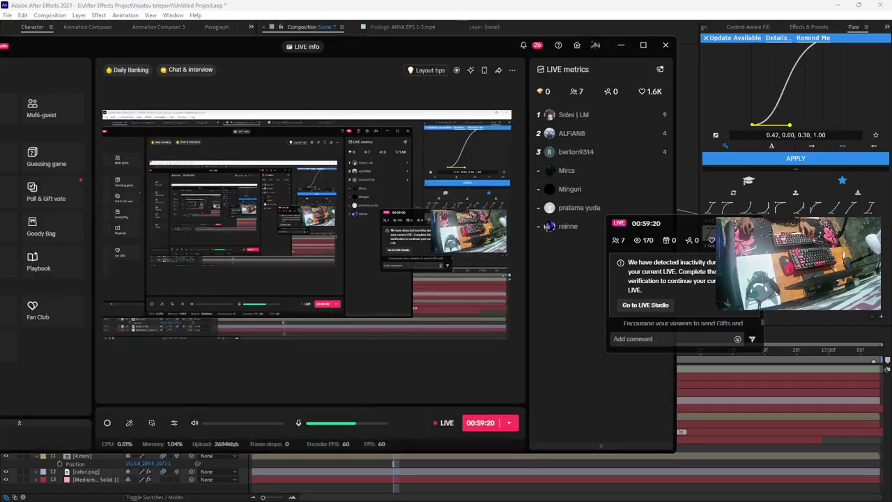
{"action": "key", "text": "alt+Tab"}
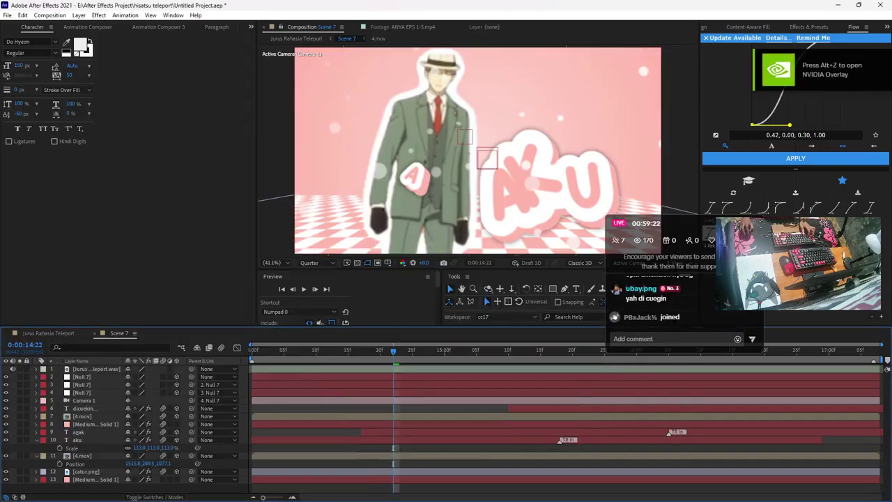
Save the project and preview Scene 7 from 0:00:14:00 with the repositioned aku text
{"action": "left_click_drag", "start_coordinate": [393, 350], "coordinate": [252, 350]}
{"action": "left_click", "coordinate": [84, 399]}
{"action": "key", "text": "ctrl+s"}
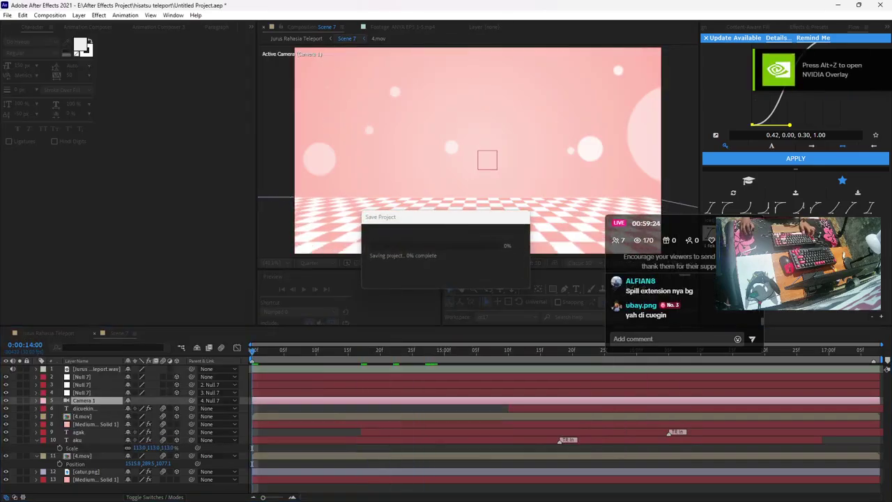
{"action": "key", "text": "space"}
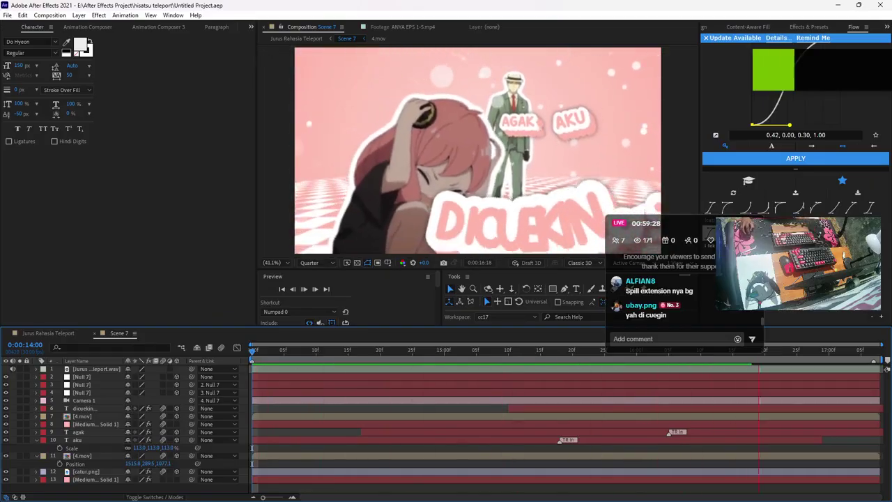
{"action": "key", "text": "space"}
{"action": "key", "text": "space"}
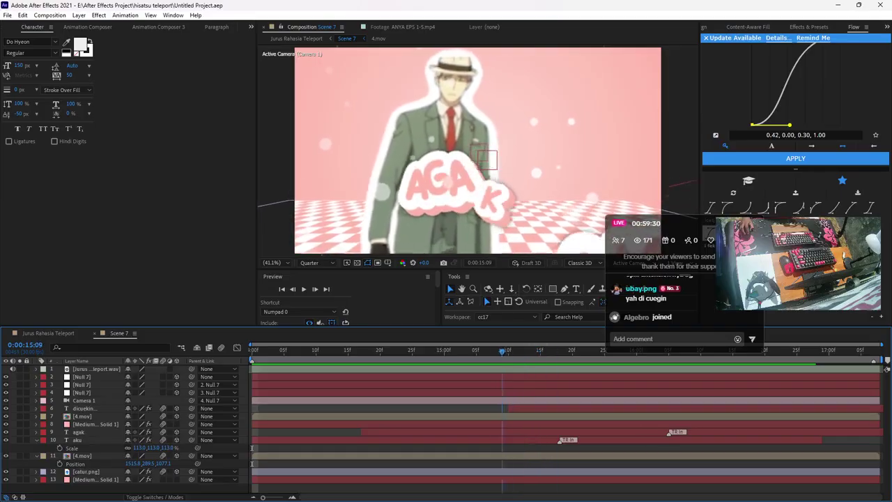
{"action": "key", "text": "space"}
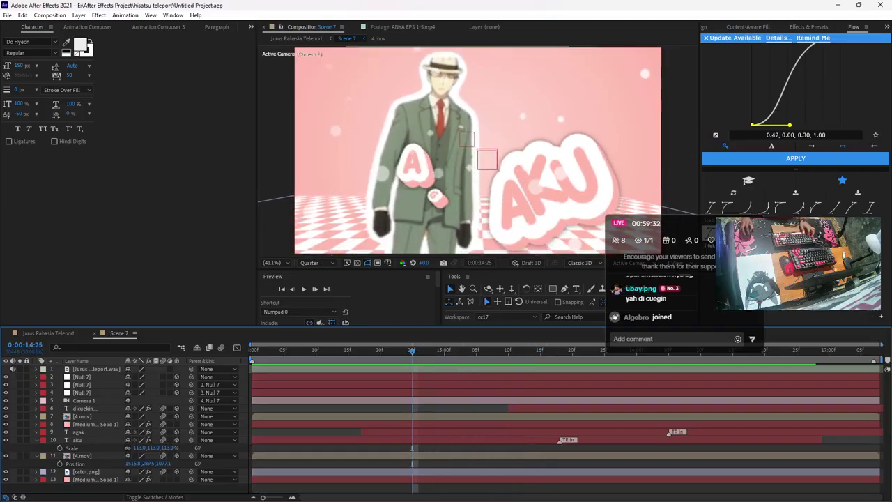
At 0:00:14:25, shift the aku text slightly upward and closer to the man
{"action": "left_click", "coordinate": [550, 189]}
{"action": "left_click_drag", "start_coordinate": [551, 191], "coordinate": [545, 182]}
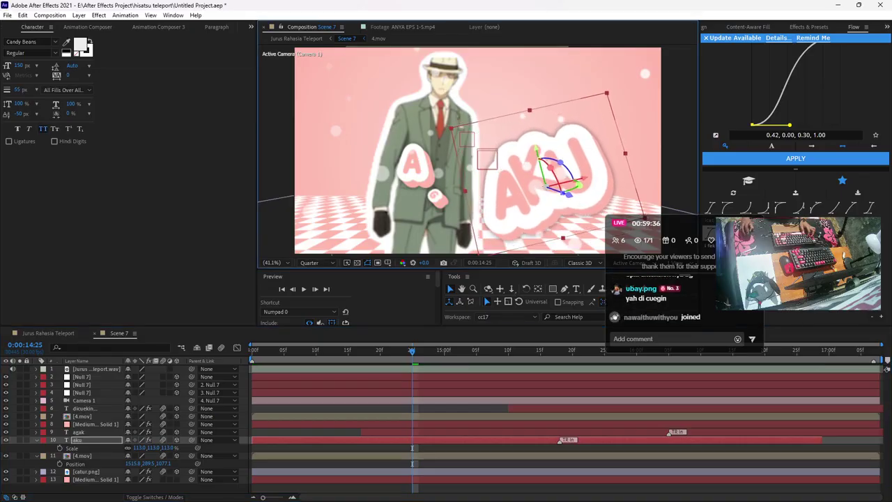
{"action": "left_click", "coordinate": [502, 464]}
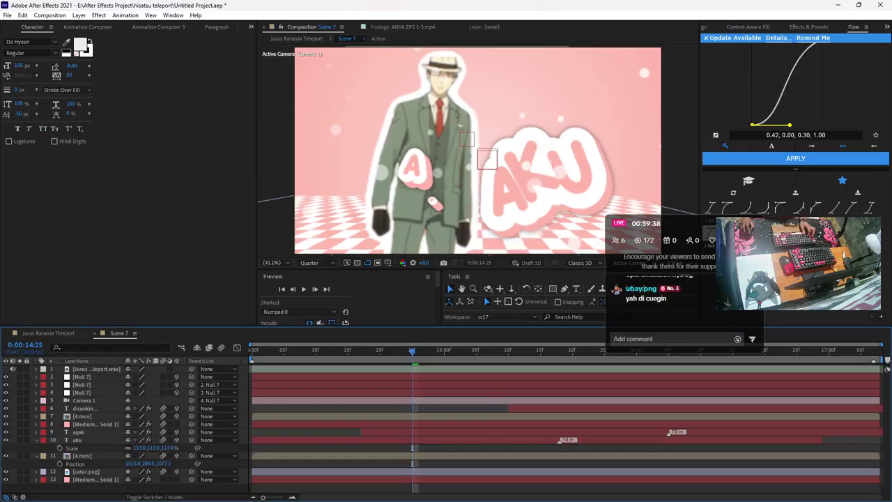
At 0:00:15:13, shift the agak text slightly up and left on the man's torso, and preview the change
{"action": "key", "text": "space"}
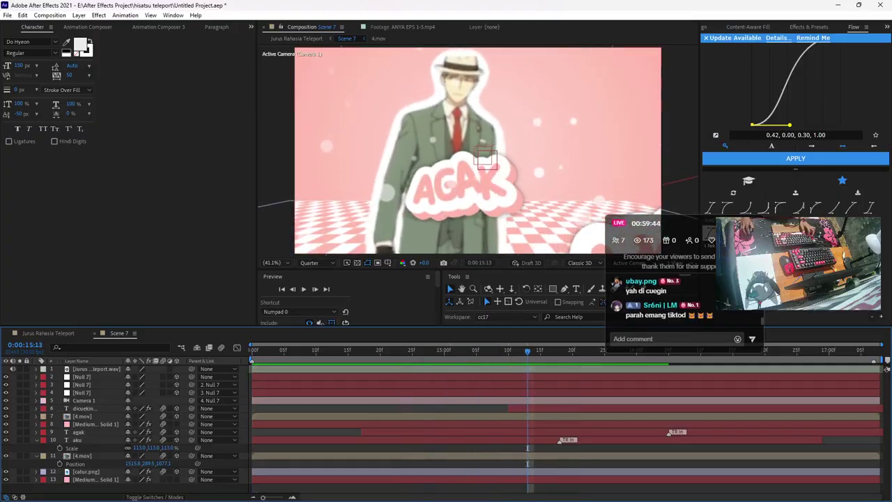
{"action": "left_click_drag", "start_coordinate": [462, 189], "coordinate": [445, 184]}
{"action": "key", "text": "space"}
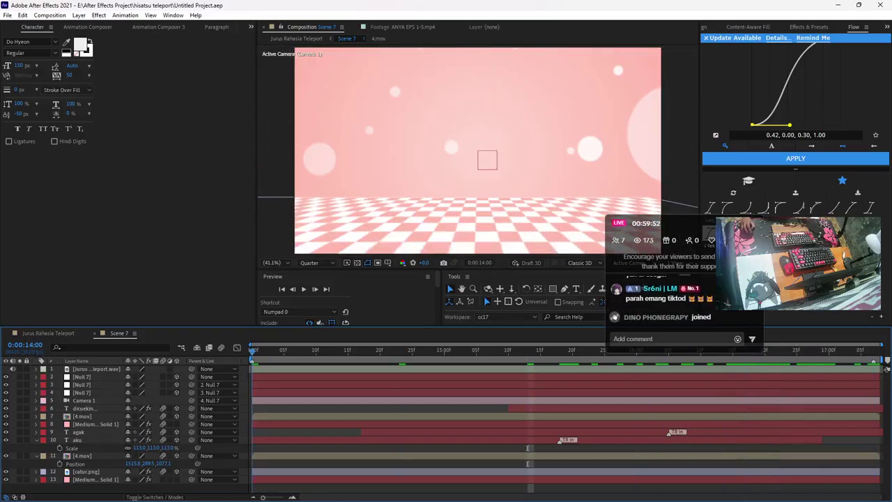
Collapse the open properties of all layers in Scene 7 and clear the layer selection
{"action": "key", "text": "ctrl+a"}
{"action": "key", "text": "u"}
{"action": "key", "text": "F2"}
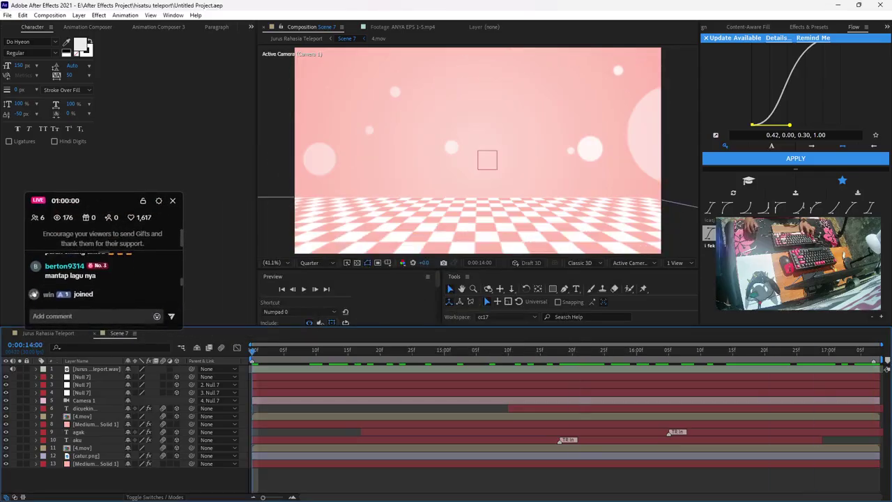
Open the Jurus Rahasia Teleport composition and preview Scene 7 within the full edit
{"action": "left_click", "coordinate": [48, 333]}
{"action": "key", "text": "space"}
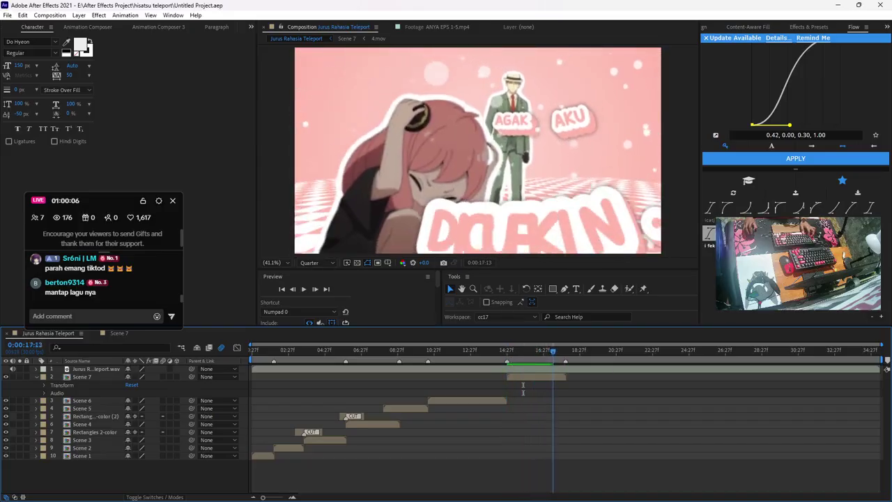
{"action": "key", "text": "space"}
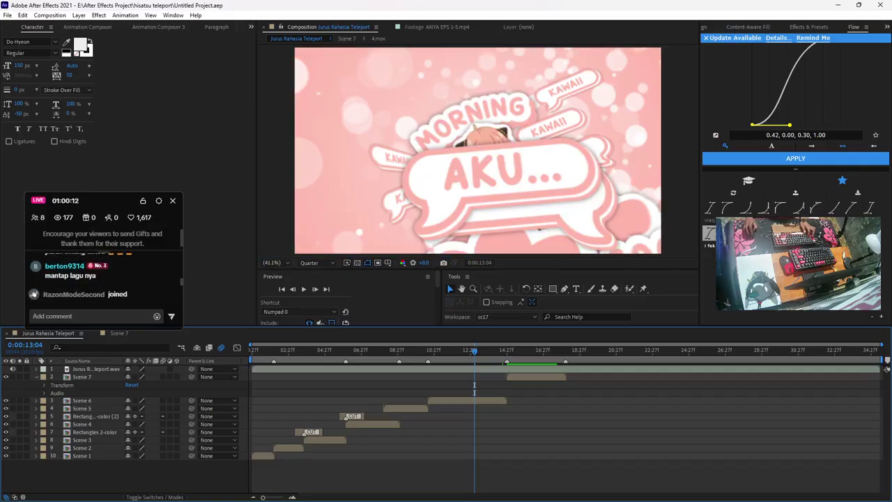
Duplicate the Shape Layer 18 speech-bubble composition used in Scene 6 and add the copy to Scene 7 just below Camera 1
{"action": "key", "text": "space"}
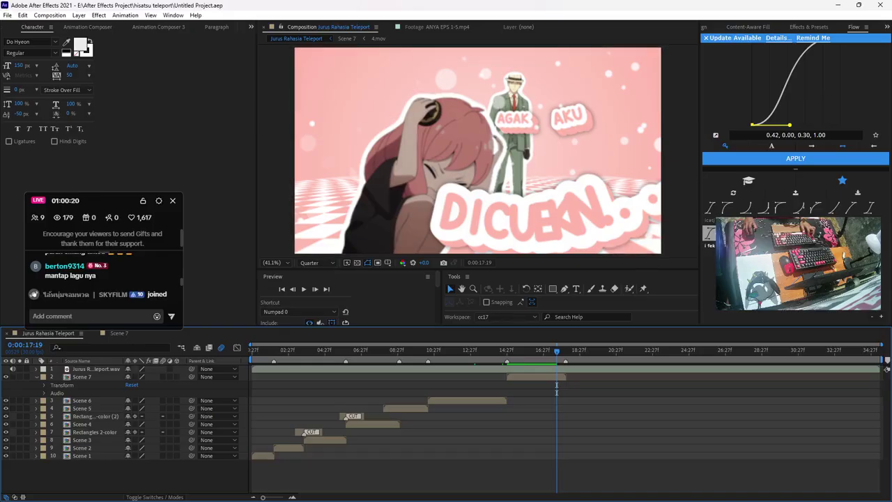
{"action": "double_click", "coordinate": [466, 401]}
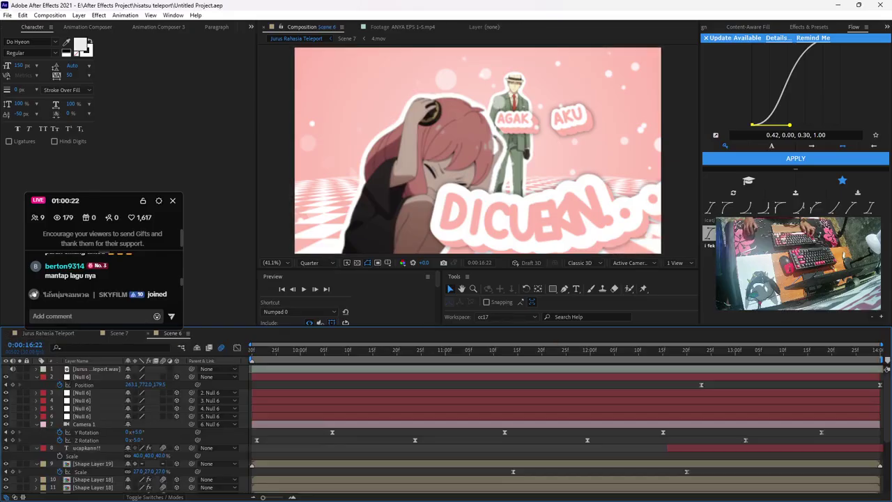
{"action": "left_click", "coordinate": [94, 479]}
{"action": "key", "text": "ctrl+0"}
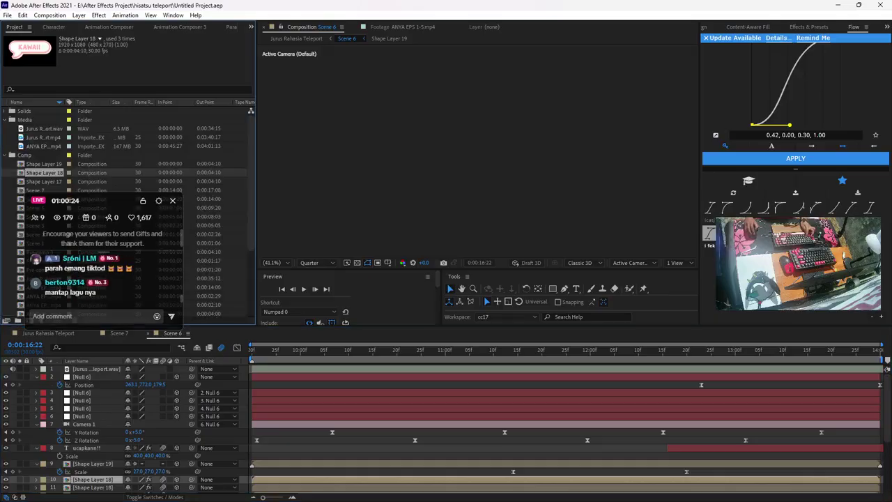
{"action": "left_click", "coordinate": [118, 333]}
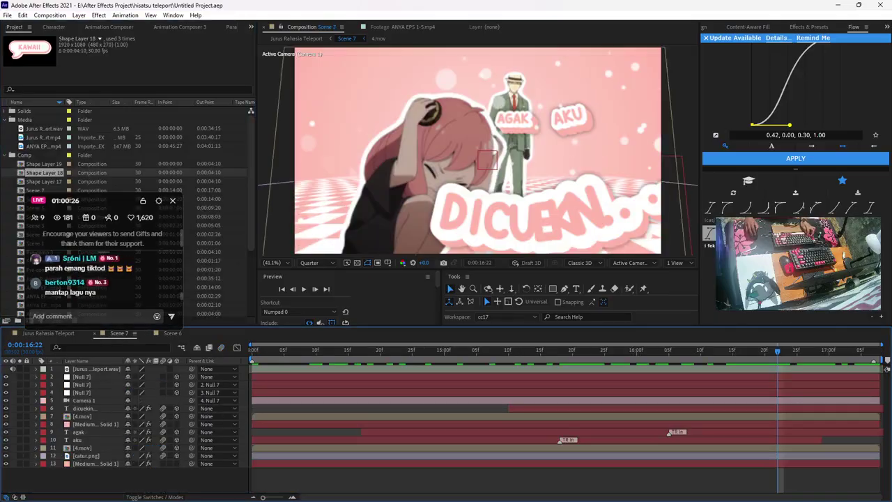
{"action": "key", "text": "ctrl+d"}
{"action": "left_click_drag", "start_coordinate": [44, 163], "coordinate": [90, 404]}
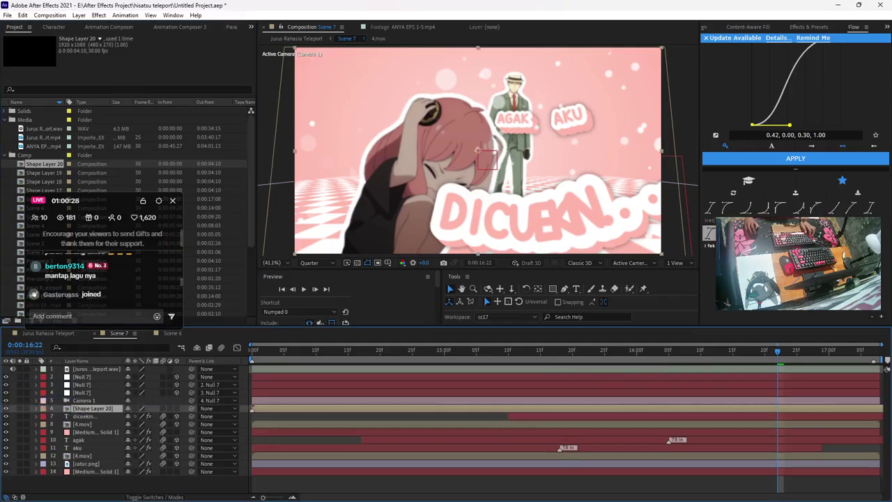
Open the duplicated bubble composition, Shape Layer 20, and replace its KAWAII text with "HMPHH..."
{"action": "double_click", "coordinate": [90, 408]}
{"action": "double_click", "coordinate": [476, 122]}
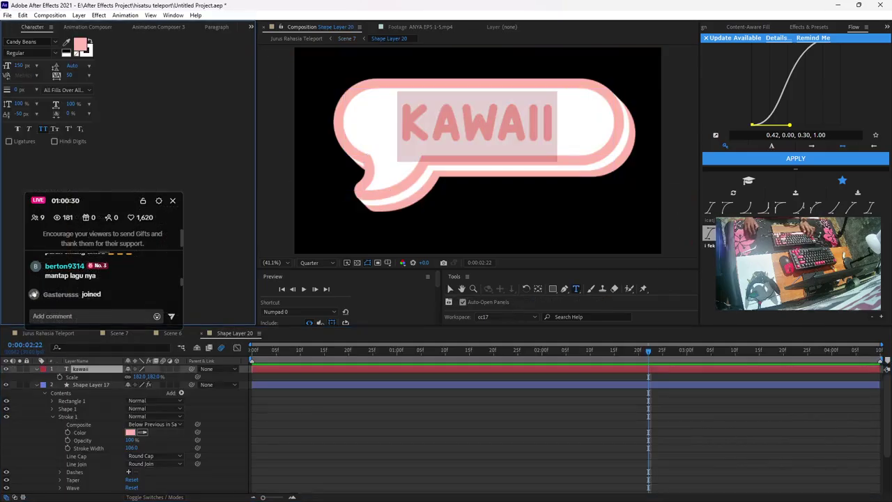
{"action": "type", "text": "HMOH"}
{"action": "key", "text": "BackSpace"}
{"action": "key", "text": "BackSpace"}
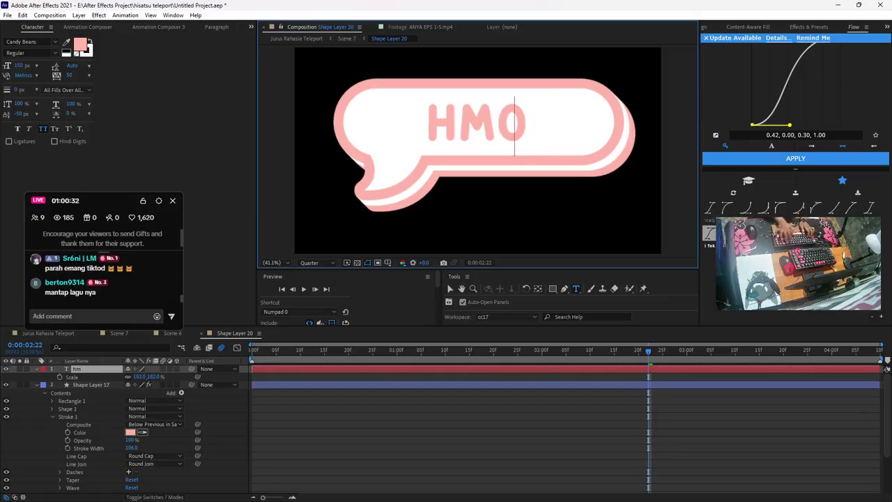
{"action": "type", "text": "PHH..."}
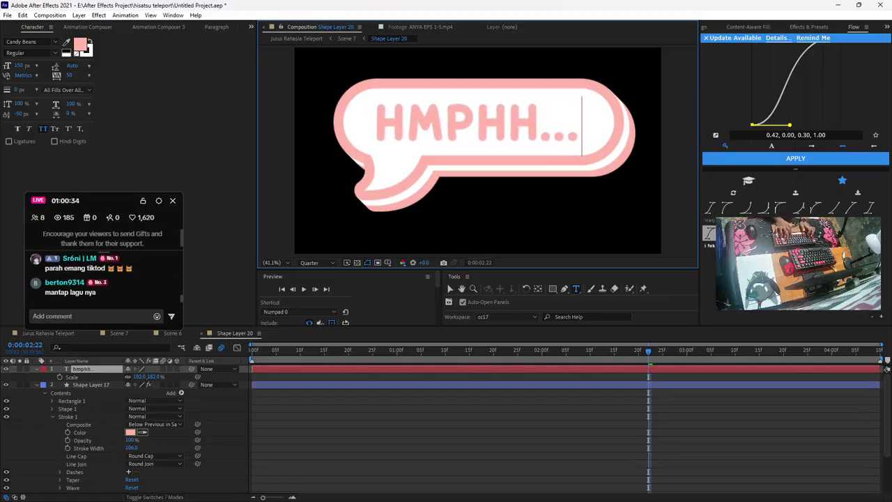
{"action": "key", "text": "Escape"}
{"action": "key", "text": "v"}
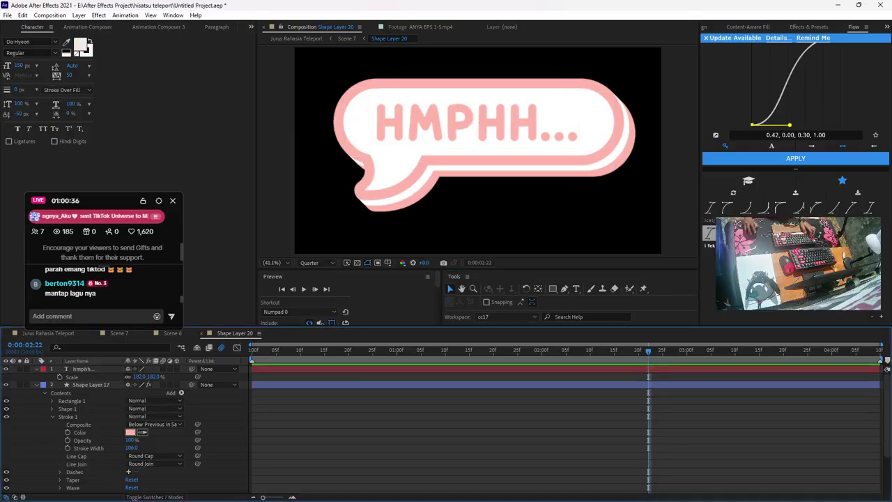
Apply the Overshoot Scale Characters 1 in-transition to the hmphh text, start its layer at about frame 12, and preview it
{"action": "left_click", "coordinate": [158, 27]}
{"action": "left_click", "coordinate": [88, 27]}
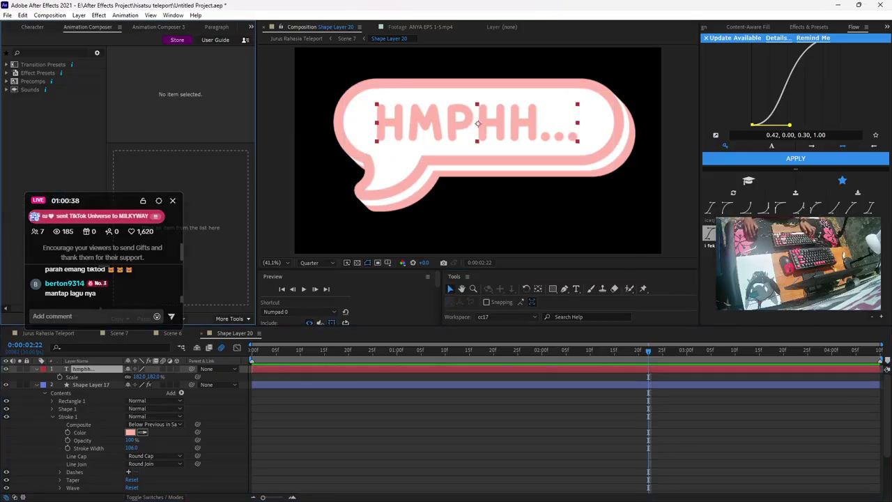
{"action": "left_click", "coordinate": [43, 64]}
{"action": "left_click", "coordinate": [63, 97]}
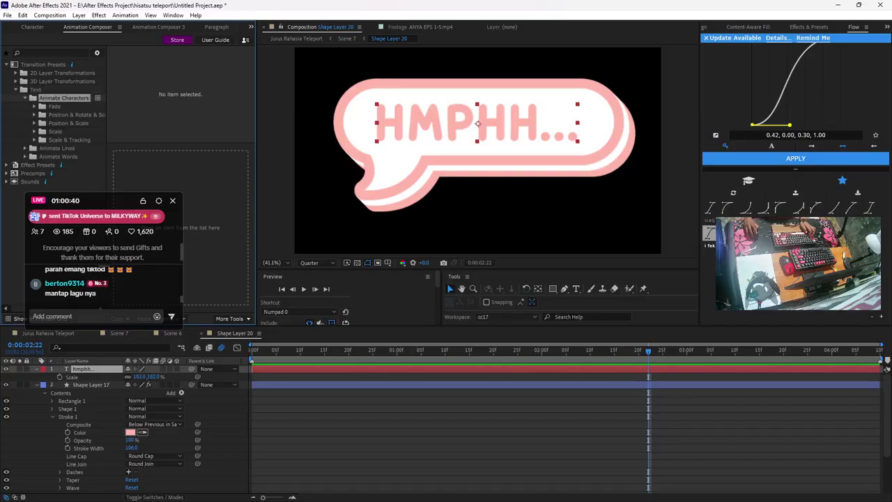
{"action": "left_click", "coordinate": [55, 131]}
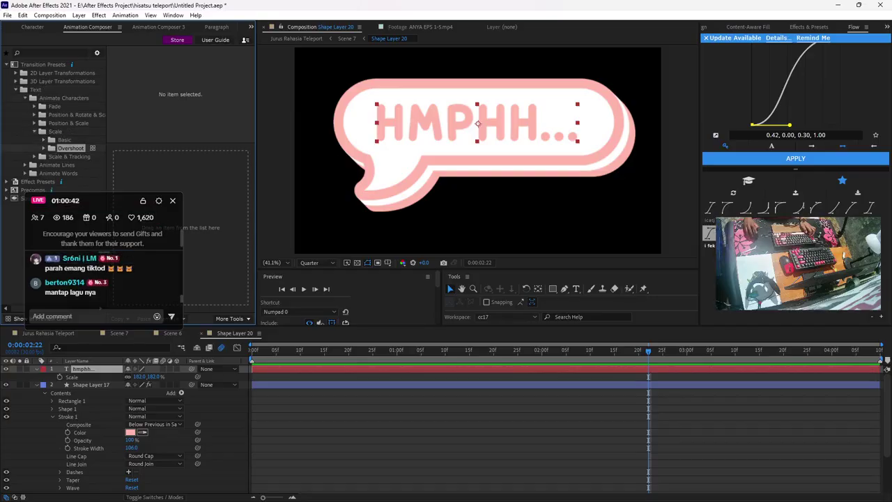
{"action": "left_click_drag", "start_coordinate": [83, 156], "coordinate": [180, 209]}
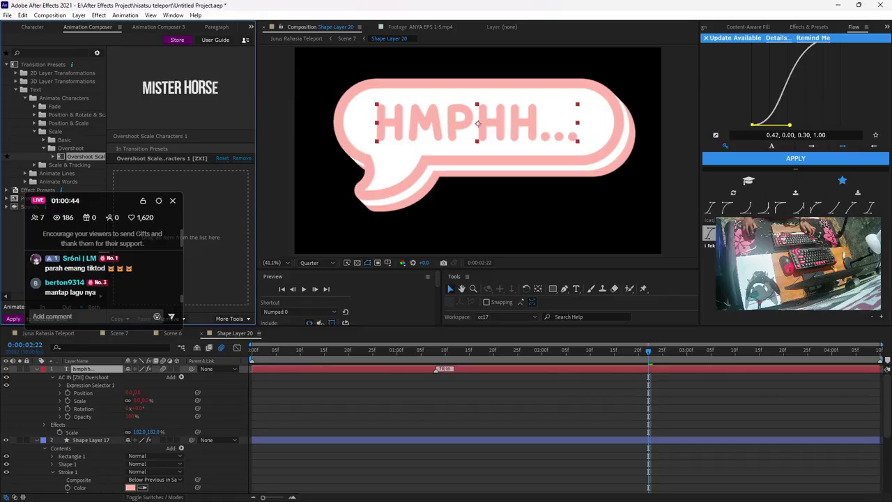
{"action": "left_click_drag", "start_coordinate": [515, 350], "coordinate": [251, 350]}
{"action": "key", "text": "["}
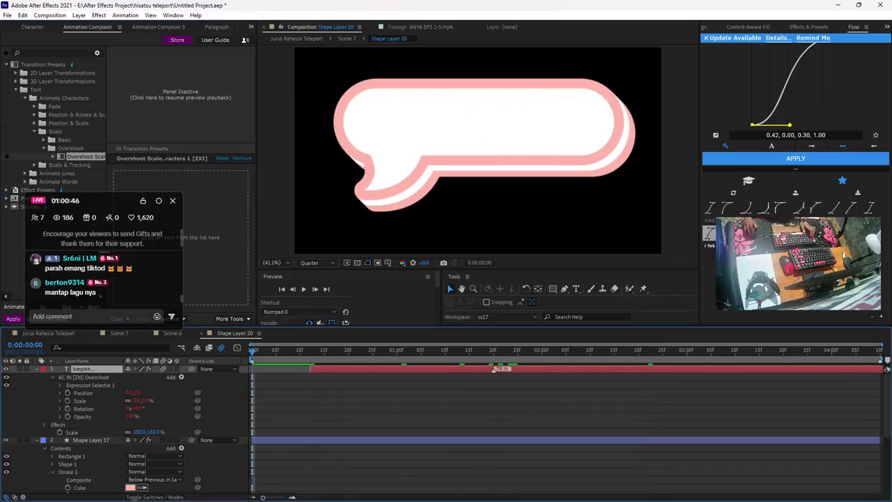
{"action": "key", "text": "space"}
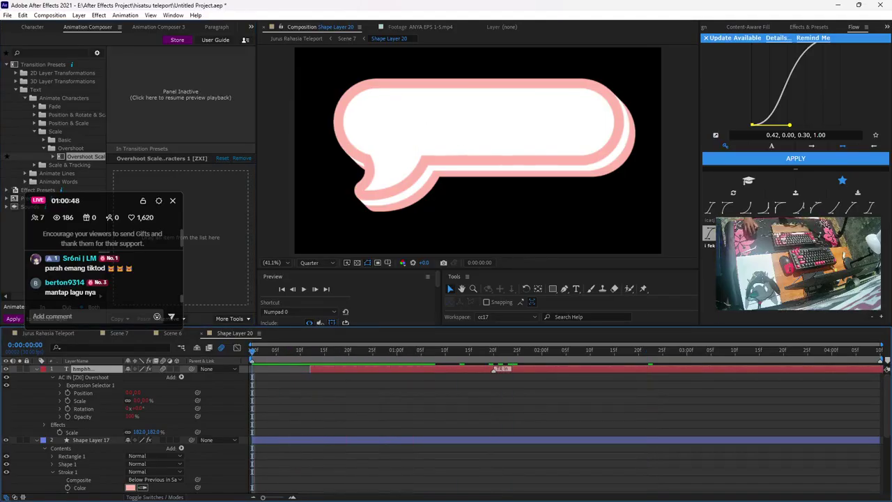
In Scene 7, make the bubble layer 3D with motion blur, start it at about 0:00:16:10, and preview the timing
{"action": "left_click", "coordinate": [172, 333]}
{"action": "left_click_drag", "start_coordinate": [522, 350], "coordinate": [605, 351]}
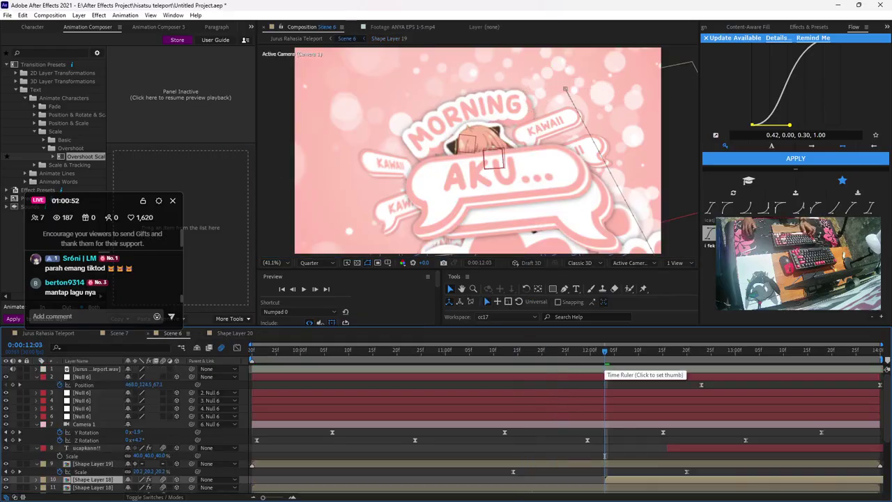
{"action": "key", "text": "ctrl+w"}
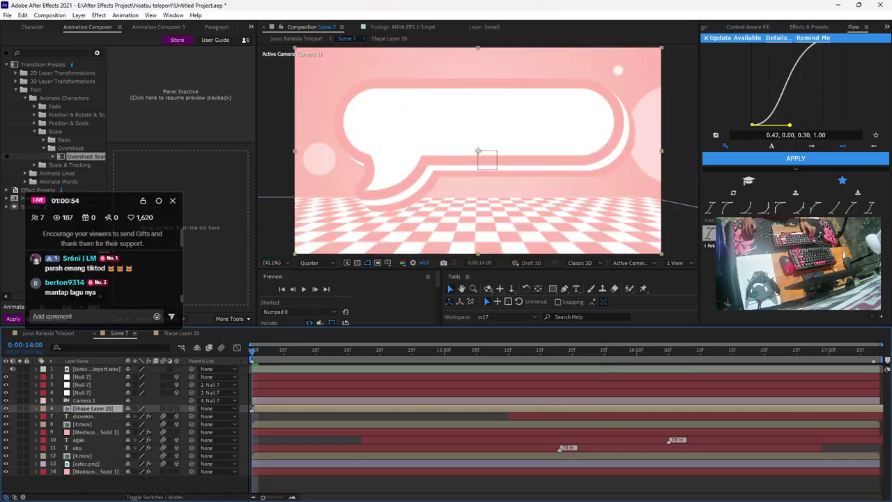
{"action": "key", "text": "space"}
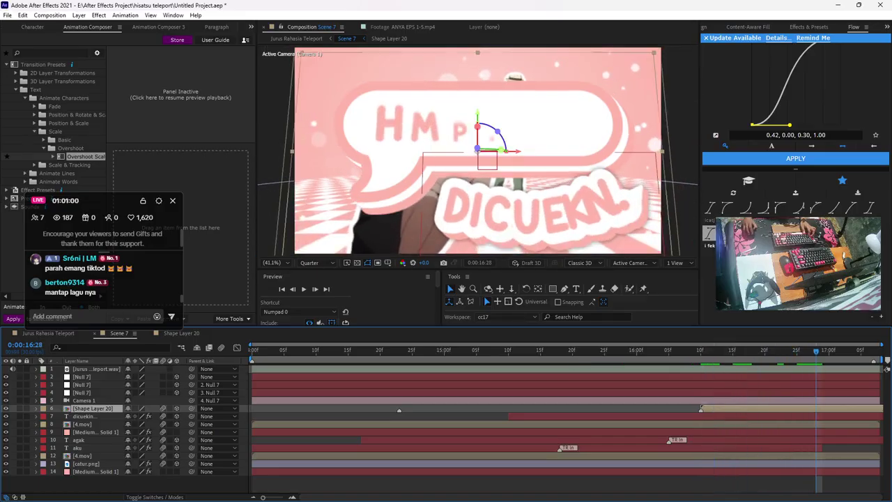
{"action": "double_click", "coordinate": [700, 407]}
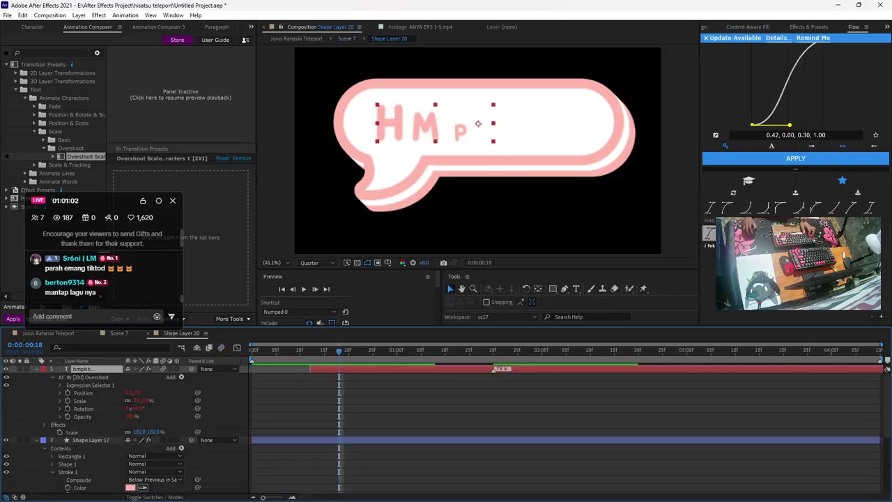
{"action": "key", "text": "shift+Escape"}
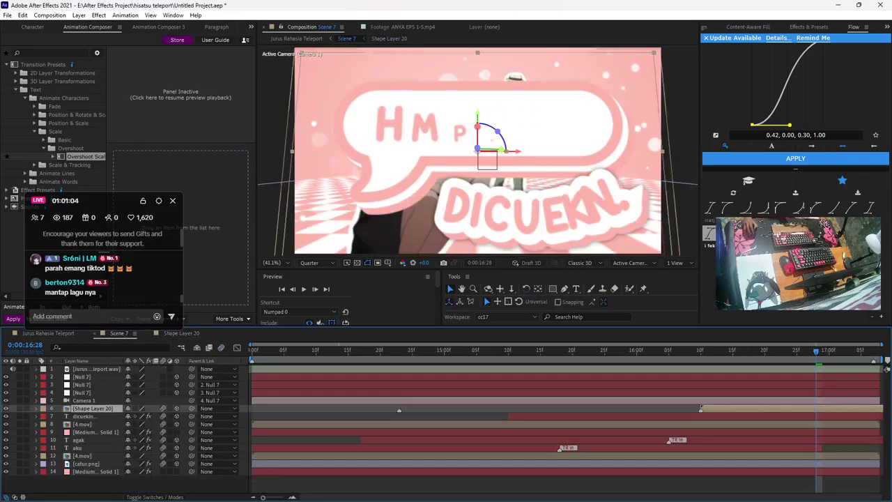
Reposition the HMPHH bubble up and to the right so it clears the girl and sits over the man
{"action": "left_click", "coordinate": [700, 455]}
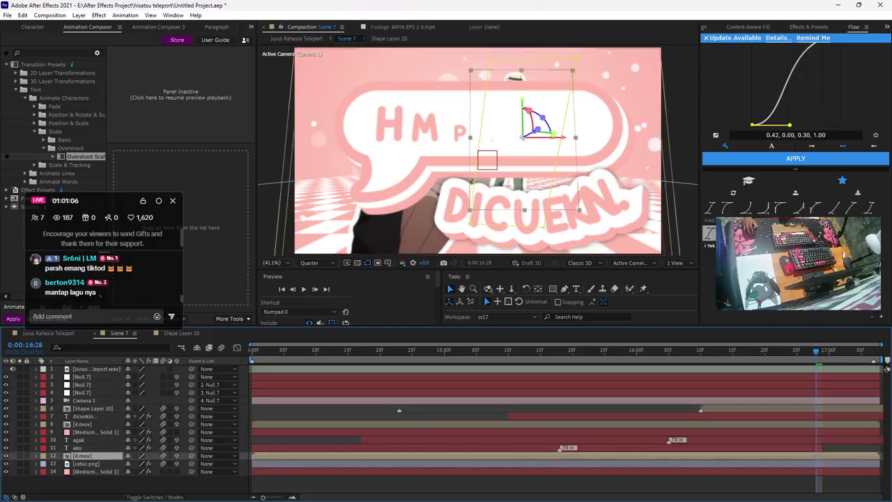
{"action": "left_click", "coordinate": [82, 424]}
{"action": "key", "text": "p"}
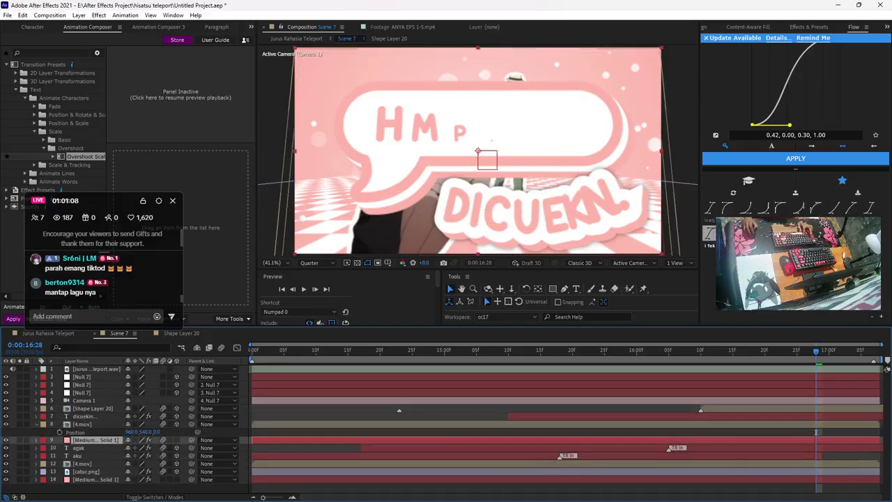
{"action": "left_click", "coordinate": [700, 408]}
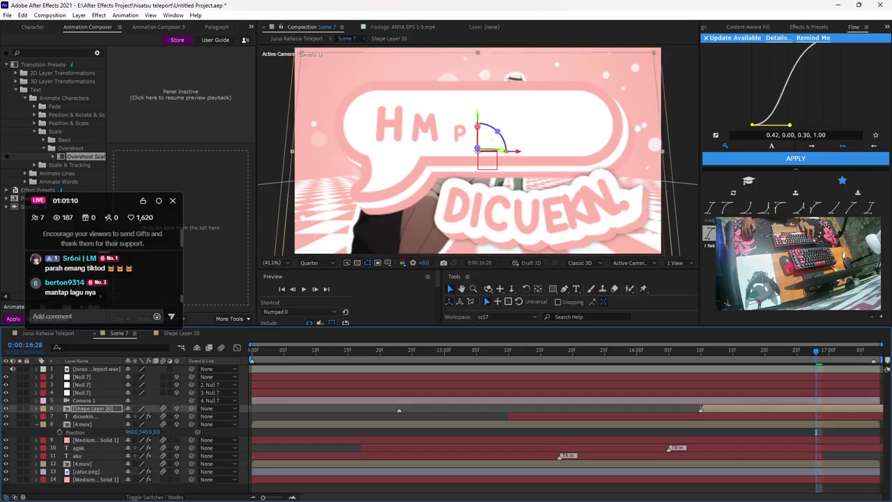
{"action": "left_click_drag", "start_coordinate": [477, 147], "coordinate": [565, 123]}
Set the HMPHH bubble layer's scale to 70%
{"action": "key", "text": "s"}
{"action": "left_click", "coordinate": [168, 416]}
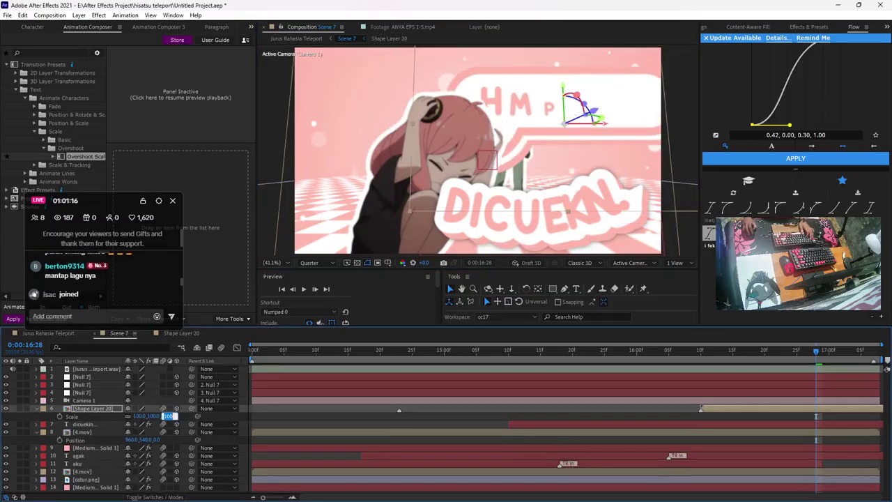
{"action": "type", "text": "80"}
{"action": "key", "text": "Return"}
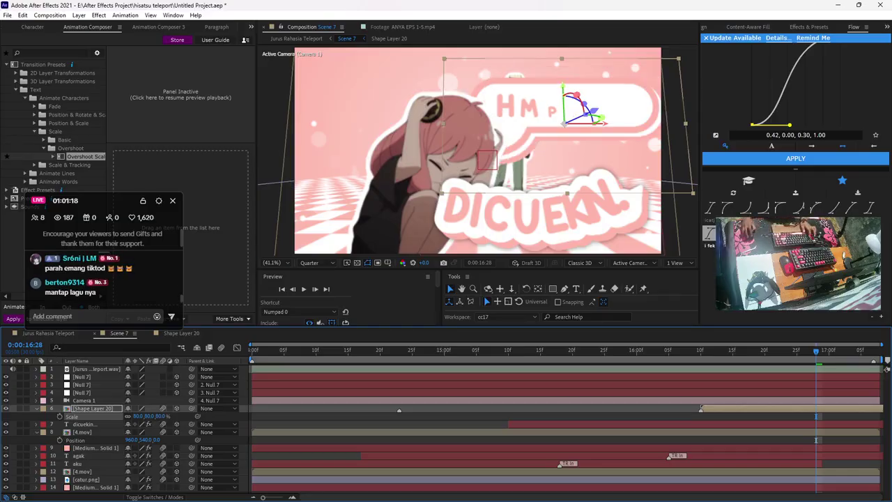
{"action": "left_click", "coordinate": [149, 416]}
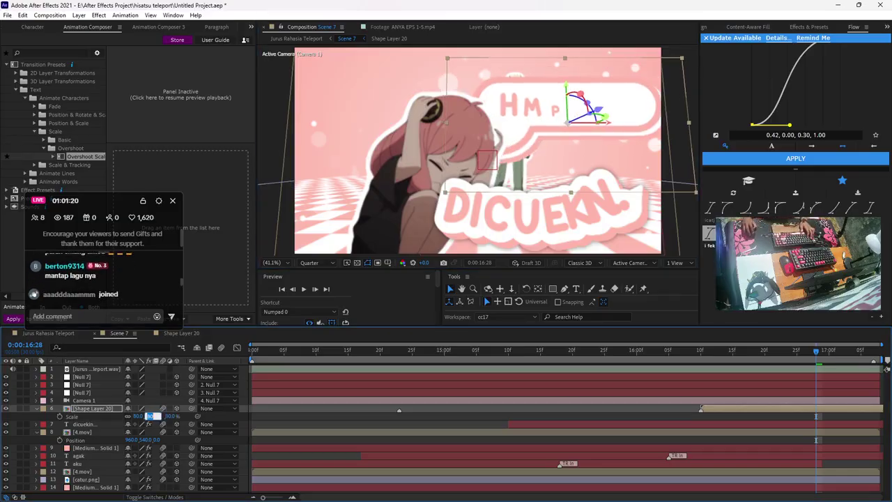
{"action": "type", "text": "70"}
{"action": "key", "text": "Return"}
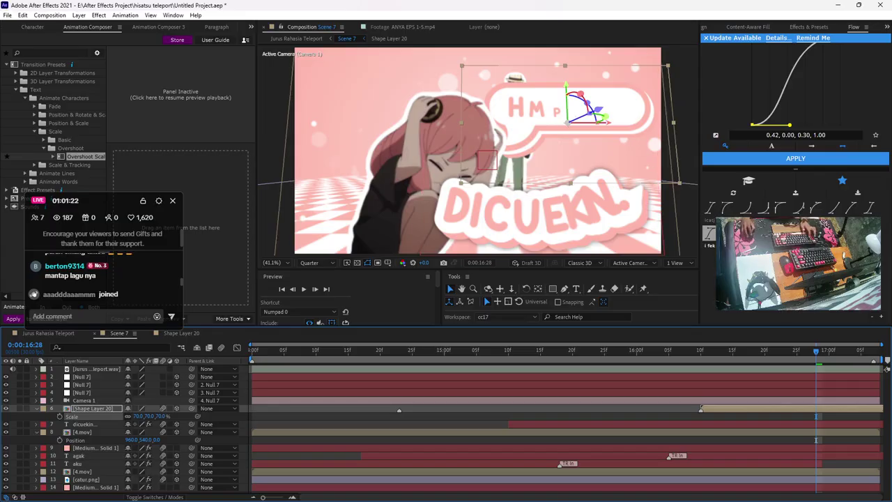
Lower the HMPHH bubble to just above the dicuekin text and preview the placement
{"action": "left_click_drag", "start_coordinate": [536, 111], "coordinate": [546, 142]}
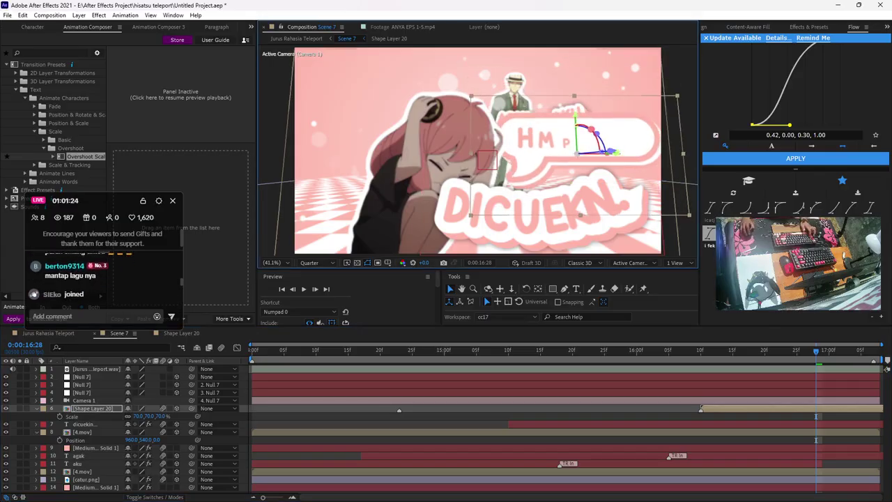
{"action": "left_click", "coordinate": [558, 416]}
{"action": "key", "text": "space"}
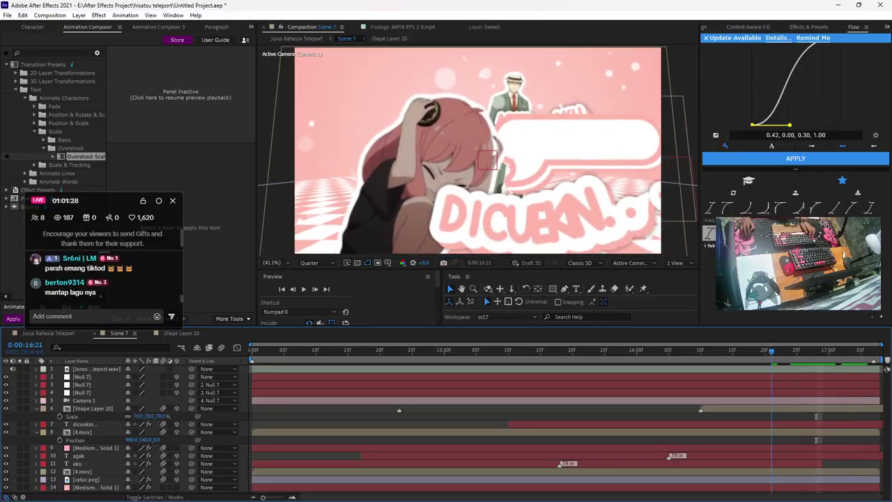
Trim and shift the bubble layer so it starts at 0:00:16:11, and delete its layer markers
{"action": "left_click", "coordinate": [702, 408]}
{"action": "key", "text": "Page_Up"}
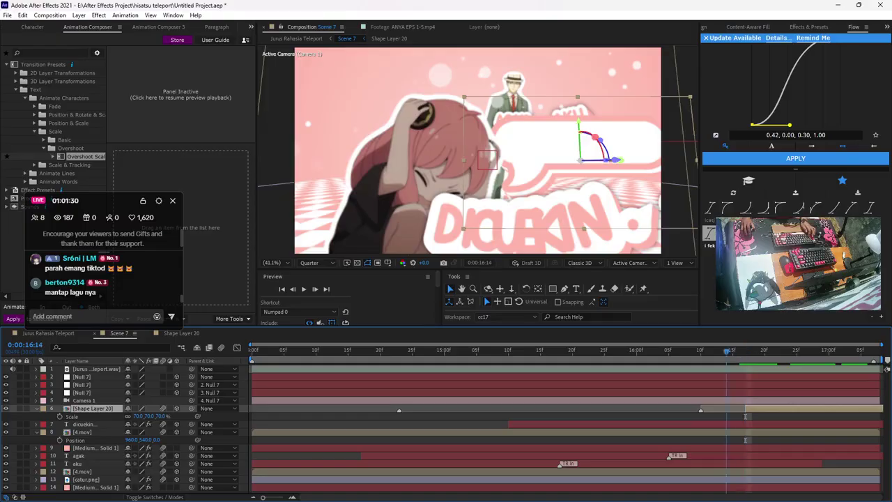
{"action": "key", "text": "Page_Up"}
{"action": "key", "text": "Page_Up"}
{"action": "key", "text": "Page_Up"}
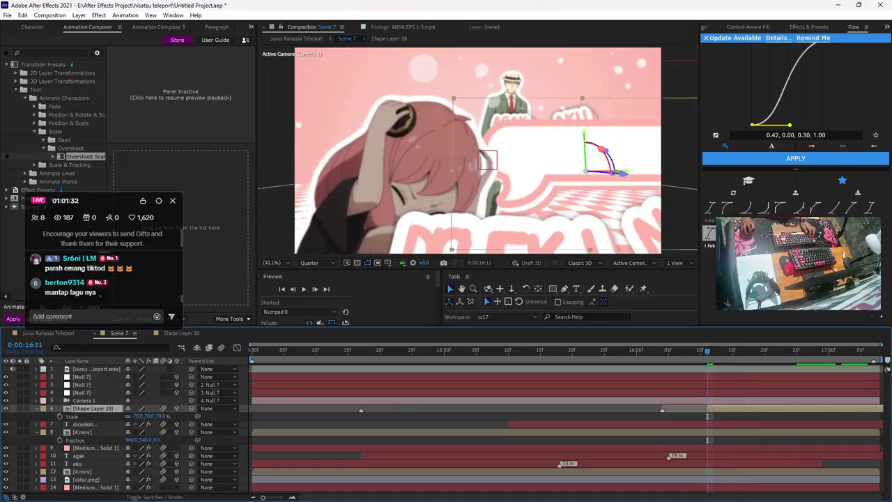
{"action": "right_click", "coordinate": [661, 411]}
{"action": "left_click", "coordinate": [701, 462]}
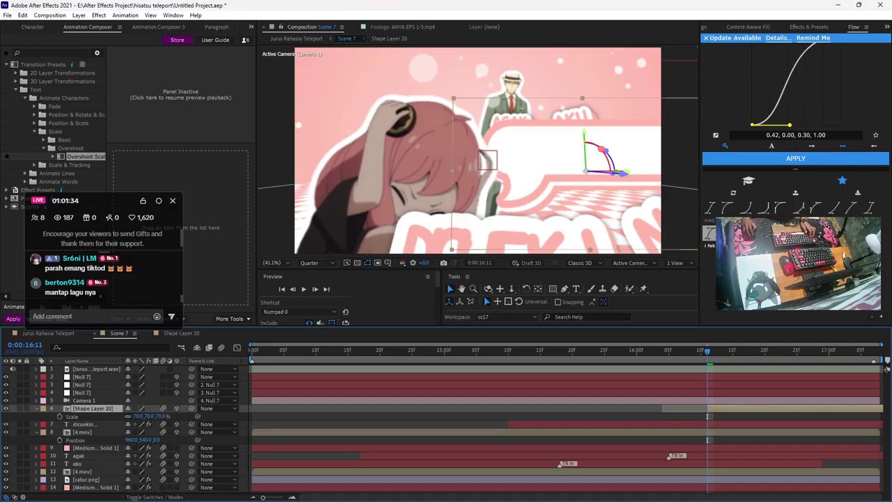
Apply the 2D layer preset Overshoot Scale From Anchor Point 2 to the HMPHH bubble layer
{"action": "left_click", "coordinate": [63, 73]}
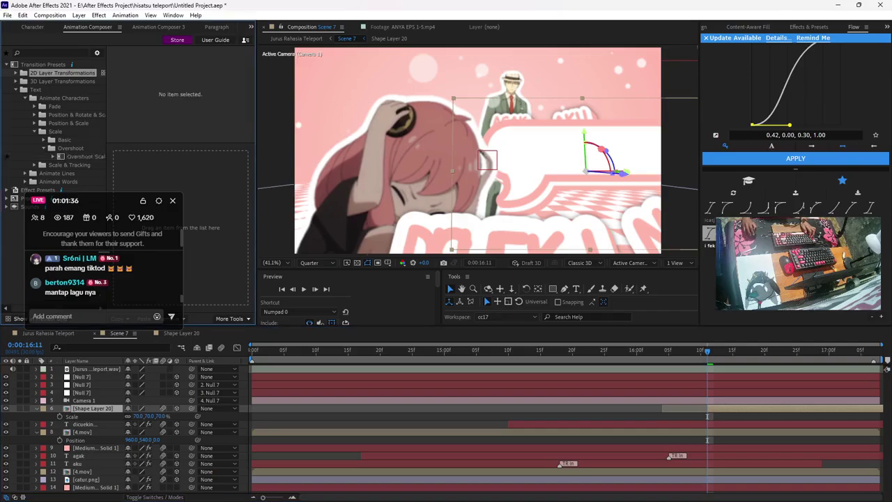
{"action": "left_click", "coordinate": [59, 89]}
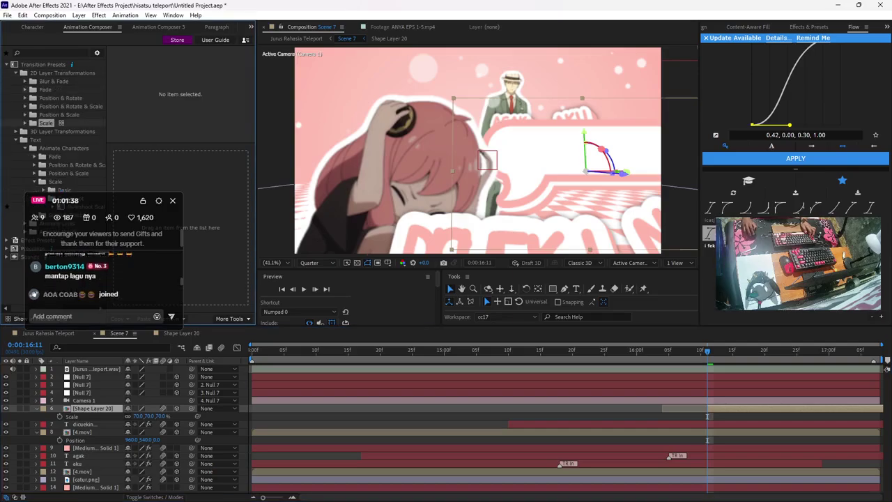
{"action": "left_click", "coordinate": [59, 122]}
{"action": "left_click", "coordinate": [70, 131]}
{"action": "left_click", "coordinate": [77, 139]}
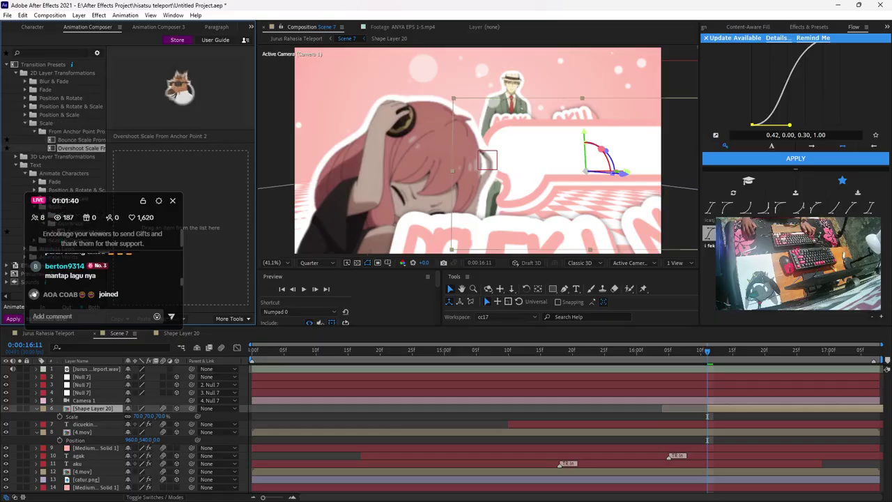
{"action": "double_click", "coordinate": [81, 147]}
Move the start of the HMPHH bubble layer to 0:00:16:02, lengthen its in-transition and preview it
{"action": "left_click", "coordinate": [648, 350]}
{"action": "key", "text": "["}
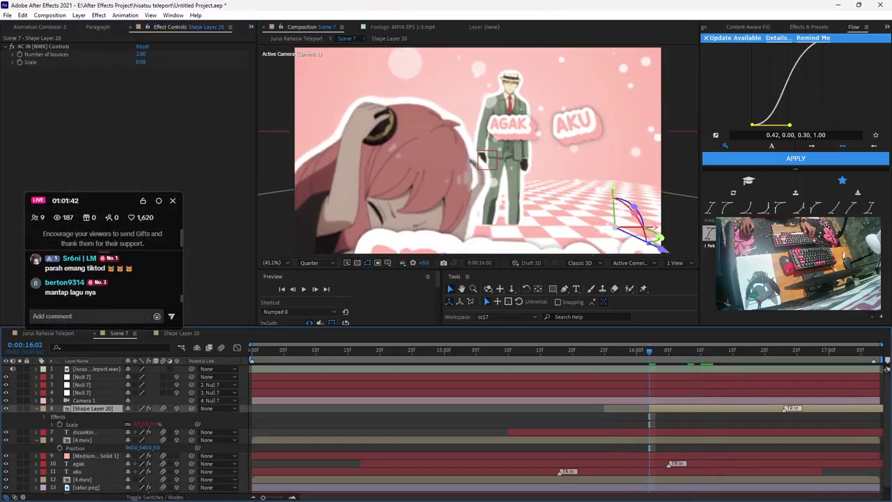
{"action": "key", "text": "space"}
{"action": "key", "text": "space"}
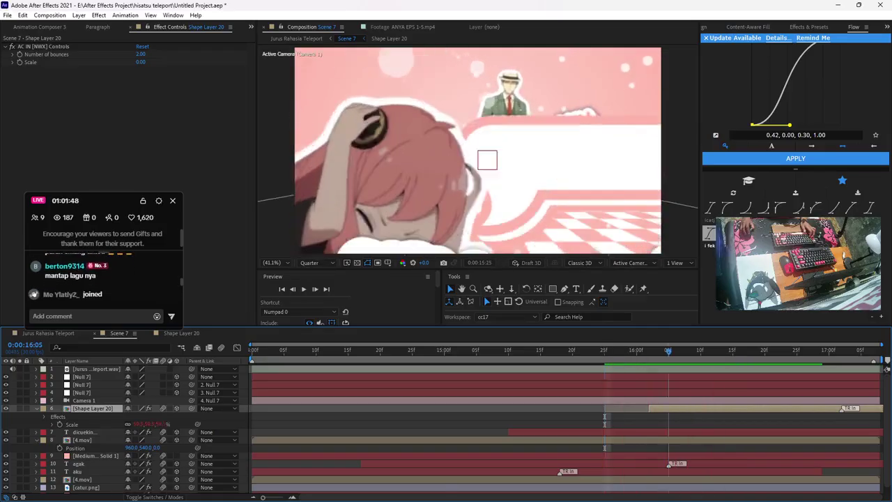
Play and scrub through Scene 7 from the beginning to check the timing of the texts and the HMPHH bubble
{"action": "left_click", "coordinate": [445, 350]}
{"action": "key", "text": "F2"}
{"action": "key", "text": "space"}
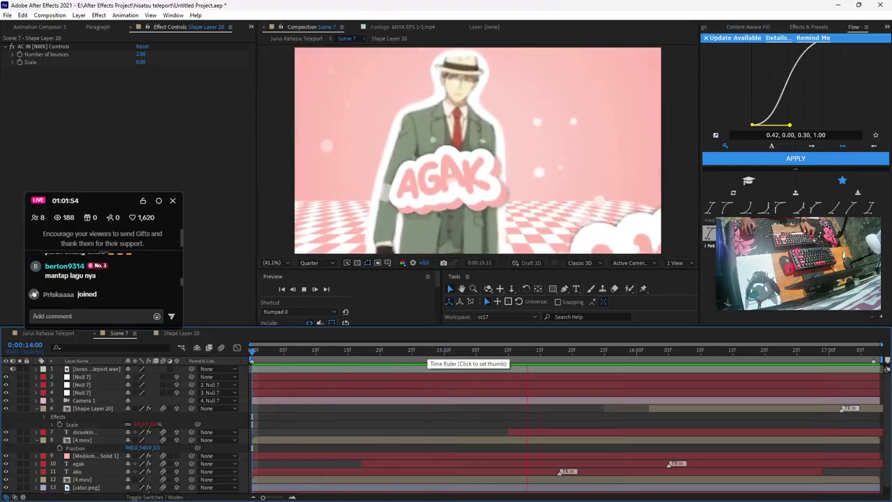
{"action": "left_click", "coordinate": [700, 350]}
{"action": "key", "text": "space"}
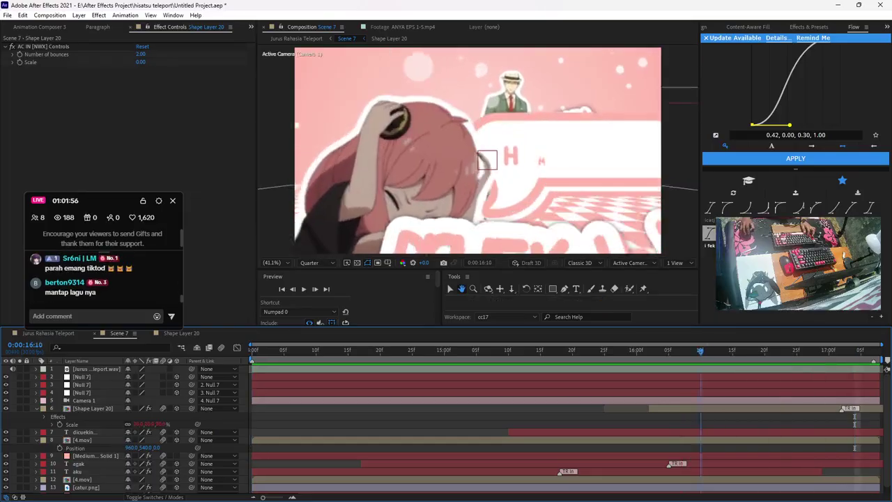
{"action": "left_click_drag", "start_coordinate": [701, 351], "coordinate": [610, 350]}
{"action": "left_click_drag", "start_coordinate": [412, 351], "coordinate": [283, 351]}
{"action": "key", "text": "space"}
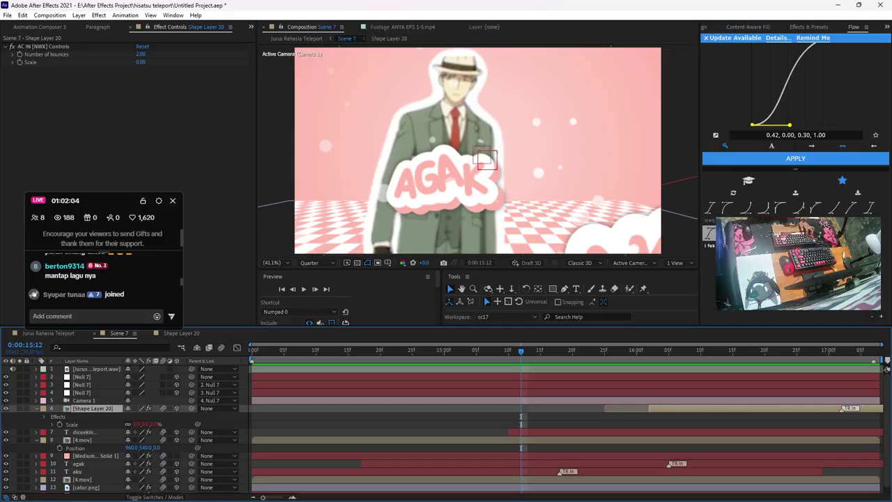
Shift the man's 4.mov layer below the aku layer to the right so he stands clear of the AGAK text
{"action": "left_click", "coordinate": [86, 487]}
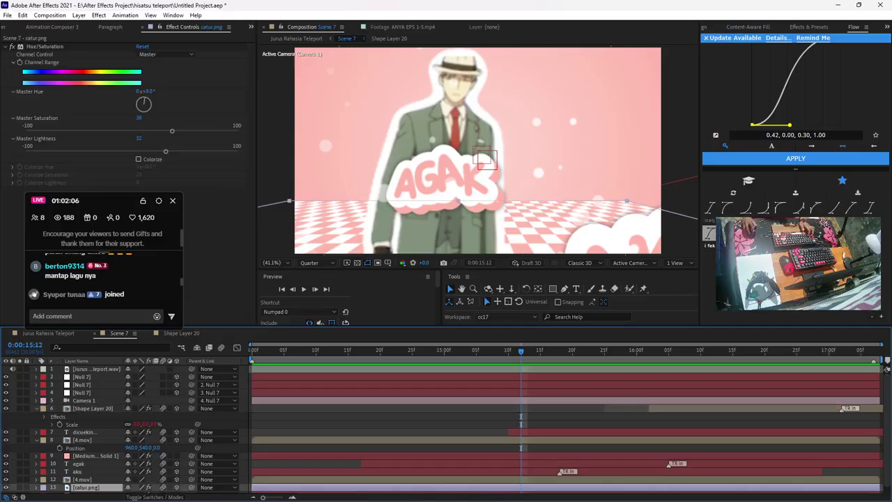
{"action": "left_click", "coordinate": [82, 479]}
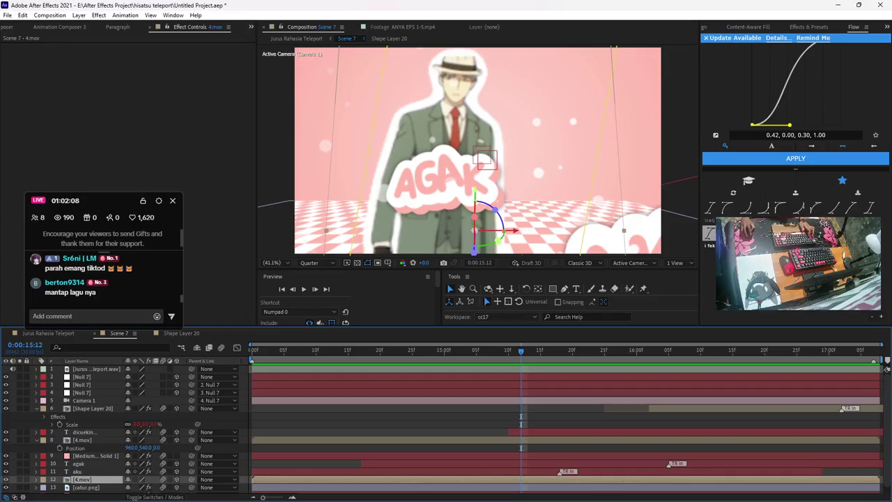
{"action": "left_click_drag", "start_coordinate": [508, 230], "coordinate": [556, 230]}
Duplicate the KAWAII speech bubble composition, place the copy above the HMPHH bubble in Scene 7 and open it
{"action": "left_click", "coordinate": [48, 332]}
{"action": "left_click", "coordinate": [119, 332]}
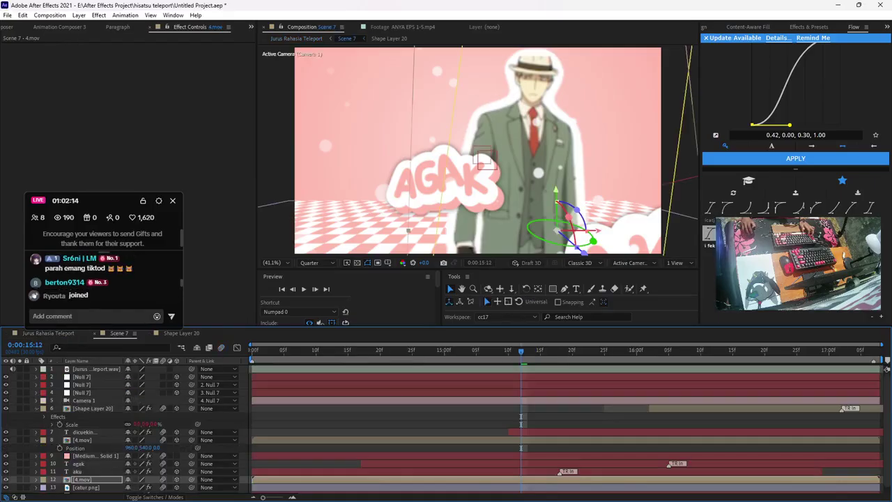
{"action": "scroll", "coordinate": [128, 27], "scroll_direction": "up", "scroll_amount": 5}
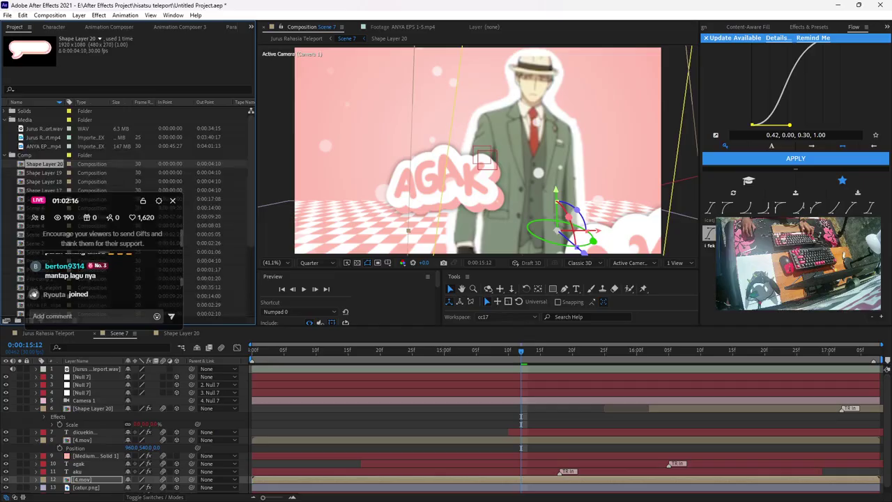
{"action": "left_click_drag", "start_coordinate": [43, 190], "coordinate": [78, 207]}
{"action": "key", "text": "ctrl+d"}
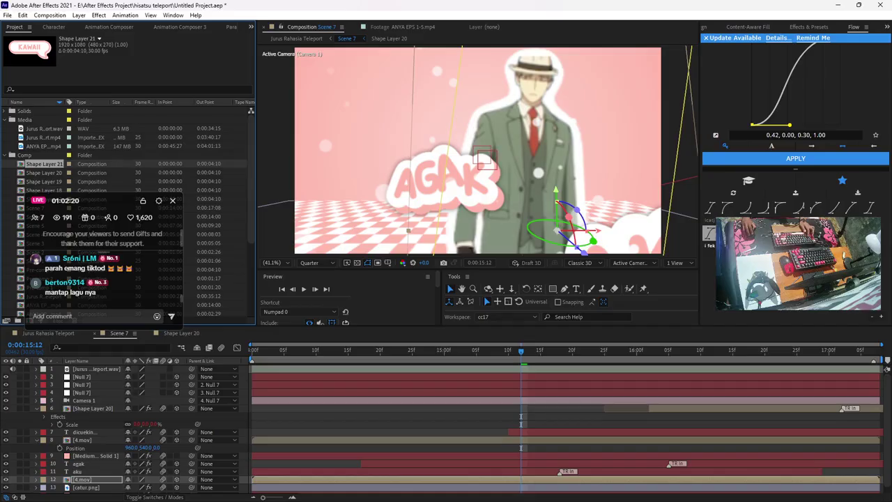
{"action": "left_click_drag", "start_coordinate": [93, 376], "coordinate": [93, 406]}
{"action": "double_click", "coordinate": [93, 407]}
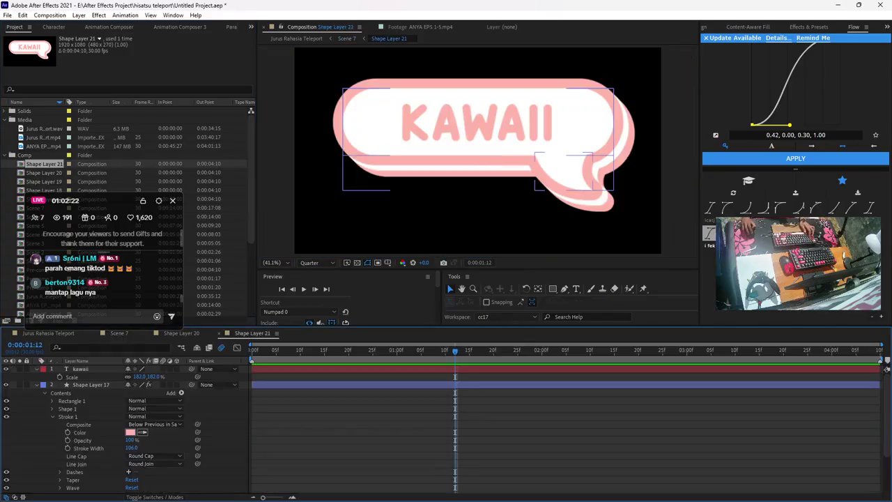
Change the bubble text from KAWAII to "anya..??"
{"action": "double_click", "coordinate": [476, 122]}
{"action": "type", "text": "anya"}
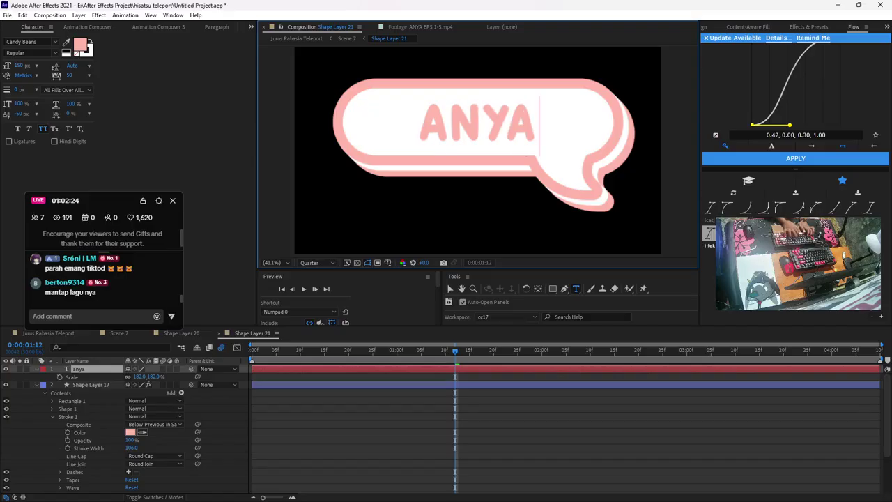
{"action": "type", "text": "..???"}
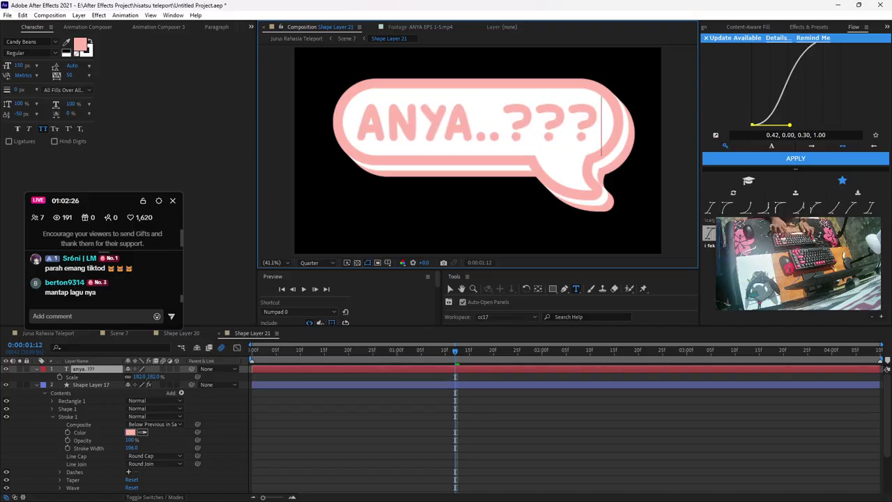
{"action": "key", "text": "BackSpace"}
{"action": "left_click", "coordinate": [449, 288]}
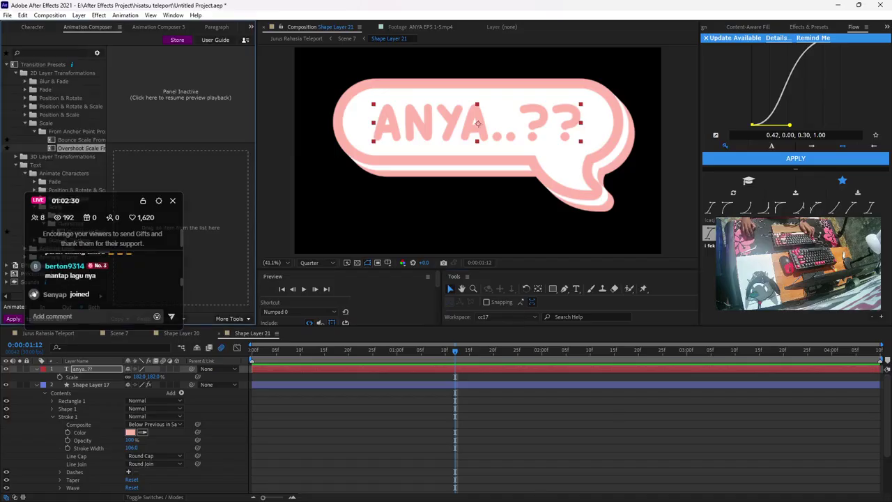
Apply the Overshoot Scale Characters 1 preset to the anya..?? text and start its layer at 0:00:00:07
{"action": "left_click_drag", "start_coordinate": [104, 201], "coordinate": [94, 304]}
{"action": "double_click", "coordinate": [86, 232]}
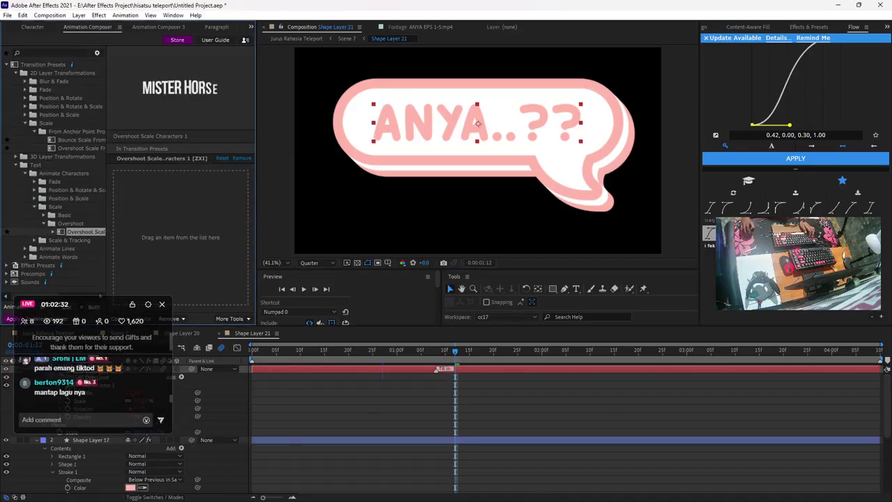
{"action": "left_click_drag", "start_coordinate": [455, 350], "coordinate": [286, 351]}
{"action": "key", "text": "bracketleft"}
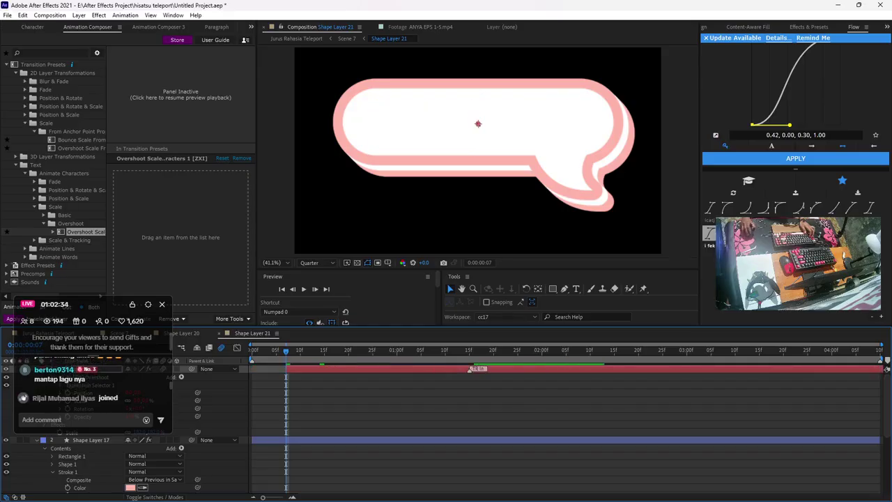
In Scene 7, apply Overshoot Scale From Anchor Point 2 to the ANYA bubble at 0:00:14:07 and extend its in-transition to 0:00:15:10
{"action": "key", "text": "alt+shift+comma"}
{"action": "key", "text": "alt+shift+comma"}
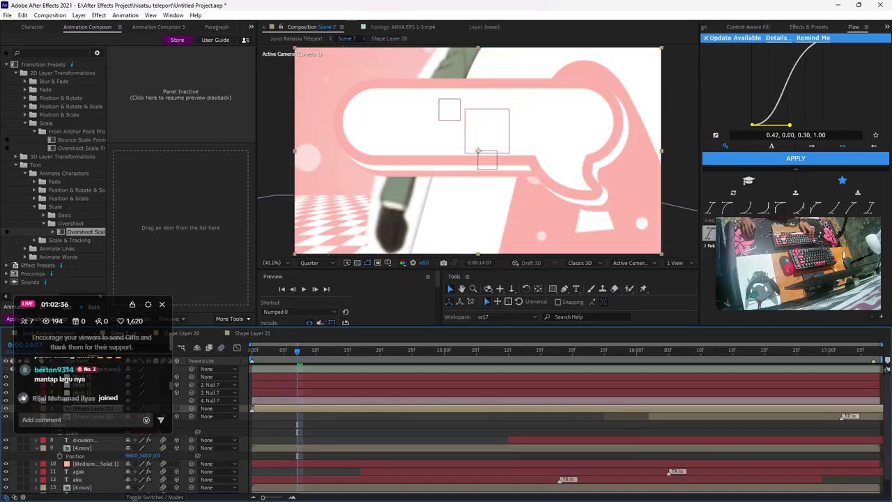
{"action": "double_click", "coordinate": [80, 148]}
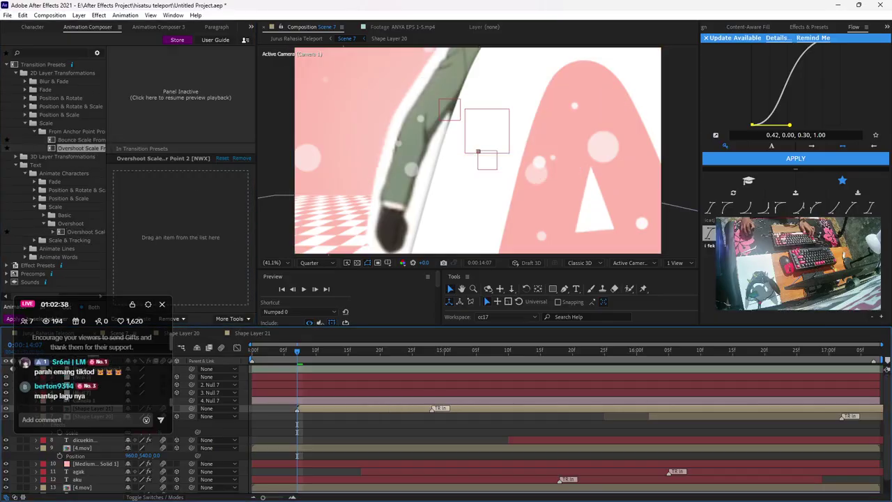
{"action": "key", "text": "space"}
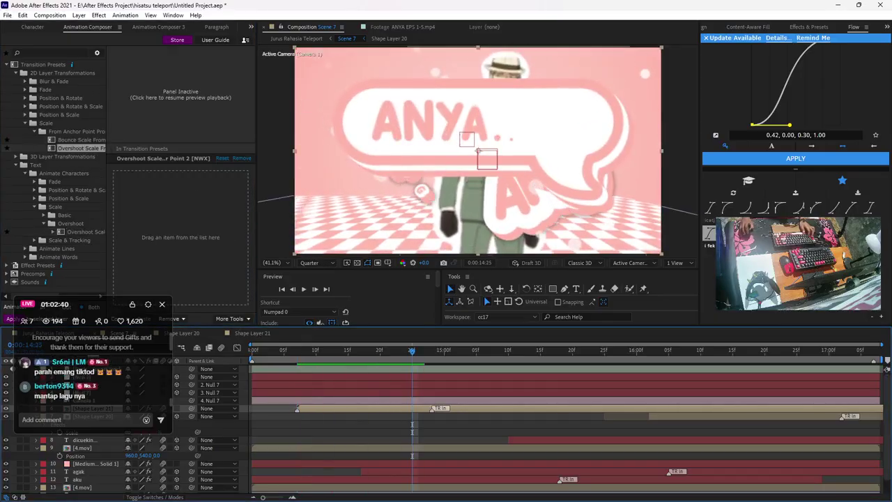
{"action": "key", "text": "space"}
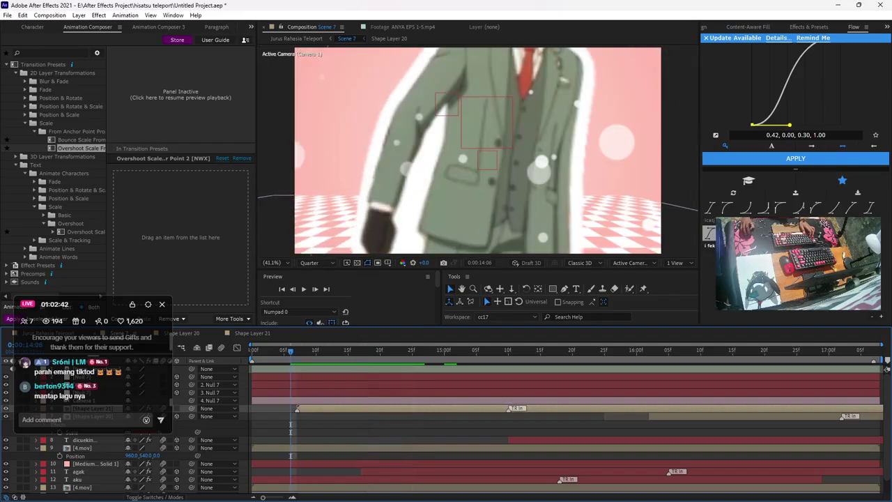
{"action": "key", "text": "space"}
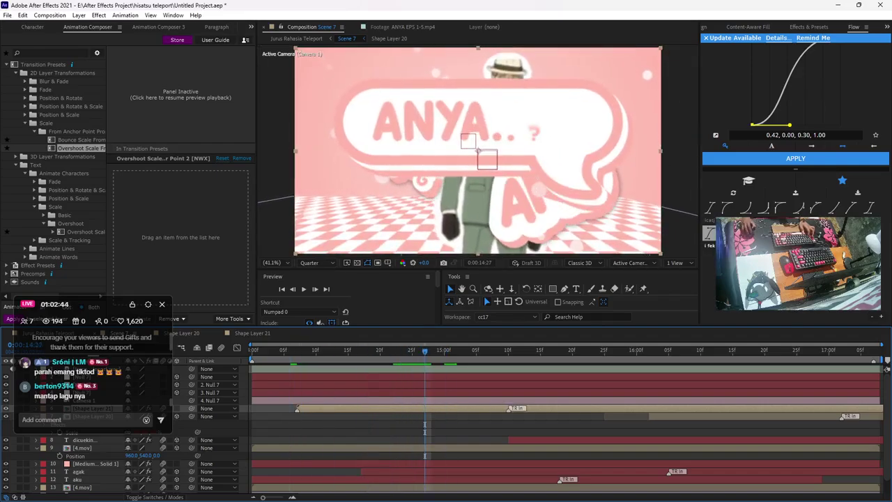
{"action": "left_click_drag", "start_coordinate": [98, 304], "coordinate": [102, 176]}
Give the ANYA bubble the man layer's 3D position and move it in the layer stack to directly above that 4.mov layer
{"action": "scroll", "coordinate": [105, 418], "scroll_direction": "down", "scroll_amount": 1}
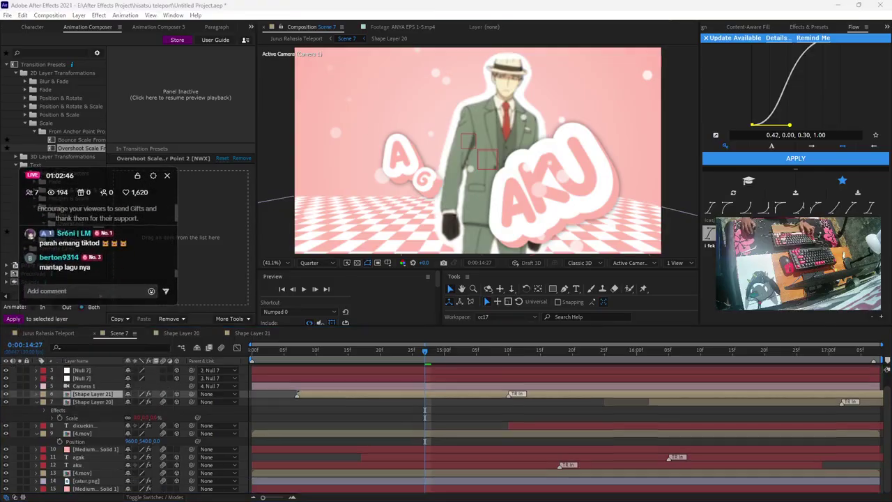
{"action": "left_click", "coordinate": [91, 425]}
{"action": "left_click", "coordinate": [91, 433]}
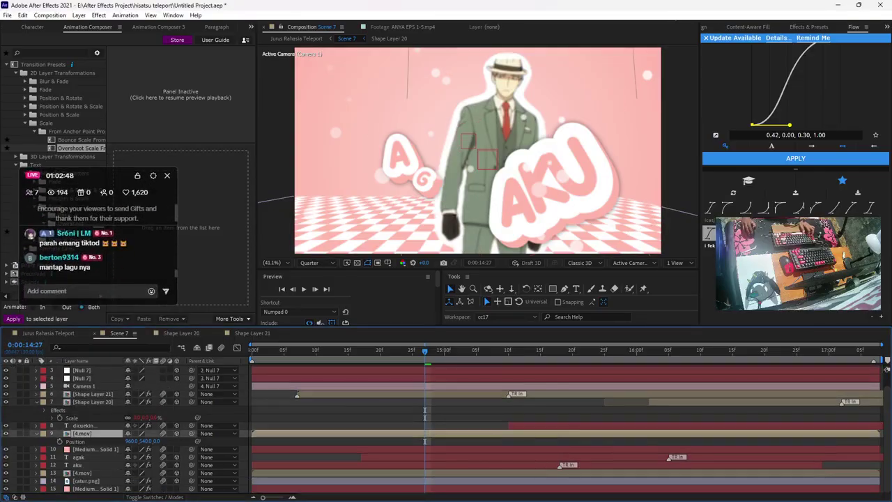
{"action": "left_click", "coordinate": [91, 473]}
{"action": "key", "text": "p"}
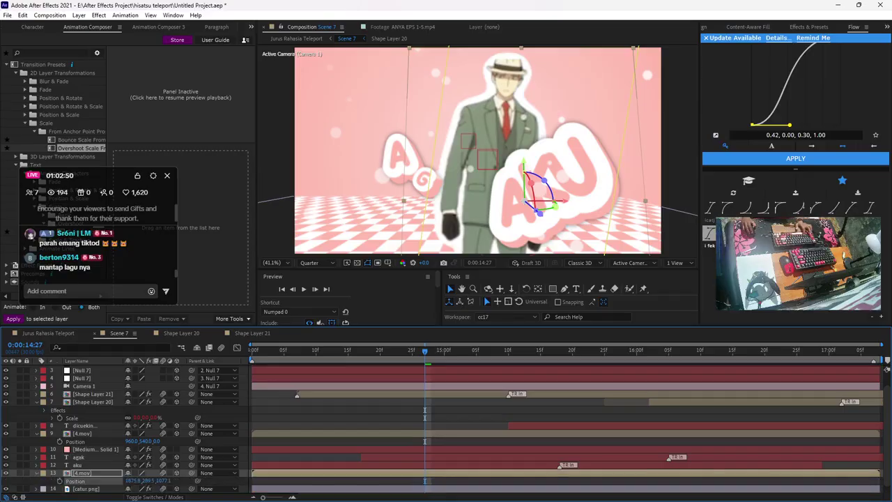
{"action": "left_click", "coordinate": [93, 393]}
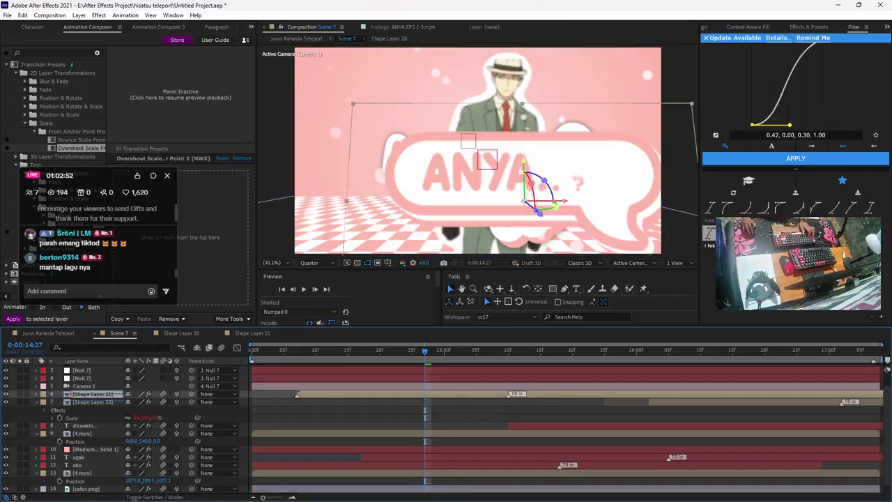
{"action": "left_click_drag", "start_coordinate": [91, 394], "coordinate": [90, 469]}
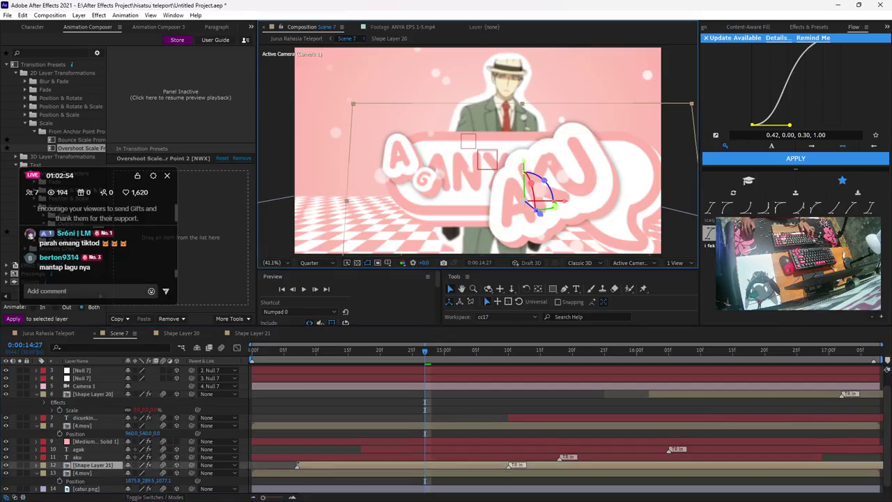
Shrink the ANYA bubble to about half size and place it, slightly tilted, above the AGAK text beside the man's head
{"action": "key", "text": "s"}
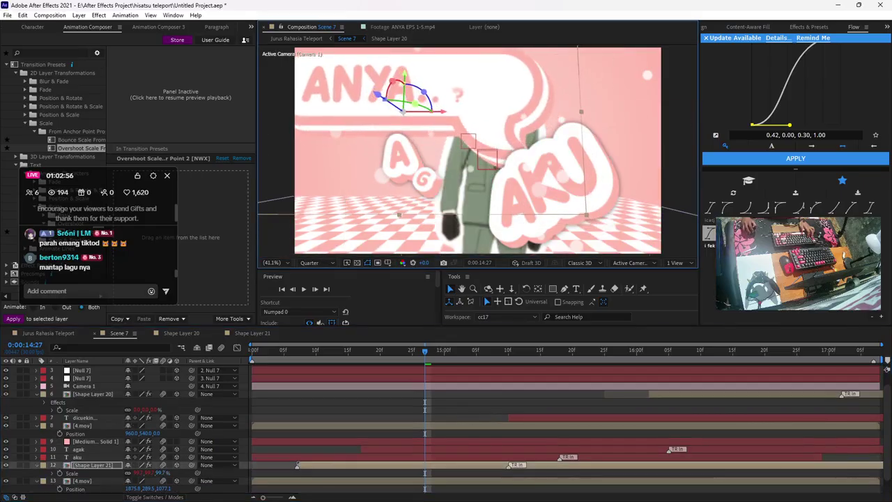
{"action": "left_click_drag", "start_coordinate": [139, 473], "coordinate": [115, 473]}
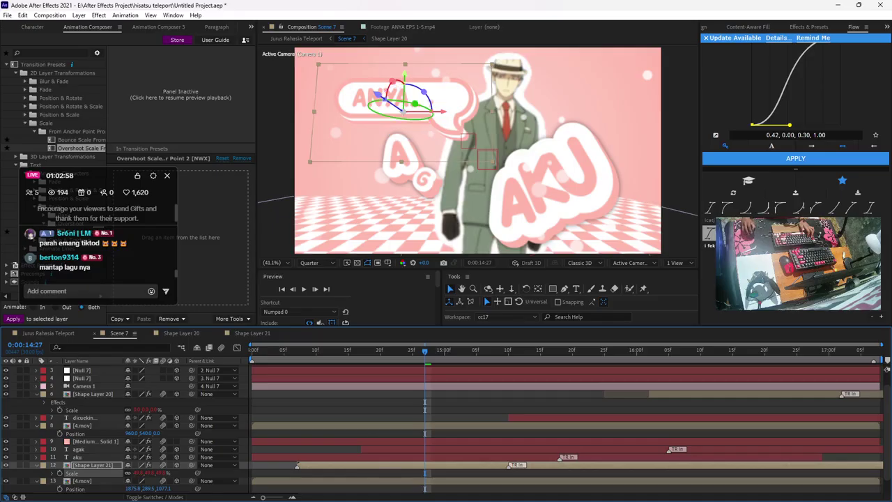
{"action": "left_click_drag", "start_coordinate": [418, 115], "coordinate": [393, 67]}
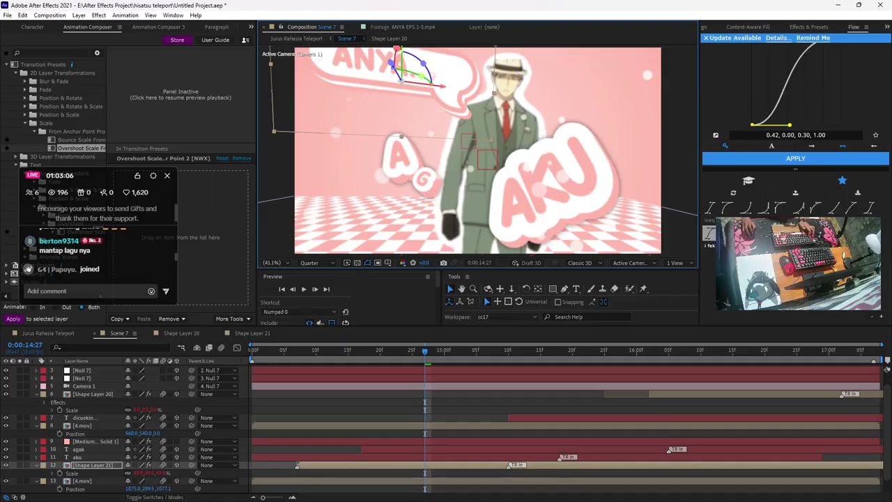
Preview the ANYA bubble animation and set the bubble layer's scale to 40%
{"action": "key", "text": "space"}
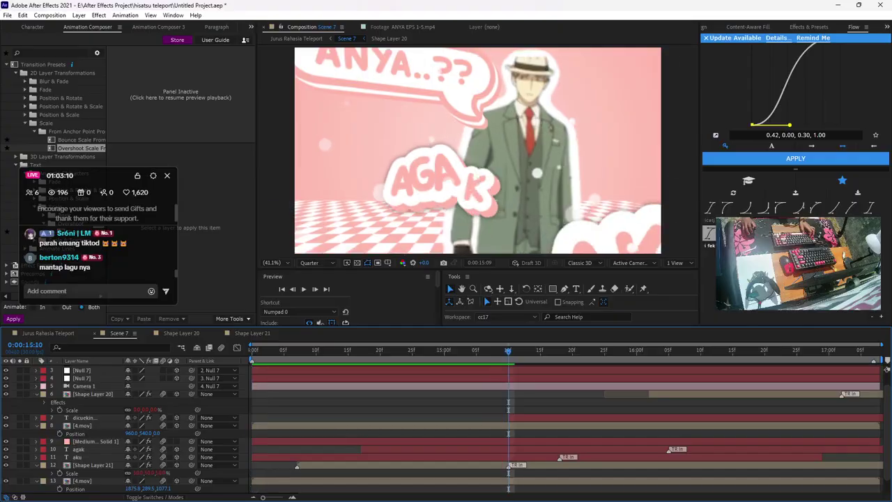
{"action": "left_click", "coordinate": [431, 74]}
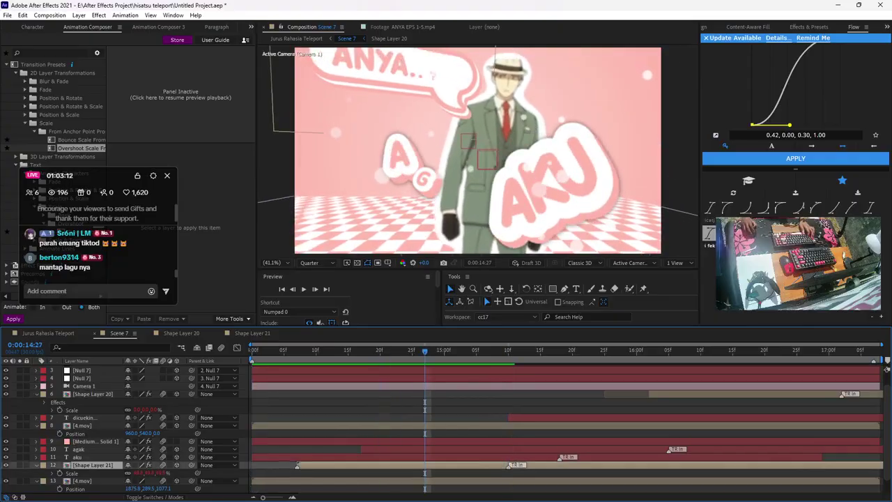
{"action": "left_click_drag", "start_coordinate": [149, 473], "coordinate": [101, 472]}
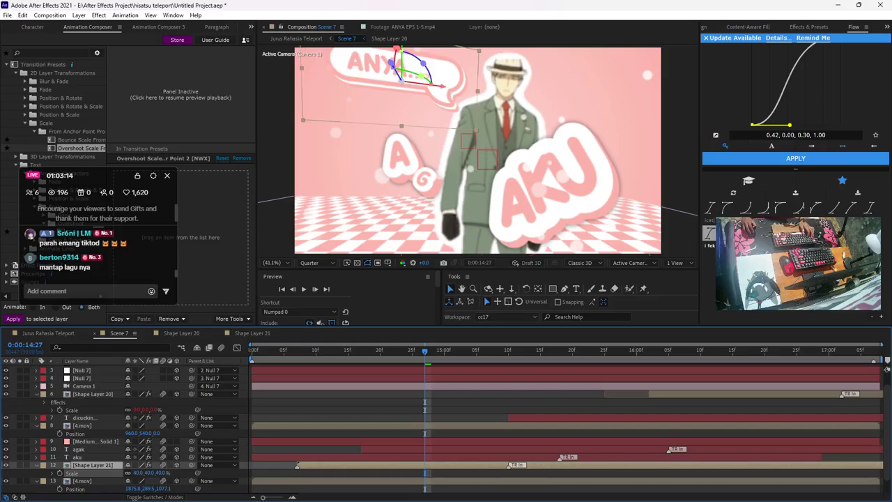
Move the ANYA bubble slightly closer to the man's head and preview the scene from the start
{"action": "left_click_drag", "start_coordinate": [441, 87], "coordinate": [457, 88]}
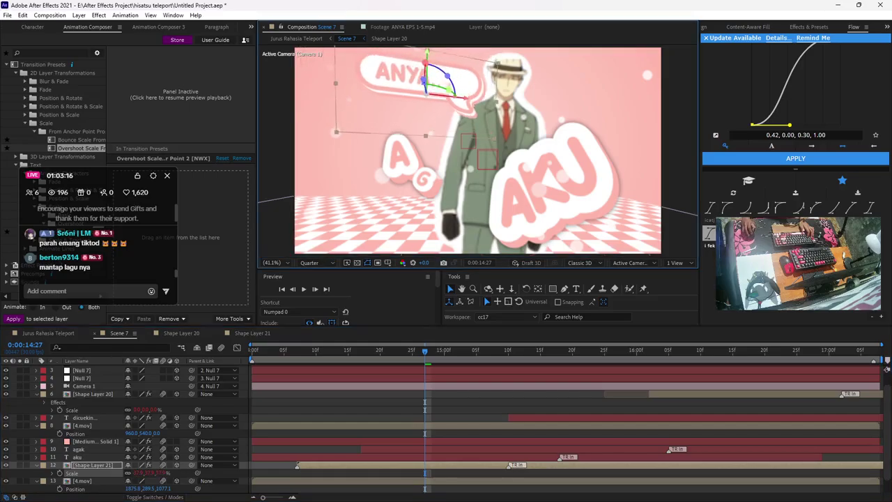
{"action": "left_click", "coordinate": [422, 409]}
{"action": "left_click_drag", "start_coordinate": [424, 351], "coordinate": [251, 351]}
{"action": "key", "text": "space"}
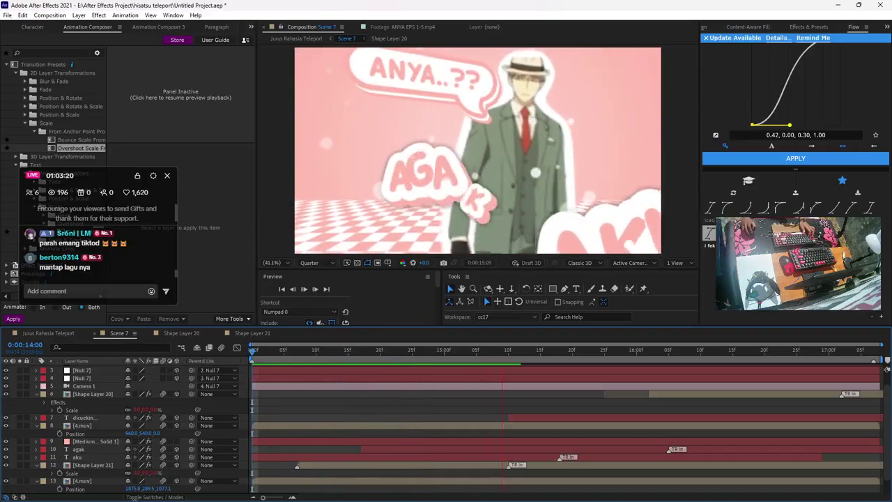
{"action": "key", "text": "space"}
Shift the ANYA bubble layer to start at 0:00:14:15 and preview the scene with the new timing
{"action": "left_click", "coordinate": [349, 350]}
{"action": "left_click", "coordinate": [363, 465]}
{"action": "key", "text": "["}
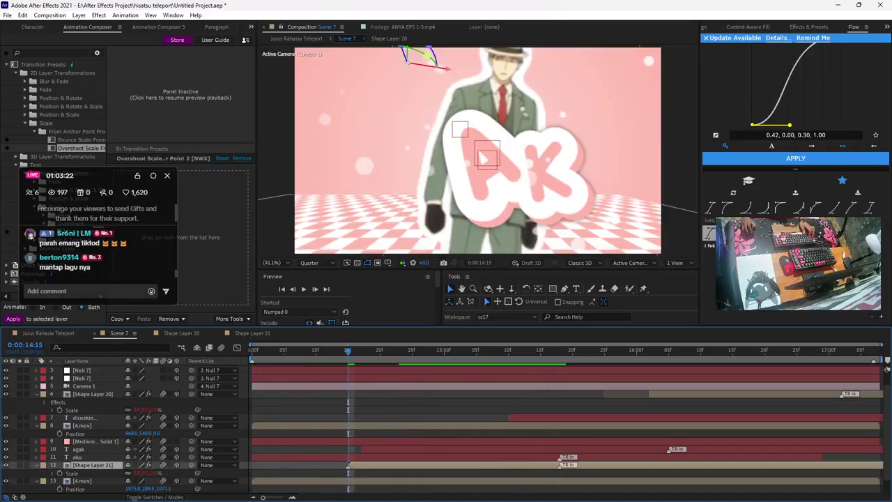
{"action": "key", "text": "F2"}
{"action": "key", "text": "space"}
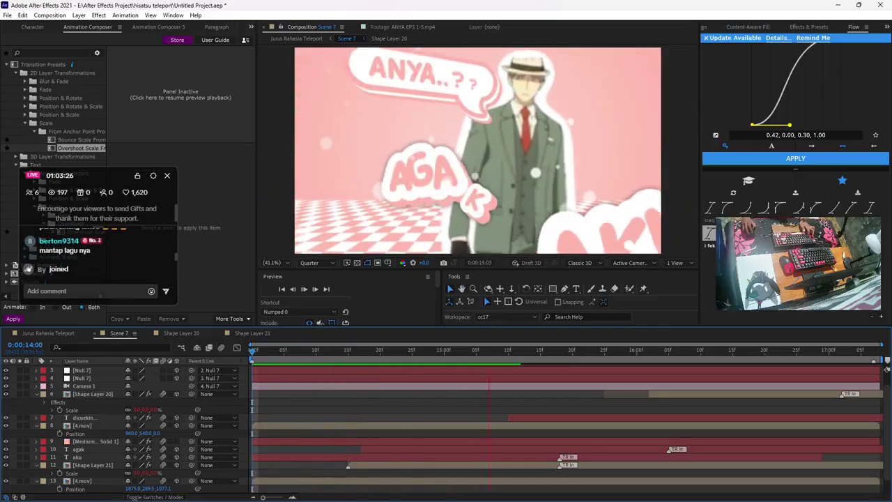
{"action": "key", "text": "space"}
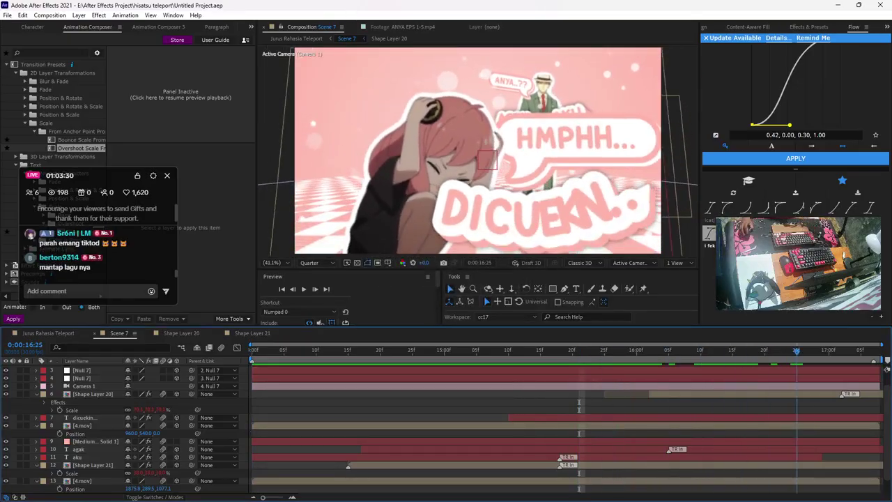
Return to the start of Scene 7 and collapse the displayed properties of all its layers
{"action": "key", "text": "Page_Down"}
{"action": "key", "text": "Home"}
{"action": "key", "text": "ctrl+a"}
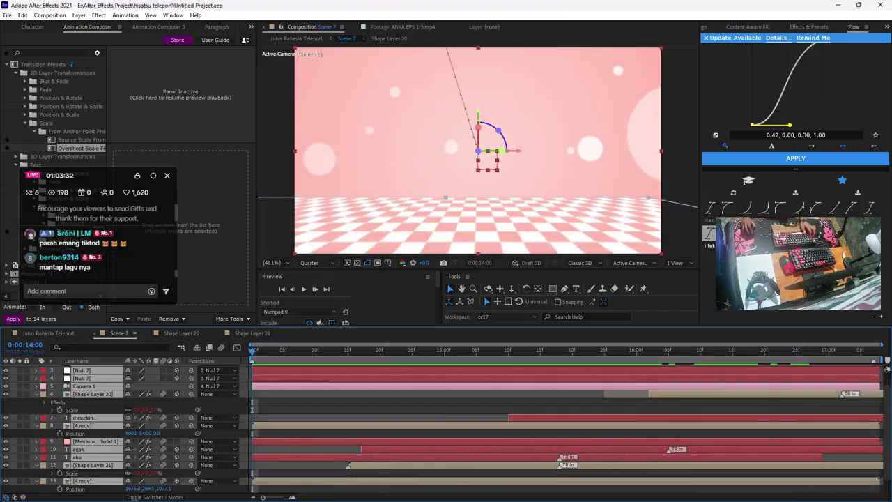
{"action": "key", "text": "u"}
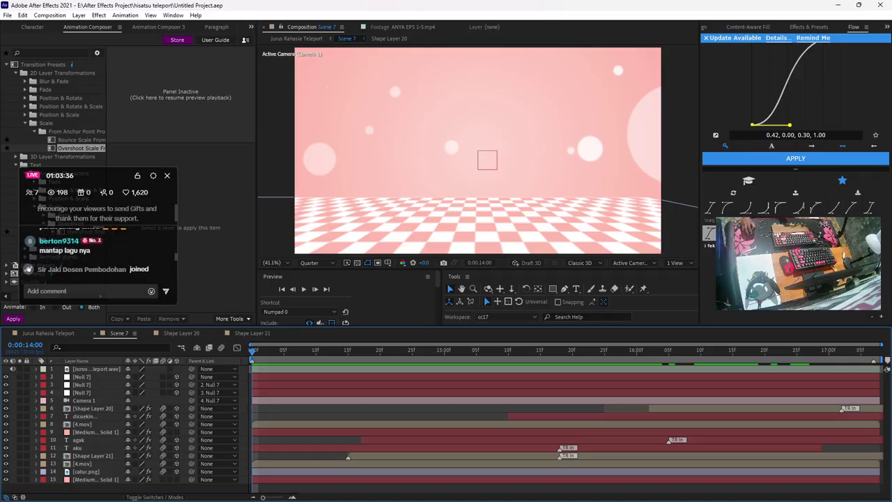
Preview the full Scene 7 animation from the start to check the text and bubble timing
{"action": "key", "text": "space"}
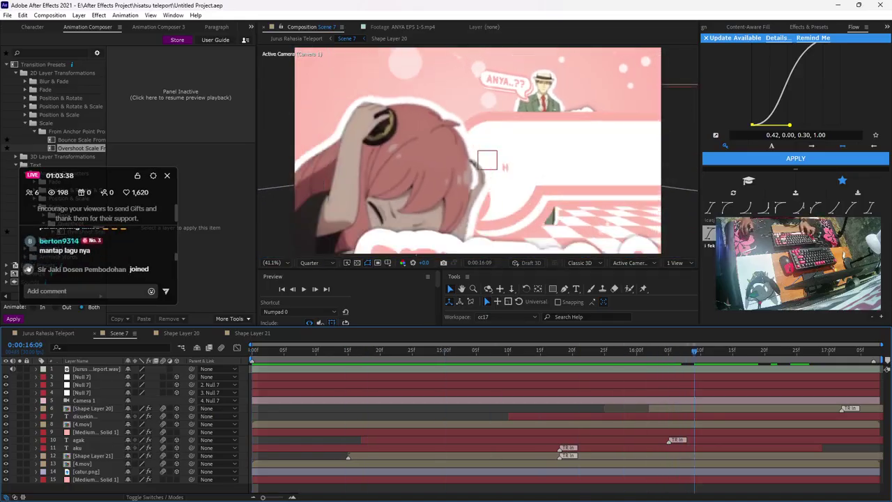
{"action": "key", "text": "space"}
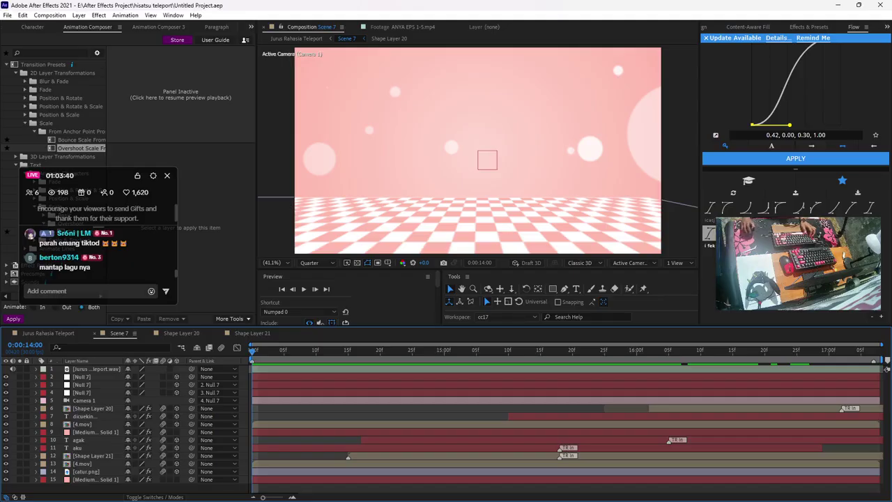
{"action": "left_click_drag", "start_coordinate": [87, 177], "coordinate": [169, 210]}
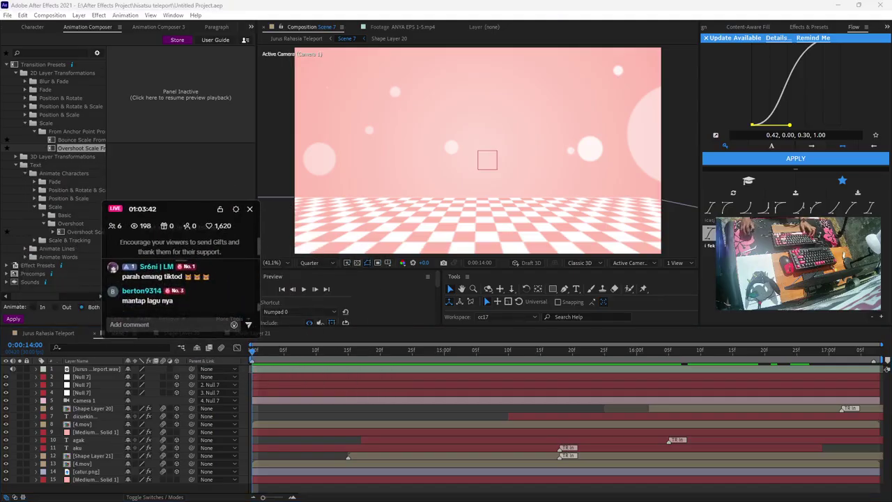
{"action": "left_click_drag", "start_coordinate": [253, 350], "coordinate": [303, 350]}
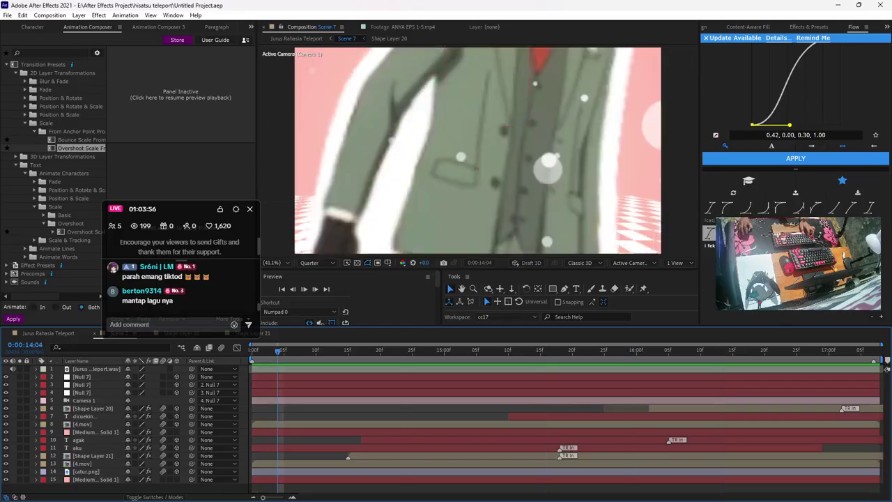
{"action": "key", "text": "space"}
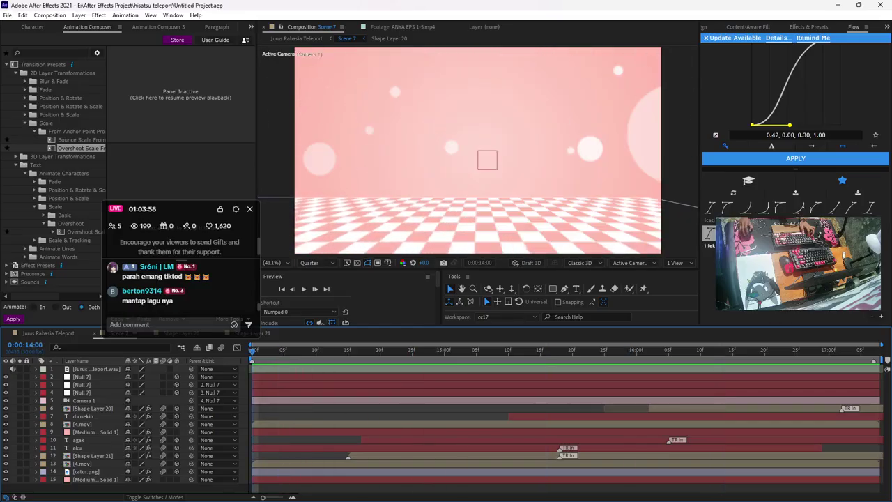
Close the Scene 7, Shape Layer 20 and Shape Layer 21 timelines, return to Jurus Rahasia Teleport and save the project
{"action": "left_click_drag", "start_coordinate": [181, 209], "coordinate": [179, 155]}
{"action": "left_click", "coordinate": [48, 333]}
{"action": "left_click", "coordinate": [104, 333]}
{"action": "left_click", "coordinate": [95, 333]}
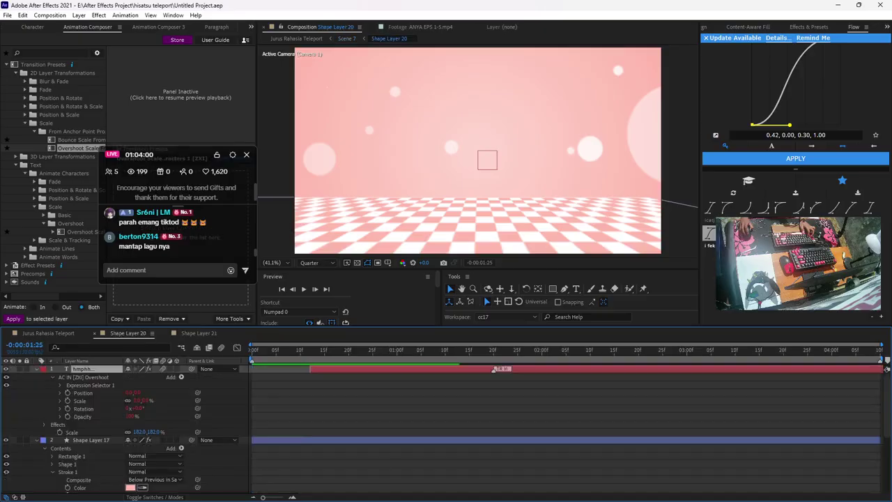
{"action": "left_click", "coordinate": [95, 333]}
{"action": "left_click", "coordinate": [95, 333]}
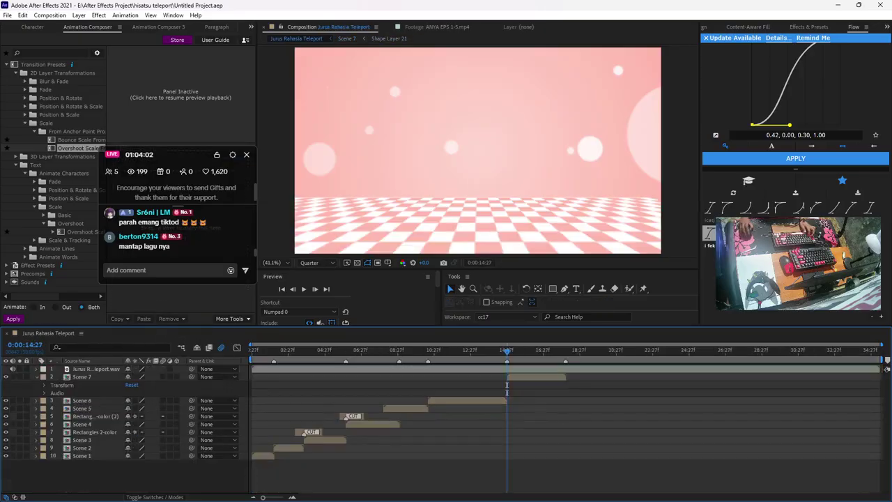
{"action": "key", "text": "ctrl+s"}
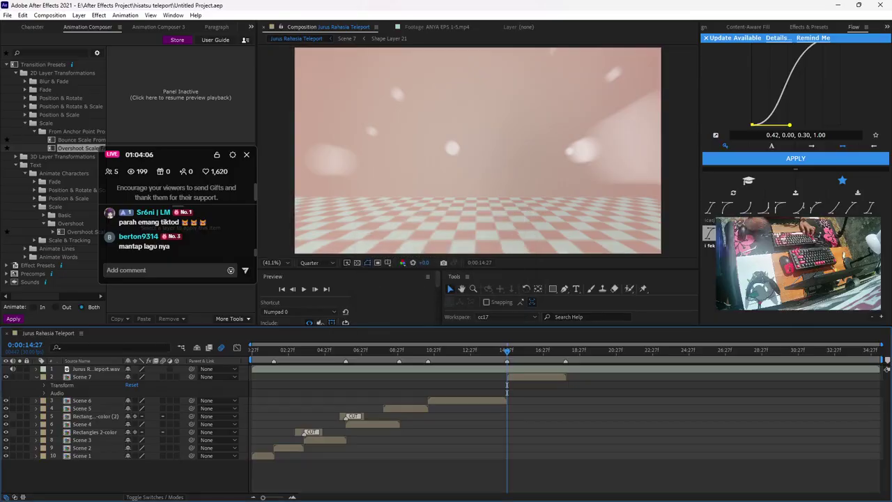
Add the Circles From Center 2-color transition from the starter precomps at the cut between Scene 6 and Scene 7, 0:00:14:27
{"action": "left_click", "coordinate": [159, 27]}
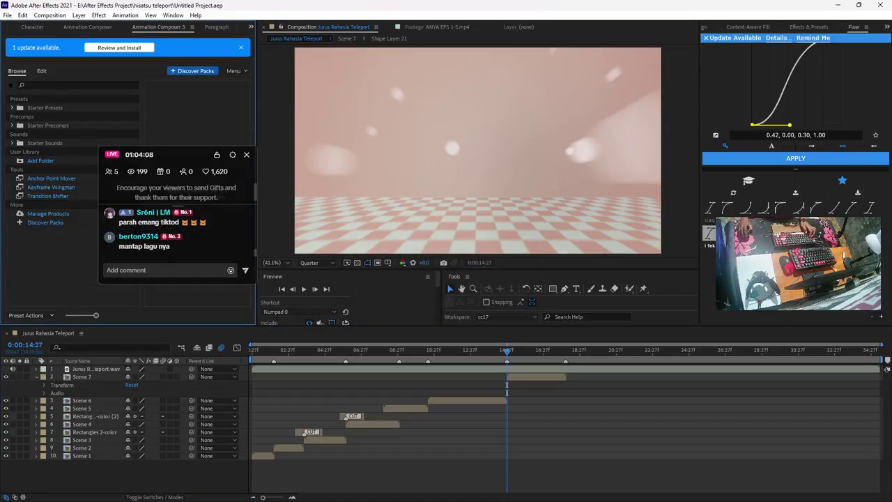
{"action": "left_click_drag", "start_coordinate": [169, 154], "coordinate": [600, 405]}
{"action": "left_click", "coordinate": [41, 161]}
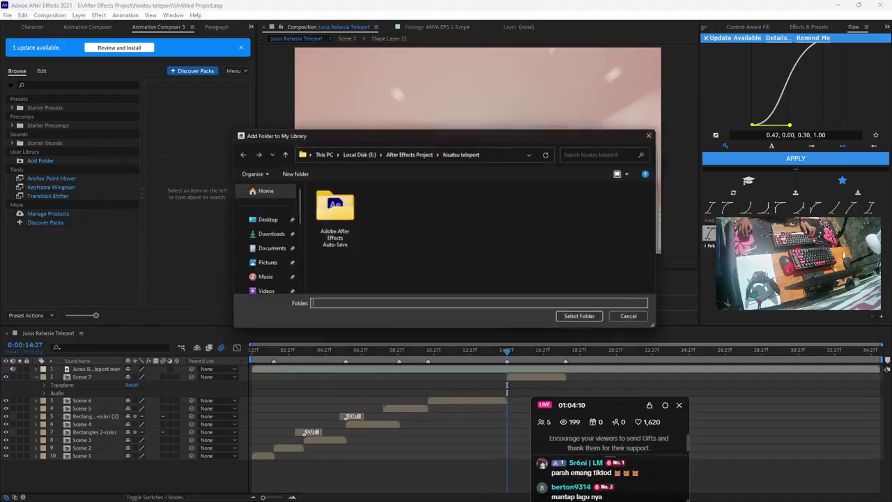
{"action": "key", "text": "Escape"}
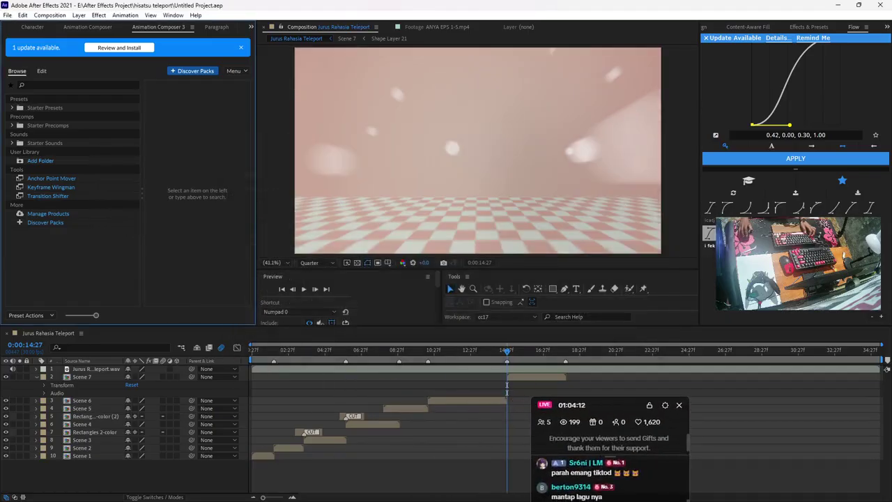
{"action": "double_click", "coordinate": [48, 126]}
{"action": "double_click", "coordinate": [50, 170]}
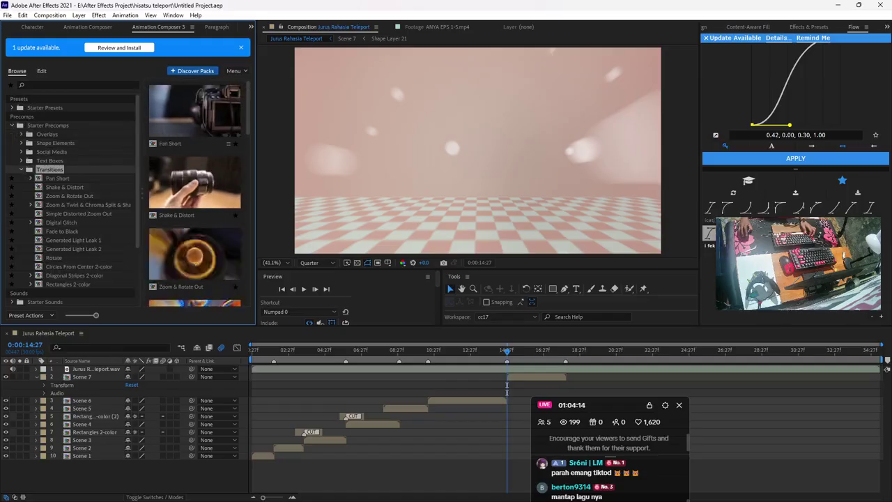
{"action": "scroll", "coordinate": [77, 219], "scroll_direction": "down", "scroll_amount": 1}
{"action": "scroll", "coordinate": [194, 191], "scroll_direction": "down", "scroll_amount": 5}
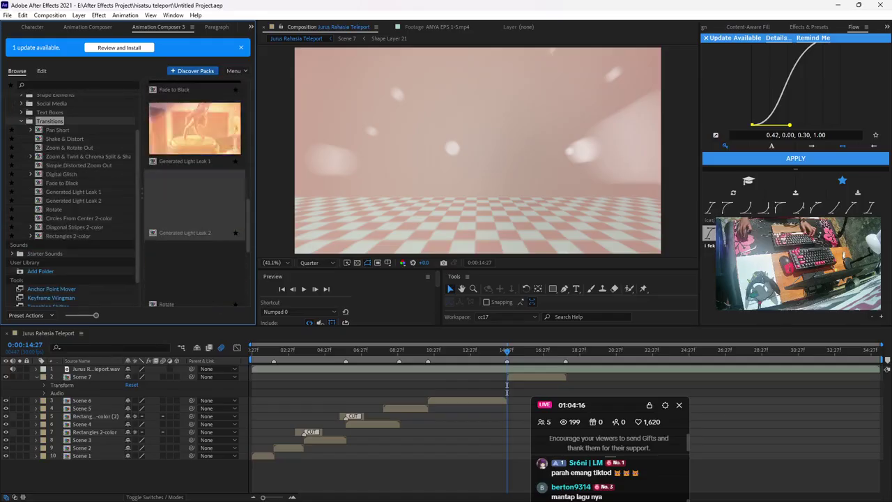
{"action": "scroll", "coordinate": [195, 199], "scroll_direction": "down", "scroll_amount": 3}
{"action": "left_click", "coordinate": [195, 149]}
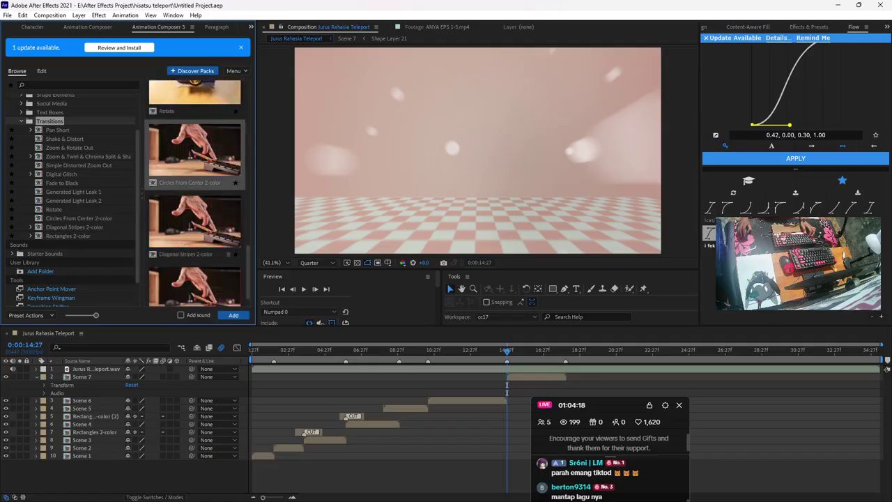
{"action": "double_click", "coordinate": [194, 150]}
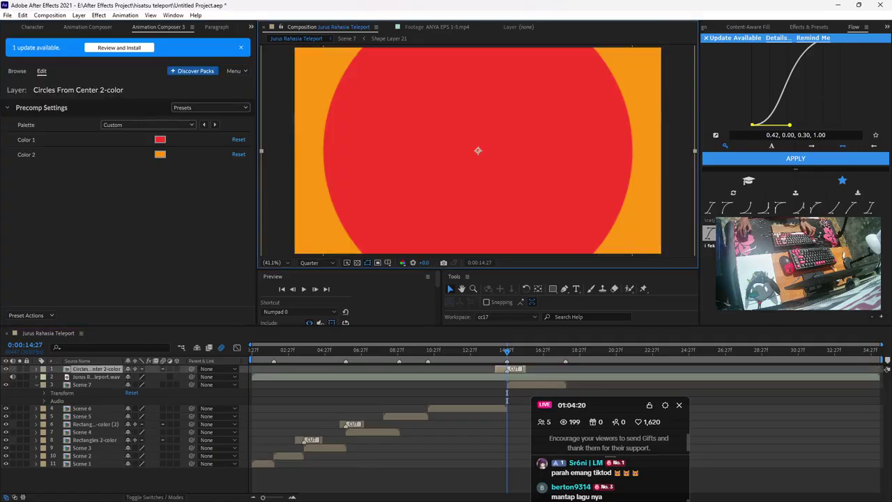
{"action": "left_click_drag", "start_coordinate": [506, 398], "coordinate": [349, 397]}
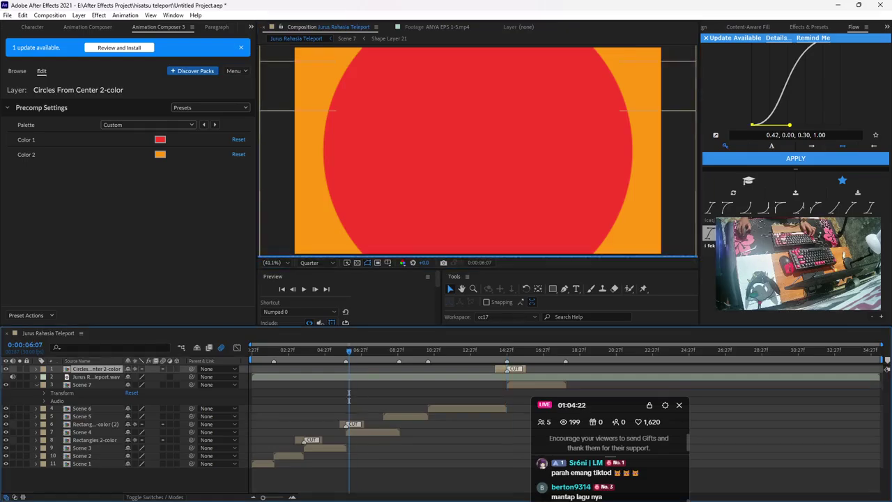
{"action": "left_click", "coordinate": [355, 424]}
{"action": "left_click", "coordinate": [161, 140]}
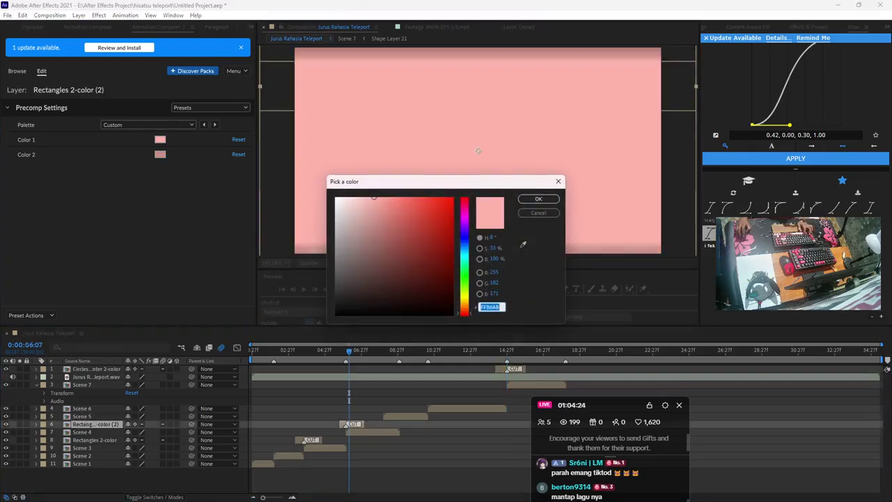
{"action": "left_click", "coordinate": [538, 213]}
{"action": "left_click", "coordinate": [432, 377]}
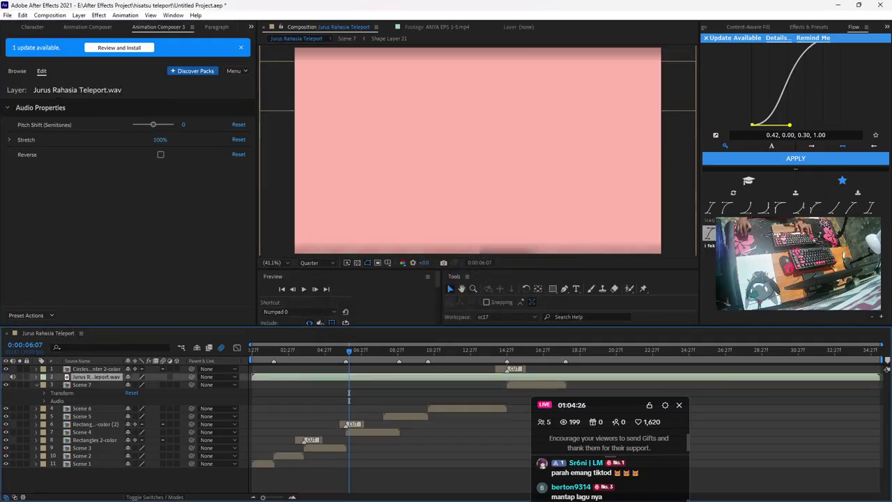
{"action": "left_click", "coordinate": [432, 395]}
{"action": "left_click", "coordinate": [432, 377]}
{"action": "key", "text": "ctrl+Up"}
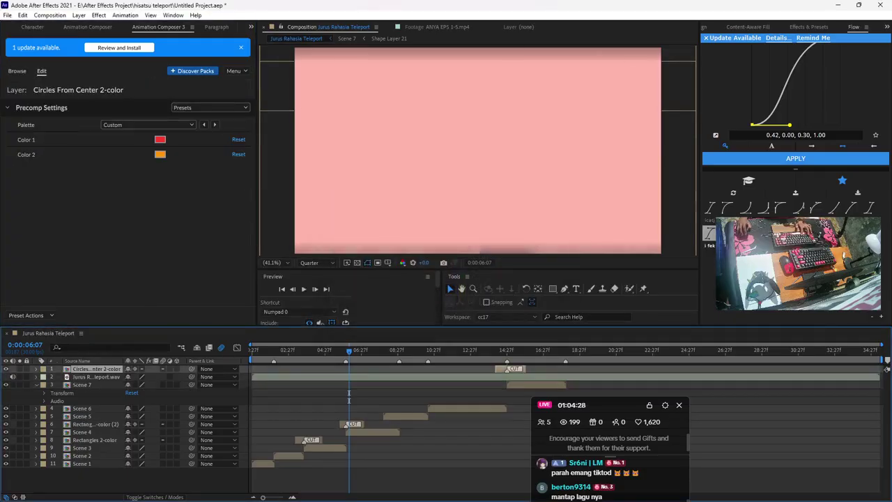
{"action": "left_click", "coordinate": [160, 140]}
{"action": "key", "text": "ctrl+v"}
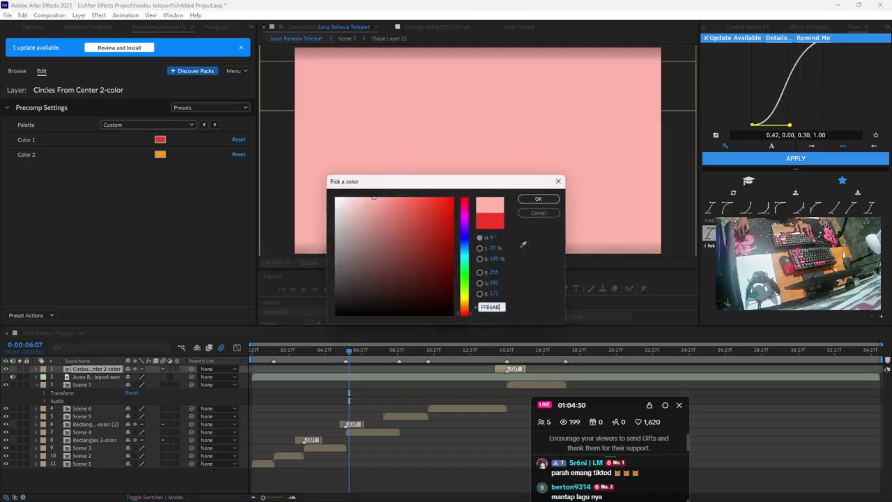
{"action": "left_click", "coordinate": [539, 212]}
Save the colors of the Rectangles 2-color (2) transition as a new palette named Candy
{"action": "left_click", "coordinate": [354, 423]}
{"action": "left_click", "coordinate": [161, 140]}
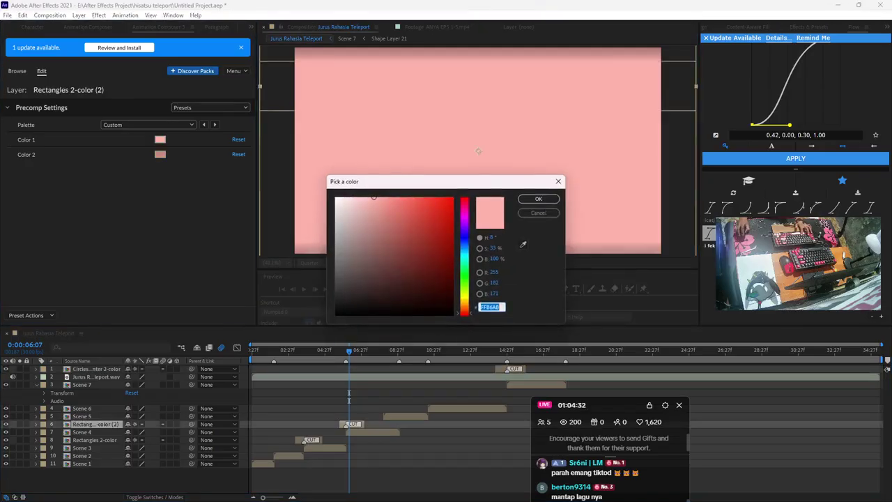
{"action": "left_click", "coordinate": [539, 213]}
{"action": "left_click", "coordinate": [149, 125]}
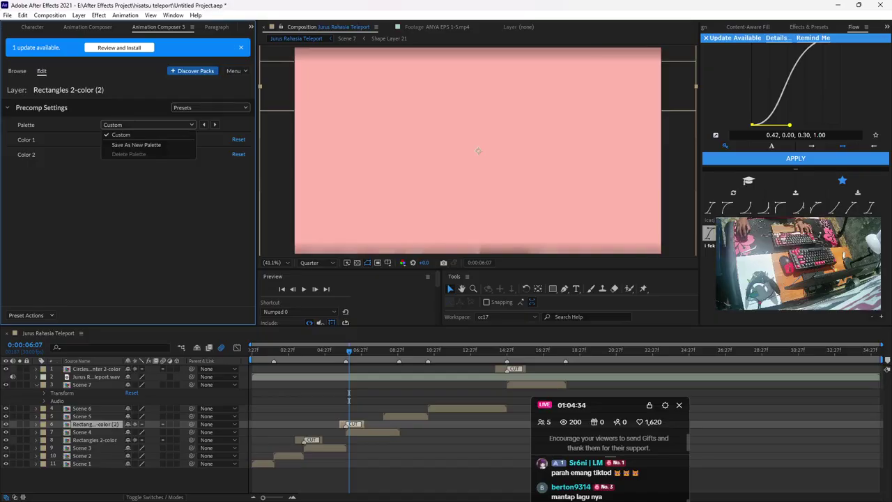
{"action": "left_click", "coordinate": [136, 145]}
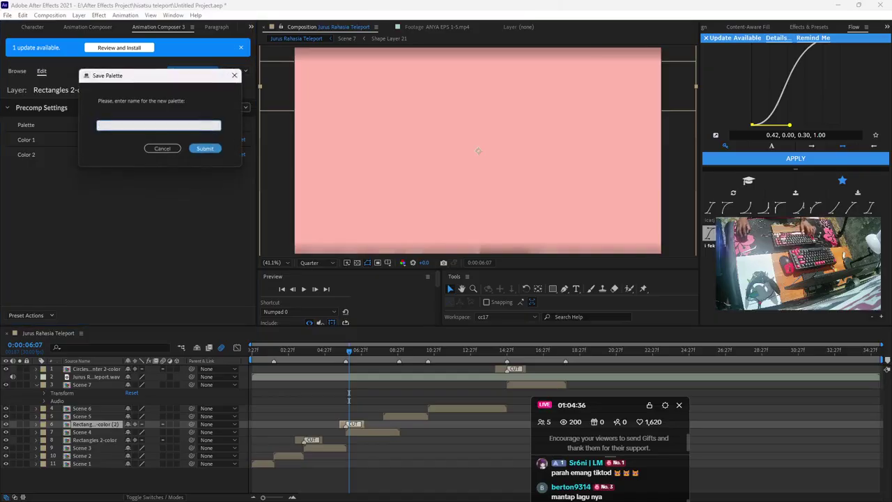
{"action": "type", "text": "Candy"}
{"action": "key", "text": "Return"}
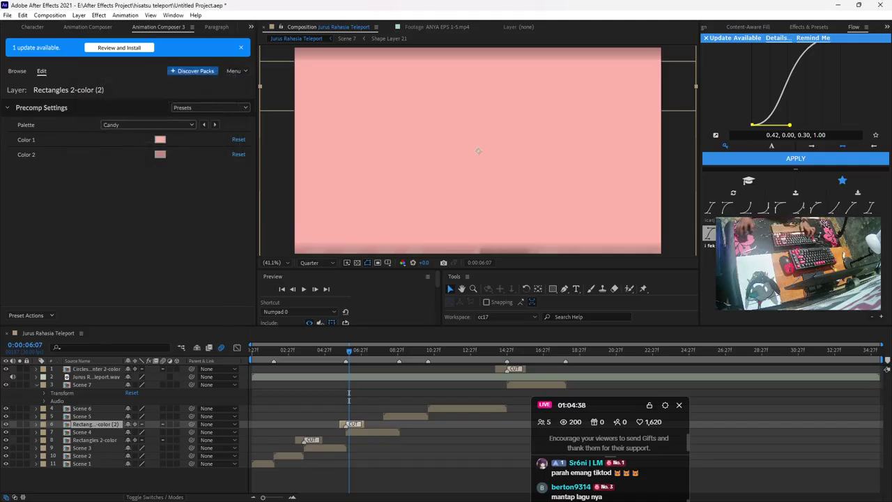
Apply the Candy palette to the Circles From Center 2-color transition, and save the project
{"action": "left_click", "coordinate": [96, 376]}
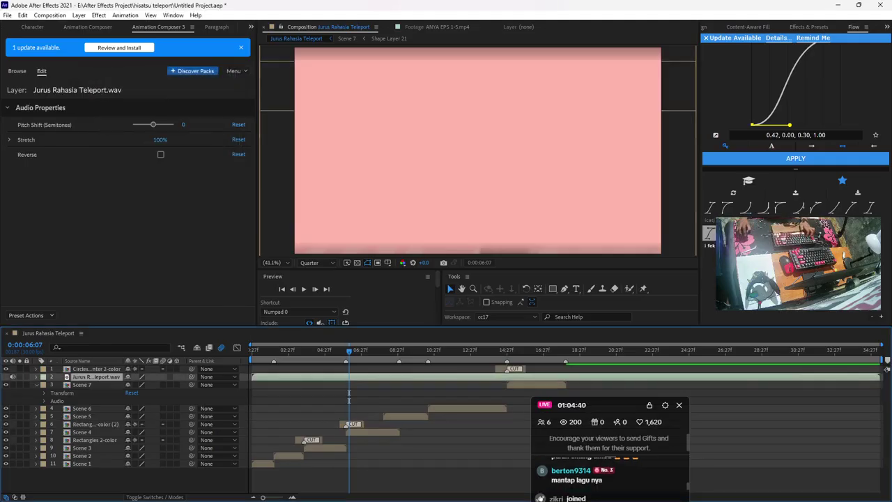
{"action": "left_click", "coordinate": [96, 368]}
{"action": "left_click", "coordinate": [148, 125]}
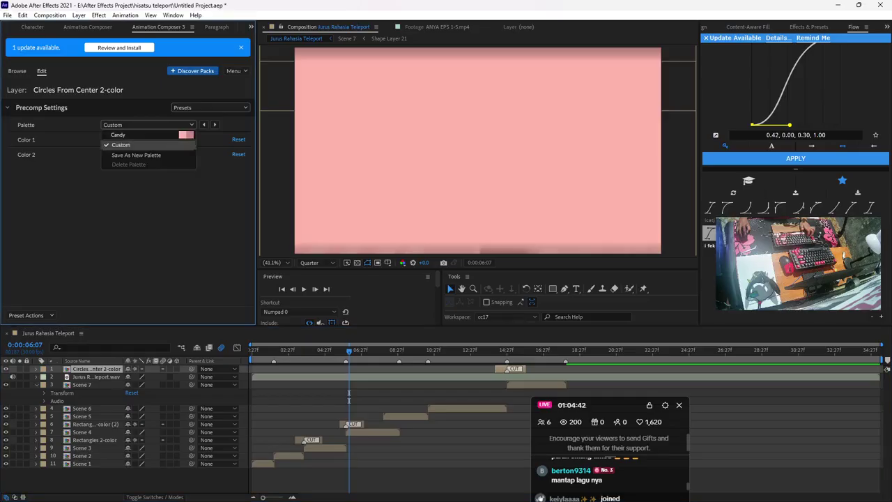
{"action": "left_click", "coordinate": [139, 135]}
{"action": "key", "text": "i"}
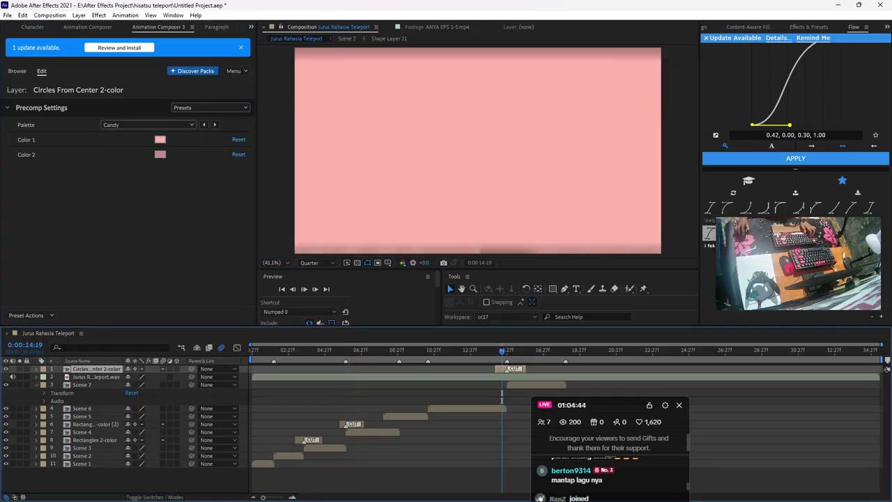
{"action": "key", "text": "ctrl+shift+a"}
{"action": "key", "text": "ctrl+s"}
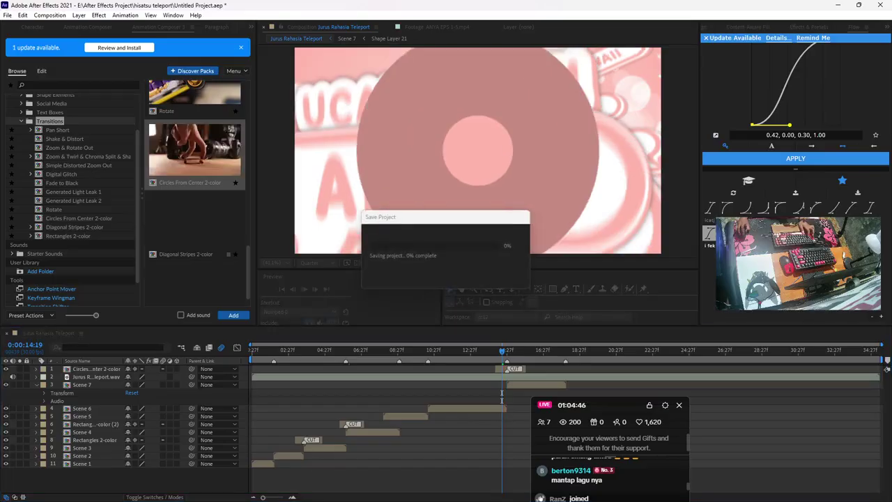
Open the Circles From Center 2-color precomp, inspect its two circle shape layers, and return to the Jurus Rahasia Teleport composition
{"action": "double_click", "coordinate": [489, 166]}
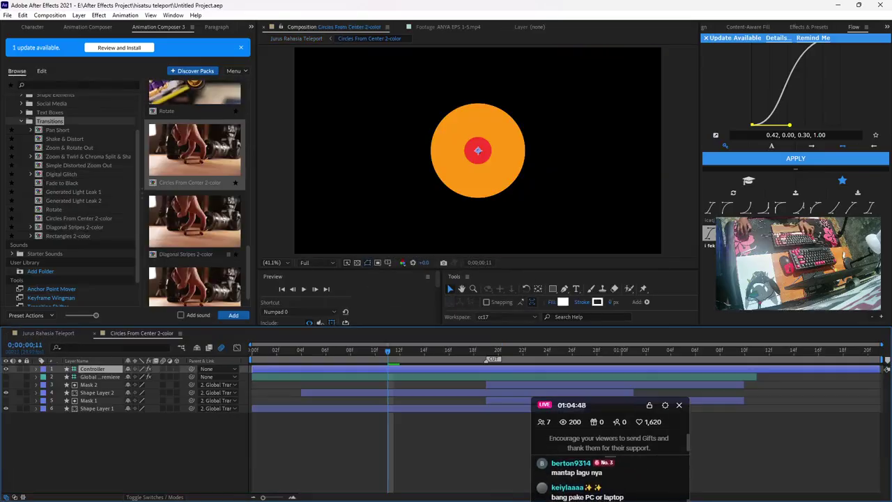
{"action": "left_click", "coordinate": [489, 166]}
{"action": "left_click", "coordinate": [477, 151]}
{"action": "left_click", "coordinate": [500, 167], "text": "shift"}
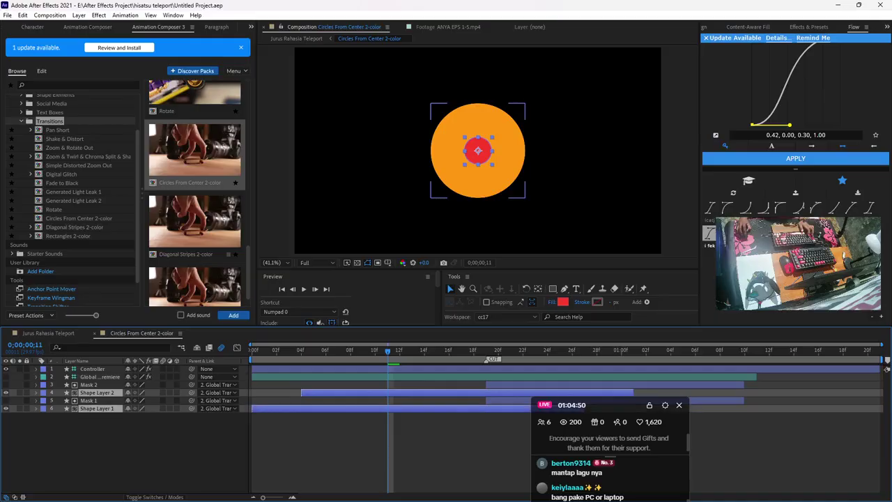
{"action": "left_click", "coordinate": [163, 392]}
{"action": "key", "text": "ctrl+shift+a"}
{"action": "key", "text": "ctrl+s"}
{"action": "left_click", "coordinate": [48, 333]}
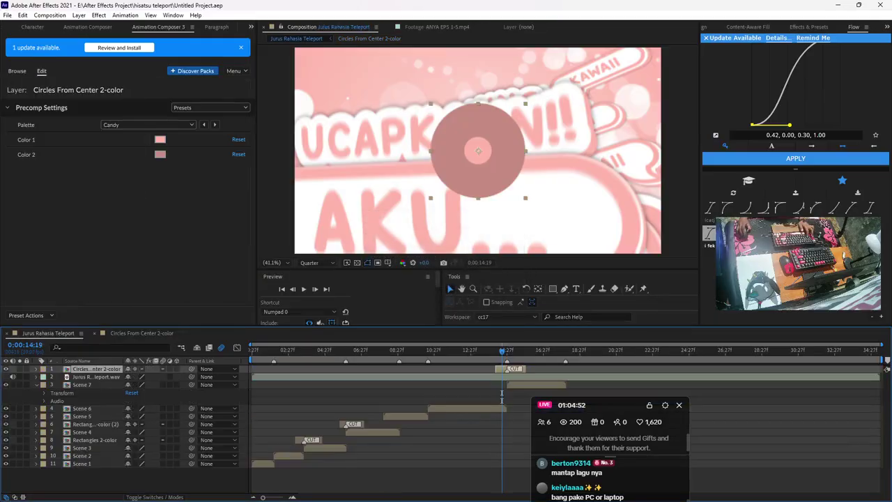
{"action": "key", "text": "ctrl+shift+a"}
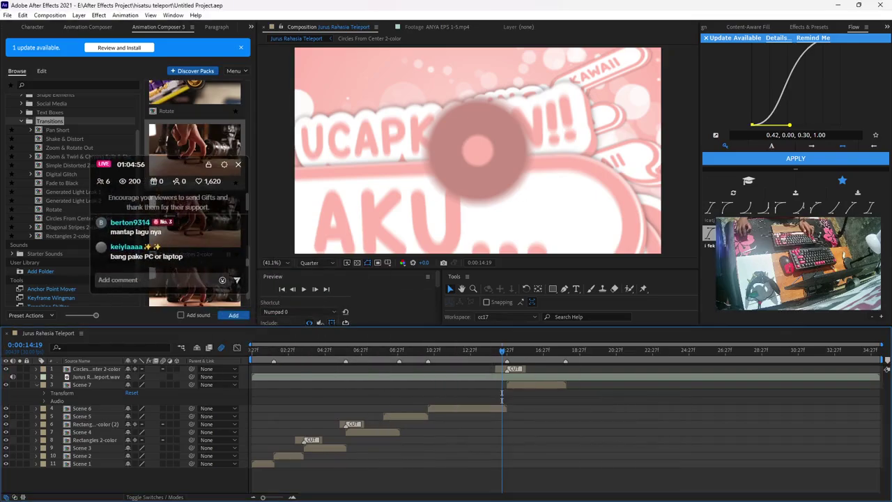
Collapse all layer properties, move the Circles From Center 2-color transition directly below the audio layer, and save the project
{"action": "key", "text": "ctrl+a"}
{"action": "key", "text": "u"}
{"action": "key", "text": "ctrl+shift+a"}
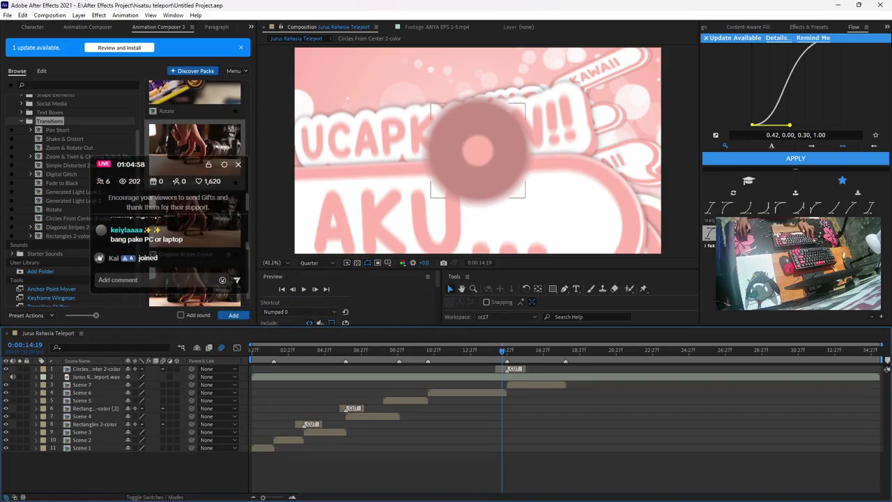
{"action": "left_click_drag", "start_coordinate": [96, 368], "coordinate": [99, 383]}
{"action": "key", "text": "ctrl+shift+a"}
{"action": "key", "text": "ctrl+s"}
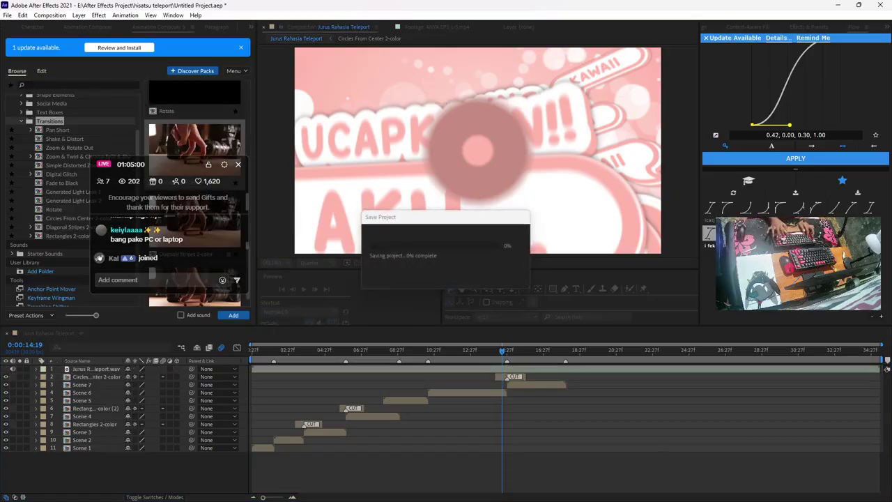
Preview the Jurus Rahasia Teleport composition from its start and examine the GPU performance in Task Manager
{"action": "key", "text": "KP_0"}
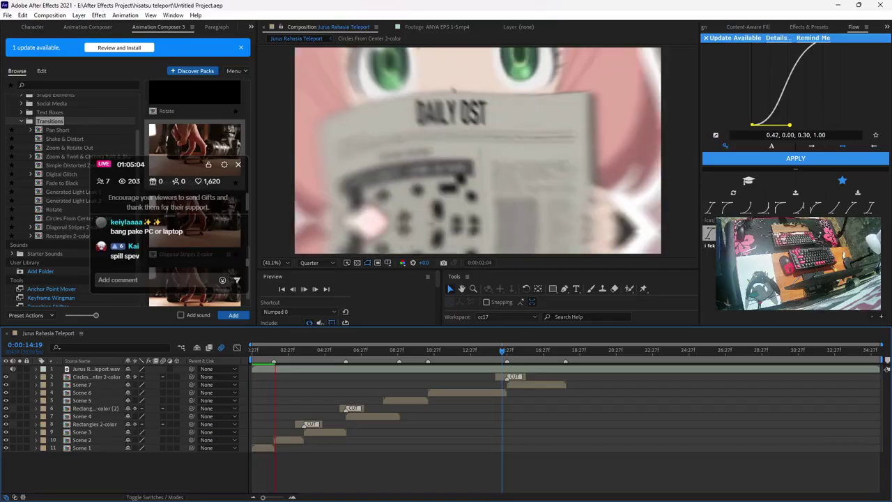
{"action": "key", "text": "ctrl+shift+Escape"}
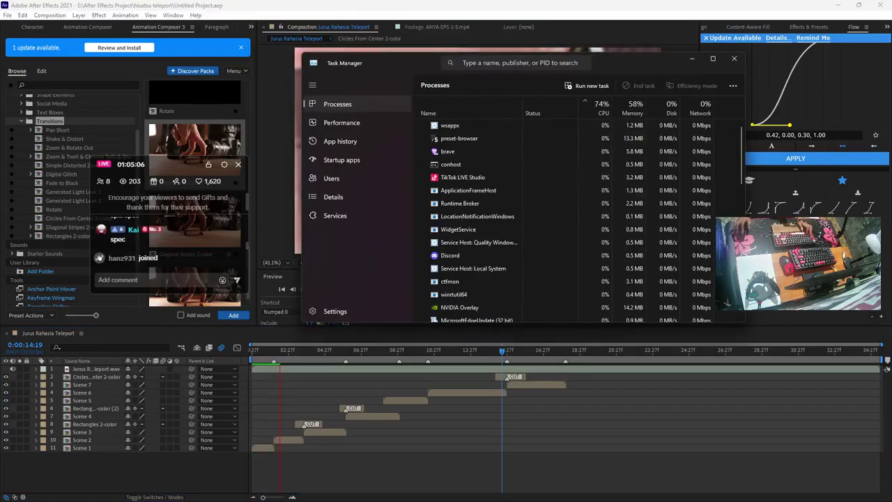
{"action": "left_click", "coordinate": [341, 122]}
{"action": "left_click", "coordinate": [462, 293]}
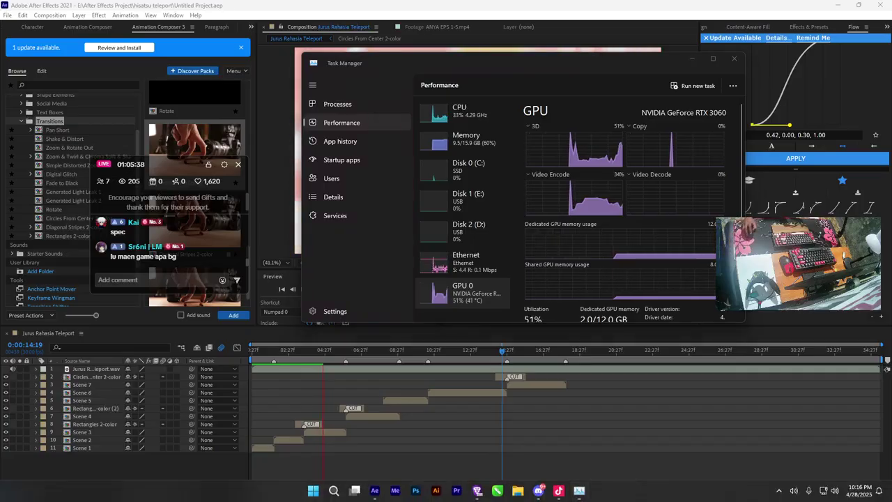
Find and launch Steam from the app search, and dismiss its pop-up window
{"action": "left_click", "coordinate": [313, 490]}
{"action": "left_click", "coordinate": [546, 191]}
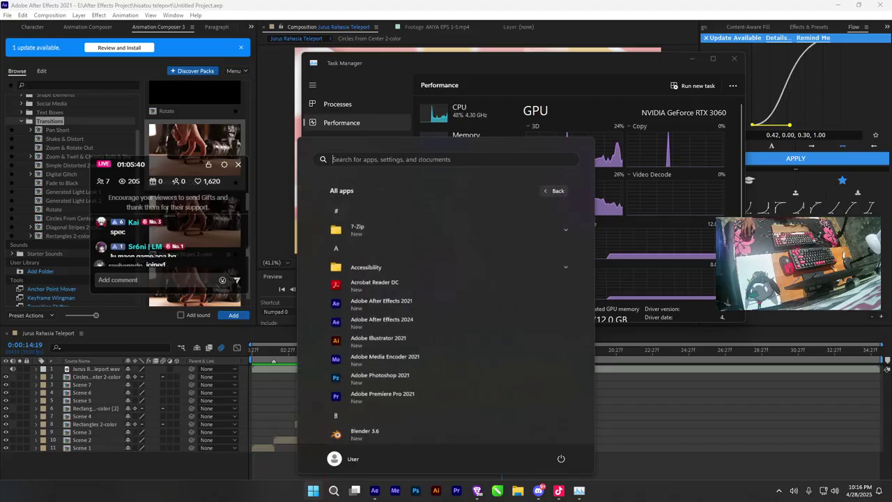
{"action": "left_click", "coordinate": [779, 490]}
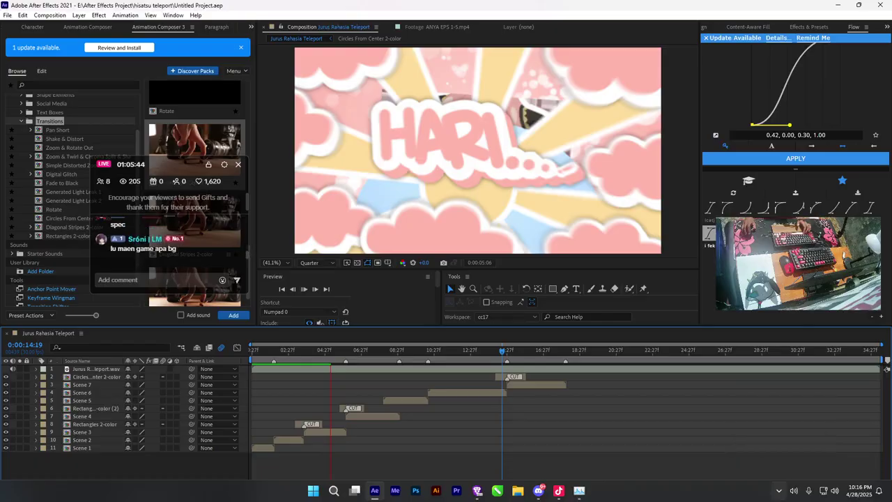
{"action": "key", "text": "alt+space"}
{"action": "type", "text": "stre"}
{"action": "key", "text": "BackSpace"}
{"action": "key", "text": "BackSpace"}
{"action": "key", "text": "BackSpace"}
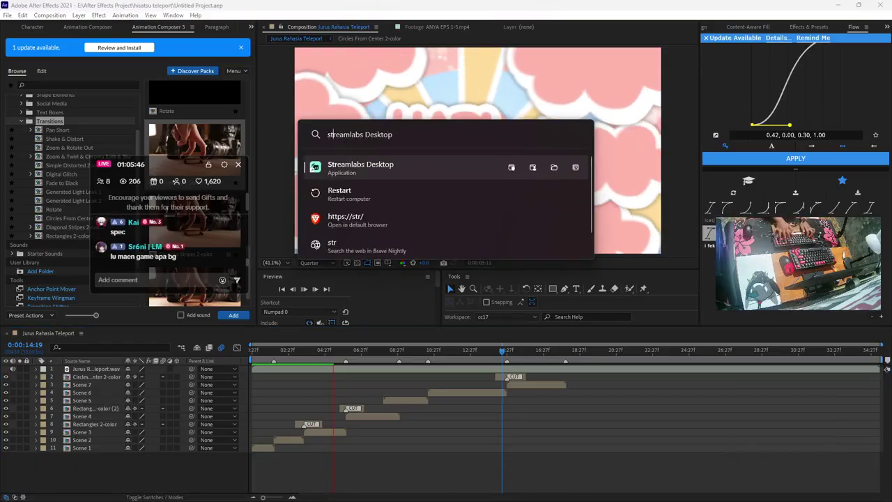
{"action": "type", "text": "team"}
{"action": "key", "text": "Return"}
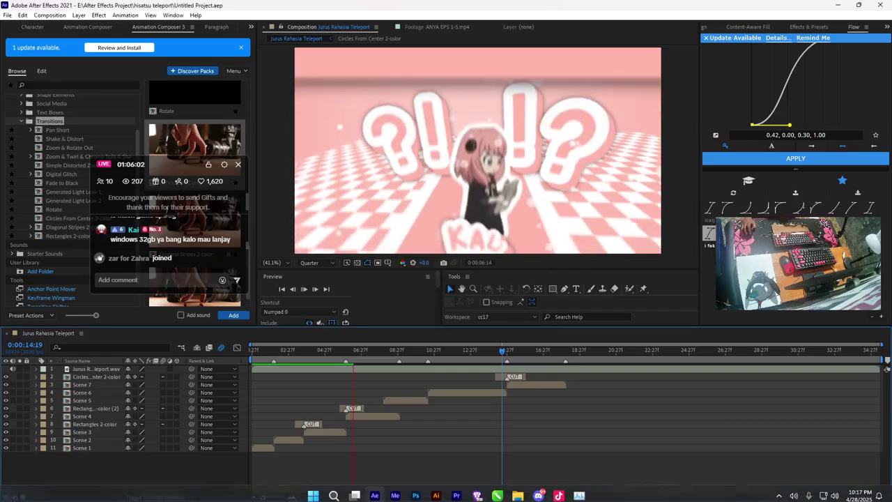
{"action": "mouse_move", "coordinate": [578, 493]}
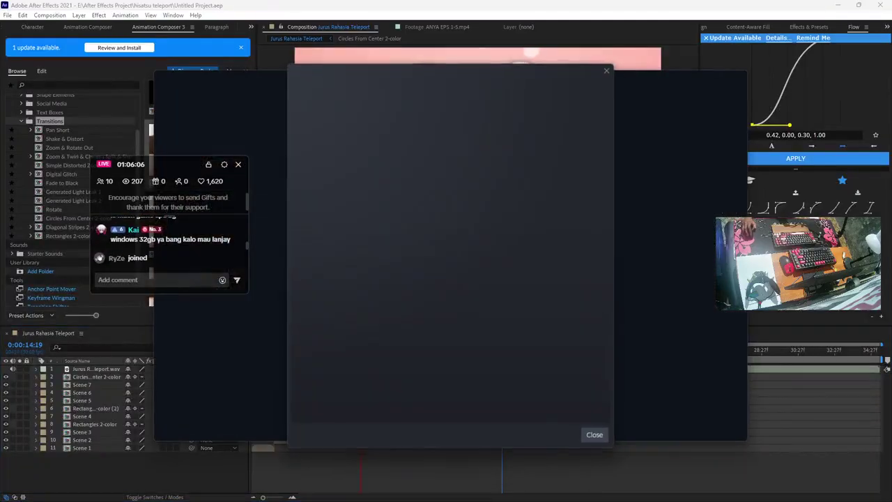
{"action": "left_click", "coordinate": [606, 70]}
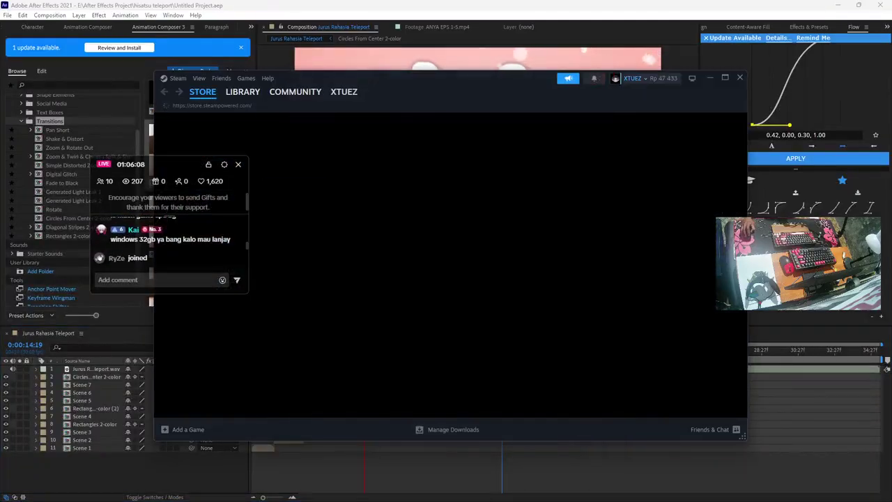
Browse the Steam library entries from Counter-Strike 2 through Wallpaper Engine, and close Steam
{"action": "left_click", "coordinate": [241, 91]}
{"action": "left_click_drag", "start_coordinate": [173, 165], "coordinate": [70, 88]}
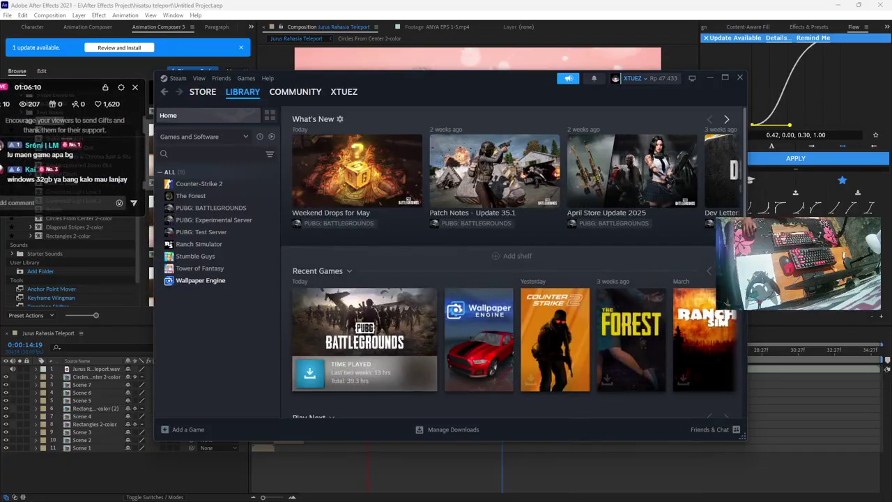
{"action": "left_click", "coordinate": [200, 184]}
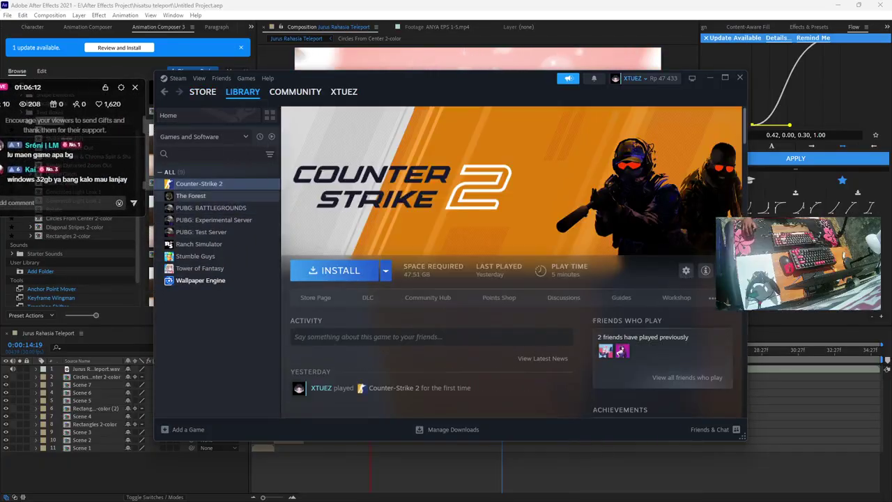
{"action": "left_click", "coordinate": [191, 196]}
{"action": "left_click", "coordinate": [211, 208]}
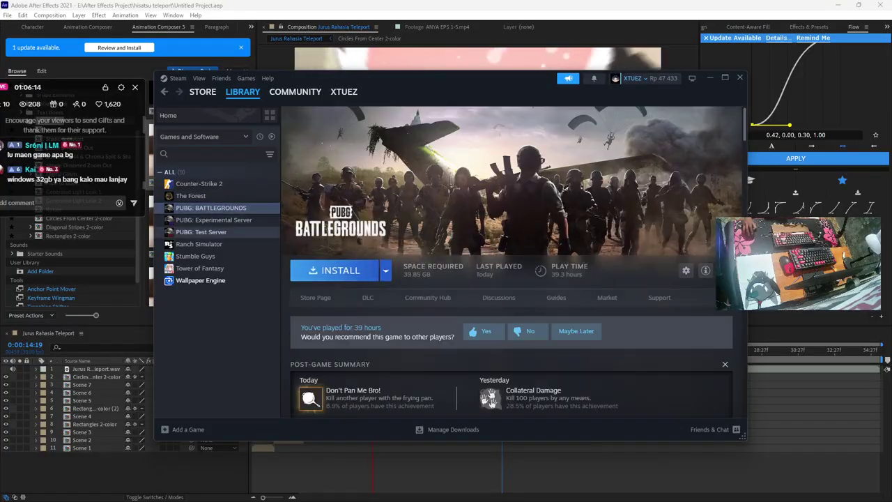
{"action": "left_click", "coordinate": [213, 219]}
{"action": "left_click", "coordinate": [195, 256]}
{"action": "left_click", "coordinate": [199, 244]}
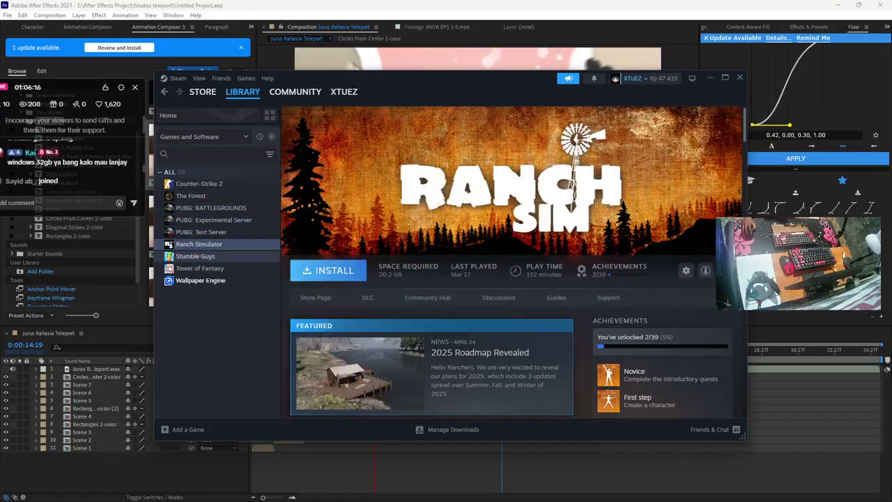
{"action": "left_click", "coordinate": [195, 256]}
{"action": "left_click", "coordinate": [199, 268]}
{"action": "left_click", "coordinate": [200, 280]}
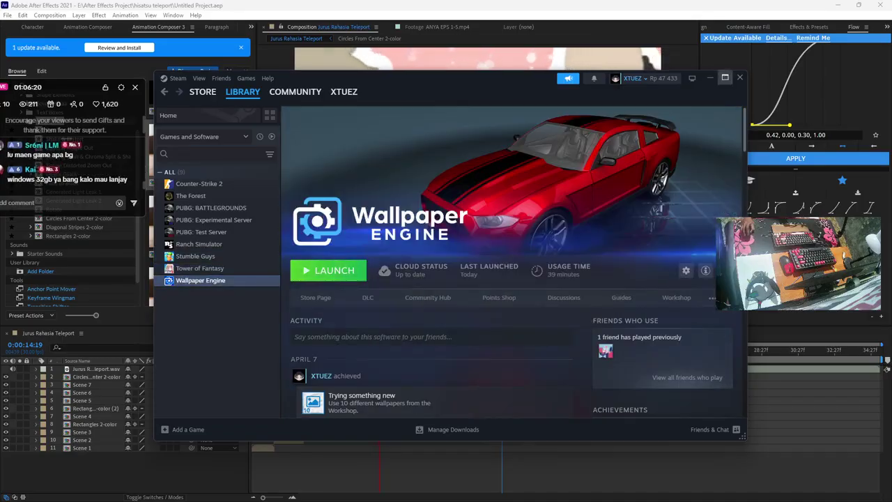
{"action": "left_click", "coordinate": [739, 77]}
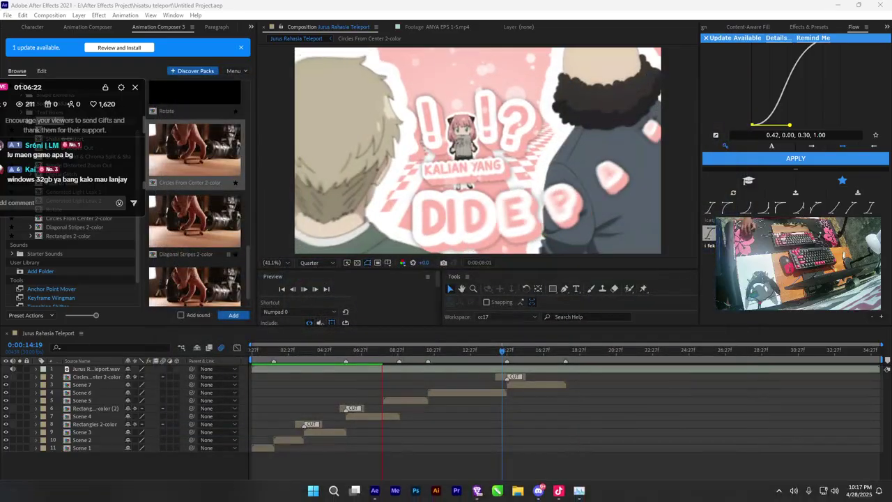
Show the desktop wallpaper and return to After Effects
{"action": "key", "text": "super+d"}
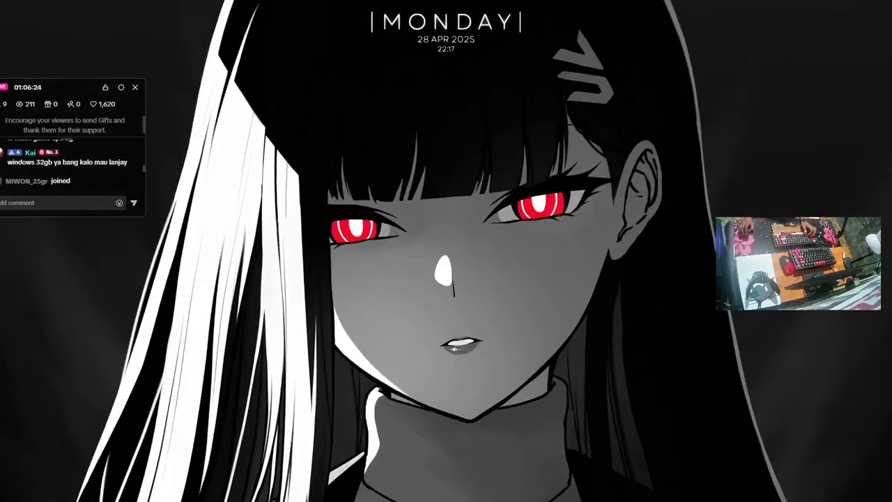
{"action": "left_click_drag", "start_coordinate": [74, 88], "coordinate": [119, 96]}
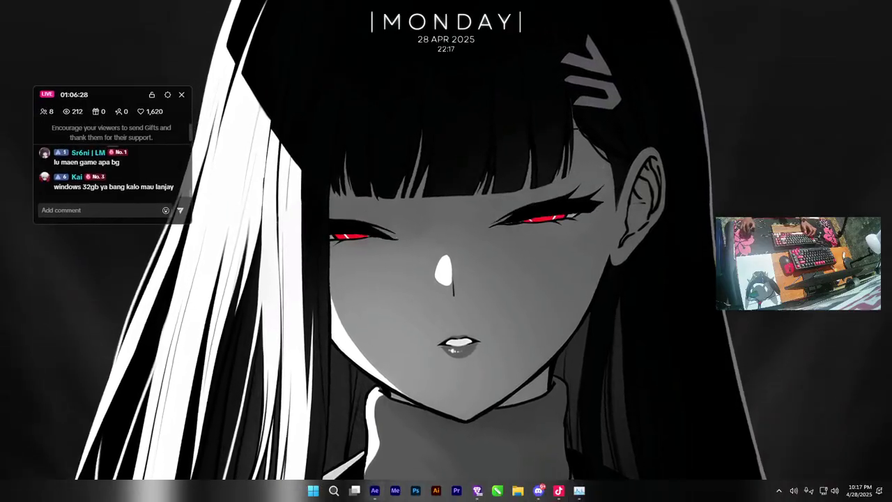
{"action": "key", "text": "super+d"}
Try to launch VALORANT from the app search, and dismiss the search
{"action": "key", "text": "alt+space"}
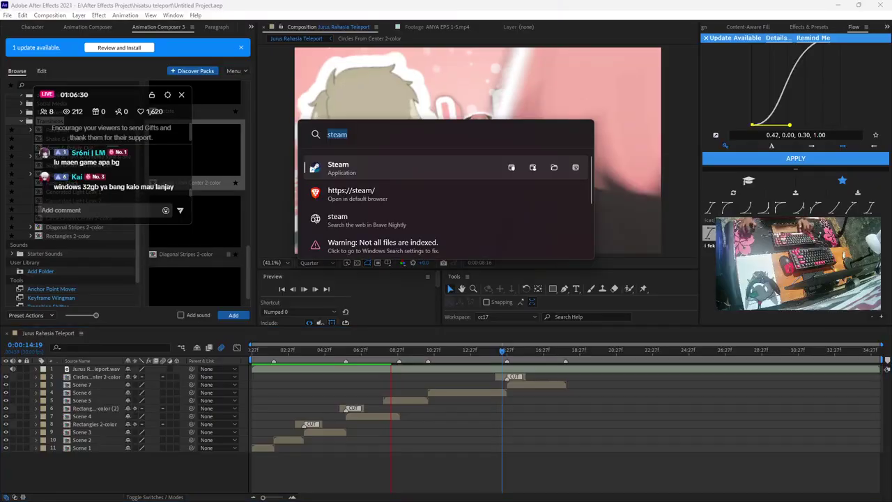
{"action": "type", "text": "valorant"}
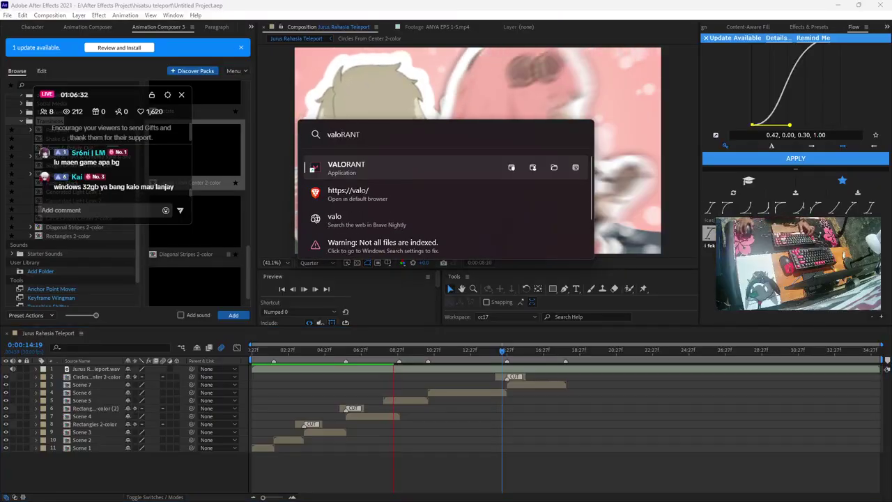
{"action": "key", "text": "Return"}
{"action": "key", "text": "alt+space"}
{"action": "key", "text": "BackSpace"}
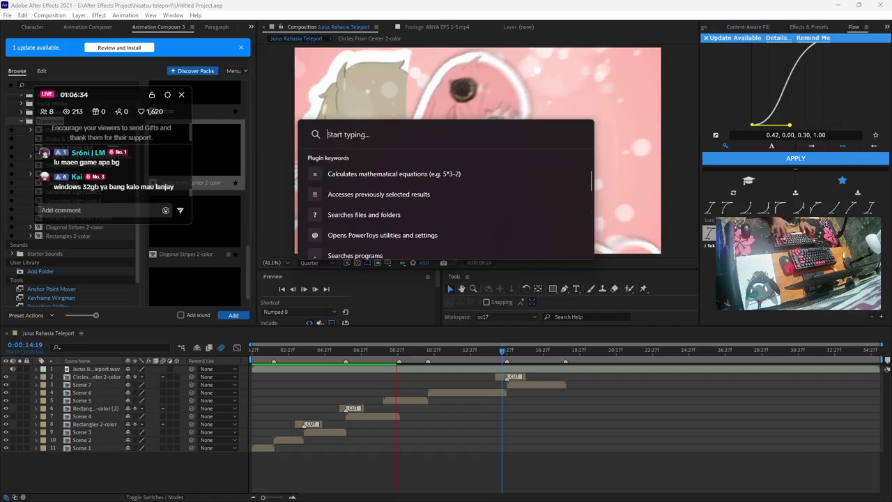
{"action": "key", "text": "Escape"}
Look through the full list of installed applications for games, and close the list
{"action": "key", "text": "super"}
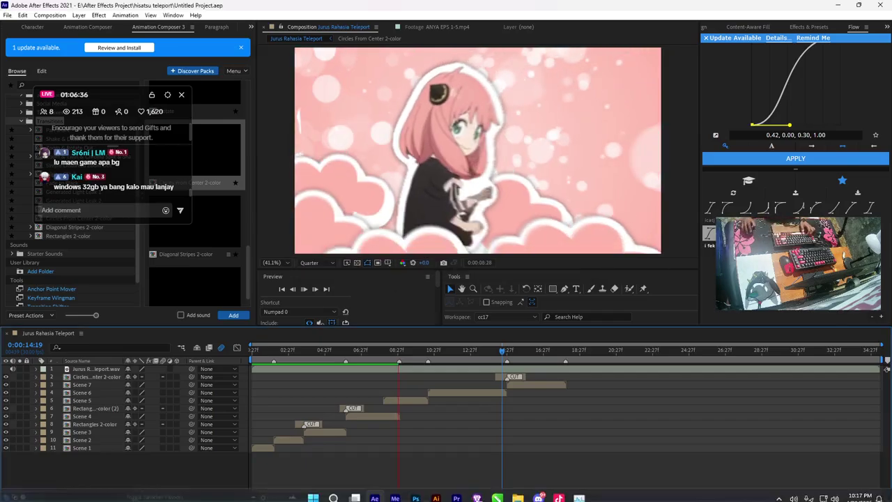
{"action": "left_click", "coordinate": [545, 190]}
{"action": "scroll", "coordinate": [446, 273], "scroll_direction": "down", "scroll_amount": 15}
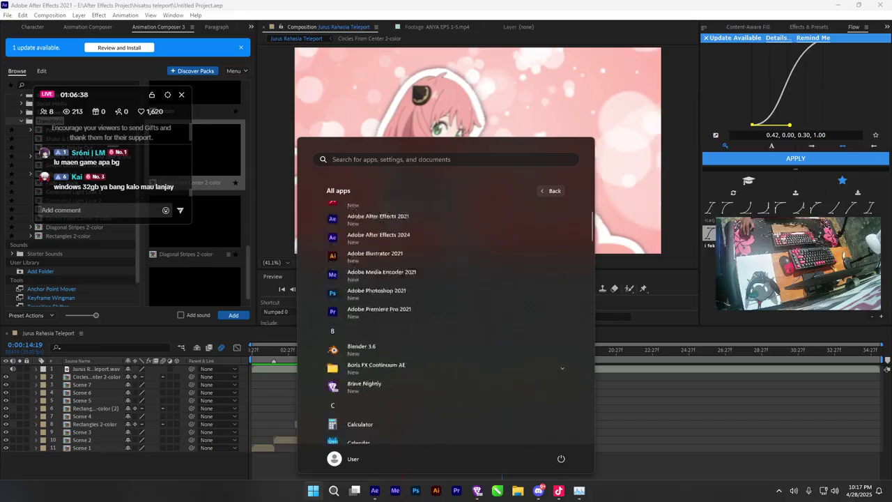
{"action": "scroll", "coordinate": [446, 314], "scroll_direction": "down", "scroll_amount": 4}
{"action": "scroll", "coordinate": [446, 314], "scroll_direction": "up", "scroll_amount": 4}
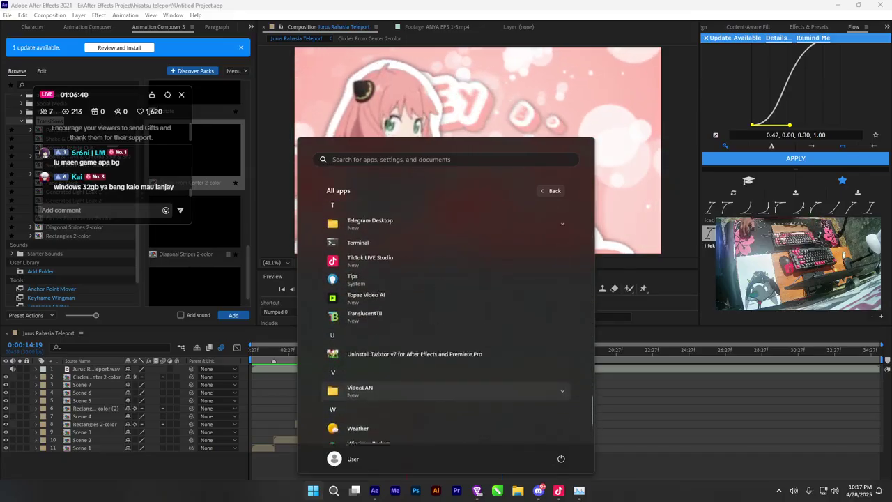
{"action": "scroll", "coordinate": [446, 314], "scroll_direction": "up", "scroll_amount": 12}
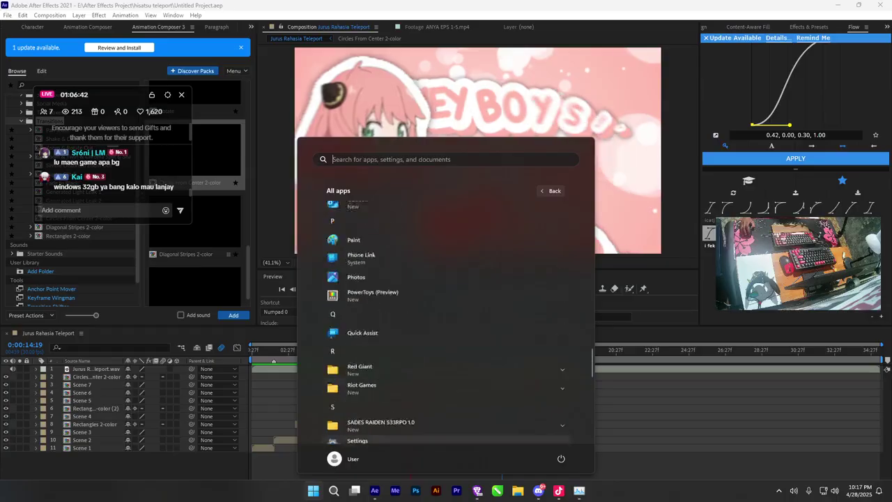
{"action": "scroll", "coordinate": [445, 401], "scroll_direction": "up", "scroll_amount": 6}
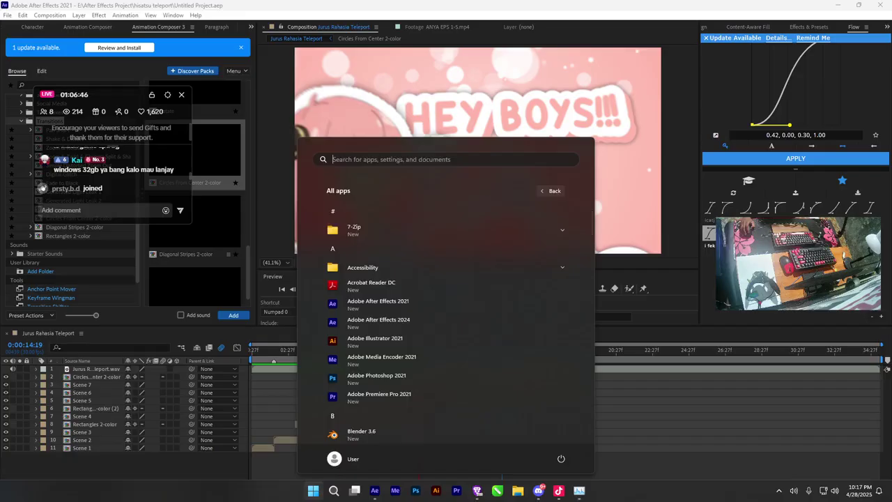
{"action": "key", "text": "Escape"}
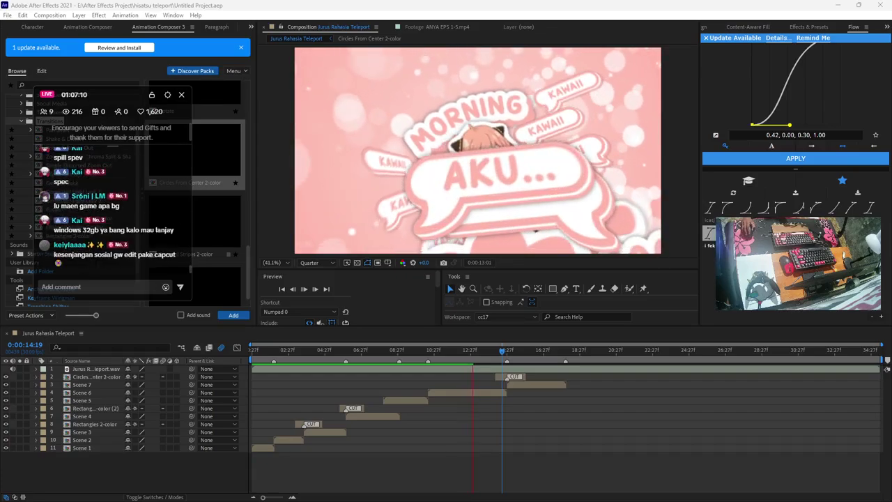
Look through the available panels, extensions and scripts in After Effects, and close the list
{"action": "left_click", "coordinate": [173, 15]}
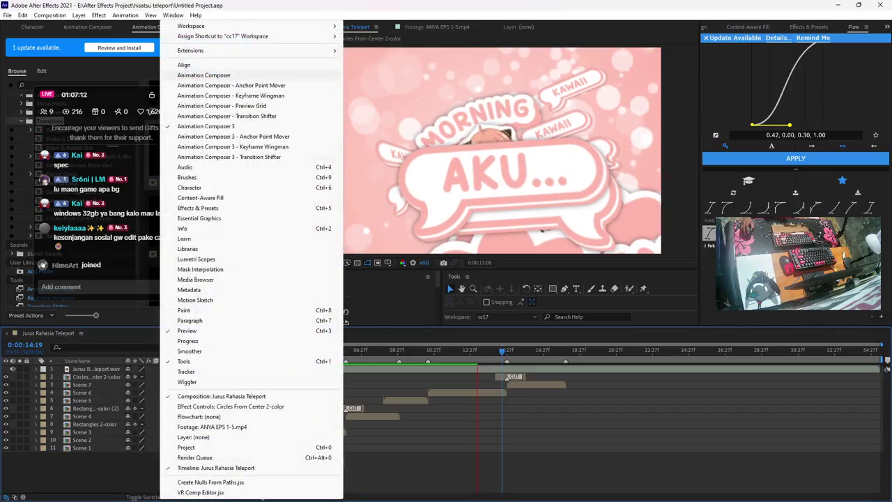
{"action": "mouse_move", "coordinate": [251, 51]}
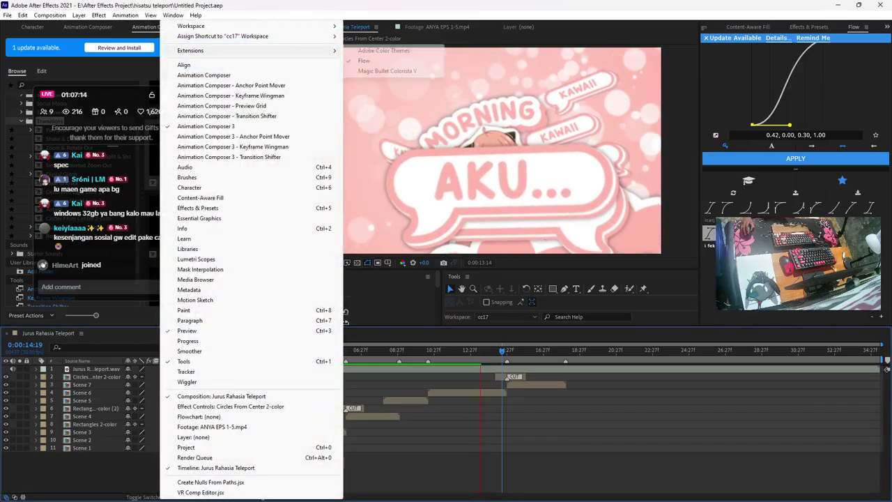
{"action": "key", "text": "Left"}
{"action": "key", "text": "Down"}
{"action": "key", "text": "Down"}
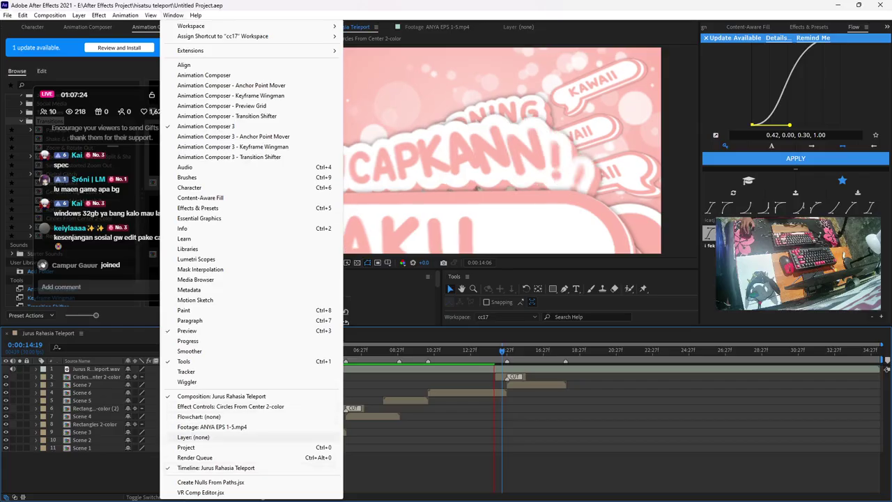
{"action": "key", "text": "Escape"}
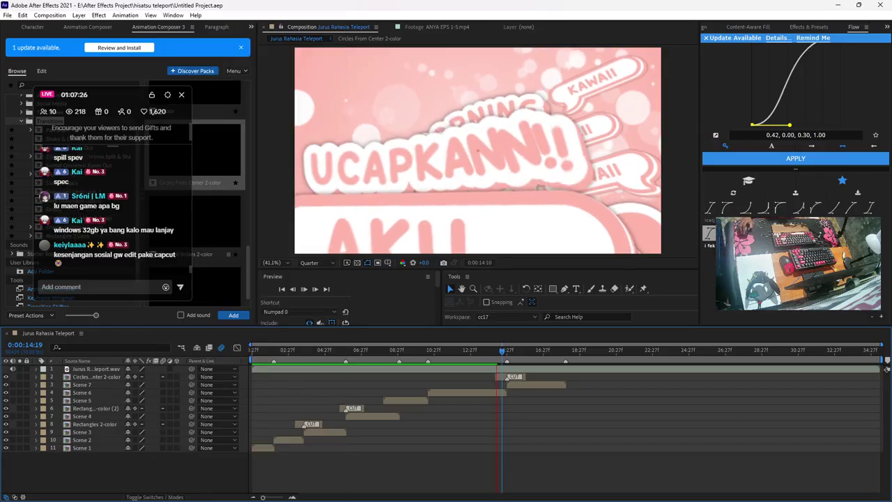
Try to find FX CONSOLE through the app launcher search, dismiss it, and switch back to the Selection tool
{"action": "key", "text": "ctrl+space"}
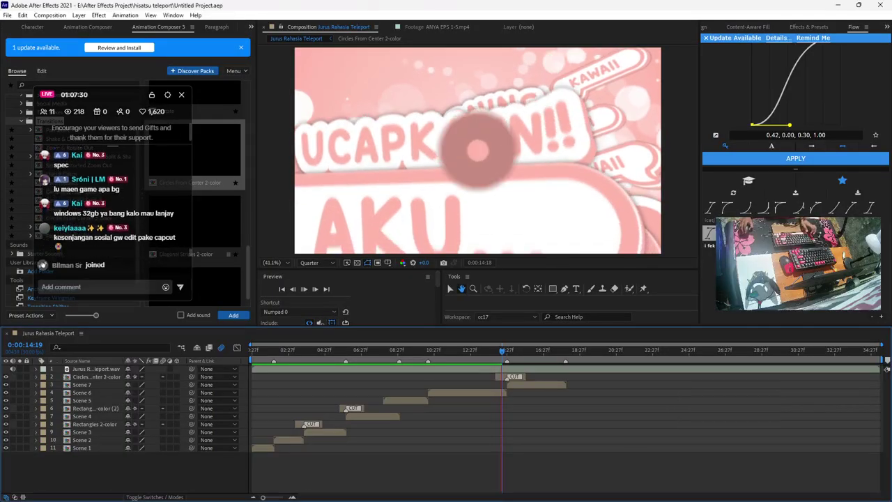
{"action": "key", "text": "alt+space"}
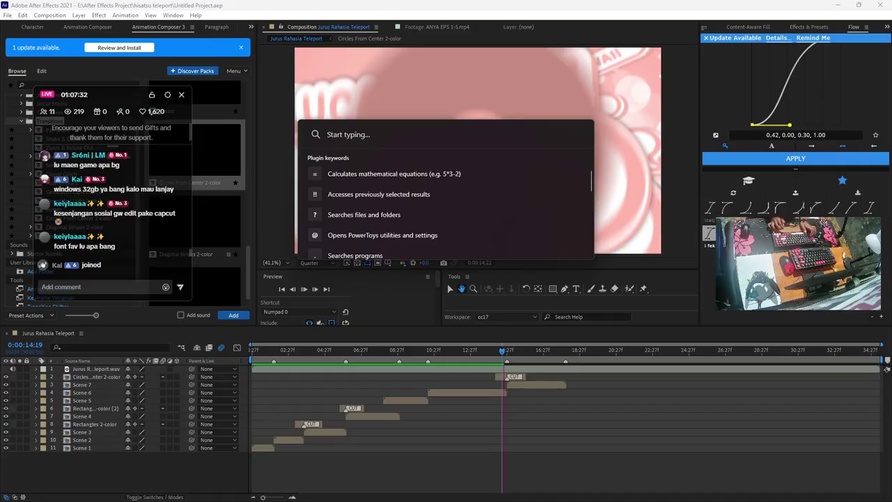
{"action": "type", "text": "FX CONSOLE"}
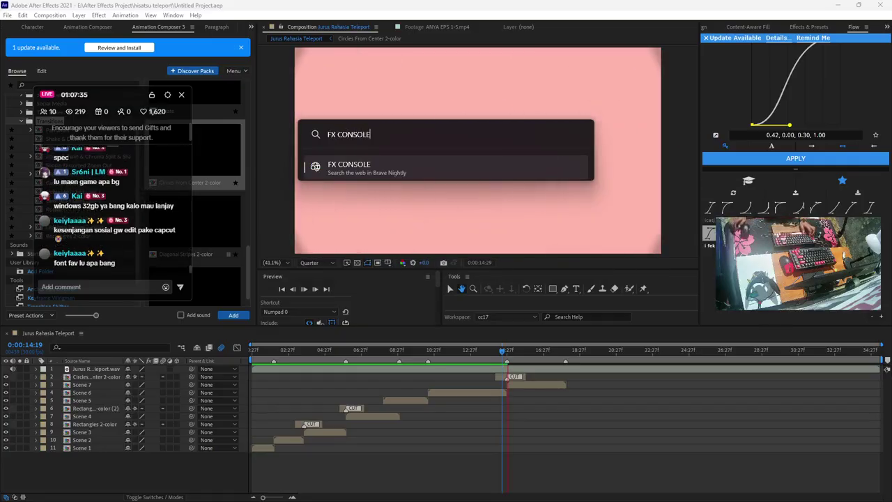
{"action": "key", "text": "ctrl+a"}
{"action": "key", "text": "BackSpace"}
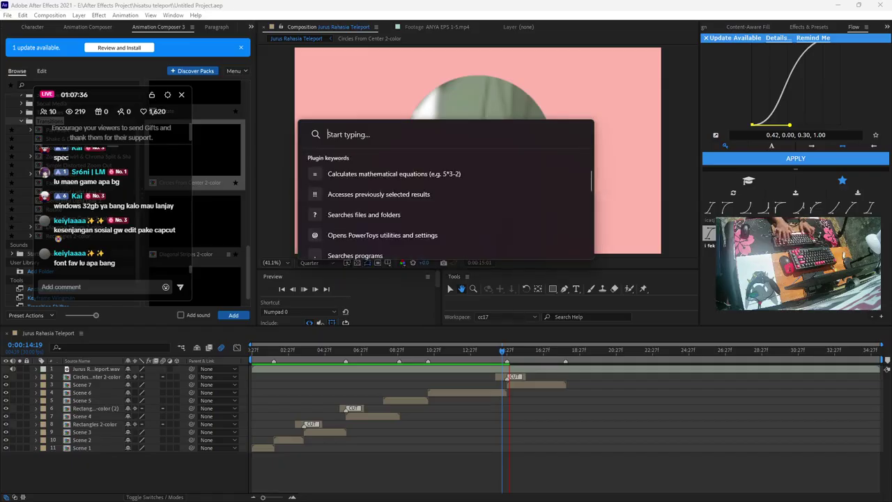
{"action": "key", "text": "Escape"}
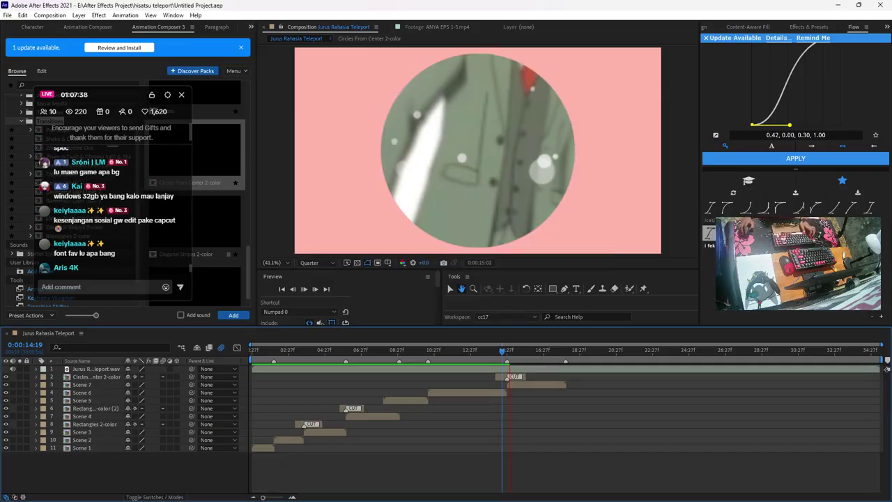
{"action": "key", "text": "v"}
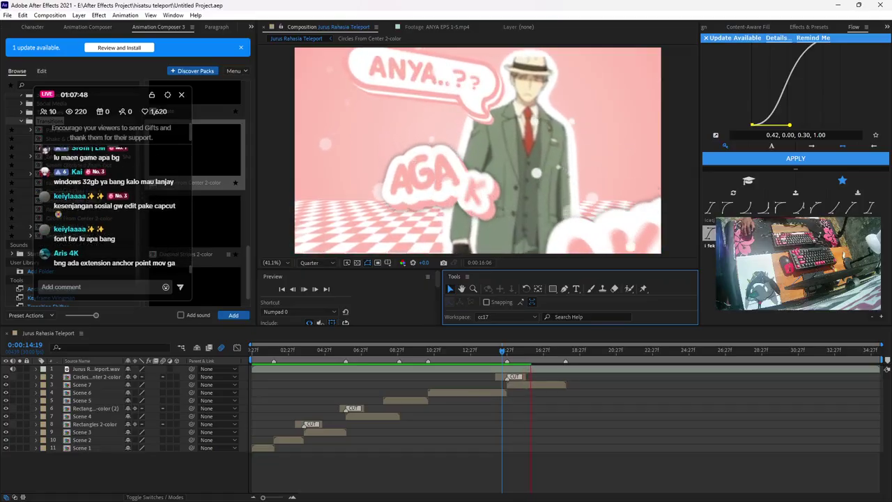
Search the installed apps for "mist" and open Mister Horse Product Manager
{"action": "left_click", "coordinate": [173, 14]}
{"action": "mouse_move", "coordinate": [191, 26]}
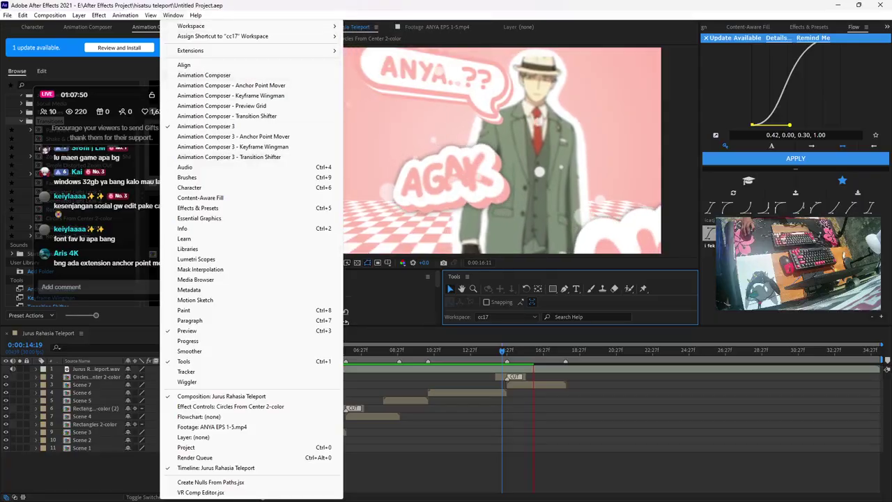
{"action": "key", "text": "Escape"}
{"action": "key", "text": "super"}
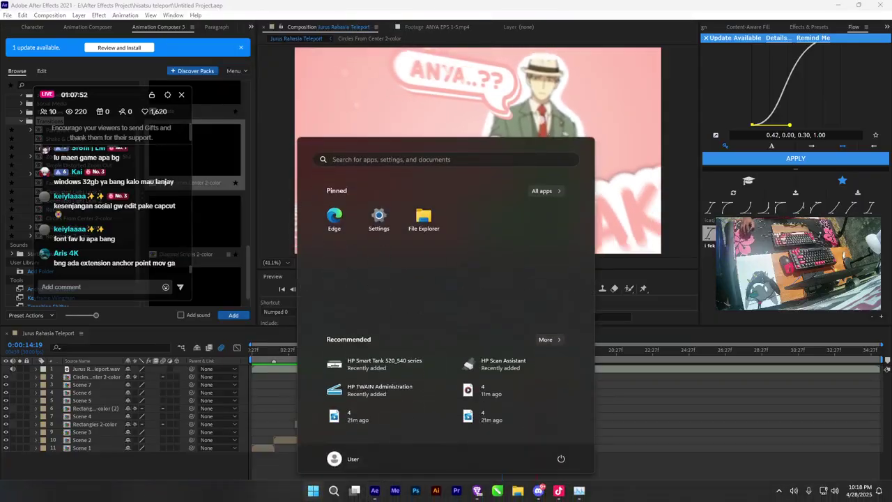
{"action": "type", "text": "mist"}
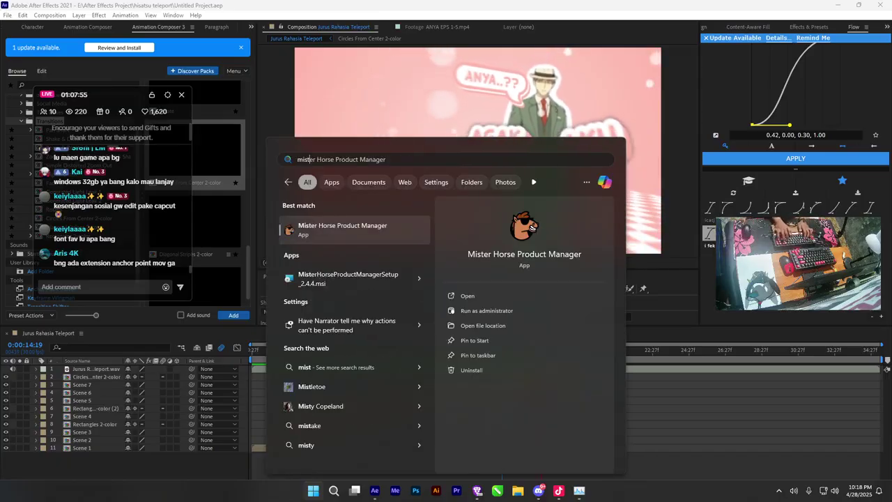
{"action": "key", "text": "Return"}
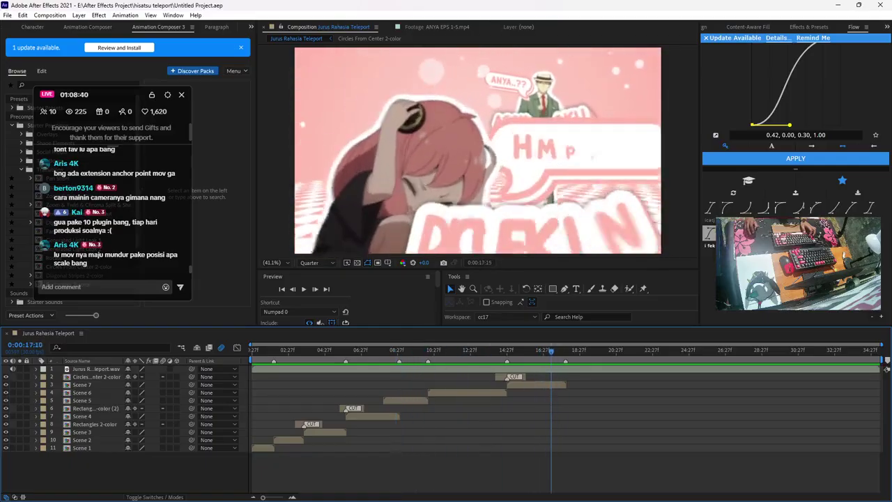
Duplicate the Scene 5 layer and shift the copy so its marker lines up with the end of Scene 7 at 0:00:18:04
{"action": "left_click_drag", "start_coordinate": [551, 350], "coordinate": [397, 351]}
{"action": "left_click", "coordinate": [406, 400]}
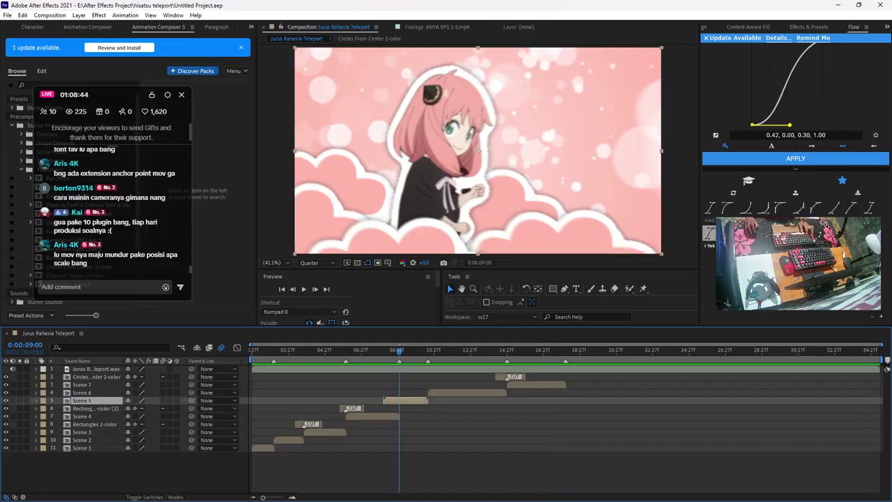
{"action": "key", "text": "ctrl+d"}
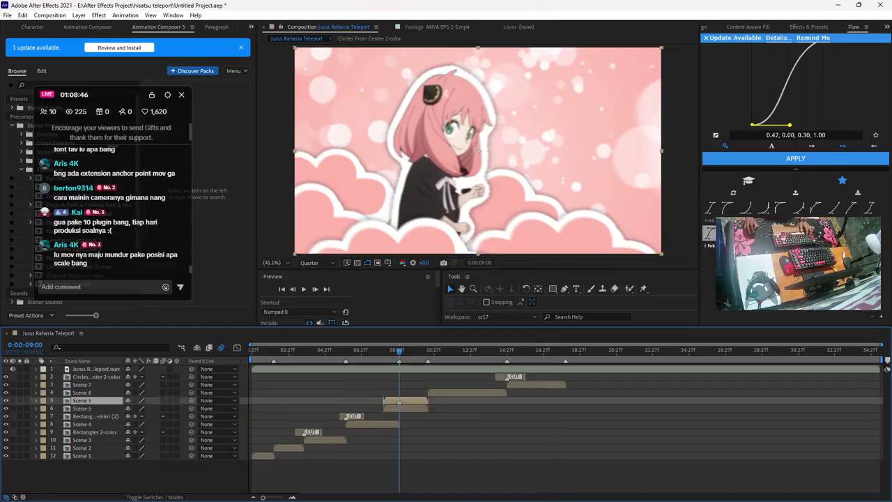
{"action": "left_click", "coordinate": [535, 385]}
{"action": "key", "text": "o"}
{"action": "left_click", "coordinate": [413, 401]}
{"action": "key", "text": "["}
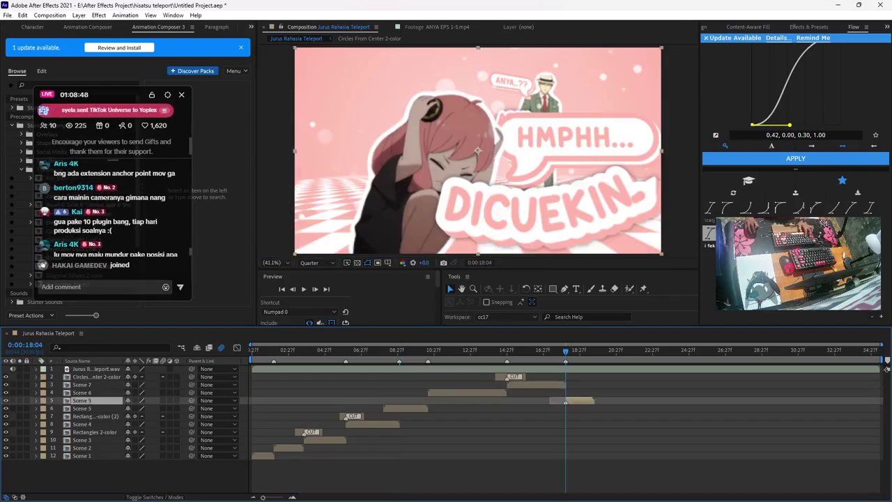
Raise the copied Scene 5 layer above the circles transition and check its overlap with the end of Scene 7
{"action": "key", "text": "ctrl+bracketright"}
{"action": "key", "text": "ctrl+bracketright"}
{"action": "key", "text": "ctrl+bracketright"}
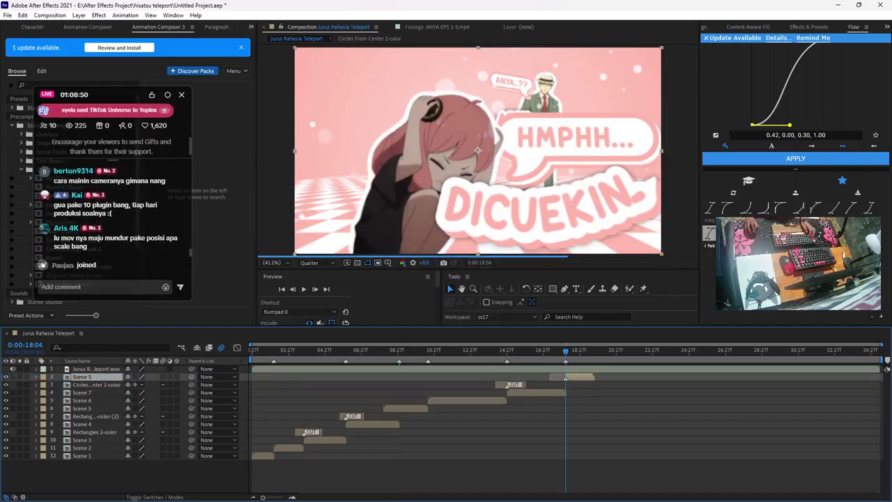
{"action": "key", "text": "i"}
{"action": "mouse_move", "coordinate": [546, 352]}
{"action": "left_mouse_down"}
{"action": "mouse_move", "coordinate": [563, 351]}
{"action": "mouse_move", "coordinate": [553, 351]}
{"action": "left_mouse_up"}
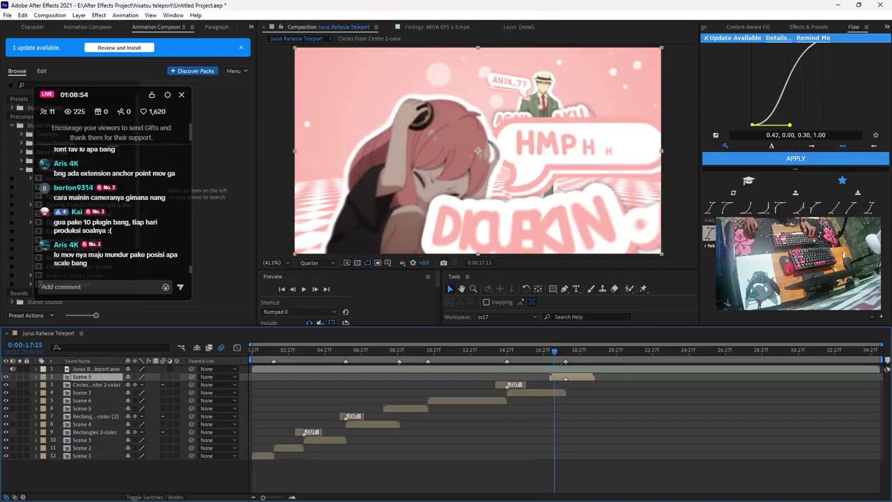
Duplicate the Scene 5 composition in the project, replace the copied timeline layer with the new composition, and open it
{"action": "key", "text": "ctrl+0"}
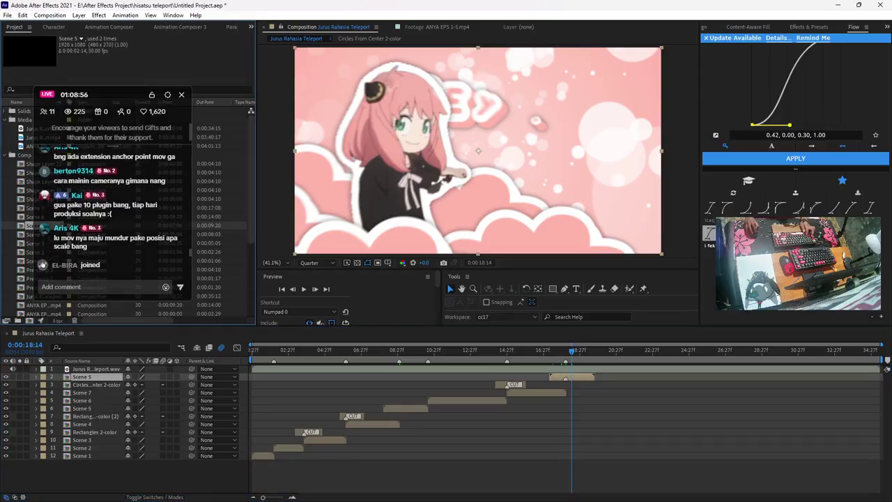
{"action": "left_click_drag", "start_coordinate": [112, 94], "coordinate": [139, 336]}
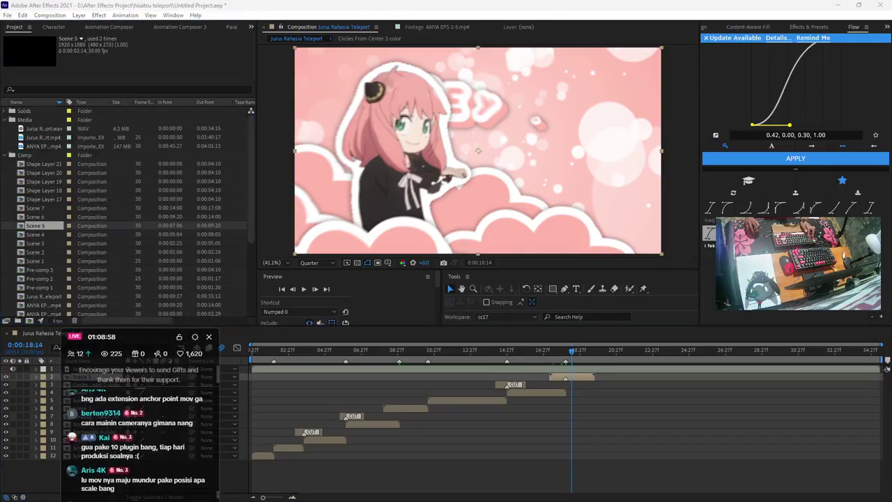
{"action": "key", "text": "ctrl+d"}
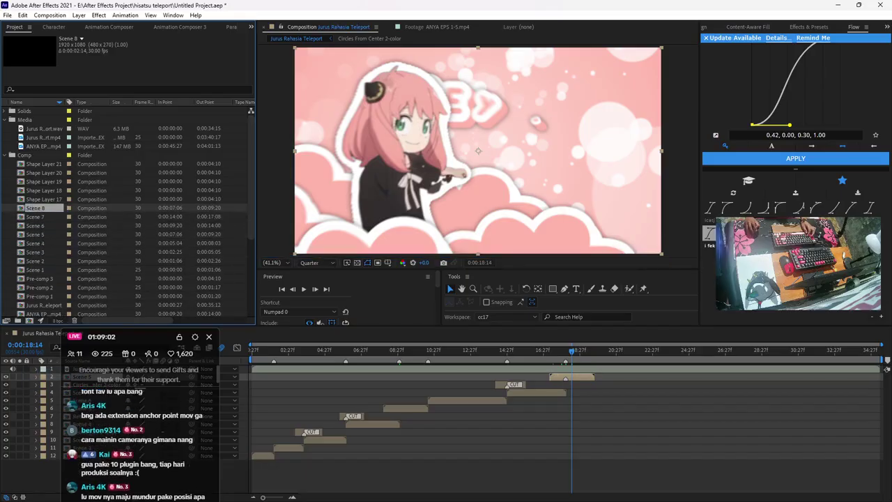
{"action": "left_click_drag", "start_coordinate": [138, 344], "coordinate": [599, 214]}
{"action": "left_click_drag", "start_coordinate": [35, 208], "coordinate": [91, 377]}
{"action": "double_click", "coordinate": [91, 377]}
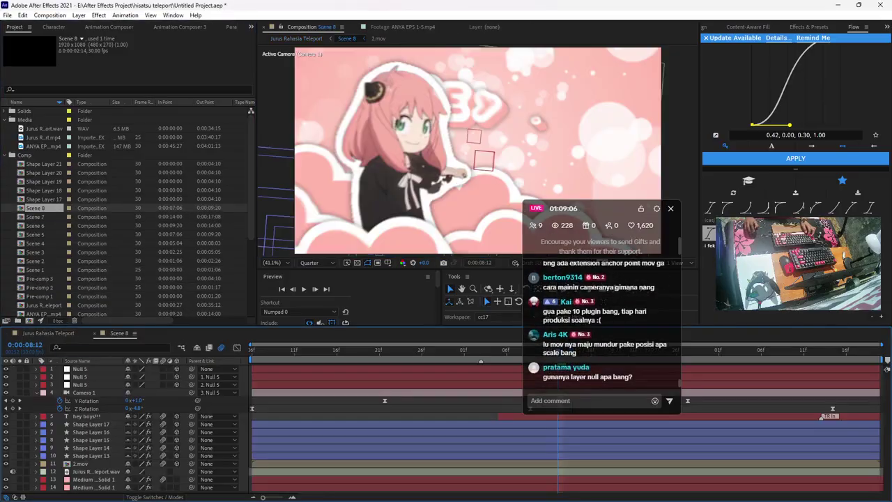
Replace the "hey boys!!!" text in Scene 8 with "masa sih??"
{"action": "key", "text": "Page_Down"}
{"action": "key", "text": "Page_Down"}
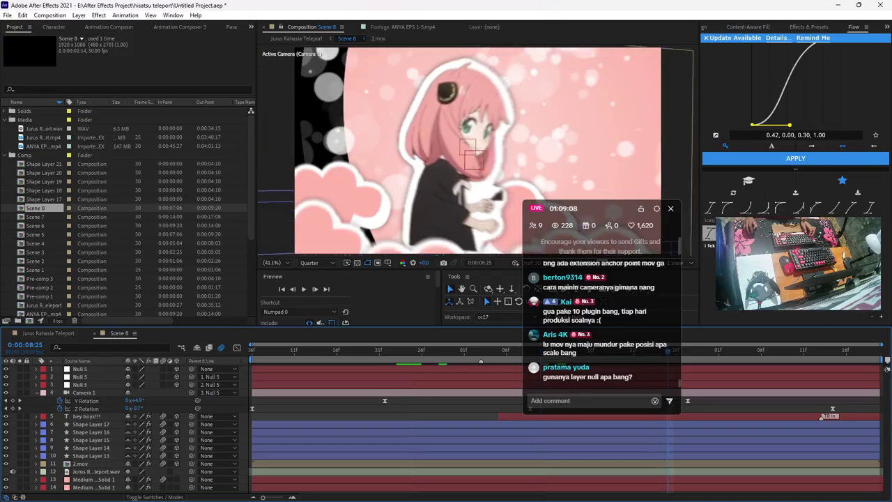
{"action": "left_click_drag", "start_coordinate": [607, 208], "coordinate": [121, 108]}
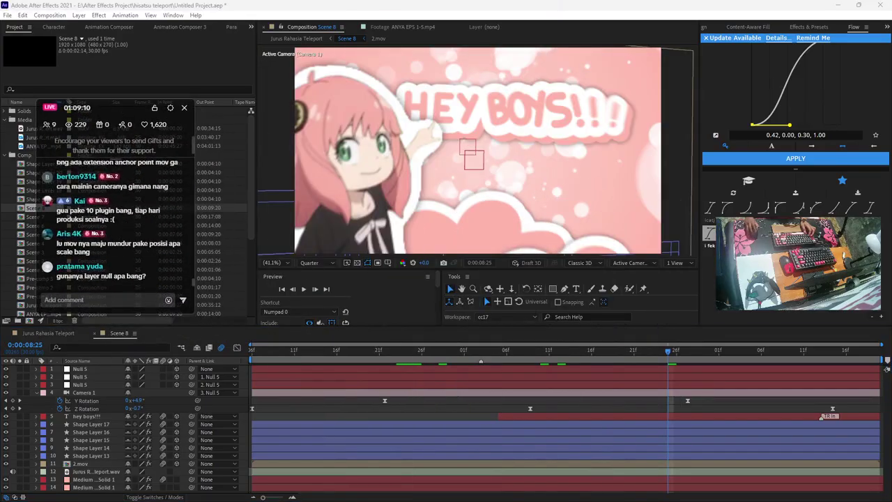
{"action": "double_click", "coordinate": [86, 416]}
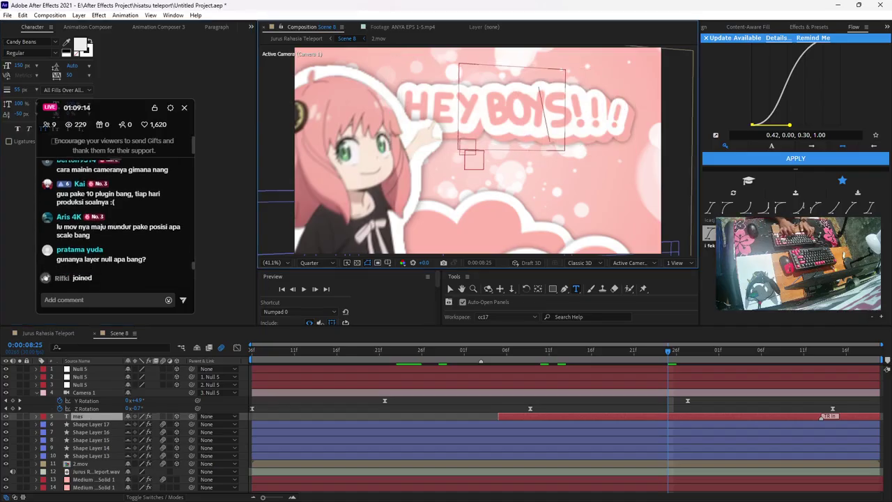
{"action": "type", "text": "masa sih"}
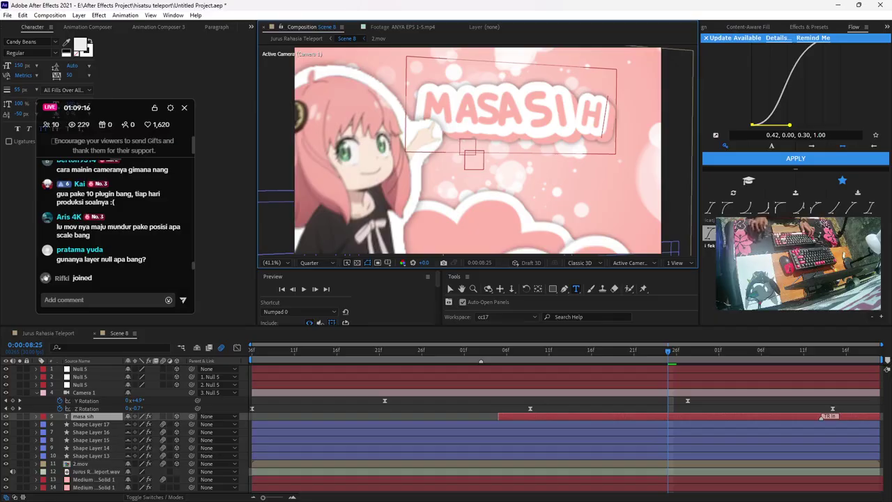
{"action": "type", "text": "??"}
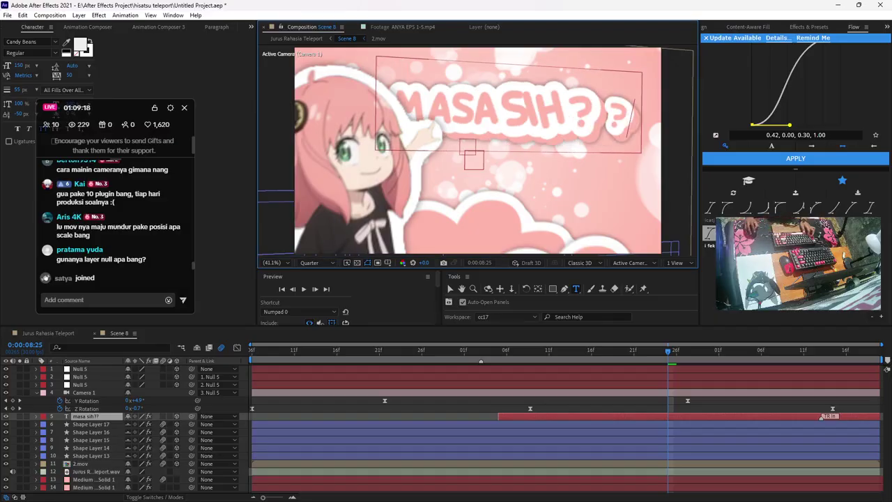
{"action": "key", "text": "Escape"}
{"action": "key", "text": "shift+Escape"}
{"action": "left_click", "coordinate": [19, 369]}
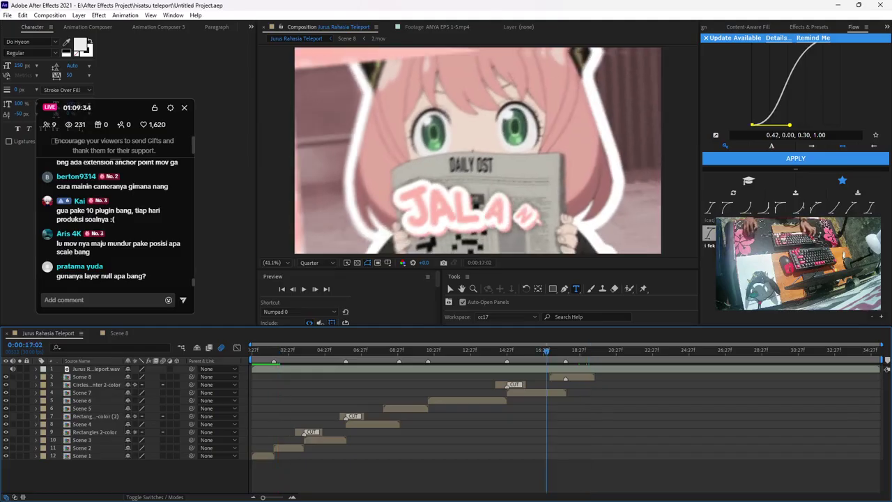
Check the camera's rotation keyframes in Scene 6, and return to the Jurus Rahasia Teleport composition
{"action": "double_click", "coordinate": [466, 400]}
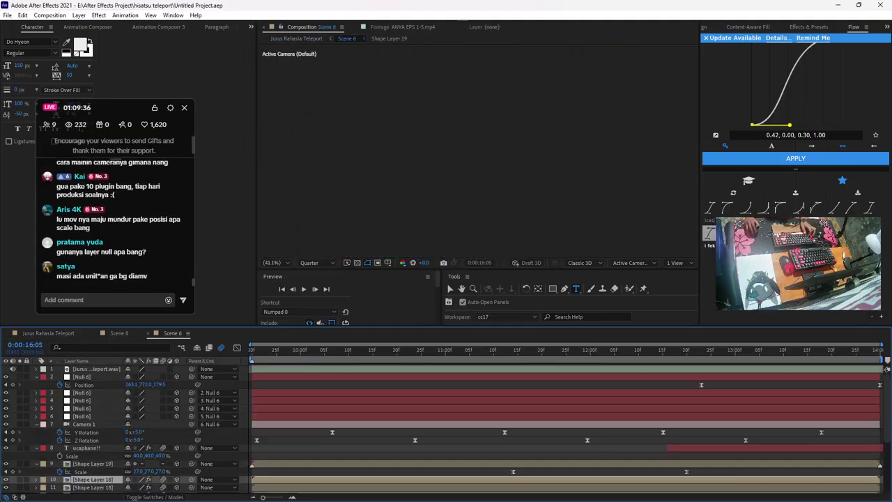
{"action": "left_click", "coordinate": [83, 423]}
{"action": "left_click", "coordinate": [119, 333]}
{"action": "left_click", "coordinate": [48, 333]}
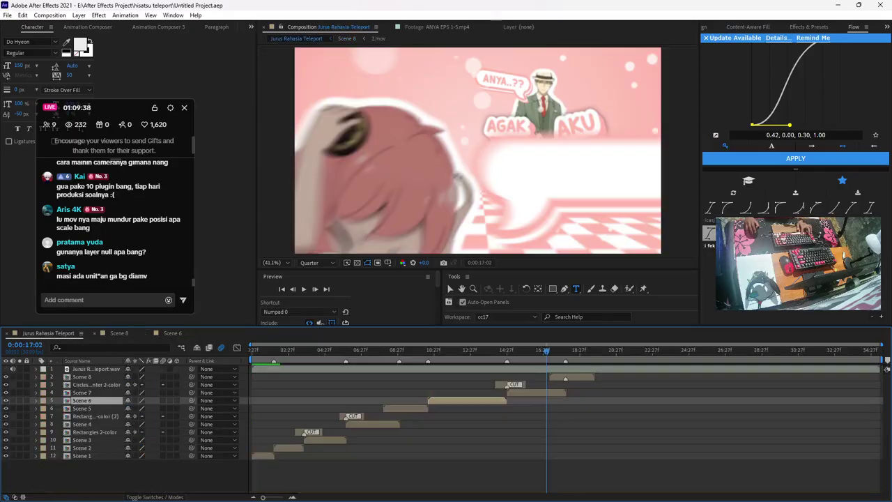
Start Camera 1's Z Rotation keyframes at Scene 7's beginning, delay its Y Rotation keyframes, save the project, and return to the main composition
{"action": "double_click", "coordinate": [536, 393]}
{"action": "left_click", "coordinate": [83, 400]}
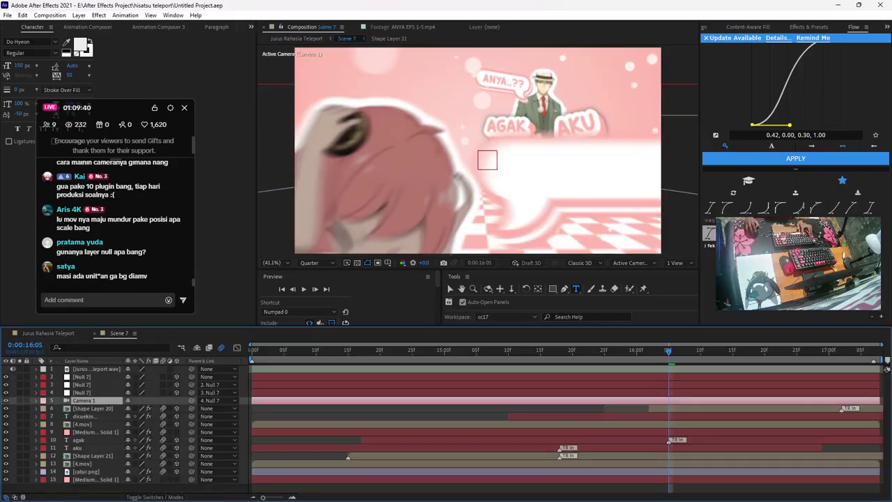
{"action": "left_click_drag", "start_coordinate": [257, 350], "coordinate": [251, 351]}
{"action": "key", "text": "u"}
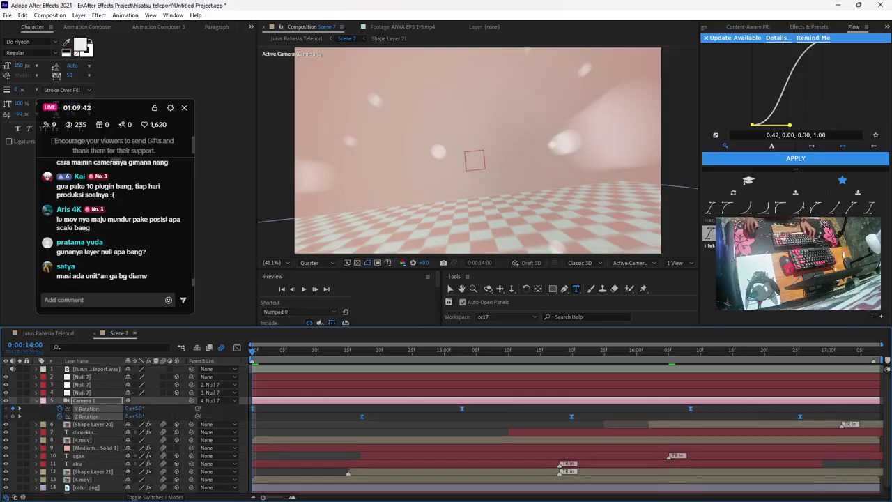
{"action": "left_click_drag", "start_coordinate": [362, 416], "coordinate": [252, 416]}
{"action": "left_click", "coordinate": [299, 416]}
{"action": "key", "text": "ctrl+s"}
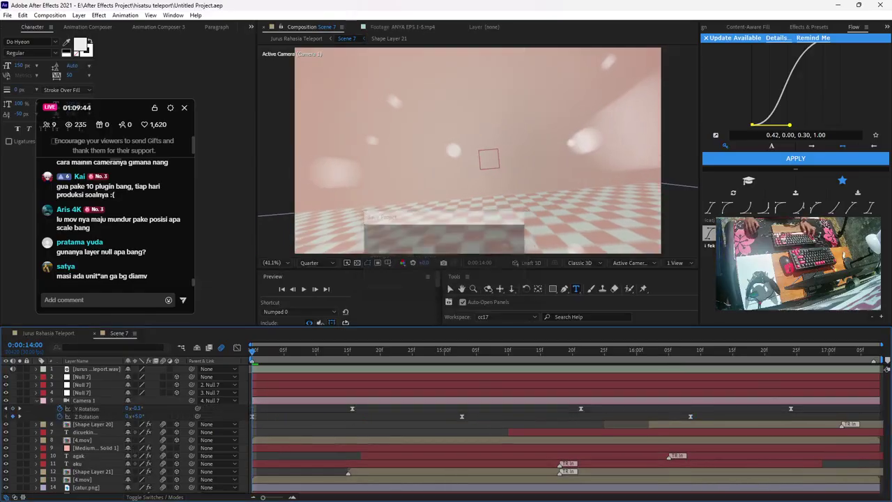
{"action": "key", "text": "ctrl+w"}
{"action": "key", "text": "F2"}
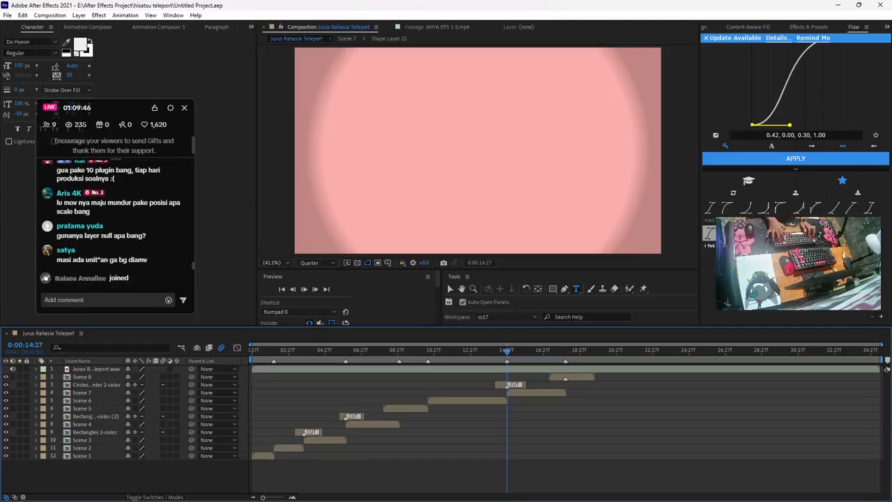
Preview the Jurus Rahasia Teleport composition from its start, briefly checking the live stream window
{"action": "key", "text": "KP_0"}
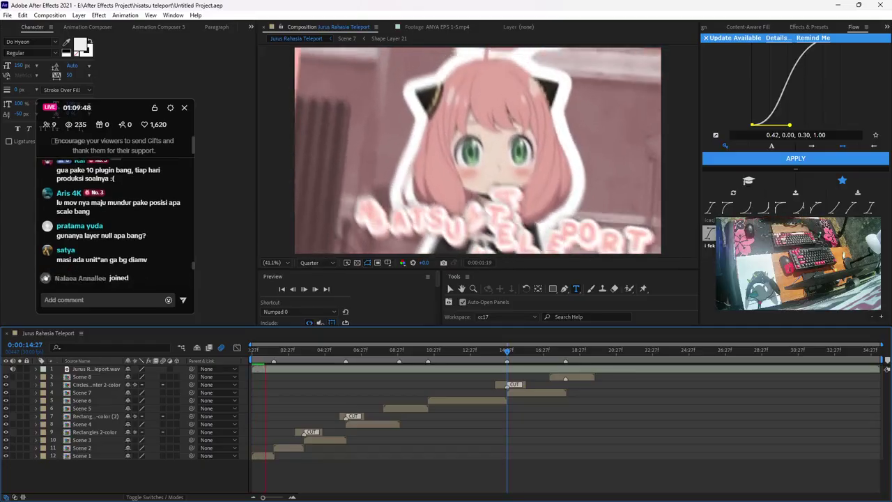
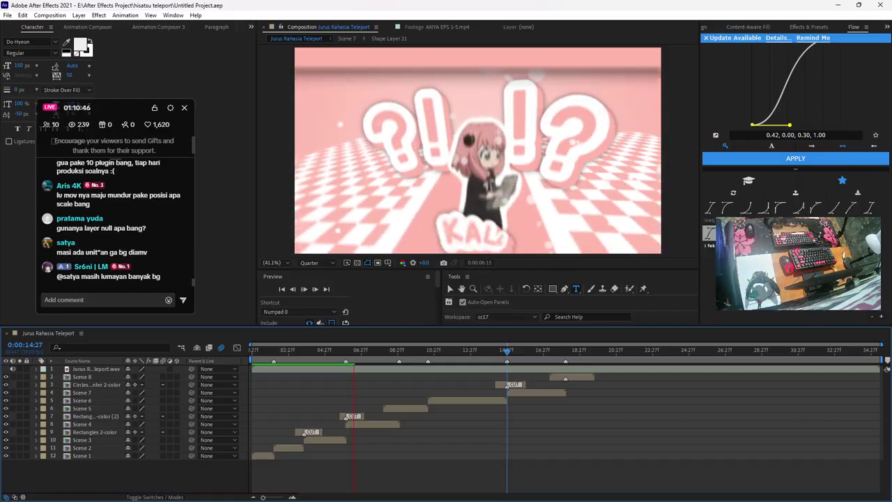
{"action": "left_click", "coordinate": [558, 491]}
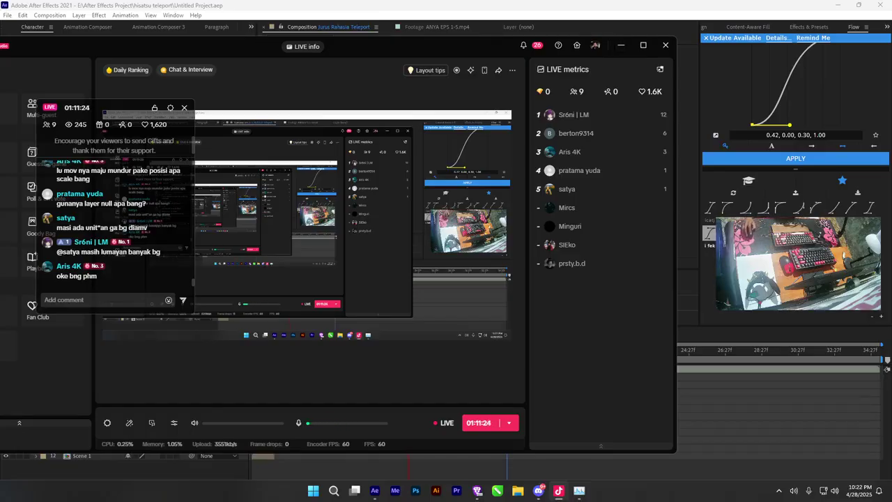
{"action": "left_click", "coordinate": [620, 44]}
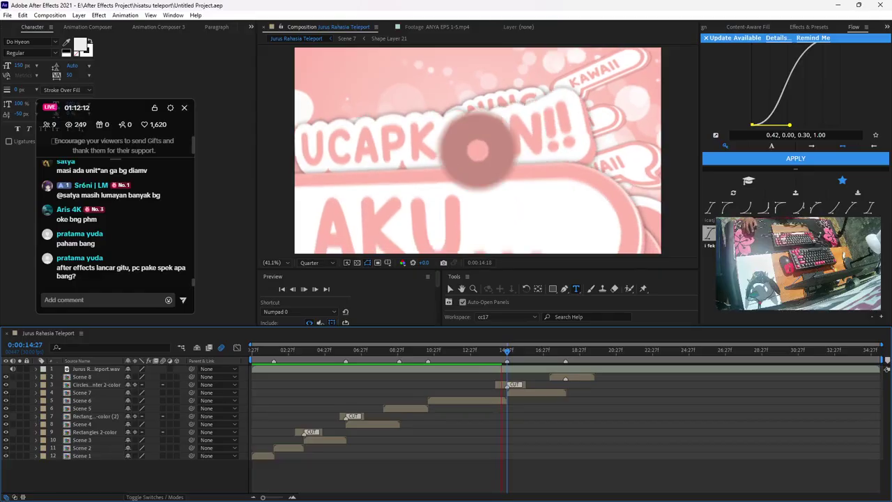
Check the graphics card's performance details in Task Manager, and close it
{"action": "key", "text": "ctrl+shift+Escape"}
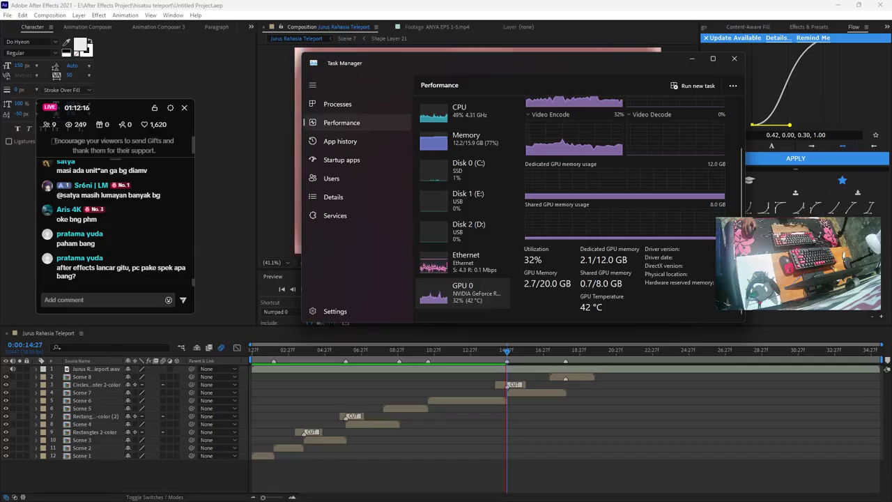
{"action": "scroll", "coordinate": [627, 209], "scroll_direction": "up", "scroll_amount": 2}
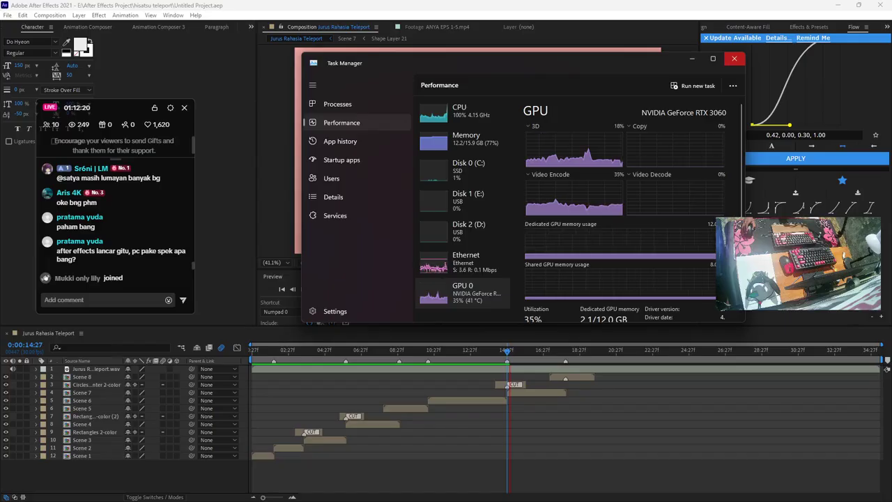
{"action": "left_click", "coordinate": [733, 58]}
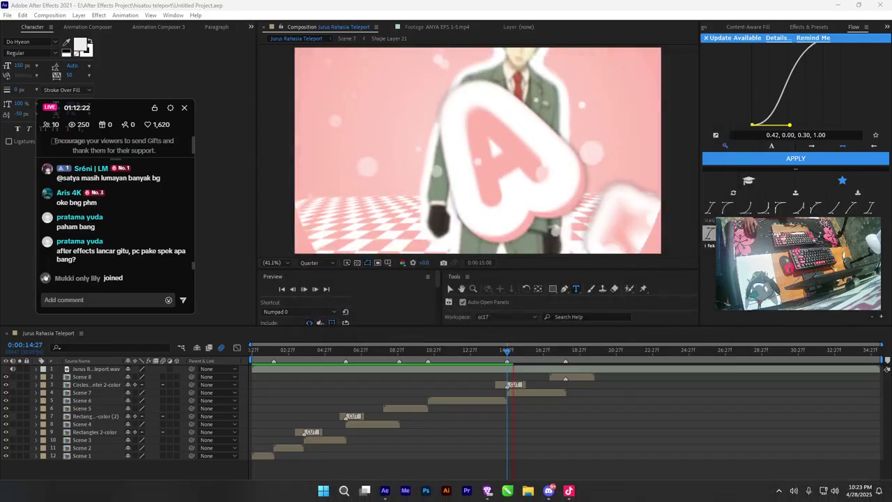
Move the live chat overlay over the Project panel, and check the project's video rendering settings without changing them
{"action": "scroll", "coordinate": [42, 27], "scroll_direction": "up", "scroll_amount": 1}
{"action": "left_click_drag", "start_coordinate": [115, 109], "coordinate": [184, 42]}
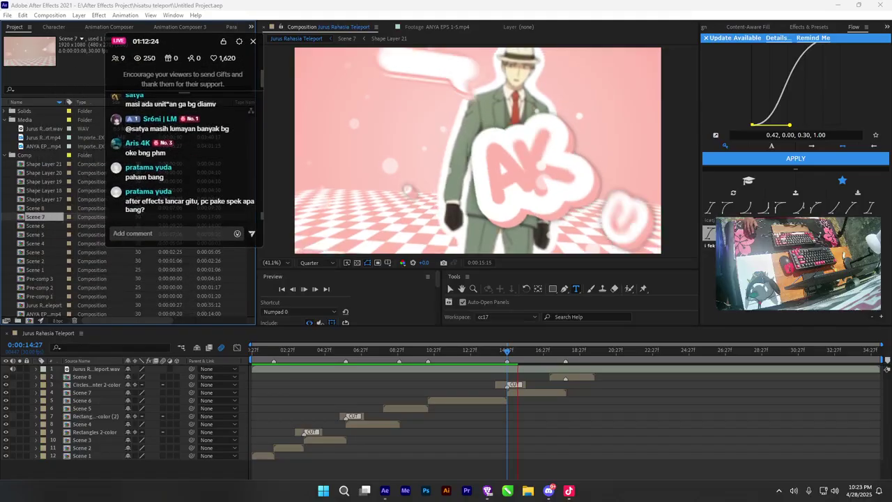
{"action": "key", "text": "ctrl+alt+shift+k"}
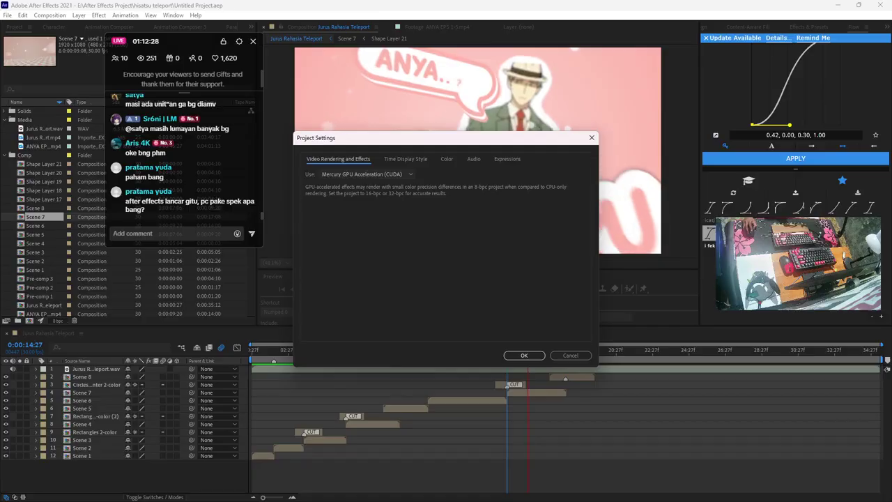
{"action": "left_click", "coordinate": [592, 137]}
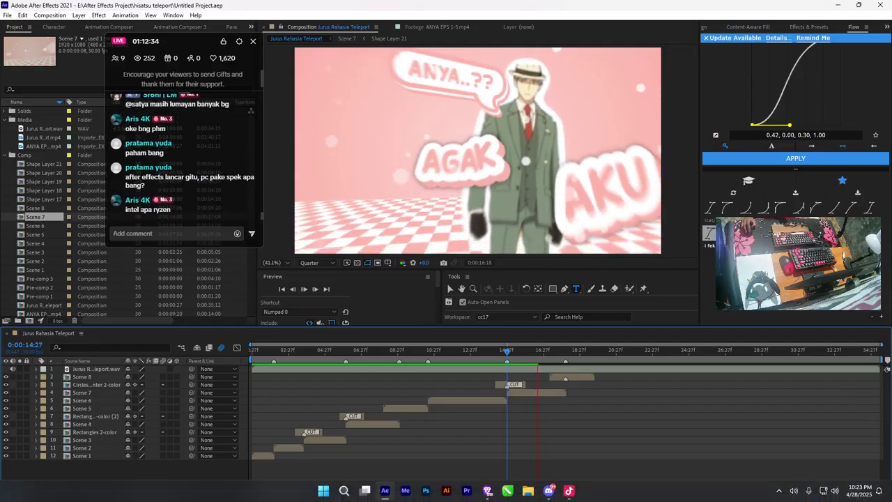
Check the CPU's performance details in Task Manager, and close it
{"action": "right_click", "coordinate": [609, 490]}
{"action": "left_click", "coordinate": [641, 458]}
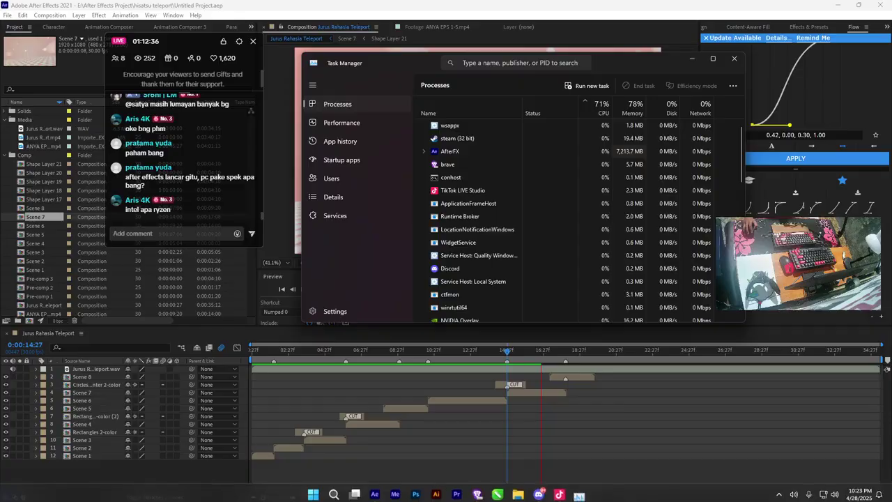
{"action": "left_click", "coordinate": [342, 123]}
{"action": "left_click", "coordinate": [462, 112]}
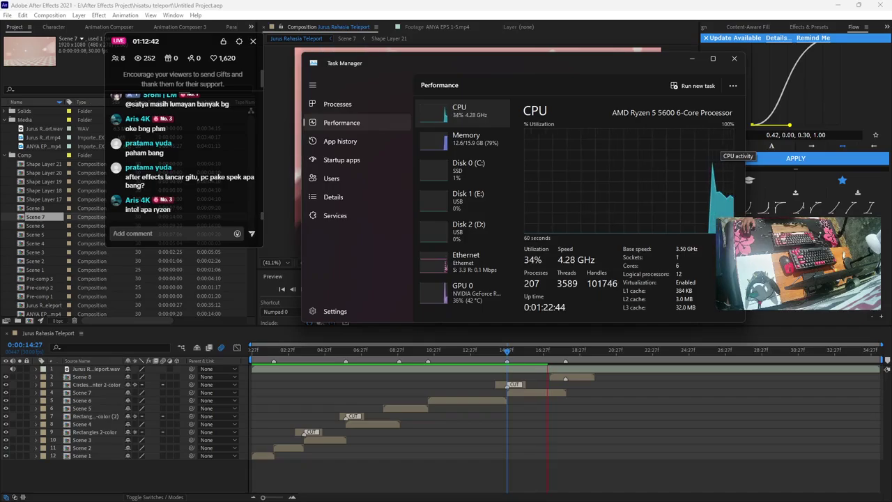
{"action": "left_click", "coordinate": [734, 58]}
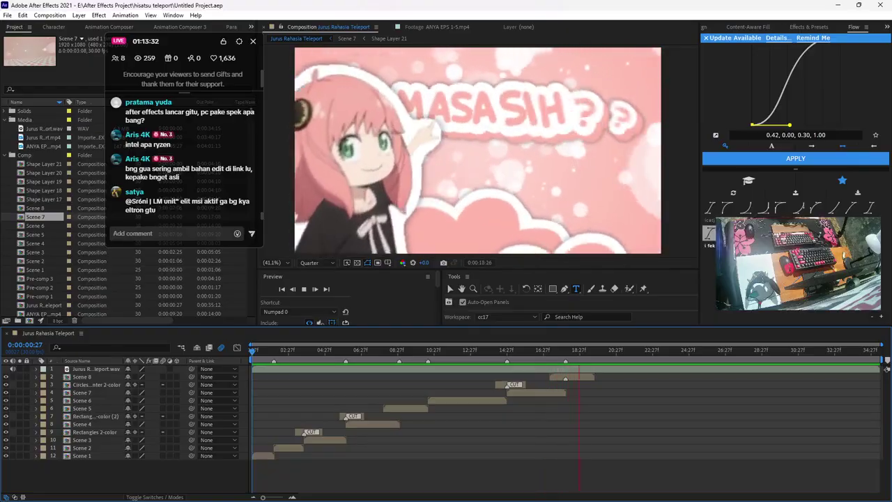
Play the timeline from just before Scene 7 and past Scene 8's end to locate the next scene's audio range
{"action": "left_click_drag", "start_coordinate": [607, 349], "coordinate": [503, 350]}
{"action": "left_click", "coordinate": [504, 351]}
{"action": "key", "text": "space"}
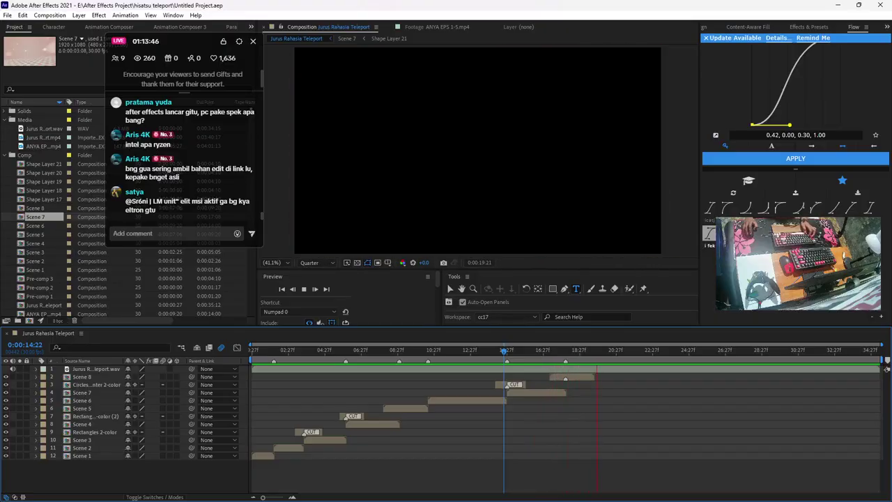
{"action": "key", "text": "="}
{"action": "left_click", "coordinate": [547, 351]}
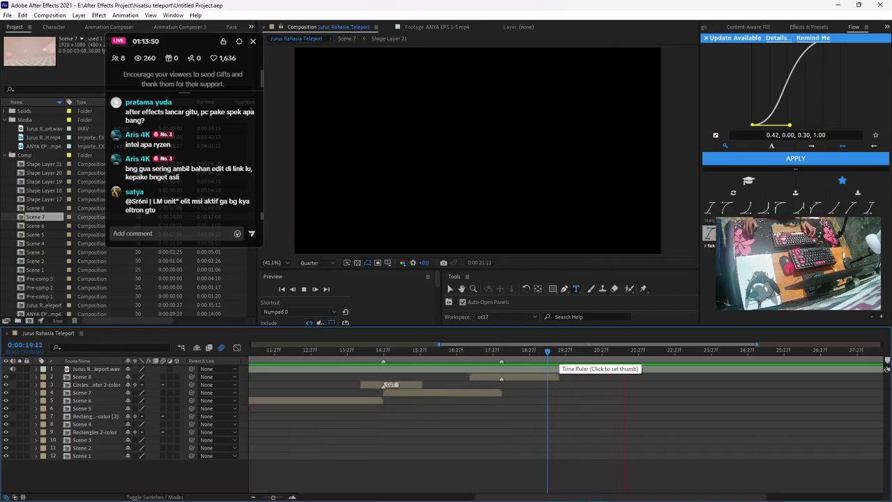
{"action": "key", "text": "minus"}
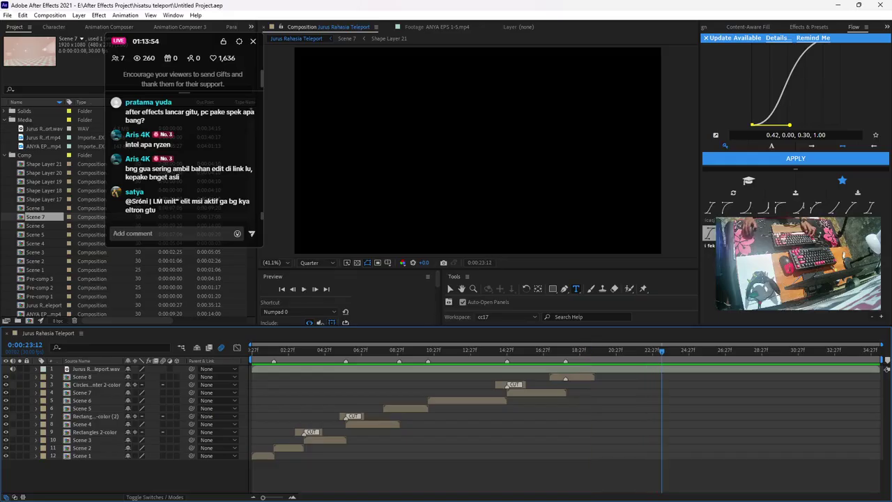
{"action": "key", "text": "equal"}
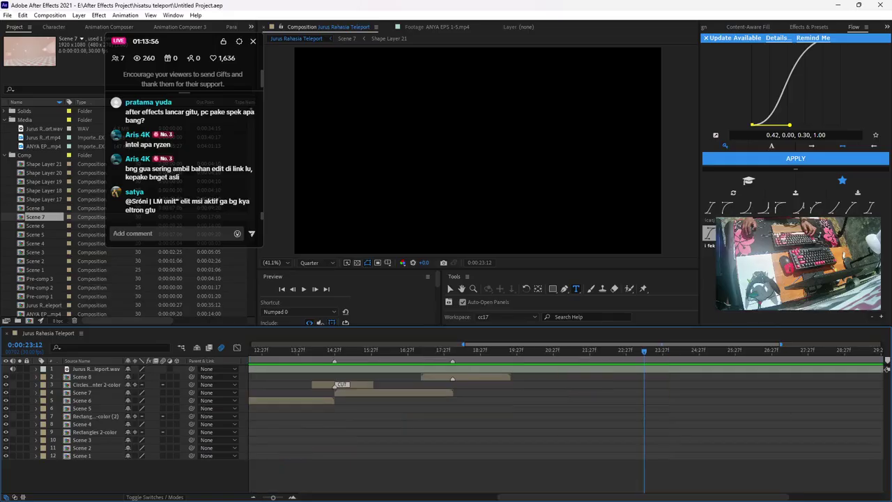
{"action": "key", "text": "equal"}
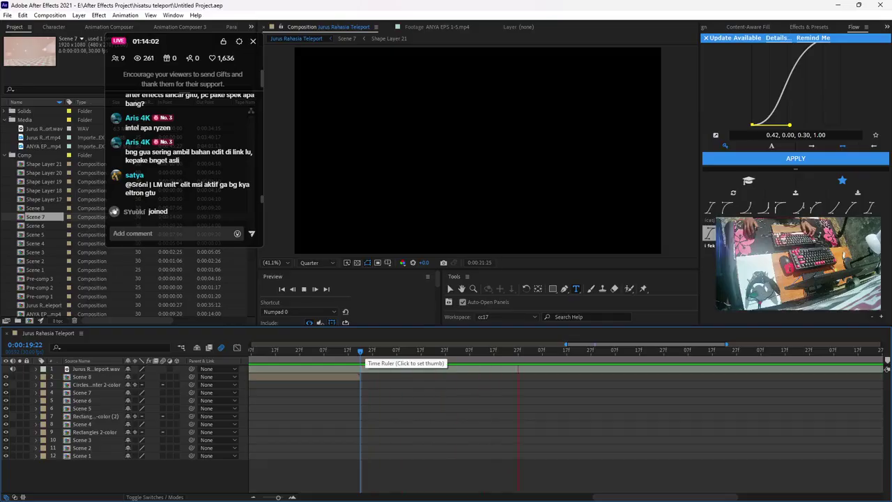
{"action": "key", "text": "space"}
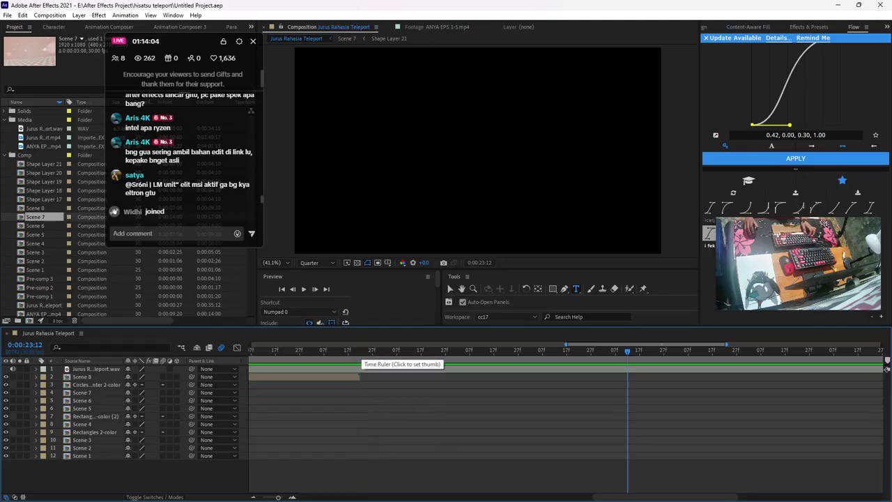
Duplicate the audio layer, trim the copy to span 0:00:19:22 to 0:00:23:07, and precompose it
{"action": "left_click", "coordinate": [614, 352]}
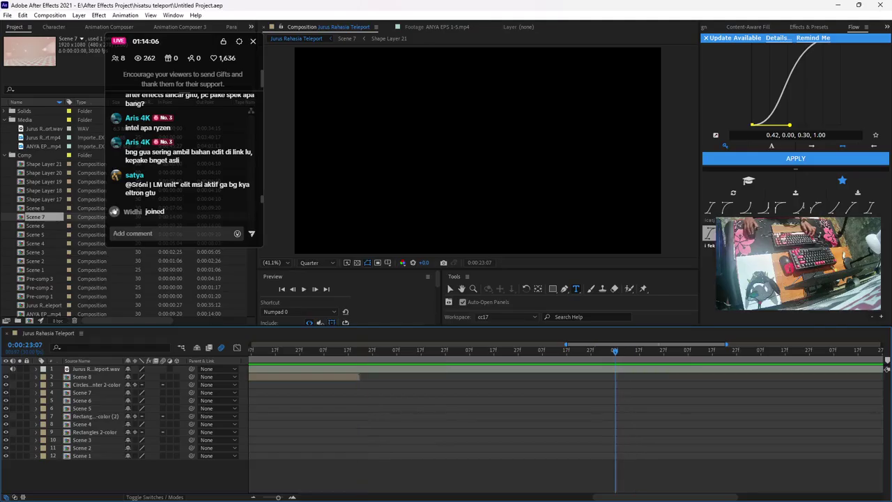
{"action": "key", "text": "ctrl+shift+d"}
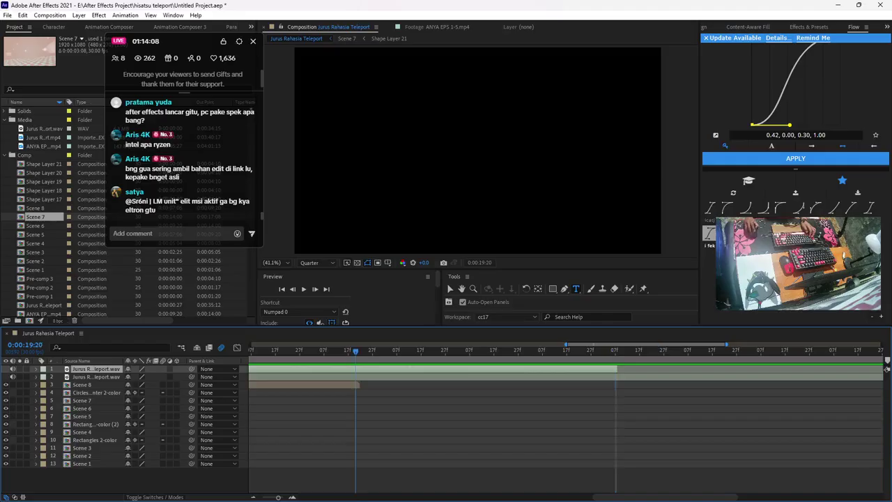
{"action": "key", "text": "alt+["}
{"action": "key", "text": "ctrl+shift+c"}
{"action": "key", "text": "Return"}
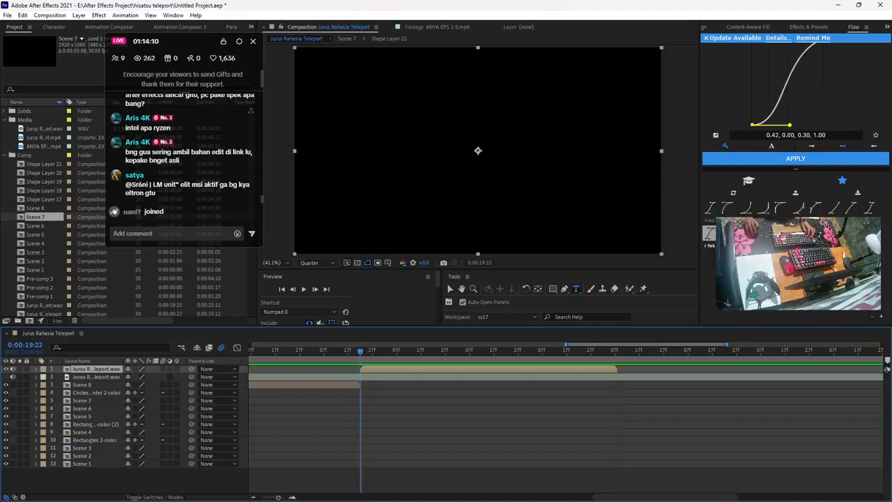
Open the precomposed audio layer and rename its composition as Scene 9
{"action": "left_click_drag", "start_coordinate": [93, 377], "coordinate": [92, 380]}
{"action": "double_click", "coordinate": [92, 378]}
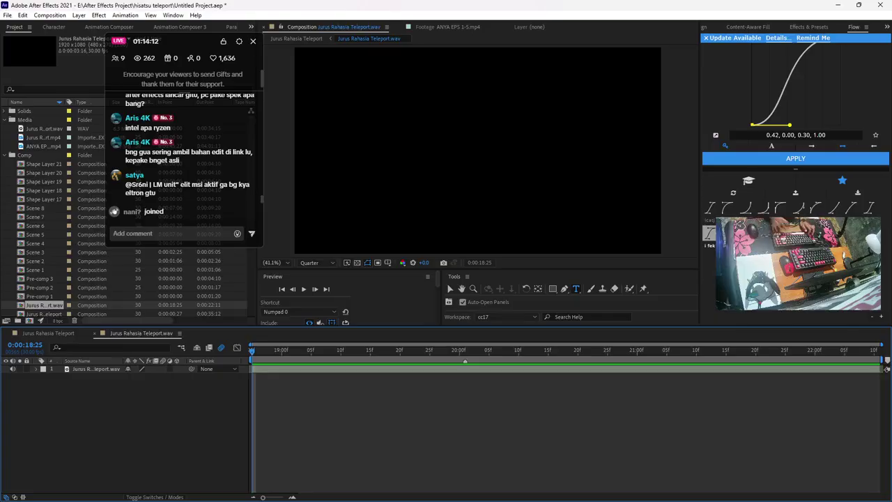
{"action": "key", "text": "ctrl+k"}
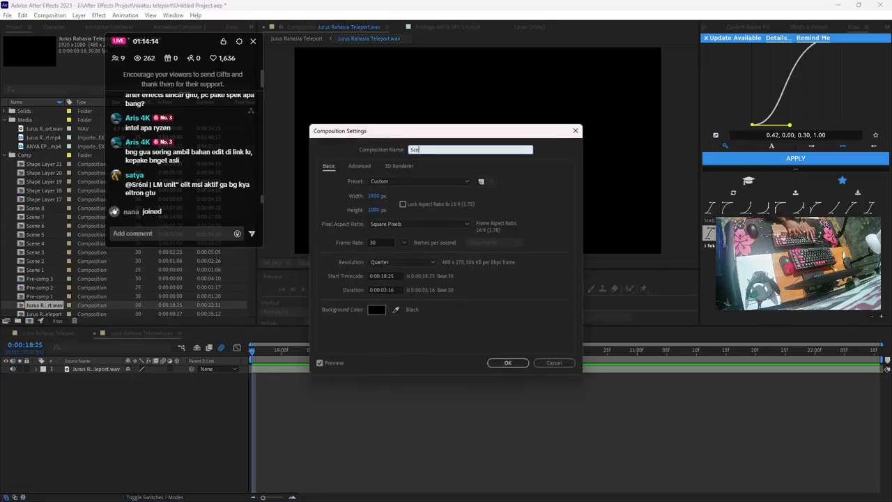
{"action": "type", "text": "Scene 9"}
{"action": "key", "text": "Return"}
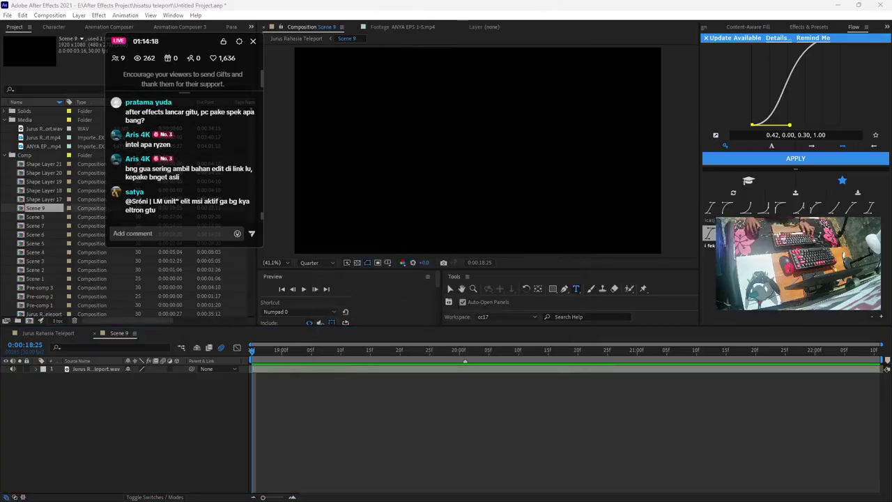
Open the ANYA EPS 1-5.mp4 footage and set its in point to 0:01:03:00
{"action": "left_click_drag", "start_coordinate": [178, 41], "coordinate": [109, 238]}
{"action": "left_click", "coordinate": [116, 162]}
{"action": "double_click", "coordinate": [44, 145]}
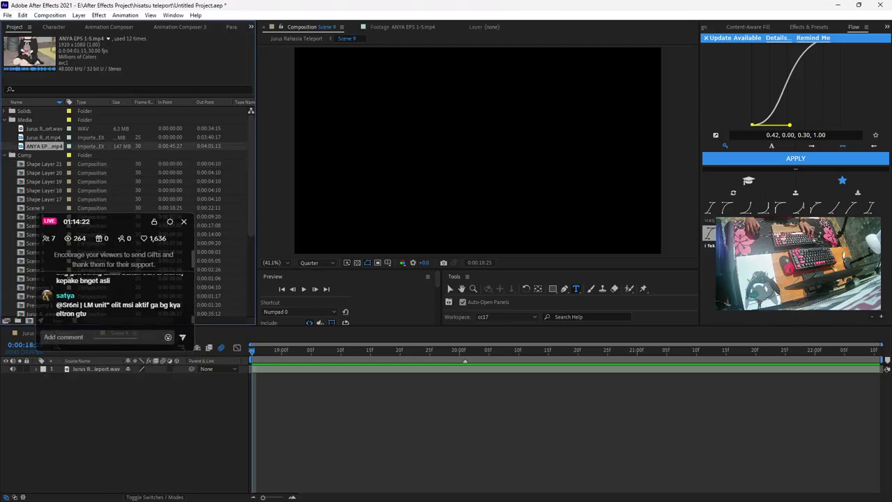
{"action": "left_click", "coordinate": [351, 242]}
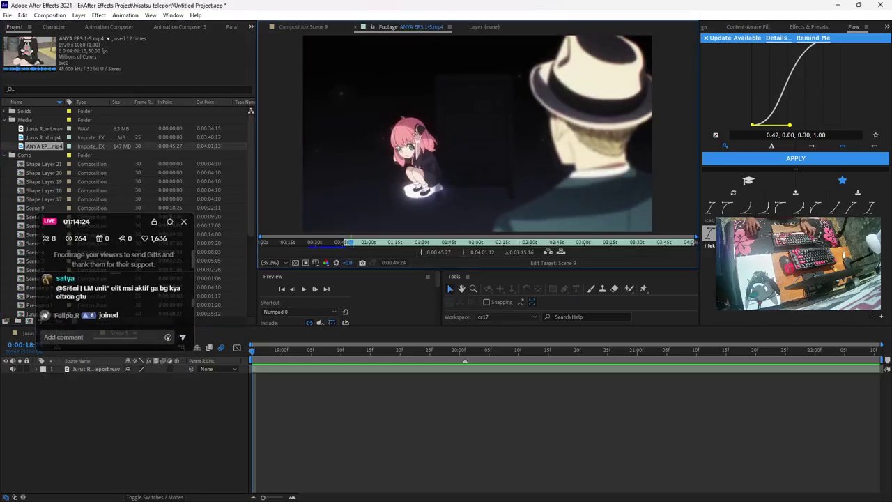
{"action": "left_click_drag", "start_coordinate": [352, 243], "coordinate": [374, 243]}
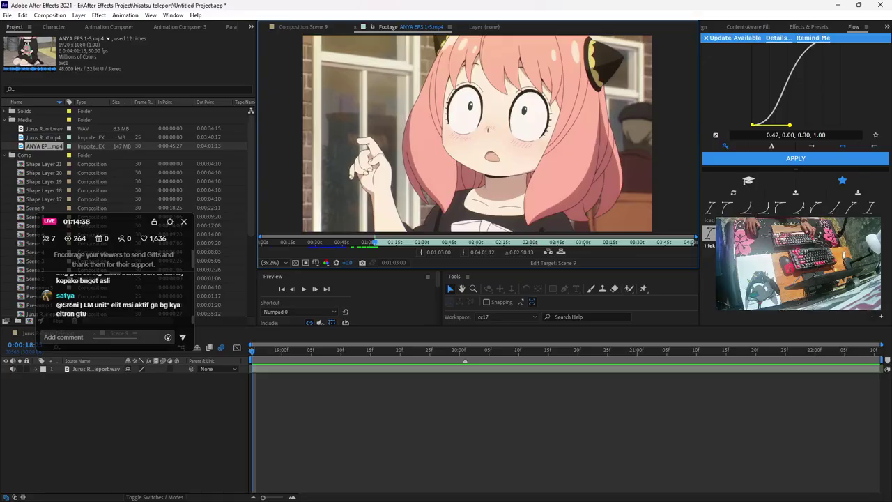
Return to Scene 9 and place the ANYA EPS 1-5.mp4 footage below the audio layer
{"action": "left_click", "coordinate": [561, 252]}
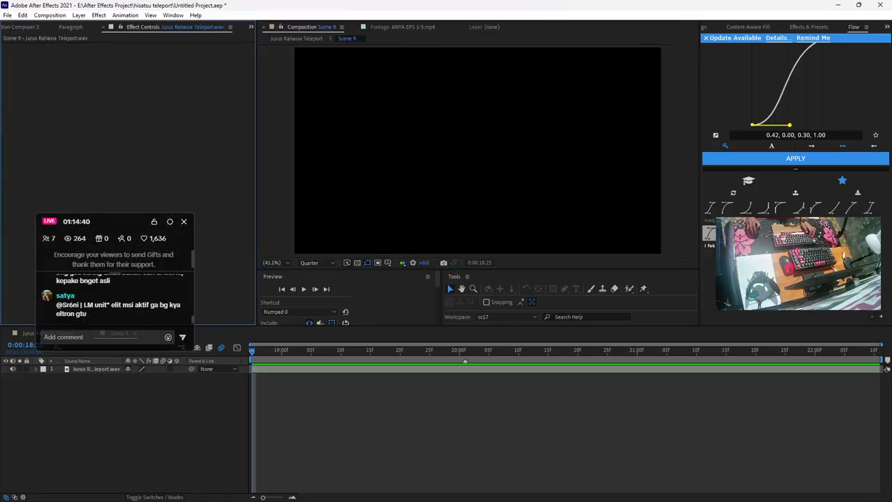
{"action": "scroll", "coordinate": [140, 28], "scroll_direction": "up", "scroll_amount": 4}
{"action": "scroll", "coordinate": [140, 27], "scroll_direction": "up", "scroll_amount": 1}
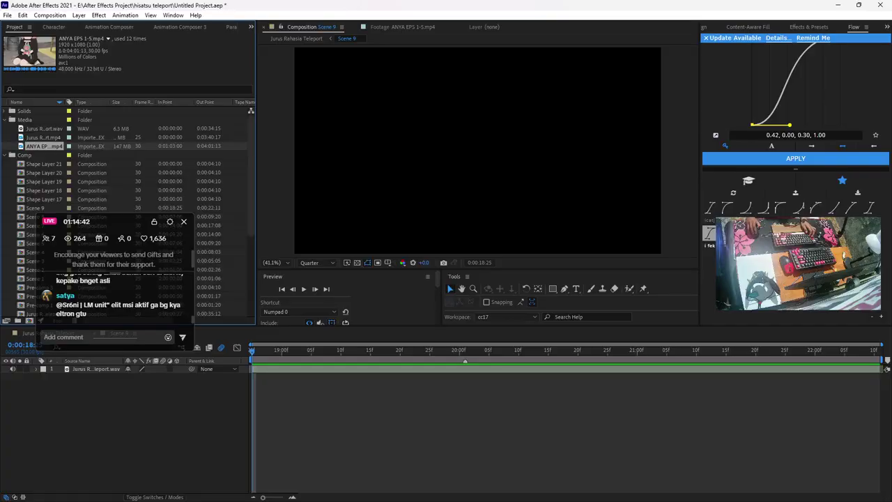
{"action": "left_click_drag", "start_coordinate": [43, 147], "coordinate": [146, 444]}
{"action": "key", "text": "ctrl+alt+shift+v"}
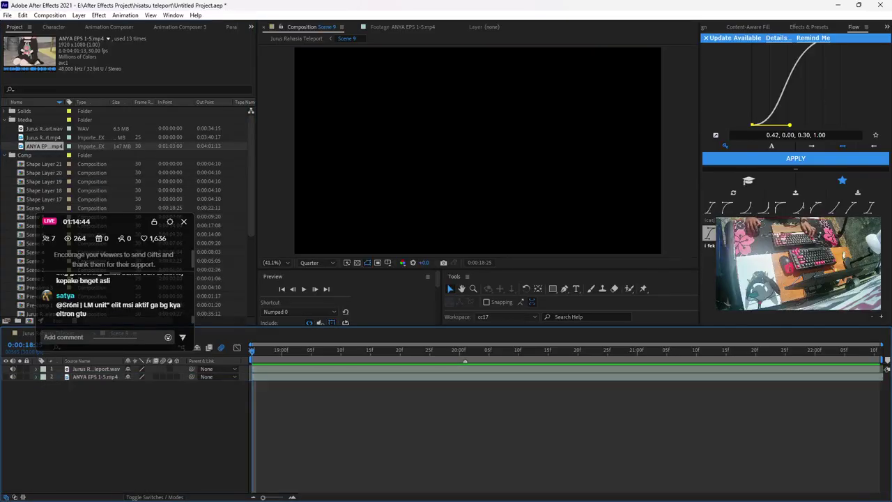
Add a camera and a 3D null object to Scene 9, parent the camera to the null, and save the project
{"action": "key", "text": "ctrl+alt+shift+c"}
{"action": "key", "text": "Return"}
{"action": "key", "text": "ctrl+alt+shift+y"}
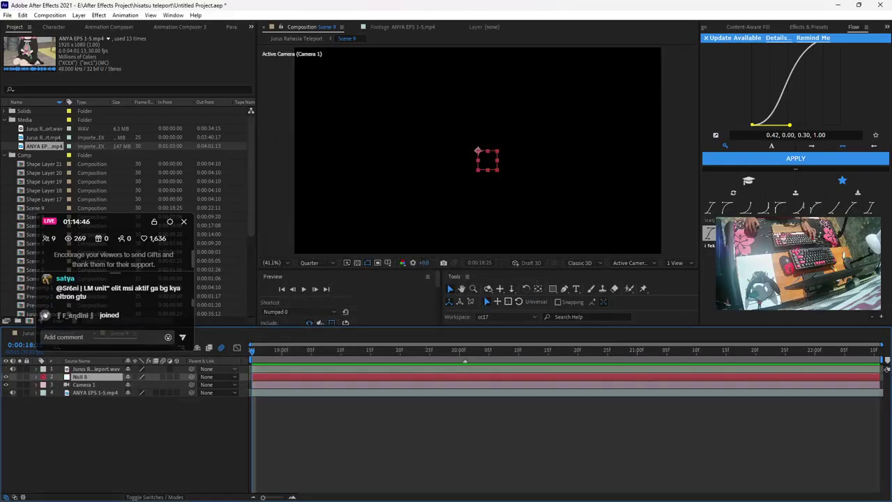
{"action": "left_click_drag", "start_coordinate": [192, 385], "coordinate": [98, 377]}
{"action": "key", "text": "ctrl+s"}
{"action": "left_click", "coordinate": [139, 420]}
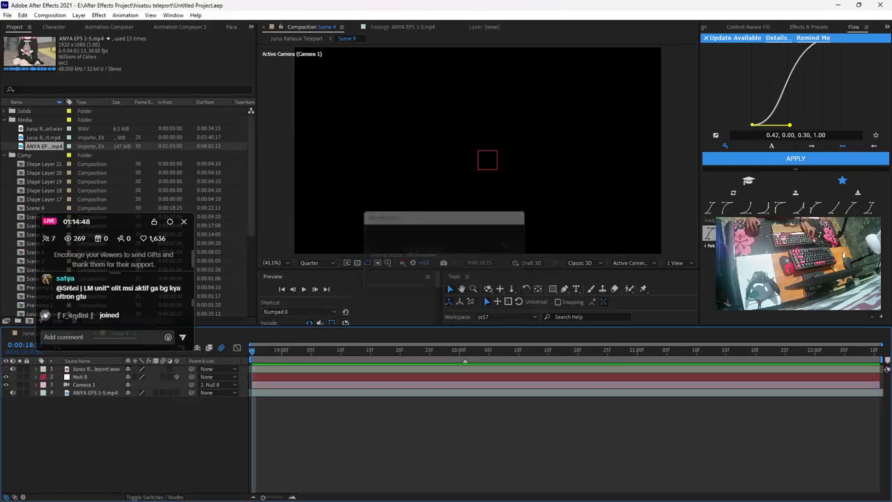
{"action": "left_click", "coordinate": [105, 392]}
{"action": "right_click", "coordinate": [154, 420]}
{"action": "mouse_move", "coordinate": [209, 306]}
{"action": "left_click", "coordinate": [292, 319]}
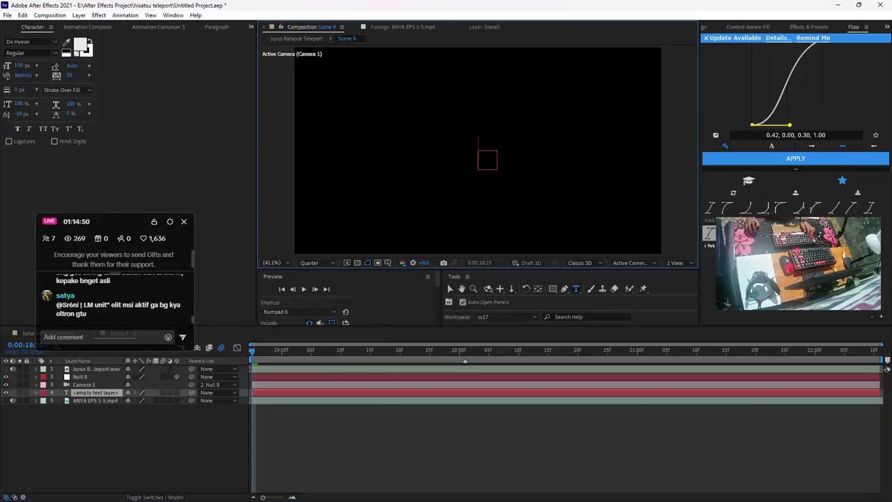
{"action": "key", "text": "Escape"}
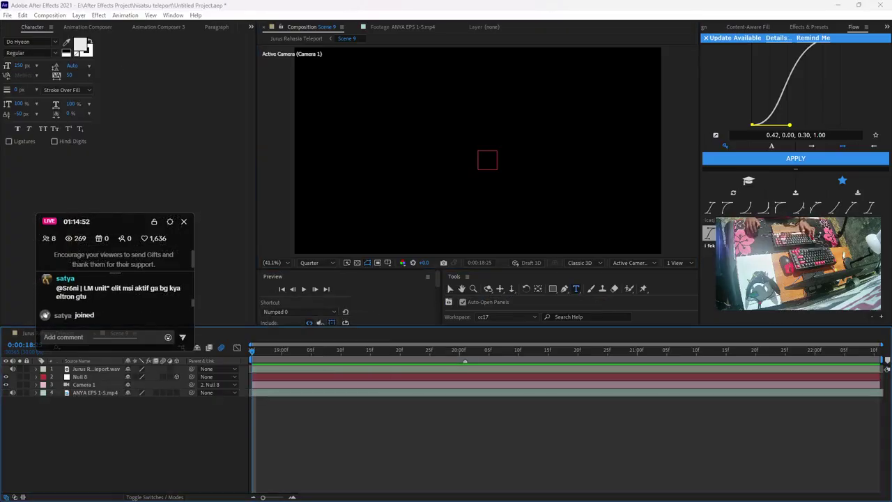
Copy the "masa sih??" text layer from Scene 8 into Scene 9, above the footage layer, and change its text to "akhh"
{"action": "left_click", "coordinate": [48, 333]}
{"action": "double_click", "coordinate": [84, 384]}
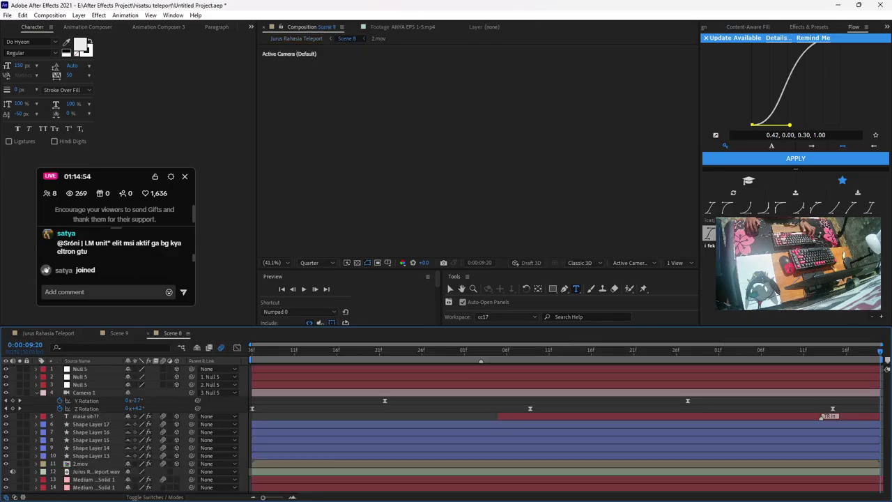
{"action": "left_click", "coordinate": [86, 416]}
{"action": "key", "text": "ctrl+c"}
{"action": "left_click", "coordinate": [119, 333]}
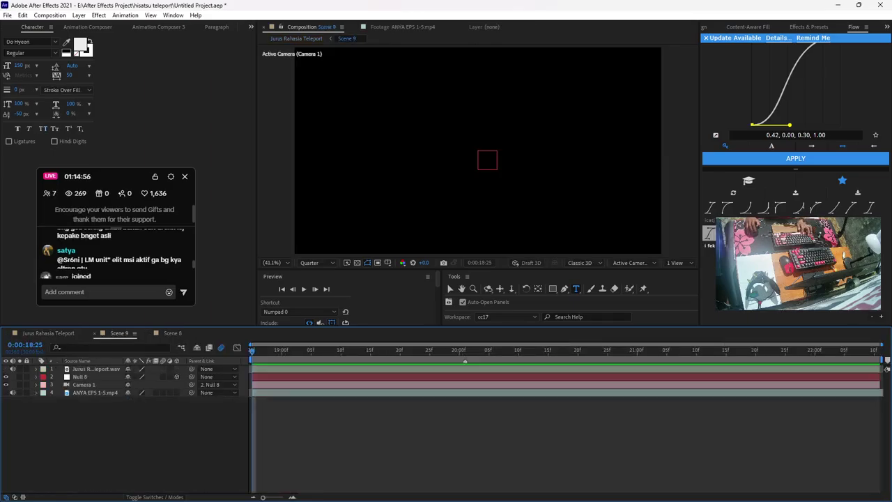
{"action": "key", "text": "ctrl+v"}
{"action": "left_click_drag", "start_coordinate": [86, 369], "coordinate": [86, 395]}
{"action": "key", "text": "["}
{"action": "key", "text": "space"}
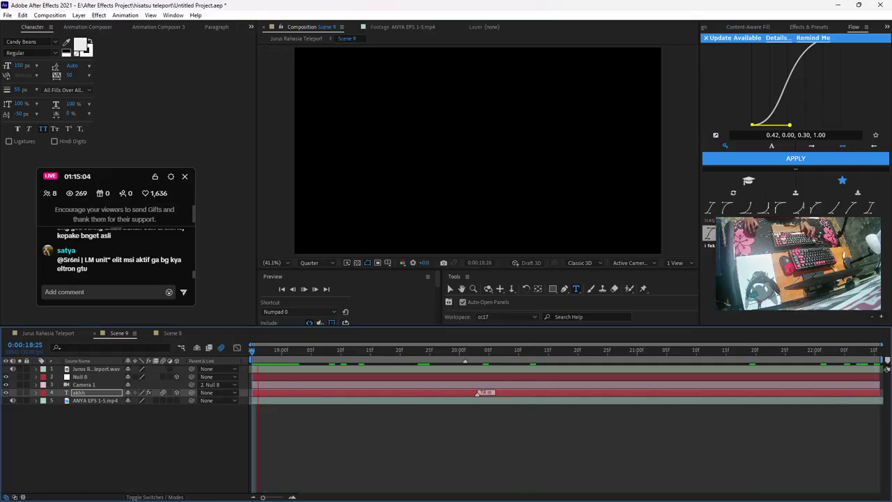
{"action": "key", "text": "space"}
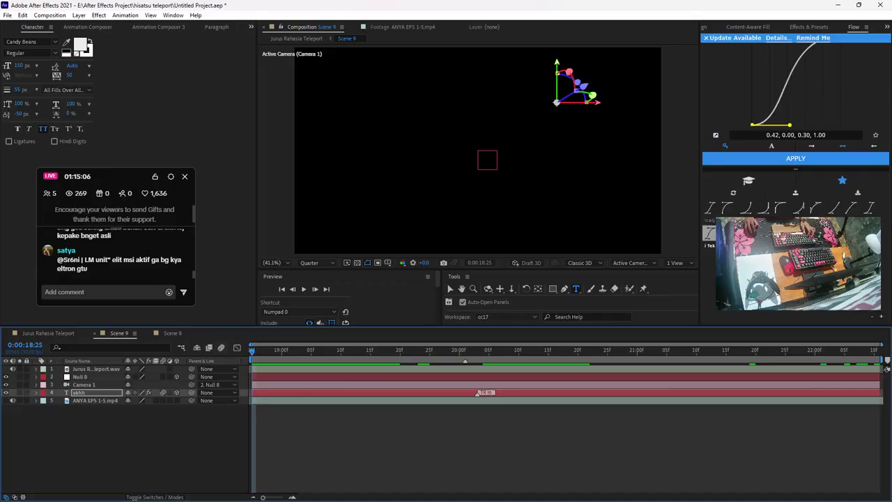
{"action": "key", "text": "space"}
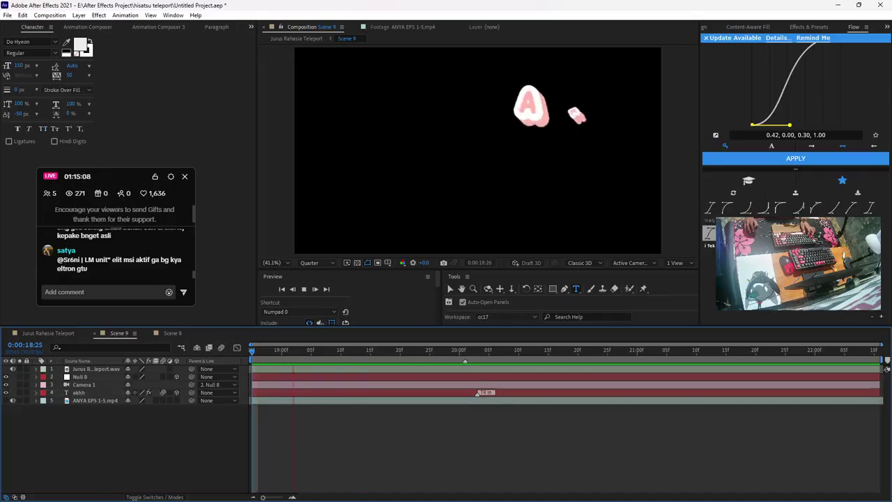
{"action": "key", "text": "space"}
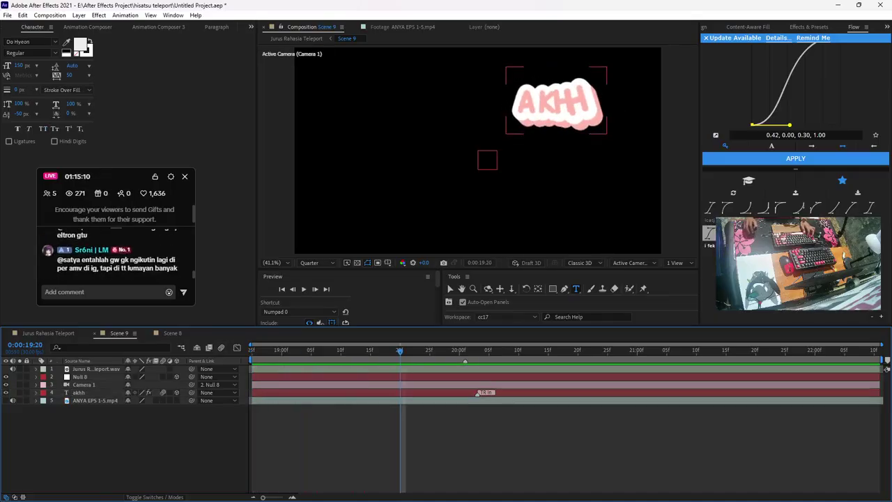
Reset the akhh text layer's transform to centre it and set its scale to 183%
{"action": "left_click", "coordinate": [36, 392]}
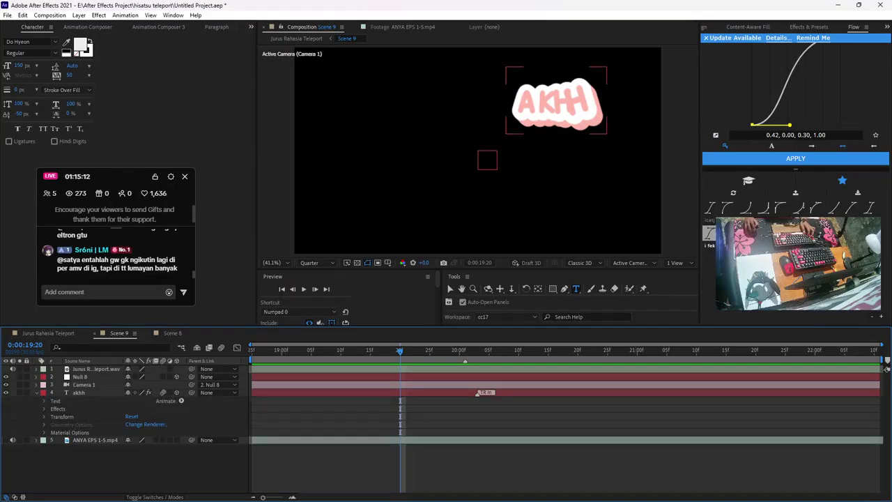
{"action": "left_click", "coordinate": [132, 417]}
{"action": "left_click", "coordinate": [79, 392]}
{"action": "key", "text": "v"}
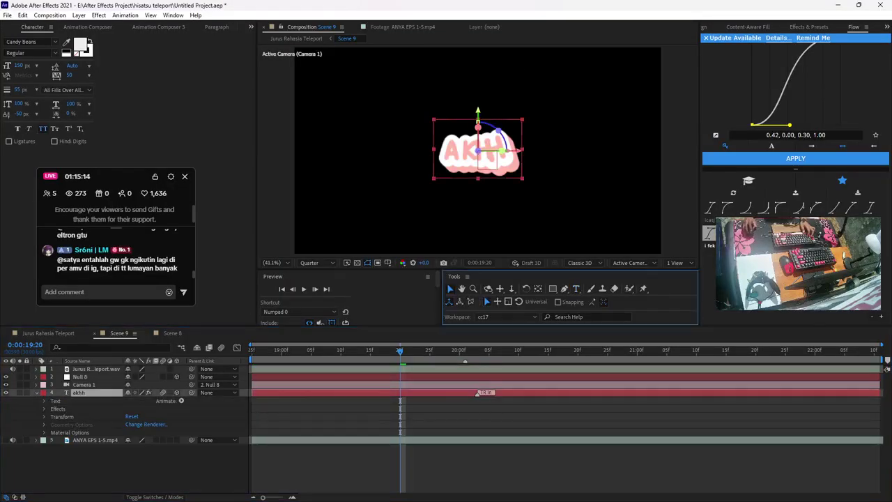
{"action": "key", "text": "s"}
{"action": "left_click_drag", "start_coordinate": [139, 400], "coordinate": [177, 400]}
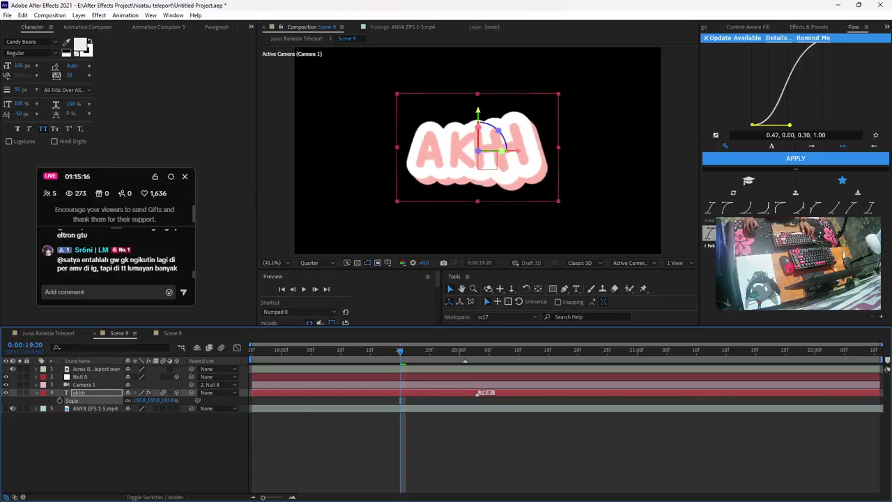
Append "!!" to the akhh text and move its transition-in marker earlier, to about 0:00:19:24
{"action": "double_click", "coordinate": [80, 392]}
{"action": "key", "text": "Right"}
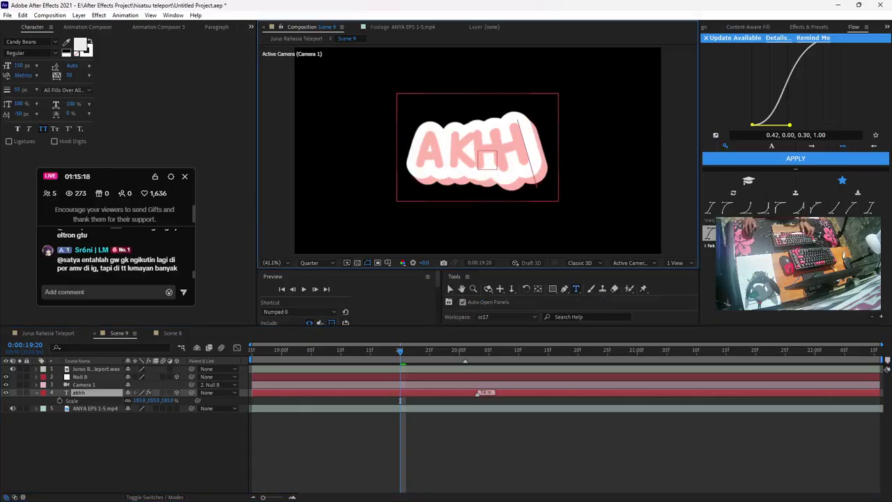
{"action": "type", "text": "!!"}
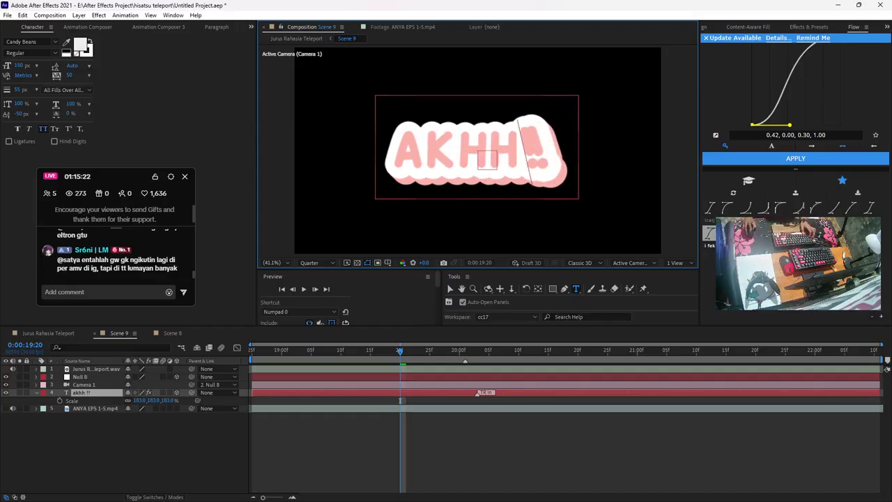
{"action": "left_click", "coordinate": [450, 289]}
{"action": "key", "text": "space"}
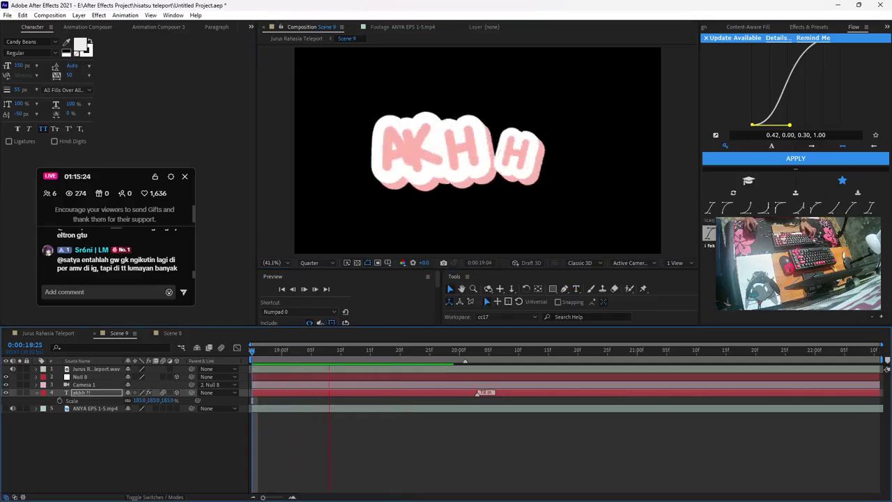
{"action": "key", "text": "space"}
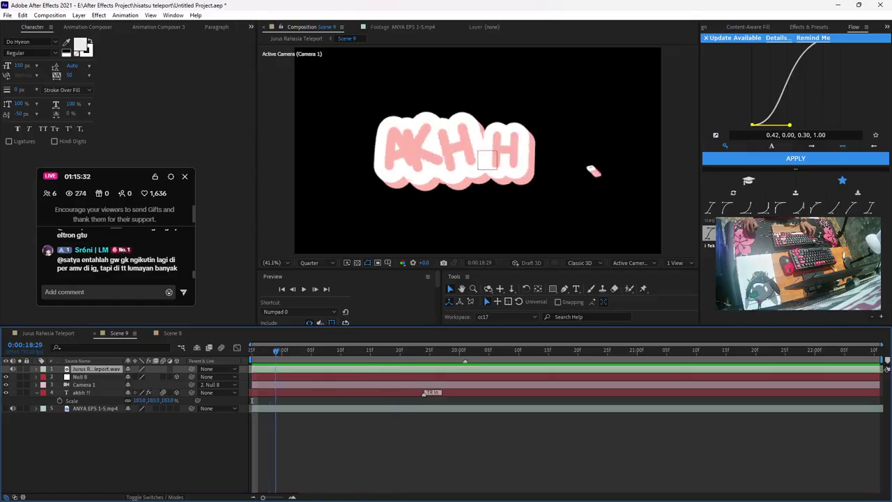
Animate the null's Z position from 1200 at the start of Scene 9 to 0 at about 0:00:19:29
{"action": "left_click", "coordinate": [80, 376]}
{"action": "key", "text": "p"}
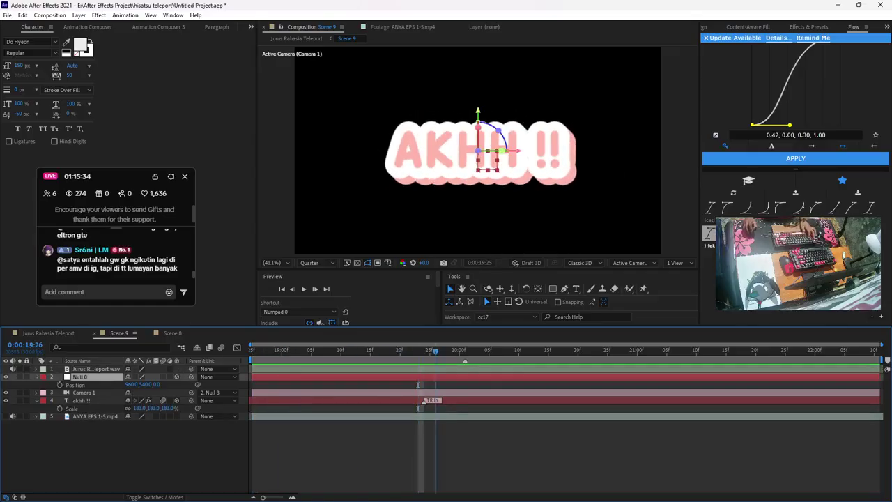
{"action": "key", "text": "Page_Down"}
{"action": "key", "text": "Page_Down"}
{"action": "key", "text": "Page_Down"}
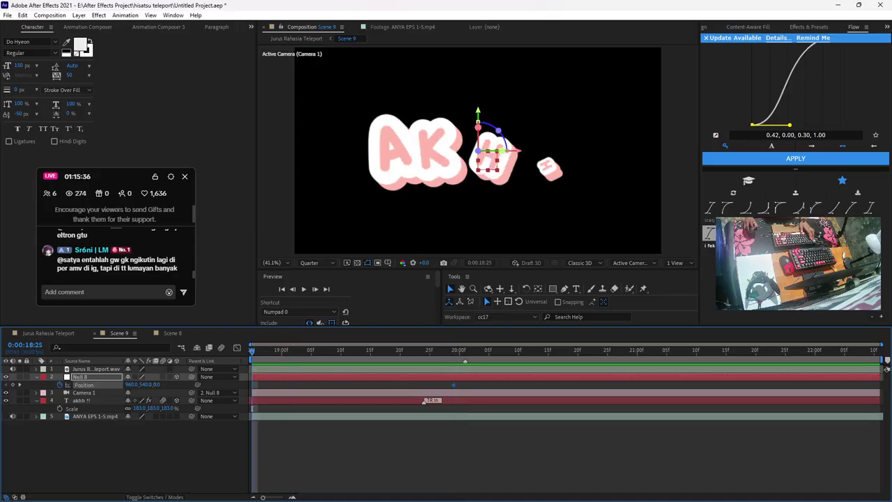
{"action": "type", "text": "1200"}
{"action": "key", "text": "Return"}
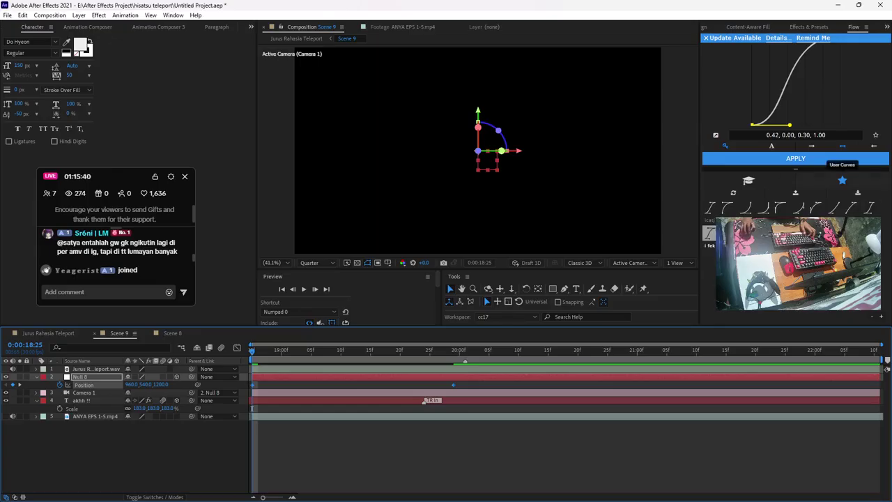
Ease the null's position keyframes with the 0.00, 0.50, 0.00, 1.00 Flow curve and shift them one frame earlier
{"action": "left_click", "coordinate": [780, 208]}
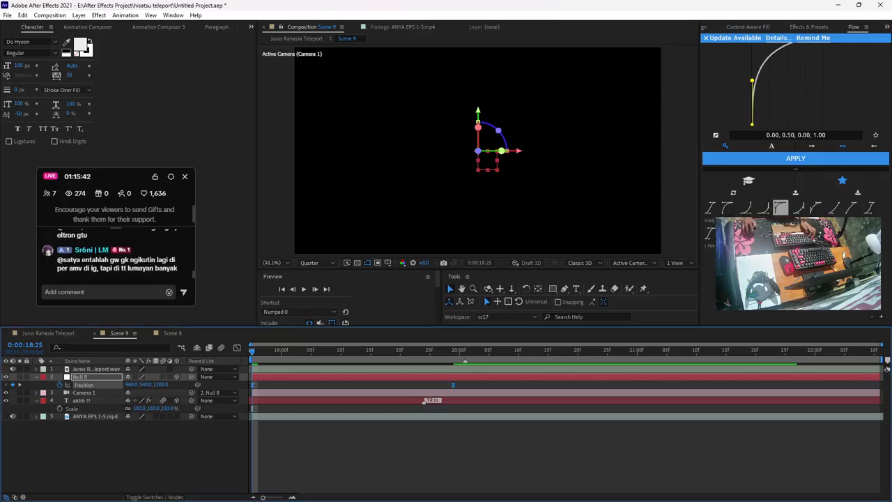
{"action": "key", "text": "alt+Left"}
{"action": "key", "text": "space"}
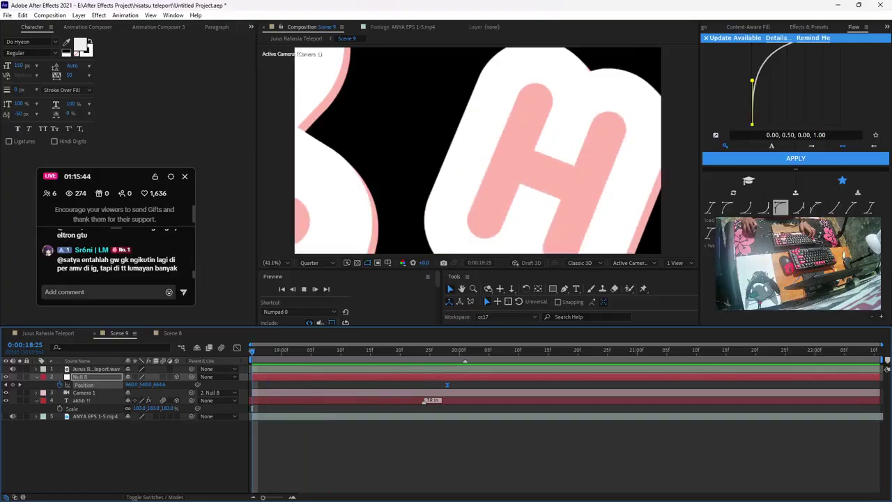
{"action": "key", "text": "space"}
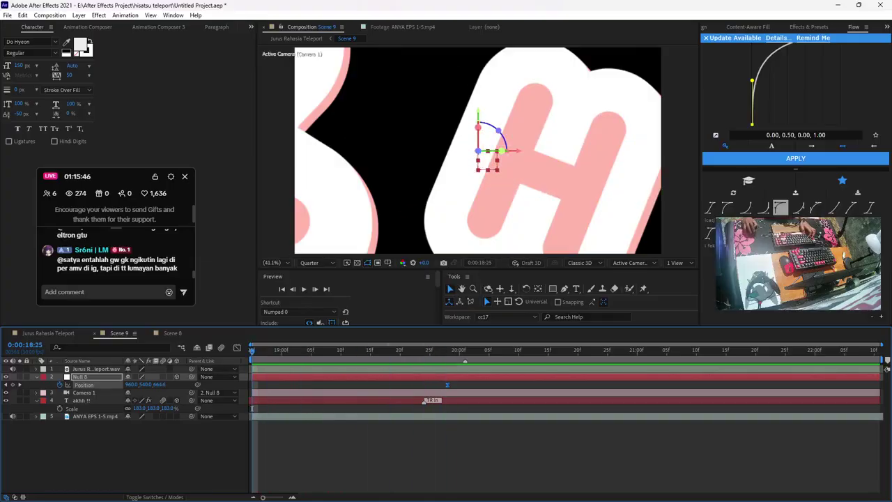
Trim the start of the audio layer to 0:00:19:02 and preview Scene 9 from its beginning
{"action": "key", "text": "space"}
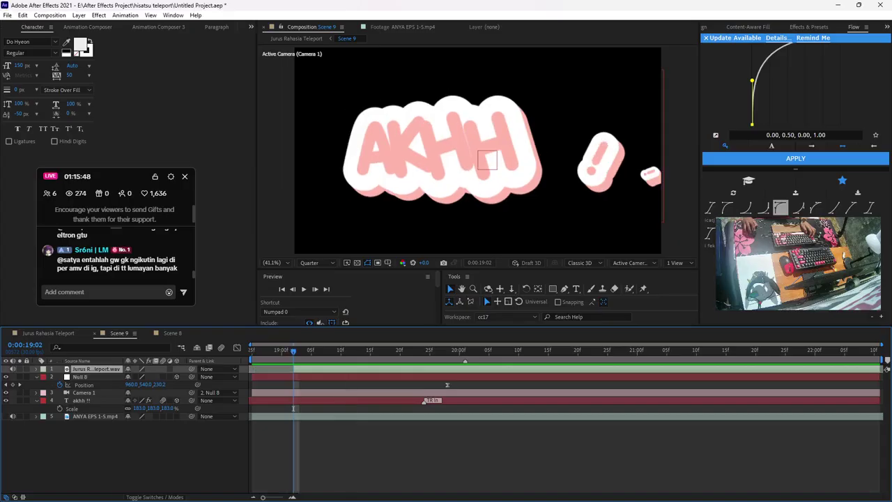
{"action": "key", "text": "alt+["}
{"action": "key", "text": "Home"}
{"action": "key", "text": "space"}
{"action": "key", "text": "space"}
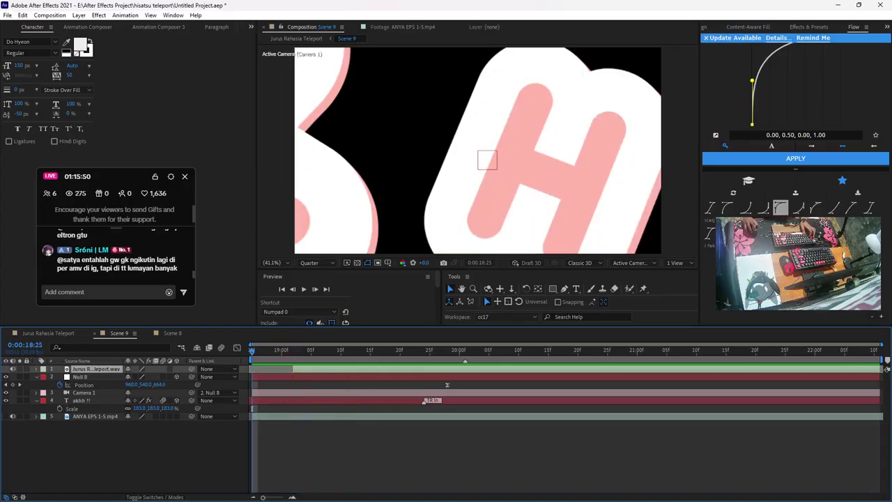
{"action": "key", "text": "space"}
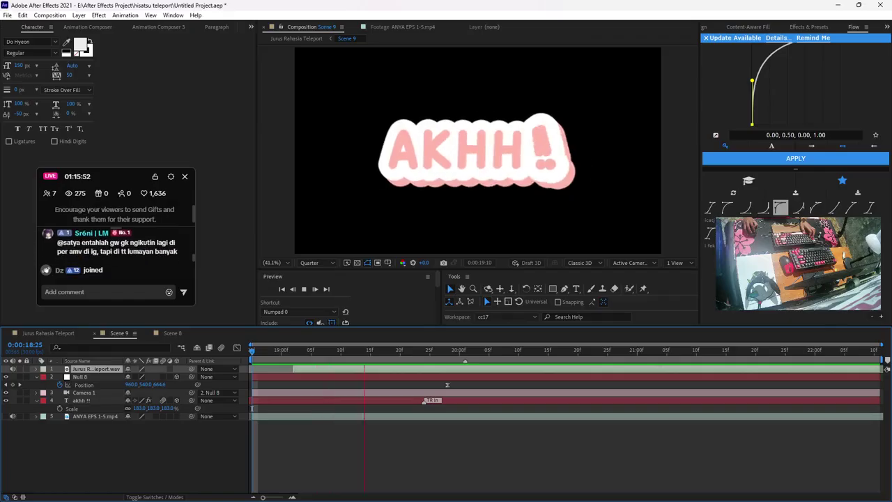
{"action": "key", "text": "space"}
{"action": "key", "text": "space"}
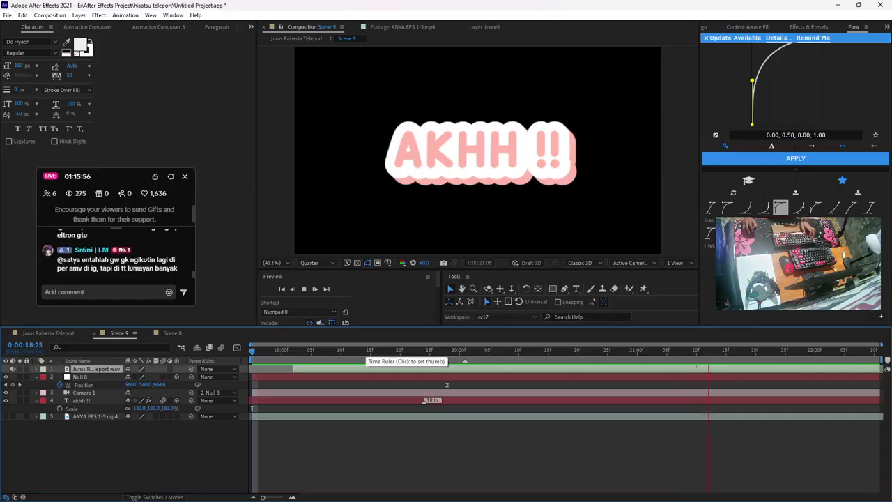
{"action": "key", "text": "space"}
{"action": "key", "text": "Home"}
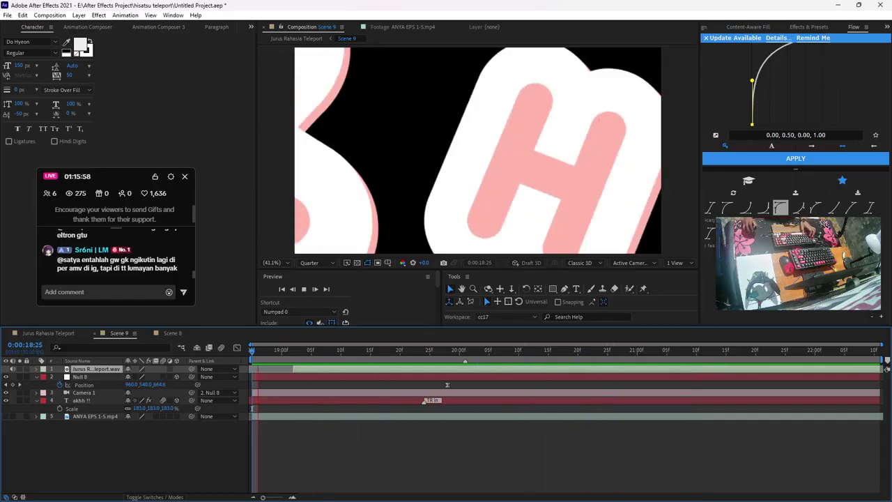
Duplicate the null and give the copy only Position and Orientation keyframes at 0:00:20:14
{"action": "mouse_move", "coordinate": [529, 350]}
{"action": "left_mouse_down"}
{"action": "mouse_move", "coordinate": [370, 351]}
{"action": "mouse_move", "coordinate": [542, 350]}
{"action": "left_mouse_up"}
{"action": "left_click", "coordinate": [542, 376]}
{"action": "key", "text": "ctrl+d"}
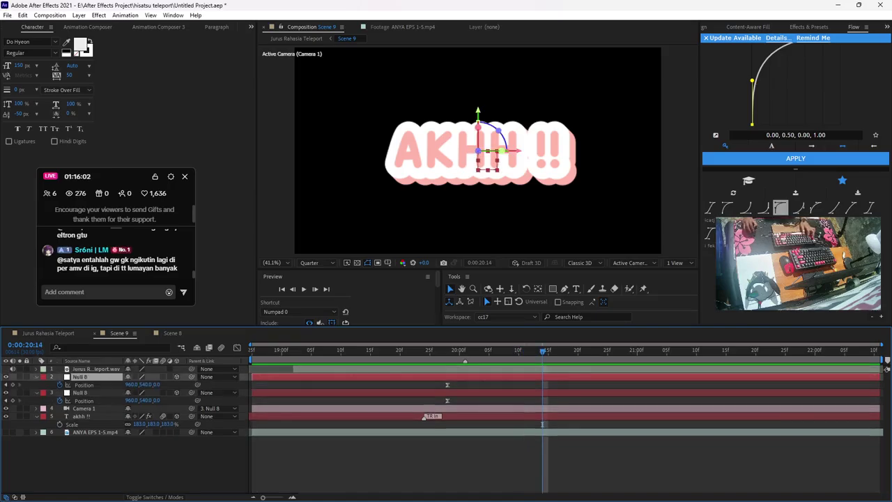
{"action": "key", "text": "r"}
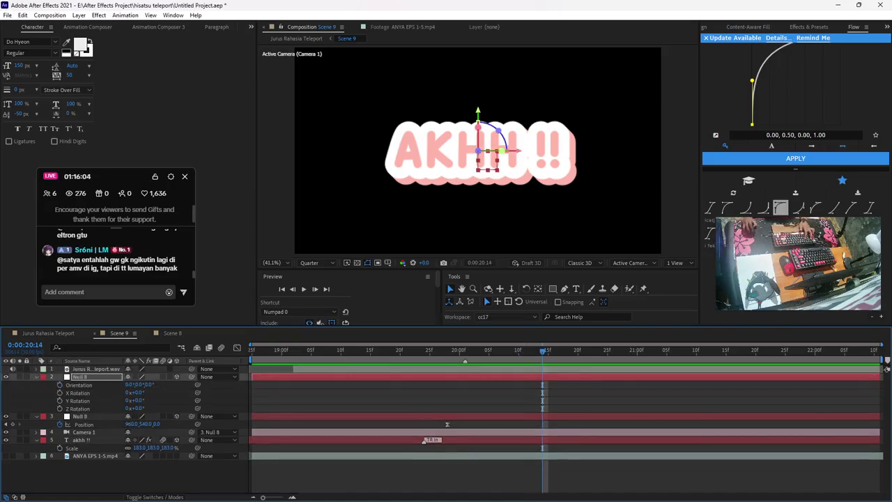
{"action": "key", "text": "u"}
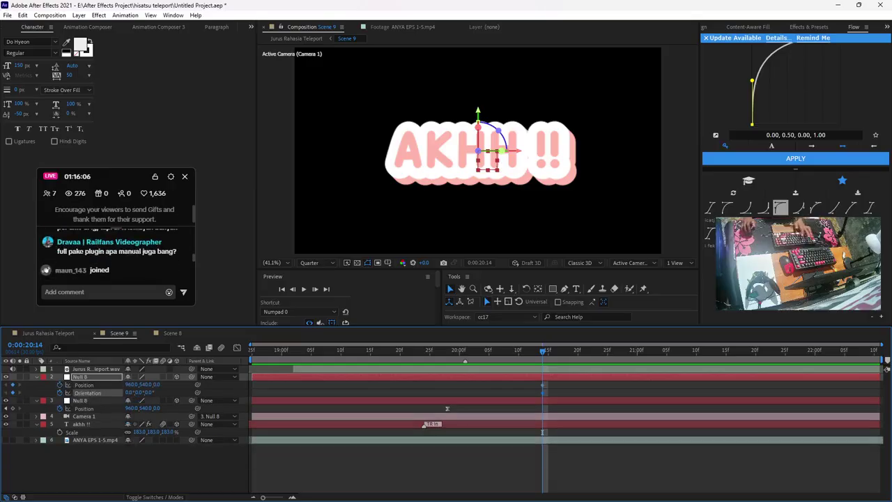
Move the duplicate null's keyframes to about 0:00:19:08, save the project, and parent the original null to the duplicate
{"action": "left_click_drag", "start_coordinate": [554, 382], "coordinate": [329, 385]}
{"action": "key", "text": "alt+shift+j"}
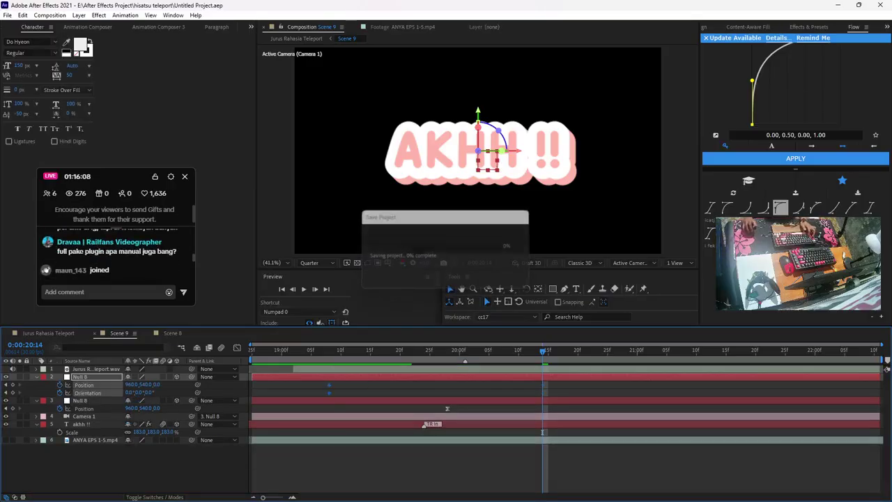
{"action": "left_click_drag", "start_coordinate": [197, 400], "coordinate": [94, 377]}
At 0:00:20:14, rotate and move the duplicate null to orientation 26.4°, 17.0°, 334.7° and position 428.3, 913.8, 725.7
{"action": "left_click_drag", "start_coordinate": [502, 150], "coordinate": [435, 150]}
{"action": "mouse_move", "coordinate": [478, 127]}
{"action": "left_mouse_down"}
{"action": "mouse_move", "coordinate": [478, 175]}
{"action": "mouse_move", "coordinate": [507, 144]}
{"action": "mouse_move", "coordinate": [507, 155]}
{"action": "mouse_move", "coordinate": [483, 166]}
{"action": "mouse_move", "coordinate": [418, 252]}
{"action": "mouse_move", "coordinate": [504, 139]}
{"action": "mouse_move", "coordinate": [493, 127]}
{"action": "left_mouse_up"}
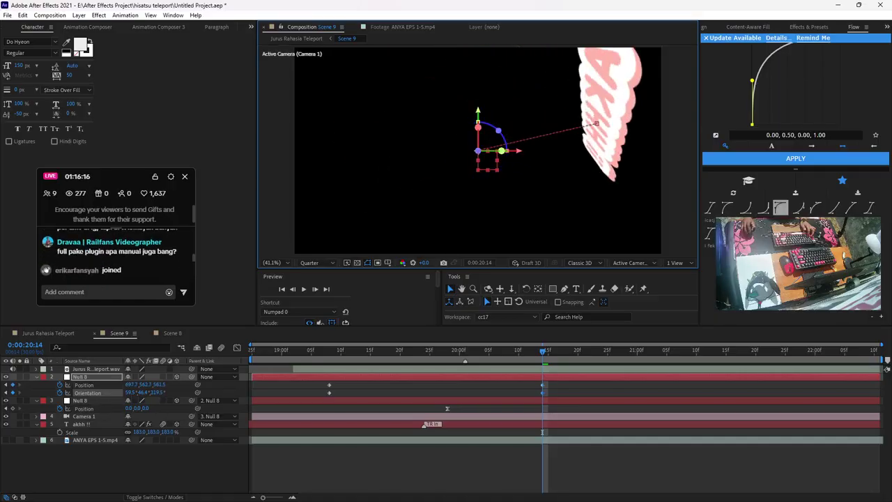
{"action": "mouse_move", "coordinate": [487, 160]}
{"action": "left_mouse_down"}
{"action": "mouse_move", "coordinate": [464, 172]}
{"action": "mouse_move", "coordinate": [499, 150]}
{"action": "mouse_move", "coordinate": [488, 151]}
{"action": "mouse_move", "coordinate": [512, 150]}
{"action": "mouse_move", "coordinate": [478, 133]}
{"action": "mouse_move", "coordinate": [478, 174]}
{"action": "left_mouse_up"}
Ease the duplicate null's keyframes with the 0.42, 0.00, 0.30, 1.00 Flow curve and move the first pair to about 0:00:19:03
{"action": "left_click_drag", "start_coordinate": [304, 384], "coordinate": [599, 401]}
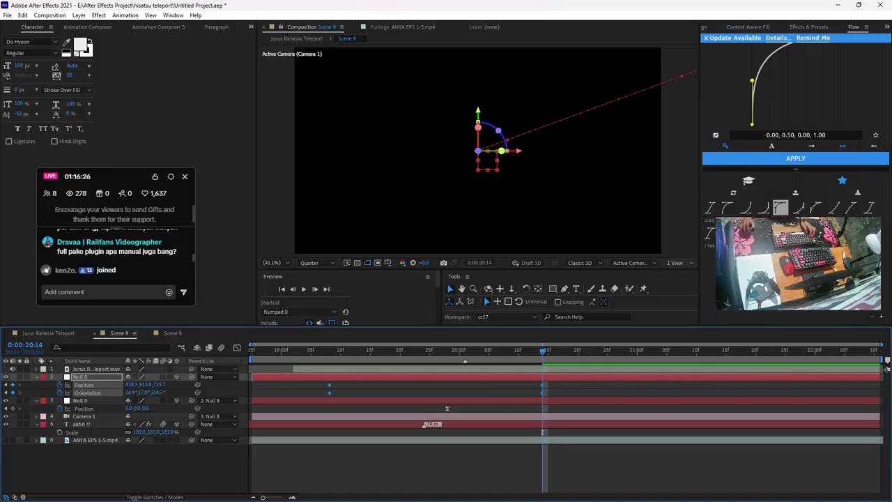
{"action": "left_click", "coordinate": [710, 233]}
{"action": "left_click", "coordinate": [795, 158]}
{"action": "left_click_drag", "start_coordinate": [330, 385], "coordinate": [299, 385]}
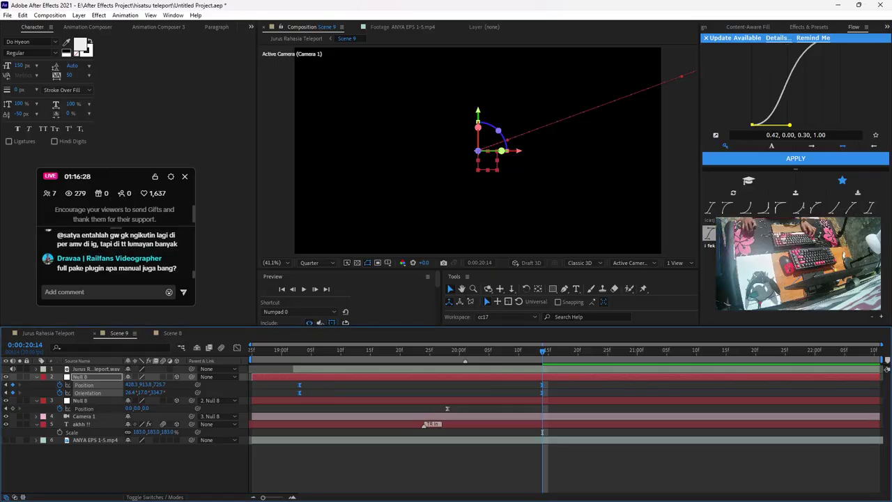
{"action": "left_click_drag", "start_coordinate": [561, 384], "coordinate": [519, 400]}
Make the ANYA EPS 1-5.mp4 layer 3D, match its position and orientation to the duplicate null's end values, and preview the camera move
{"action": "left_click", "coordinate": [96, 439]}
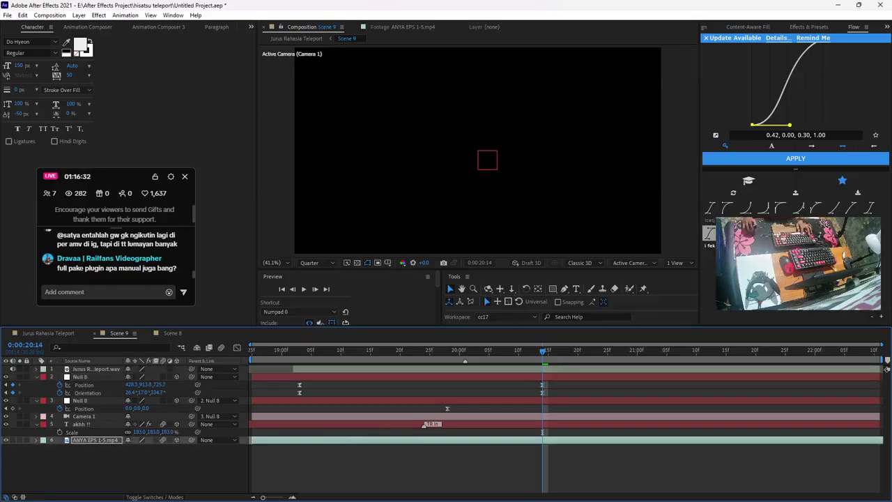
{"action": "key", "text": "Home"}
{"action": "key", "text": "u"}
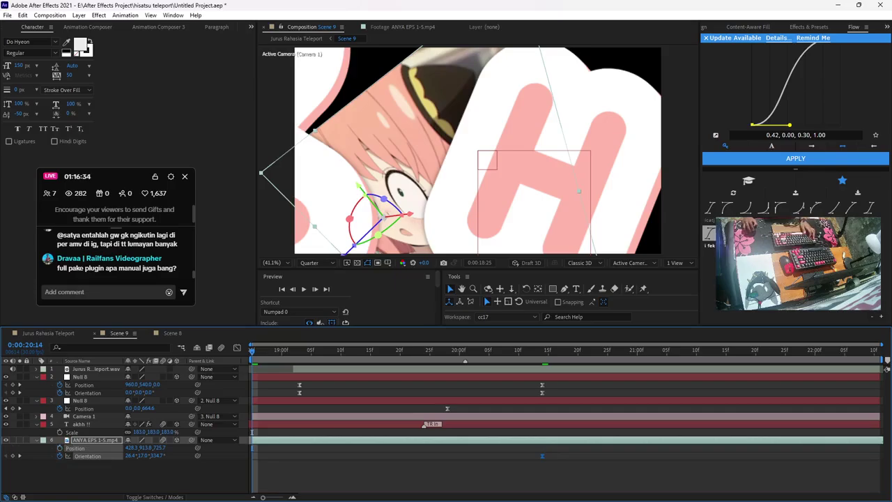
{"action": "key", "text": "space"}
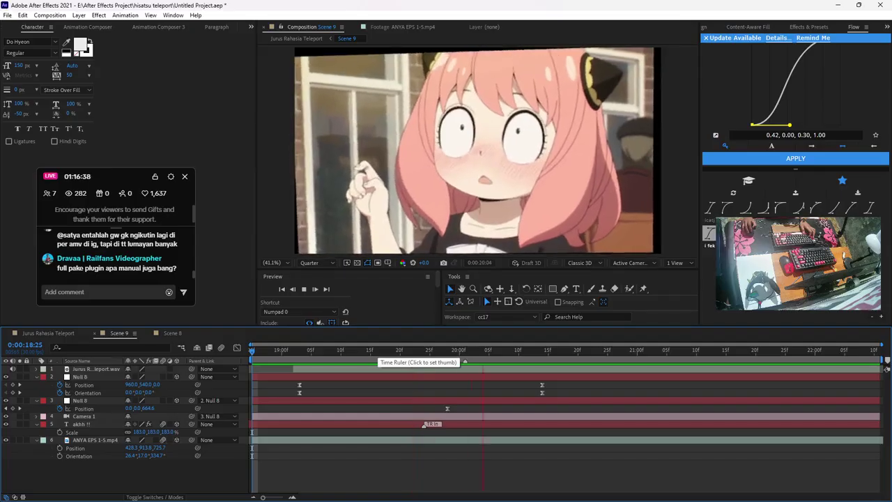
{"action": "key", "text": "space"}
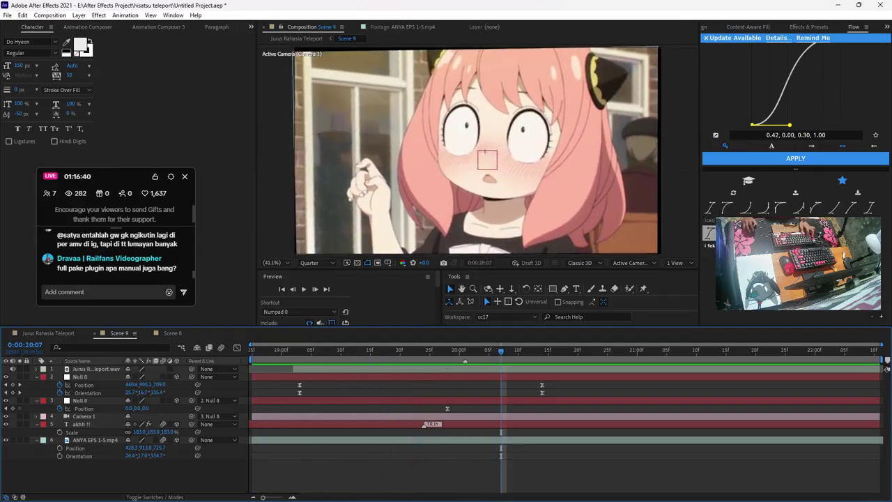
Duplicate the akhh !! text layer, start the copy at 0:00:19:18, and change its text to jika
{"action": "key", "text": "ctrl+d"}
{"action": "left_click_drag", "start_coordinate": [501, 351], "coordinate": [388, 350]}
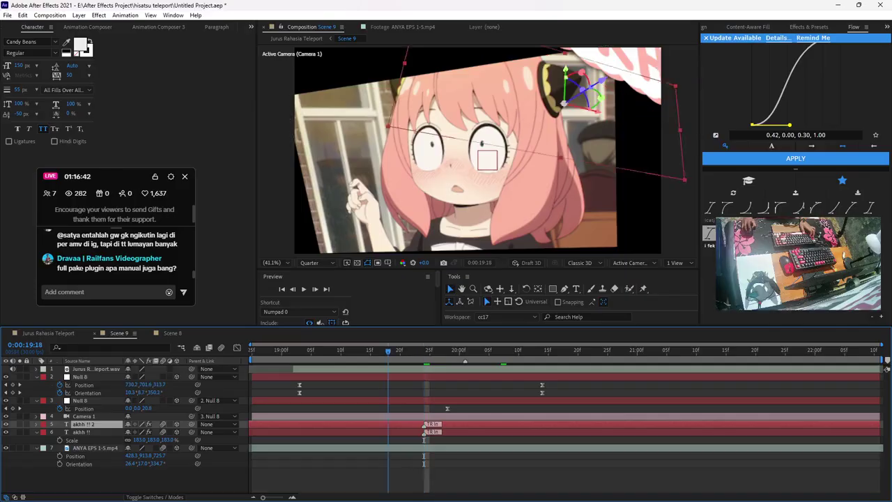
{"action": "key", "text": "bracketleft"}
{"action": "double_click", "coordinate": [84, 416]}
{"action": "left_click", "coordinate": [587, 355]}
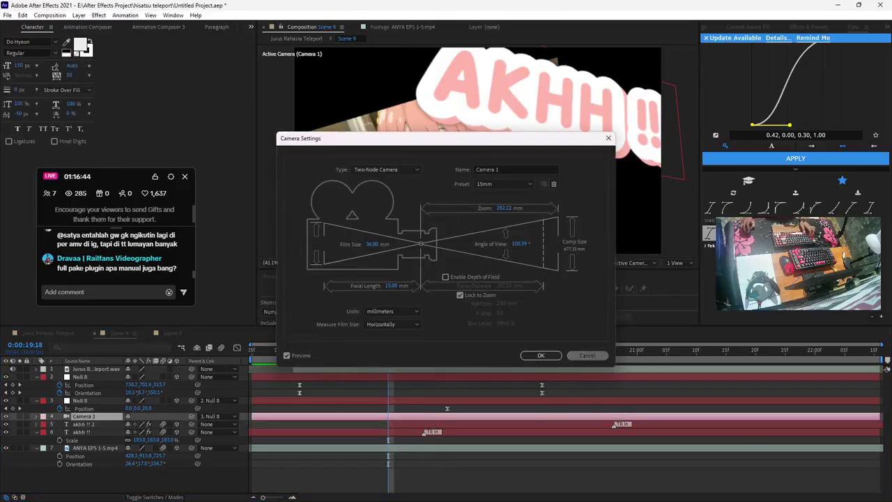
{"action": "left_click", "coordinate": [524, 97]}
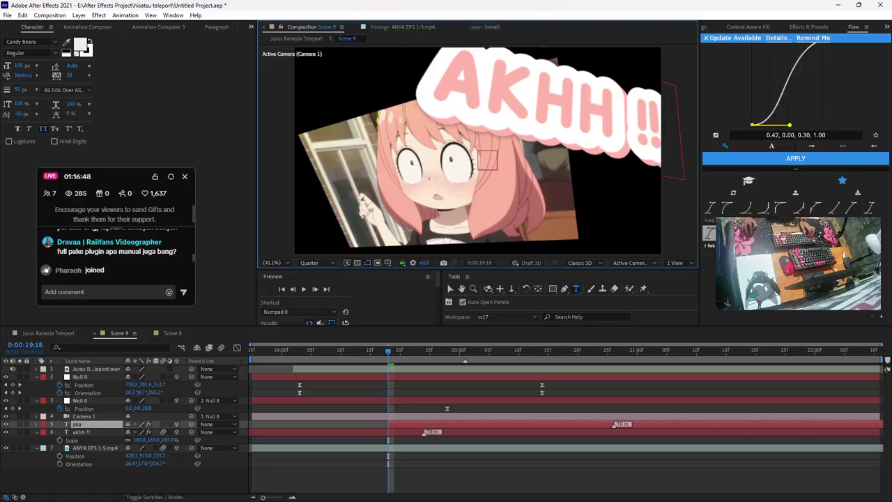
{"action": "left_click", "coordinate": [450, 288]}
Match the jika layer to the first null's end values: position 428.3, 913.8, 725.7 and orientation 26.4°, 17.0°, 334.7°
{"action": "left_click", "coordinate": [81, 377]}
{"action": "left_click", "coordinate": [84, 416]}
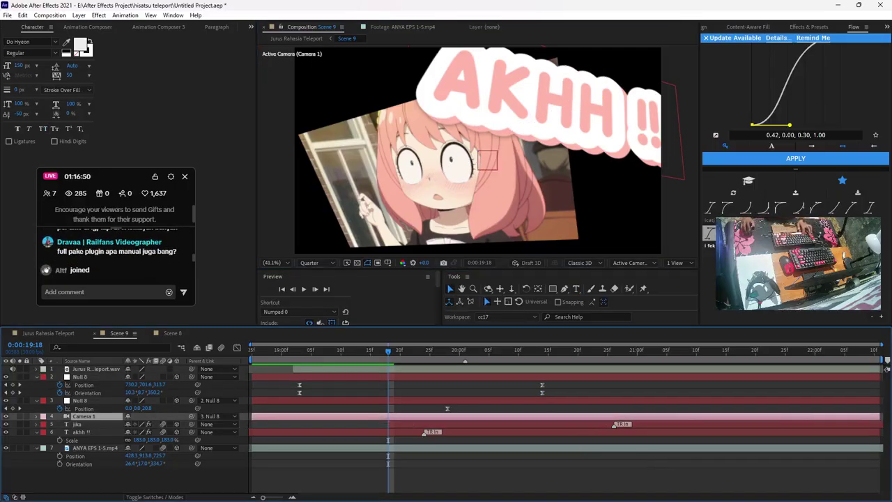
{"action": "left_click", "coordinate": [78, 424]}
{"action": "key", "text": "u"}
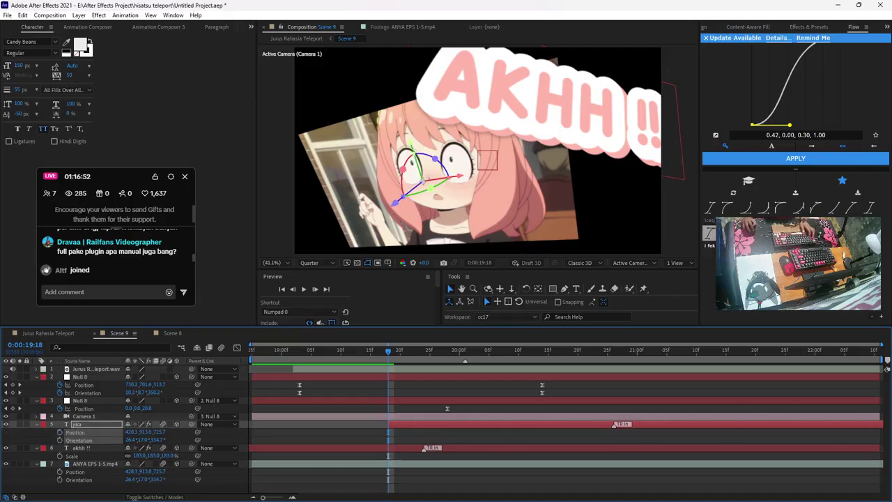
Lower the jika text to below the character's face and set its scale to 130%
{"action": "key", "text": "space"}
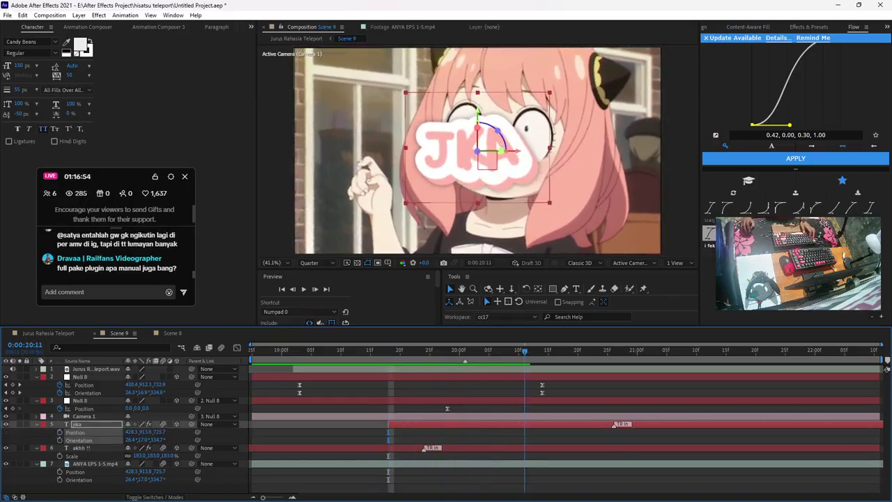
{"action": "key", "text": "space"}
{"action": "left_click_drag", "start_coordinate": [449, 157], "coordinate": [461, 209]}
{"action": "key", "text": "s"}
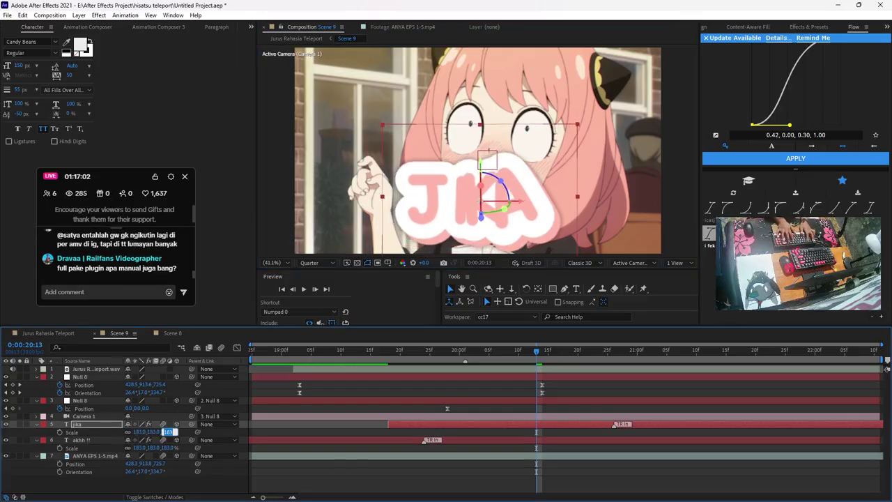
{"action": "key", "text": "Return"}
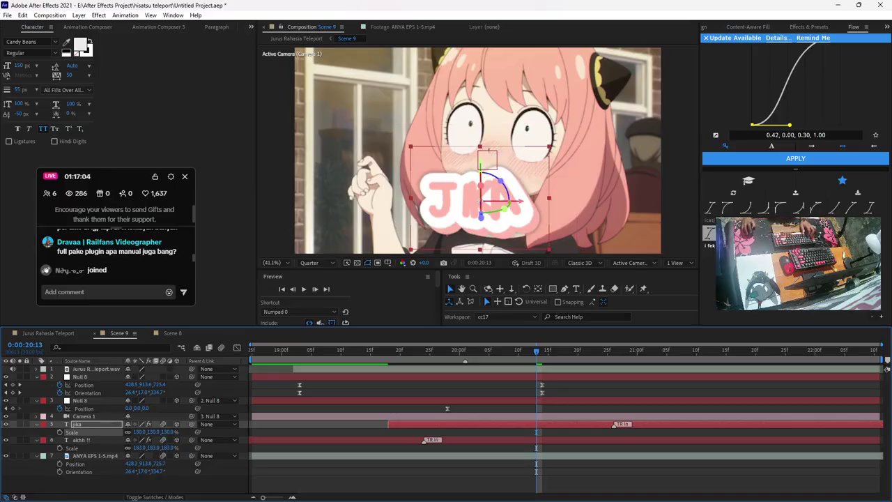
Preview the scene and set the jika layer's AC IN [ZXI] Controls to position 0.0, 0.0 and rotation 0°
{"action": "left_click", "coordinate": [80, 376]}
{"action": "left_click", "coordinate": [252, 350]}
{"action": "key", "text": "space"}
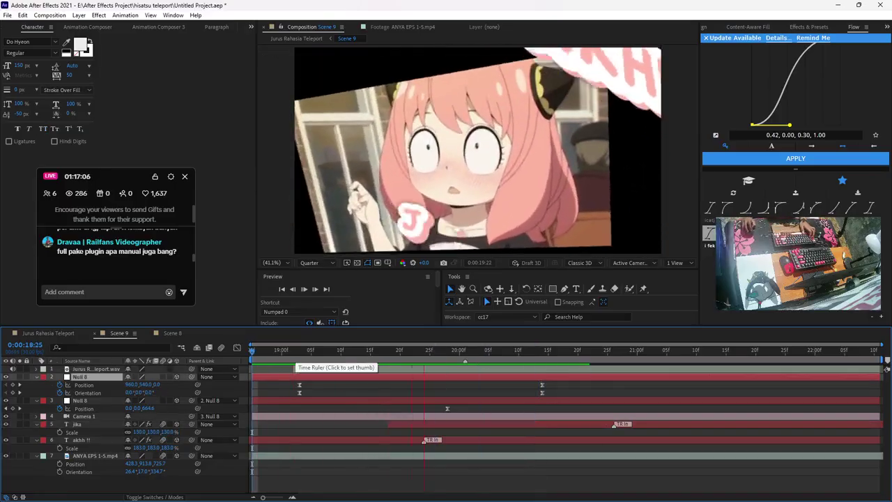
{"action": "key", "text": "space"}
{"action": "left_click", "coordinate": [76, 424]}
{"action": "key", "text": "F3"}
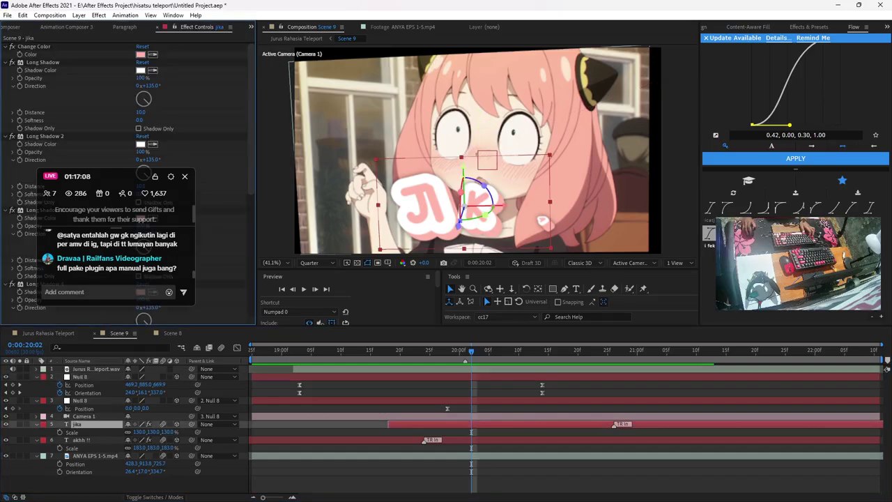
{"action": "left_click_drag", "start_coordinate": [109, 176], "coordinate": [106, 331]}
{"action": "scroll", "coordinate": [149, 230], "scroll_direction": "down", "scroll_amount": 5}
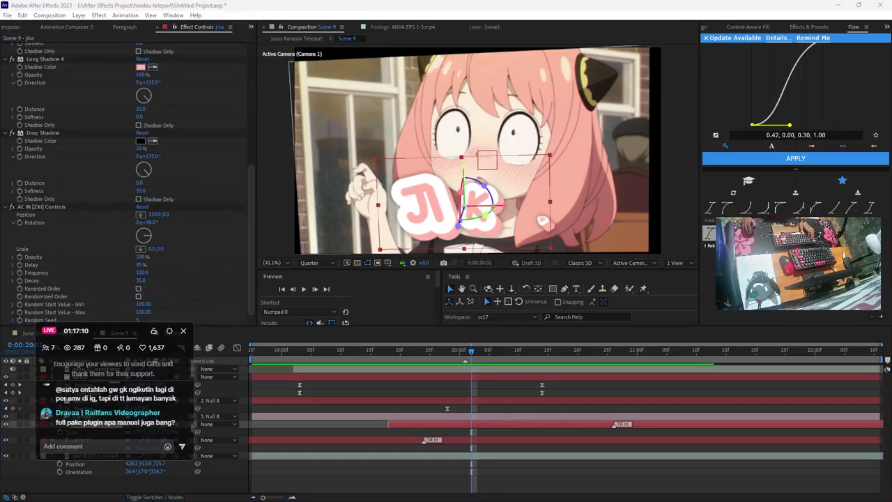
{"action": "left_click", "coordinate": [149, 223]}
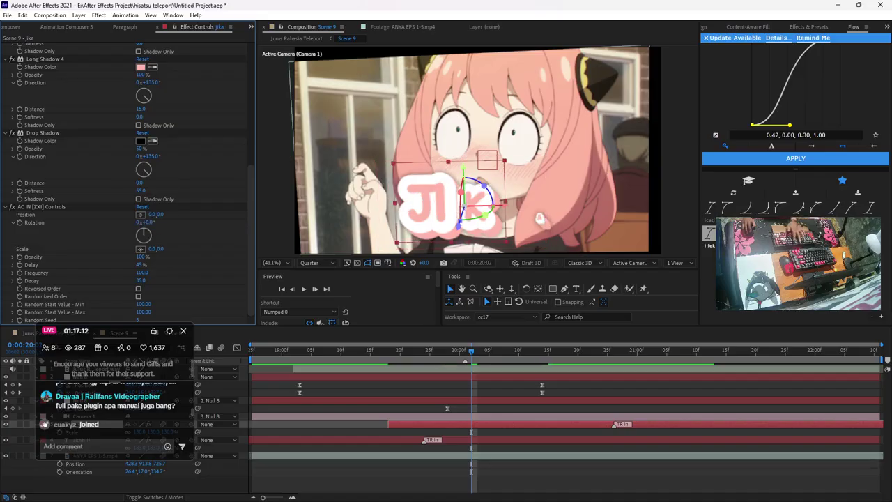
Move the start of the jika layer to about 0:00:19:08 and preview the text timing
{"action": "key", "text": "space"}
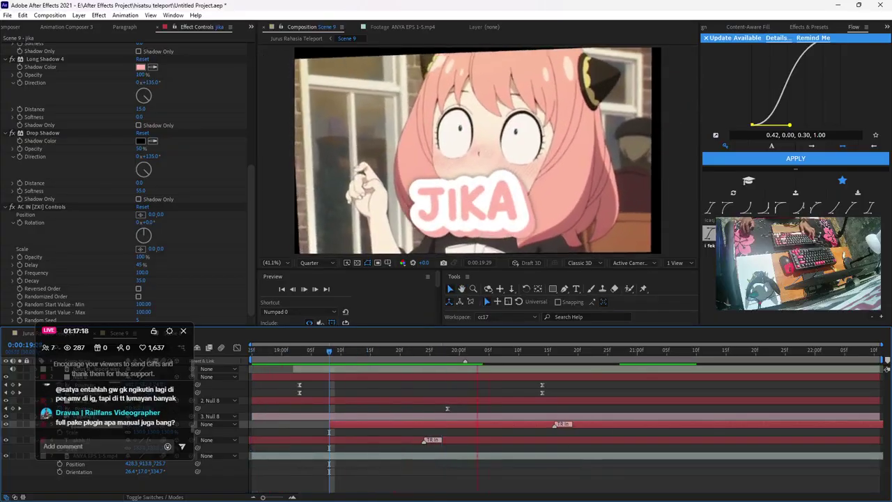
{"action": "key", "text": "space"}
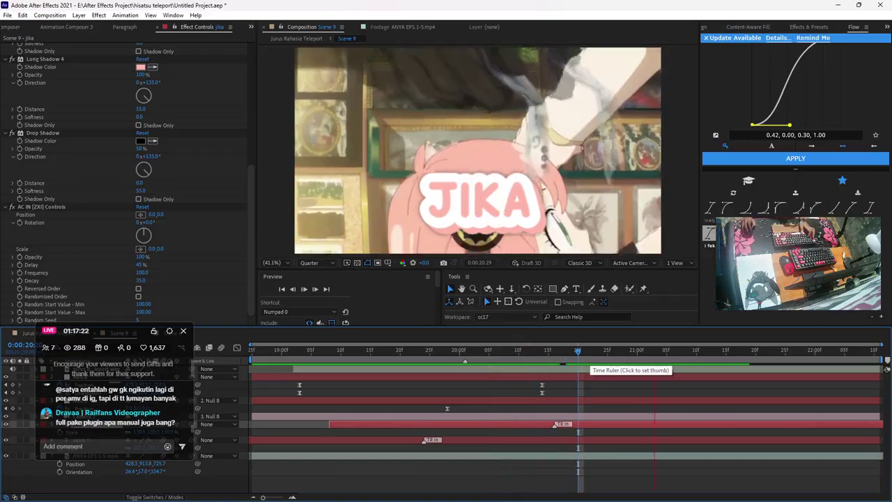
{"action": "key", "text": "space"}
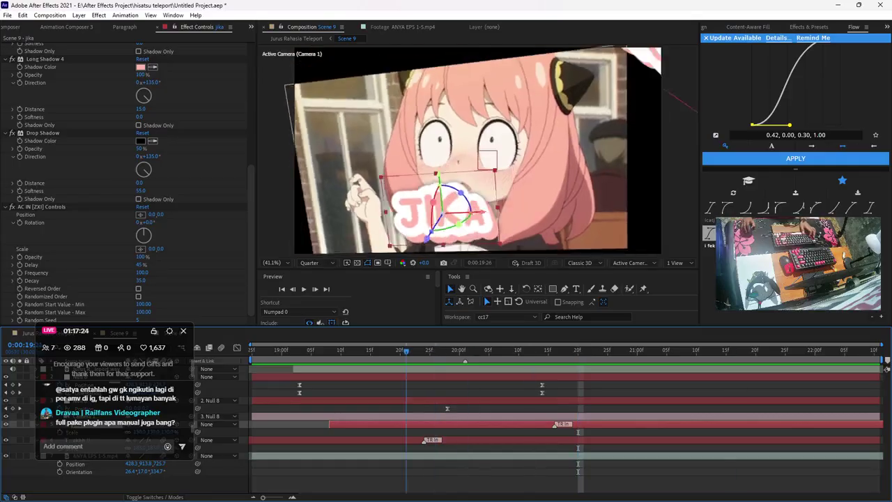
{"action": "key", "text": "space"}
Freeze the ANYA EPS 1-5.mp4 footage with a Time Remap keyframe at 0:00:20:22 and play back the scene
{"action": "left_click", "coordinate": [557, 455]}
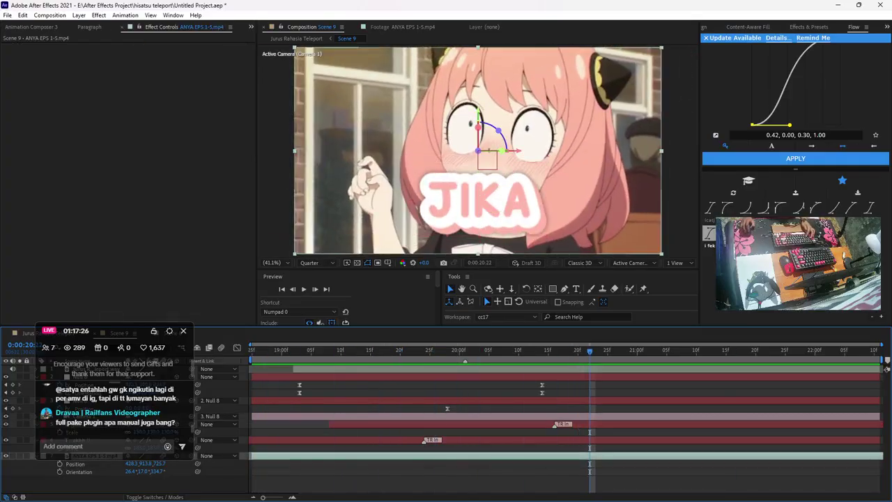
{"action": "key", "text": "space"}
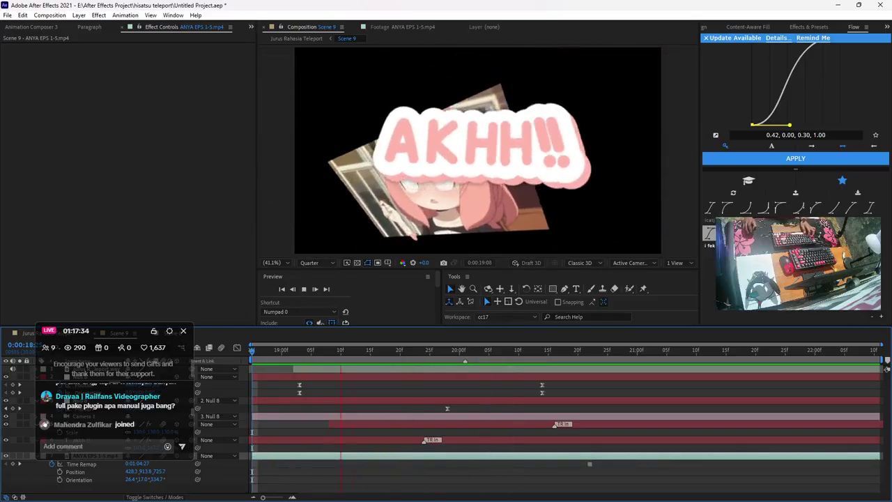
{"action": "key", "text": "space"}
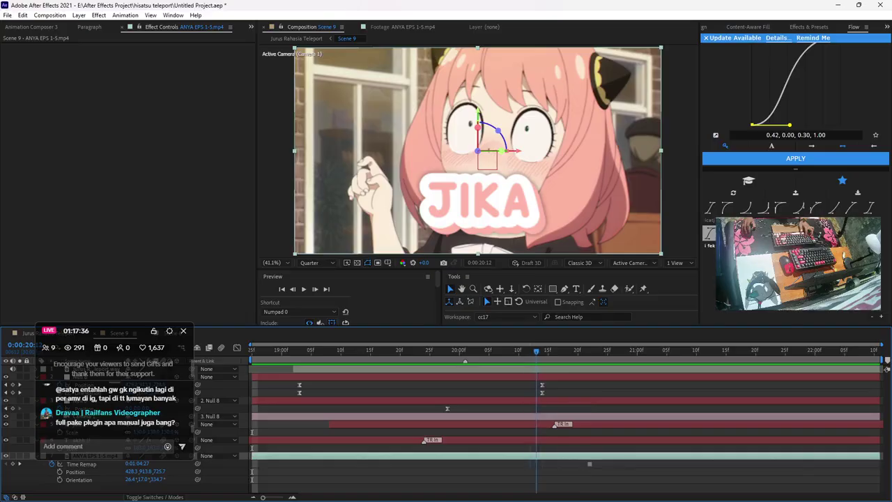
Duplicate the first null, replace its keyframes with position and orientation ones at about 0:00:19:28, and parent the previous null to it
{"action": "left_click", "coordinate": [564, 376]}
{"action": "key", "text": "ctrl+d"}
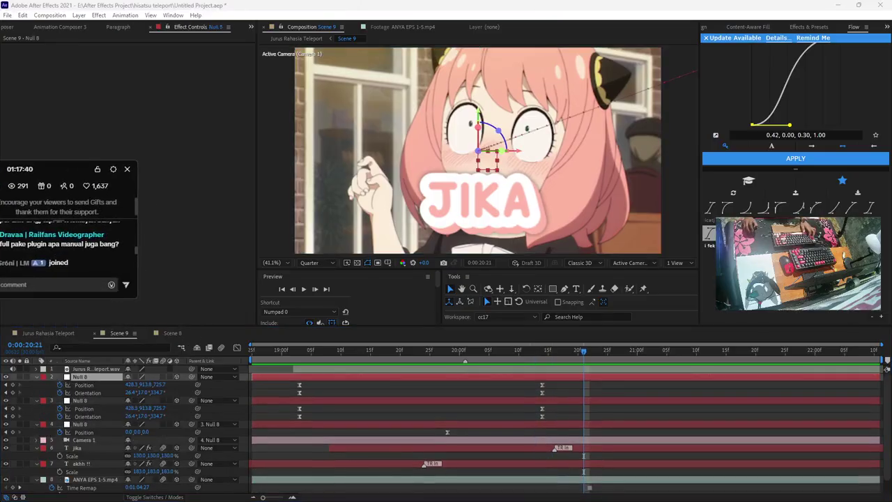
{"action": "left_click_drag", "start_coordinate": [59, 385], "coordinate": [59, 392]}
{"action": "left_click_drag", "start_coordinate": [59, 392], "coordinate": [59, 385]}
{"action": "left_click_drag", "start_coordinate": [584, 384], "coordinate": [448, 384]}
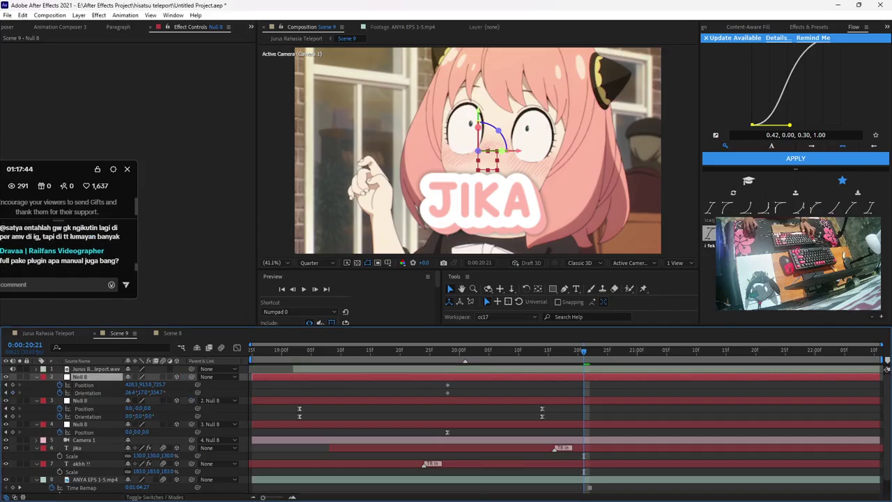
Push in and tilt the new null to a second keyframe pair at about 0:00:21:16, easing with the 0.50, 0.00, 0.50, 1.00 curve
{"action": "left_click_drag", "start_coordinate": [478, 150], "coordinate": [496, 142]}
{"action": "left_click_drag", "start_coordinate": [634, 383], "coordinate": [430, 395]}
{"action": "left_click_drag", "start_coordinate": [701, 385], "coordinate": [731, 385]}
{"action": "left_click", "coordinate": [711, 208]}
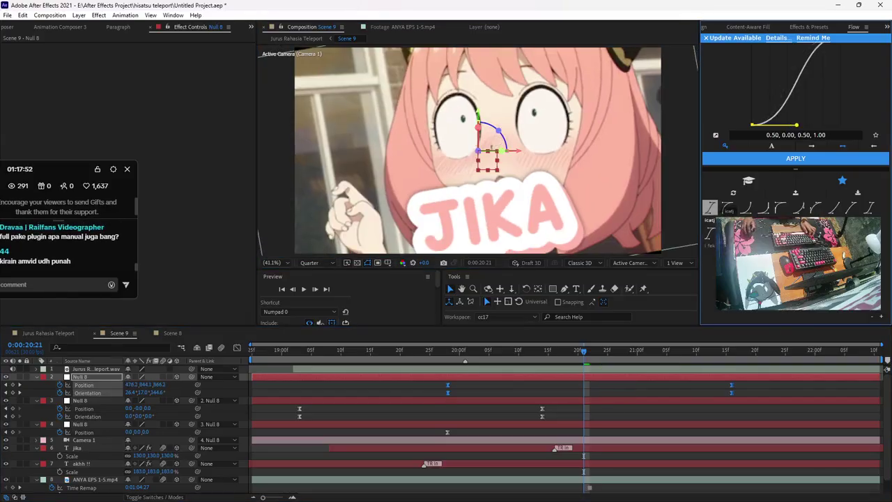
Retime the new null's keyframe pairs to about 0:00:19:21 and 0:00:21:00 while previewing the camera move
{"action": "left_click_drag", "start_coordinate": [447, 385], "coordinate": [395, 385]}
{"action": "left_click", "coordinate": [411, 392]}
{"action": "left_click_drag", "start_coordinate": [420, 351], "coordinate": [252, 351]}
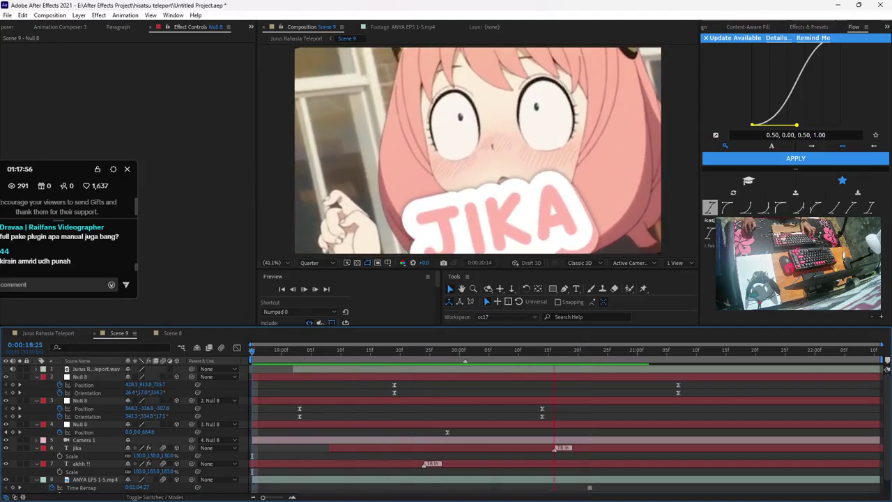
{"action": "key", "text": "space"}
{"action": "mouse_move", "coordinate": [635, 383]}
{"action": "left_mouse_down"}
{"action": "mouse_move", "coordinate": [375, 393]}
{"action": "mouse_move", "coordinate": [707, 392]}
{"action": "mouse_move", "coordinate": [637, 392]}
{"action": "left_mouse_up"}
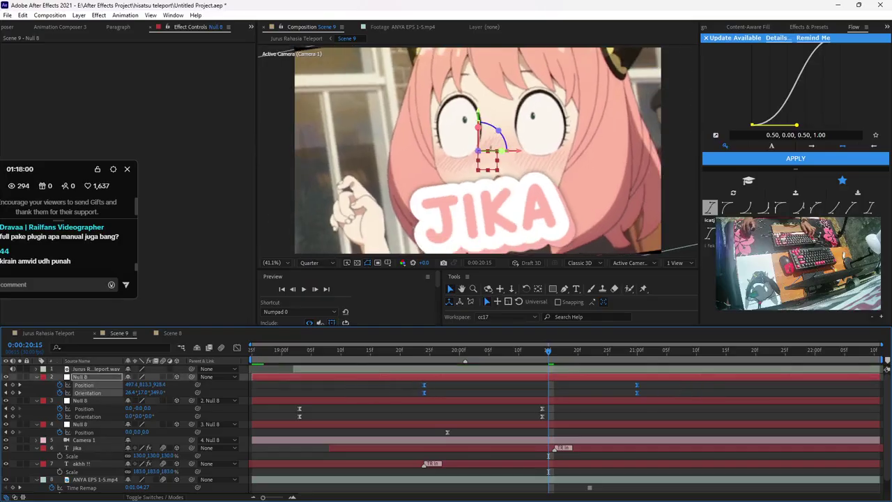
{"action": "key", "text": "space"}
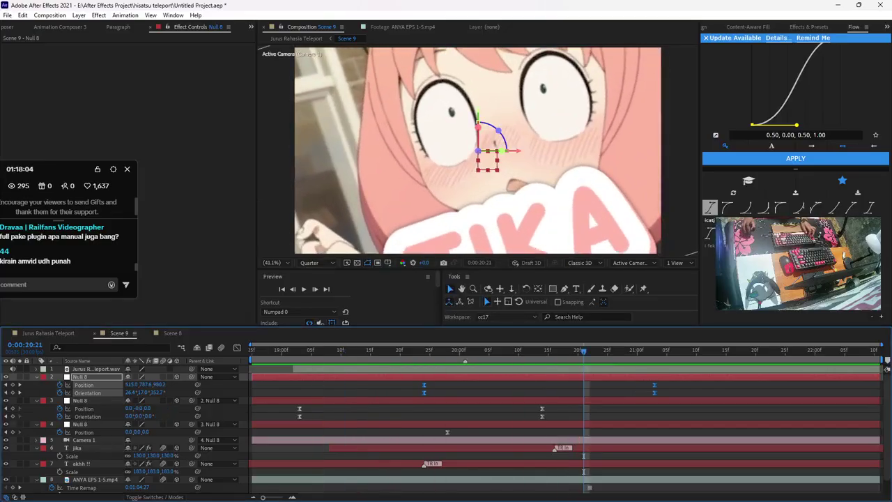
{"action": "key", "text": "ctrl+z"}
{"action": "left_click_drag", "start_coordinate": [583, 351], "coordinate": [637, 350]}
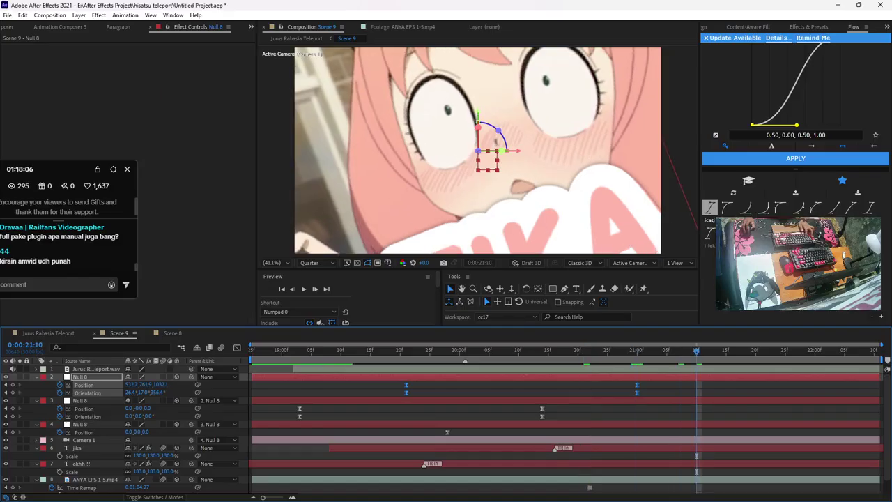
Duplicate and key another null at about 0:00:20:14, save, and at 0:00:21:10 pull it back to -317.5, 1998.7, -1462.9 with a roll
{"action": "key", "text": "ctrl+d"}
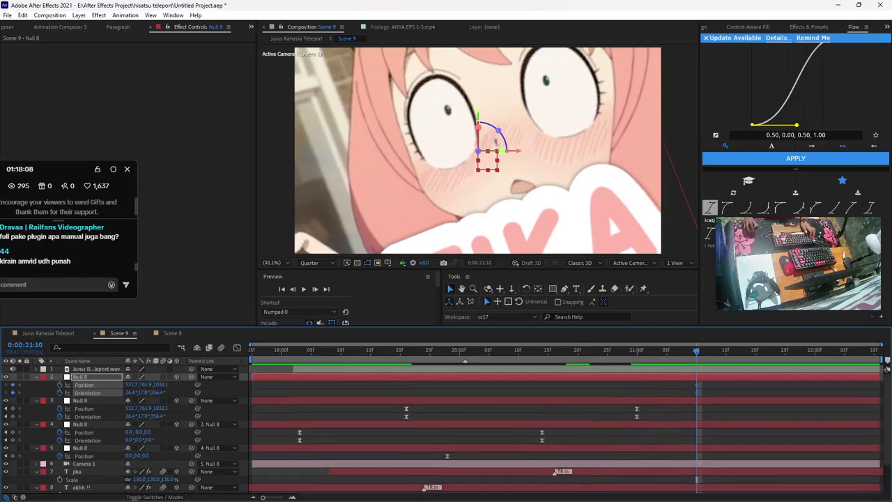
{"action": "key", "text": "ctrl+s"}
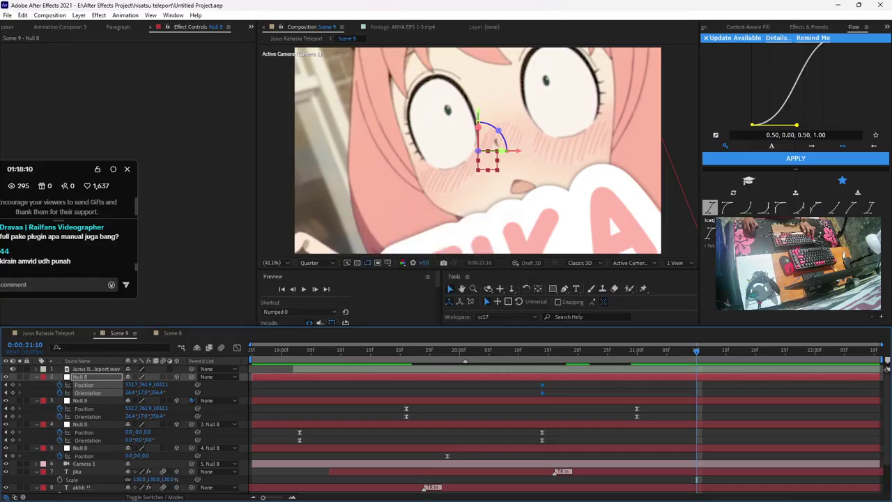
{"action": "left_click_drag", "start_coordinate": [478, 151], "coordinate": [430, 130]}
{"action": "left_click_drag", "start_coordinate": [498, 131], "coordinate": [481, 155]}
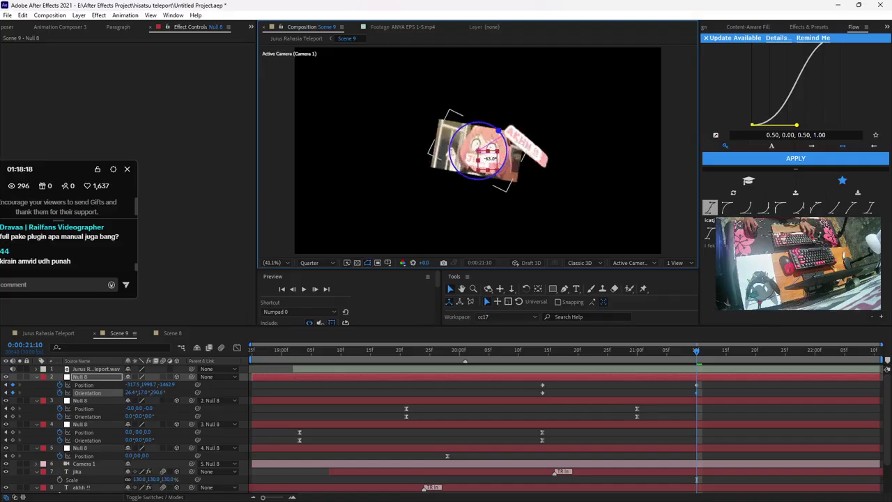
Move the newest null's end keyframes to about 0:00:22:11, ease them with the 0.42, 0.00, 0.30, 1.00 curve, and preview
{"action": "left_click_drag", "start_coordinate": [533, 382], "coordinate": [742, 394]}
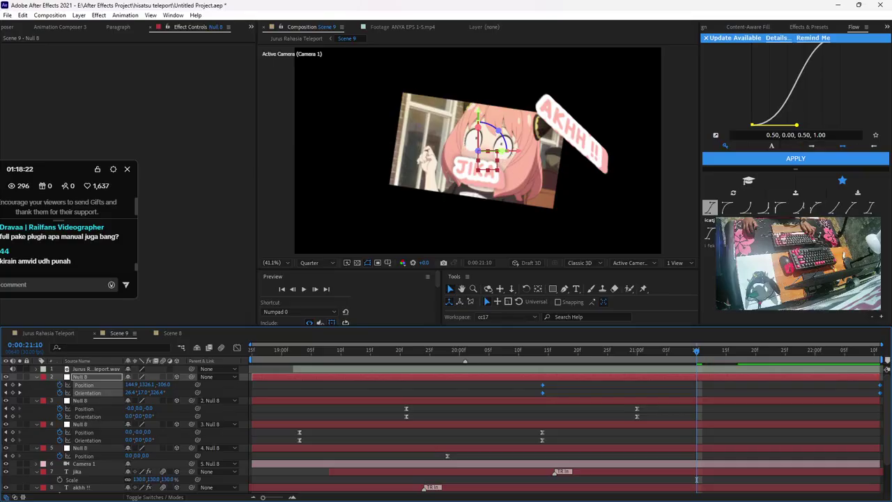
{"action": "left_click", "coordinate": [709, 235]}
{"action": "left_click", "coordinate": [686, 408]}
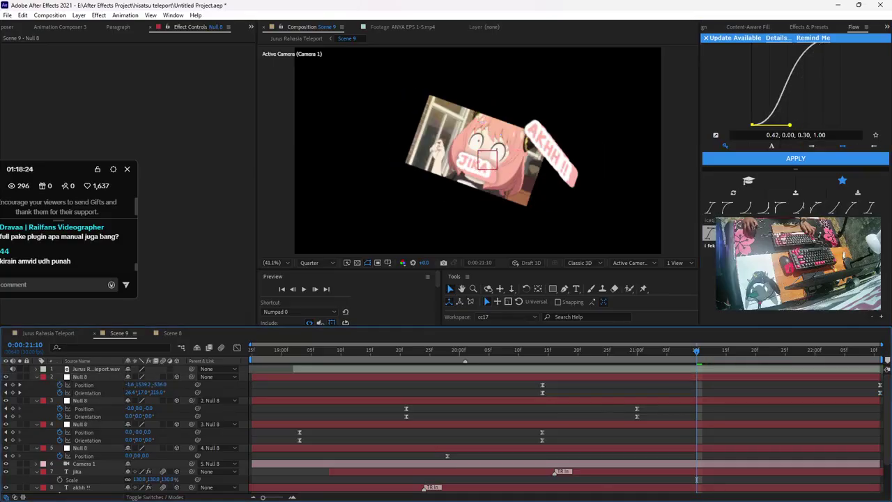
{"action": "left_click_drag", "start_coordinate": [696, 350], "coordinate": [252, 350]}
{"action": "key", "text": "space"}
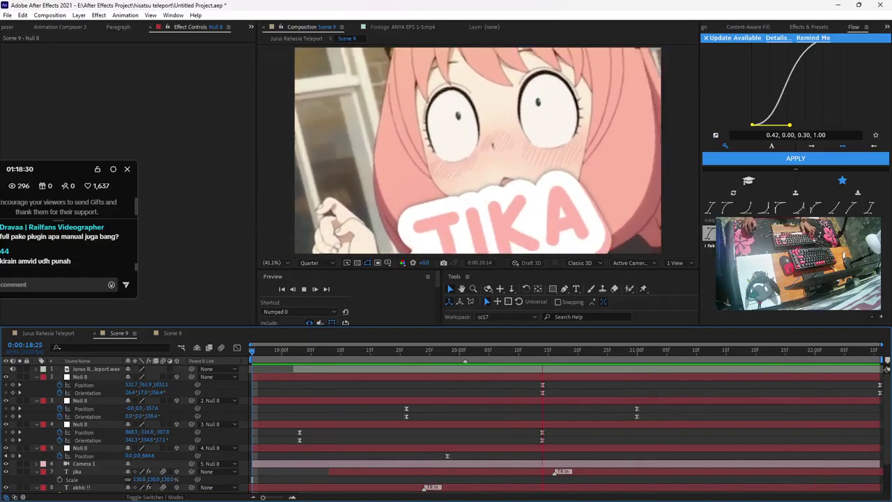
{"action": "key", "text": "KP_0"}
{"action": "key", "text": "KP_0"}
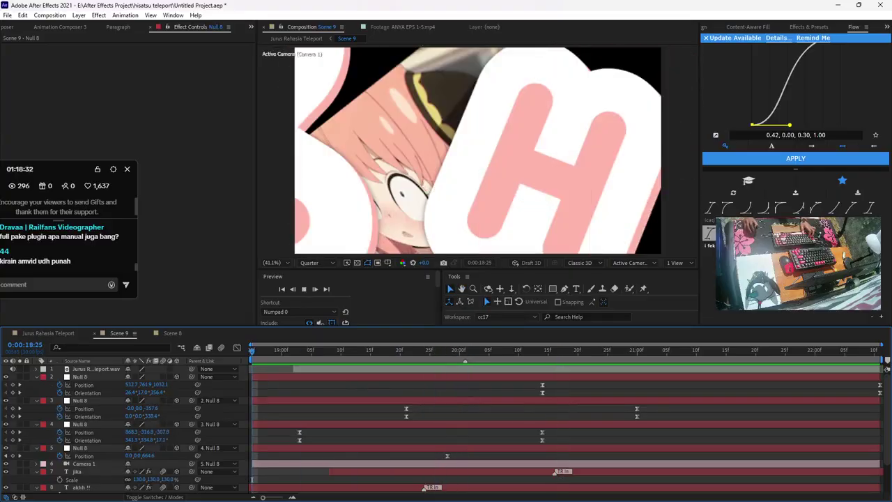
{"action": "key", "text": "KP_0"}
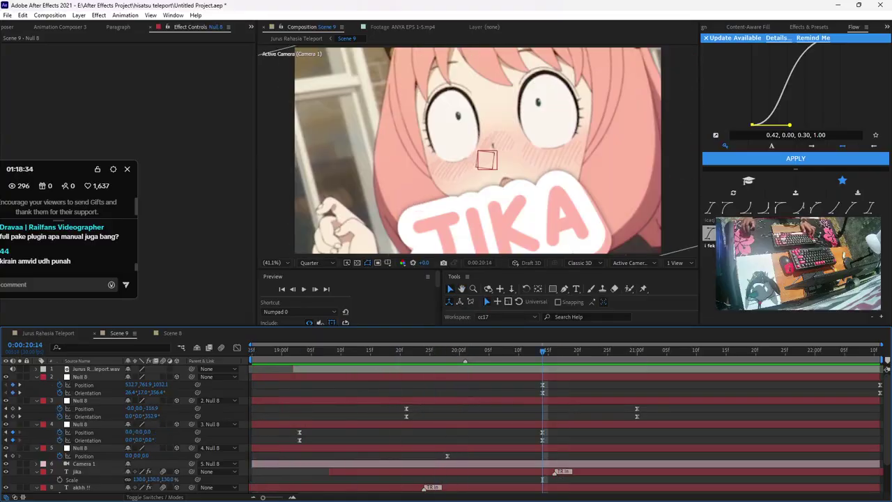
Delete the newest null with its pull-back animation and check the remaining camera move
{"action": "left_click_drag", "start_coordinate": [866, 381], "coordinate": [882, 396]}
{"action": "key", "text": "Delete"}
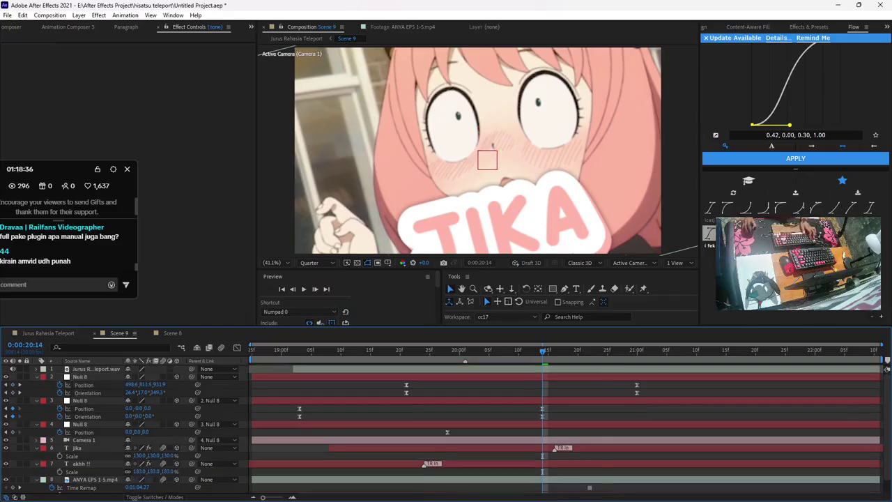
{"action": "key", "text": "KP_0"}
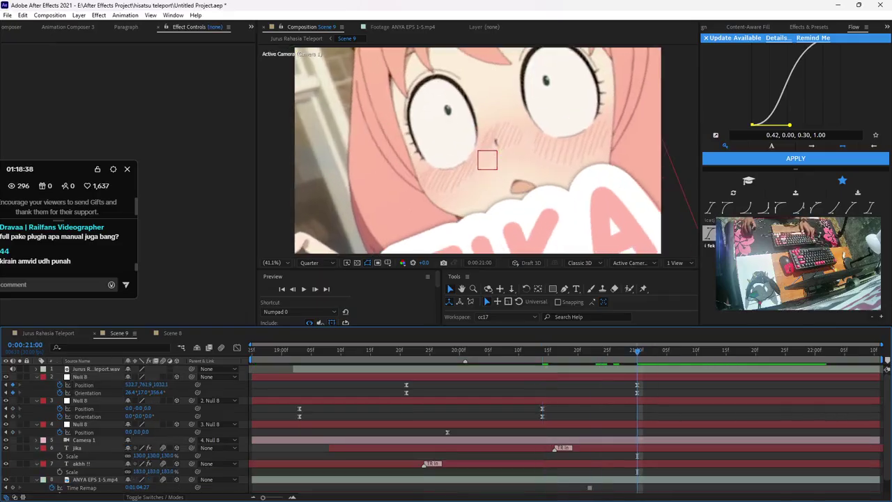
Roll the top null to 317.7° at 0:00:21:00 and ease its Position and Orientation keyframes with the 0.50, 0.00, 0.50, 1.00 curve
{"action": "left_click", "coordinate": [80, 377]}
{"action": "left_click_drag", "start_coordinate": [498, 130], "coordinate": [480, 124]}
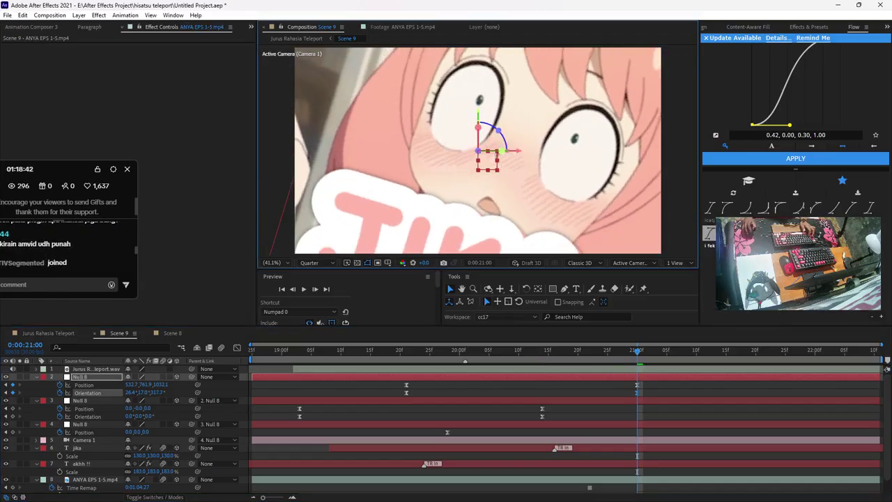
{"action": "left_click", "coordinate": [481, 125]}
{"action": "key", "text": "z"}
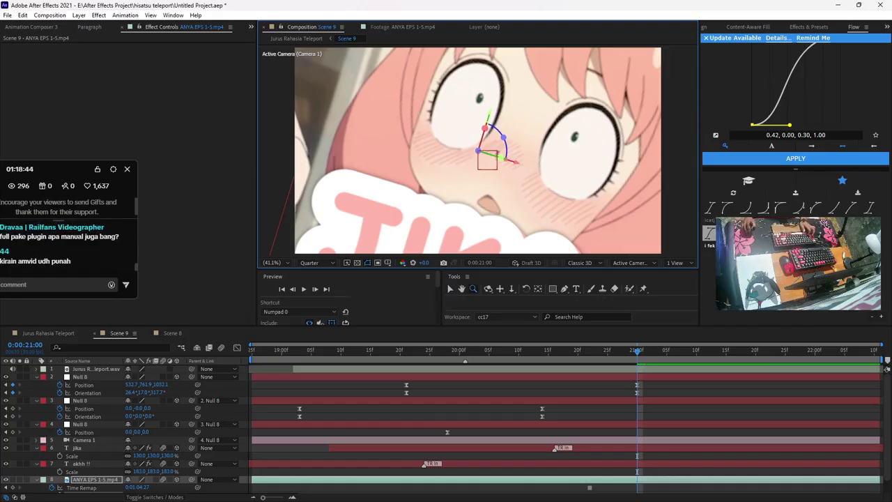
{"action": "left_click", "coordinate": [80, 377]}
{"action": "key", "text": "v"}
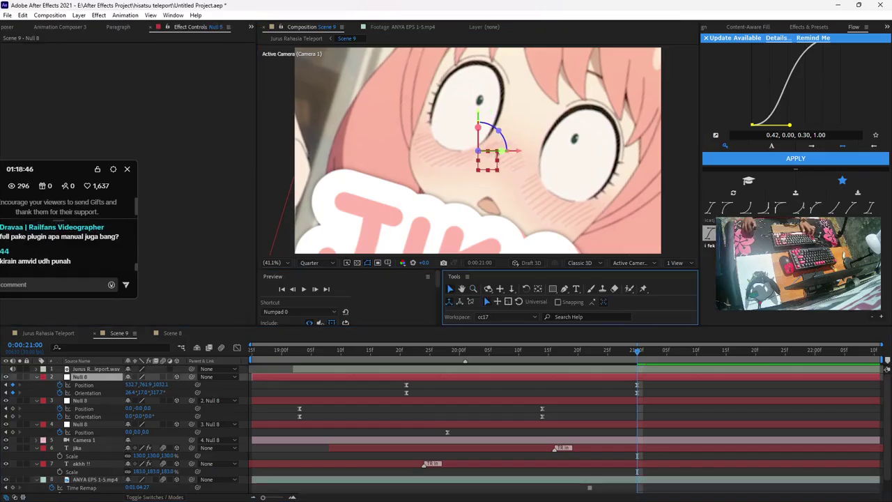
{"action": "left_click_drag", "start_coordinate": [393, 386], "coordinate": [735, 397]}
{"action": "left_click", "coordinate": [714, 205]}
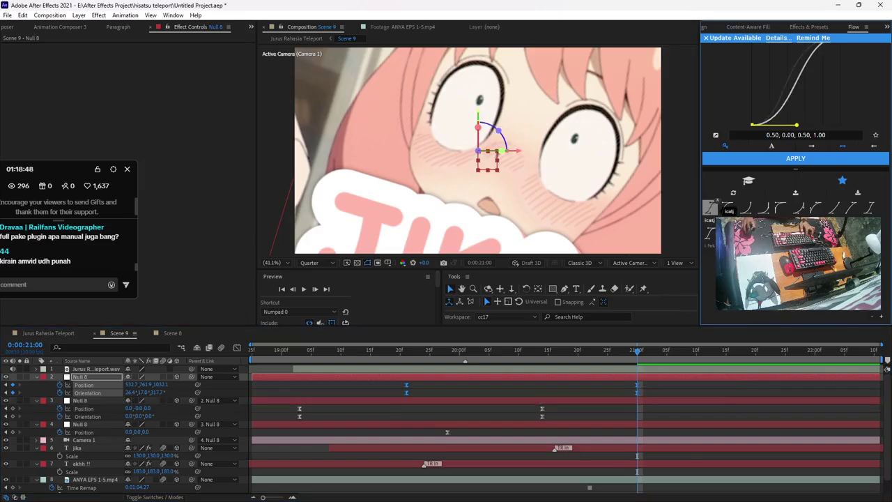
Duplicate the null, key it at about 0:00:20:14, and at 0:00:21:20 pull it back to -317.5, 1998.7, -1462.9 with a 290.6° roll
{"action": "key", "text": "ctrl+d"}
{"action": "key", "text": "u"}
{"action": "left_click_drag", "start_coordinate": [59, 385], "coordinate": [59, 393]}
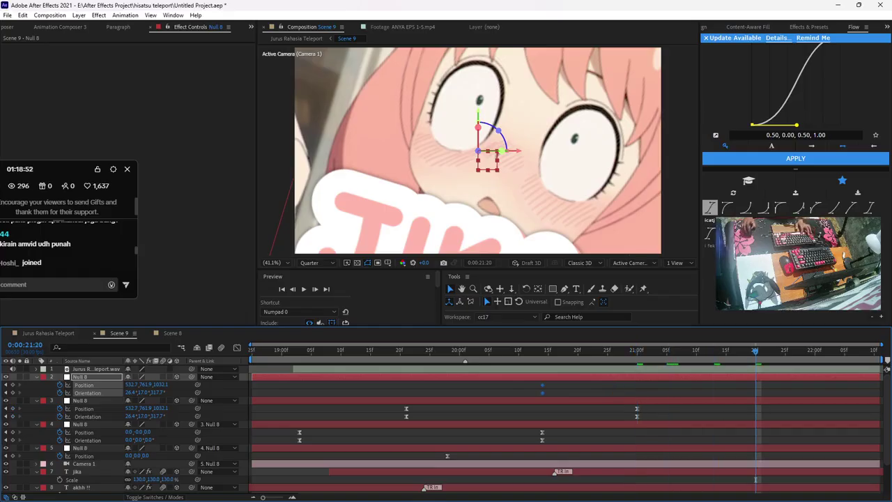
{"action": "left_click_drag", "start_coordinate": [186, 379], "coordinate": [187, 380]}
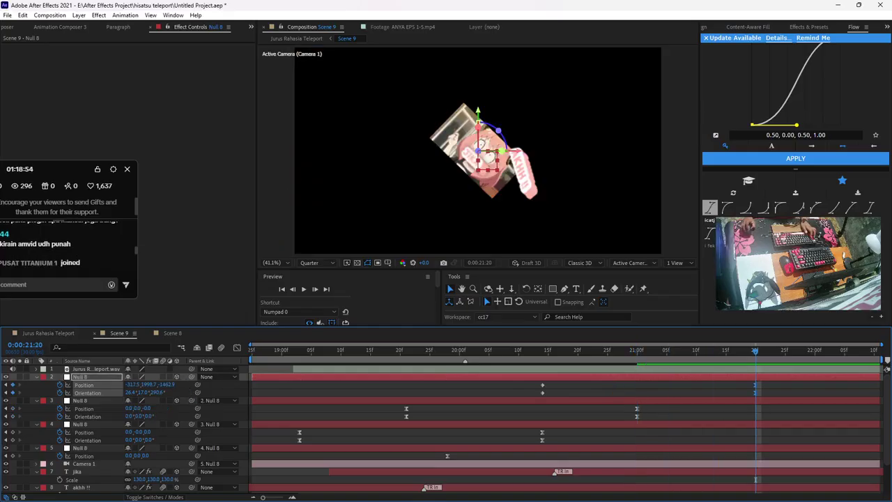
Shift the new null's end keyframes to 0:00:22:04 and roll its orientation to 17.7° there
{"action": "left_click", "coordinate": [529, 392]}
{"action": "left_click_drag", "start_coordinate": [527, 351], "coordinate": [839, 351]}
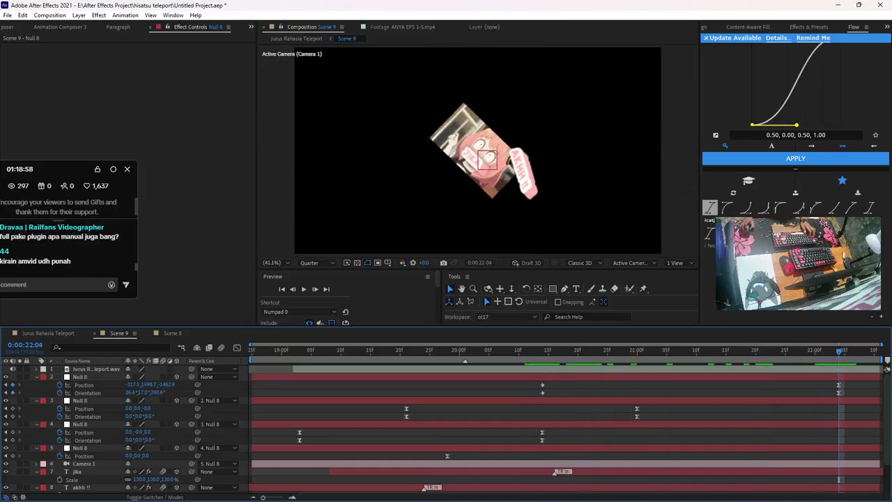
{"action": "left_click", "coordinate": [80, 376]}
{"action": "left_click_drag", "start_coordinate": [498, 130], "coordinate": [538, 158]}
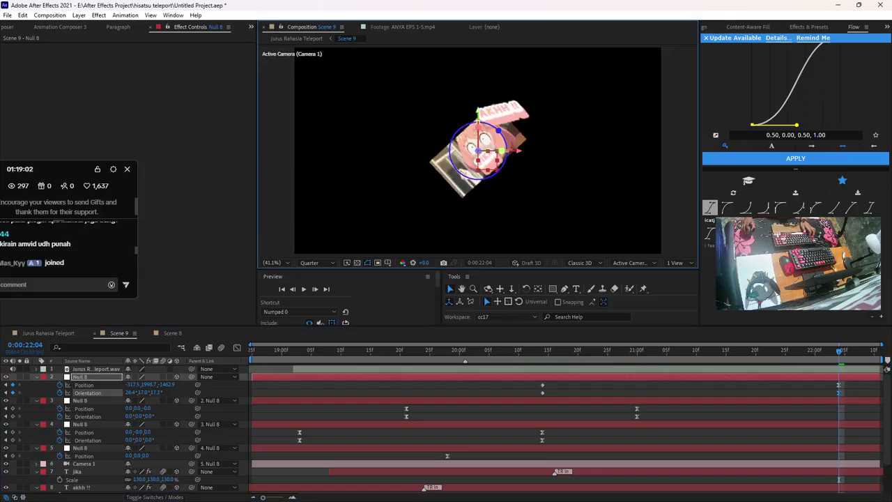
Stretch the new null's animation to end at about 0:00:22:11, ease it with the 0.42, 0.00, 0.30, 1.00 curve, and preview from 0:00:19:00
{"action": "left_click_drag", "start_coordinate": [517, 382], "coordinate": [859, 397]}
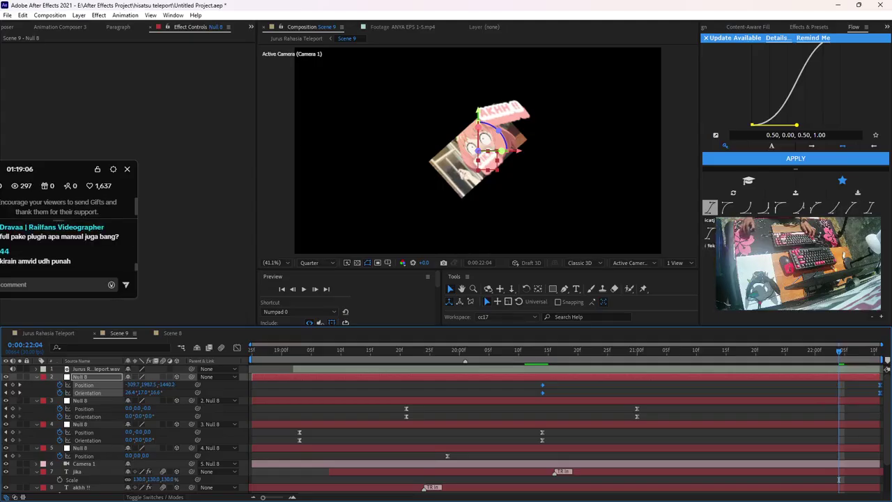
{"action": "left_click", "coordinate": [796, 158]}
{"action": "left_click", "coordinate": [282, 349]}
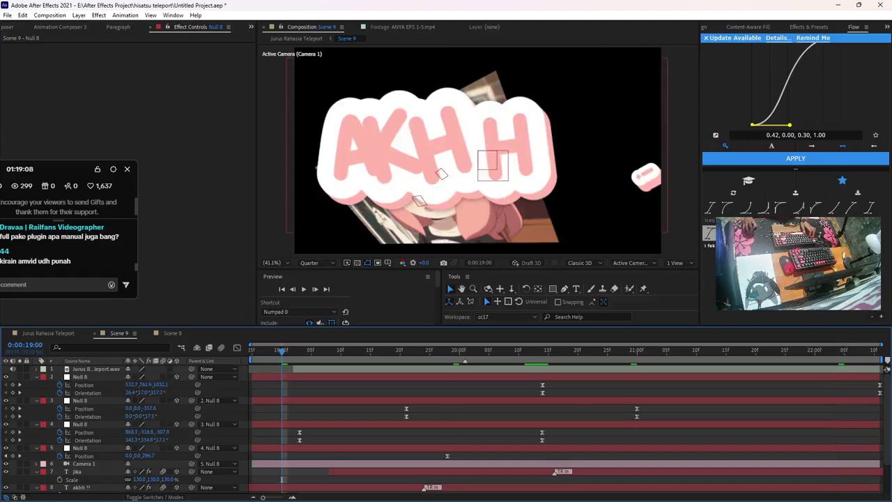
{"action": "key", "text": "space"}
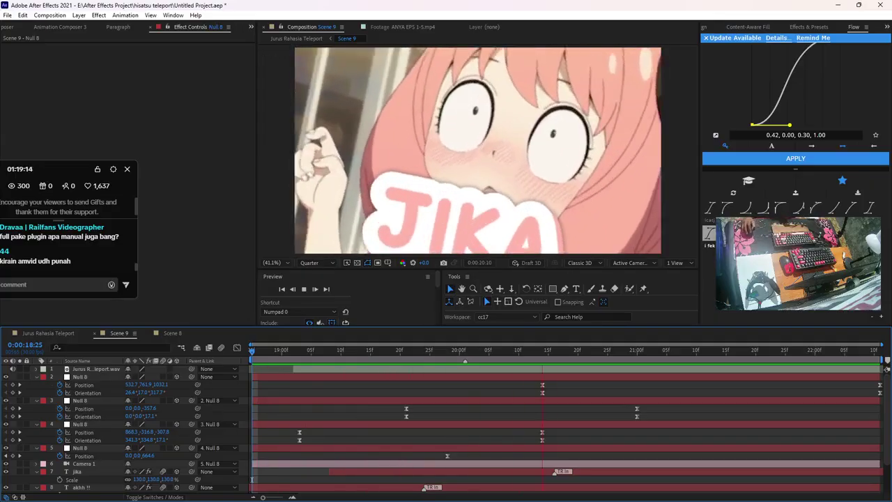
Save the project and move the playhead in Scene 9 back to 0:00:20:02
{"action": "key", "text": "space"}
{"action": "key", "text": "ctrl+s"}
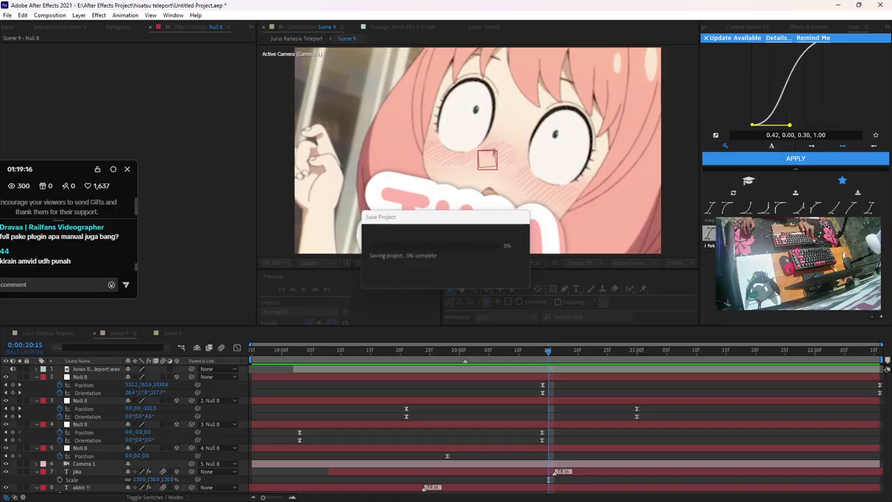
{"action": "key", "text": "Page_Up"}
{"action": "key", "text": "Page_Up"}
{"action": "key", "text": "Page_Up"}
{"action": "key", "text": "Page_Up"}
{"action": "key", "text": "Page_Up"}
{"action": "key", "text": "Page_Up"}
{"action": "key", "text": "Page_Up"}
{"action": "key", "text": "Page_Up"}
{"action": "key", "text": "Page_Up"}
{"action": "key", "text": "Page_Up"}
{"action": "key", "text": "Page_Up"}
{"action": "key", "text": "Page_Up"}
{"action": "key", "text": "Page_Up"}
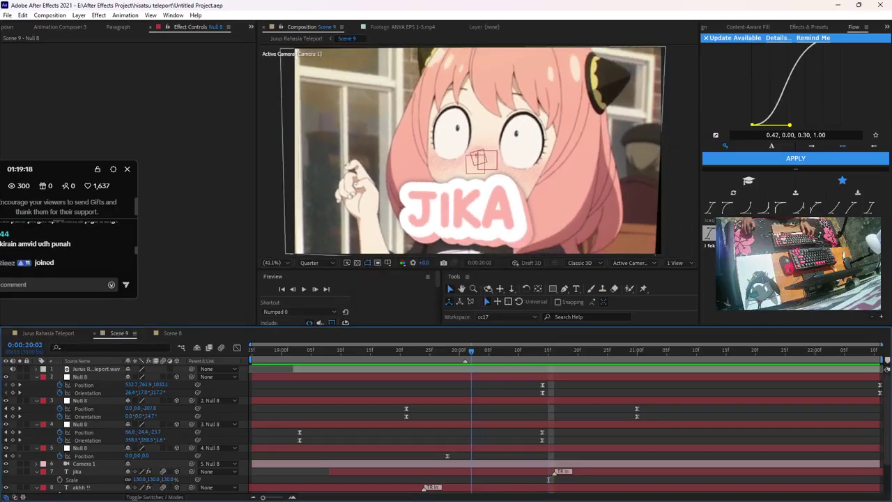
{"action": "key", "text": "Page_Down"}
{"action": "key", "text": "Page_Up"}
Bring the jika text layer slightly closer along its Z axis and set its scale to 100%
{"action": "left_click", "coordinate": [468, 212]}
{"action": "left_click_drag", "start_coordinate": [453, 233], "coordinate": [450, 240]}
{"action": "key", "text": "s"}
{"action": "key", "text": "s"}
{"action": "left_click", "coordinate": [154, 479]}
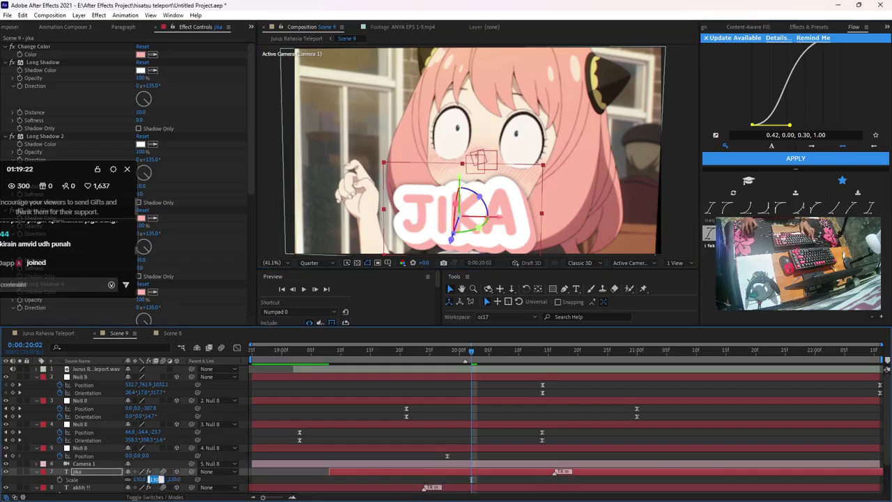
{"action": "type", "text": "100"}
{"action": "key", "text": "Return"}
{"action": "key", "text": "ctrl+d"}
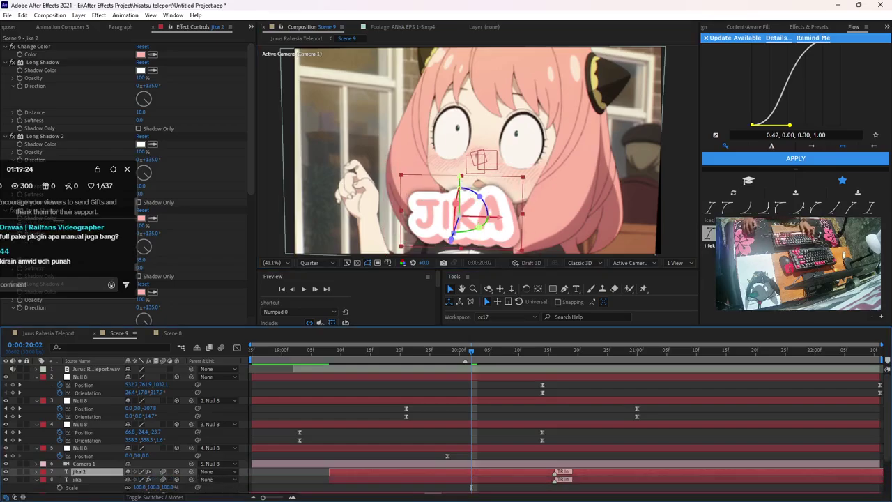
{"action": "key", "text": "Delete"}
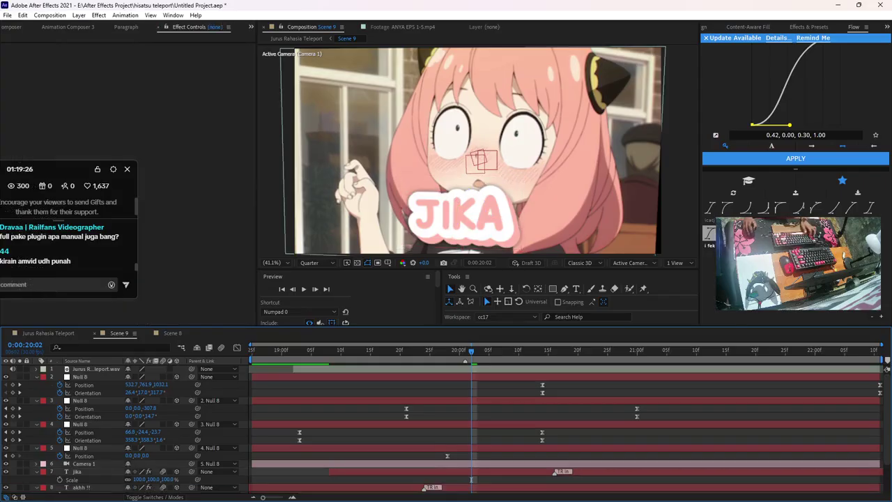
Duplicate the Shape Layer 19 composition in the project, place the copy above the jika layer in Scene 9 and enable its collapse transformations
{"action": "key", "text": "ctrl+0"}
{"action": "left_click_drag", "start_coordinate": [63, 169], "coordinate": [116, 268]}
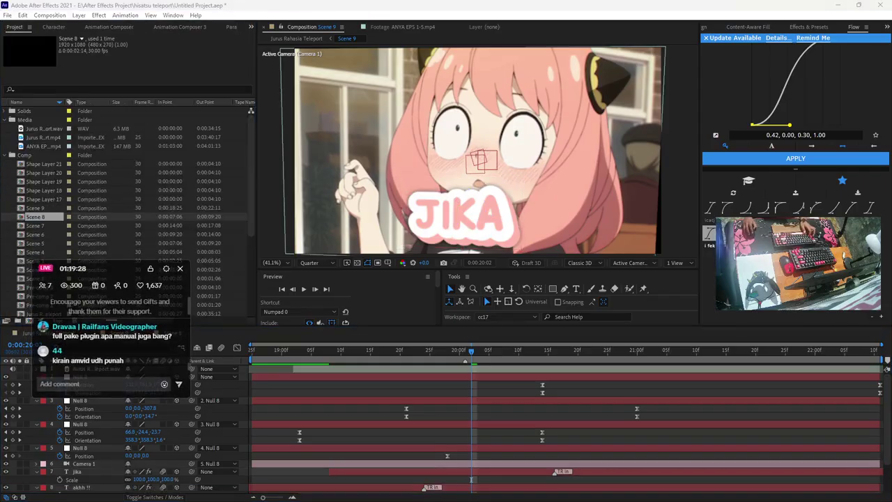
{"action": "left_click_drag", "start_coordinate": [44, 181], "coordinate": [83, 467]}
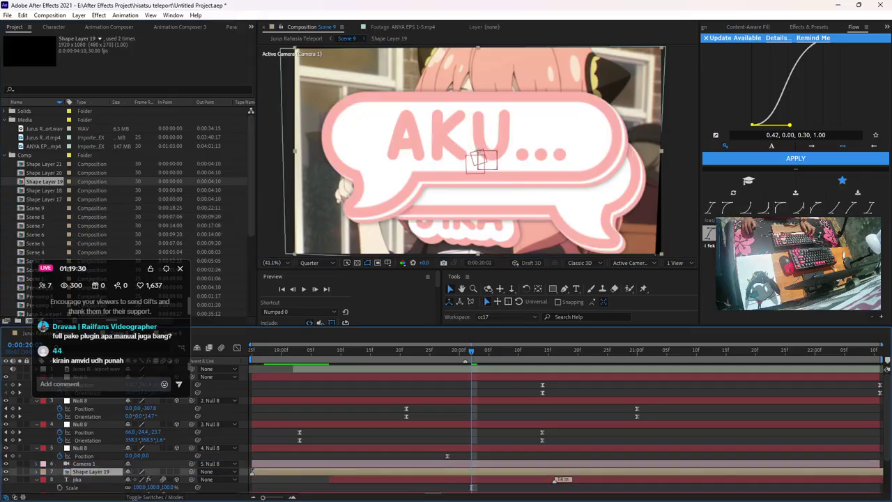
{"action": "key", "text": "ctrl+z"}
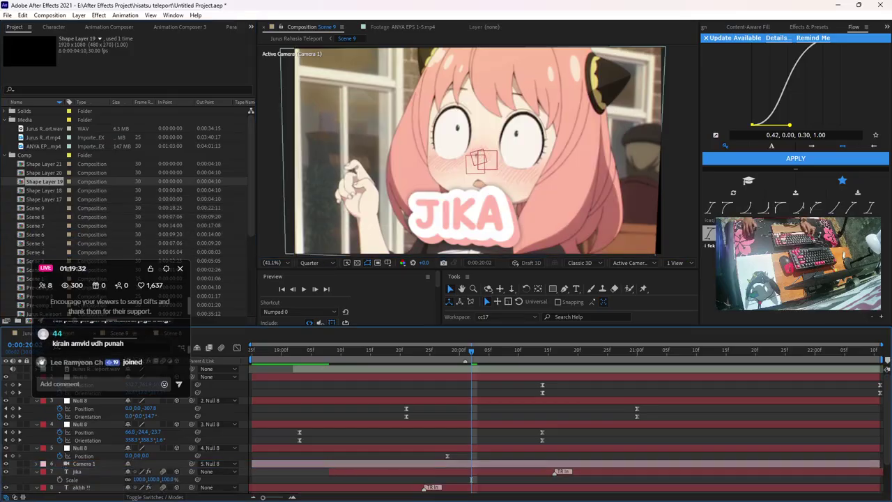
{"action": "key", "text": "ctrl+d"}
{"action": "left_click_drag", "start_coordinate": [44, 164], "coordinate": [81, 468]}
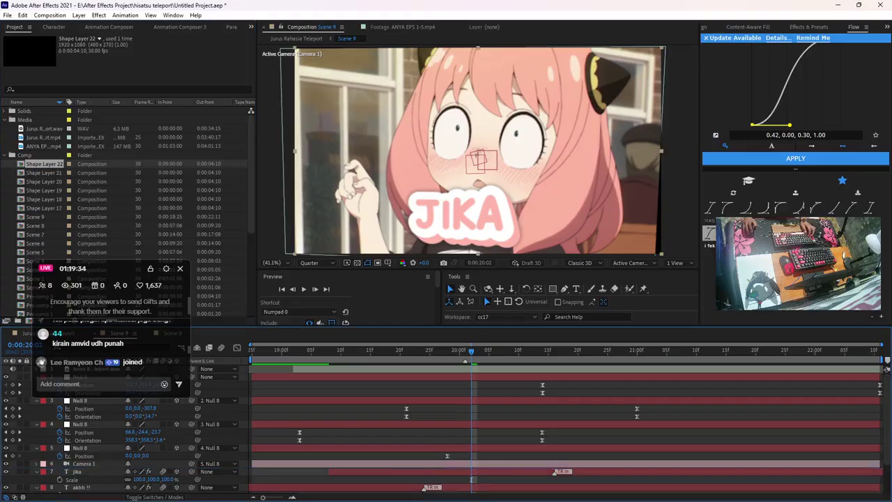
{"action": "left_click", "coordinate": [134, 472]}
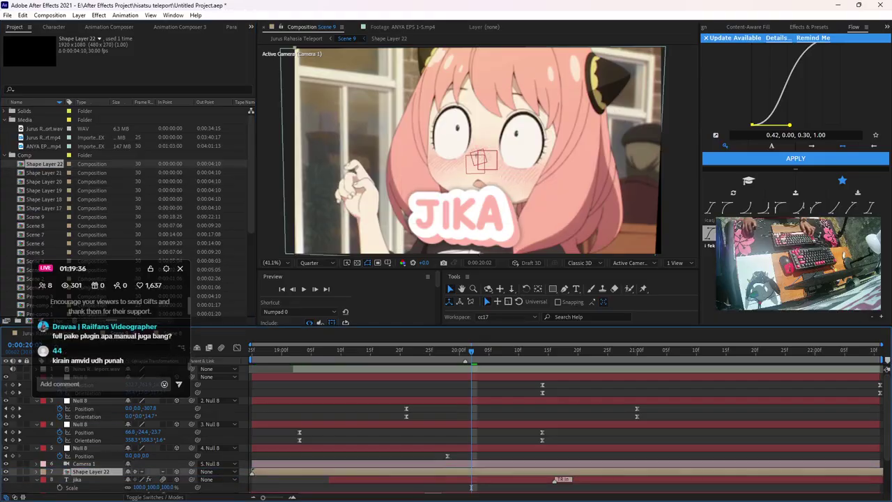
Copy the jika layer's position and rotation values onto the Shape Layer 22 layer
{"action": "left_click", "coordinate": [91, 479]}
{"action": "scroll", "coordinate": [446, 429], "scroll_direction": "down", "scroll_amount": 2}
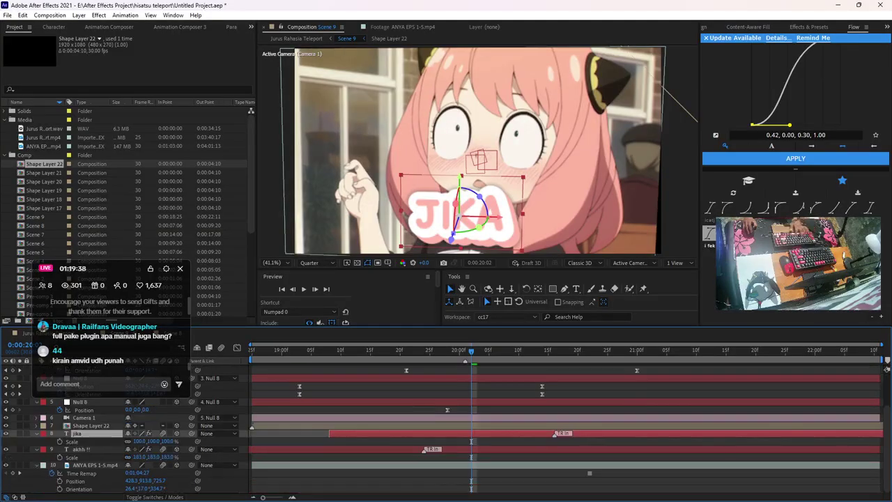
{"action": "key", "text": "p"}
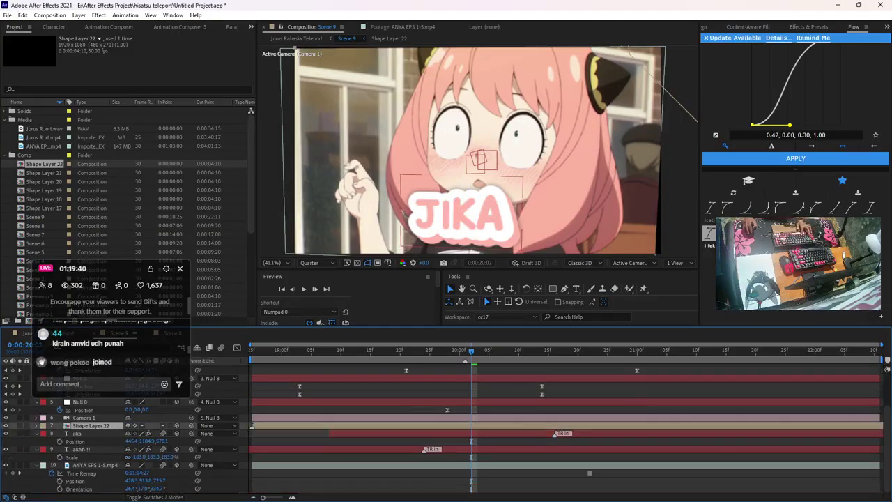
{"action": "key", "text": "shift+r"}
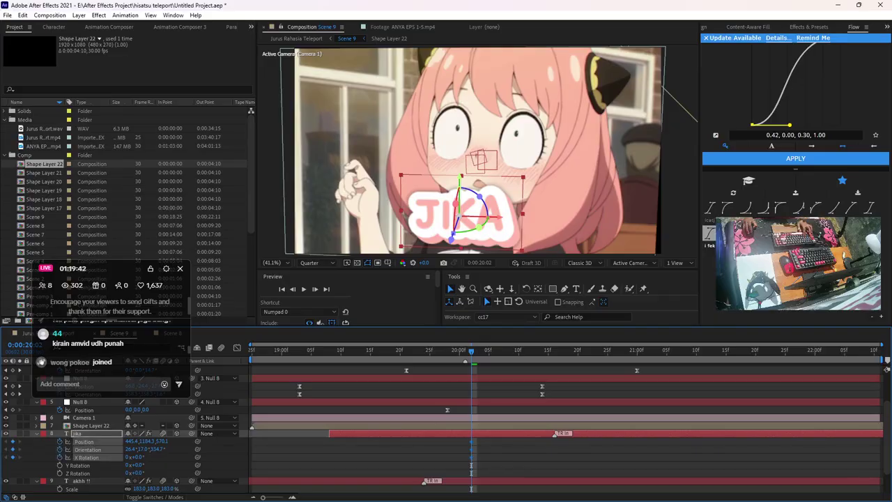
{"action": "left_click_drag", "start_coordinate": [51, 443], "coordinate": [91, 477]}
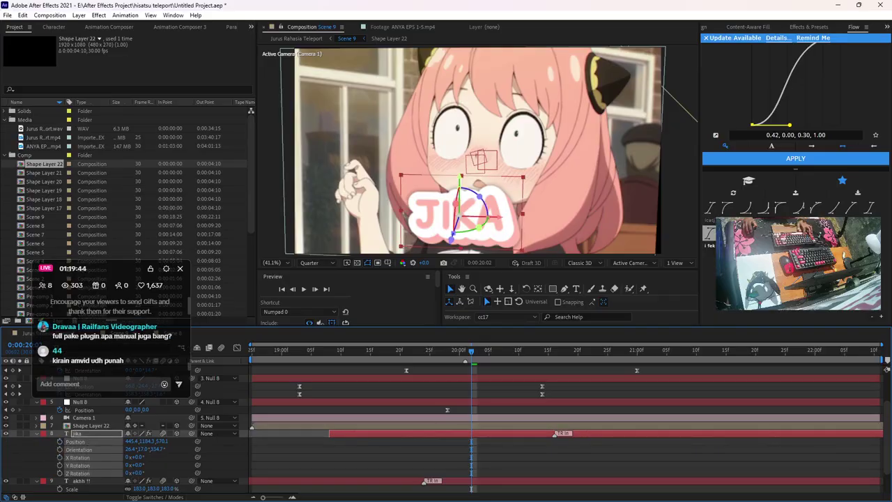
{"action": "left_click", "coordinate": [78, 433]}
{"action": "left_click", "coordinate": [91, 425]}
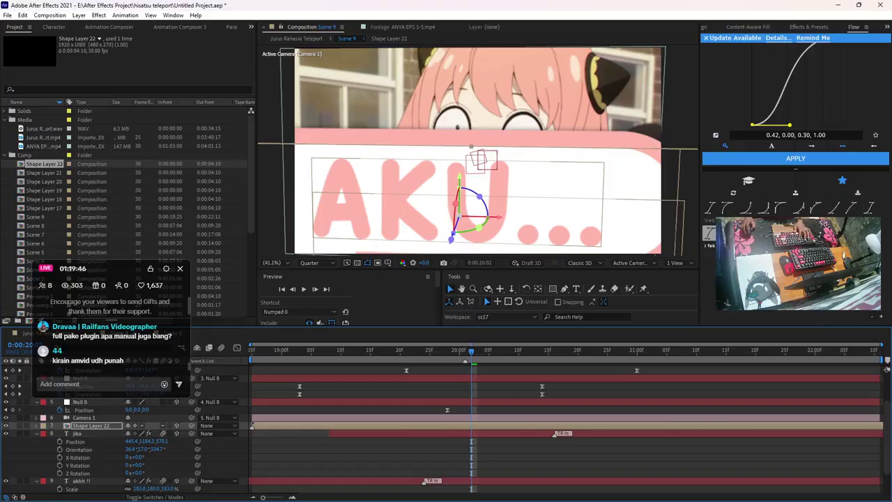
Scale Shape Layer 22 to 38% and position the speech bubble directly above the JIKA text, over the character's mouth
{"action": "key", "text": "space"}
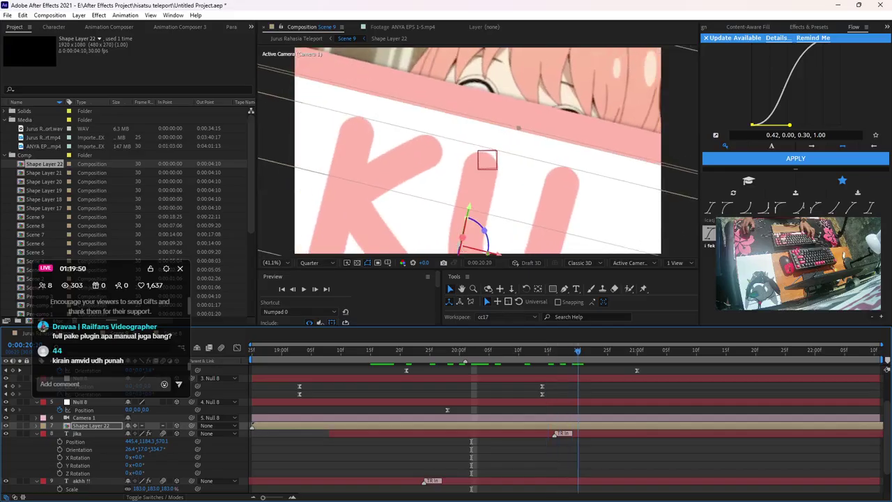
{"action": "key", "text": "space"}
{"action": "key", "text": "s"}
{"action": "left_click_drag", "start_coordinate": [142, 433], "coordinate": [98, 433]}
{"action": "left_click_drag", "start_coordinate": [443, 229], "coordinate": [481, 163]}
Save the project and preview Scene 9 to check the speech bubble's placement
{"action": "key", "text": "ctrl+s"}
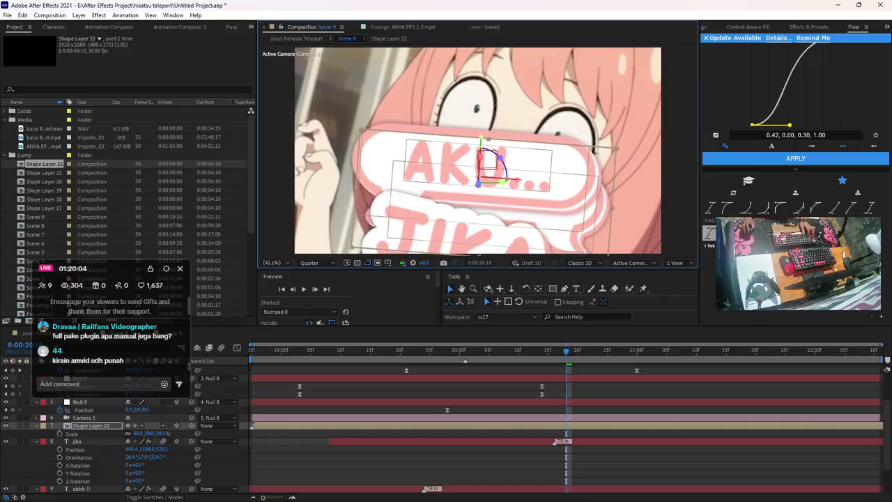
{"action": "key", "text": "space"}
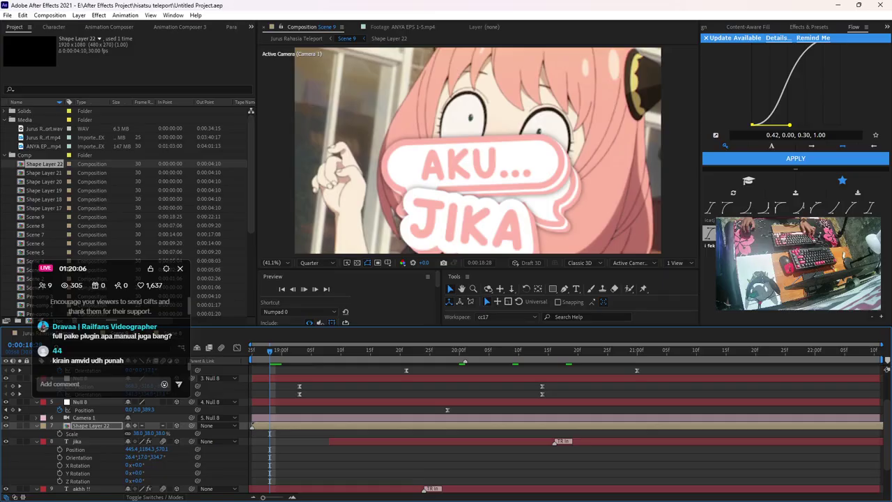
{"action": "key", "text": "space"}
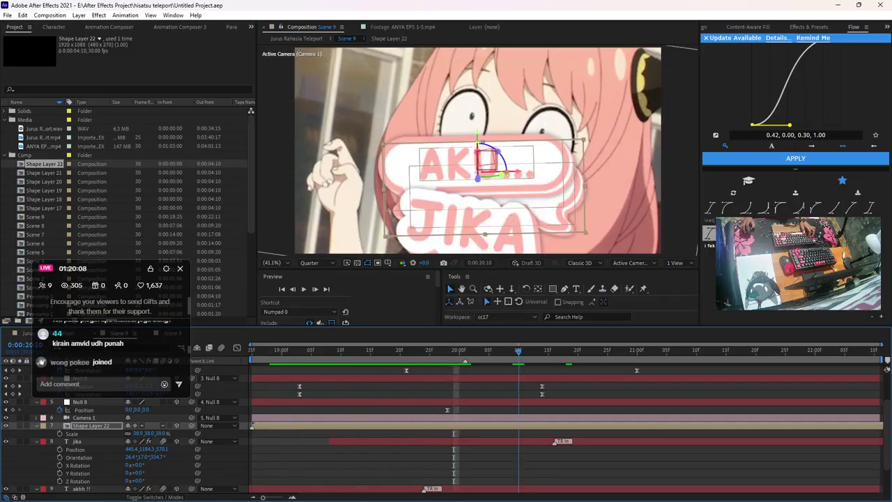
Change the text inside the Shape Layer 22 speech bubble composition to SEMUA
{"action": "double_click", "coordinate": [481, 157]}
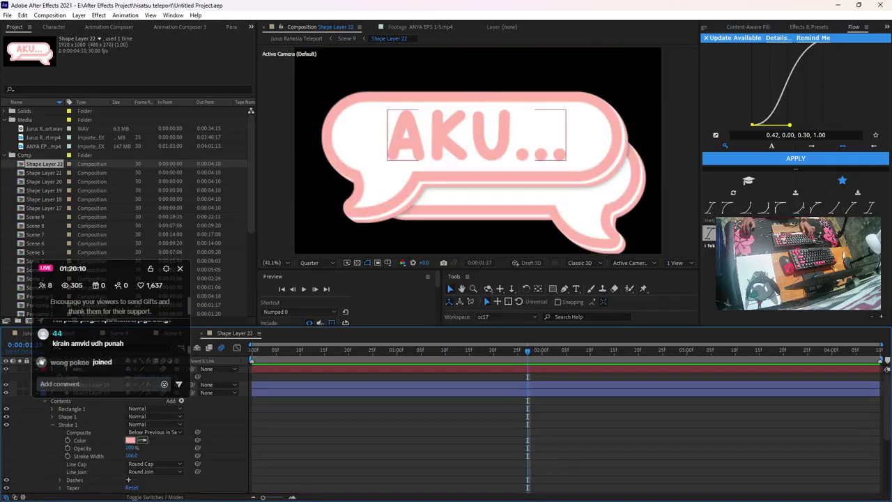
{"action": "double_click", "coordinate": [481, 150]}
{"action": "type", "text": "SEMUA"}
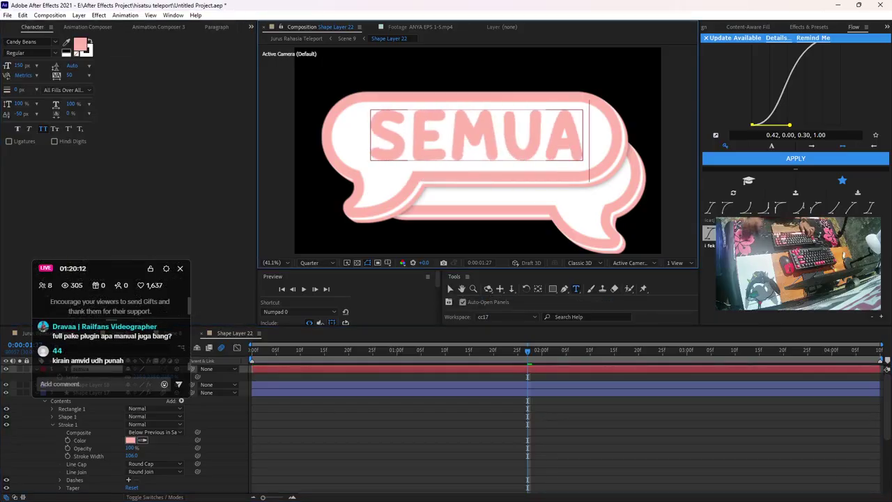
{"action": "key", "text": "Escape"}
Apply the Animate Characters Overshoot Scale preset from Animation Composer to the SEMUA text and start its layer at frame 5
{"action": "left_click", "coordinate": [87, 27]}
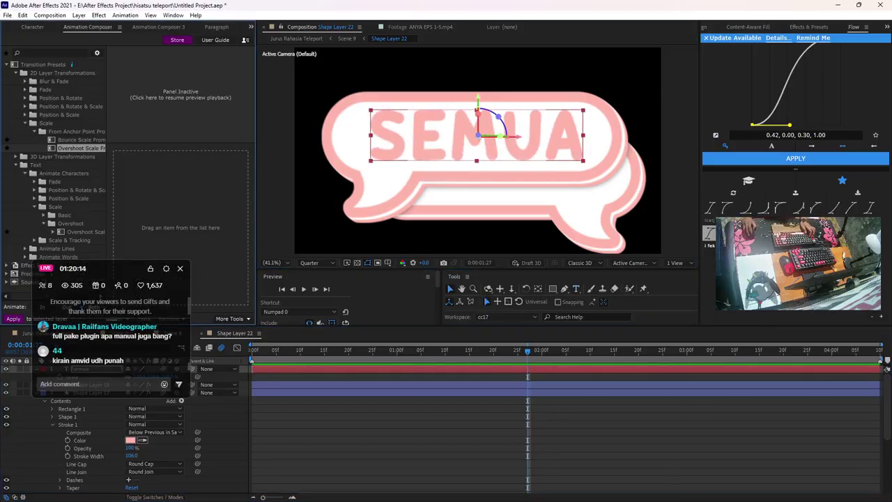
{"action": "double_click", "coordinate": [85, 232]}
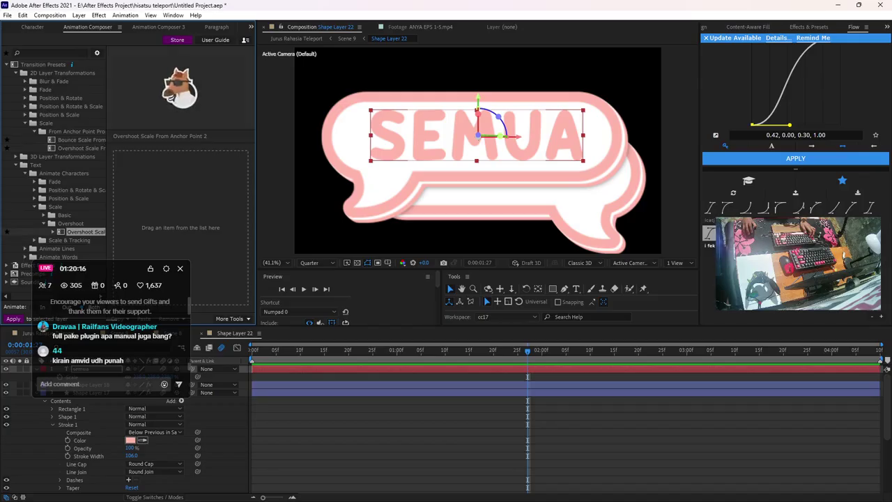
{"action": "left_click_drag", "start_coordinate": [528, 350], "coordinate": [320, 351]}
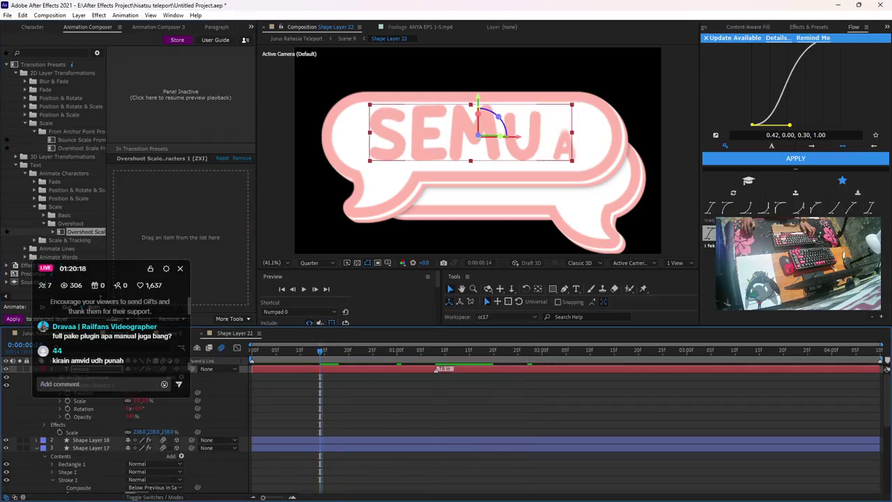
{"action": "key", "text": "["}
In Scene 9, start Shape Layer 22 at 0:00:19:18 and apply the Overshoot Scale From Anchor Point 2 in transition
{"action": "left_click", "coordinate": [172, 333]}
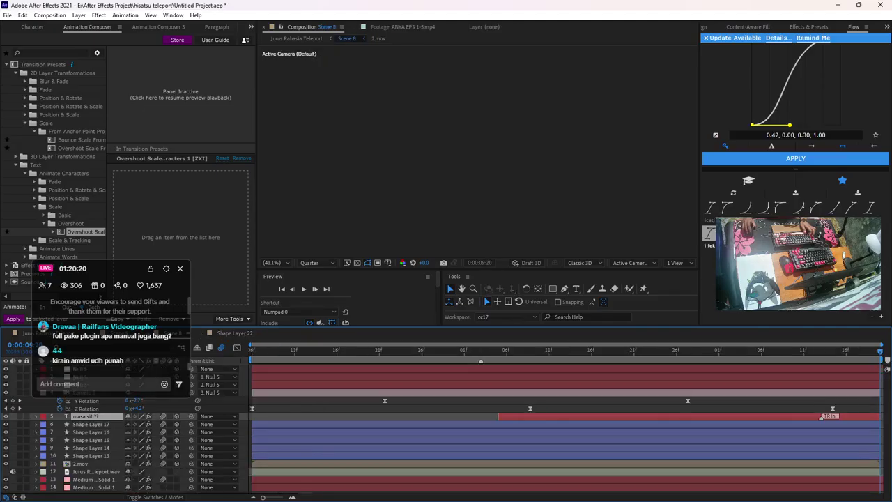
{"action": "left_click", "coordinate": [173, 333]}
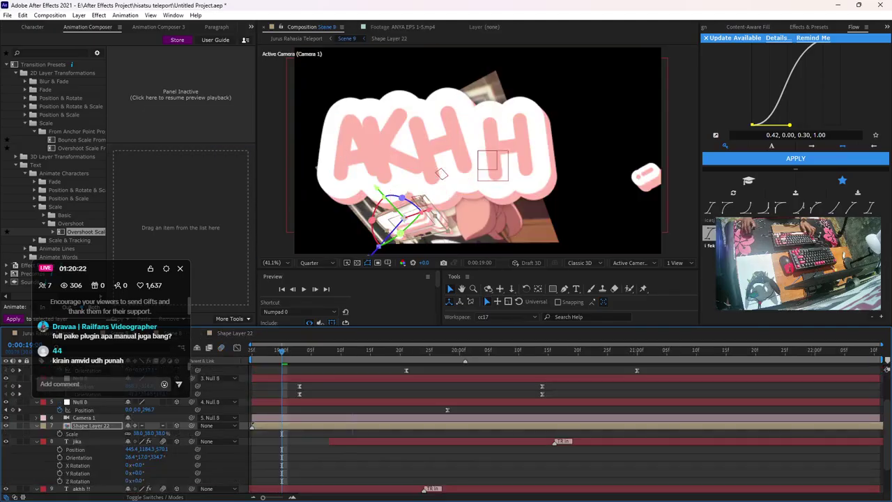
{"action": "key", "text": "space"}
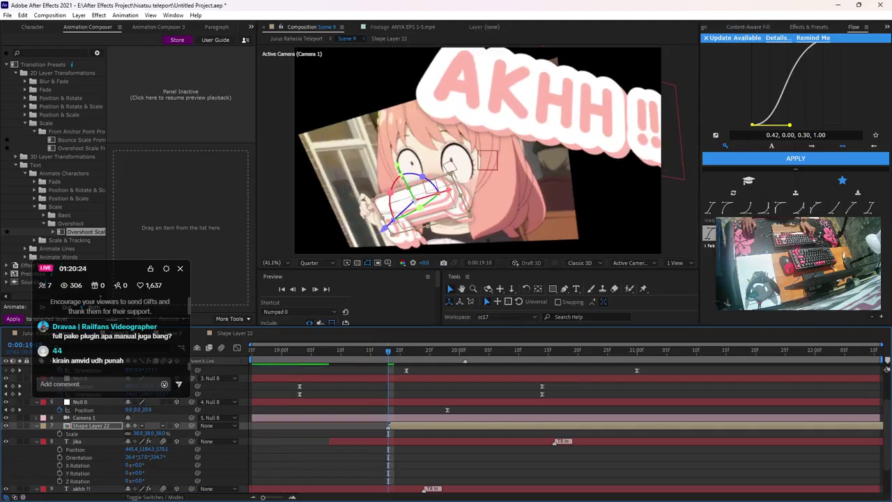
{"action": "double_click", "coordinate": [80, 148]}
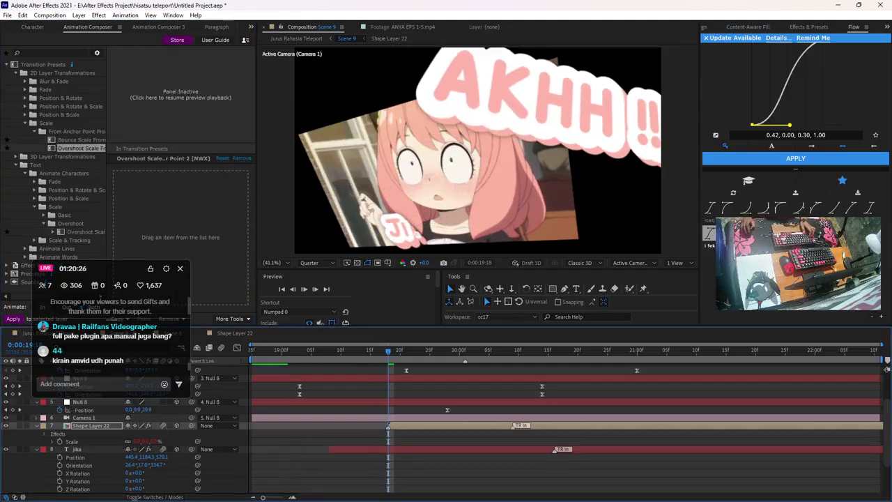
Preview the bubble's entrance and shift the start of Shape Layer 22 to 0:00:20:02
{"action": "key", "text": "space"}
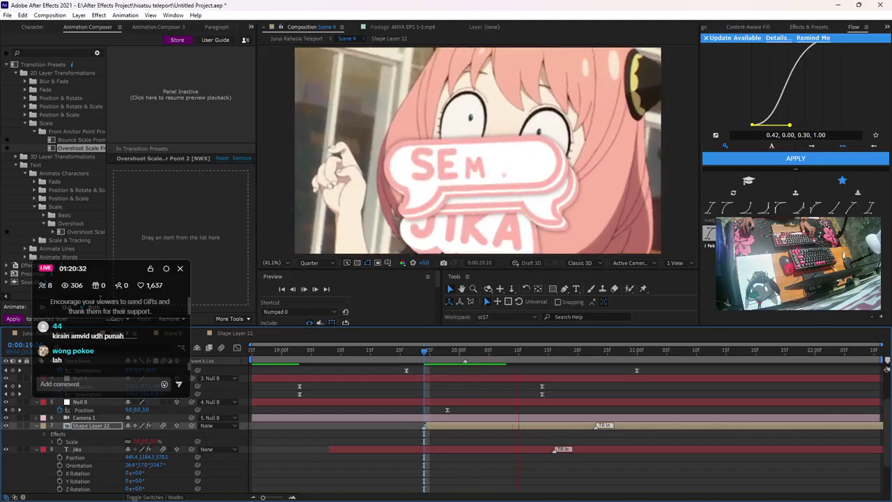
{"action": "key", "text": "space"}
{"action": "left_click", "coordinate": [471, 350]}
{"action": "key", "text": "["}
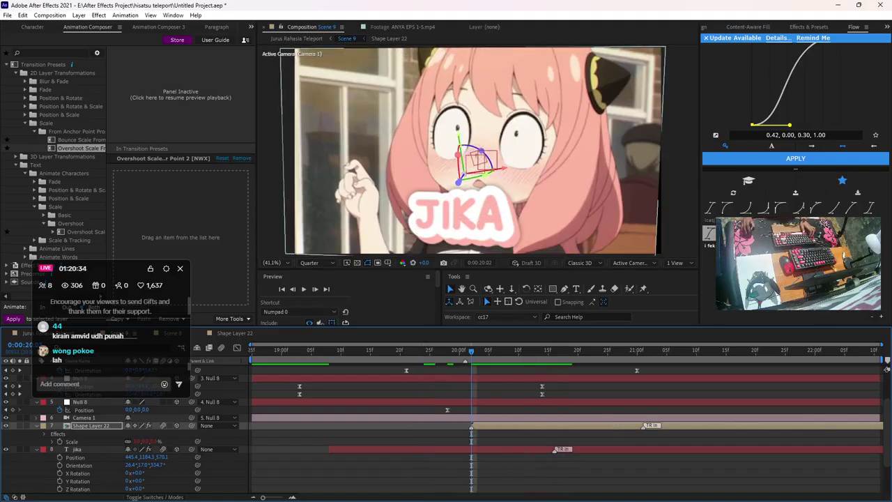
Inspect Shape Layer 22's transition settings and the text animation inside its composition, and return to Scene 9
{"action": "key", "text": "F3"}
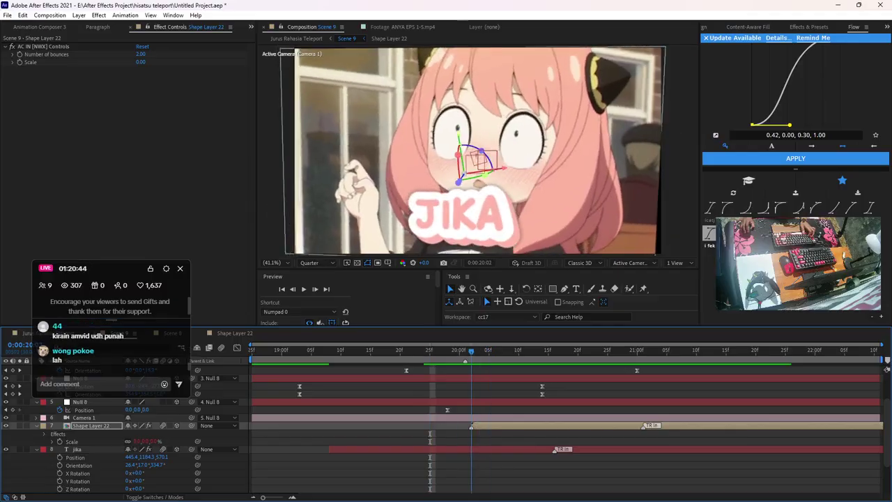
{"action": "key", "text": "i"}
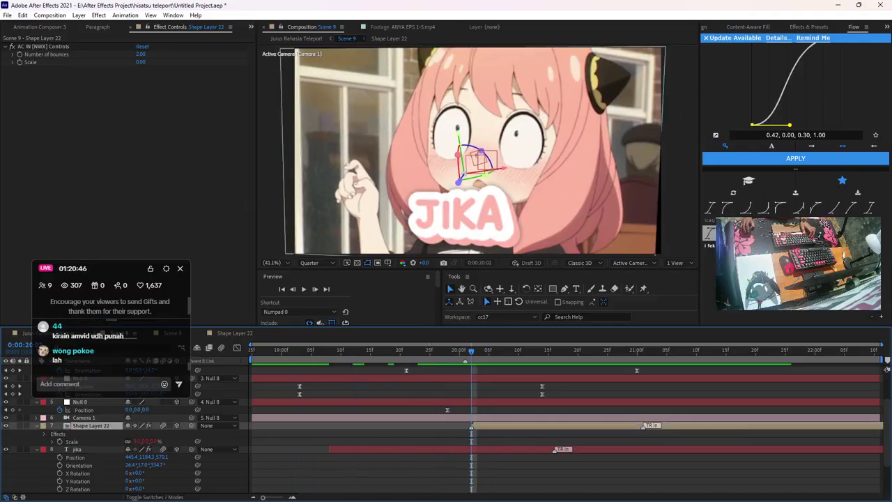
{"action": "left_click", "coordinate": [84, 418]}
{"action": "double_click", "coordinate": [91, 426]}
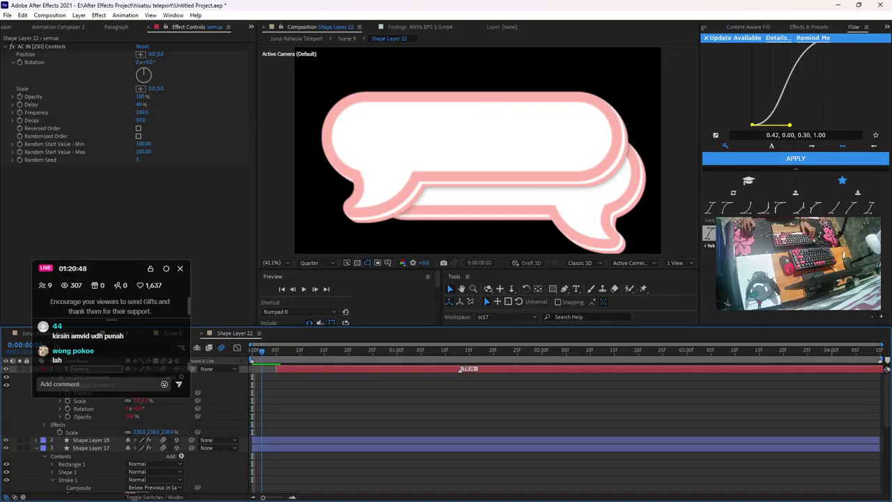
{"action": "left_click", "coordinate": [172, 333]}
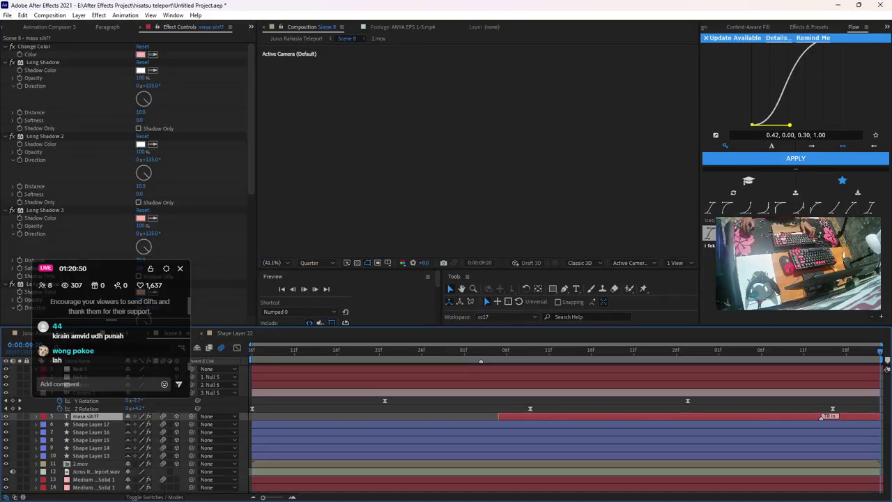
{"action": "left_click", "coordinate": [119, 333]}
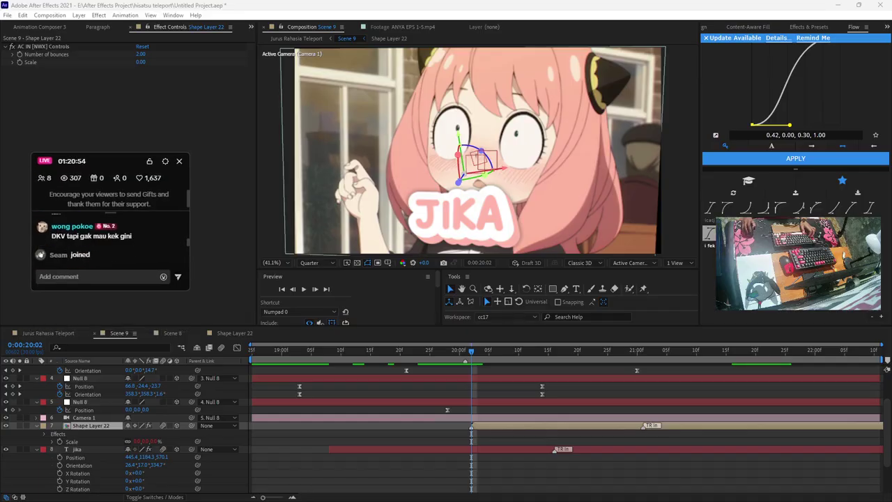
Preview Scene 9 from its beginning at 0:00:18:25 with the SEMUA bubble included
{"action": "key", "text": "F2"}
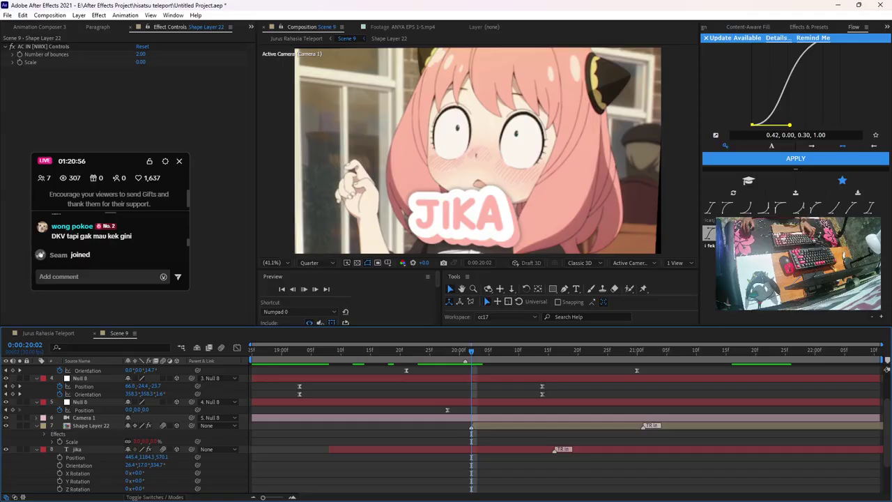
{"action": "key", "text": "space"}
{"action": "left_click_drag", "start_coordinate": [471, 351], "coordinate": [252, 352]}
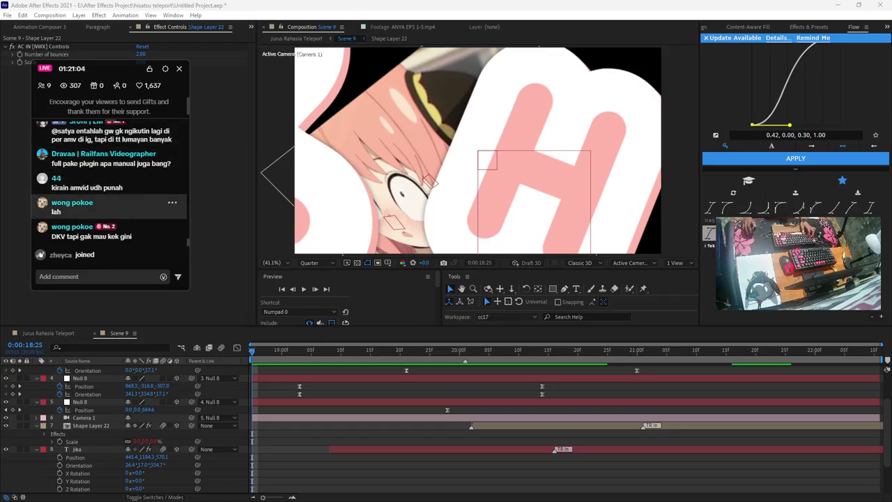
{"action": "key", "text": "alt+Tab"}
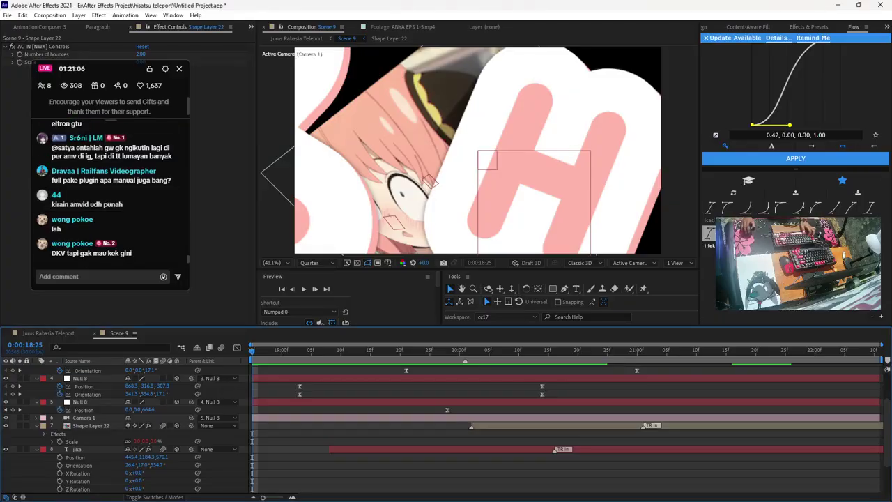
{"action": "key", "text": "space"}
{"action": "key", "text": "space"}
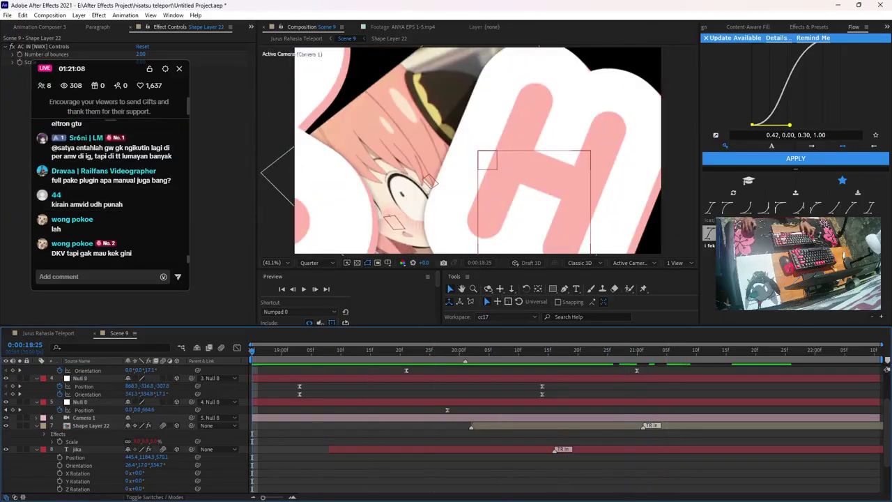
Collapse the properties of all Scene 9 layers and trim the start of the akhh !! layer to 0:00:18:25
{"action": "key", "text": "ctrl+a"}
{"action": "left_click", "coordinate": [41, 403]}
{"action": "left_click", "coordinate": [36, 402]}
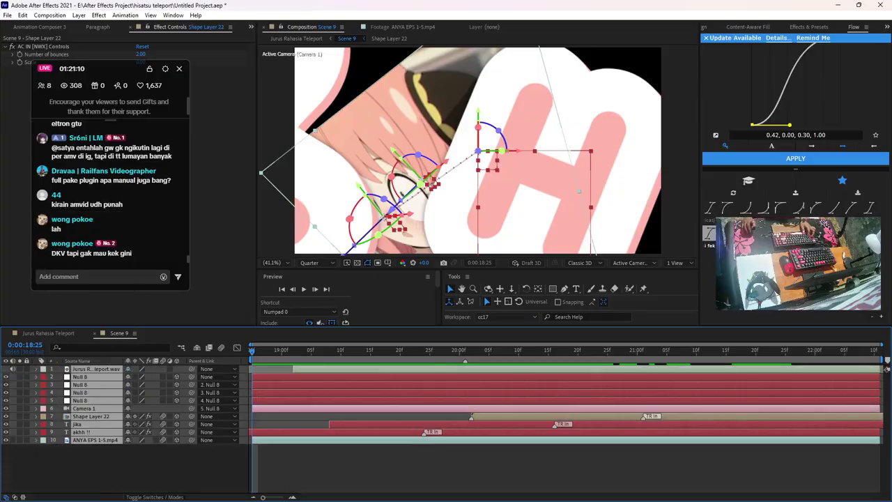
{"action": "key", "text": "space"}
{"action": "key", "text": "space"}
{"action": "key", "text": "ctrl+shift+a"}
{"action": "left_click", "coordinate": [81, 432]}
{"action": "key", "text": "alt+bracketleft"}
{"action": "key", "text": "ctrl+shift+a"}
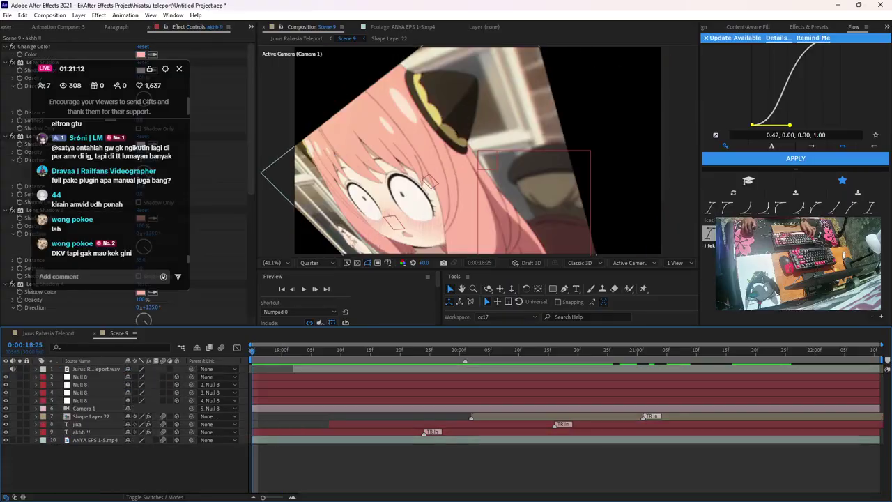
Save the project and preview Scene 9 up to 0:00:21:25
{"action": "key", "text": "ctrl+s"}
{"action": "left_click_drag", "start_coordinate": [312, 351], "coordinate": [429, 350]}
{"action": "key", "text": "space"}
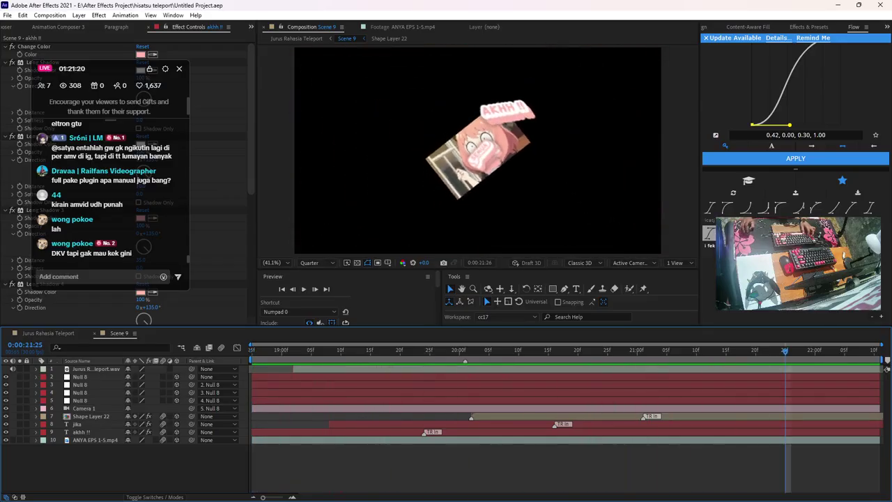
{"action": "key", "text": "space"}
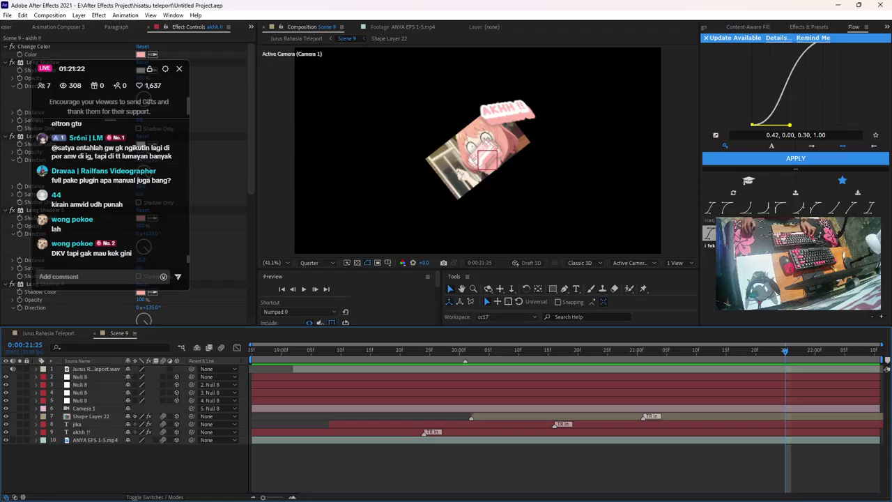
Create a white solid in Scene 9, much larger than the frame, with its aspect ratio locked to 16:9
{"action": "key", "text": "ctrl+k"}
{"action": "left_click", "coordinate": [554, 362]}
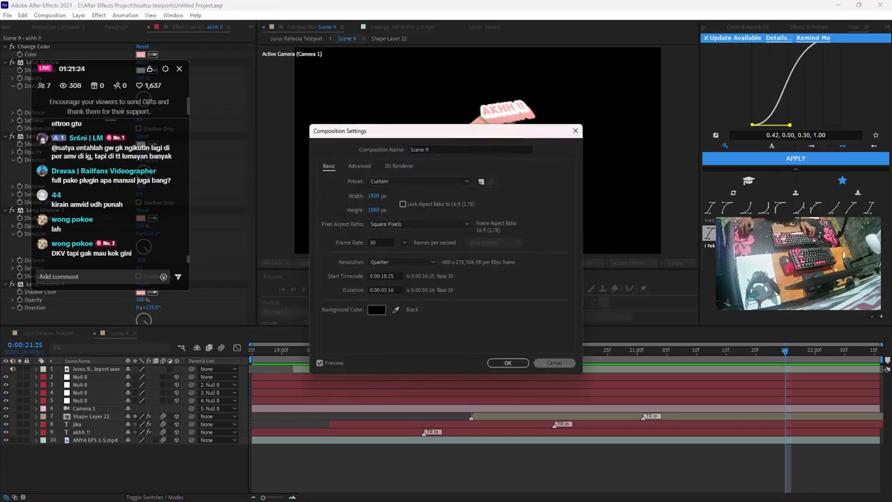
{"action": "right_click", "coordinate": [150, 333]}
{"action": "mouse_move", "coordinate": [209, 339]}
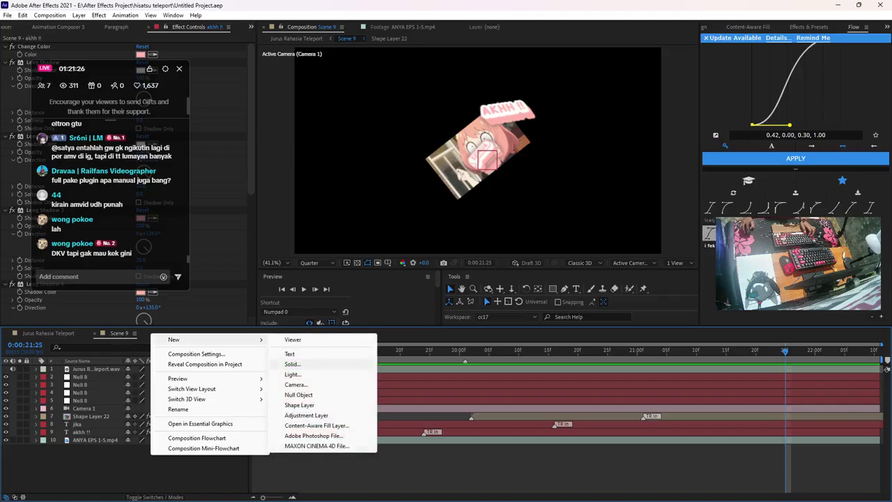
{"action": "left_click", "coordinate": [293, 364]}
{"action": "key", "text": "Tab"}
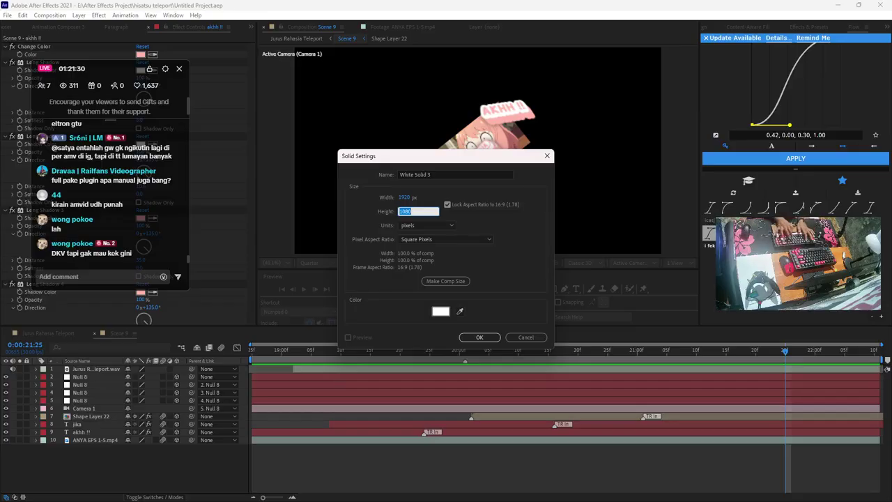
{"action": "key", "text": "Return"}
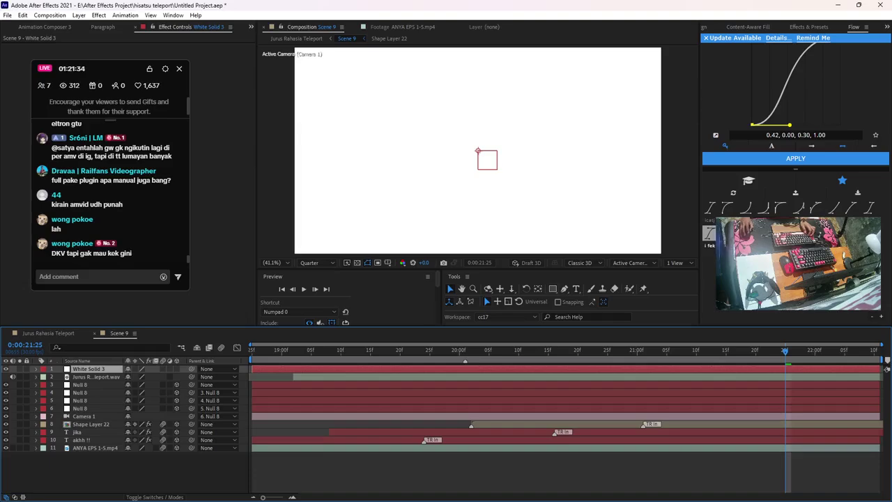
Add a rectangular mask to White Solid 3, scale it to just outside the frame edges, and set its mode to Subtract
{"action": "double_click", "coordinate": [552, 288]}
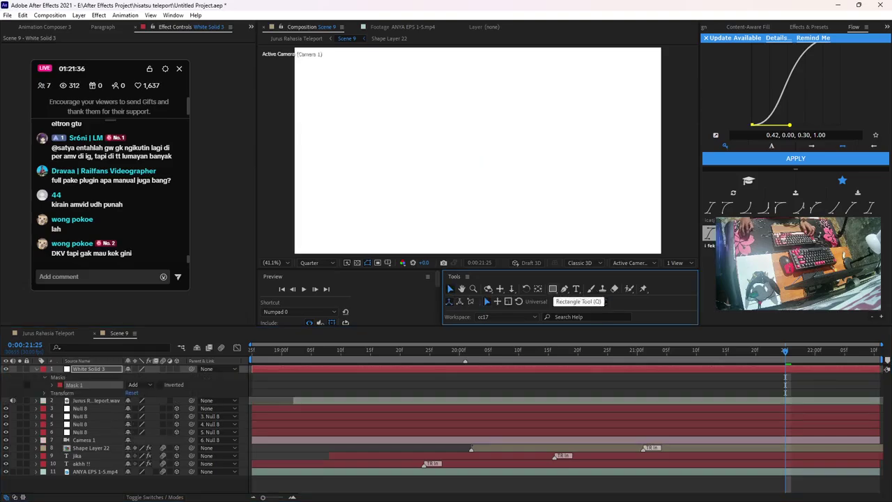
{"action": "key", "text": "ctrl+t"}
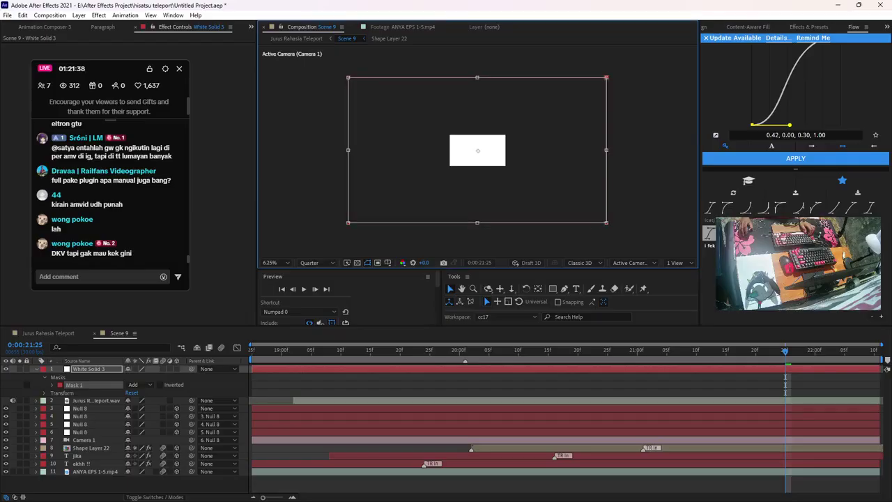
{"action": "left_click_drag", "start_coordinate": [606, 77], "coordinate": [502, 135]}
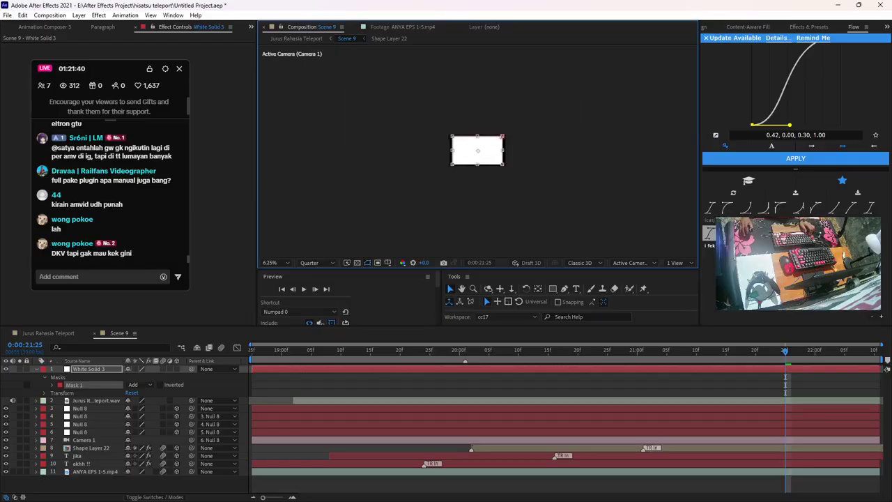
{"action": "scroll", "coordinate": [503, 136], "scroll_direction": "up", "scroll_amount": 2}
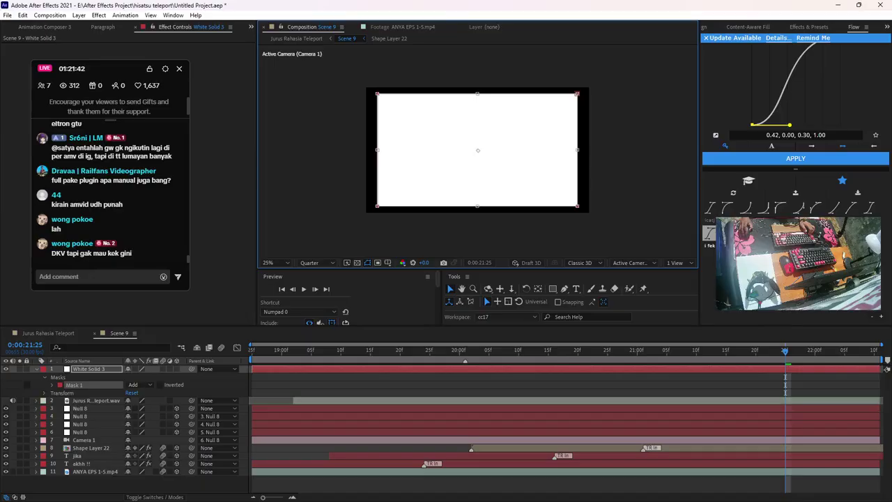
{"action": "left_click_drag", "start_coordinate": [577, 93], "coordinate": [590, 87]}
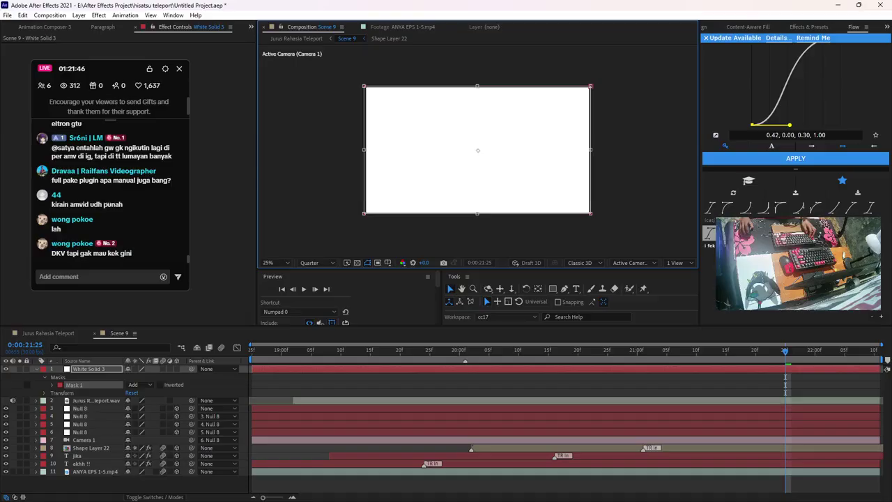
{"action": "left_click", "coordinate": [139, 384]}
{"action": "left_click", "coordinate": [164, 415]}
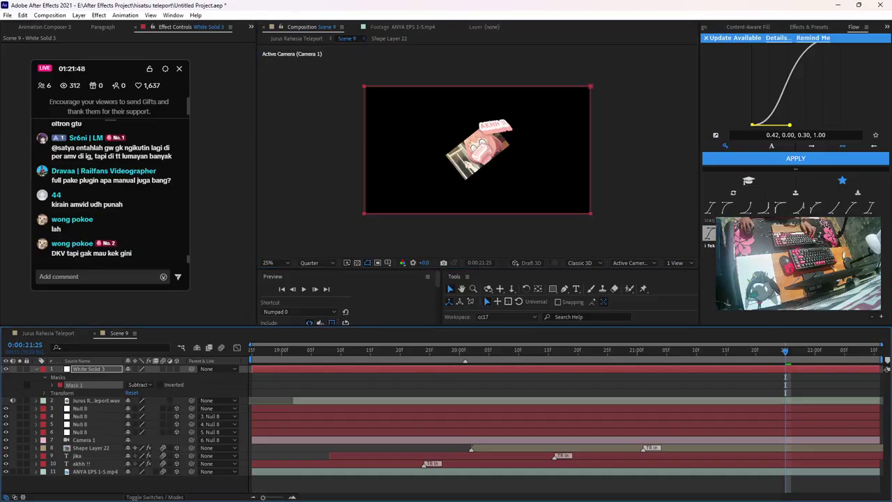
At 0:00:20:29, make White Solid 3 a 3D layer with motion blur and collapse the properties of all layers
{"action": "left_click_drag", "start_coordinate": [686, 351], "coordinate": [631, 350]}
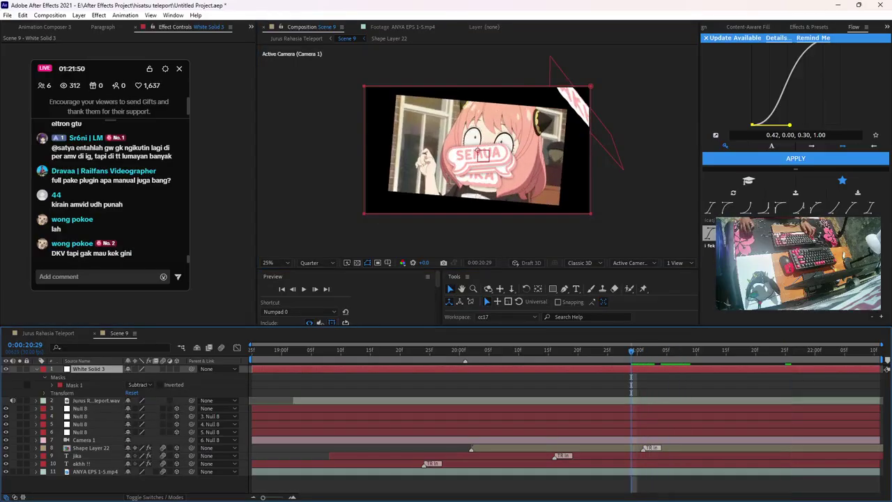
{"action": "left_click", "coordinate": [176, 368]}
{"action": "key", "text": "ctrl+a"}
{"action": "key", "text": "u"}
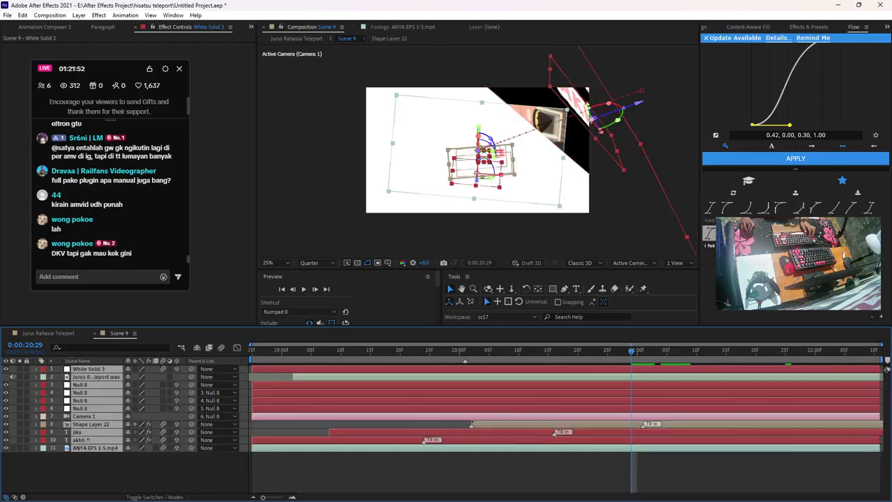
{"action": "key", "text": "ctrl+shift+a"}
Copy the position, orientation and rotation values of the ANYA EPS 1-5.mp4 layer to White Solid 3
{"action": "left_click", "coordinate": [88, 369]}
{"action": "left_click", "coordinate": [80, 408]}
{"action": "left_click", "coordinate": [90, 423]}
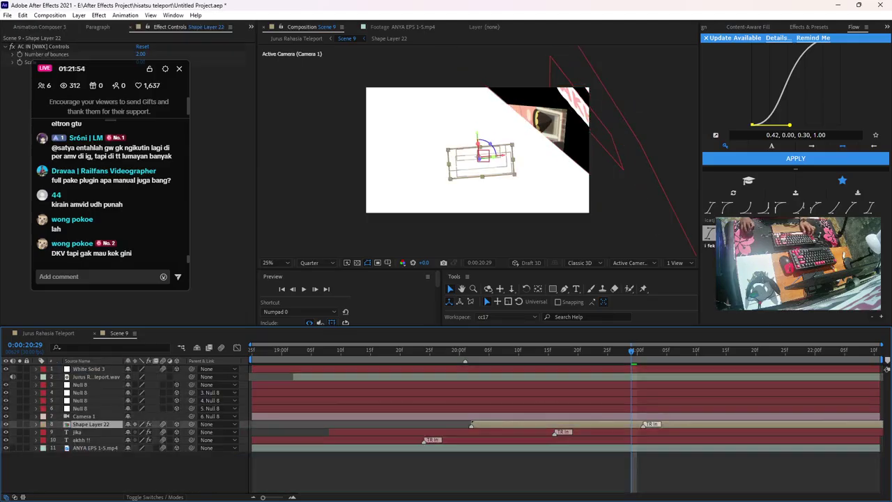
{"action": "left_click", "coordinate": [95, 447]}
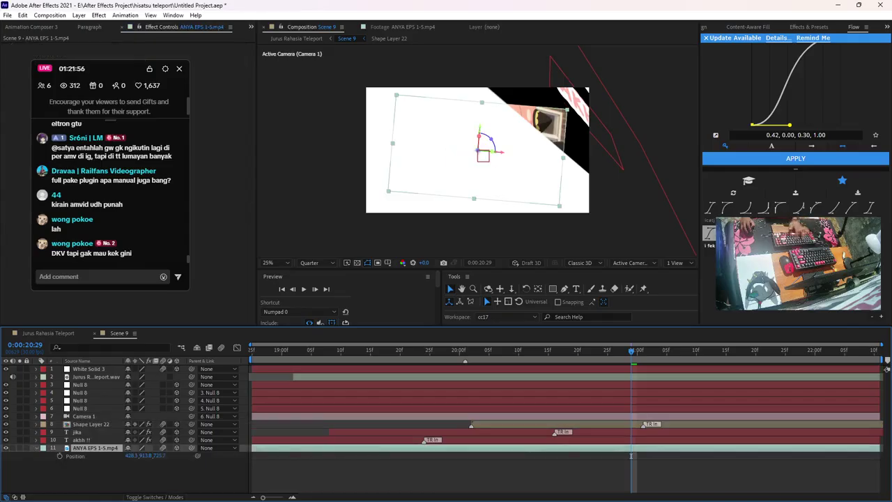
{"action": "key", "text": "shift+r"}
{"action": "left_click_drag", "start_coordinate": [53, 454], "coordinate": [75, 489]}
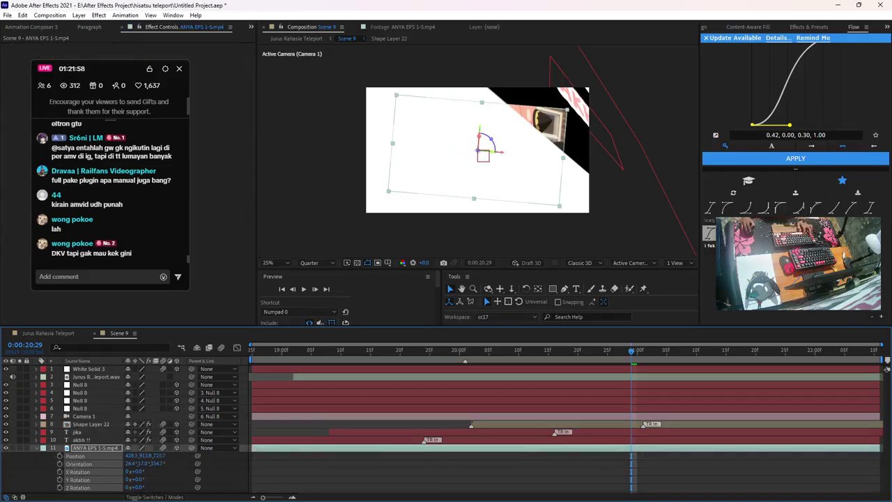
{"action": "left_click", "coordinate": [91, 423]}
{"action": "left_click", "coordinate": [89, 369]}
{"action": "key", "text": "ctrl+v"}
Place White Solid 3 directly below Camera 1 and move it toward the camera to position 393.3, 964.7, 622.9
{"action": "left_click_drag", "start_coordinate": [89, 368], "coordinate": [90, 420]}
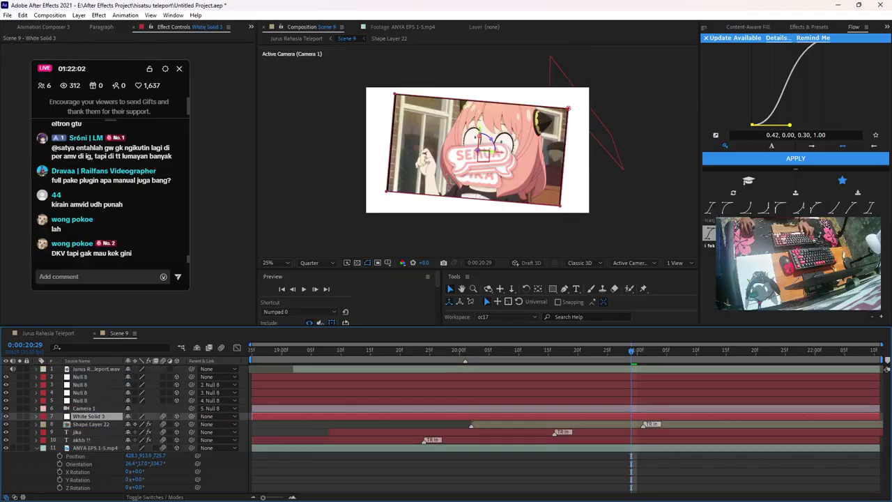
{"action": "key", "text": "p"}
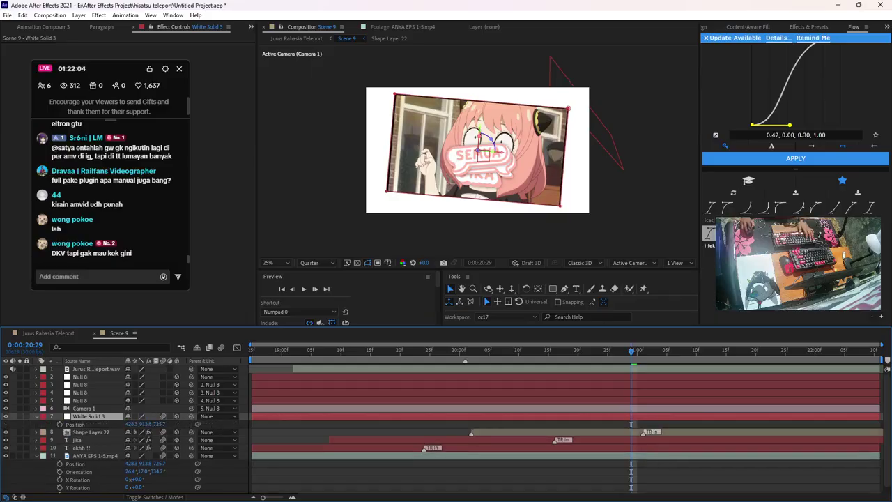
{"action": "left_click_drag", "start_coordinate": [478, 150], "coordinate": [481, 152]}
Apply the Fill effect to White Solid 3 and sample its colour from the character's pink hair
{"action": "key", "text": "ctrl+space"}
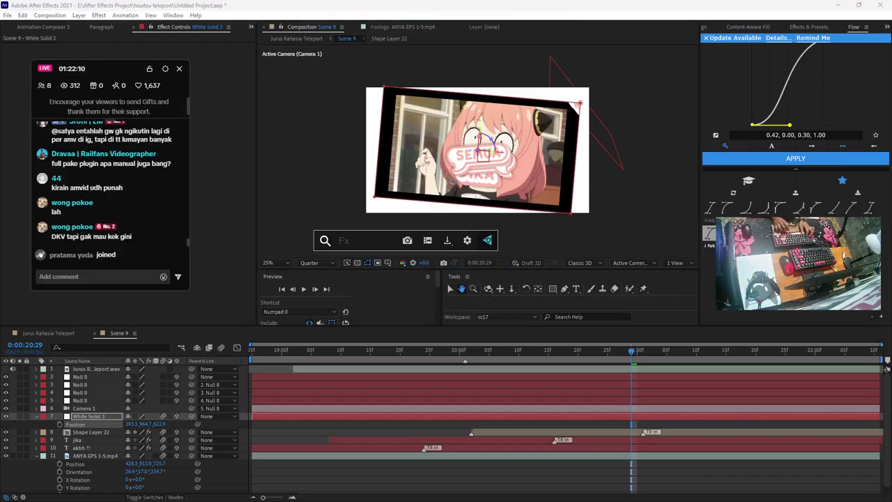
{"action": "type", "text": "fill"}
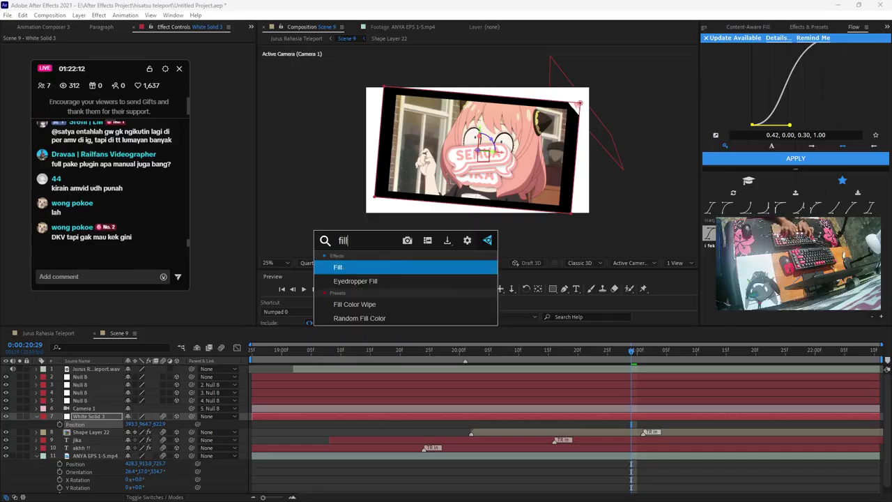
{"action": "key", "text": "Return"}
{"action": "left_click_drag", "start_coordinate": [111, 68], "coordinate": [107, 177]}
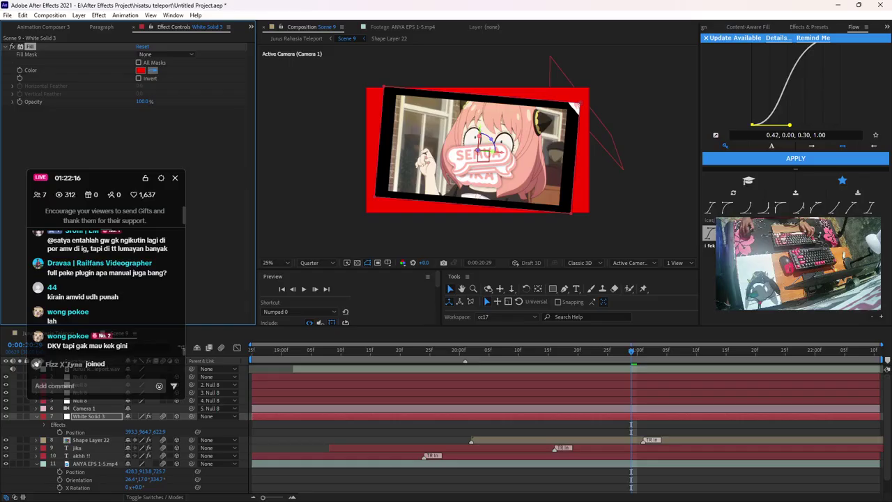
{"action": "left_click", "coordinate": [496, 117]}
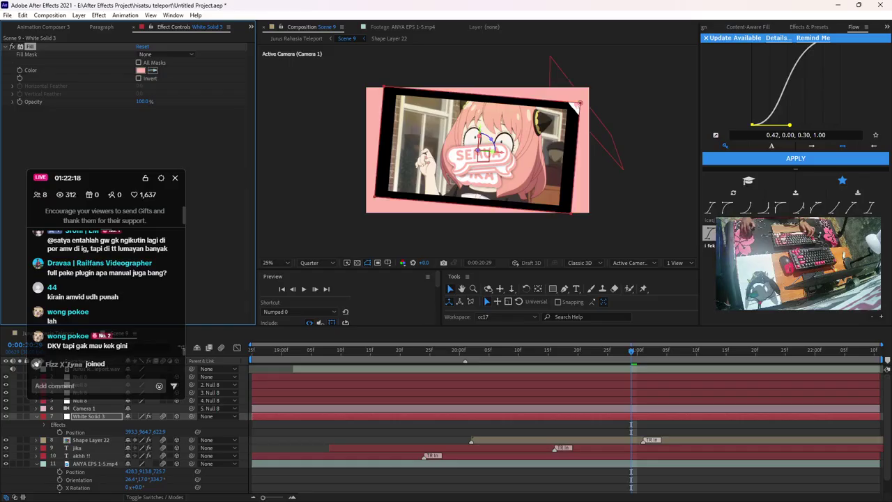
Duplicate the pink White Solid 3 frame layer
{"action": "left_click", "coordinate": [275, 262]}
{"action": "left_click", "coordinate": [275, 274]}
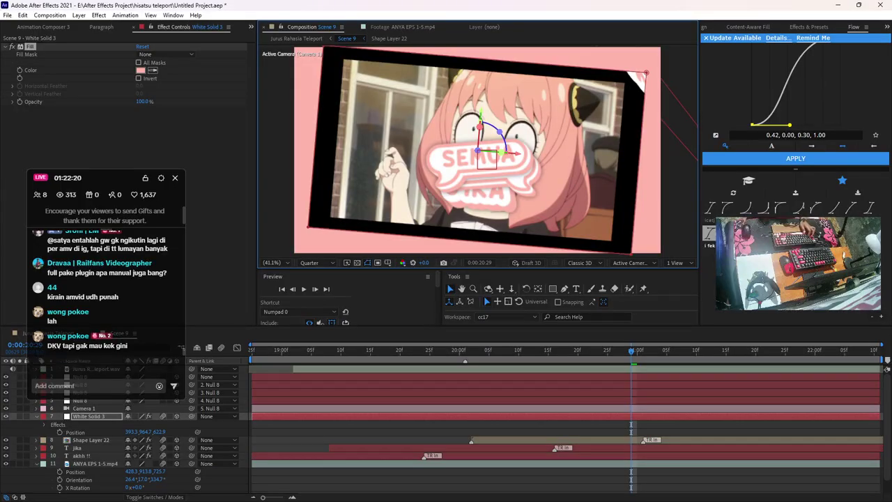
{"action": "key", "text": "ctrl+d"}
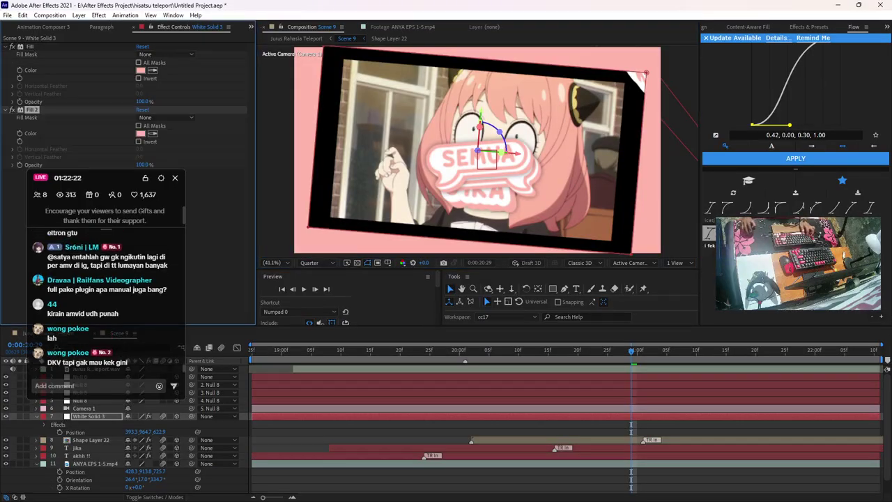
{"action": "key", "text": "ctrl+z"}
{"action": "left_click", "coordinate": [89, 416]}
{"action": "key", "text": "ctrl+d"}
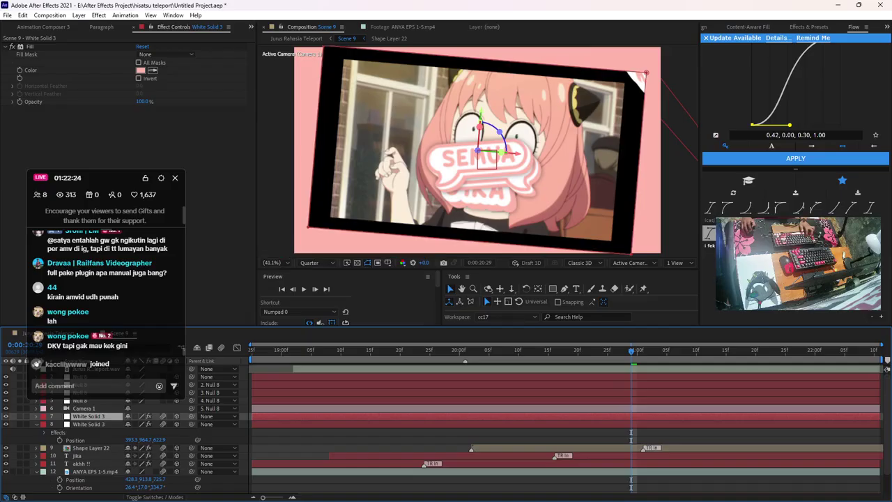
Move the duplicated White Solid 3 toward the camera to about 348, 1030, 492 and rotate it slightly against the first frame
{"action": "left_click_drag", "start_coordinate": [477, 150], "coordinate": [454, 155]}
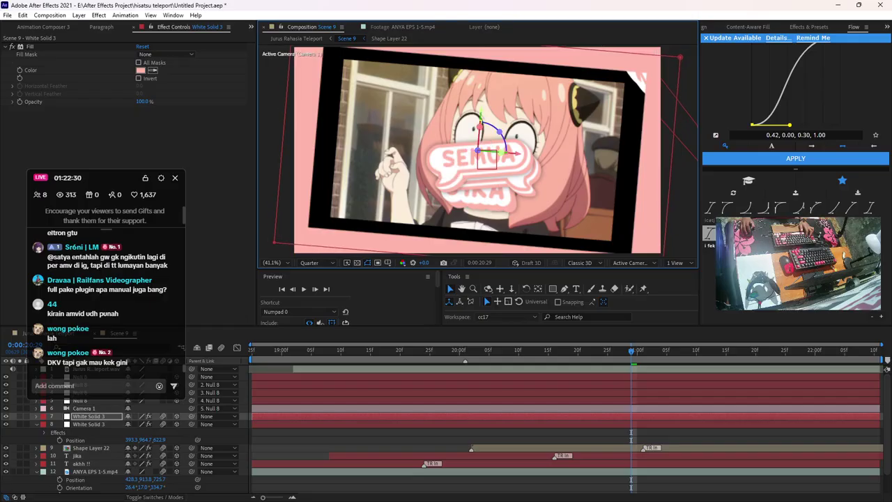
{"action": "left_click_drag", "start_coordinate": [499, 131], "coordinate": [488, 157]}
Copy the Color 2 value of the Circles From Center 2-color layer in the Jurus Rahasia Teleport composition
{"action": "left_click", "coordinate": [141, 71]}
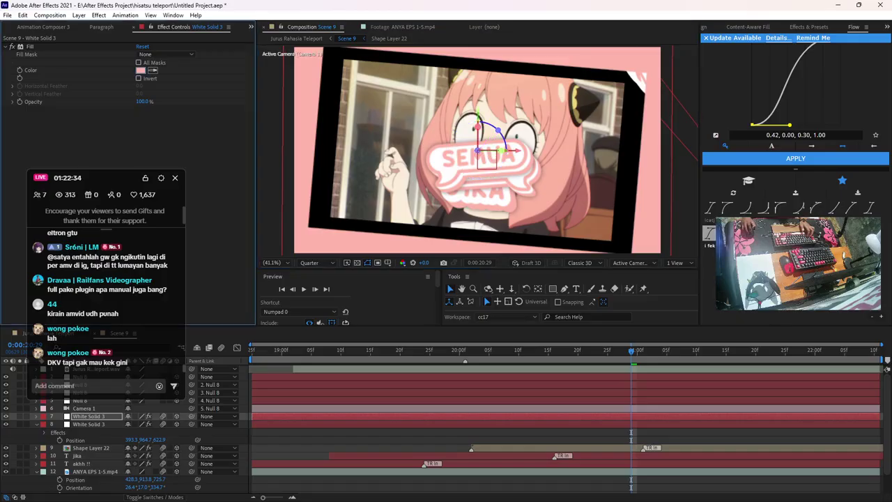
{"action": "key", "text": "Return"}
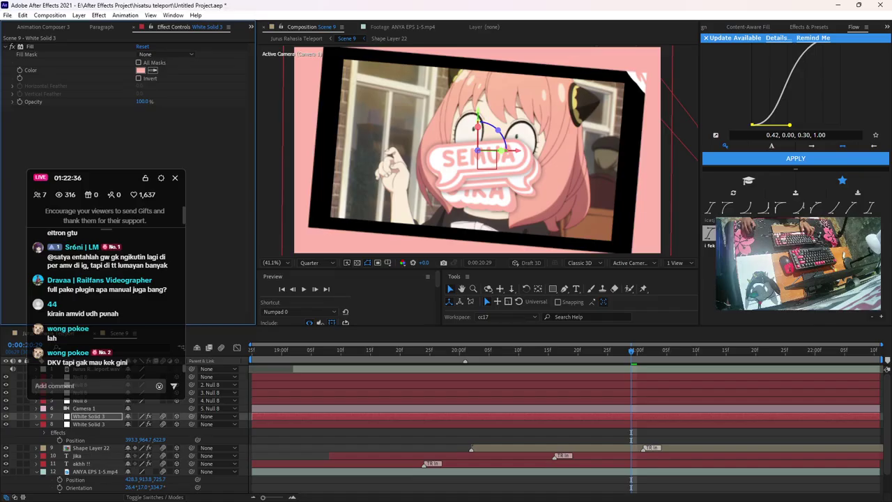
{"action": "left_click", "coordinate": [43, 26]}
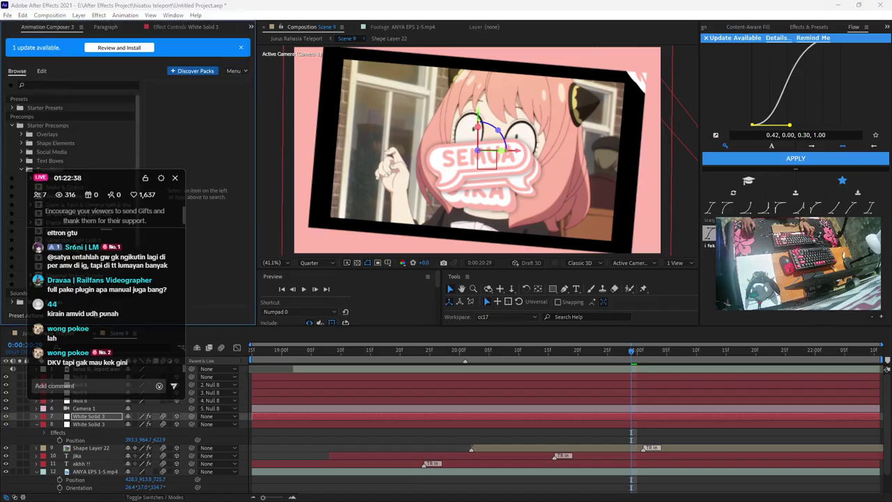
{"action": "left_click_drag", "start_coordinate": [112, 179], "coordinate": [281, 131]}
{"action": "left_click", "coordinate": [48, 333]}
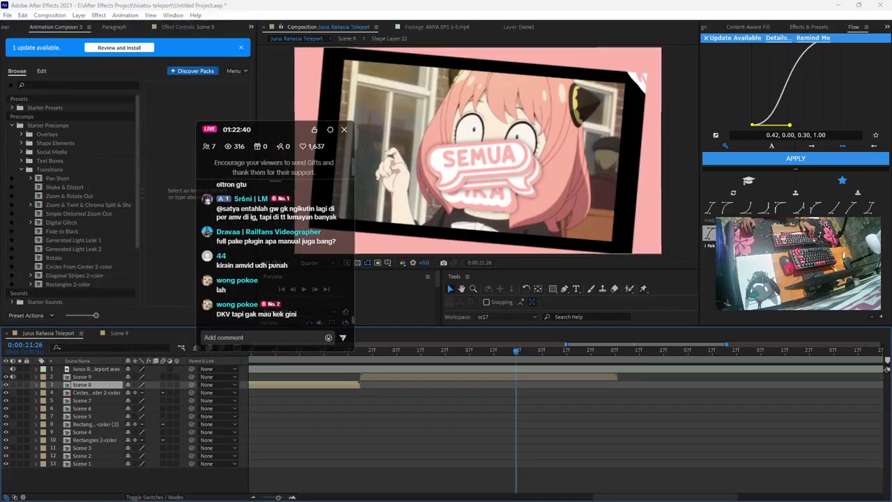
{"action": "left_click", "coordinate": [96, 393]}
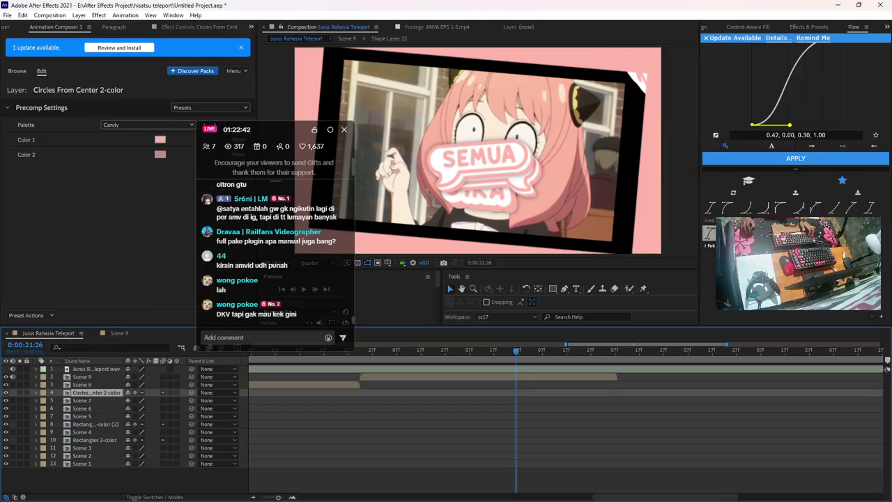
{"action": "left_click", "coordinate": [160, 154]}
{"action": "left_click", "coordinate": [539, 214]}
{"action": "left_click", "coordinate": [488, 376]}
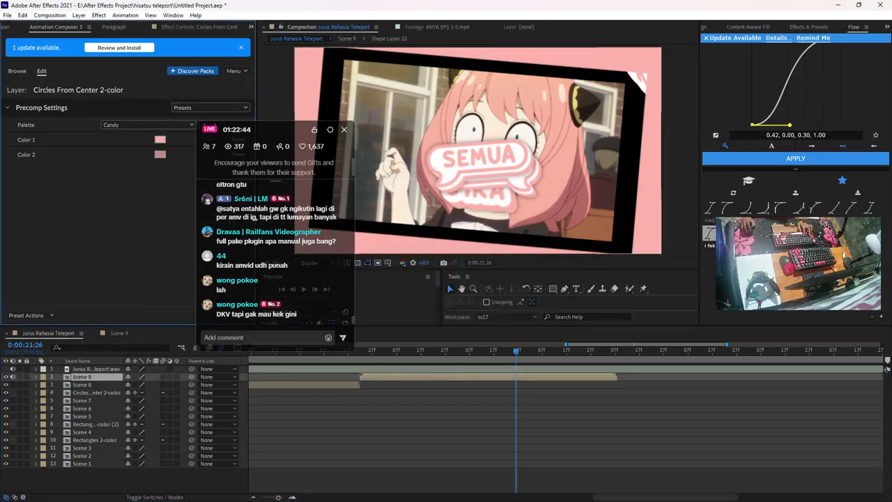
Return to the Scene 9 composition and apply the copied darker pink to the Fill colour of the upper White Solid 3
{"action": "double_click", "coordinate": [82, 376]}
{"action": "key", "text": "F3"}
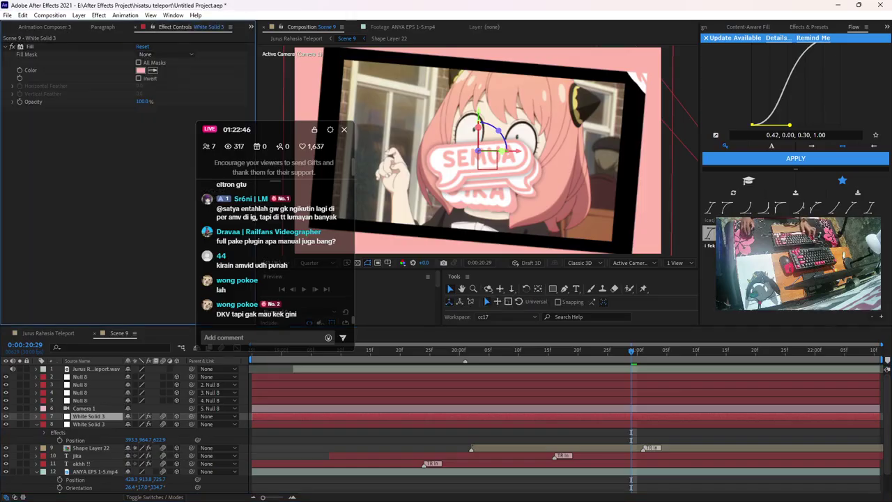
{"action": "left_click", "coordinate": [141, 70]}
{"action": "left_click", "coordinate": [374, 223]}
{"action": "left_click", "coordinate": [538, 199]}
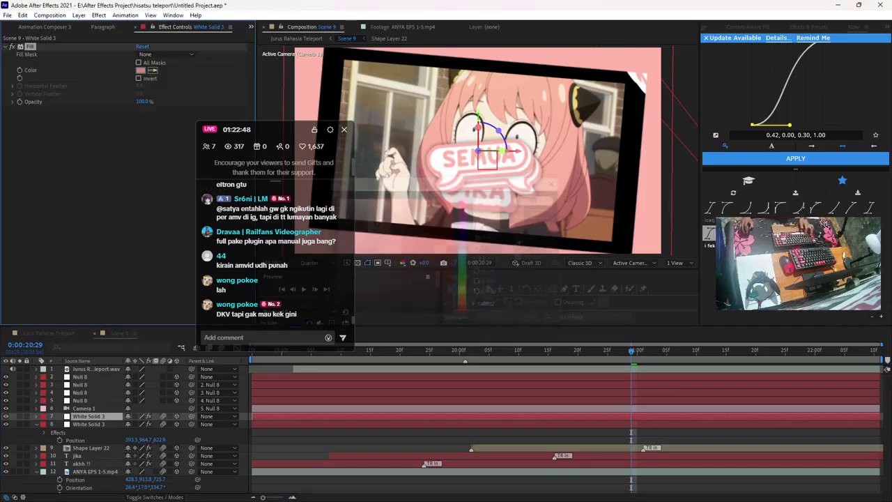
{"action": "left_click_drag", "start_coordinate": [283, 135], "coordinate": [47, 112]}
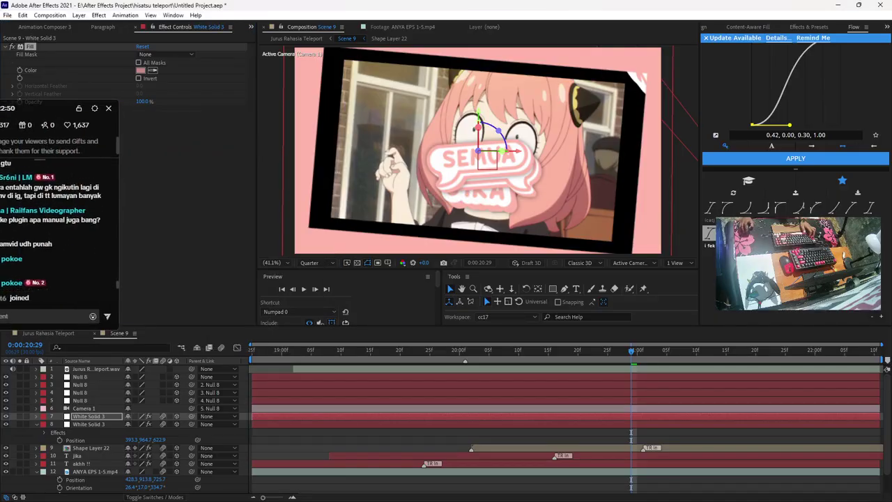
At 0:00:21:01, move the upper White Solid 3 further toward the camera to position 335.0, 1049.5, 452.0
{"action": "left_click_drag", "start_coordinate": [632, 350], "coordinate": [672, 351]}
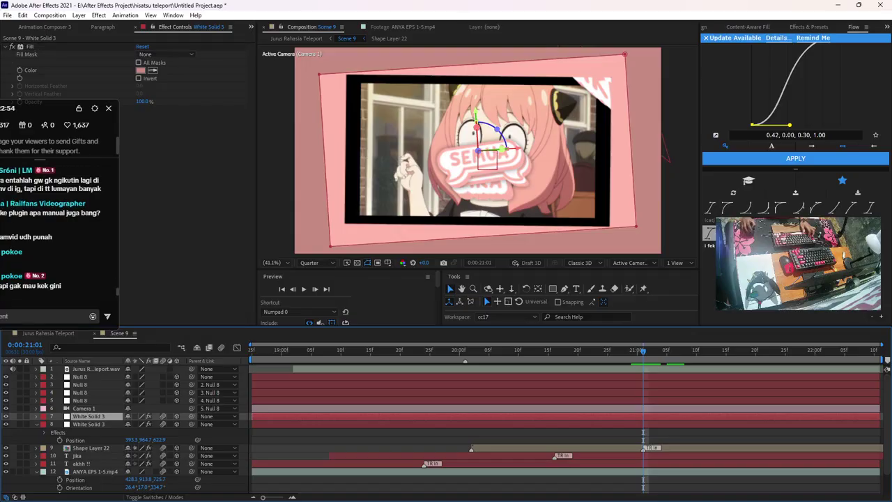
{"action": "key", "text": "p"}
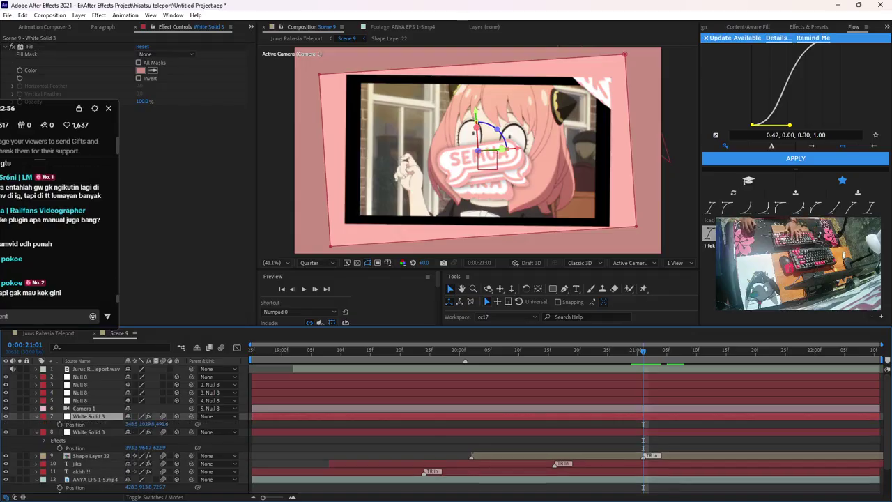
{"action": "left_click_drag", "start_coordinate": [478, 150], "coordinate": [478, 149]}
Add a Drop Shadow to the upper White Solid 3 with 100% opacity, distance 0 and softness 176
{"action": "key", "text": "ctrl+space"}
{"action": "type", "text": "drop"}
{"action": "key", "text": "Return"}
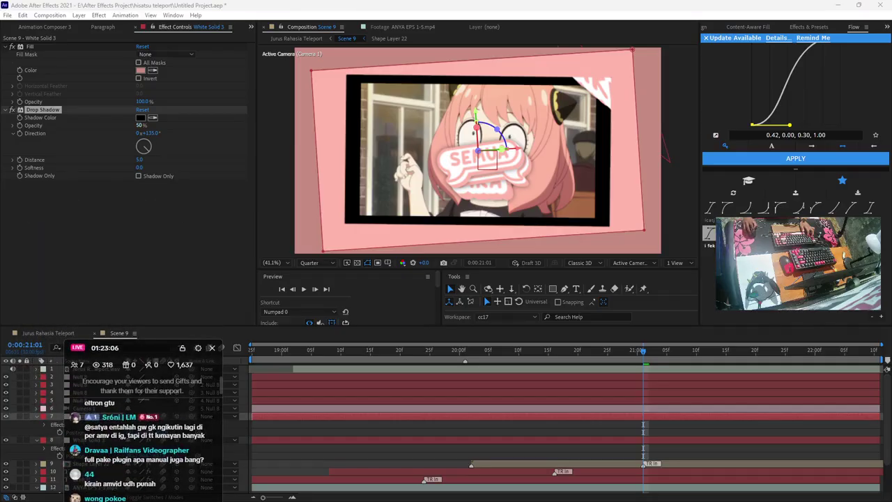
{"action": "left_click_drag", "start_coordinate": [140, 125], "coordinate": [155, 125]}
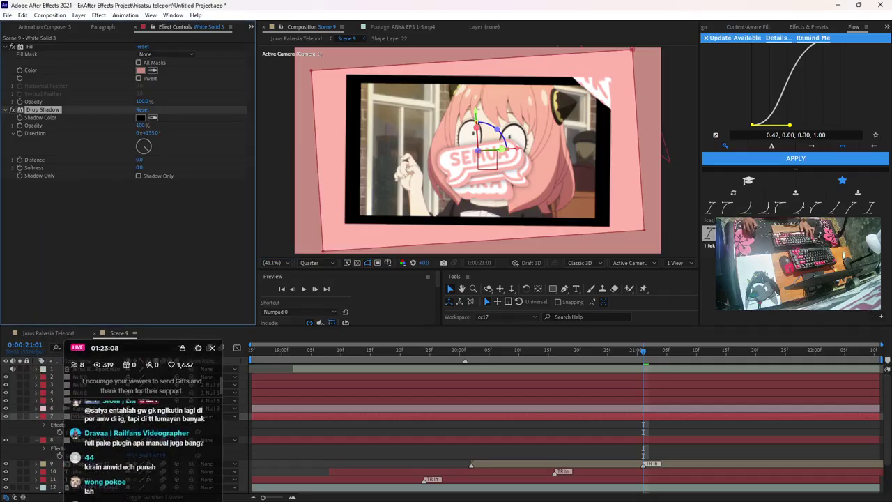
{"action": "left_click_drag", "start_coordinate": [142, 167], "coordinate": [161, 167]}
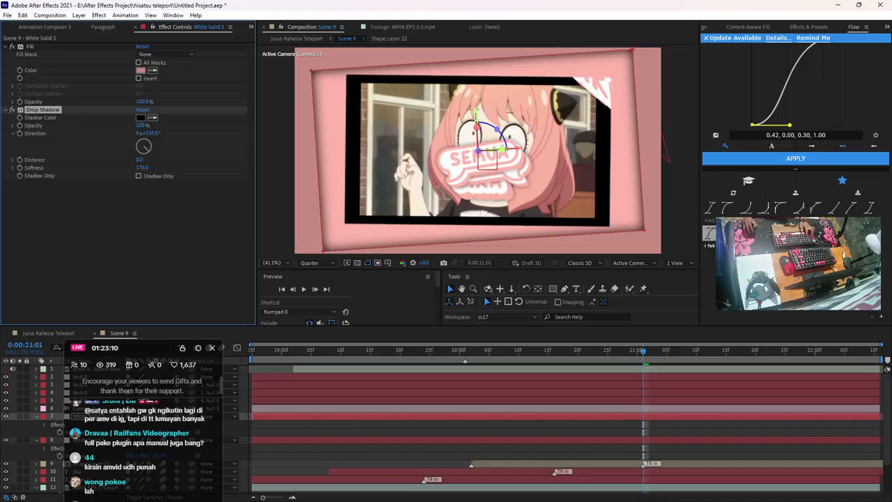
{"action": "left_click_drag", "start_coordinate": [145, 349], "coordinate": [131, 113]}
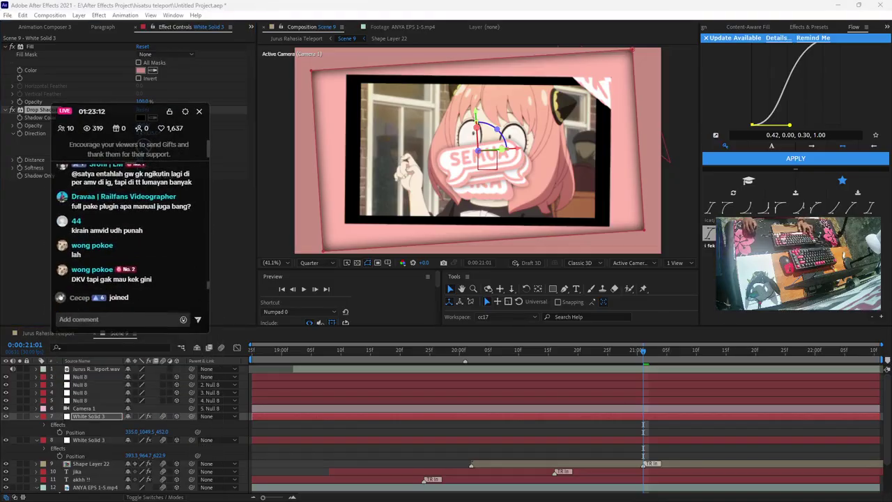
Copy the same Drop Shadow effect onto the lower White Solid 3 layer
{"action": "left_click", "coordinate": [78, 431]}
{"action": "left_click", "coordinate": [89, 439]}
{"action": "key", "text": "s"}
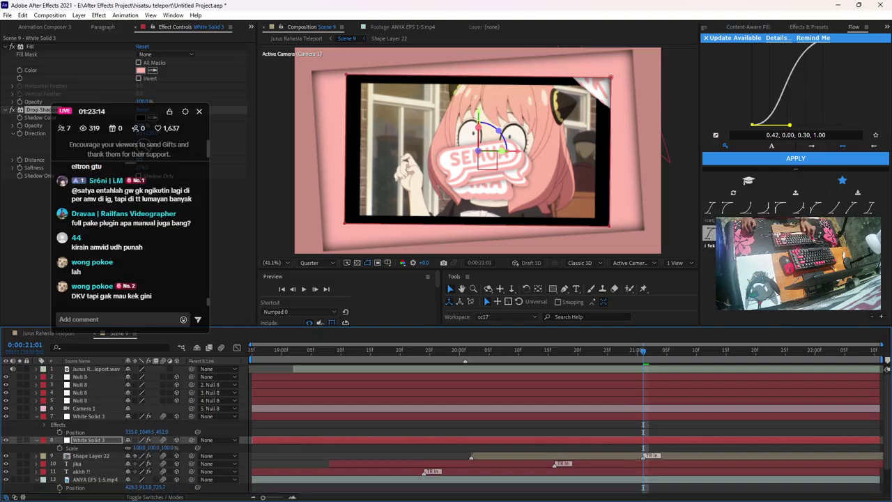
{"action": "key", "text": "F2"}
Duplicate both White Solid 3 layers and stack the two copies above the originals, directly below Camera 1
{"action": "left_click", "coordinate": [89, 415]}
{"action": "left_click", "coordinate": [89, 439], "text": "ctrl"}
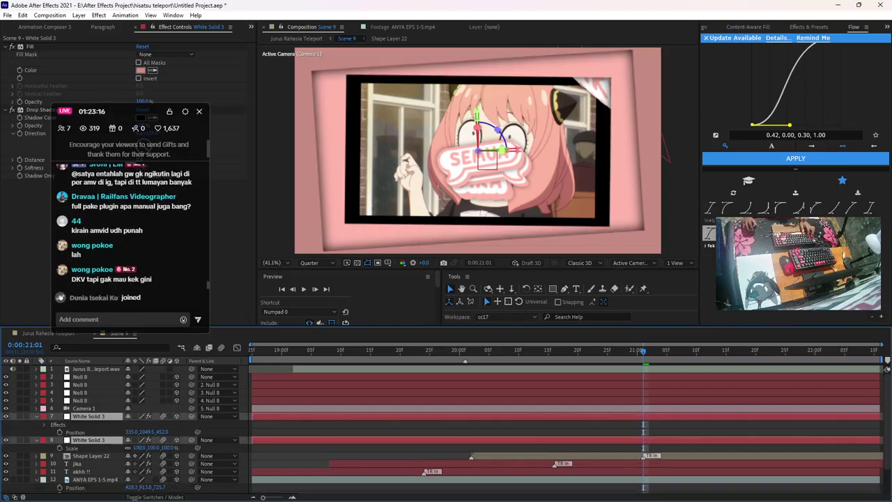
{"action": "key", "text": "ctrl+d"}
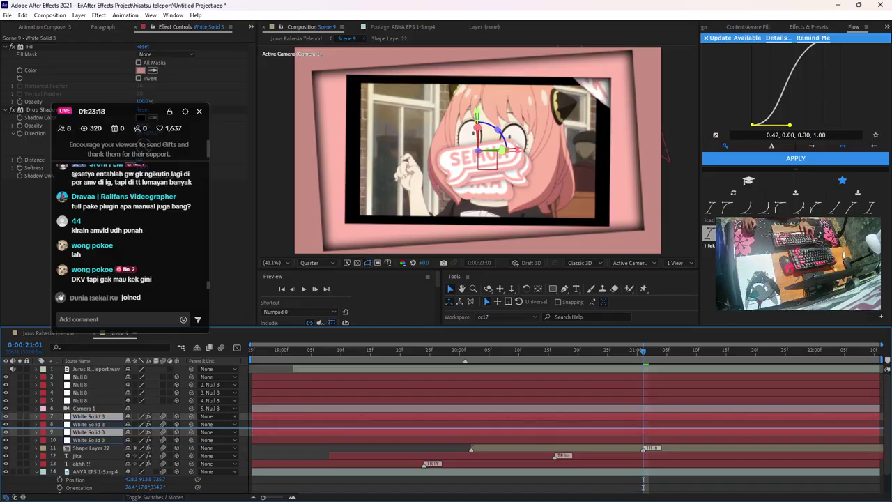
{"action": "left_click_drag", "start_coordinate": [89, 422], "coordinate": [90, 422]}
Move the two copied White Solid 3 frames closer to the camera and rotate them counterclockwise at 0:00:21:07
{"action": "left_click_drag", "start_coordinate": [477, 151], "coordinate": [484, 175]}
{"action": "key", "text": "space"}
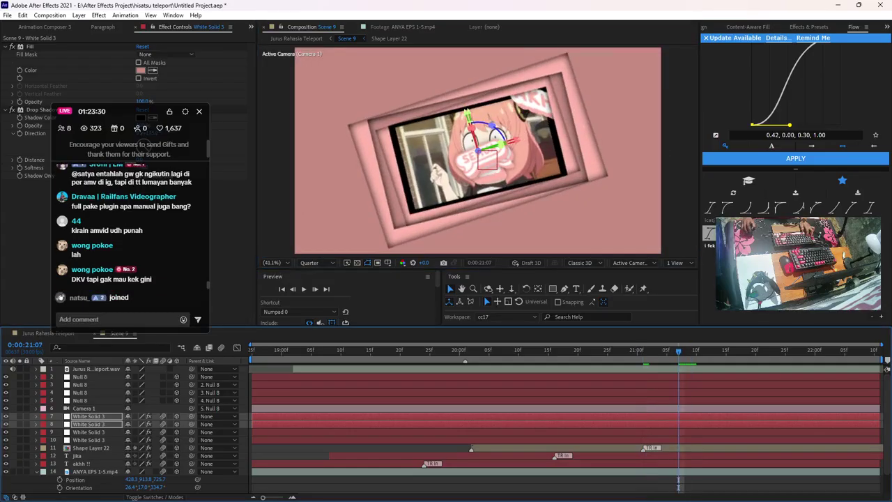
{"action": "mouse_move", "coordinate": [479, 154]}
{"action": "left_mouse_down"}
{"action": "mouse_move", "coordinate": [482, 161]}
{"action": "mouse_move", "coordinate": [480, 151]}
{"action": "left_mouse_up"}
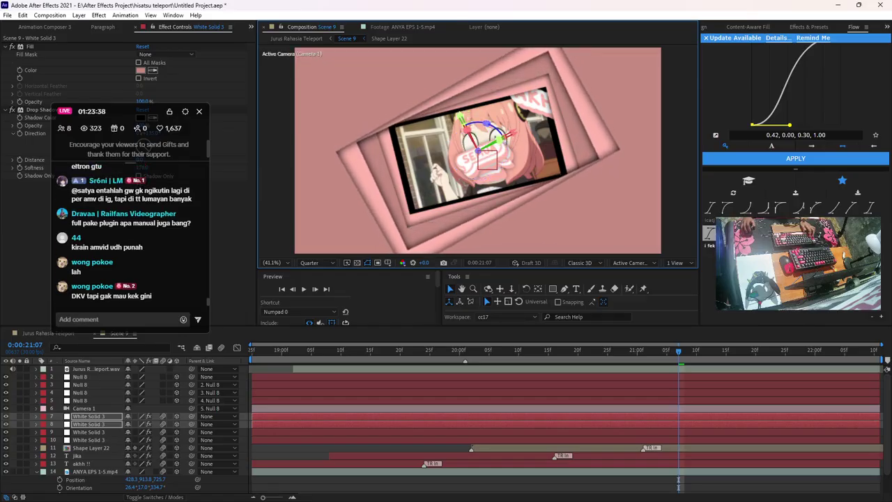
Play back the layered frames from the start of Scene 9 and hide the upper three White Solid 3 layers
{"action": "left_click", "coordinate": [446, 484]}
{"action": "left_click_drag", "start_coordinate": [661, 351], "coordinate": [352, 351]}
{"action": "key", "text": "KP_0"}
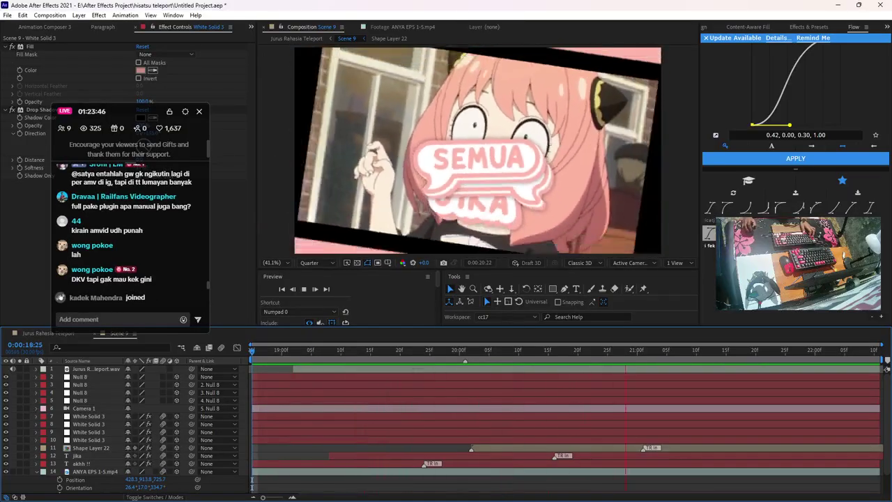
{"action": "key", "text": "space"}
{"action": "key", "text": "KP_0"}
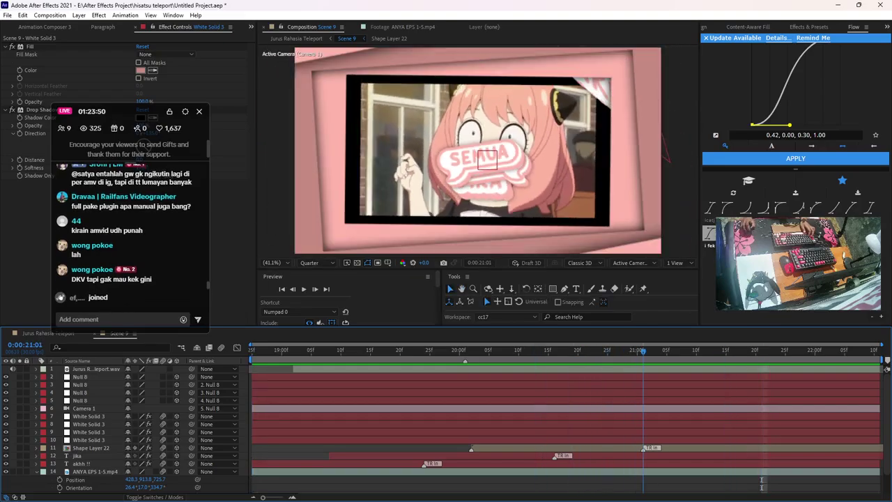
{"action": "left_click", "coordinate": [89, 431]}
{"action": "left_click", "coordinate": [89, 416], "text": "shift"}
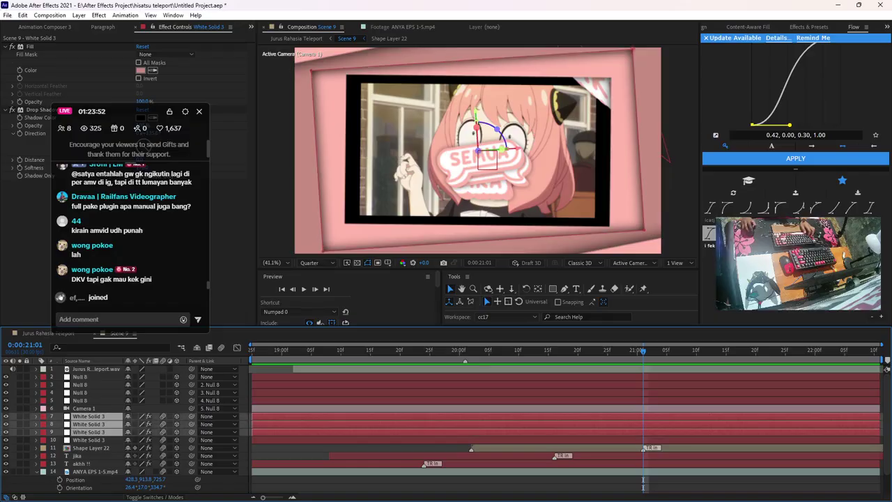
{"action": "key", "text": "F2"}
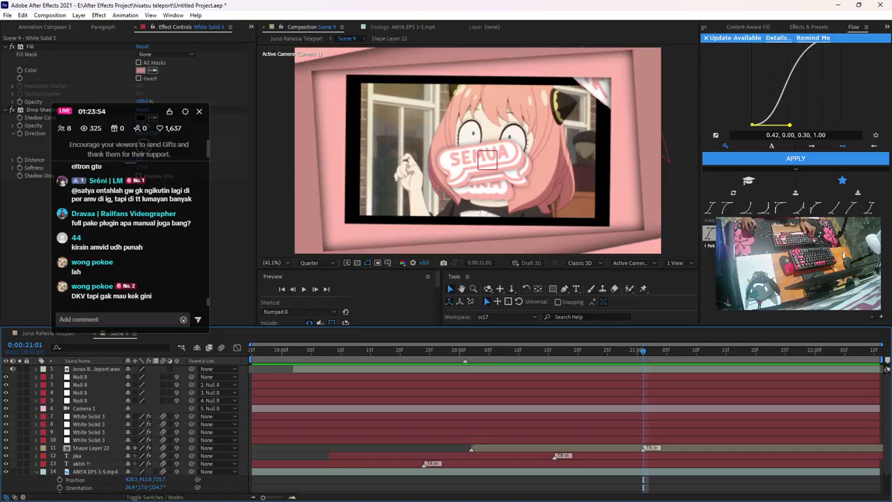
{"action": "left_click", "coordinate": [89, 440]}
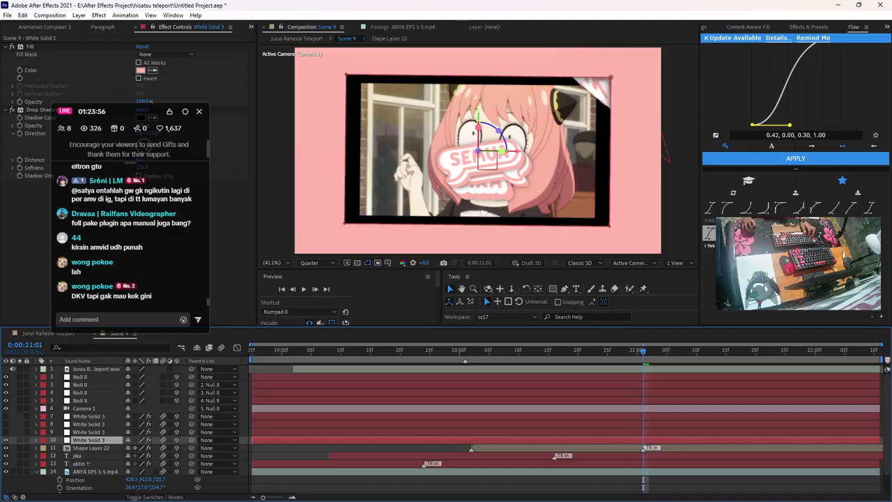
Show the White Solid 3 on layer 9 again and rotate it counterclockwise so it tilts against the footage
{"action": "left_click", "coordinate": [88, 432]}
{"action": "left_click", "coordinate": [6, 432]}
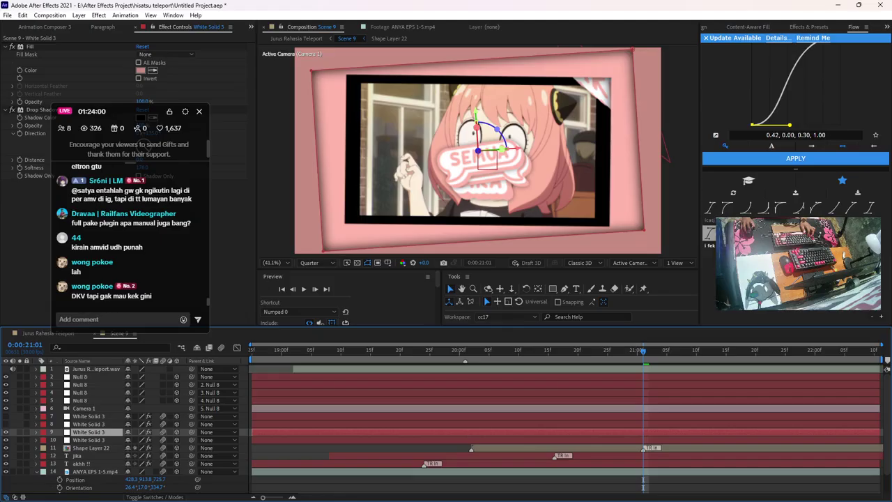
{"action": "left_click_drag", "start_coordinate": [478, 149], "coordinate": [492, 126]}
{"action": "key", "text": "space"}
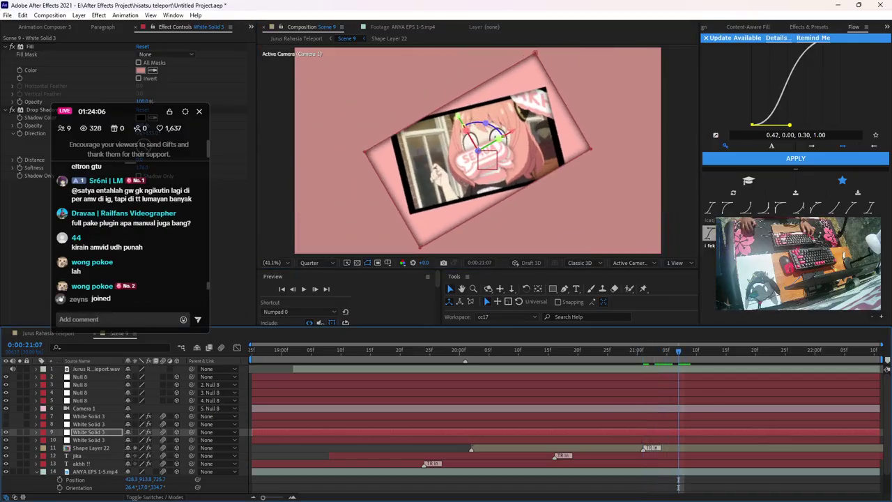
Show the White Solid 3 on layer 8 again and adjust its rotation and depth relative to the frame behind it
{"action": "left_click", "coordinate": [6, 423]}
{"action": "left_click", "coordinate": [88, 424]}
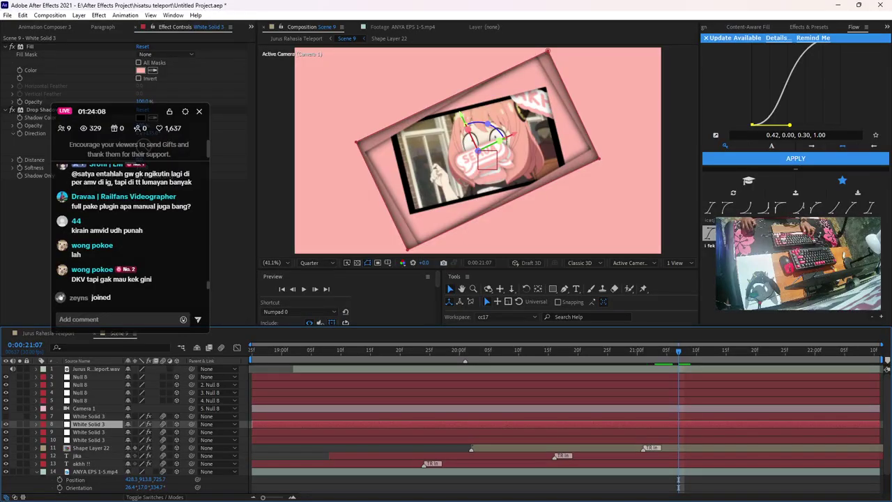
{"action": "left_click", "coordinate": [6, 424]}
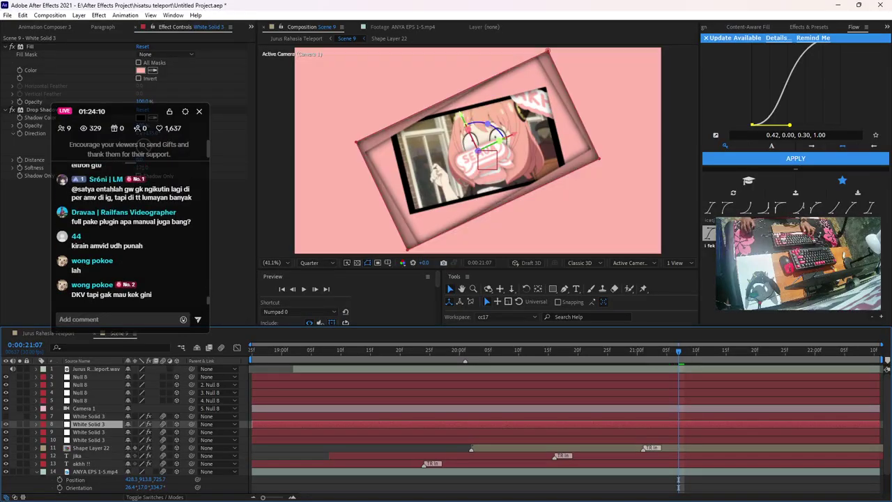
{"action": "left_click_drag", "start_coordinate": [488, 124], "coordinate": [478, 148]}
{"action": "key", "text": "space"}
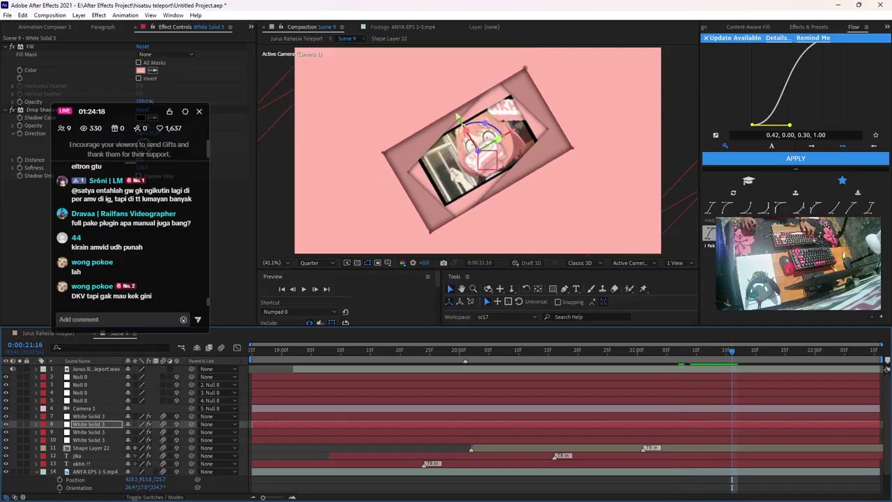
At 0:00:21:16, move the topmost White Solid 3 toward the camera and rotate it clockwise against the inner frames
{"action": "left_click", "coordinate": [89, 416]}
{"action": "left_click_drag", "start_coordinate": [478, 150], "coordinate": [488, 160]}
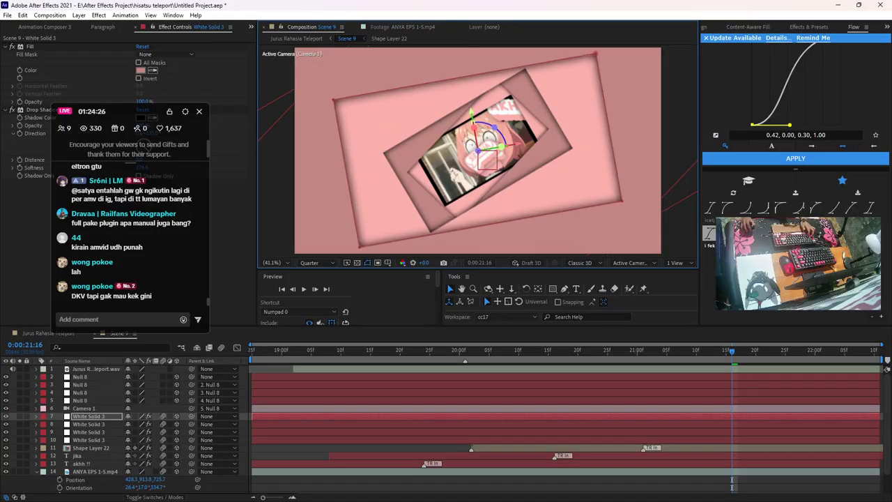
At 0:00:22:03, duplicate the topmost White Solid 3, place the copy above it and move the copy toward the camera
{"action": "left_click_drag", "start_coordinate": [712, 350], "coordinate": [565, 350]}
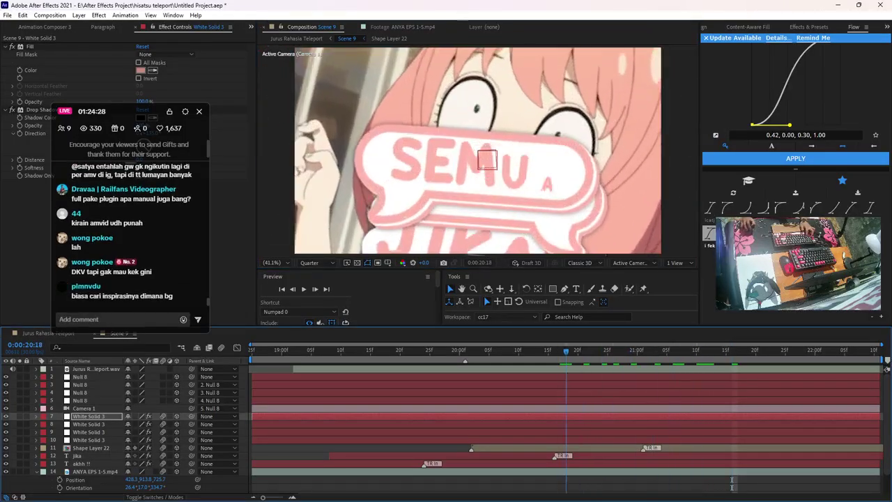
{"action": "key", "text": "space"}
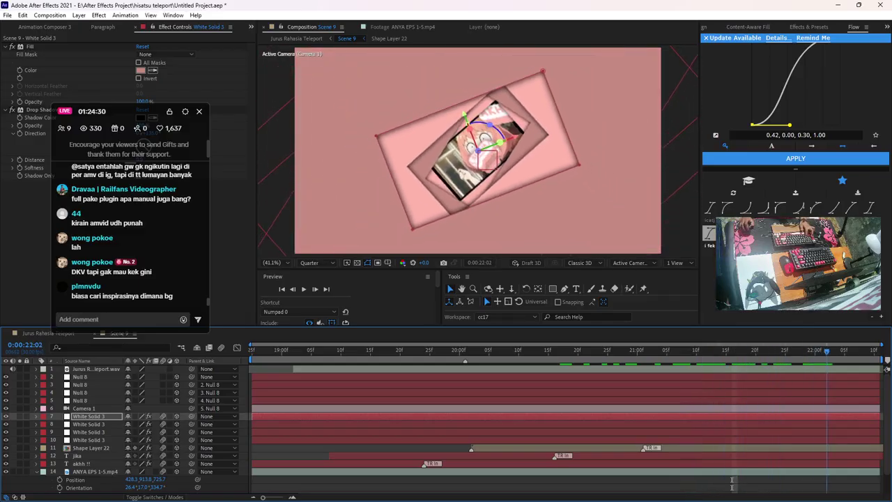
{"action": "key", "text": "ctrl+d"}
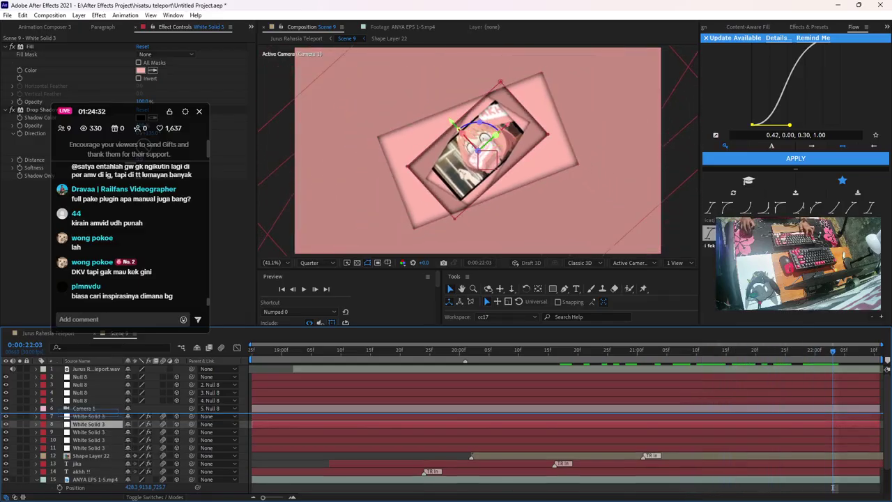
{"action": "left_click_drag", "start_coordinate": [89, 423], "coordinate": [85, 412]}
{"action": "left_click_drag", "start_coordinate": [478, 149], "coordinate": [477, 122]}
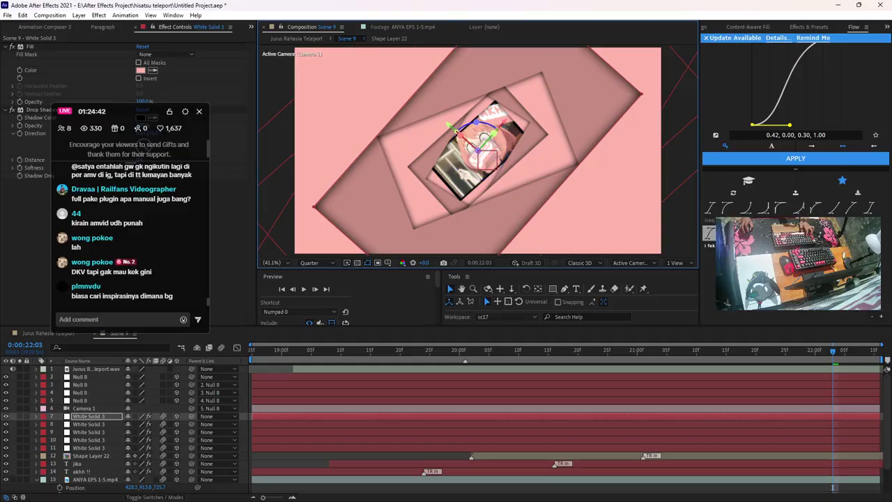
At 0:00:22:03, rotate the topmost White Solid 3 clockwise until it lies nearly level, and play back Scene 9
{"action": "key", "text": "space"}
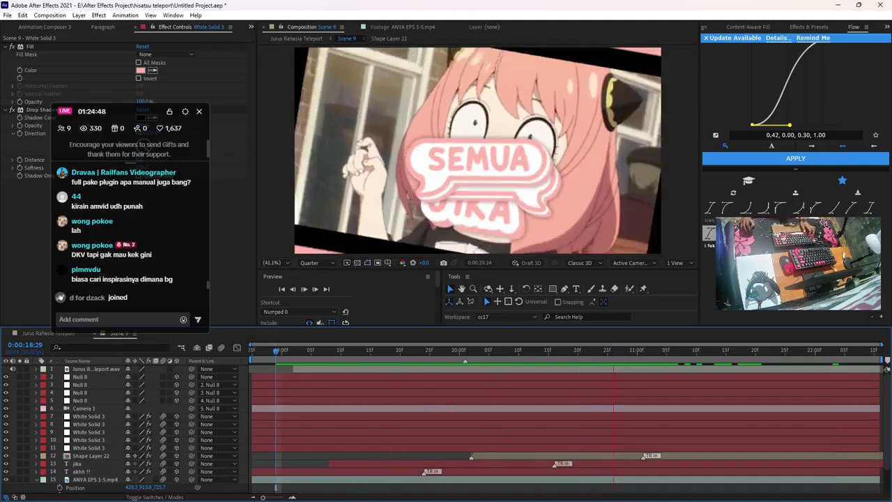
{"action": "key", "text": "space"}
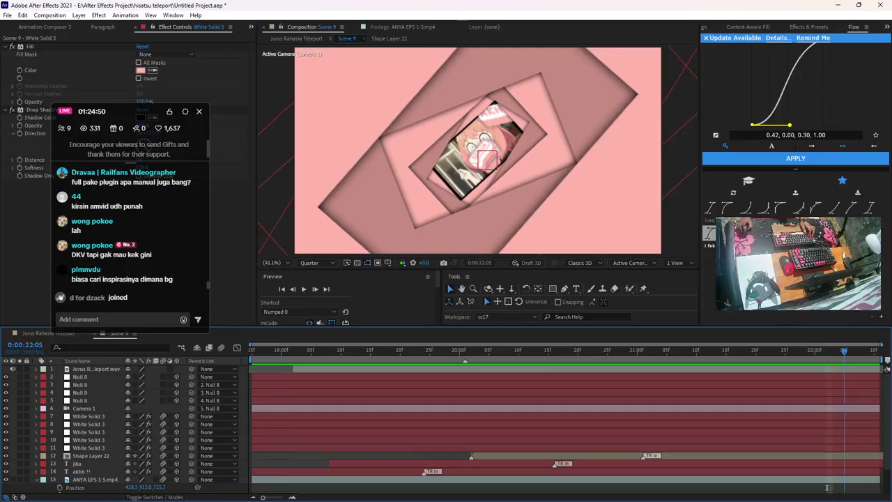
{"action": "key", "text": "Page_Down"}
{"action": "key", "text": "Page_Down"}
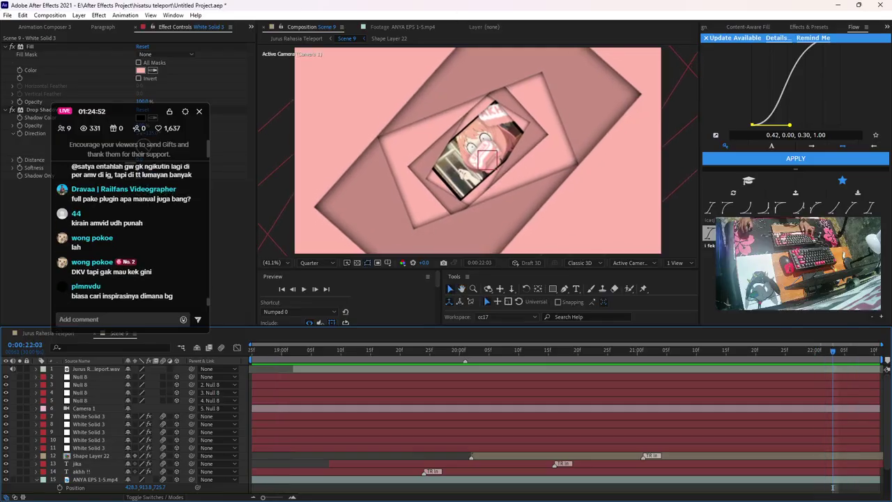
{"action": "left_click", "coordinate": [586, 104]}
{"action": "left_click_drag", "start_coordinate": [481, 122], "coordinate": [499, 131]}
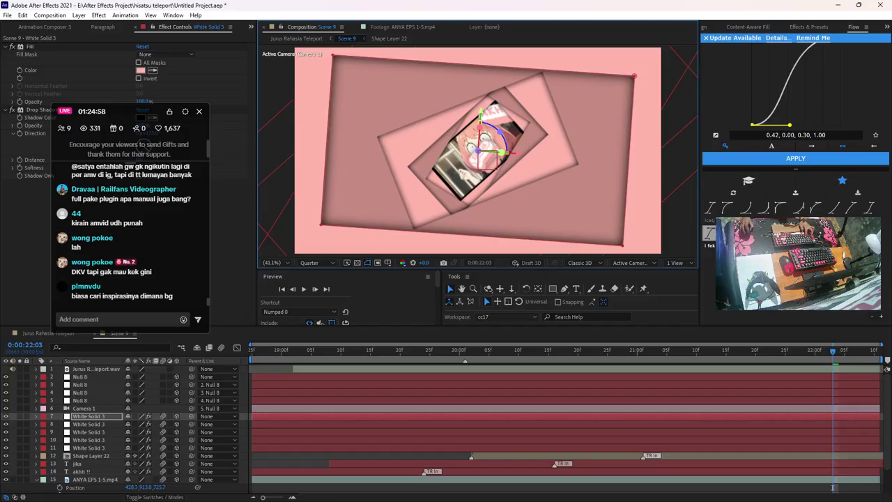
{"action": "key", "text": "F2"}
{"action": "key", "text": "space"}
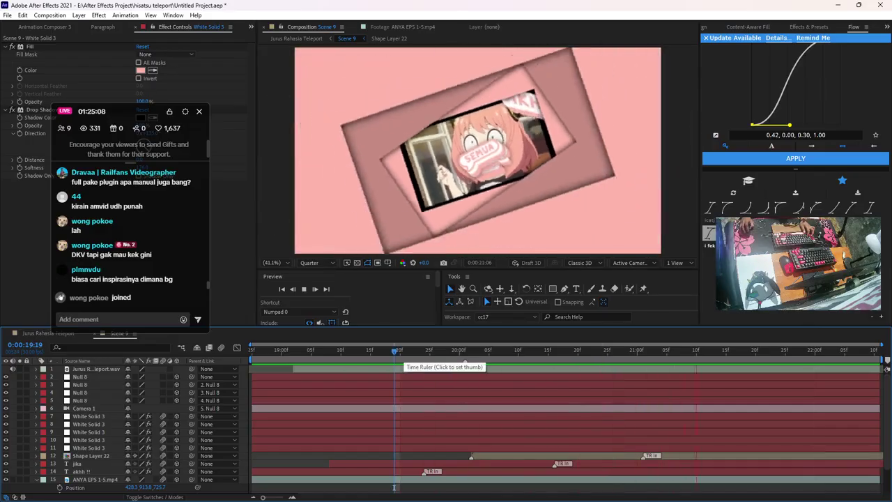
{"action": "key", "text": "space"}
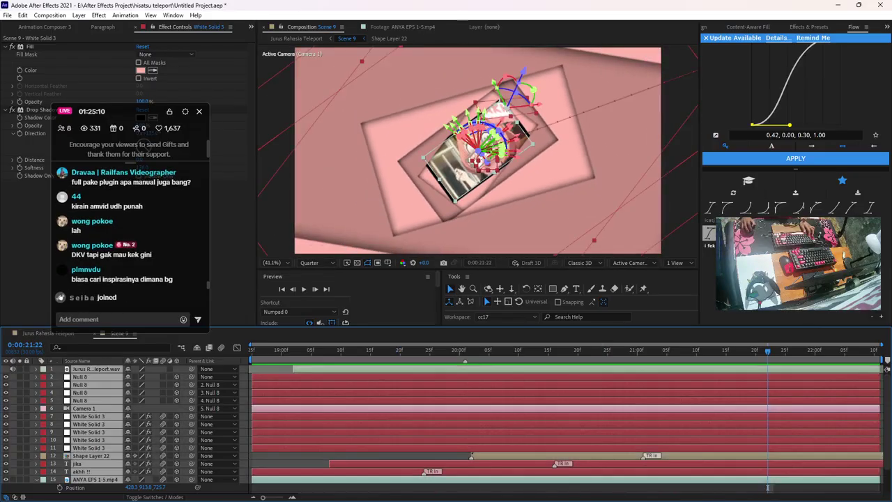
Apply the Stroke effect to the topmost White Solid 3 on layer 7
{"action": "key", "text": "ctrl+shift+a"}
{"action": "left_click", "coordinate": [88, 416]}
{"action": "key", "text": "ctrl+space"}
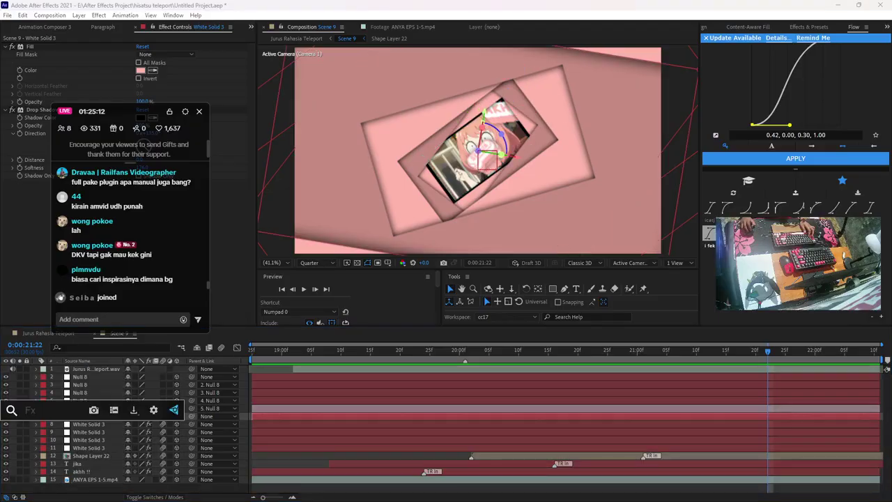
{"action": "type", "text": "stroke"}
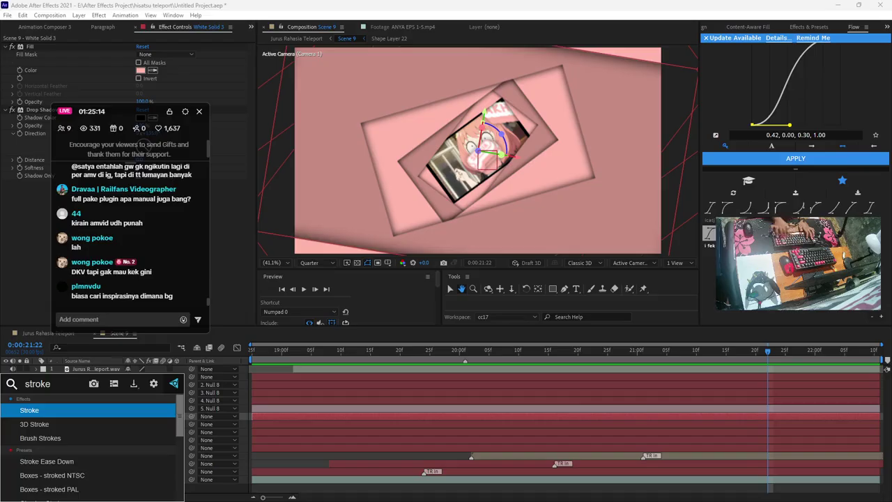
{"action": "key", "text": "Return"}
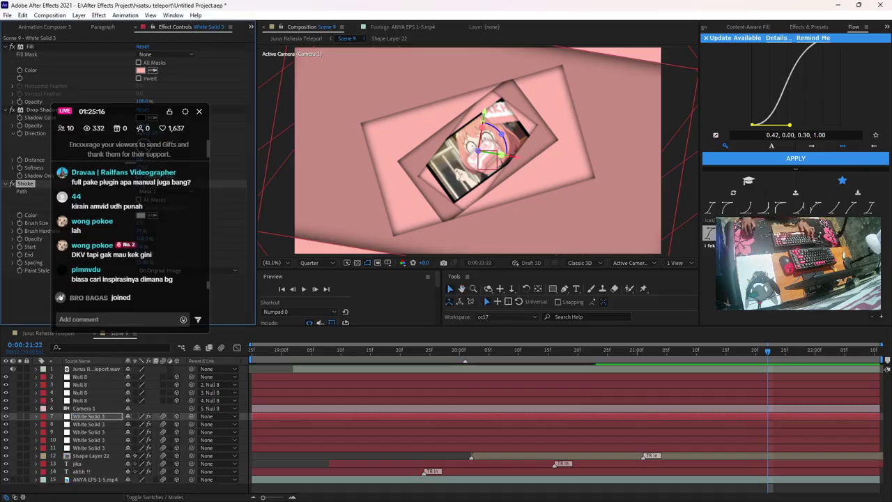
Set the stroke's brush size to 25 and hardness to 100%, and place Stroke above Drop Shadow
{"action": "left_click_drag", "start_coordinate": [113, 104], "coordinate": [112, 242]}
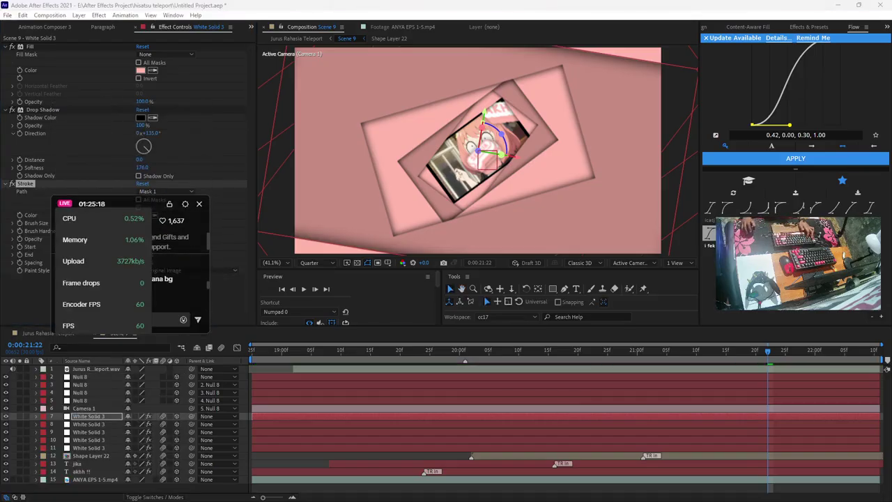
{"action": "left_click_drag", "start_coordinate": [145, 204], "coordinate": [142, 290]}
{"action": "left_click", "coordinate": [141, 223]}
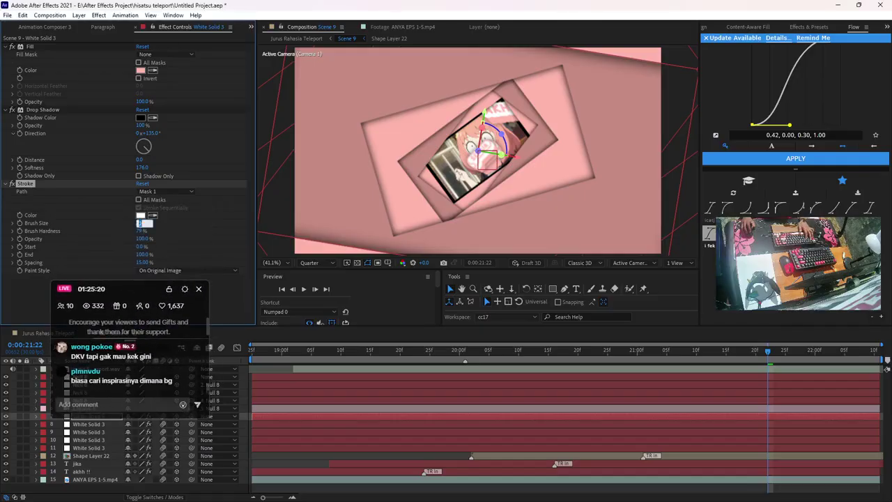
{"action": "type", "text": "25"}
{"action": "key", "text": "Return"}
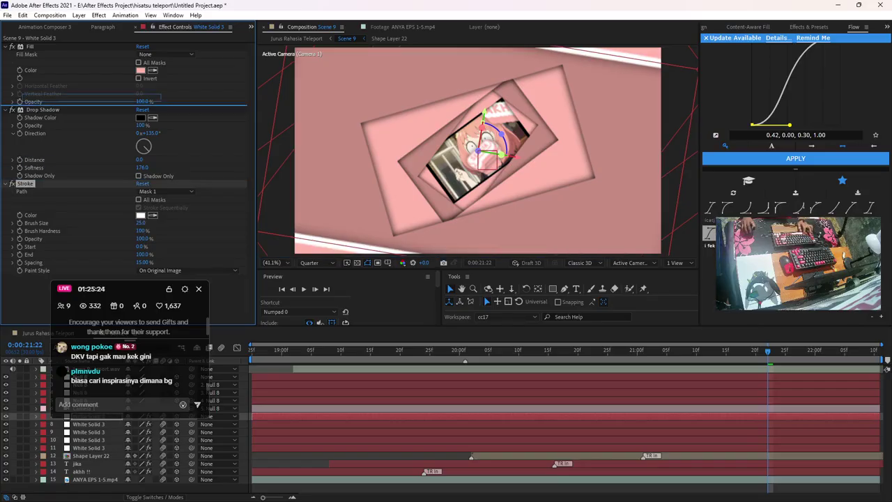
{"action": "left_click_drag", "start_coordinate": [104, 96], "coordinate": [104, 98]}
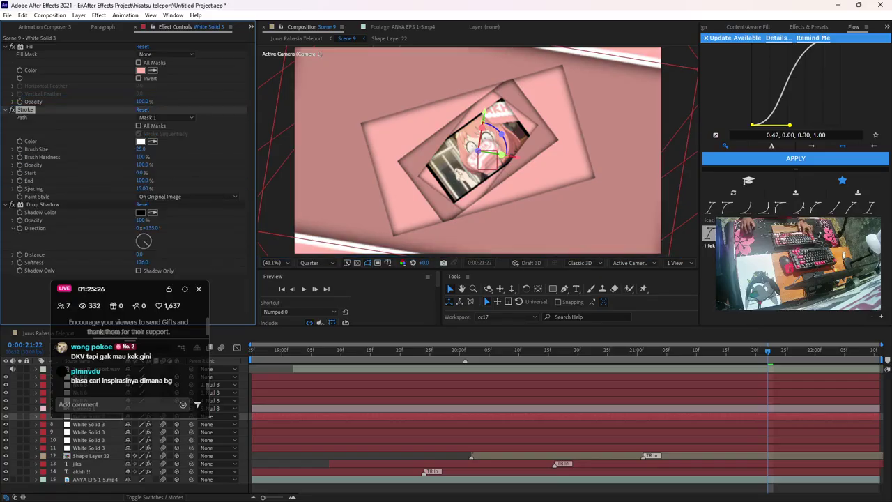
Paste the Stroke effect onto the White Solid 3 layers 8 and 9, placing it above their Drop Shadow
{"action": "left_click_drag", "start_coordinate": [112, 288], "coordinate": [120, 196]}
{"action": "left_click", "coordinate": [88, 424]}
{"action": "key", "text": "ctrl+v"}
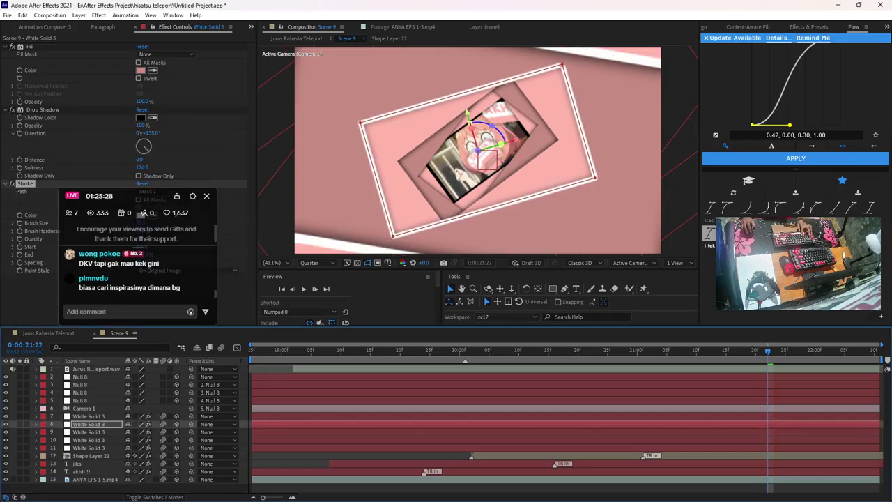
{"action": "left_click_drag", "start_coordinate": [70, 183], "coordinate": [91, 106]}
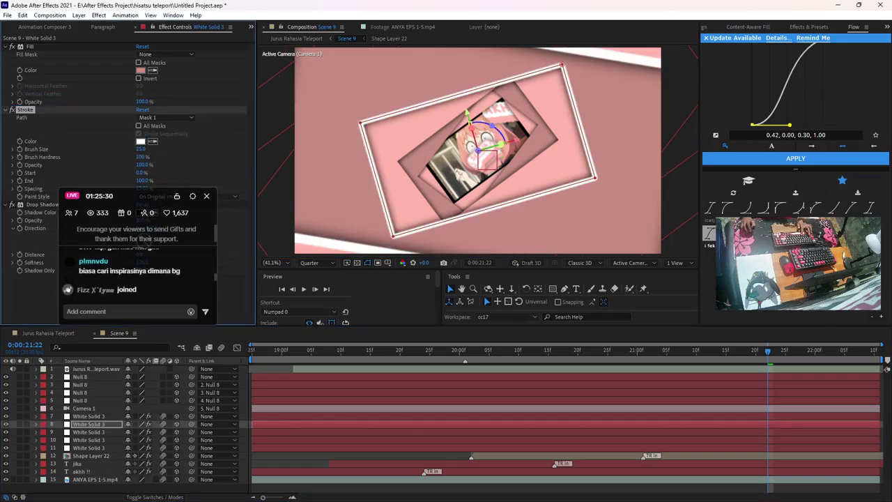
{"action": "left_click", "coordinate": [88, 432]}
{"action": "key", "text": "ctrl+v"}
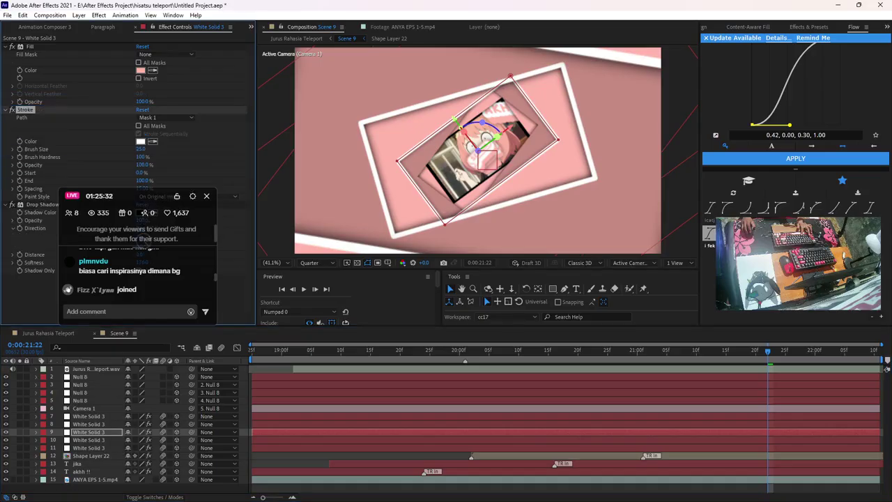
Paste the Stroke effect onto the White Solid 3 layers 10 and 11, placing it above their Drop Shadow
{"action": "left_click", "coordinate": [89, 439]}
{"action": "key", "text": "ctrl+v"}
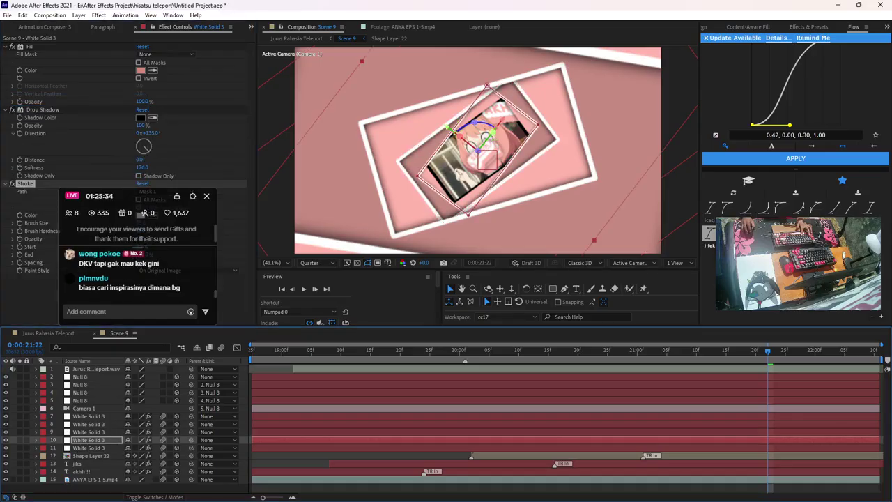
{"action": "left_click_drag", "start_coordinate": [56, 183], "coordinate": [69, 104]}
{"action": "left_click", "coordinate": [88, 447]}
{"action": "key", "text": "ctrl+v"}
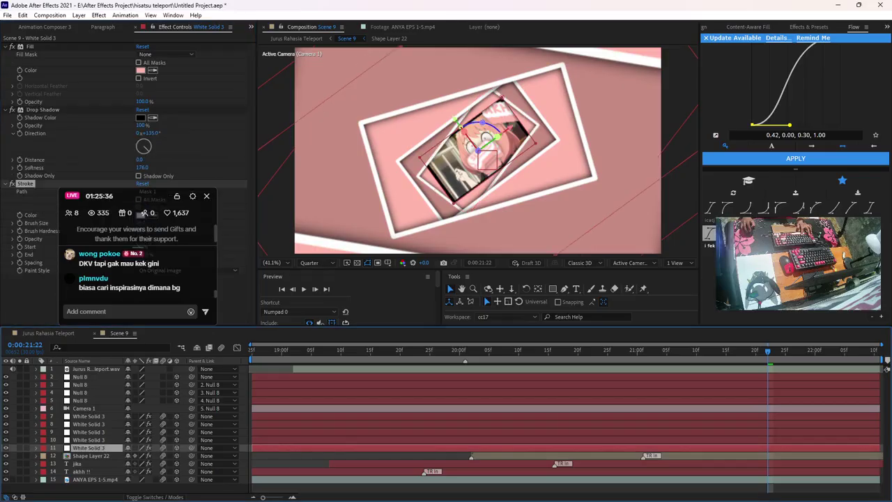
{"action": "left_click_drag", "start_coordinate": [56, 183], "coordinate": [69, 105]}
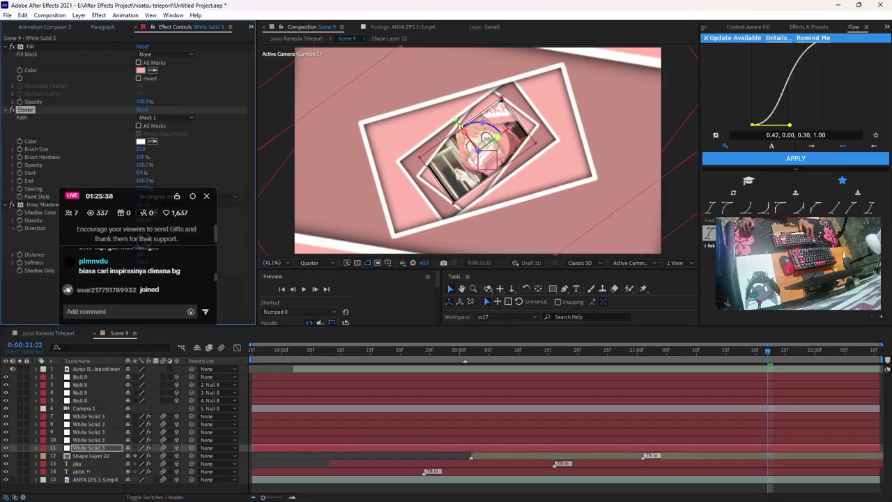
Preview Scene 9 and trim the start of all five White Solid 3 layers to 0:00:20:20
{"action": "left_click", "coordinate": [139, 488]}
{"action": "key", "text": "space"}
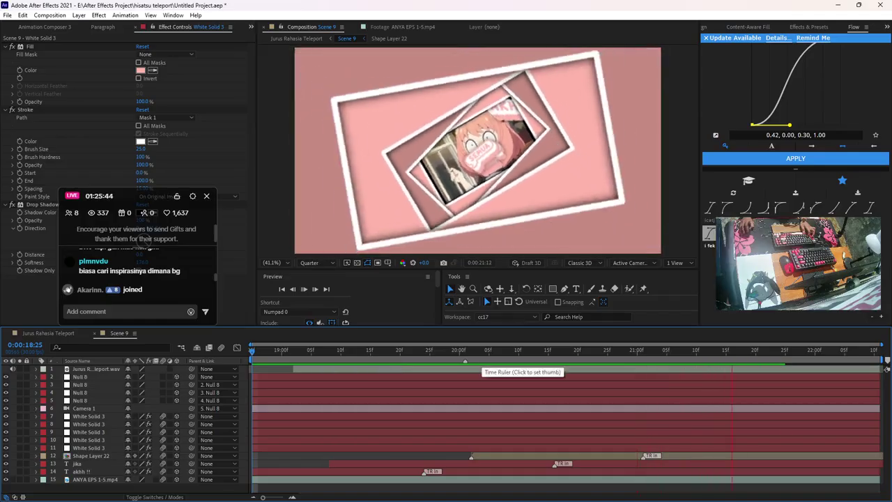
{"action": "key", "text": "space"}
{"action": "key", "text": "Page_Down"}
{"action": "key", "text": "Page_Down"}
{"action": "left_click", "coordinate": [89, 416]}
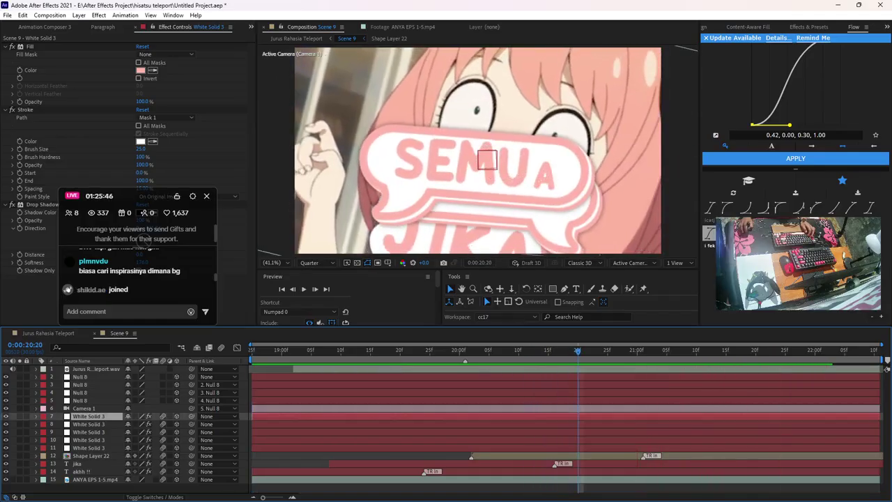
{"action": "left_click", "coordinate": [89, 448], "text": "shift"}
{"action": "key", "text": "alt+bracketleft"}
Play back Scene 9 from the start to check the trimmed frames
{"action": "key", "text": "F2"}
{"action": "key", "text": "space"}
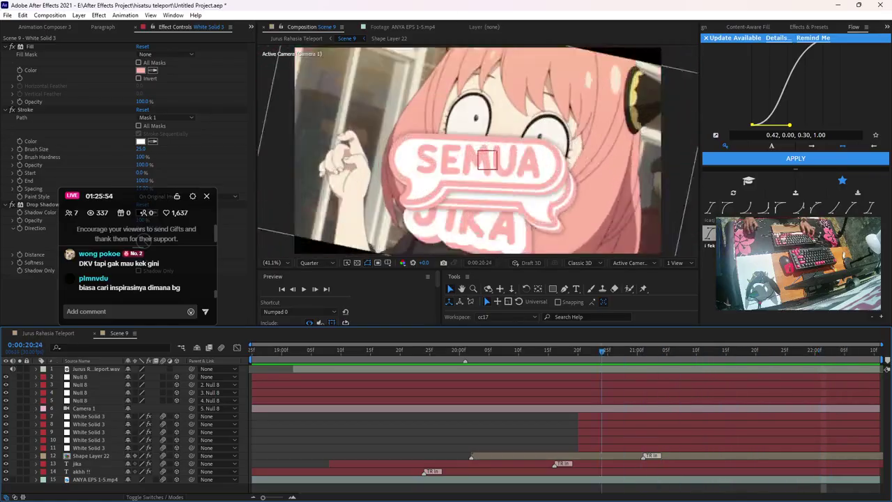
{"action": "key", "text": "space"}
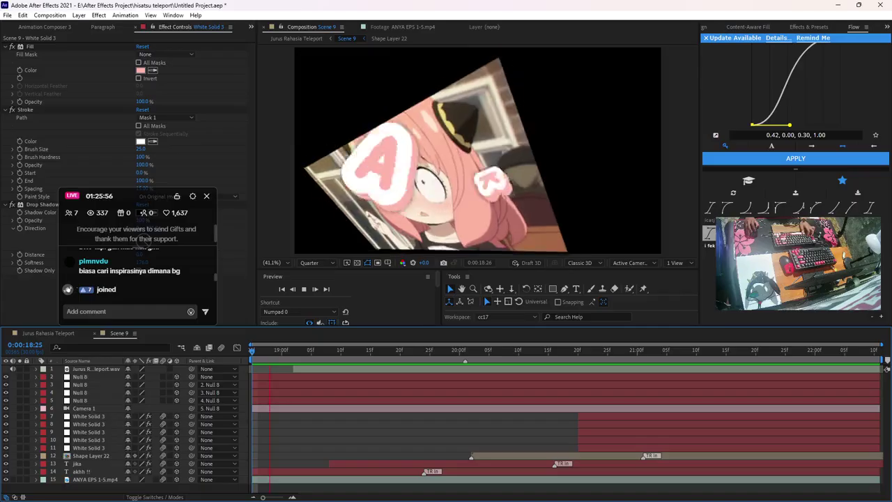
{"action": "key", "text": "space"}
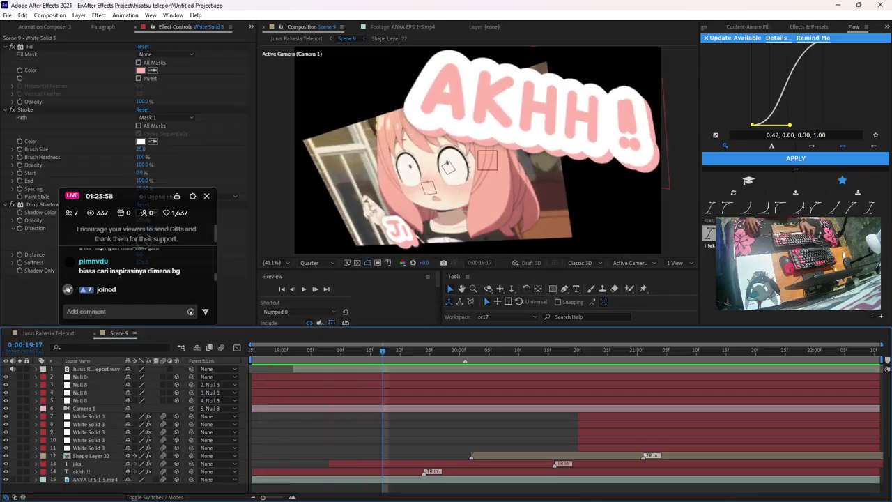
Open Scene 6 from the Jurus Rahasia Teleport composition and copy its two Medium Solid 1 background layers
{"action": "left_click", "coordinate": [48, 333]}
{"action": "scroll", "coordinate": [564, 418], "scroll_direction": "down", "scroll_amount": 4}
{"action": "left_click", "coordinate": [373, 351]}
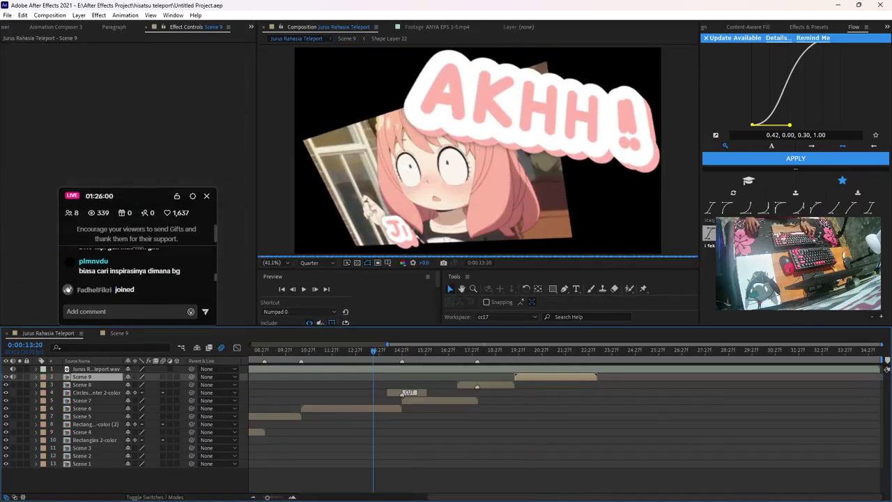
{"action": "left_click", "coordinate": [448, 351]}
{"action": "left_click", "coordinate": [358, 351]}
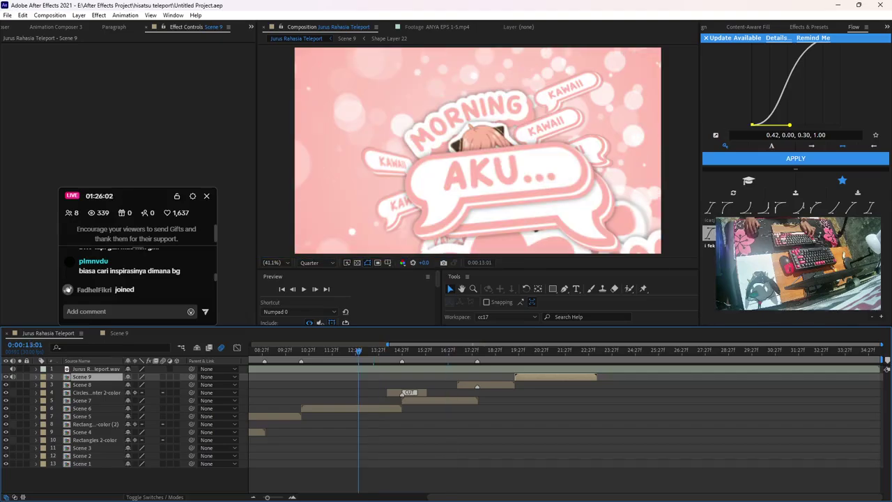
{"action": "double_click", "coordinate": [358, 409]}
{"action": "scroll", "coordinate": [358, 425], "scroll_direction": "down", "scroll_amount": 5}
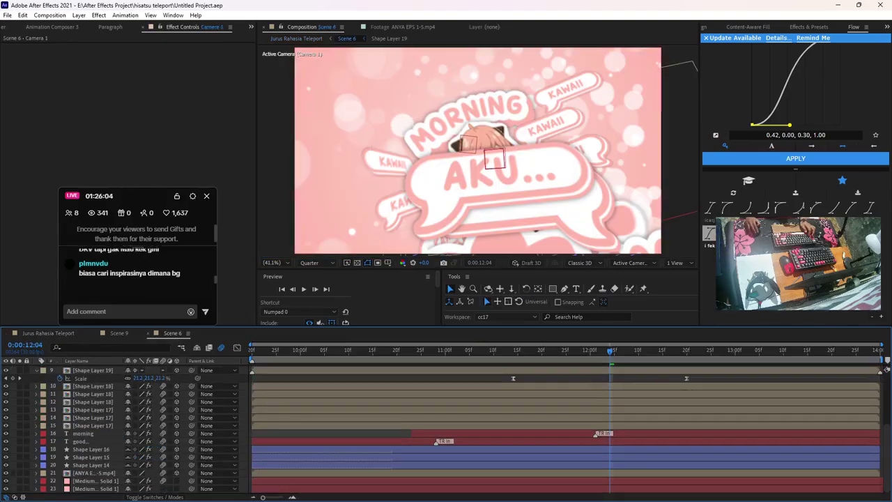
{"action": "left_click", "coordinate": [358, 481]}
{"action": "left_click", "coordinate": [96, 488], "text": "shift"}
{"action": "key", "text": "ctrl+c"}
Paste the two copied background solids into Scene 9 and place them beneath the ANYA EPS 1-5.mp4 layer
{"action": "left_click", "coordinate": [118, 333]}
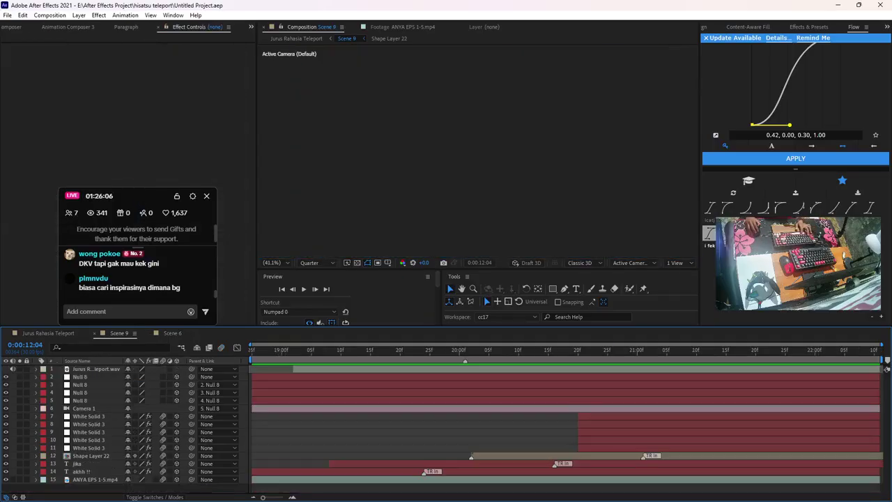
{"action": "left_click", "coordinate": [94, 479]}
{"action": "key", "text": "ctrl+v"}
{"action": "key", "text": "ctrl+bracketleft"}
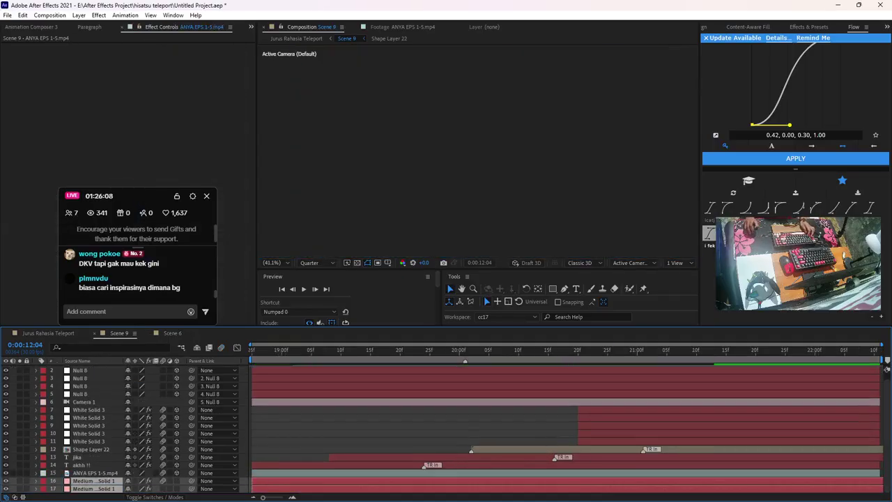
{"action": "key", "text": "End"}
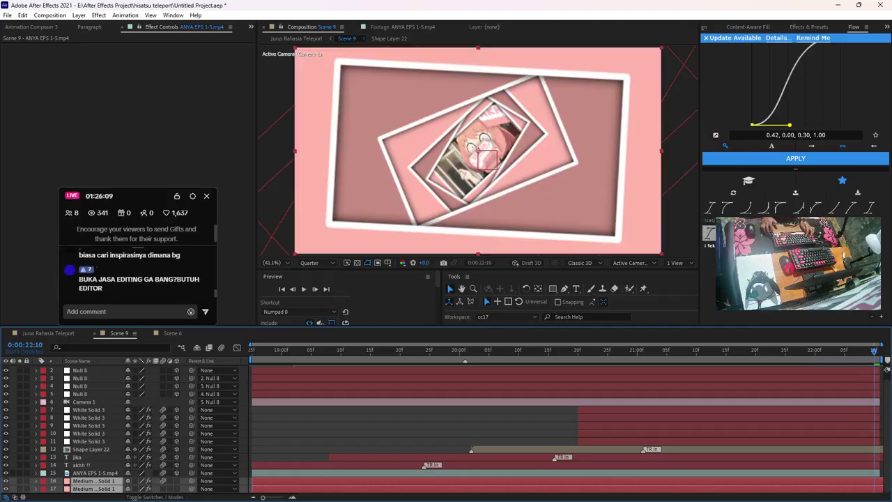
{"action": "key", "text": "Page_Down"}
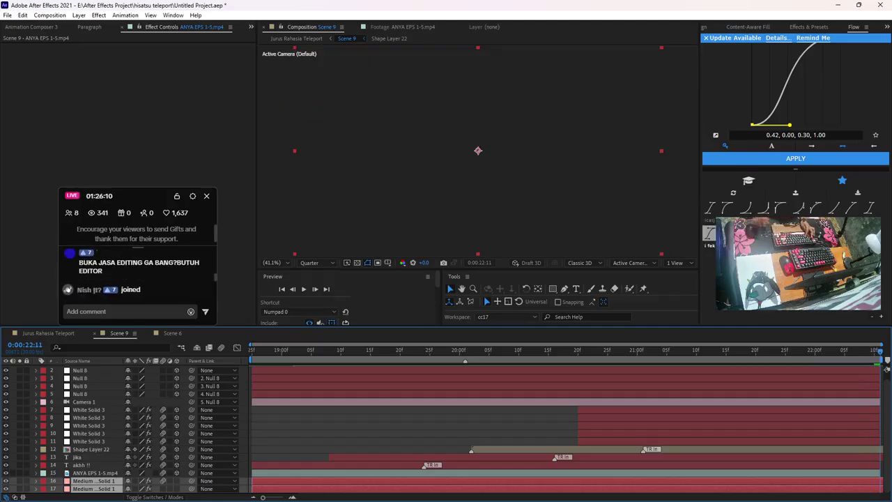
Preview Scene 9 with the pasted background solids and save the project
{"action": "key", "text": "F2"}
{"action": "key", "text": "space"}
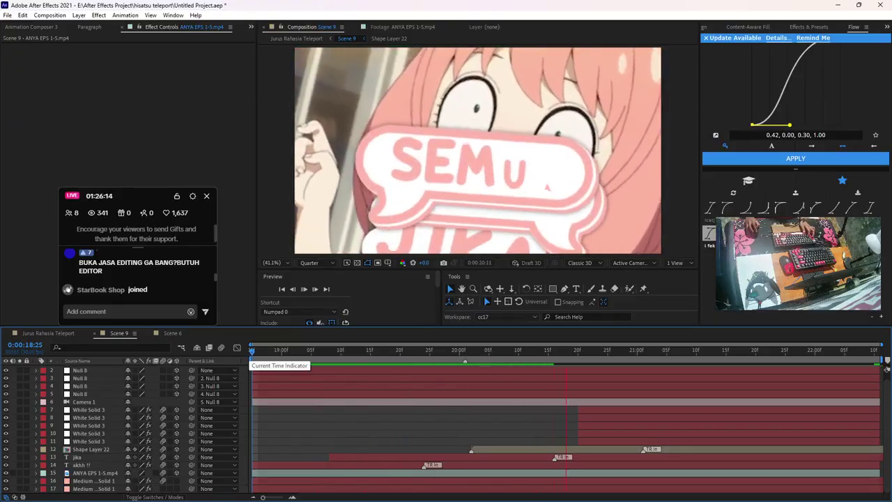
{"action": "key", "text": "ctrl+s"}
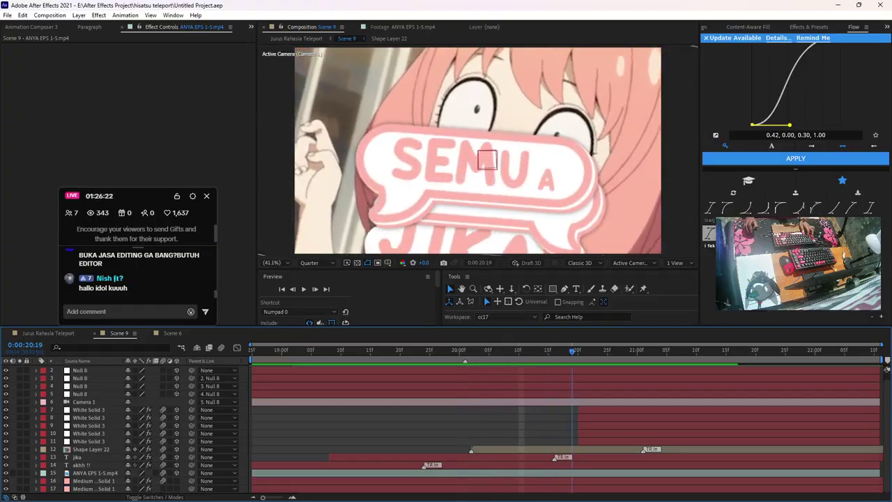
{"action": "key", "text": "space"}
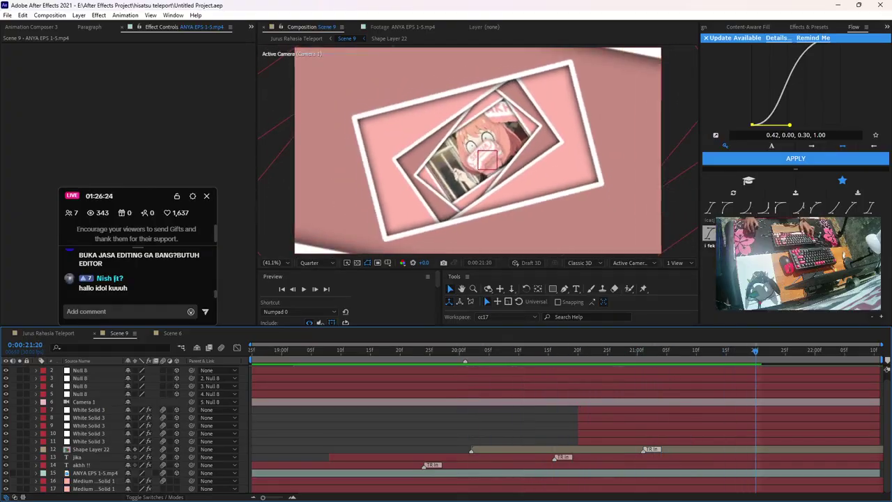
{"action": "left_click", "coordinate": [94, 465]}
{"action": "key", "text": "ctrl+d"}
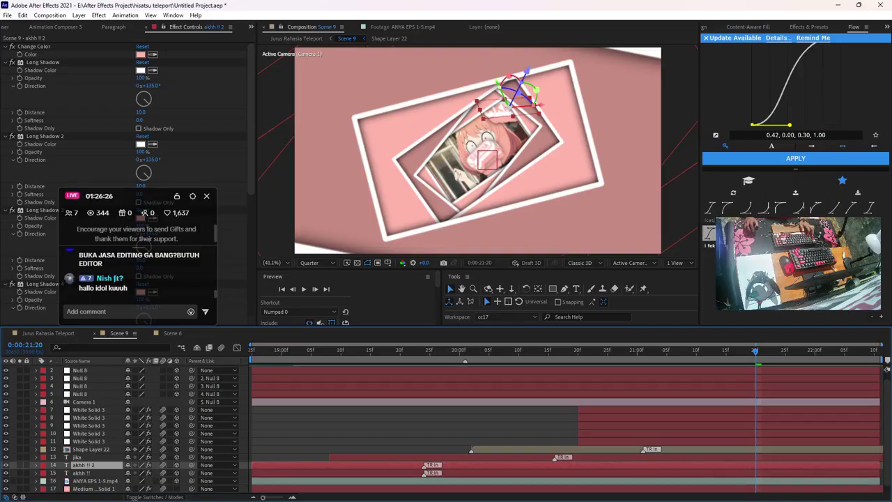
{"action": "key", "text": "ctrl+z"}
Duplicate the jika text layer, move the copy directly below Camera 1, and position it over the middle of the rotated frames
{"action": "left_click", "coordinate": [78, 457]}
{"action": "key", "text": "ctrl+d"}
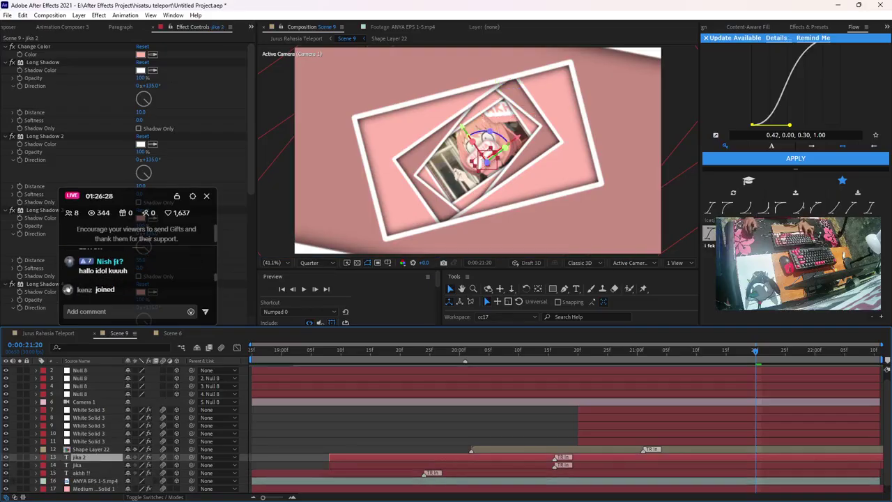
{"action": "left_click_drag", "start_coordinate": [486, 162], "coordinate": [487, 160]}
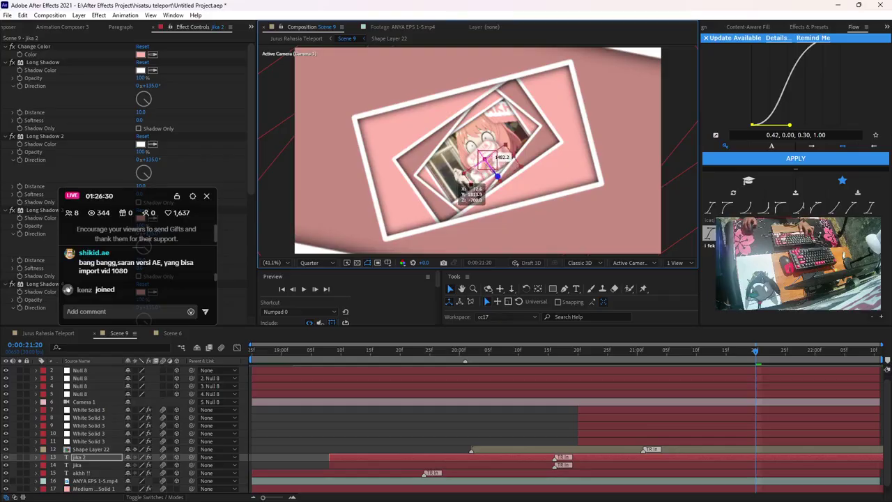
{"action": "left_click_drag", "start_coordinate": [89, 457], "coordinate": [89, 407]}
{"action": "left_click_drag", "start_coordinate": [492, 168], "coordinate": [484, 120]}
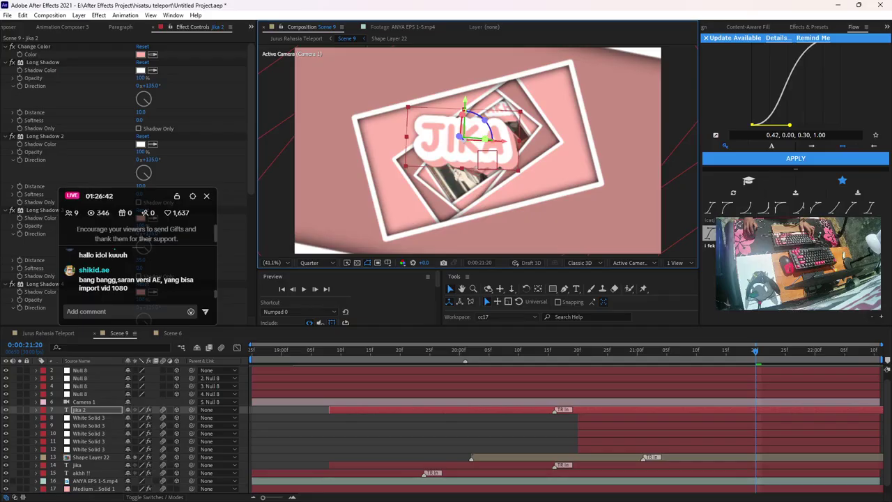
Preview the frame section and replace the duplicated JIKA text with "melihat"
{"action": "double_click", "coordinate": [468, 142]}
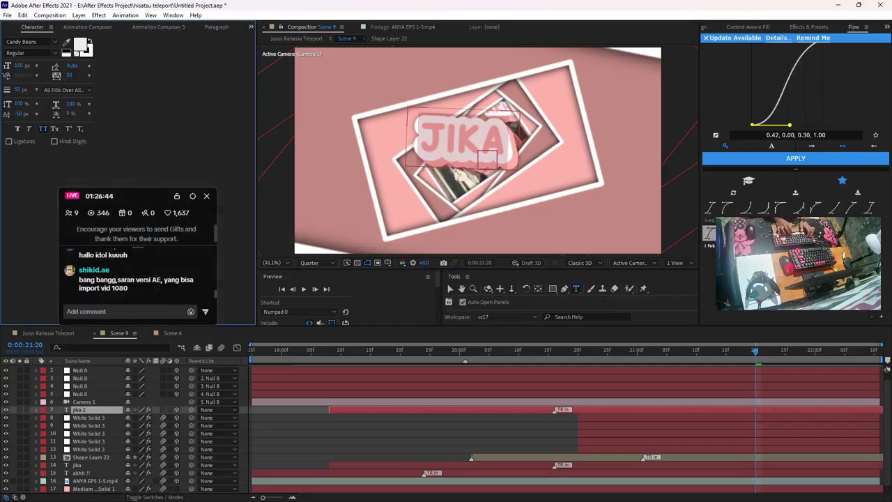
{"action": "left_click", "coordinate": [696, 352]}
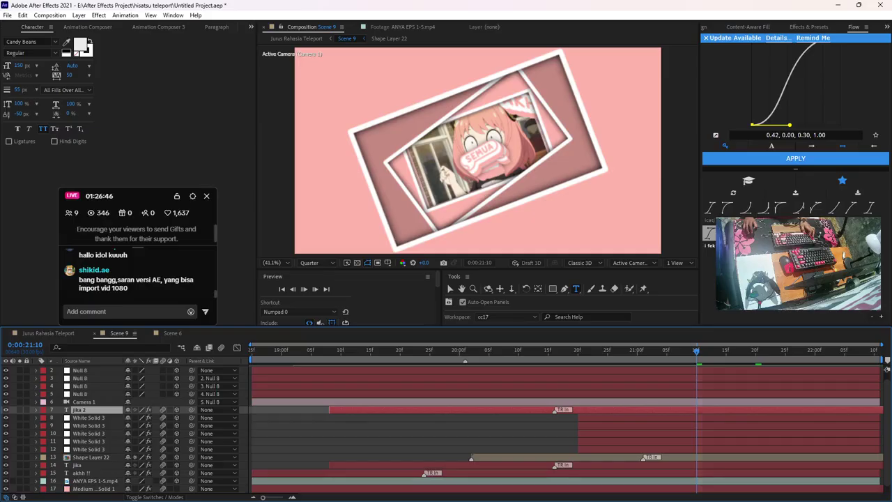
{"action": "key", "text": "space"}
{"action": "left_click", "coordinate": [643, 352]}
{"action": "key", "text": "space"}
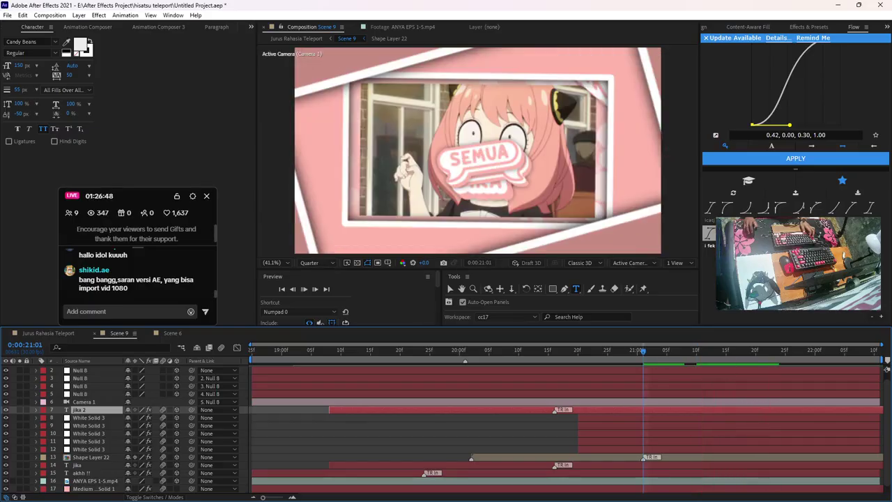
{"action": "key", "text": "space"}
{"action": "double_click", "coordinate": [478, 144]}
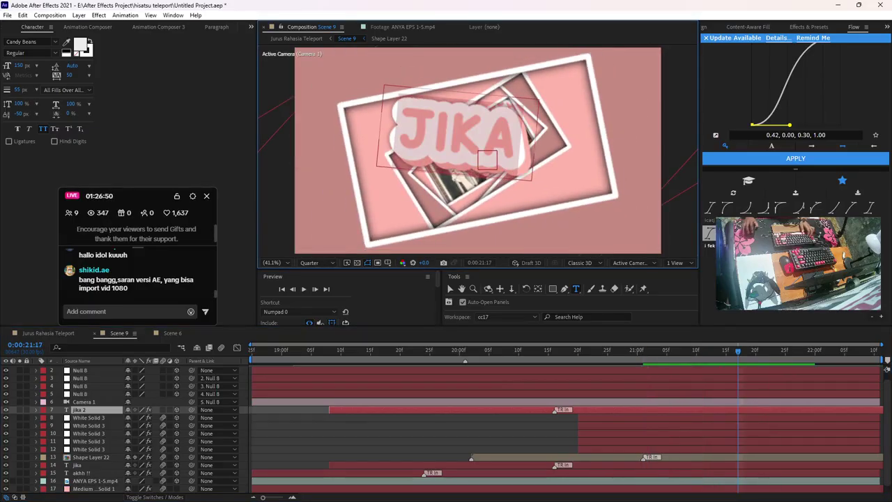
{"action": "type", "text": "melihat"}
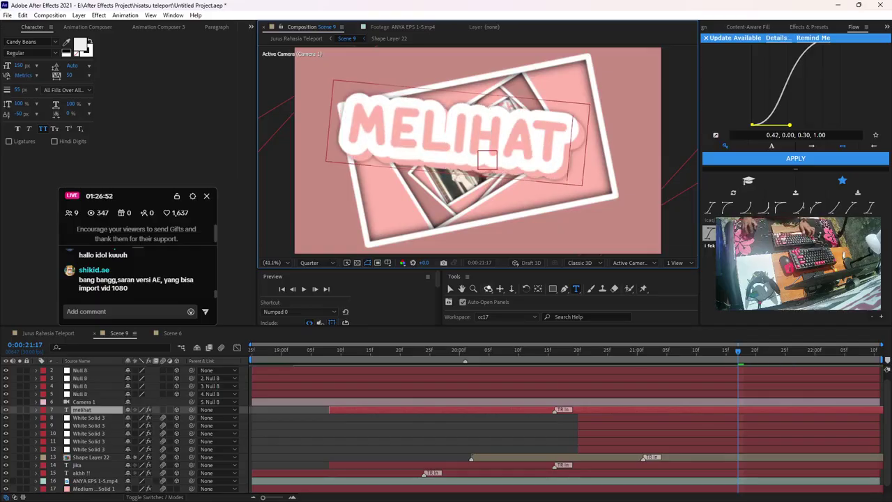
Scale the melihat text to 193%, shift it slightly, and rotate it level in the centre of the frames
{"action": "left_click", "coordinate": [449, 289]}
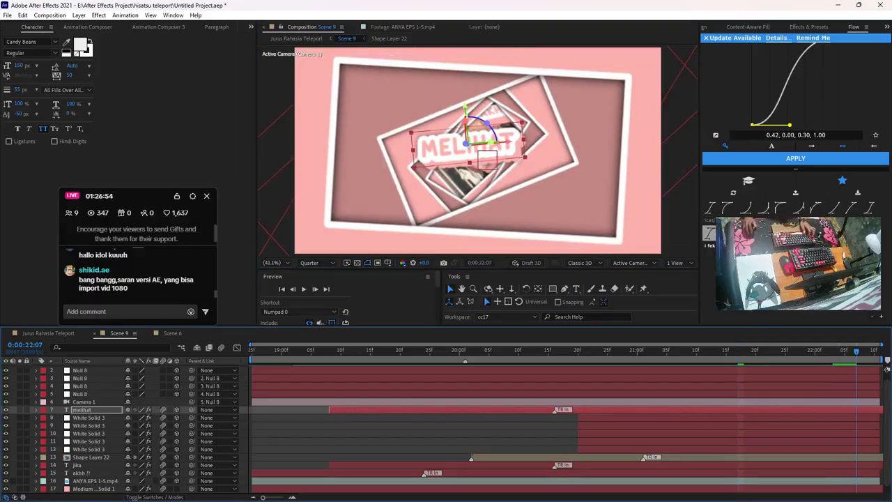
{"action": "key", "text": "s"}
{"action": "left_click_drag", "start_coordinate": [161, 417], "coordinate": [204, 418]}
{"action": "left_click_drag", "start_coordinate": [453, 149], "coordinate": [456, 154]}
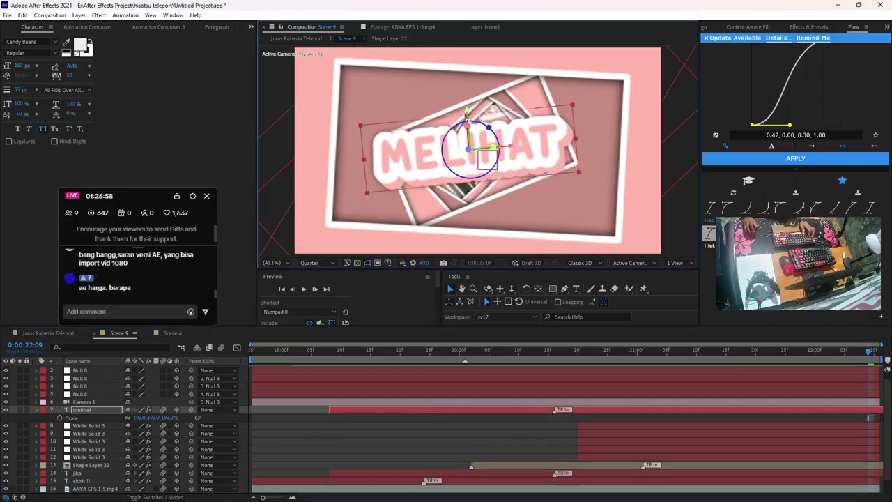
{"action": "left_click_drag", "start_coordinate": [488, 128], "coordinate": [490, 129]}
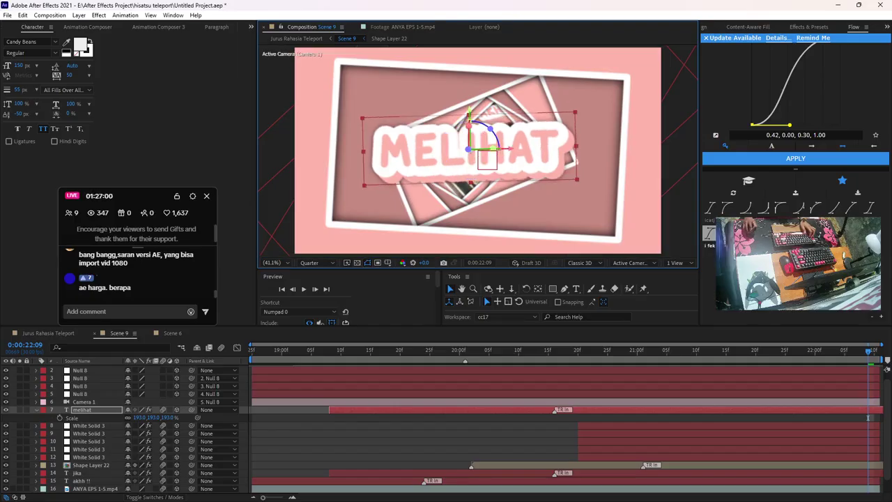
Trim the start of the melihat layer to 0:00:21:09 and preview its text animation
{"action": "left_click_drag", "start_coordinate": [742, 350], "coordinate": [690, 350]}
{"action": "key", "text": "alt+["}
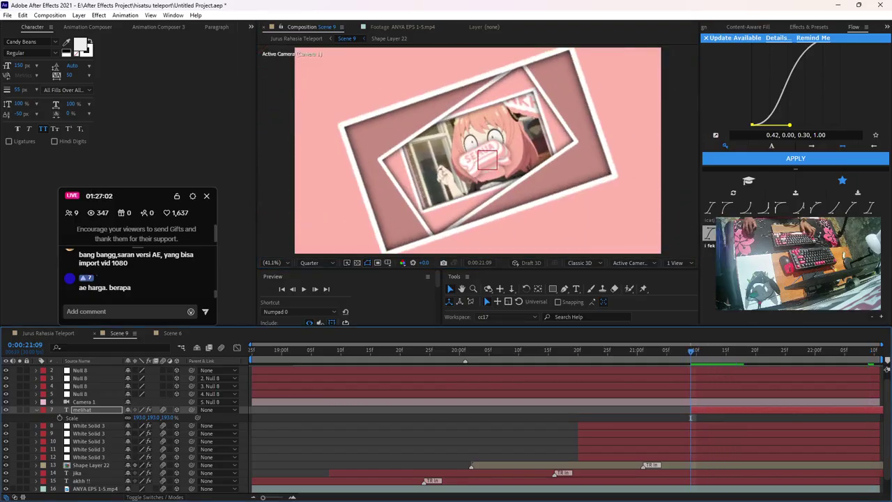
{"action": "key", "text": "space"}
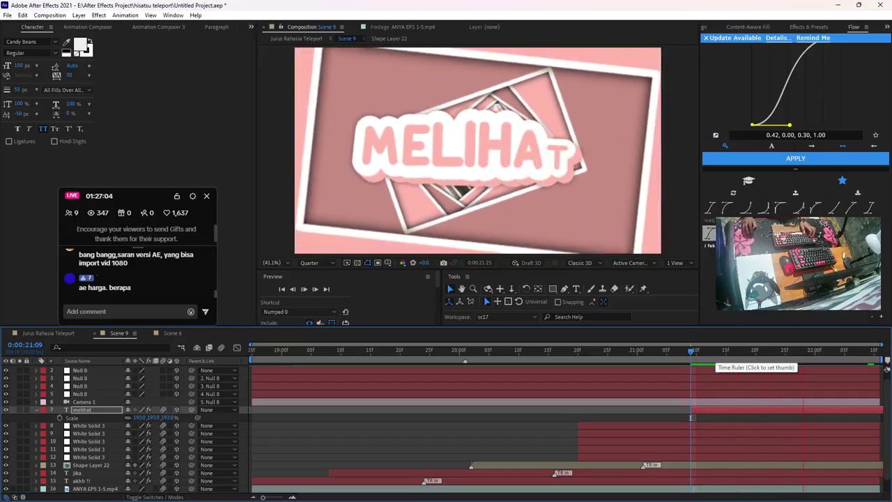
{"action": "key", "text": "space"}
{"action": "key", "text": "Home"}
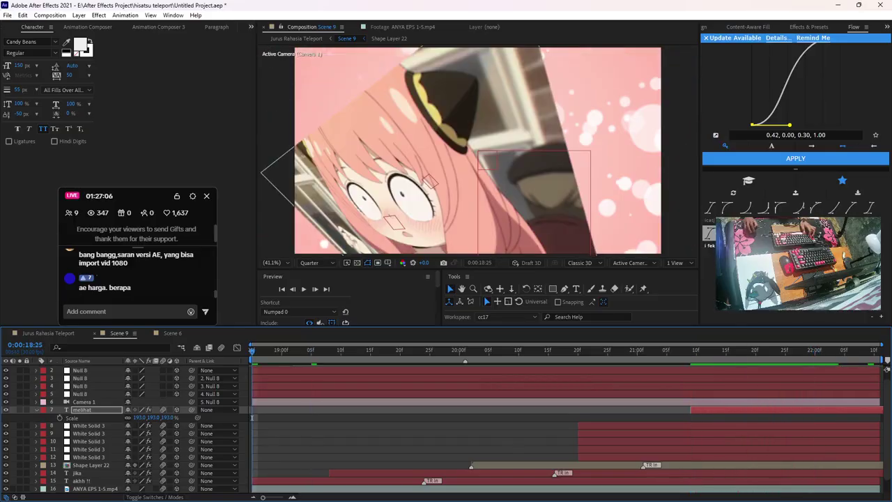
Collapse the expanded properties of all Scene 9 layers and leave no layer selected
{"action": "key", "text": "F2"}
{"action": "key", "text": "ctrl+a"}
{"action": "key", "text": "u"}
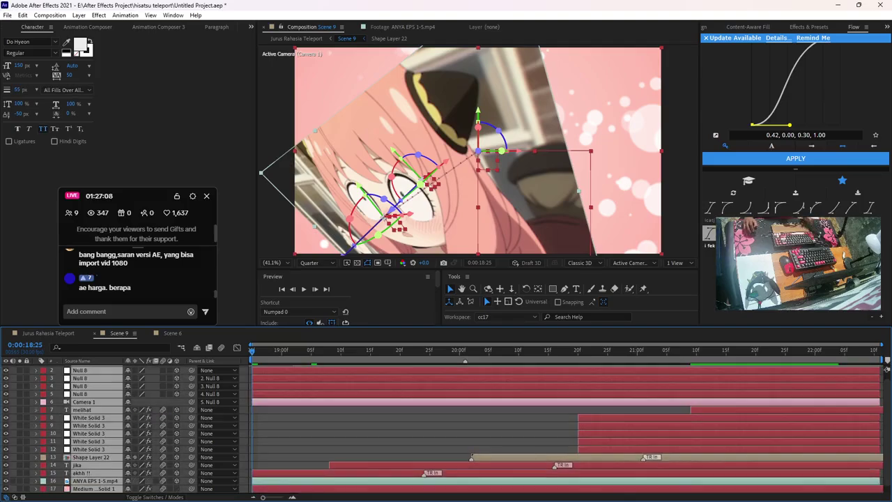
{"action": "key", "text": "ctrl+shift+a"}
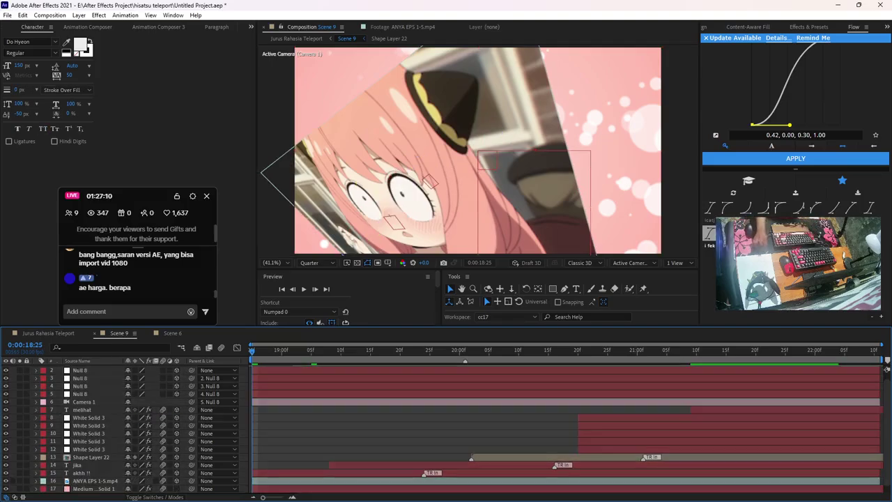
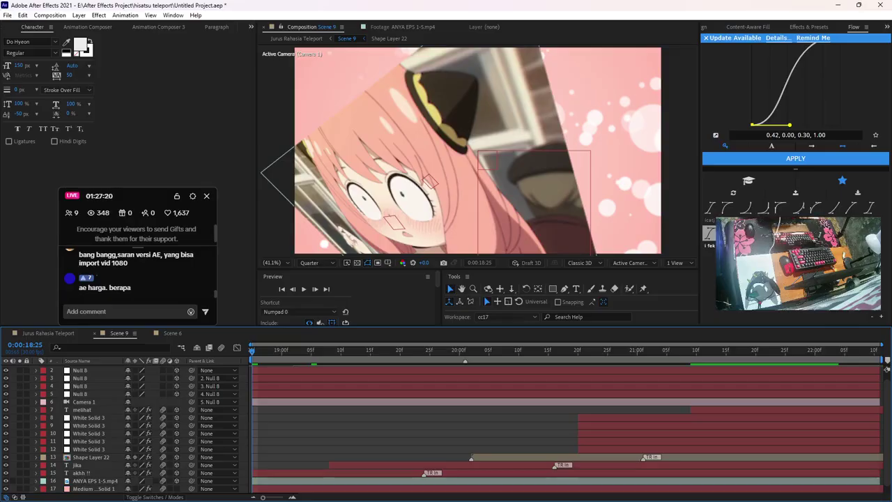
Raise the system volume and play back Scene 9 from the start through the melihat text
{"action": "key", "text": "XF86AudioRaiseVolume"}
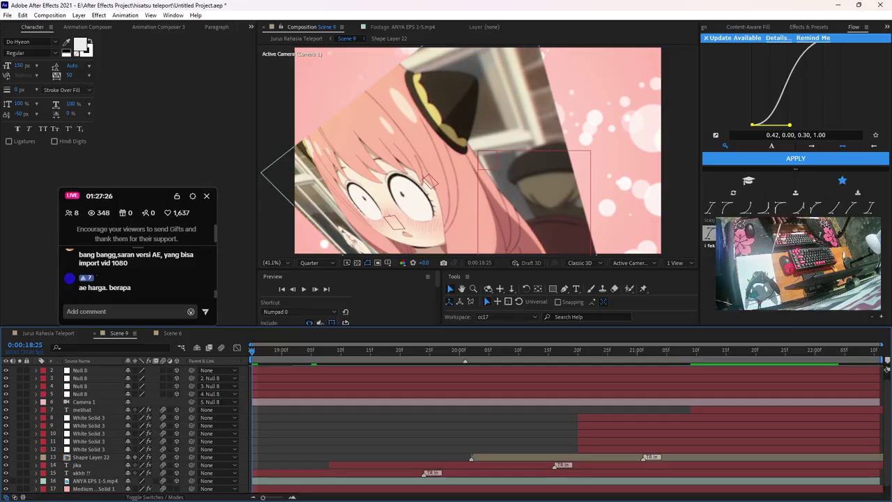
{"action": "key", "text": "space"}
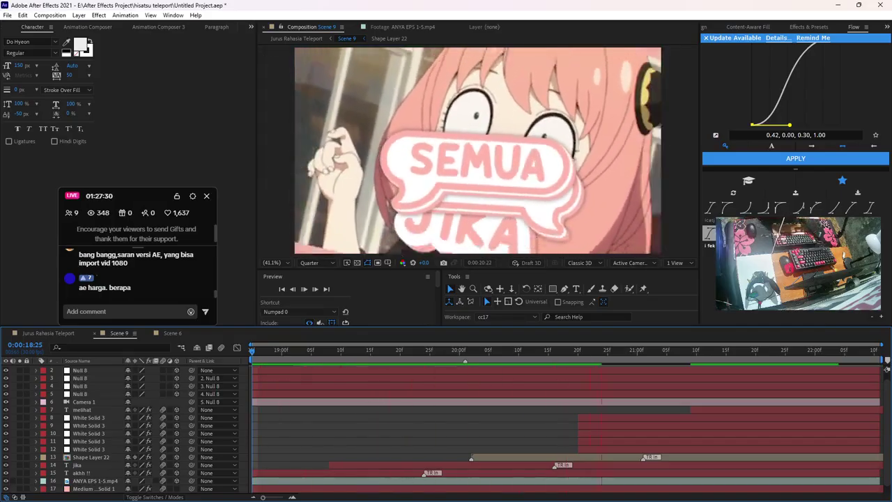
{"action": "key", "text": "space"}
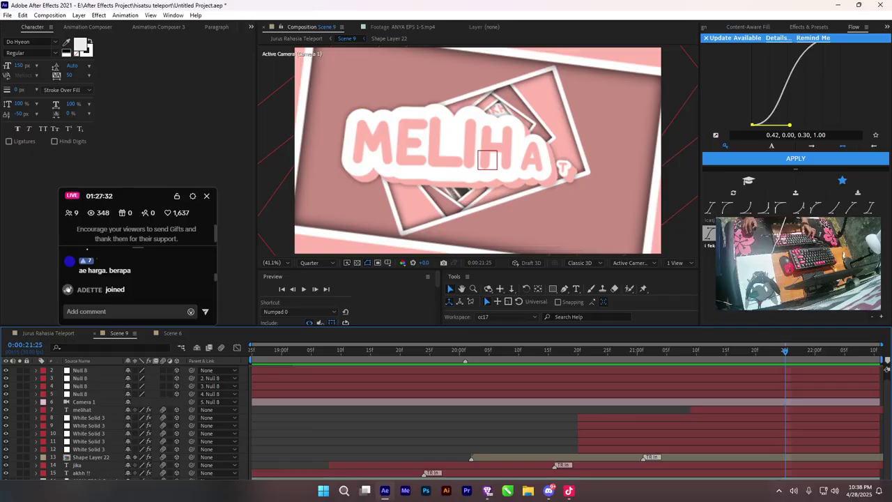
{"action": "right_click", "coordinate": [834, 490]}
{"action": "key", "text": "Escape"}
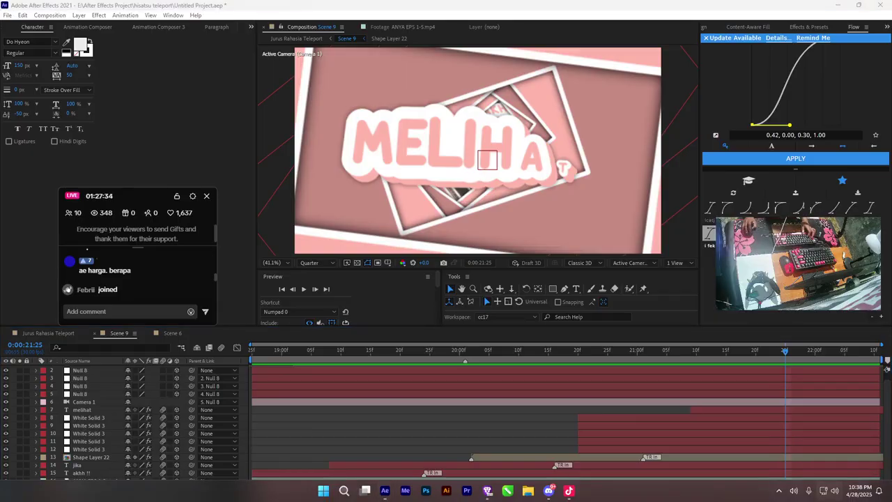
{"action": "left_click", "coordinate": [835, 490]}
{"action": "left_click", "coordinate": [874, 466]}
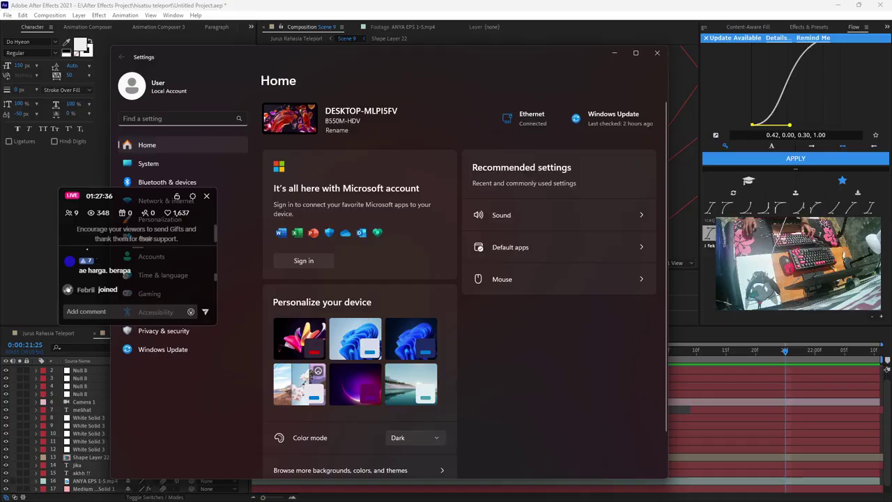
{"action": "left_click", "coordinate": [656, 53]}
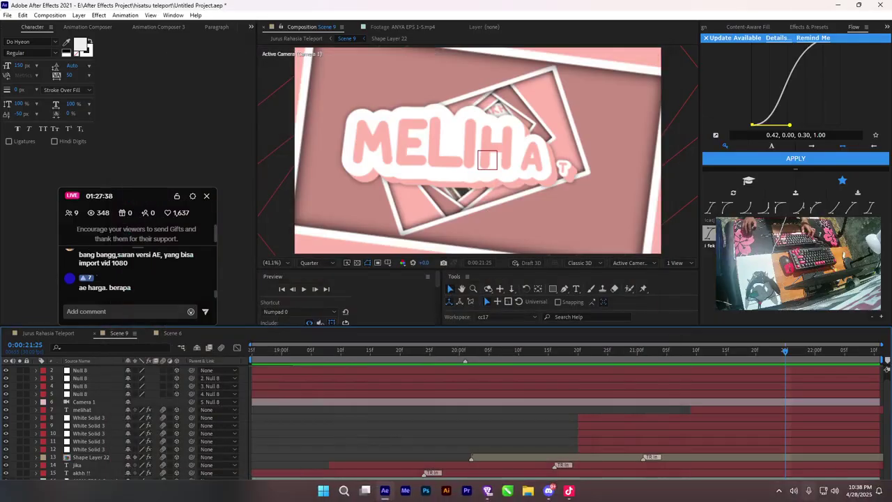
Switch the Windows sound output device to Headphones (2- Fantech Tamago WHG01)
{"action": "left_click", "coordinate": [835, 491]}
{"action": "left_click", "coordinate": [868, 432]}
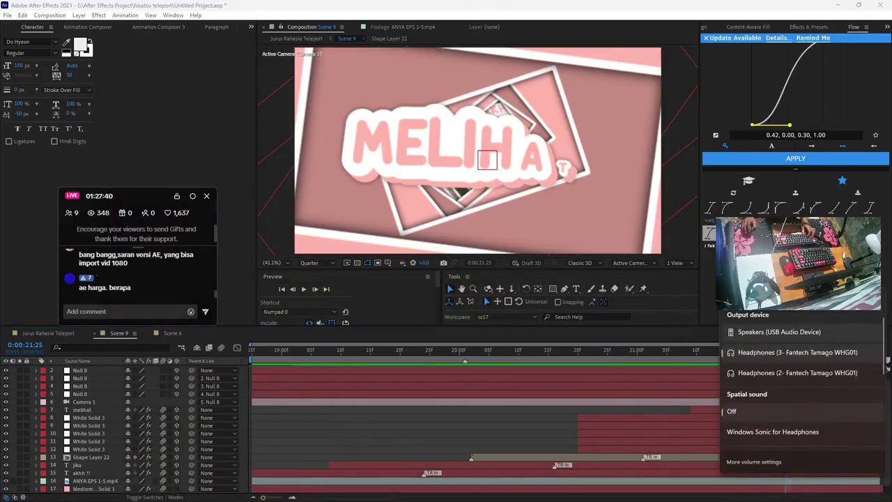
{"action": "left_click", "coordinate": [797, 372]}
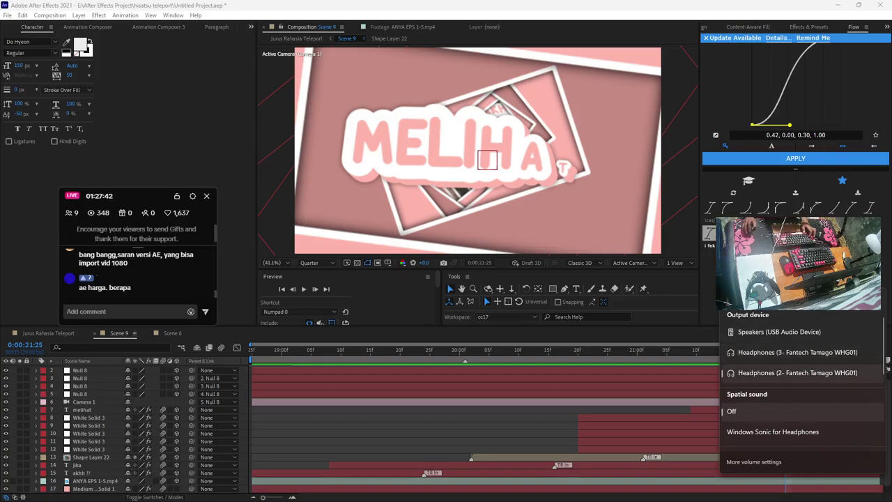
Replay Scene 9 from its first frame to check it with sound, and save the project
{"action": "left_click_drag", "start_coordinate": [576, 350], "coordinate": [412, 350]}
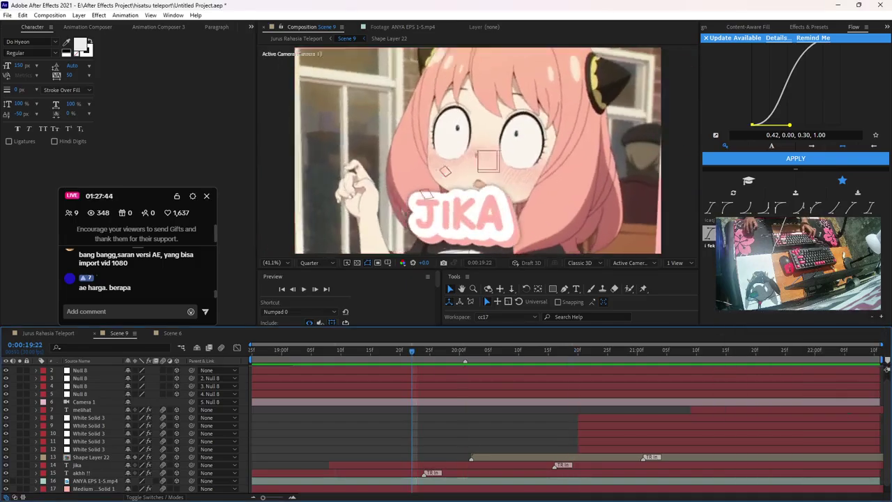
{"action": "key", "text": "Home"}
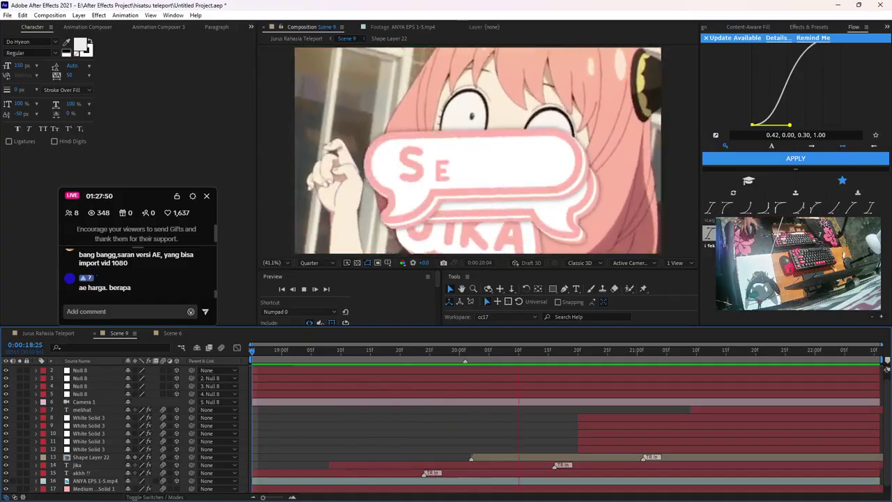
{"action": "key", "text": "space"}
{"action": "key", "text": "space"}
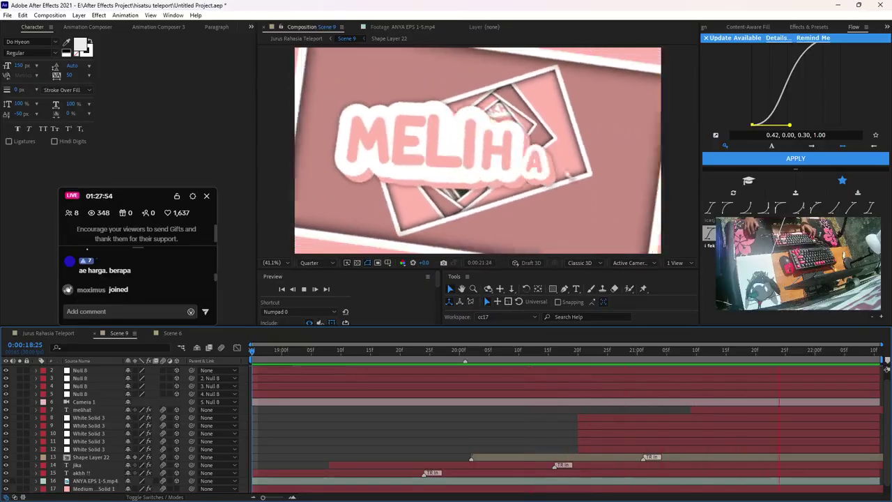
{"action": "key", "text": "space"}
{"action": "key", "text": "space"}
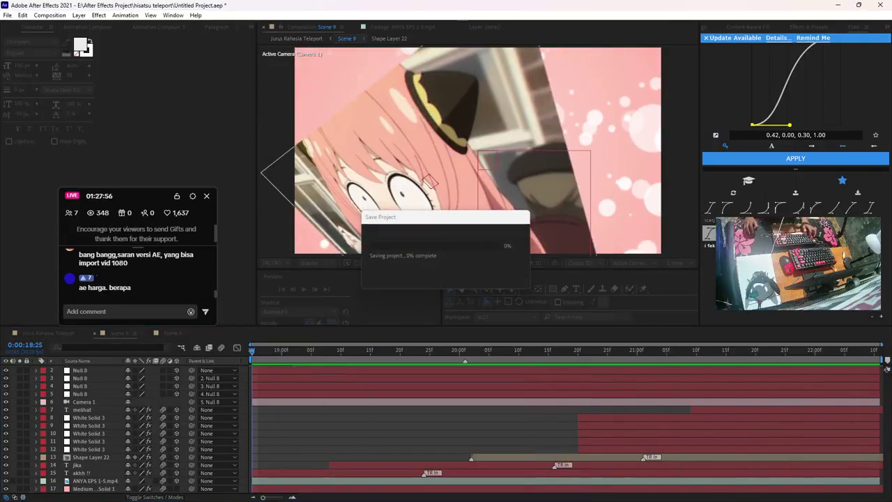
{"action": "scroll", "coordinate": [445, 428], "scroll_direction": "up", "scroll_amount": 1}
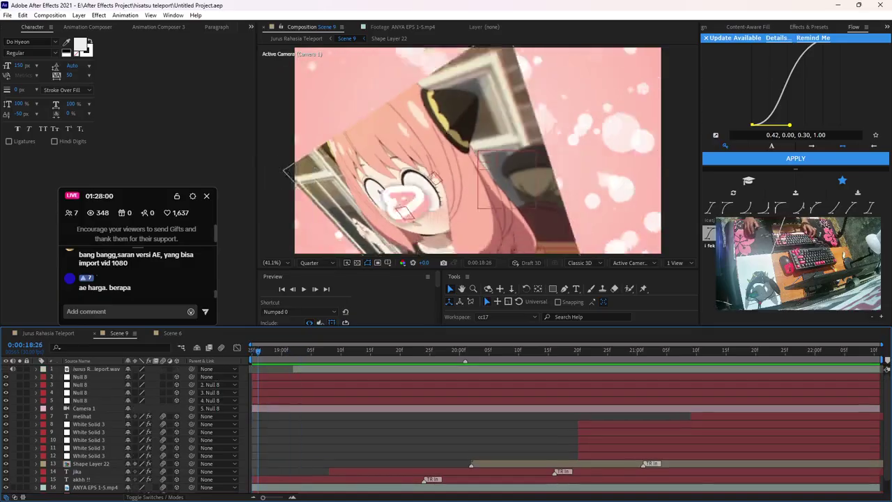
{"action": "key", "text": "space"}
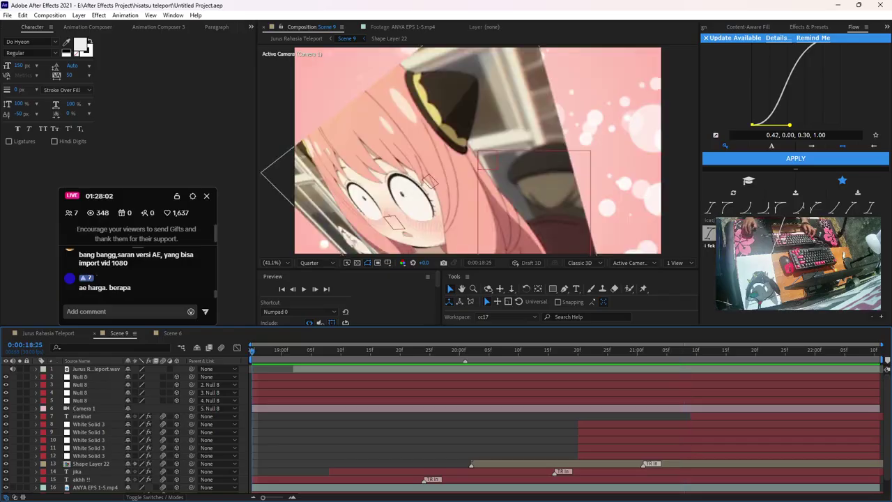
Go to Scene 9's last frame, select the jika and Shape Layer 22 layers, then both Medium Red Solid layers, and clear the selection
{"action": "key", "text": "End"}
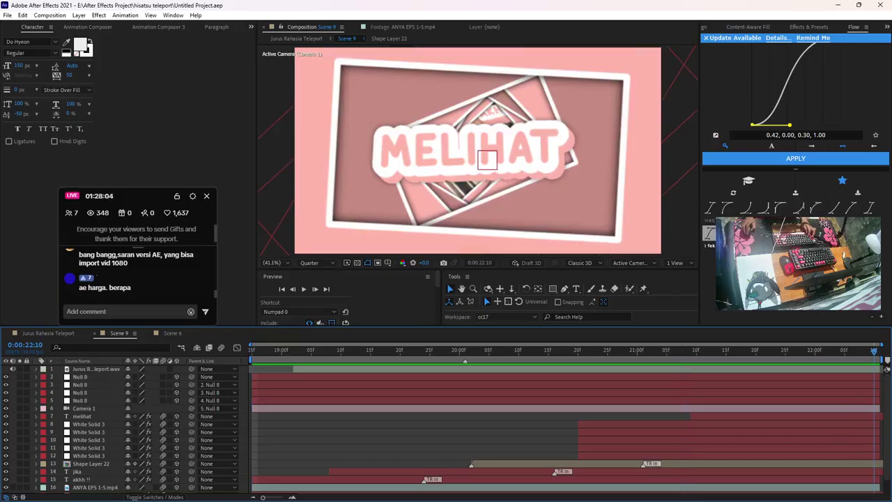
{"action": "left_click", "coordinate": [529, 148]}
{"action": "left_click", "coordinate": [78, 472]}
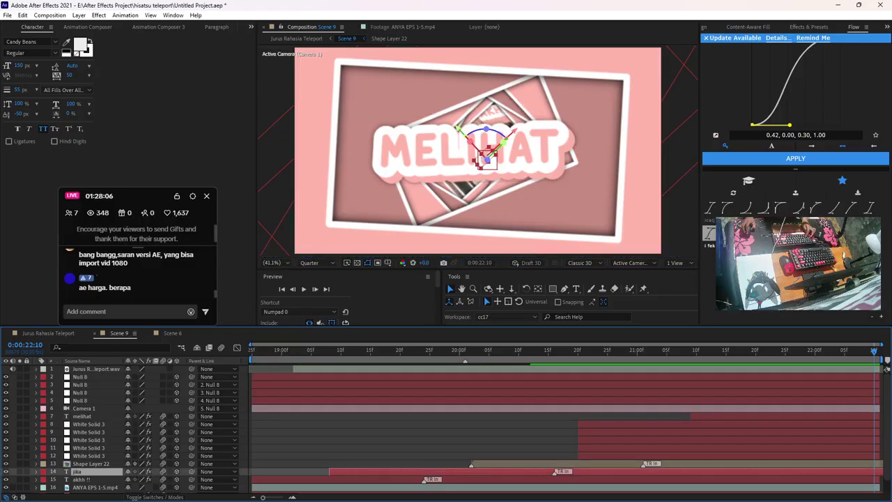
{"action": "left_click", "coordinate": [90, 463], "text": "shift"}
{"action": "key", "text": "F2"}
{"action": "scroll", "coordinate": [446, 429], "scroll_direction": "down", "scroll_amount": 1}
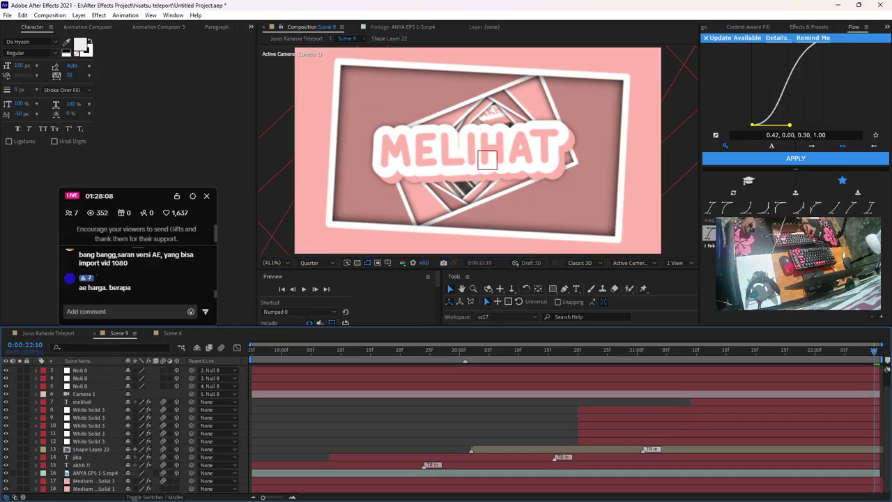
{"action": "left_click", "coordinate": [93, 480]}
{"action": "left_click", "coordinate": [94, 488], "text": "shift"}
{"action": "key", "text": "F2"}
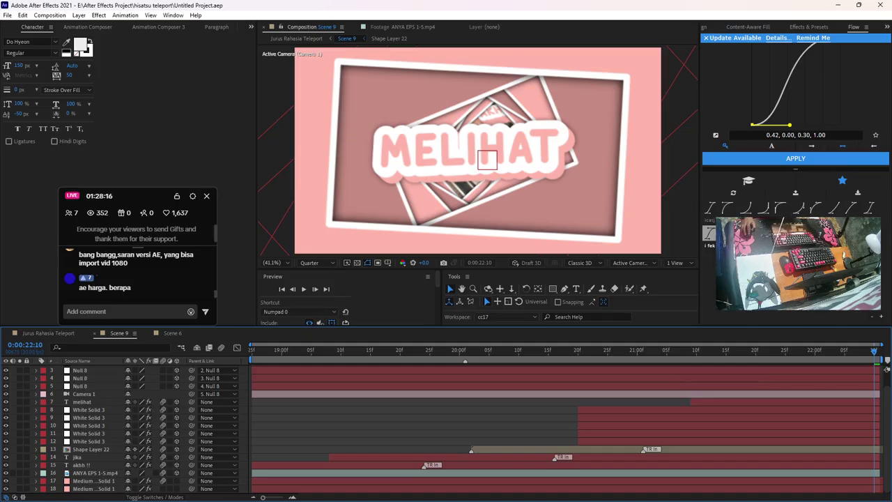
Preview Scene 9 from its start and review the part where the melihat text comes in
{"action": "key", "text": "KP_0"}
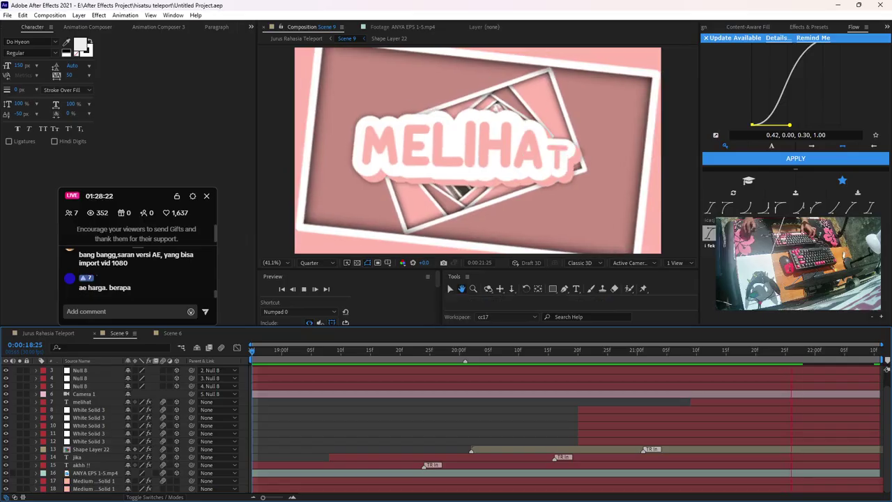
{"action": "key", "text": "KP_0"}
{"action": "left_click_drag", "start_coordinate": [827, 350], "coordinate": [655, 351]}
{"action": "key", "text": "KP_0"}
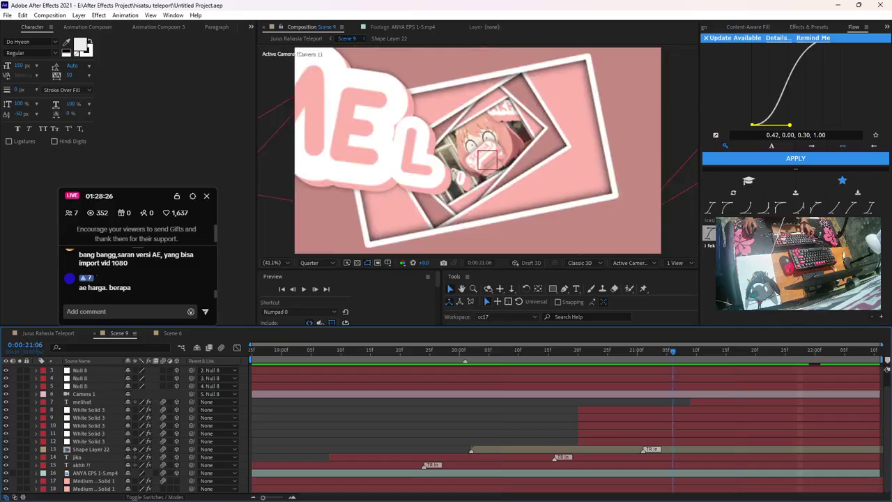
Show the Particular settings of the upper Medium Red Solid 1 layer and move that layer directly above the melihat text
{"action": "left_click", "coordinate": [93, 410]}
{"action": "left_click", "coordinate": [93, 456]}
{"action": "left_click", "coordinate": [93, 481]}
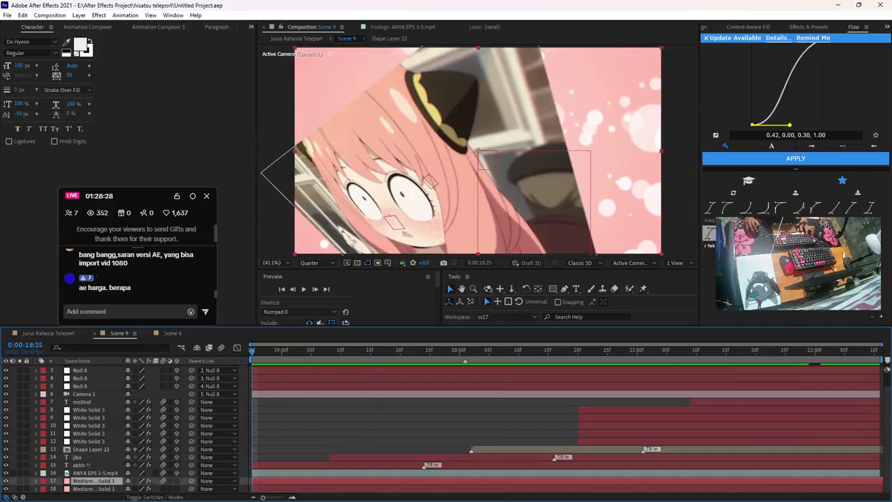
{"action": "key", "text": "F3"}
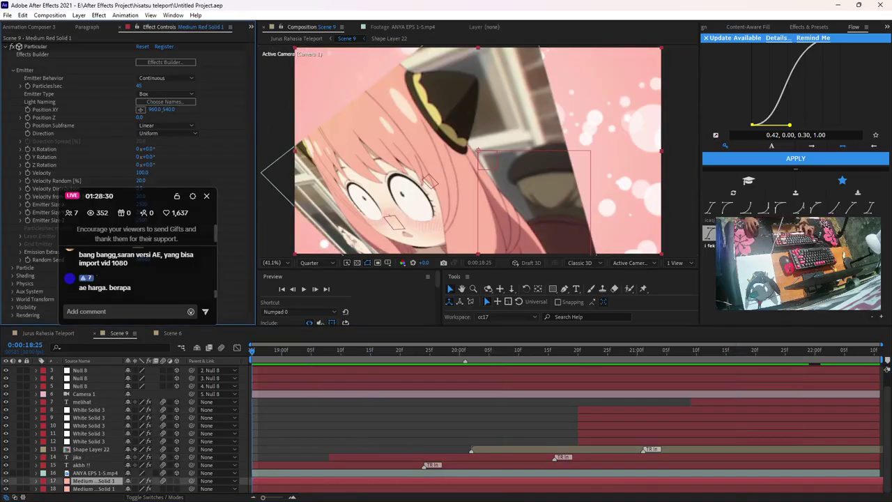
{"action": "left_click_drag", "start_coordinate": [93, 481], "coordinate": [70, 398]}
{"action": "key", "text": "space"}
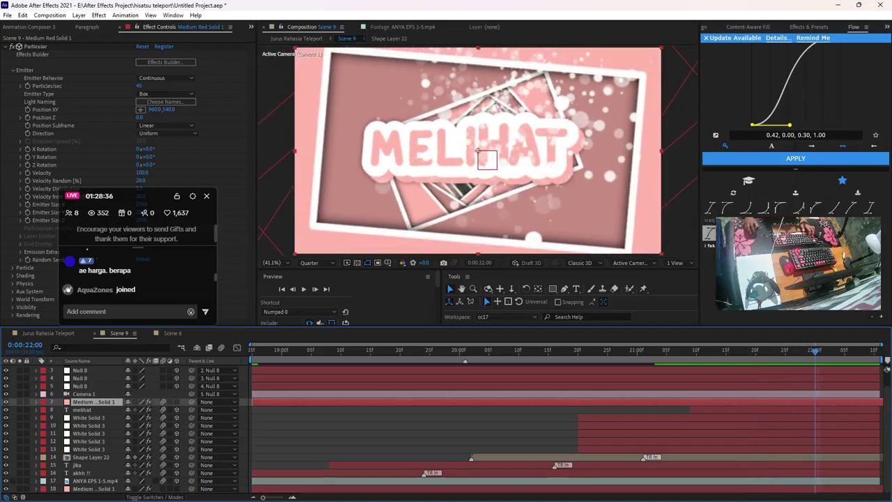
Set the Particular emitter's Position XY to -97.0, 2041.0 and its Position Z to -1930.0 on the raised Medium Red Solid
{"action": "left_click_drag", "start_coordinate": [142, 196], "coordinate": [242, 299]}
{"action": "left_click_drag", "start_coordinate": [170, 109], "coordinate": [867, 110]}
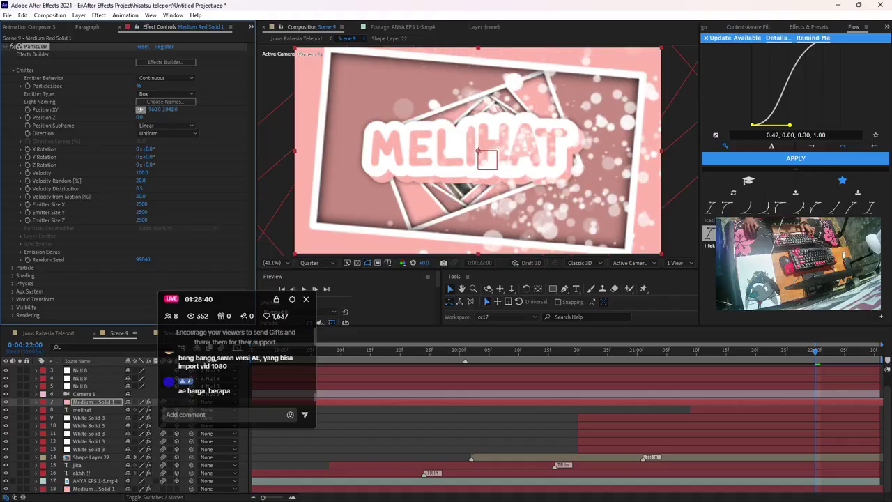
{"action": "left_click_drag", "start_coordinate": [152, 110], "coordinate": [2, 110]}
{"action": "left_click_drag", "start_coordinate": [139, 118], "coordinate": [5, 117]}
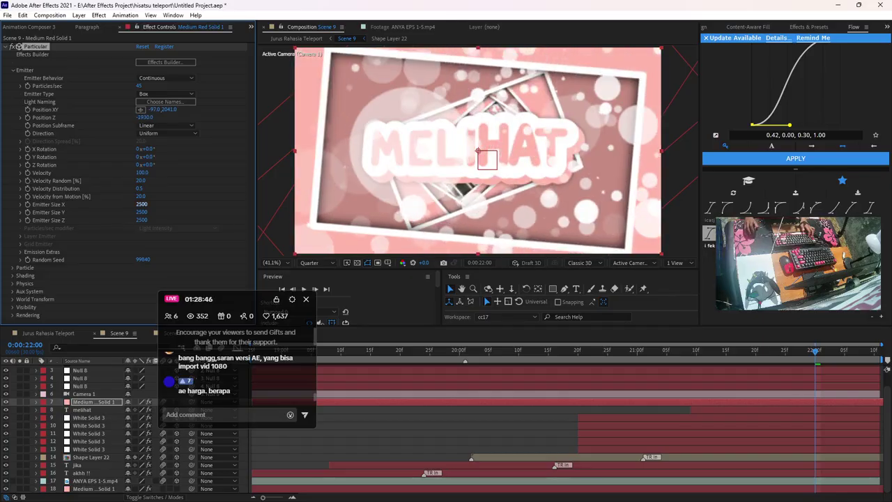
{"action": "left_click_drag", "start_coordinate": [142, 219], "coordinate": [496, 220]}
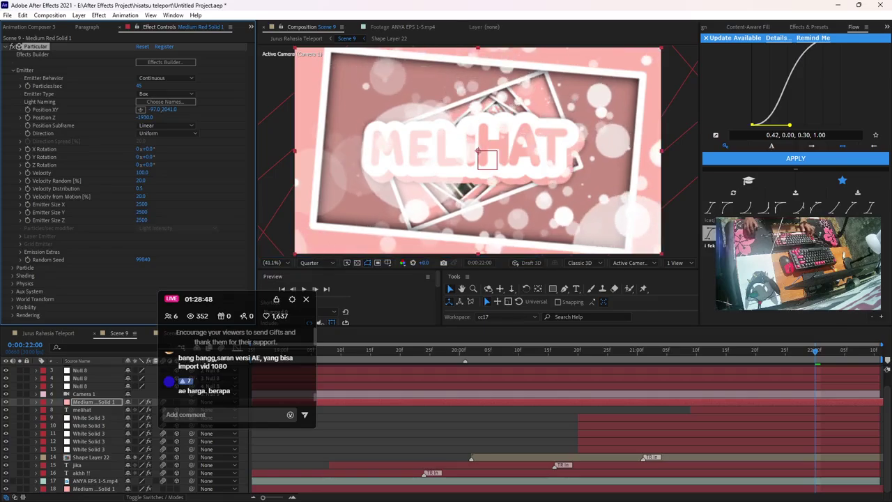
Set the particle life to 5.0 seconds on the raised Medium Red Solid, preview Scene 9 and save the project
{"action": "left_click", "coordinate": [13, 267]}
{"action": "scroll", "coordinate": [42, 268], "scroll_direction": "down", "scroll_amount": 3}
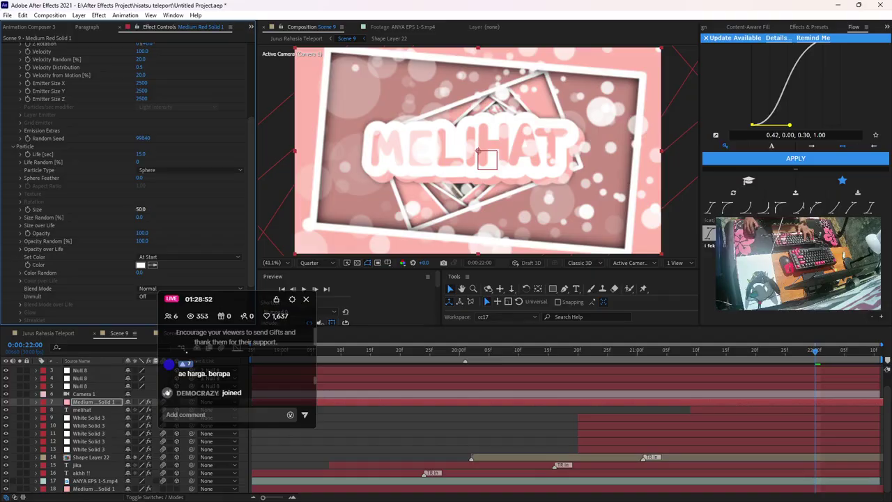
{"action": "key", "text": "Return"}
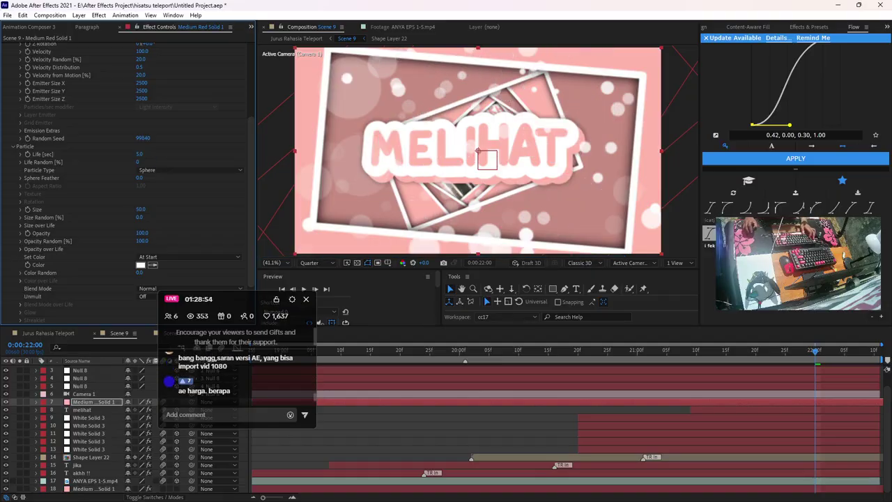
{"action": "left_click_drag", "start_coordinate": [221, 300], "coordinate": [130, 112]}
{"action": "key", "text": "space"}
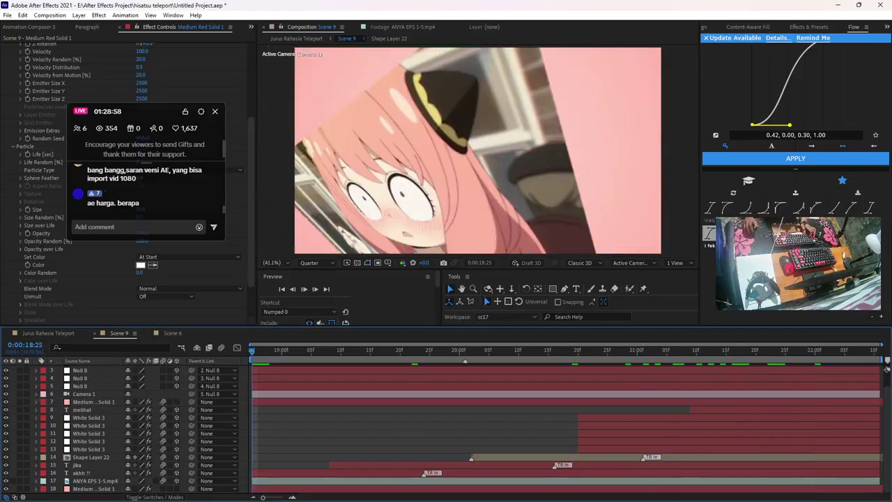
{"action": "key", "text": "ctrl+s"}
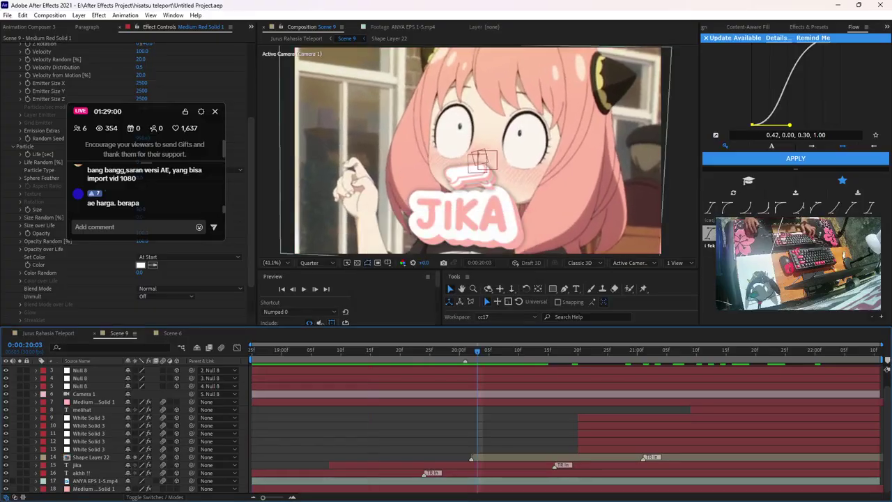
Copy the Particular effect from Scene 6's Medium Red Solid and paste it onto Scene 9's lowest Medium Red Solid
{"action": "left_click", "coordinate": [93, 488]}
{"action": "left_click", "coordinate": [172, 333]}
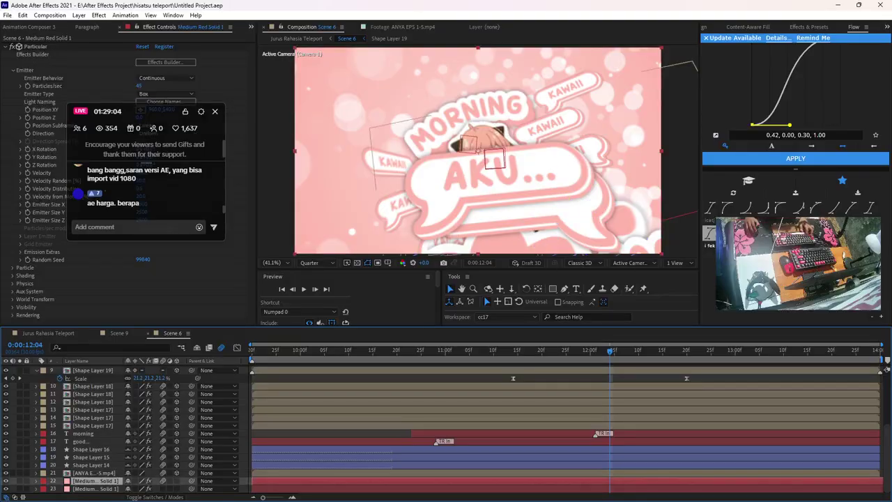
{"action": "key", "text": "shift+comma"}
{"action": "key", "text": "ctrl+v"}
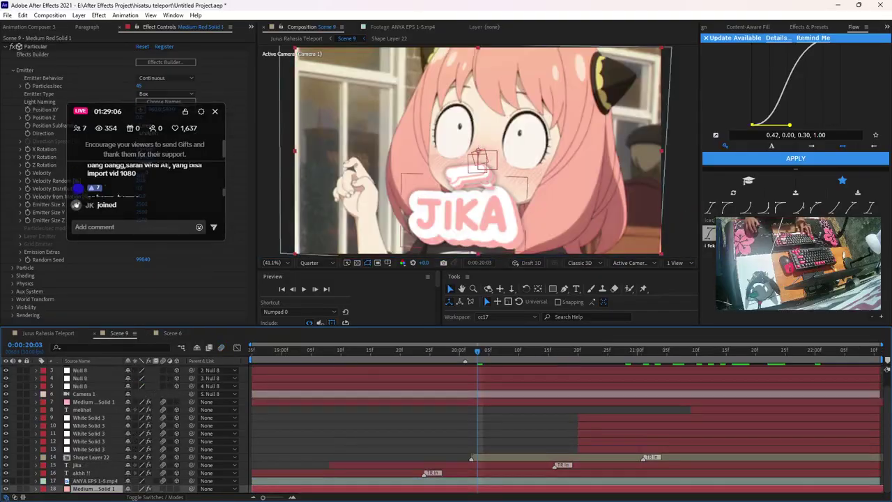
Play back Scene 9 to check the particles around the melihat text, and save the project
{"action": "left_click_drag", "start_coordinate": [477, 350], "coordinate": [626, 350]}
{"action": "key", "text": "space"}
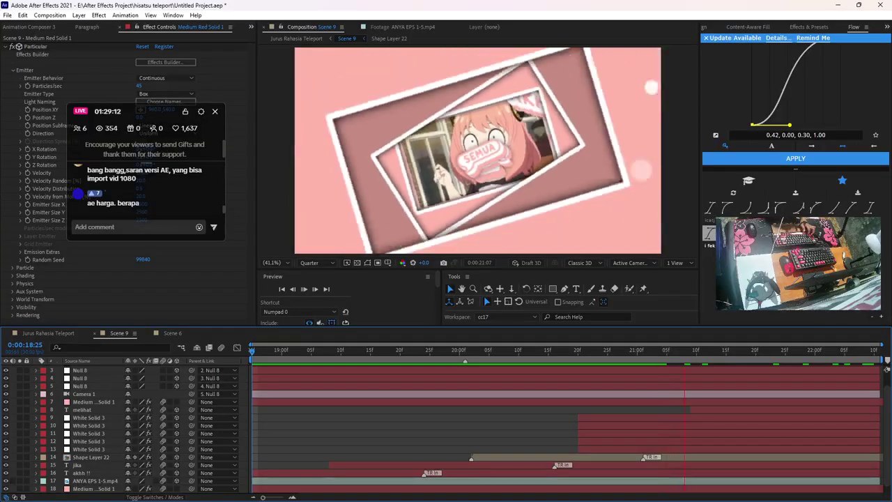
{"action": "key", "text": "space"}
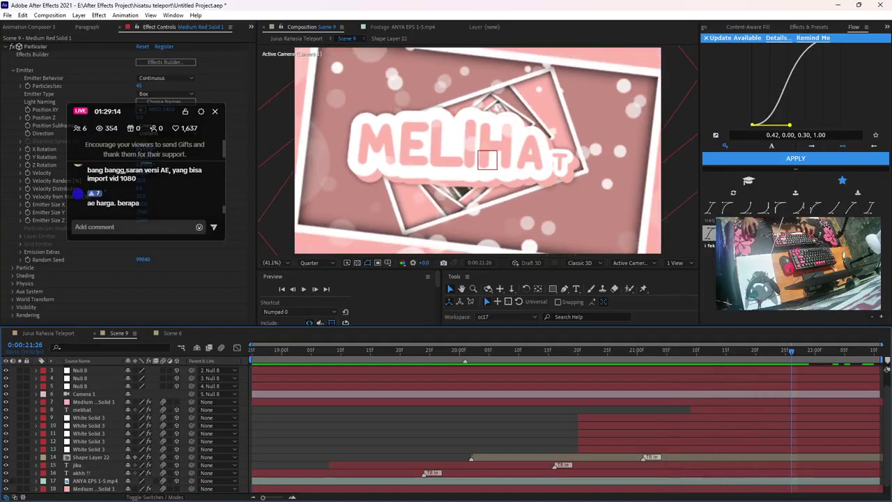
{"action": "left_click_drag", "start_coordinate": [791, 351], "coordinate": [862, 350]}
{"action": "key", "text": "ctrl+s"}
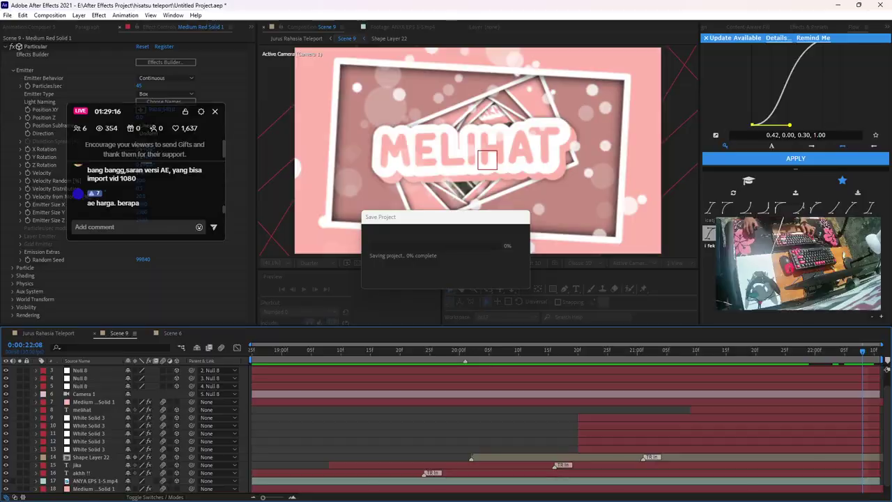
Reveal the keyframes of the Scene 9 layers and duplicate the topmost Null 8 with the current time at 0:00:22:10
{"action": "scroll", "coordinate": [446, 429], "scroll_direction": "up", "scroll_amount": 1}
{"action": "key", "text": "u"}
{"action": "left_click", "coordinate": [80, 377]}
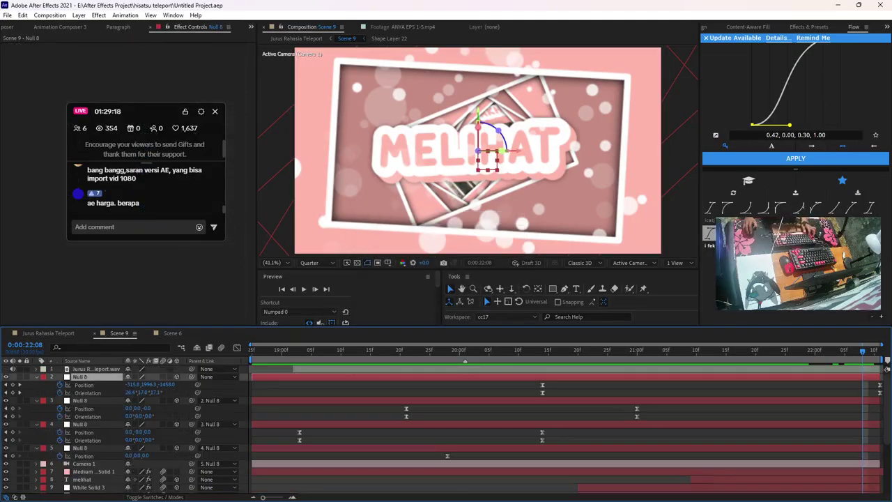
{"action": "key", "text": "Page_Down"}
{"action": "key", "text": "Page_Down"}
{"action": "key", "text": "ctrl+d"}
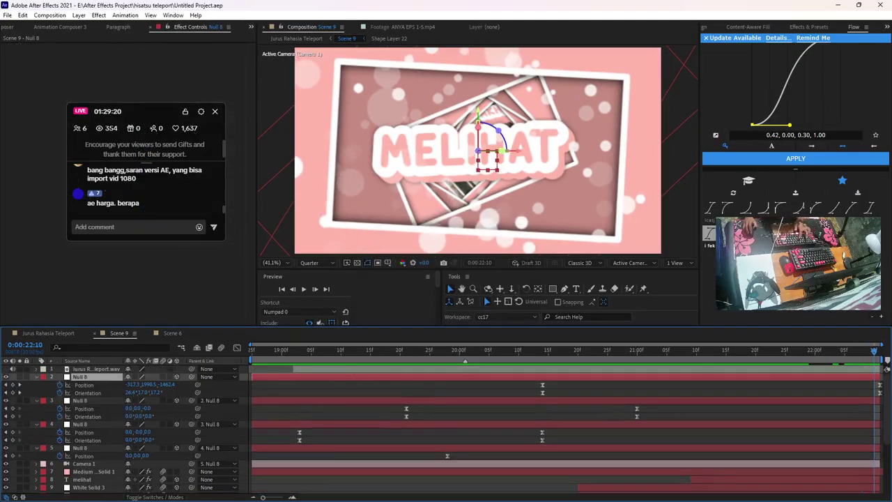
Remove the top Null 8's existing Position and Orientation keyframes and create new ones for both at 0:00:22:10
{"action": "left_click", "coordinate": [60, 385]}
{"action": "left_click", "coordinate": [60, 385]}
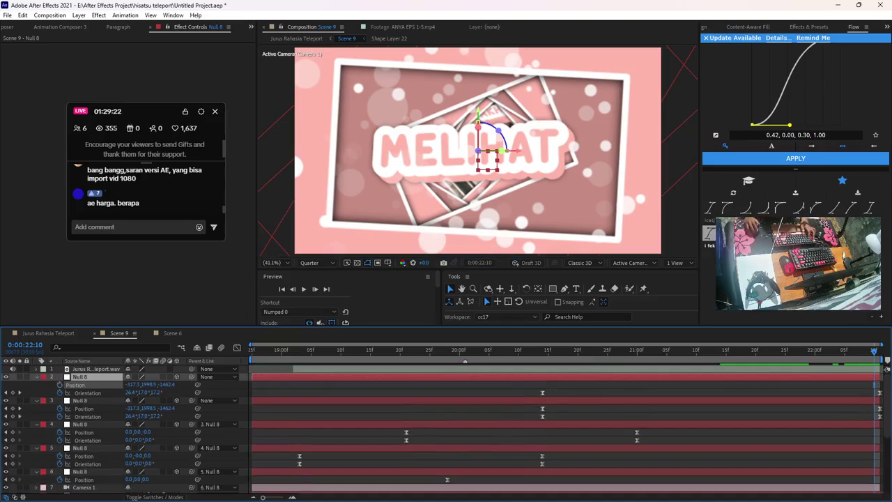
{"action": "left_click", "coordinate": [60, 393]}
{"action": "left_click", "coordinate": [60, 392]}
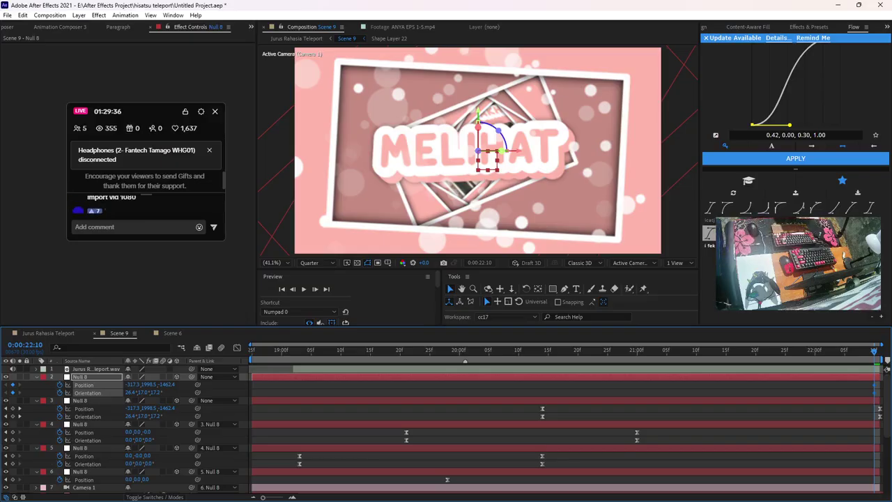
Raise the system volume, check the Windows sound output devices, and play Scene 9 from 0:00:20:15 to test the sound
{"action": "key", "text": "XF86AudioRaiseVolume"}
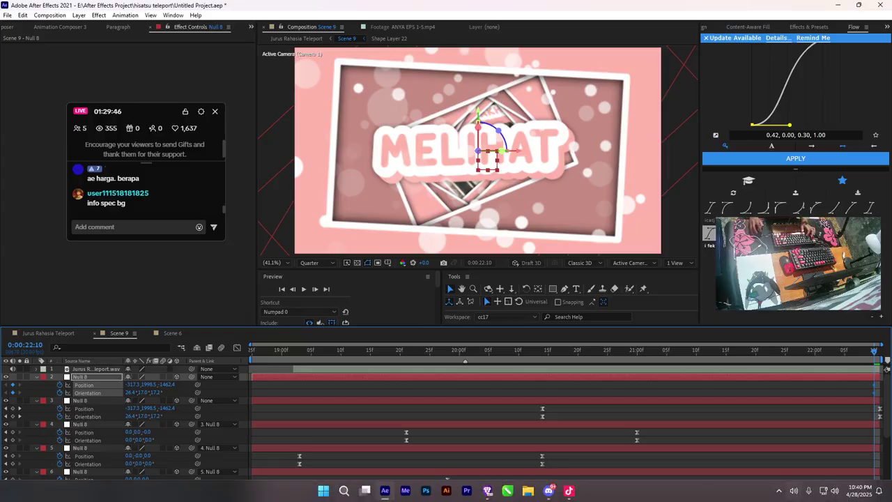
{"action": "left_click", "coordinate": [830, 490]}
{"action": "left_click", "coordinate": [870, 433]}
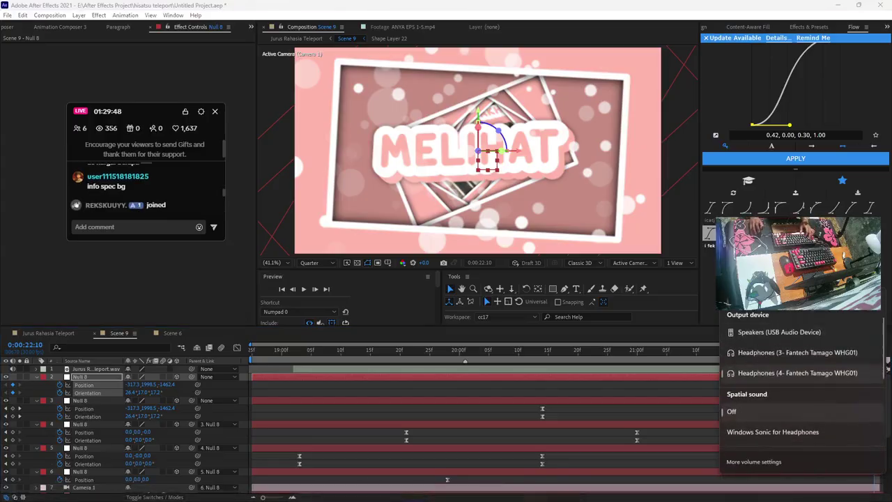
{"action": "left_click", "coordinate": [548, 361]}
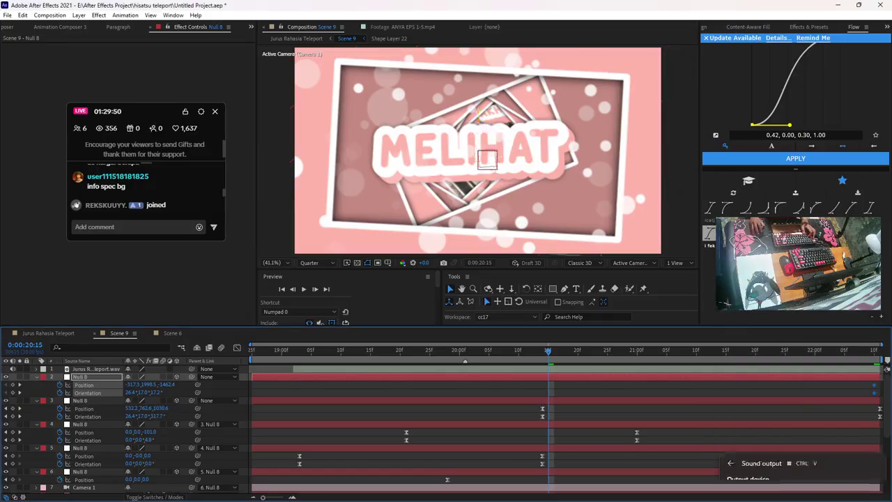
{"action": "key", "text": "space"}
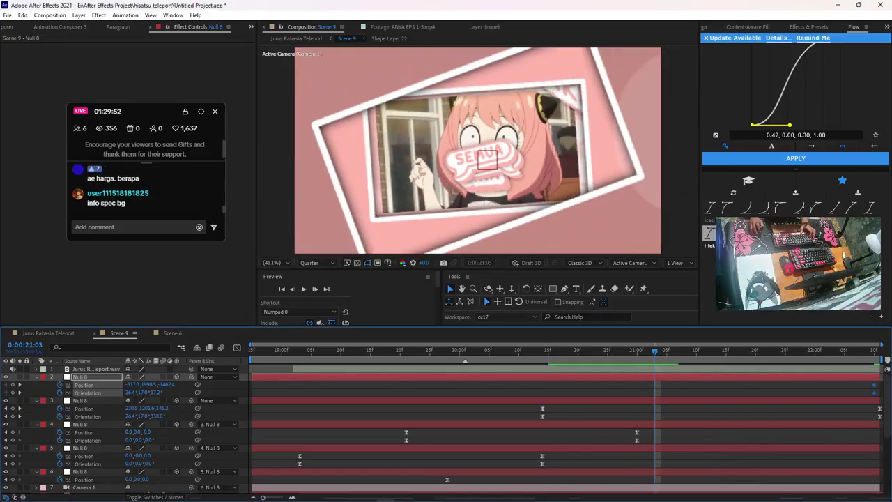
Switch the Windows sound output to Headphones (3- Fantech Tamago WHG01) and play Scene 9 again to test the sound
{"action": "left_click", "coordinate": [830, 491]}
{"action": "left_click", "coordinate": [870, 432]}
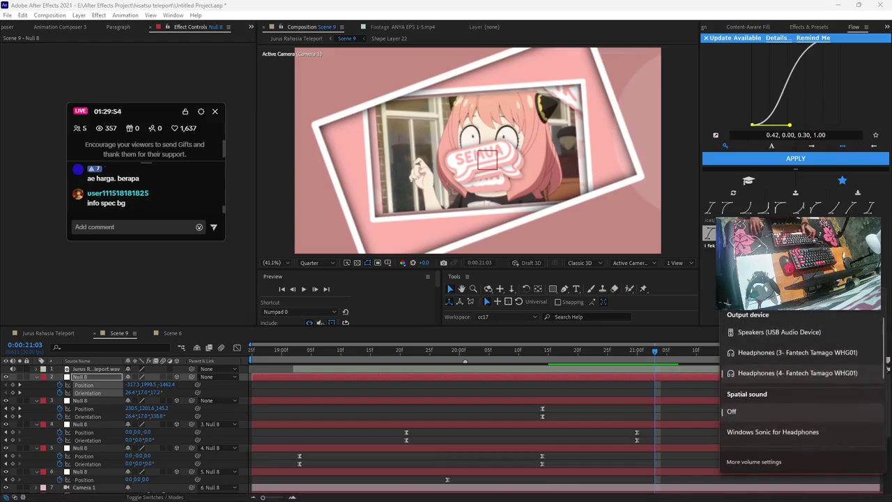
{"action": "left_click", "coordinate": [797, 352]}
{"action": "left_click", "coordinate": [655, 355]}
{"action": "key", "text": "space"}
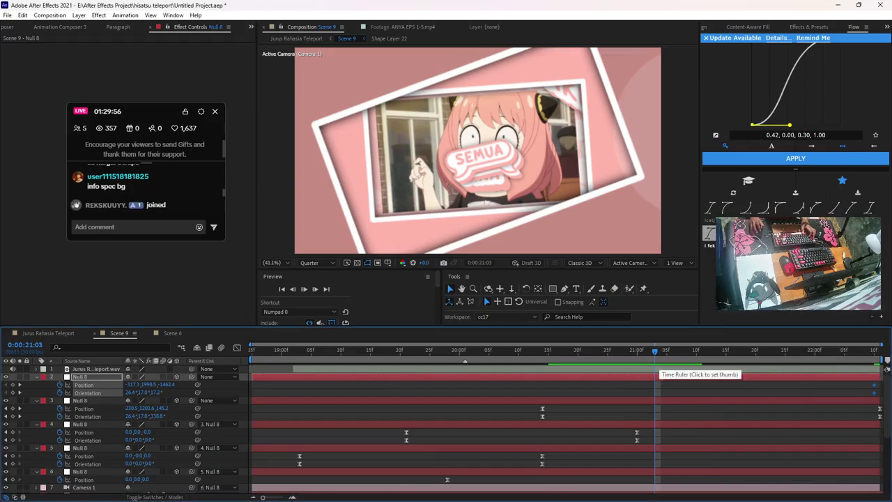
{"action": "key", "text": "space"}
Switch the Windows sound output to Headphones (4- Fantech Tamago WHG01) and deselect the layers in Scene 9
{"action": "key", "text": "super+a"}
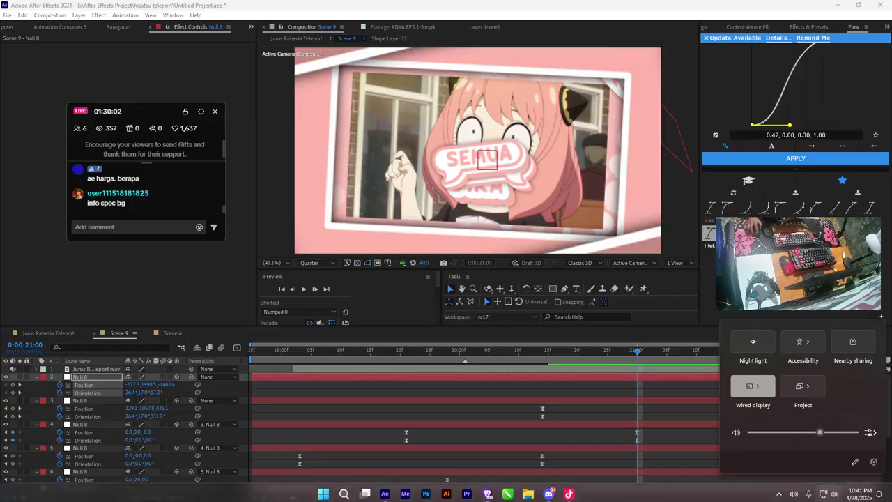
{"action": "key", "text": "super+ctrl+v"}
{"action": "scroll", "coordinate": [797, 373], "scroll_direction": "down", "scroll_amount": 2}
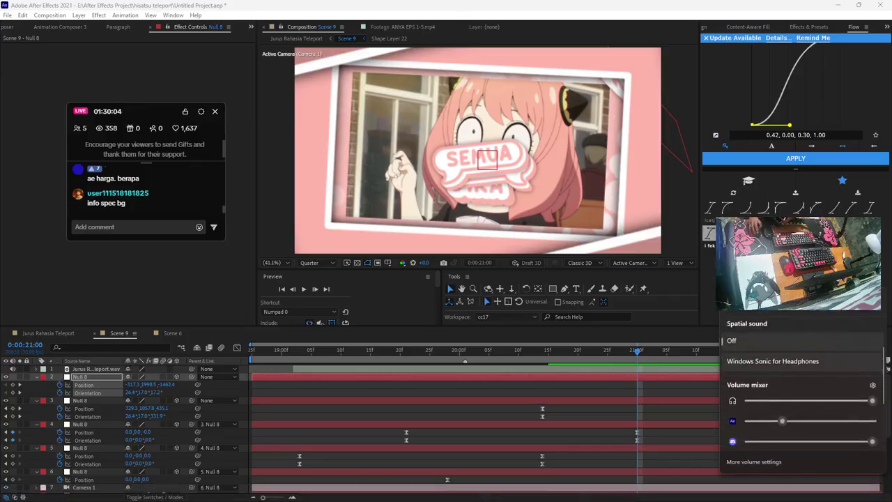
{"action": "scroll", "coordinate": [797, 372], "scroll_direction": "up", "scroll_amount": 2}
{"action": "left_click", "coordinate": [797, 373]}
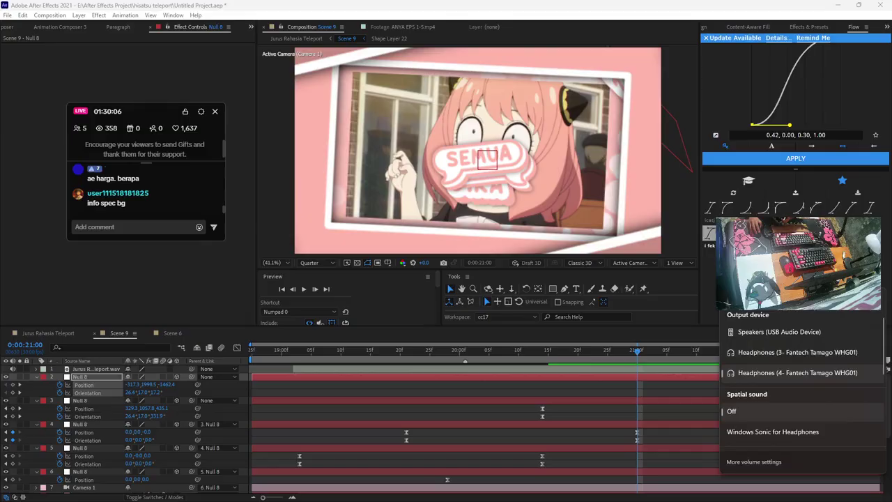
{"action": "left_click", "coordinate": [679, 392]}
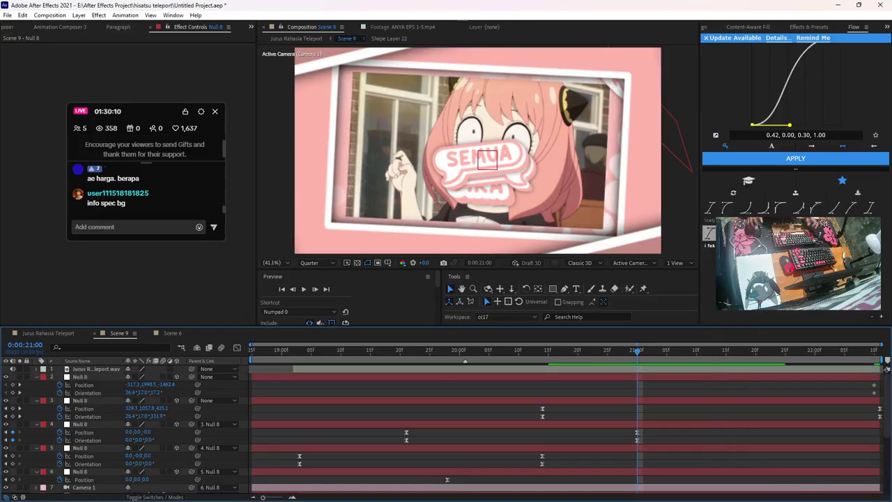
Play Scene 9 from 0:00:18:25 to test the sound
{"action": "key", "text": "space"}
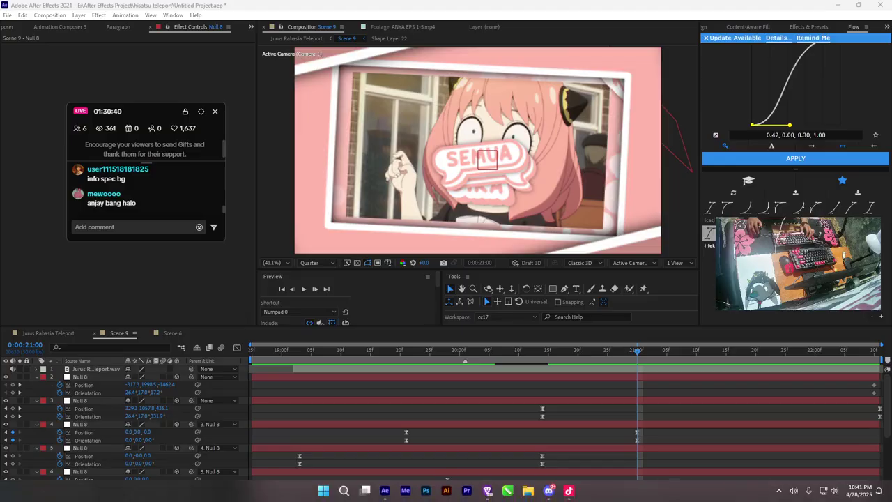
{"action": "left_click", "coordinate": [569, 490]}
{"action": "left_click", "coordinate": [568, 490]}
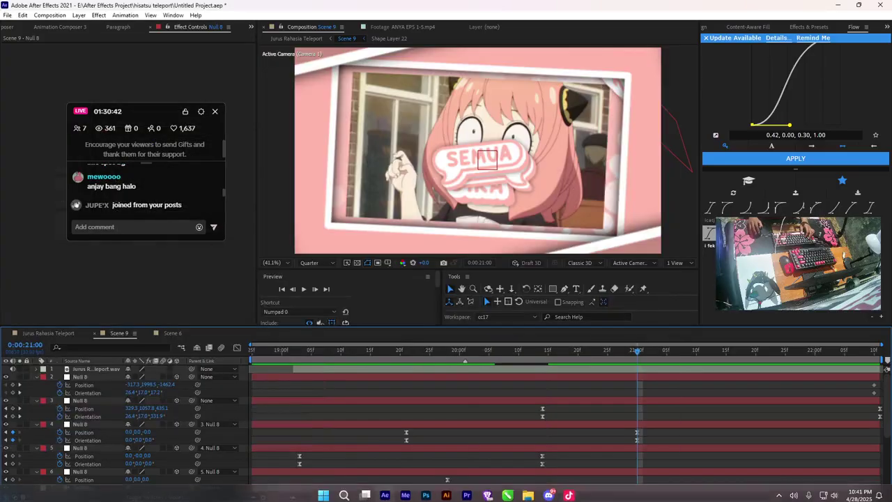
{"action": "key", "text": "space"}
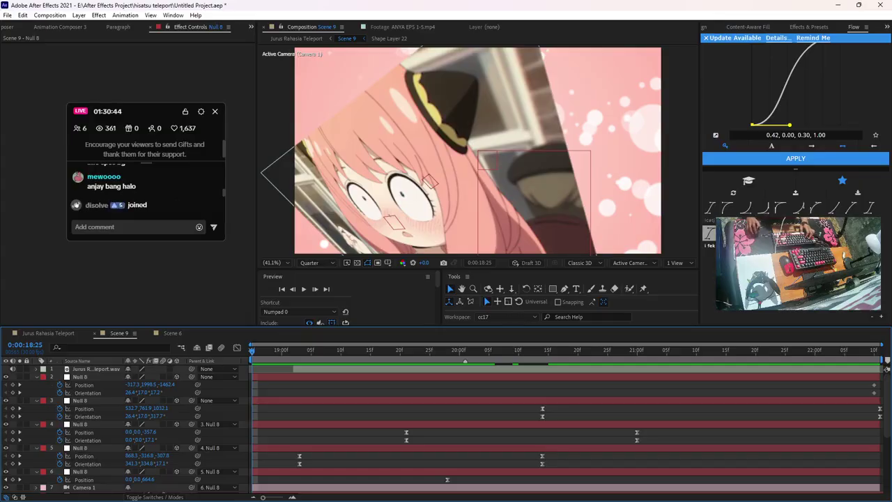
{"action": "key", "text": "space"}
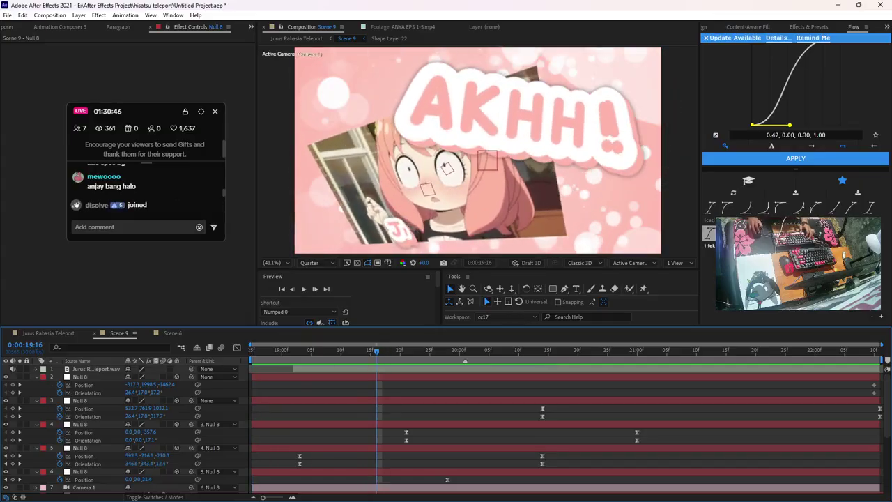
Check the Windows sound output devices and replay Scene 9 around 0:00:19:23 to test the sound
{"action": "left_click", "coordinate": [828, 491]}
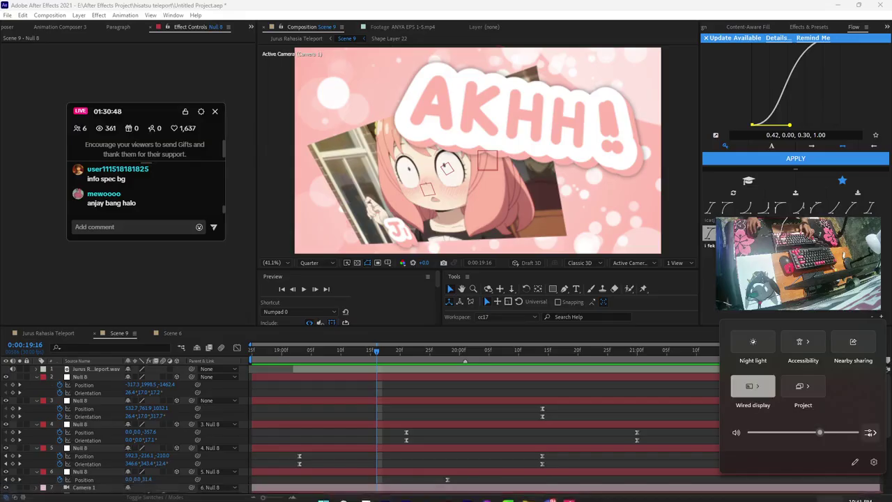
{"action": "left_click", "coordinate": [870, 432]}
{"action": "left_click", "coordinate": [411, 352]}
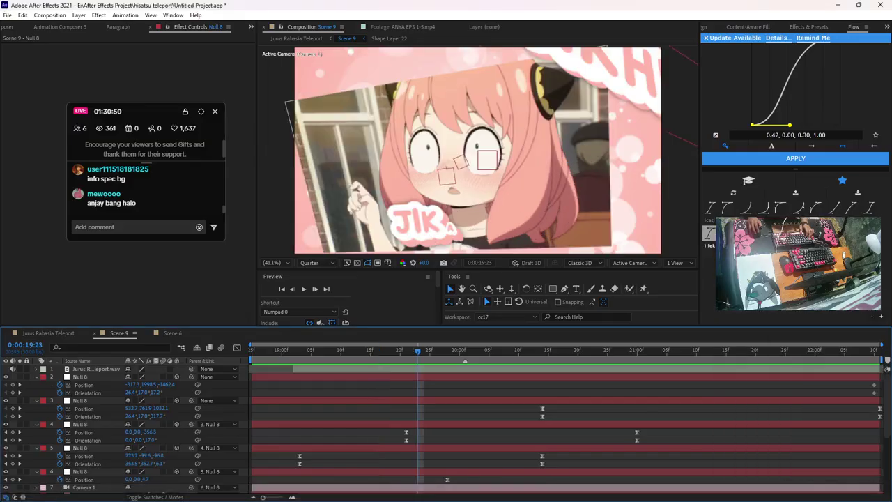
{"action": "key", "text": "space"}
{"action": "key", "text": "space"}
{"action": "key", "text": "space"}
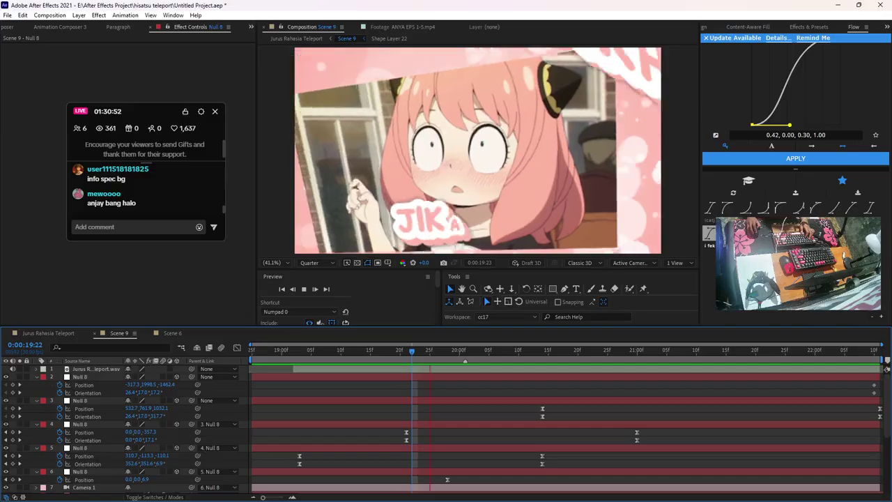
{"action": "key", "text": "space"}
Close After Effects with the project changes saved, reopen the project and play Scene 9
{"action": "left_click", "coordinate": [880, 5]}
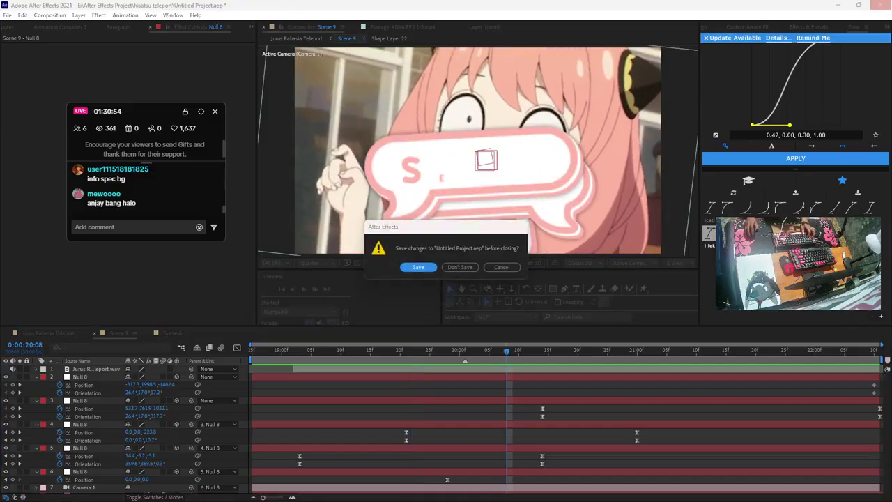
{"action": "key", "text": "Return"}
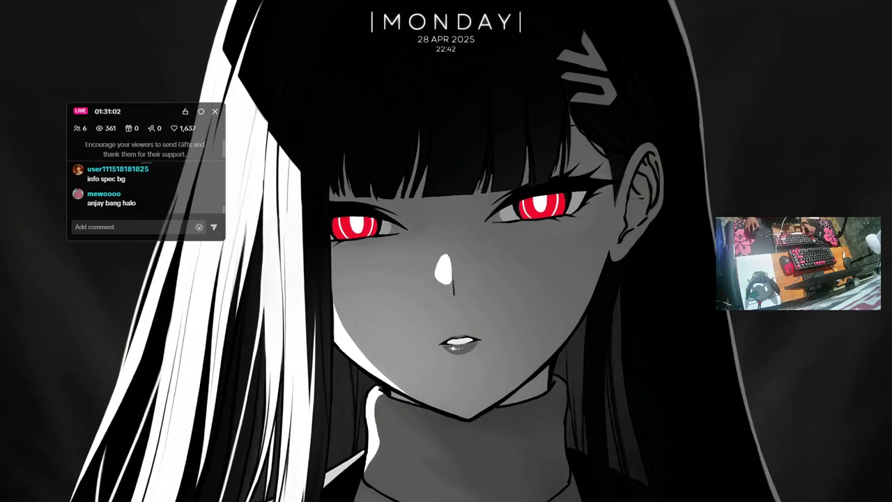
{"action": "left_click", "coordinate": [385, 490]}
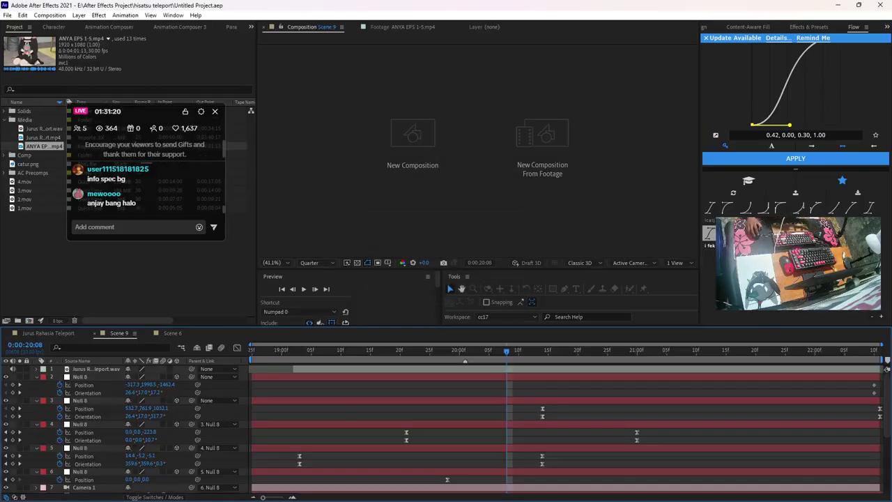
{"action": "key", "text": "KP_0"}
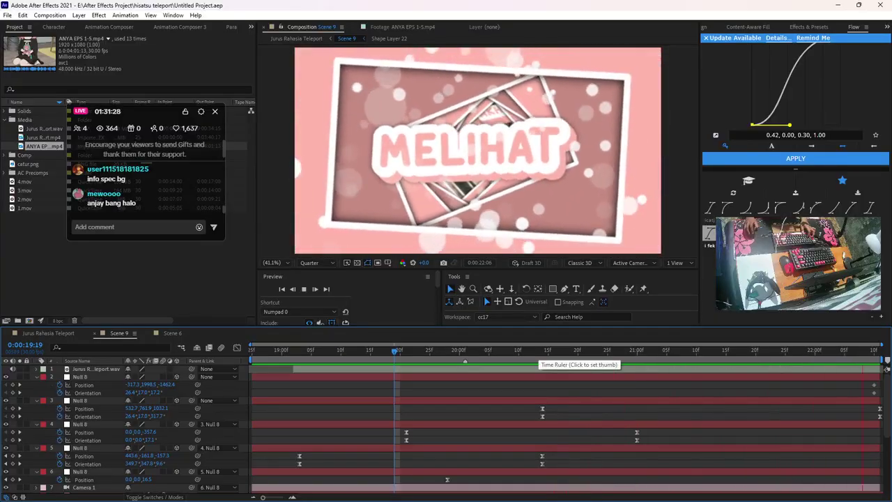
Move the top Null 8's Position keyframe back to 0:00:21:16 and remove its Orientation keyframing
{"action": "left_click_drag", "start_coordinate": [866, 382], "coordinate": [732, 389]}
{"action": "left_click", "coordinate": [721, 388]}
{"action": "left_click", "coordinate": [60, 392]}
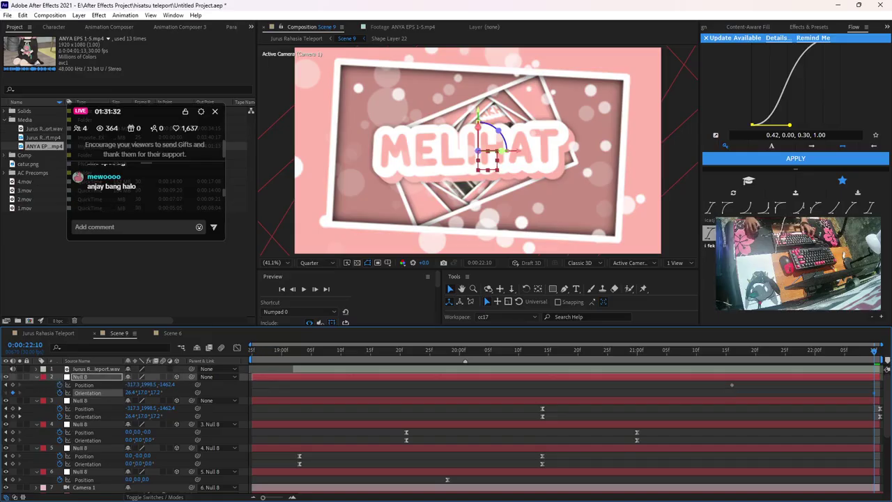
Parent the second Null 8 to the top one and keyframe the top null's Position near the scene's end at about -872.8, 3608.3, -475.0
{"action": "left_click_drag", "start_coordinate": [183, 383], "coordinate": [182, 383]}
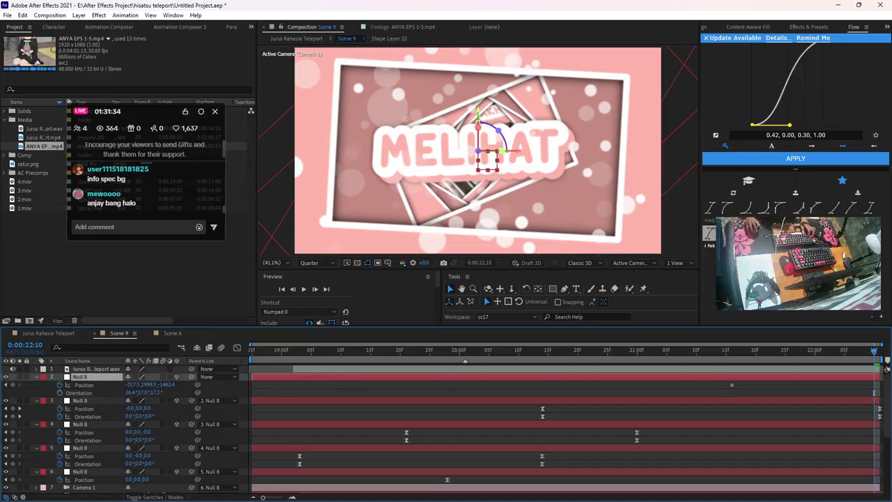
{"action": "mouse_move", "coordinate": [478, 114]}
{"action": "left_mouse_down"}
{"action": "mouse_move", "coordinate": [478, 202]}
{"action": "mouse_move", "coordinate": [480, 122]}
{"action": "left_mouse_up"}
{"action": "left_click_drag", "start_coordinate": [881, 394], "coordinate": [725, 378]}
{"action": "left_click_drag", "start_coordinate": [873, 384], "coordinate": [879, 384]}
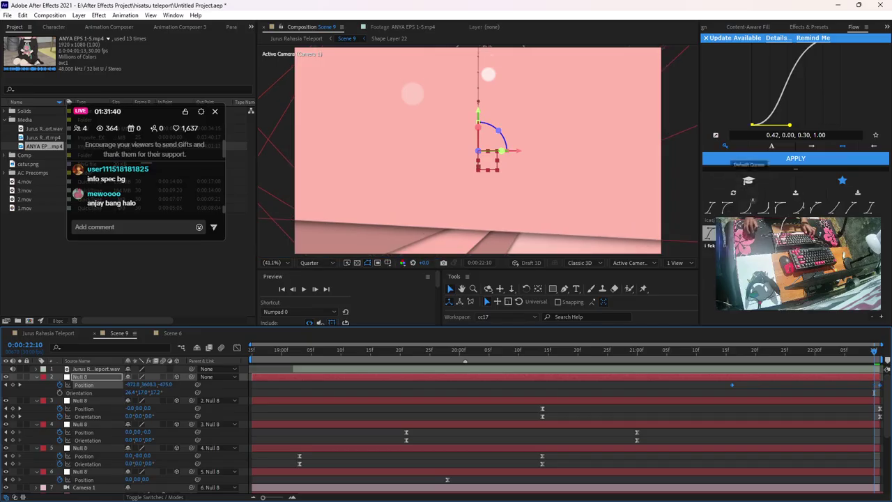
Apply the 1.00, 0.00, 1.00, 0.50 easing curve to the top Null 8's Position keyframes and preview the closing camera move
{"action": "left_click", "coordinate": [762, 207]}
{"action": "left_click", "coordinate": [794, 158]}
{"action": "left_click_drag", "start_coordinate": [874, 351], "coordinate": [856, 350]}
{"action": "key", "text": "Page_Up"}
{"action": "key", "text": "Page_Up"}
{"action": "key", "text": "Page_Up"}
{"action": "key", "text": "Page_Up"}
{"action": "key", "text": "Page_Up"}
{"action": "key", "text": "Page_Up"}
{"action": "key", "text": "Page_Up"}
{"action": "key", "text": "Page_Up"}
{"action": "key", "text": "Page_Up"}
{"action": "key", "text": "Page_Up"}
{"action": "key", "text": "Page_Up"}
{"action": "key", "text": "Page_Up"}
{"action": "key", "text": "Page_Up"}
{"action": "key", "text": "Page_Up"}
{"action": "key", "text": "Page_Up"}
{"action": "key", "text": "Page_Up"}
{"action": "key", "text": "Page_Up"}
{"action": "key", "text": "Page_Up"}
{"action": "key", "text": "Page_Up"}
{"action": "key", "text": "Page_Up"}
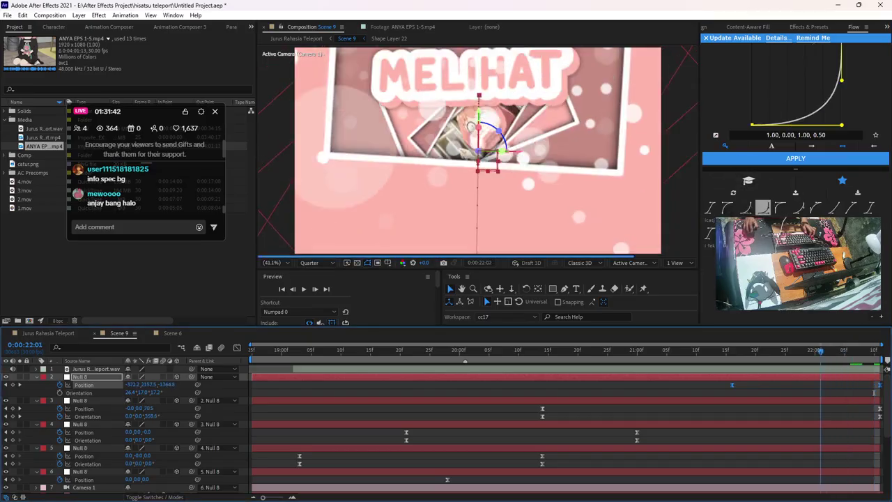
{"action": "key", "text": "space"}
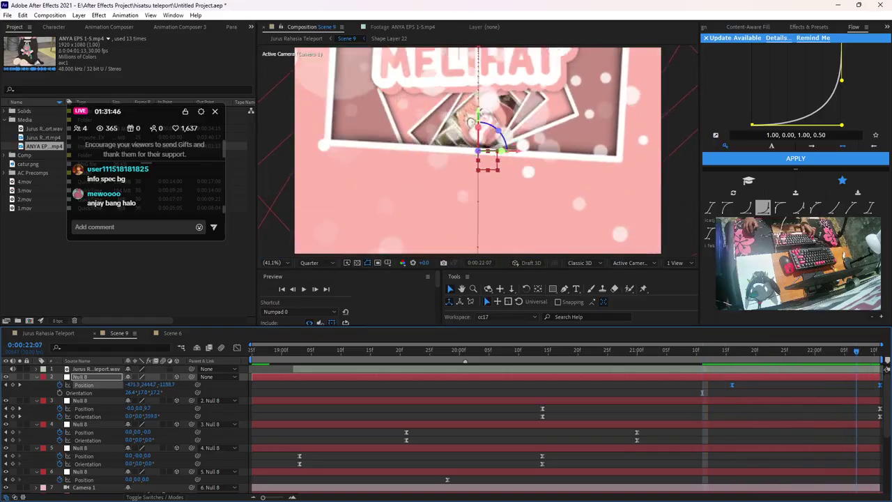
{"action": "key", "text": "space"}
Save the project, then collapse the properties of all Scene 9 layers and preview the scene
{"action": "key", "text": "ctrl+s"}
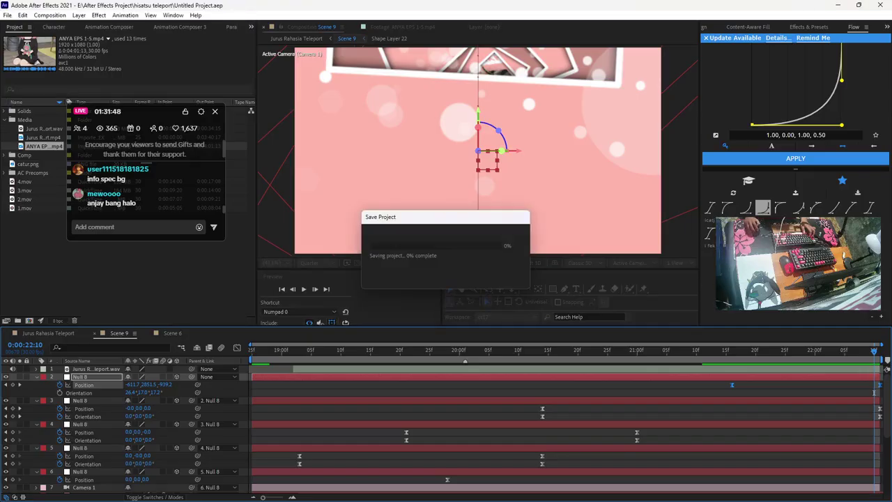
{"action": "key", "text": "ctrl+a"}
{"action": "key", "text": "u"}
{"action": "key", "text": "F2"}
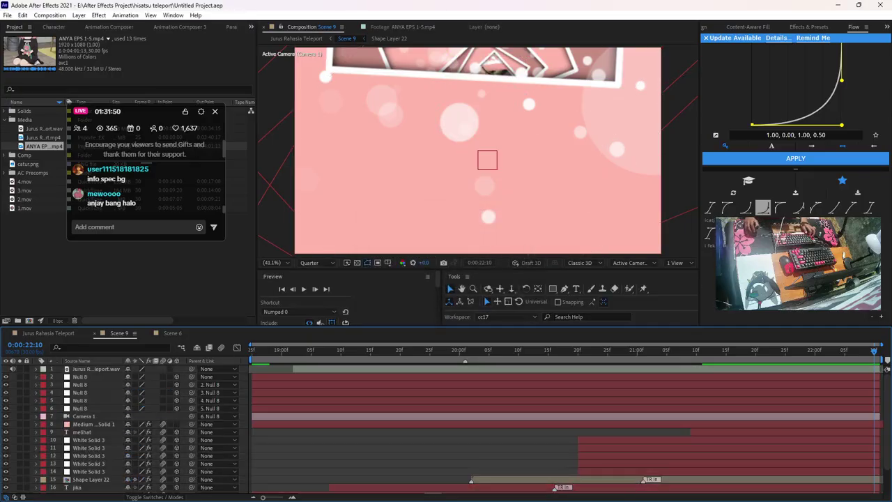
{"action": "key", "text": "space"}
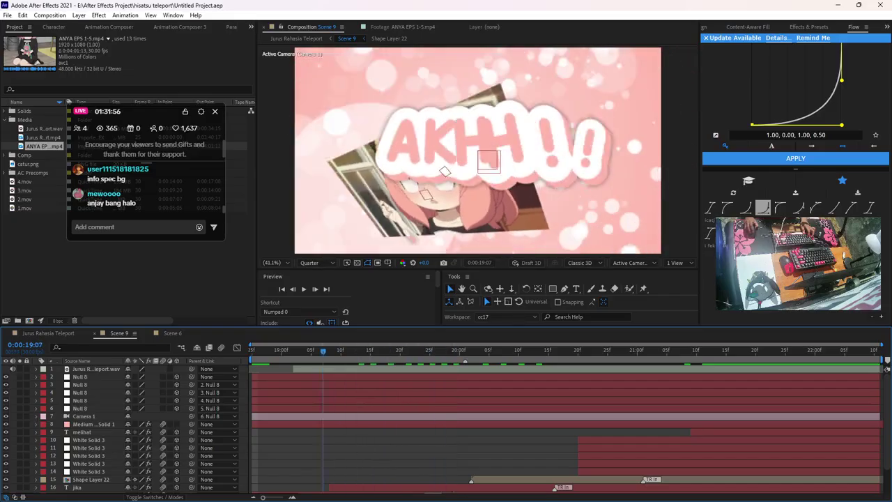
Enable motion blur for the Scene 9 composition and save the project
{"action": "key", "text": "Page_Up"}
{"action": "key", "text": "Page_Up"}
{"action": "key", "text": "ctrl+z"}
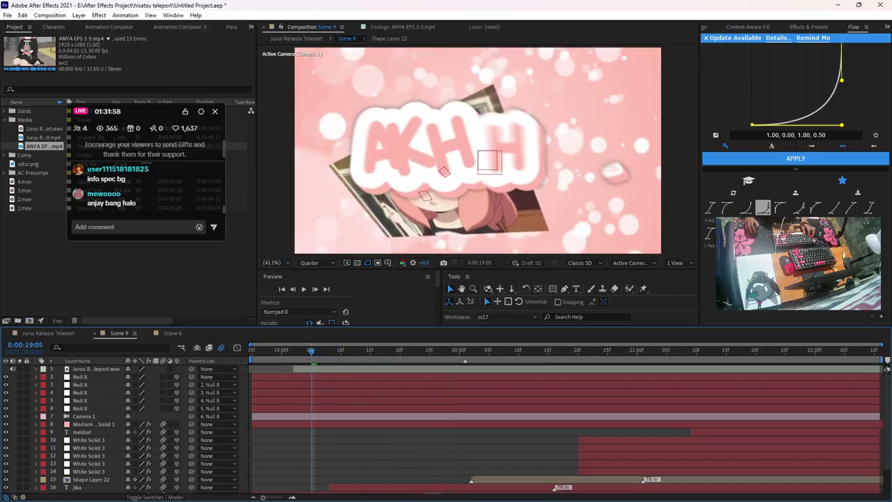
{"action": "key", "text": "ctrl+s"}
Examine the motion-blurred frames of Scene 9 from about 0:00:19:14 onward and play the scene
{"action": "left_click", "coordinate": [364, 350]}
{"action": "key", "text": "Page_Down"}
{"action": "key", "text": "Page_Down"}
{"action": "key", "text": "Page_Down"}
{"action": "key", "text": "Page_Down"}
{"action": "key", "text": "Page_Down"}
{"action": "key", "text": "Page_Down"}
{"action": "key", "text": "Page_Down"}
{"action": "key", "text": "Page_Down"}
{"action": "key", "text": "Page_Down"}
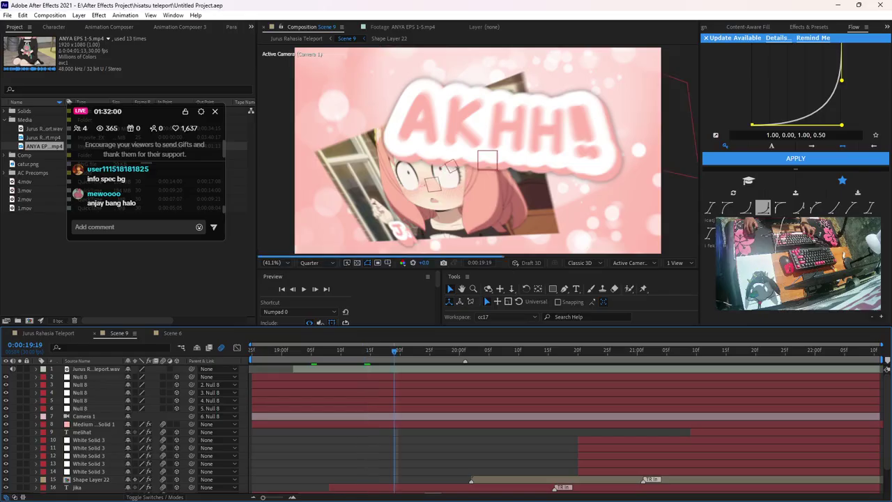
{"action": "key", "text": "space"}
Duplicate the ANYA EPS 1-5.mp4 layer in Scene 9 and pre-compose the copy
{"action": "scroll", "coordinate": [446, 429], "scroll_direction": "down", "scroll_amount": 2}
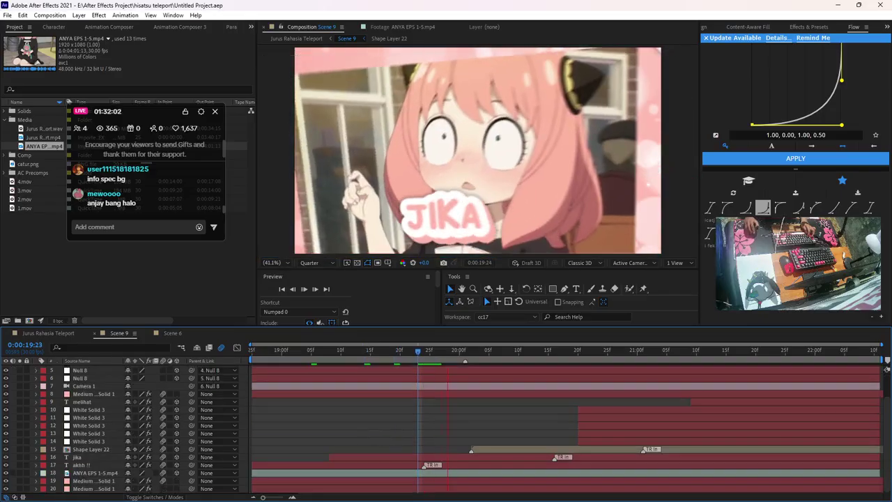
{"action": "key", "text": "ctrl+d"}
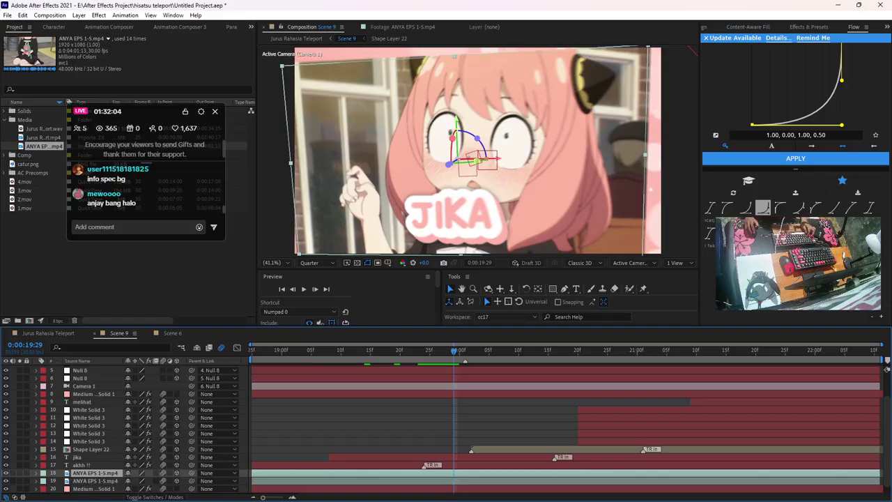
{"action": "key", "text": "ctrl+shift+c"}
{"action": "key", "text": "Return"}
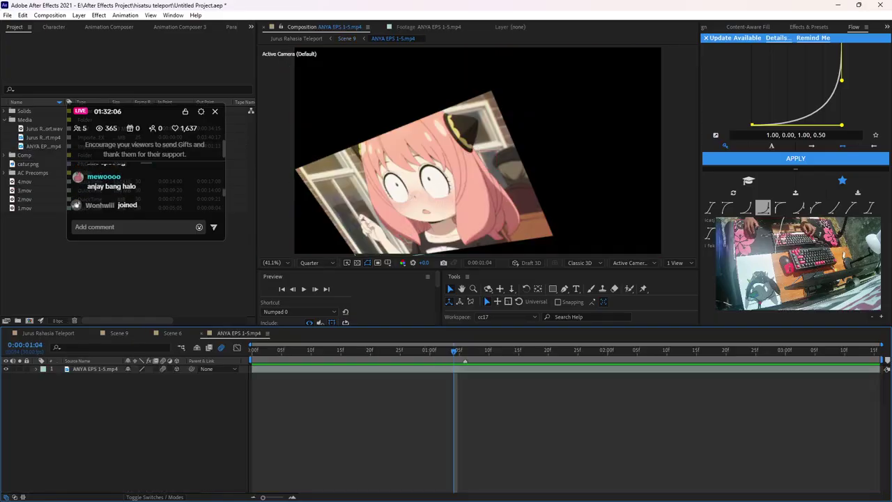
Fit the clip inside the precomp to the full frame as a 2D layer and duplicate it
{"action": "key", "text": "ctrl+a"}
{"action": "key", "text": "ctrl+alt+f"}
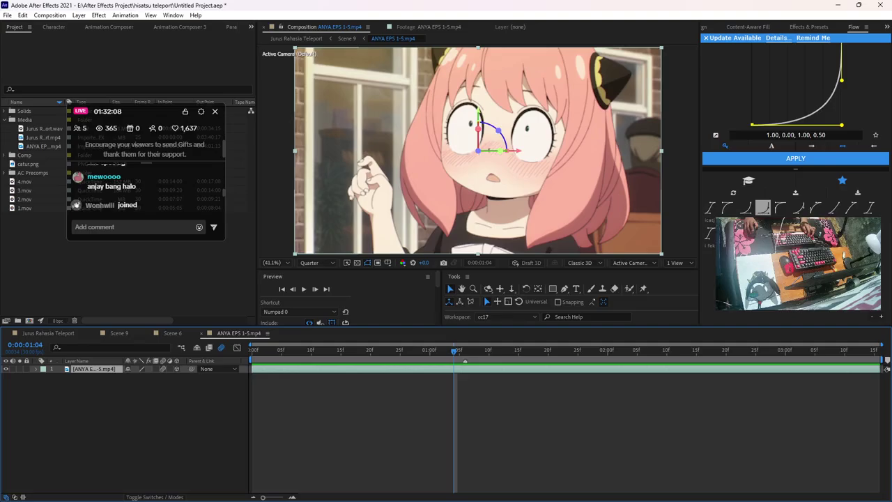
{"action": "key", "text": "ctrl+shift+a"}
{"action": "key", "text": "ctrl+d"}
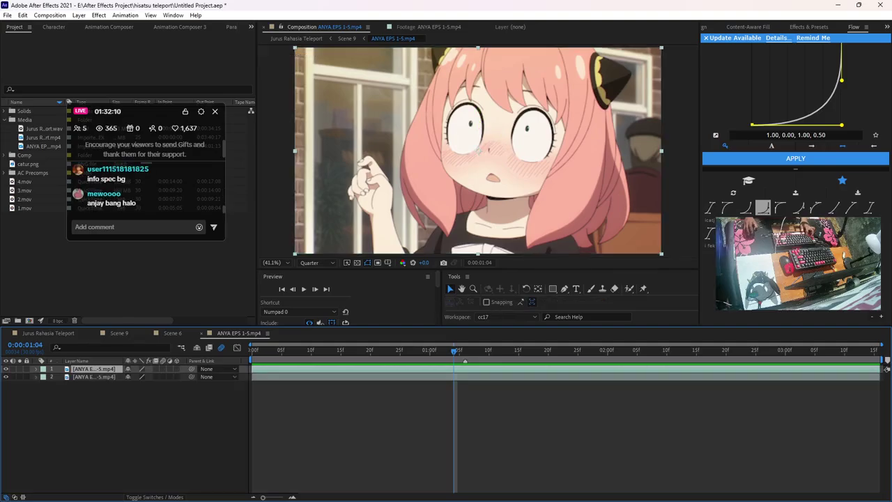
Set the preview resolution to Full and begin a Pen tool mask along the forearm's outer edge up to the wrist
{"action": "left_click", "coordinate": [314, 261]}
{"action": "left_click", "coordinate": [309, 284]}
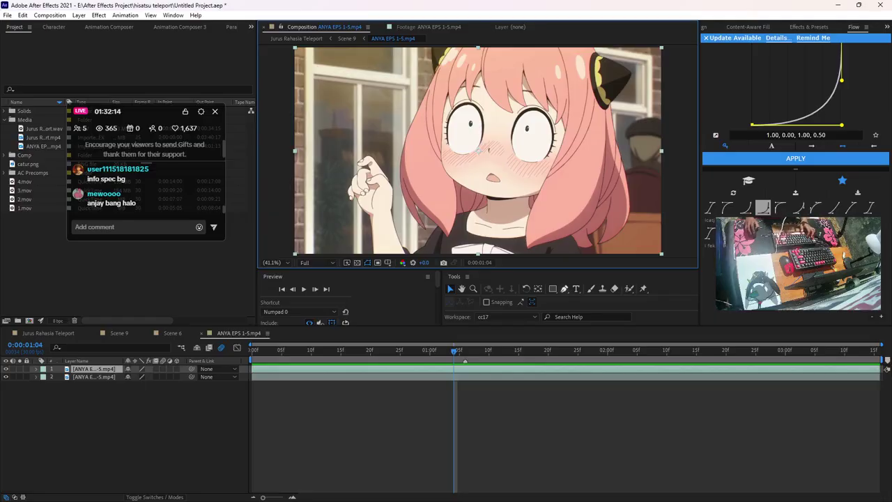
{"action": "key", "text": "g"}
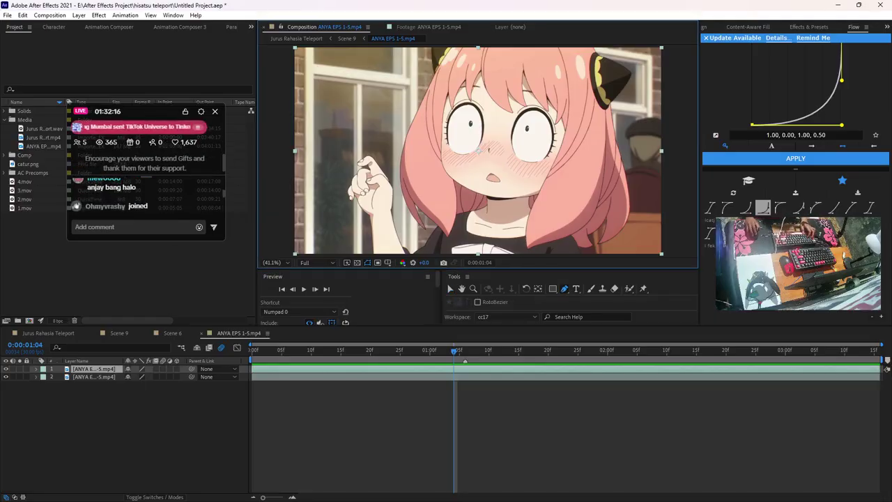
{"action": "key", "text": "grave"}
{"action": "scroll", "coordinate": [345, 421], "scroll_direction": "up", "scroll_amount": 2}
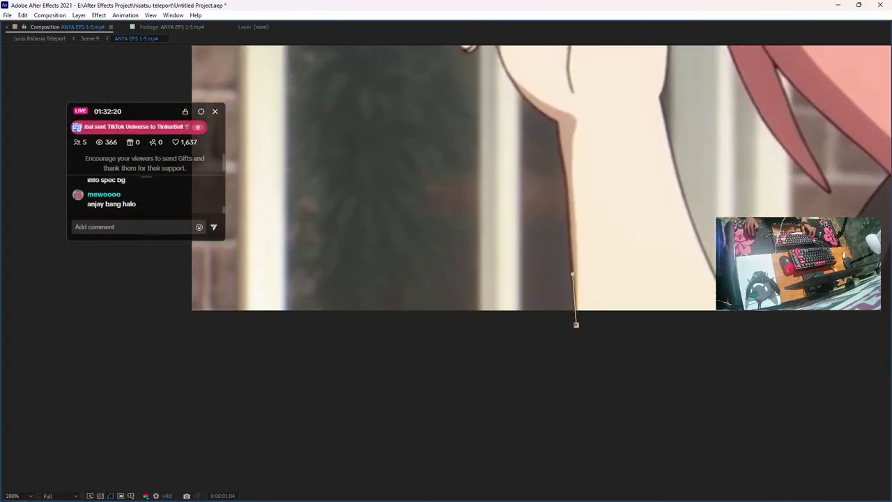
{"action": "left_click", "coordinate": [559, 125]}
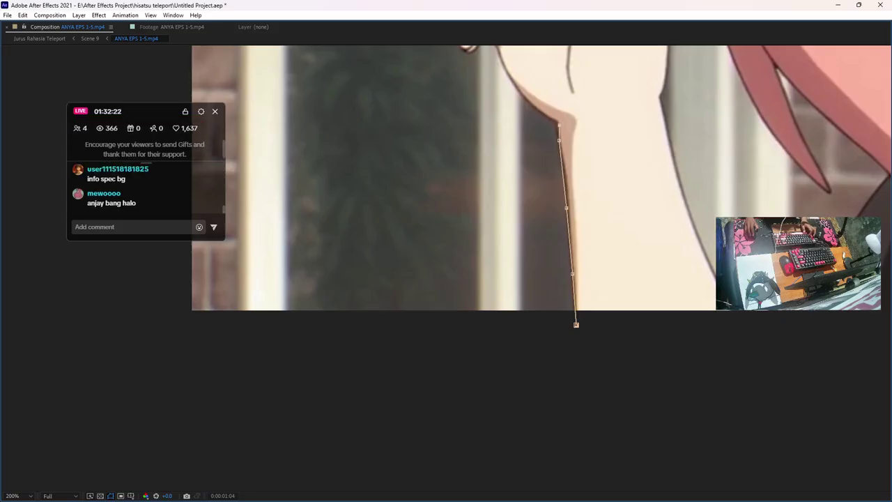
Continue the mask from the wrist around the palm, little finger and curled knuckles to the gap below the index finger
{"action": "left_click_drag", "start_coordinate": [558, 125], "coordinate": [642, 349]}
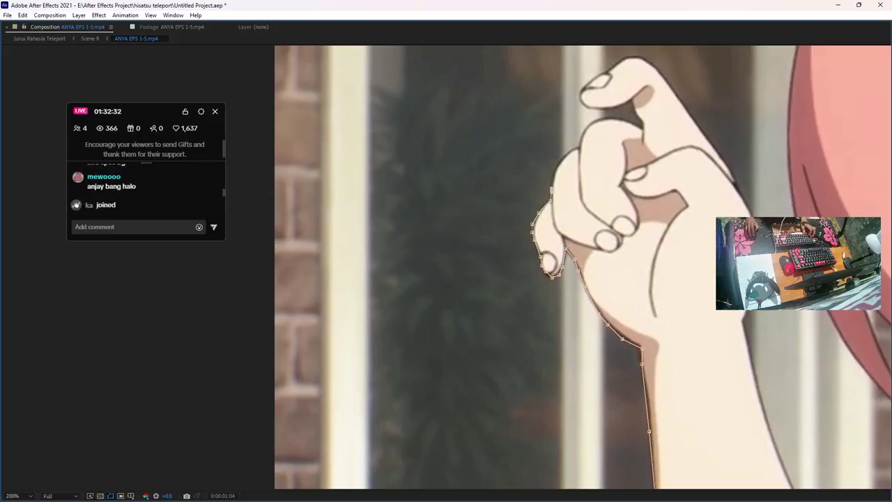
{"action": "left_click", "coordinate": [558, 163]}
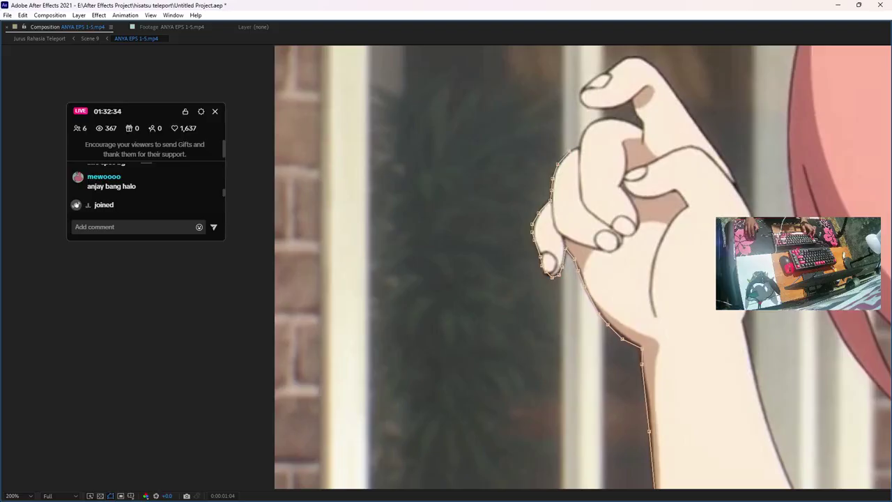
{"action": "scroll", "coordinate": [583, 268], "scroll_direction": "up", "scroll_amount": 2}
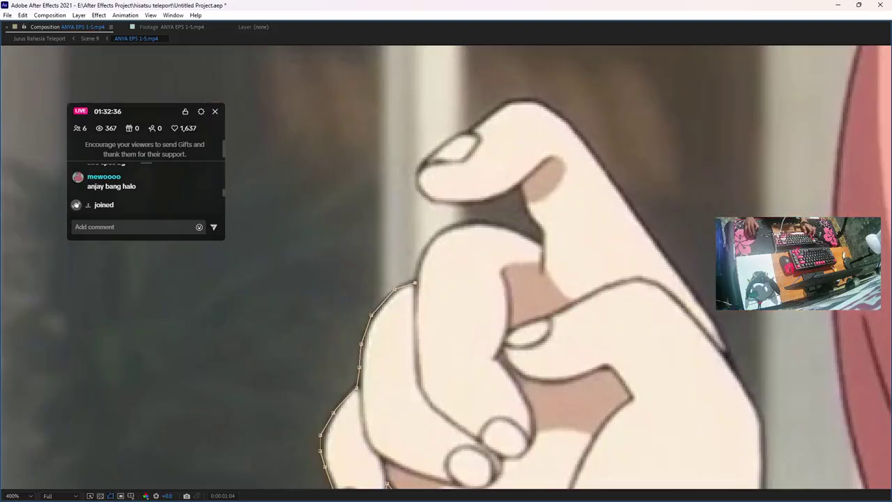
{"action": "left_click", "coordinate": [446, 227]}
{"action": "left_click", "coordinate": [470, 223]}
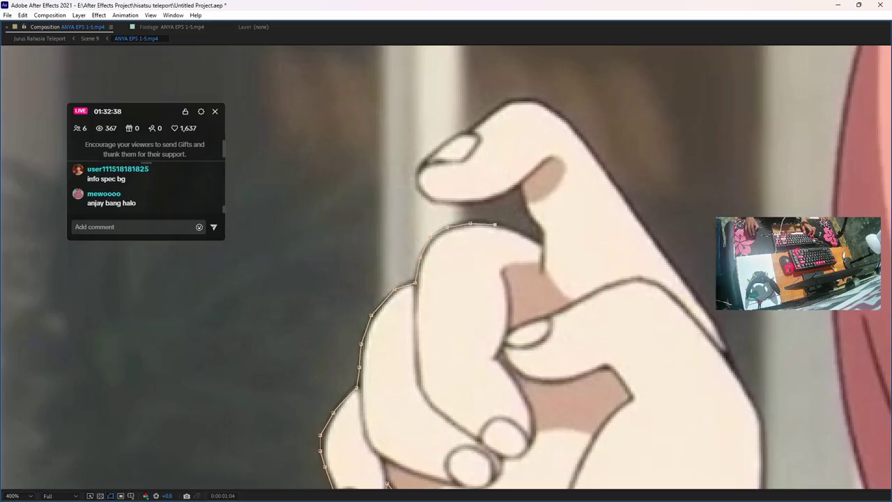
{"action": "left_click", "coordinate": [539, 241]}
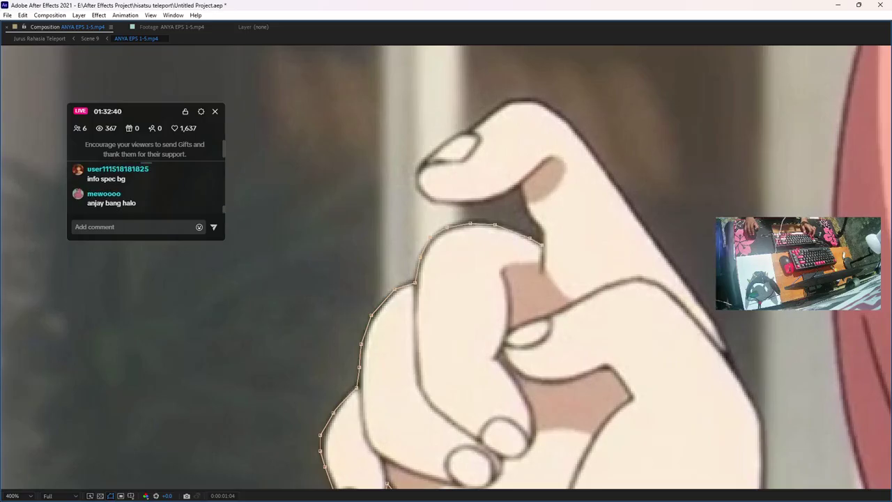
Trace the mask out of the finger gap and around the index fingertip, replacing the misplaced point at its top
{"action": "left_click", "coordinate": [480, 200]}
{"action": "left_click", "coordinate": [447, 204]}
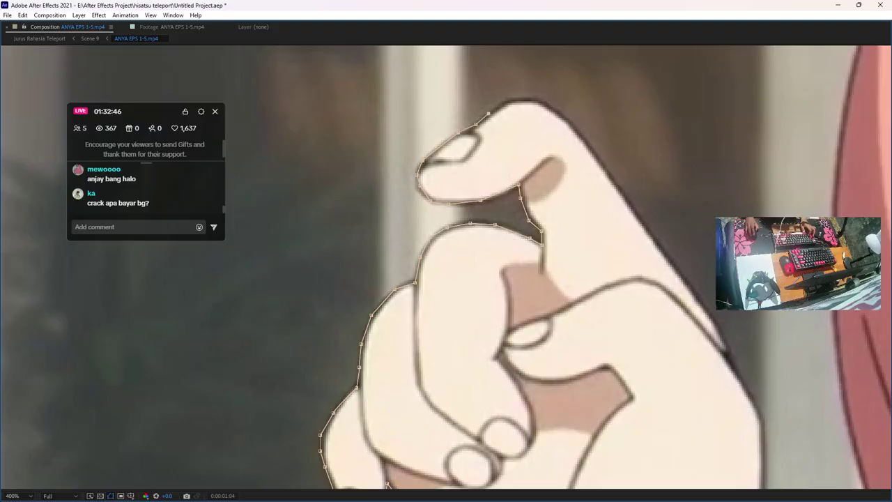
{"action": "left_click_drag", "start_coordinate": [489, 113], "coordinate": [349, 195]}
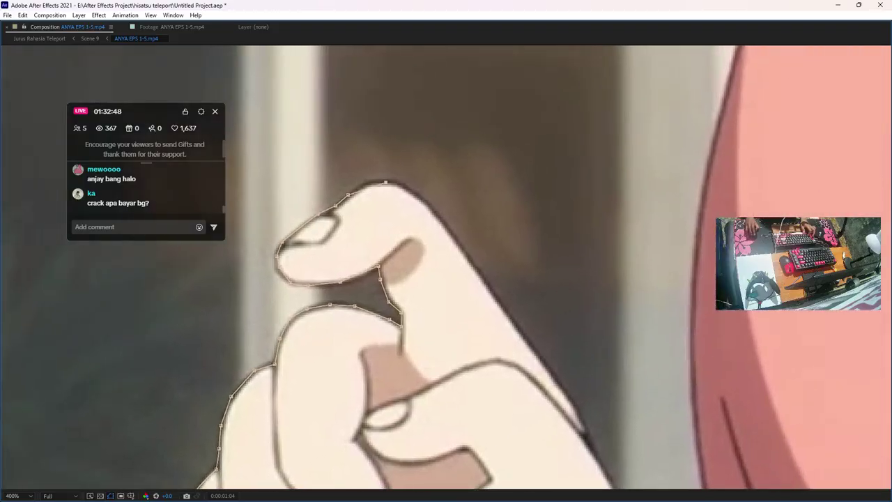
{"action": "key", "text": "ctrl+z"}
{"action": "left_click", "coordinate": [370, 181]}
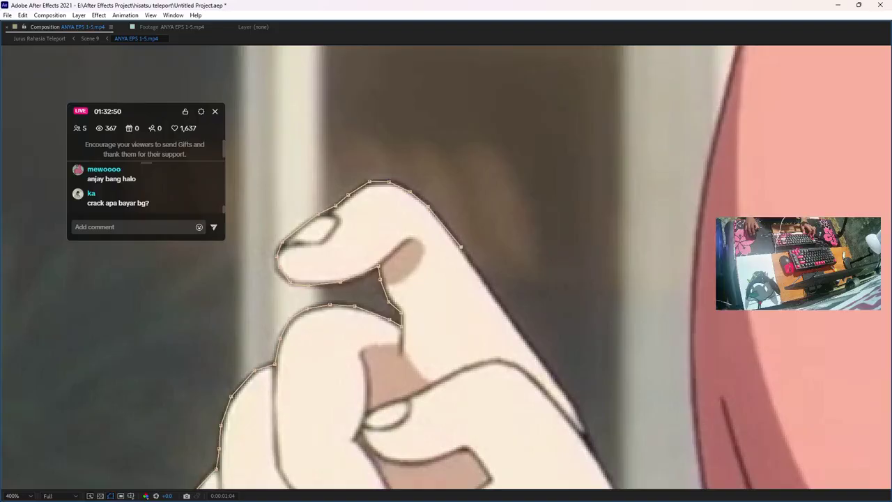
Trace the mask down the outer edge of the index finger and along the back of the hand to the wrist
{"action": "left_click_drag", "start_coordinate": [460, 246], "coordinate": [307, 103]}
{"action": "left_click", "coordinate": [365, 184]}
{"action": "left_click", "coordinate": [392, 216]}
{"action": "left_click", "coordinate": [428, 270]}
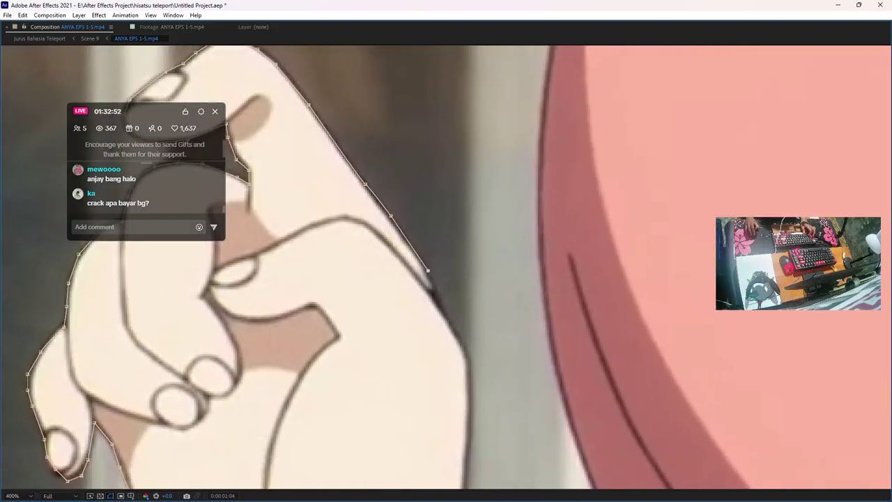
{"action": "left_click_drag", "start_coordinate": [454, 333], "coordinate": [398, 201]}
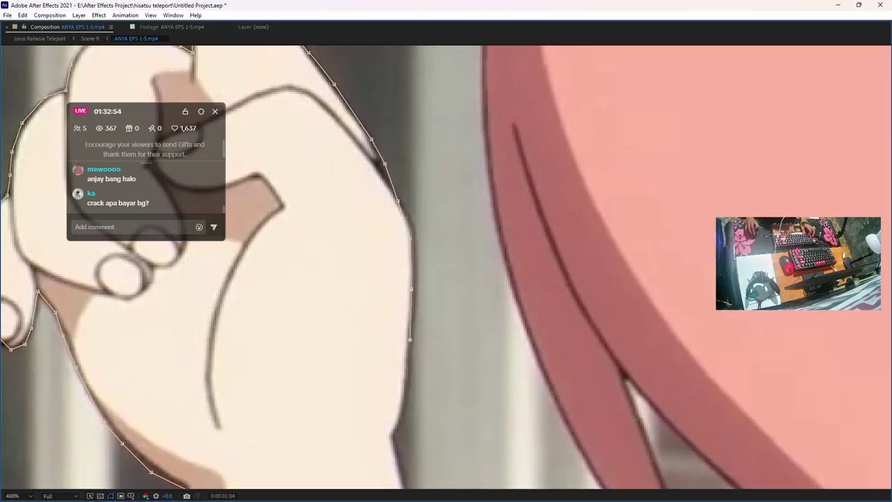
{"action": "left_click_drag", "start_coordinate": [411, 348], "coordinate": [431, 182]}
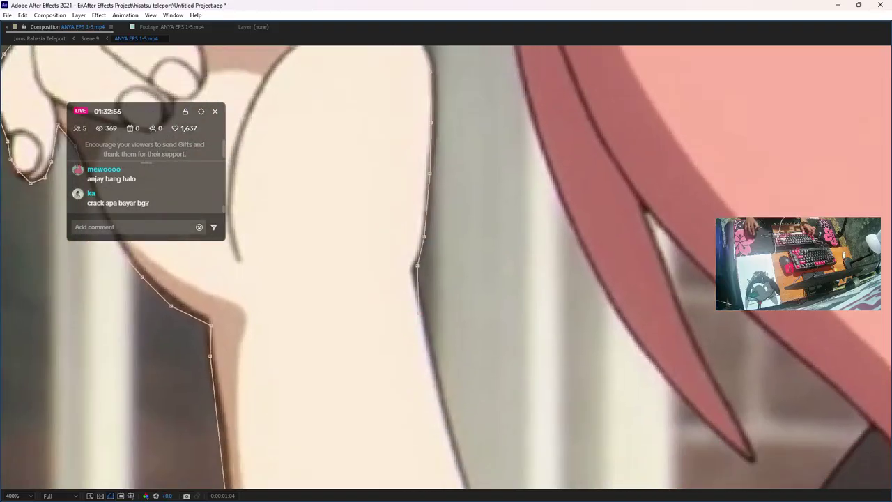
Extend the mask down the forearm's inner edge and around the dark sleeve corner to just below the frame
{"action": "left_click_drag", "start_coordinate": [420, 311], "coordinate": [395, 132]}
{"action": "left_click", "coordinate": [419, 209]}
{"action": "left_click", "coordinate": [434, 289]}
{"action": "left_click_drag", "start_coordinate": [435, 291], "coordinate": [306, 132]}
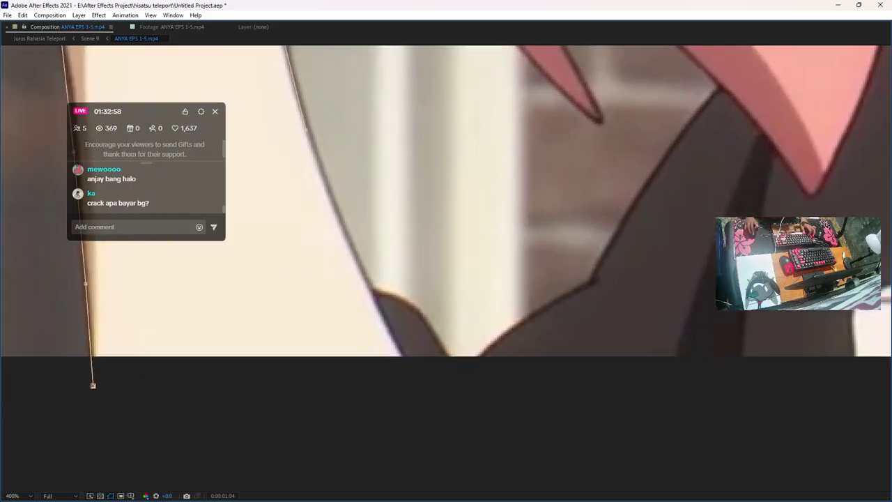
{"action": "left_click", "coordinate": [368, 284]}
{"action": "left_click", "coordinate": [417, 305]}
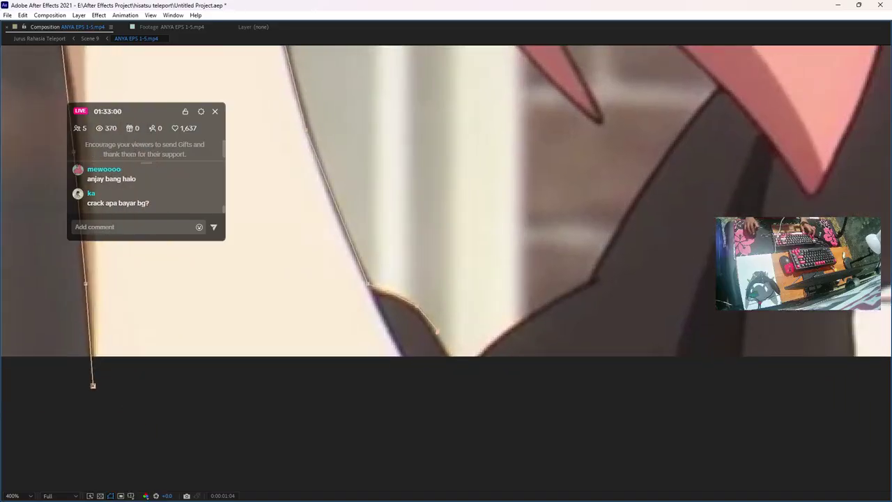
{"action": "left_click", "coordinate": [477, 365]}
Trace the mask up the edge of the dark clothing over the shoulder to where it meets the pink hair
{"action": "left_click", "coordinate": [508, 331]}
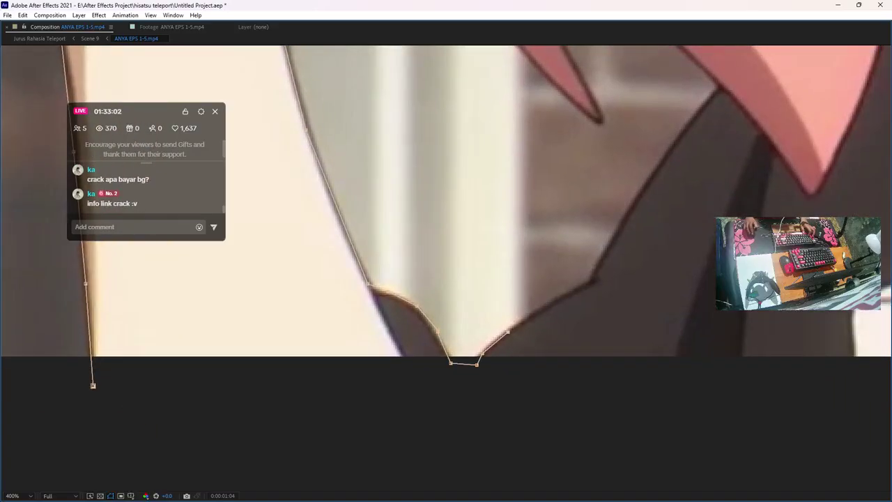
{"action": "left_click", "coordinate": [590, 282]}
{"action": "left_click", "coordinate": [639, 197]}
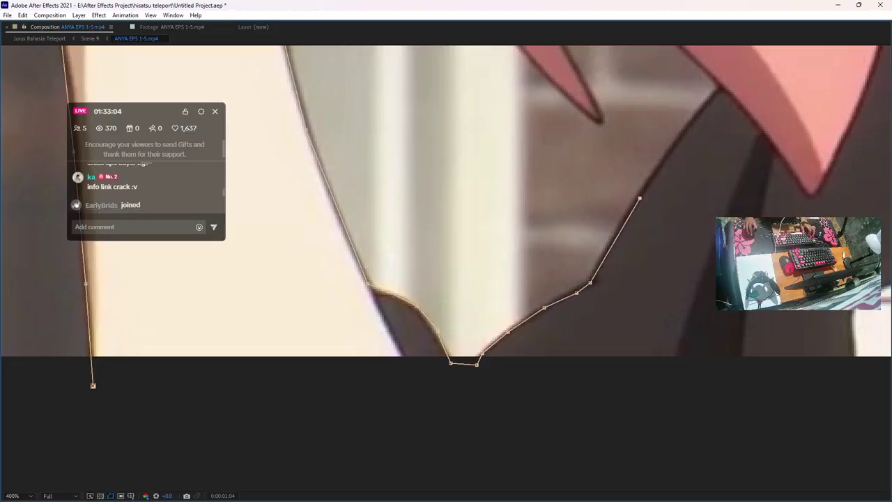
{"action": "left_click_drag", "start_coordinate": [638, 198], "coordinate": [501, 394]}
{"action": "left_click", "coordinate": [576, 286]}
{"action": "left_click", "coordinate": [585, 283]}
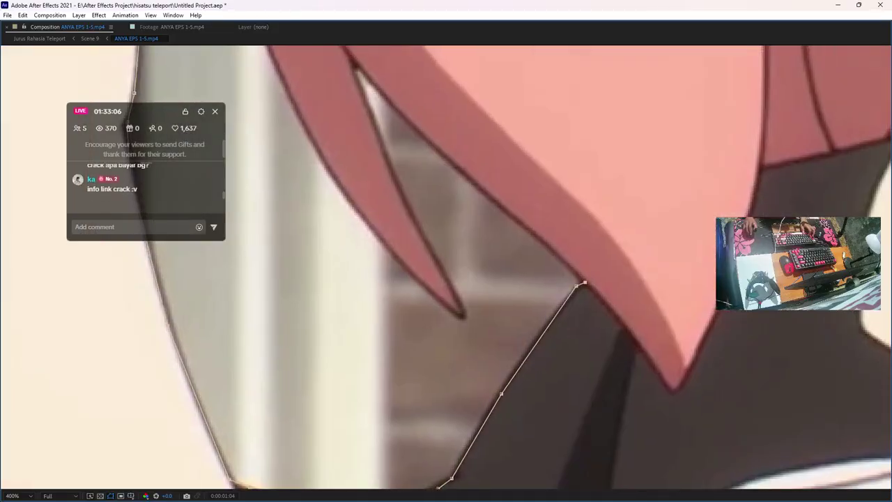
Trace the mask along the hair's lower edge from the shoulder up to the notch beside the loose strand
{"action": "left_click_drag", "start_coordinate": [585, 282], "coordinate": [698, 378]}
{"action": "left_click", "coordinate": [643, 324]}
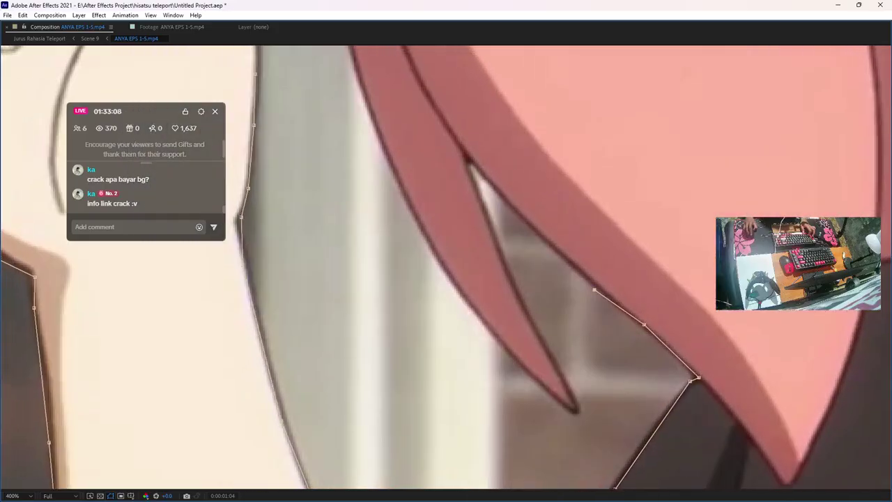
{"action": "left_click", "coordinate": [582, 277]}
{"action": "left_click", "coordinate": [469, 162]}
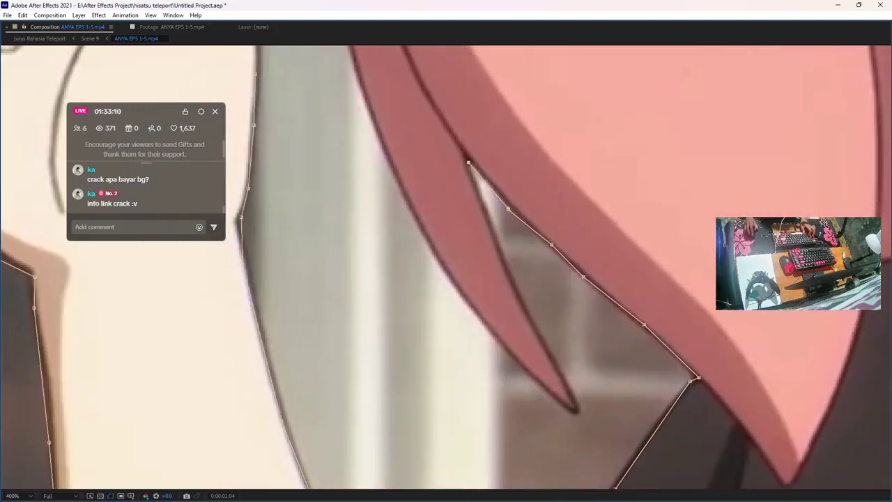
Trace the mask down the loose hair strand's inner edge, around its tip and back up its outer edge
{"action": "left_click", "coordinate": [517, 285]}
{"action": "left_click", "coordinate": [558, 366]}
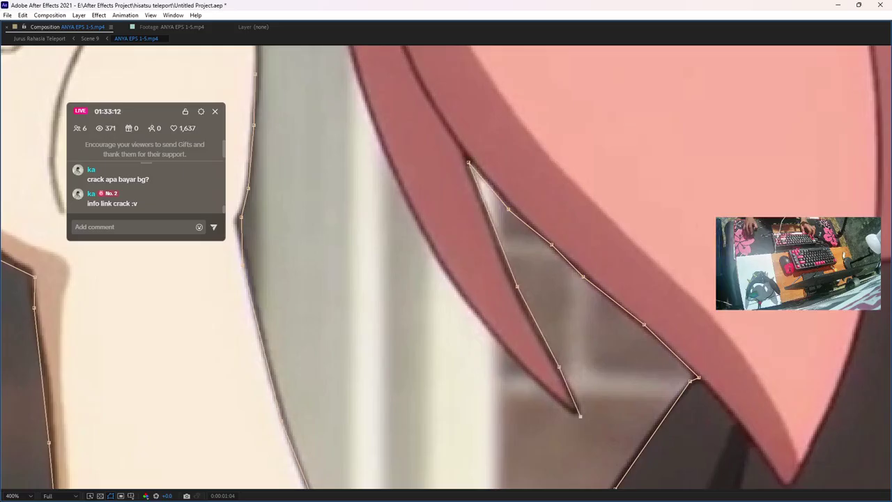
{"action": "left_click", "coordinate": [505, 352]}
{"action": "left_click", "coordinate": [421, 218]}
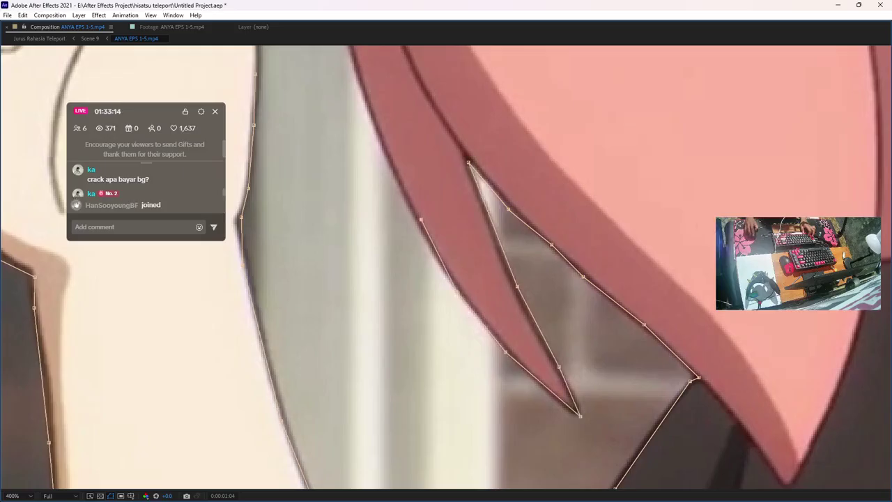
Continue the mask up the hair's outer edge beside the raised hand, undoing and redoing the misplaced points
{"action": "left_click_drag", "start_coordinate": [356, 69], "coordinate": [541, 361]}
{"action": "left_click", "coordinate": [521, 339]}
{"action": "key", "text": "ctrl+z"}
{"action": "key", "text": "ctrl+z"}
{"action": "left_click", "coordinate": [510, 319]}
{"action": "left_click", "coordinate": [541, 361]}
{"action": "left_click", "coordinate": [514, 232]}
{"action": "left_click_drag", "start_coordinate": [514, 232], "coordinate": [535, 426]}
{"action": "left_click", "coordinate": [529, 277]}
{"action": "left_click_drag", "start_coordinate": [529, 277], "coordinate": [494, 425]}
{"action": "left_click", "coordinate": [519, 271]}
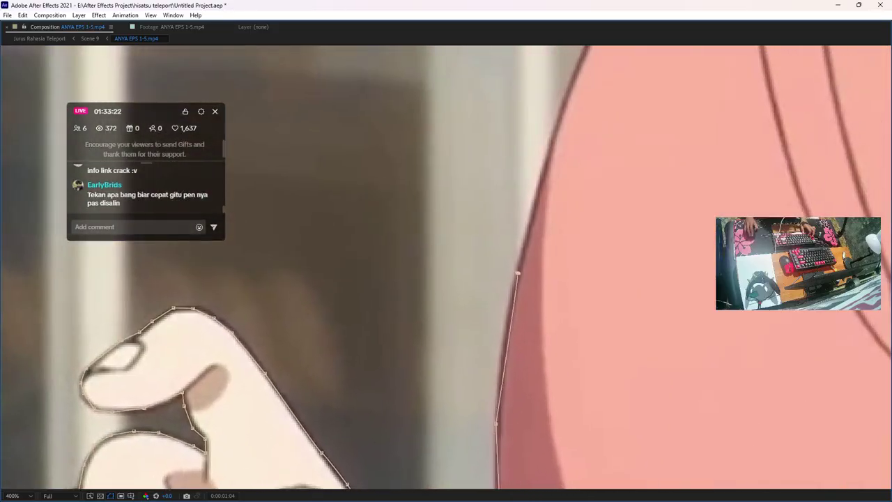
Extend the mask along the hair's upper outer edge to the base of the dark hair ornament
{"action": "scroll", "coordinate": [519, 271], "scroll_direction": "down", "scroll_amount": 1}
{"action": "left_click_drag", "start_coordinate": [518, 271], "coordinate": [365, 431]}
{"action": "left_click", "coordinate": [362, 316]}
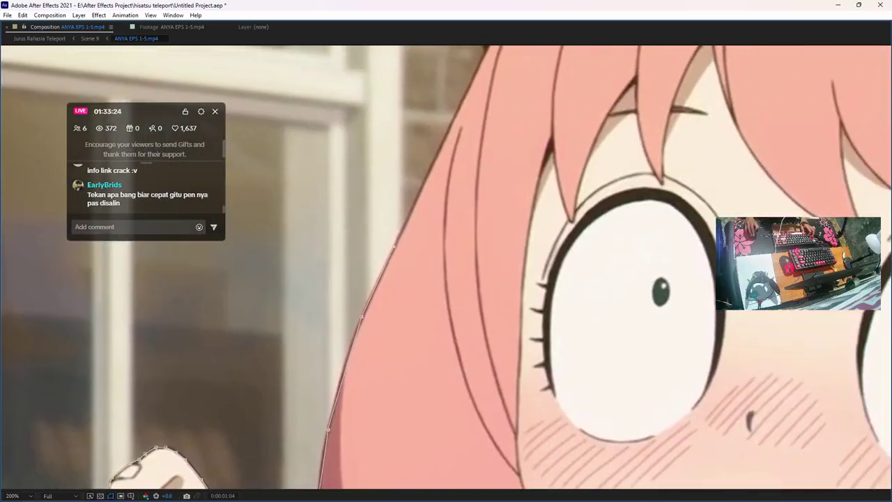
{"action": "left_click", "coordinate": [430, 171]}
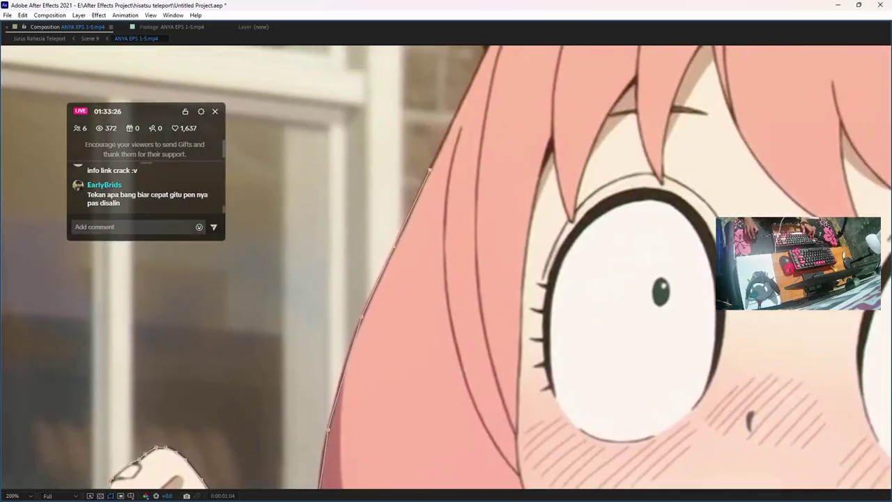
{"action": "left_click_drag", "start_coordinate": [430, 171], "coordinate": [391, 303]}
{"action": "left_click", "coordinate": [427, 223]}
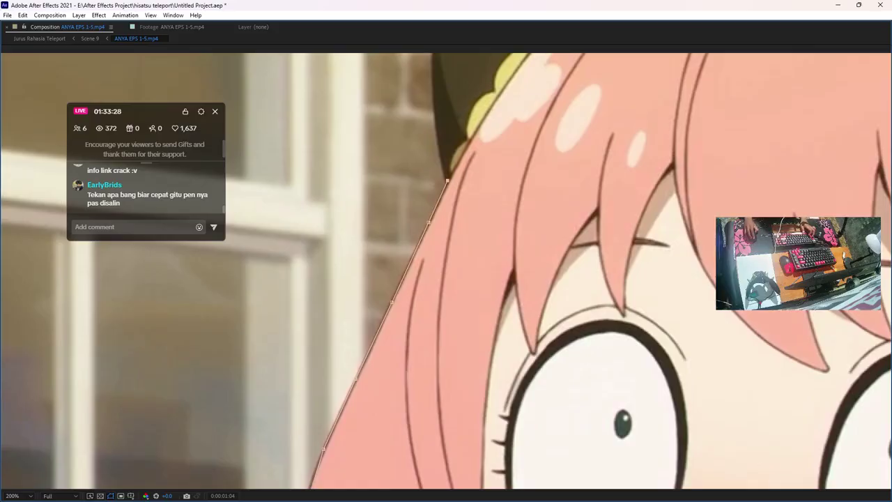
{"action": "left_click_drag", "start_coordinate": [448, 180], "coordinate": [435, 307]}
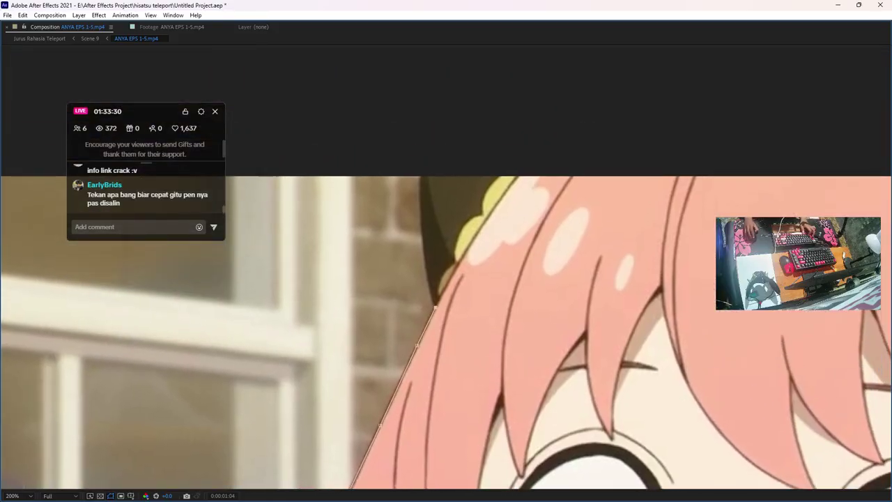
Carry the mask around the first hair ornament and above the frame across the head to the opposite edge of the hair
{"action": "left_click", "coordinate": [420, 201]}
{"action": "left_click_drag", "start_coordinate": [827, 195], "coordinate": [93, 226]}
{"action": "left_click", "coordinate": [468, 201]}
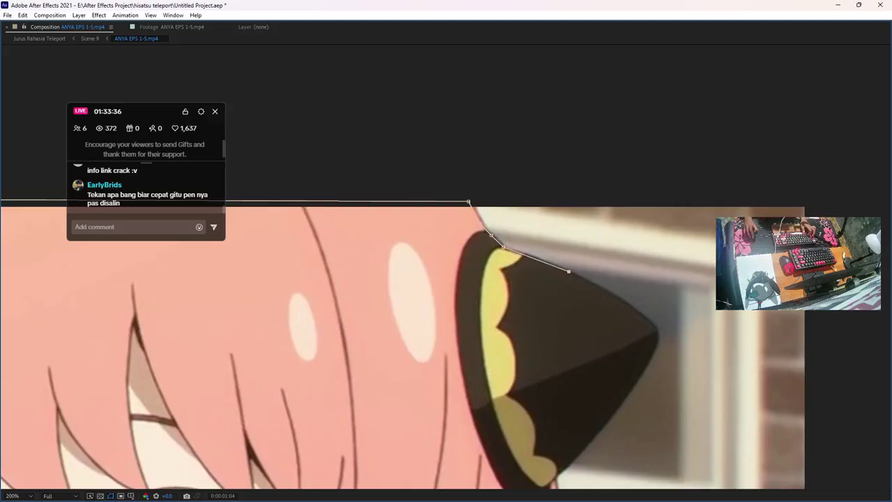
Trace the mask around the cone-shaped second hair ornament, over its point and back to the hair
{"action": "left_click", "coordinate": [607, 291]}
{"action": "left_click_drag", "start_coordinate": [607, 290], "coordinate": [499, 182]}
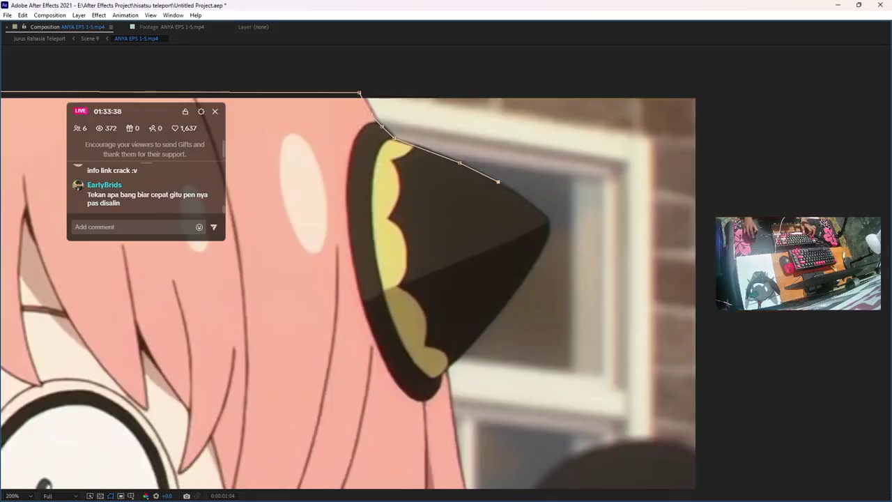
{"action": "left_click_drag", "start_coordinate": [527, 276], "coordinate": [570, 159]}
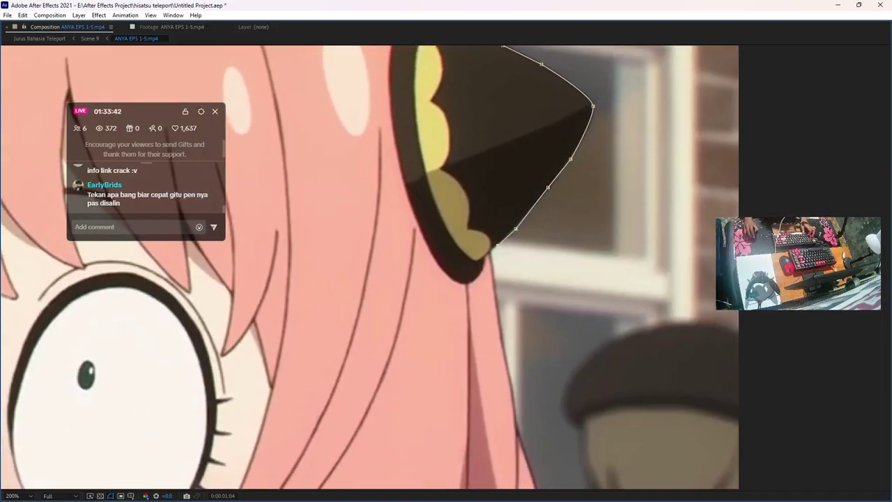
{"action": "left_click_drag", "start_coordinate": [491, 248], "coordinate": [477, 116]}
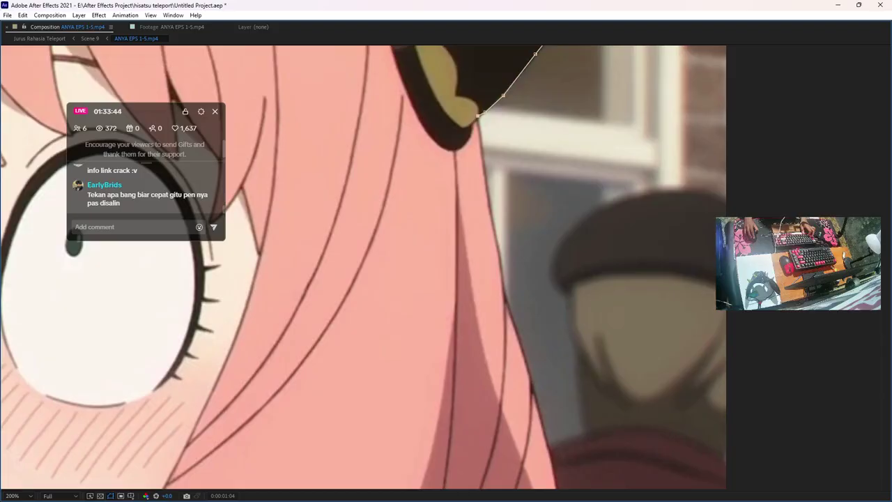
Trace the mask down the long hair below the second ornament to its lower curve, redoing the misplaced point
{"action": "left_click_drag", "start_coordinate": [493, 222], "coordinate": [472, 89]}
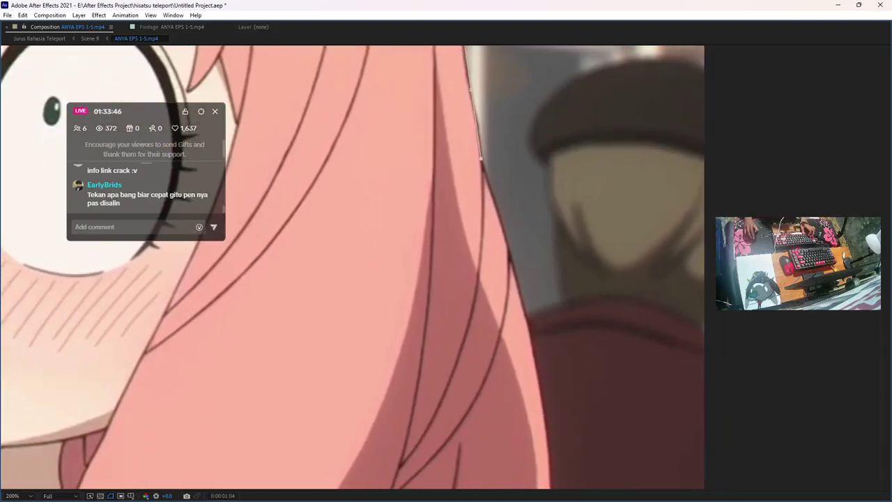
{"action": "left_click", "coordinate": [486, 173]}
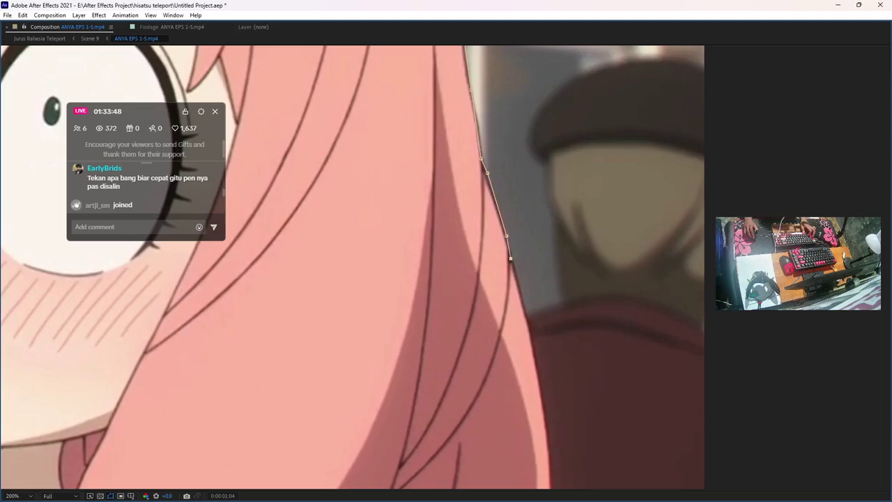
{"action": "left_click", "coordinate": [518, 277]}
{"action": "left_click_drag", "start_coordinate": [518, 278], "coordinate": [472, 70]}
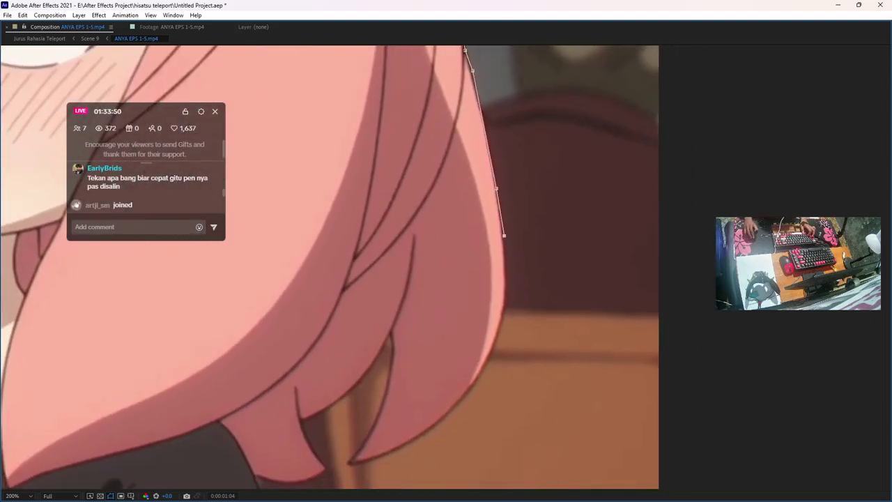
{"action": "left_click", "coordinate": [509, 277]}
{"action": "key", "text": "ctrl+z"}
{"action": "left_click", "coordinate": [506, 294]}
{"action": "left_click", "coordinate": [498, 331]}
{"action": "left_click", "coordinate": [484, 367]}
Trace the mask around the pointed hair tips and the notches between them to the dark clothing
{"action": "left_click_drag", "start_coordinate": [484, 367], "coordinate": [670, 137]}
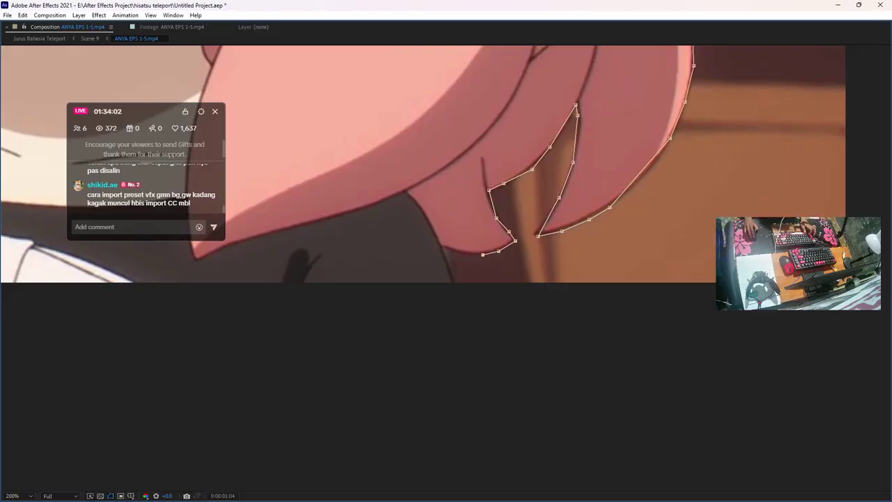
{"action": "left_click", "coordinate": [457, 251]}
{"action": "left_click", "coordinate": [440, 245]}
Run the mask below the frame and close it at its starting point under the forearm
{"action": "scroll", "coordinate": [441, 243], "scroll_direction": "down", "scroll_amount": 2}
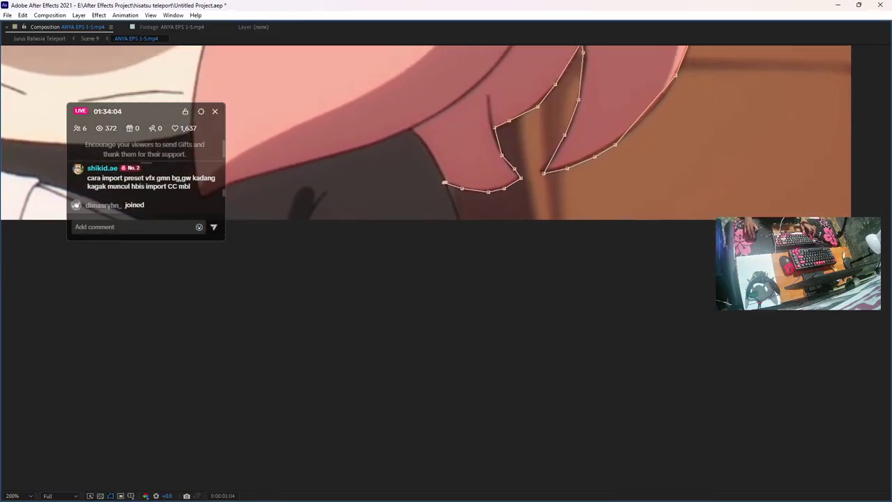
{"action": "left_click", "coordinate": [453, 225]}
{"action": "scroll", "coordinate": [454, 225], "scroll_direction": "left", "scroll_amount": 4}
{"action": "left_click_drag", "start_coordinate": [139, 293], "coordinate": [829, 305]}
{"action": "left_click", "coordinate": [364, 248]}
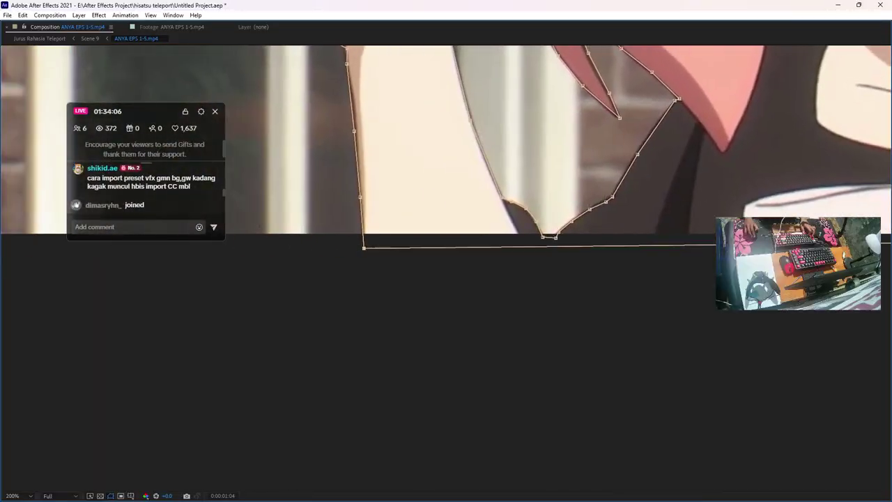
Fit the whole frame in the viewer and duplicate the masked character layer
{"action": "key", "text": "grave"}
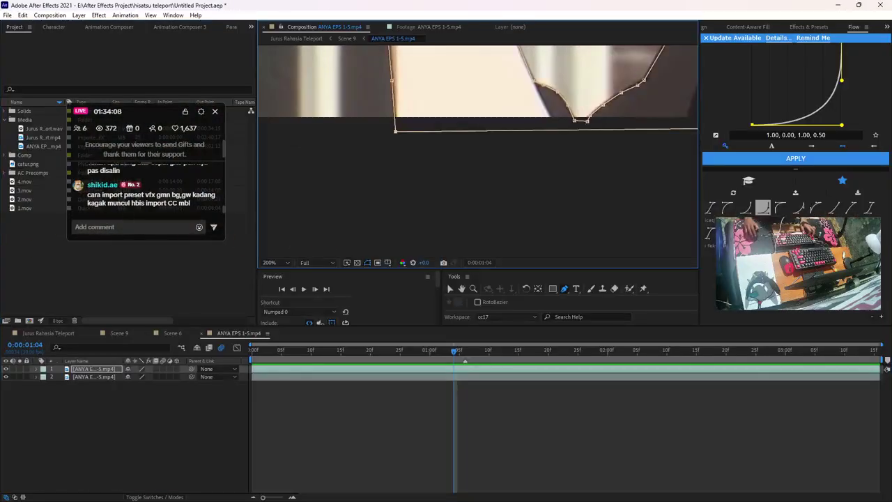
{"action": "left_click", "coordinate": [276, 262]}
{"action": "left_click", "coordinate": [282, 272]}
{"action": "left_click", "coordinate": [450, 289]}
{"action": "key", "text": "ctrl+space"}
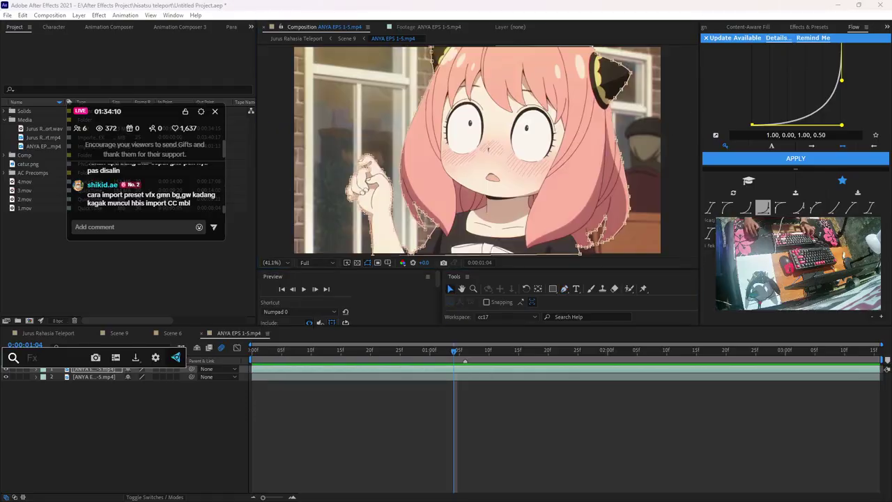
{"action": "left_click", "coordinate": [95, 369]}
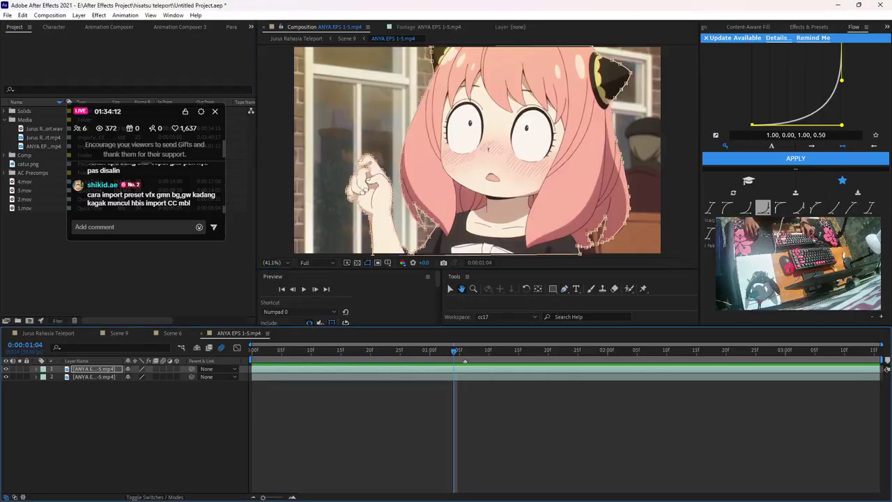
{"action": "key", "text": "ctrl+d"}
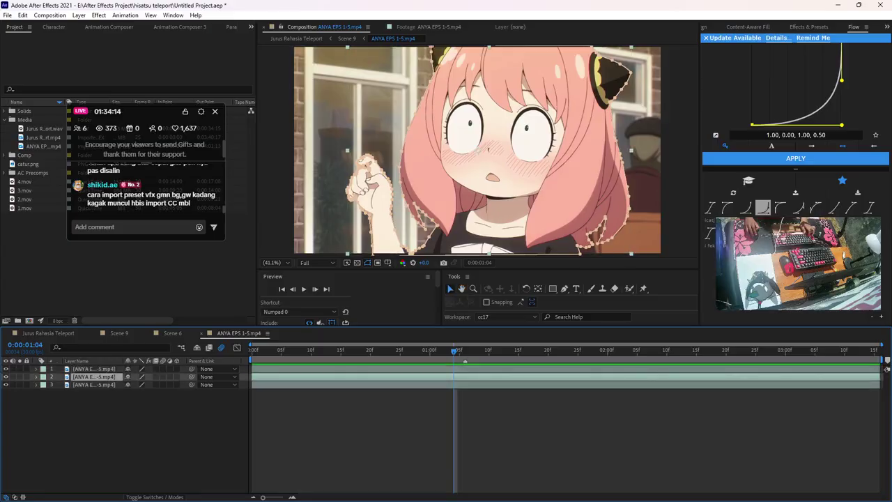
Apply the Stroke effect to the lower of the two masked character layers
{"action": "key", "text": "ctrl+space"}
{"action": "type", "text": "stroke"}
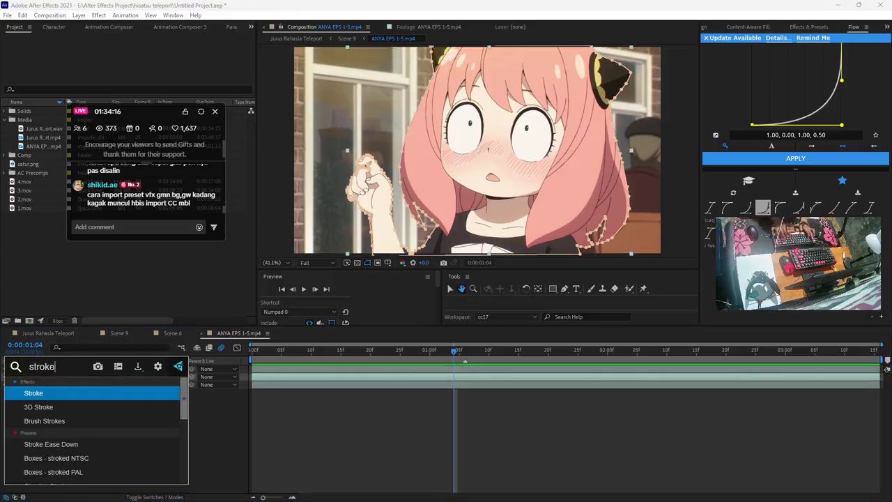
{"action": "key", "text": "Return"}
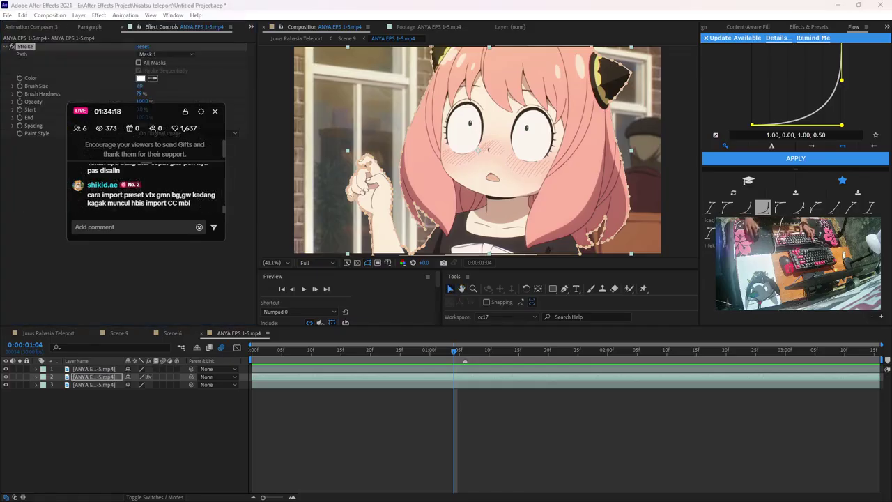
Set the stroke's brush hardness to 100% and its brush size to 35
{"action": "left_click_drag", "start_coordinate": [151, 111], "coordinate": [145, 185]}
{"action": "left_click", "coordinate": [186, 133]}
{"action": "left_click", "coordinate": [174, 153]}
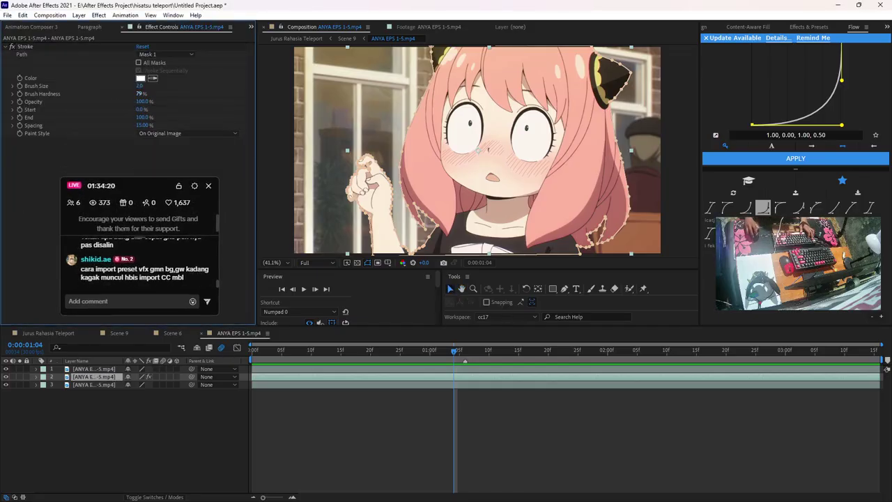
{"action": "left_click_drag", "start_coordinate": [139, 94], "coordinate": [167, 93]}
{"action": "left_click", "coordinate": [167, 154]}
{"action": "key", "text": "Return"}
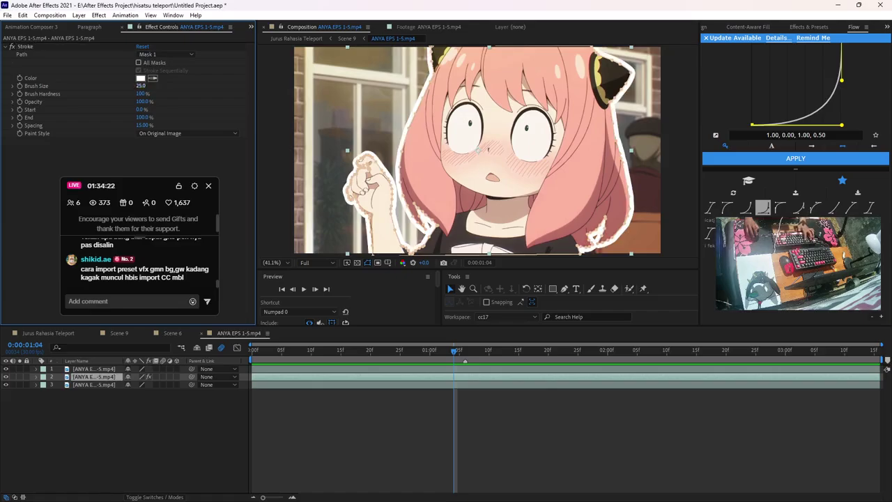
{"action": "type", "text": "35"}
{"action": "key", "text": "Return"}
From the Jurus Rahasia Teleport composition, open Scene 1, its Pre-comp 2 and the nested ANYA EPS 1-5.mp4 composition
{"action": "left_click", "coordinate": [94, 384]}
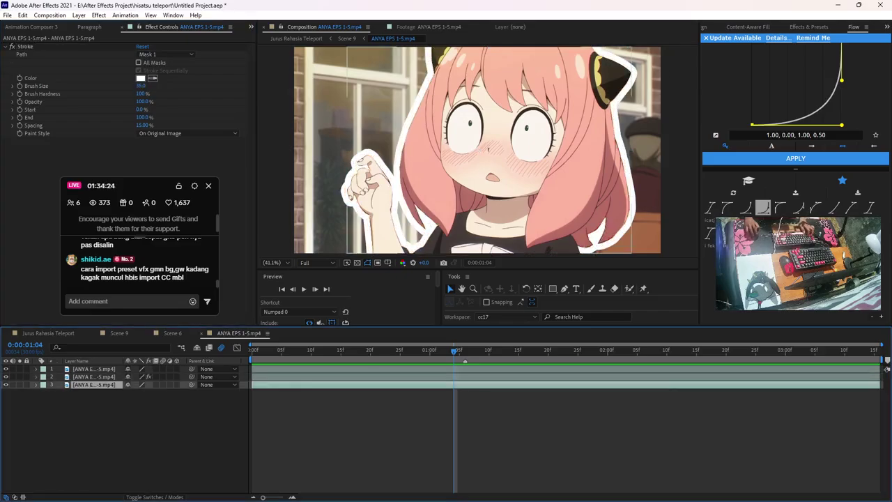
{"action": "key", "text": "space"}
{"action": "left_click", "coordinate": [48, 333]}
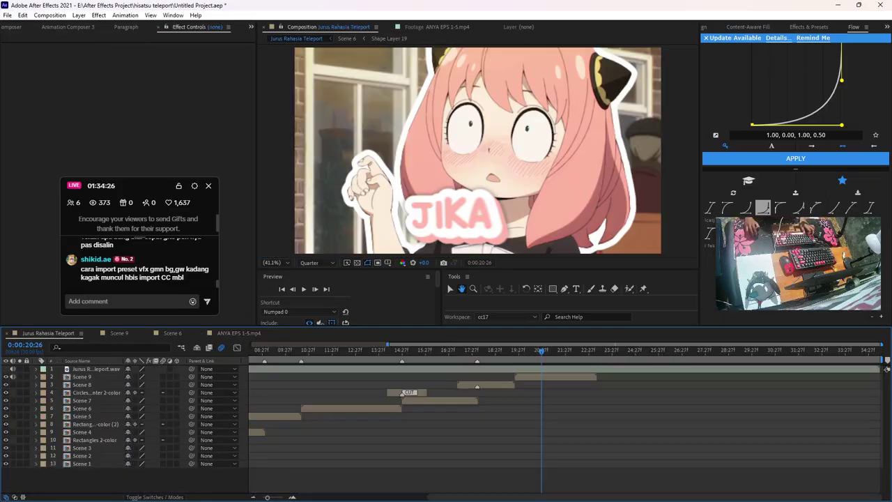
{"action": "left_click", "coordinate": [450, 288]}
{"action": "double_click", "coordinate": [82, 464]}
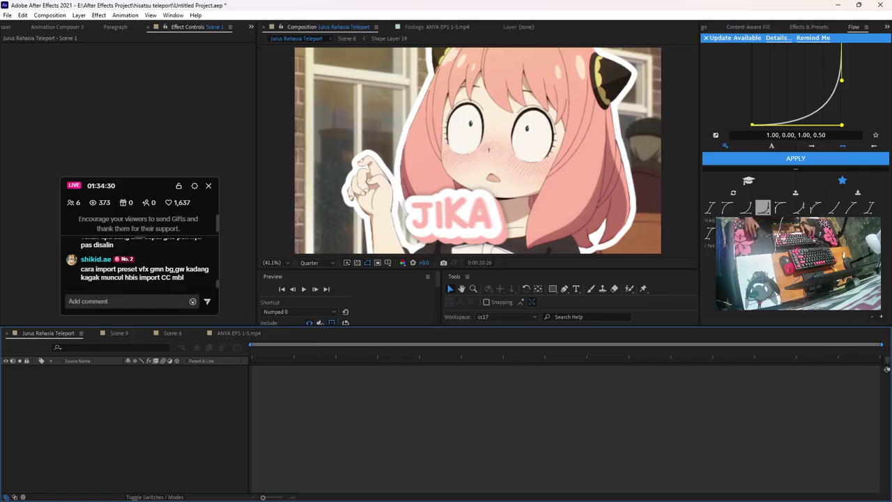
{"action": "double_click", "coordinate": [87, 417]}
{"action": "left_click", "coordinate": [87, 424]}
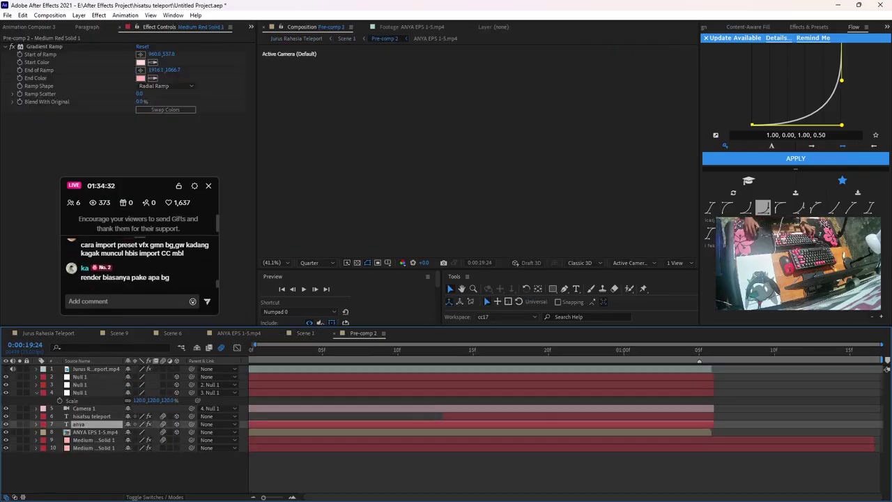
{"action": "double_click", "coordinate": [94, 431]}
Copy the Hue/Saturation effect from Scene 1's background clip onto the unmasked background layer of Scene 9's ANYA EPS 1-5.mp4 composition
{"action": "left_click", "coordinate": [95, 385]}
{"action": "left_click", "coordinate": [139, 175]}
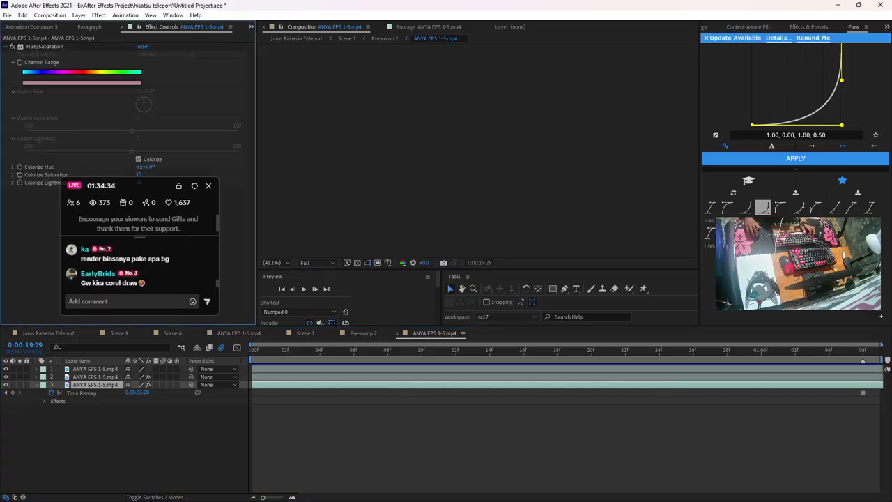
{"action": "left_click", "coordinate": [45, 46]}
{"action": "left_click", "coordinate": [239, 333]}
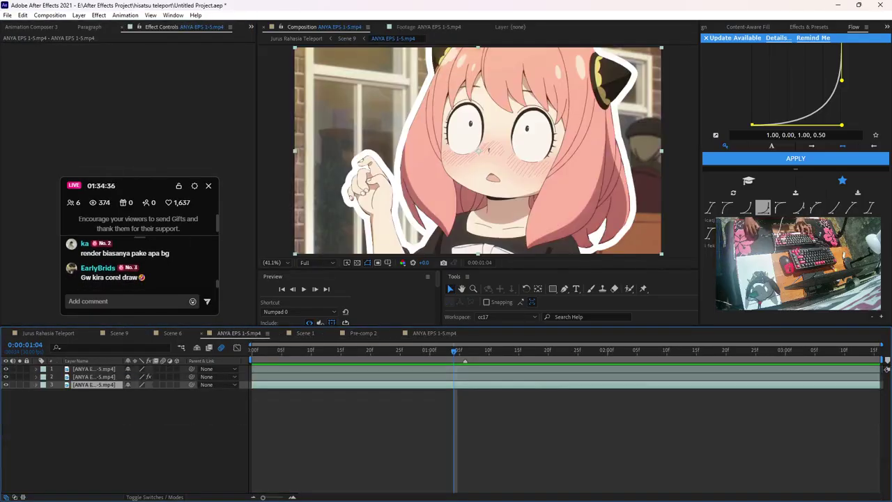
{"action": "key", "text": "ctrl+v"}
Return to Scene 9, close the other open compositions, and enable motion blur and 3D on the ANYA EPS 1-5.mp4 precomp layer
{"action": "left_click", "coordinate": [119, 333]}
{"action": "middle_click", "coordinate": [172, 333]}
{"action": "middle_click", "coordinate": [172, 332]}
{"action": "middle_click", "coordinate": [172, 333]}
{"action": "middle_click", "coordinate": [172, 333]}
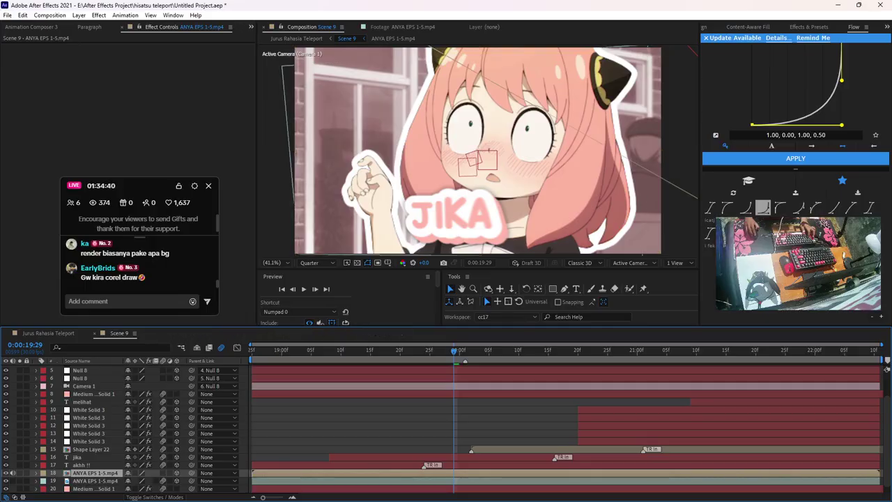
{"action": "left_click", "coordinate": [163, 473]}
{"action": "left_click", "coordinate": [177, 473]}
Copy the original clip layer's position, scale and rotation values onto the ANYA EPS 1-5.mp4 precomp layer, and delete the original clip layer
{"action": "left_click", "coordinate": [95, 481]}
{"action": "key", "text": "p"}
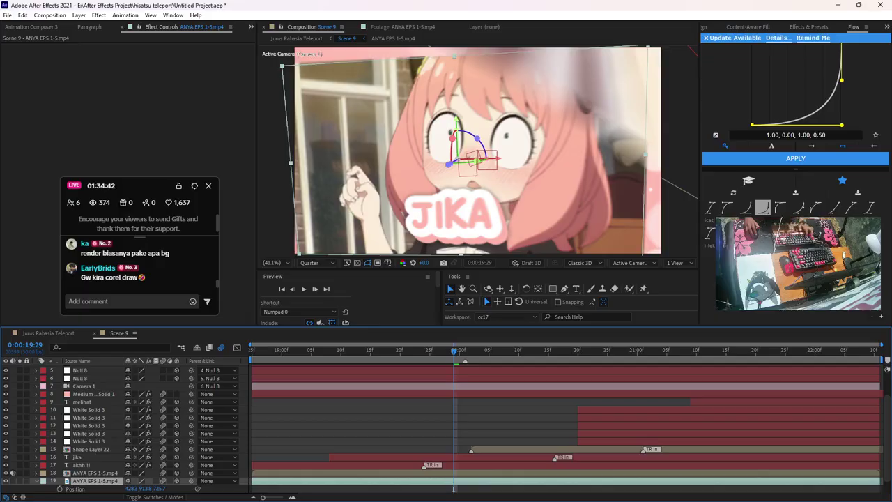
{"action": "key", "text": "shift+r"}
{"action": "left_click_drag", "start_coordinate": [46, 441], "coordinate": [76, 474]}
{"action": "key", "text": "shift+s"}
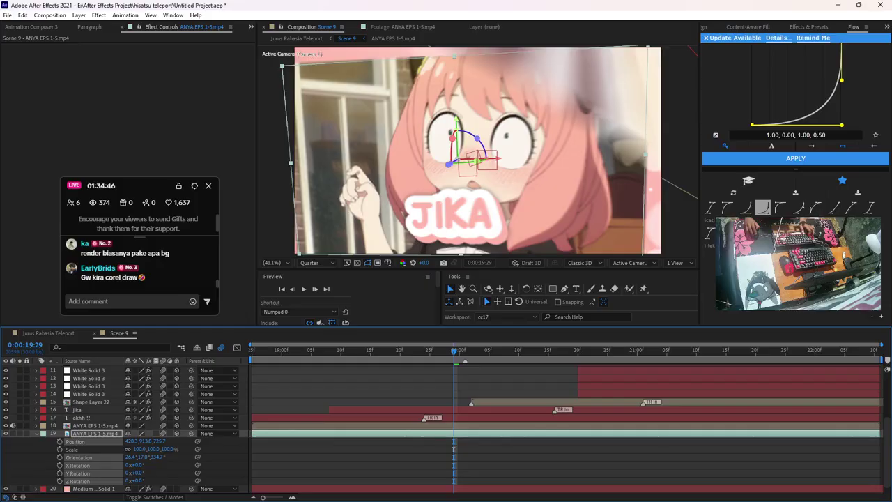
{"action": "left_click", "coordinate": [72, 449], "text": "ctrl"}
{"action": "left_click", "coordinate": [95, 425], "text": "ctrl"}
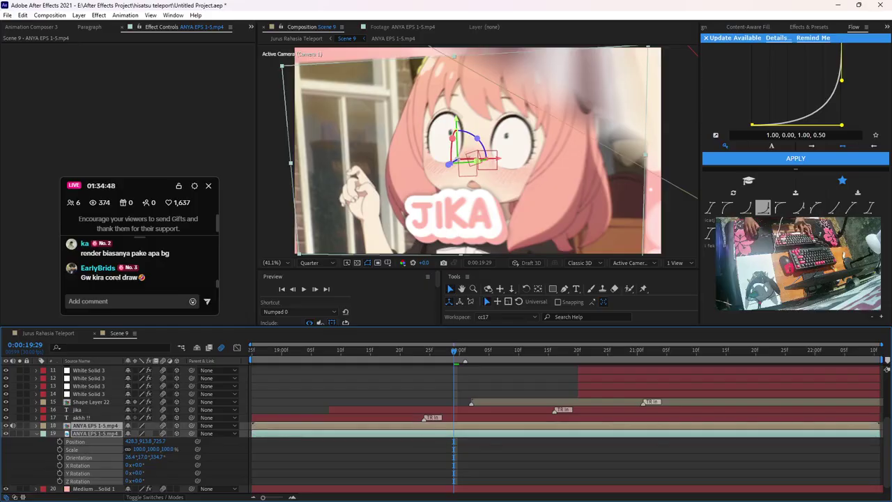
{"action": "left_click", "coordinate": [223, 459]}
{"action": "left_click", "coordinate": [96, 426]}
{"action": "key", "text": "ctrl+v"}
{"action": "left_click", "coordinate": [95, 433]}
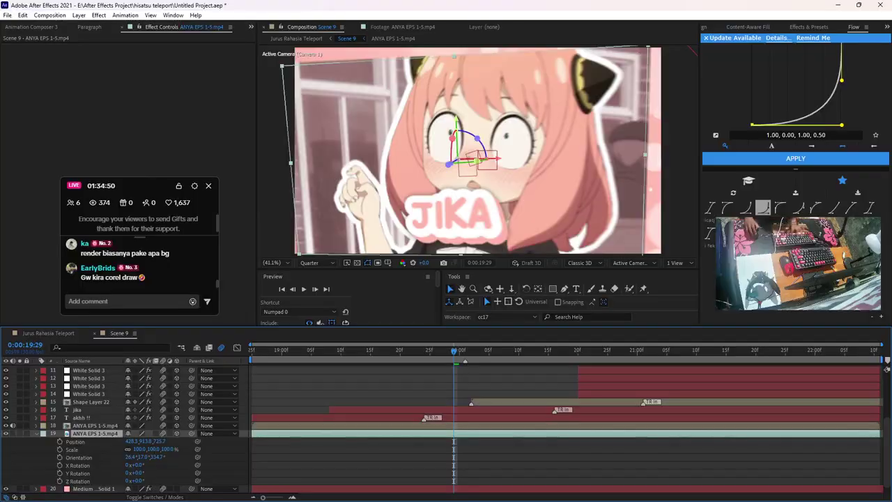
{"action": "key", "text": "Delete"}
Preview Scene 9 from 0:00:18:27 and play the full Jurus Rahasia Teleport composition
{"action": "left_click_drag", "start_coordinate": [453, 351], "coordinate": [264, 351]}
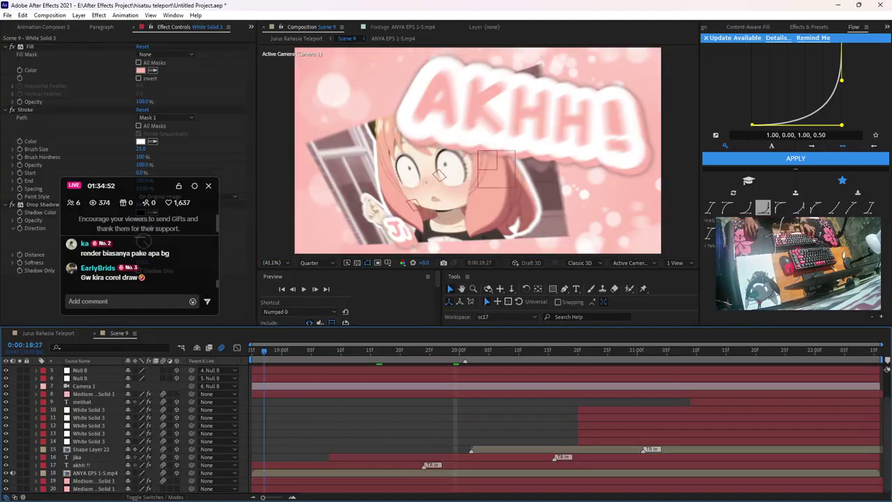
{"action": "key", "text": "space"}
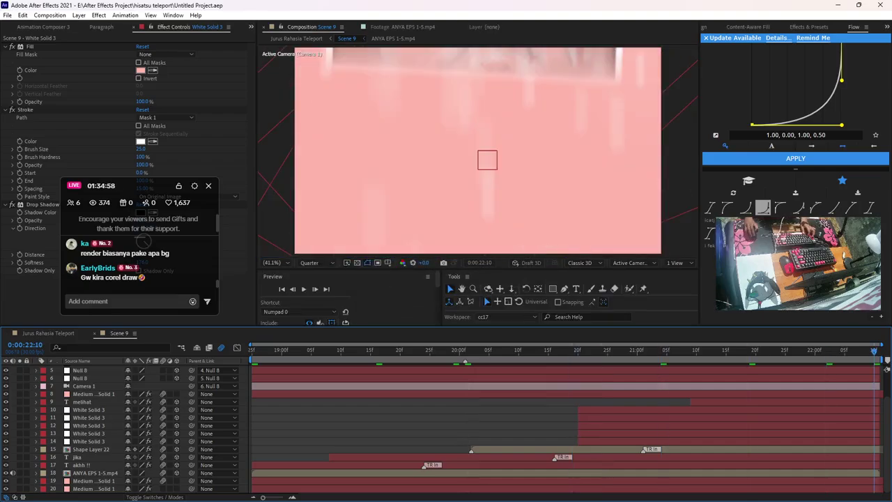
{"action": "left_click", "coordinate": [48, 333]}
{"action": "key", "text": "ctrl+shift+a"}
{"action": "key", "text": "minus"}
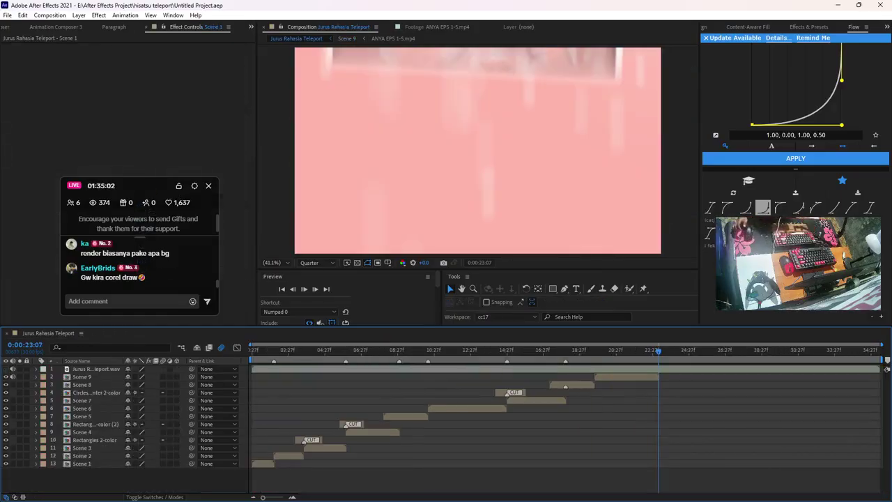
{"action": "key", "text": "space"}
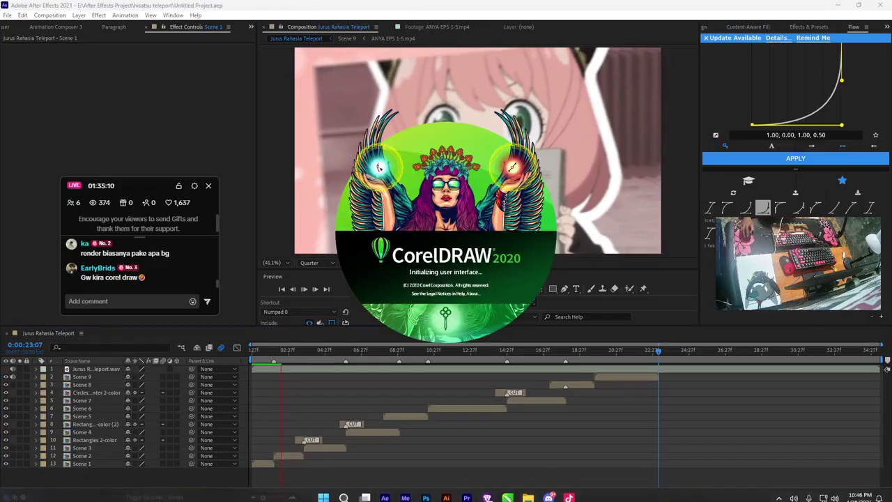
Launch CorelDRAW 2020 and switch back to After Effects
{"action": "key", "text": "Return"}
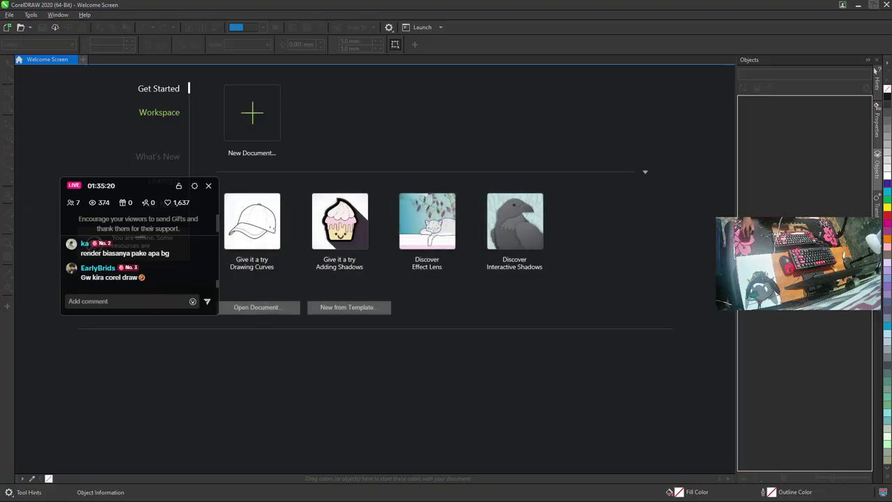
{"action": "key", "text": "alt+Tab"}
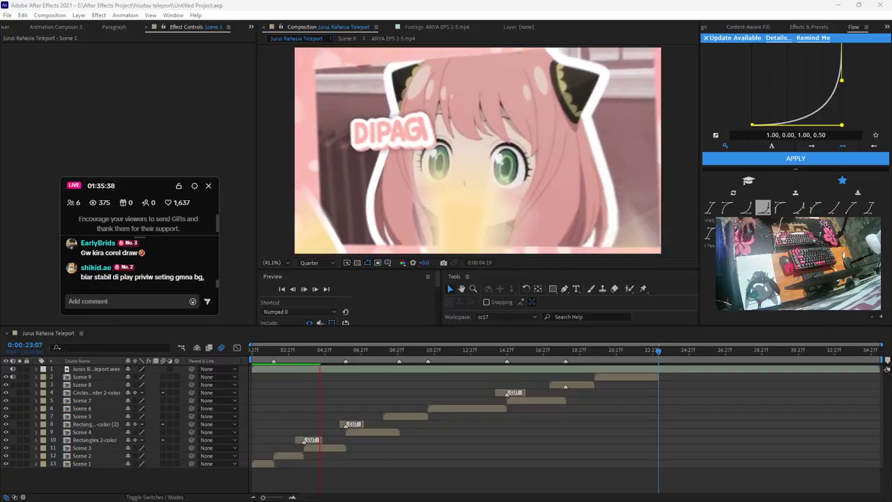
Review the project settings for video rendering, time display, color, audio and expressions
{"action": "scroll", "coordinate": [125, 27], "scroll_direction": "up", "scroll_amount": 5}
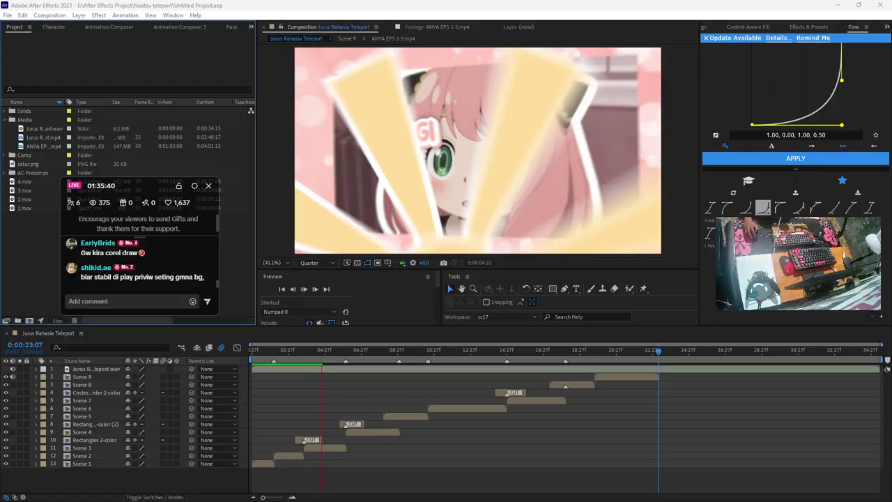
{"action": "left_click_drag", "start_coordinate": [121, 192], "coordinate": [121, 101]}
{"action": "left_click", "coordinate": [58, 321]}
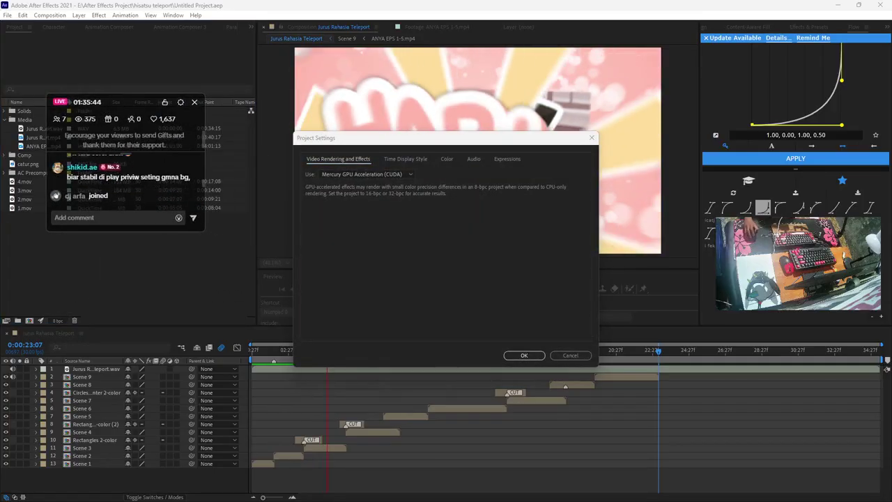
{"action": "left_click", "coordinate": [366, 175]}
{"action": "left_click", "coordinate": [365, 174]}
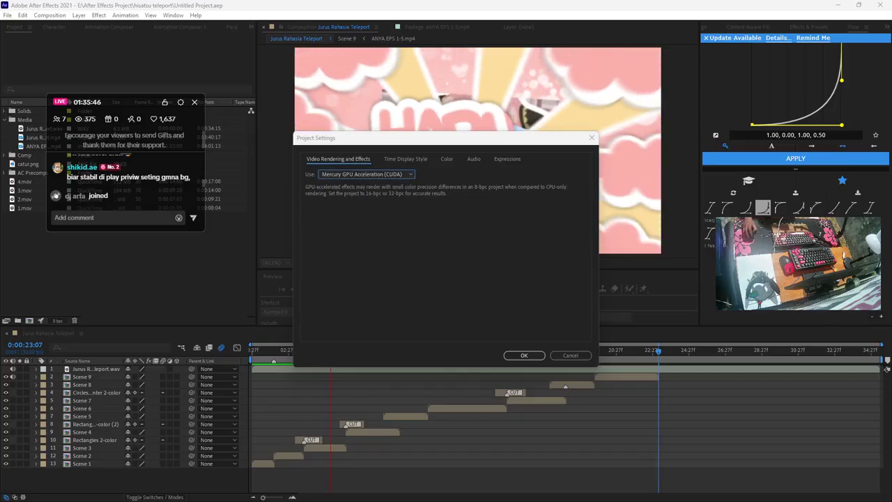
{"action": "left_click", "coordinate": [405, 159]}
{"action": "left_click", "coordinate": [447, 159]}
{"action": "left_click", "coordinate": [474, 159]}
{"action": "left_click", "coordinate": [507, 159]}
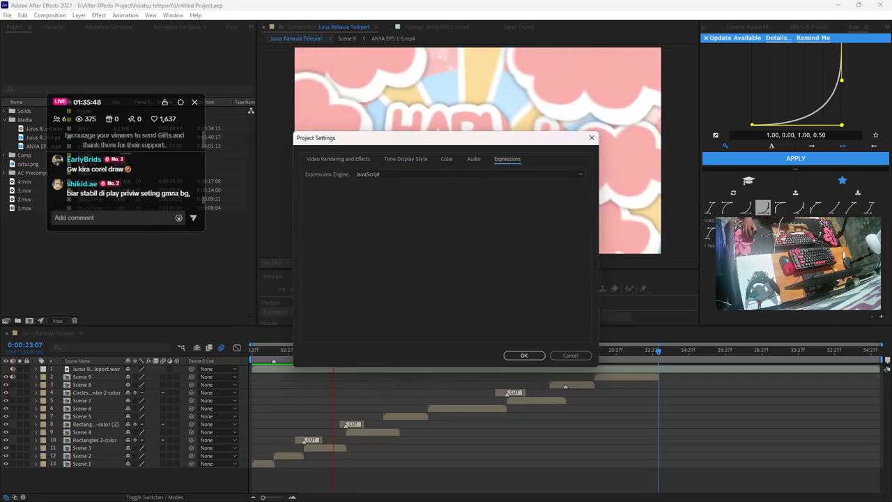
{"action": "key", "text": "Escape"}
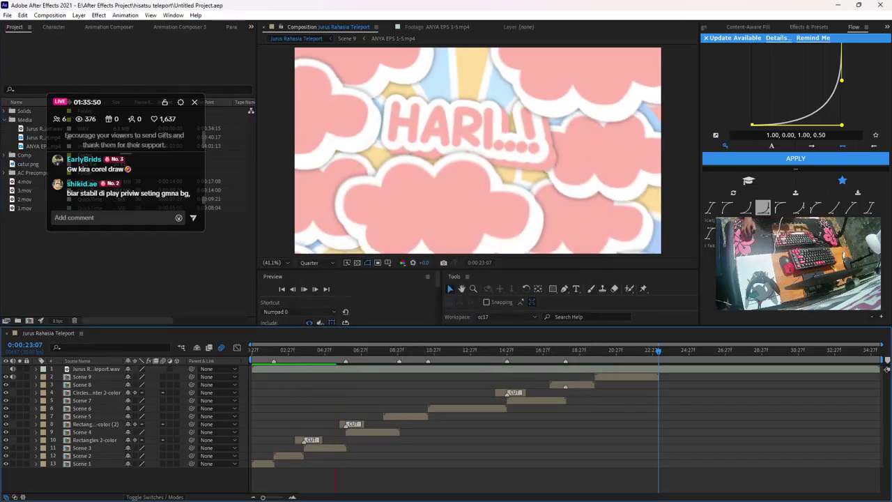
Check the advanced and 3D renderer settings of the Jurus Rahasia Teleport composition
{"action": "key", "text": "ctrl+k"}
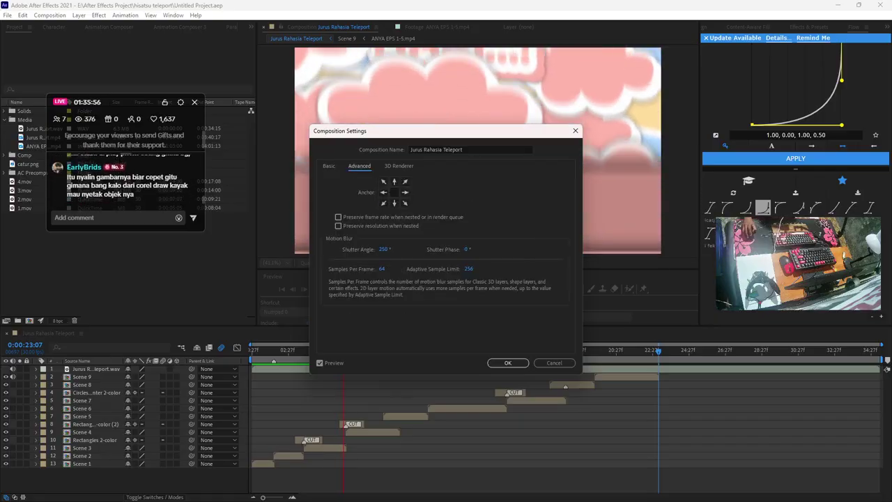
{"action": "left_click", "coordinate": [399, 166]}
{"action": "key", "text": "Escape"}
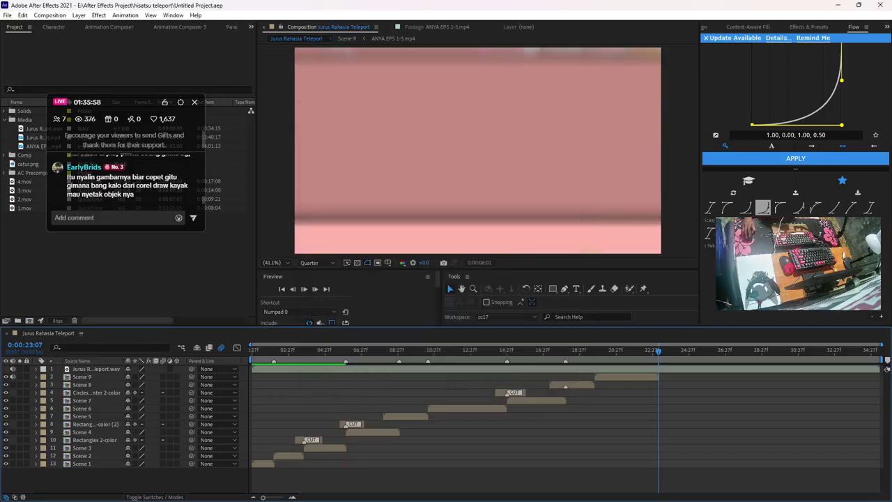
Open the preferences and examine the zoom quality and color management quality options for previews
{"action": "left_click", "coordinate": [22, 14]}
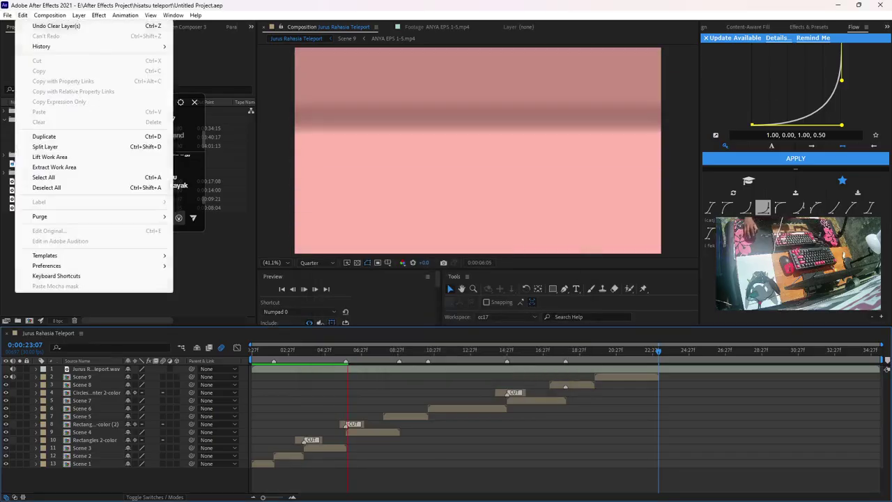
{"action": "mouse_move", "coordinate": [47, 266]}
{"action": "left_click", "coordinate": [199, 265]}
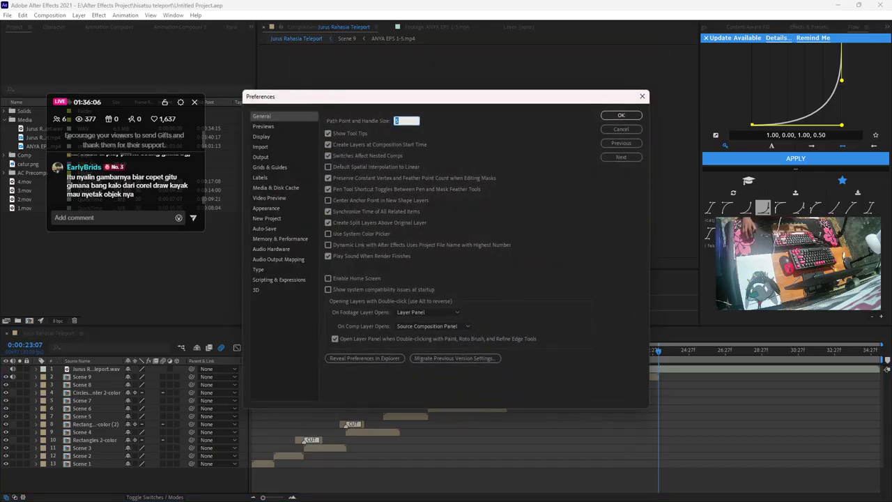
{"action": "left_click", "coordinate": [261, 137]}
{"action": "left_click", "coordinate": [263, 126]}
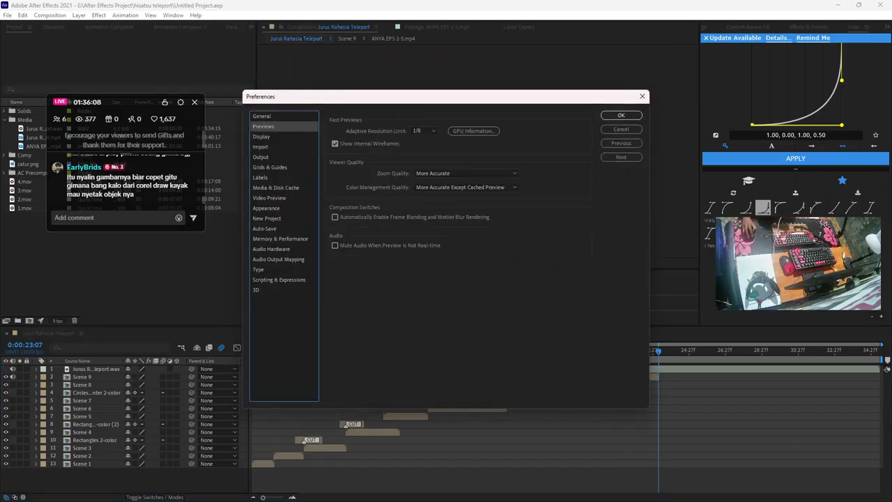
{"action": "left_click", "coordinate": [466, 173]}
{"action": "left_click", "coordinate": [465, 173]}
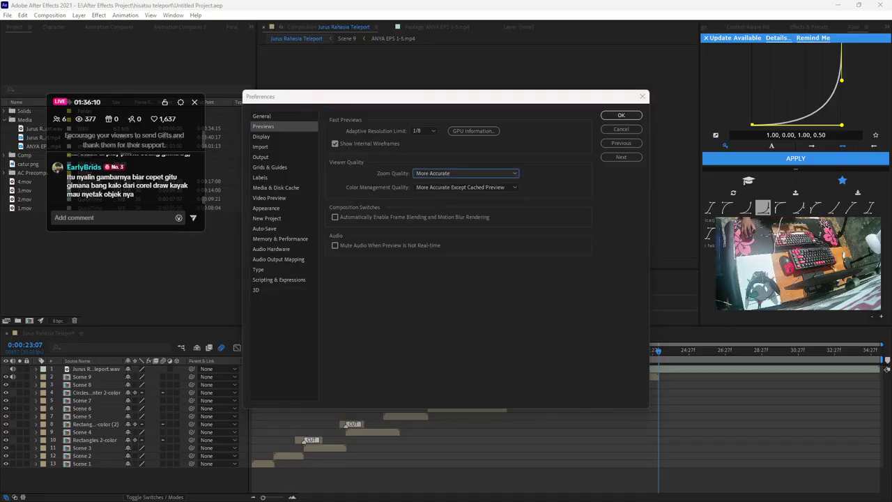
{"action": "left_click", "coordinate": [466, 187]}
{"action": "left_click", "coordinate": [465, 187]}
Look through the remaining preference categories up to Scripting & Expressions, then close the preferences
{"action": "key", "text": "Down"}
{"action": "key", "text": "Down"}
{"action": "key", "text": "Down"}
{"action": "key", "text": "Down"}
{"action": "key", "text": "Down"}
{"action": "key", "text": "Down"}
{"action": "key", "text": "Down"}
{"action": "key", "text": "Down"}
{"action": "key", "text": "Down"}
{"action": "key", "text": "Down"}
{"action": "key", "text": "Down"}
{"action": "key", "text": "Down"}
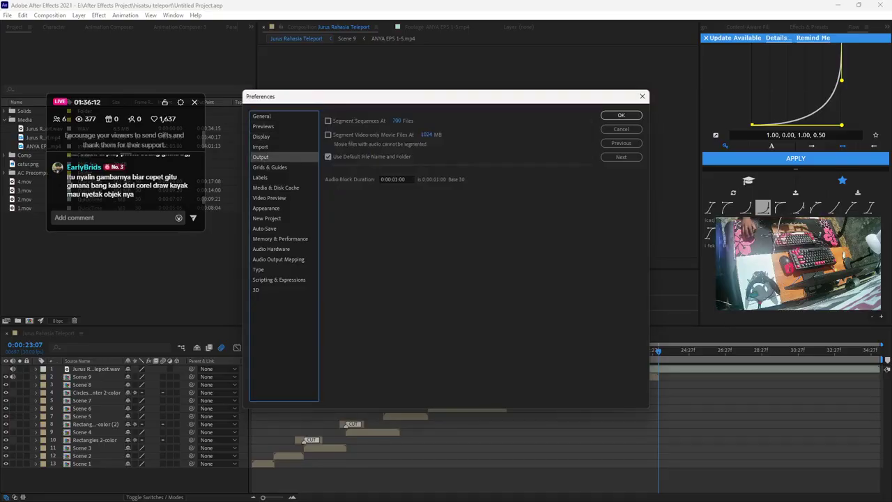
{"action": "key", "text": "Down"}
{"action": "key", "text": "Down"}
{"action": "key", "text": "Down"}
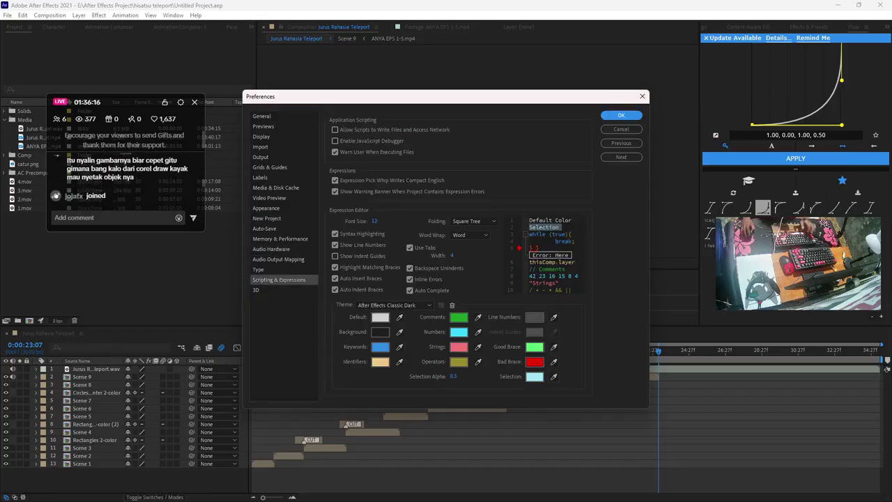
{"action": "key", "text": "Return"}
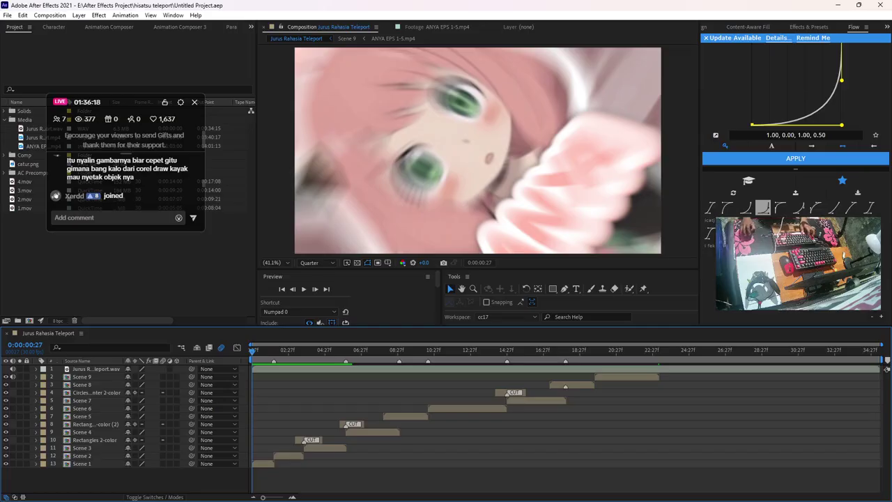
Preview the Jurus Rahasia Teleport composition from 0:00:00:27, dismissing the CorelDRAW file-location warning and switching back to After Effects
{"action": "key", "text": "space"}
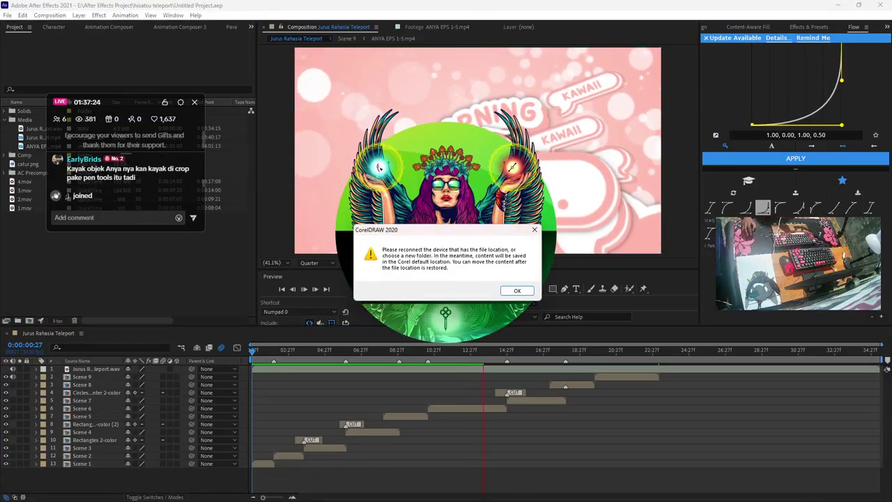
{"action": "key", "text": "Return"}
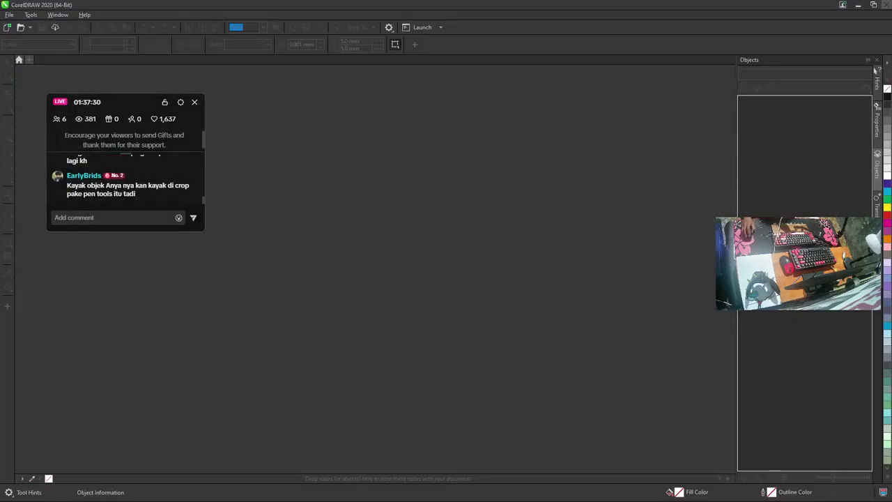
{"action": "key", "text": "alt+Tab"}
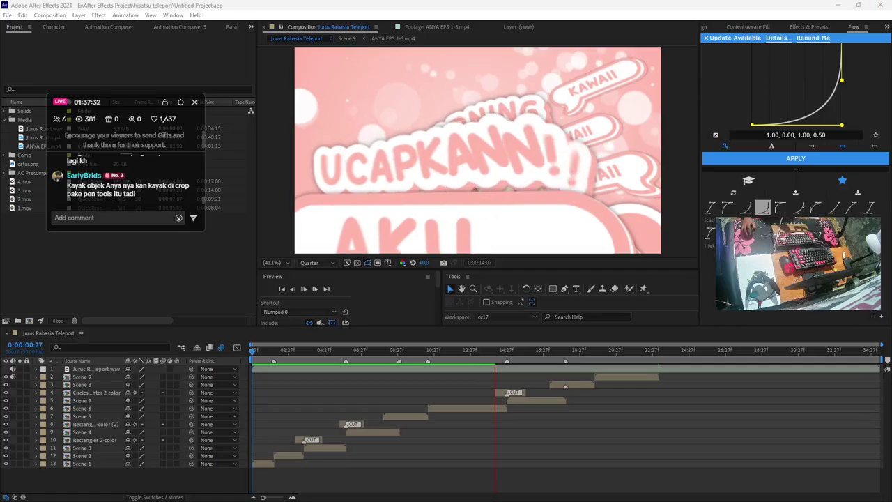
{"action": "key", "text": "space"}
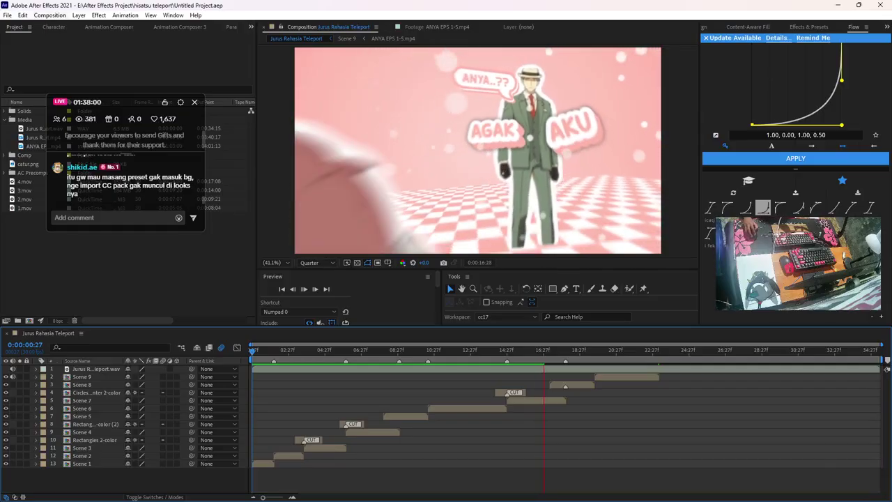
Switch to File Explorer and go to the Adobe folder in Program Files on Local Disk (C:)
{"action": "left_click", "coordinate": [126, 16]}
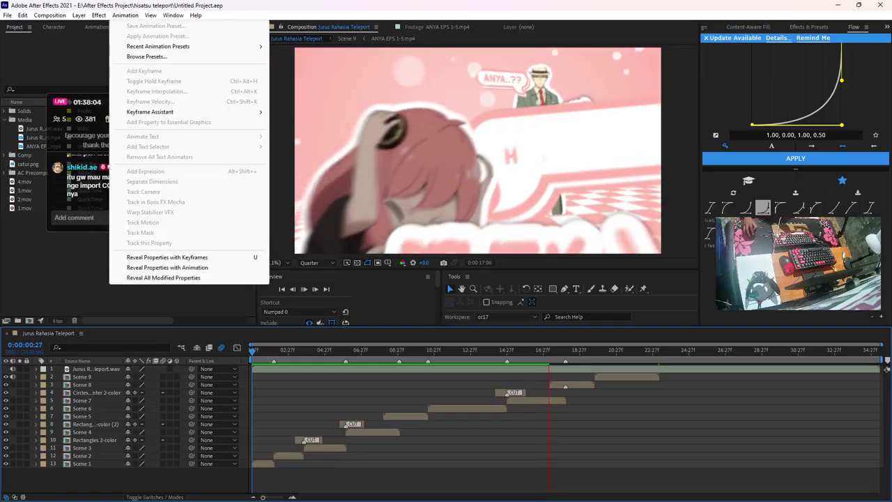
{"action": "left_click", "coordinate": [528, 491]}
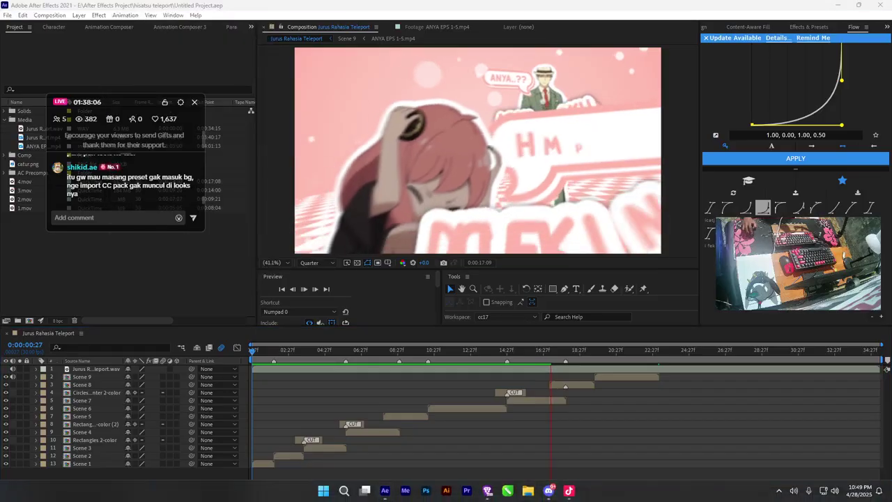
{"action": "left_click", "coordinate": [268, 185]}
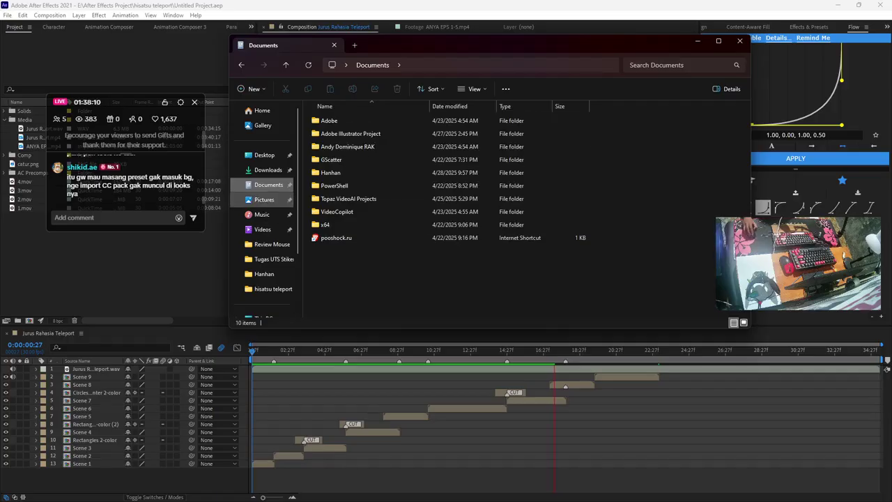
{"action": "scroll", "coordinate": [264, 202], "scroll_direction": "down", "scroll_amount": 2}
{"action": "left_click", "coordinate": [263, 241]}
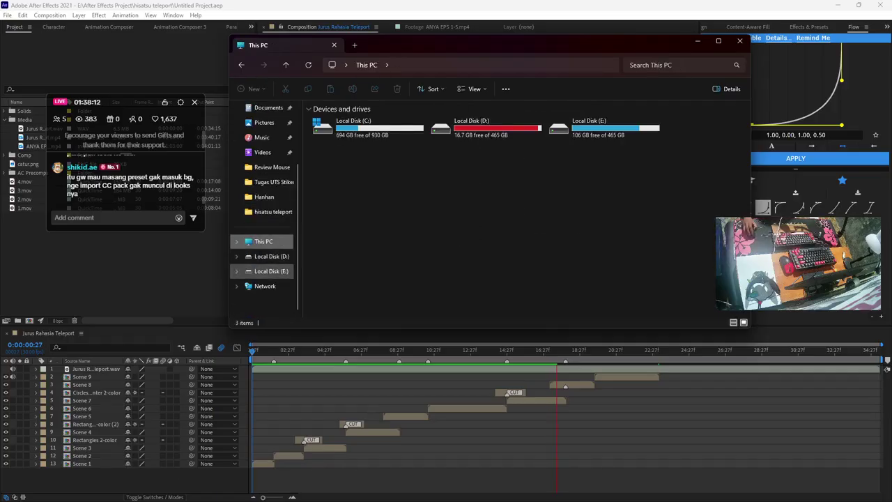
{"action": "double_click", "coordinate": [341, 129]}
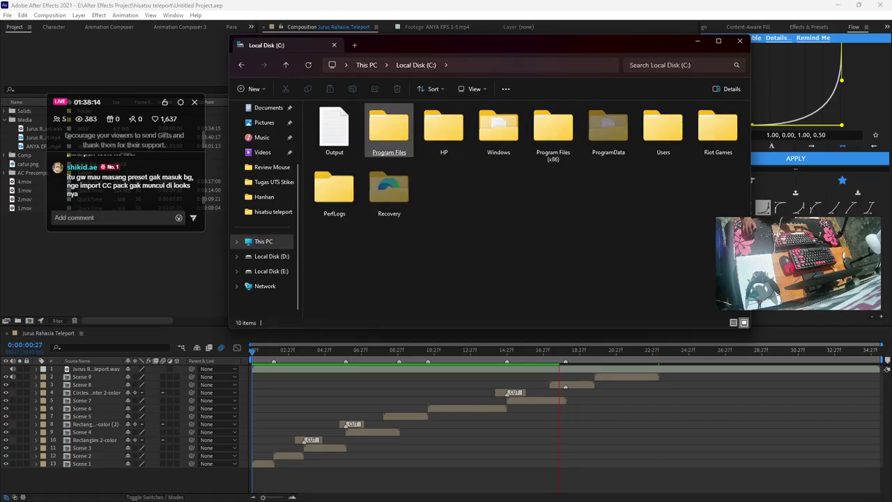
{"action": "double_click", "coordinate": [389, 129]}
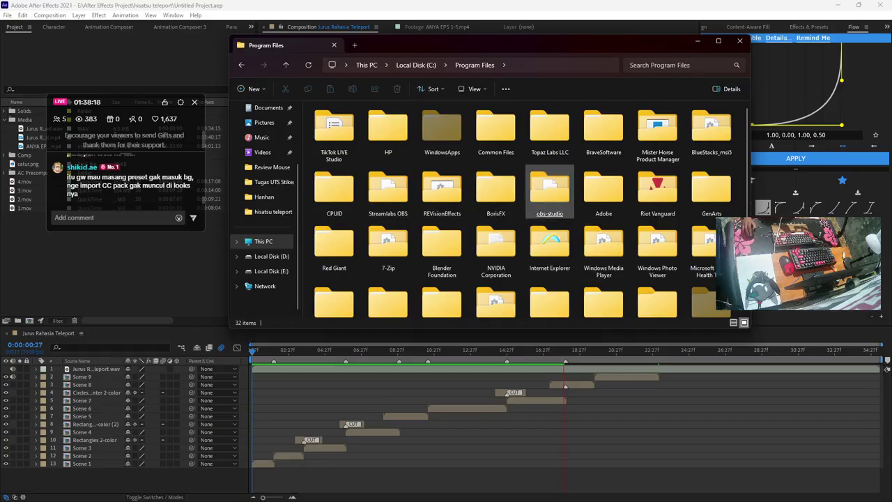
{"action": "double_click", "coordinate": [603, 190]}
{"action": "double_click", "coordinate": [389, 132]}
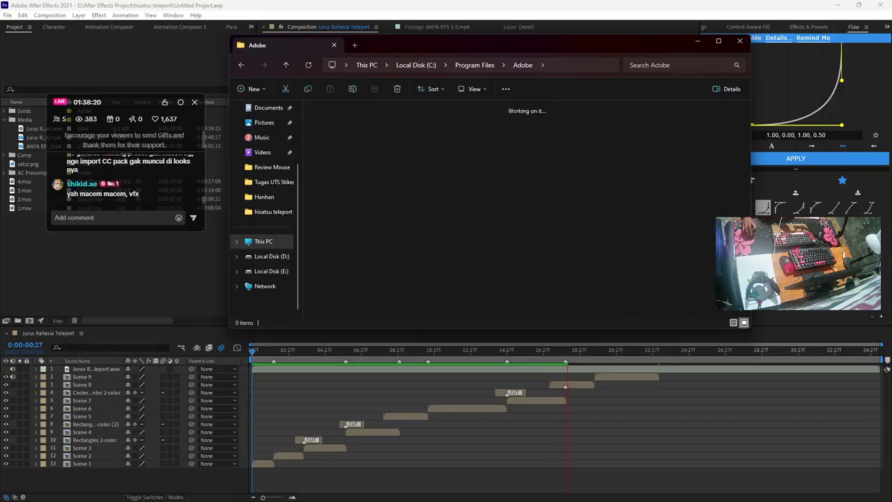
{"action": "left_click", "coordinate": [497, 65]}
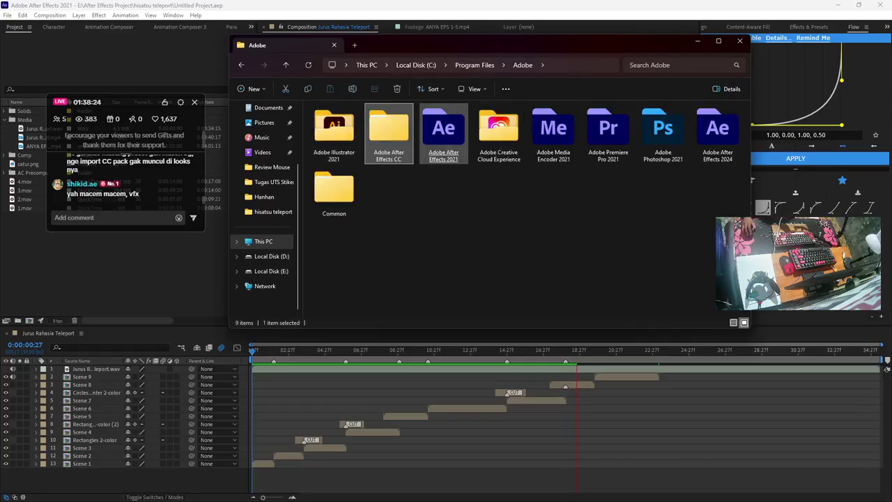
Show the Presets folder within the Support Files of Adobe After Effects 2021, then minimize File Explorer
{"action": "double_click", "coordinate": [443, 133]}
{"action": "double_click", "coordinate": [442, 133]}
{"action": "scroll", "coordinate": [334, 132], "scroll_direction": "down", "scroll_amount": 10}
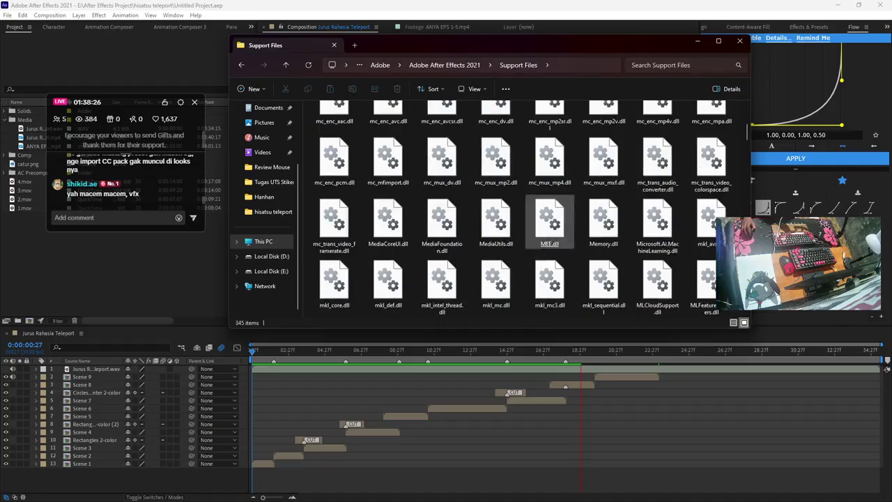
{"action": "scroll", "coordinate": [603, 223], "scroll_direction": "down", "scroll_amount": 5}
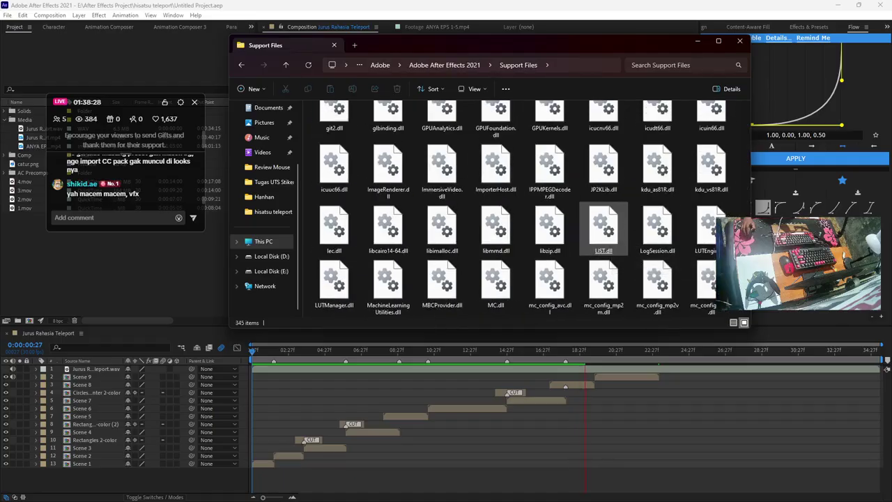
{"action": "key", "text": "p"}
{"action": "key", "text": "p"}
{"action": "key", "text": "p"}
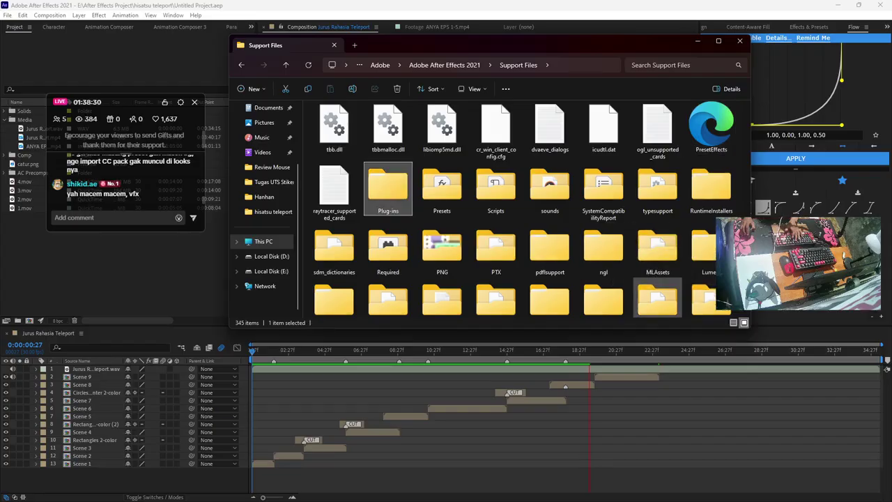
{"action": "key", "text": "Return"}
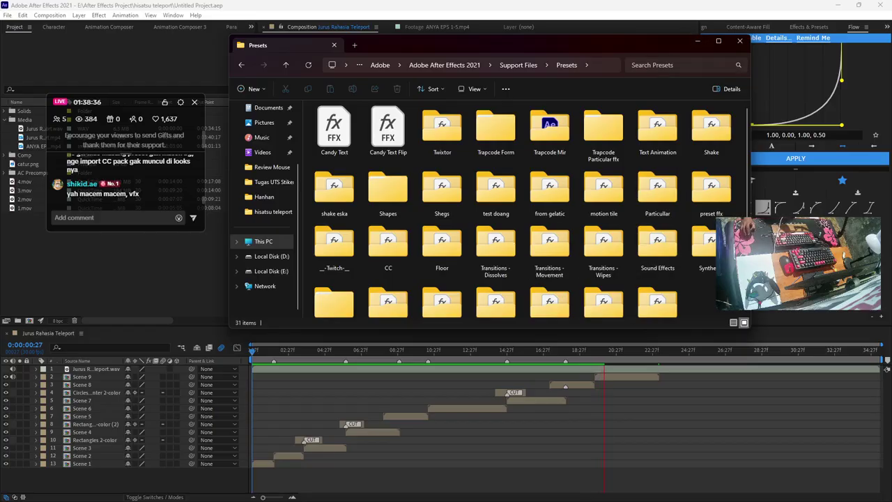
{"action": "left_click", "coordinate": [697, 41]}
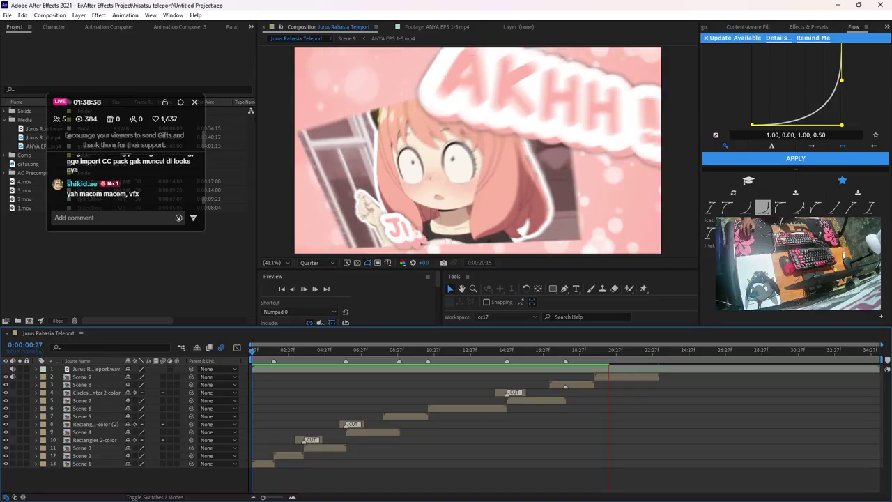
Browse the installed animation presets in Effects & Presets, expanding the CC preset folder
{"action": "left_click", "coordinate": [808, 27]}
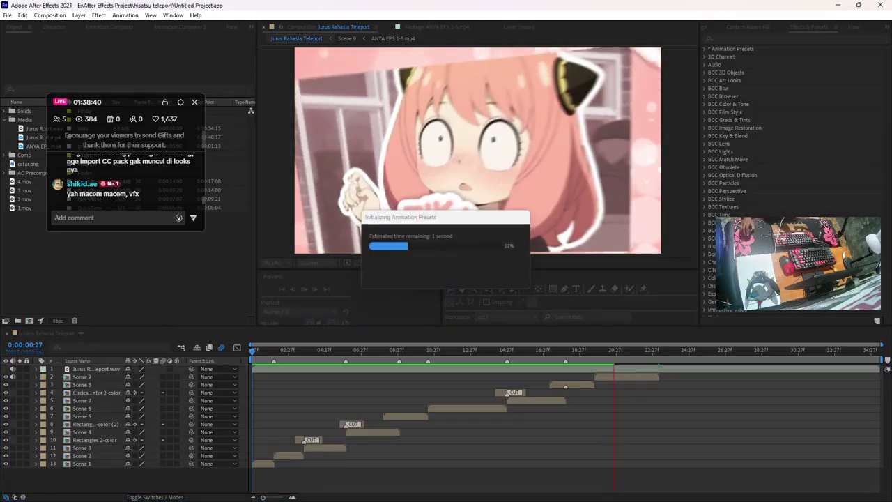
{"action": "left_click", "coordinate": [835, 27]}
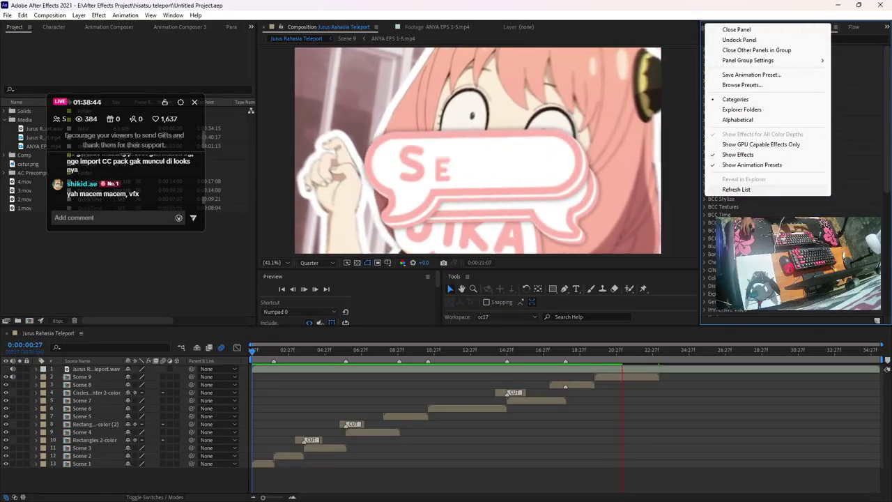
{"action": "key", "text": "Escape"}
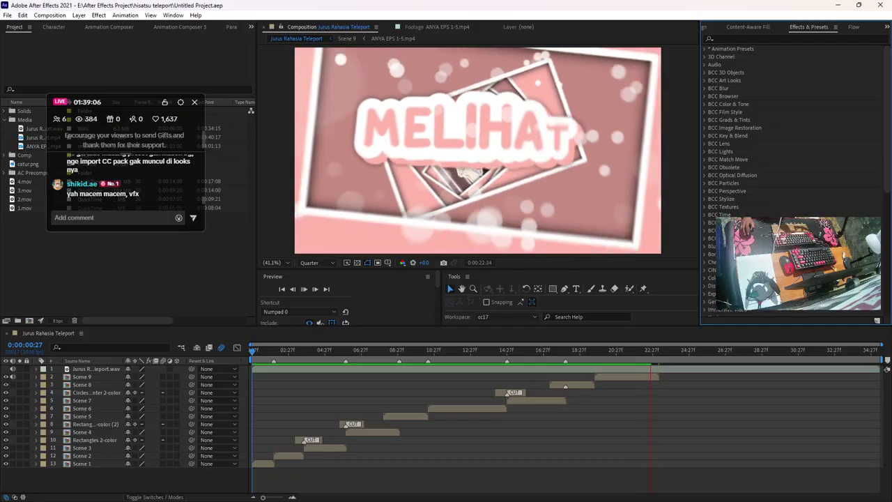
{"action": "left_click", "coordinate": [705, 49]}
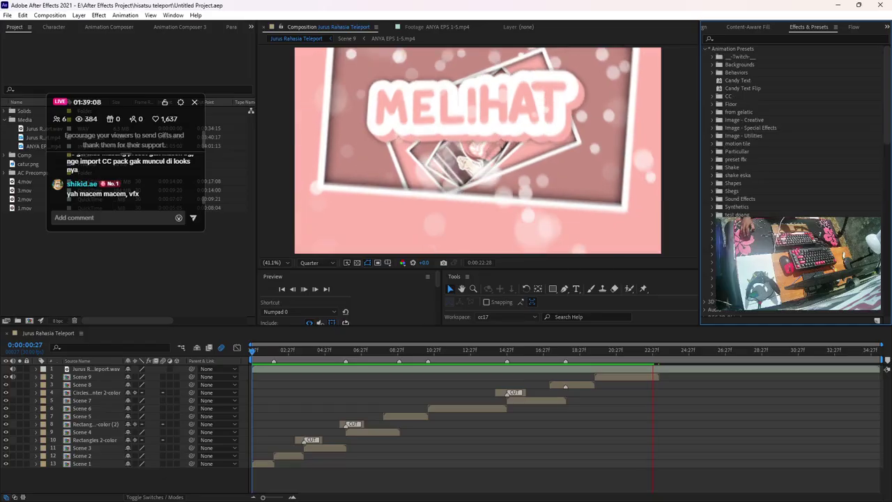
{"action": "left_click", "coordinate": [711, 96]}
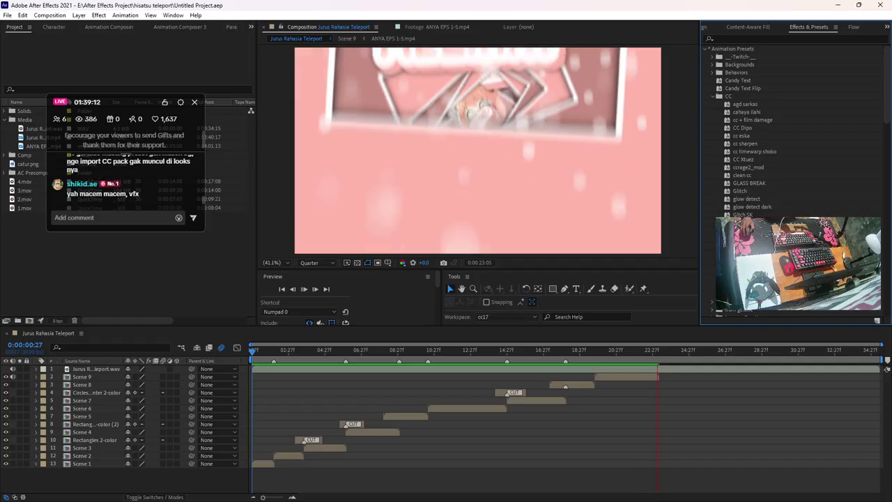
{"action": "scroll", "coordinate": [794, 126], "scroll_direction": "down", "scroll_amount": 5}
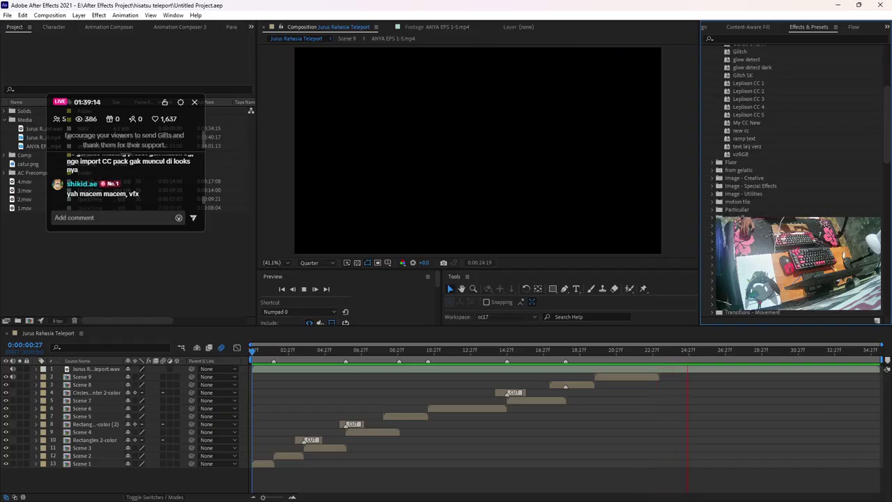
{"action": "scroll", "coordinate": [794, 139], "scroll_direction": "down", "scroll_amount": 3}
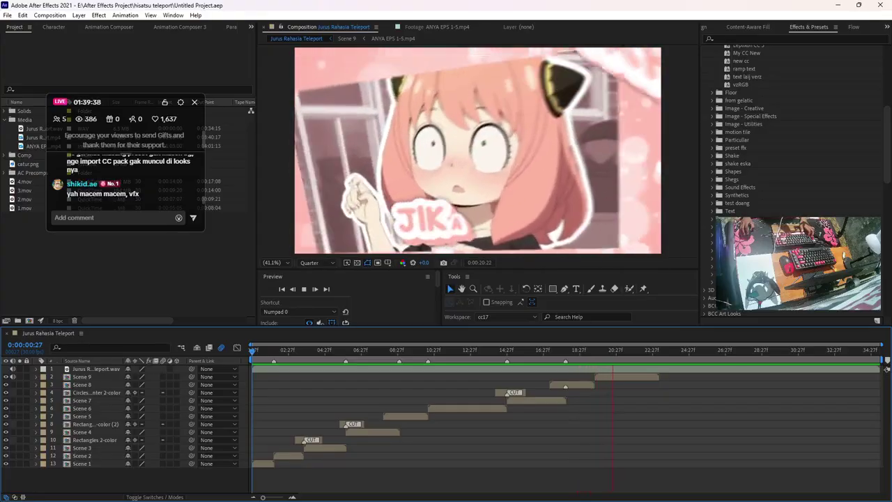
Preview Scene 9 from 0:00:20:06 and move the current time to 0:00:21:27
{"action": "key", "text": "space"}
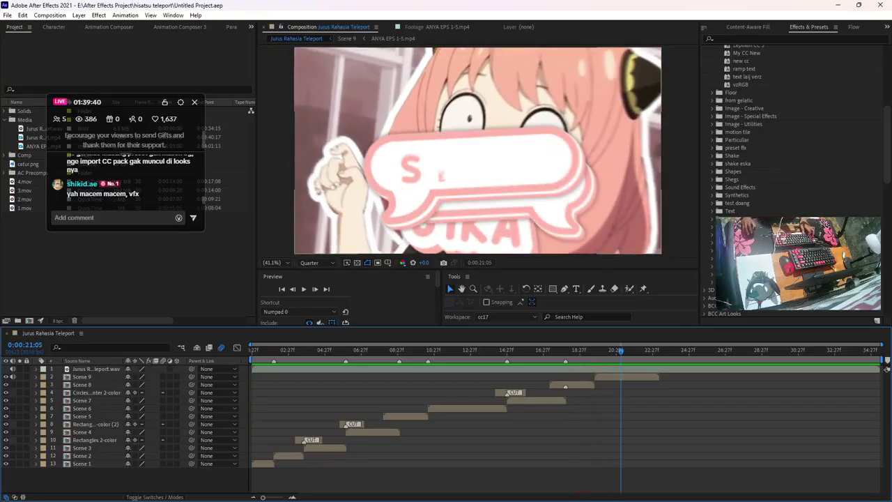
{"action": "left_click_drag", "start_coordinate": [620, 350], "coordinate": [603, 351]}
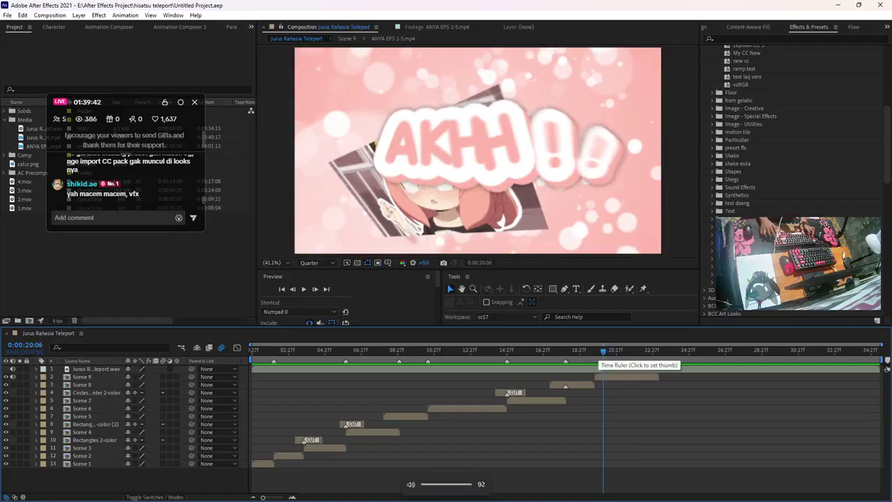
{"action": "key", "text": "space"}
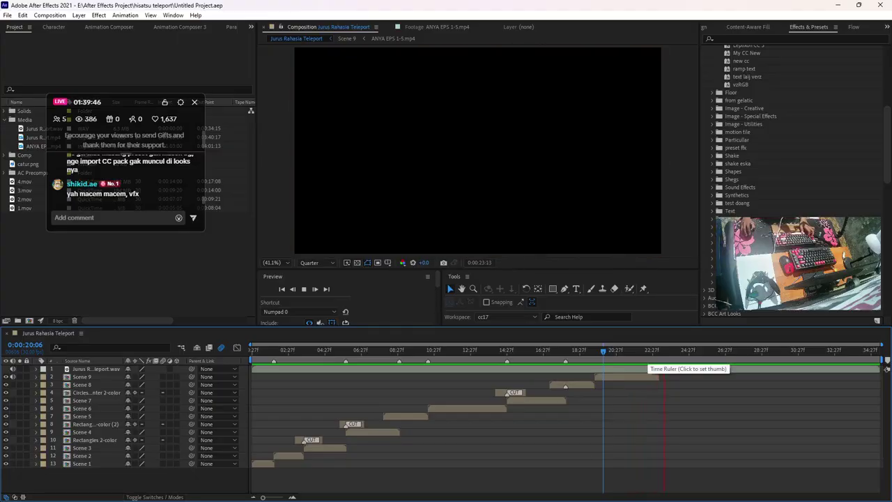
{"action": "key", "text": "space"}
{"action": "left_click", "coordinate": [634, 351]}
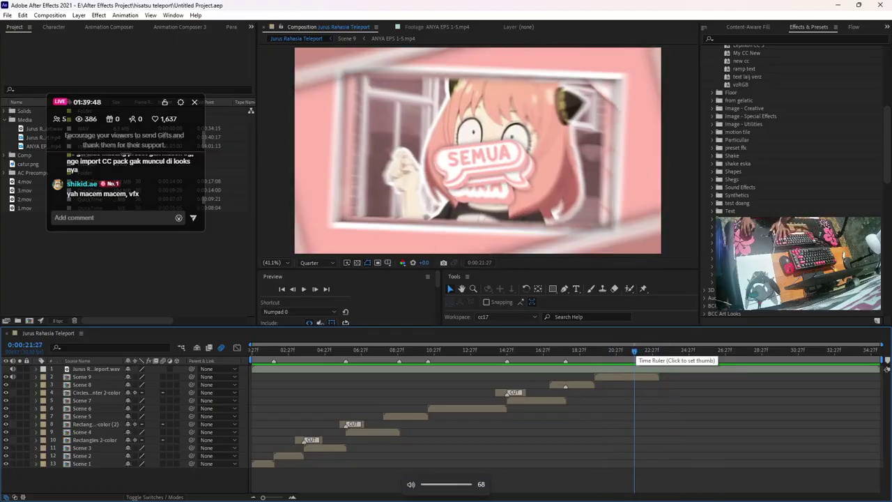
Raise the system volume, check the Scene 8 composition and its Camera 1 layer, and return to the Jurus Rahasia Teleport composition
{"action": "key", "text": "XF86AudioRaiseVolume"}
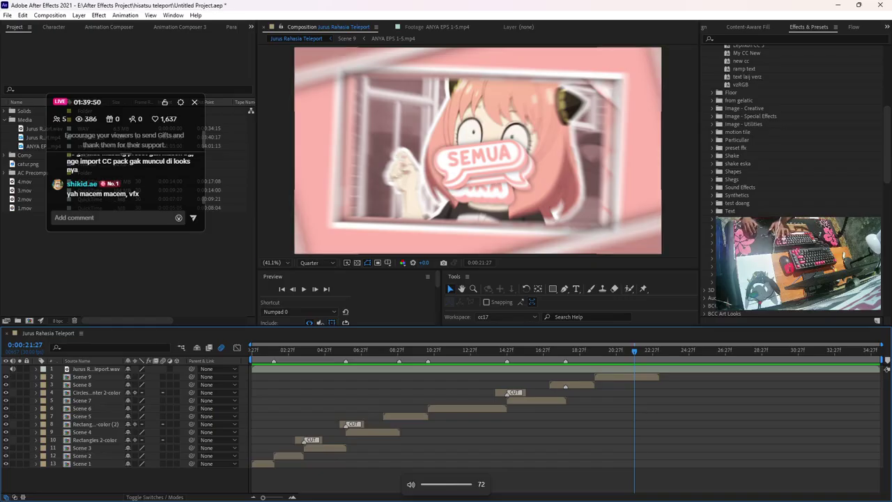
{"action": "left_click", "coordinate": [478, 149]}
{"action": "double_click", "coordinate": [571, 384]}
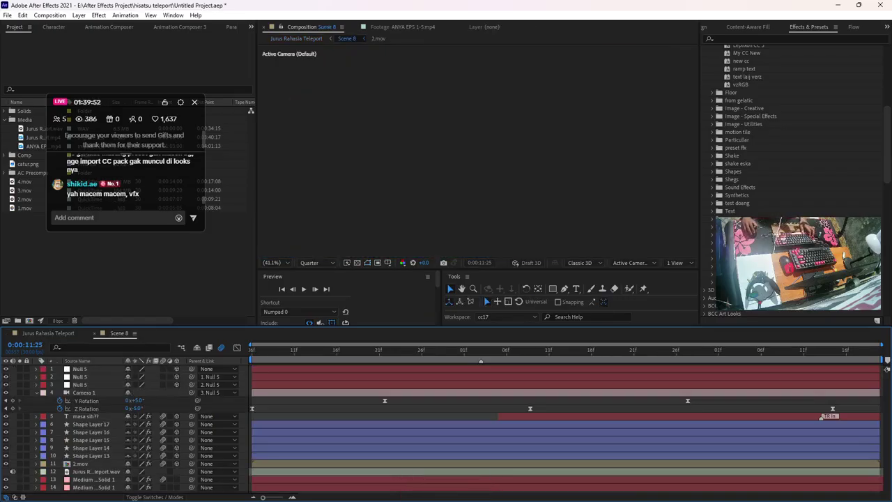
{"action": "left_click", "coordinate": [83, 392]}
{"action": "left_click", "coordinate": [48, 333]}
Open the Scene 9 composition, check its Camera 1 layer, and scrub through the scene to 0:00:20:24
{"action": "double_click", "coordinate": [625, 376]}
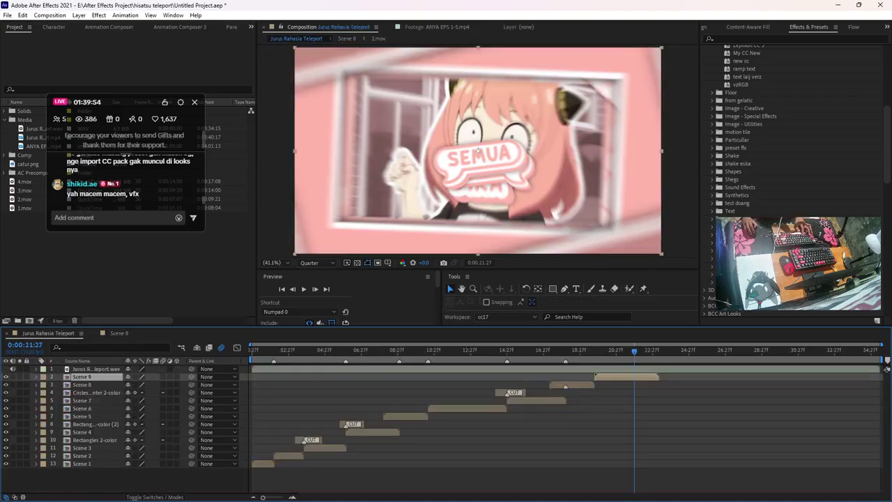
{"action": "left_click", "coordinate": [80, 407]}
{"action": "left_click", "coordinate": [83, 416]}
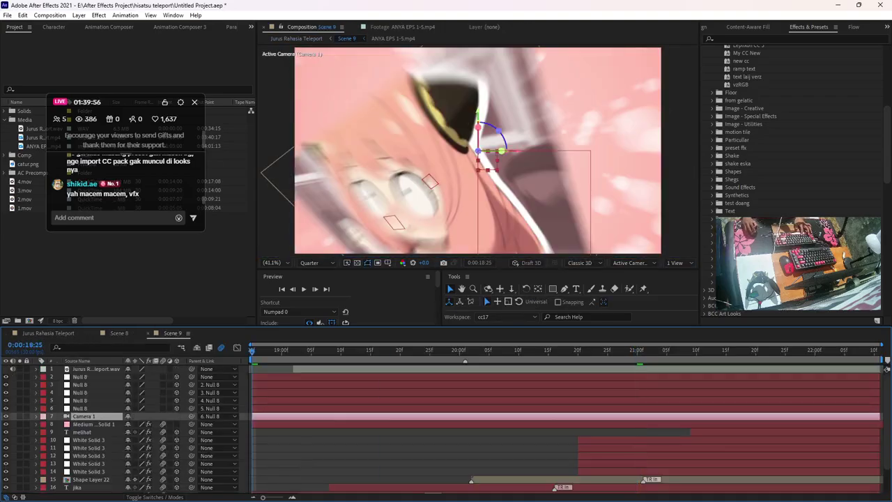
{"action": "key", "text": "F2"}
{"action": "left_click_drag", "start_coordinate": [252, 350], "coordinate": [604, 350]}
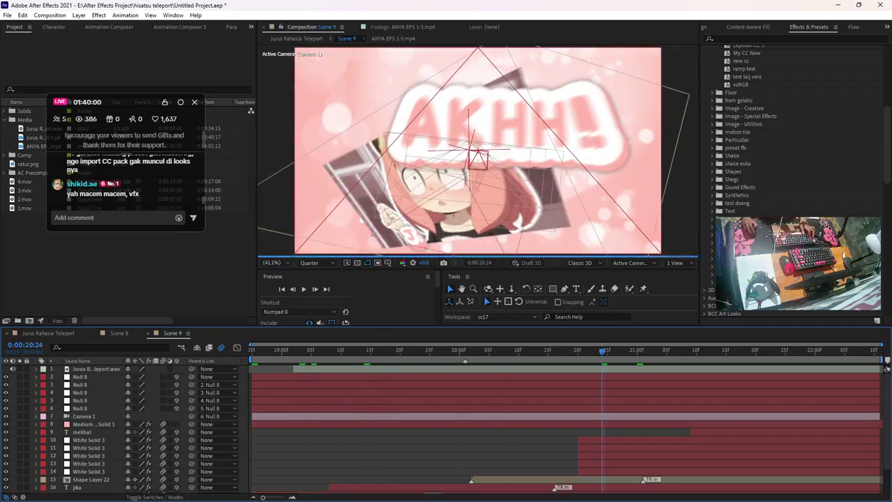
Return to the Jurus Rahasia Teleport composition with no layer selected and save the project
{"action": "left_click", "coordinate": [48, 333]}
{"action": "key", "text": "F2"}
{"action": "key", "text": "ctrl+s"}
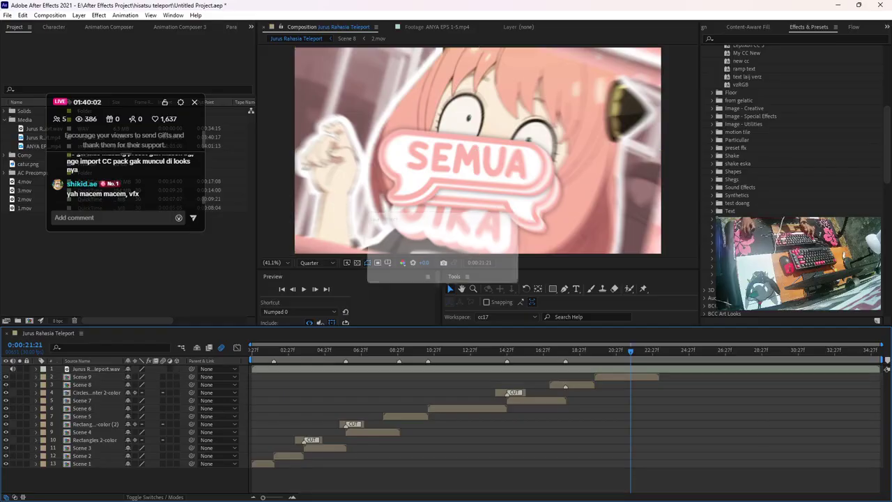
Preview the whole Jurus Rahasia Teleport composition from 0:00:00:27 and stop playback at 0:00:24:24
{"action": "key", "text": "KP_0"}
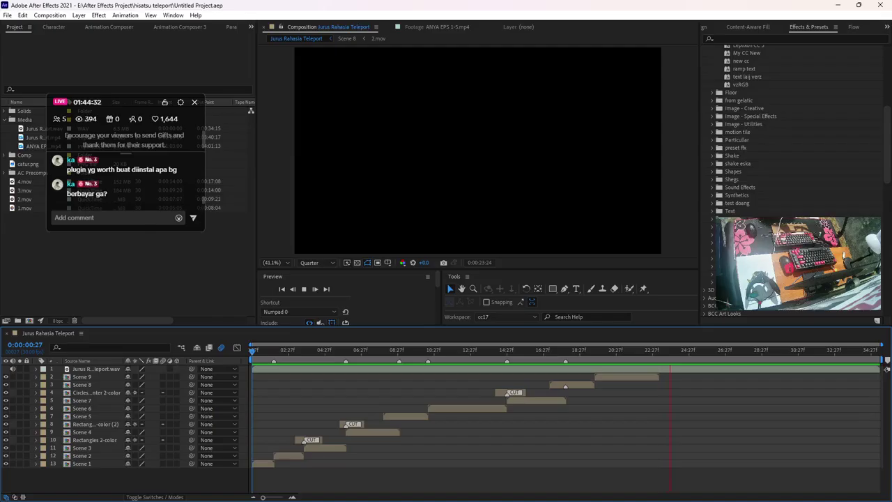
{"action": "key", "text": "space"}
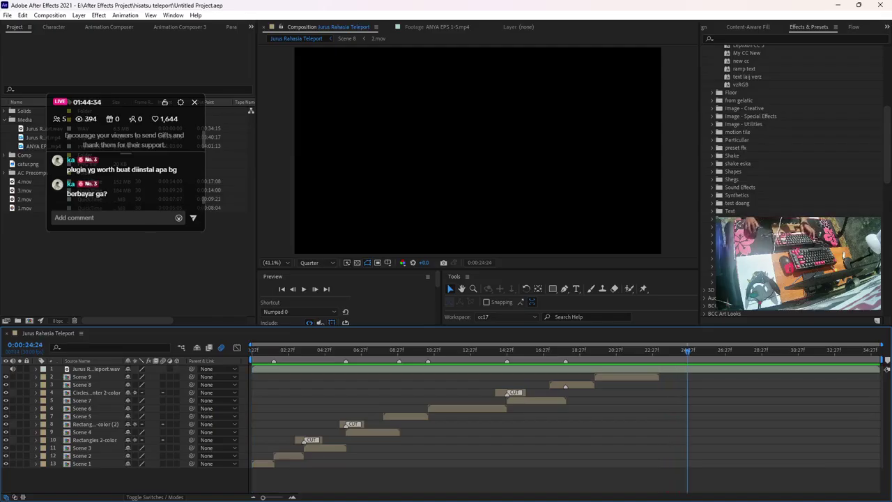
{"action": "key", "text": "space"}
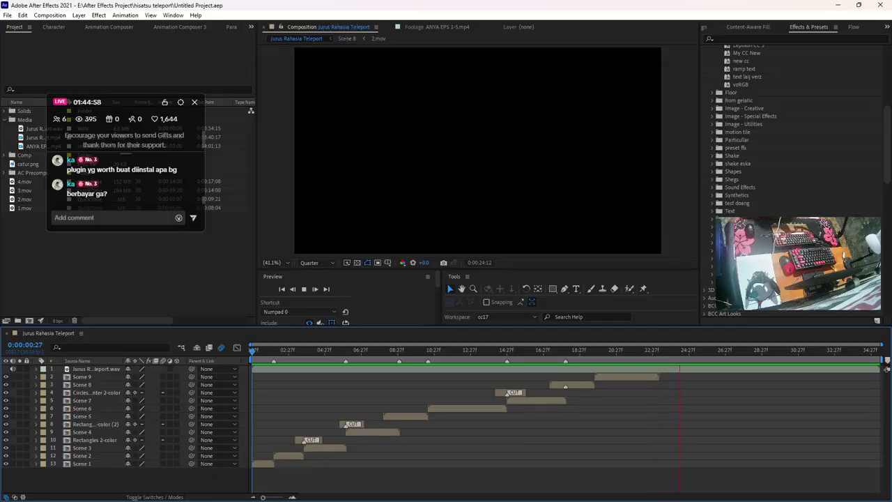
{"action": "key", "text": "space"}
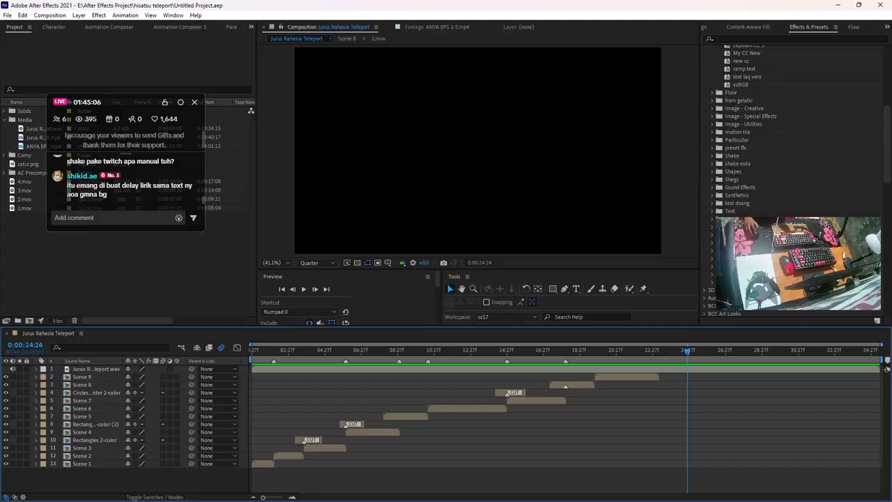
Move the LIVE chat overlay higher, preview the opening scenes, and replay the composition from the start, stopping at 0:00:25:02
{"action": "left_click_drag", "start_coordinate": [138, 101], "coordinate": [136, 61]}
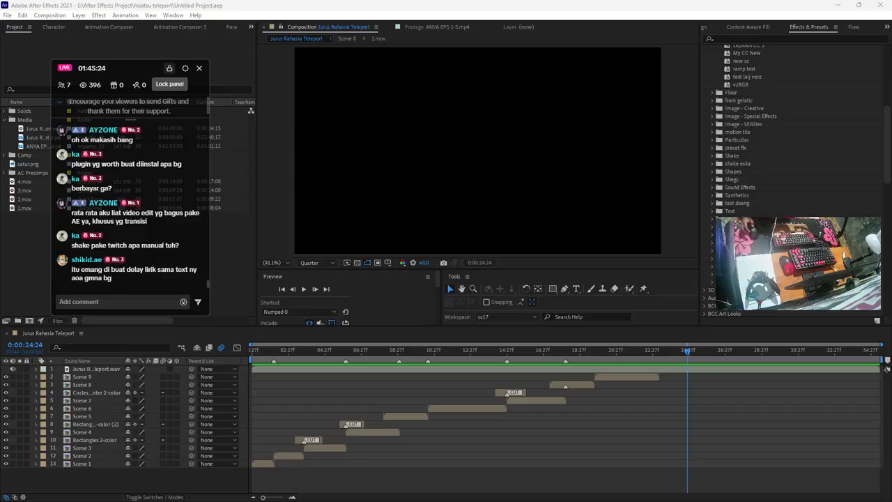
{"action": "key", "text": "space"}
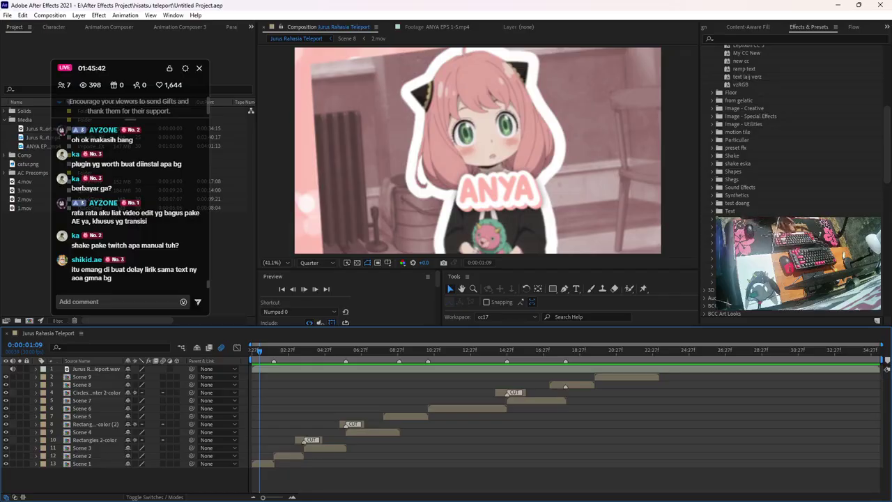
{"action": "key", "text": "space"}
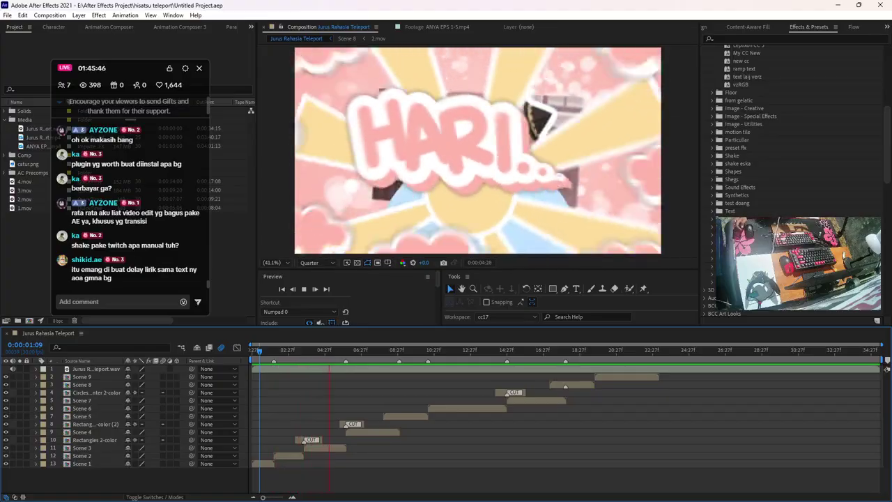
{"action": "key", "text": "space"}
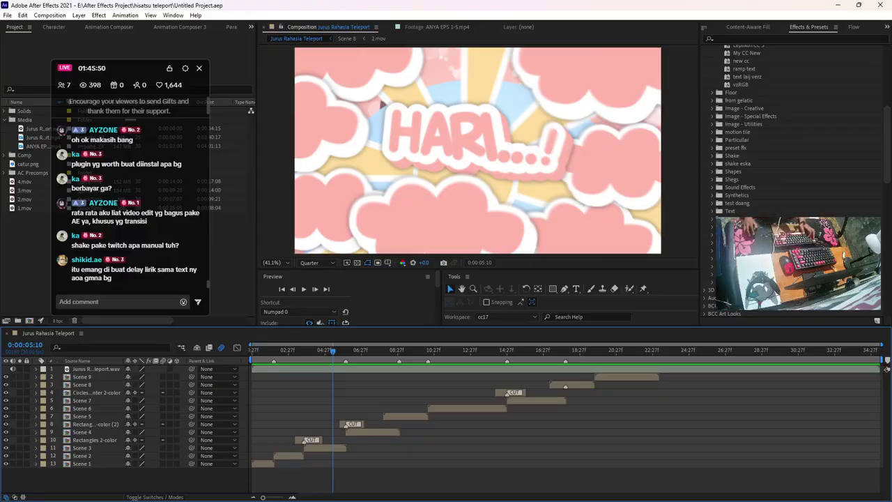
{"action": "key", "text": "Home"}
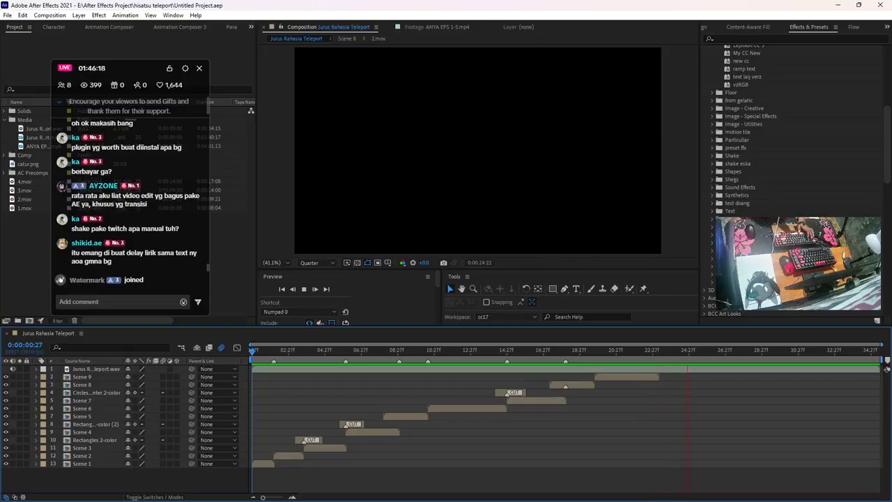
{"action": "key", "text": "space"}
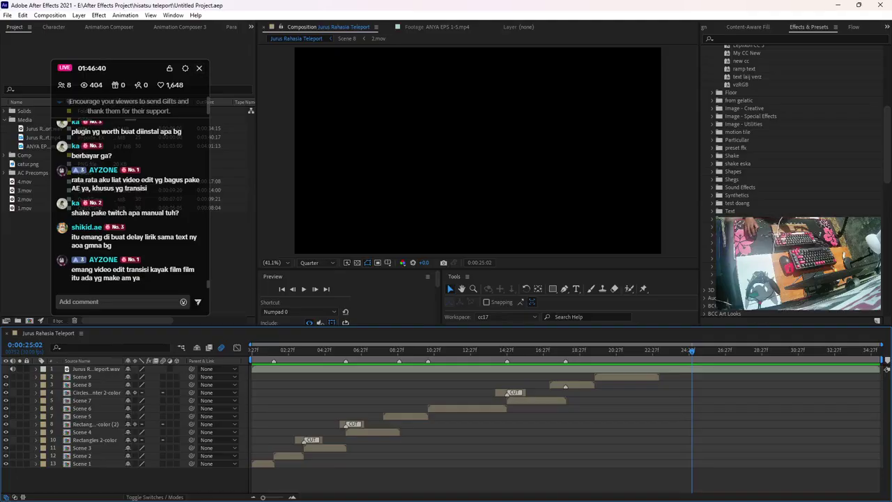
Restore down the After Effects window, switch to TikTok LIVE Studio, and open the options for ending or pausing the LIVE
{"action": "key", "text": "super+Down"}
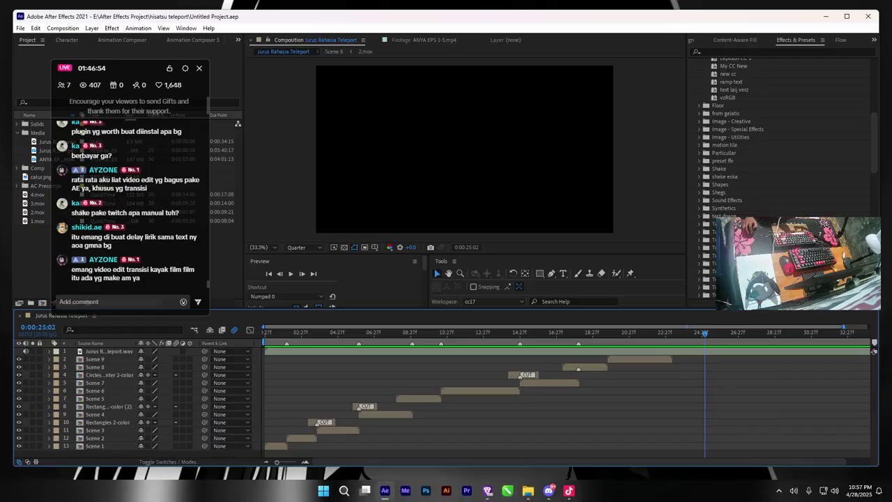
{"action": "left_click", "coordinate": [568, 493]}
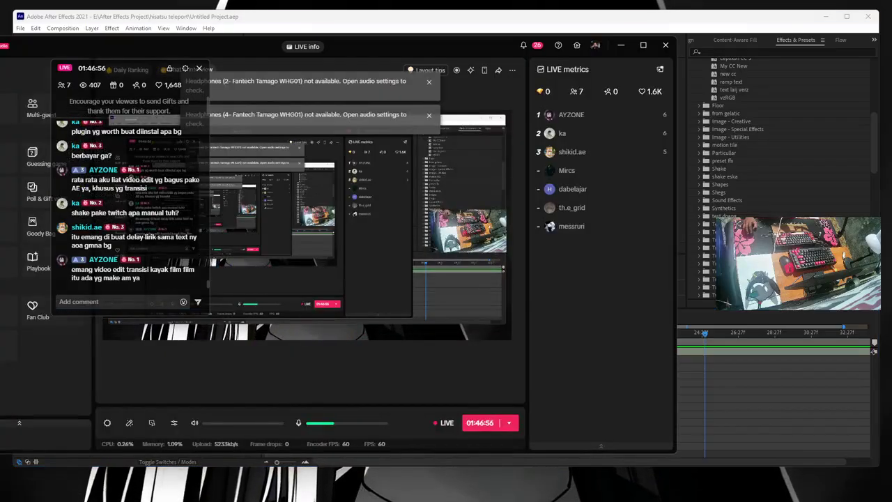
{"action": "left_click", "coordinate": [508, 422]}
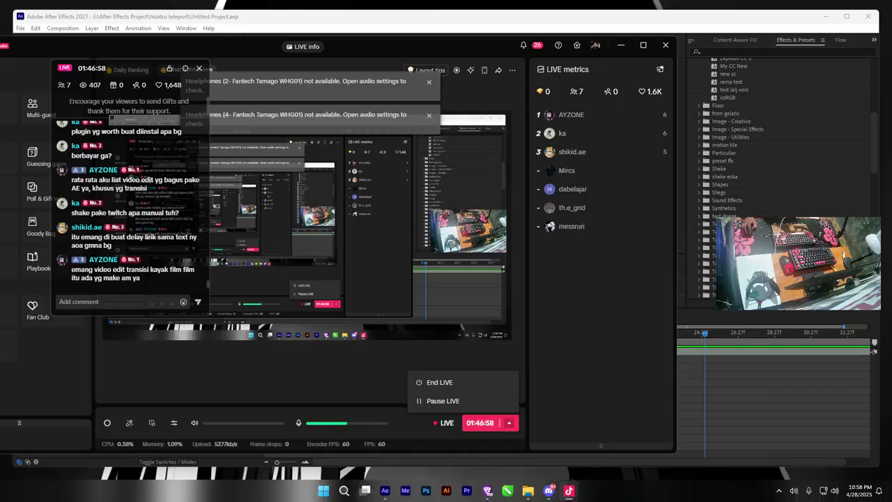